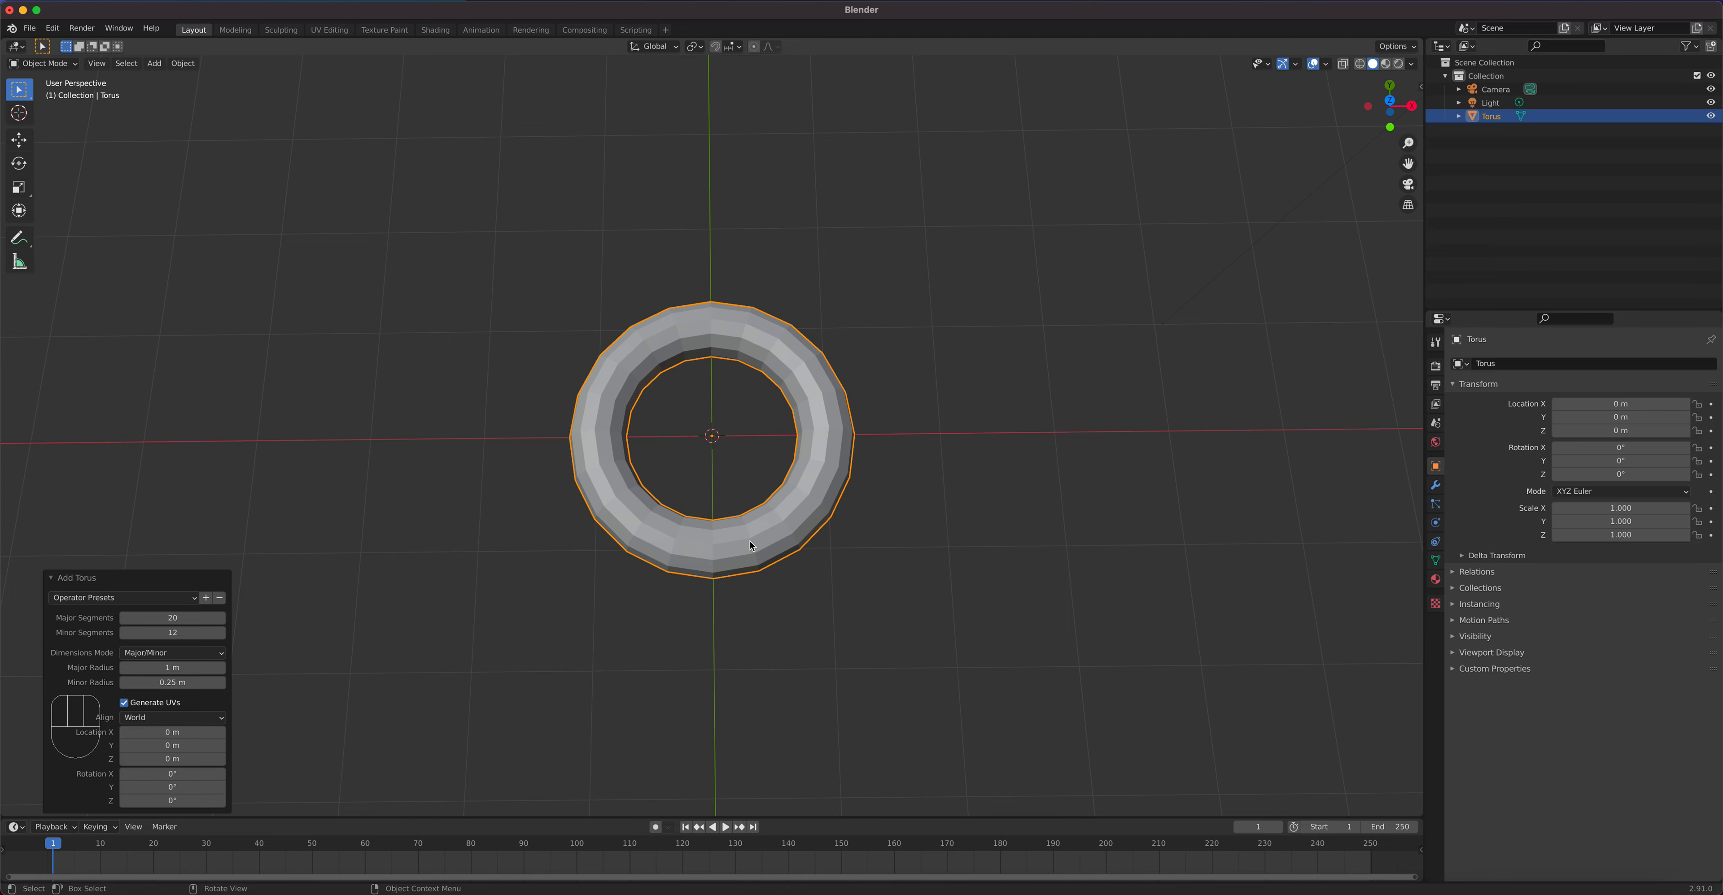
Step: Switch to Google Chrome, examine the pot in the Piranha Plant reference image, and return to Blender
middle_click_drag(778, 512, 753, 345)
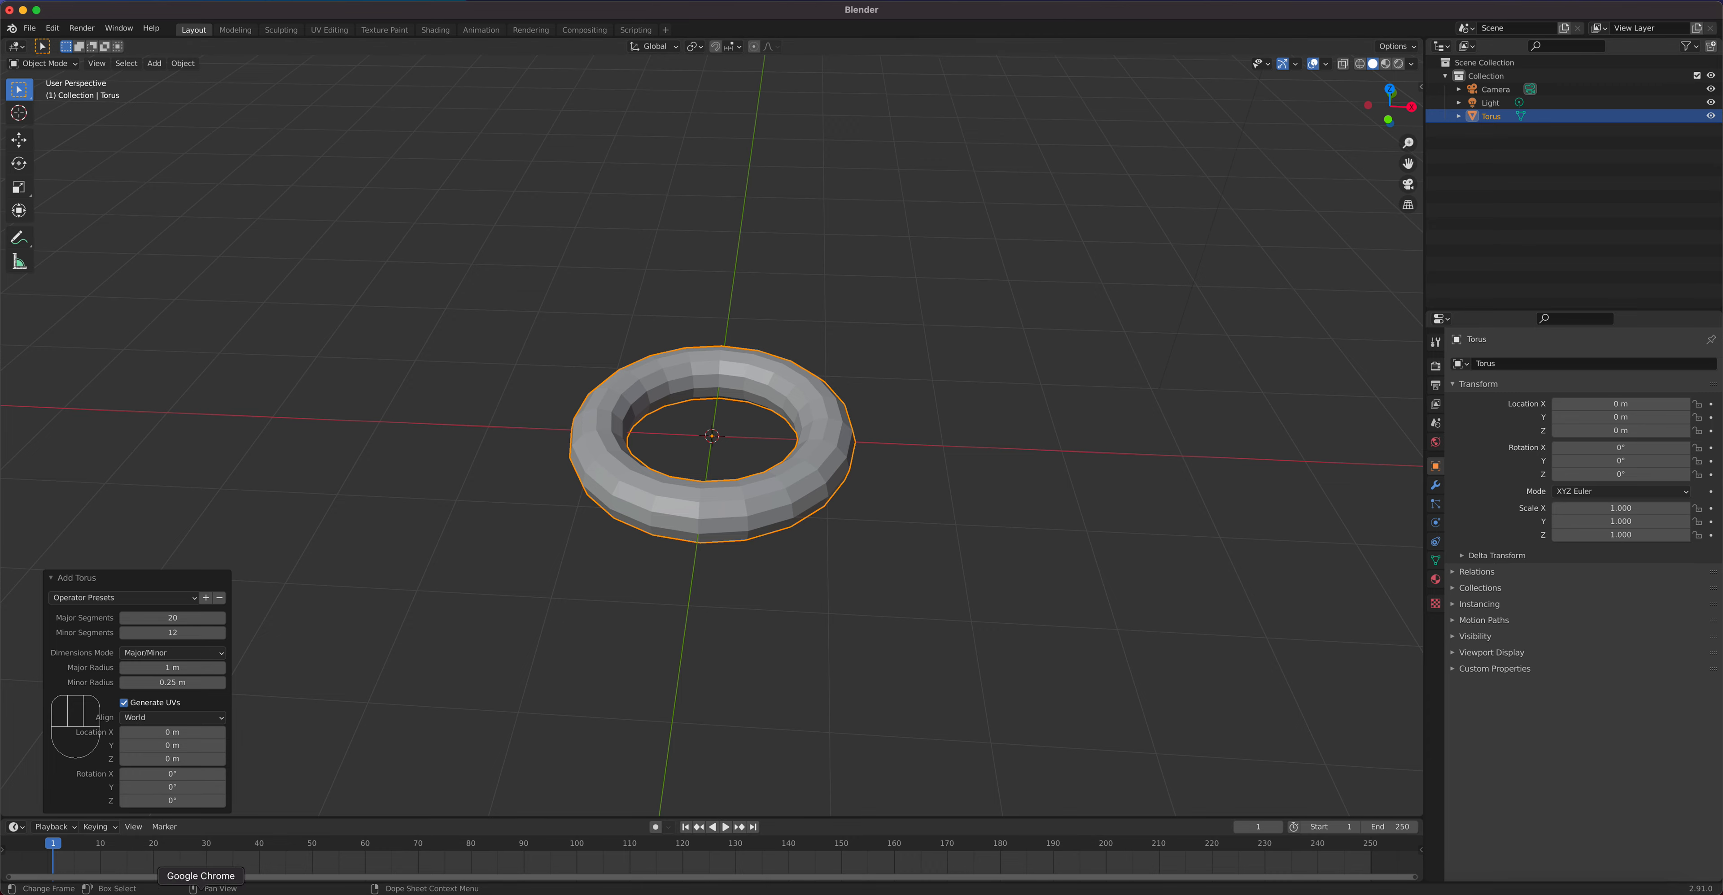
left_click(200, 894)
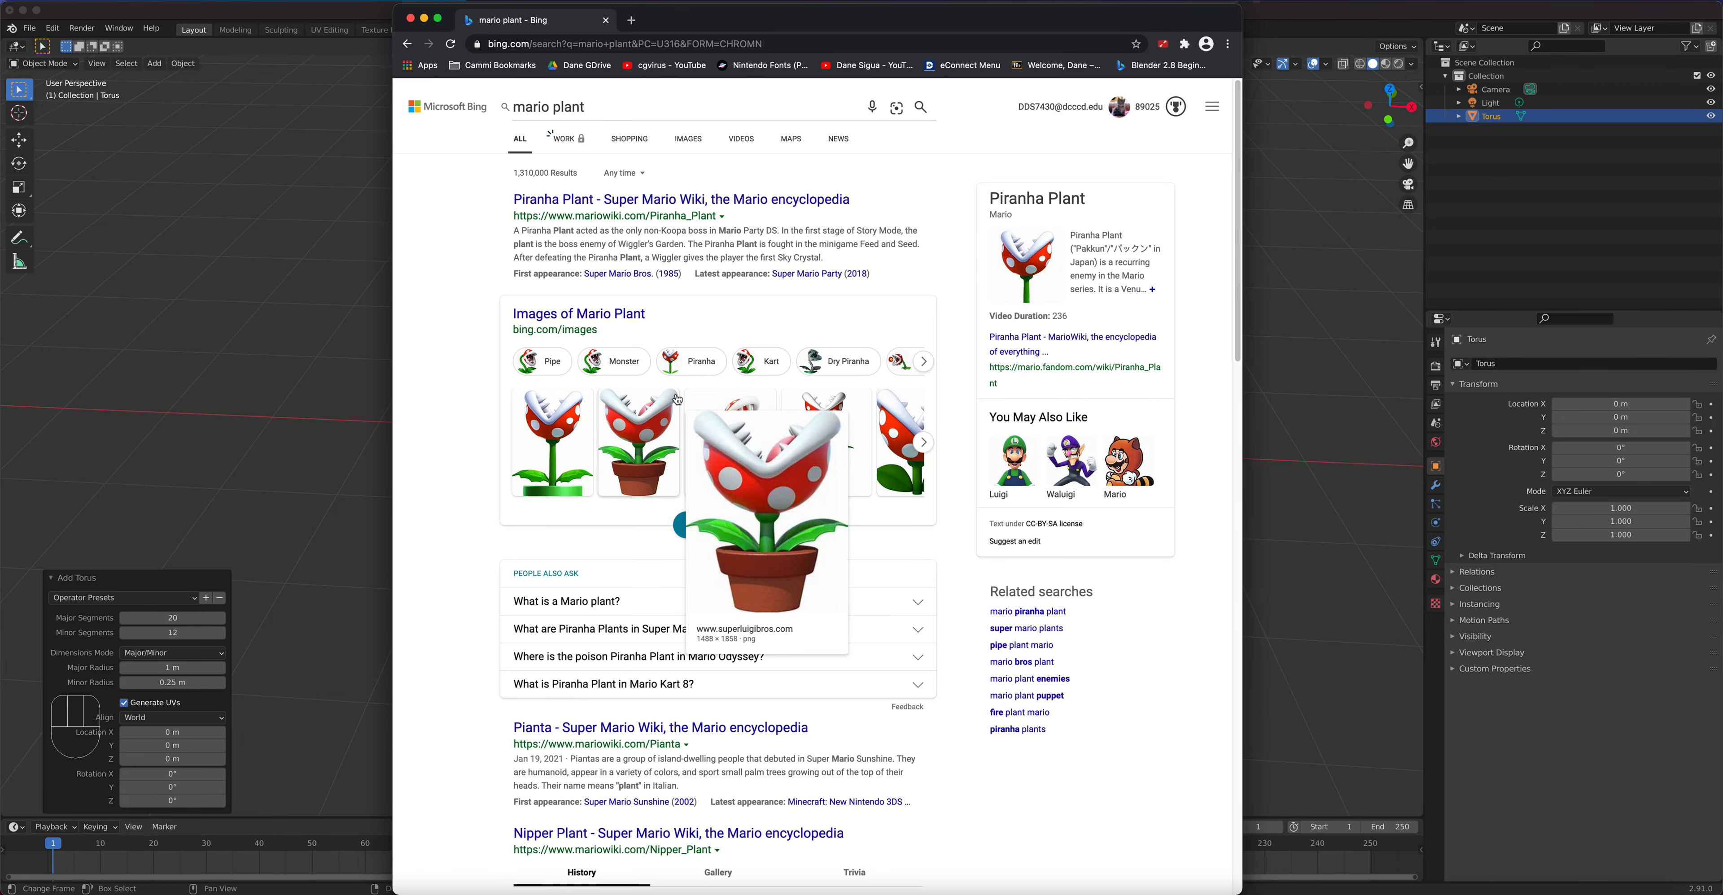
mouse_move(661, 443)
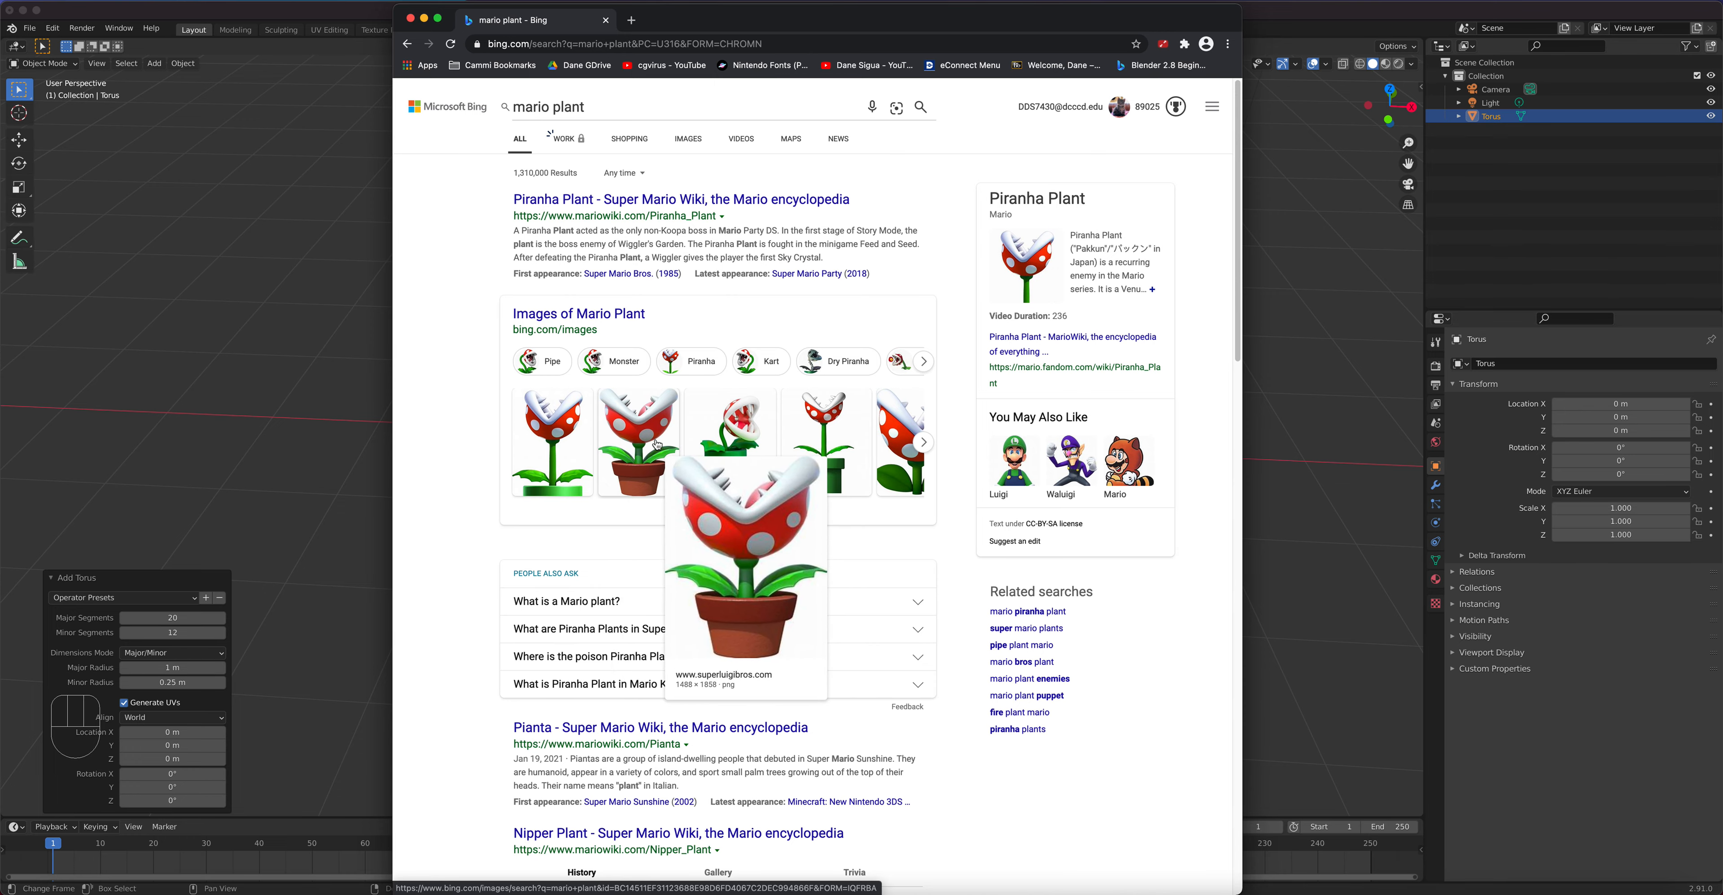
left_click(396, 413)
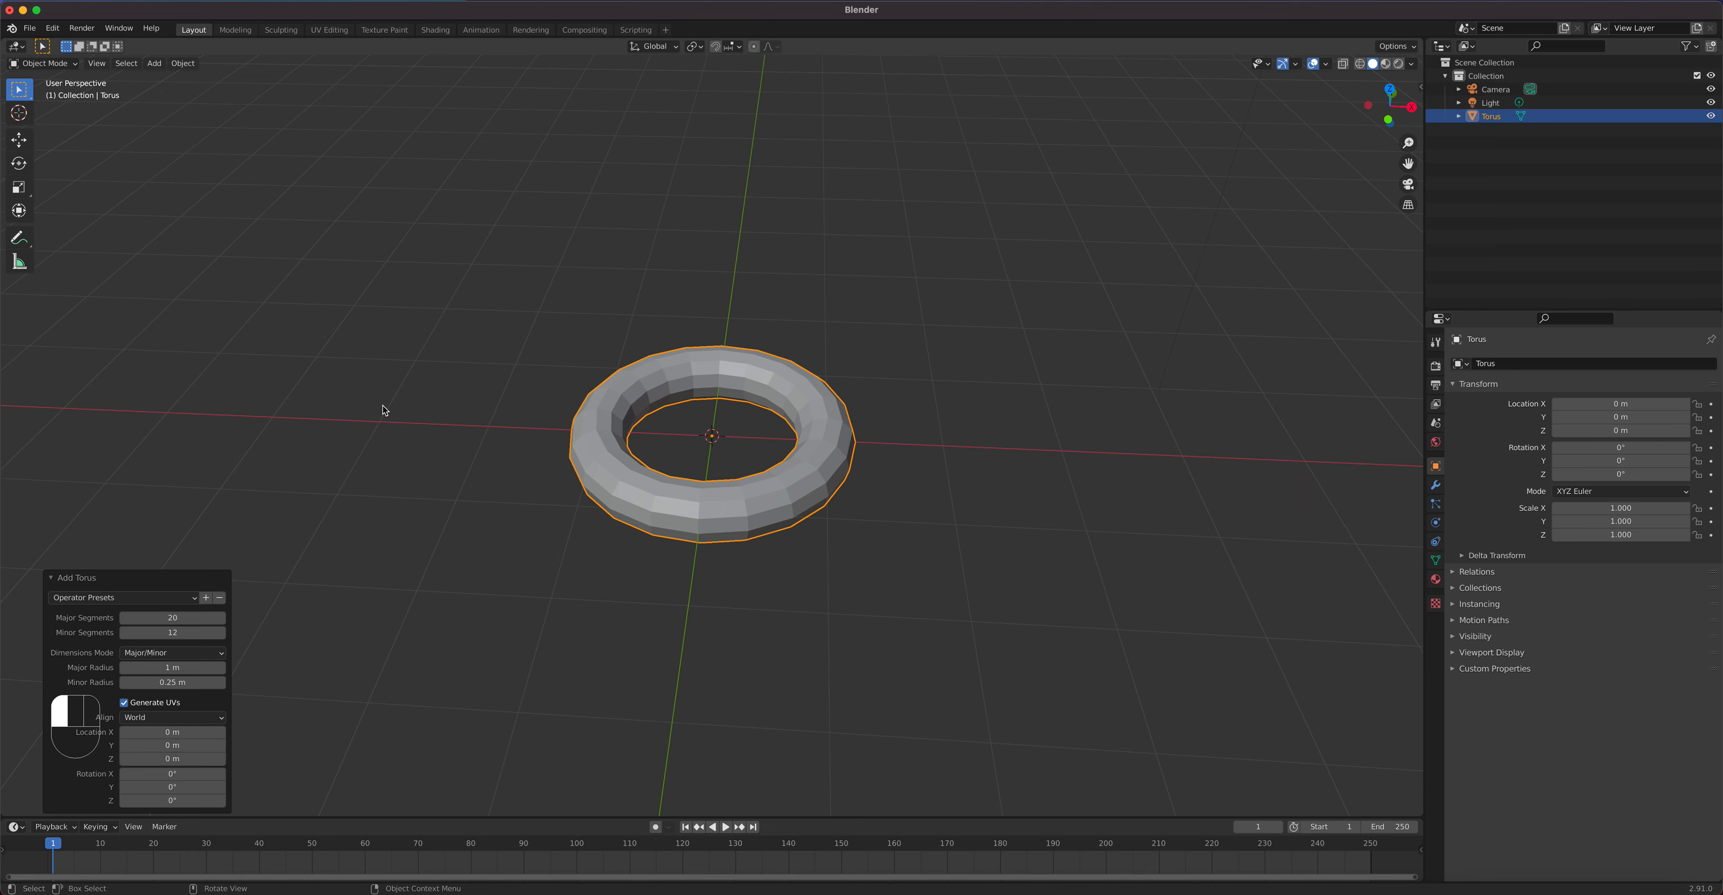
Step: Add a UV sphere at the origin with 20 segments and 12 rings
key("shift+a")
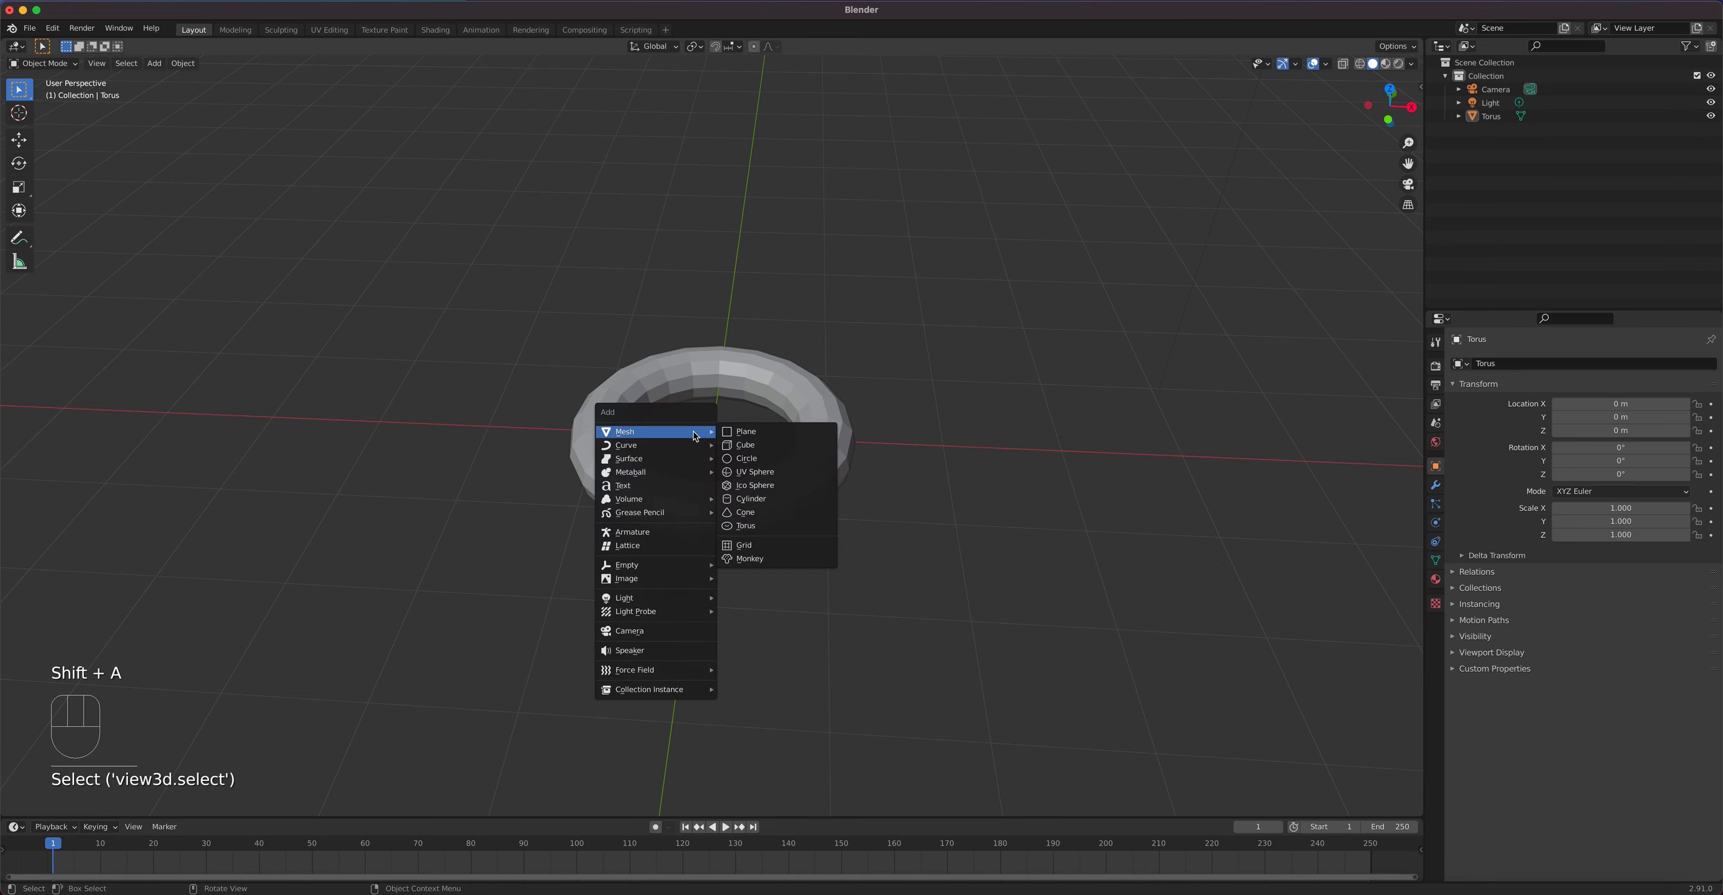
left_click(771, 471)
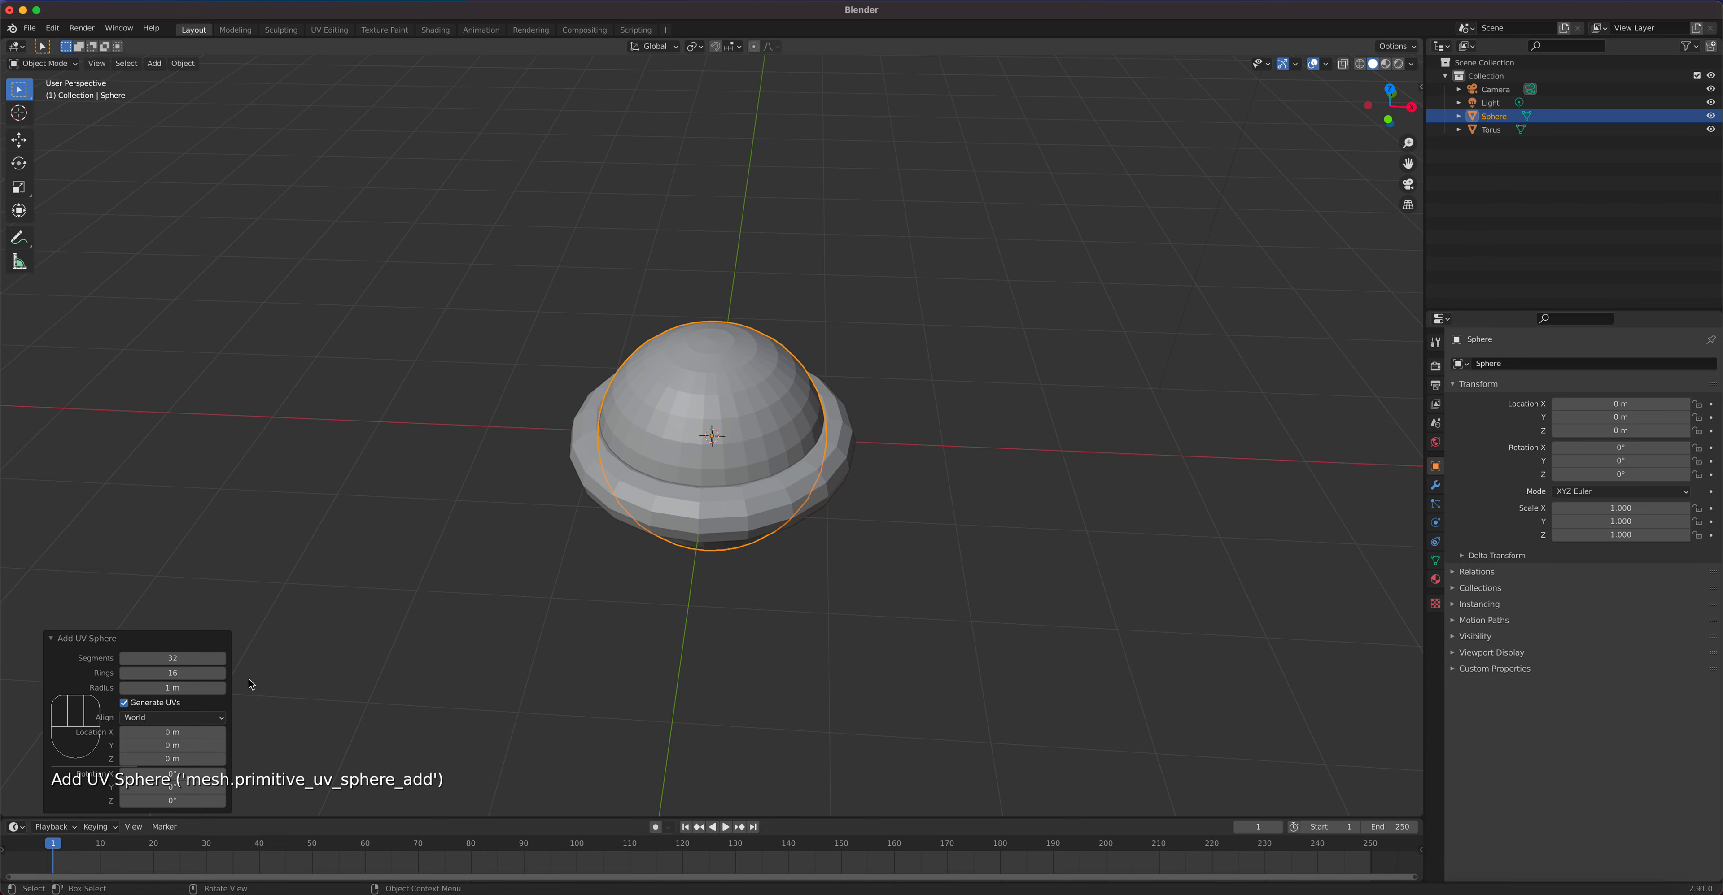
middle_click_drag(609, 519, 621, 451)
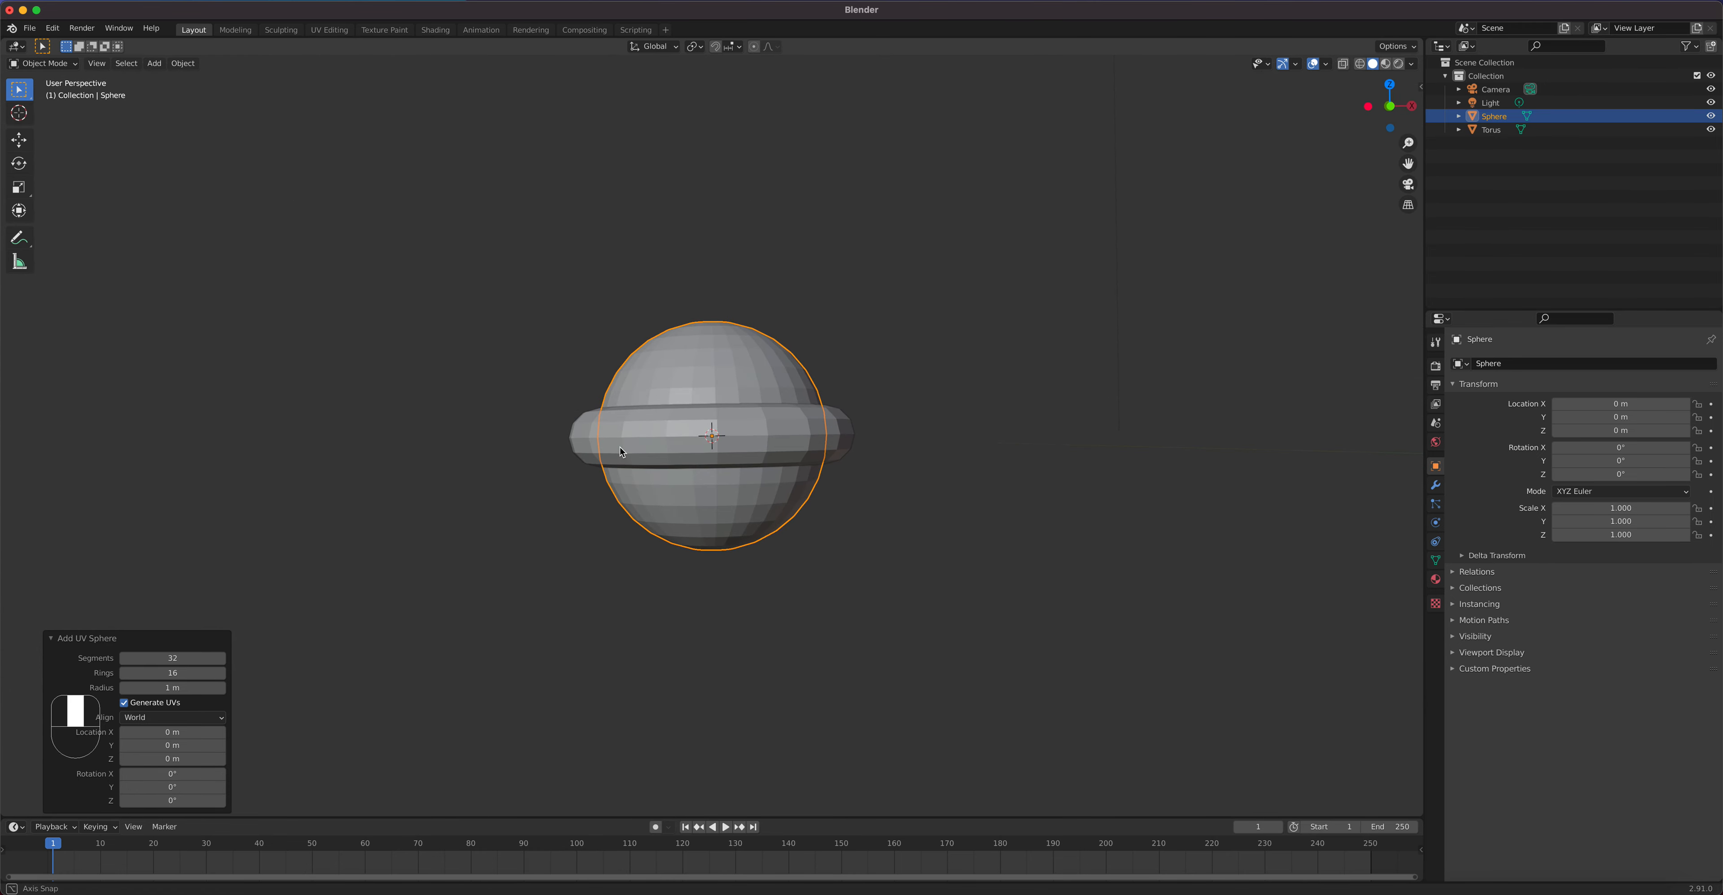
left_click(203, 658)
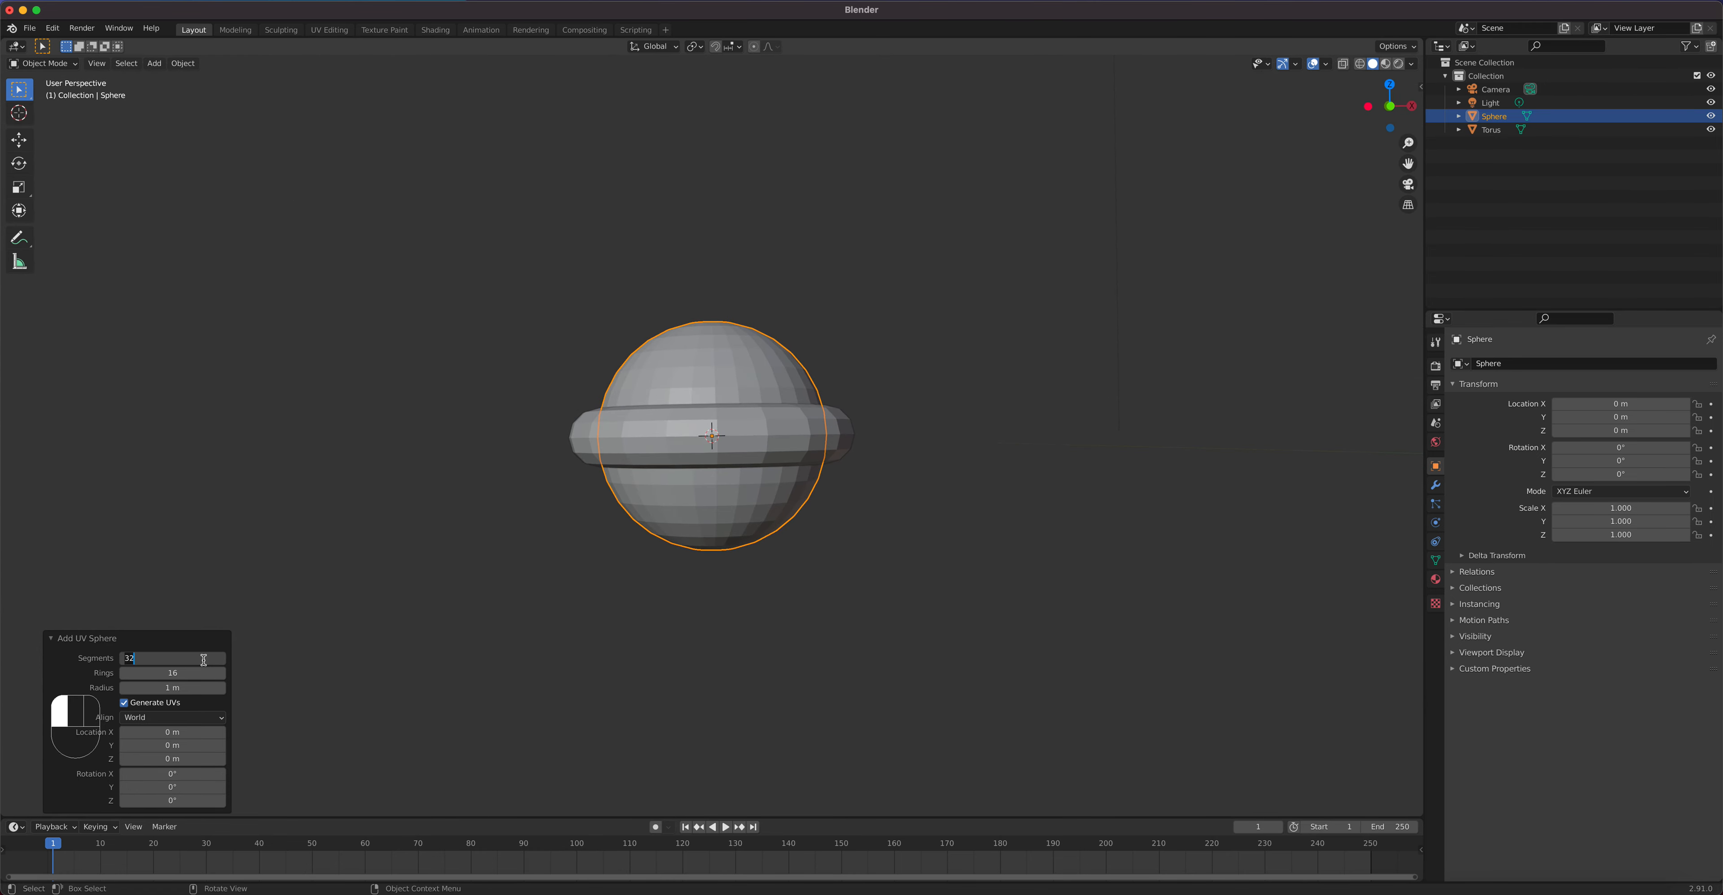
type("20")
left_click(195, 672)
type("12")
key("Return")
scroll(750, 497, "up", 2)
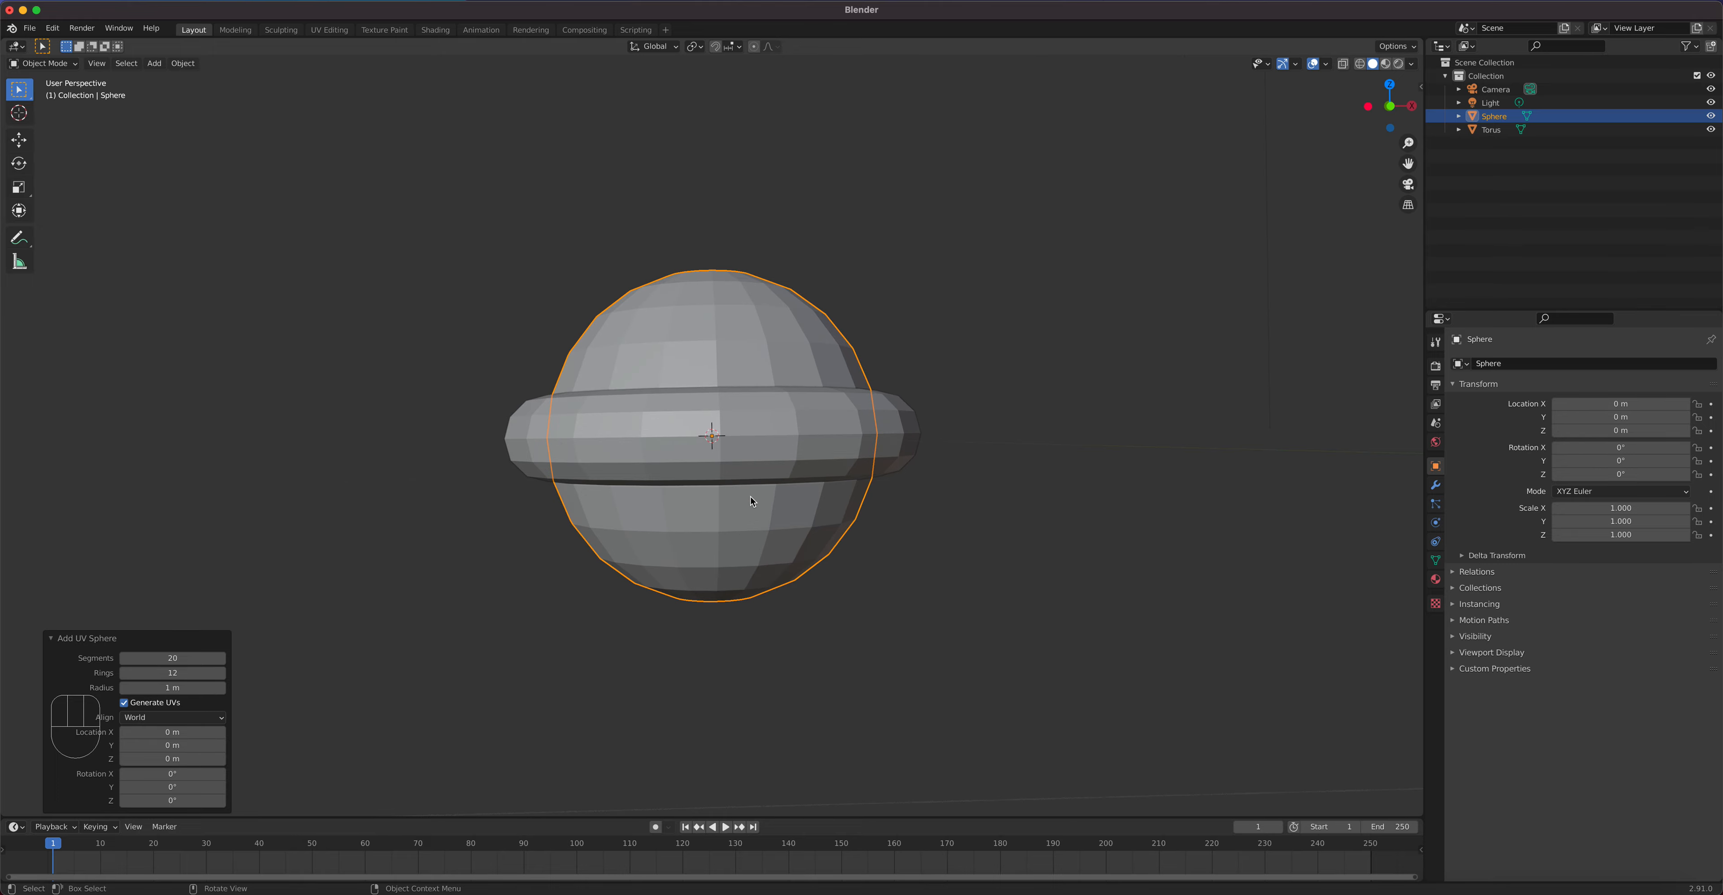
Step: Move the sphere down along the Z axis by about 0.27 m so it sits lower in the torus
mouse_move(749, 498)
middle_mouse_down()
mouse_move(748, 430)
mouse_move(732, 480)
mouse_move(739, 430)
mouse_move(739, 486)
mouse_move(774, 519)
mouse_move(748, 513)
middle_mouse_up()
key("g")
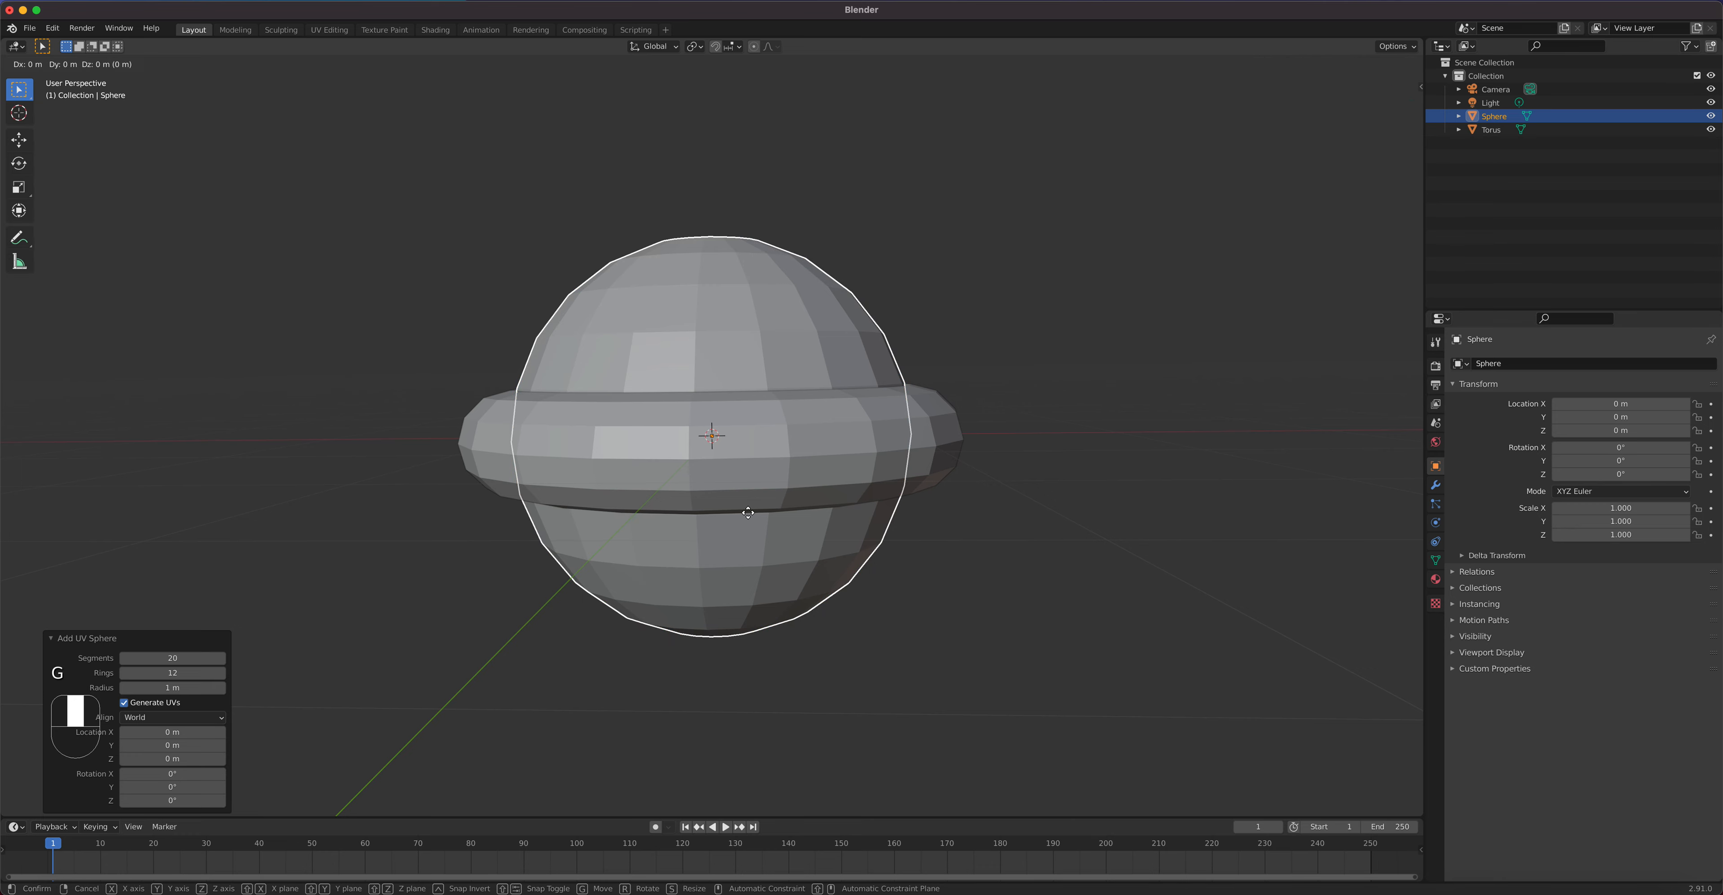
key("z")
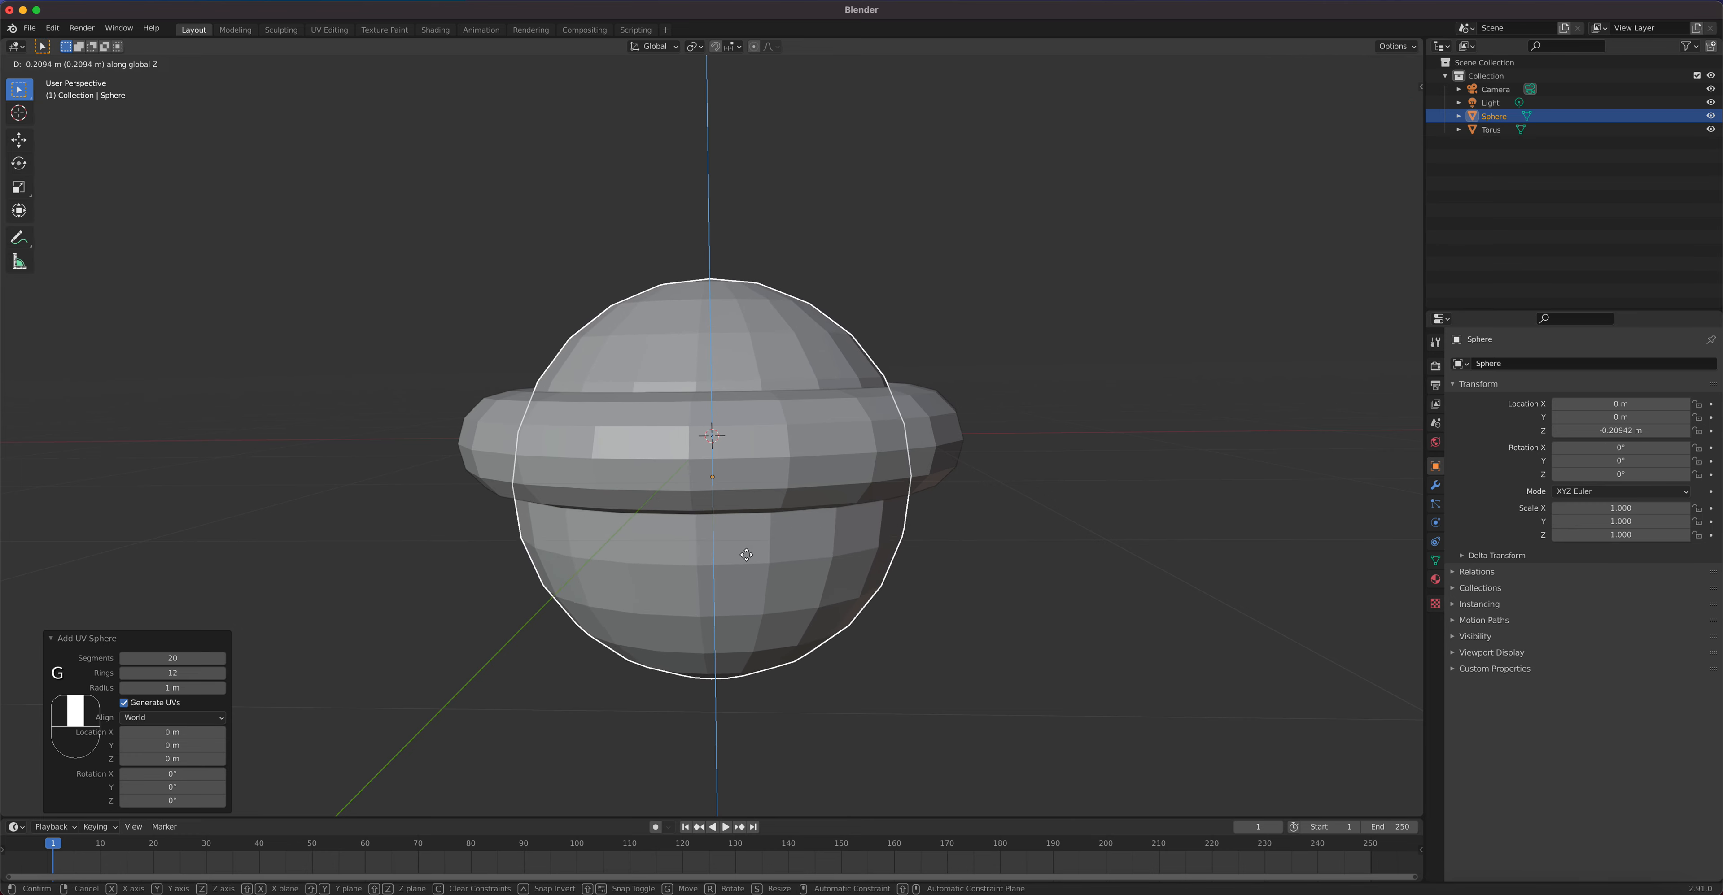
left_click(744, 567)
middle_click_drag(744, 566, 780, 532)
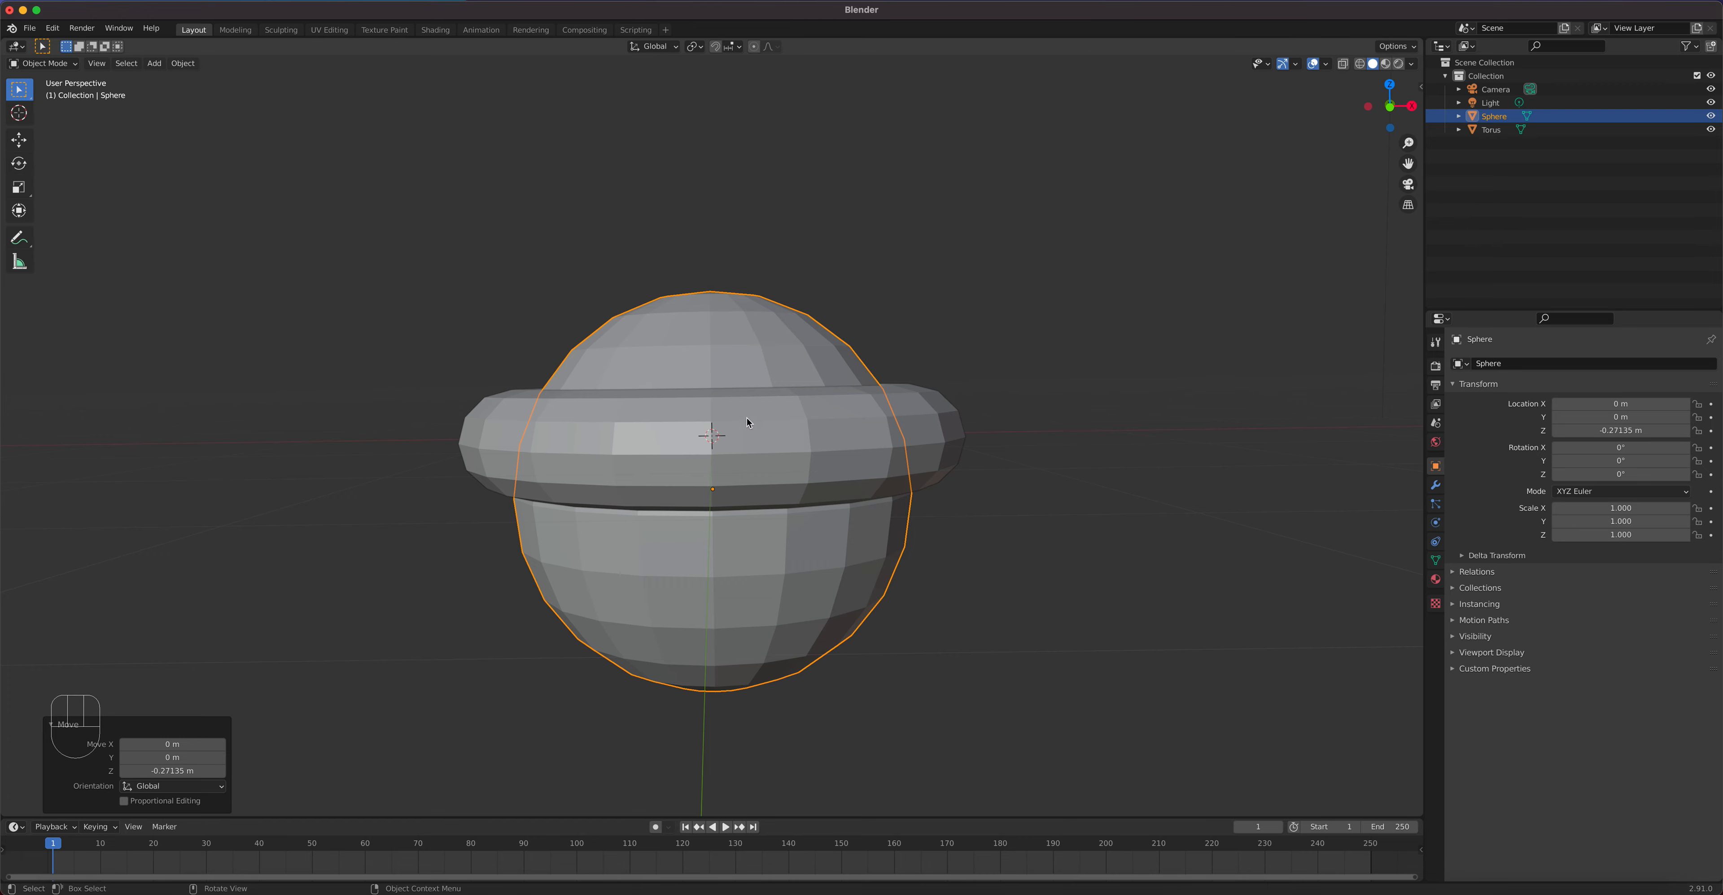
Step: Delete the faces of the sphere's upper half, growing the selection from its top vertex down to the equator
key("Tab")
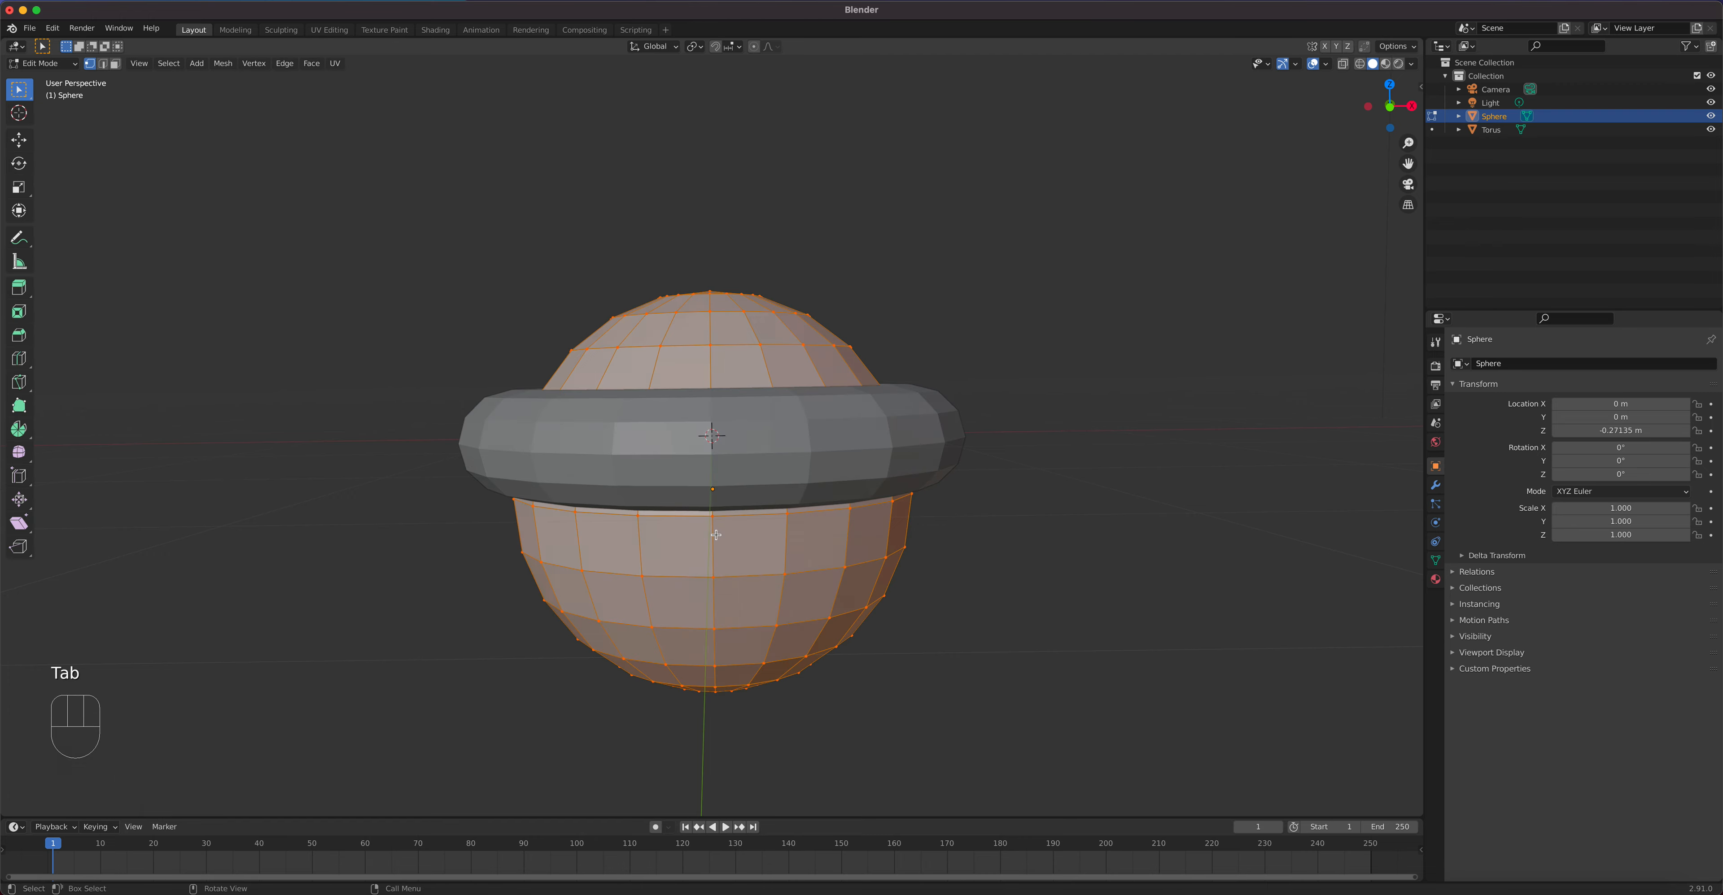
middle_click_drag(754, 494, 752, 569)
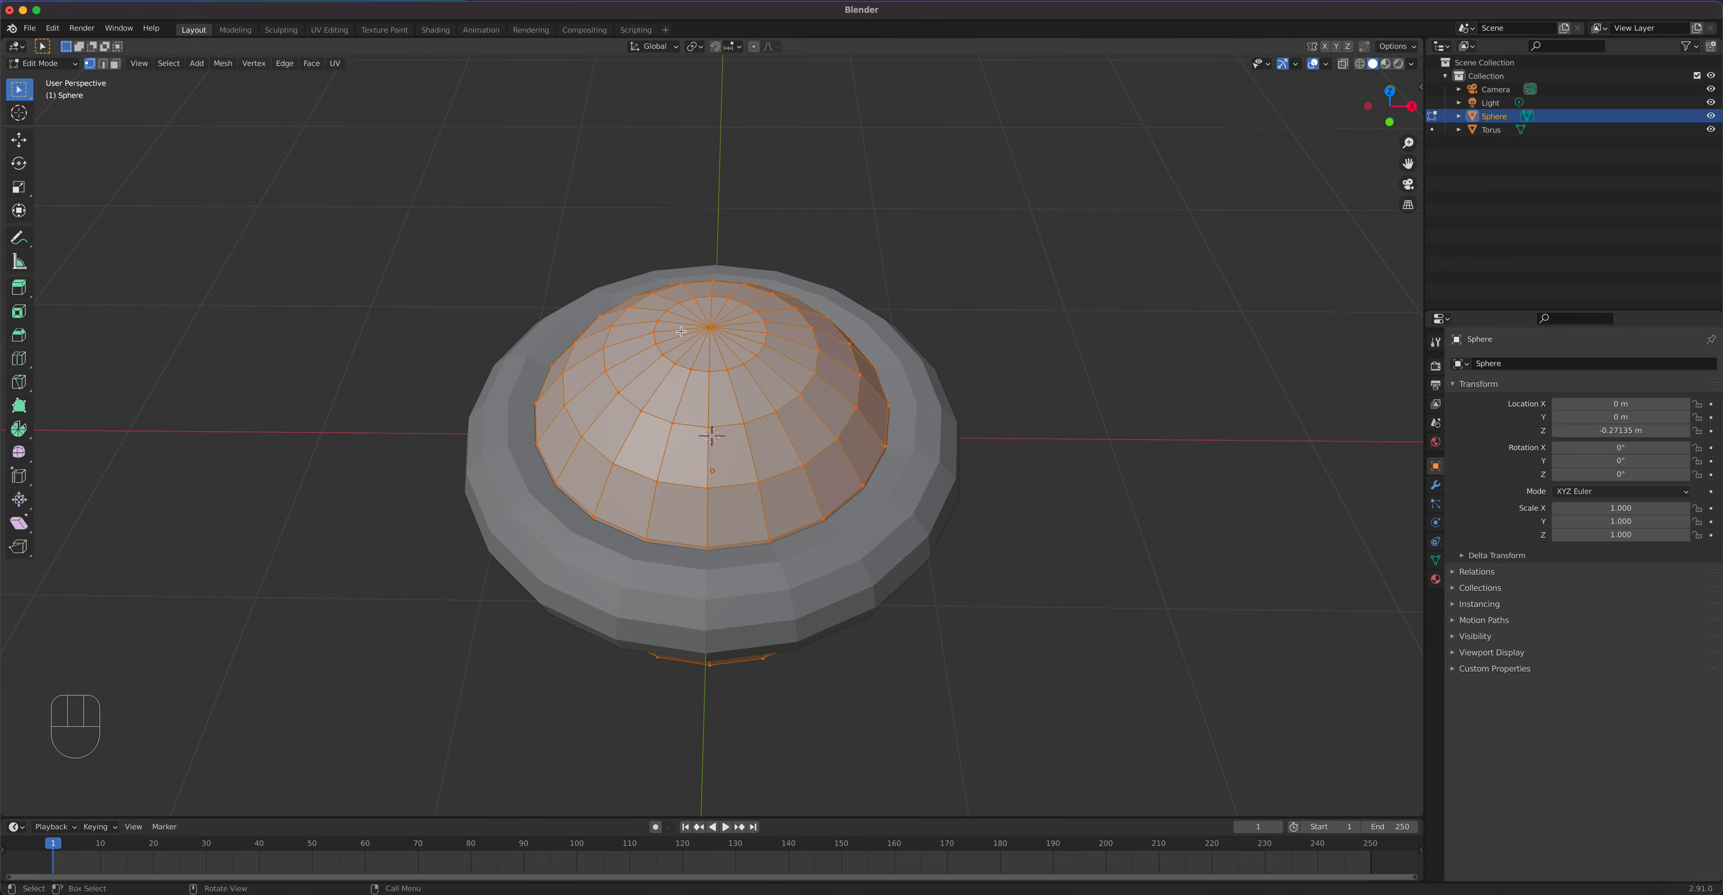
left_click(708, 328)
mouse_move(754, 425)
middle_mouse_down()
mouse_move(694, 472)
mouse_move(737, 437)
middle_mouse_up()
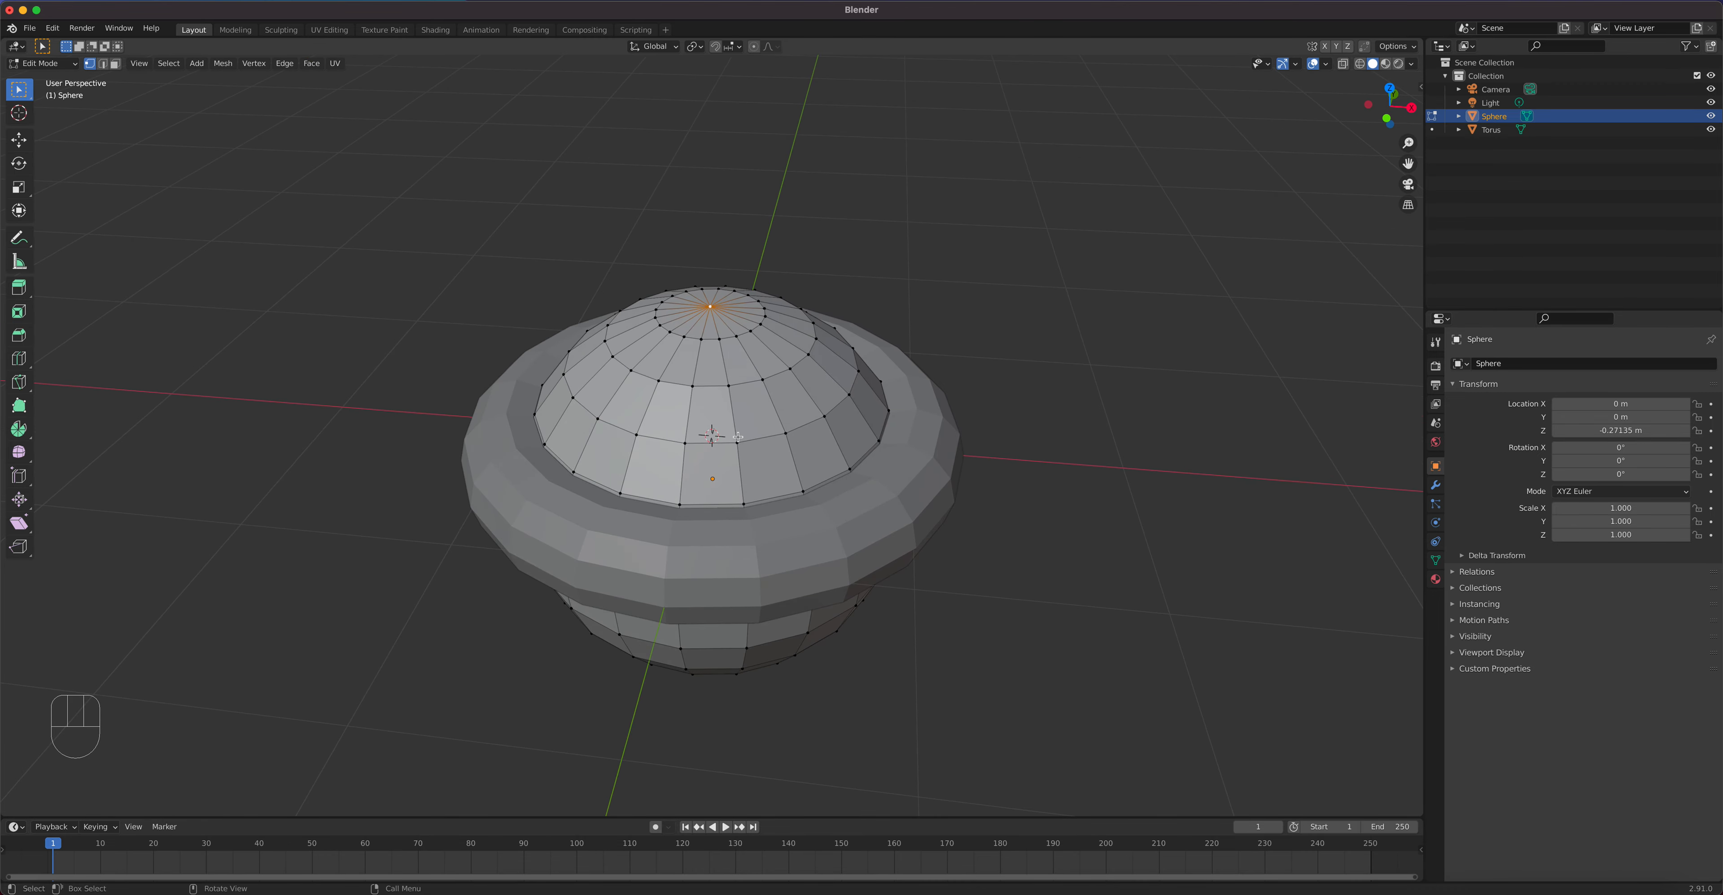
key("ctrl")
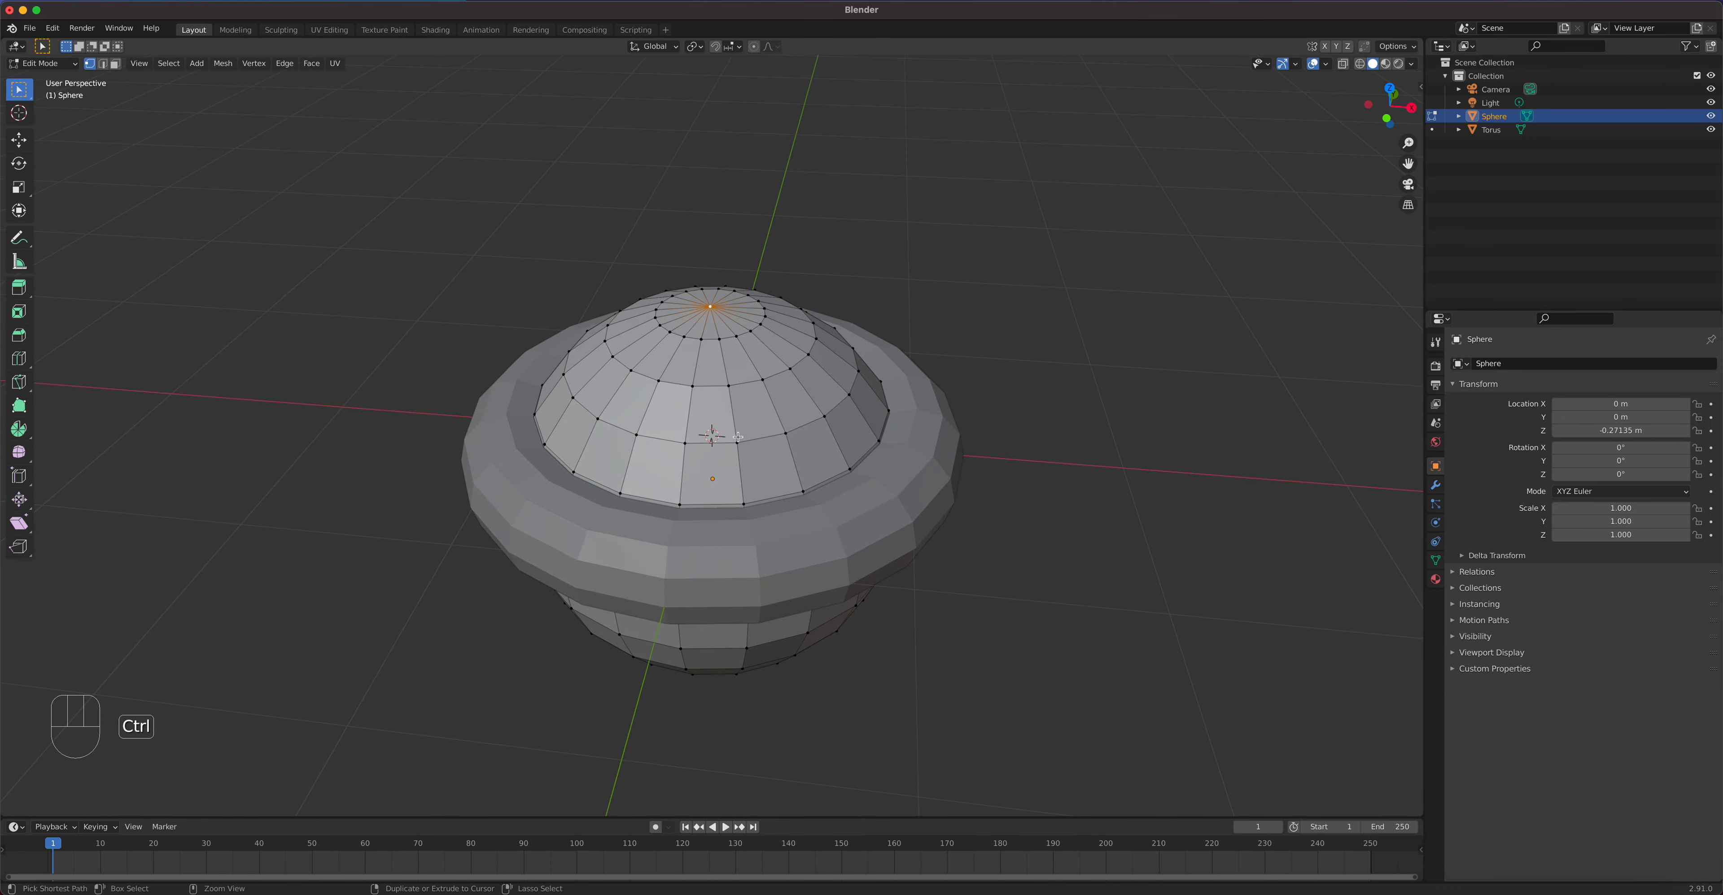
key("ctrl+KP_Add")
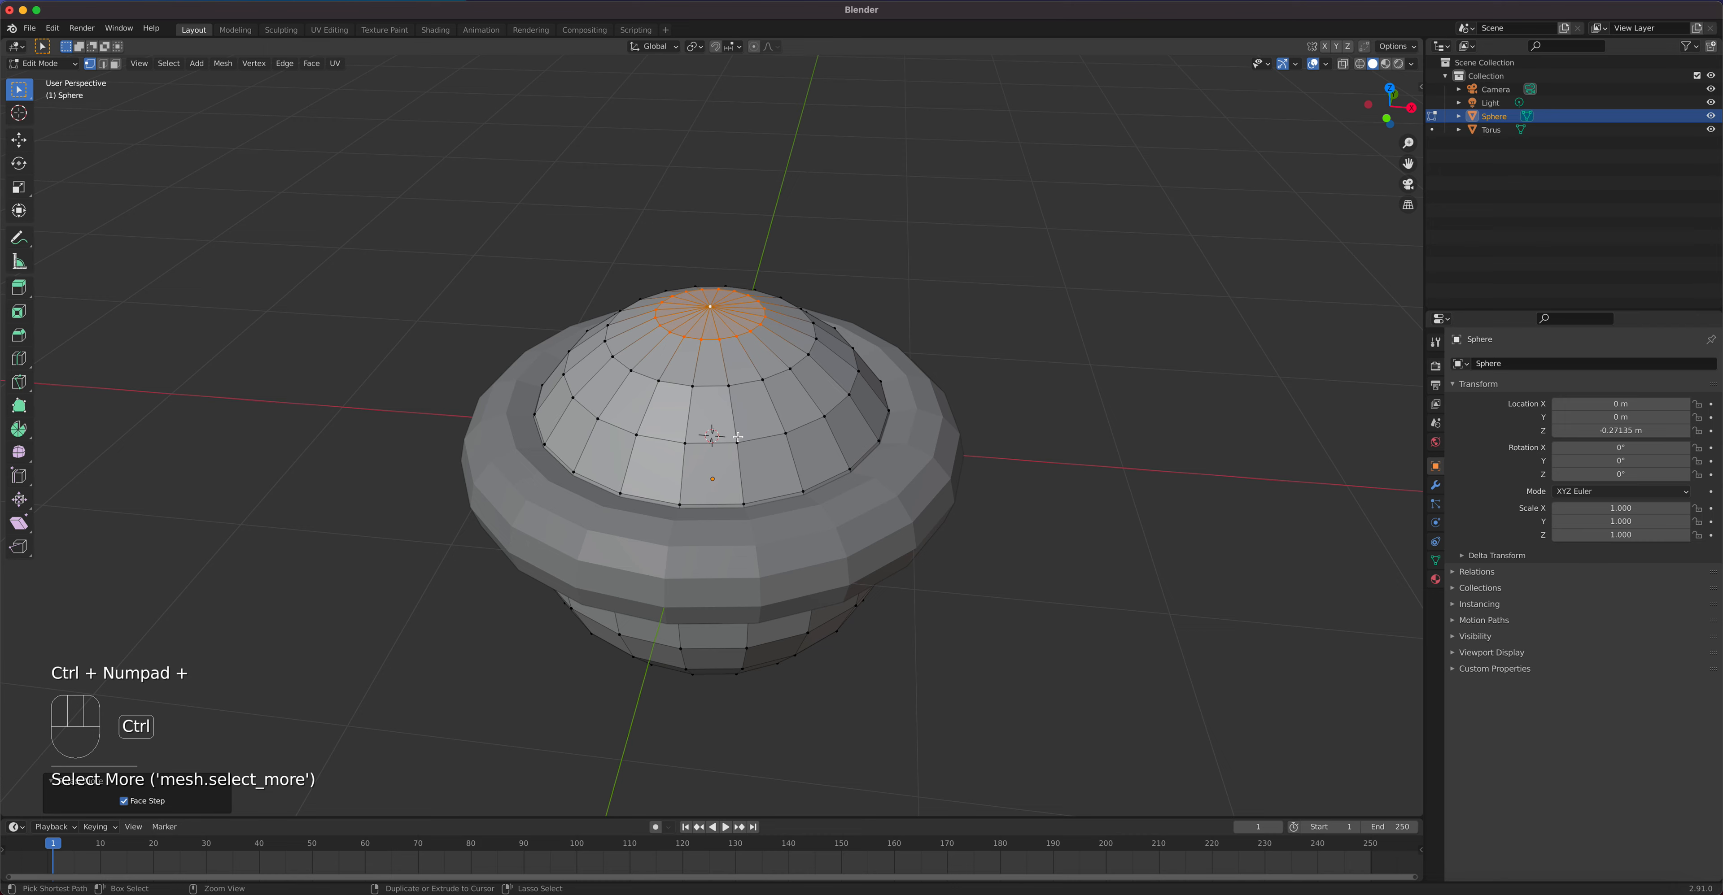
left_click(116, 65)
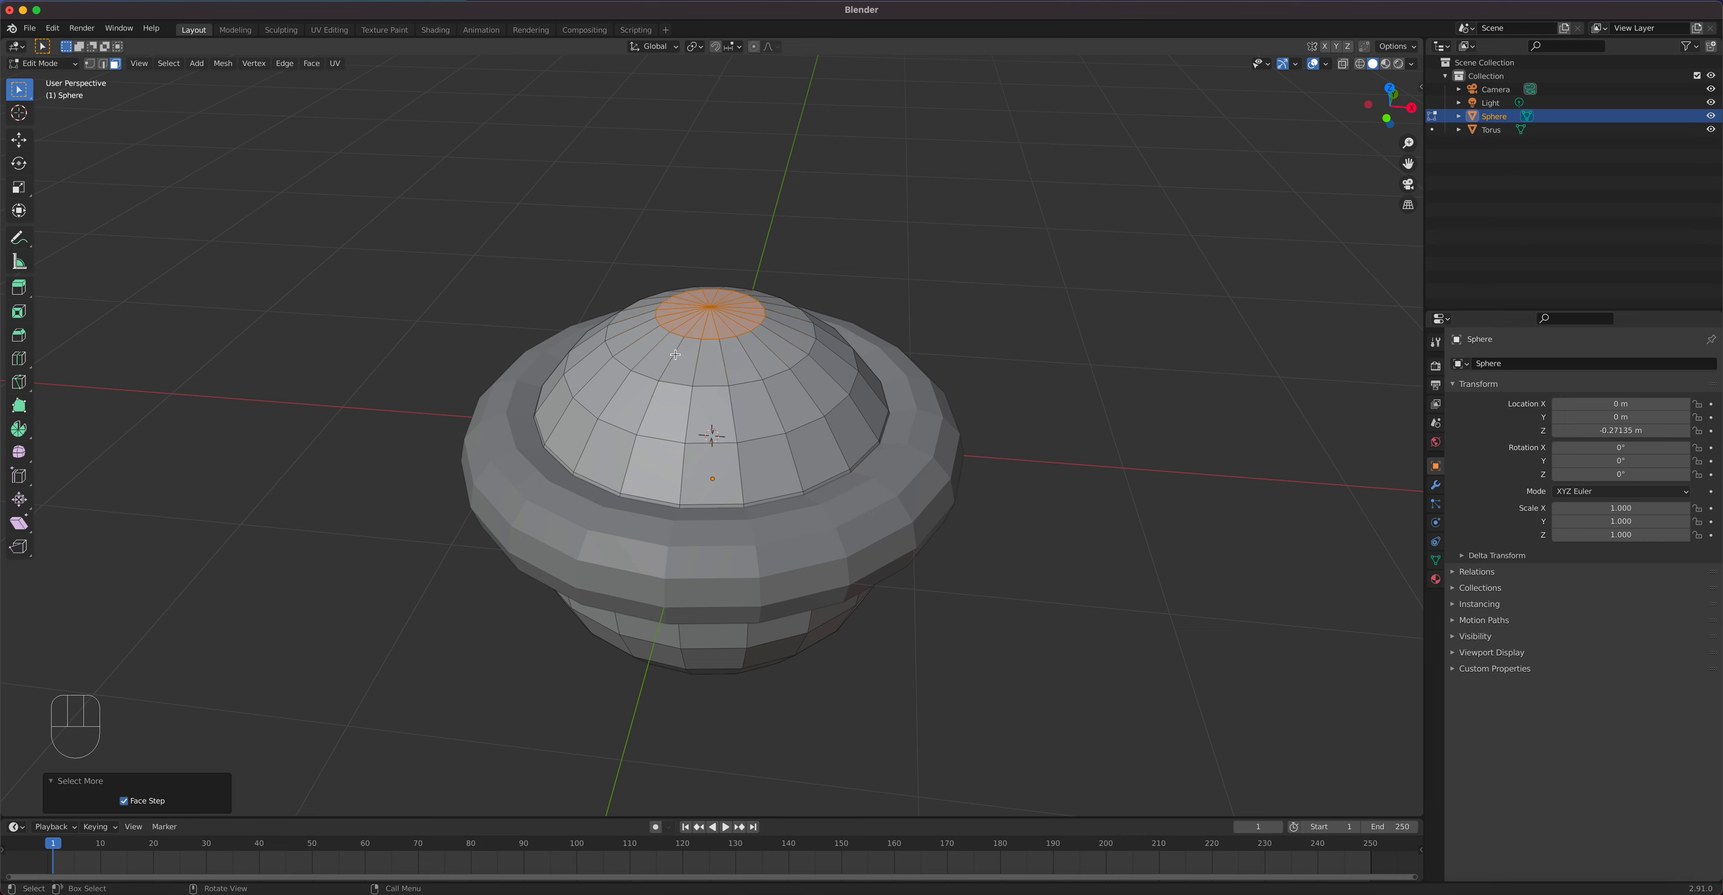
key("ctrl+KP_Add")
key("ctrl+KP_Add")
key("ctrl+KP_Add")
key("ctrl+KP_Add")
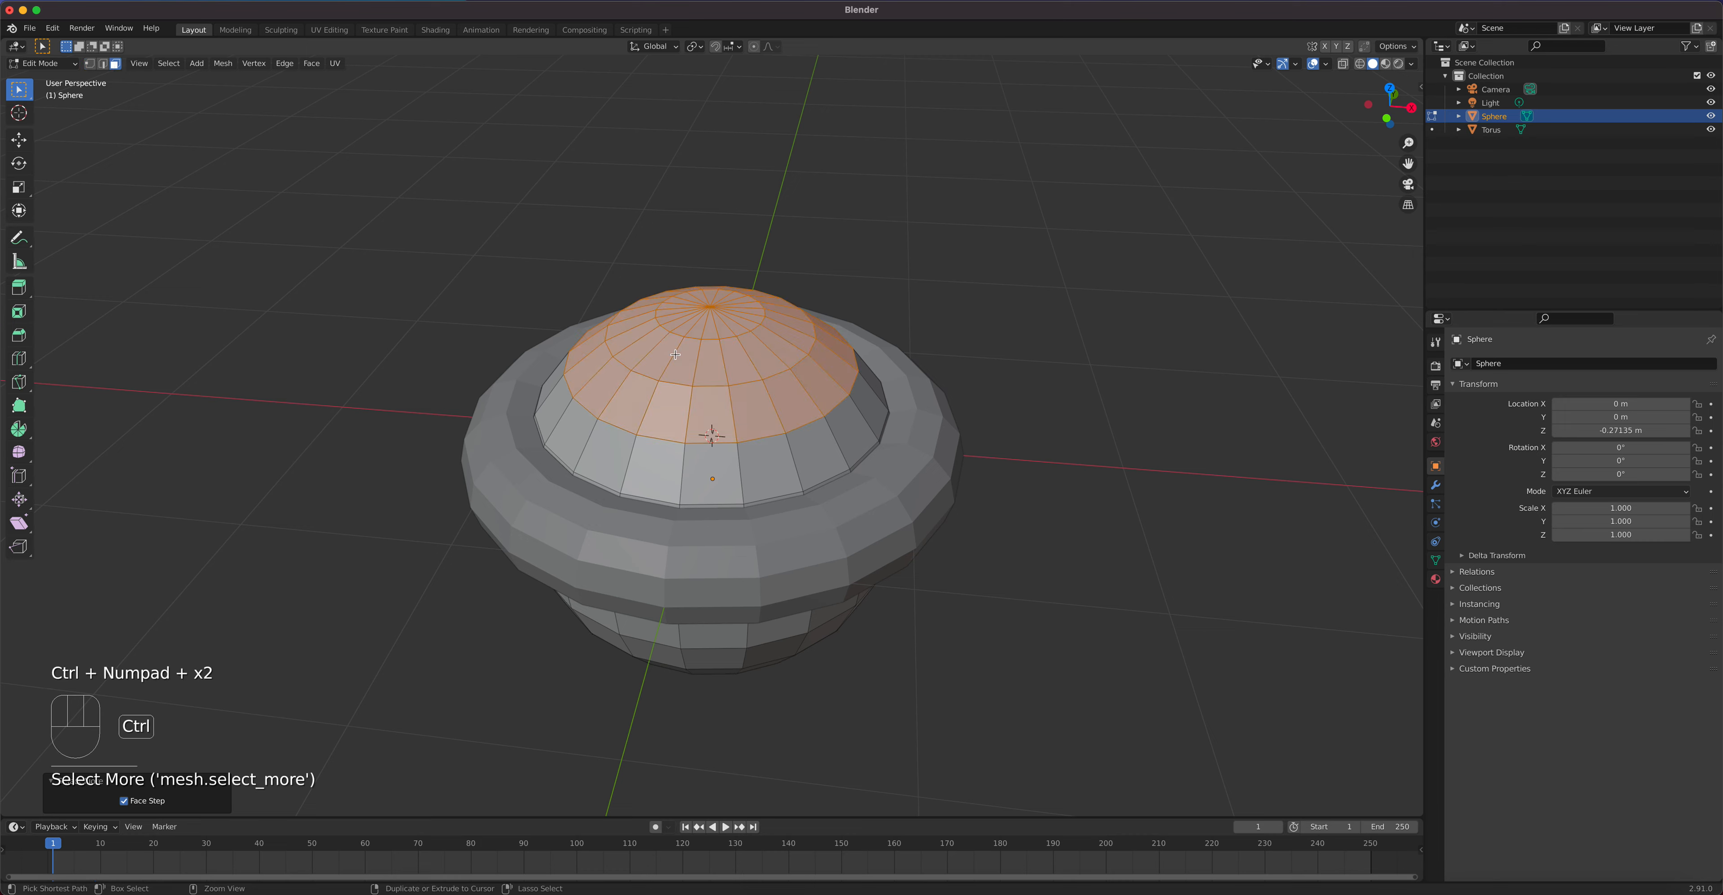
middle_click_drag(700, 377, 815, 435)
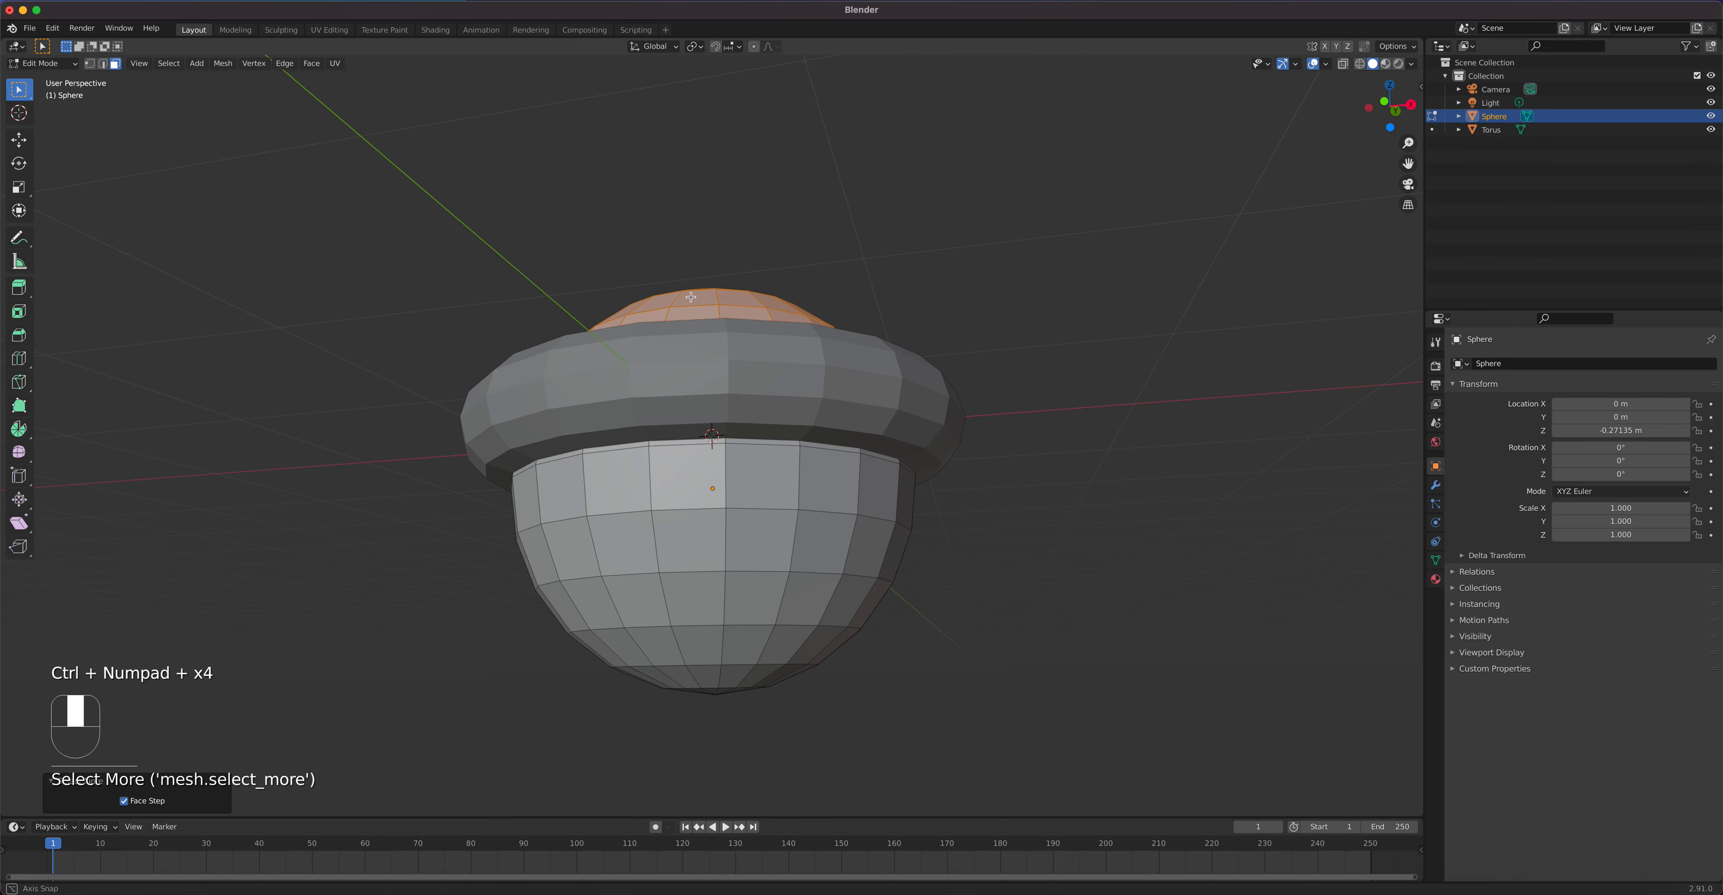
key("ctrl+KP_Add")
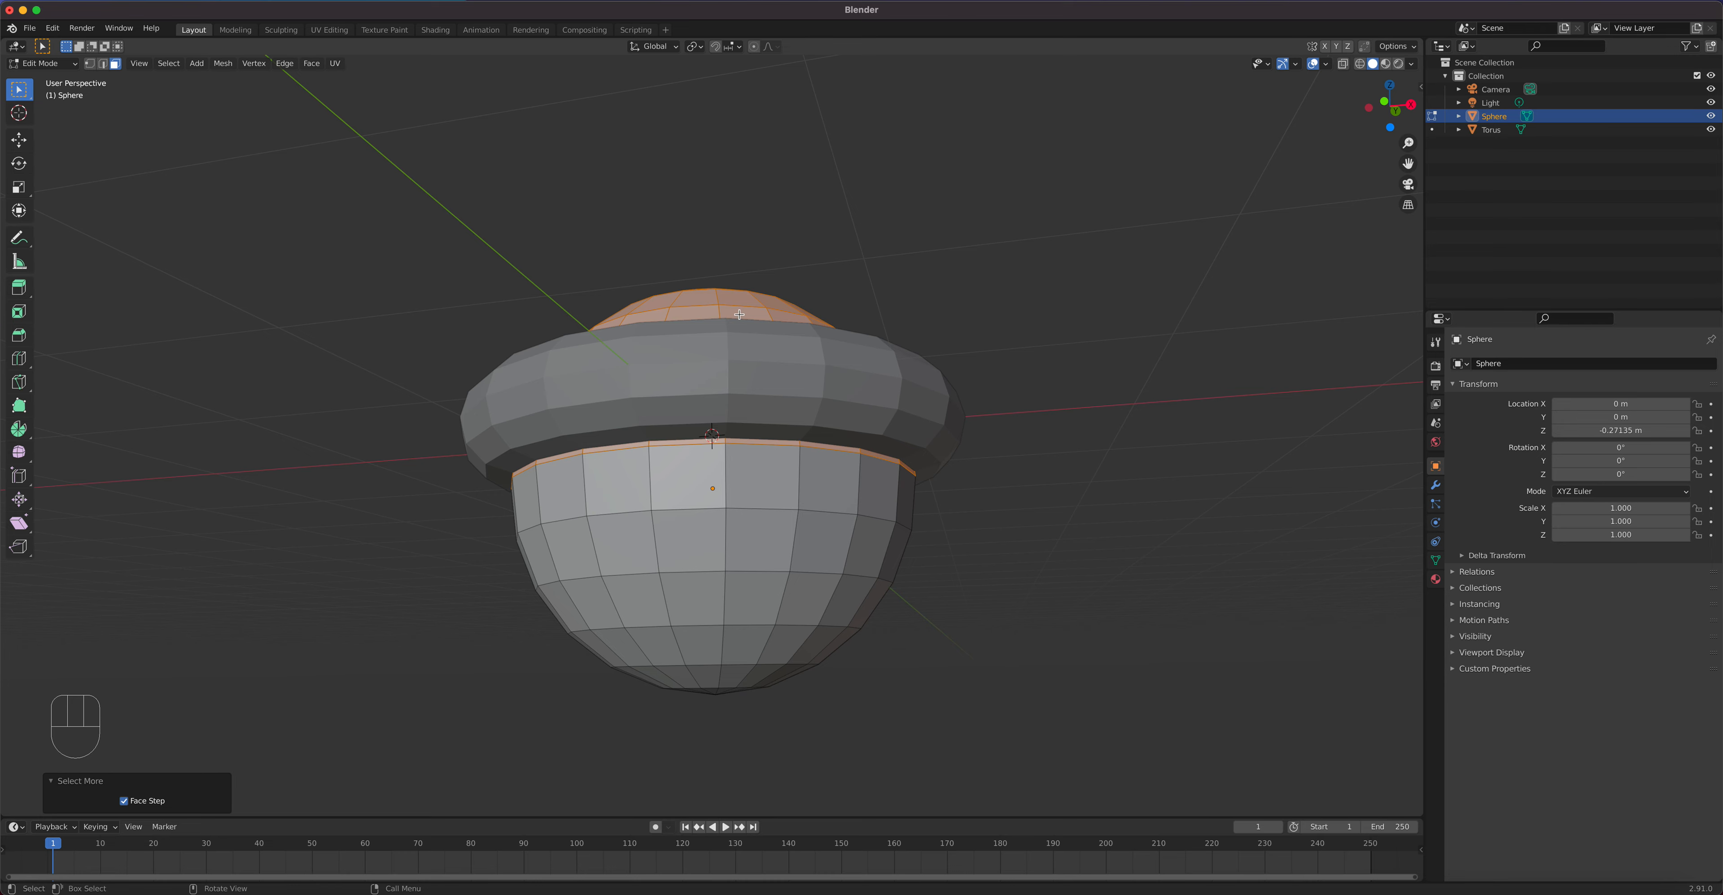
key("x")
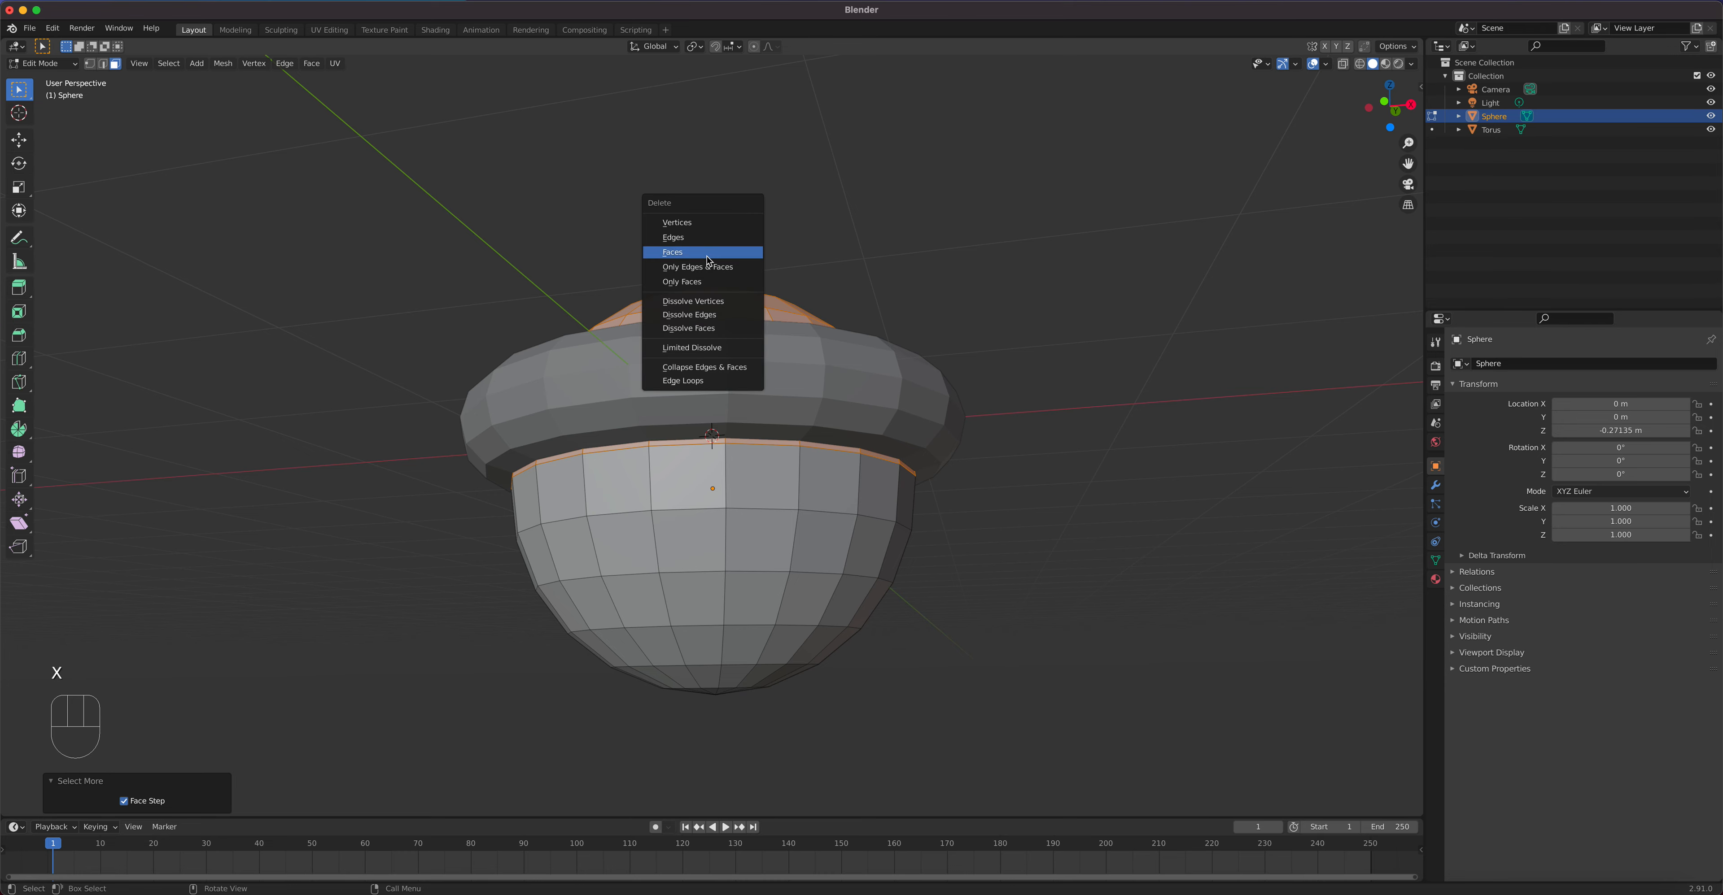
left_click(750, 249)
middle_click_drag(774, 341, 759, 528)
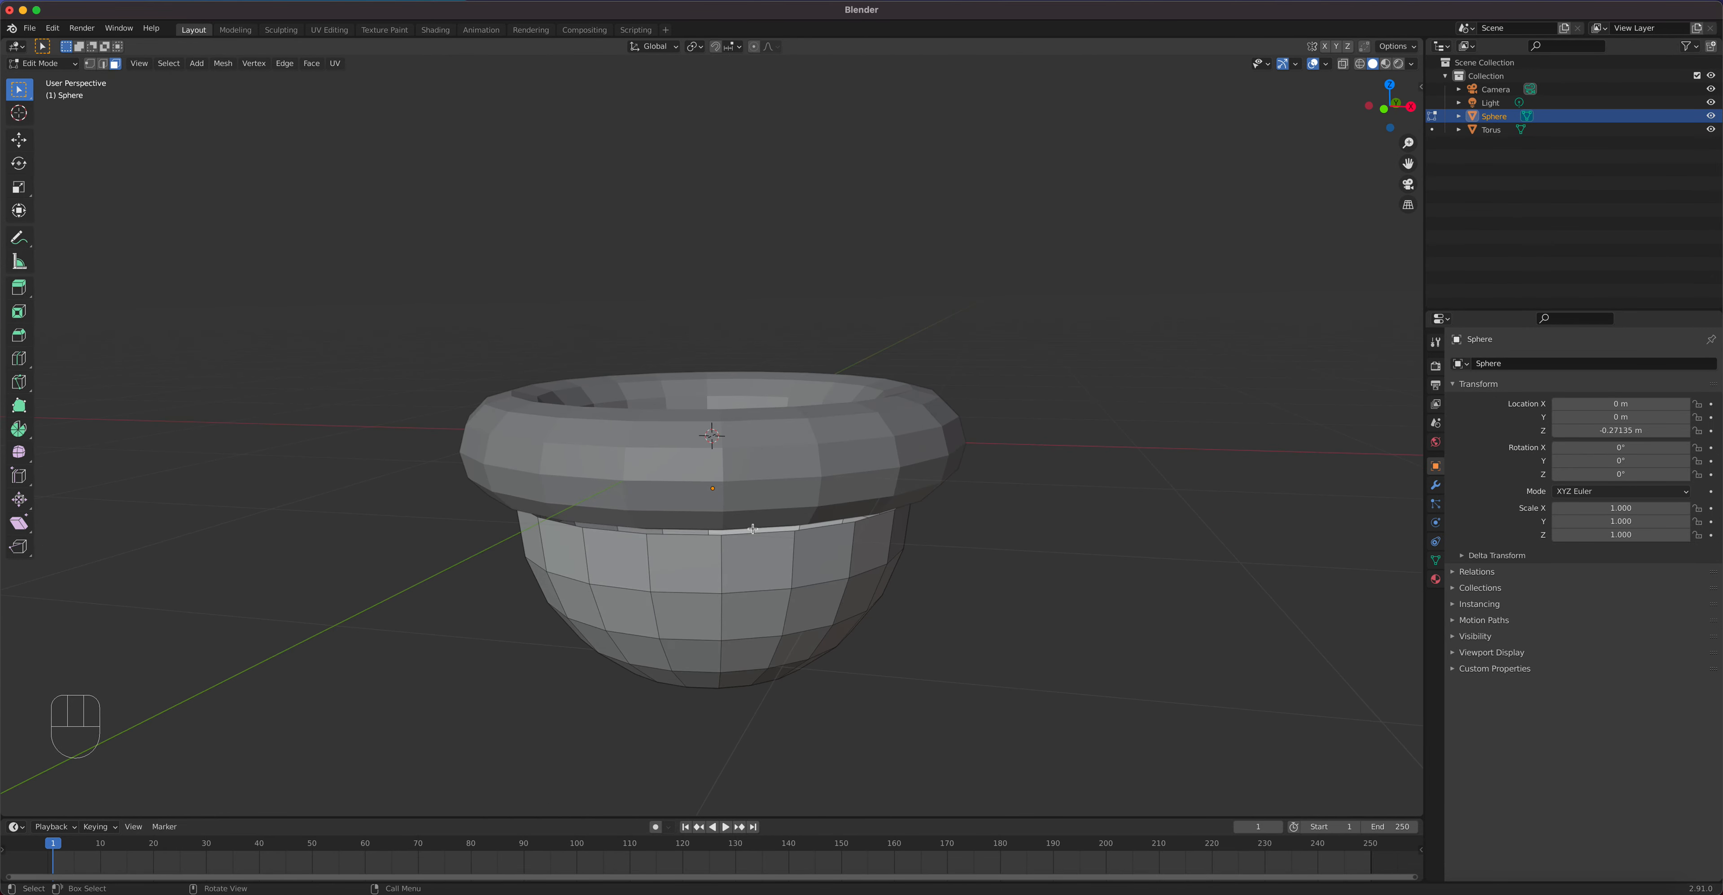
Step: Enter Edit Mode on the torus and select two opposite cross-section edge loops near the X axis
key("Tab")
left_click(829, 453)
middle_click_drag(829, 453, 977, 560)
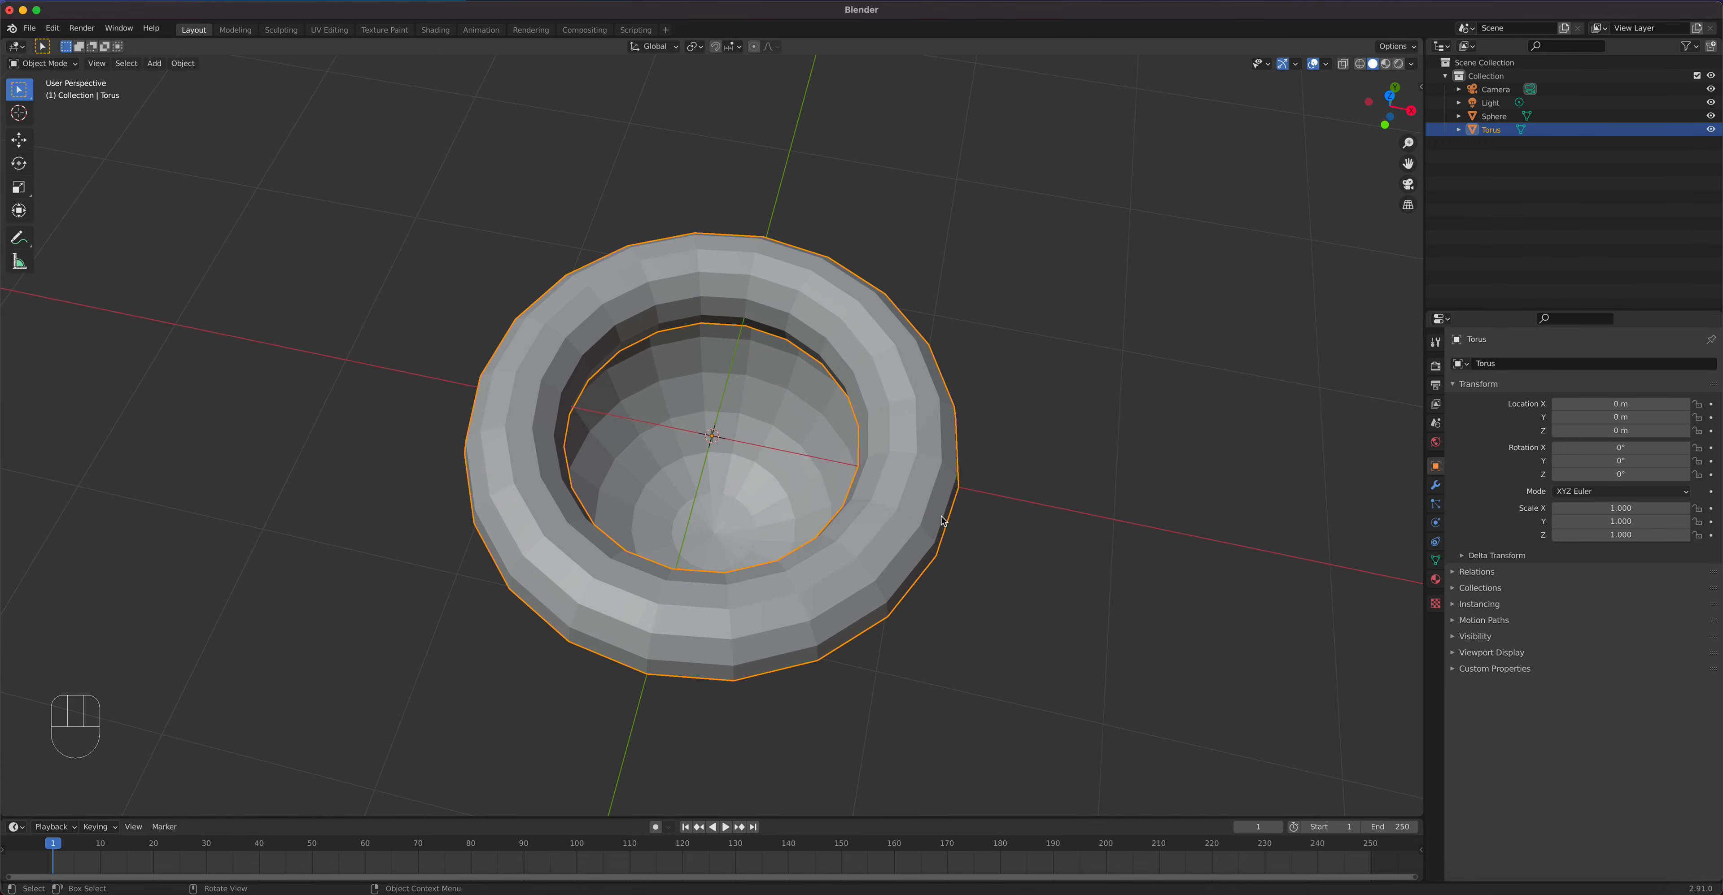
key("Tab")
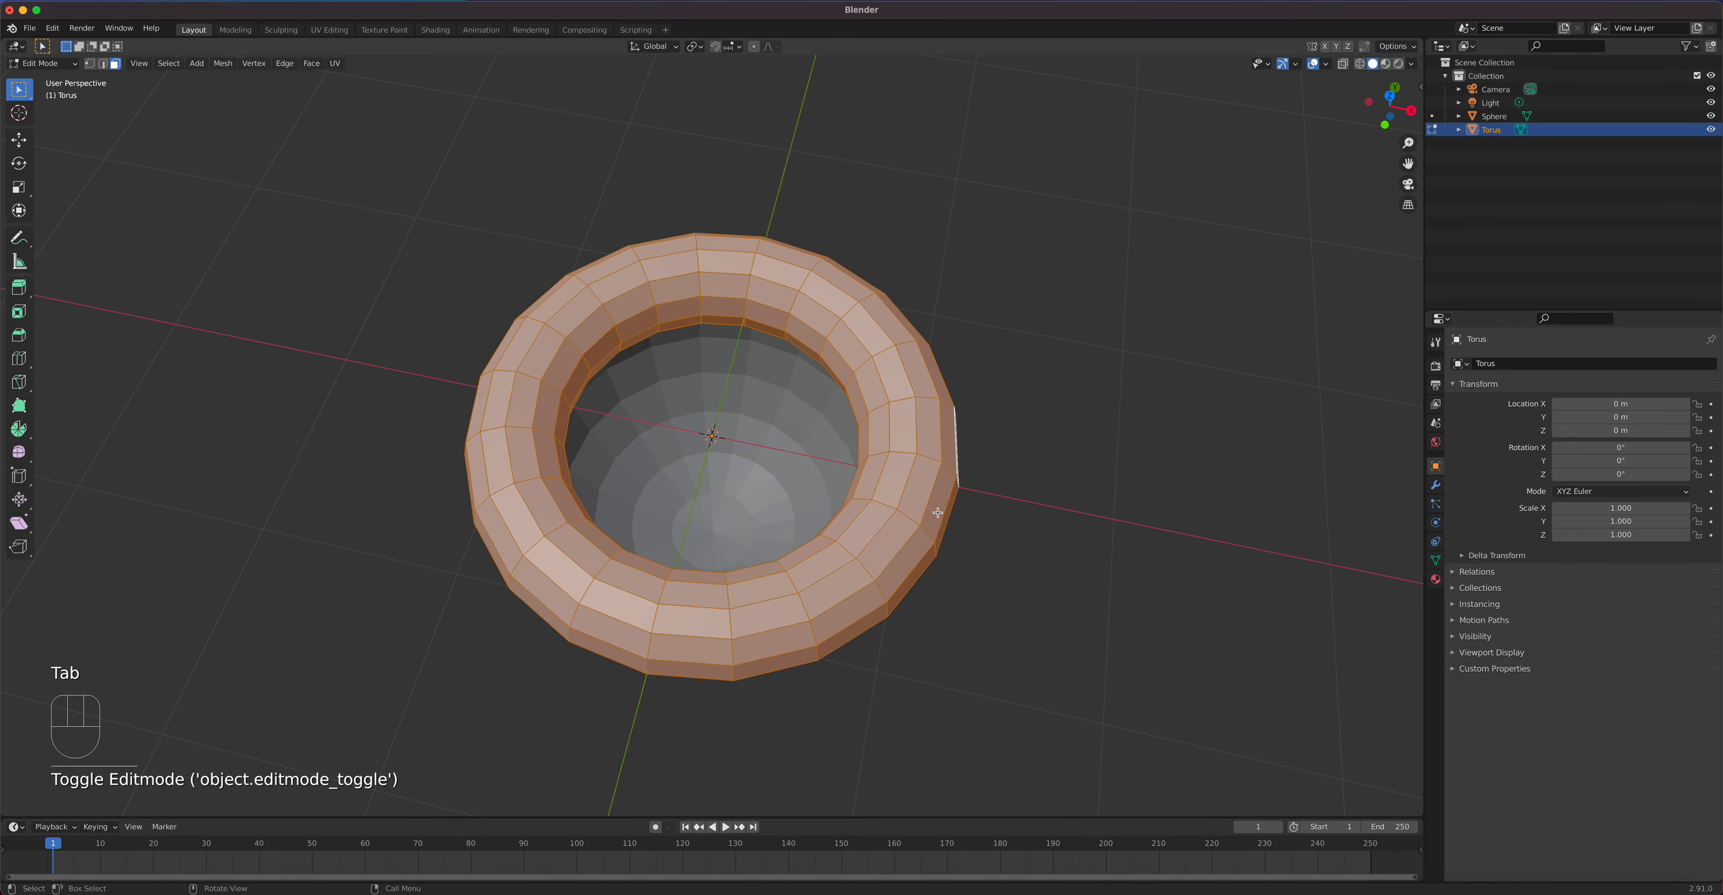
left_click(905, 454)
key("2")
left_click(905, 455, "alt")
scroll(904, 464, "up", 2)
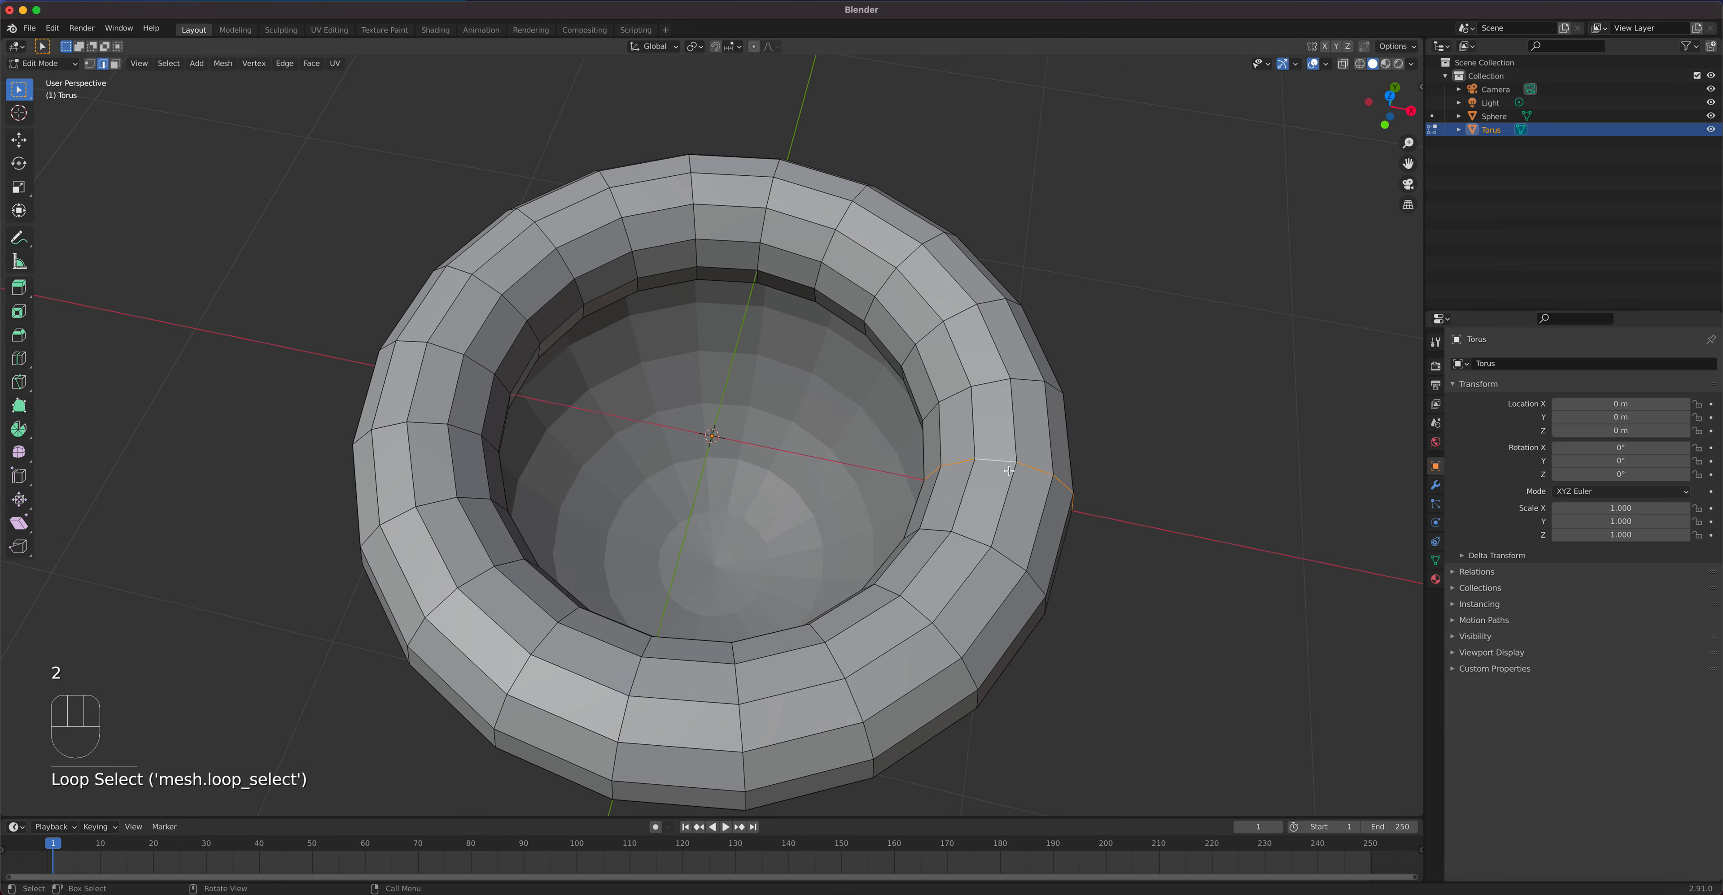
left_click(974, 455, "alt")
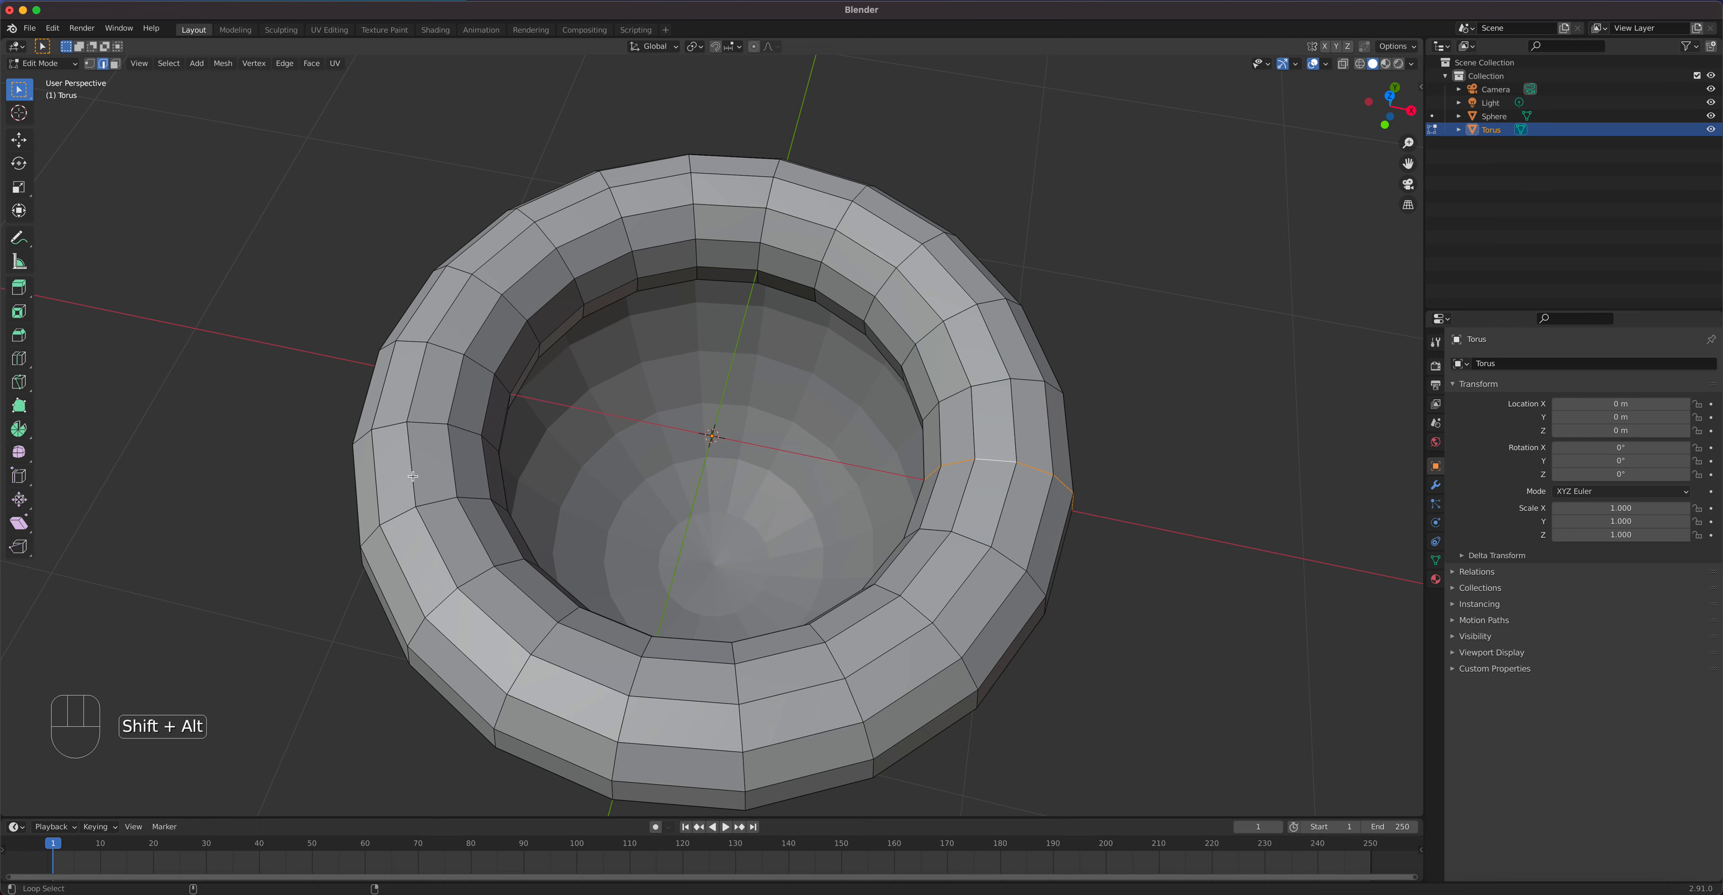
left_click(449, 349, "alt+shift")
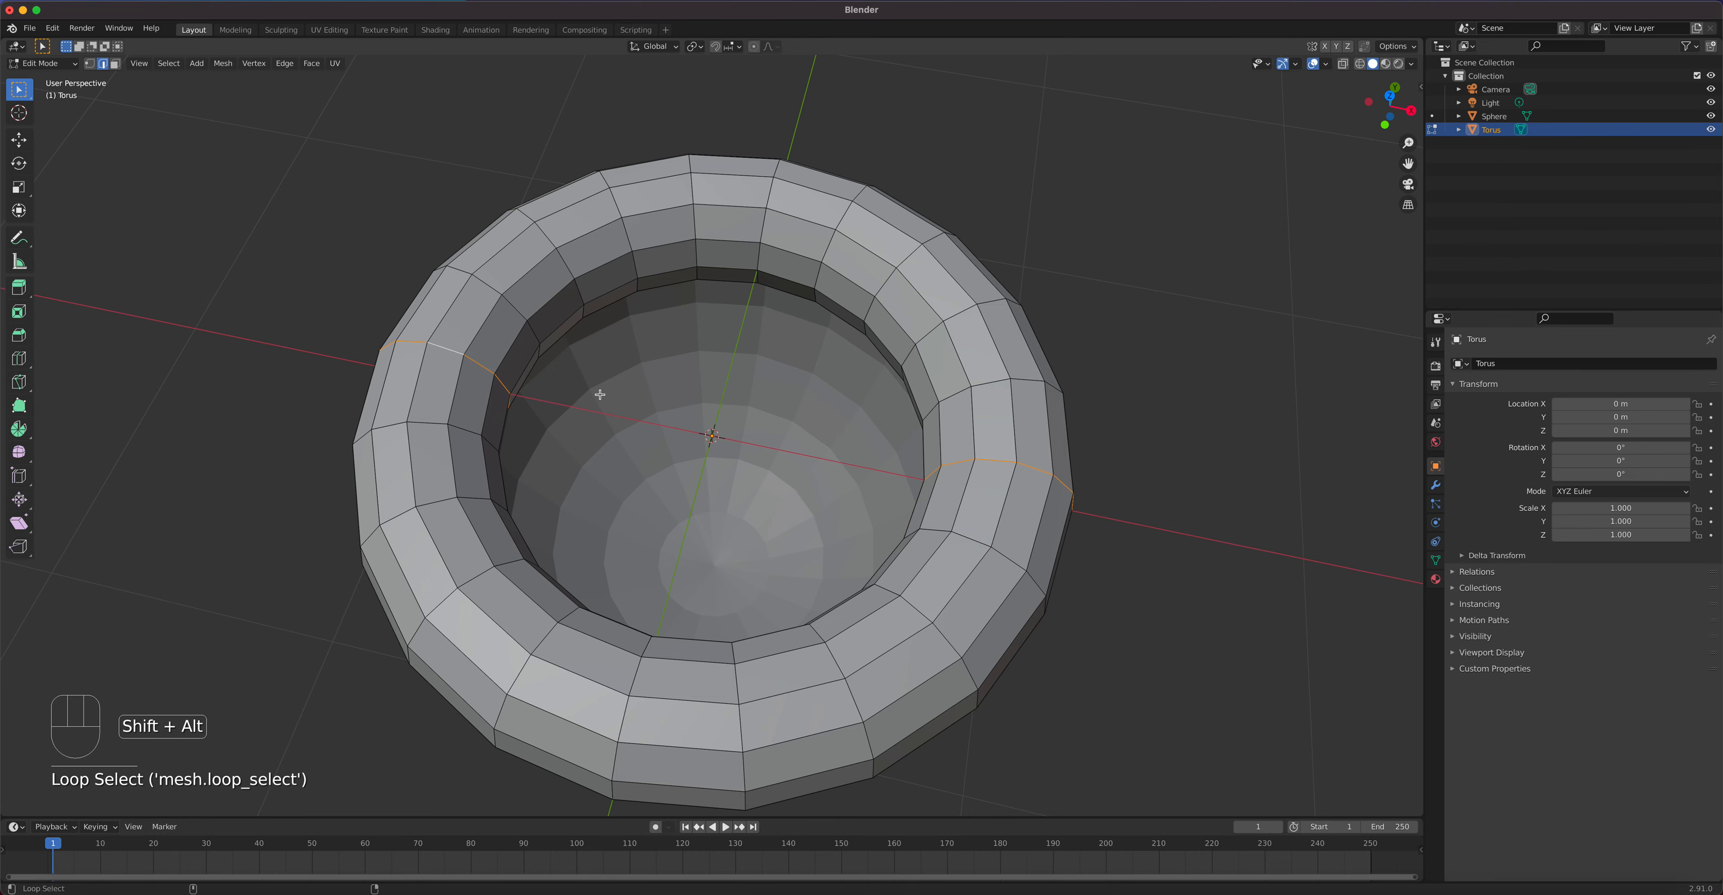
Step: Try to scale the two selected edge loops of the torus together
middle_click_drag(830, 515, 900, 442)
key("s")
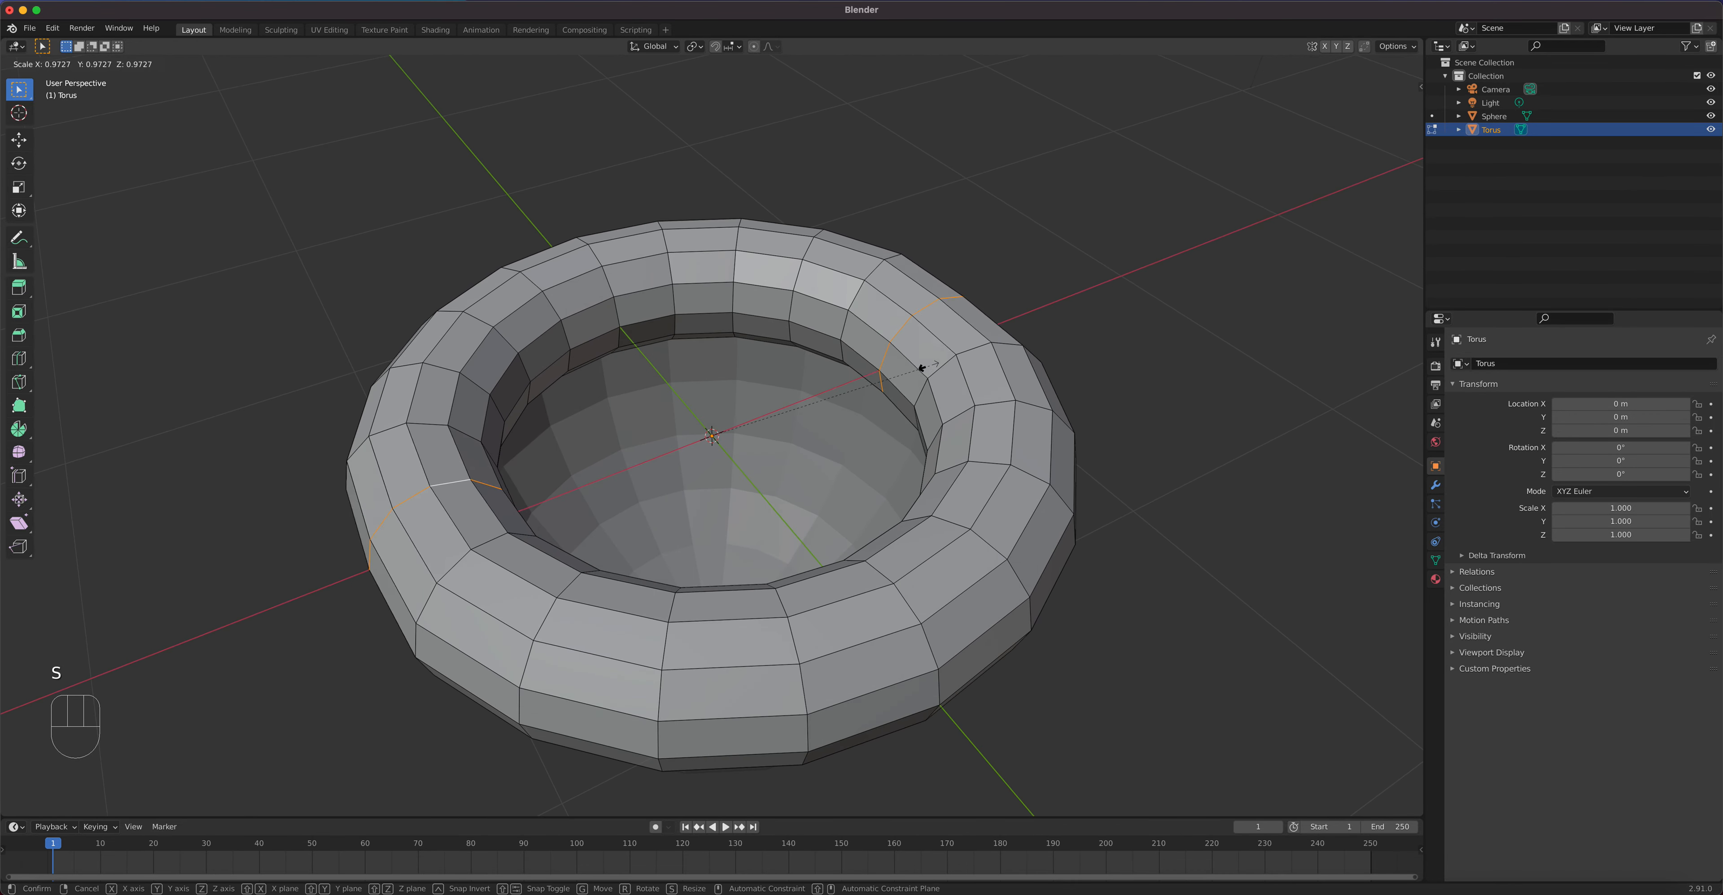
right_click(875, 372)
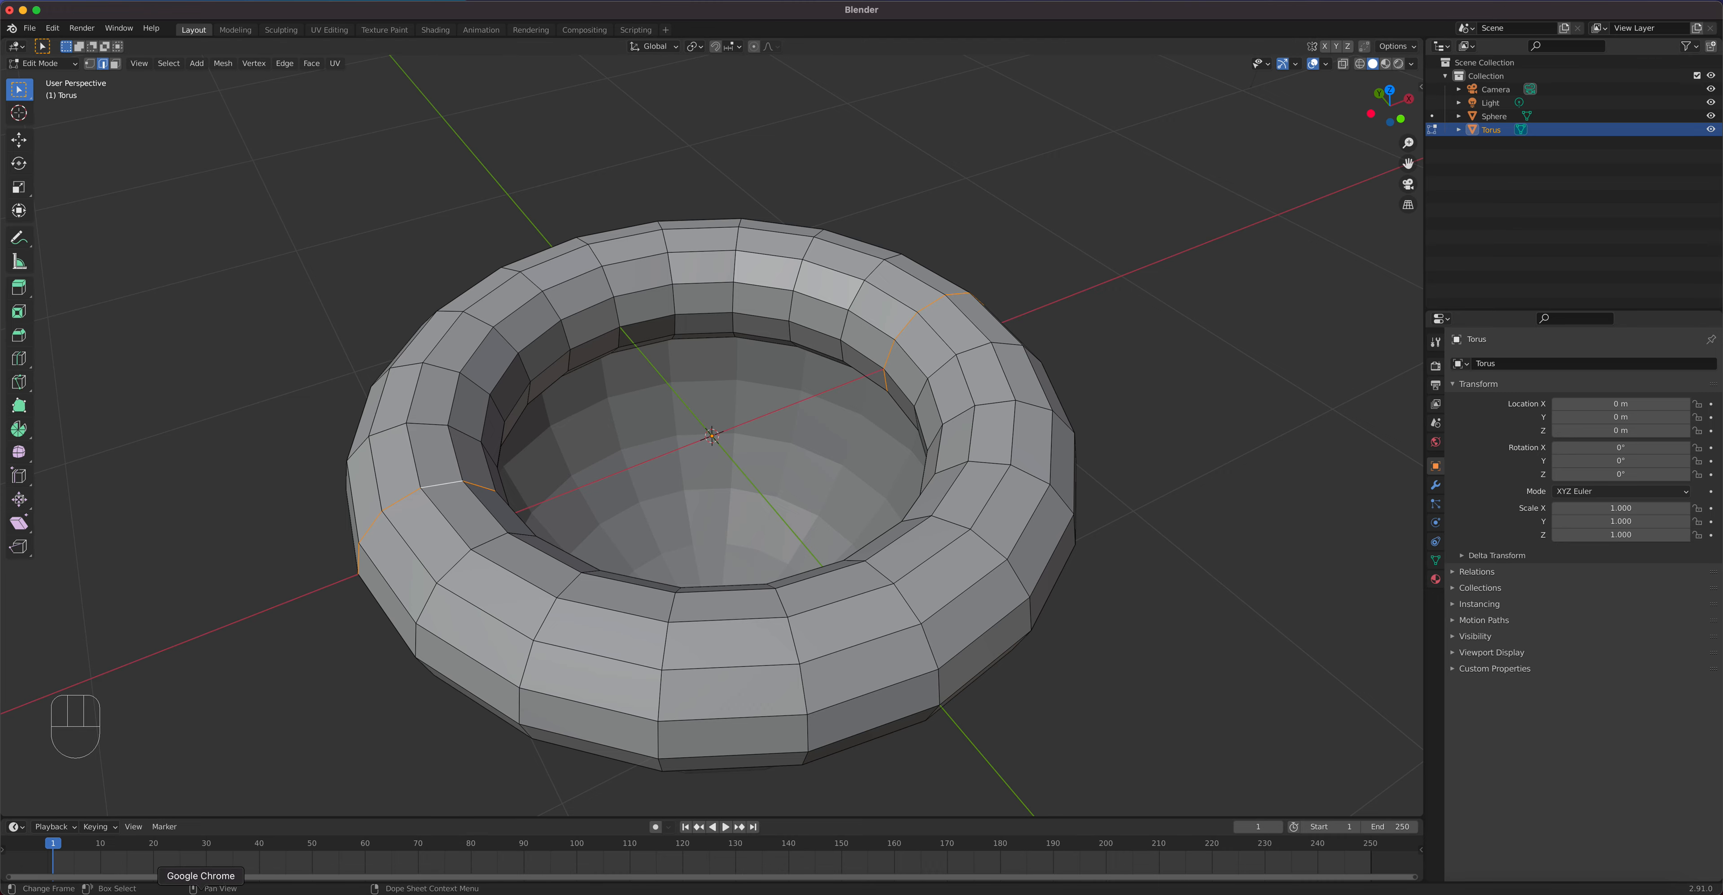
Step: Switch to Google Chrome, examine the pot's rim in the Piranha Plant reference image, and return to Blender
left_click(201, 894)
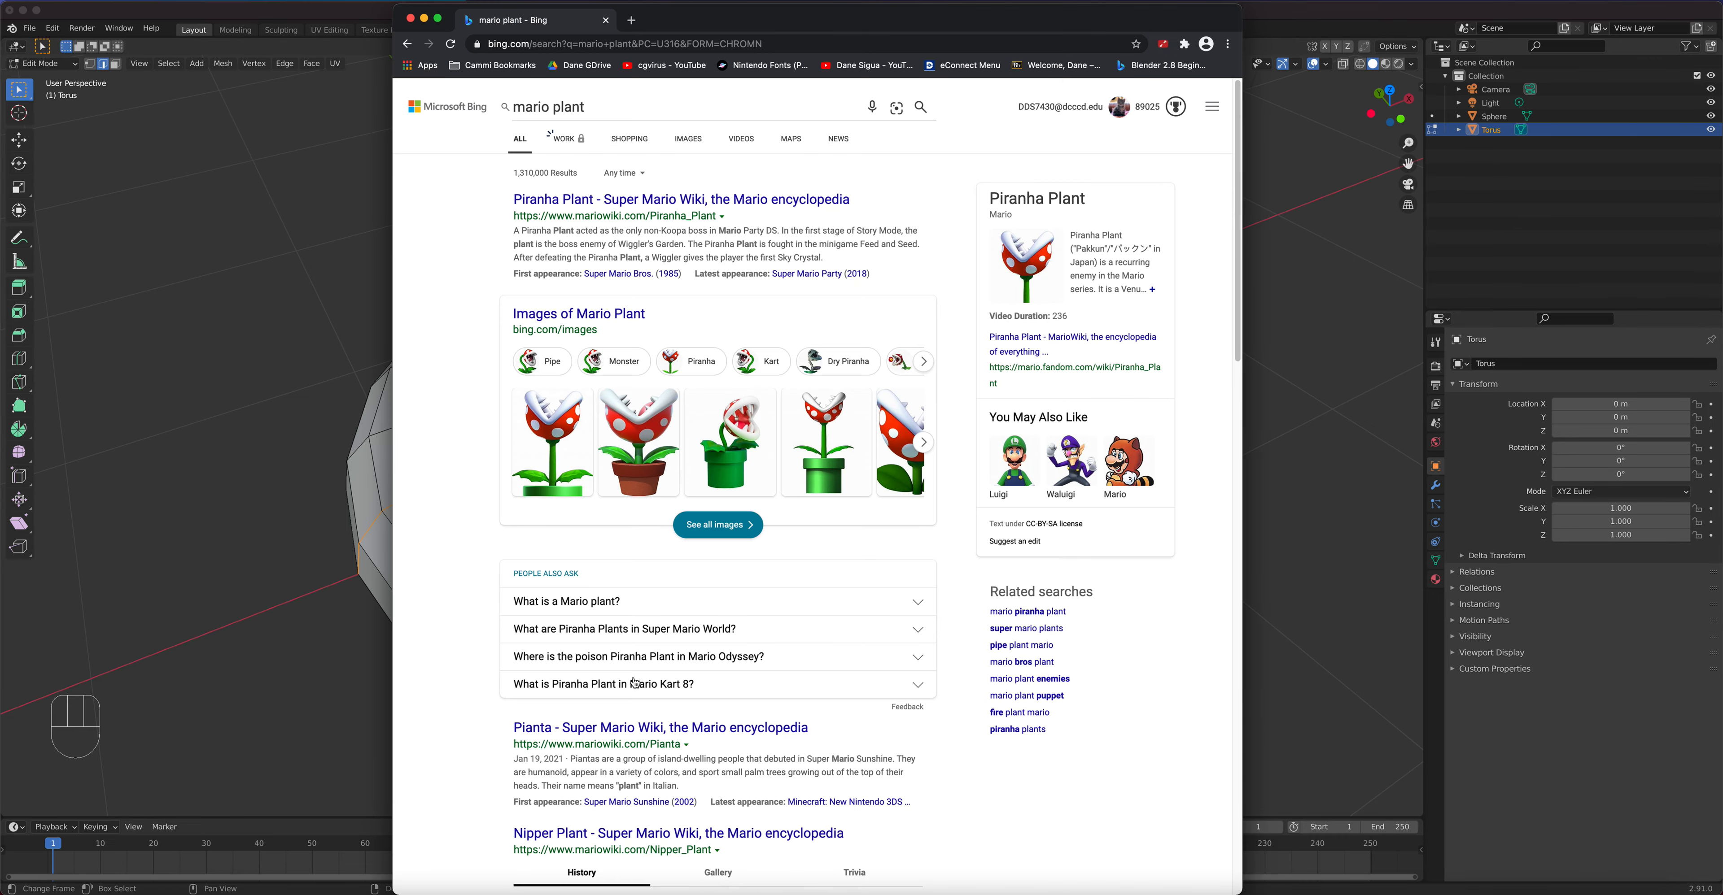
mouse_move(639, 425)
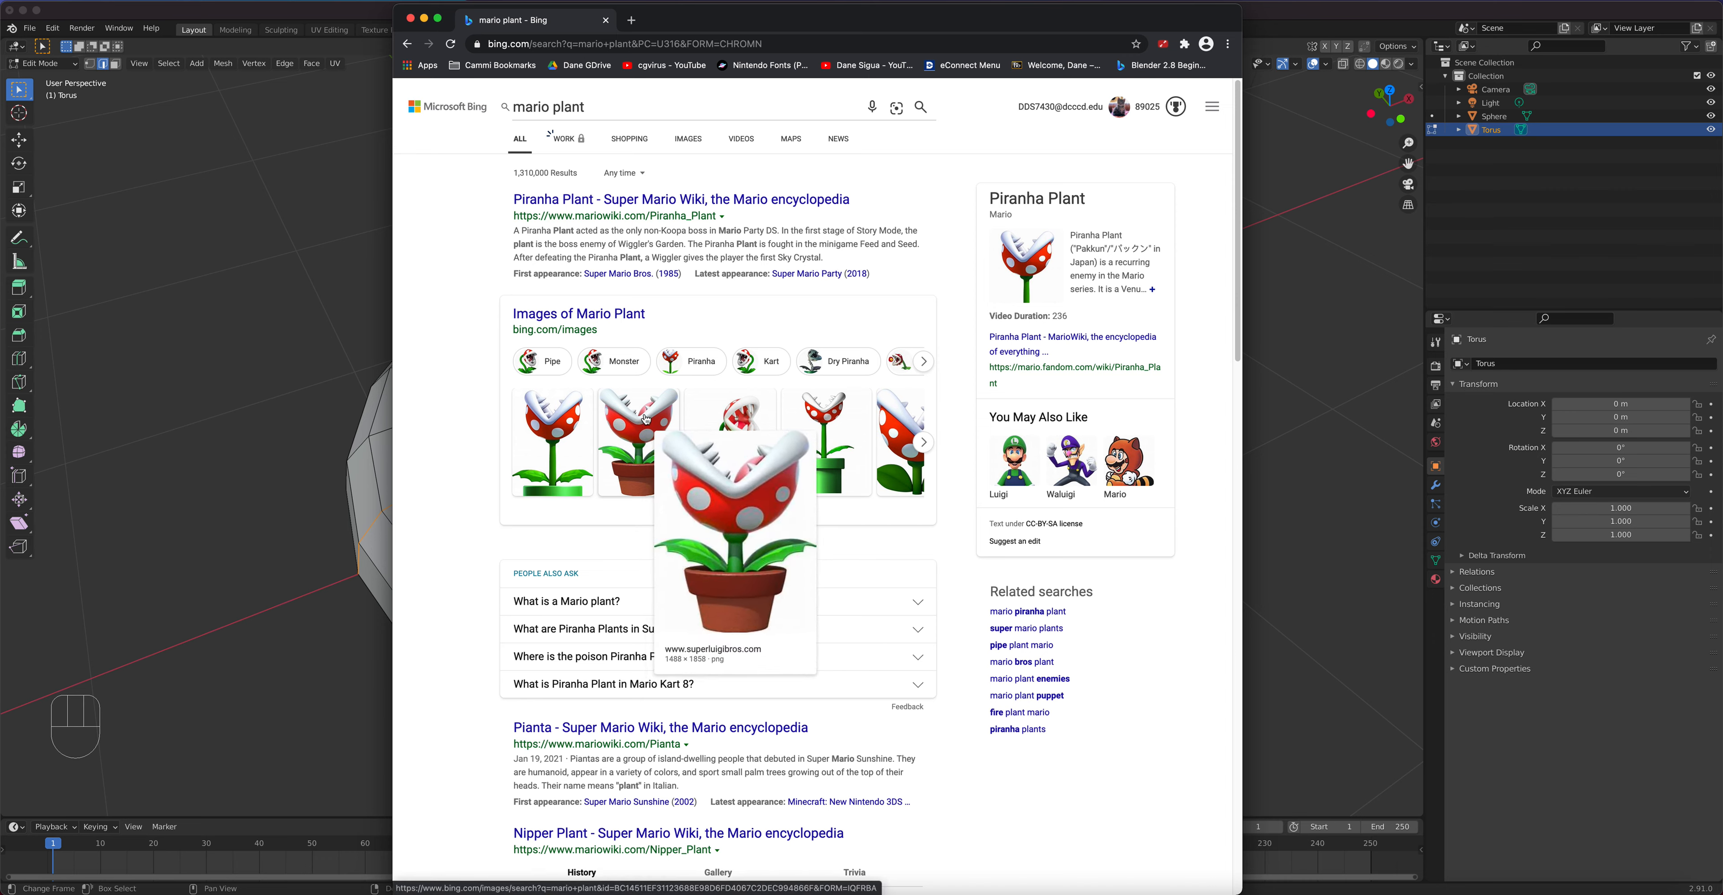
left_click(362, 371)
Step: Set the transform pivot point to Individual Origins for the selected torus loops
key("super+z")
middle_click_drag(465, 424, 619, 465)
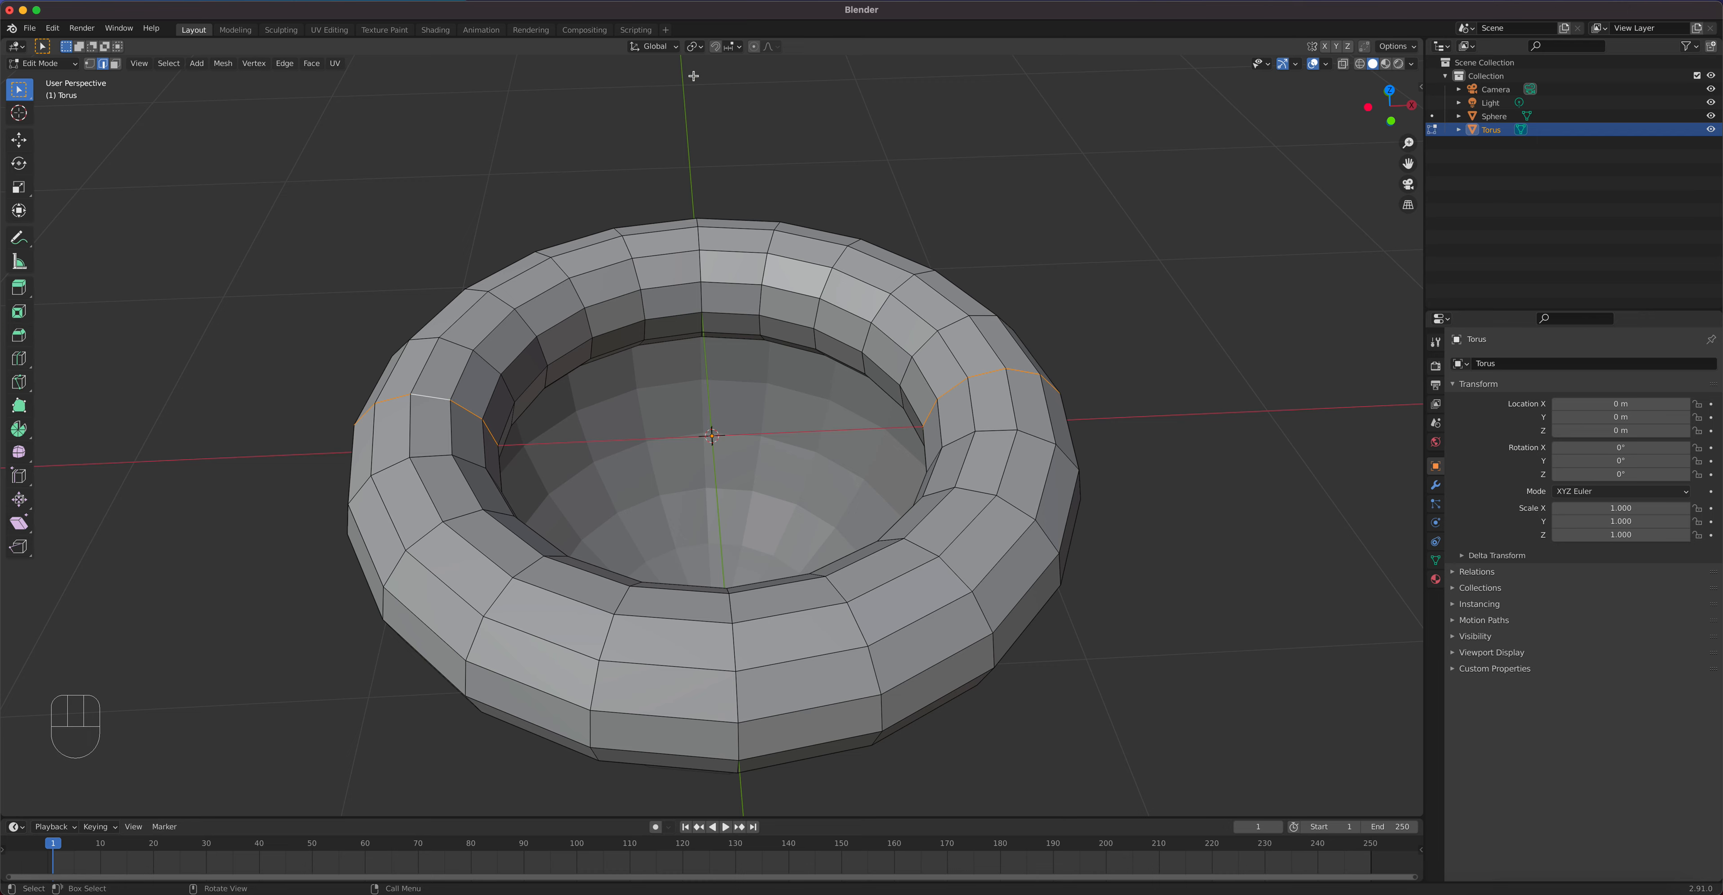
left_click(698, 53)
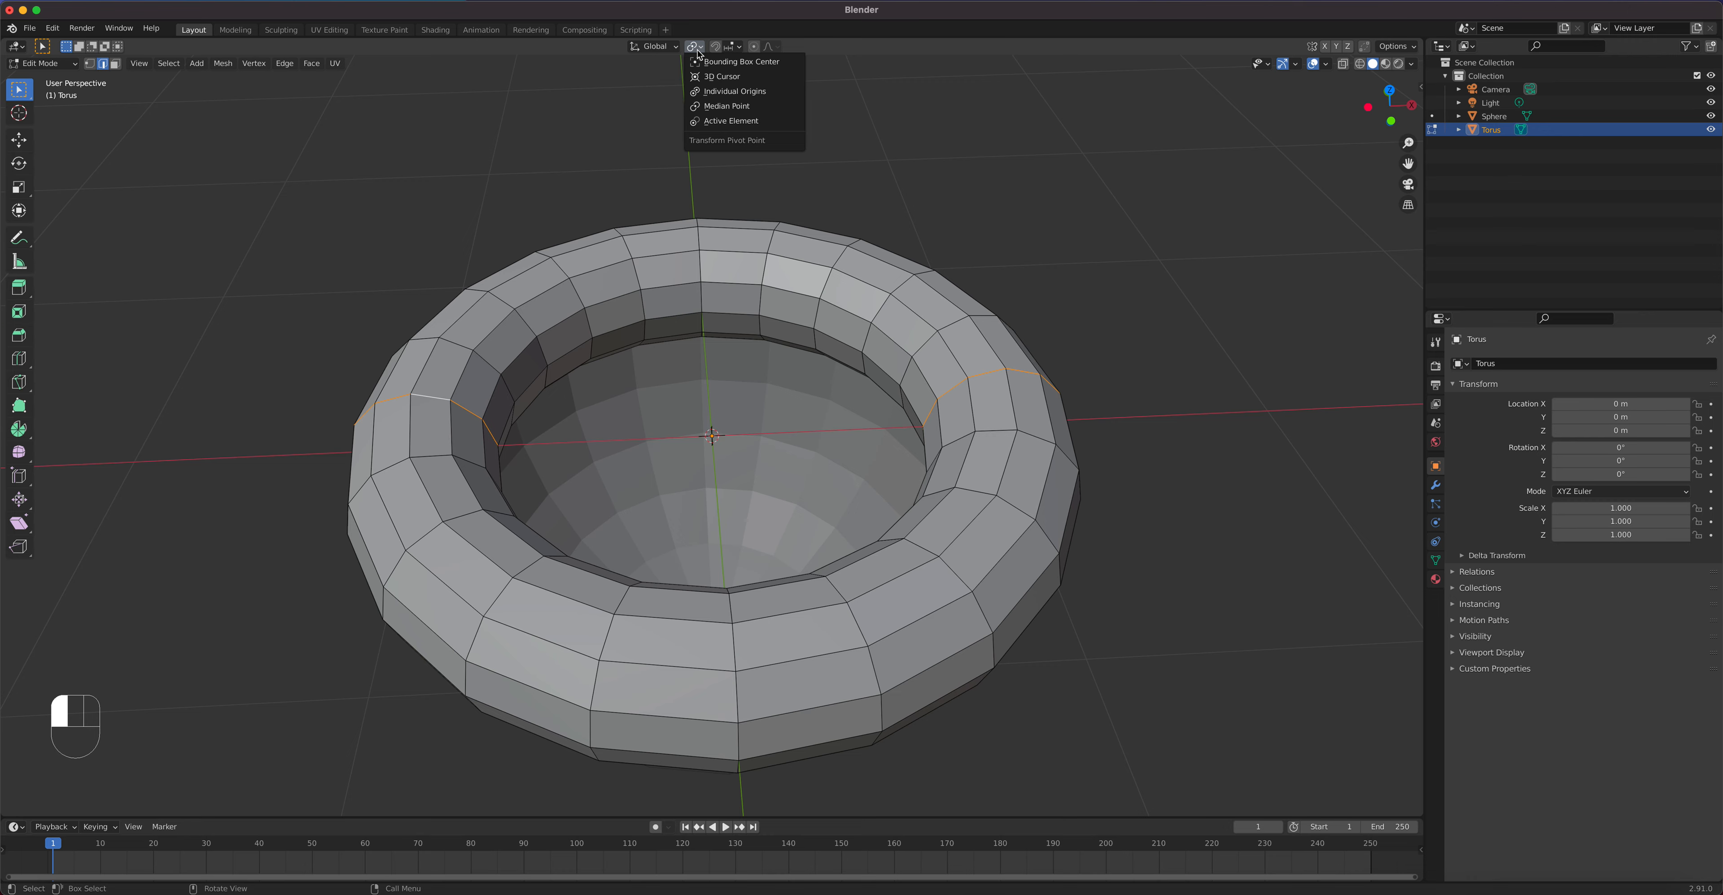
left_click(728, 97)
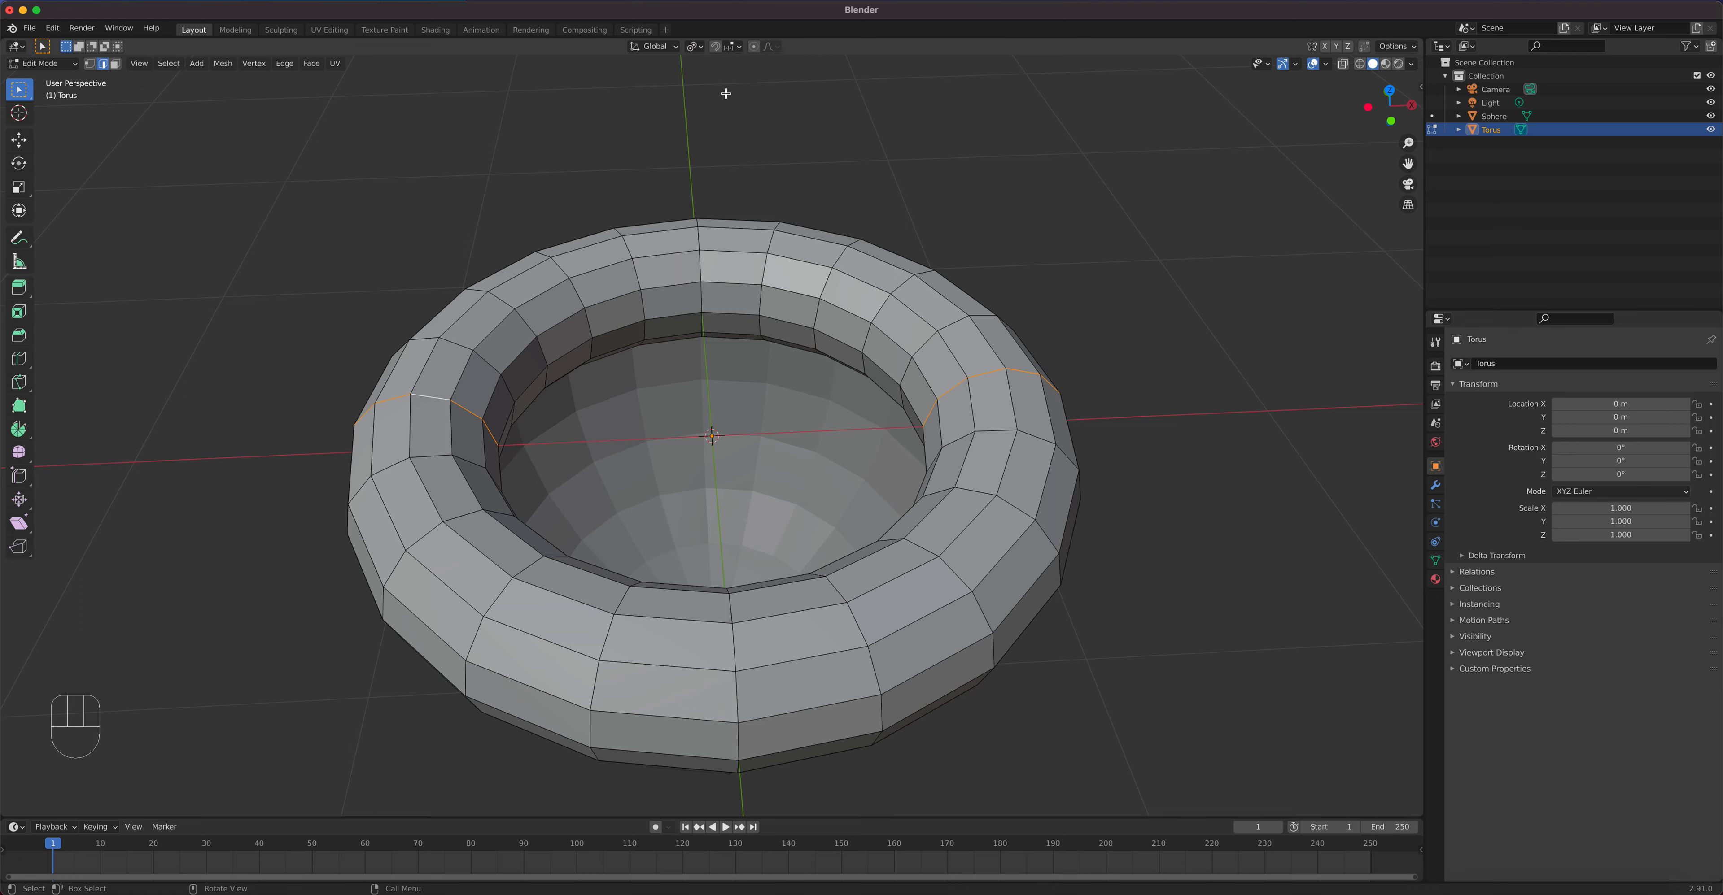
Step: Try to scale the two selected torus loops to about 0.53 around their individual origins
key("s")
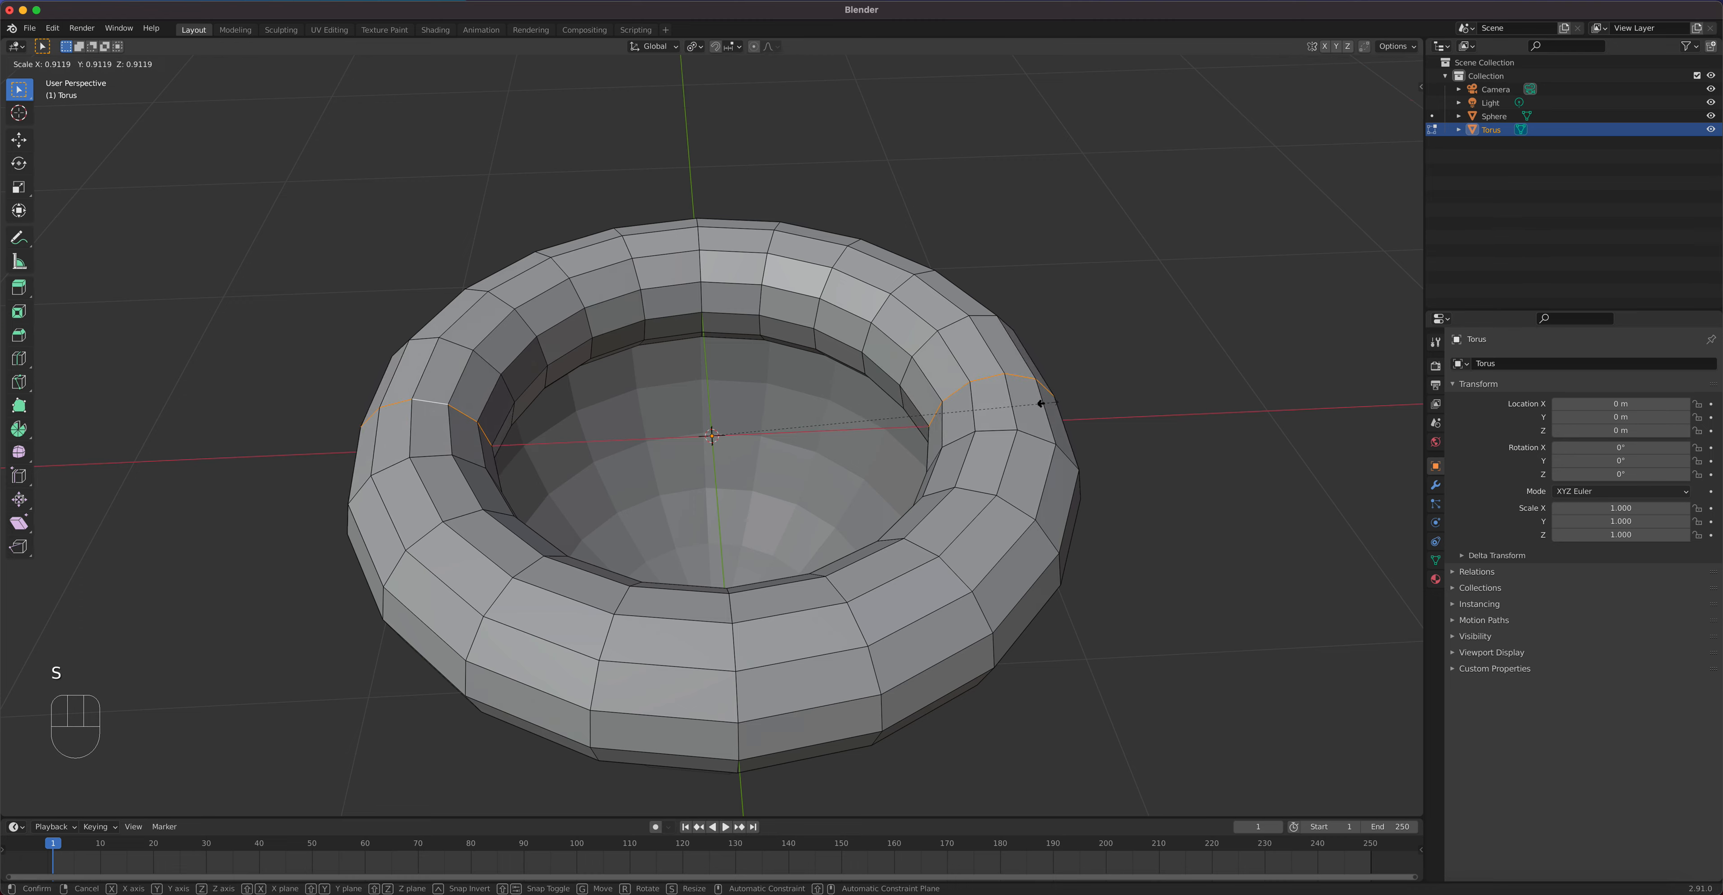
left_click(908, 443)
middle_click_drag(1042, 465, 762, 526)
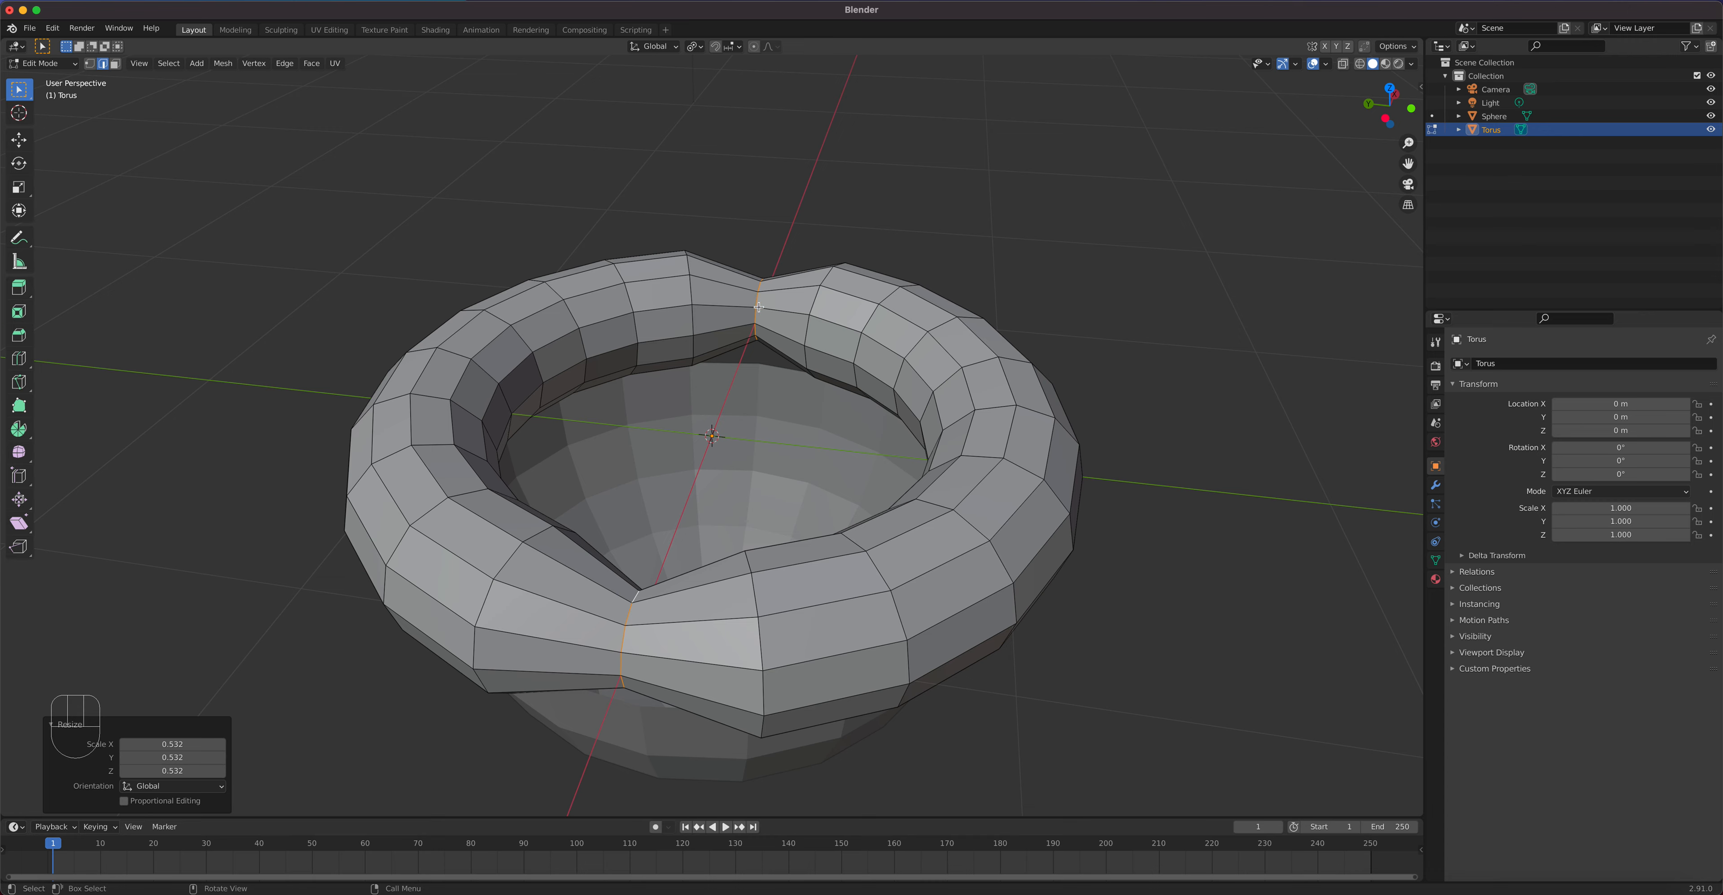
key("super+z")
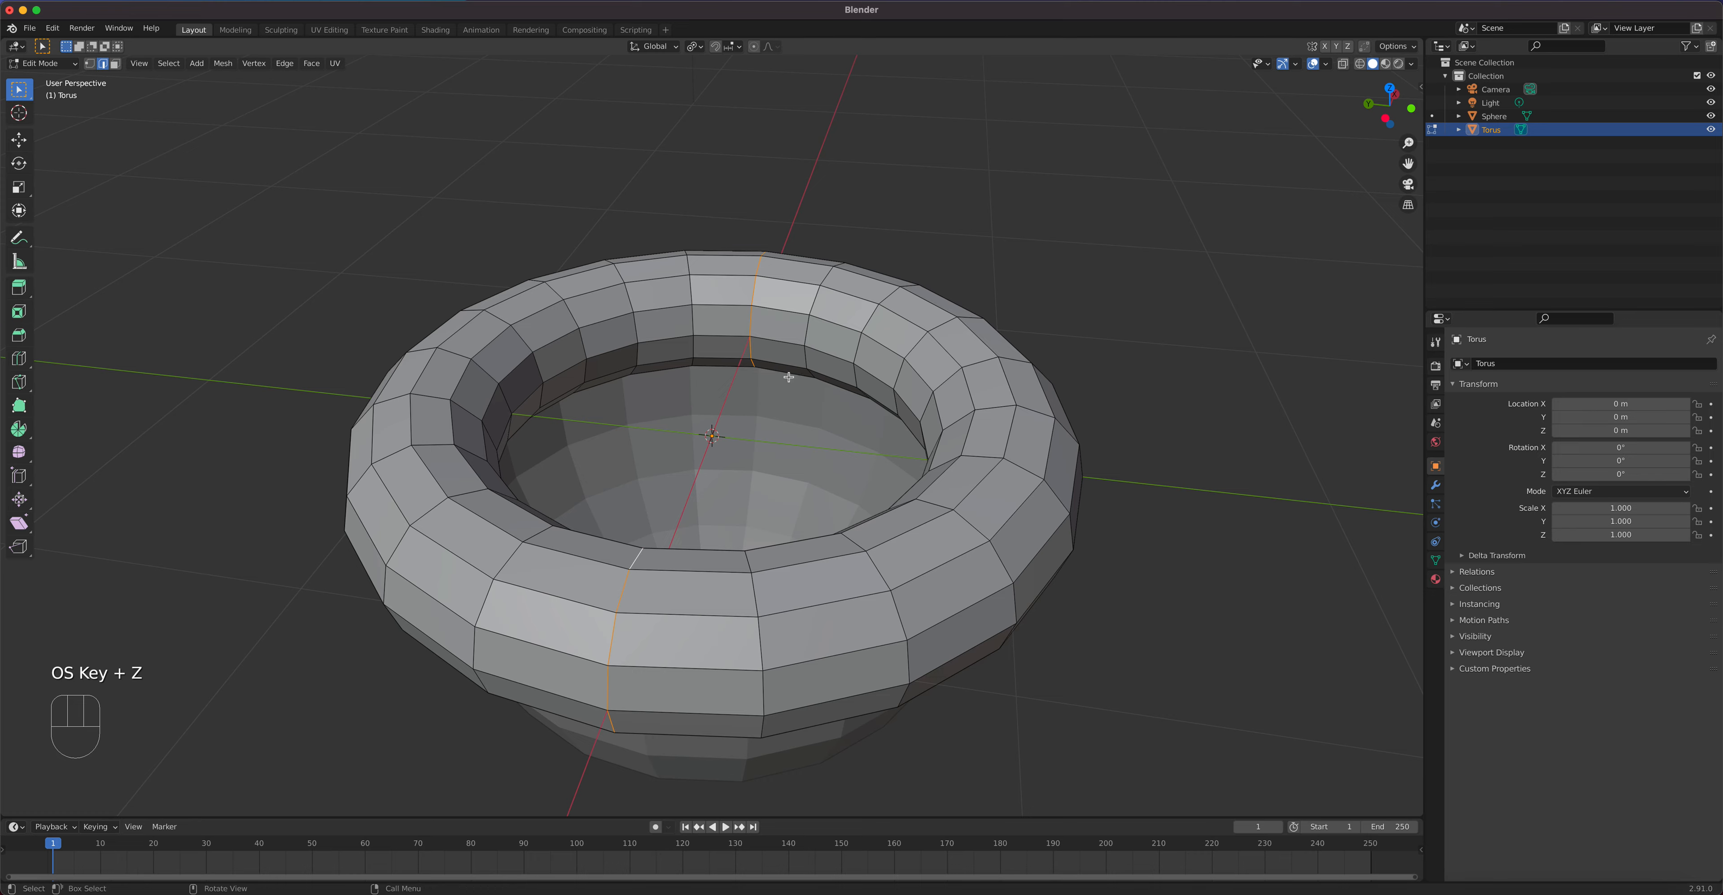
middle_click_drag(802, 442, 668, 470)
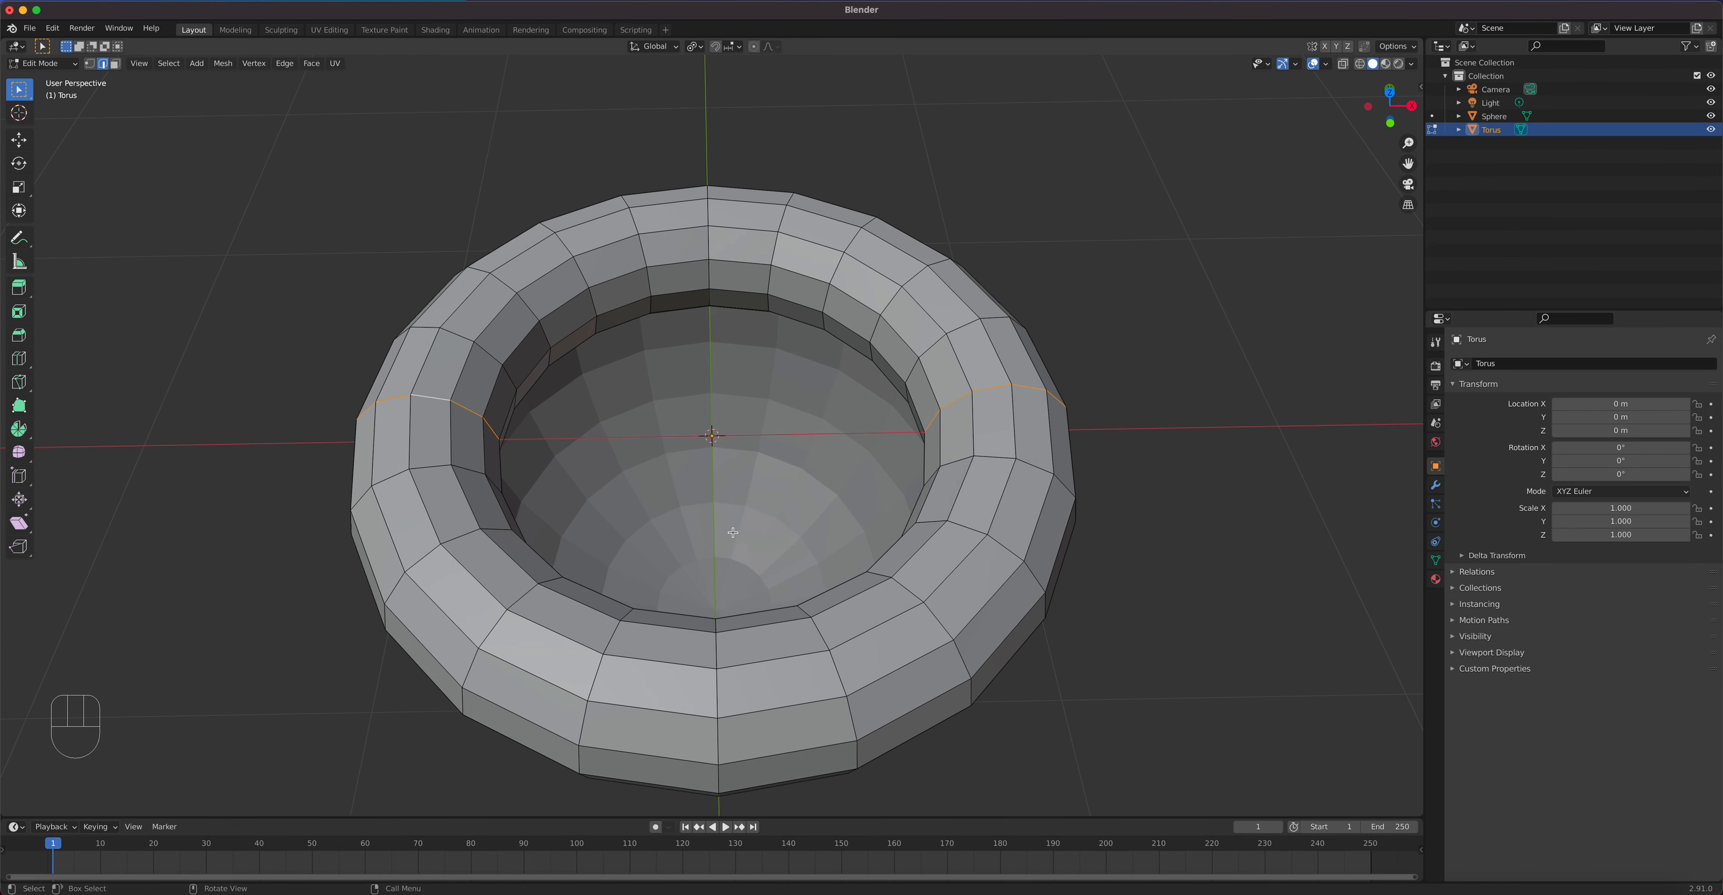
Step: Enable proportional editing with Smooth falloff and scale the two selected torus loops to about 0.38
left_click(755, 46)
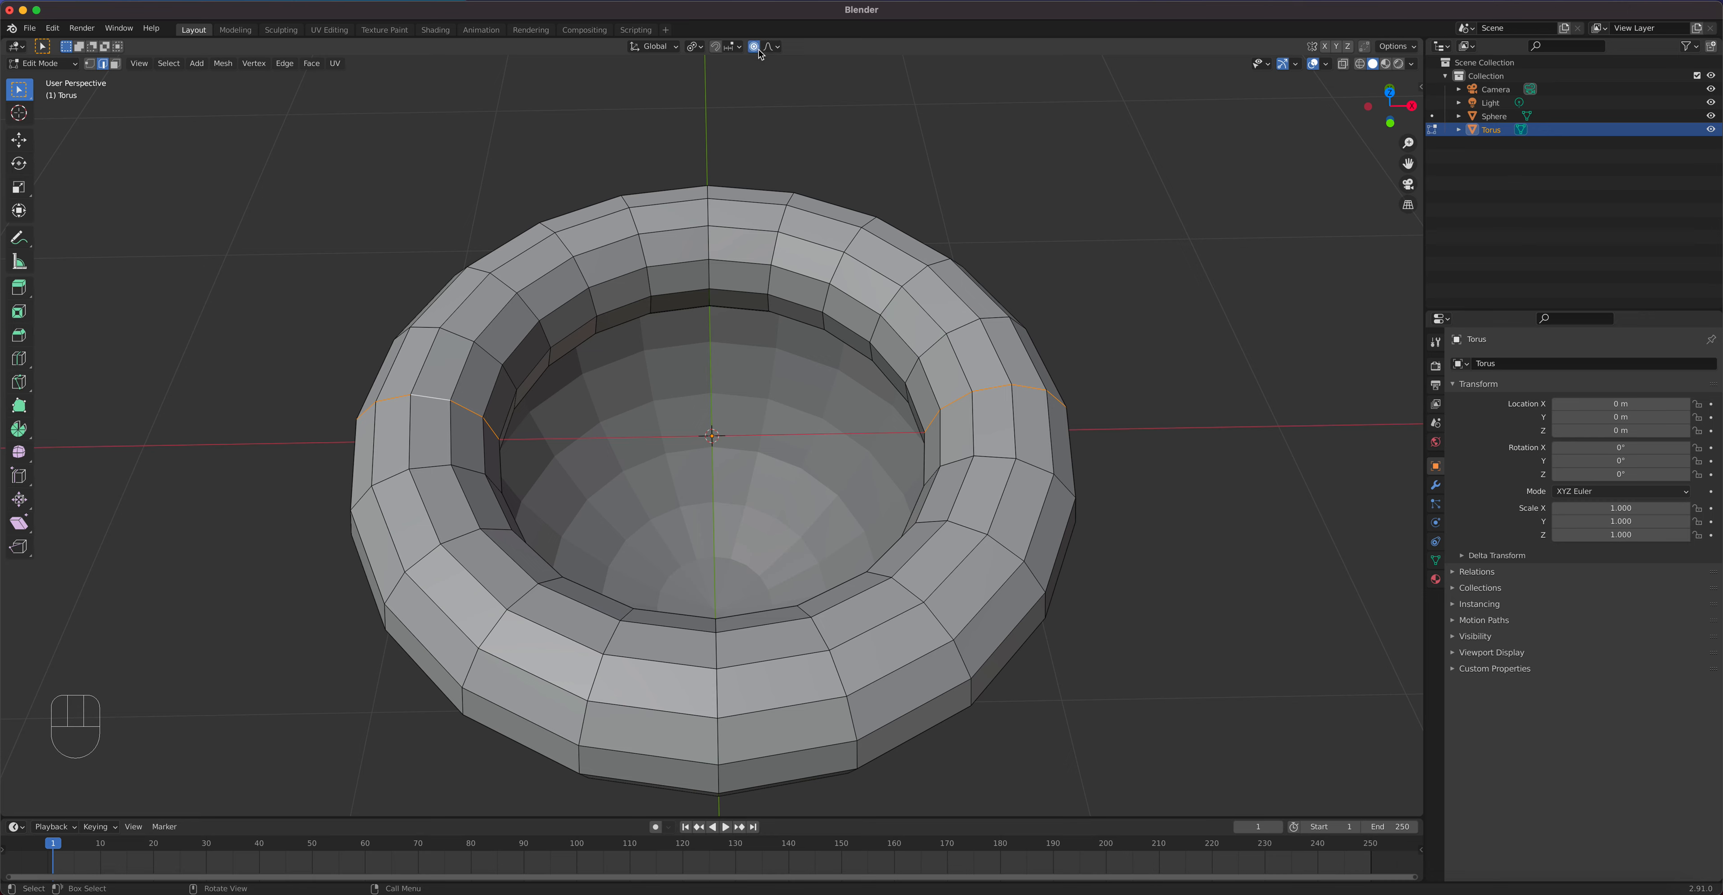
left_click(771, 46)
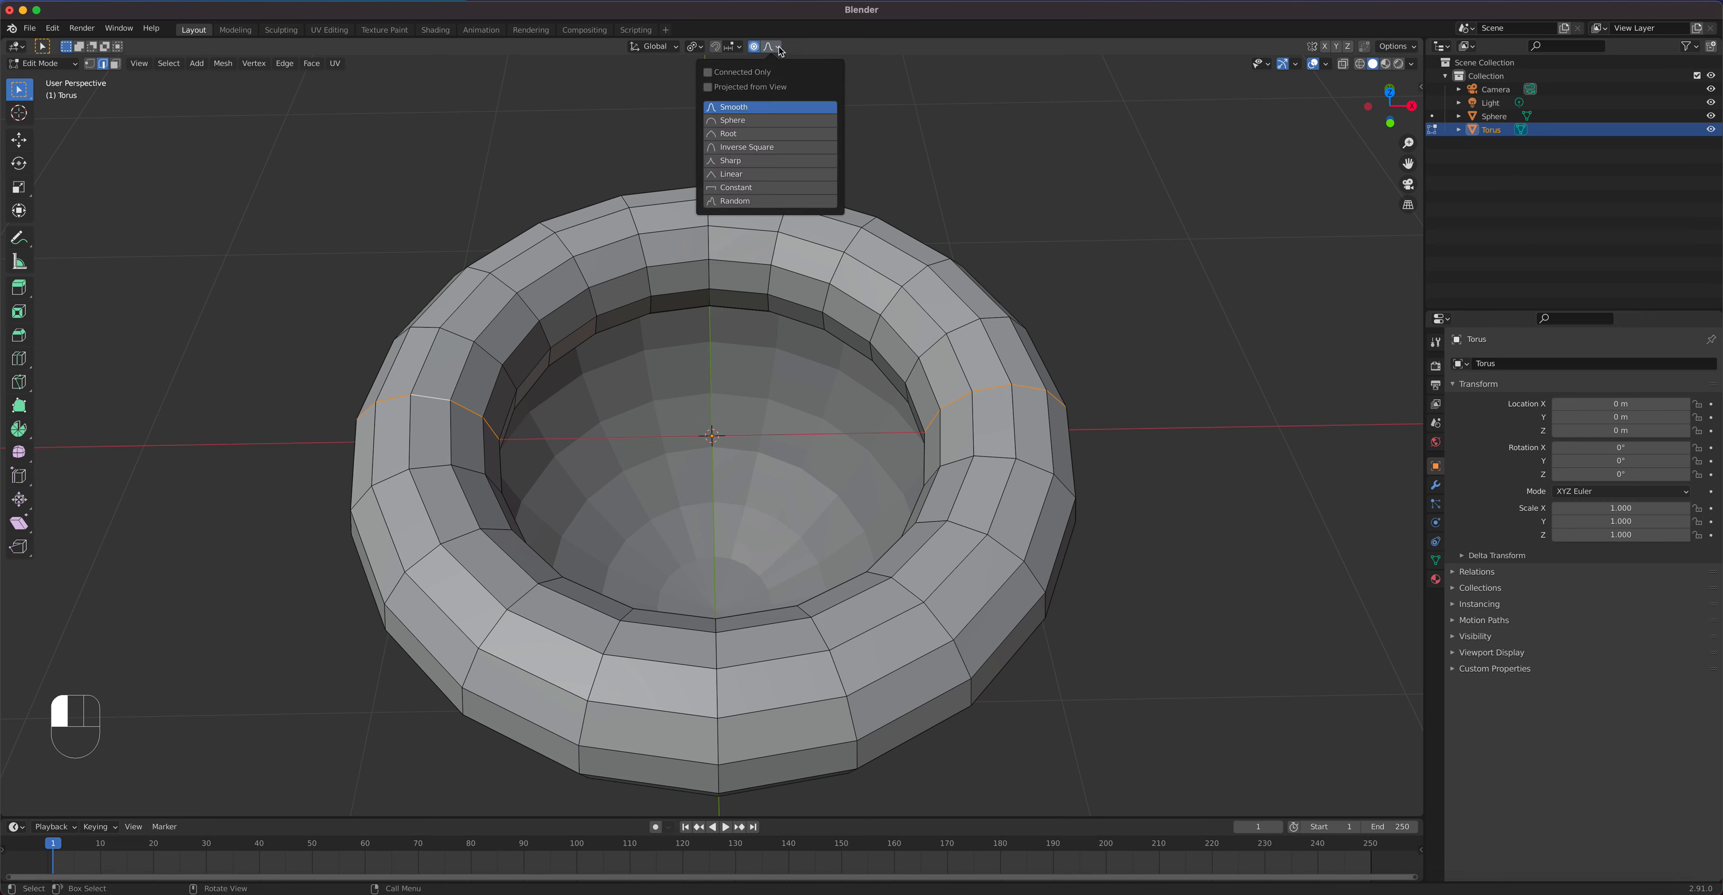
left_click(780, 50)
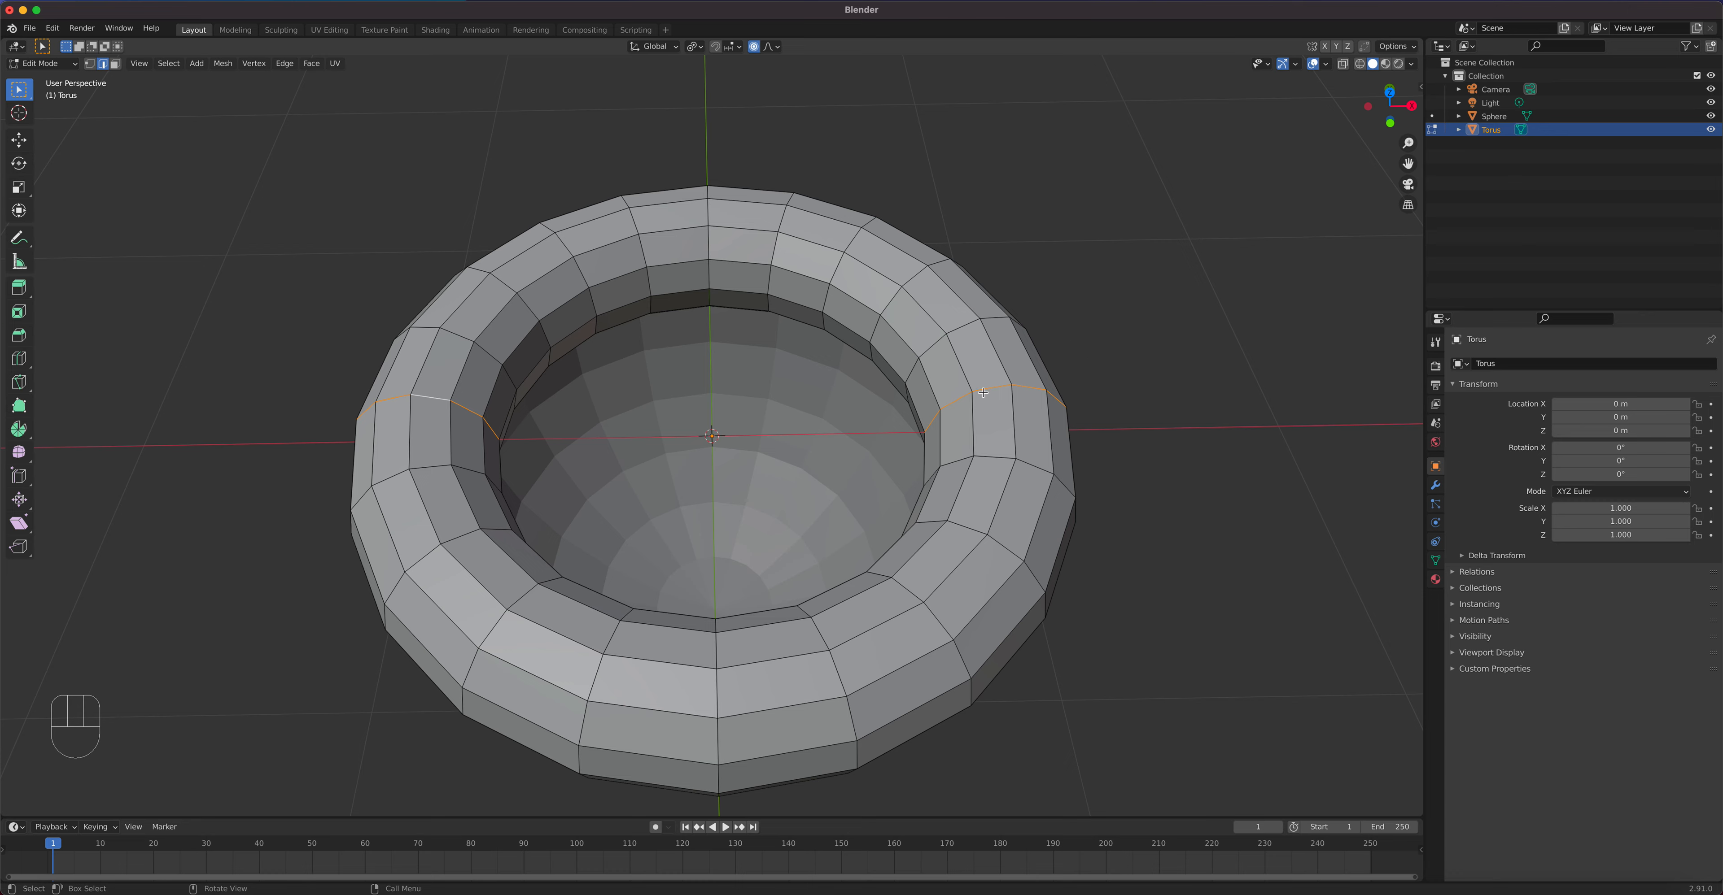
key("s")
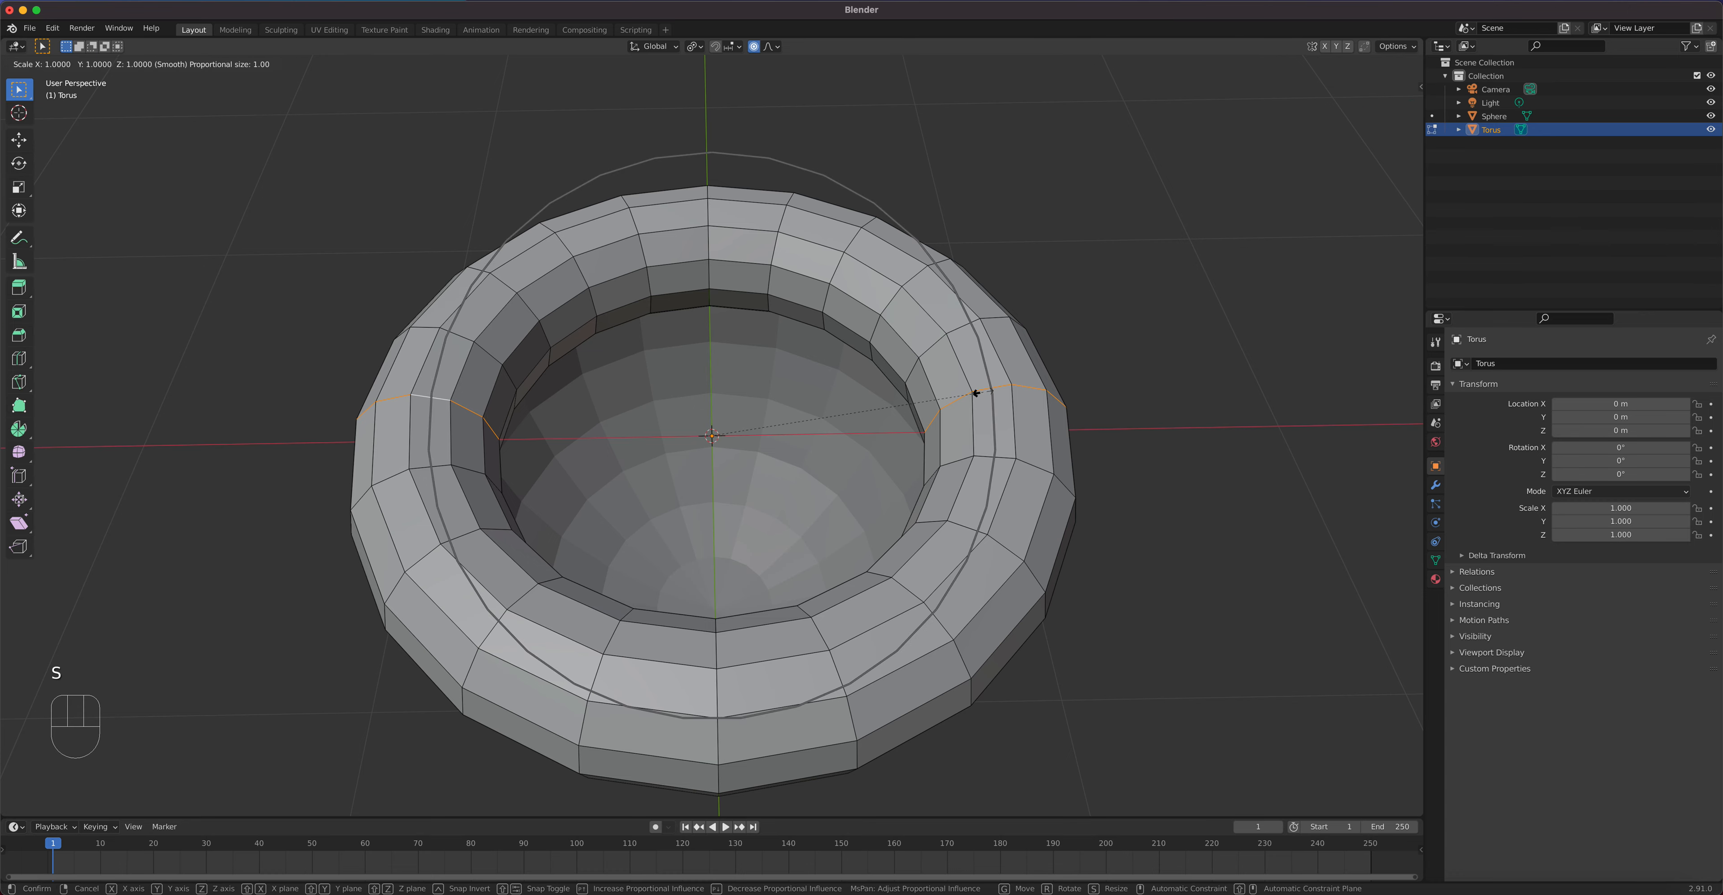
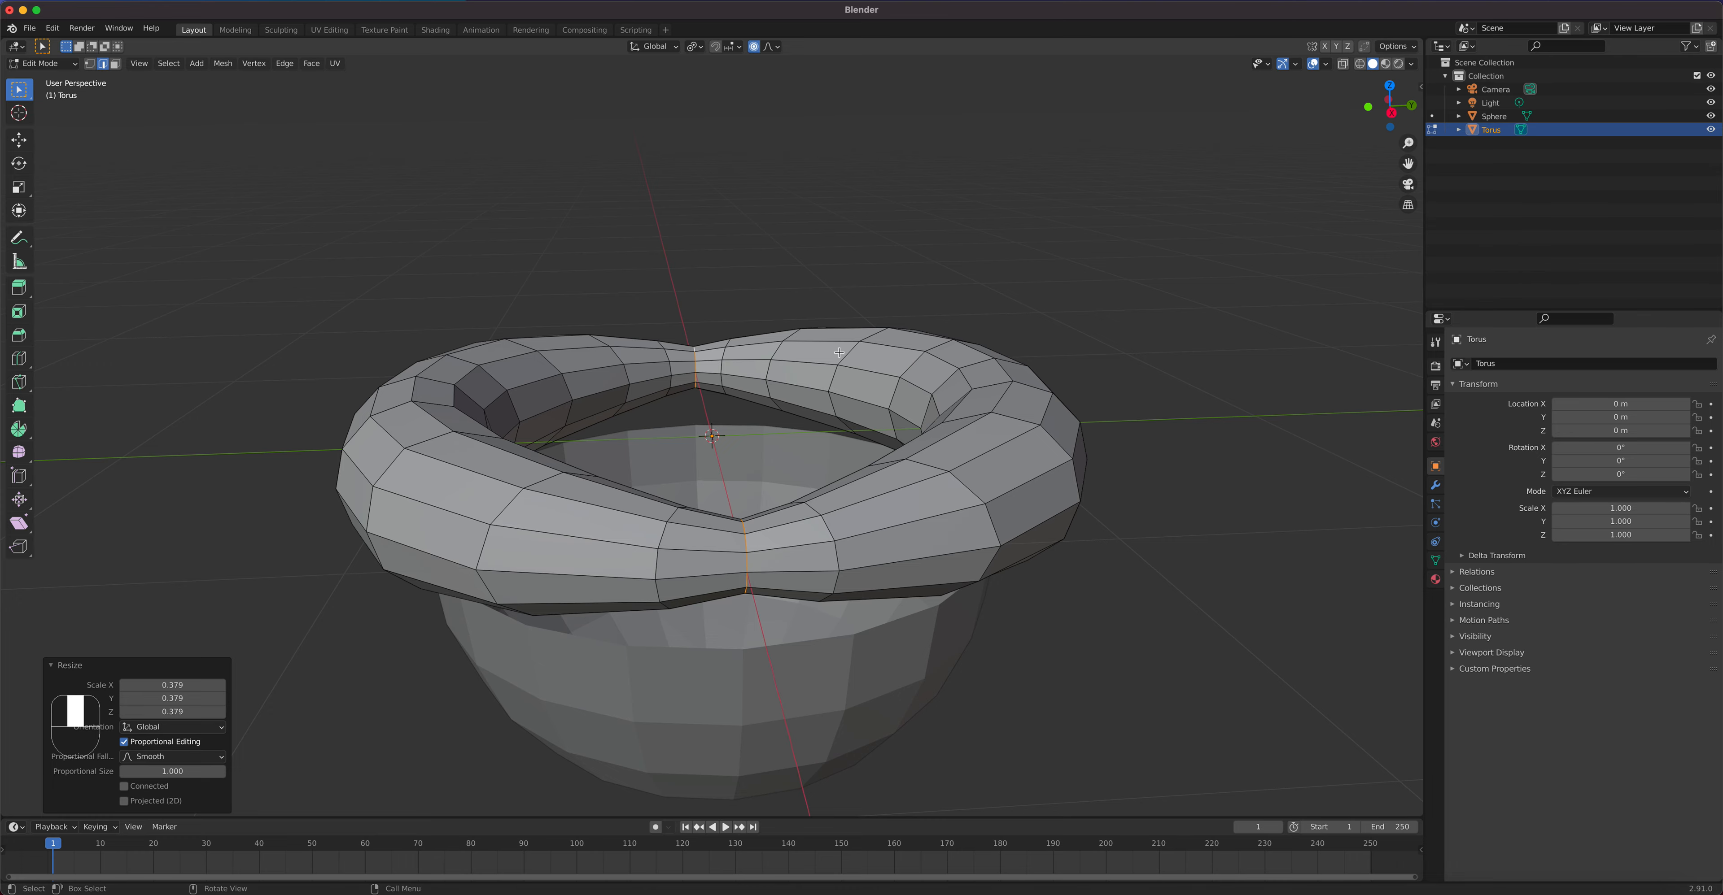
key("KP_3")
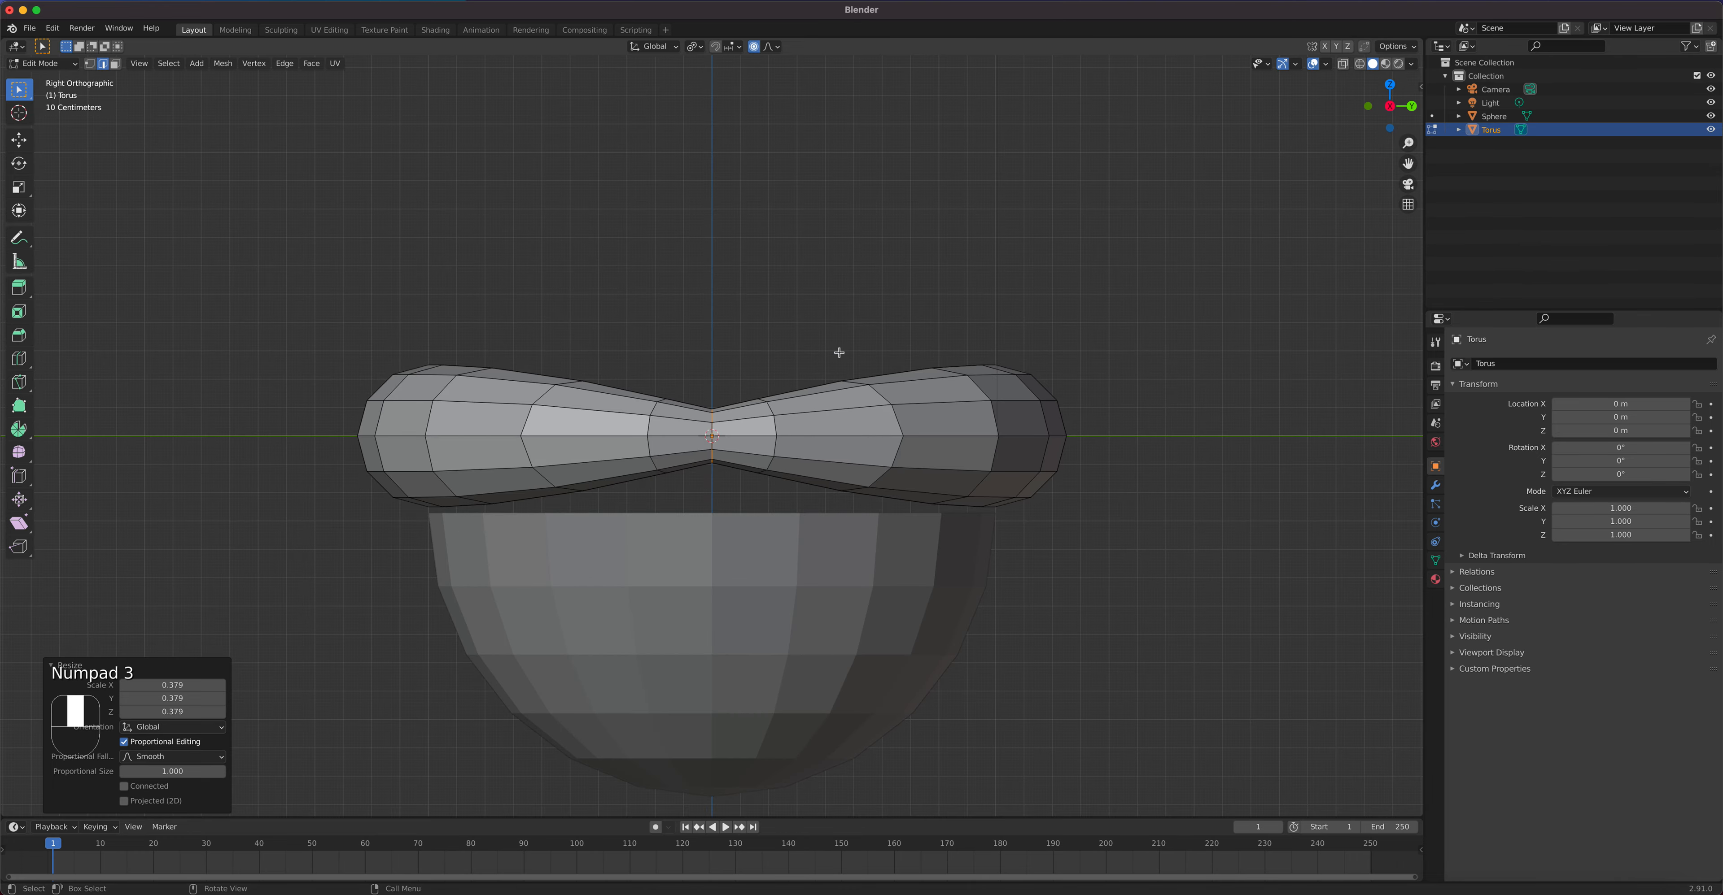
middle_click_drag(826, 289, 786, 374)
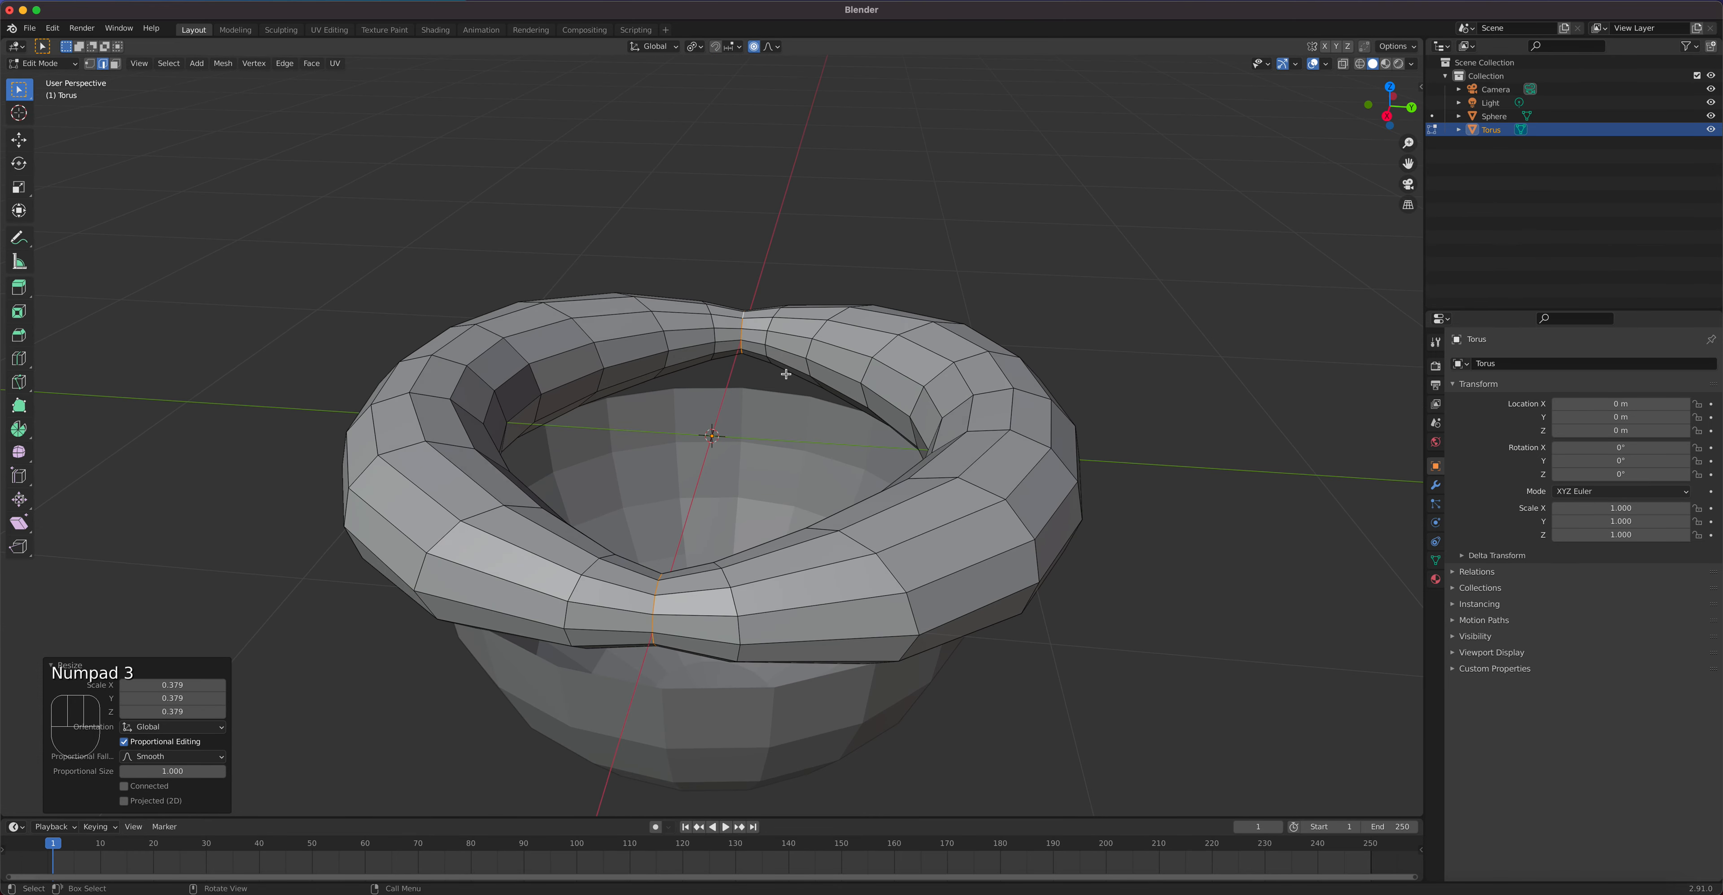
key("KP_3")
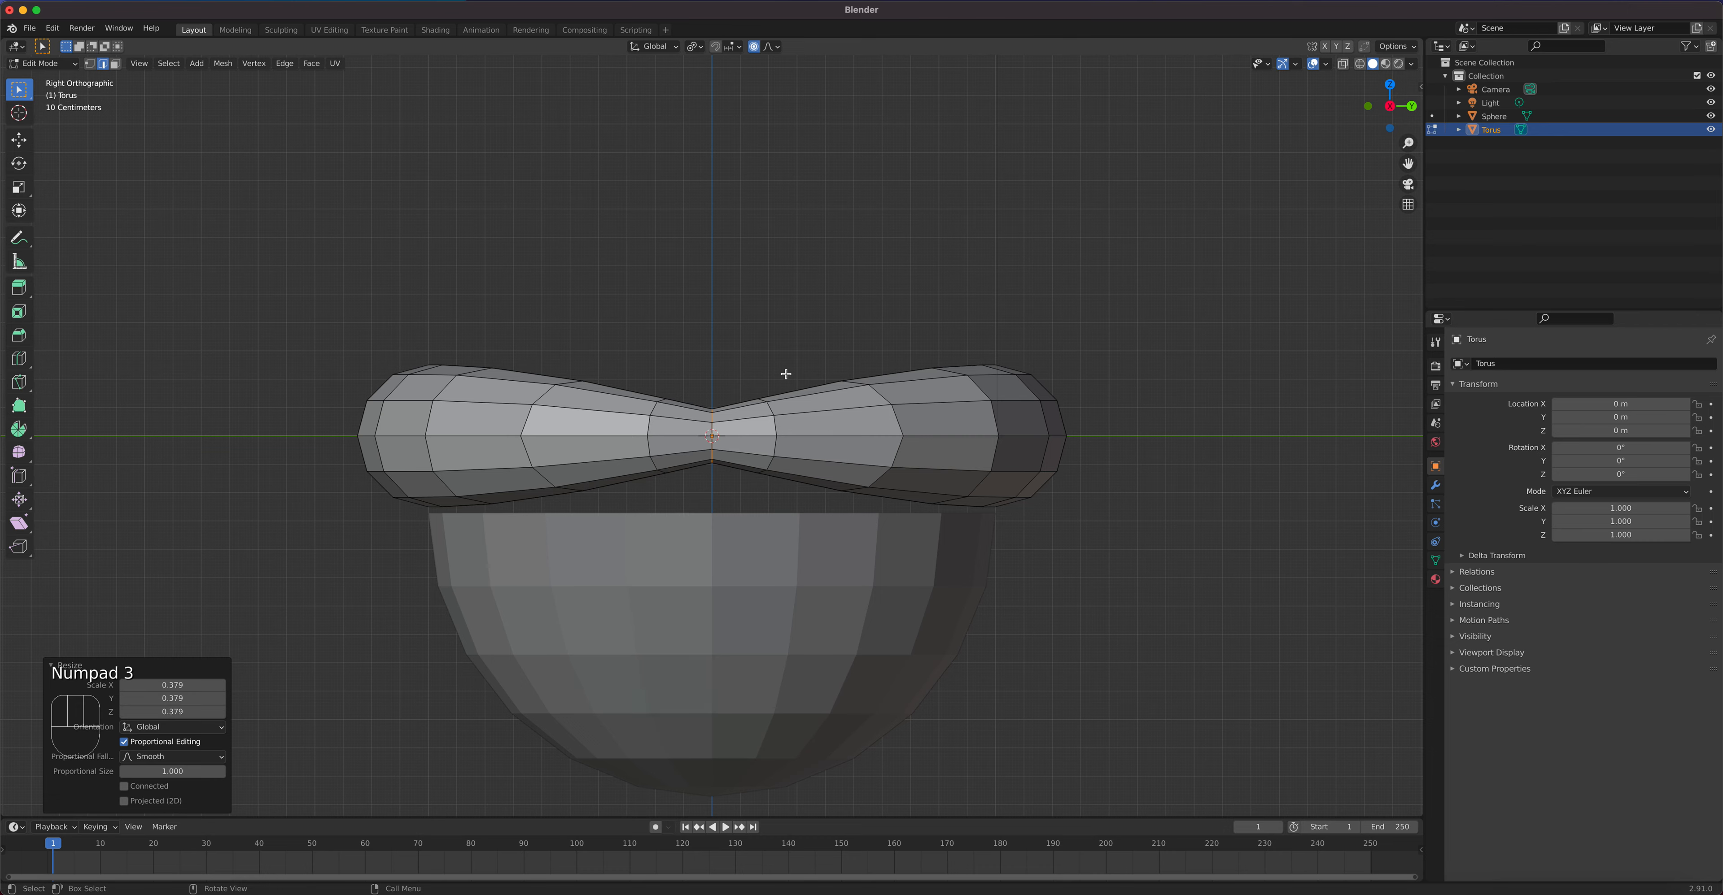
key("g")
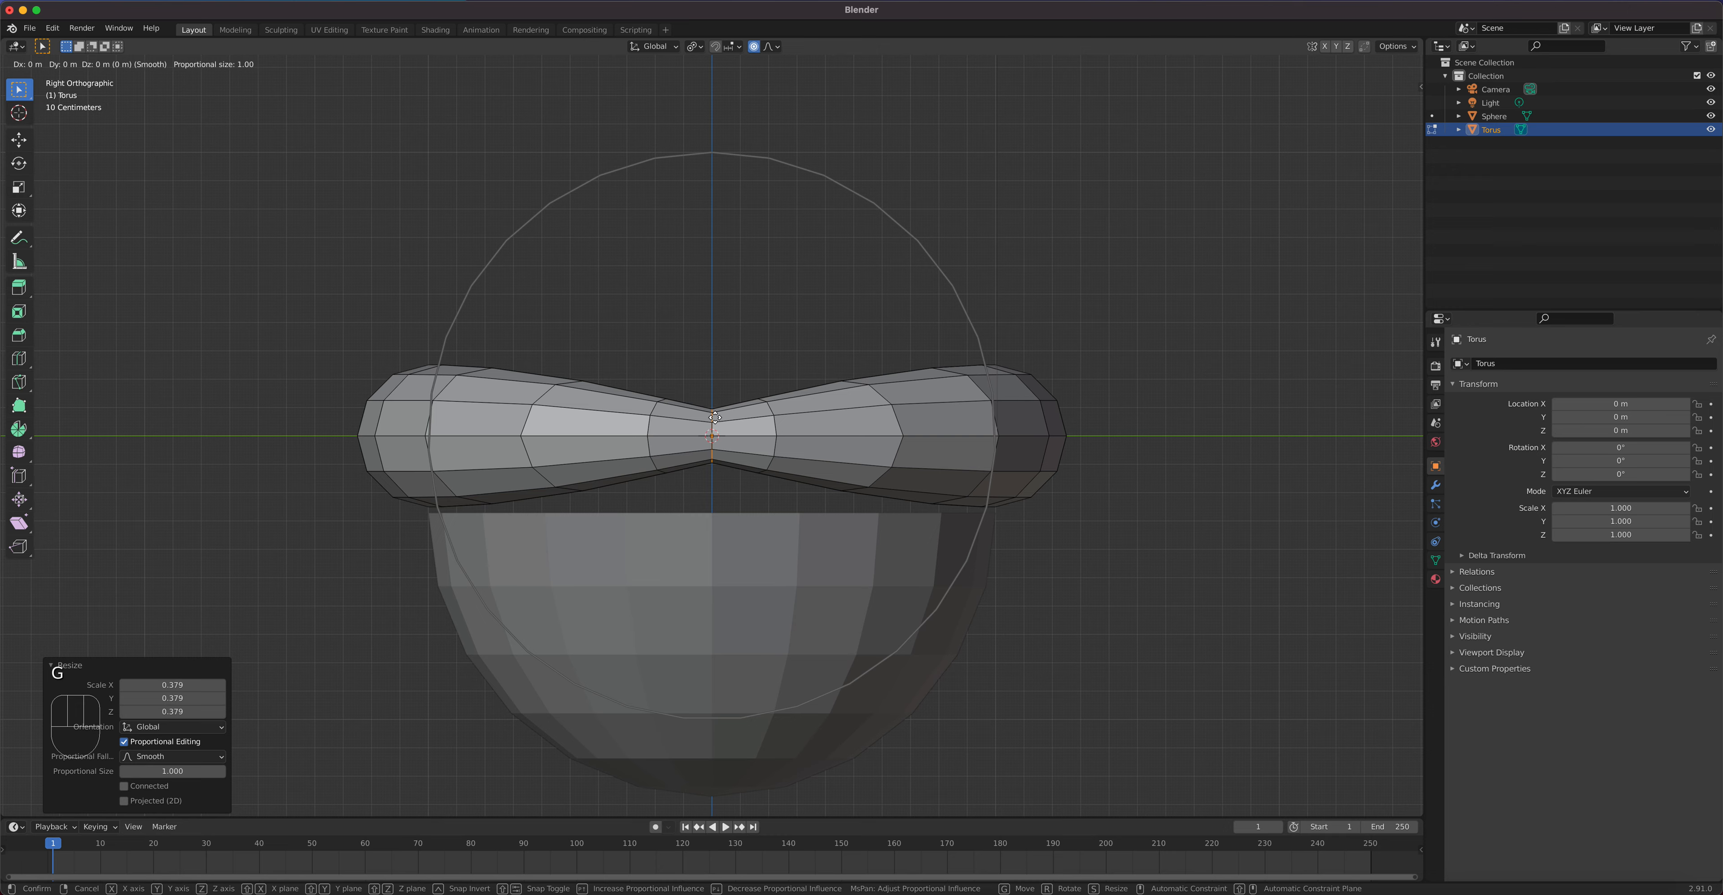
key("z")
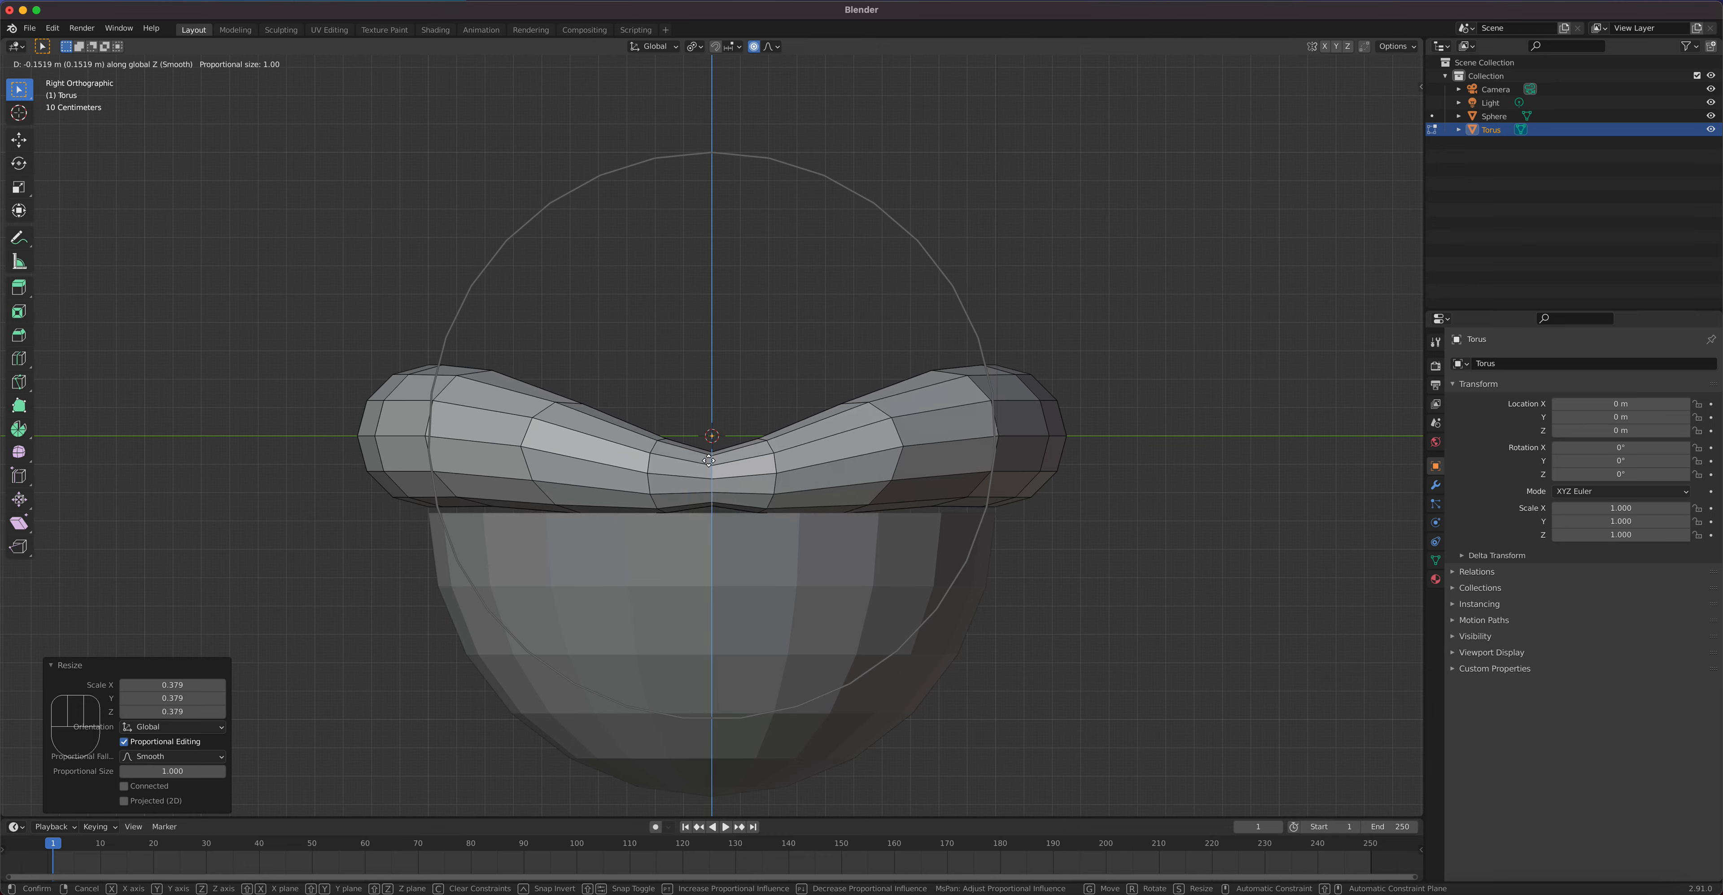
key("Escape")
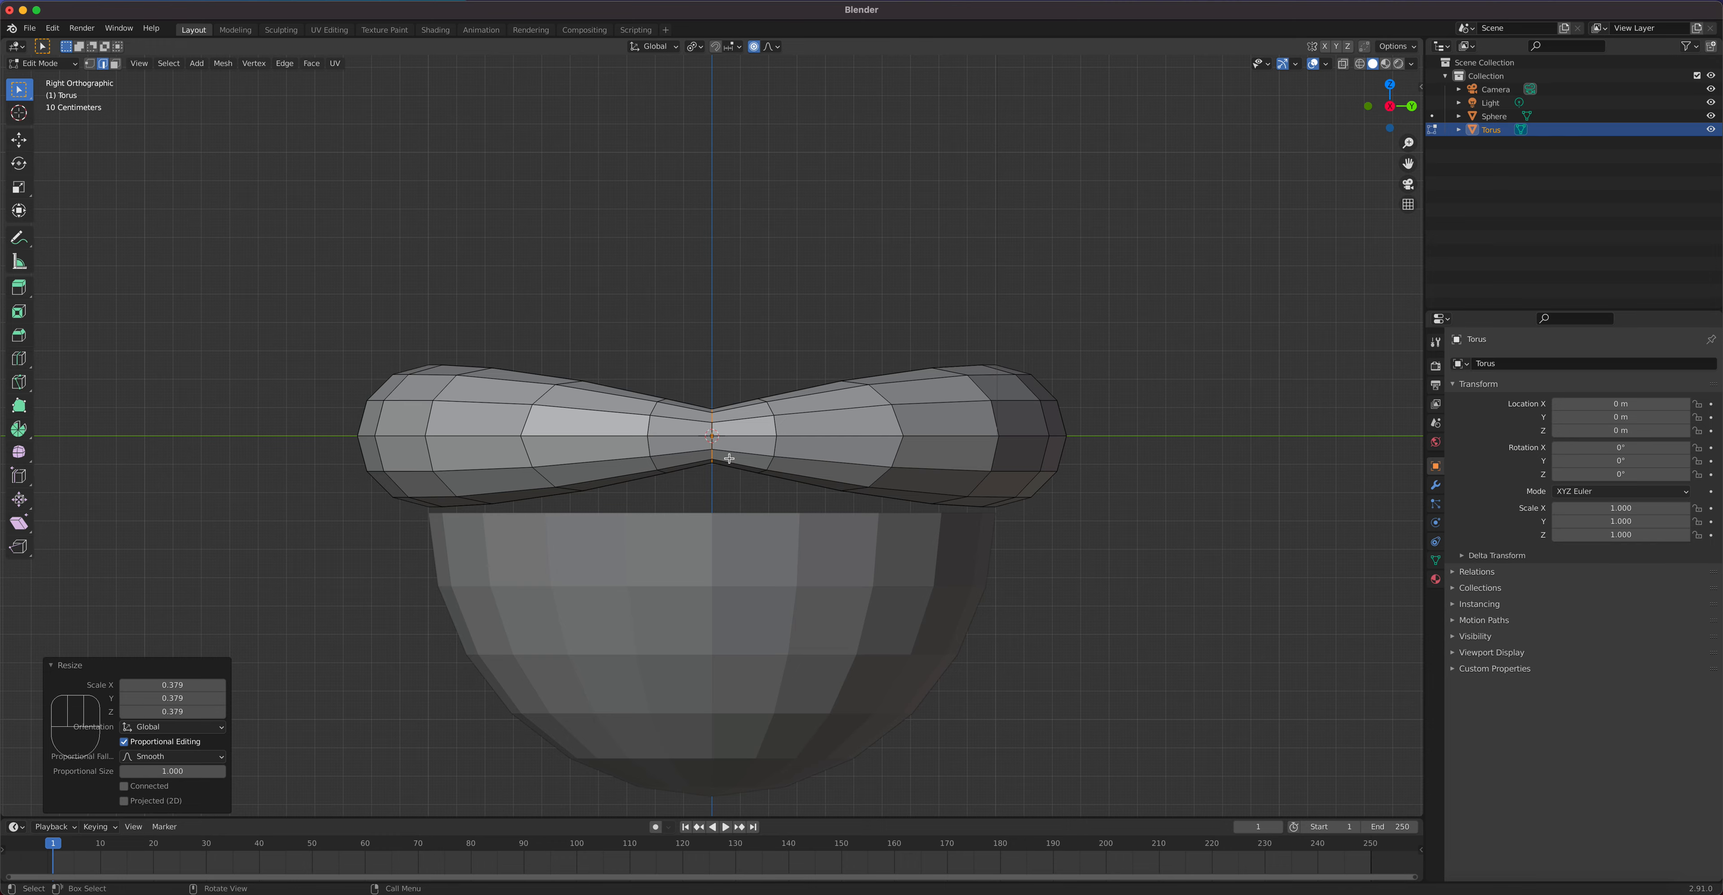
Step: Turn off proportional editing and select the torus's positive-Y half by growing a cross-section loop selection four times
left_click(753, 47)
middle_click_drag(794, 421, 792, 529)
mouse_move(1005, 401)
middle_mouse_down()
mouse_move(1008, 455)
mouse_move(1062, 511)
mouse_move(994, 380)
middle_mouse_up()
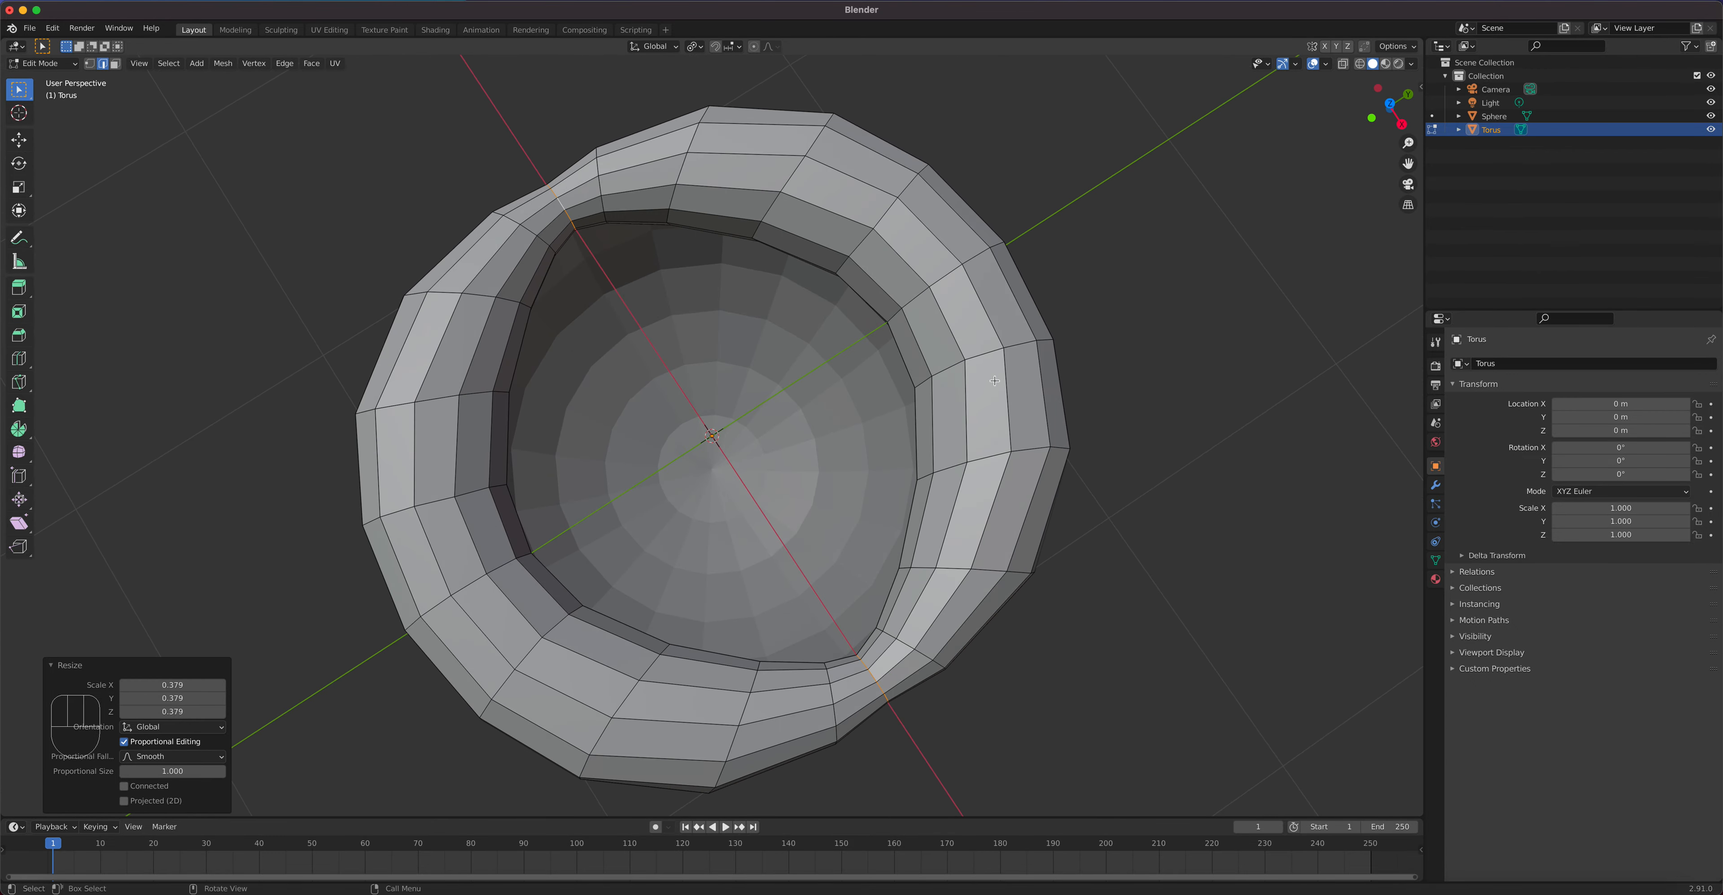
left_click(920, 298, "alt")
middle_click_drag(919, 297, 970, 391)
key("ctrl+KP_Add")
key("ctrl+KP_Add")
key("ctrl+KP_Add")
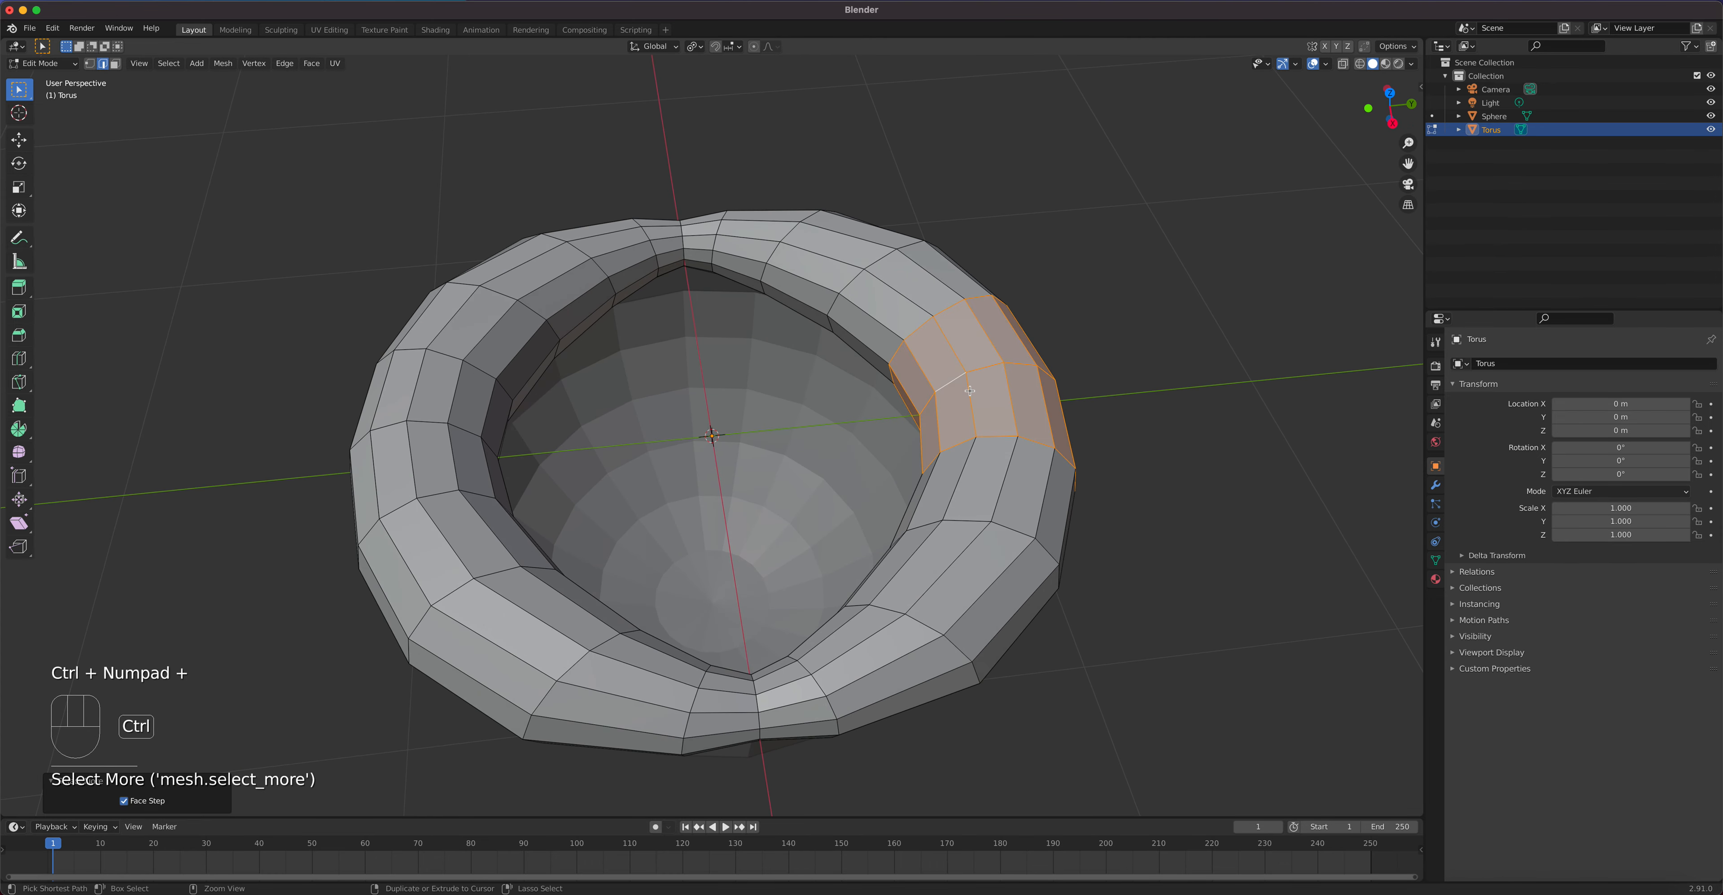
key("ctrl+KP_Add")
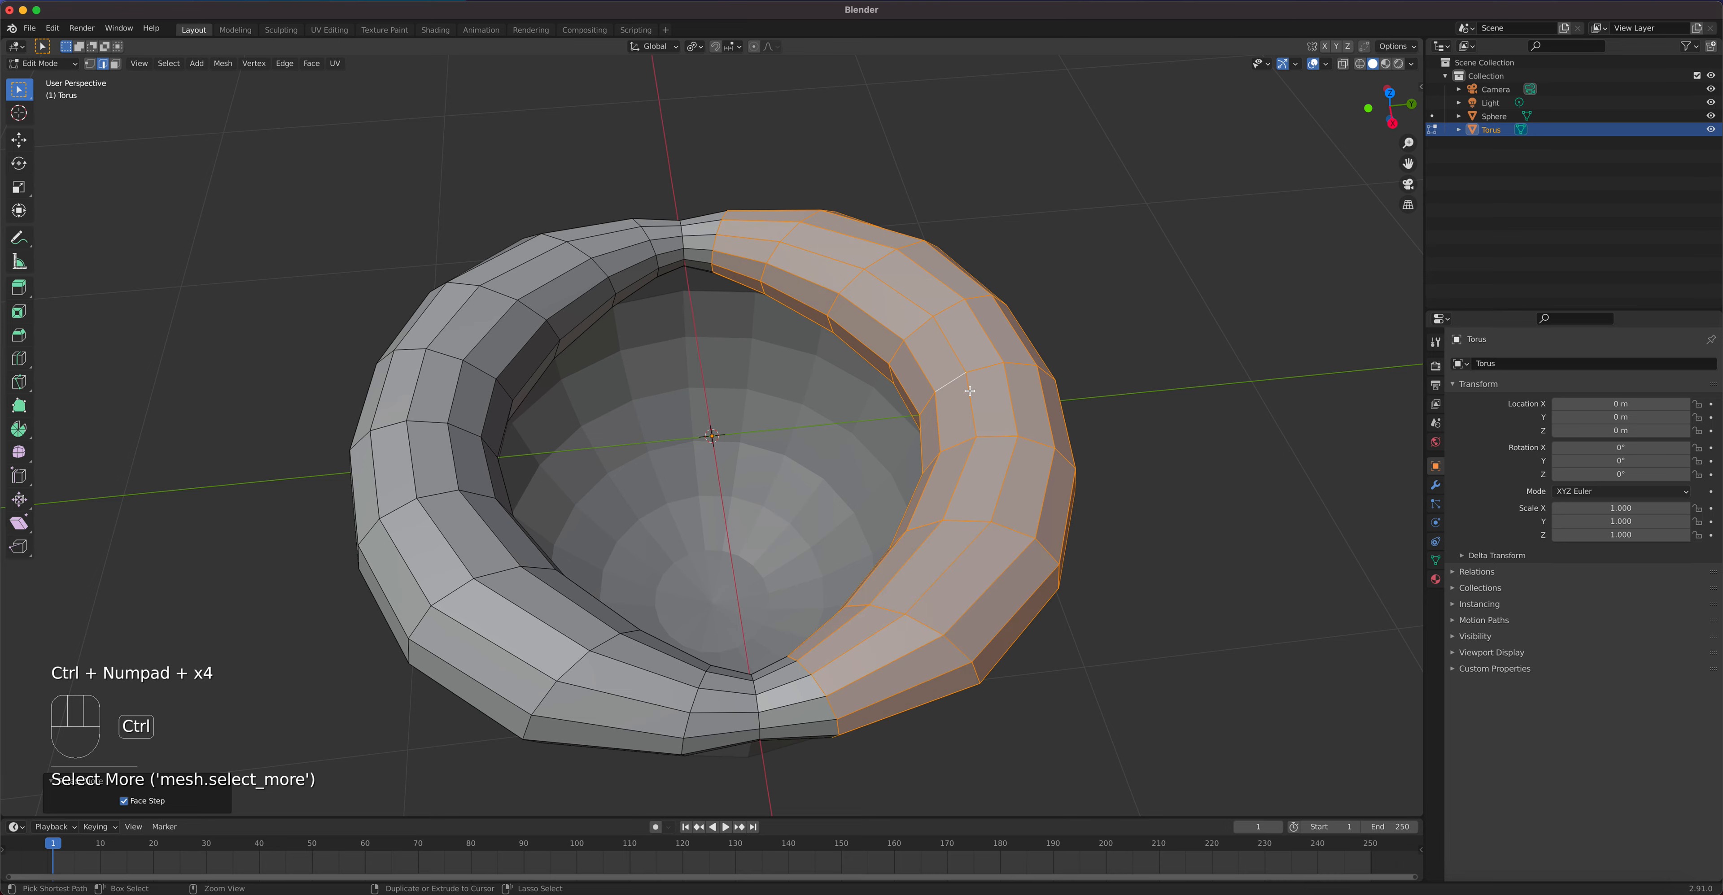
Step: In the right view, tilt the selected torus half upward by about 24° and raise it to line up with the pinched joint
middle_click_drag(770, 585, 677, 576)
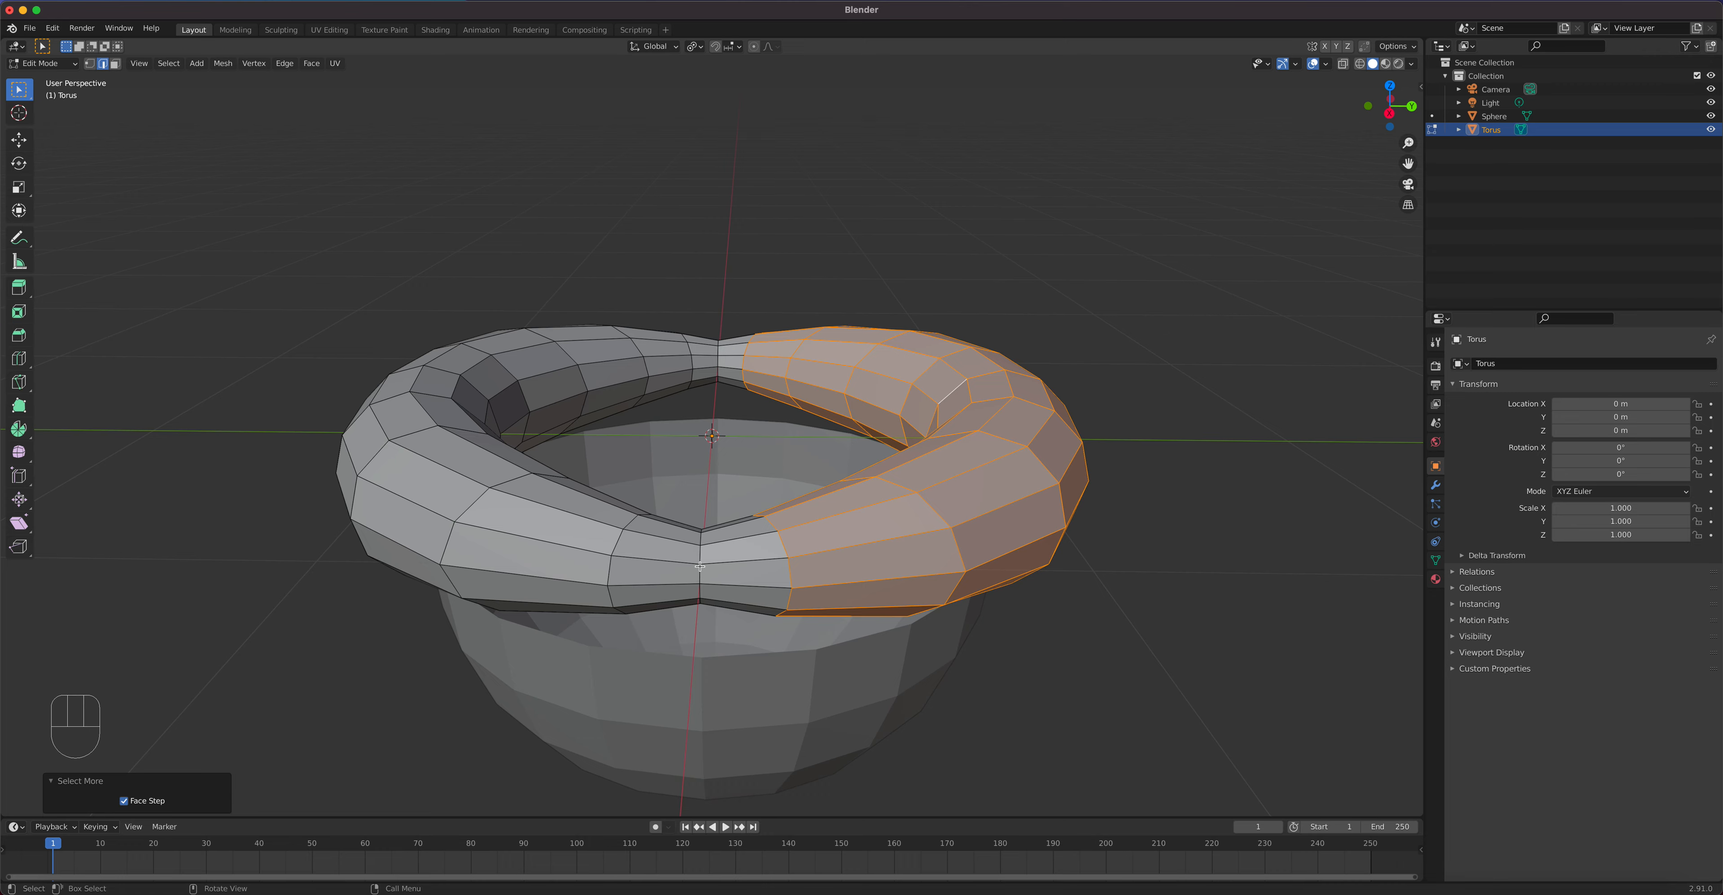
key("KP_3")
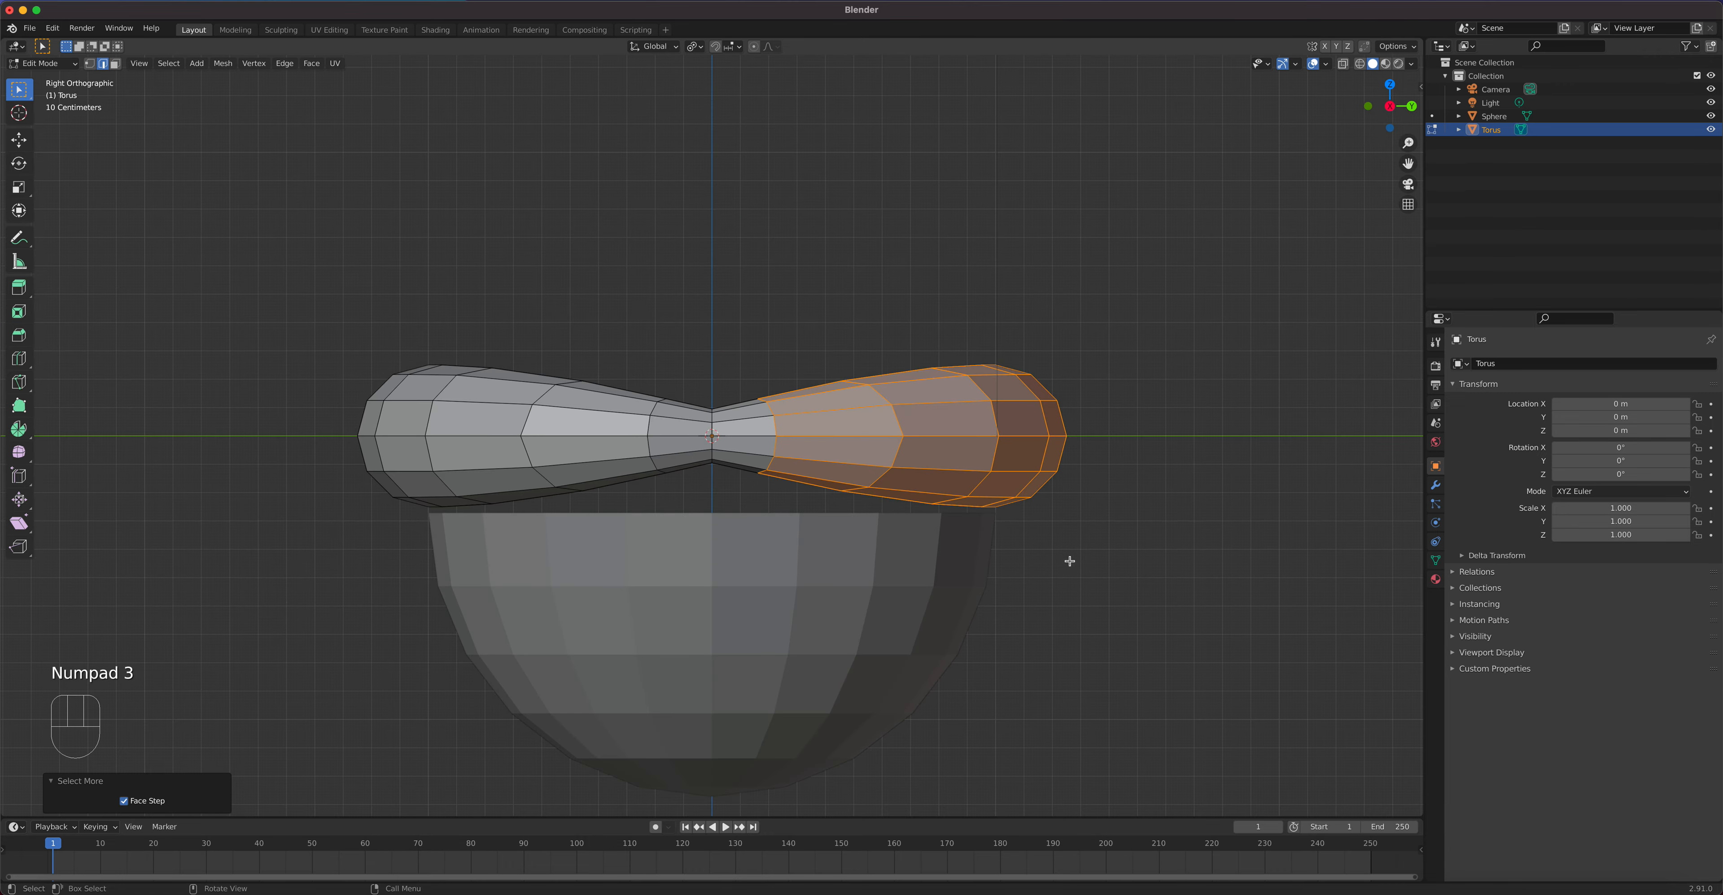
key("r")
left_click(1037, 471)
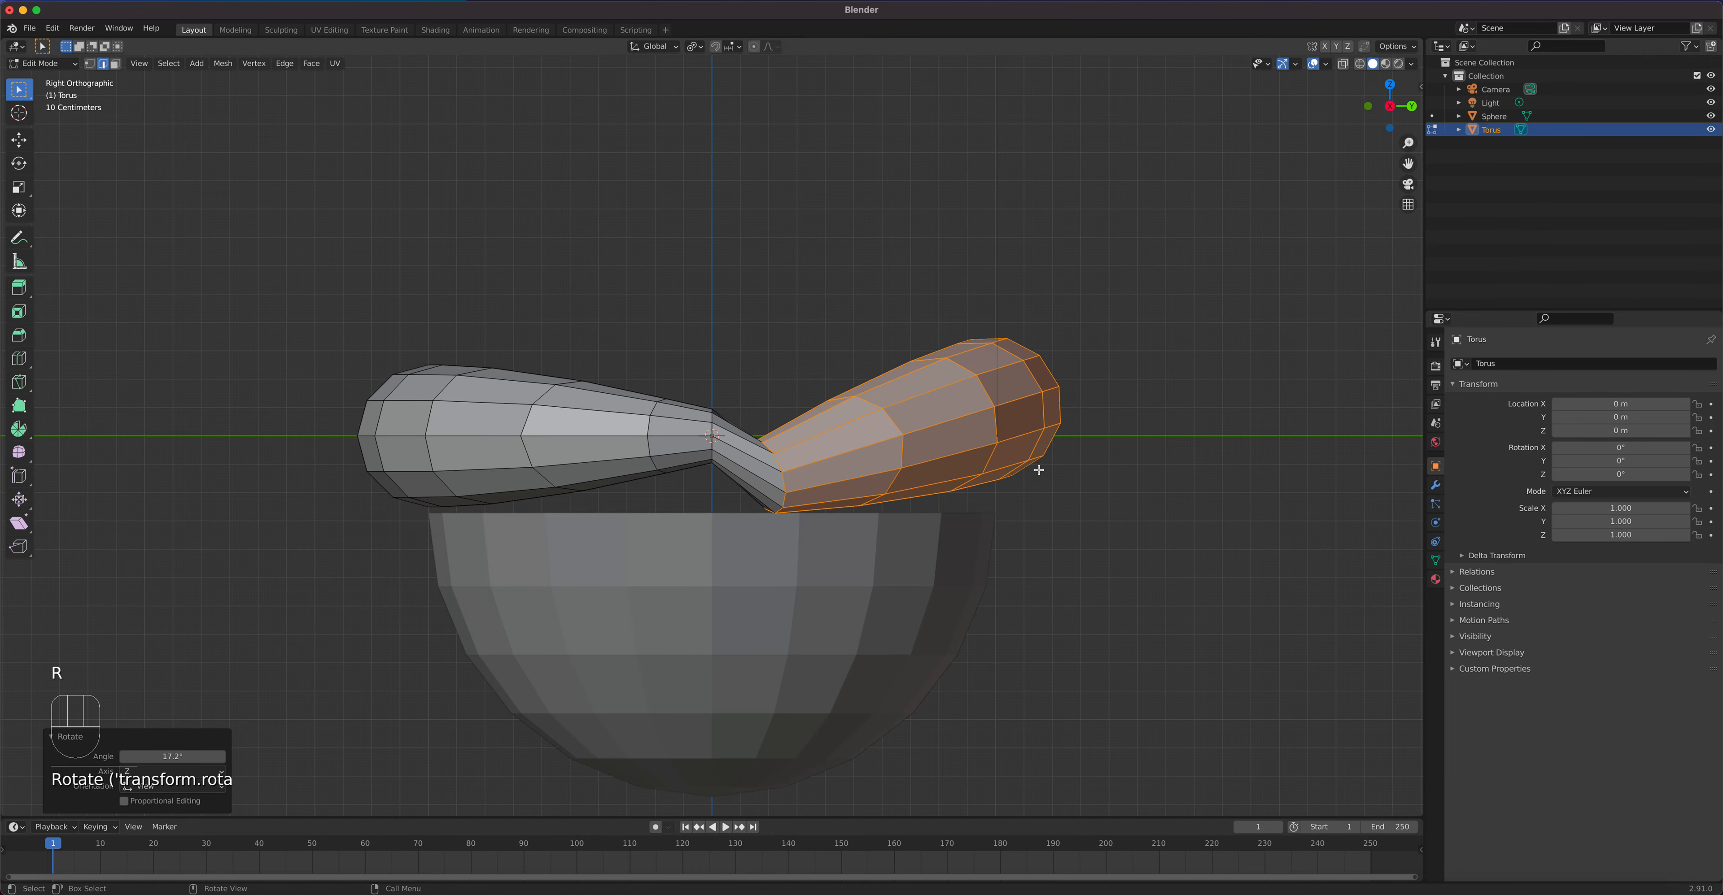
key("g")
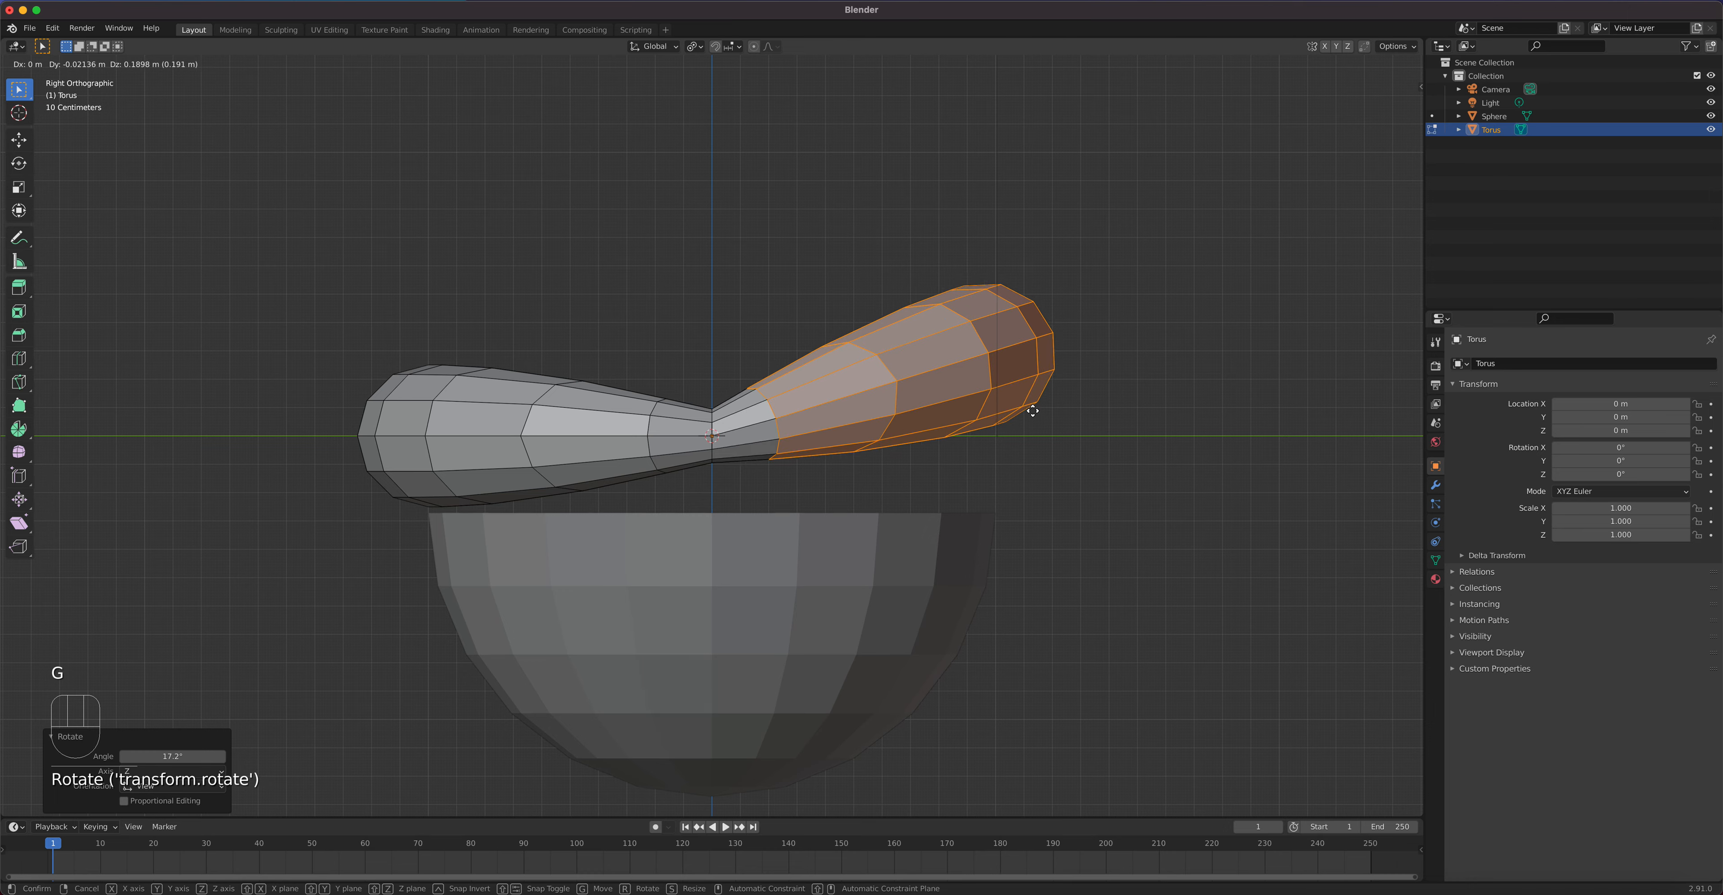
left_click(1033, 411)
key("r")
left_click(1038, 497)
key("g")
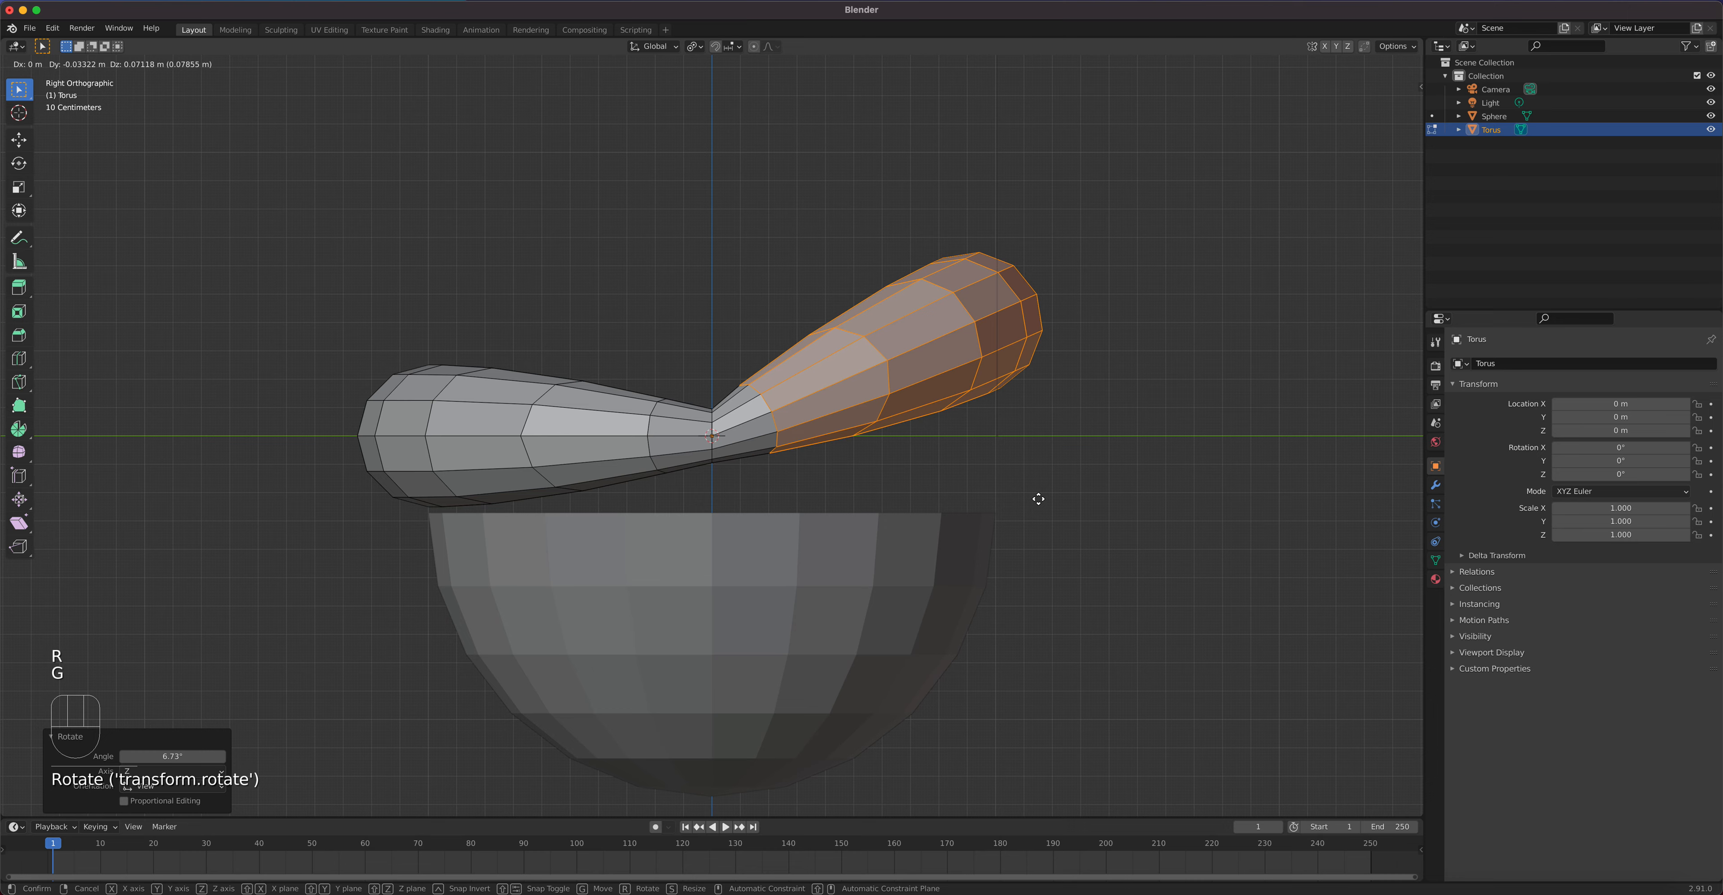
left_click(1037, 497)
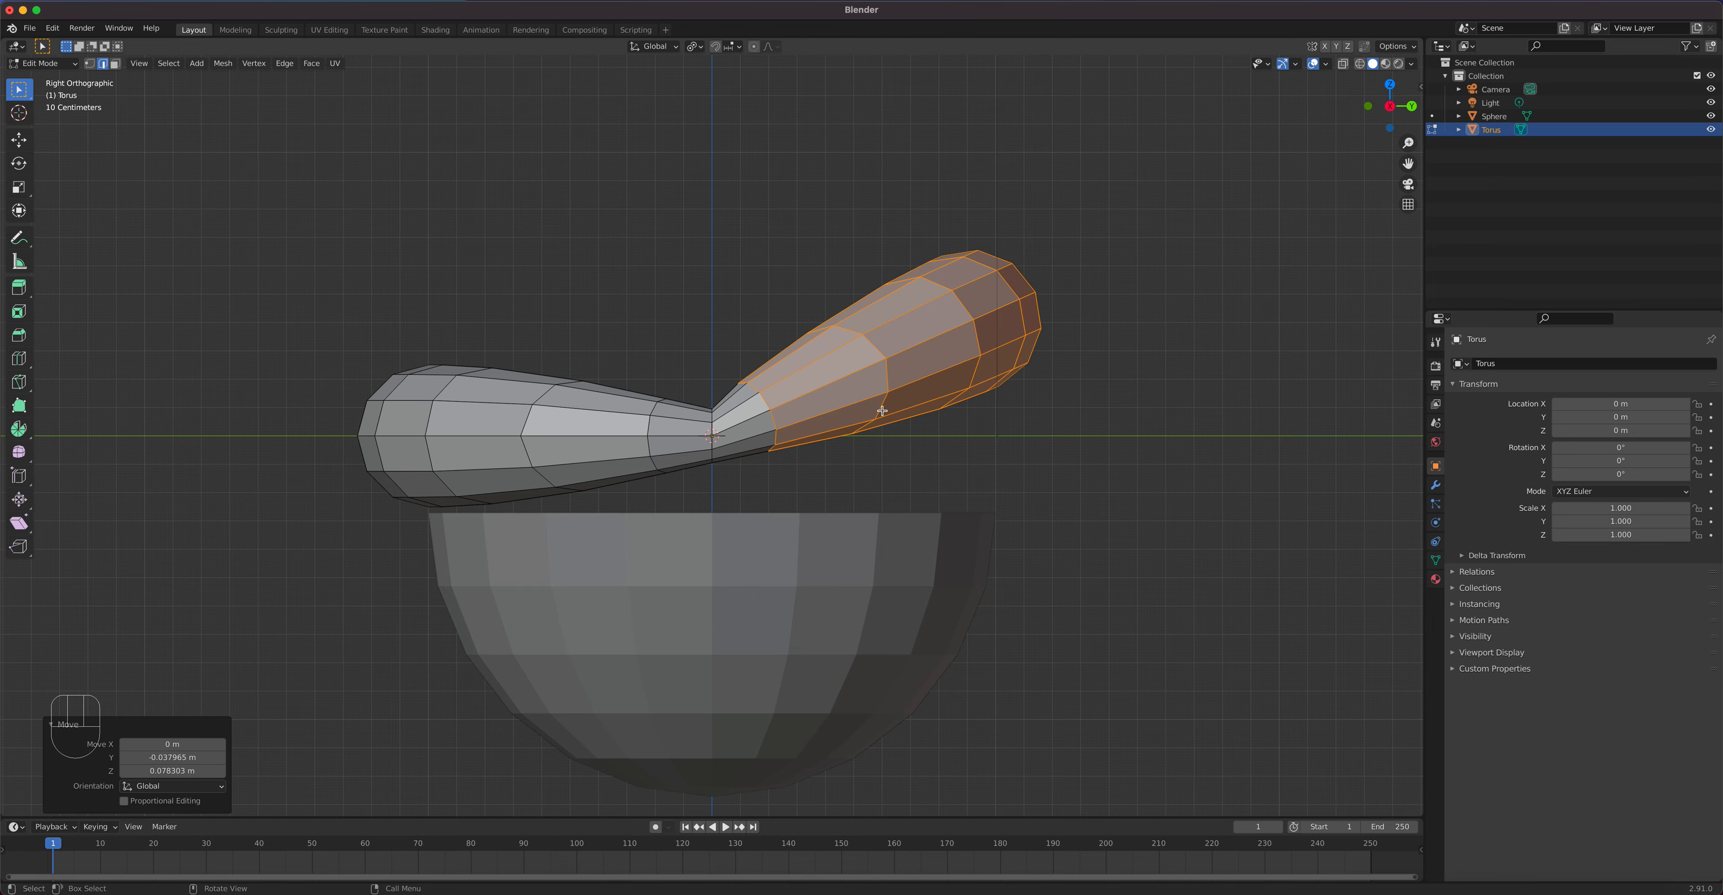
Step: Select the opposite, negative-Y half of the torus by growing its middle cross-section loop selection four times
middle_click_drag(827, 463, 756, 502)
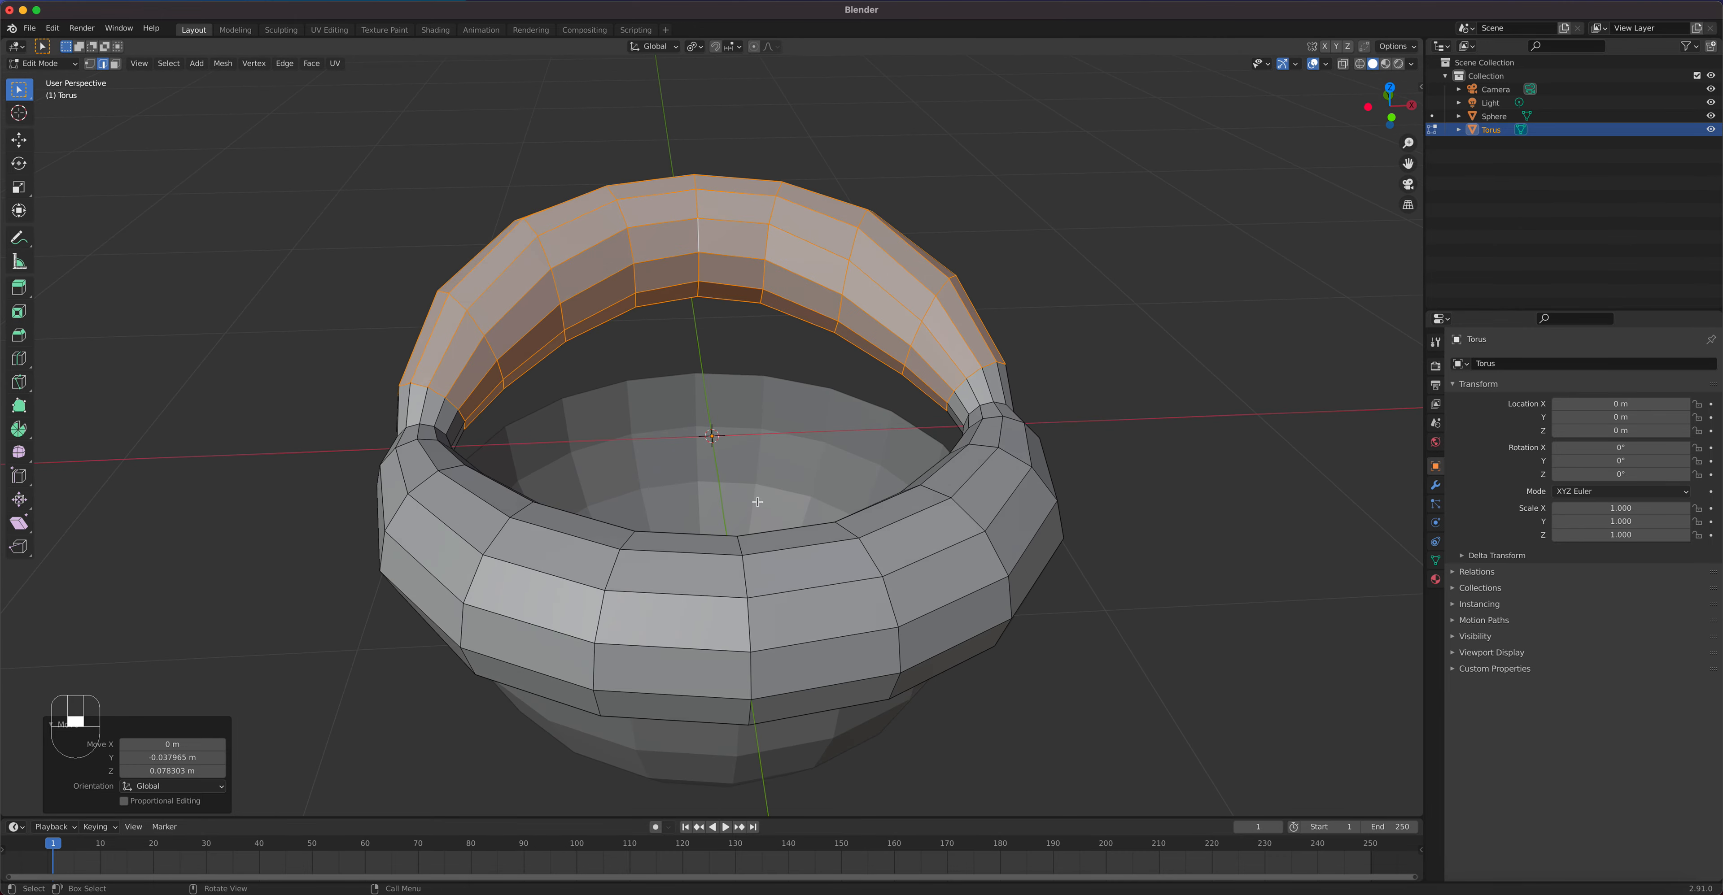
left_click(748, 573)
left_click(743, 576, "alt")
middle_click_drag(743, 576, 737, 557)
key("ctrl+KP_Add")
key("ctrl+KP_Add")
key("ctrl+KP_Add")
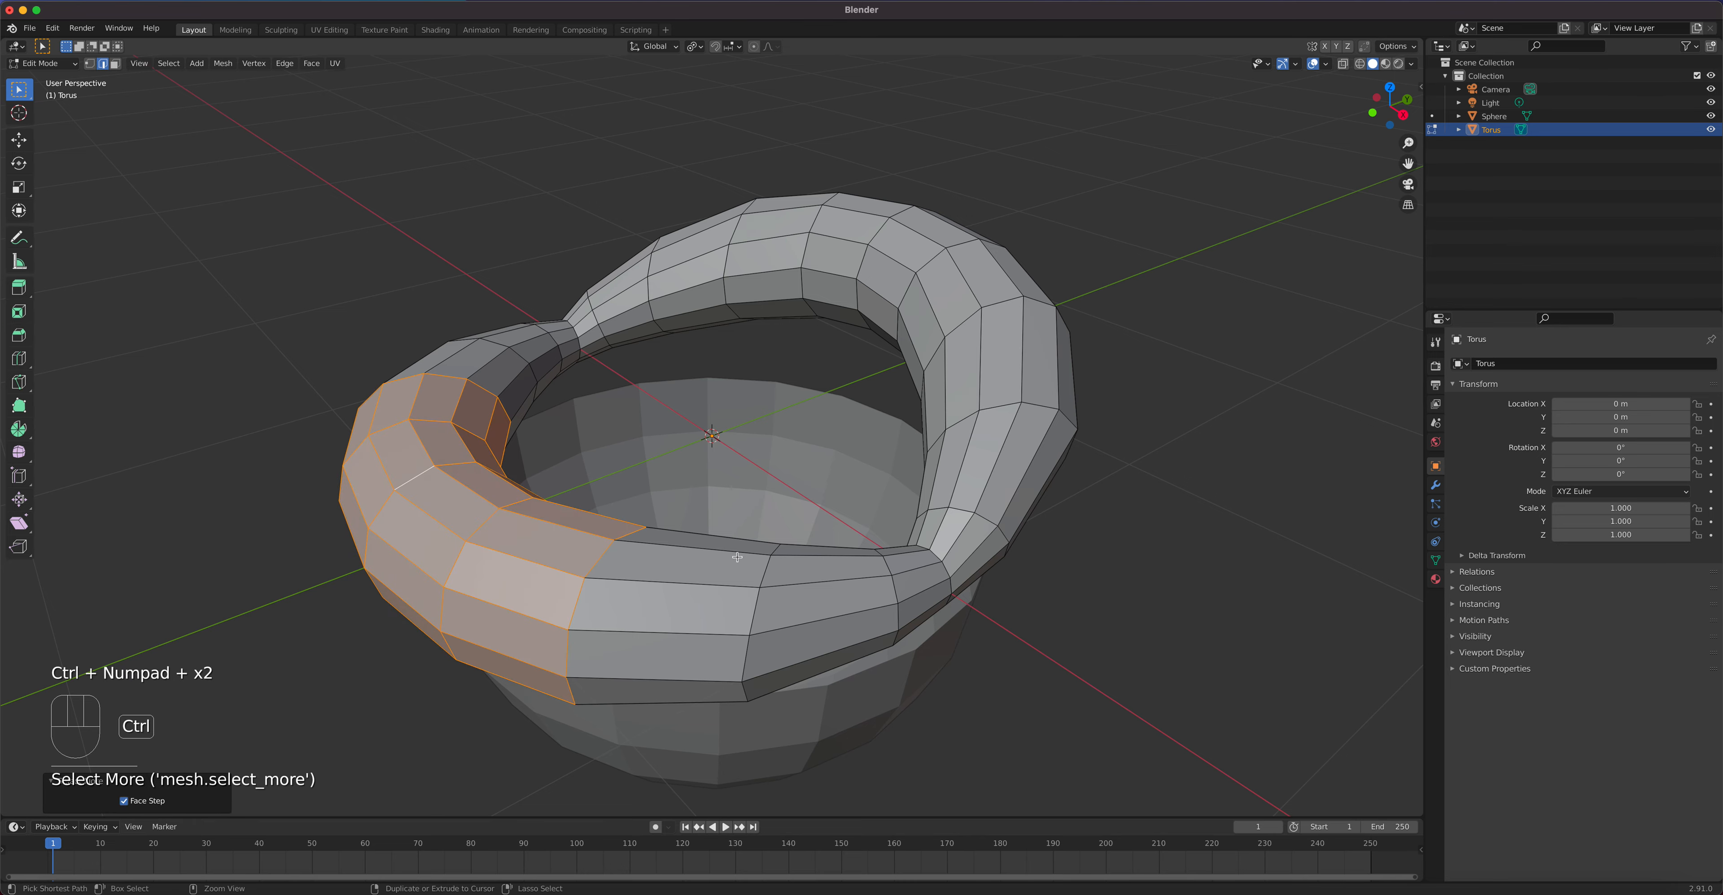
key("ctrl+KP_Add")
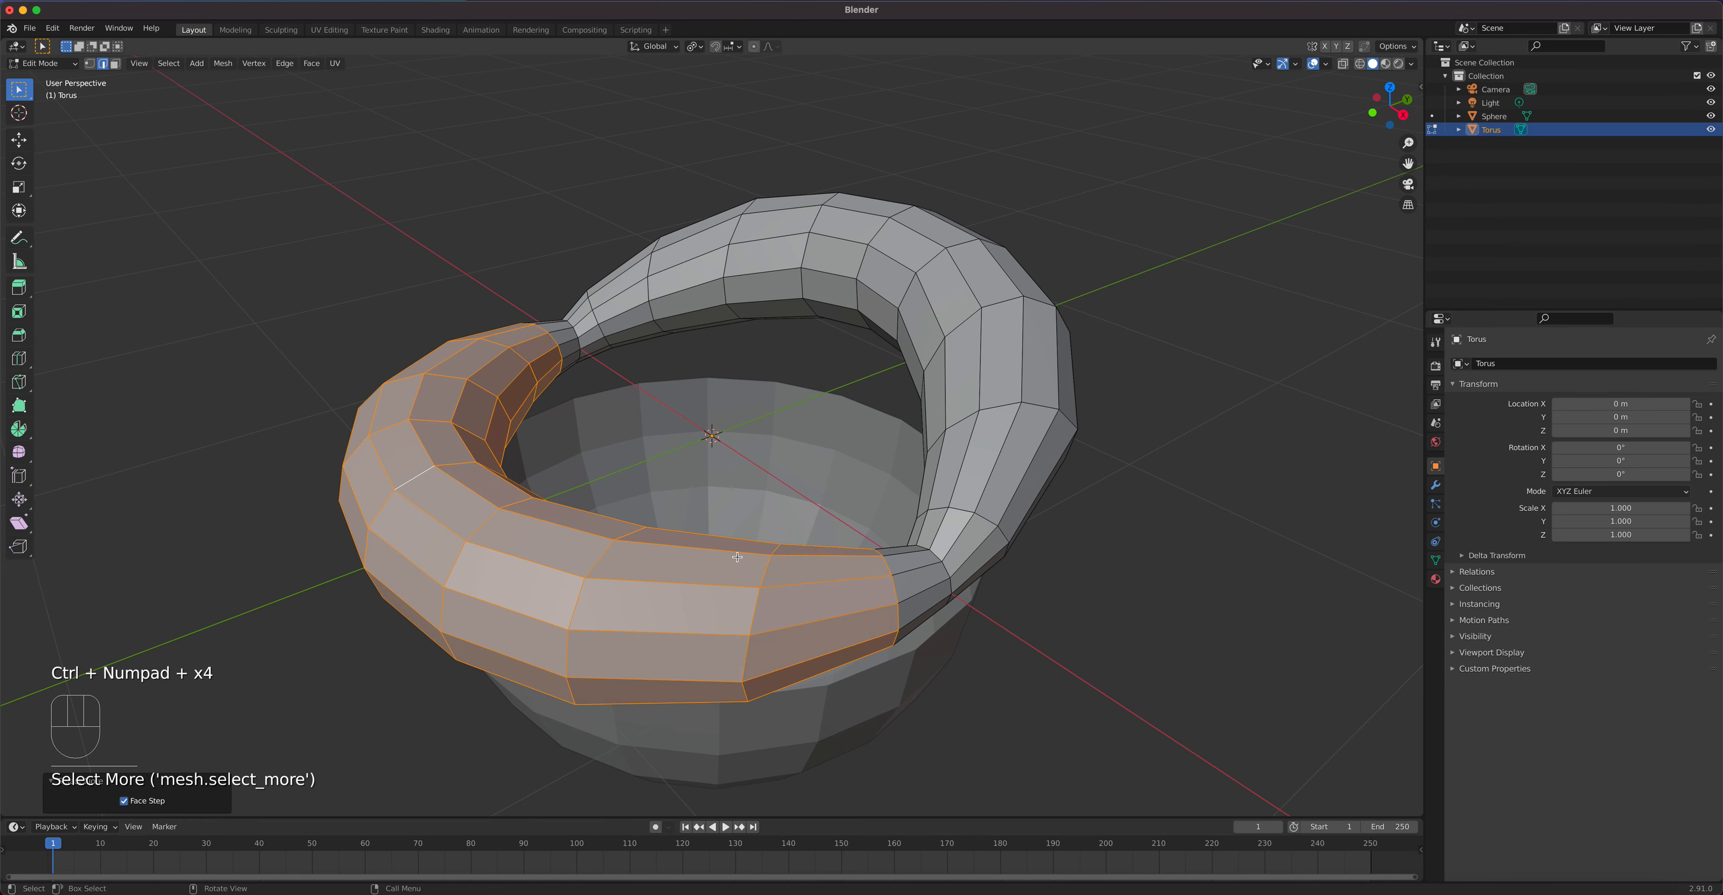
Step: In the right view, rotate the selected half by about -25.7° and move it about 0.08 m in Y and 0.27 m up, mirroring the other half
key("KP_3")
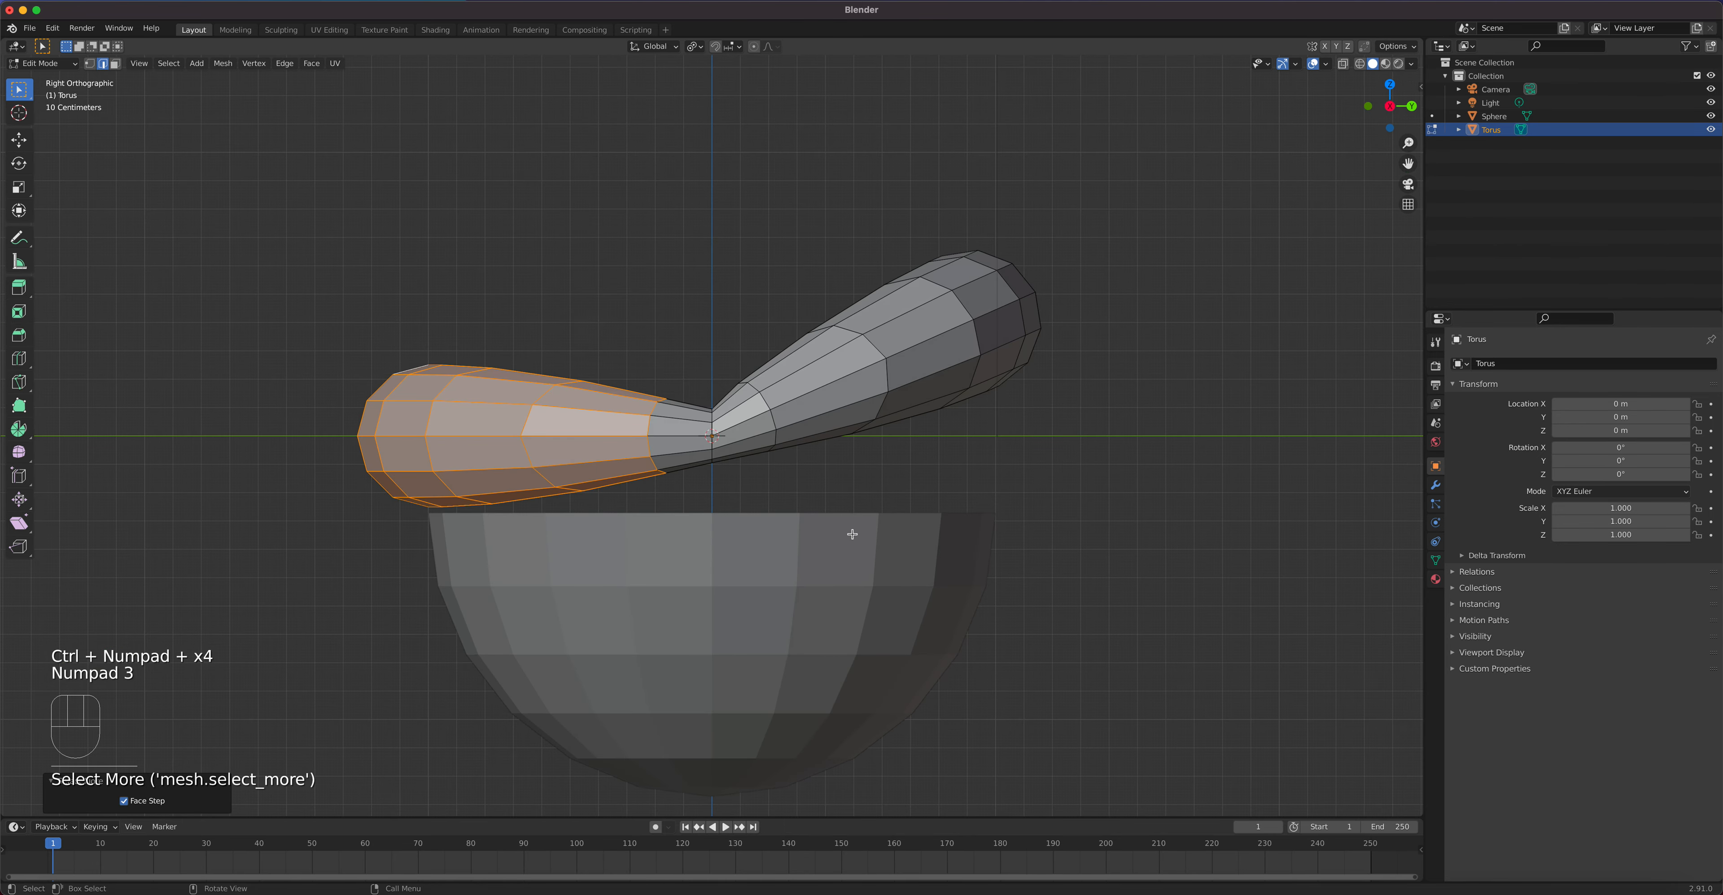
key("r")
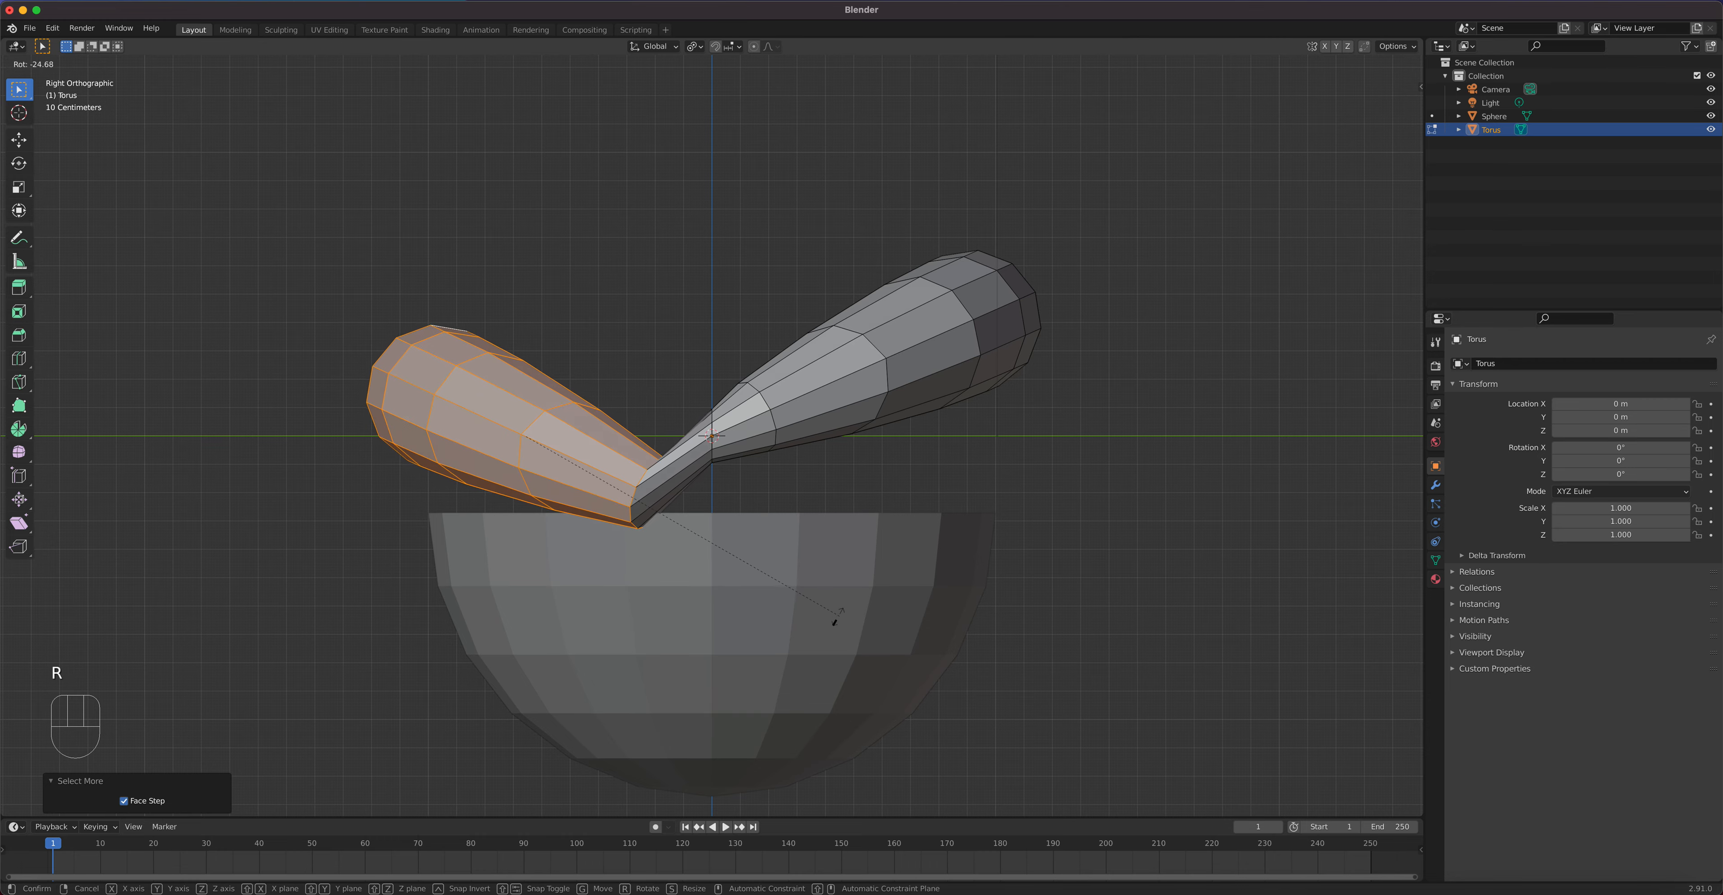
left_click(829, 615)
key("g")
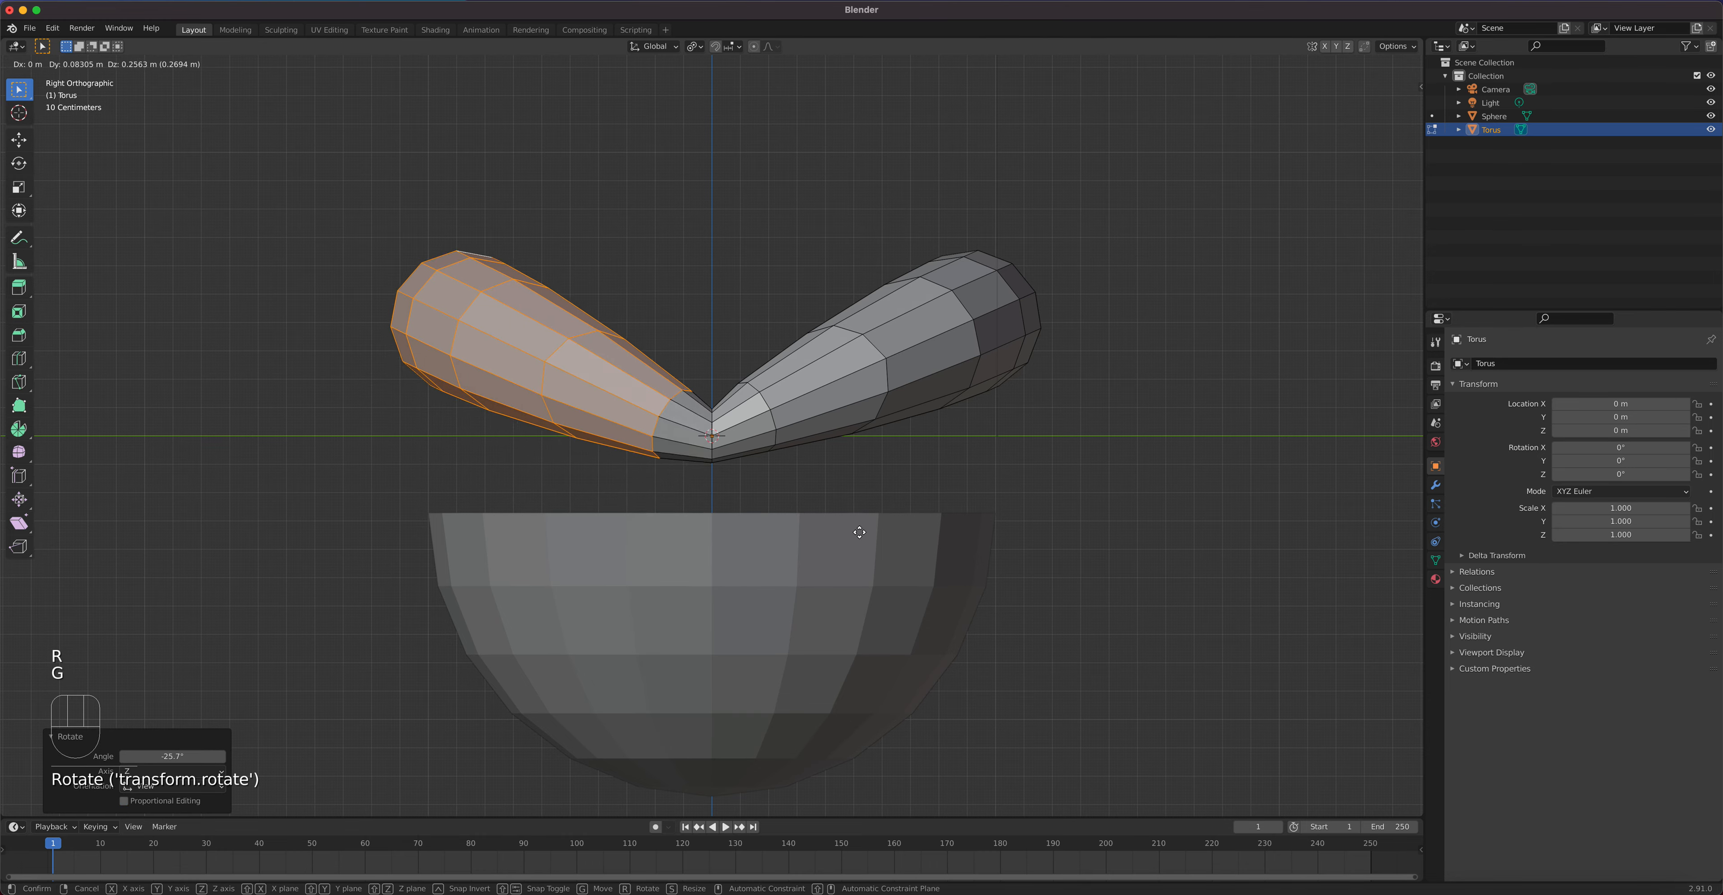
left_click(856, 529)
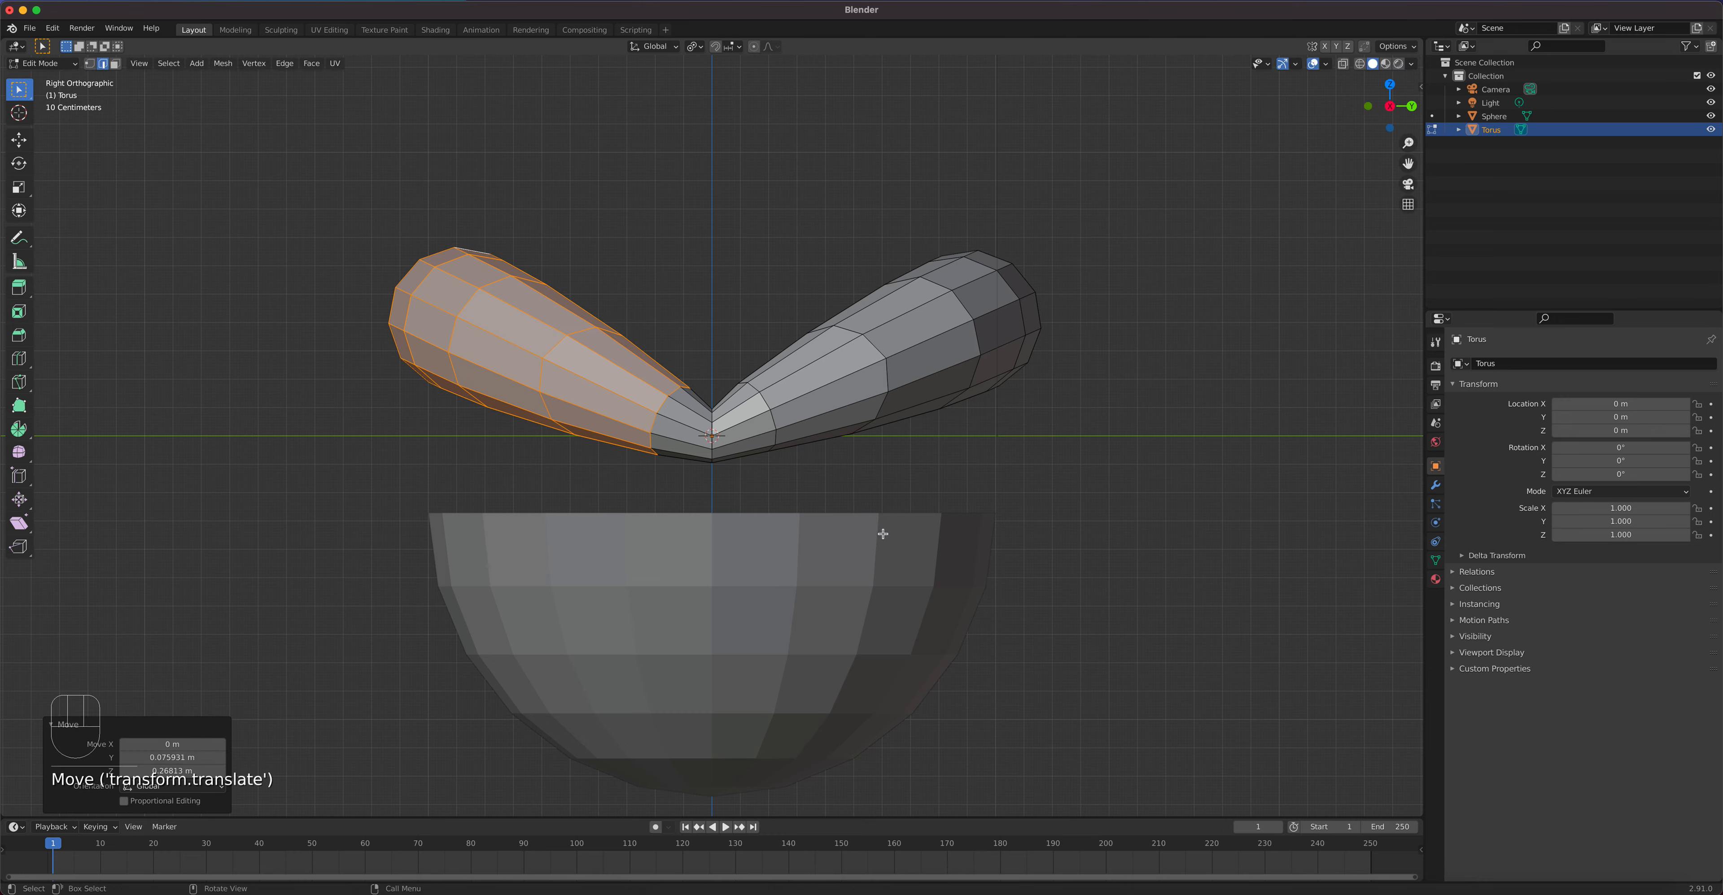
Step: Return to Object Mode and lower the torus about 0.4 m along Z onto the half sphere
key("Tab")
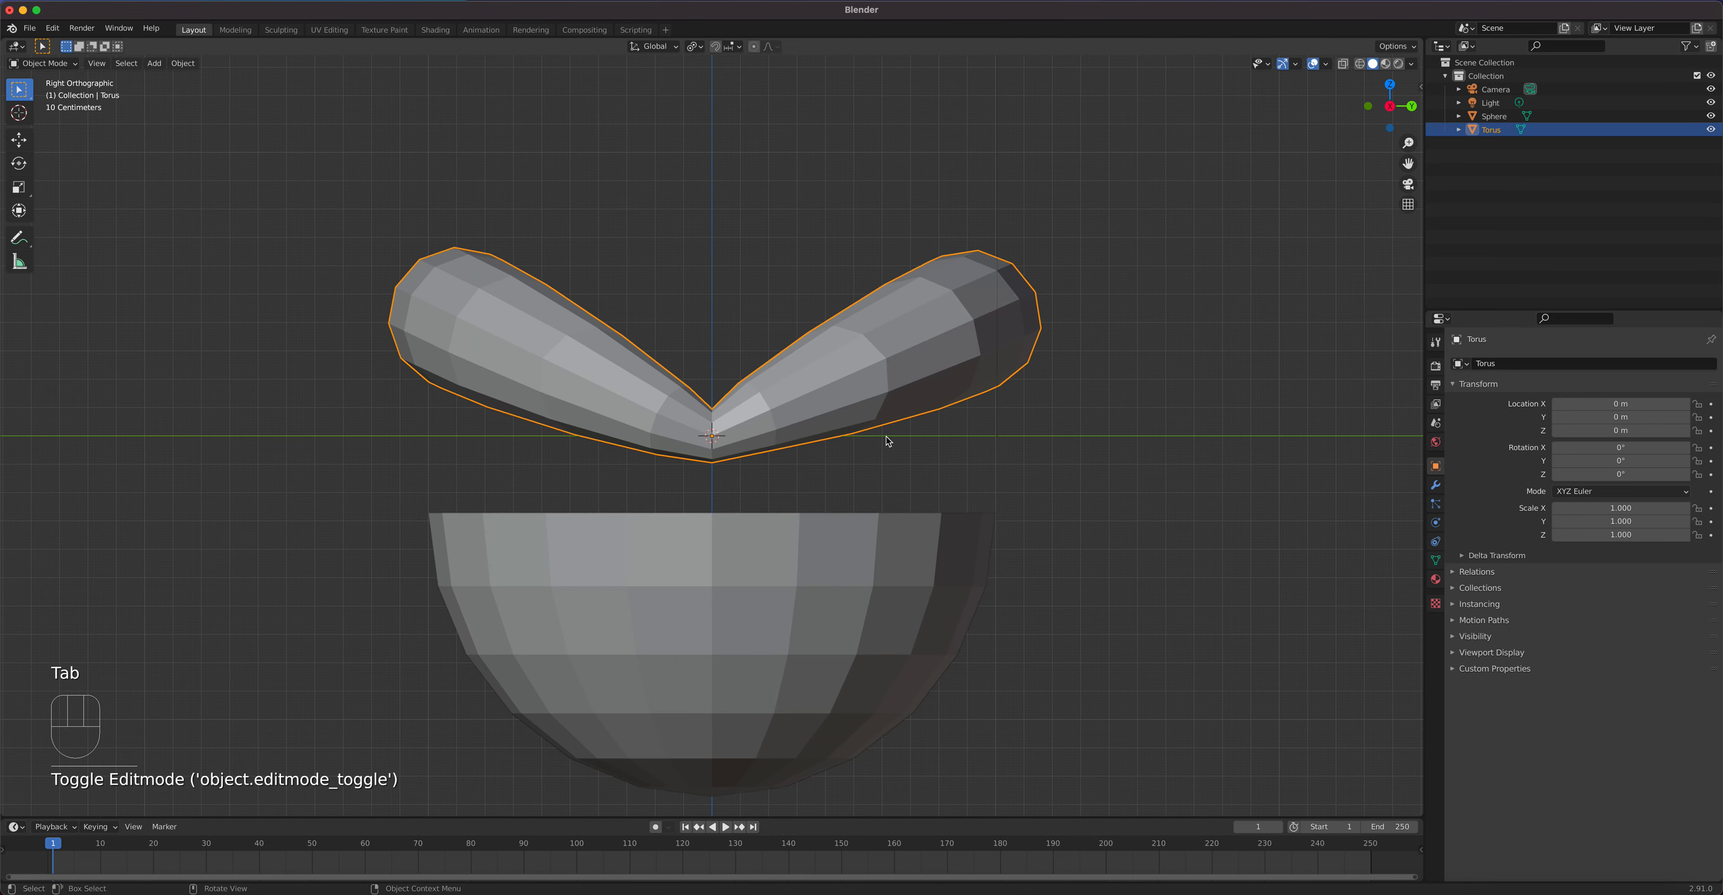
key("g")
key("z")
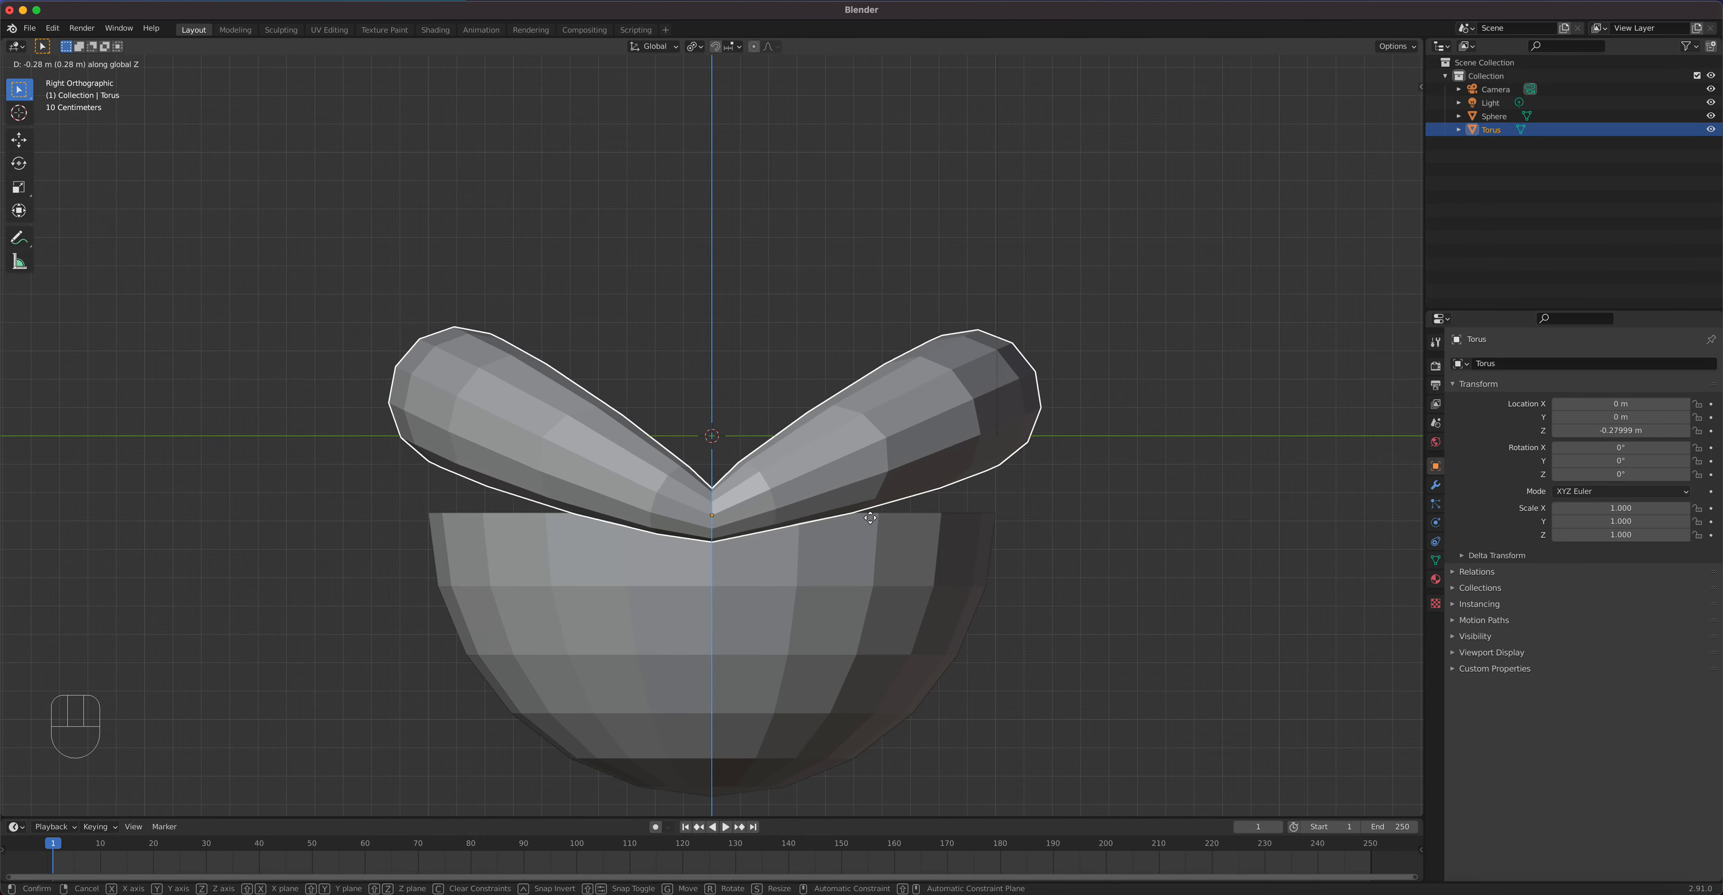
left_click(862, 555)
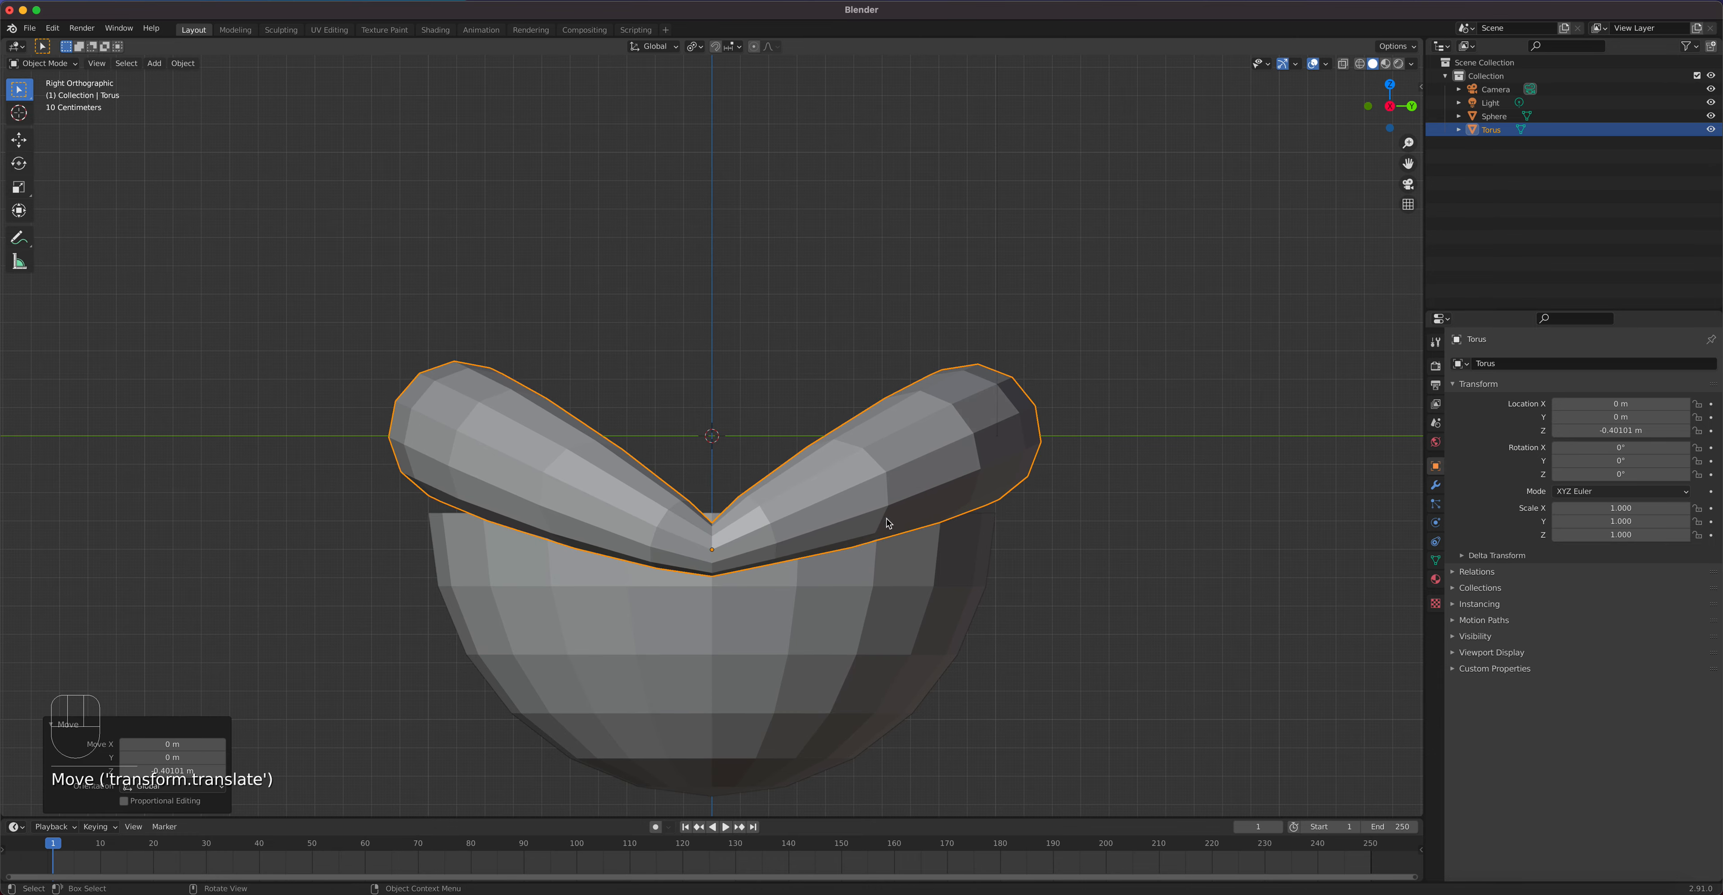
middle_click_drag(866, 584, 974, 527)
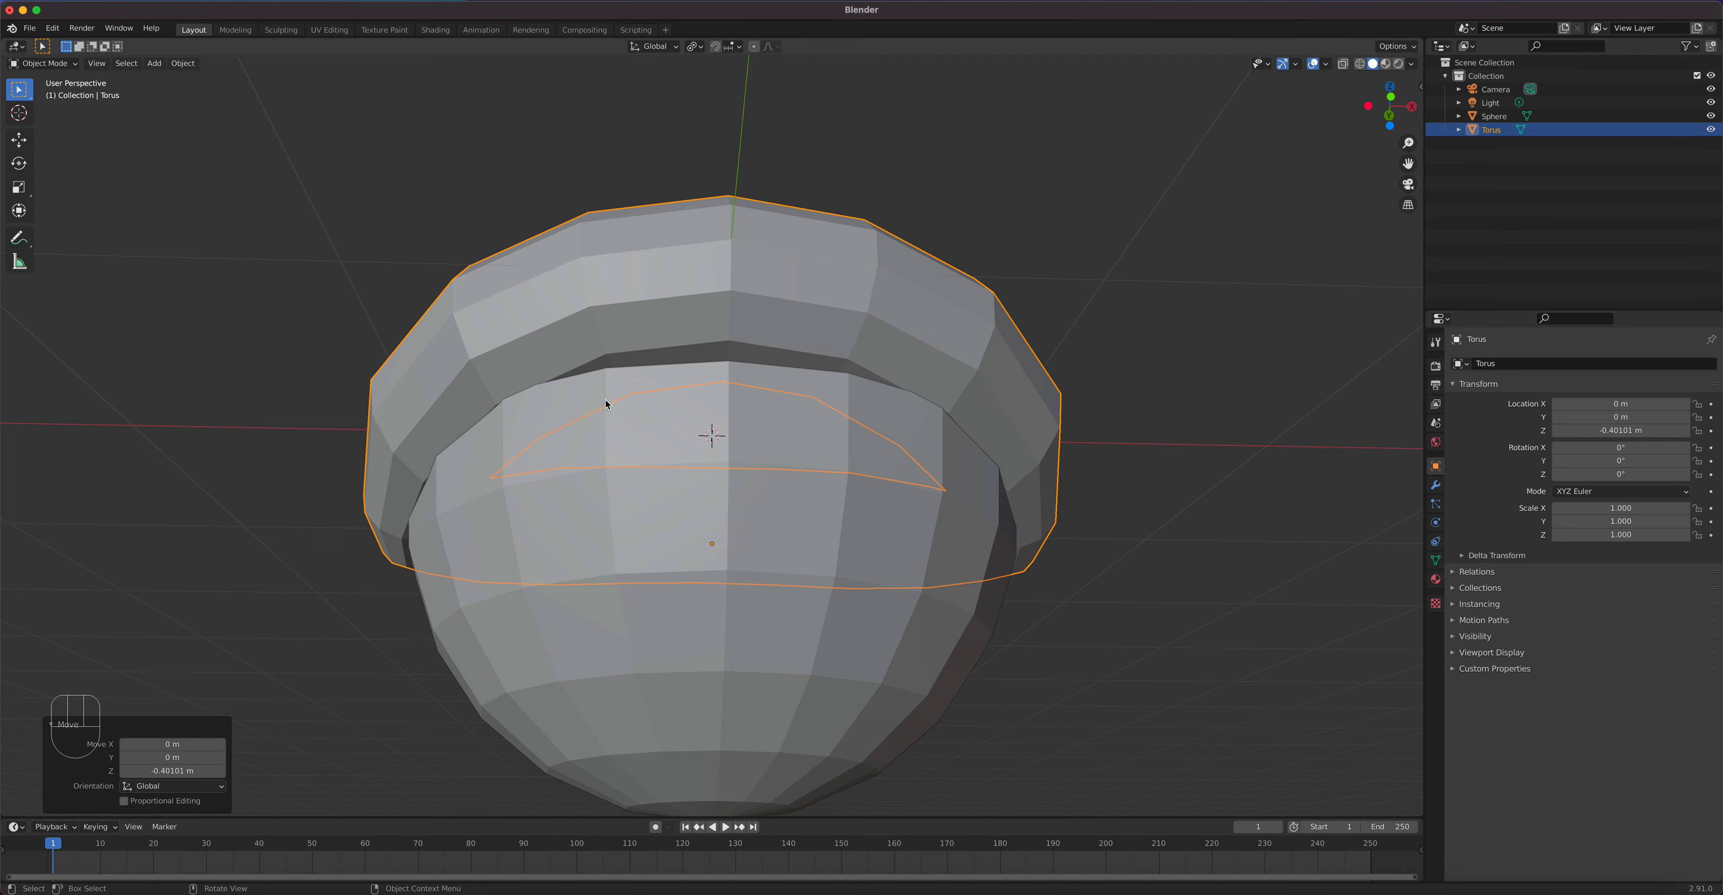
Step: Select the half sphere and hide it in the viewport to expose the underside of the torus
middle_click_drag(507, 389, 745, 496)
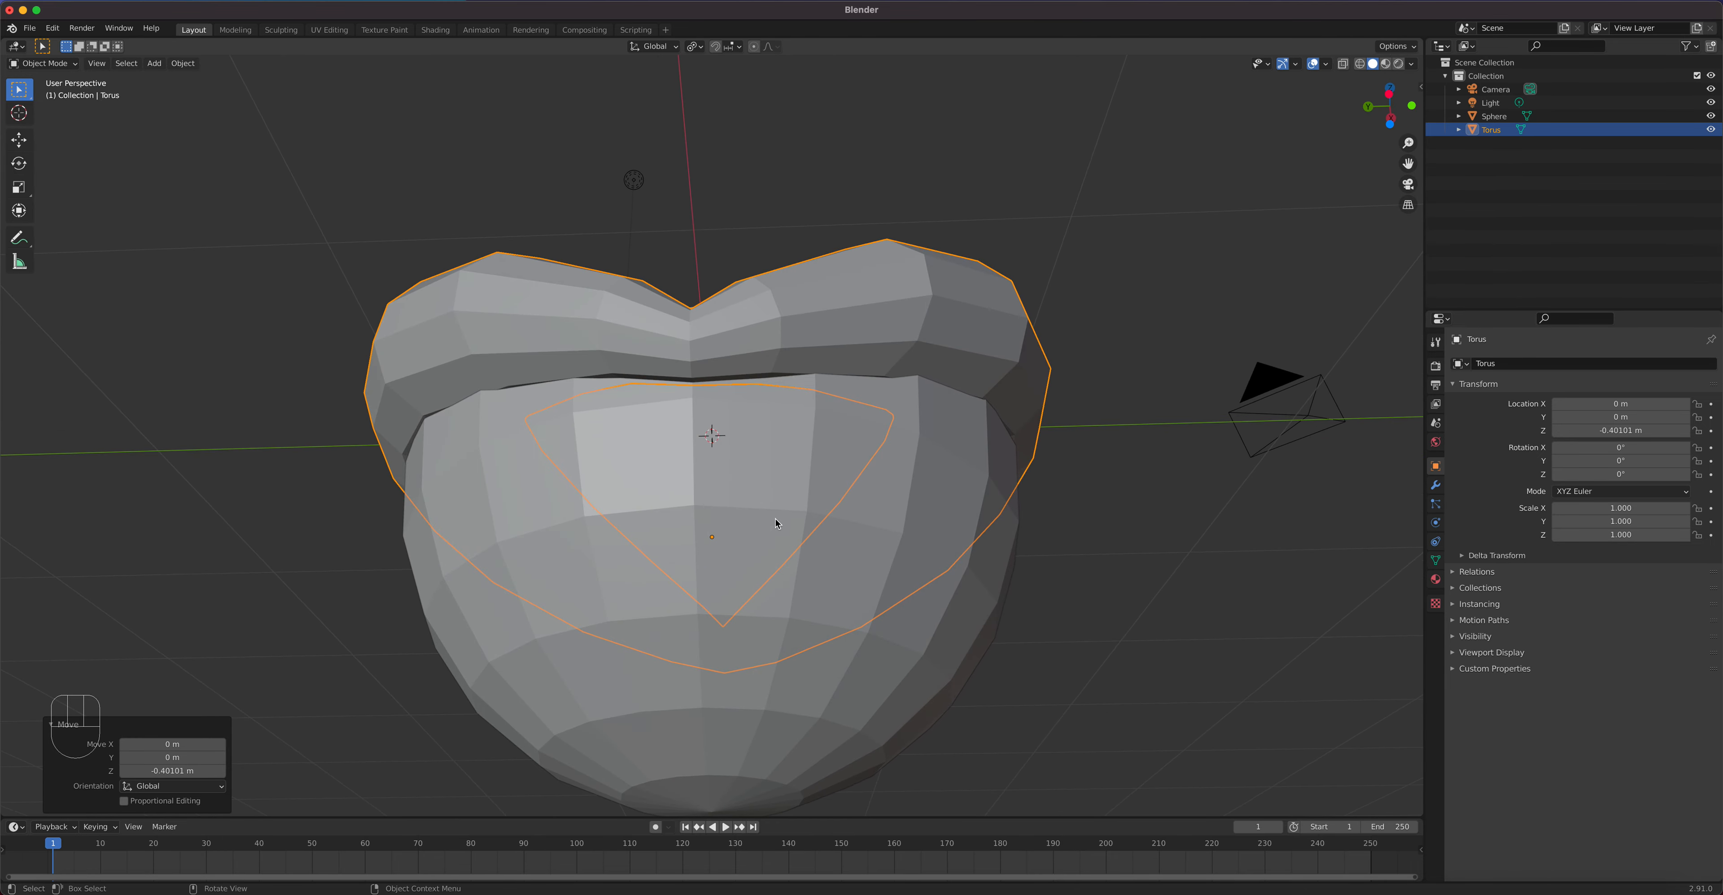
key("Tab")
left_click(787, 523)
key("Tab")
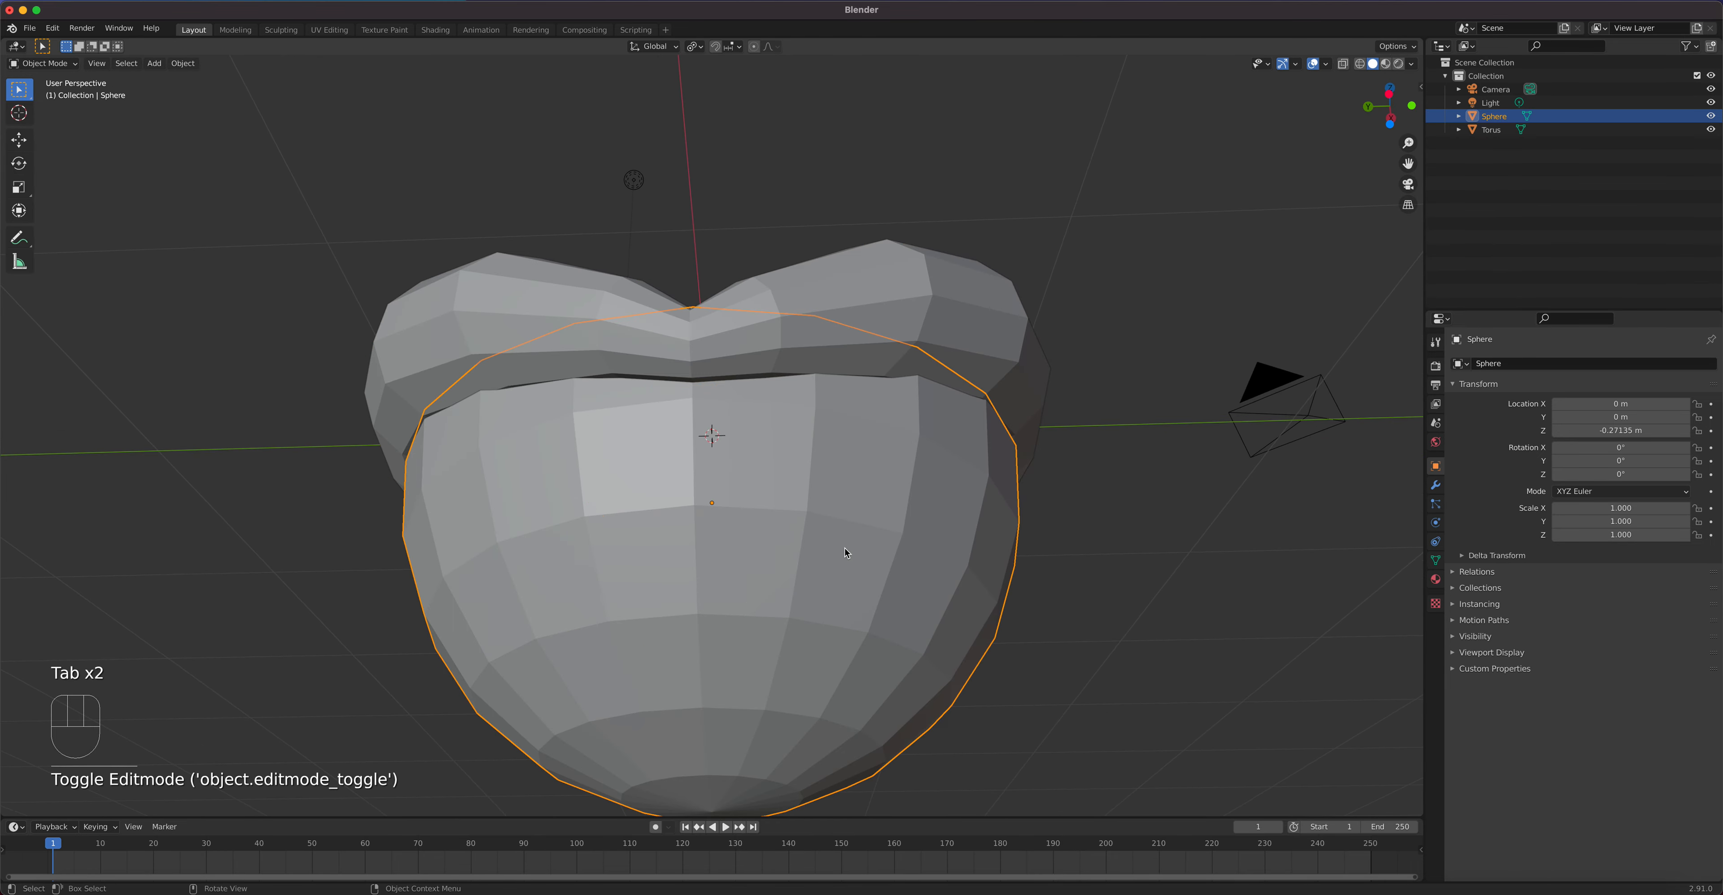
left_click(844, 548)
middle_click_drag(672, 448, 604, 348)
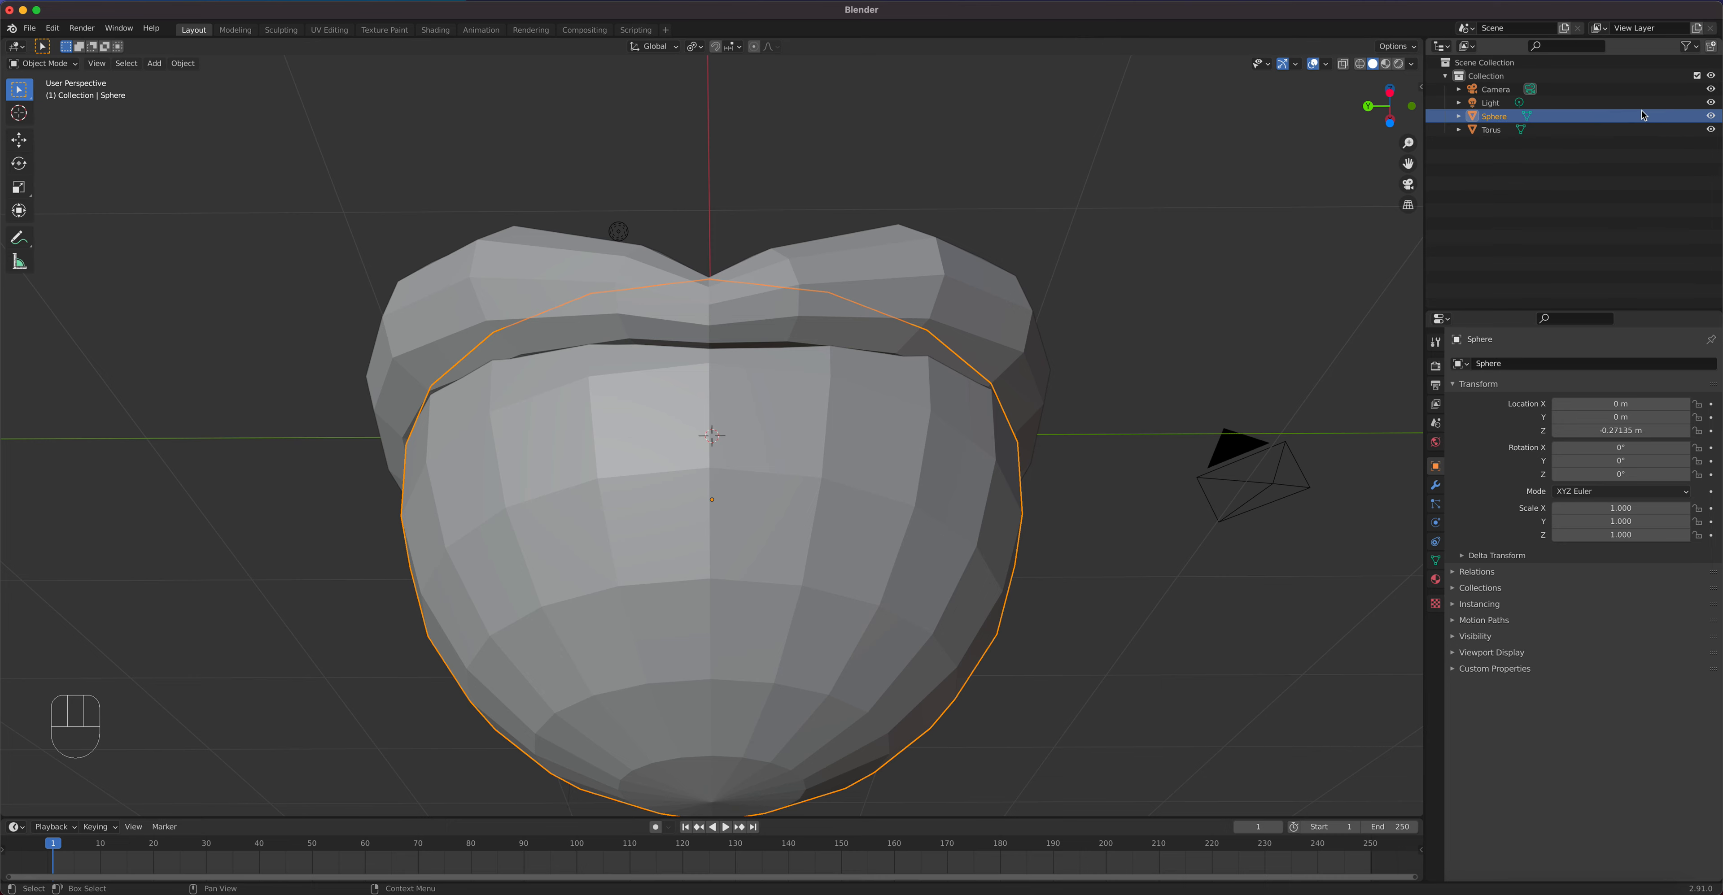
left_click(1710, 117)
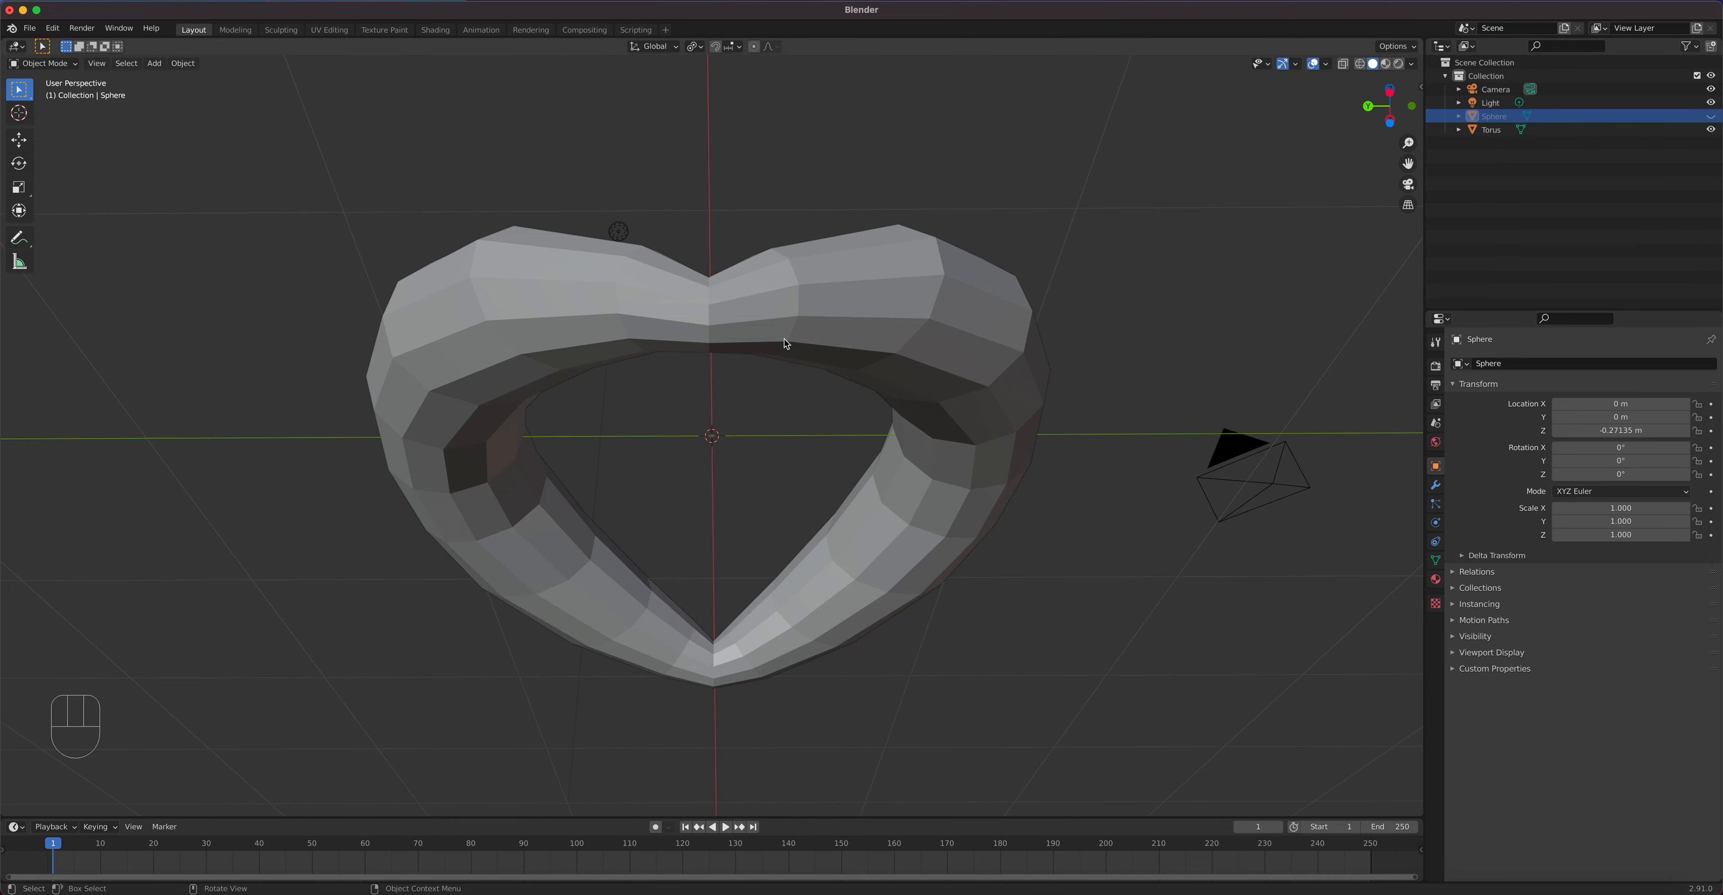
Step: In Edit Mode on the torus, select the single face loop along its underside facing the sphere and delete those faces
key("Tab")
left_click(537, 368)
key("Tab")
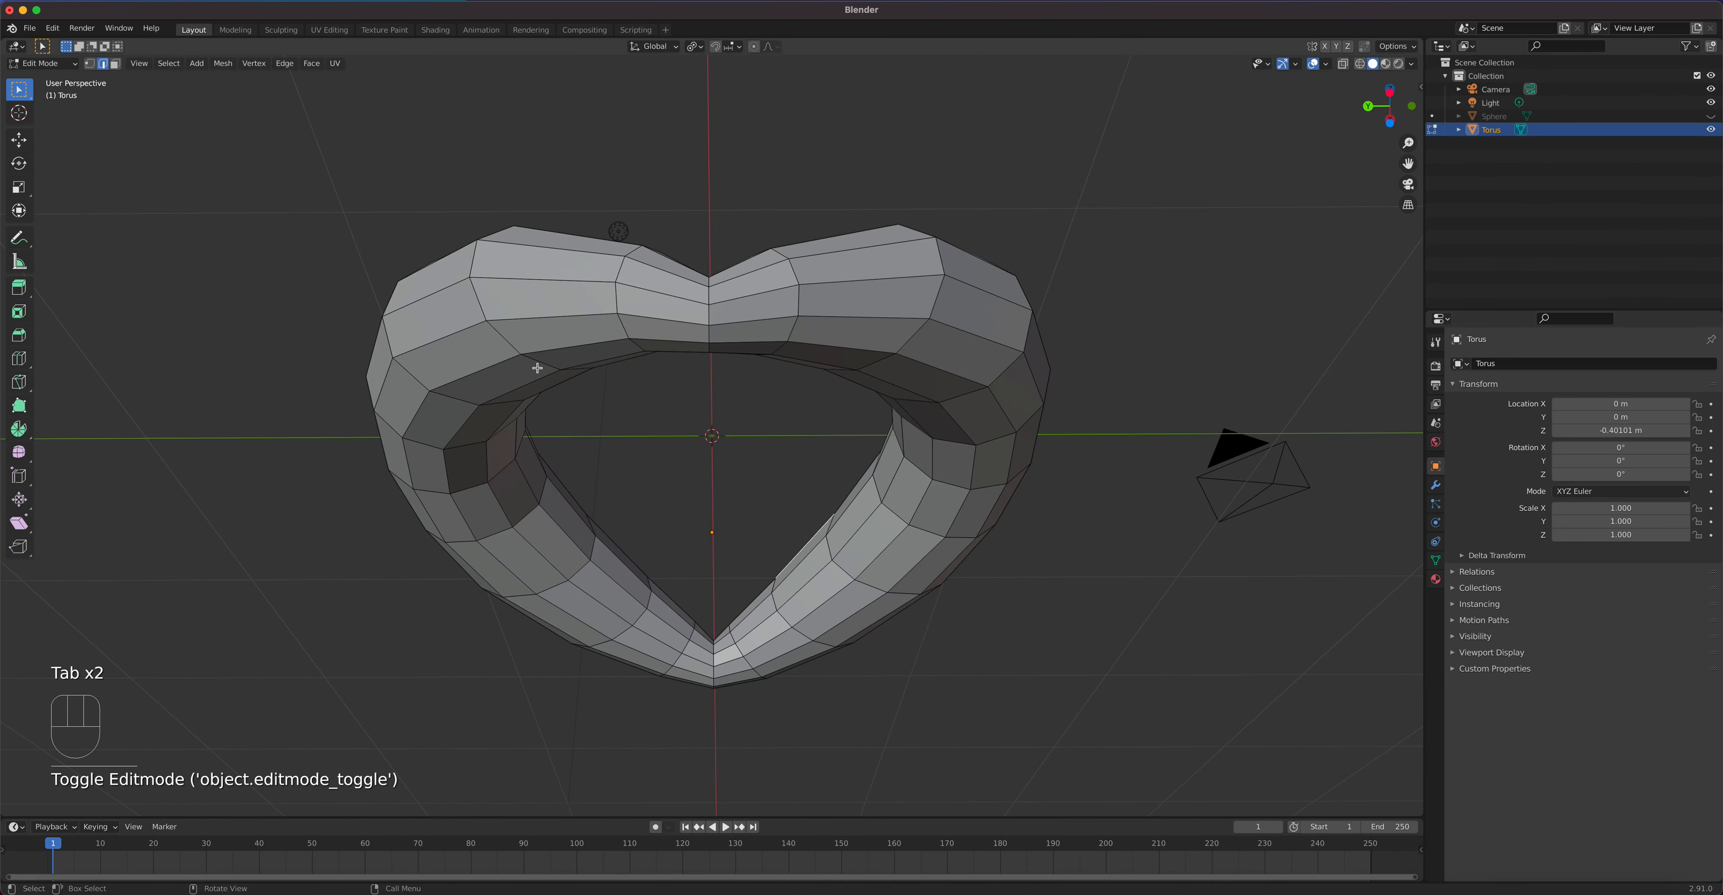
key("3")
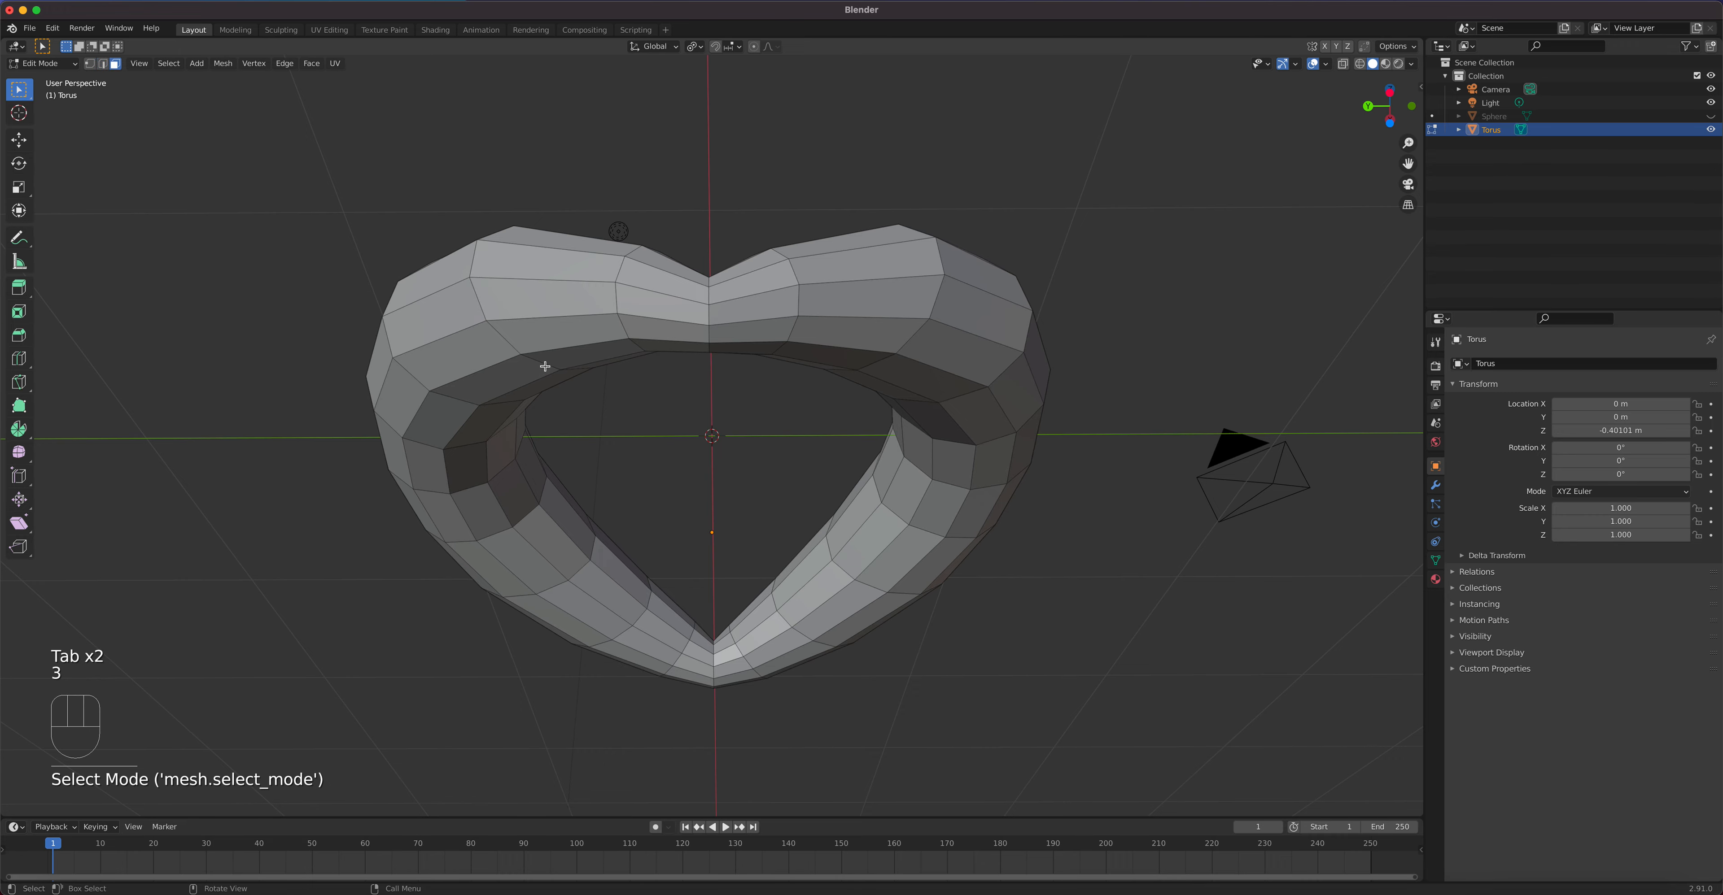
left_click(540, 368)
left_click(545, 367, "alt")
middle_click_drag(545, 367, 512, 472)
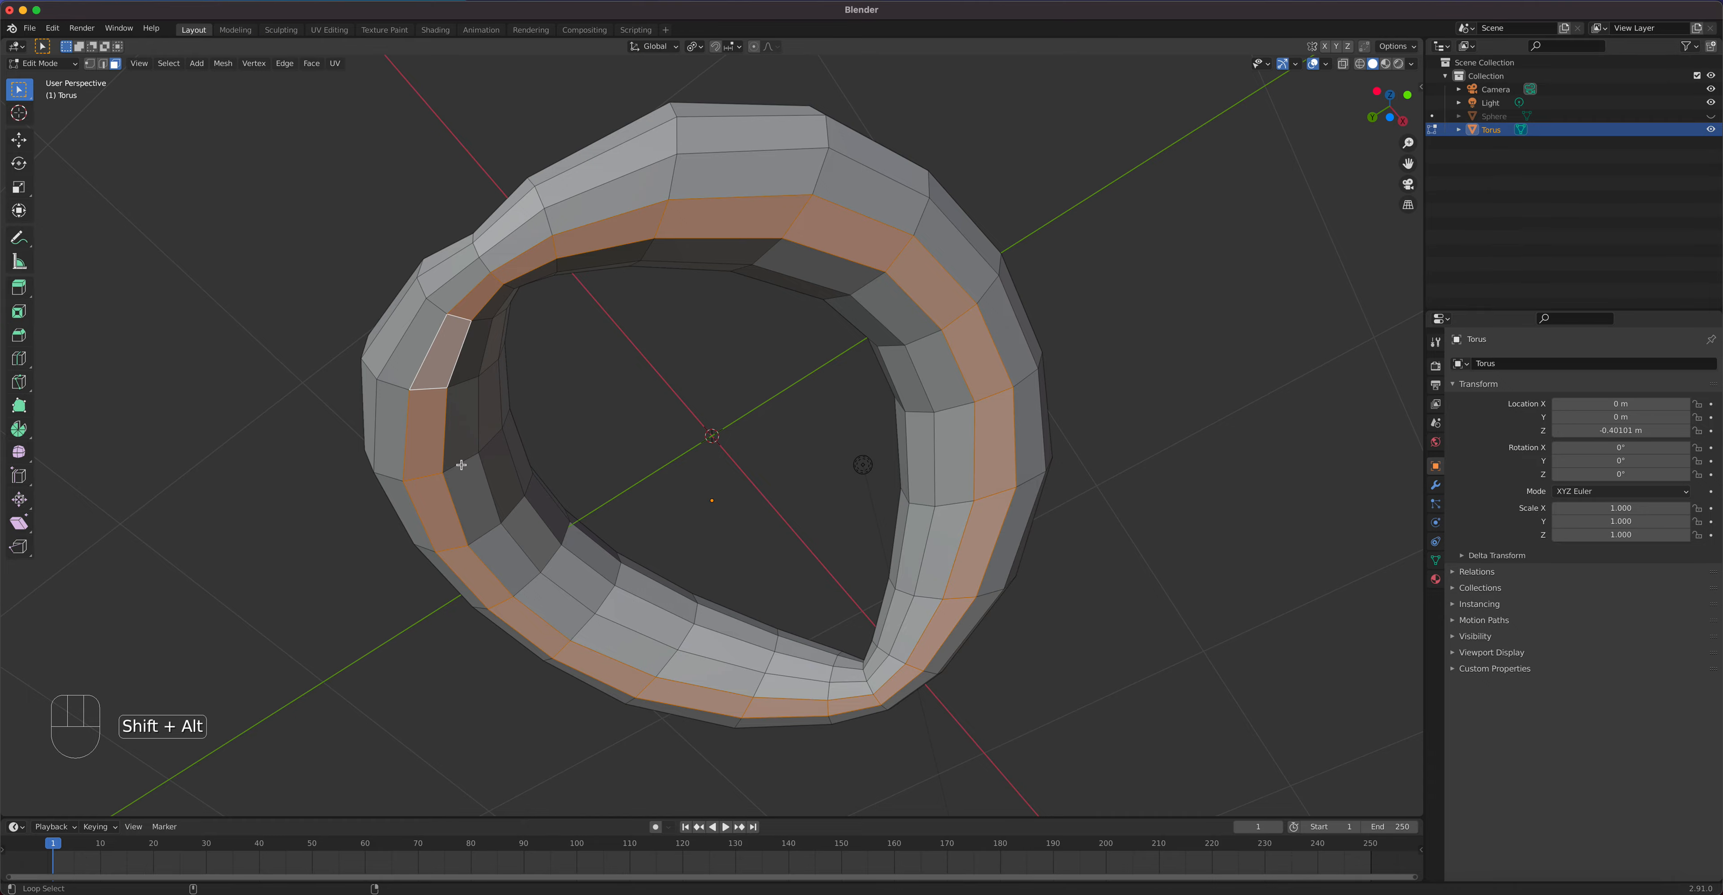
left_click(467, 486, "alt+shift")
middle_click_drag(607, 448, 432, 461)
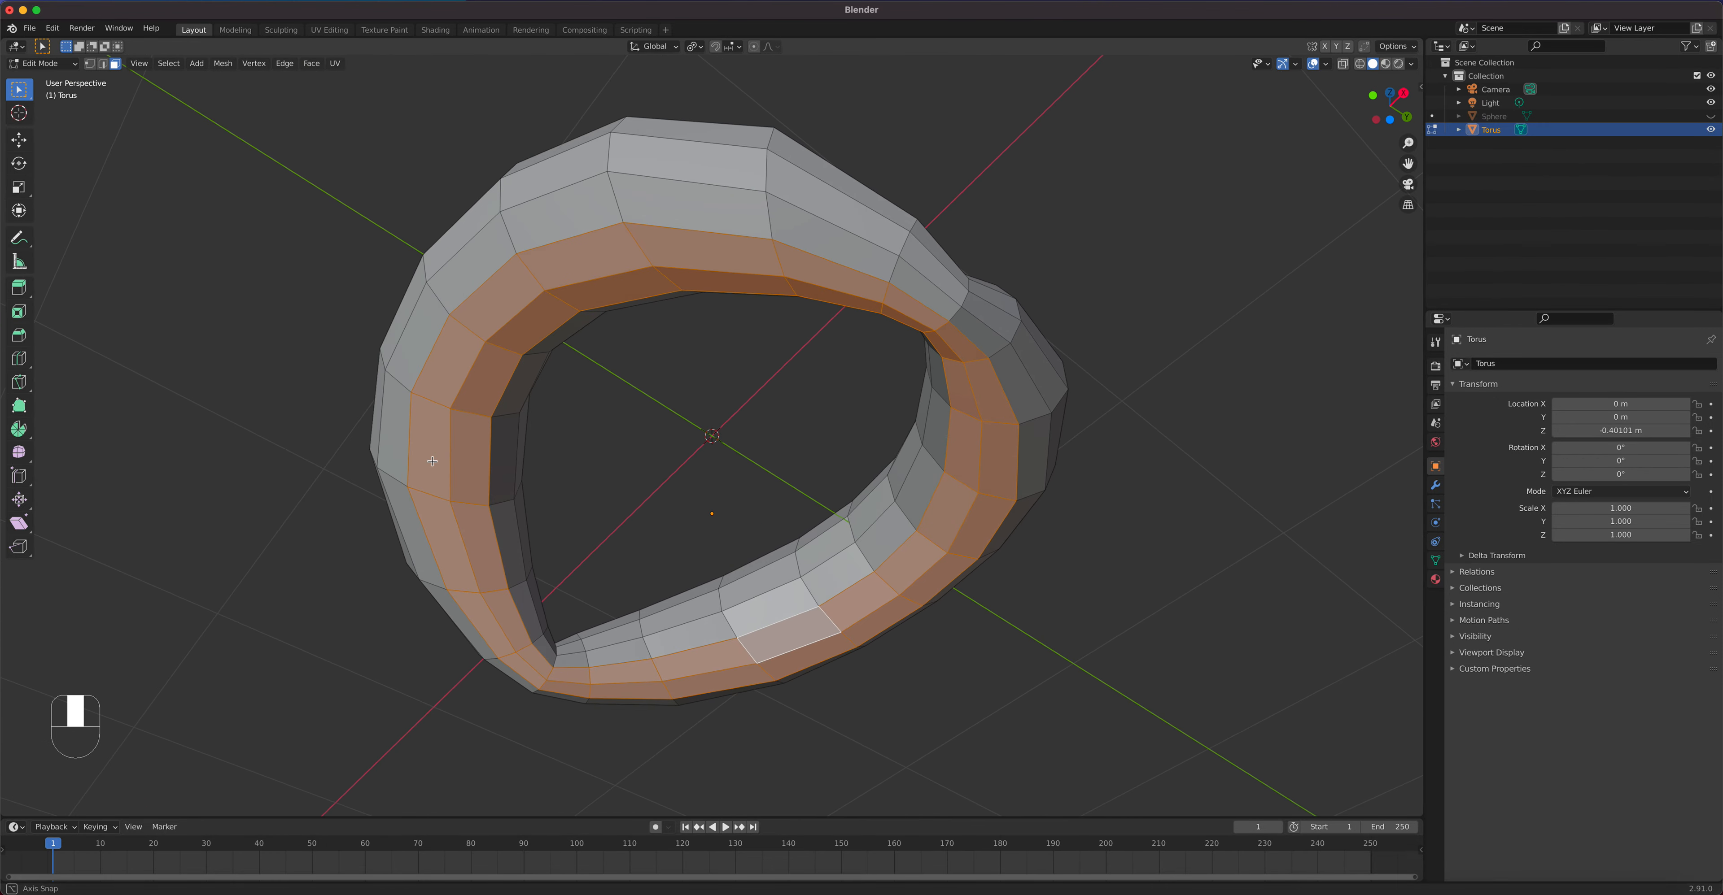
left_click(433, 403, "alt+shift")
middle_click_drag(433, 403, 466, 468)
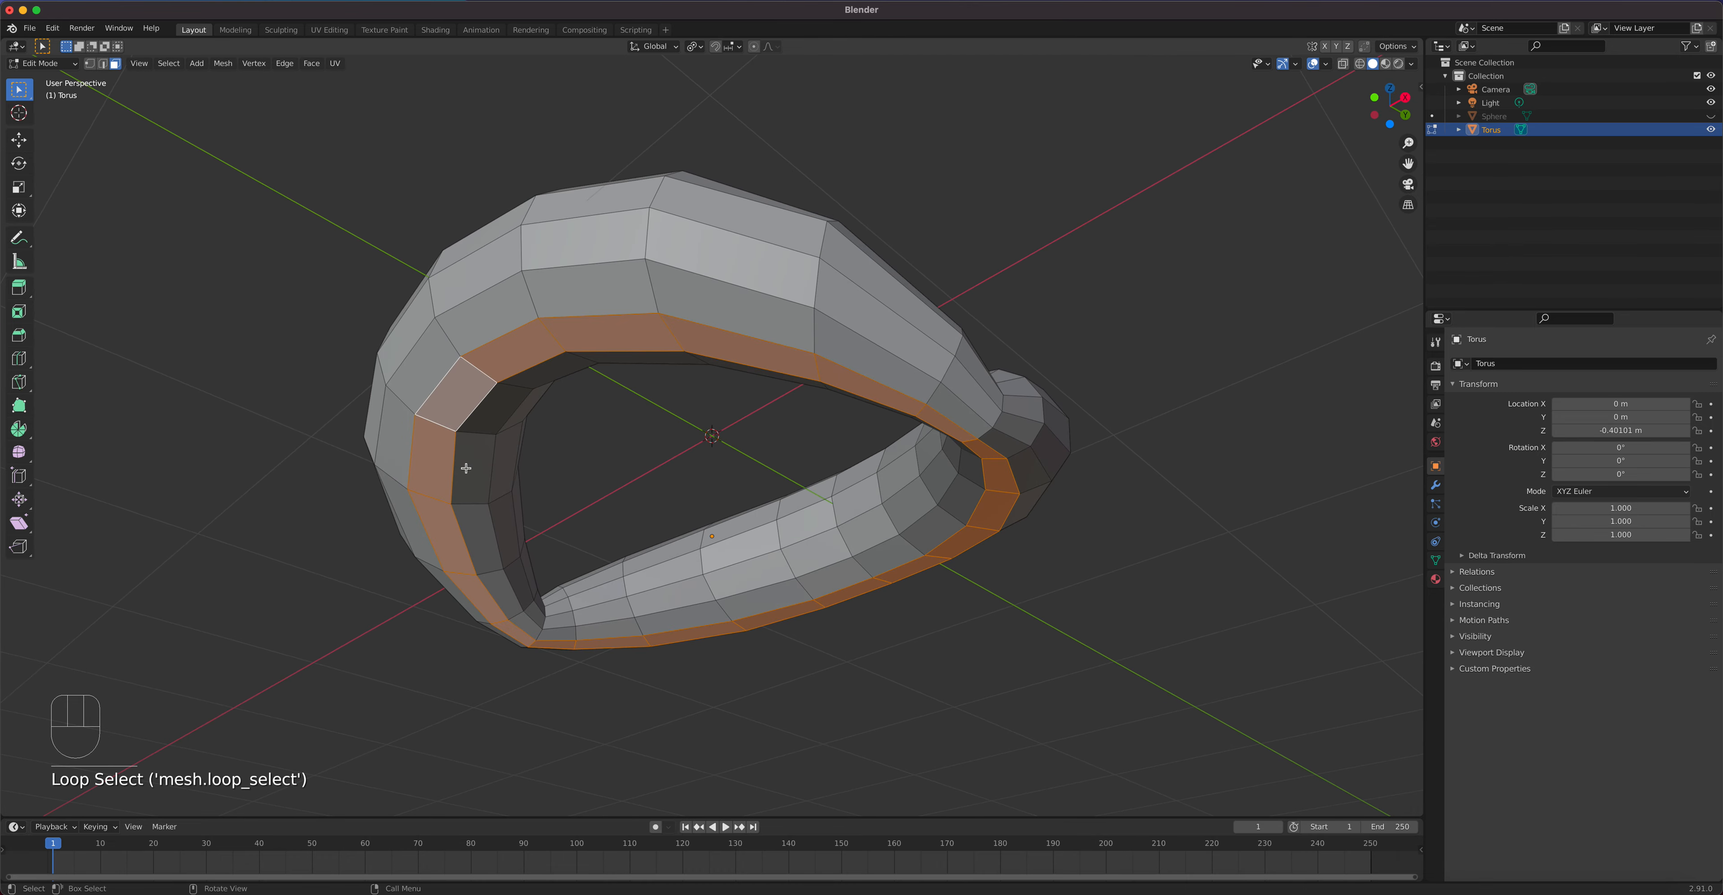
key("x")
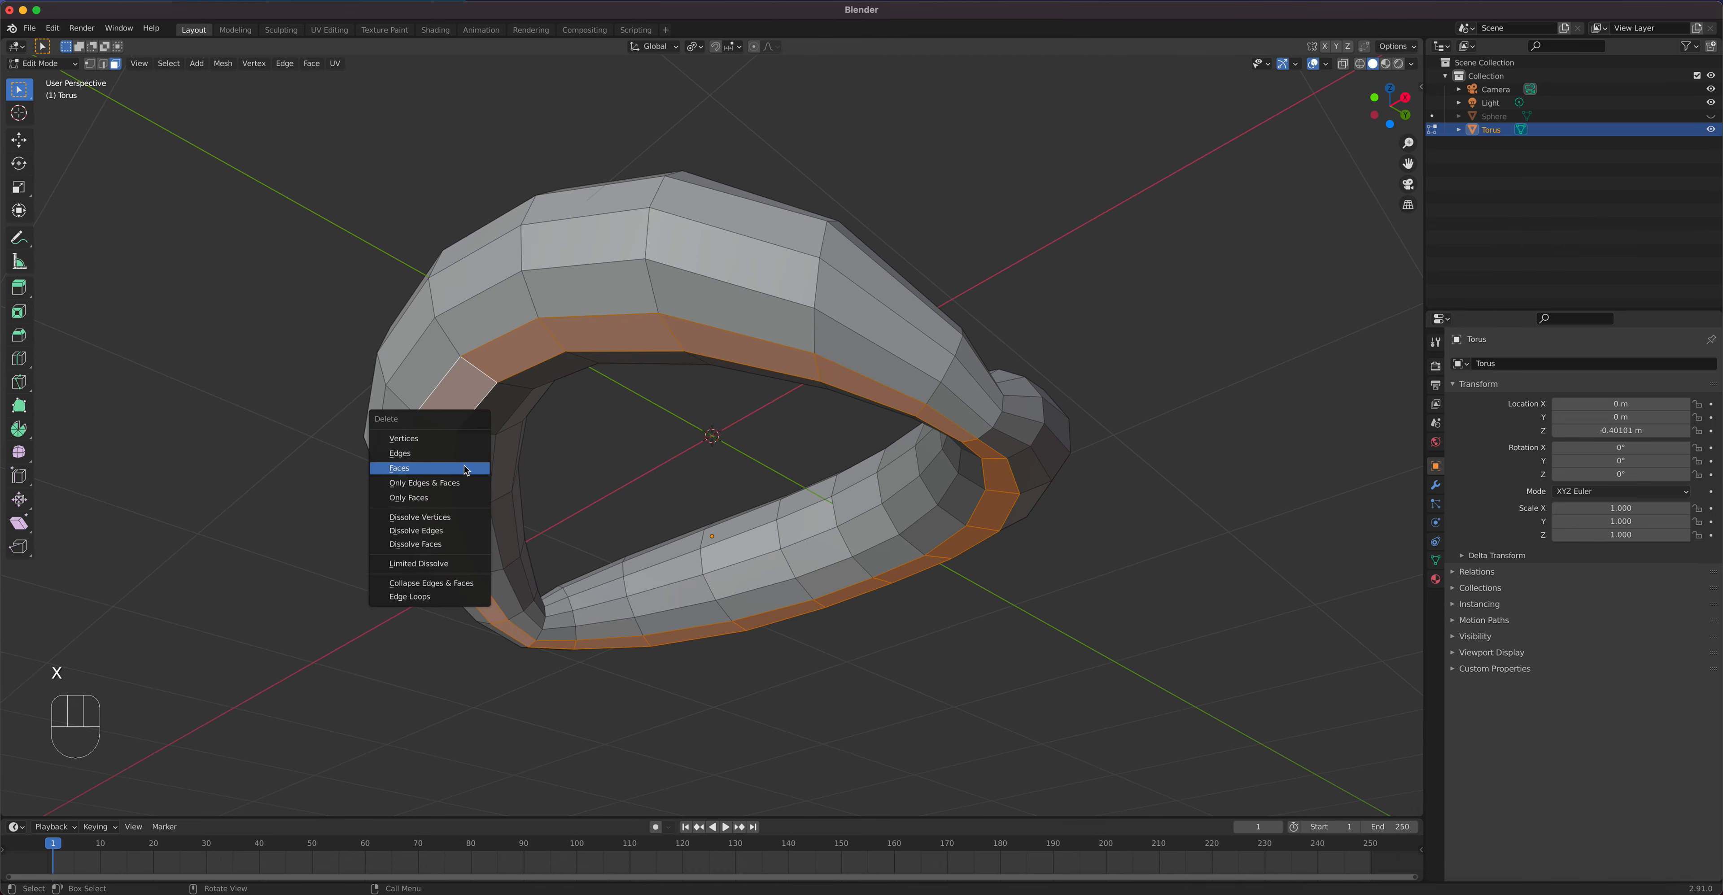
left_click(466, 469)
middle_click_drag(576, 500, 515, 494)
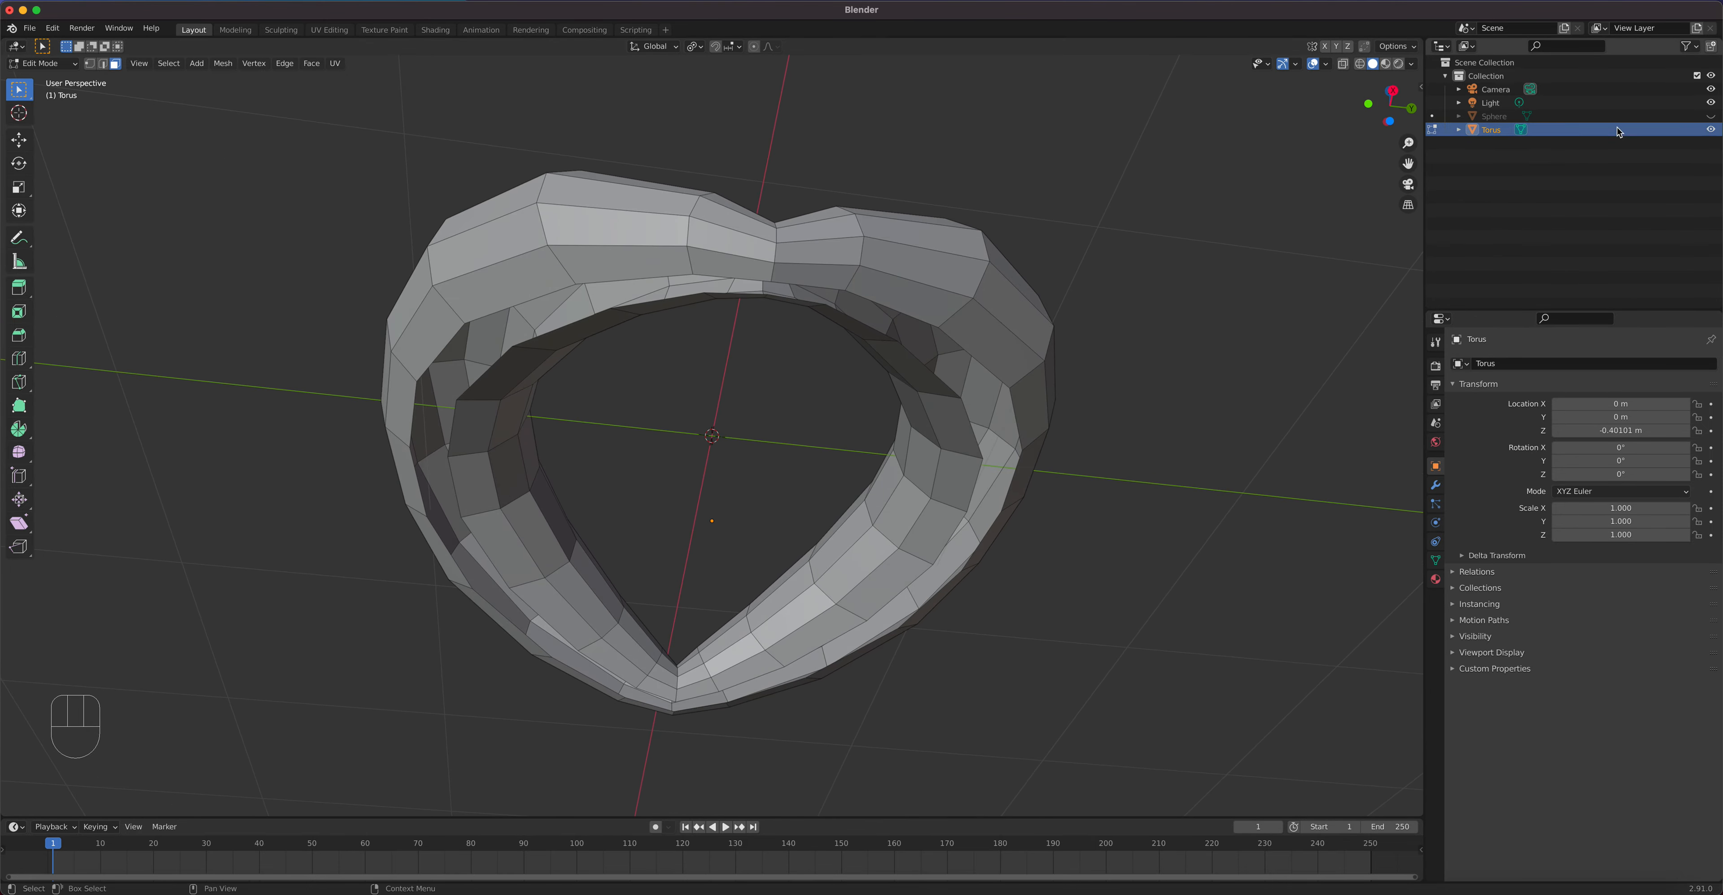
Step: Unhide the sphere and delete the uppermost face loop around its open rim
left_click(1710, 116)
middle_click_drag(930, 321, 1004, 382)
key("Tab")
left_click(786, 563)
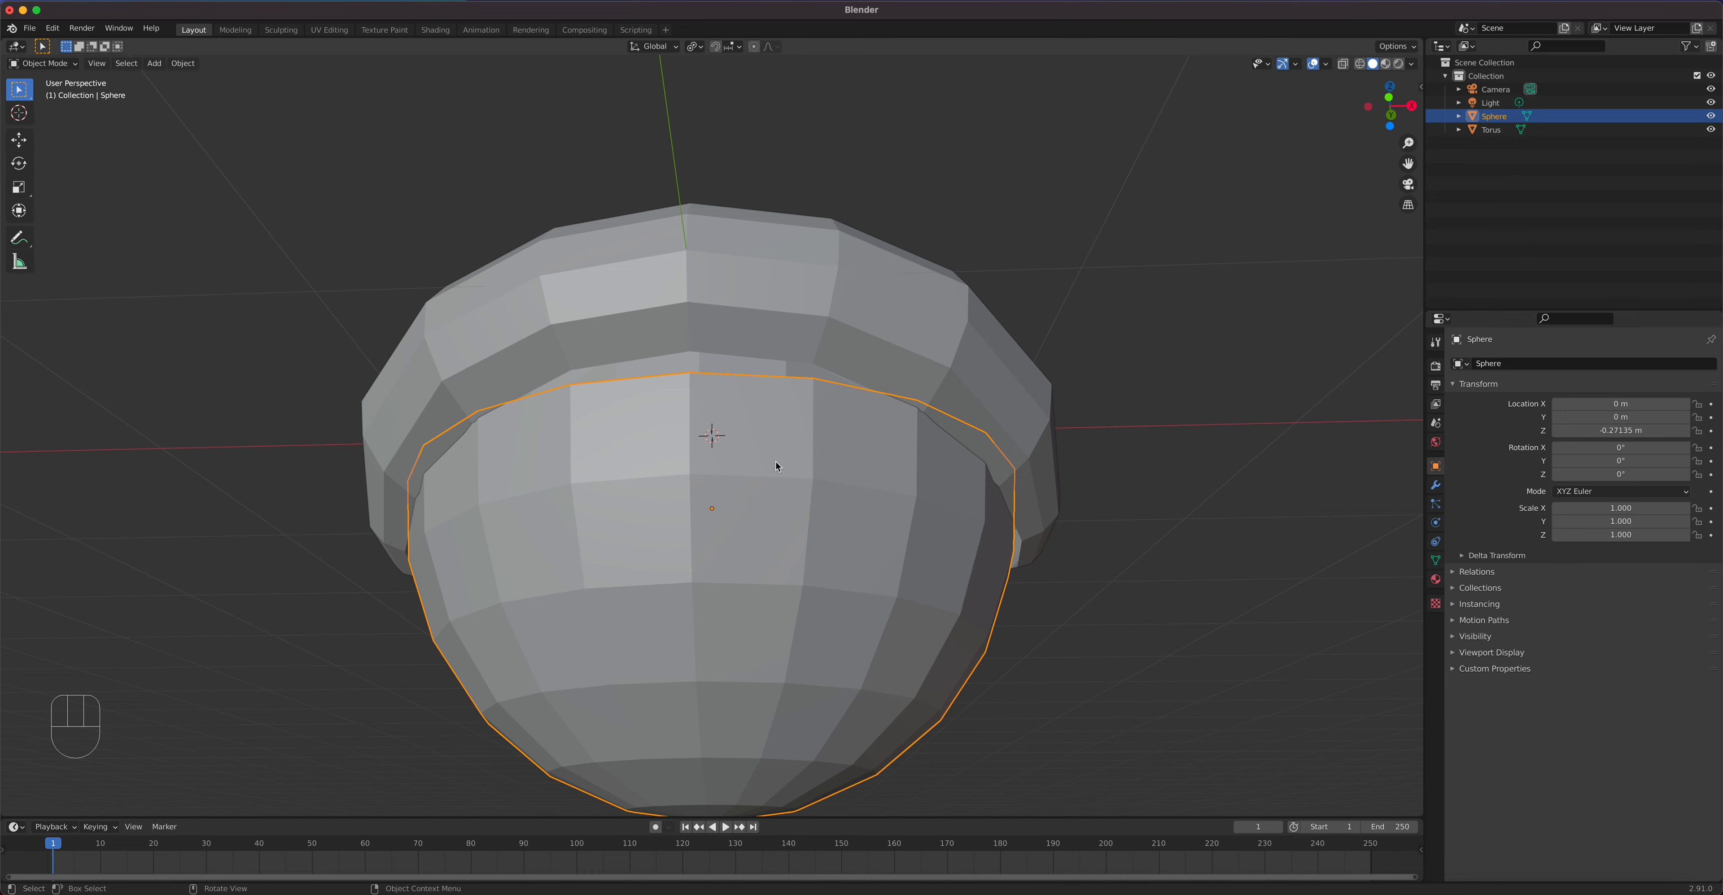
key("Tab")
key("3")
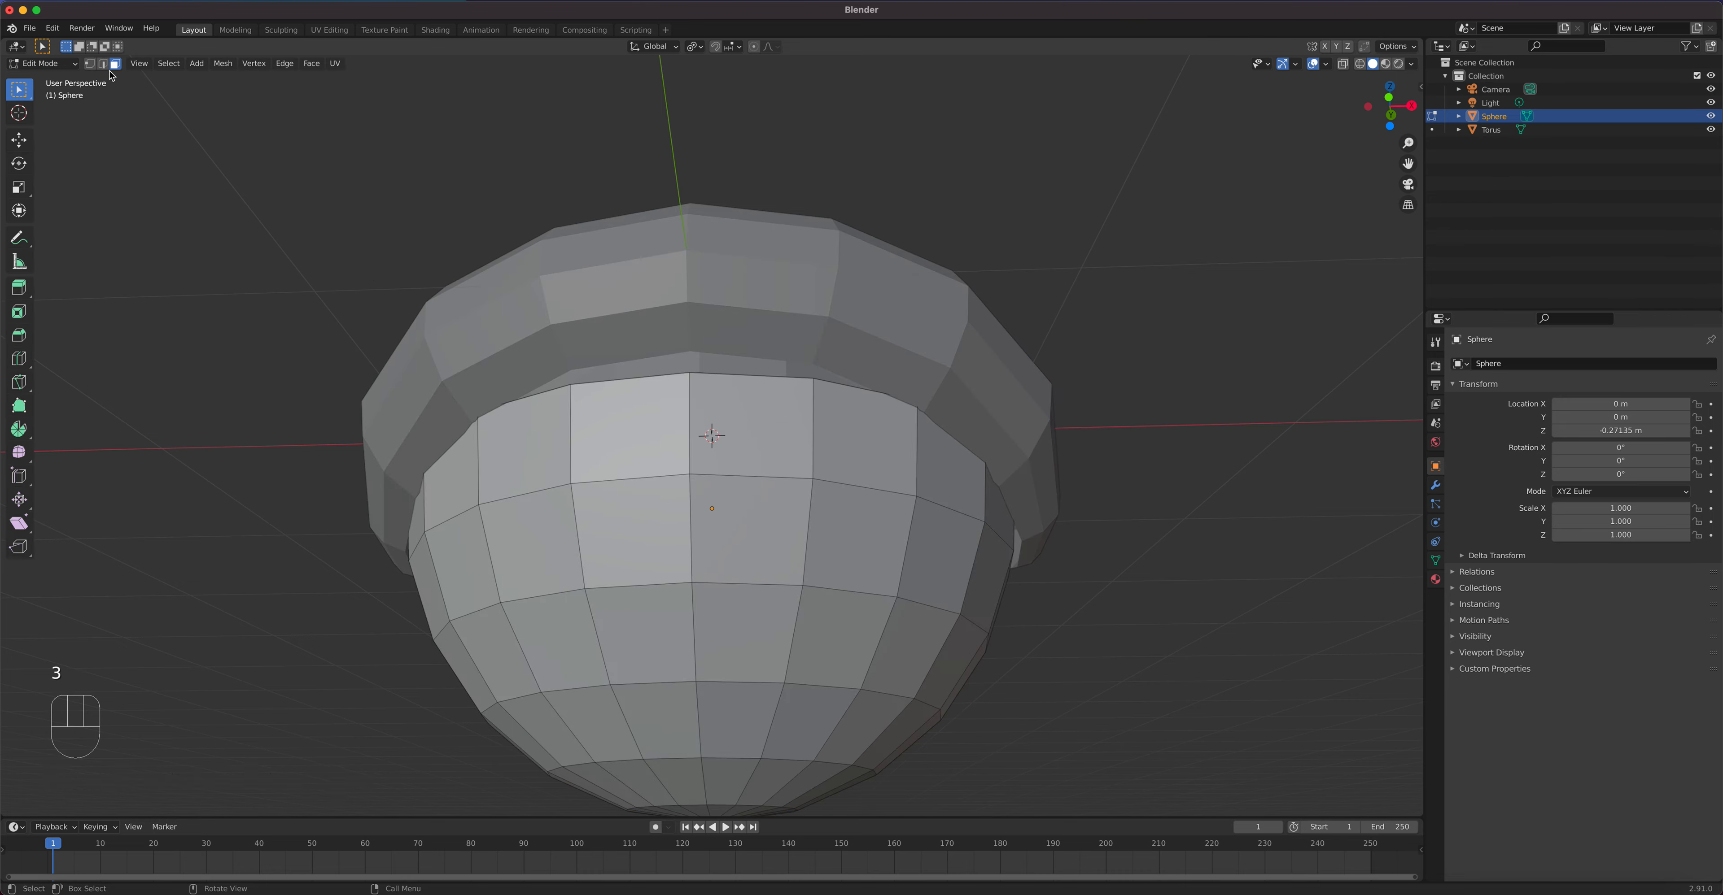
left_click(668, 428, "alt")
middle_click_drag(668, 429, 754, 449)
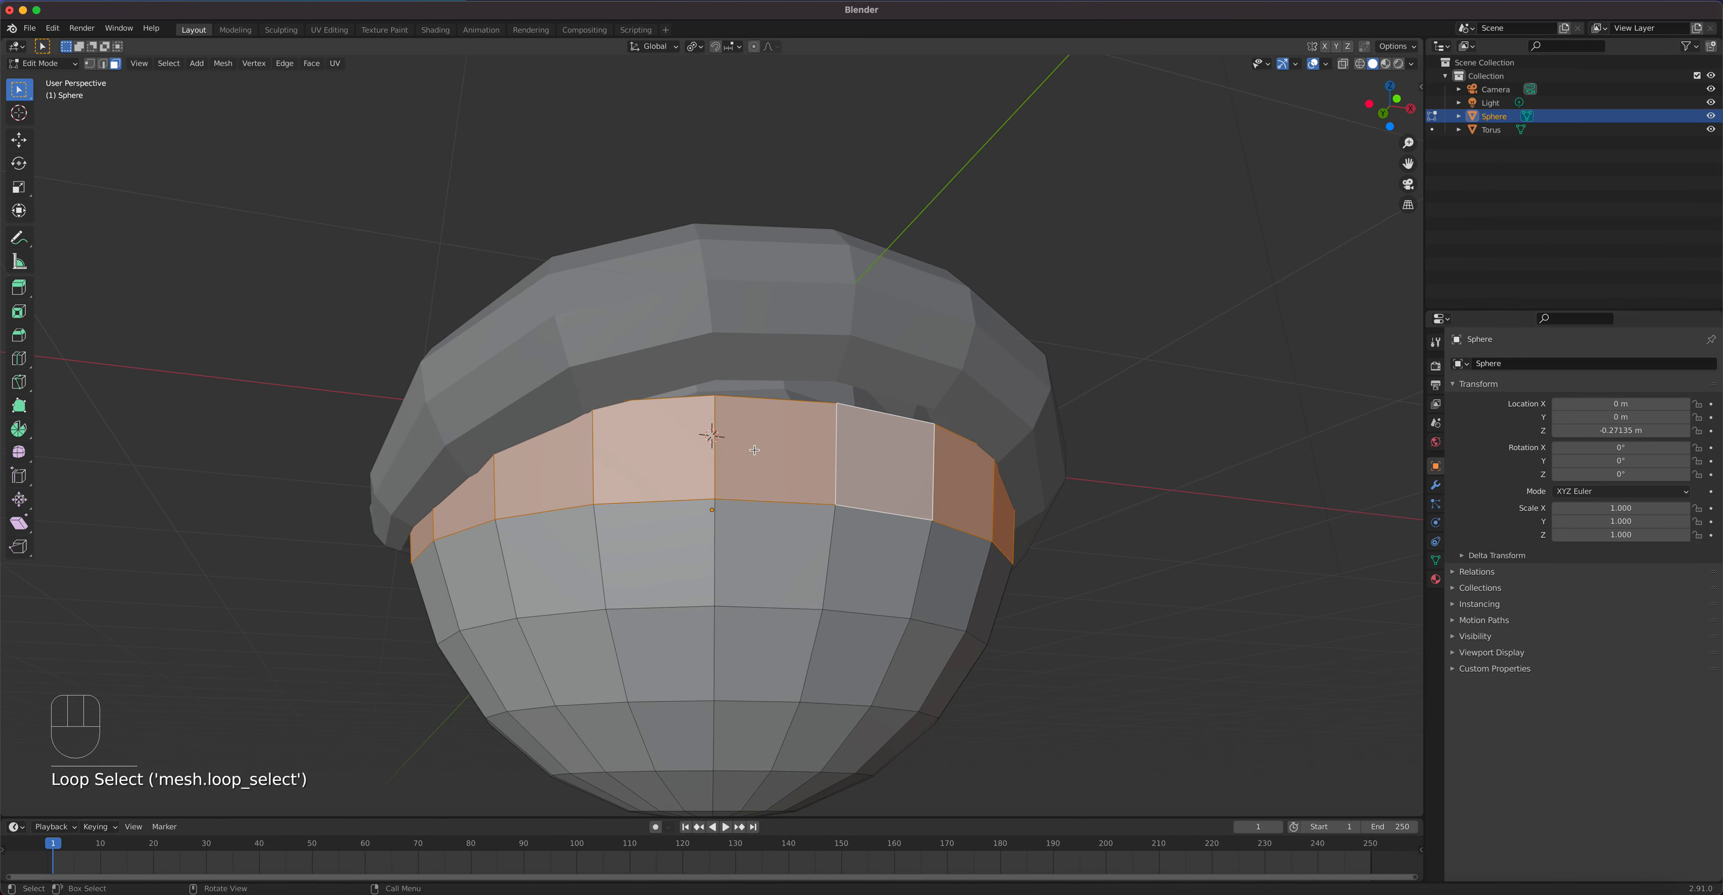
key("x")
left_click(756, 455)
middle_click_drag(757, 454, 750, 461)
key("Tab")
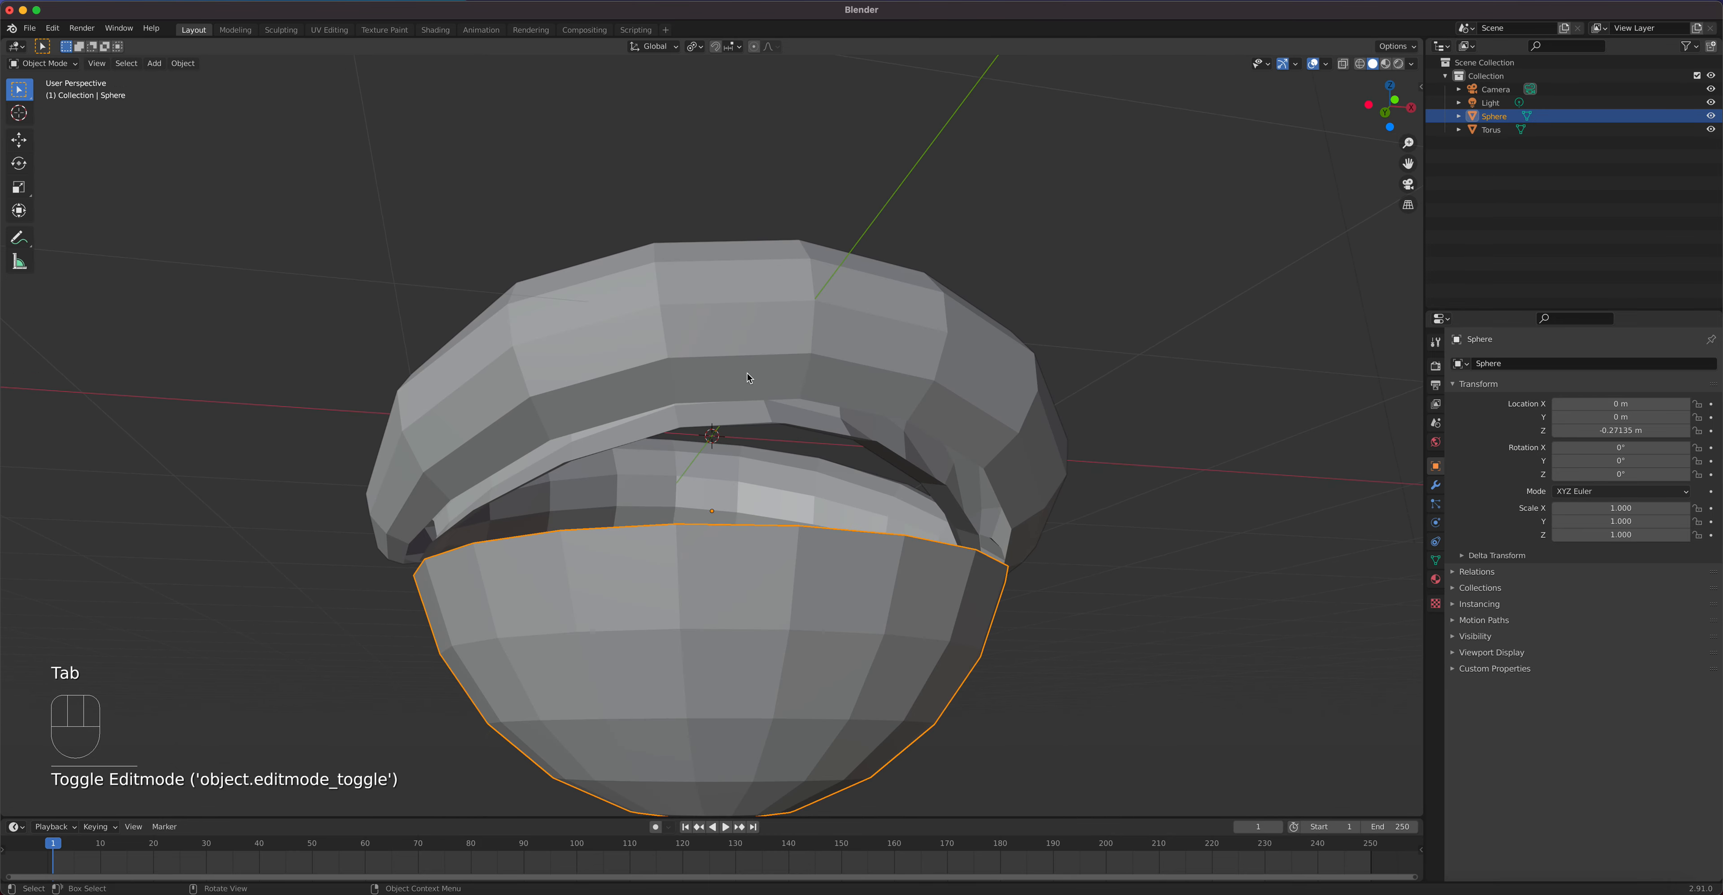
Step: Join the torus into the sphere as one object, with the sphere as the active object
left_click(738, 366)
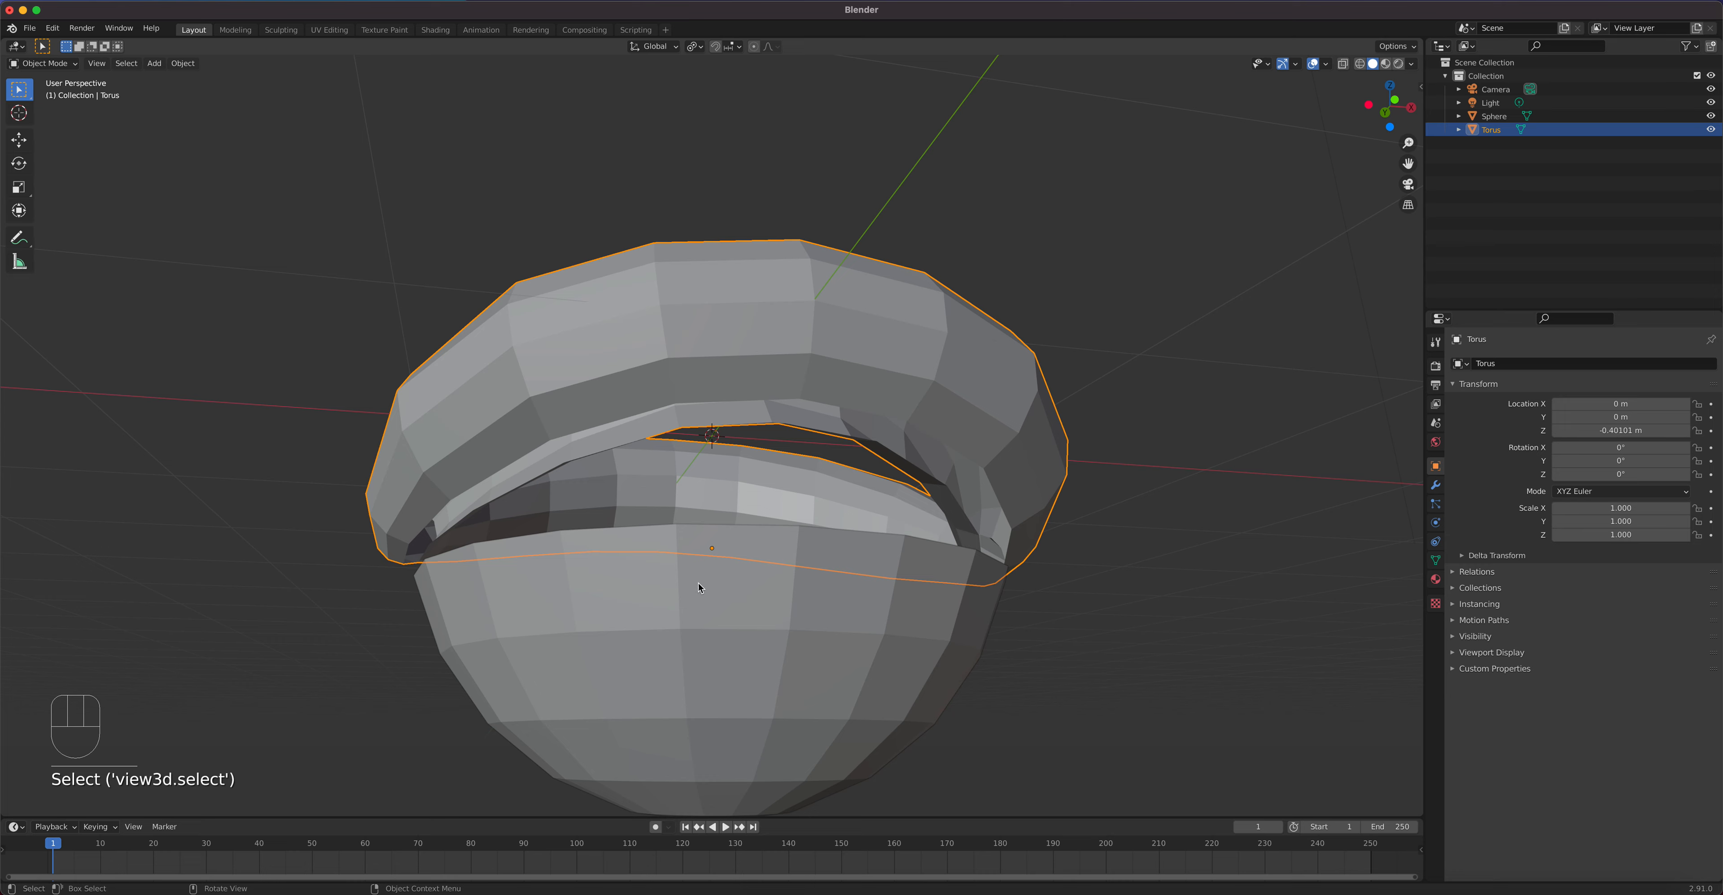
left_click(695, 601, "shift")
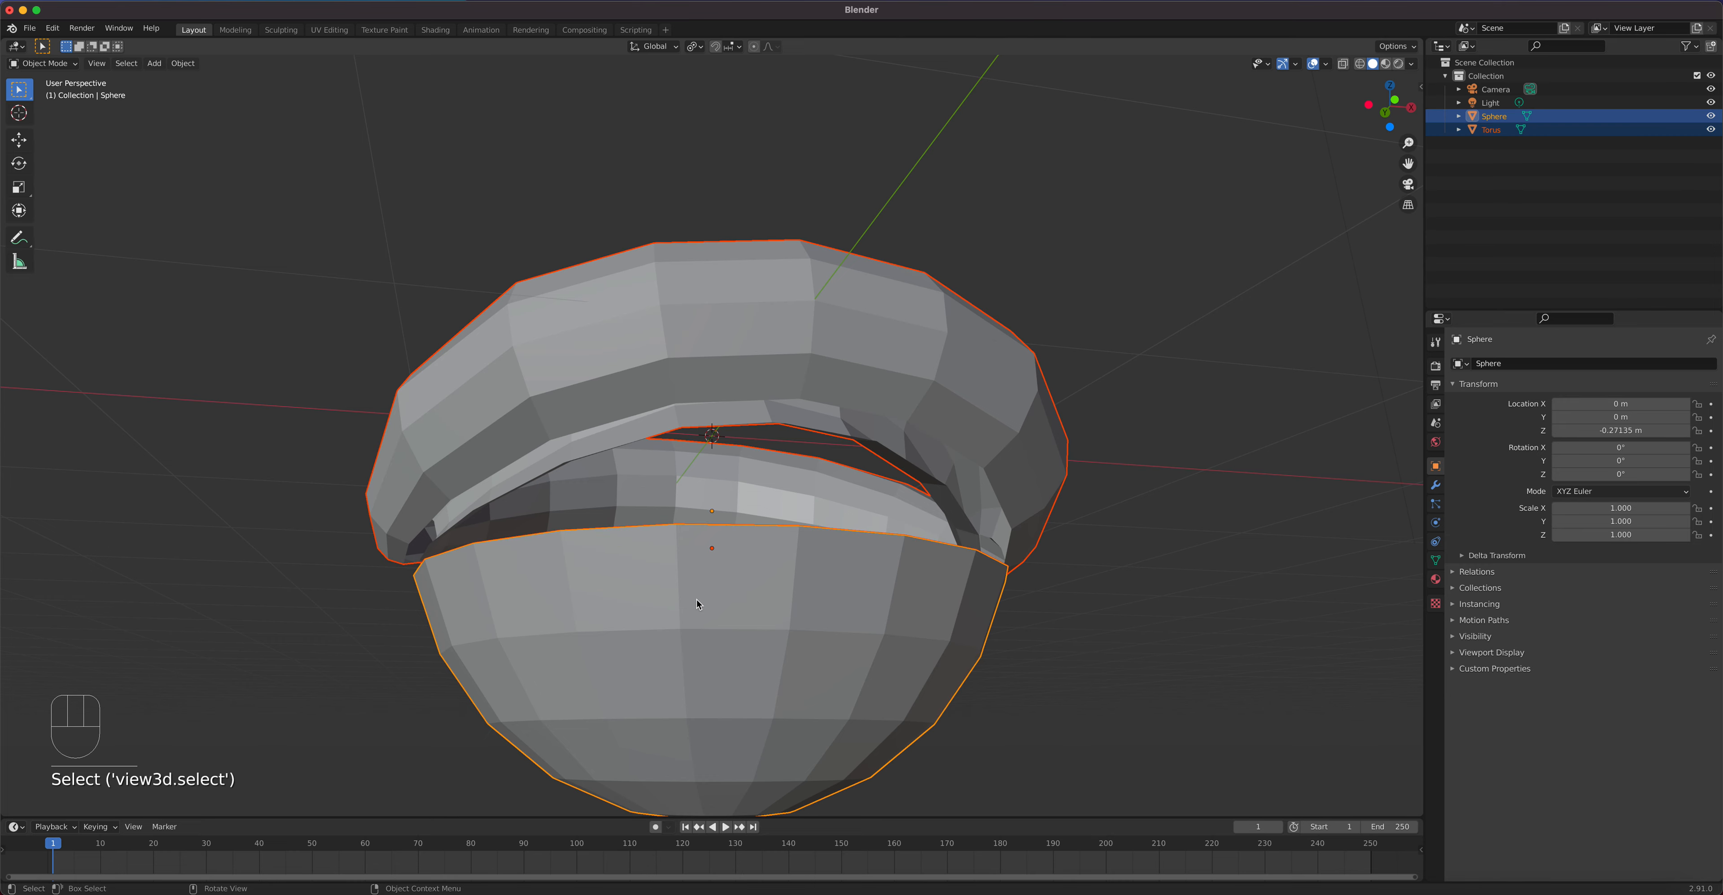
key("ctrl+j")
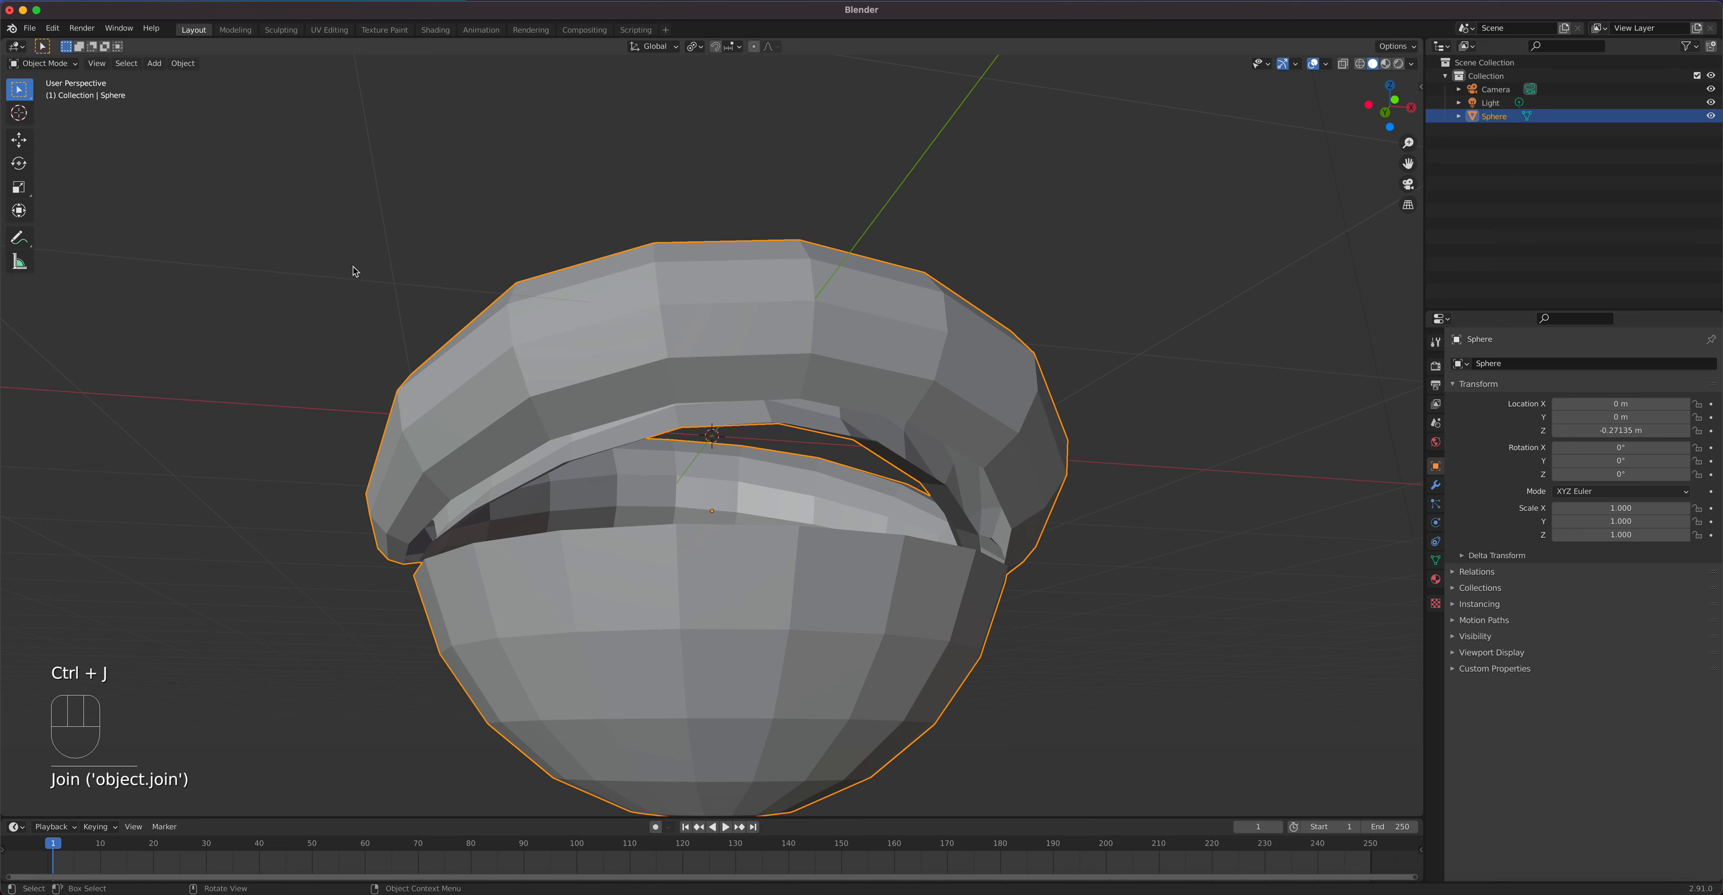
left_click(183, 64)
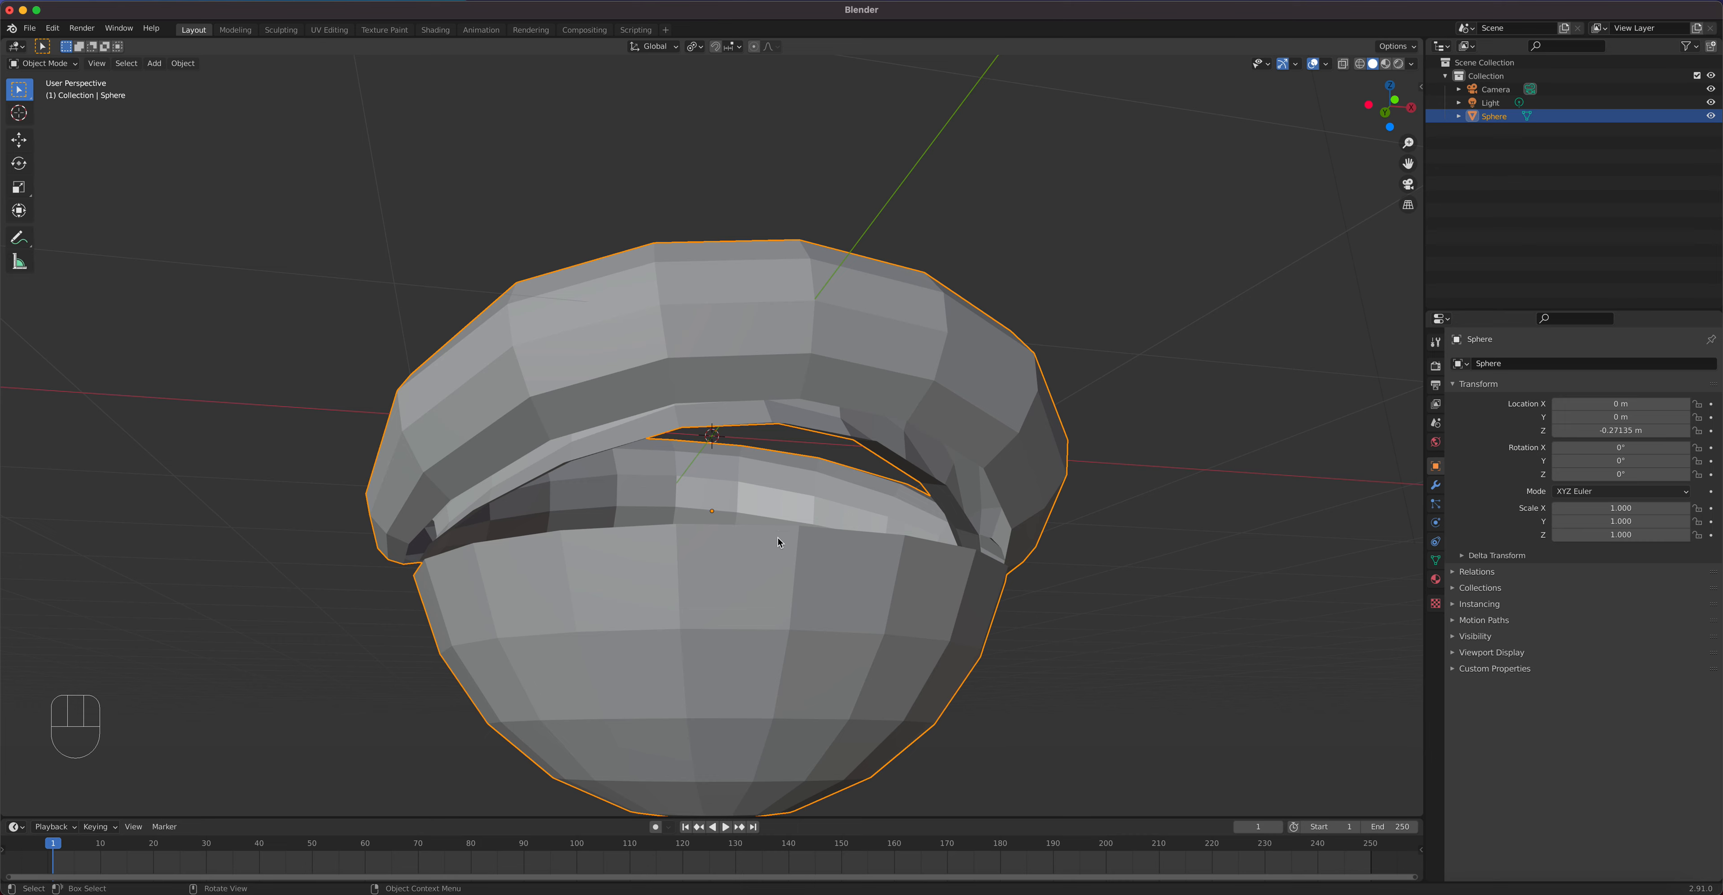
Step: In edge selection mode, fill the first two adjacent faces between the torus's open lower edge and the sphere's rim
key("Tab")
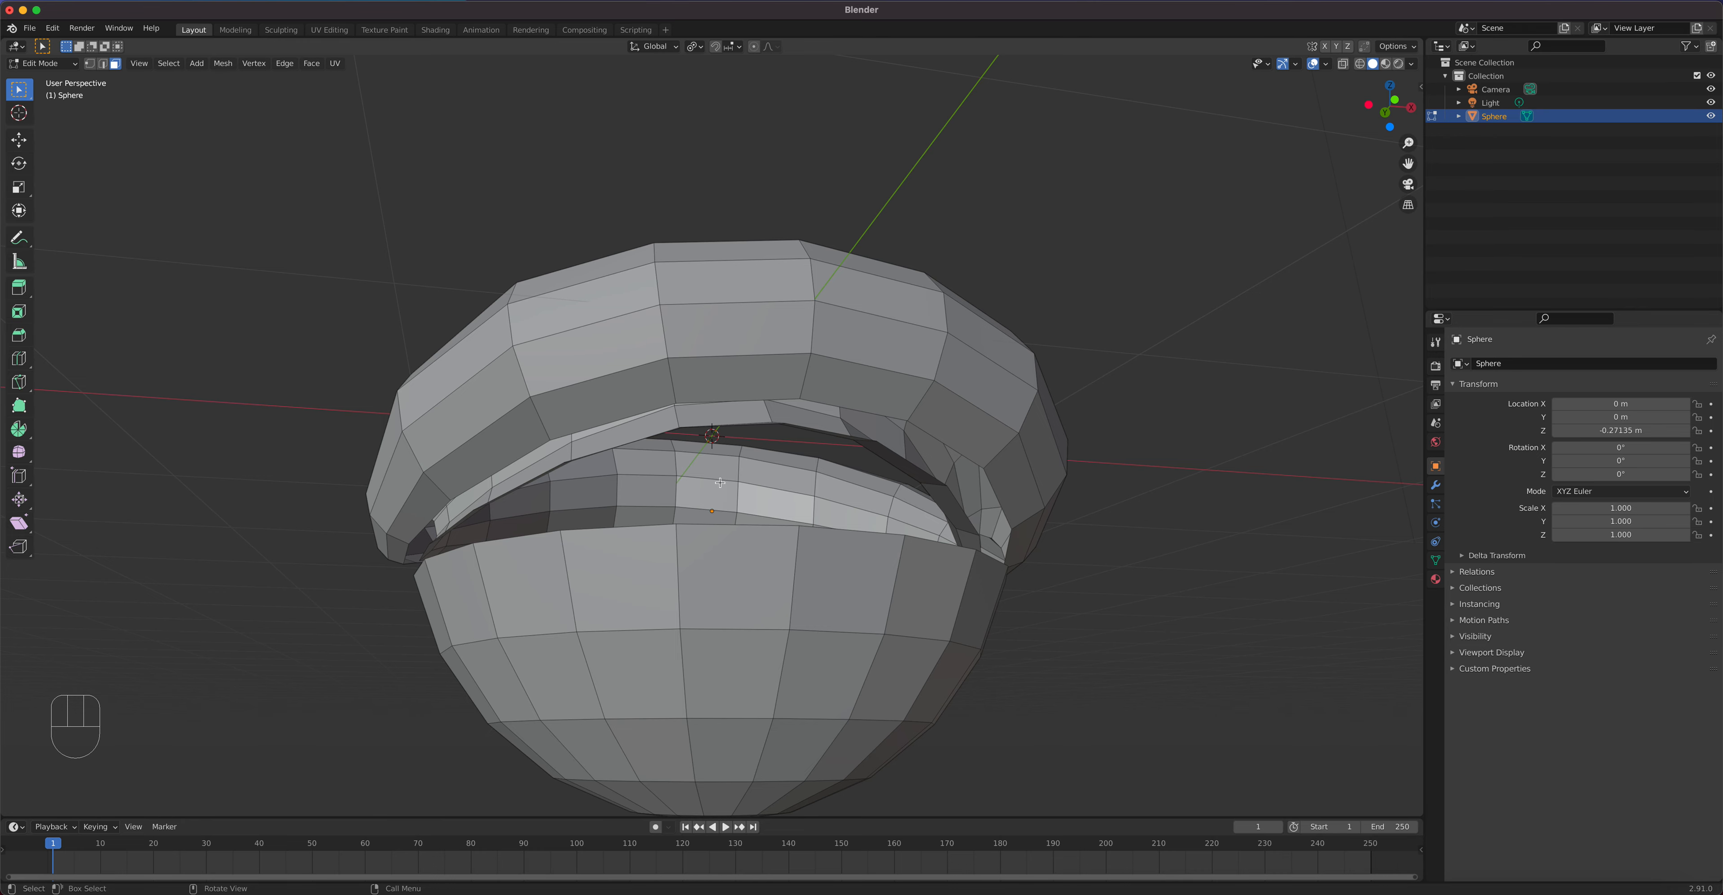
scroll(653, 490, "up", 2)
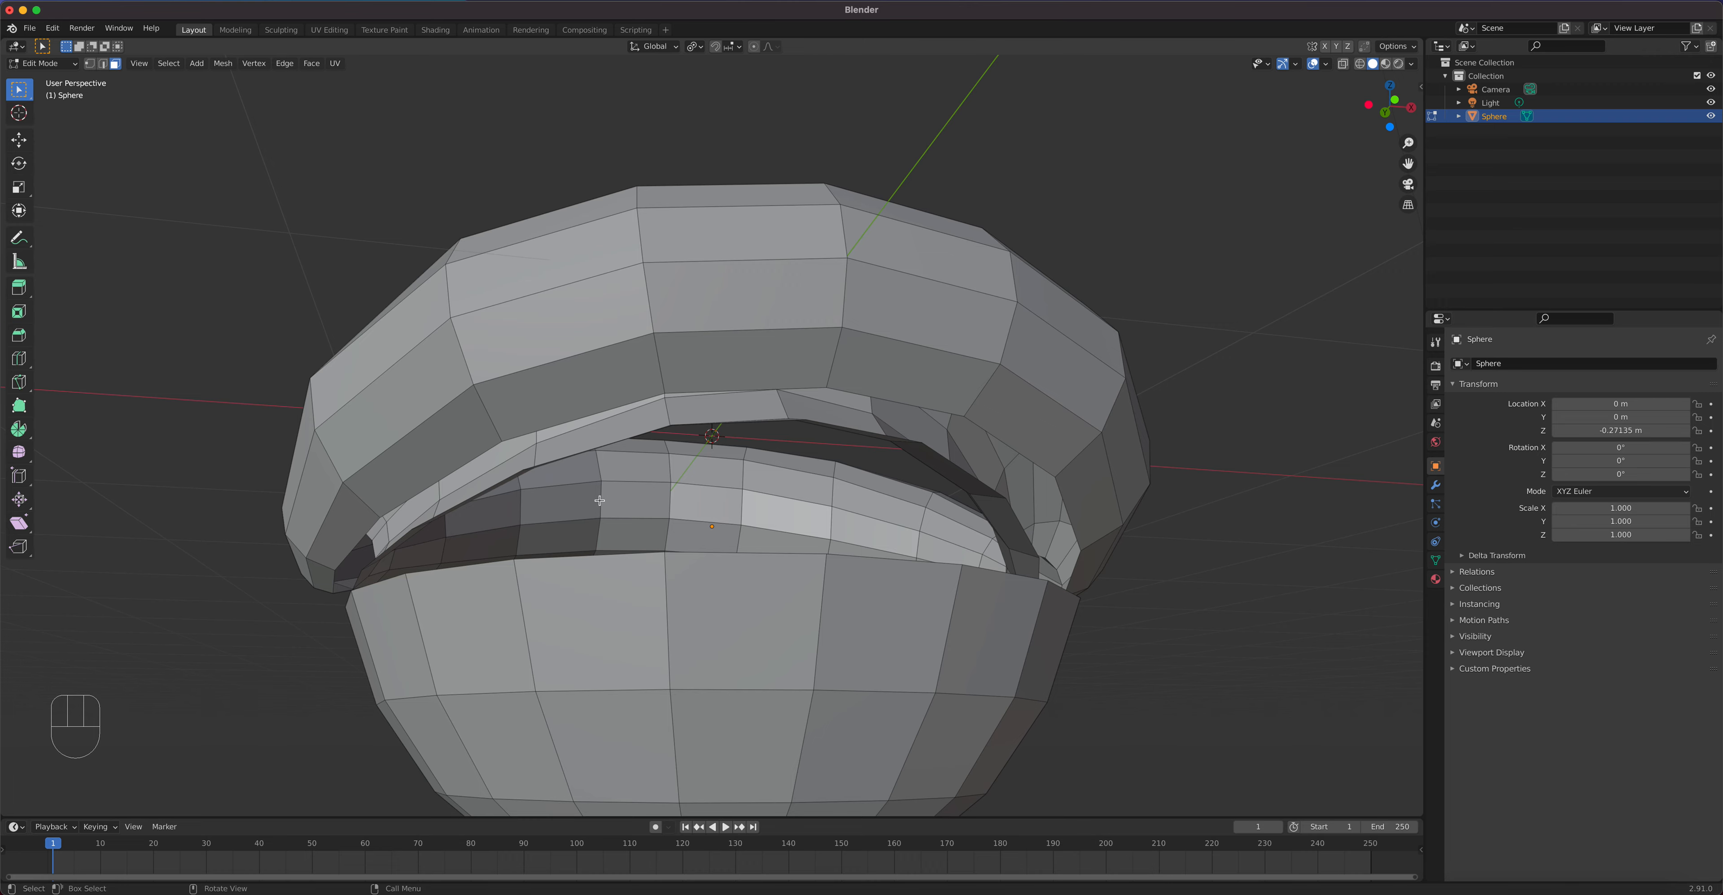
key("2")
left_click(564, 425)
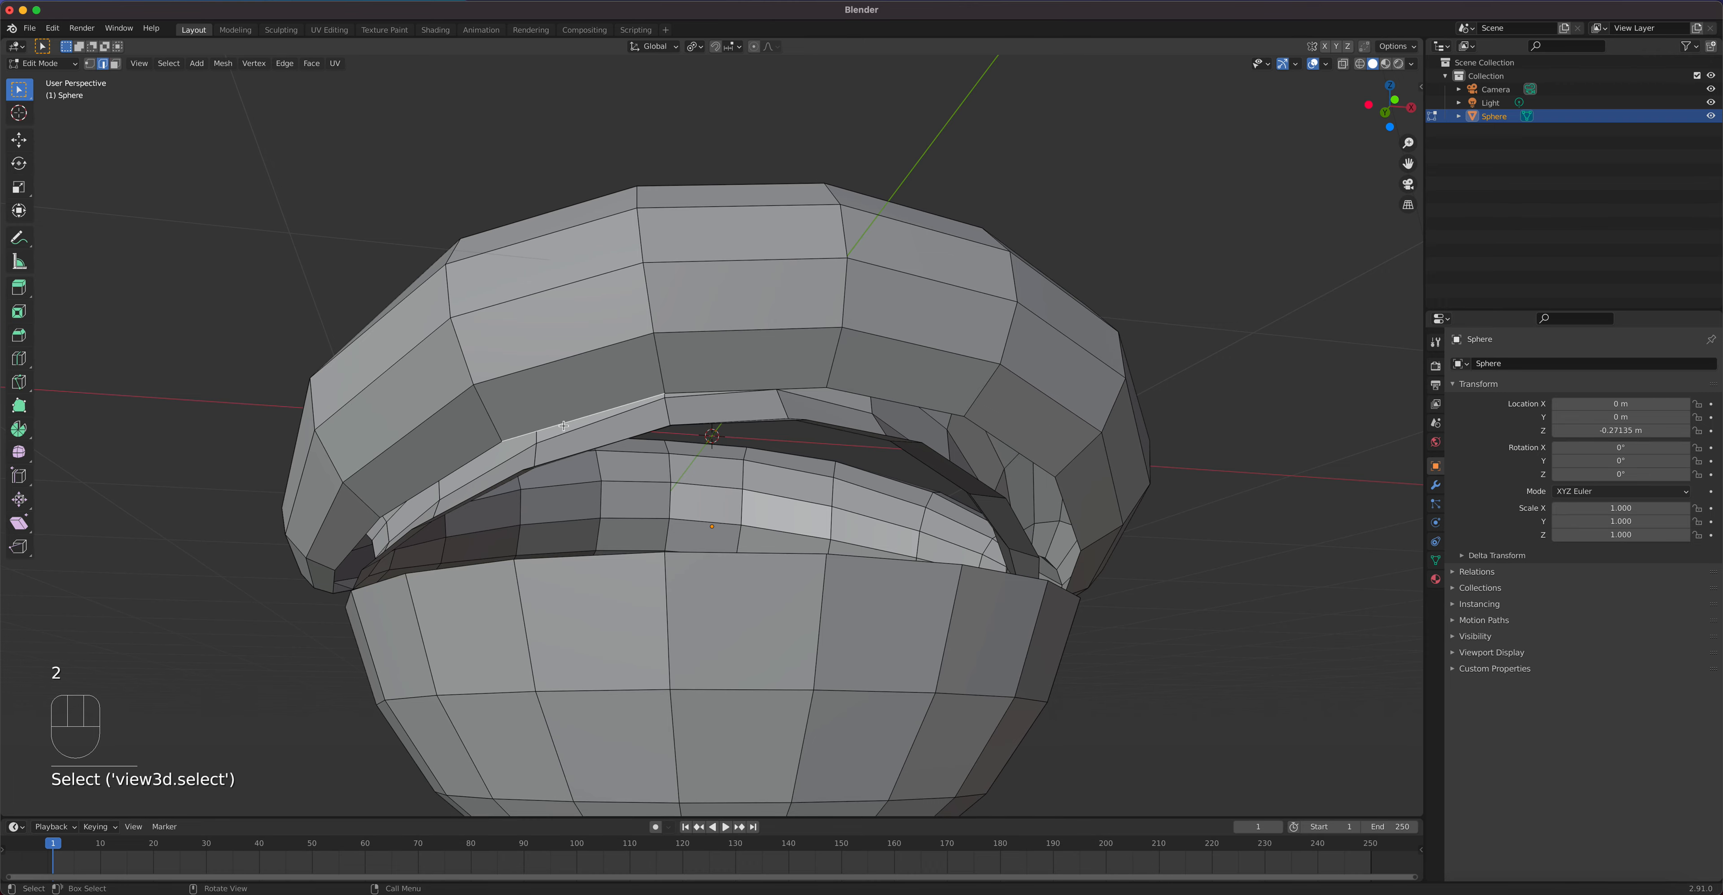
middle_click_drag(554, 529, 670, 589)
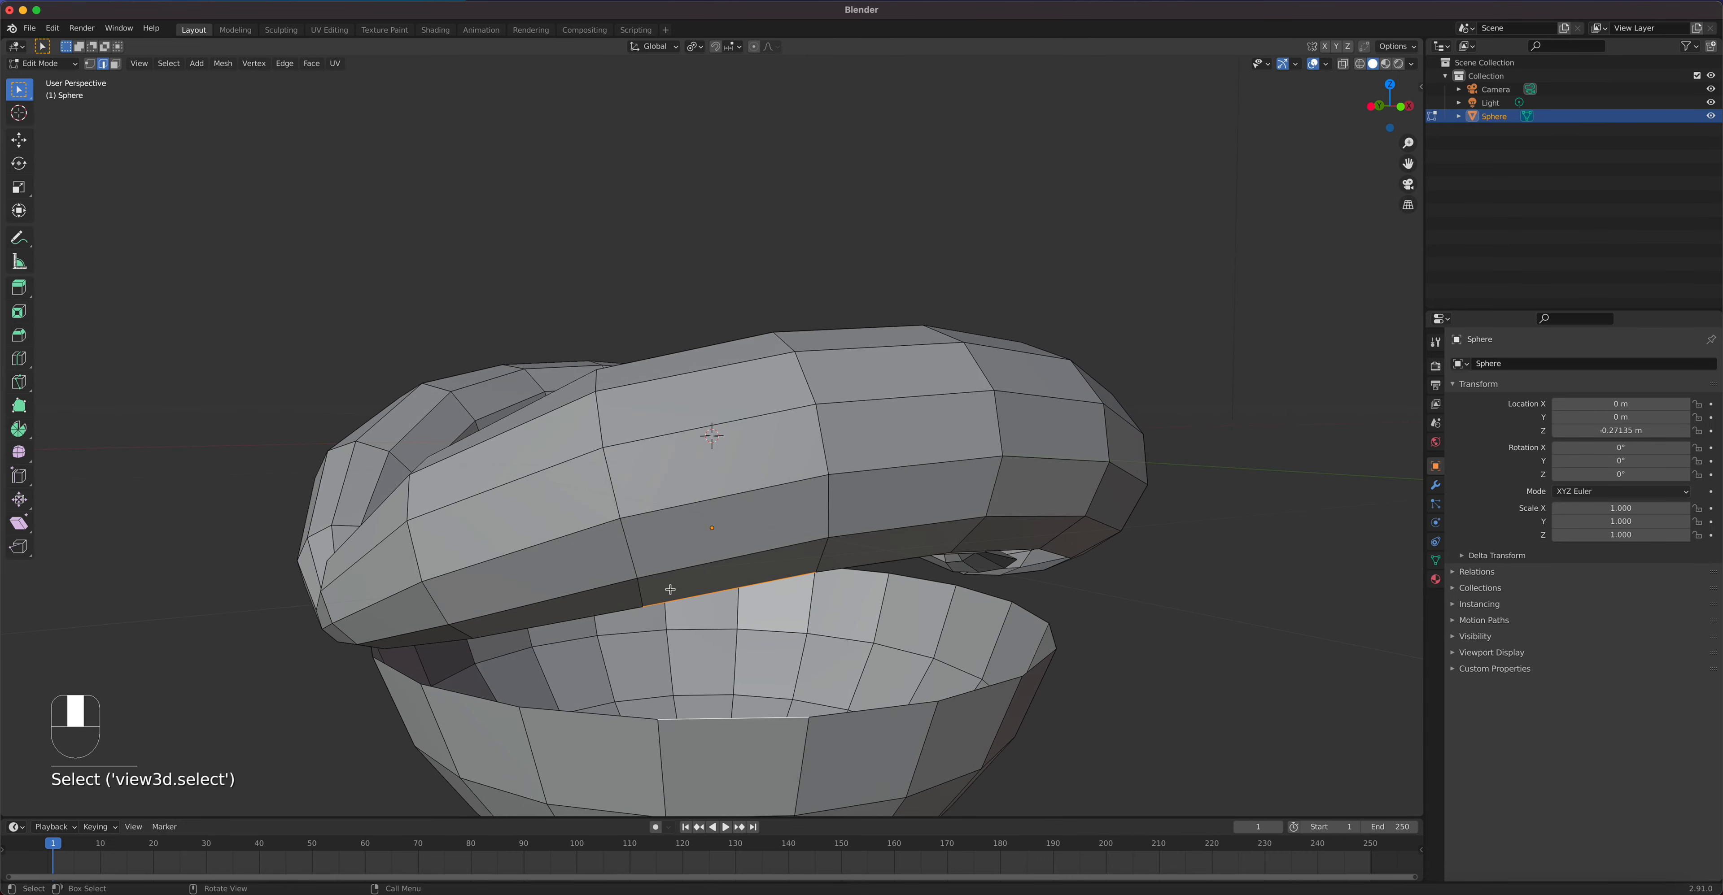
key("f")
middle_click_drag(716, 652, 700, 617)
left_click(561, 548)
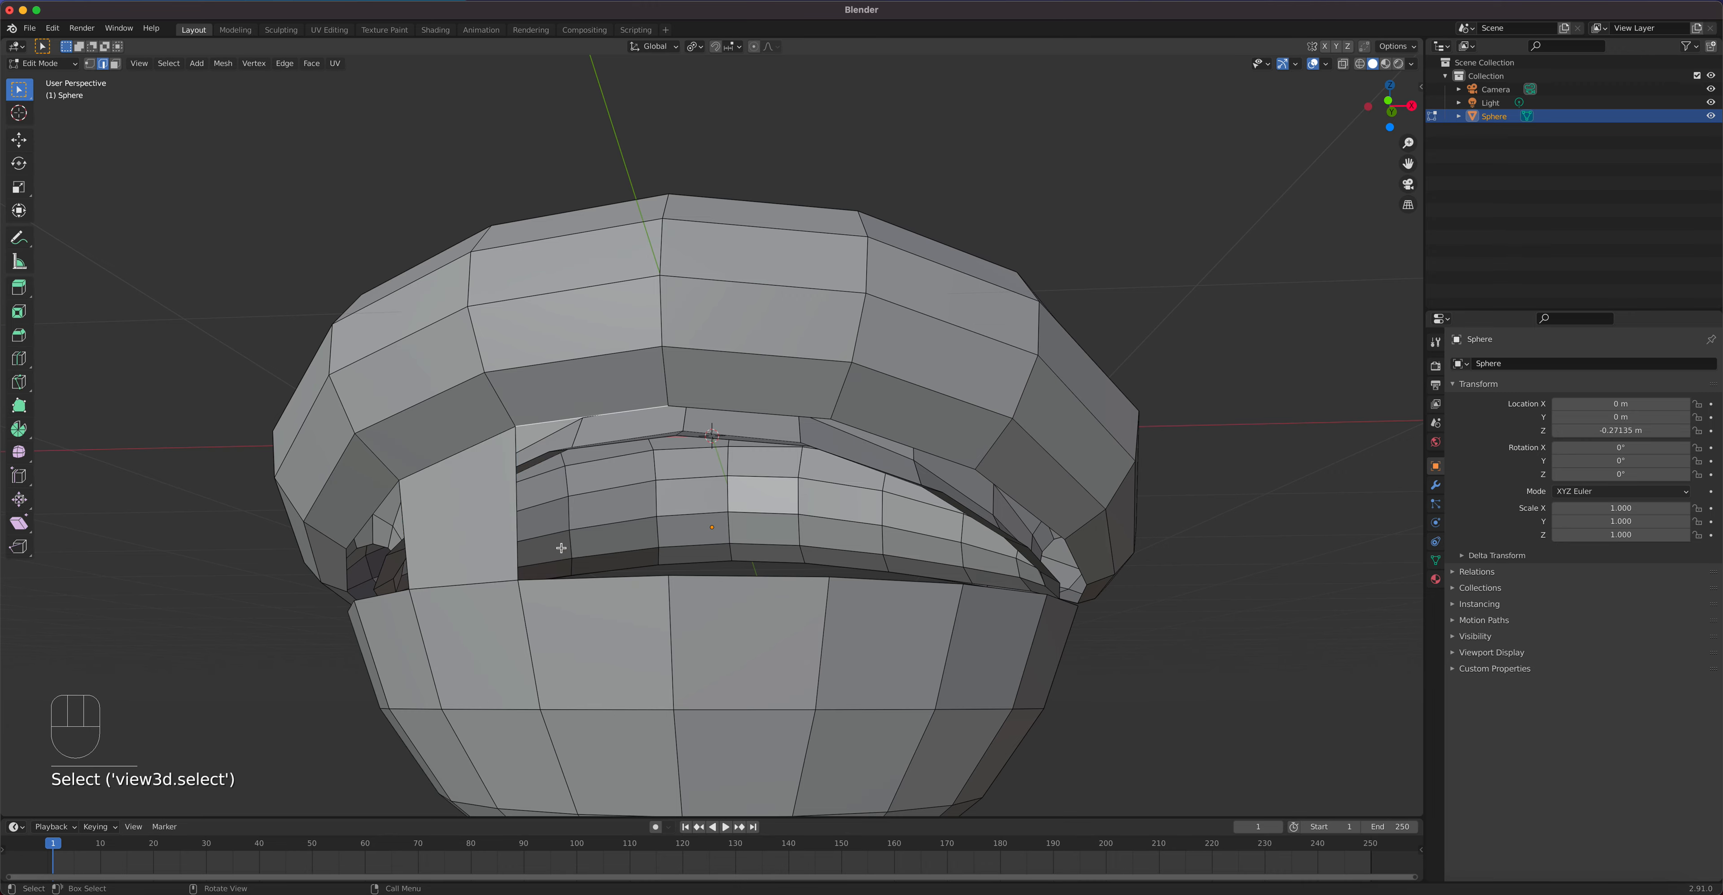
left_click(565, 576, "shift")
middle_click_drag(565, 575, 656, 600)
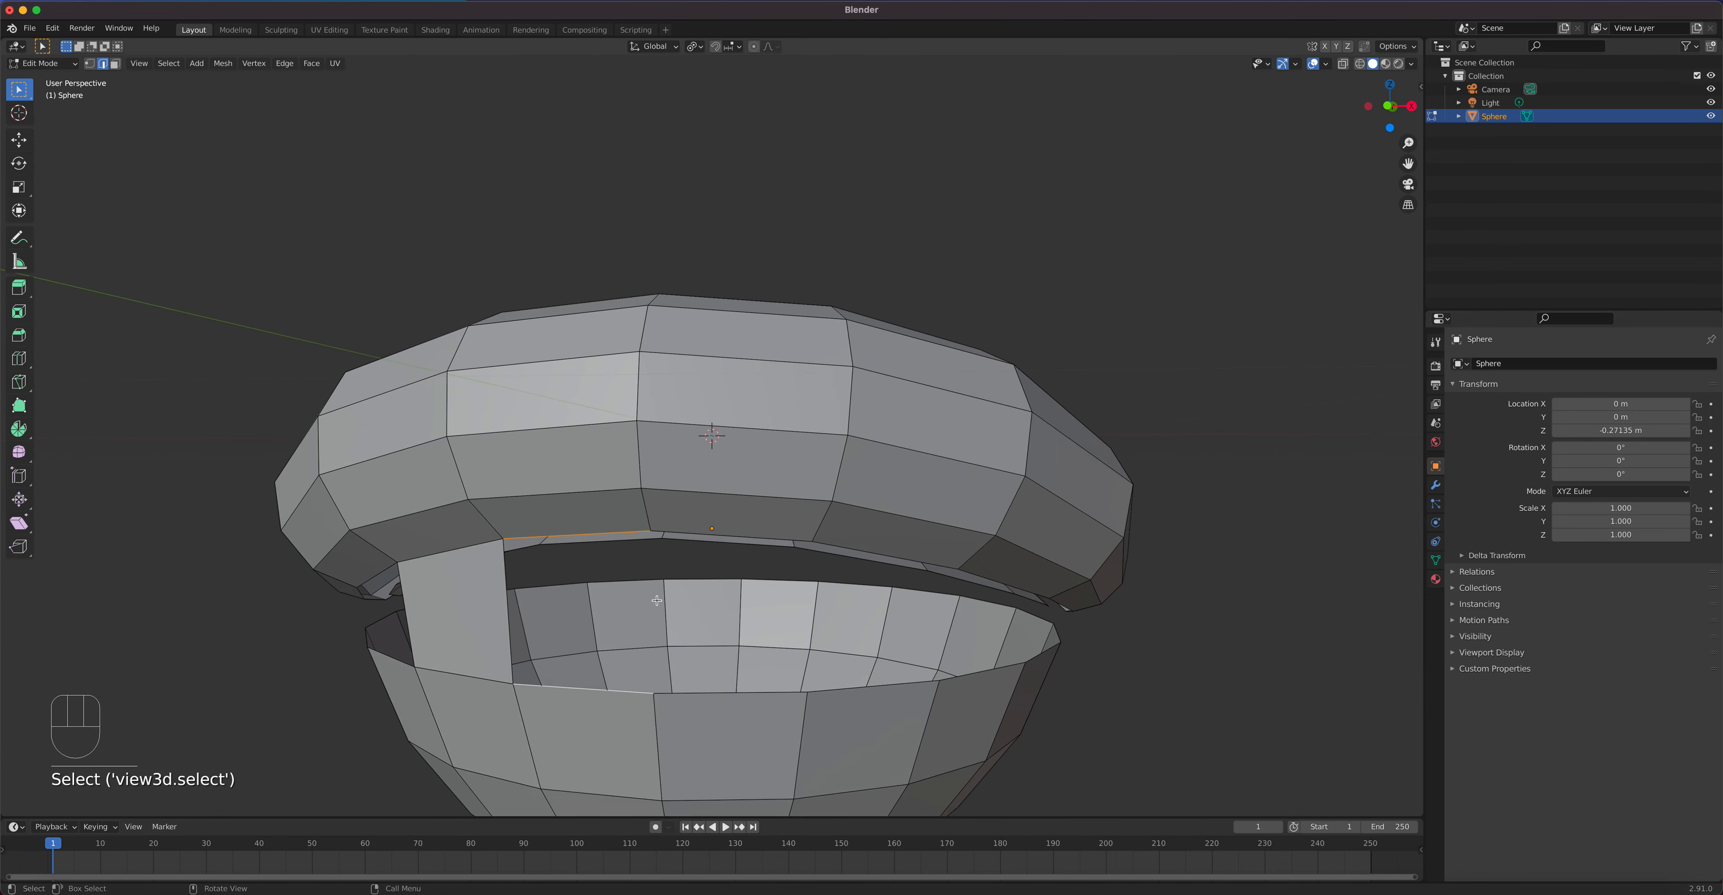
key("f")
left_click(691, 534, "shift")
left_click(725, 693, "shift")
key("f")
middle_click_drag(734, 691, 695, 536)
left_click(682, 546)
left_click(669, 625, "shift")
key("f")
middle_click_drag(669, 625, 505, 395)
key("super+z")
Step: Fill three more faces between matching torus and sphere rim edges, working from the raised lobe toward the pinched joint
left_click(506, 391)
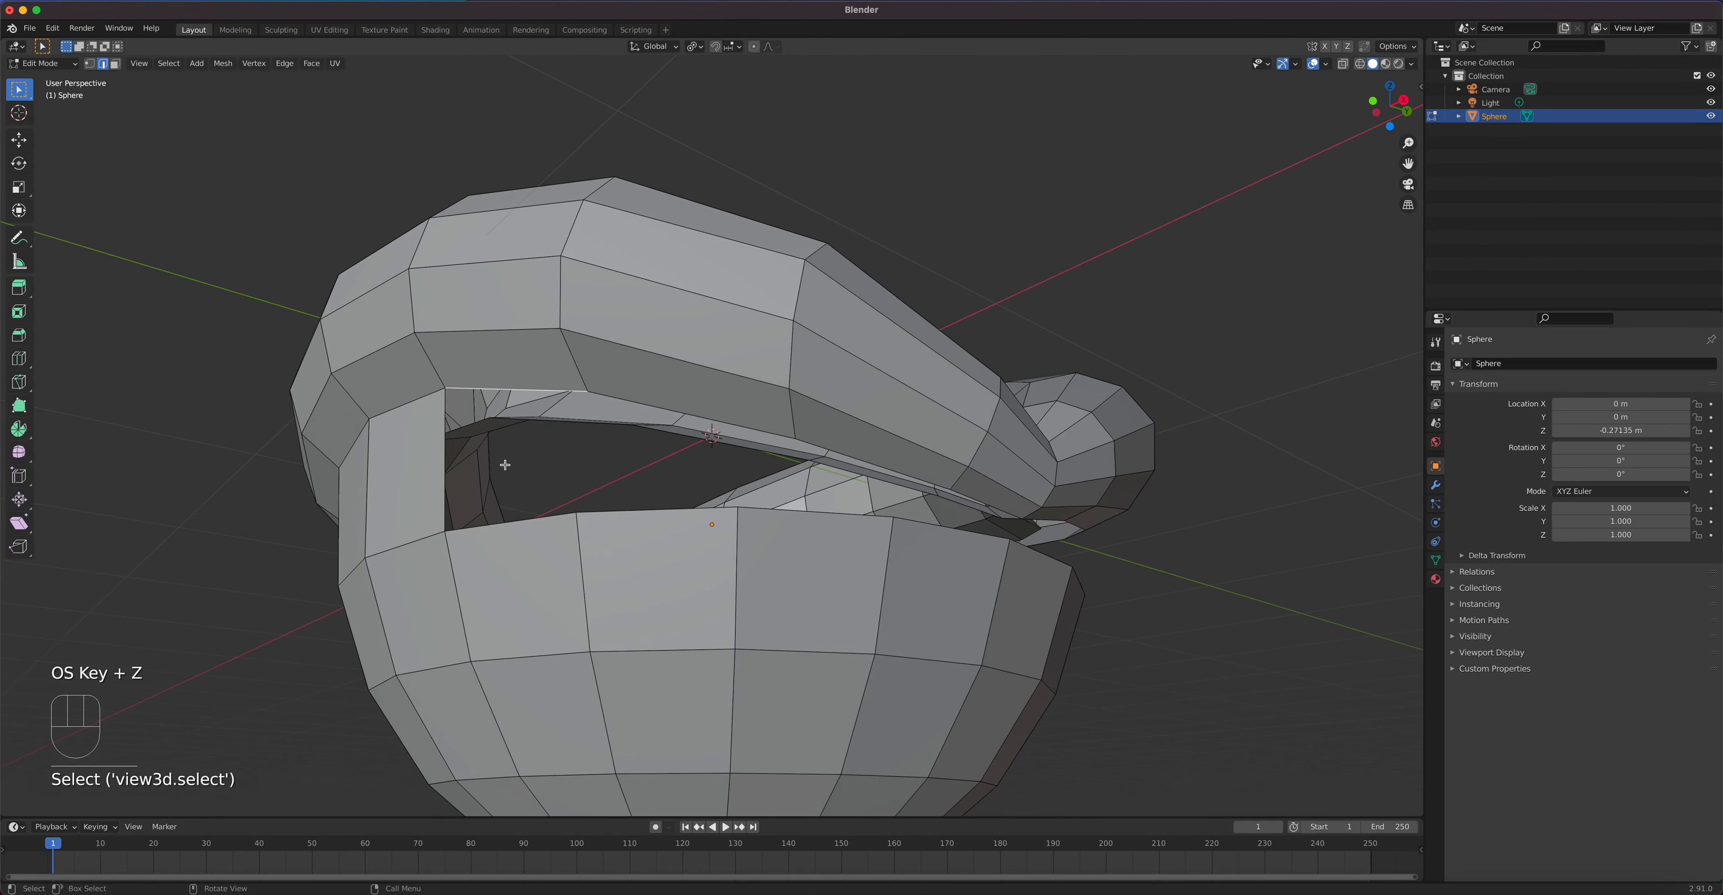
left_click(518, 526, "shift")
key("f")
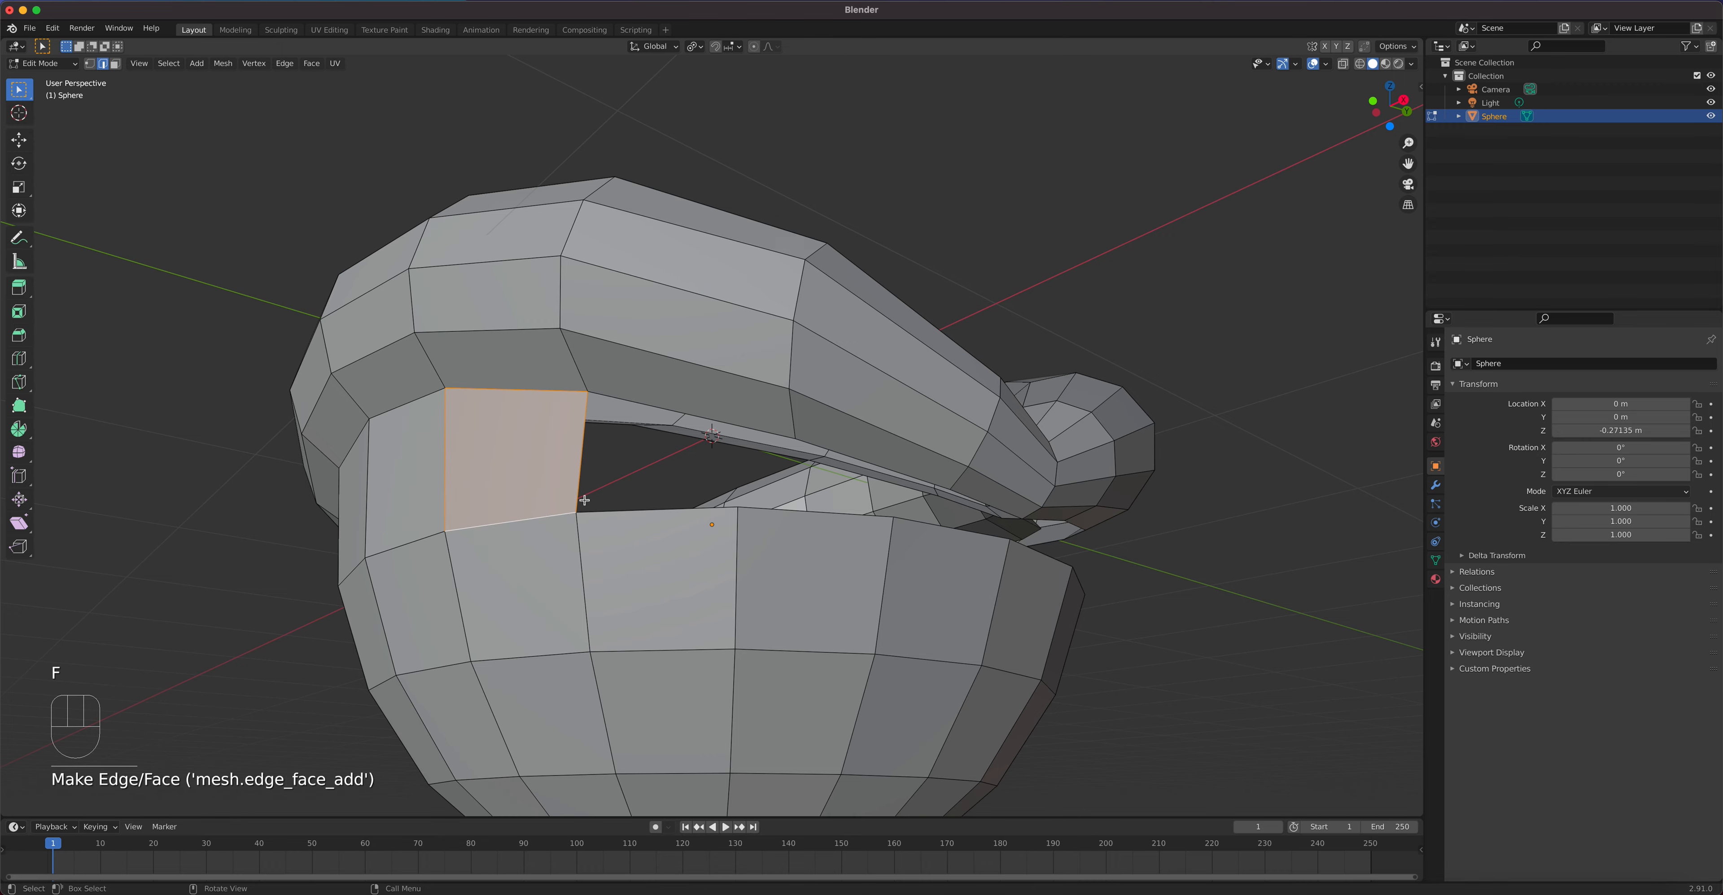
left_click(647, 407)
left_click(641, 515, "shift")
key("f")
middle_click_drag(642, 516, 505, 485)
left_click(505, 485, "shift")
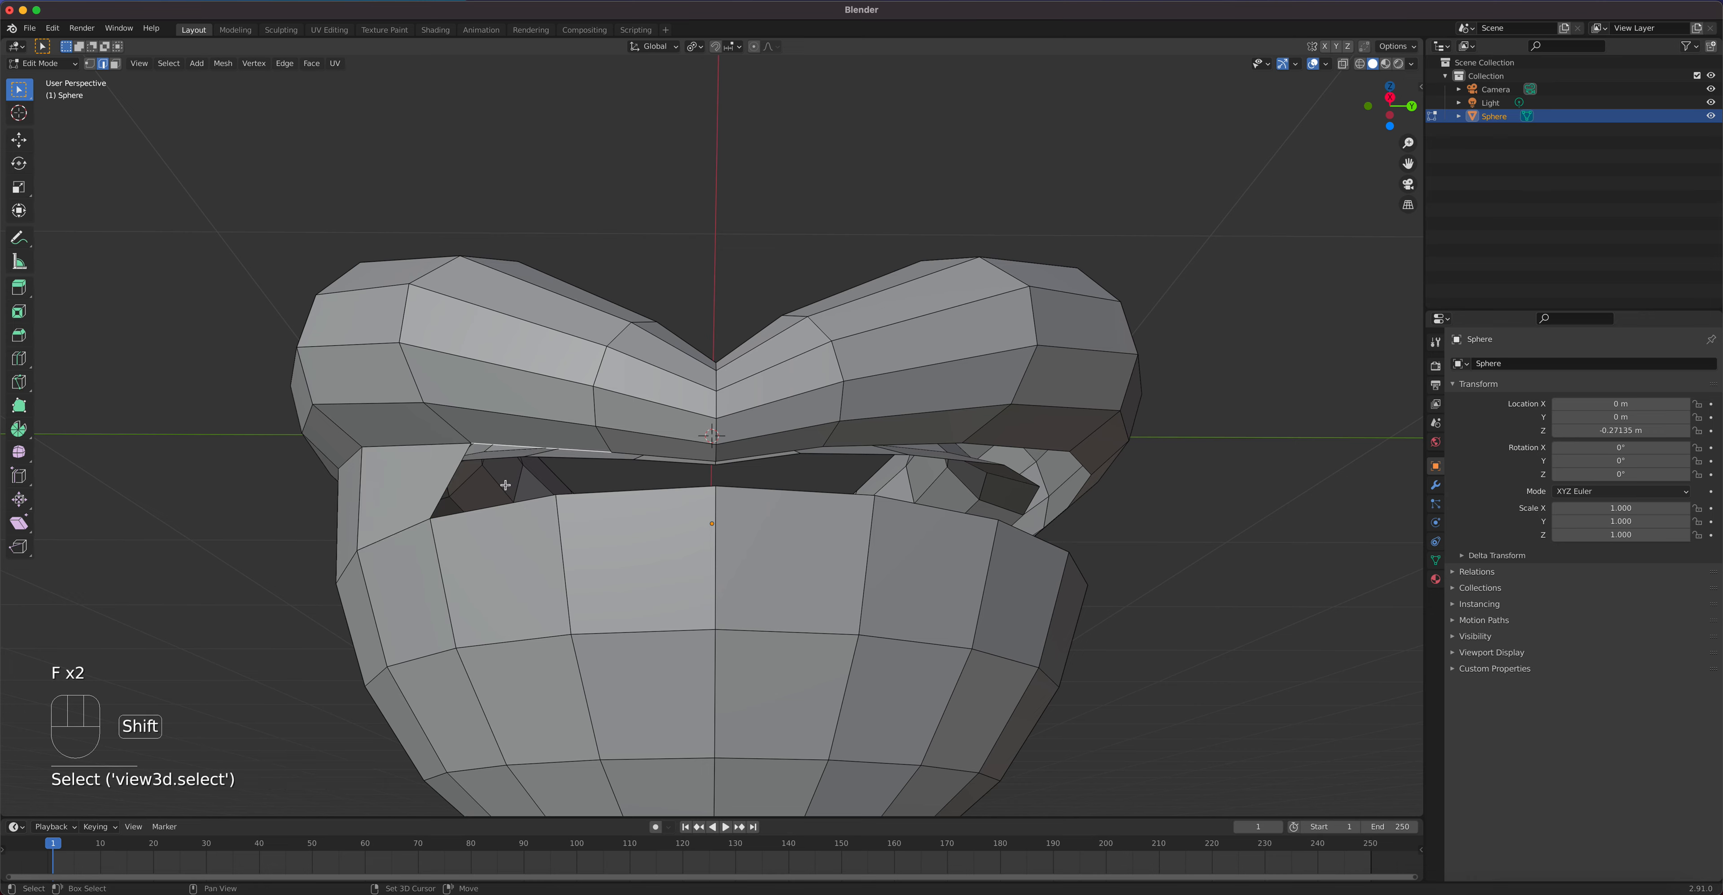
left_click(511, 501, "shift")
key("f")
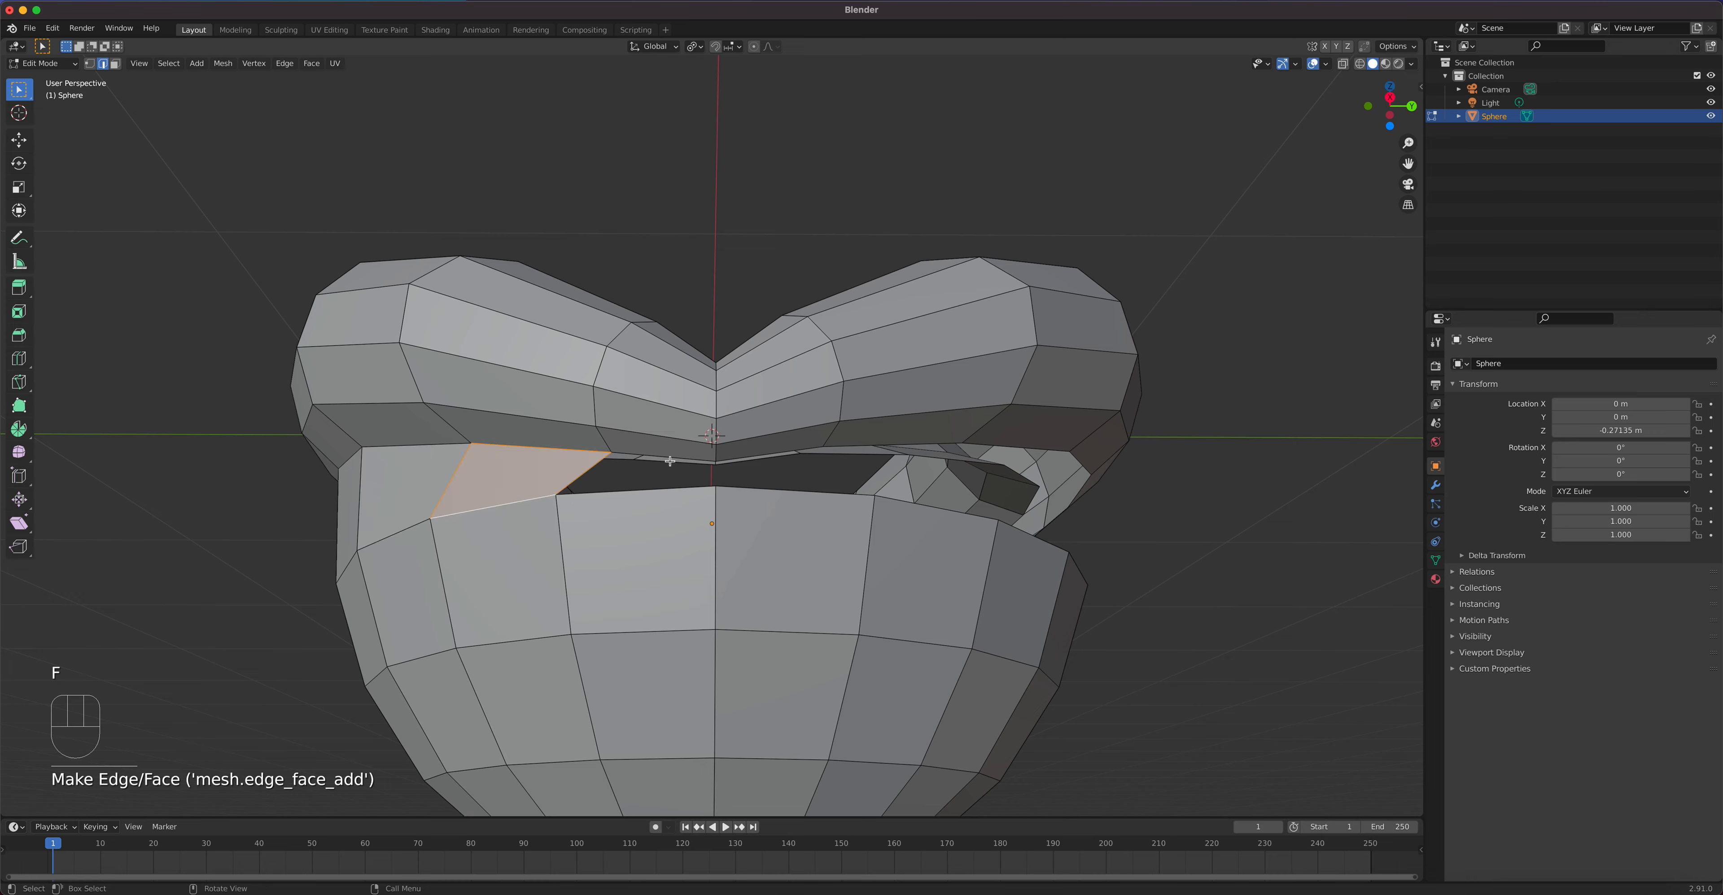
Step: Fill the two faces directly beneath the pinched joint, one on each side of its center, between torus and sphere rim
left_click(660, 458)
left_click(647, 491, "shift")
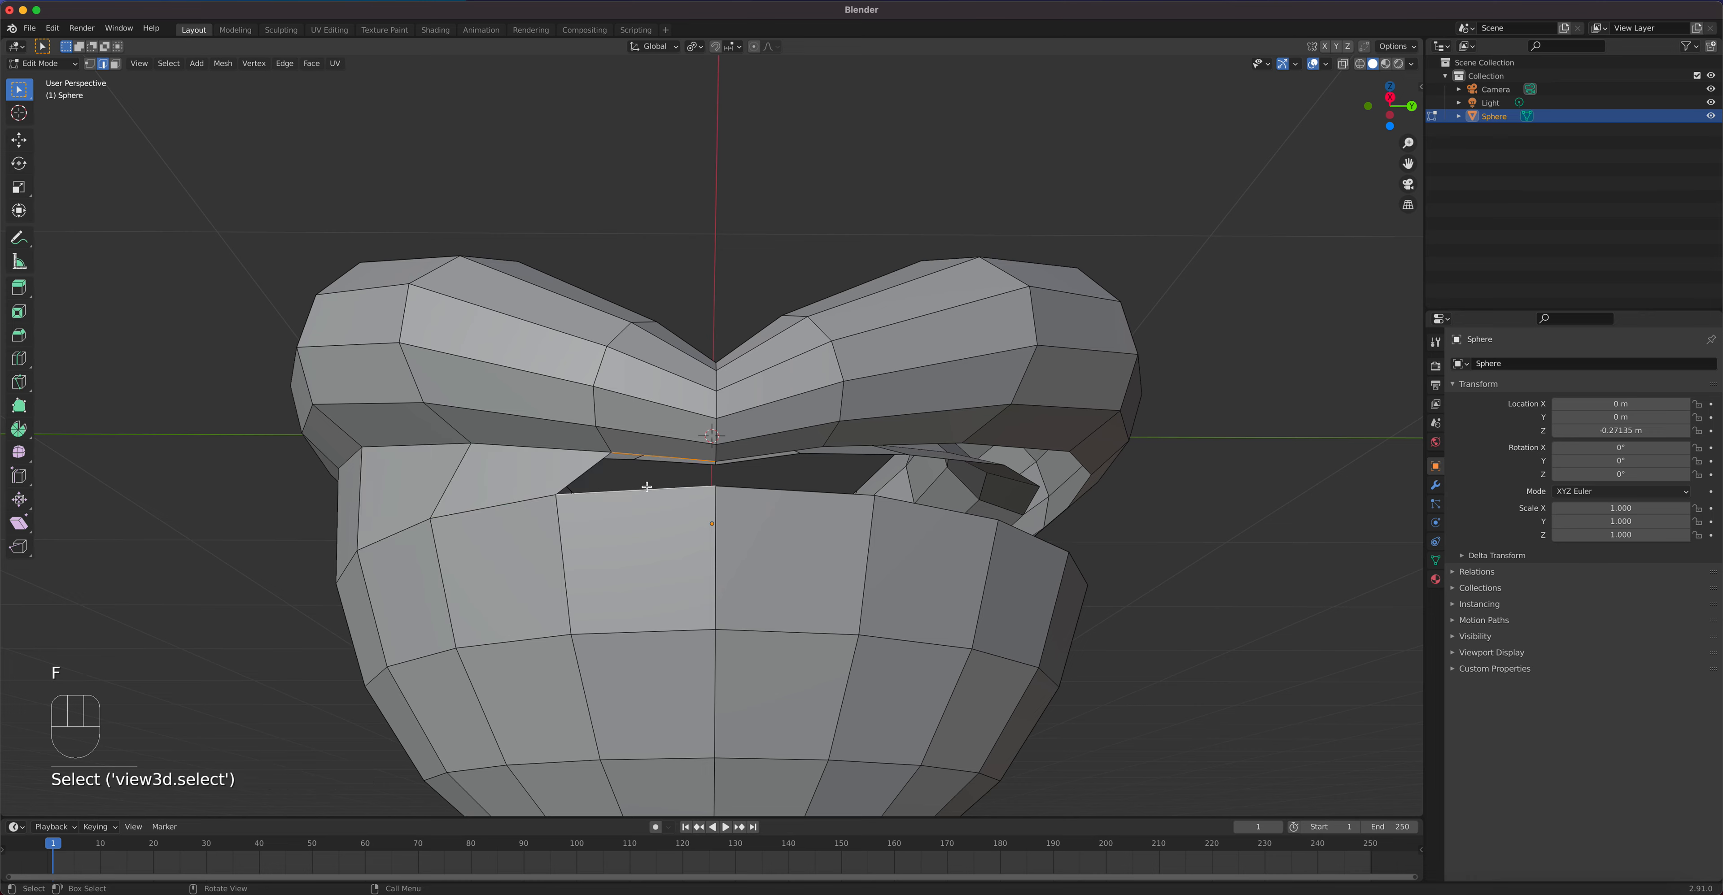
key("f")
left_click(753, 456)
left_click(754, 488, "shift")
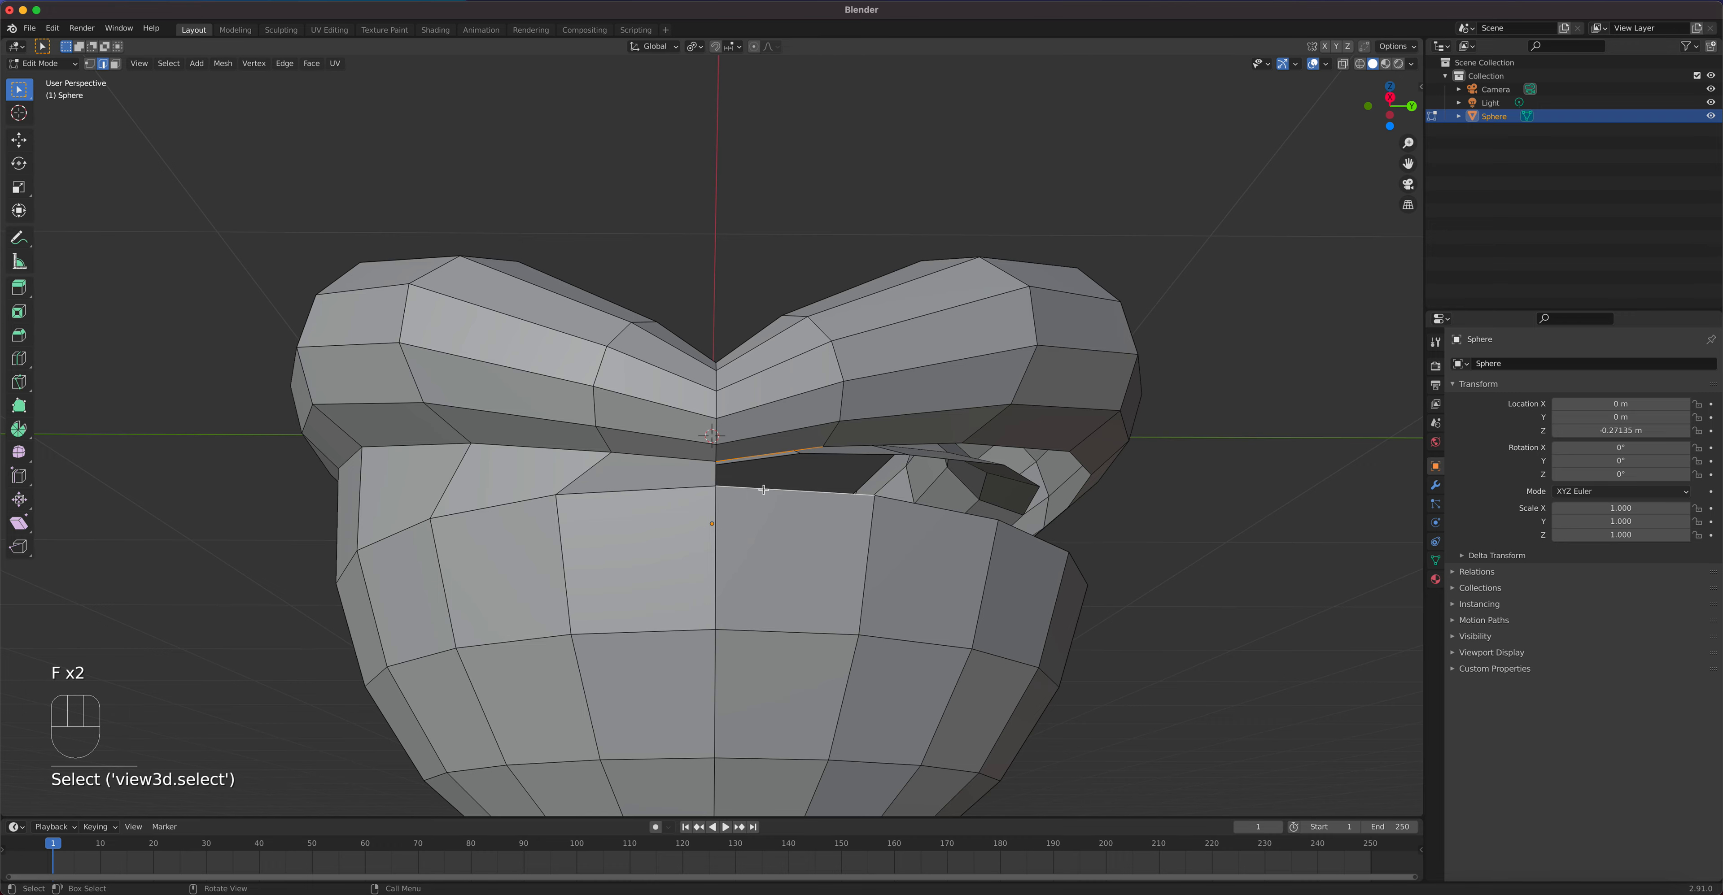
key("f")
middle_click_drag(755, 488, 666, 457)
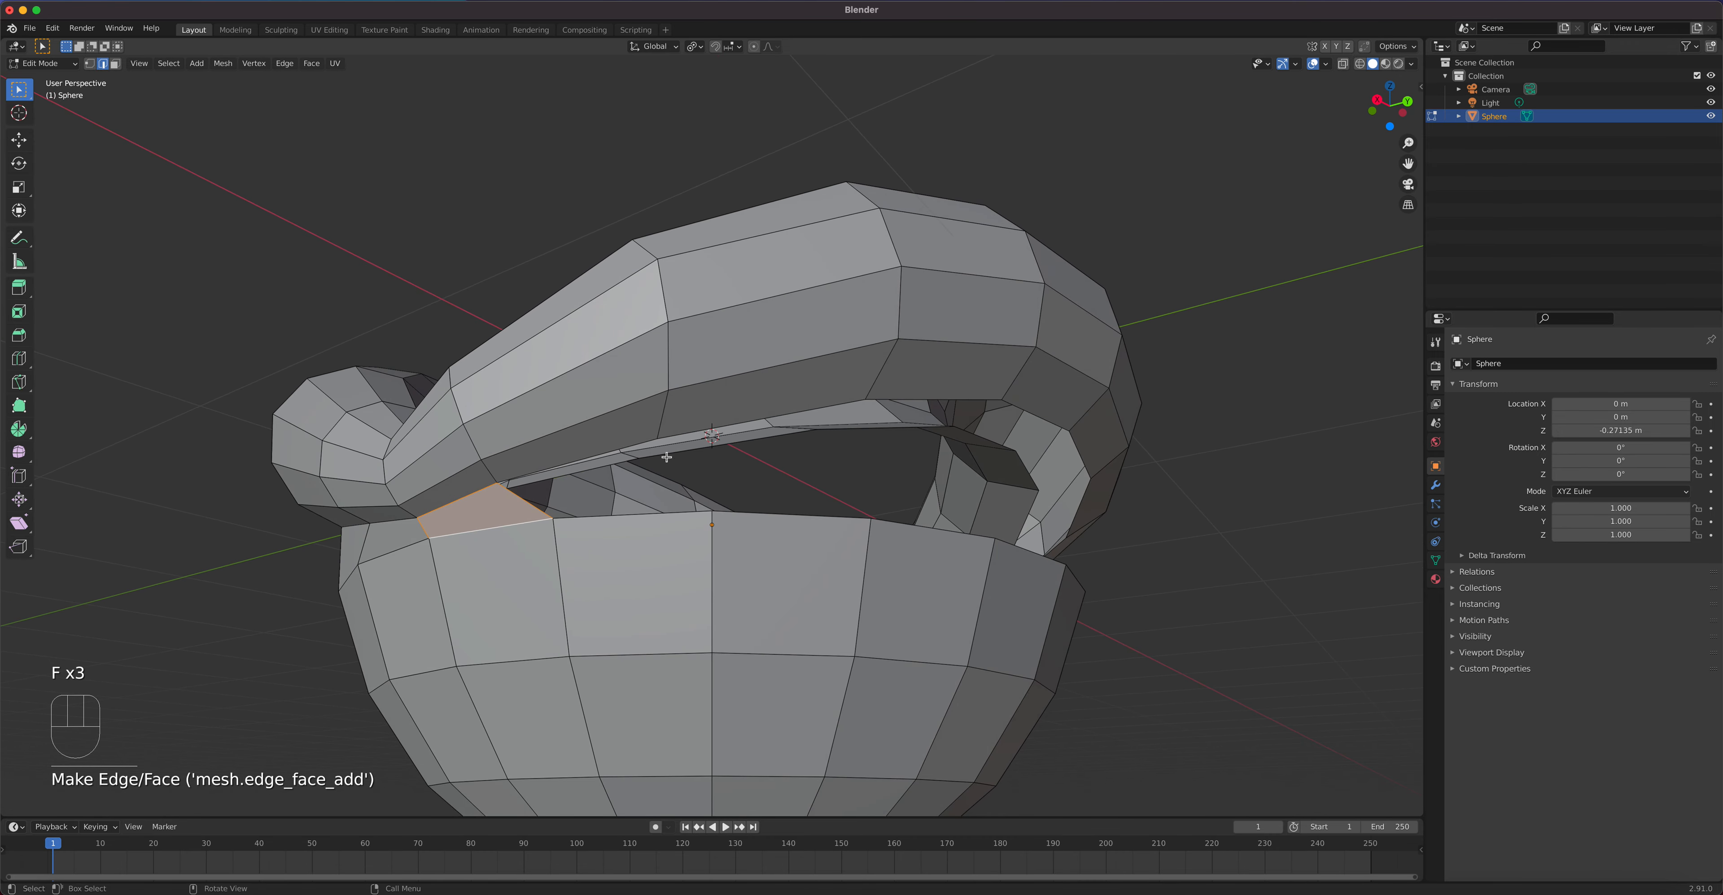
Step: Fill two faces between the torus's lower edge and the sphere's rim, working away from the pinched joint toward the adjacent raised lobe
left_click(623, 448)
left_click(605, 508, "shift")
key("f")
middle_click_drag(605, 508, 768, 529)
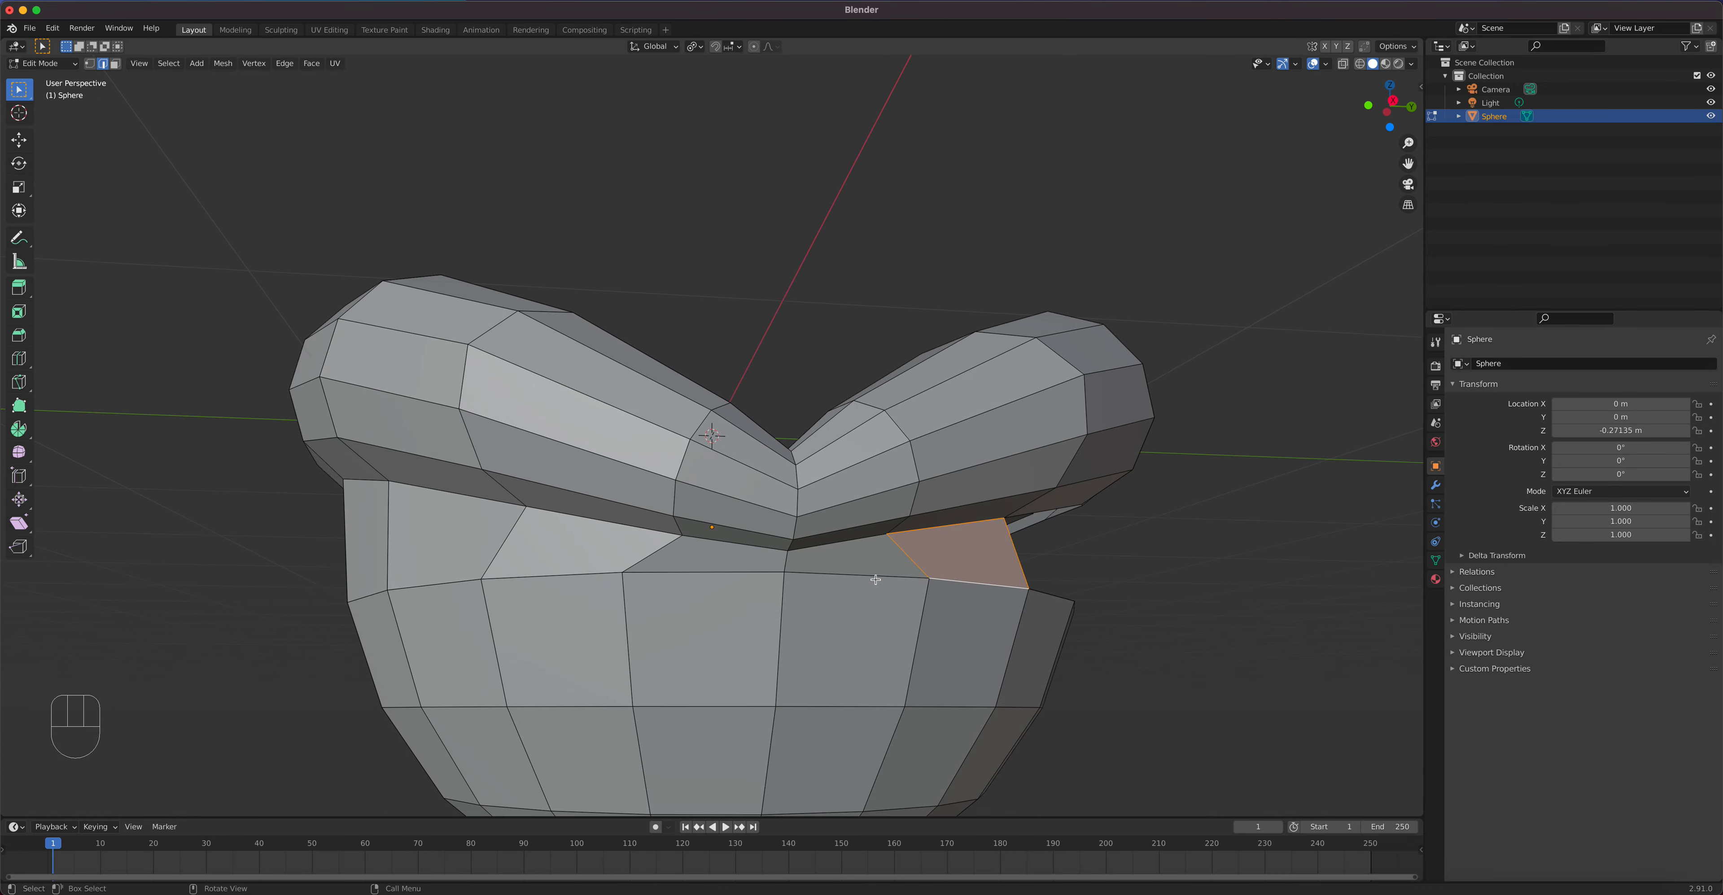
middle_click_drag(684, 572, 715, 562)
left_click(587, 527)
left_click(587, 528, "shift")
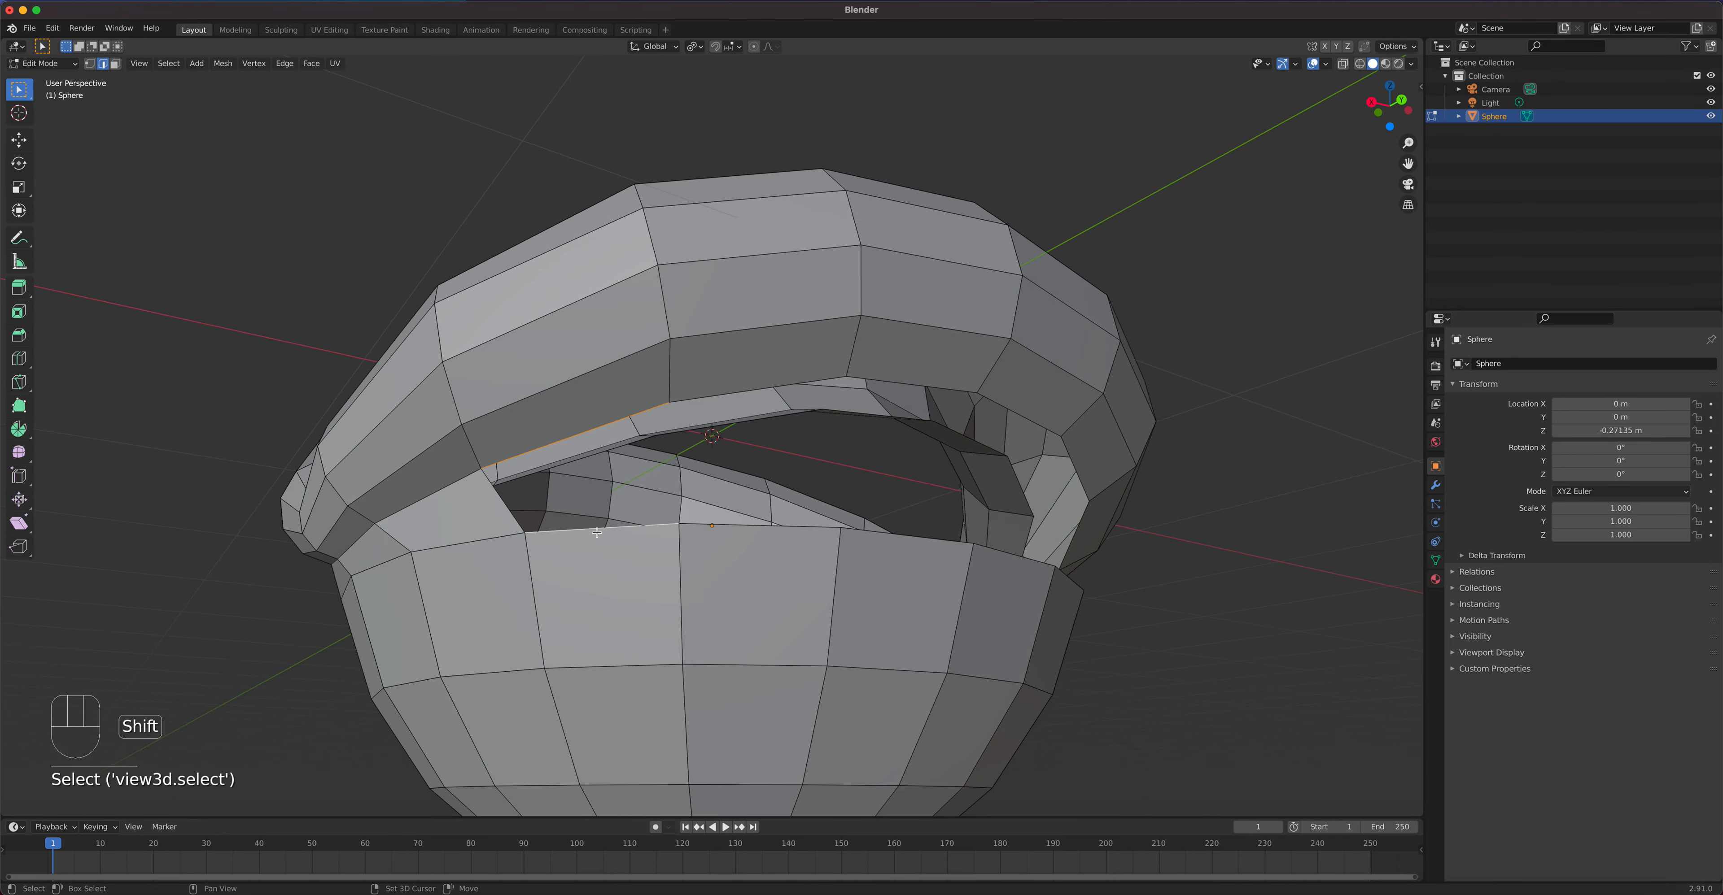
key("f")
Step: Fill three more faces across the middle of the raised lobe between matching torus and sphere rim edges
middle_click_drag(588, 528, 539, 424)
left_click(535, 391)
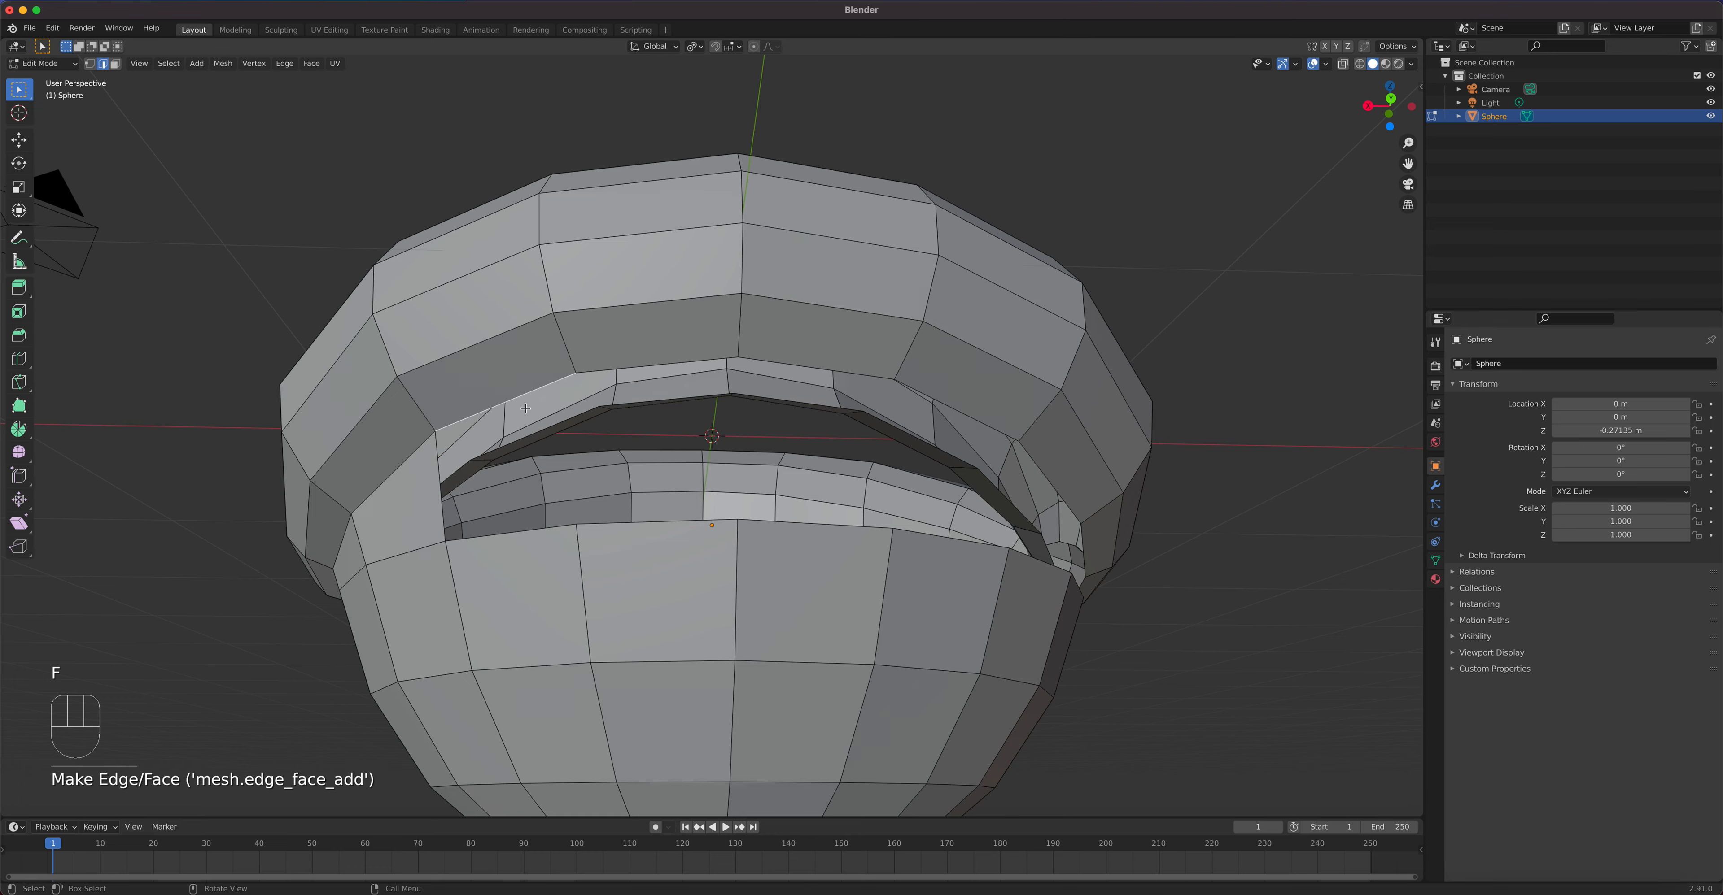
left_click(521, 533, "shift")
key("f")
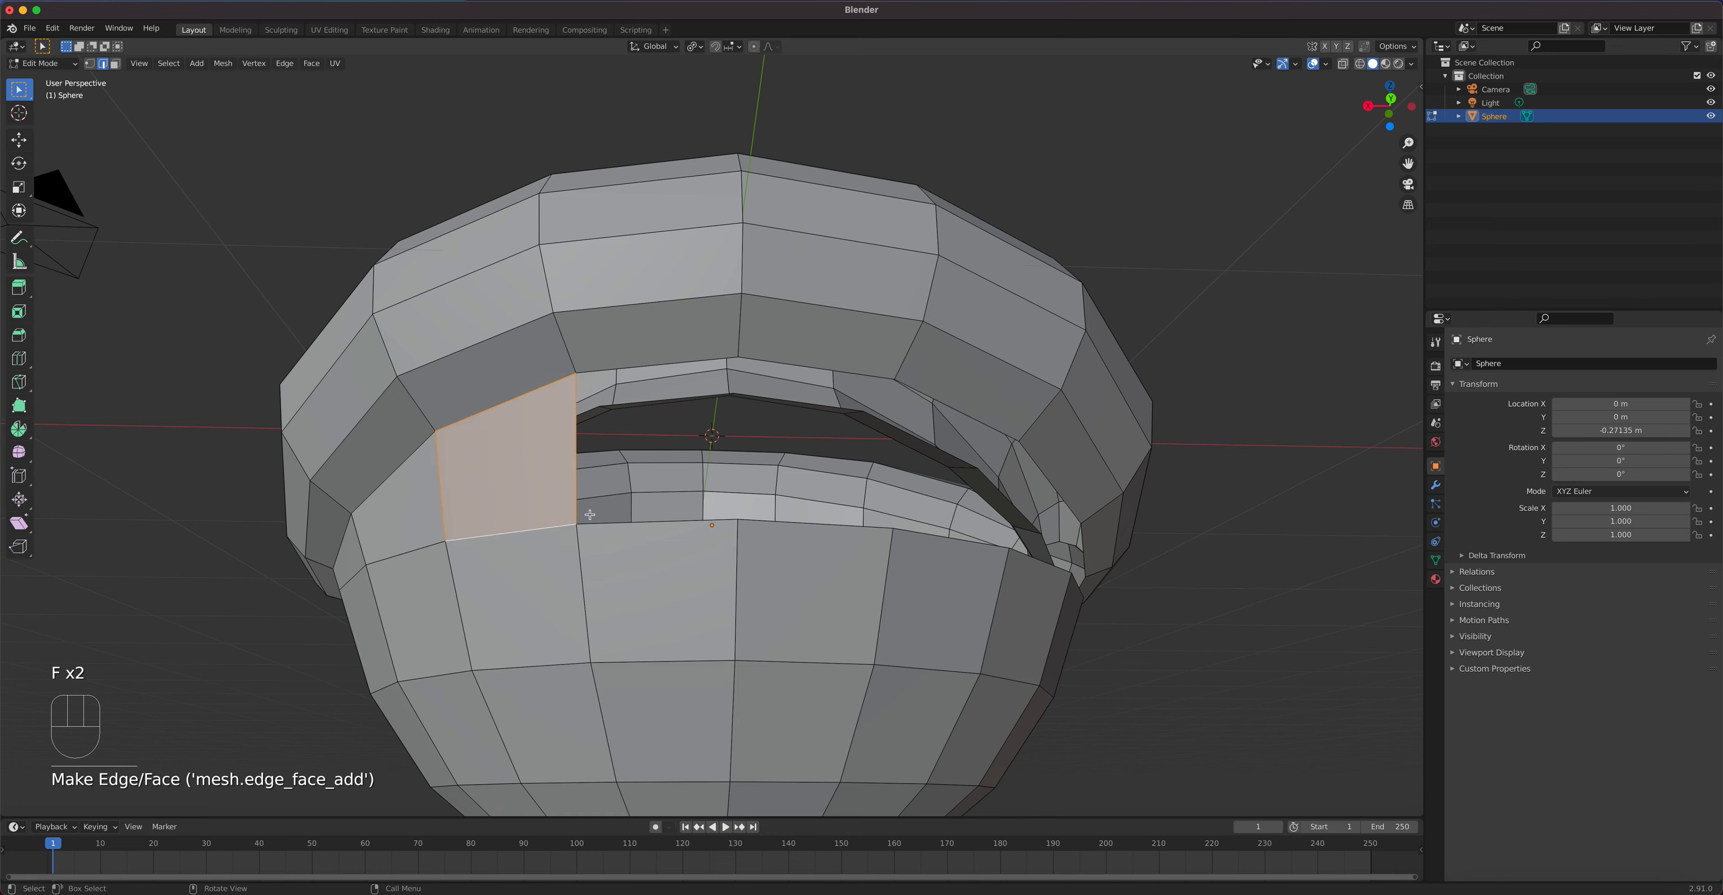
left_click(638, 363)
left_click(648, 524, "shift")
key("f")
left_click(815, 369)
left_click(813, 525, "shift")
key("f")
Step: Fill three faces descending from the raised lobe toward the opposite pinched joint, between torus and sphere rim edges
middle_click_drag(913, 556, 598, 491)
left_click(598, 492, "shift")
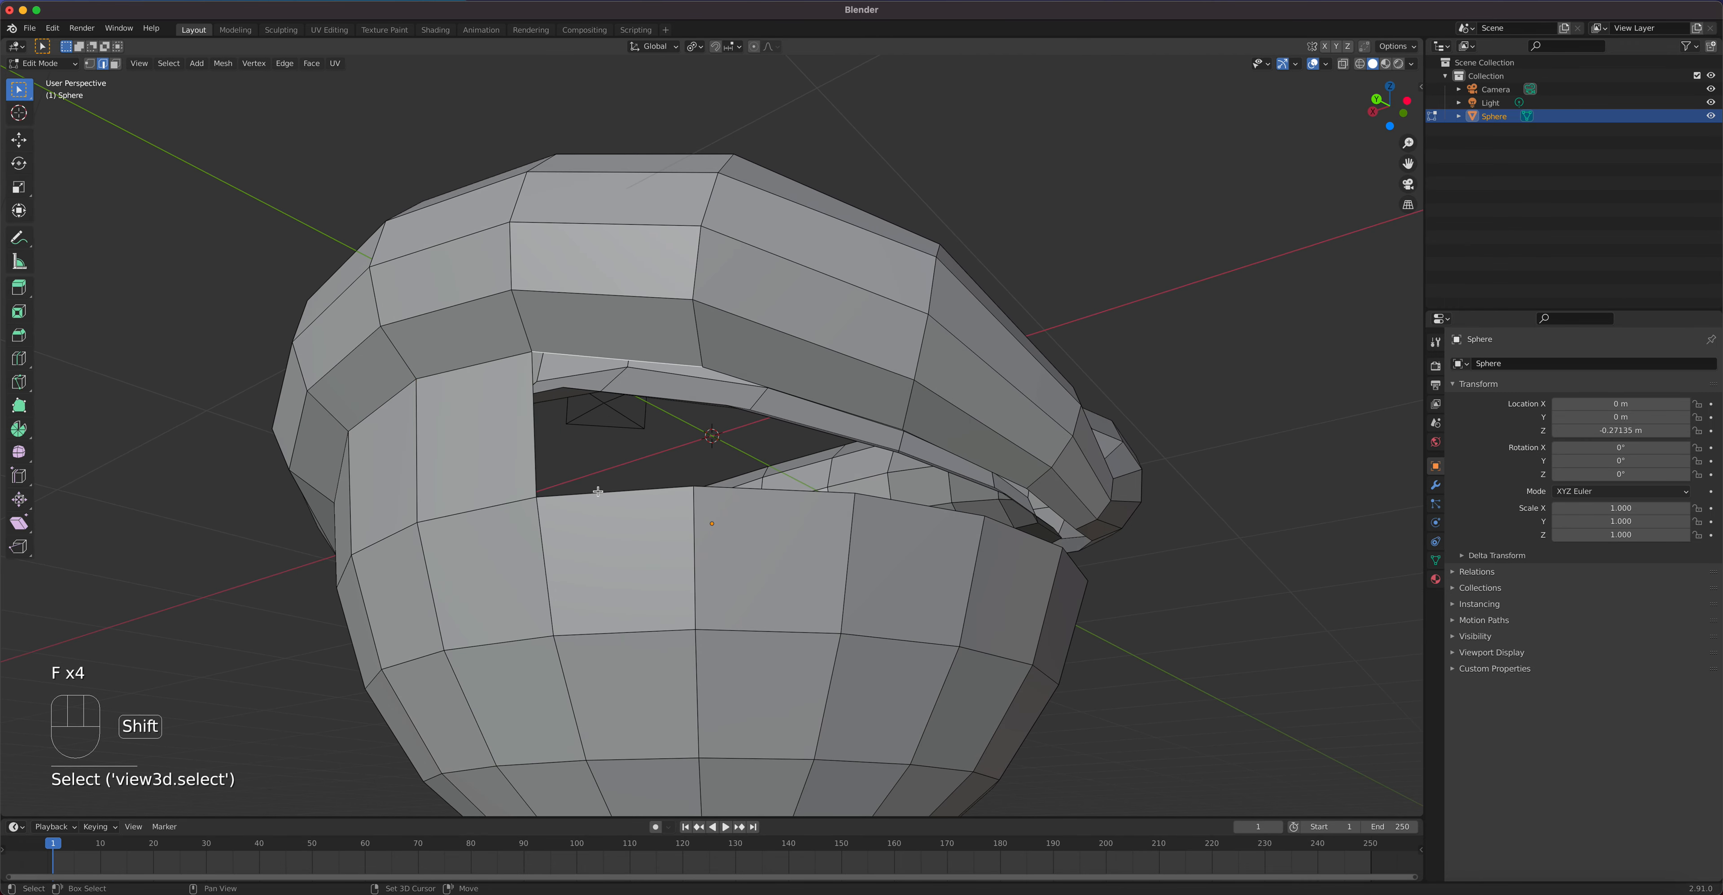
key("f")
left_click(750, 435)
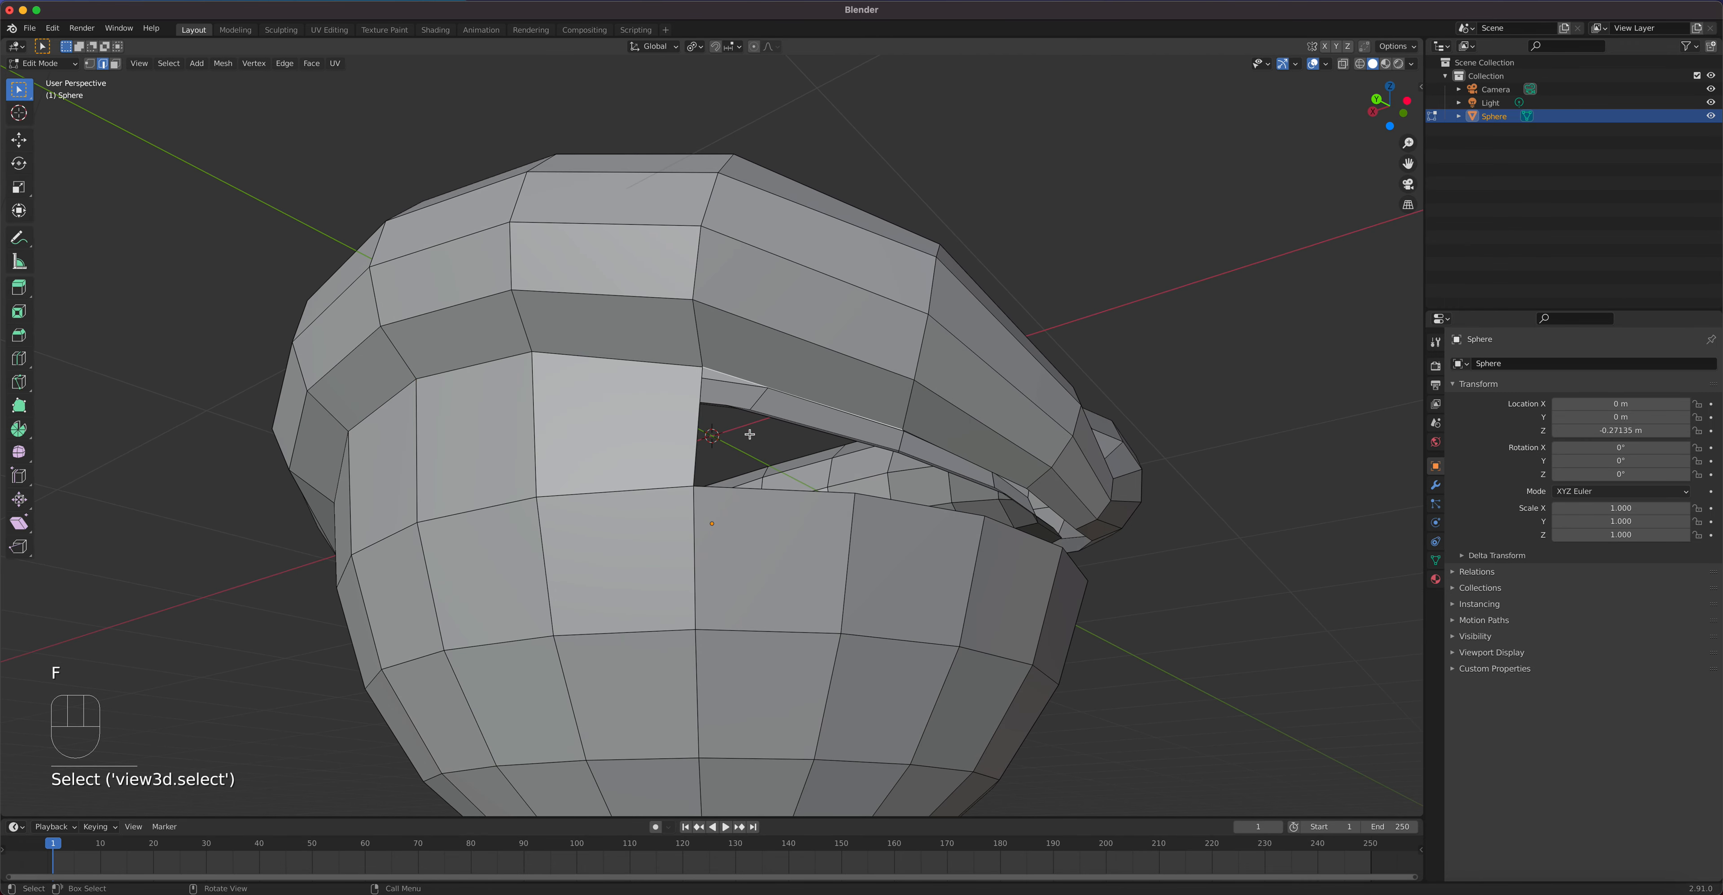
left_click(771, 489, "shift")
middle_click_drag(771, 490, 654, 540)
key("f")
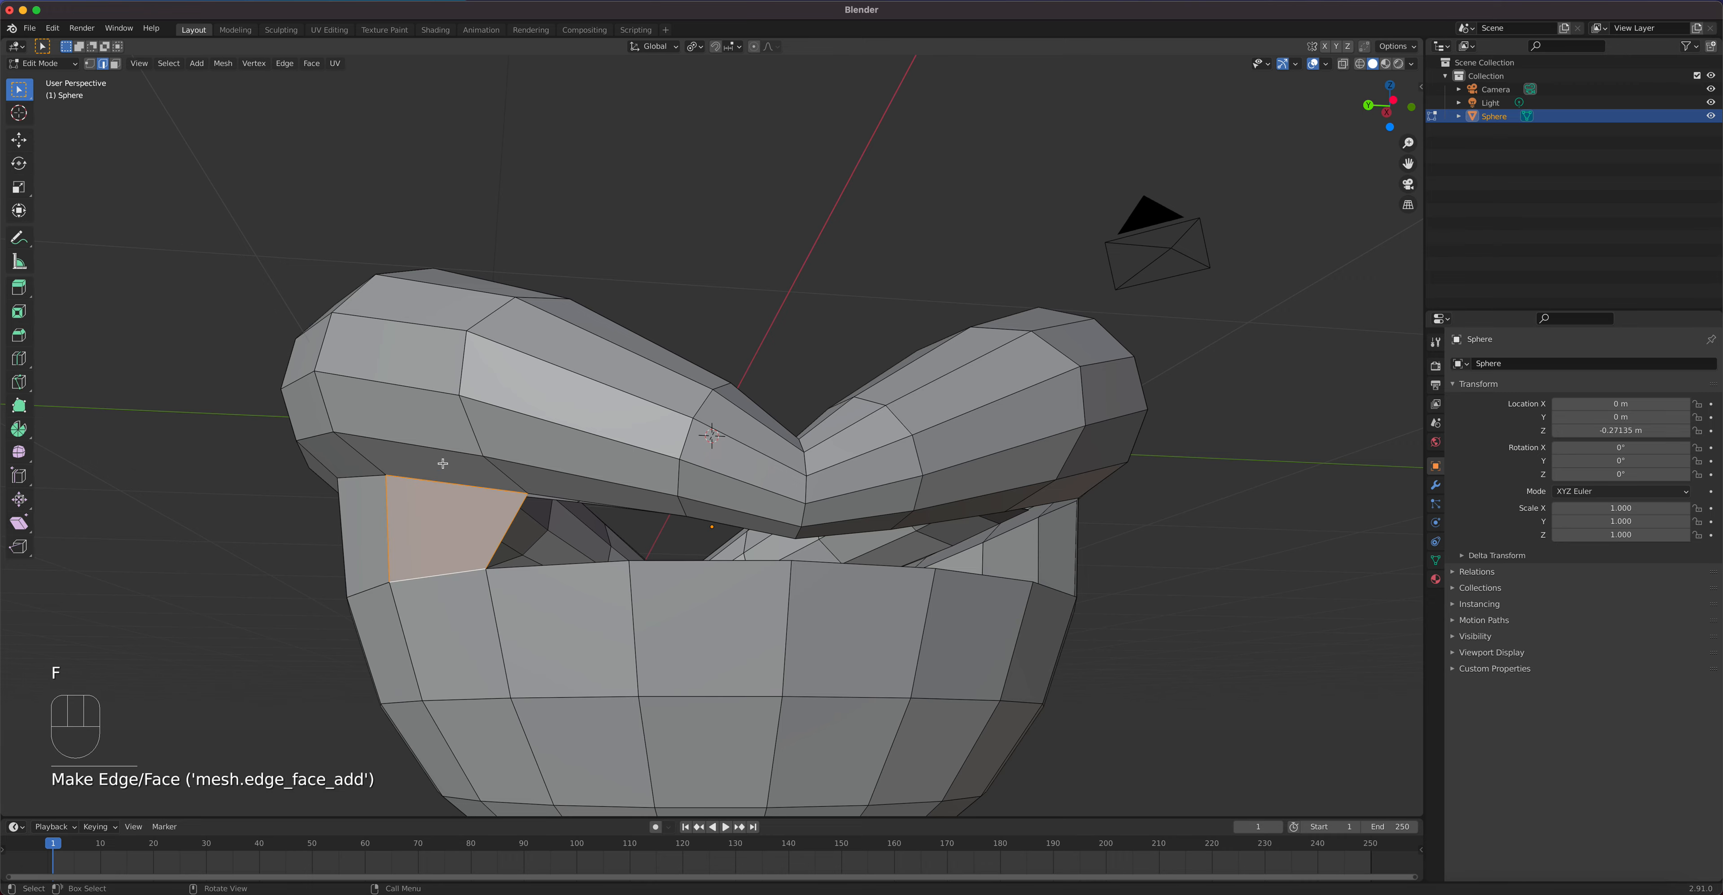
left_click(561, 500)
left_click(594, 569, "shift")
key("f")
Step: Fill the two faces directly beneath the opposite pinched joint between the torus's lower edge and the sphere's rim
middle_click_drag(594, 570, 702, 431)
left_click(709, 415)
left_click(685, 452, "shift")
key("f")
middle_click_drag(689, 461, 647, 469)
left_click(616, 453)
left_click(621, 494, "shift")
key("f")
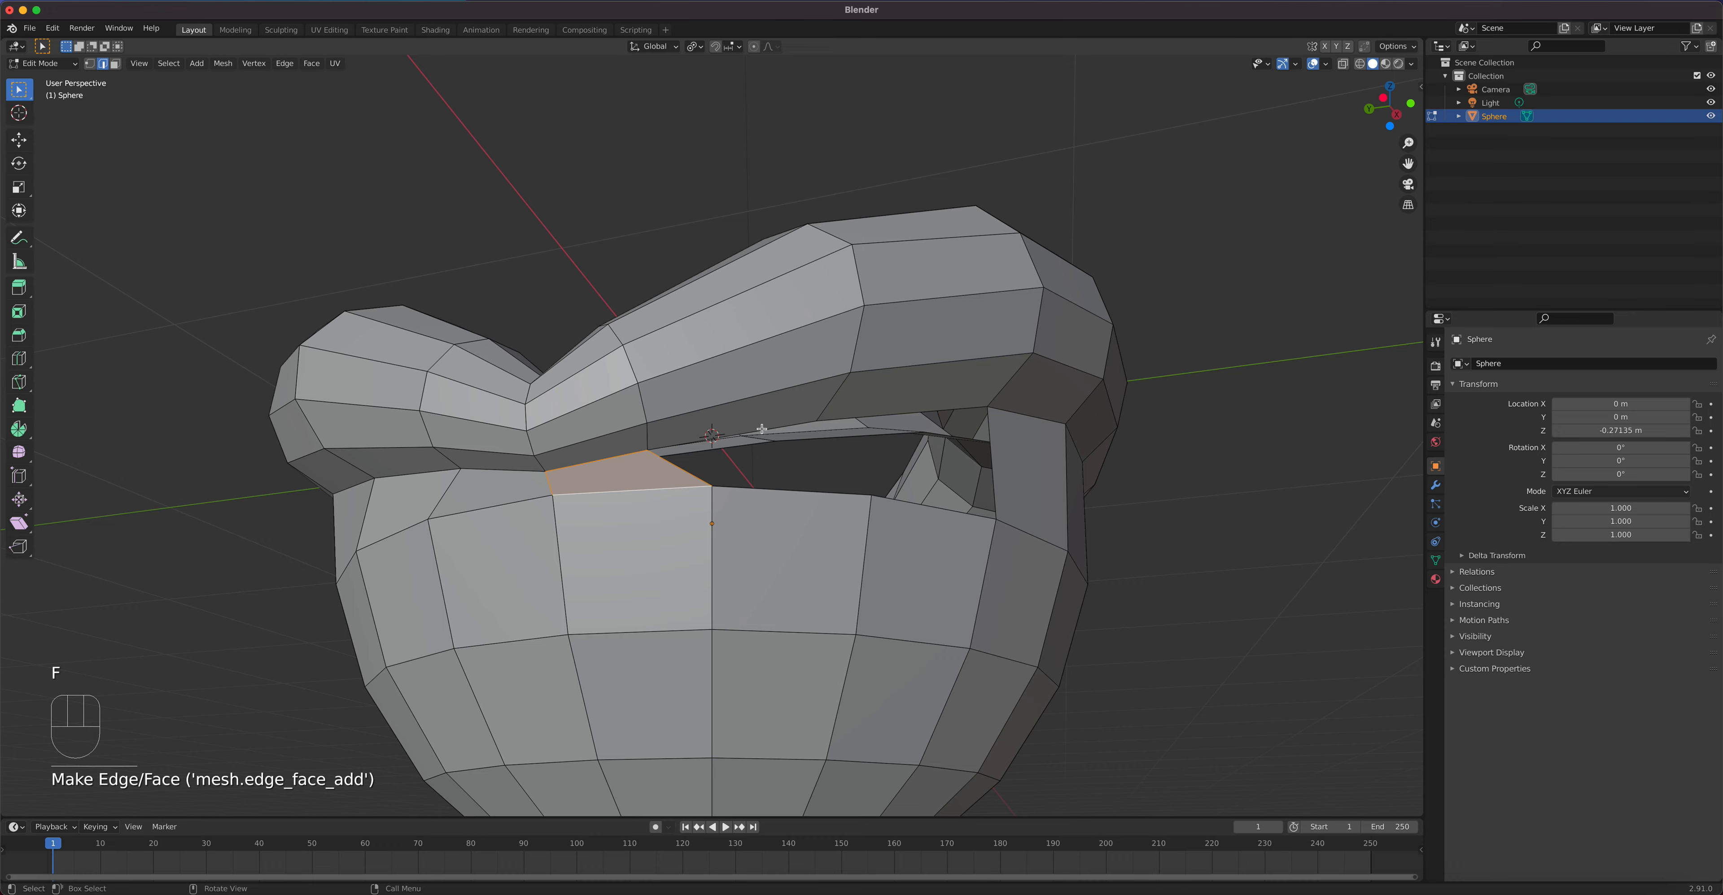
Step: Fill the last two open faces between the second pinched joint and the finished faces, closing the bridge around the head
left_click(761, 431)
left_click(789, 493, "shift")
key("f")
middle_click_drag(789, 492, 532, 445)
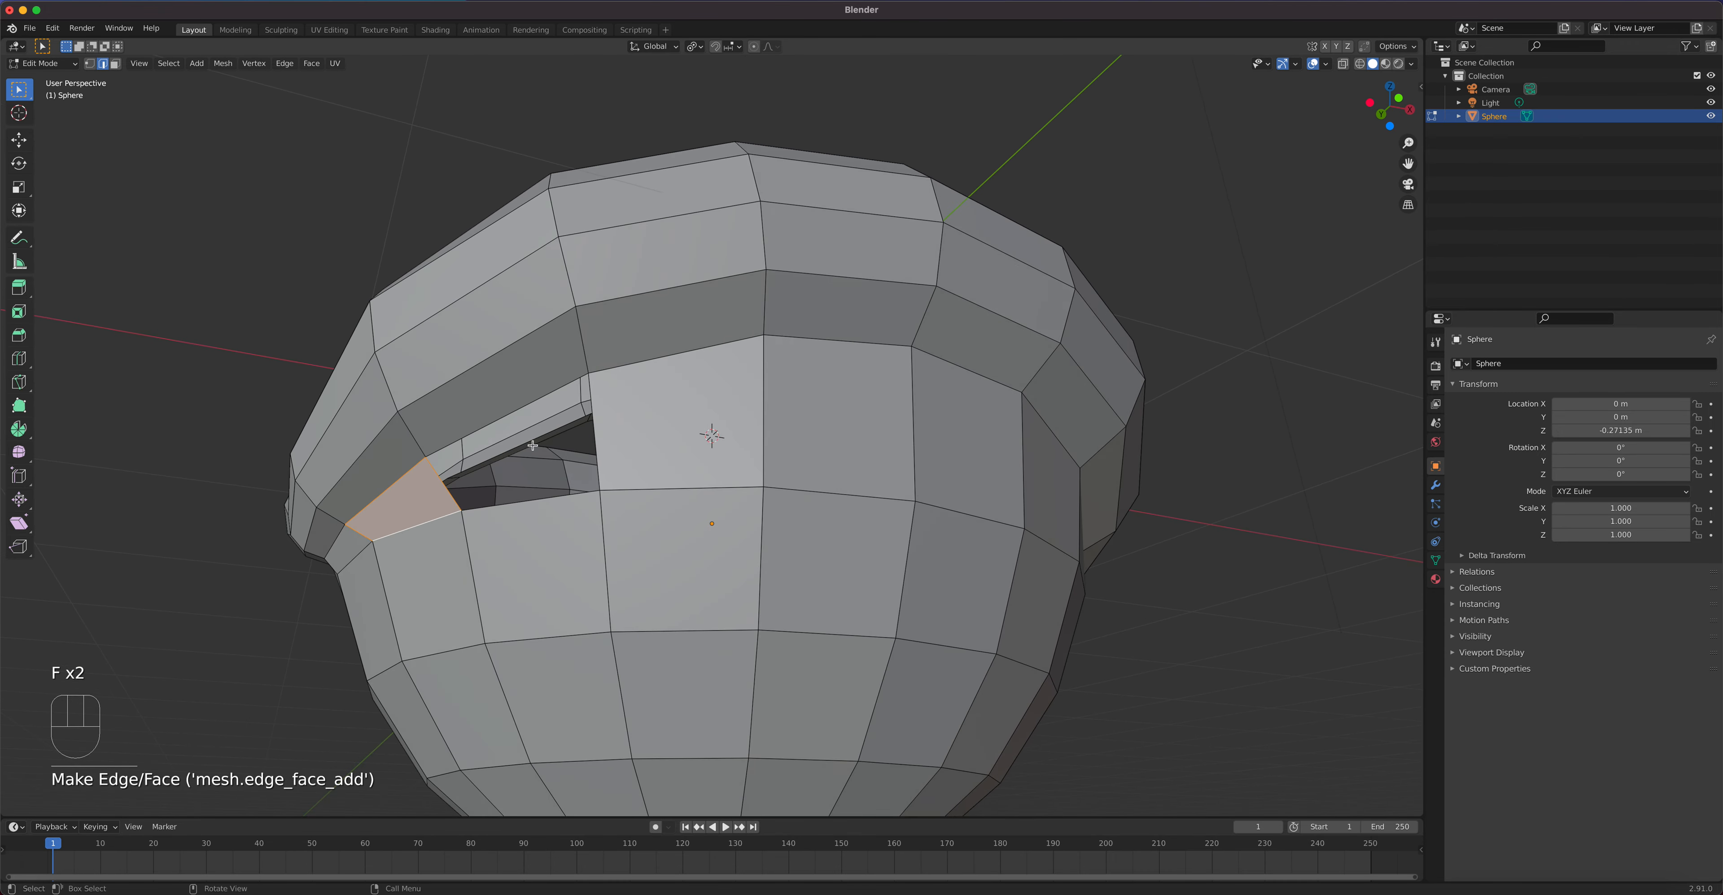
left_click(518, 414)
left_click(533, 498, "shift")
key("f")
middle_click_drag(585, 517, 542, 505)
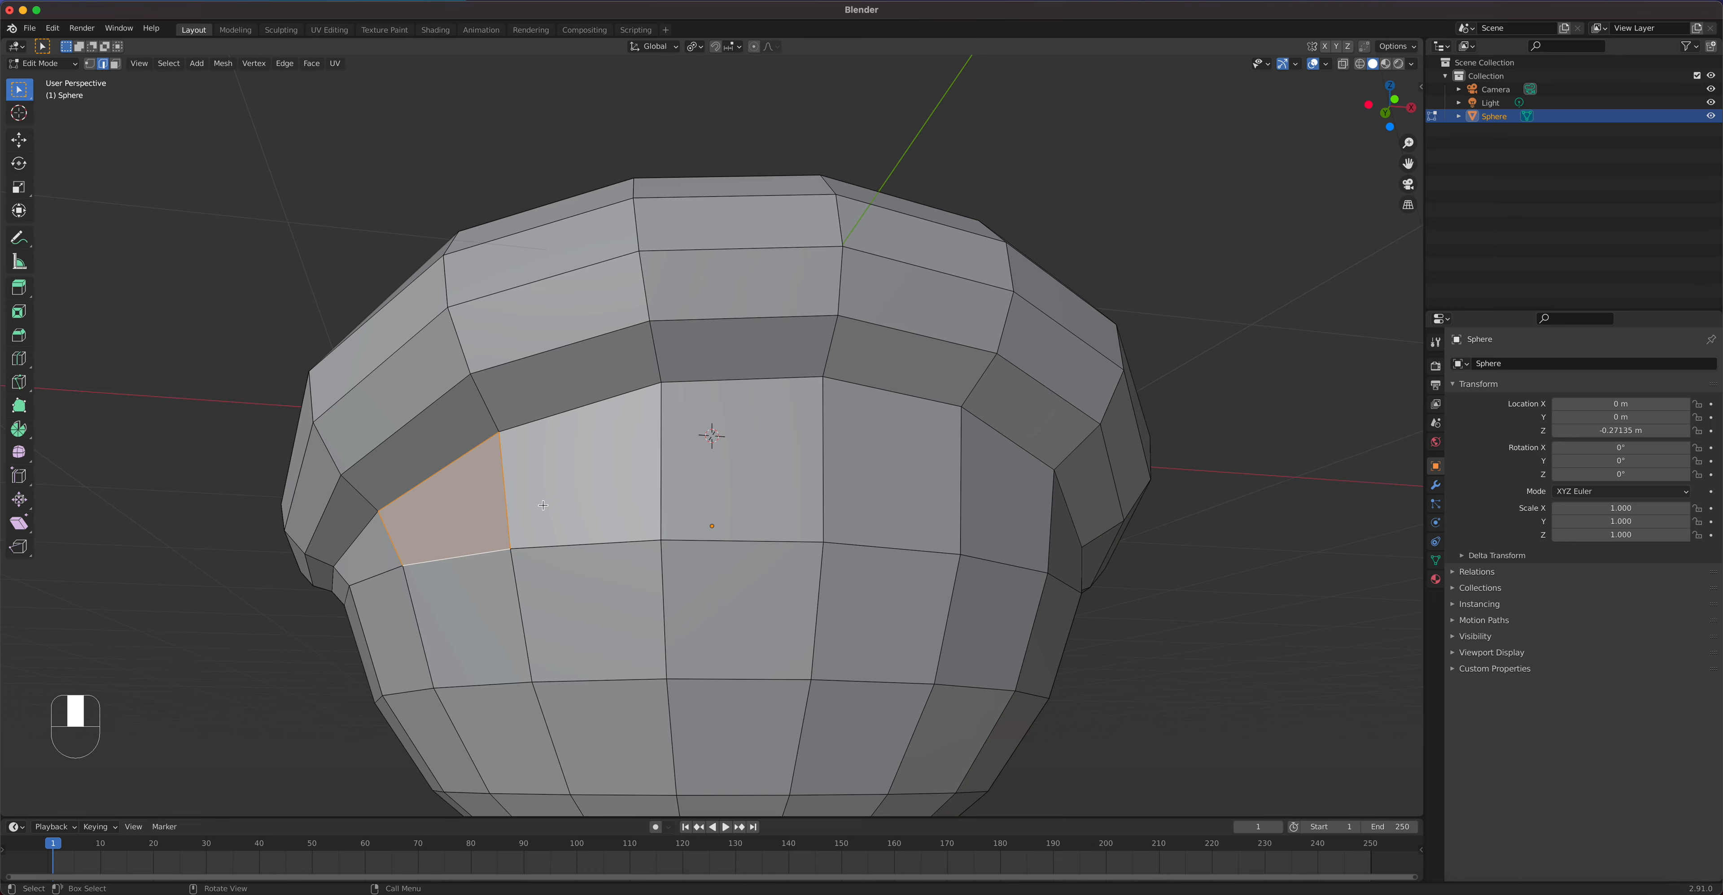
Step: Save the project as Mario Plant in the Blender Files folder
middle_click_drag(541, 522, 681, 529)
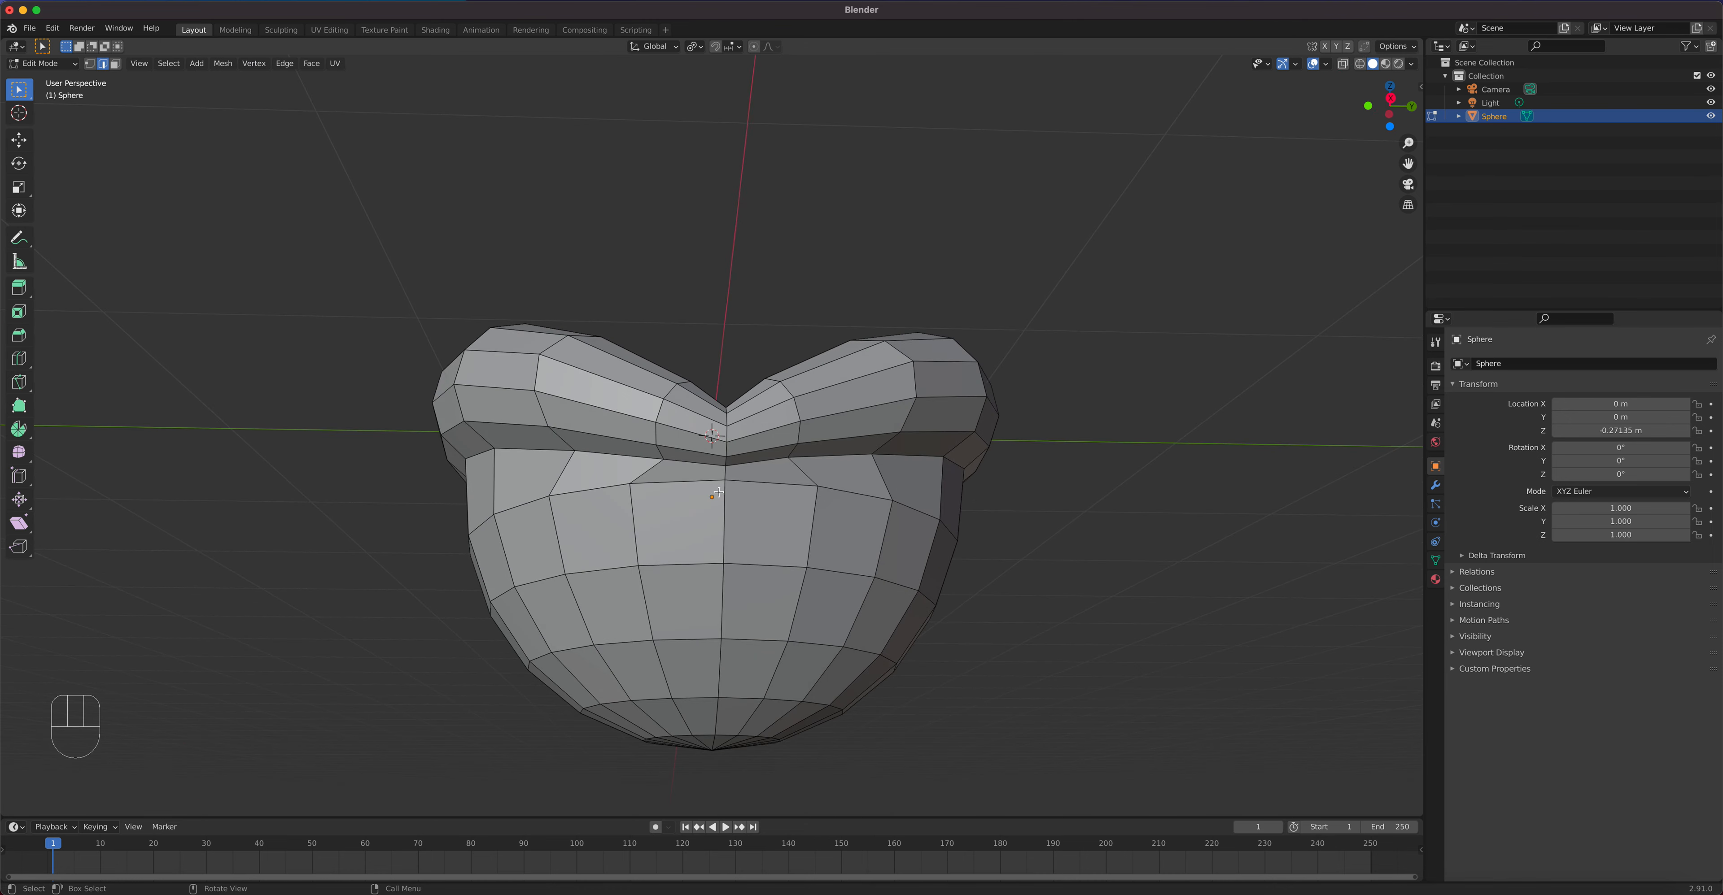
left_click(30, 27)
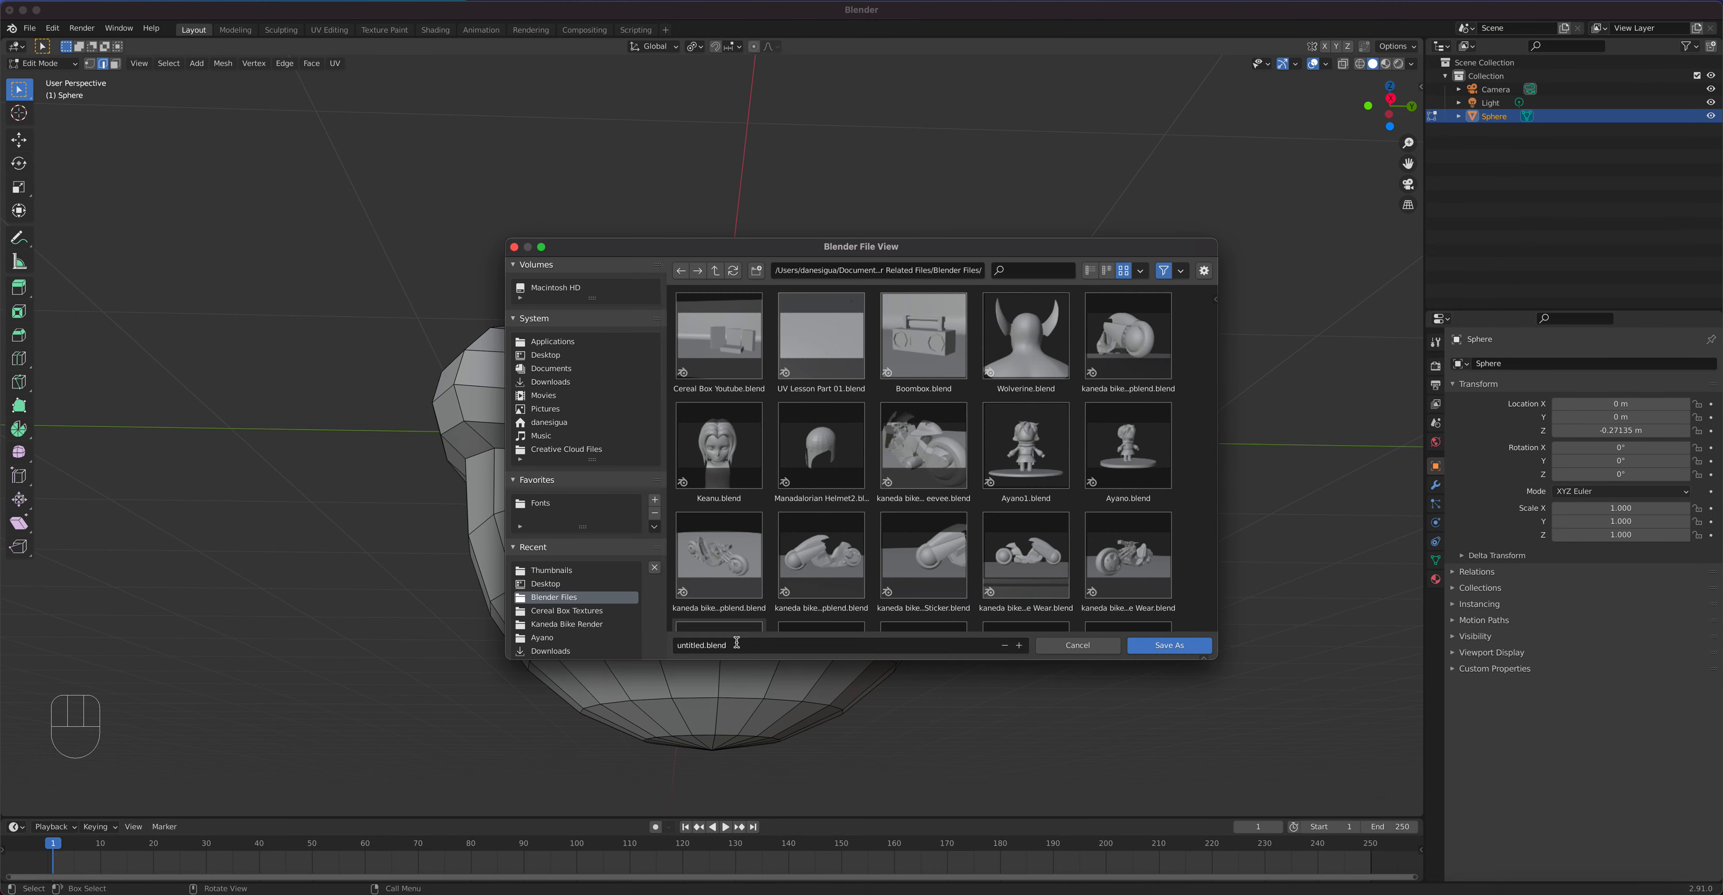
left_click(736, 644)
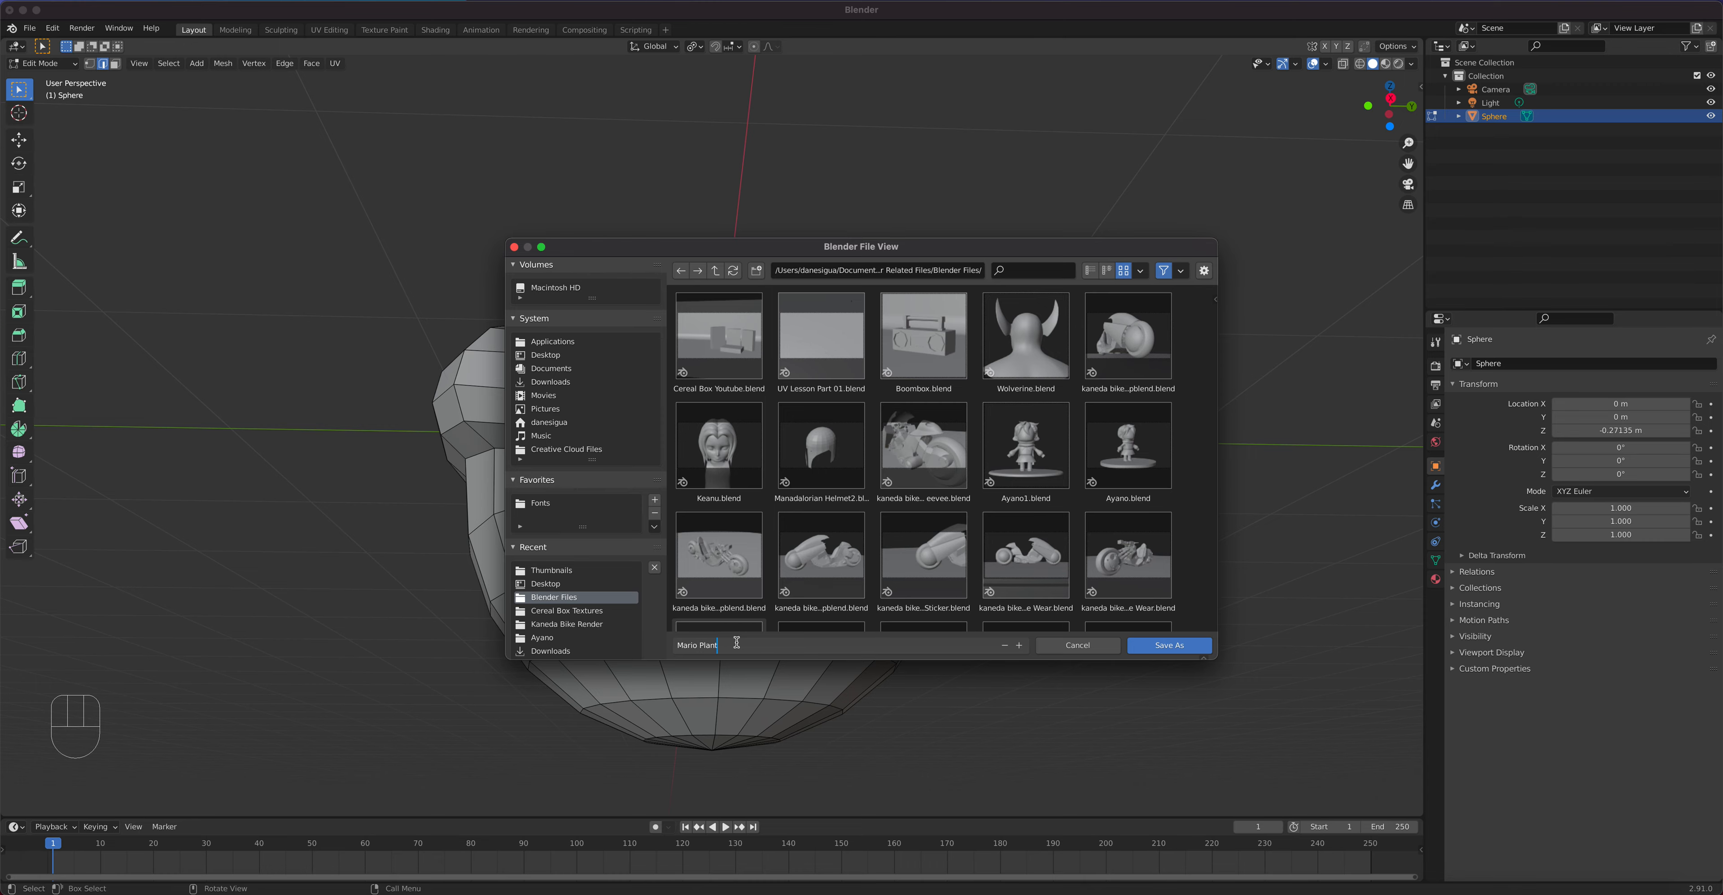
left_click(1169, 645)
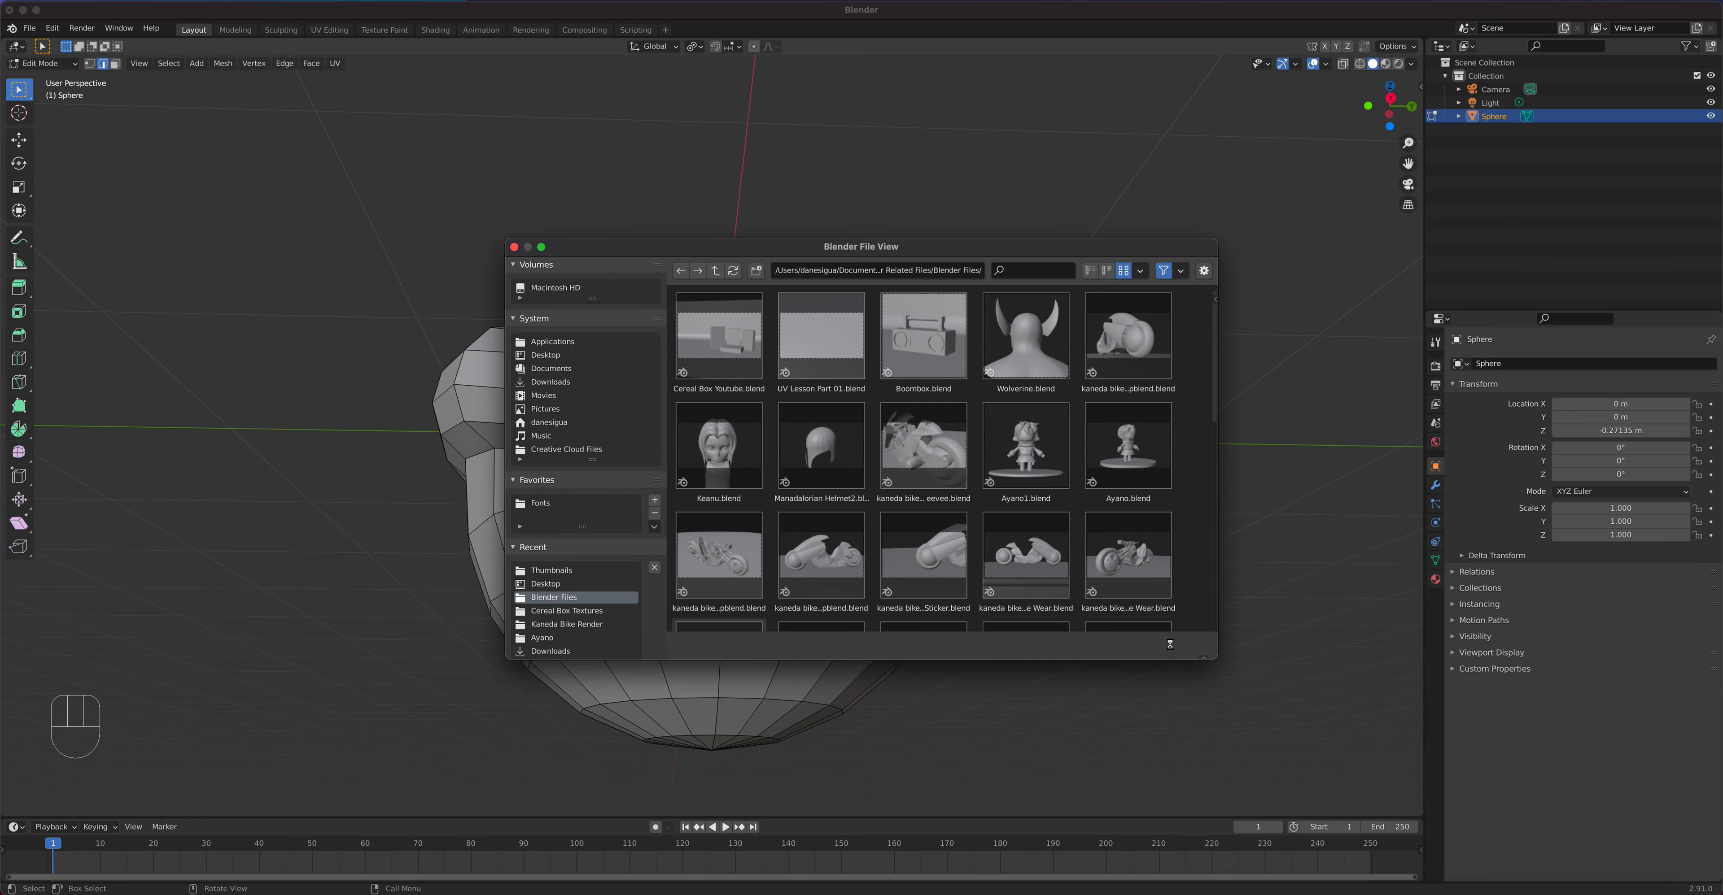
Step: In see-through front view and vertex mode, move the outermost rim vertices at the negative X end outward and down
middle_click_drag(739, 459, 609, 457)
key("KP_1")
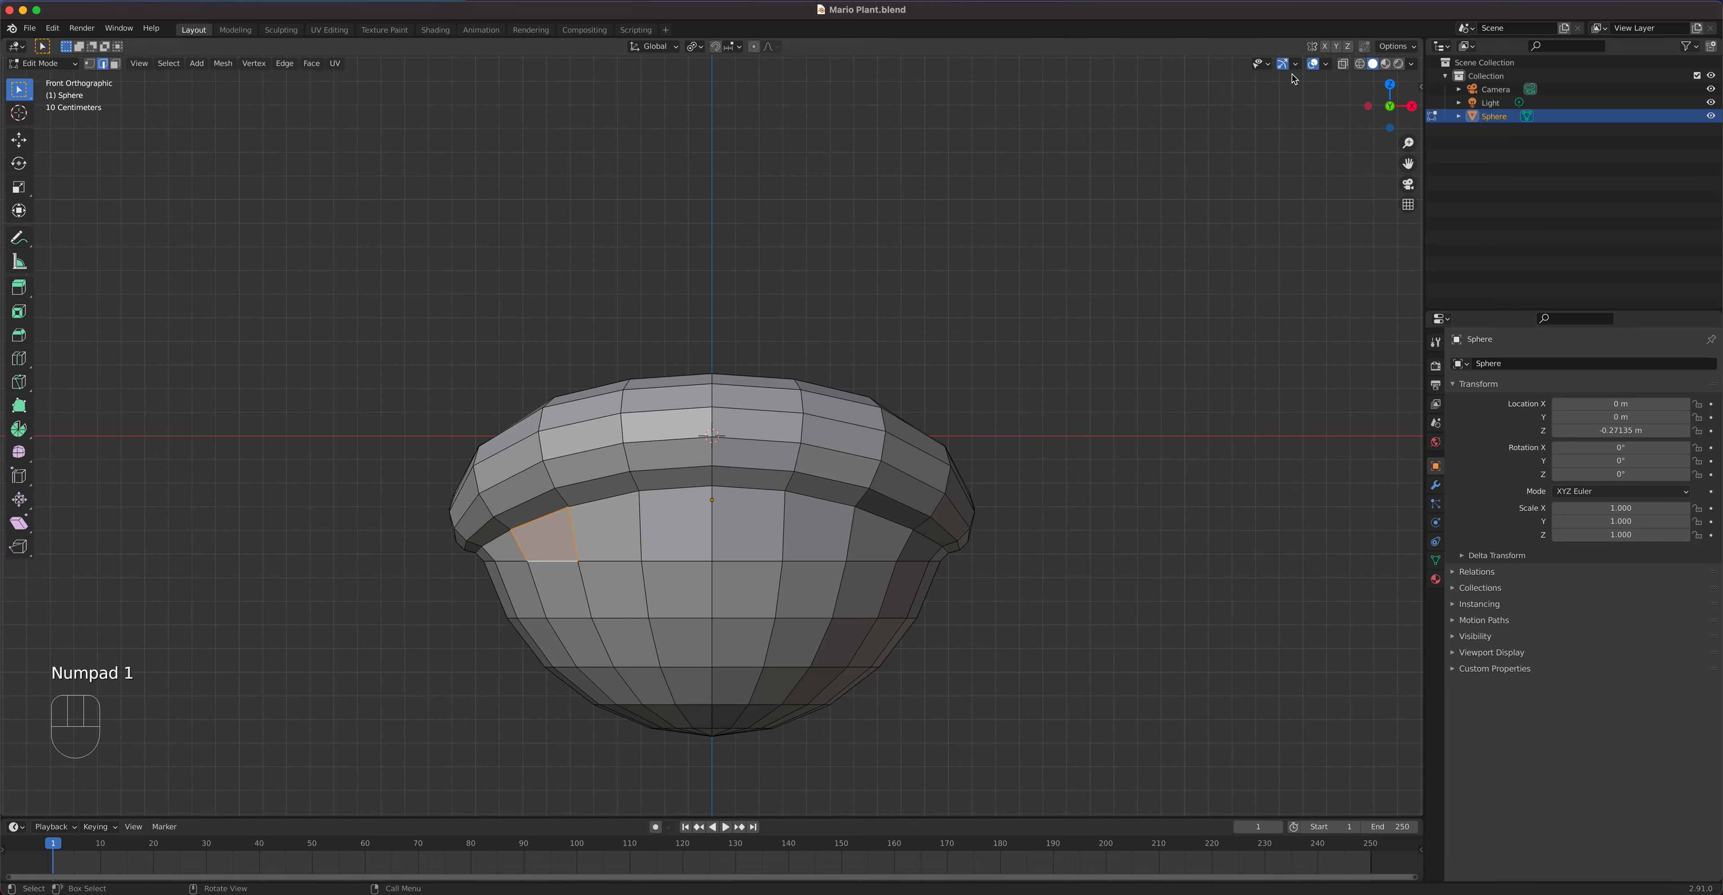
left_click(1343, 64)
scroll(489, 584, "up", 3)
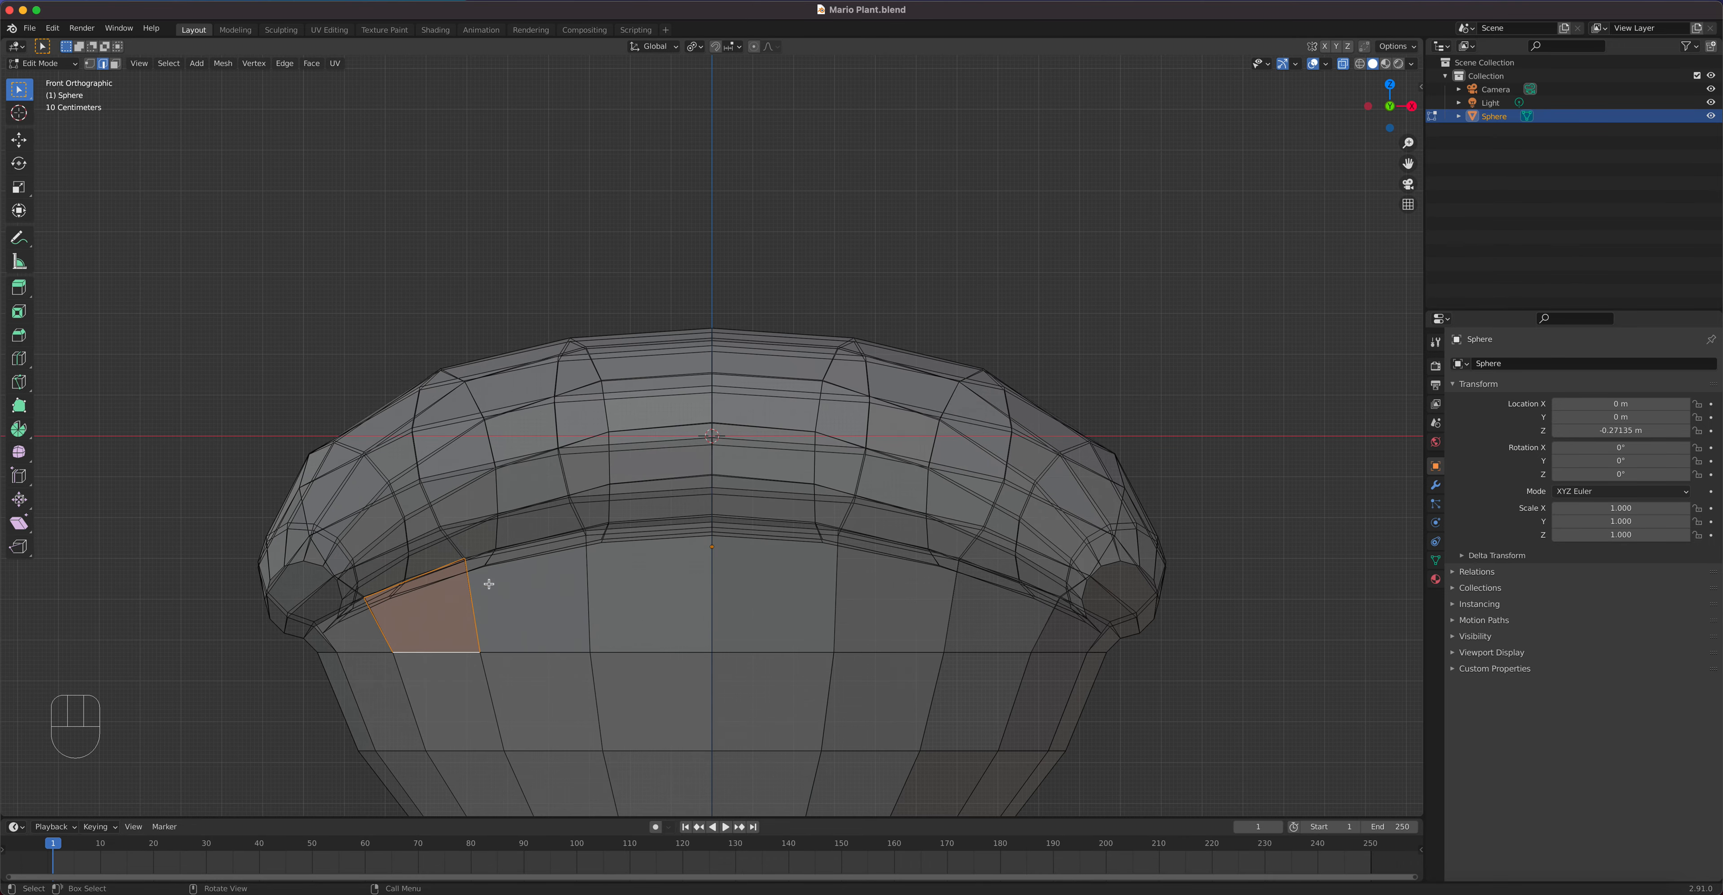
key("1")
left_click_drag(307, 643, 350, 671)
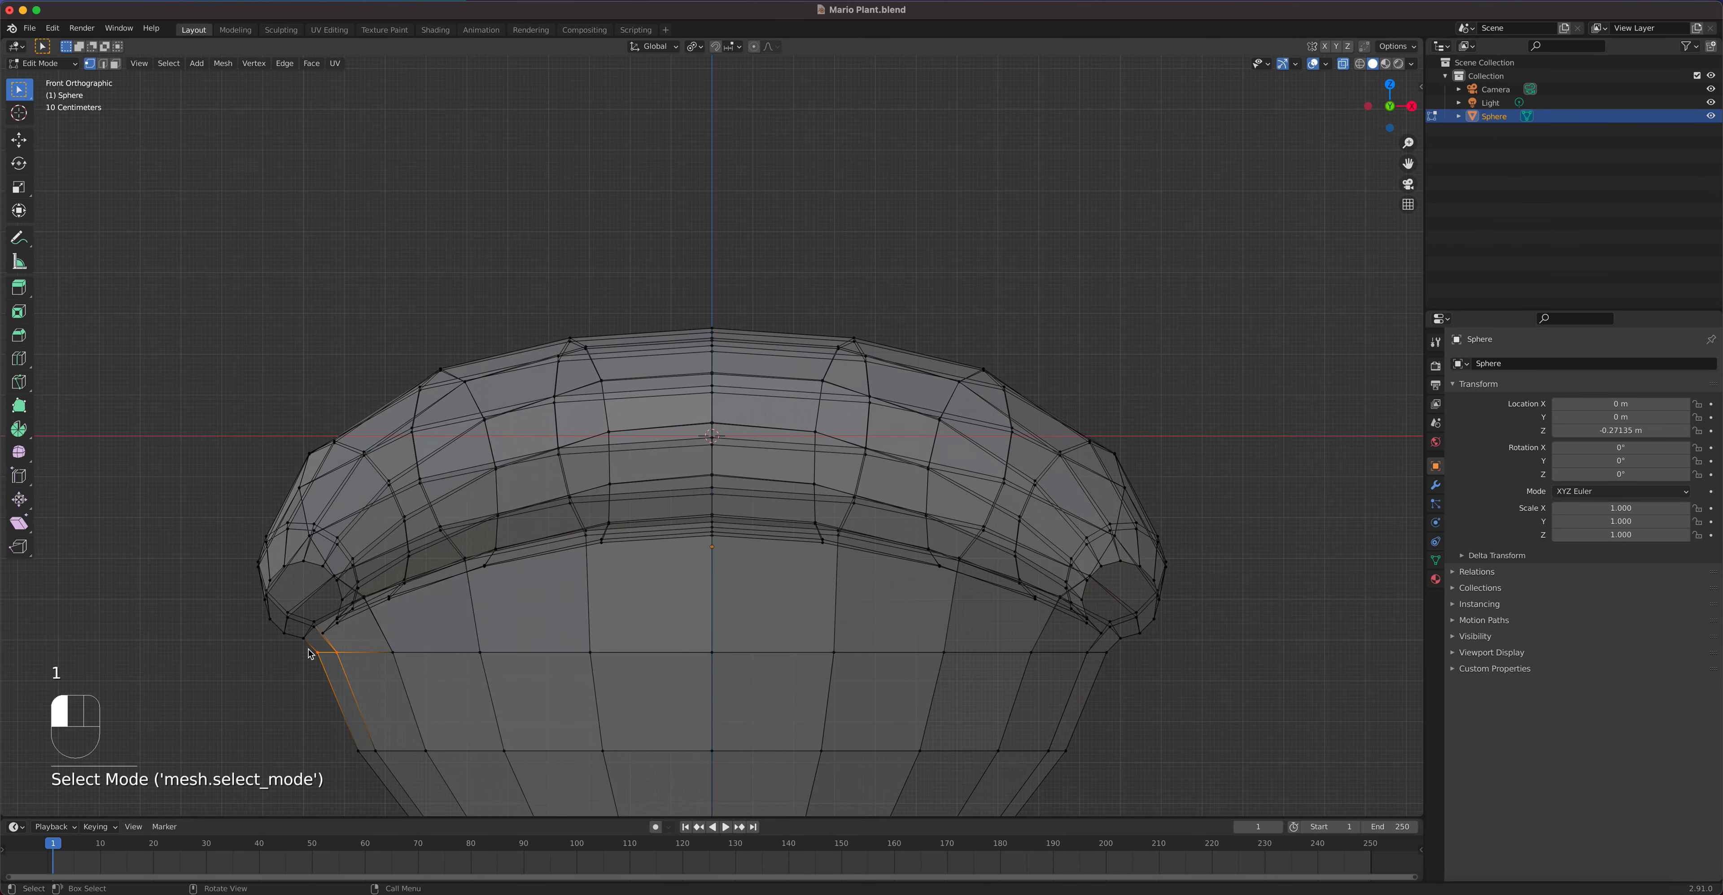
key("g")
left_click(336, 679)
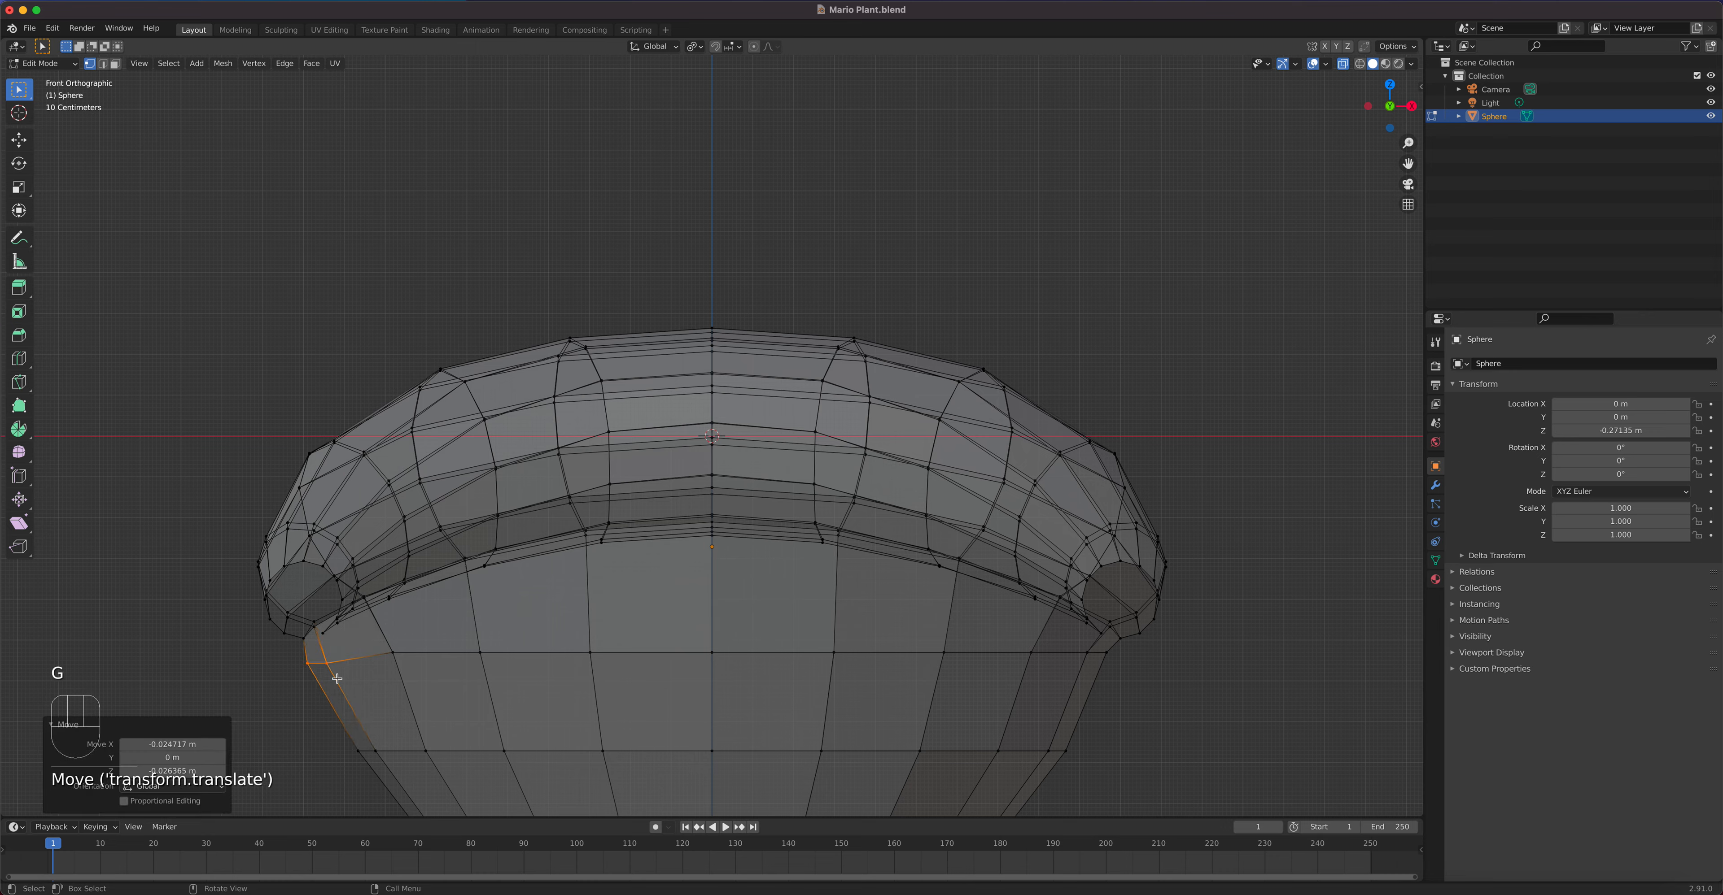
key("g")
left_click(331, 689)
Step: Lower the next rim vertices inward from the negative X end, and those toward the positive X end
left_click_drag(369, 642, 501, 682)
key("g")
left_click(411, 693)
key("g")
left_click(503, 684)
left_click_drag(1139, 690, 921, 641)
key("g")
left_click(1042, 674)
key("g")
left_click(990, 657)
key("g")
left_click(922, 646)
Step: Lower the central rim vertices in front view so the former sphere rim runs in an even line
left_click_drag(853, 698, 418, 630)
key("g")
left_click(564, 664)
left_click_drag(546, 635, 665, 653)
key("g")
left_click(869, 712)
key("g")
left_click(665, 654)
left_click_drag(545, 655, 612, 692)
key("g")
left_click(741, 691)
Step: Nudge the rim vertices near the positive X end down and slightly outward in front view
left_click_drag(904, 644, 1049, 684)
key("g")
left_click(957, 683)
key("g")
left_click(1059, 687)
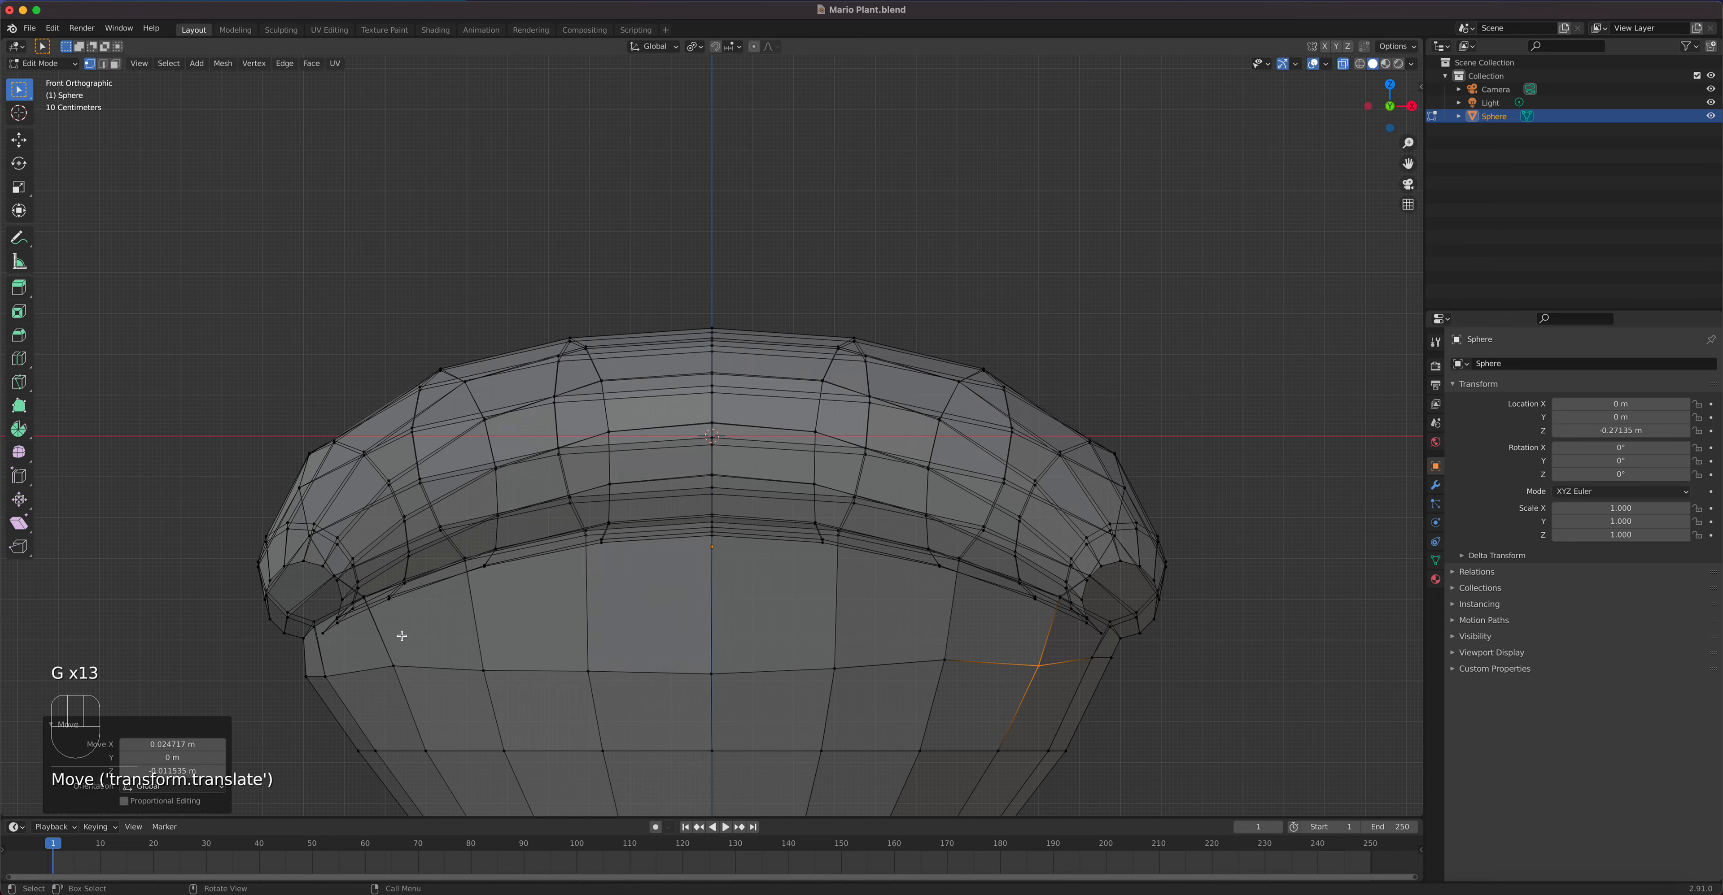
Step: Fine-tune the two outer rim vertex groups at the negative X end, lowering them to match the rest of the row
left_click_drag(382, 646, 425, 695)
key("g")
left_click(420, 700)
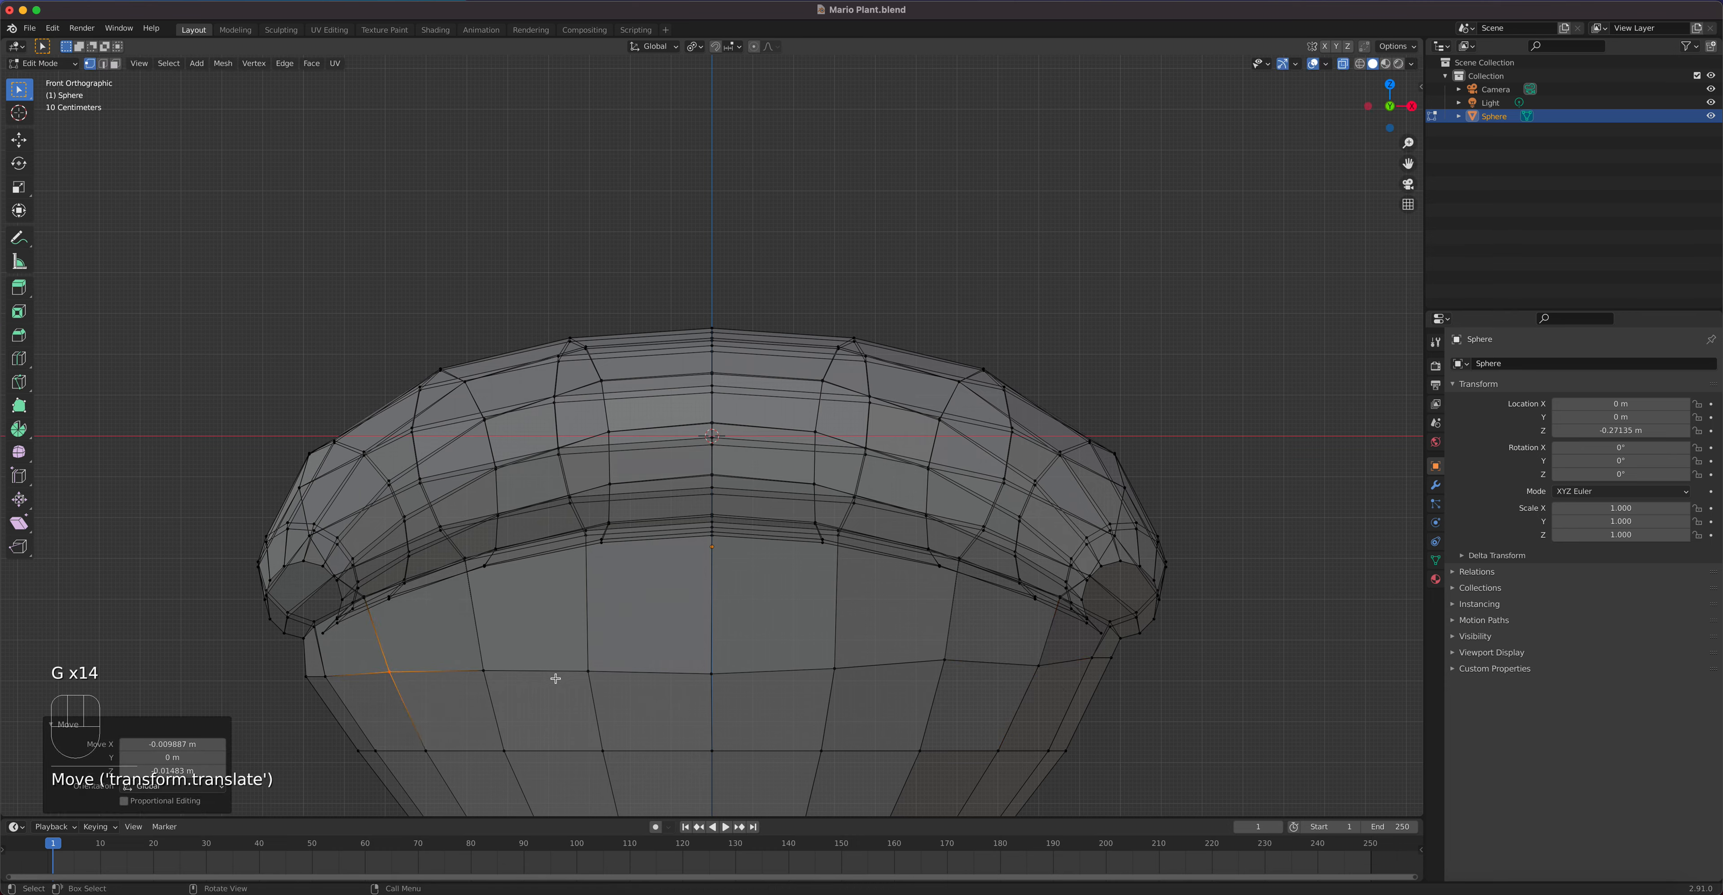
left_click_drag(303, 667, 346, 703)
key("g")
left_click(353, 708)
Step: Move the outer negative X vertices one row below the rim about 0.005 m outward and down
left_click_drag(372, 650, 437, 784)
key("g")
left_click(371, 730)
key("g")
left_click(437, 783)
scroll(684, 712, "down", 3)
middle_click_drag(684, 712, 728, 622)
key("KP_1")
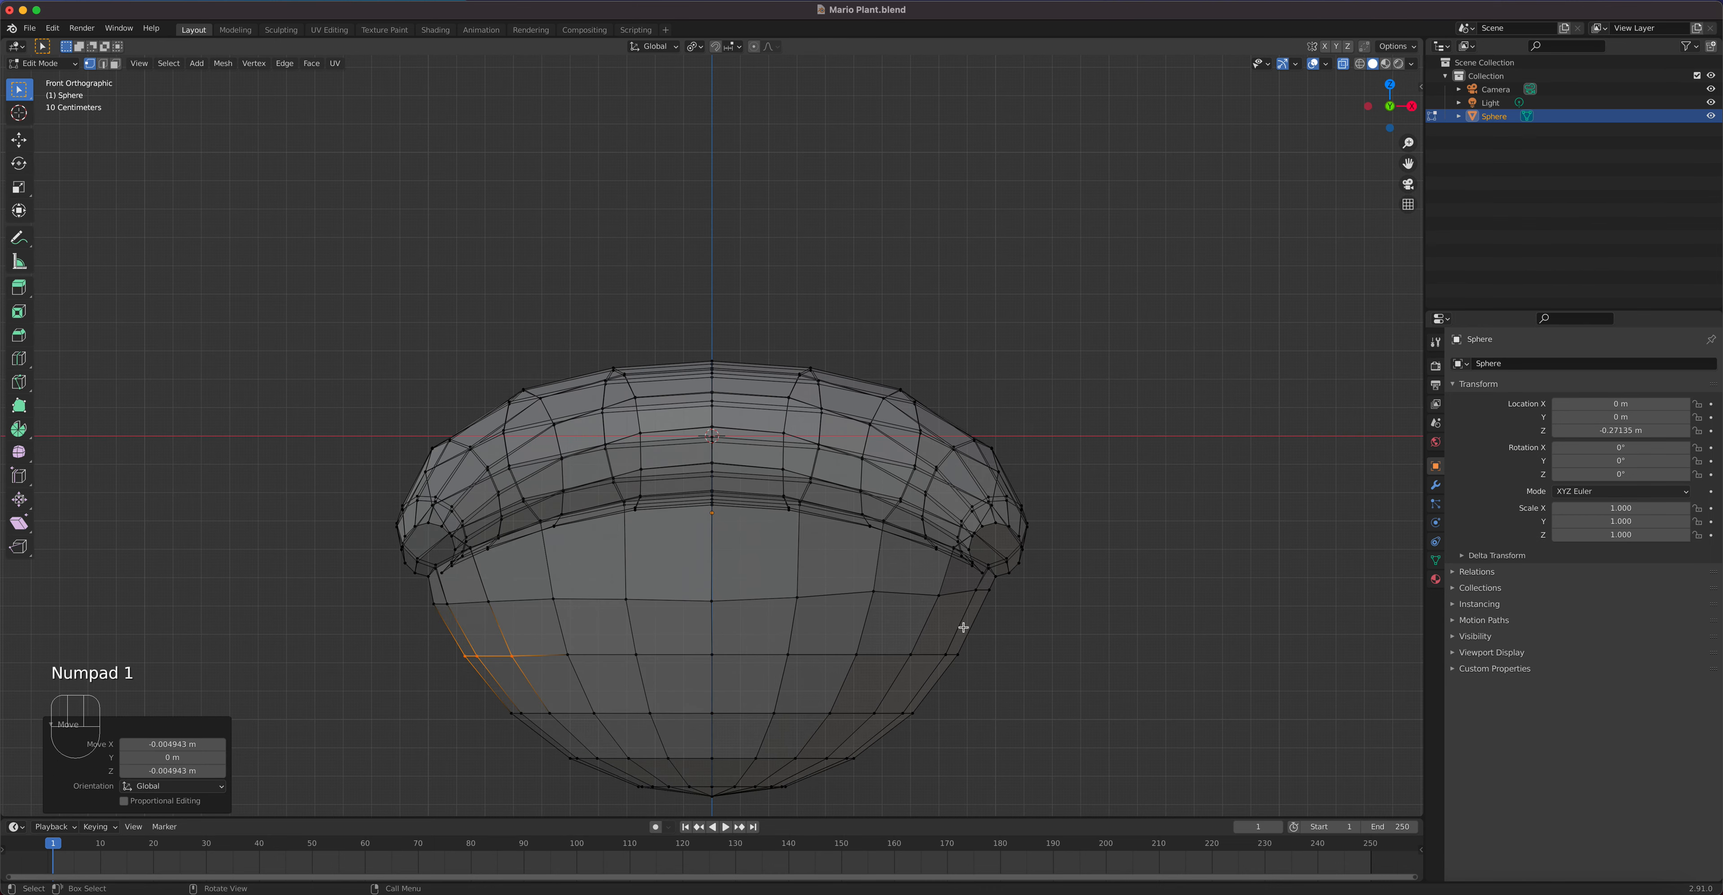
Step: In right orthographic view, move the outermost rim vertices at both ends outward and up to round the head's sides
key("KP_3")
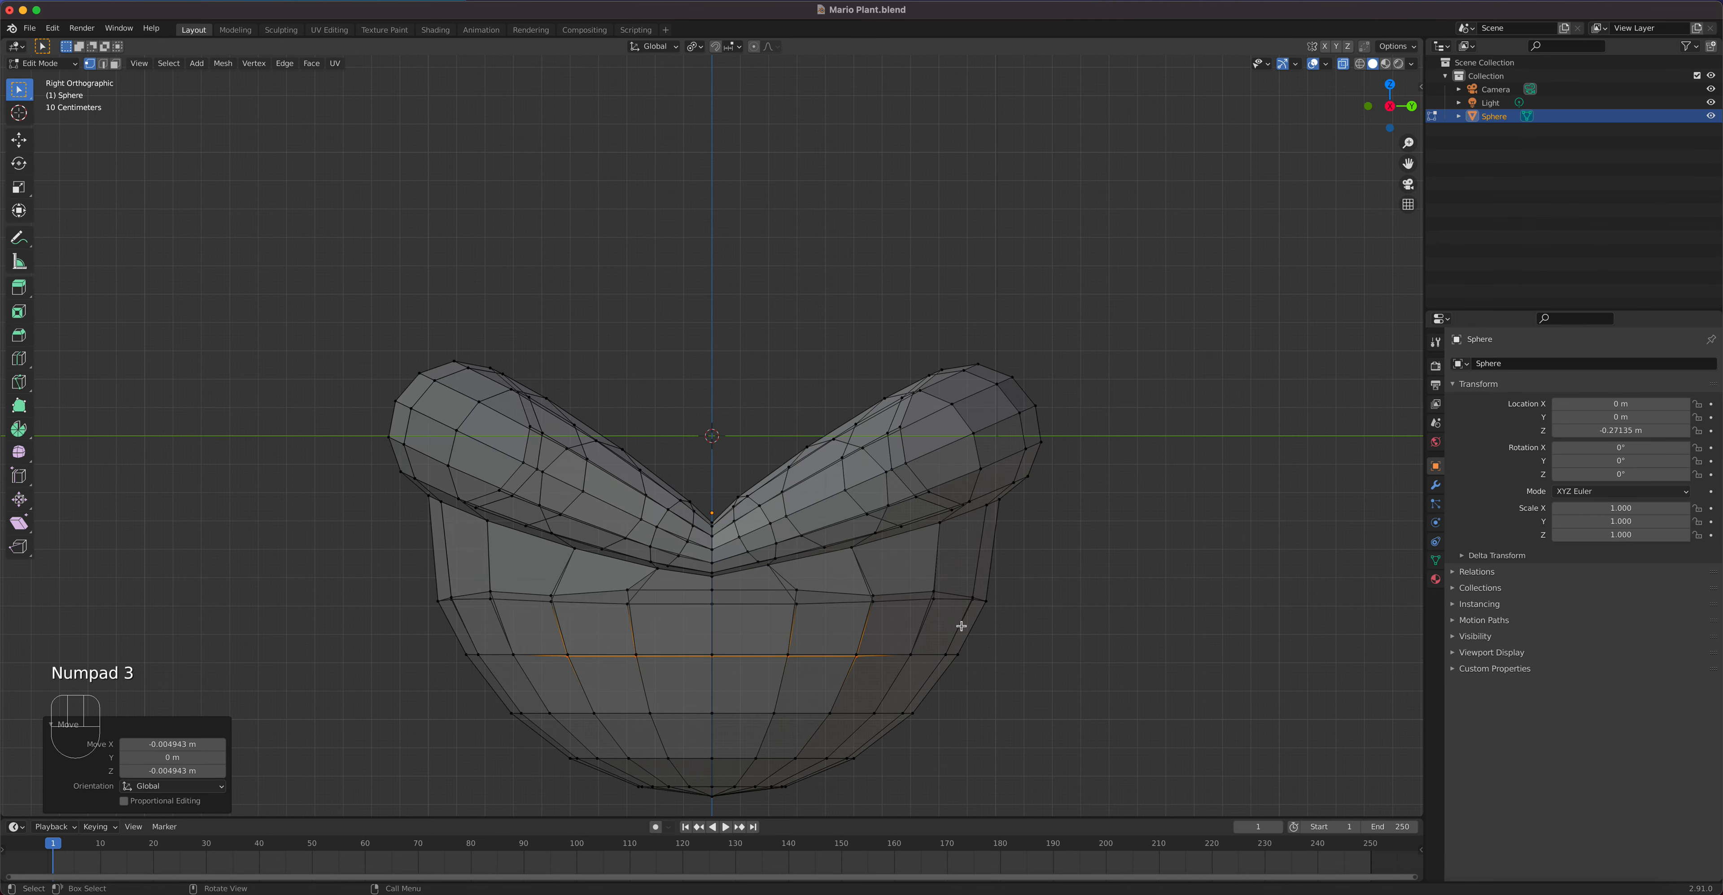
left_click_drag(1011, 619, 966, 588)
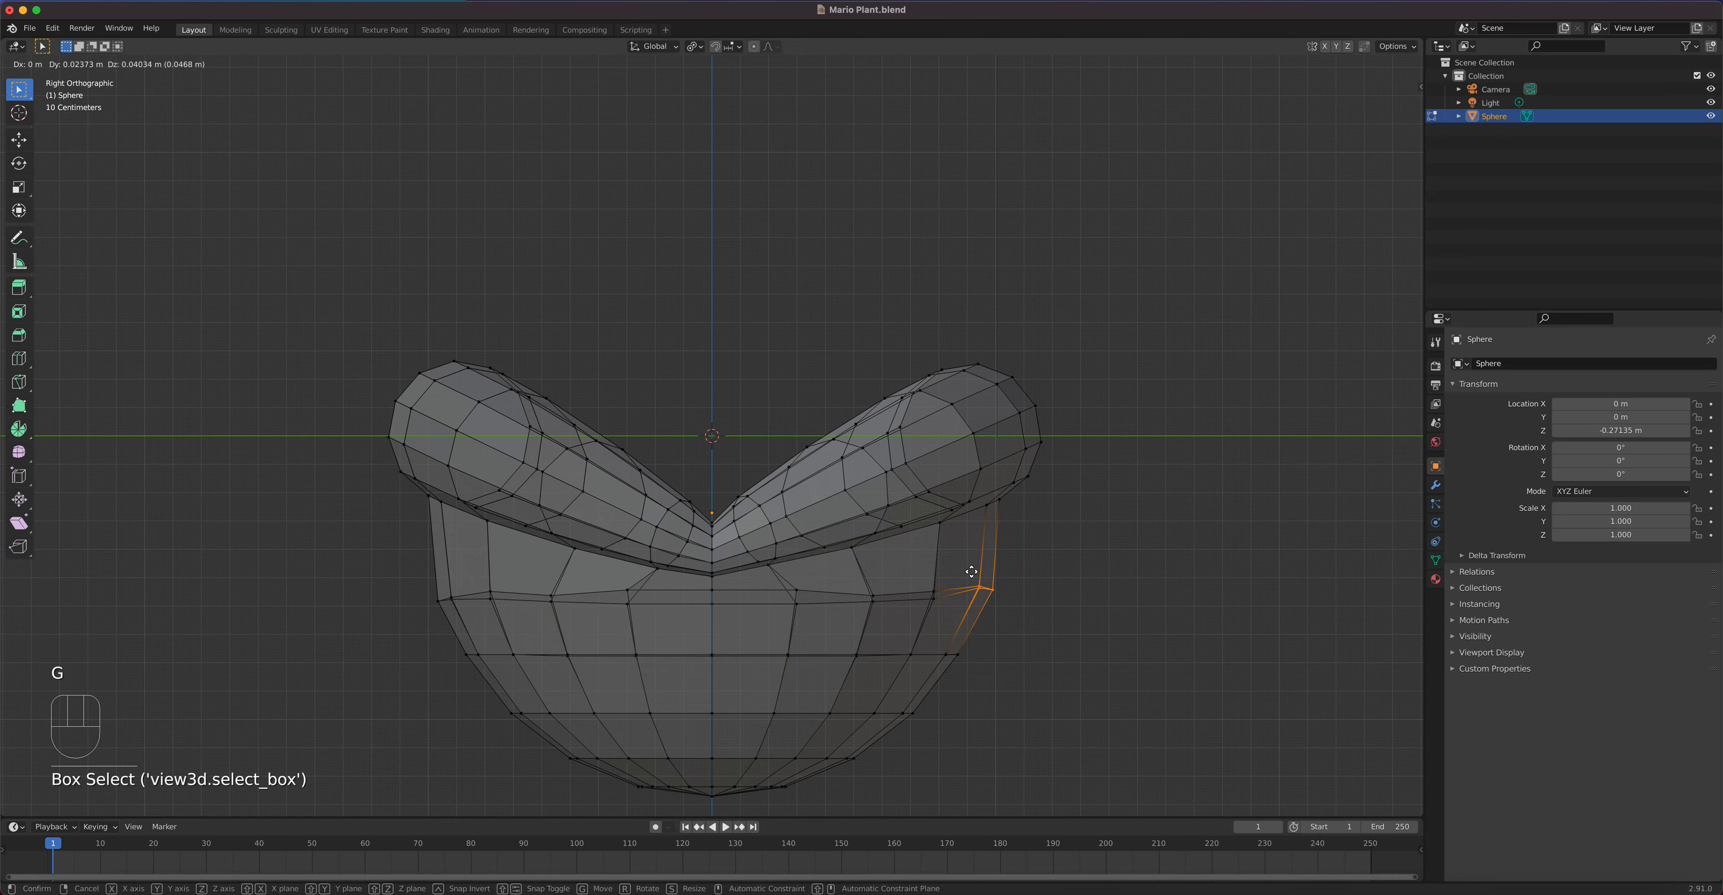
left_click(972, 574)
mouse_move(461, 617)
left_mouse_down()
mouse_move(398, 573)
mouse_move(431, 602)
left_mouse_up()
key("g")
left_click(412, 580)
key("g")
left_click(426, 597)
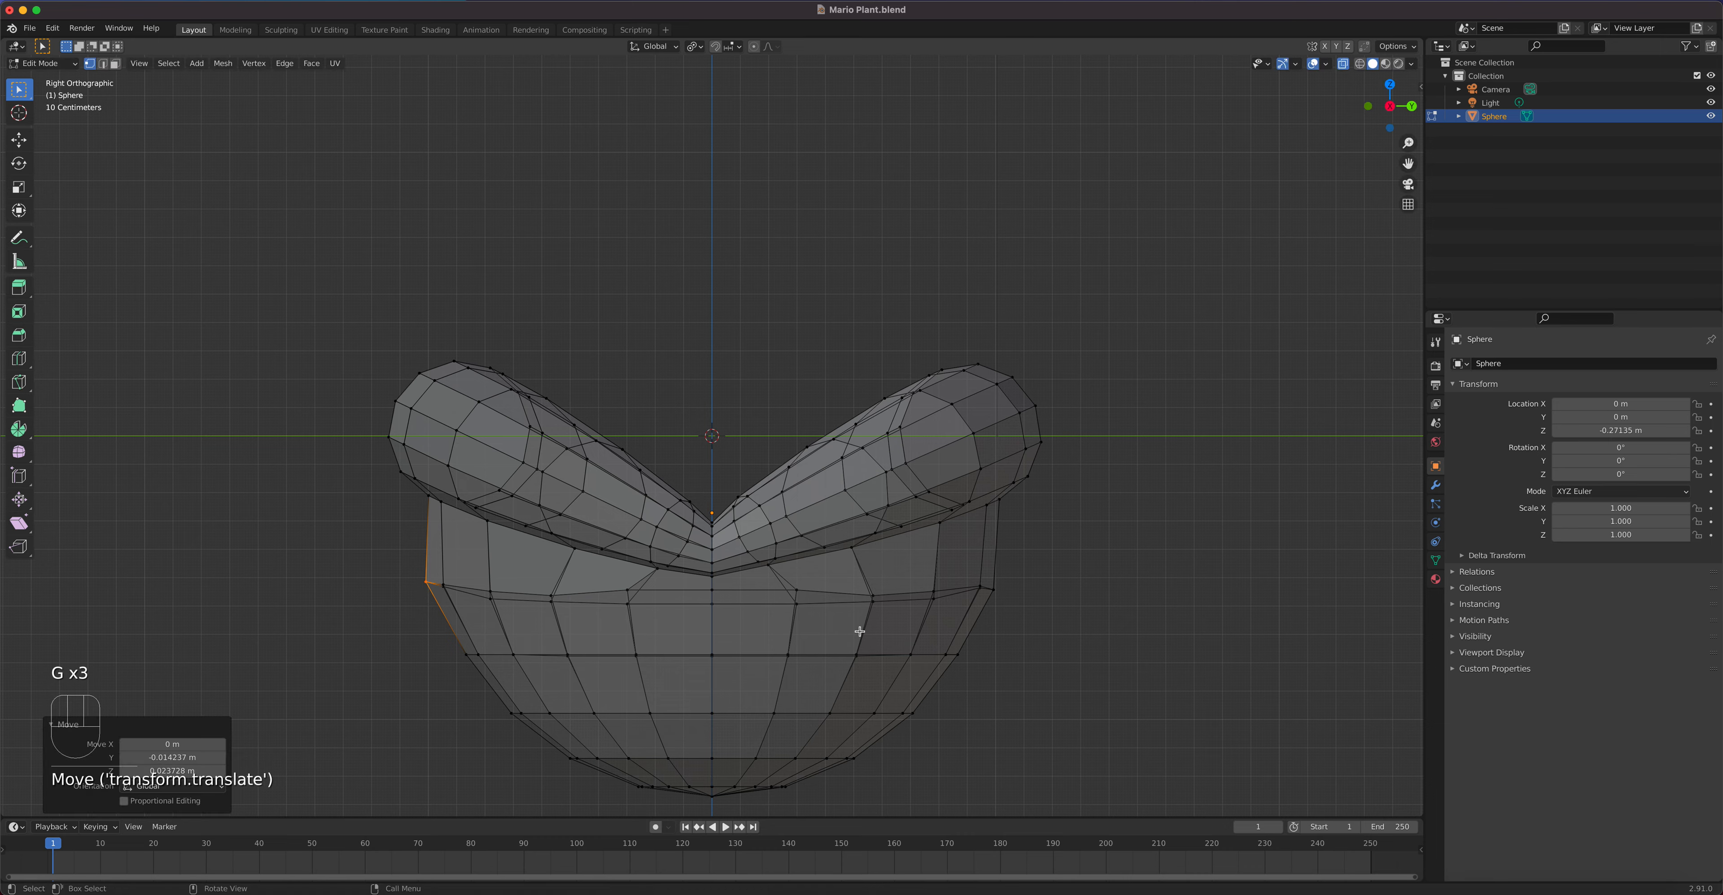
left_click_drag(1012, 627, 994, 573)
key("g")
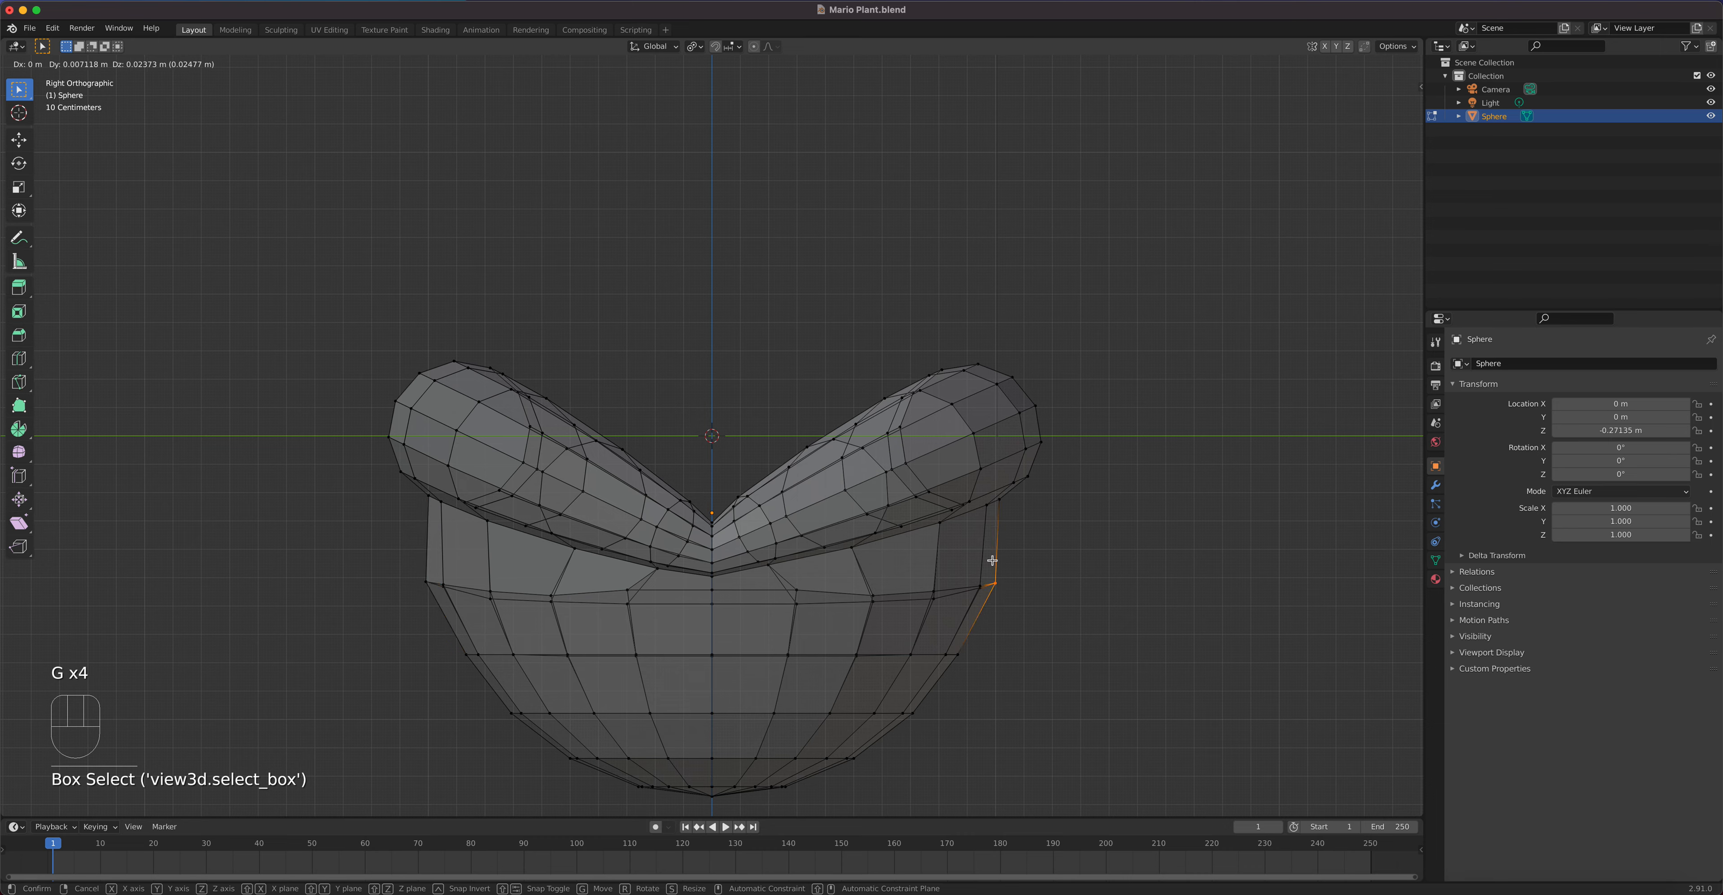
left_click(988, 585)
Step: Lower the rim vertices closest to the center on both sides of the pinched joint in right view
left_click_drag(772, 570, 792, 617)
key("g")
left_click(796, 627)
left_click_drag(614, 582, 657, 637)
key("g")
left_click(661, 633)
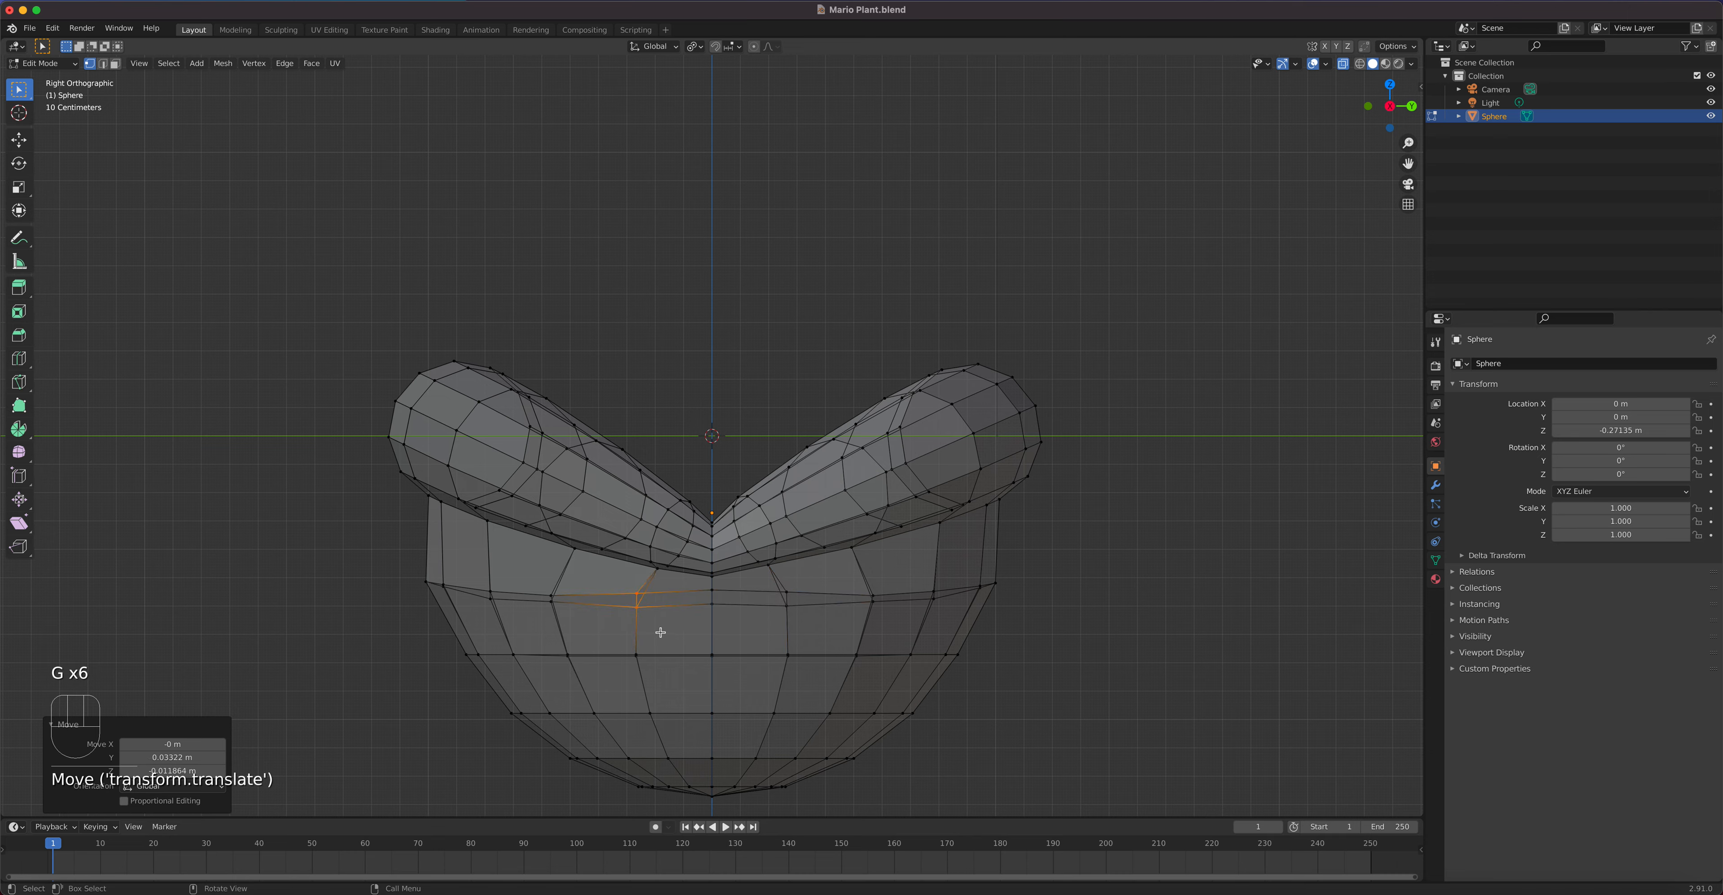
key("g")
Step: Lower the next rim vertices farther out on each side of the pinched joint in right view
left_click_drag(549, 579, 571, 624)
key("g")
left_click(578, 621)
left_click_drag(844, 583, 884, 618)
key("g")
left_click(887, 635)
Step: In Object Mode, turn off see-through display, shade the head smooth, and preview it with Material Preview shading
key("Tab")
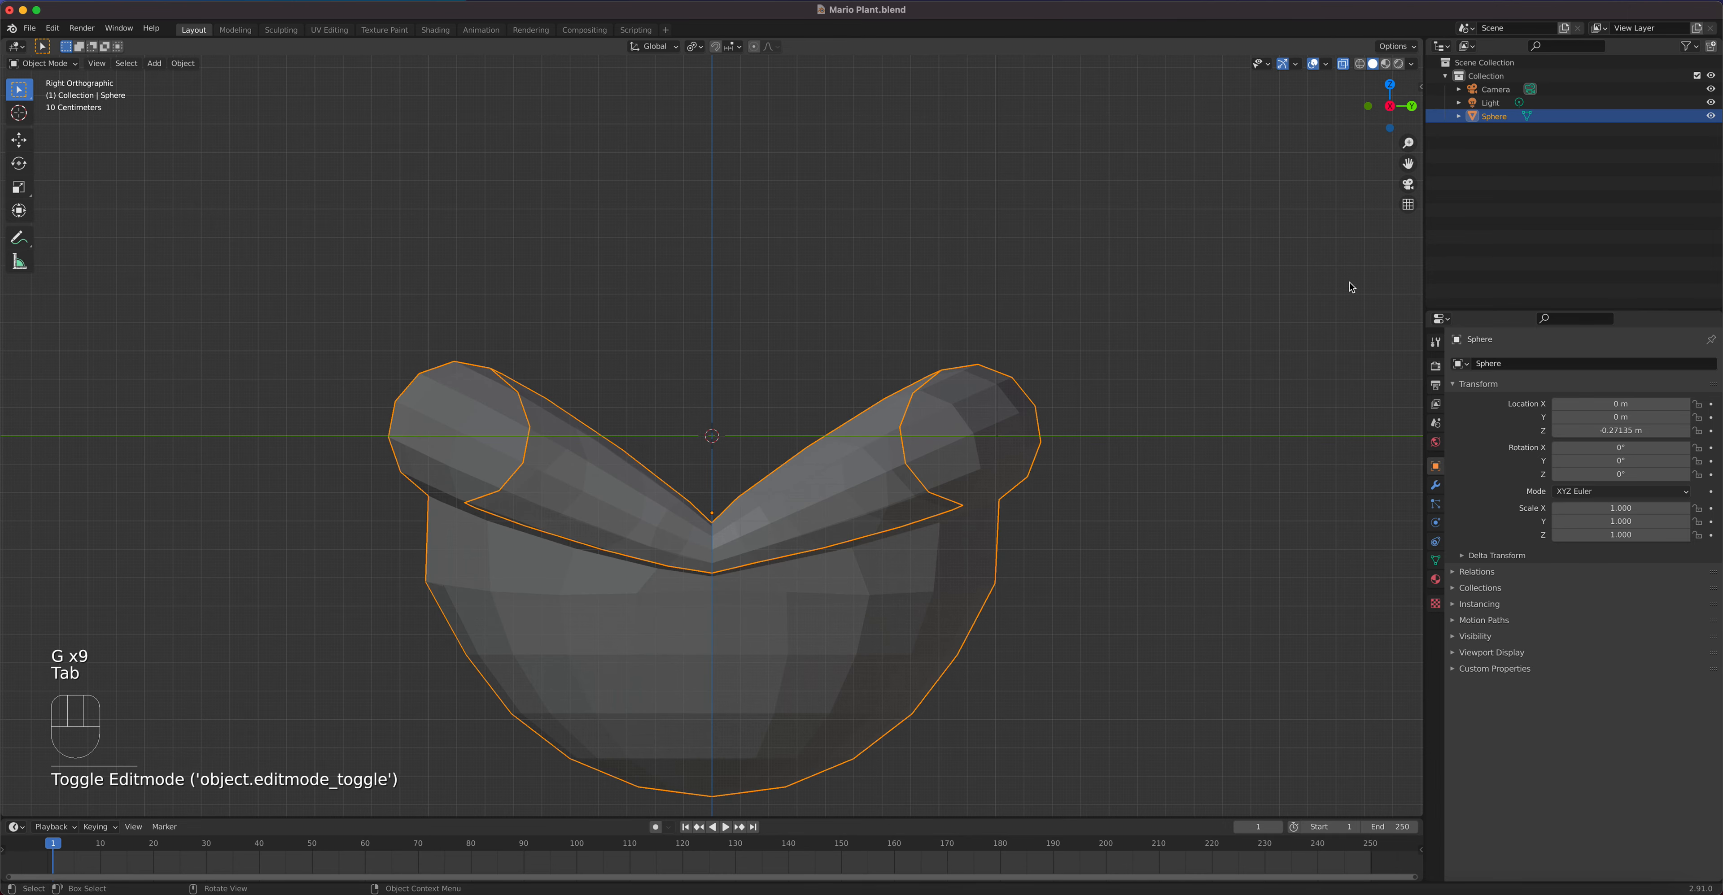
left_click(1344, 65)
right_click(811, 576)
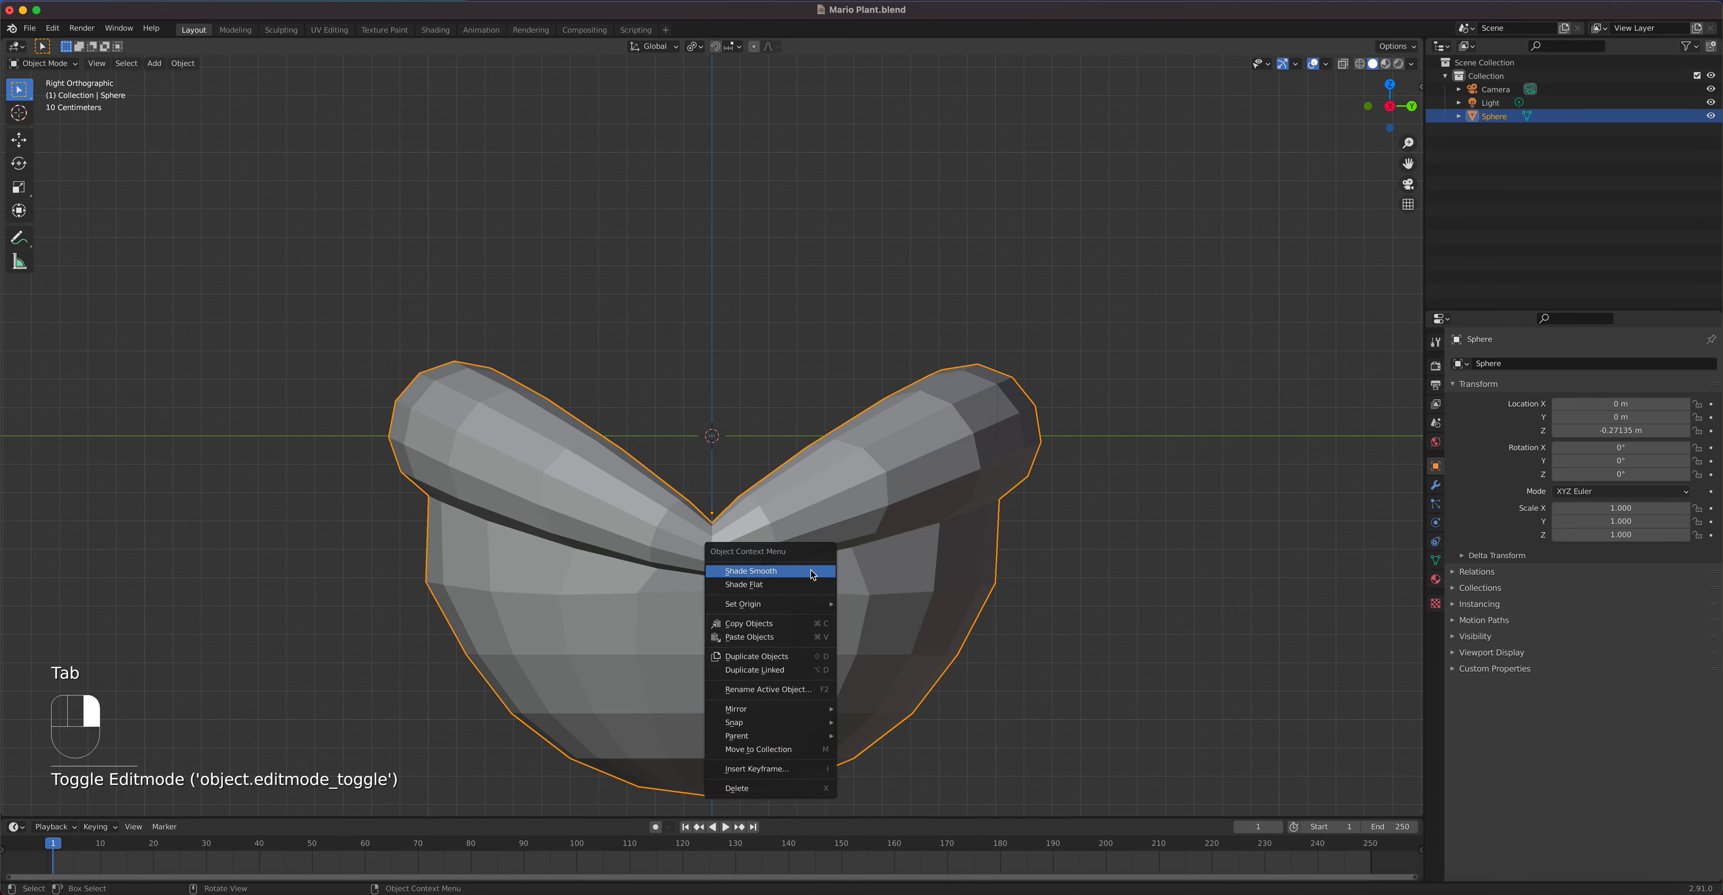
left_click(810, 571)
middle_click_drag(870, 529, 925, 384)
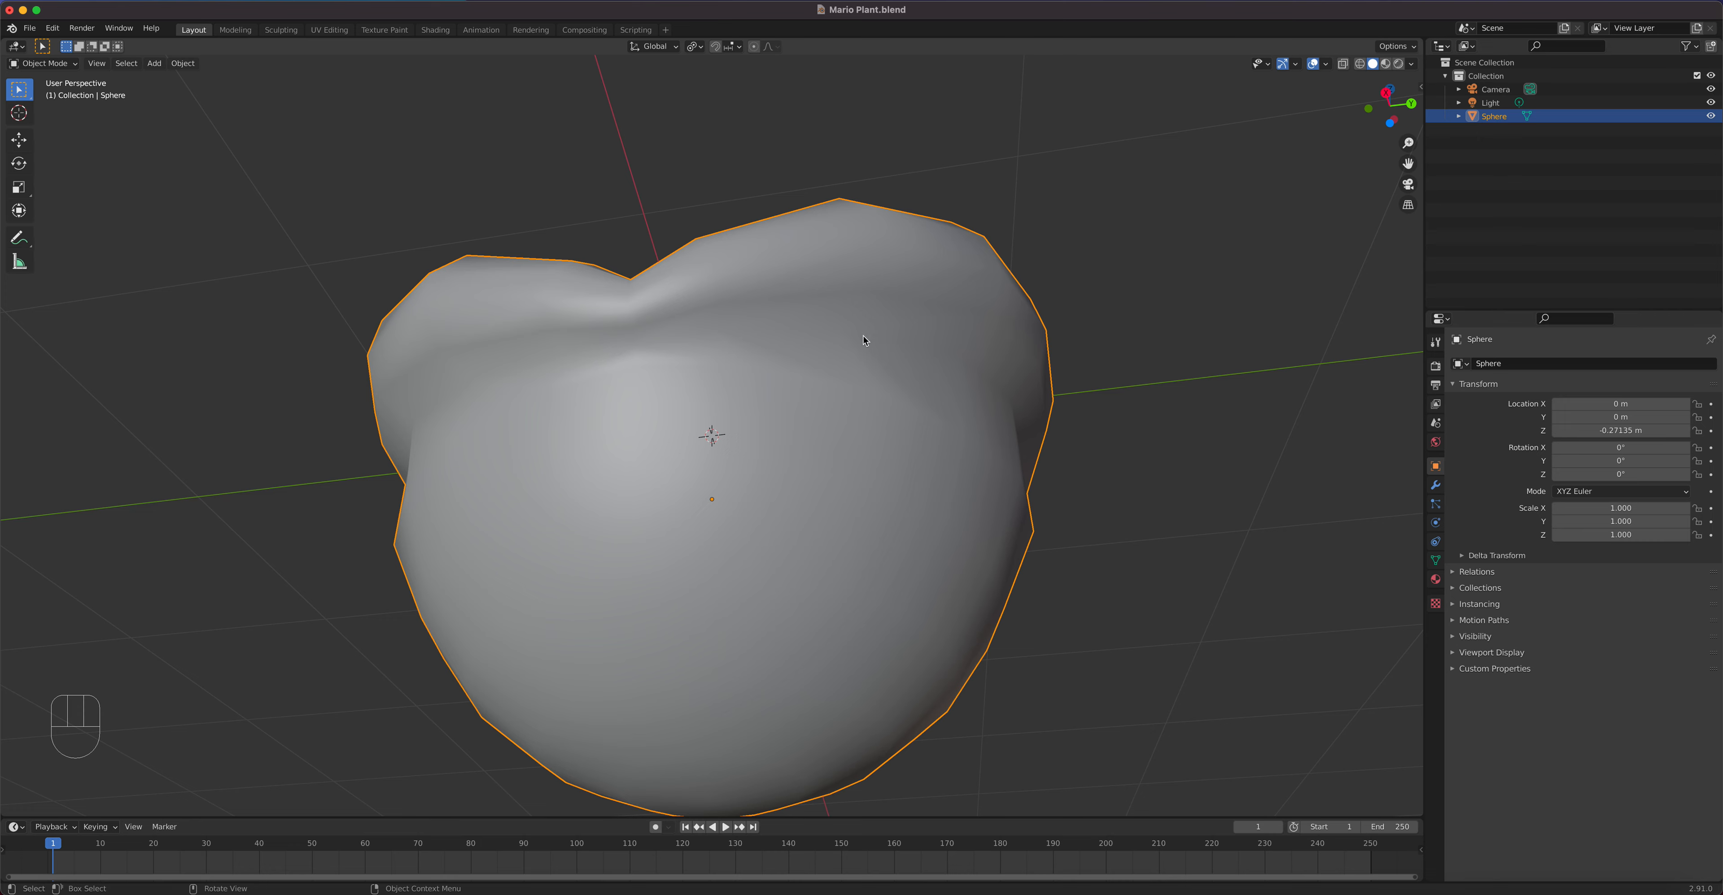
middle_click_drag(820, 392, 842, 516)
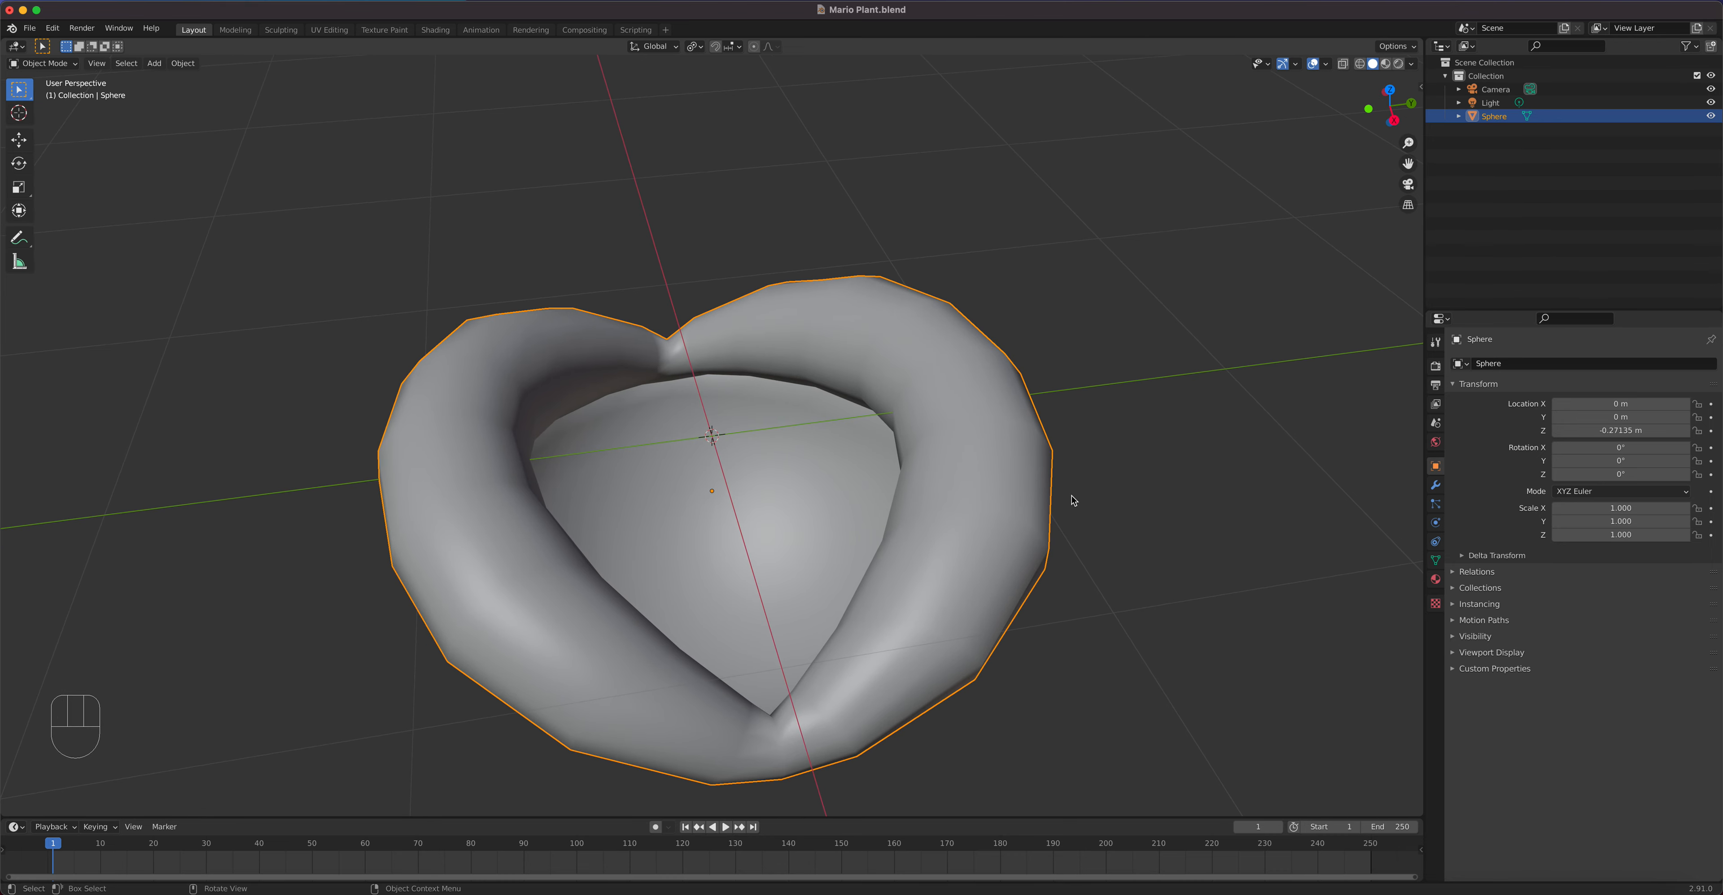
left_click(1386, 64)
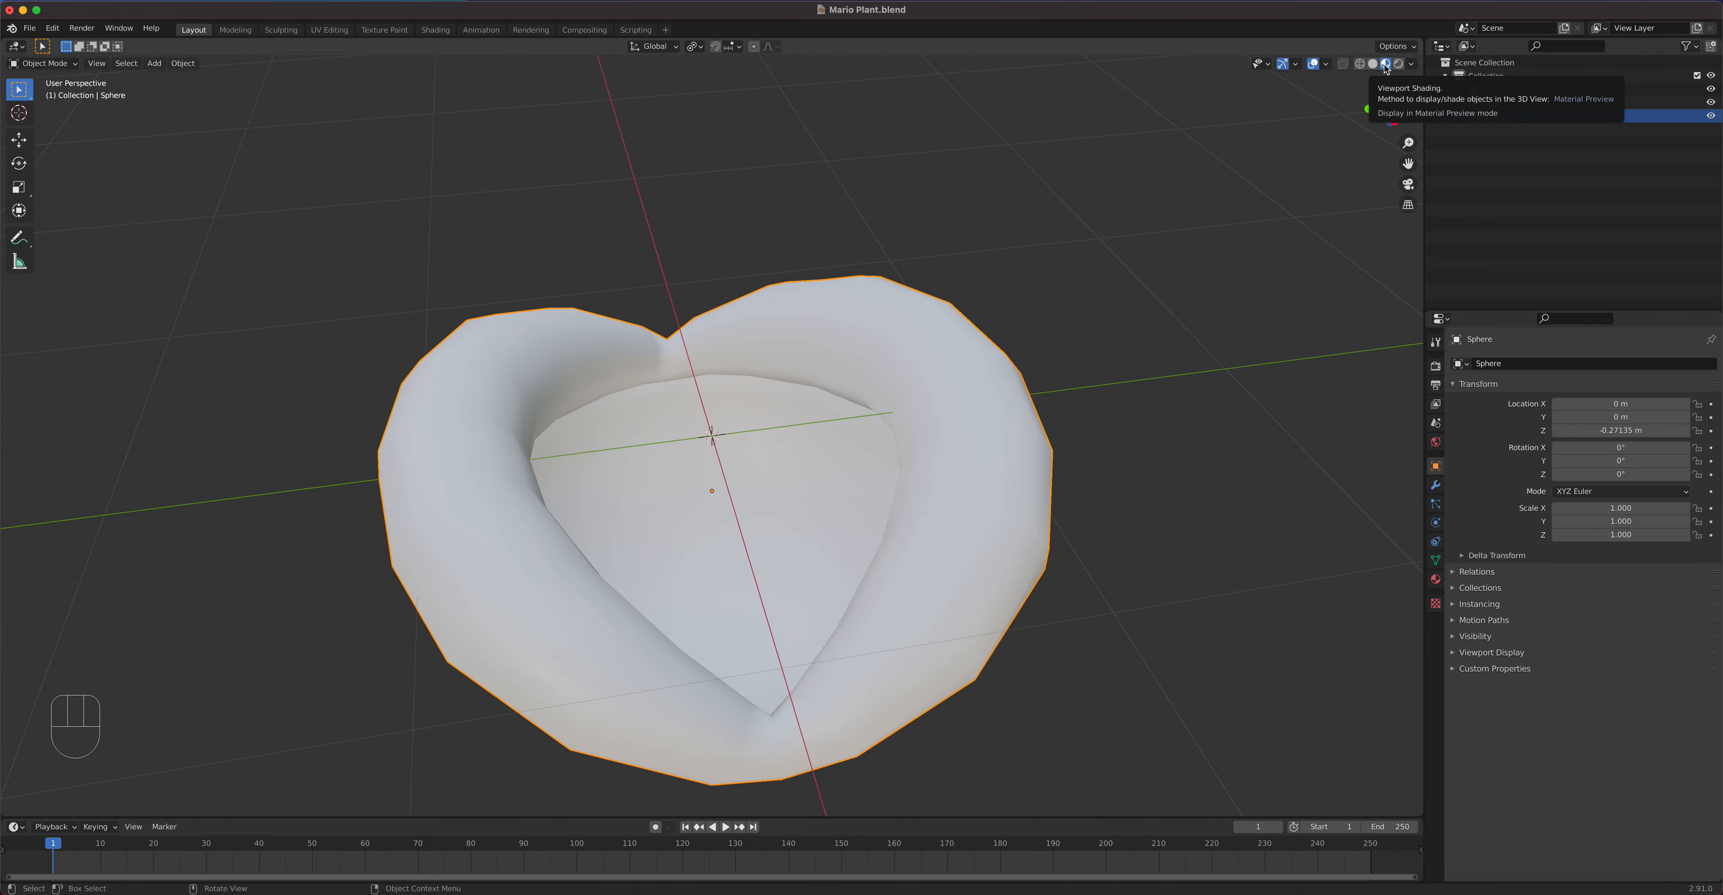
Step: Put the head into Edit Mode with edge selection and view the inner mouth rim at the pinched joint up close
key("Tab")
middle_click_drag(921, 411, 814, 411)
scroll(814, 411, "up", 1)
key("2")
scroll(782, 401, "up", 3)
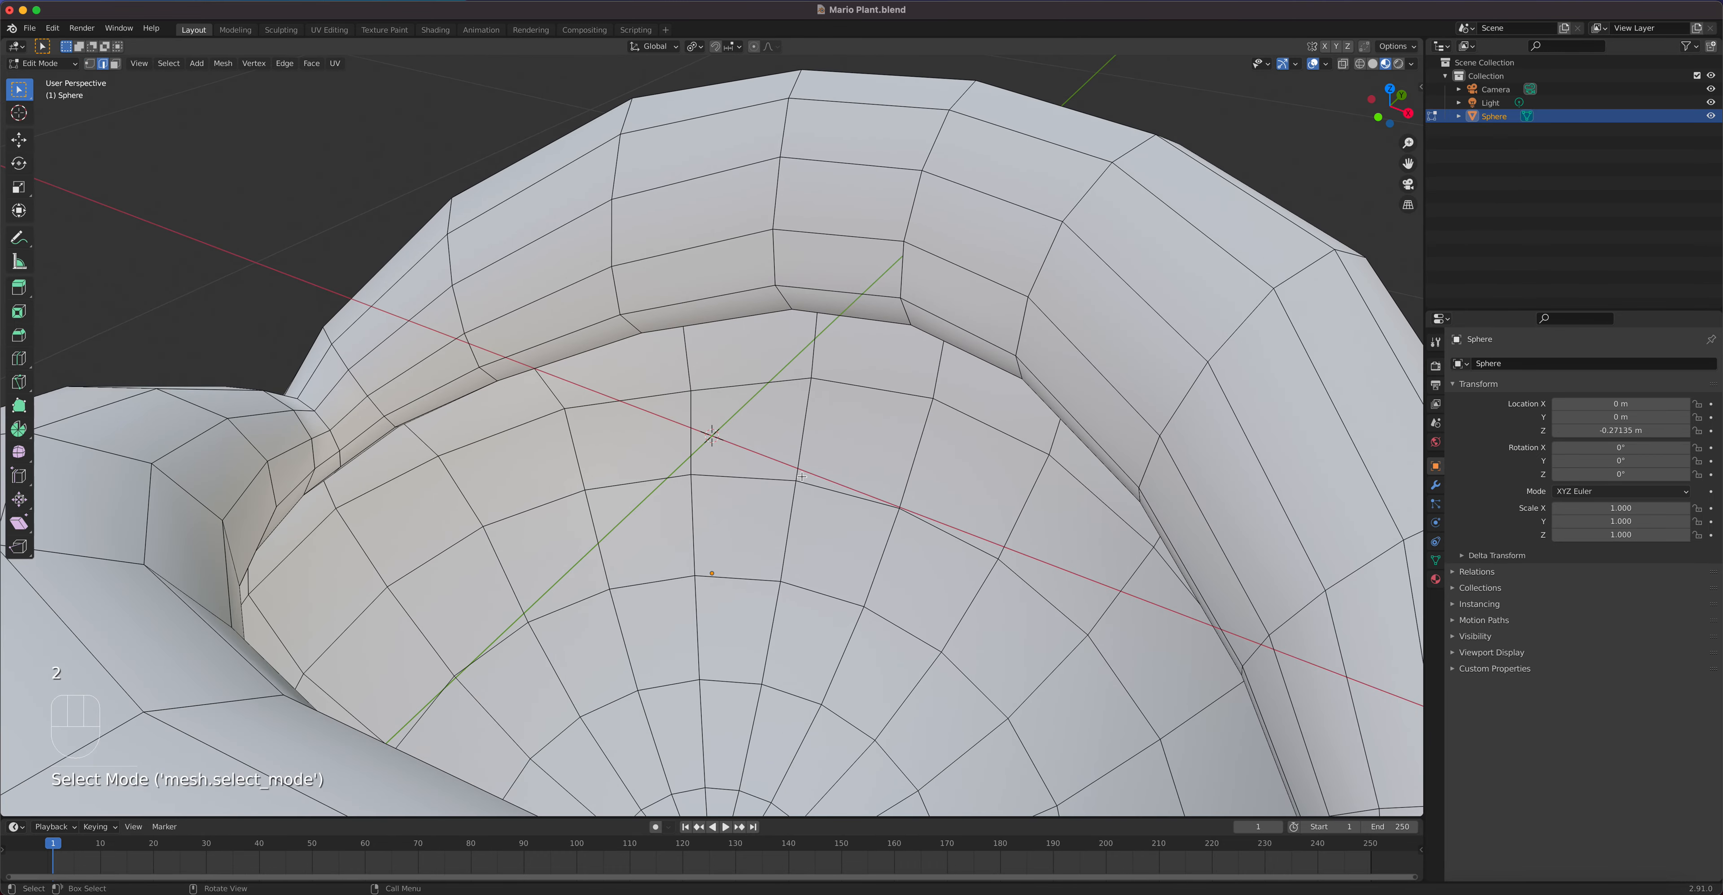
middle_click_drag(806, 471, 699, 386)
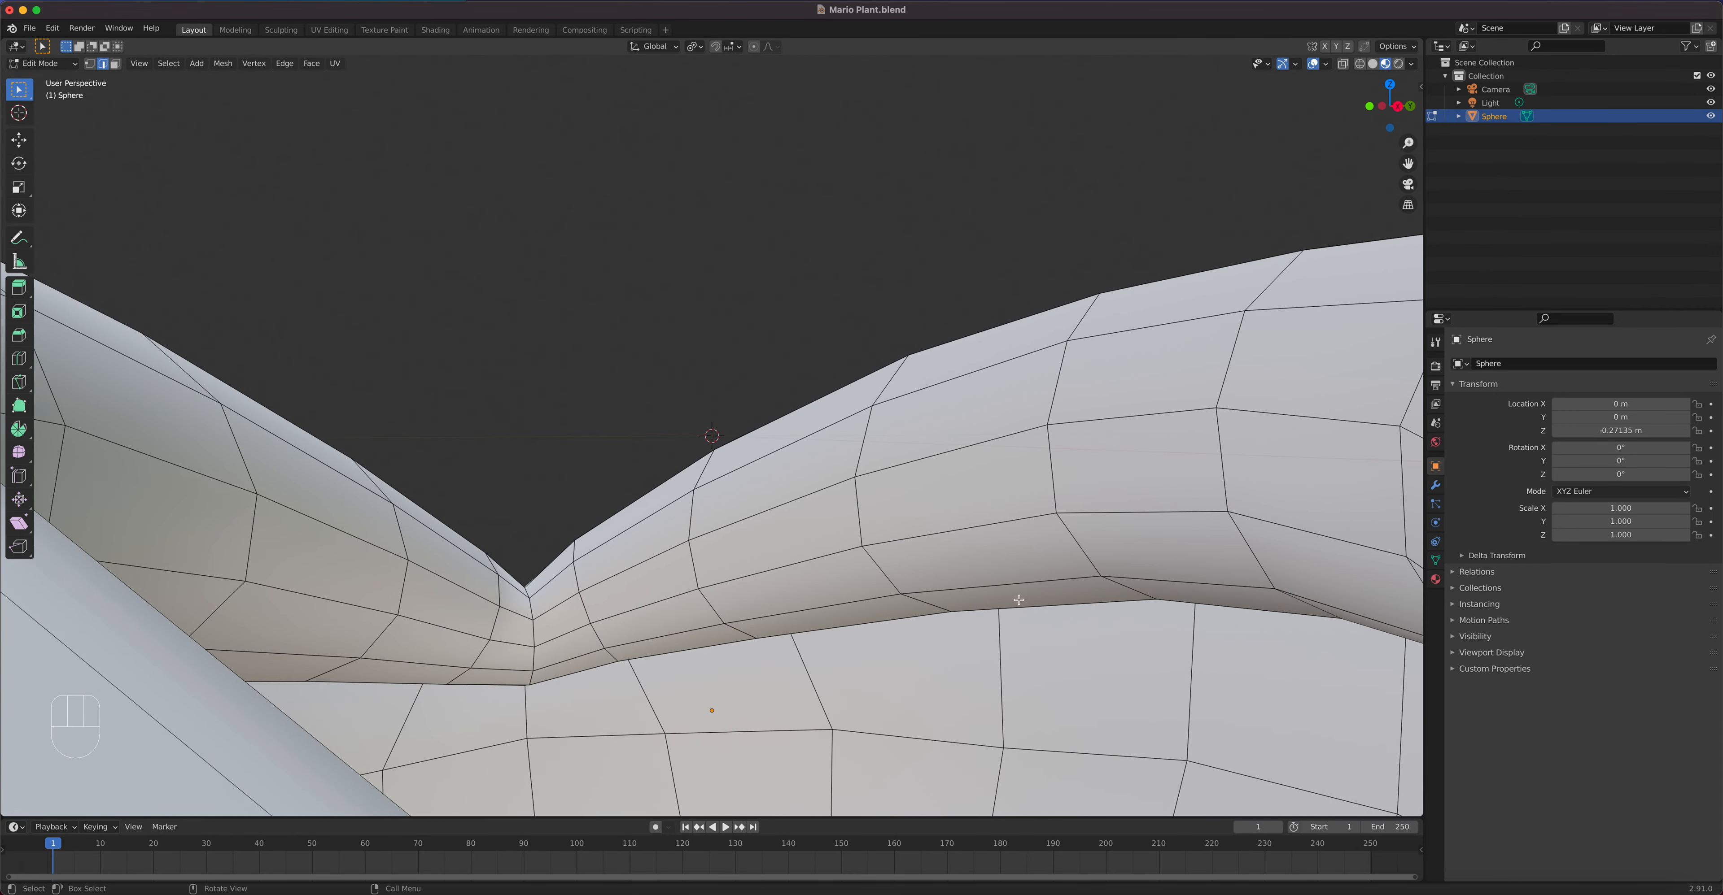
middle_click_drag(918, 652, 491, 561)
left_click(497, 632)
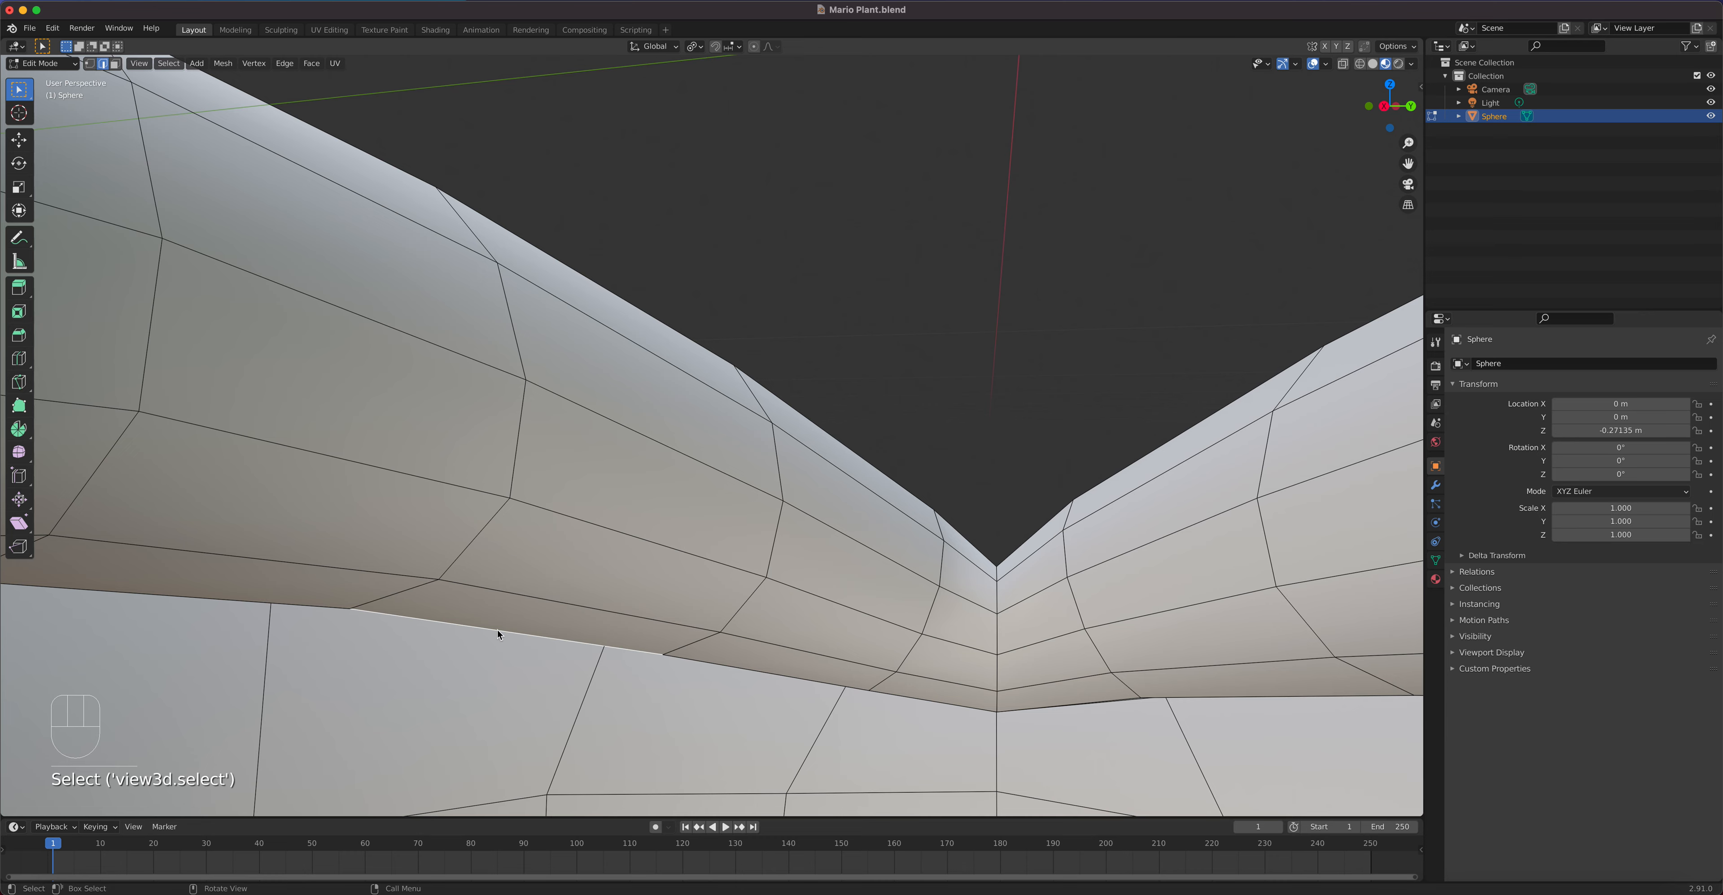
key("g")
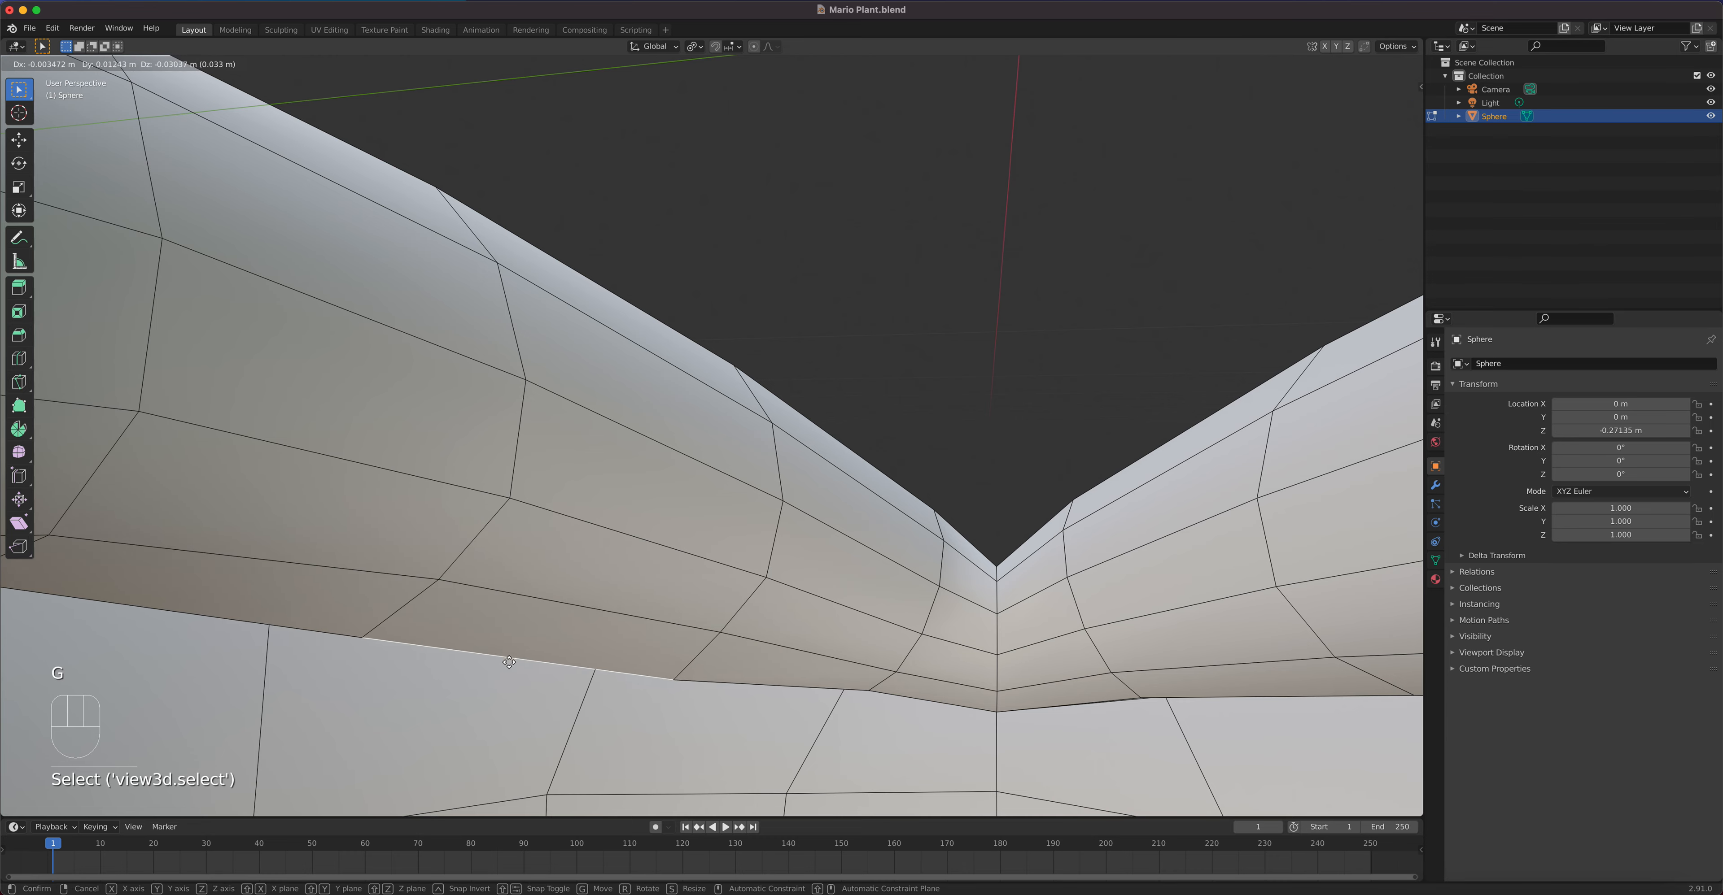
right_click(509, 659)
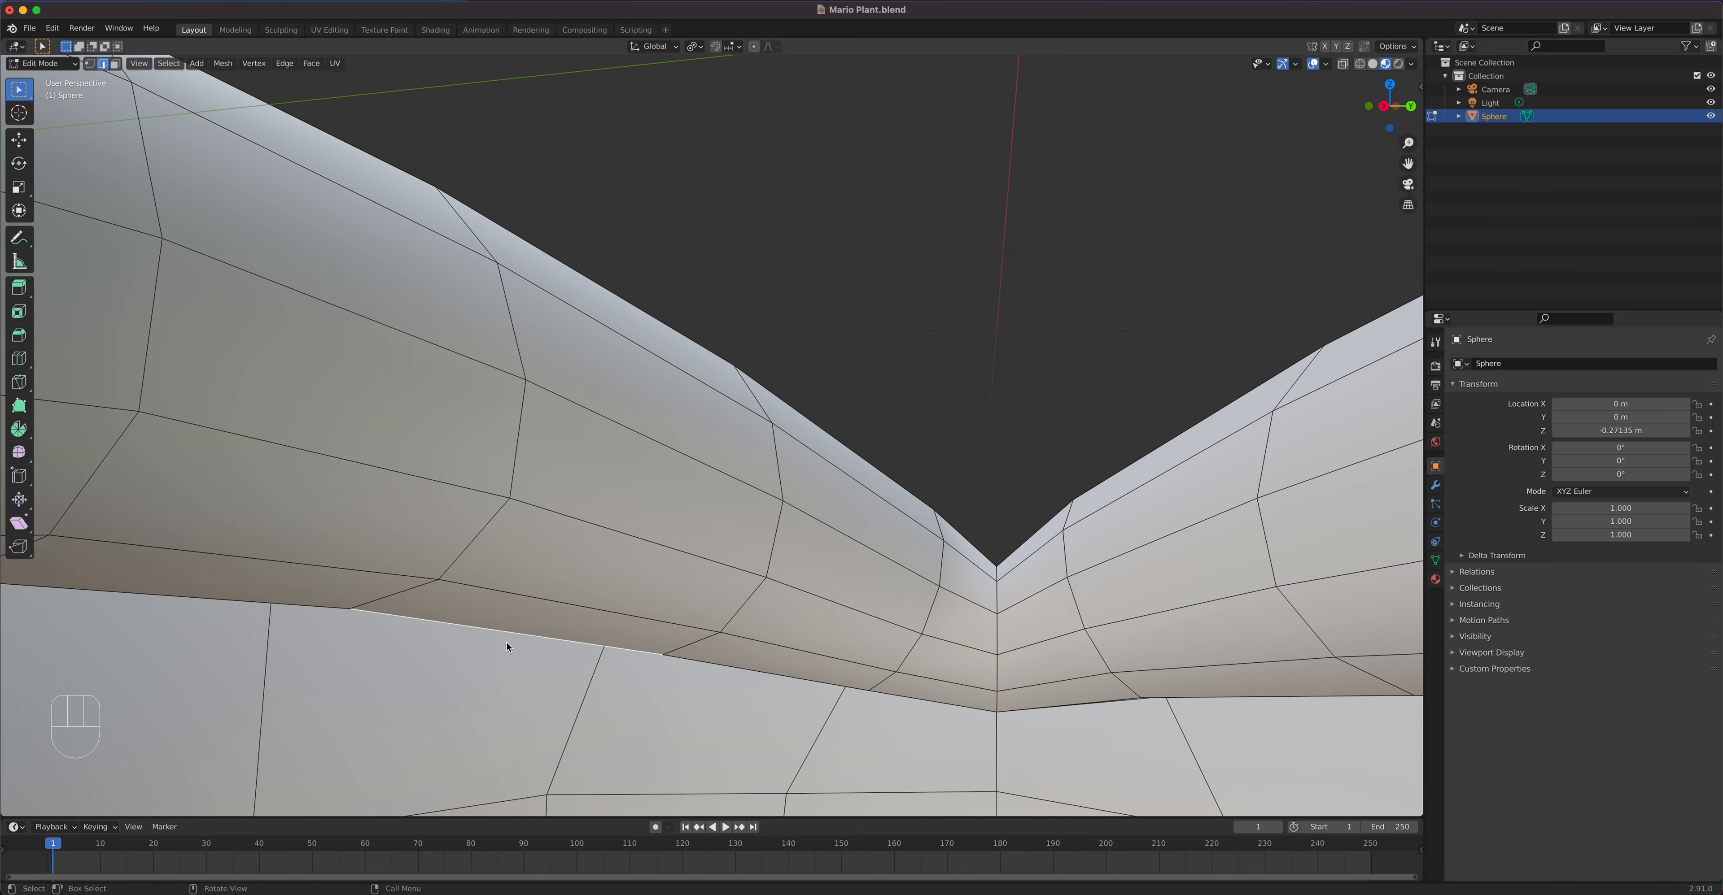
Step: Select the edge loop where the inner lip meets the half-sphere and fill it with a single face
left_click(509, 632, "alt")
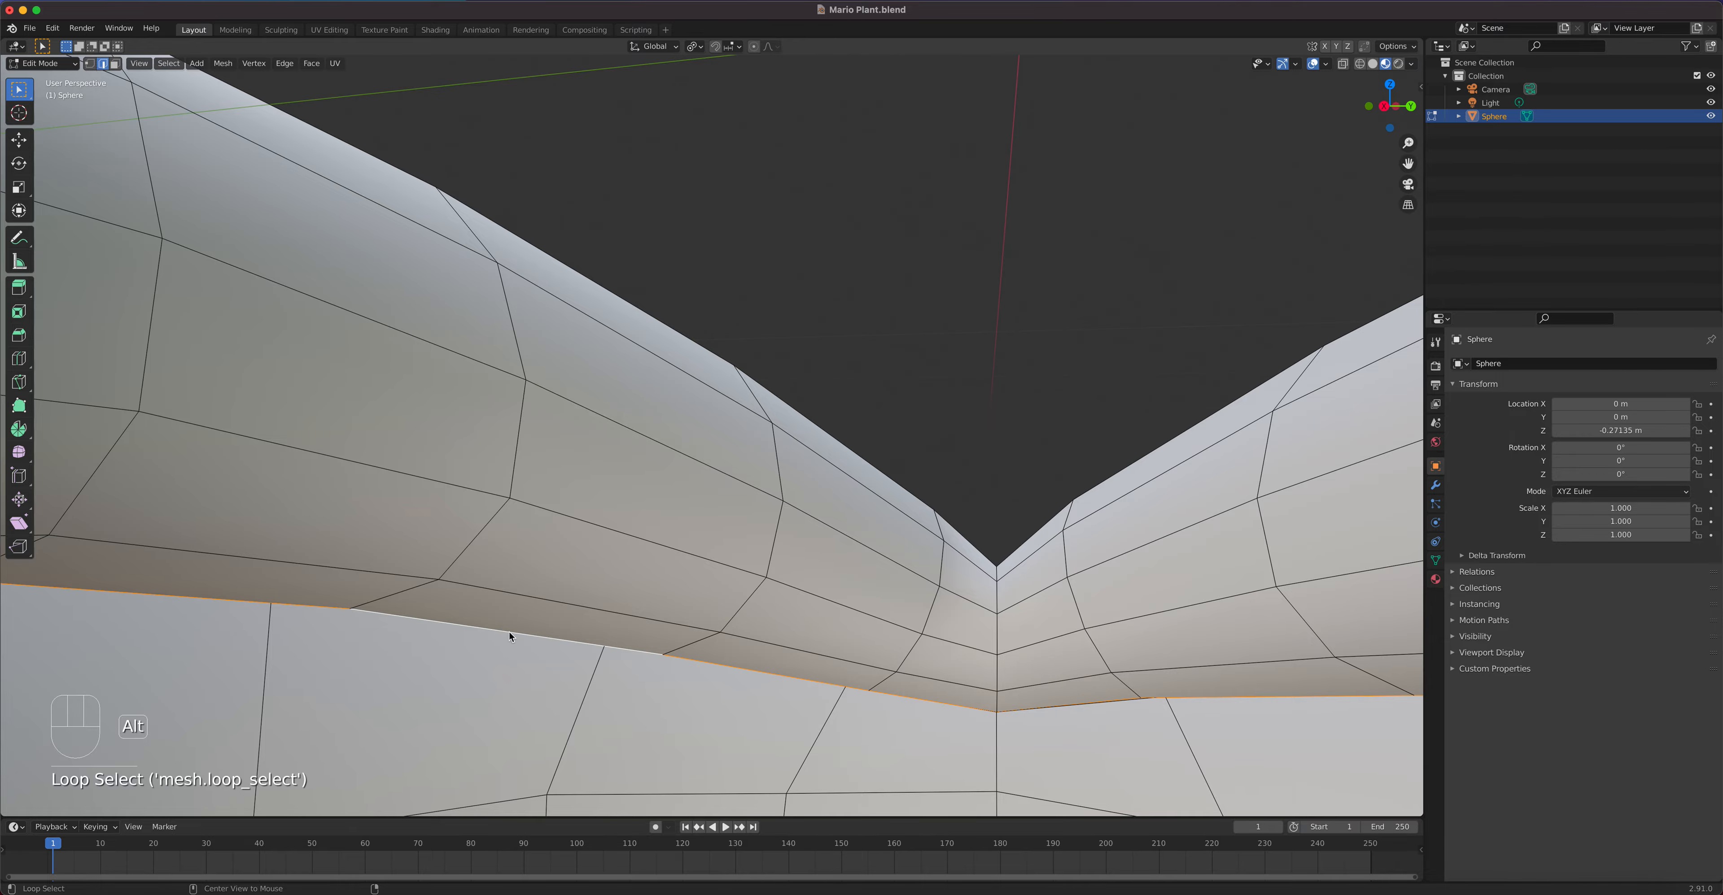
scroll(789, 688, "down", 3)
middle_click_drag(789, 688, 846, 649)
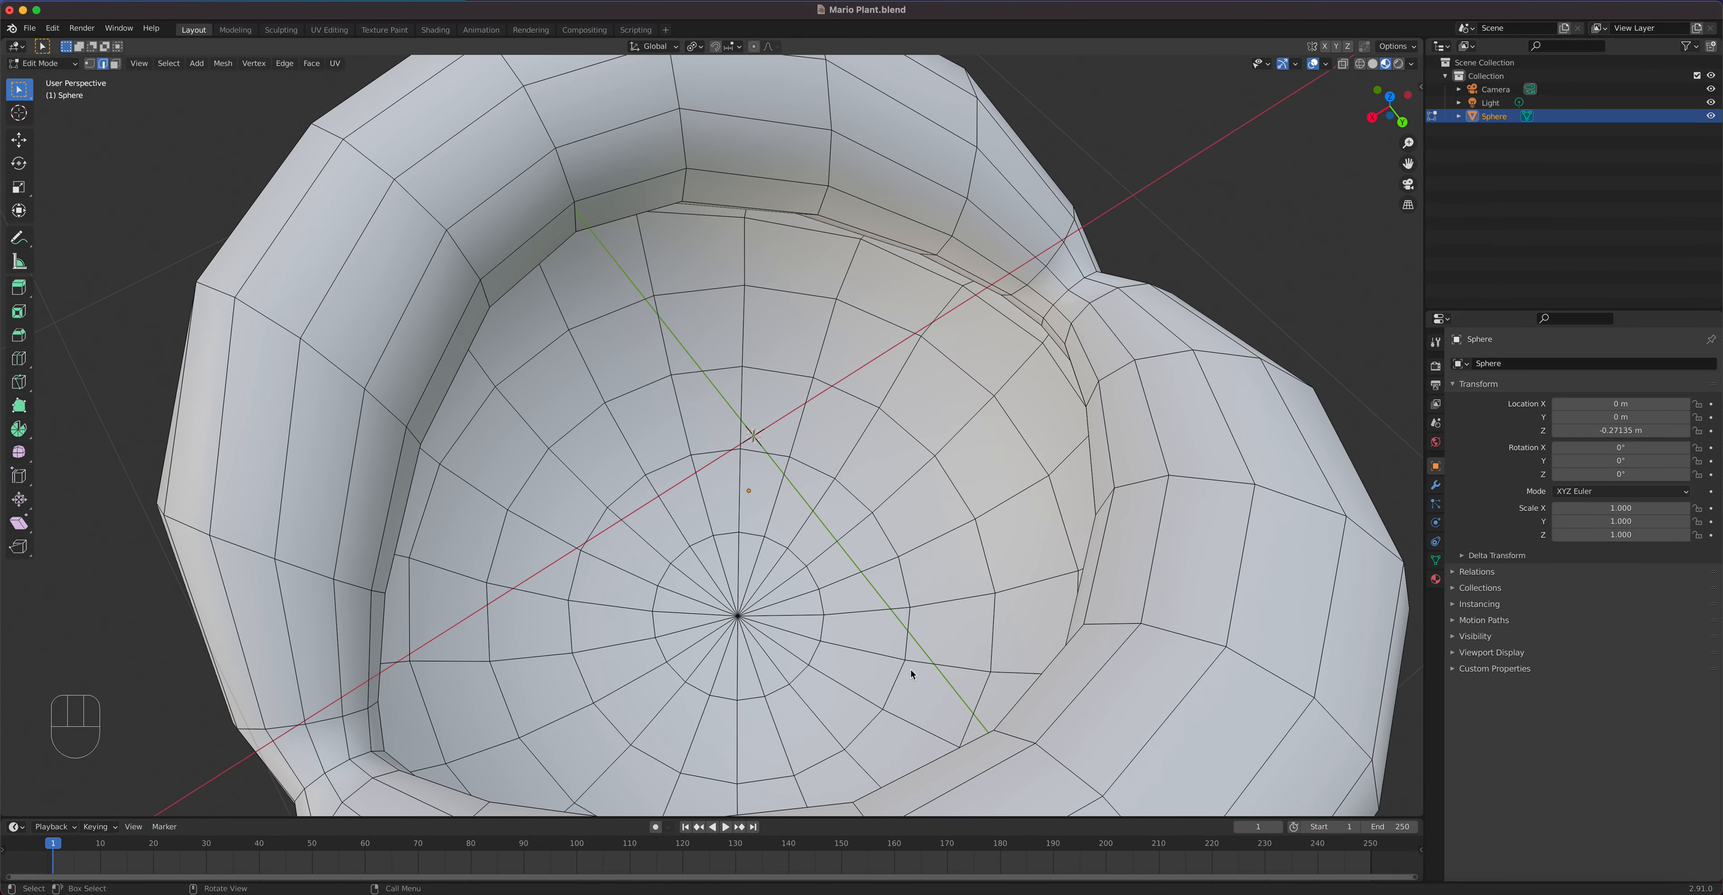
key("f")
scroll(788, 605, "down", 3)
middle_click_drag(789, 604, 871, 452)
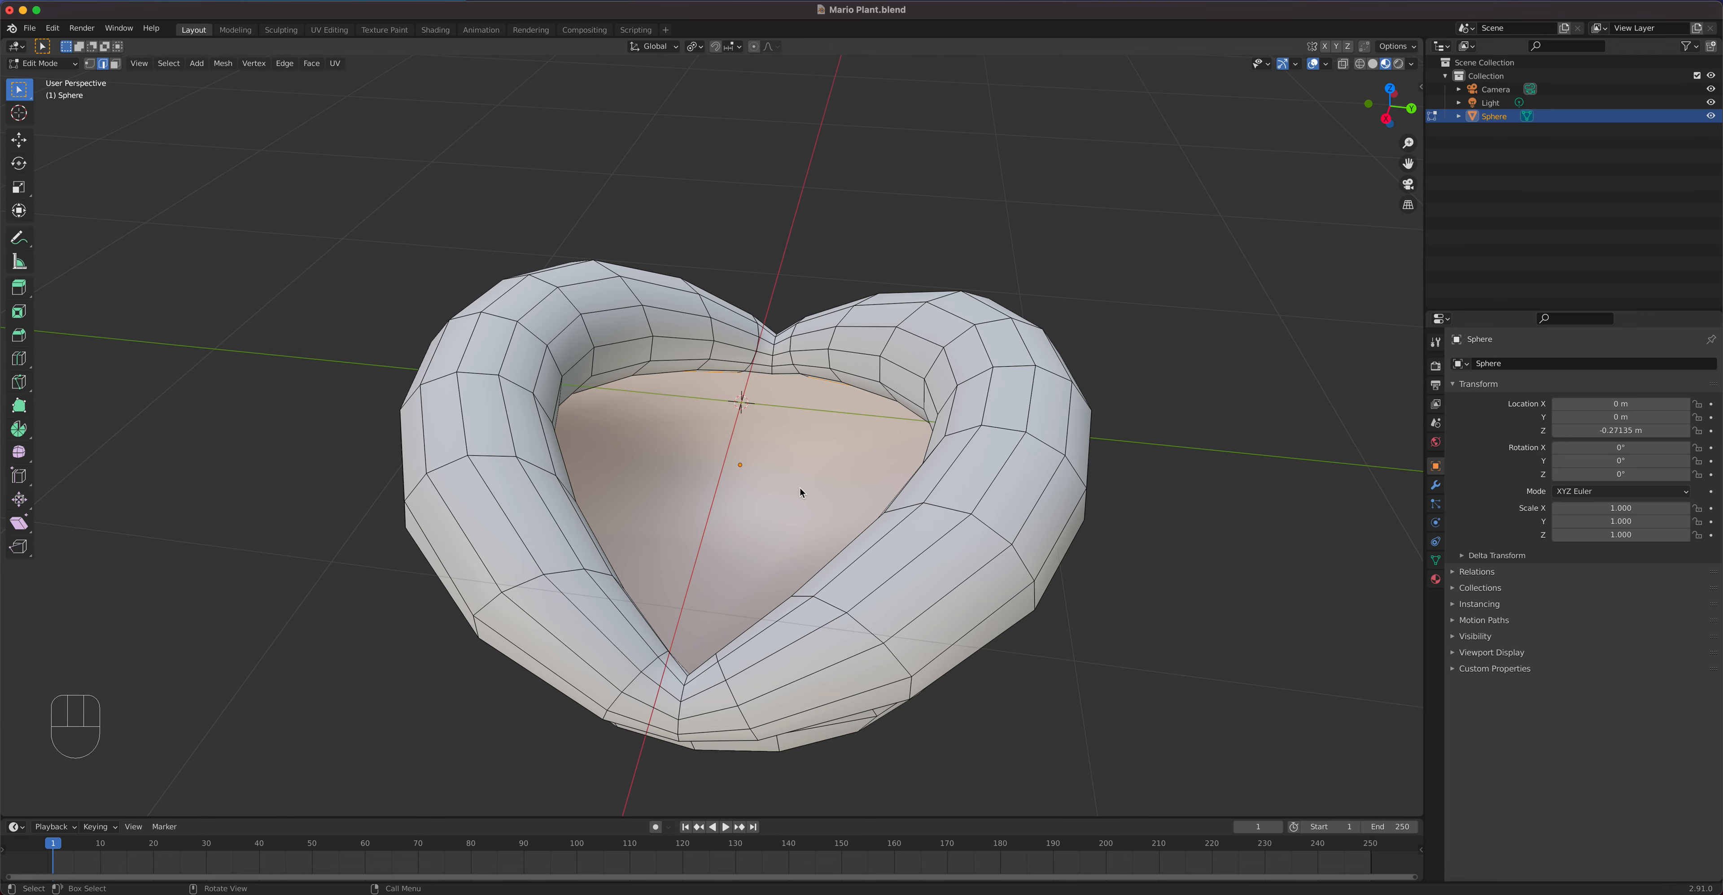
Step: Extrude the filled mouth face about 0.11 m downward into the head
key("i")
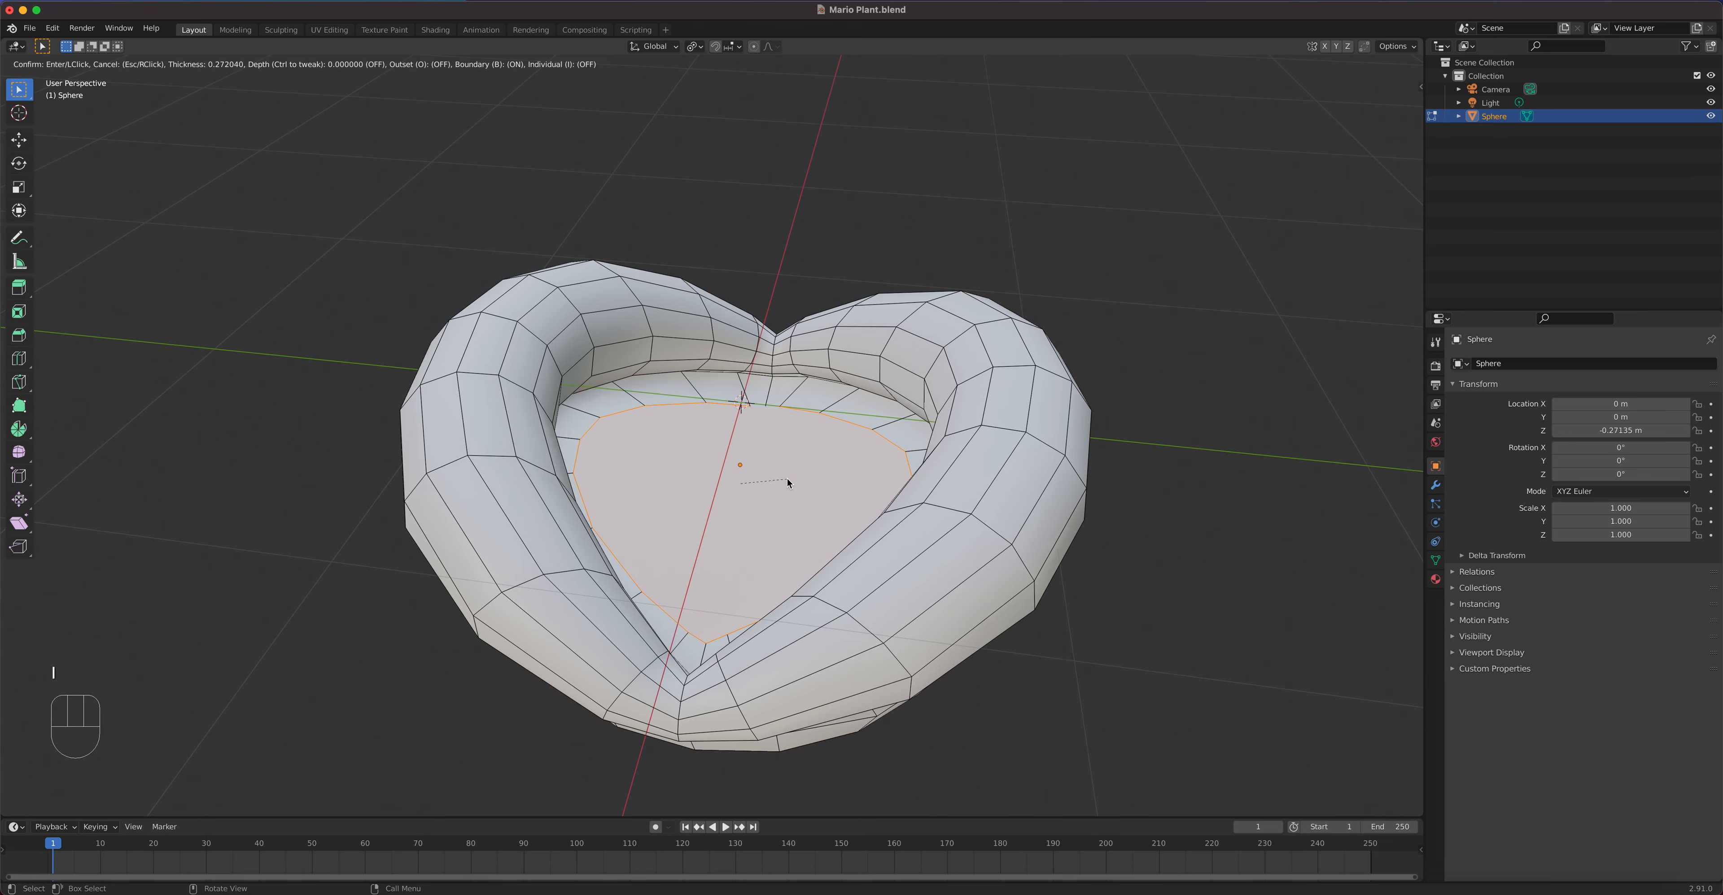
left_click(796, 479)
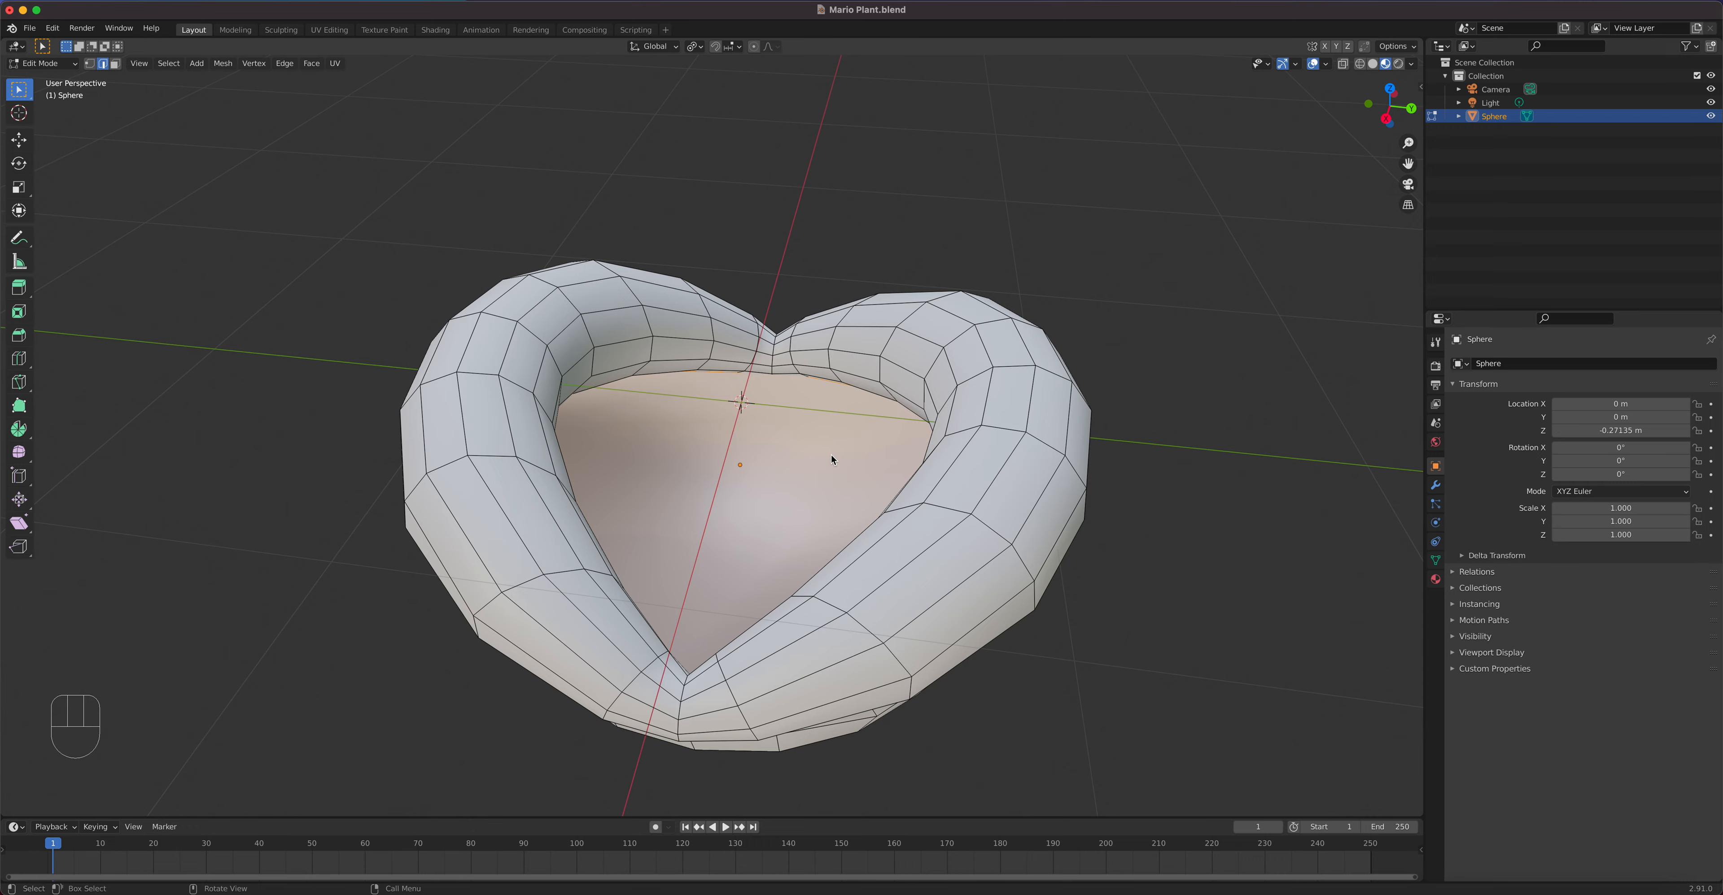
key("e")
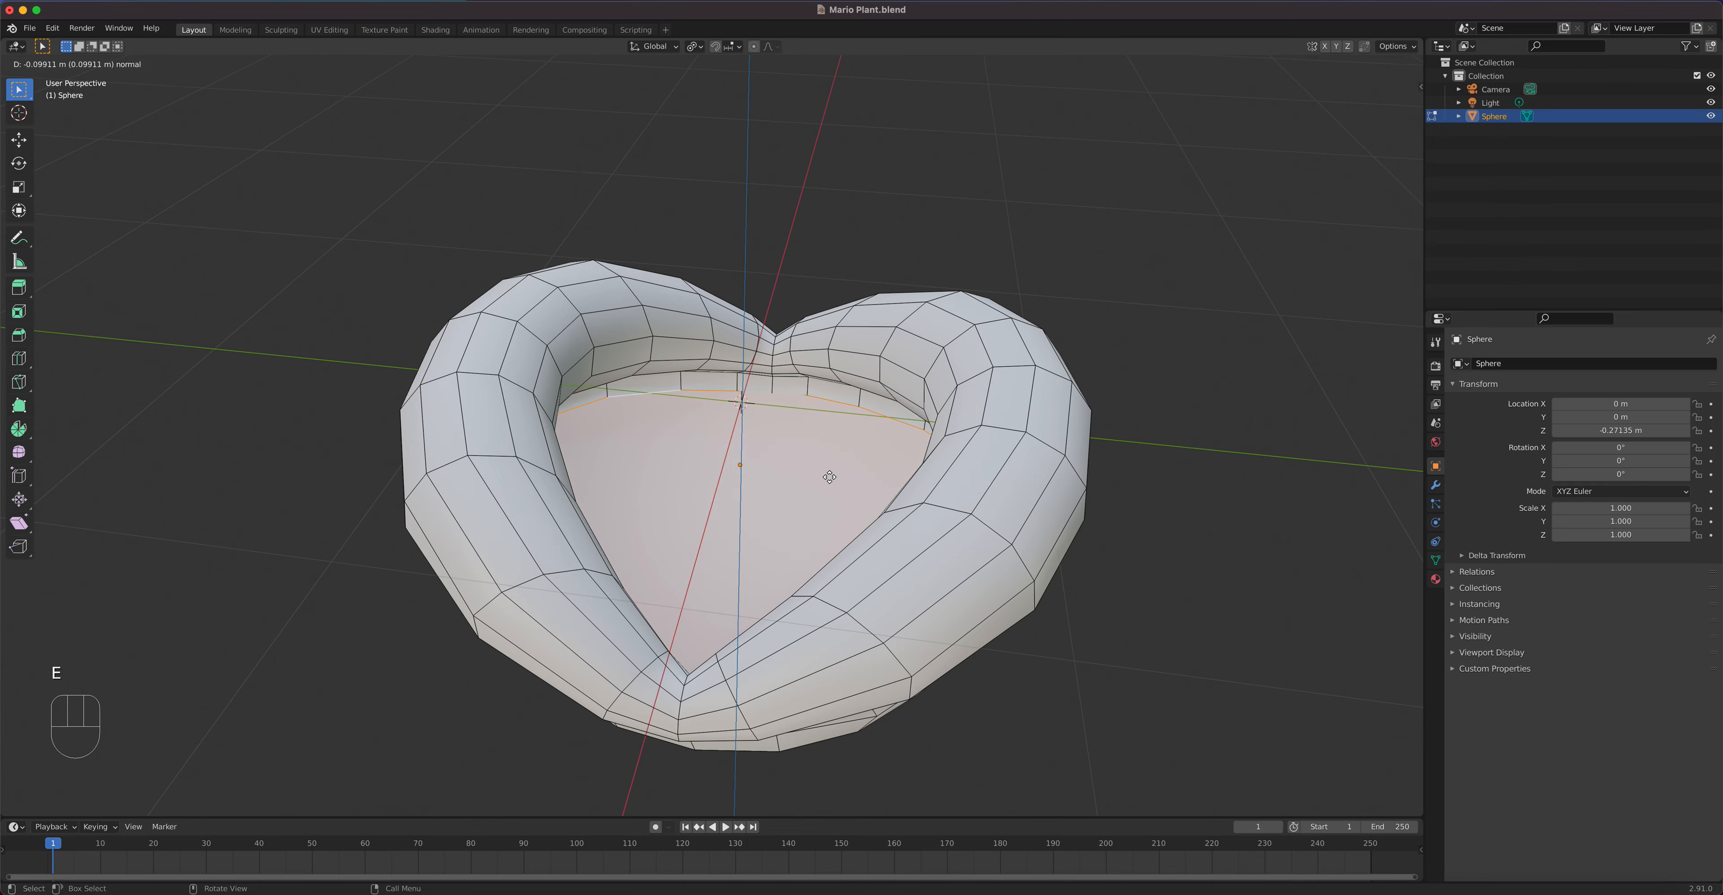
left_click(827, 477)
middle_click_drag(831, 477, 723, 507)
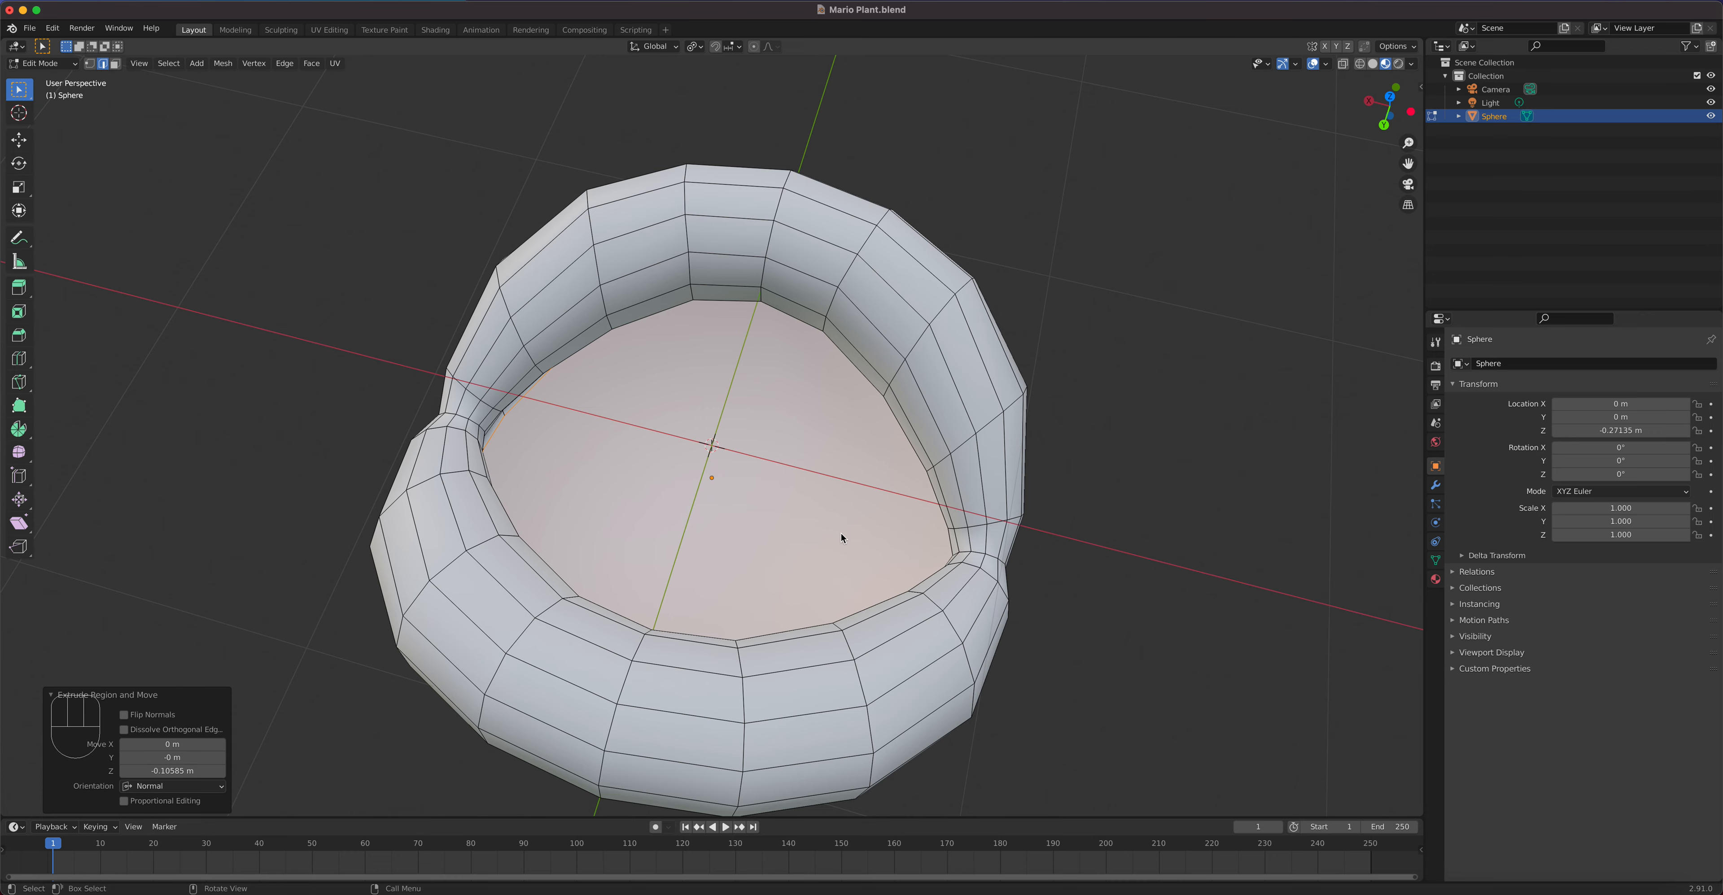
Step: Inset the mouth floor face, scale the inner face to about 0.85 and lower it about 0.044 m along Z
key("i")
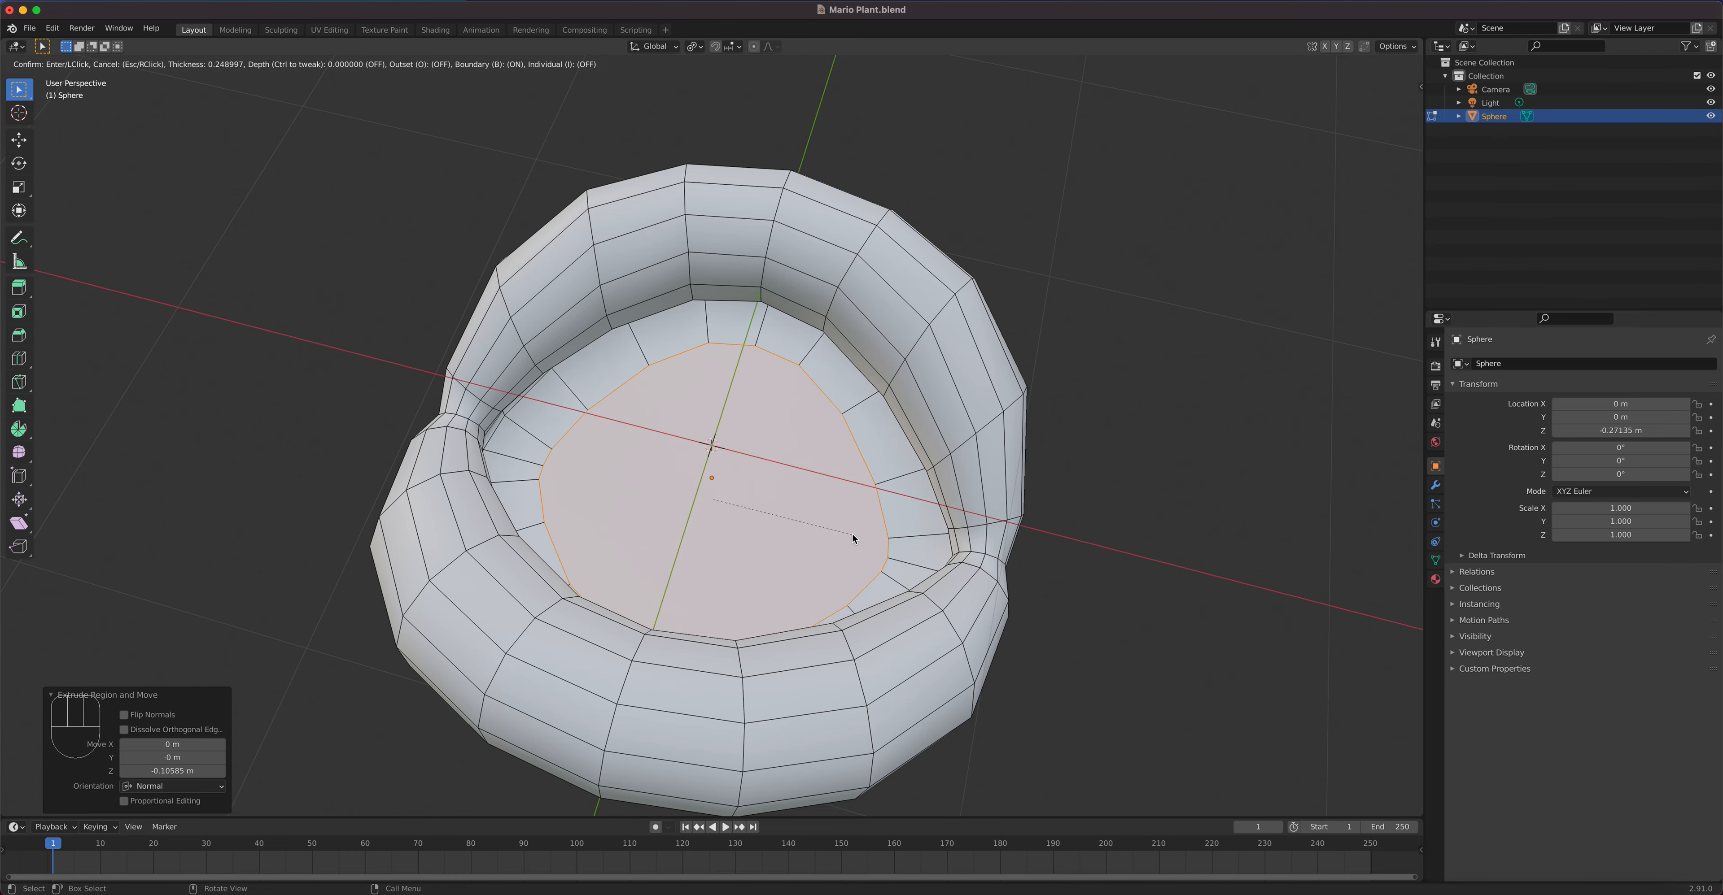
left_click(845, 534)
middle_click_drag(845, 534, 834, 454)
key("s")
left_click(840, 525)
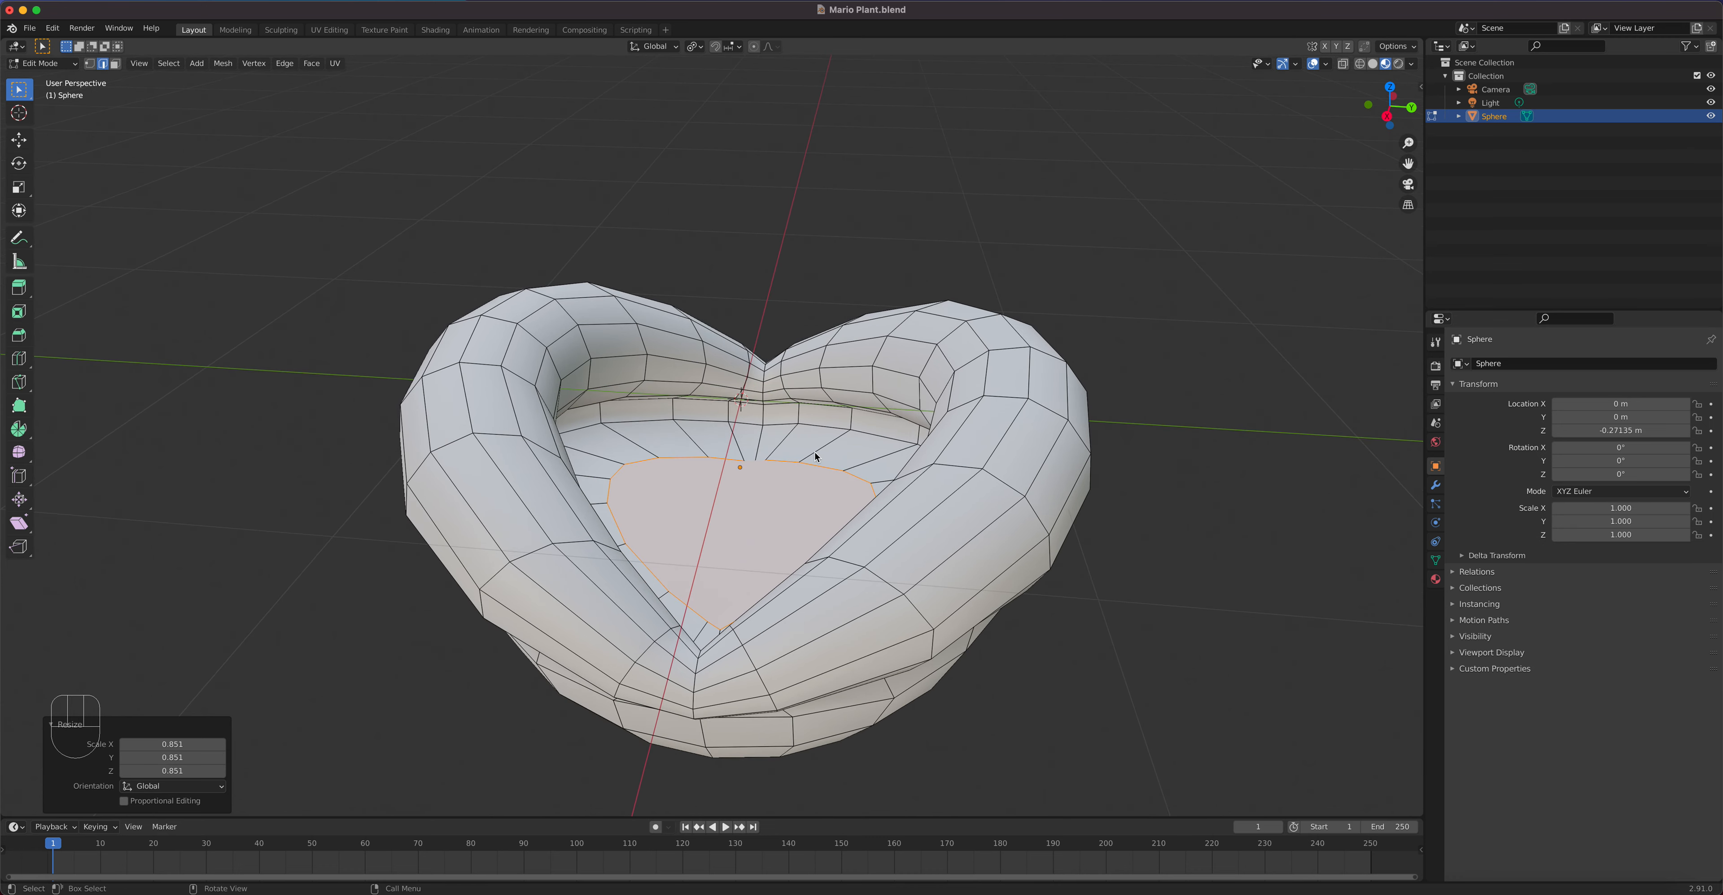
key("g")
key("z")
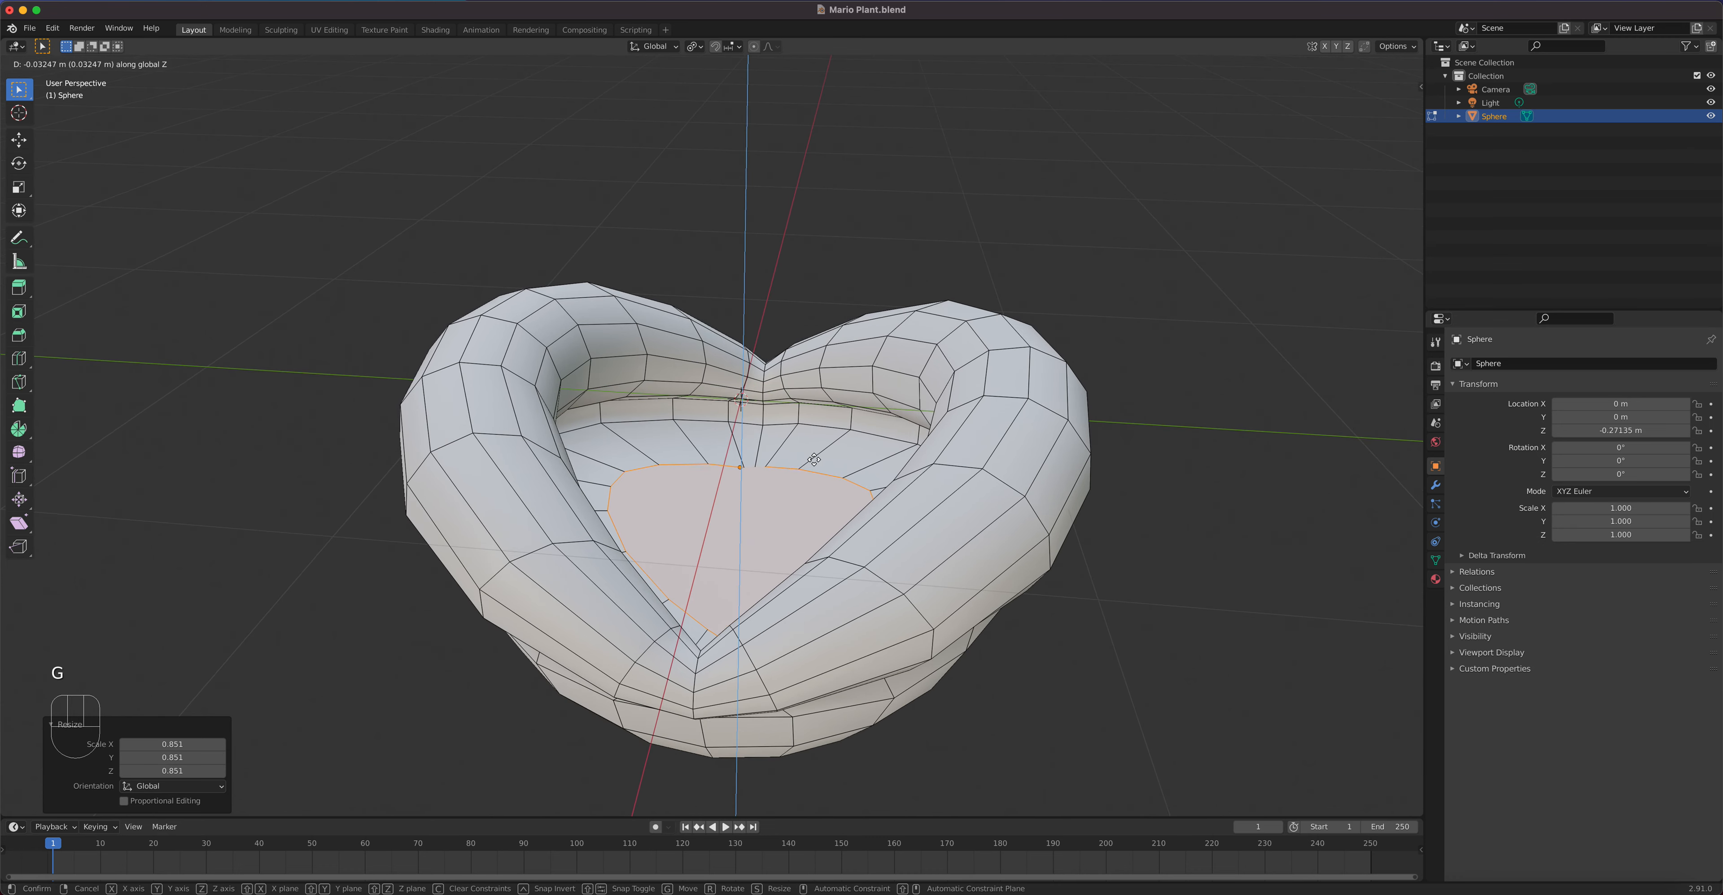
left_click(815, 467)
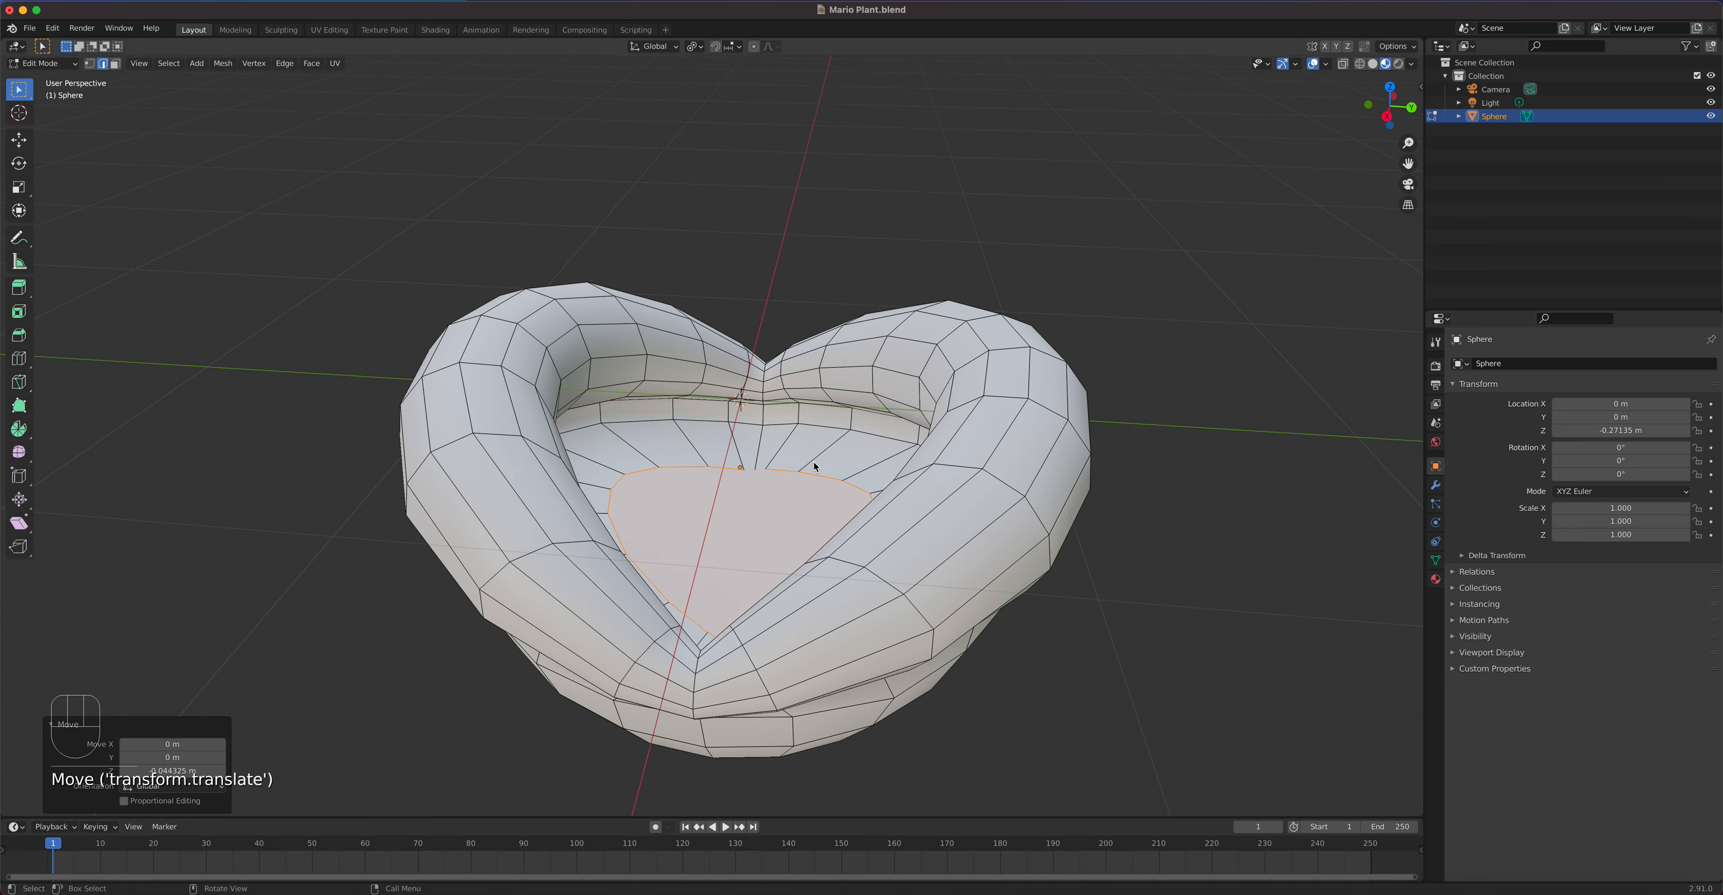
Step: Extrude the inner mouth face about 0.14 m deeper and scale it to about 0.78
key("e")
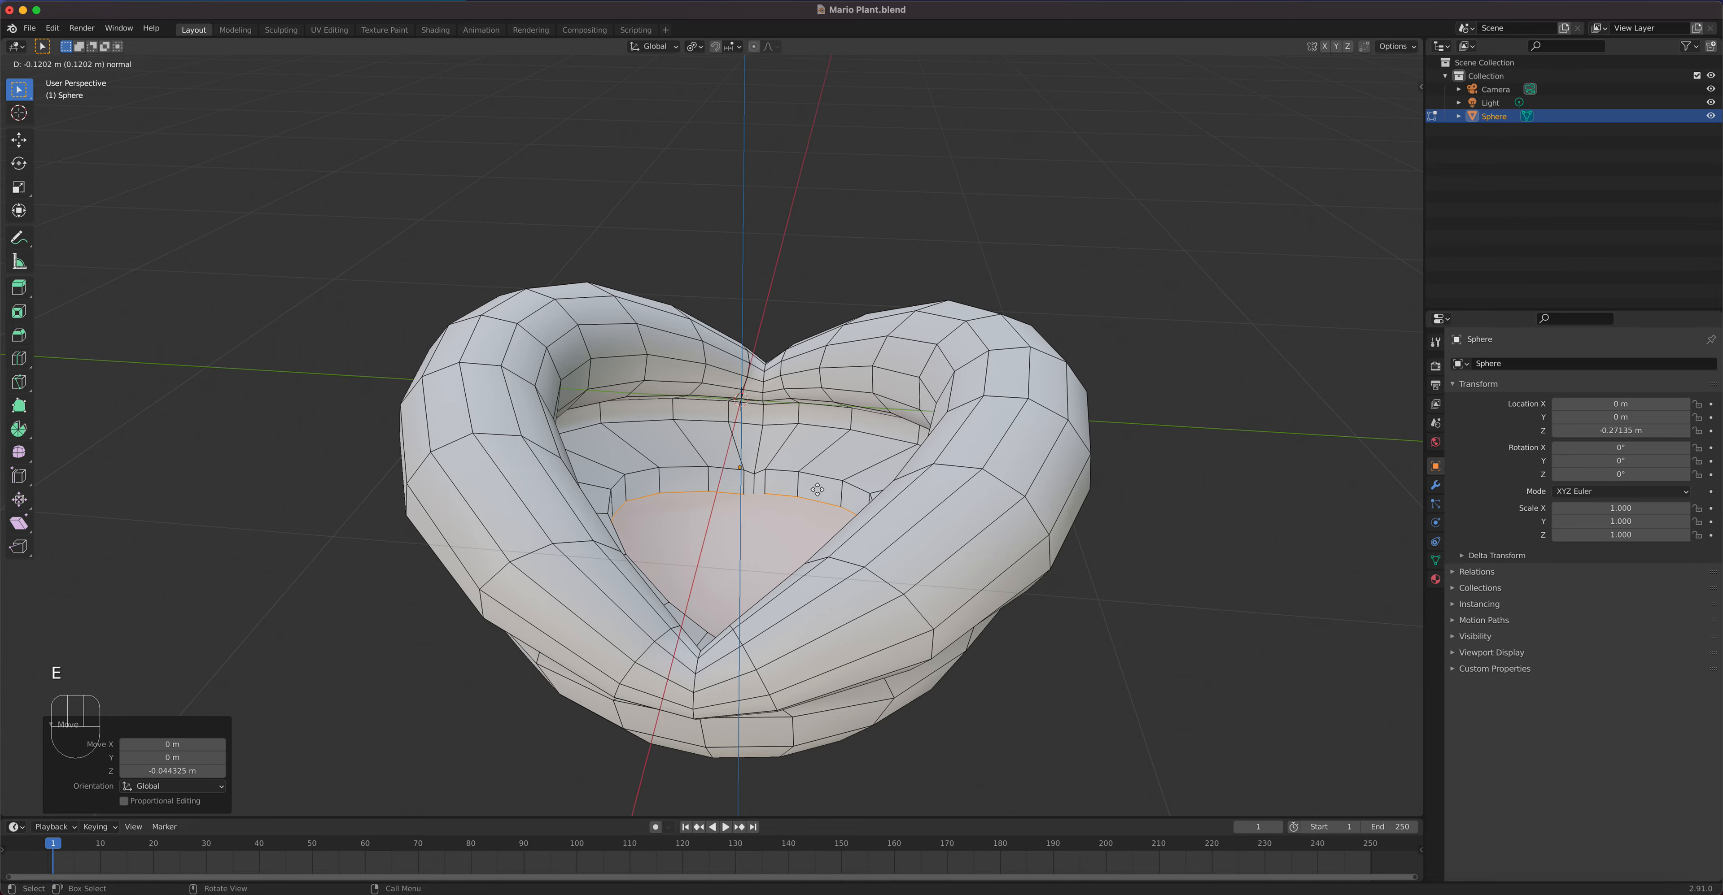
left_click(818, 496)
key("s")
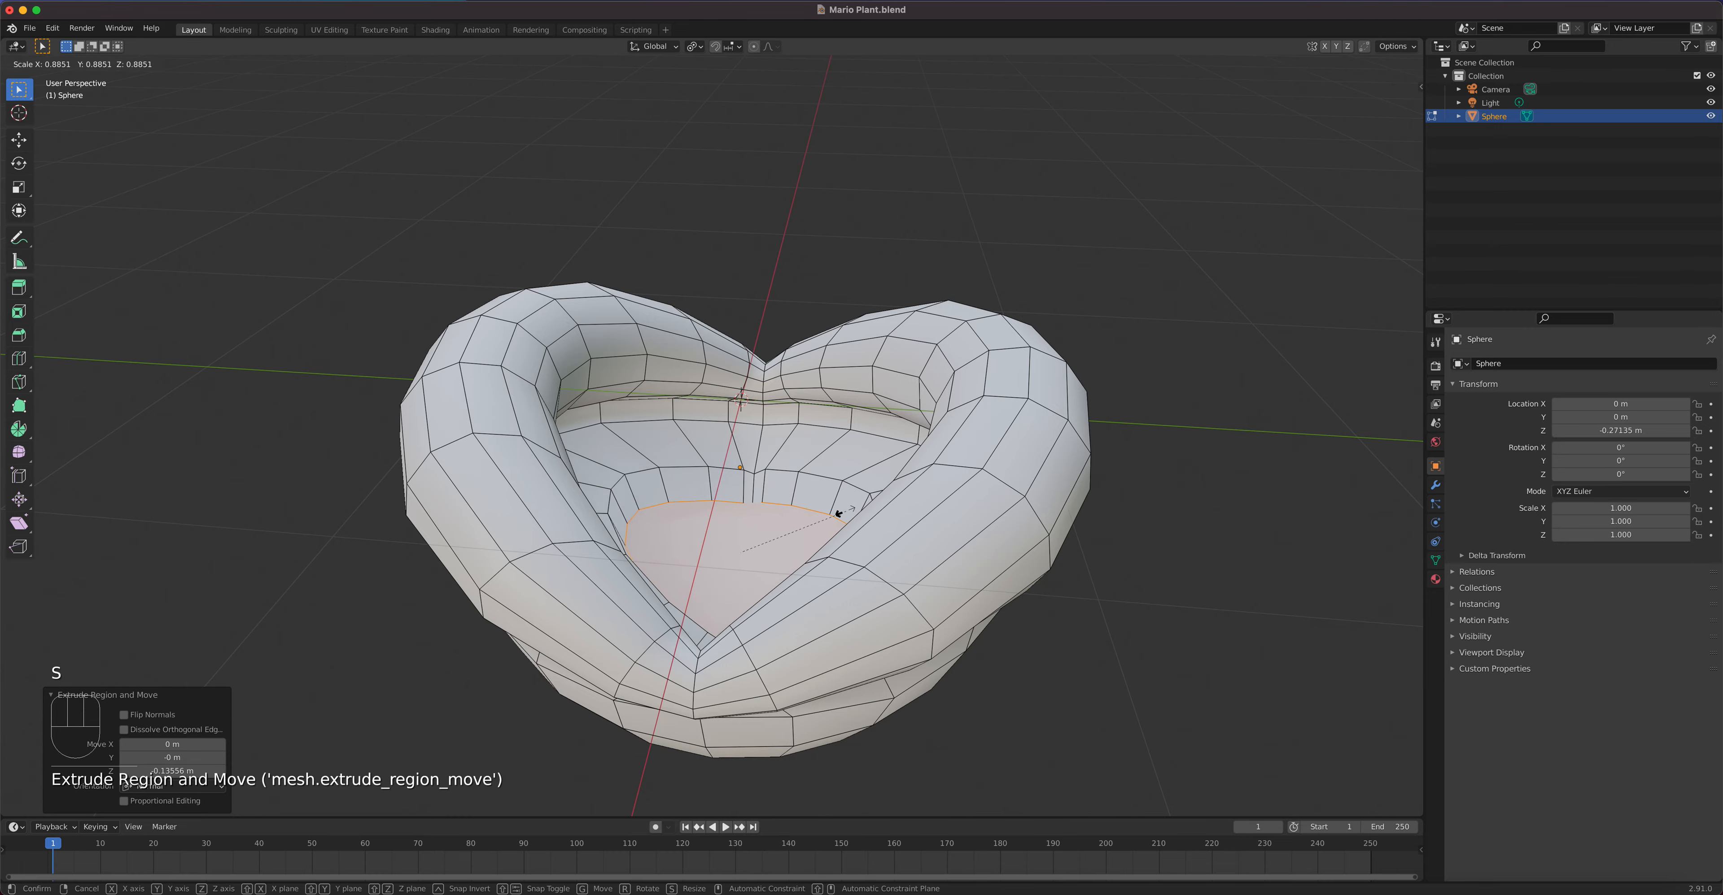
left_click(826, 513)
Step: Inset the mouth's bottom face by about 0.05 m and scale it to about 0.38 along Y as a narrow tongue base
middle_click_drag(834, 503, 741, 477)
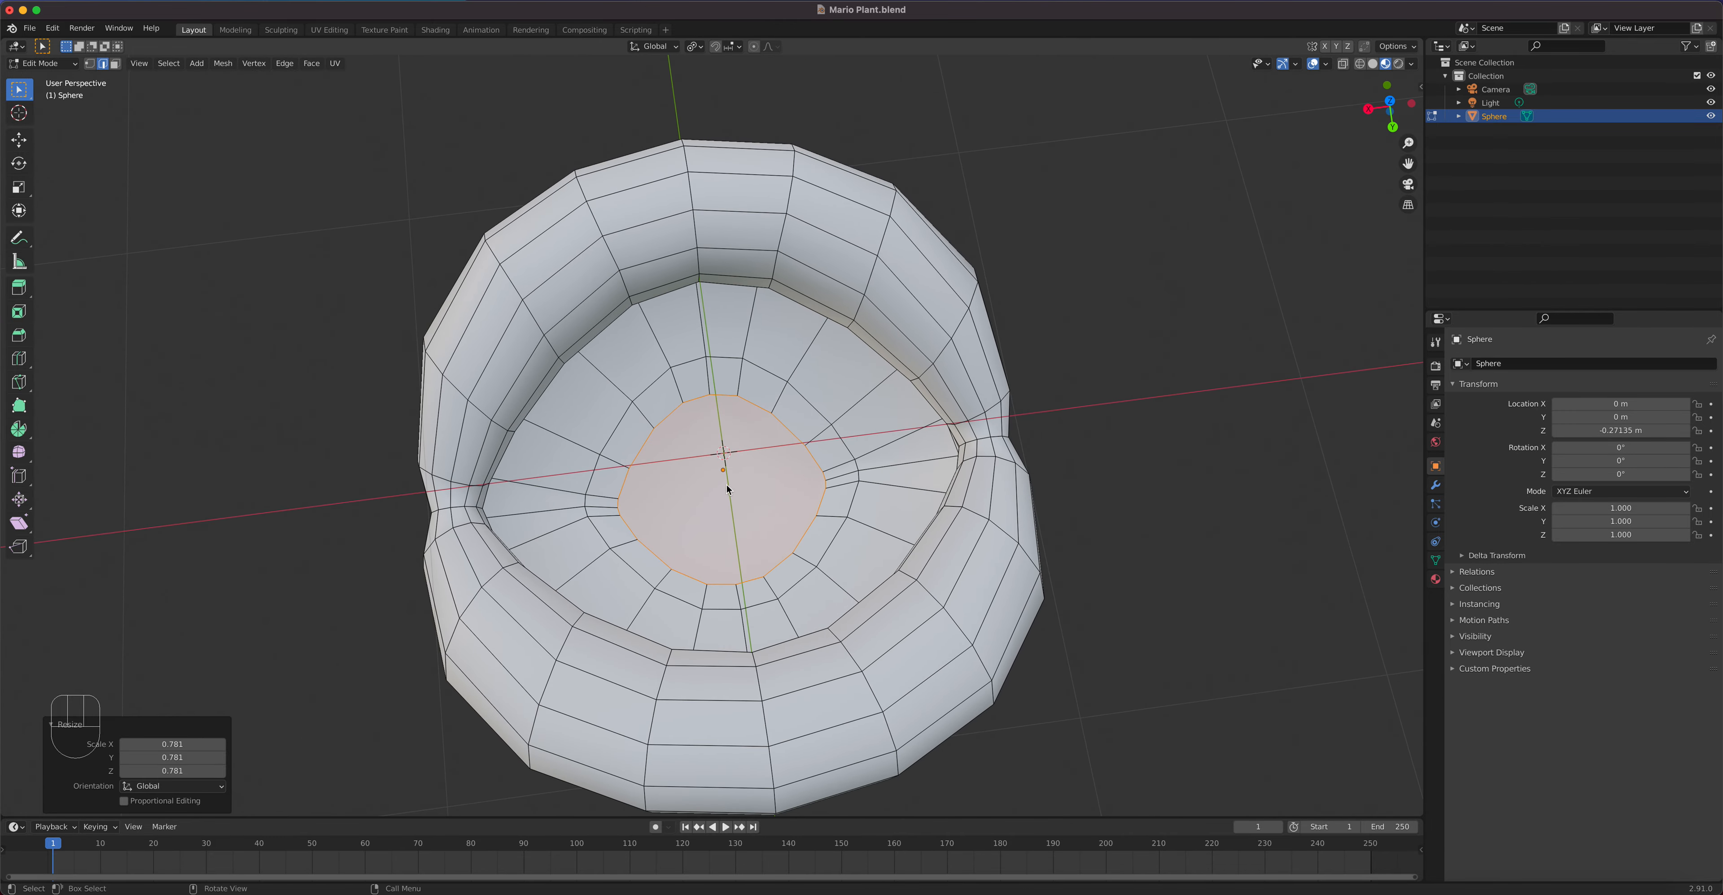
middle_click_drag(724, 496, 784, 480)
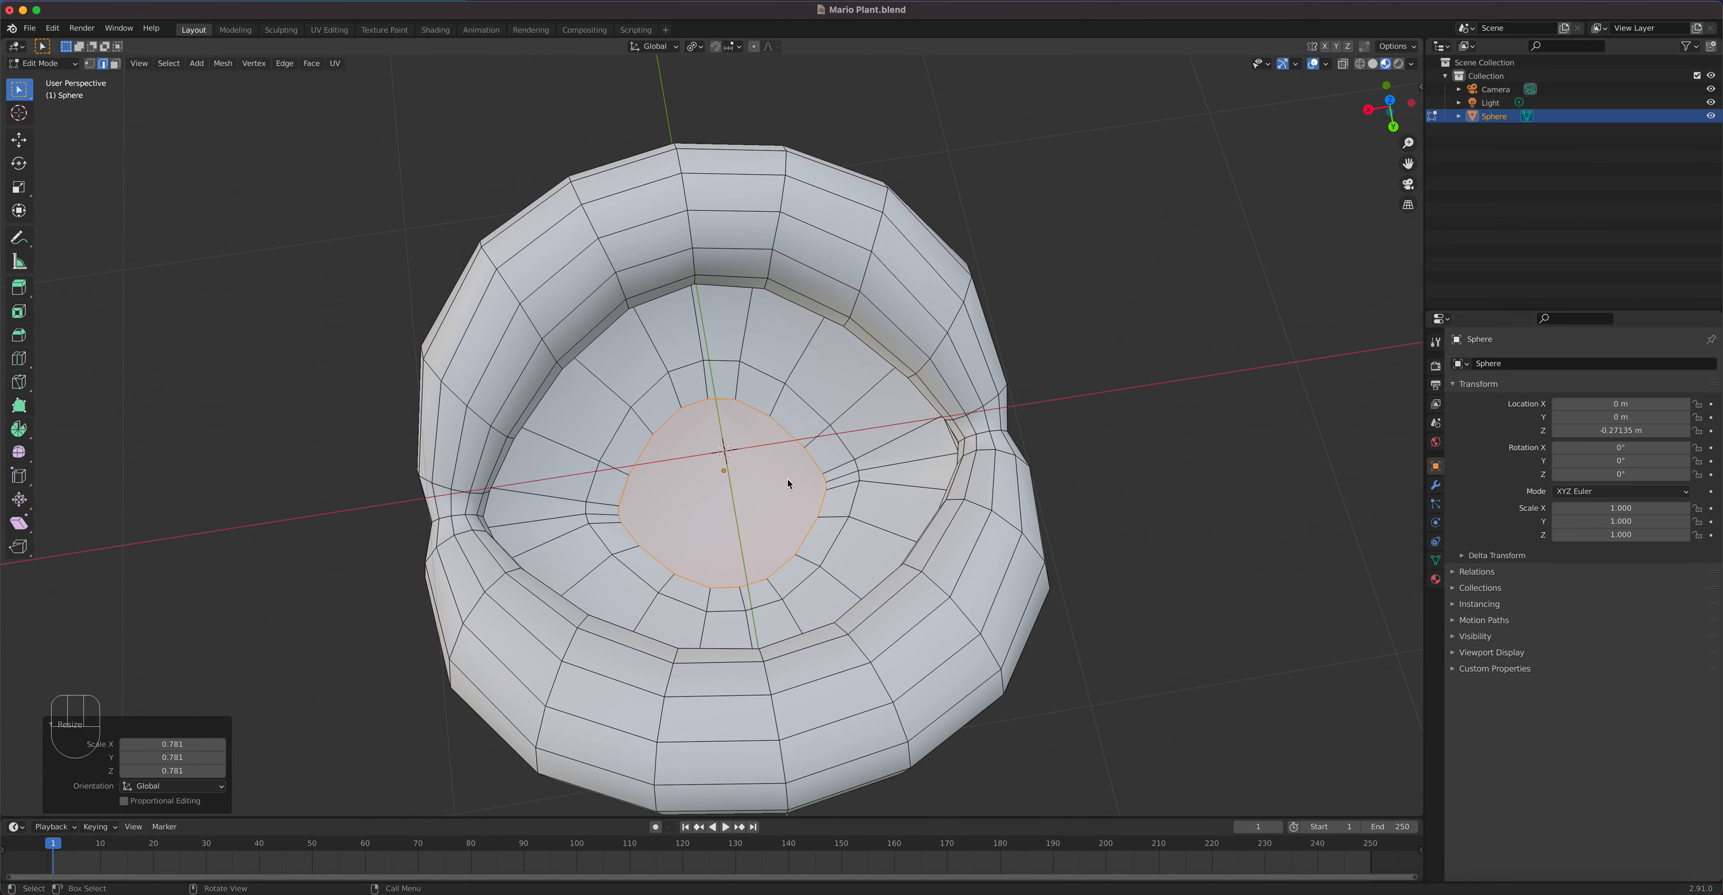
key("i")
left_click(781, 483)
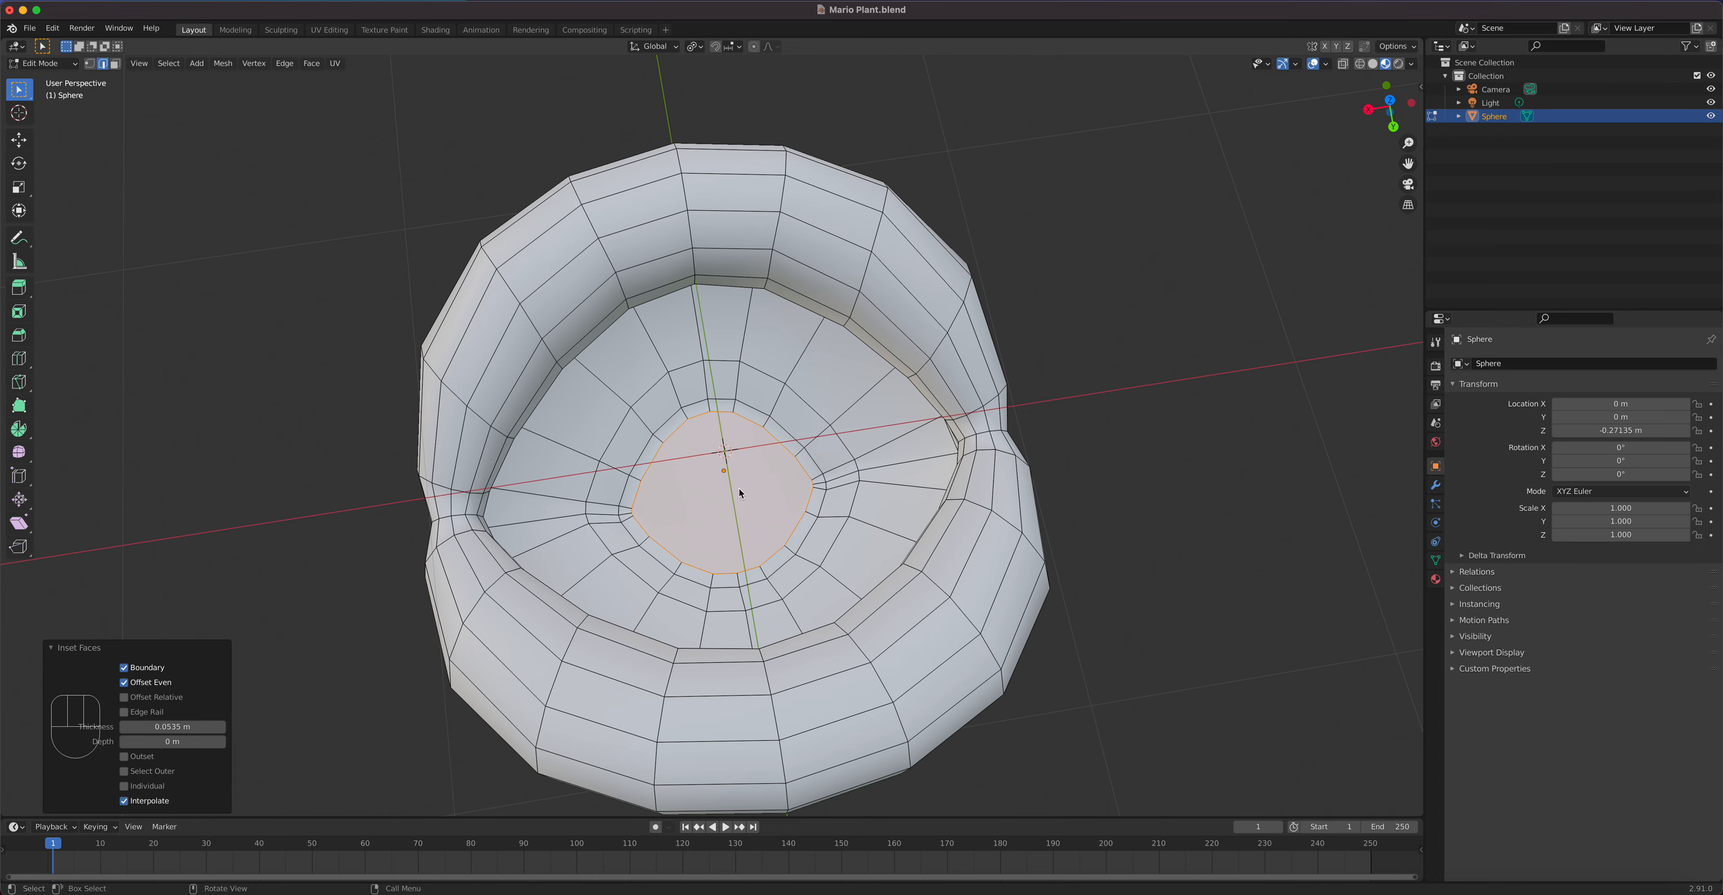
key("s")
key("y")
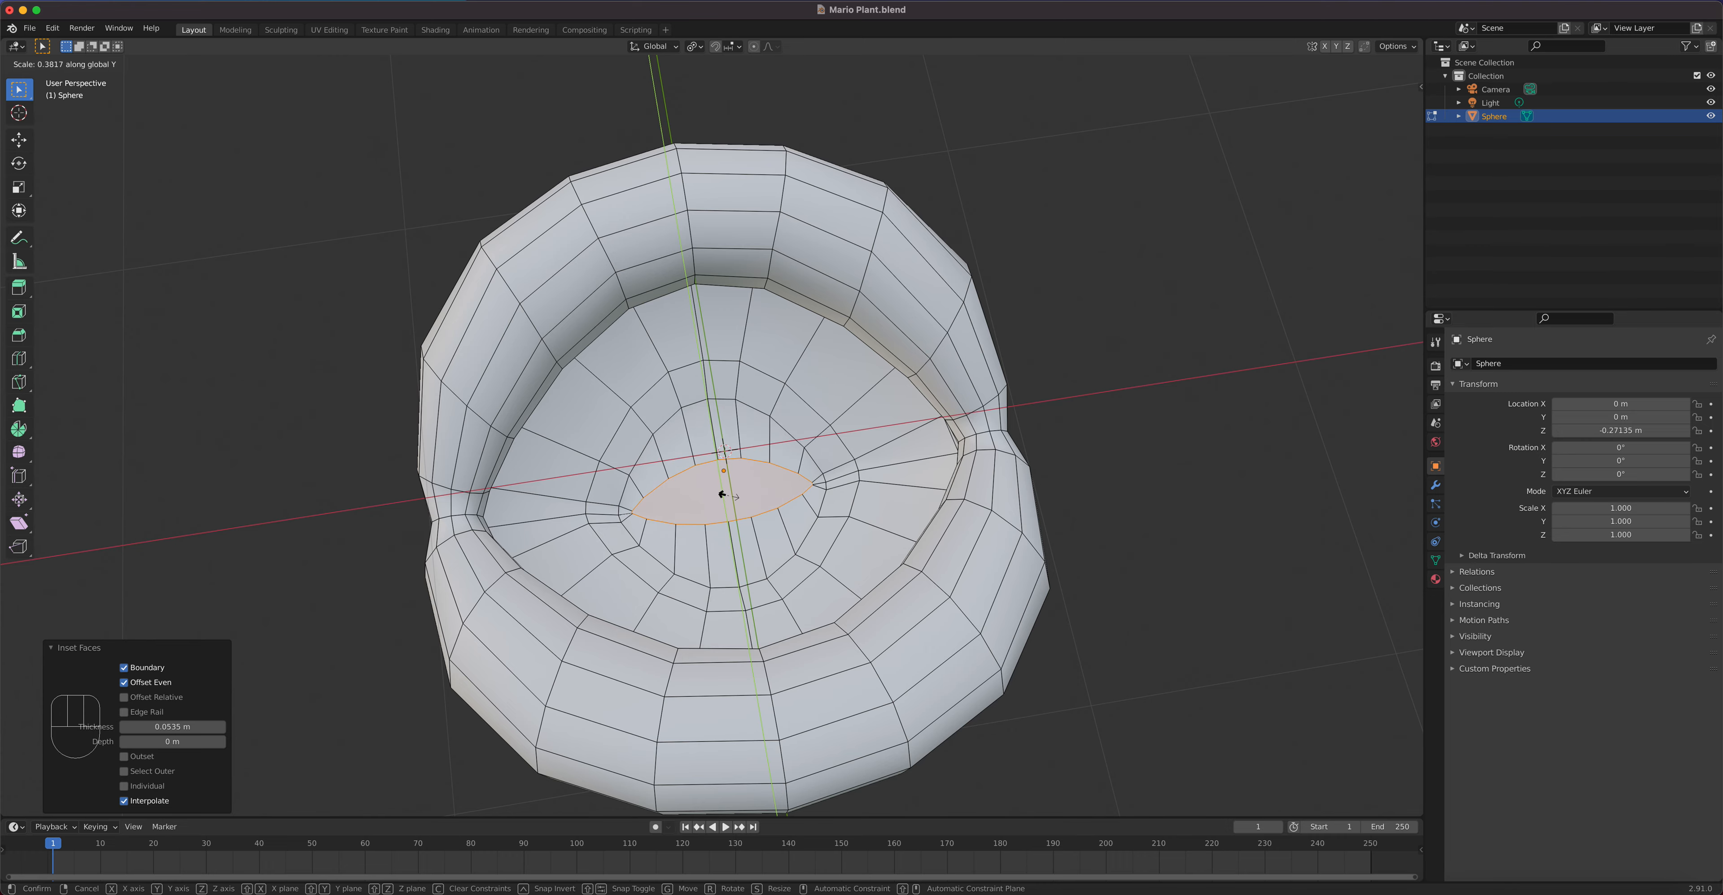
left_click(723, 493)
Step: Extrude the narrow tongue base upward a short distance and scale its top face to about 1.1
middle_click_drag(722, 494, 888, 463)
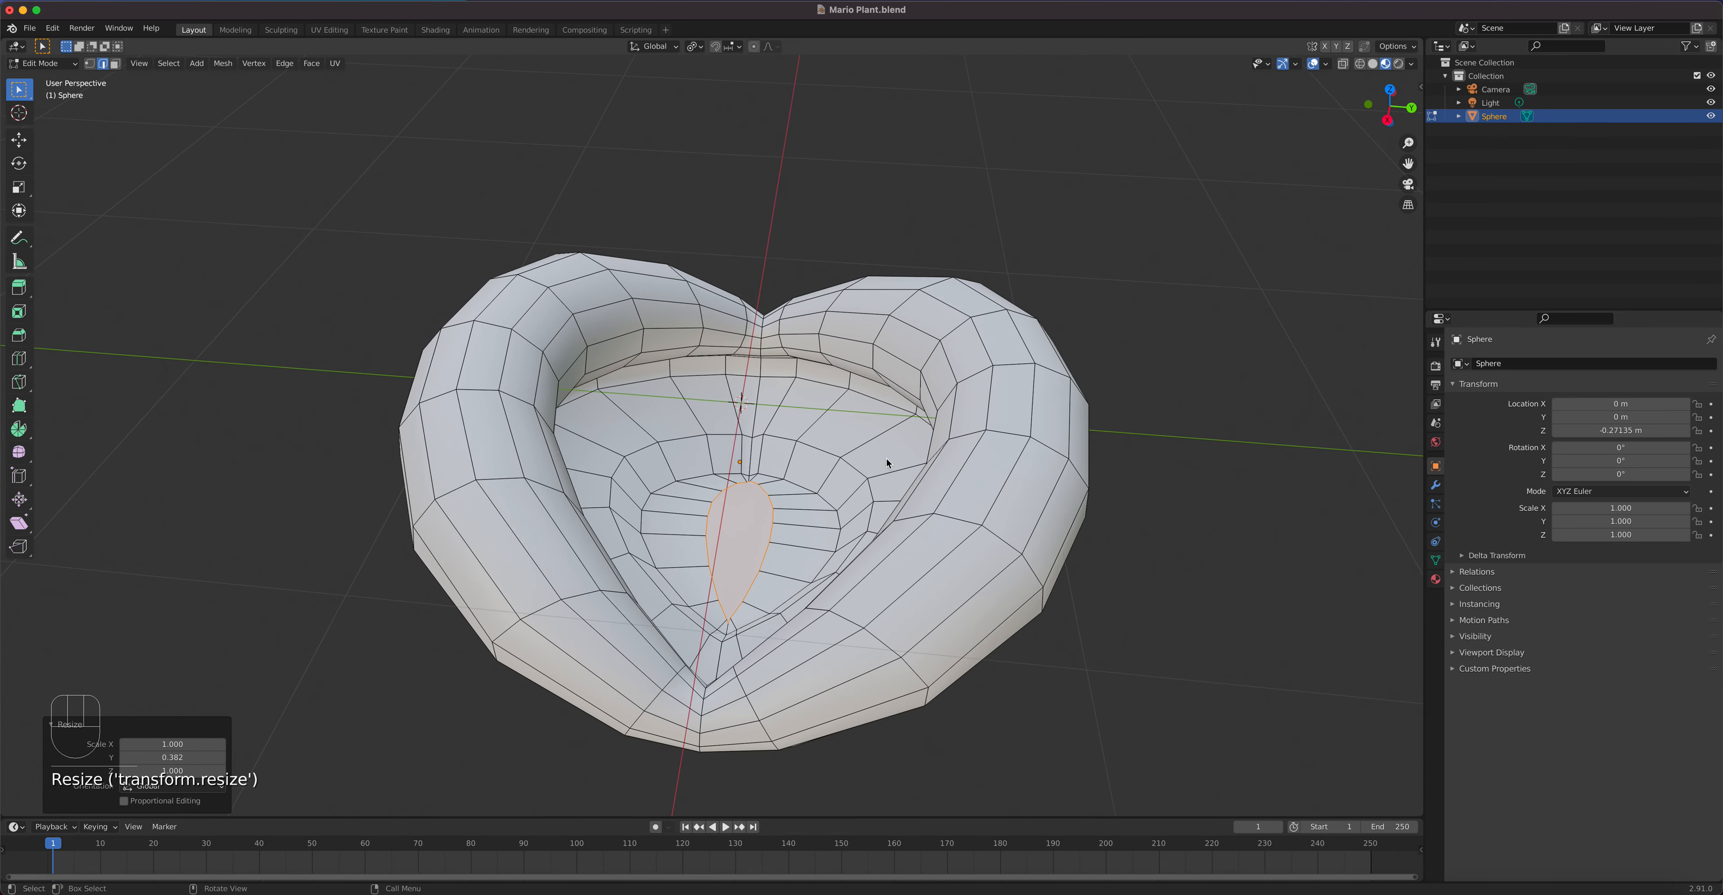
key("e")
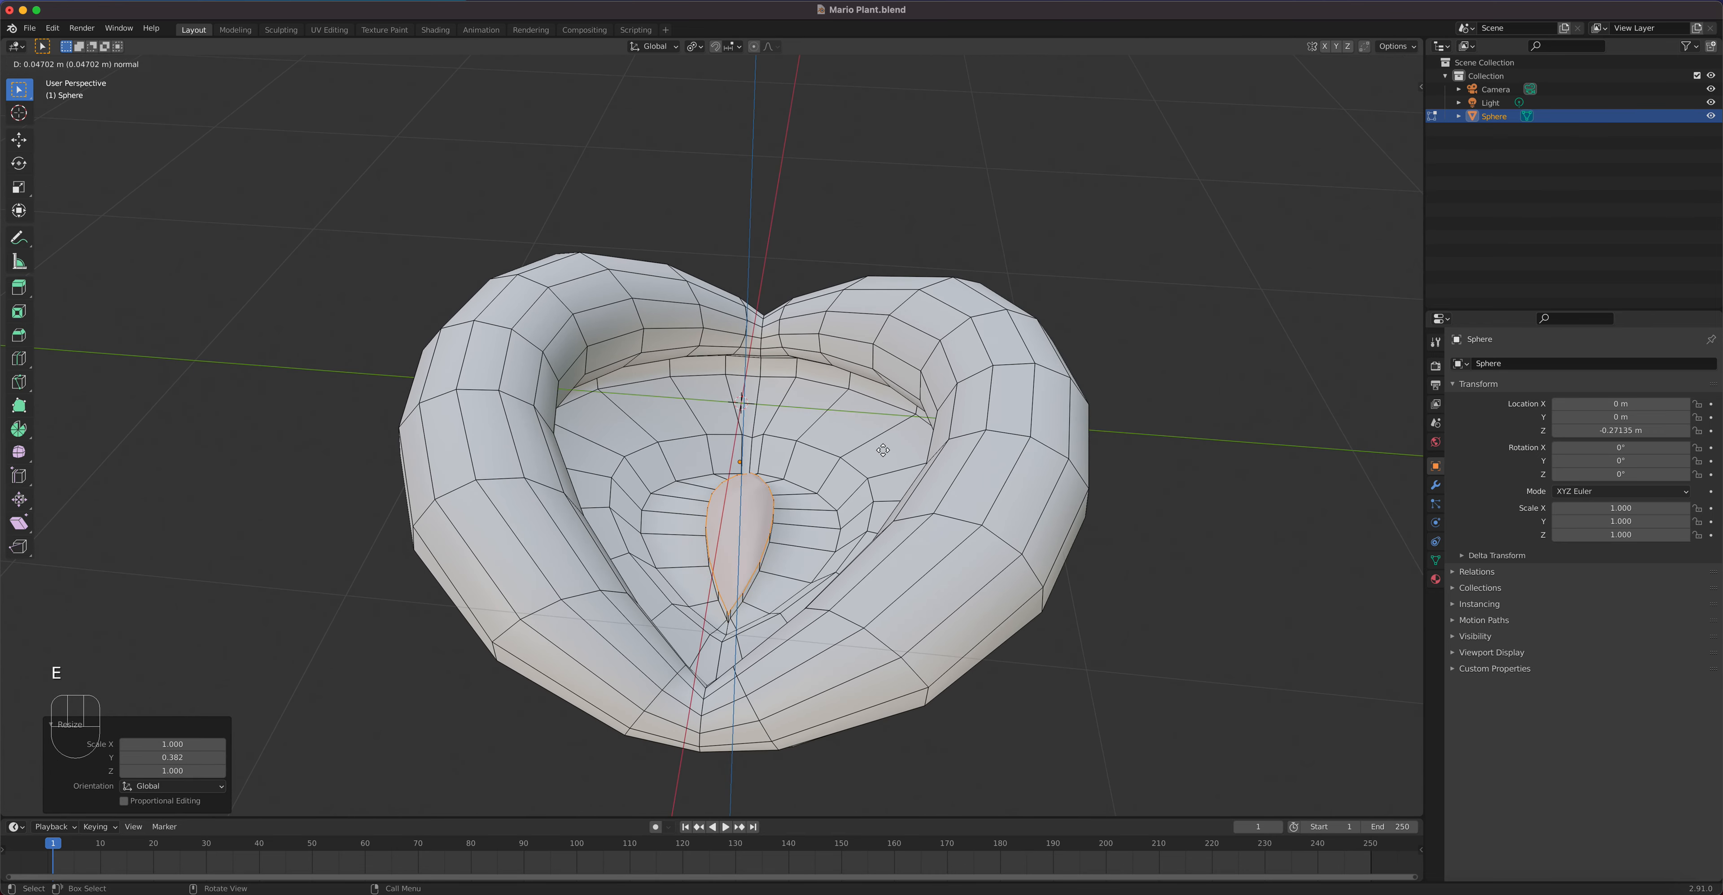
left_click(869, 411)
middle_click_drag(820, 473, 825, 515)
key("s")
left_click(789, 533)
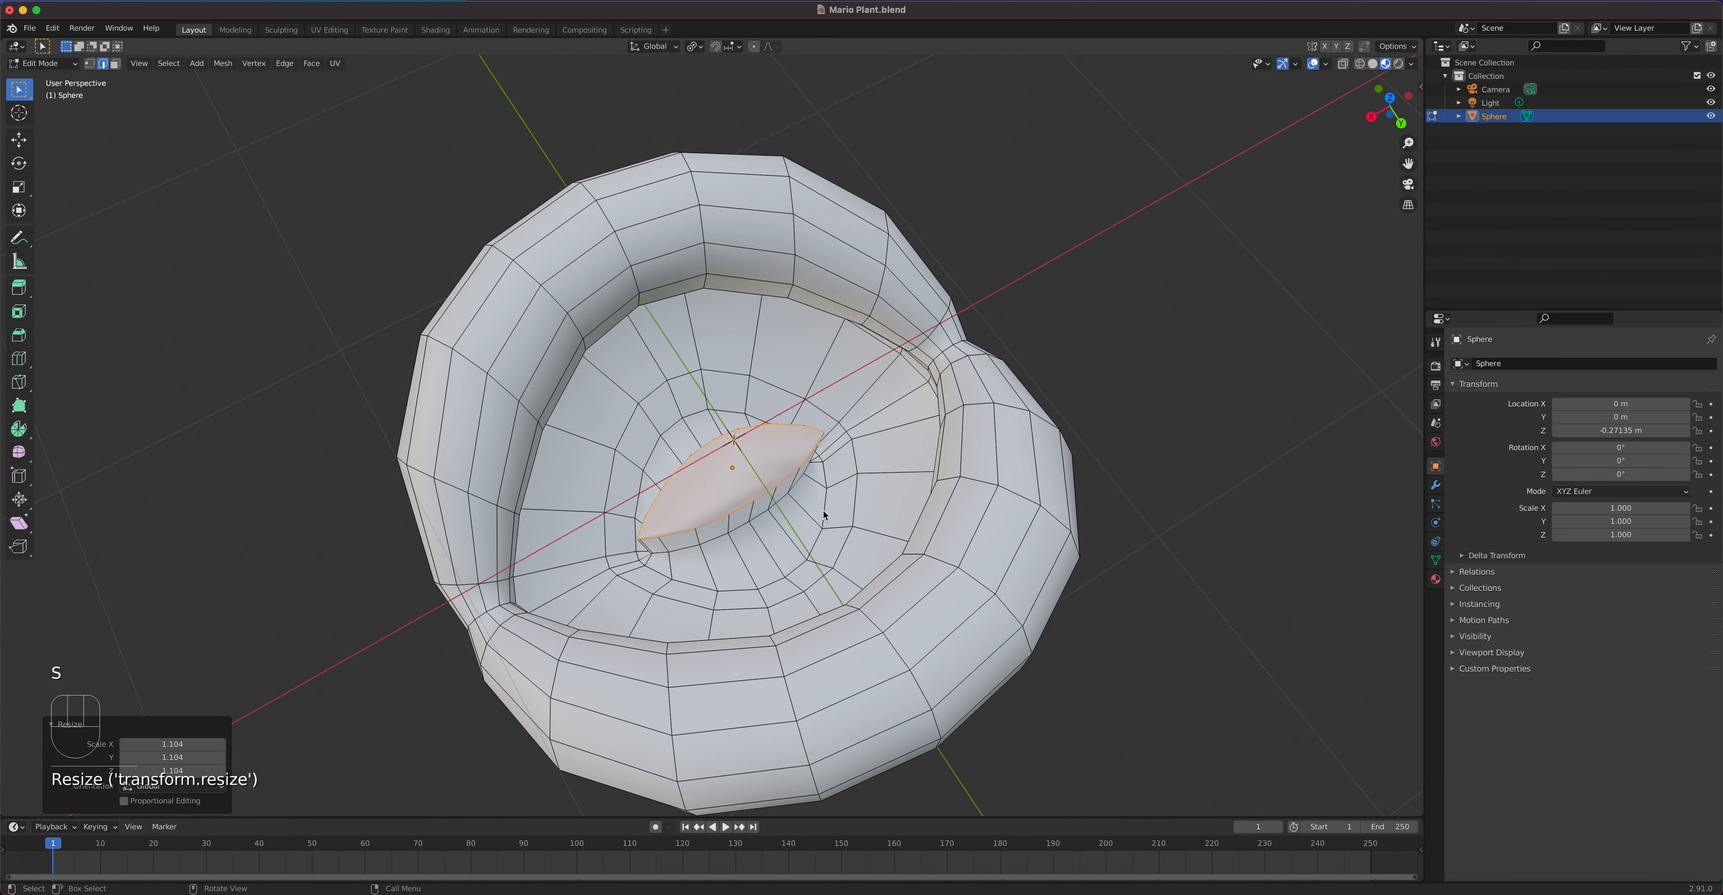
Step: Extrude the tongue's top face upward about 0.44 m and widen it to a scale of about 1.095
key("e")
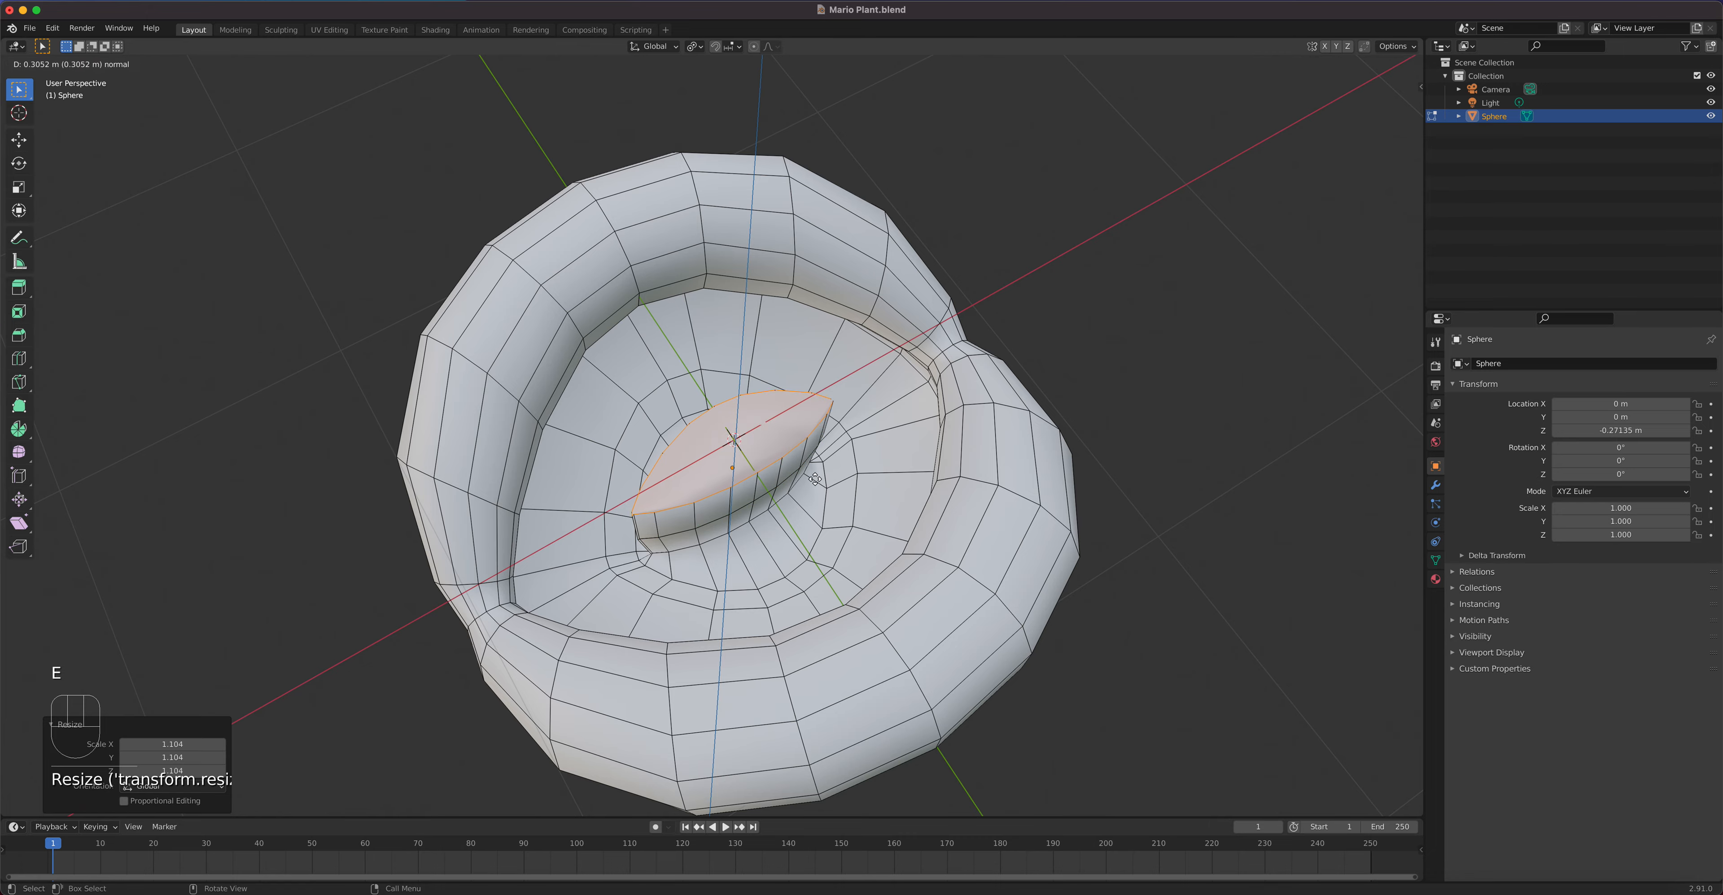
left_click(810, 465)
middle_click_drag(810, 465, 756, 456)
key("s")
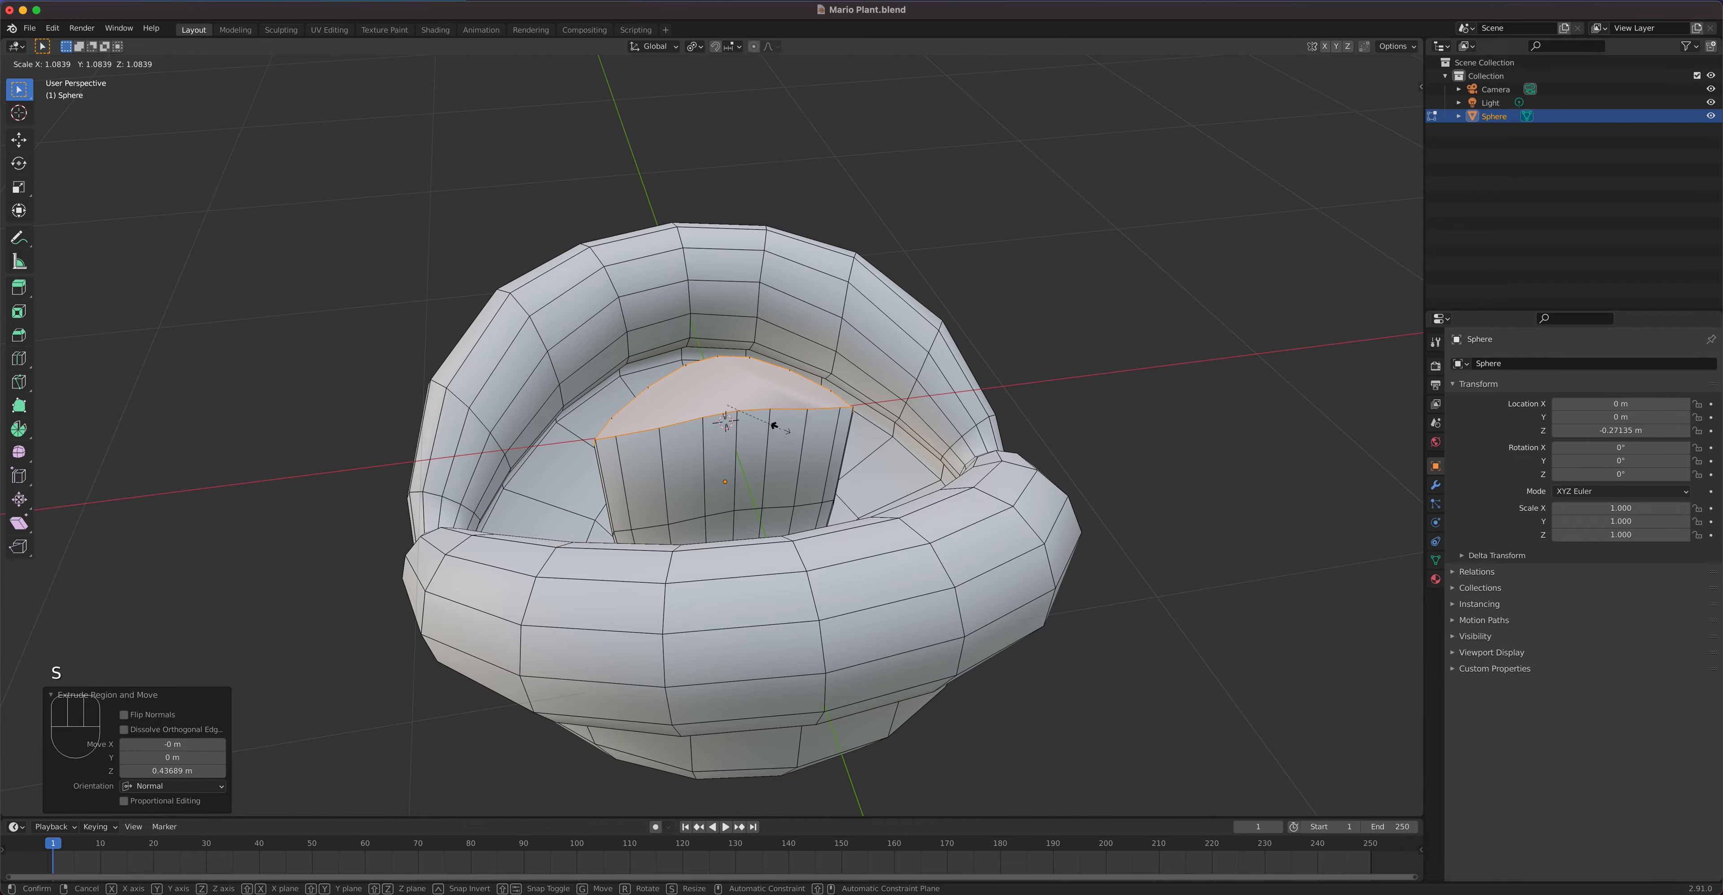
left_click(776, 424)
Step: Extrude the tongue's top face upward again about 0.28 m and taper it to a scale of about 0.66
middle_click_drag(775, 423, 901, 508)
key("e")
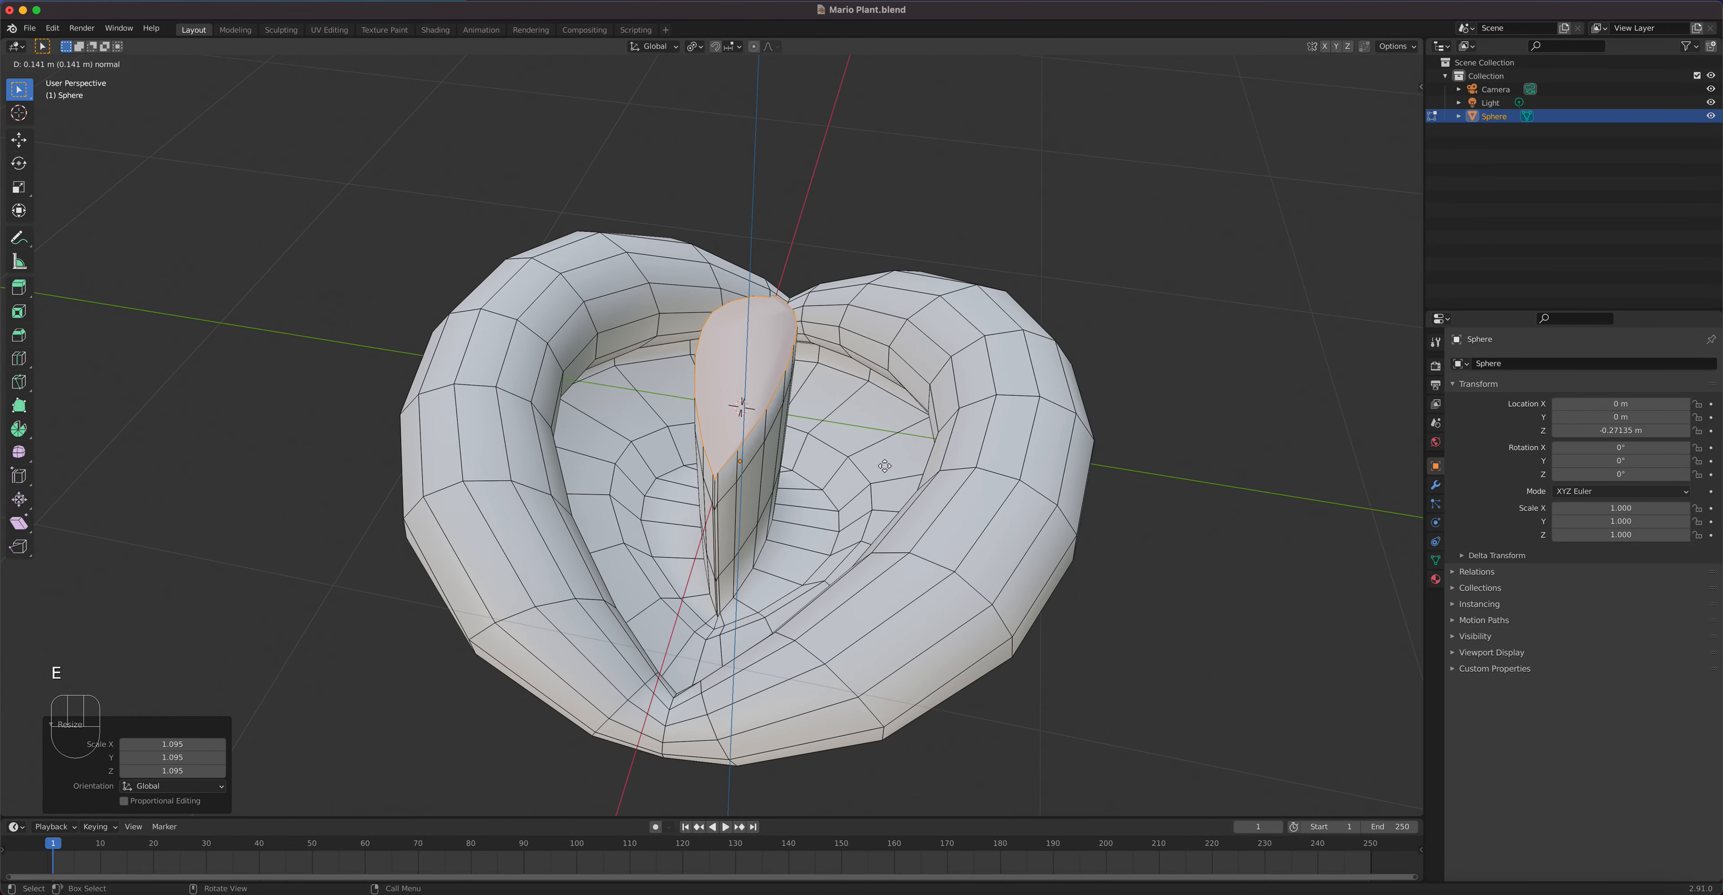
left_click(883, 439)
middle_click_drag(838, 487, 737, 467)
key("s")
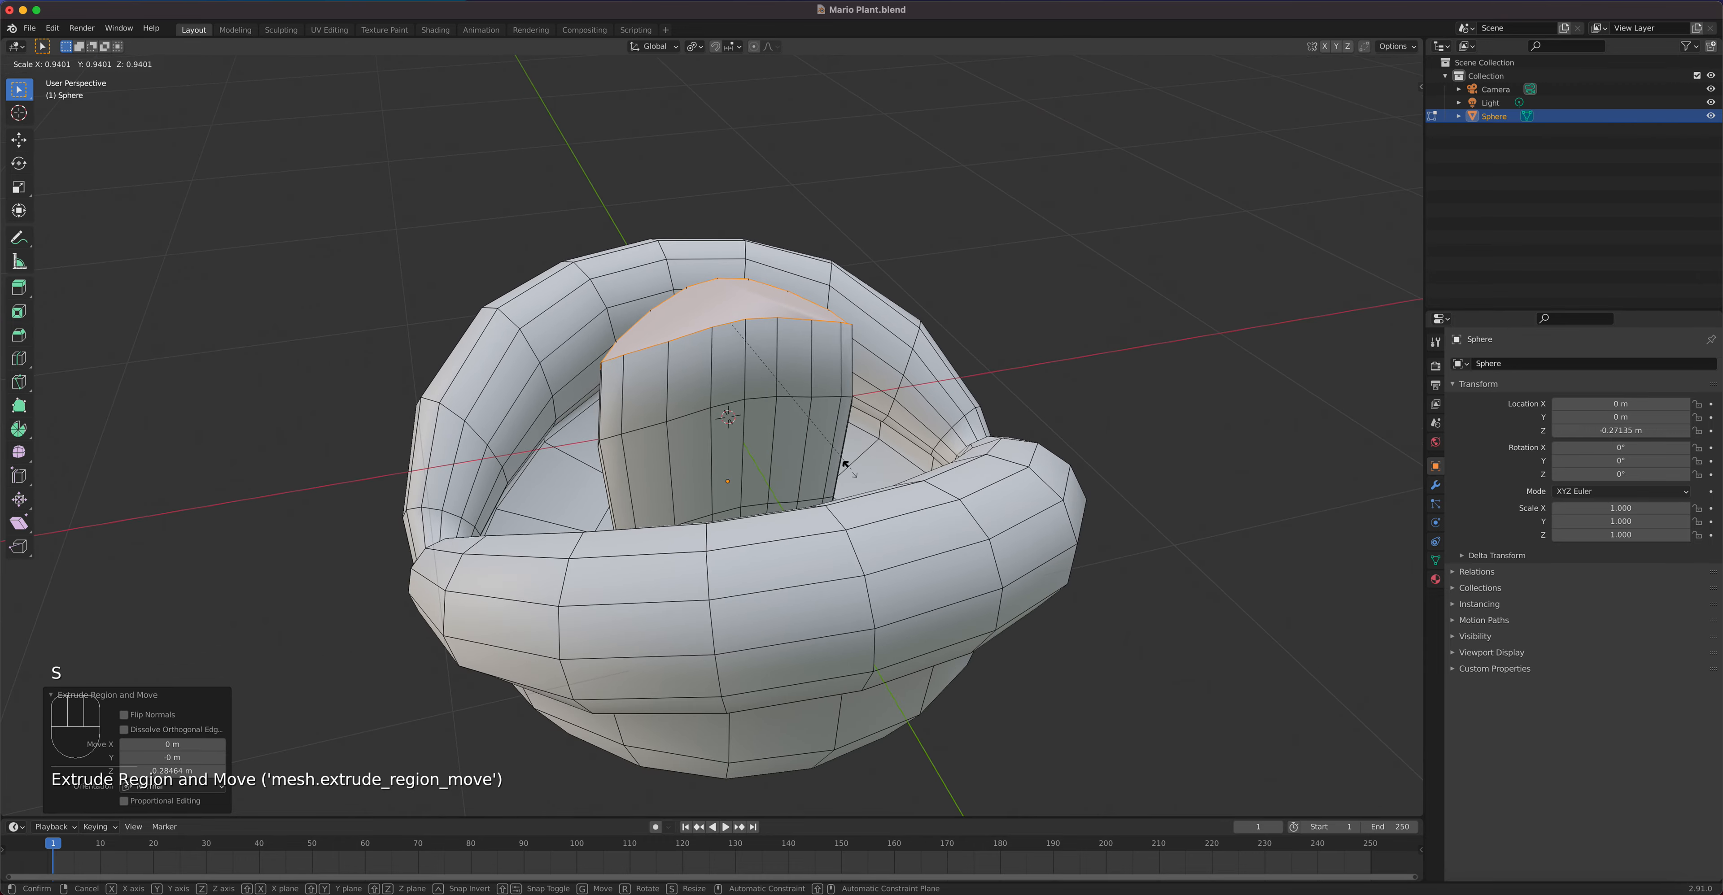
left_click(761, 446)
Step: Merge the closely spaced vertices at one pointed end of the tongue's top face at their center
middle_click_drag(761, 446, 744, 496)
scroll(744, 488, "up", 1)
middle_click_drag(741, 430, 635, 404)
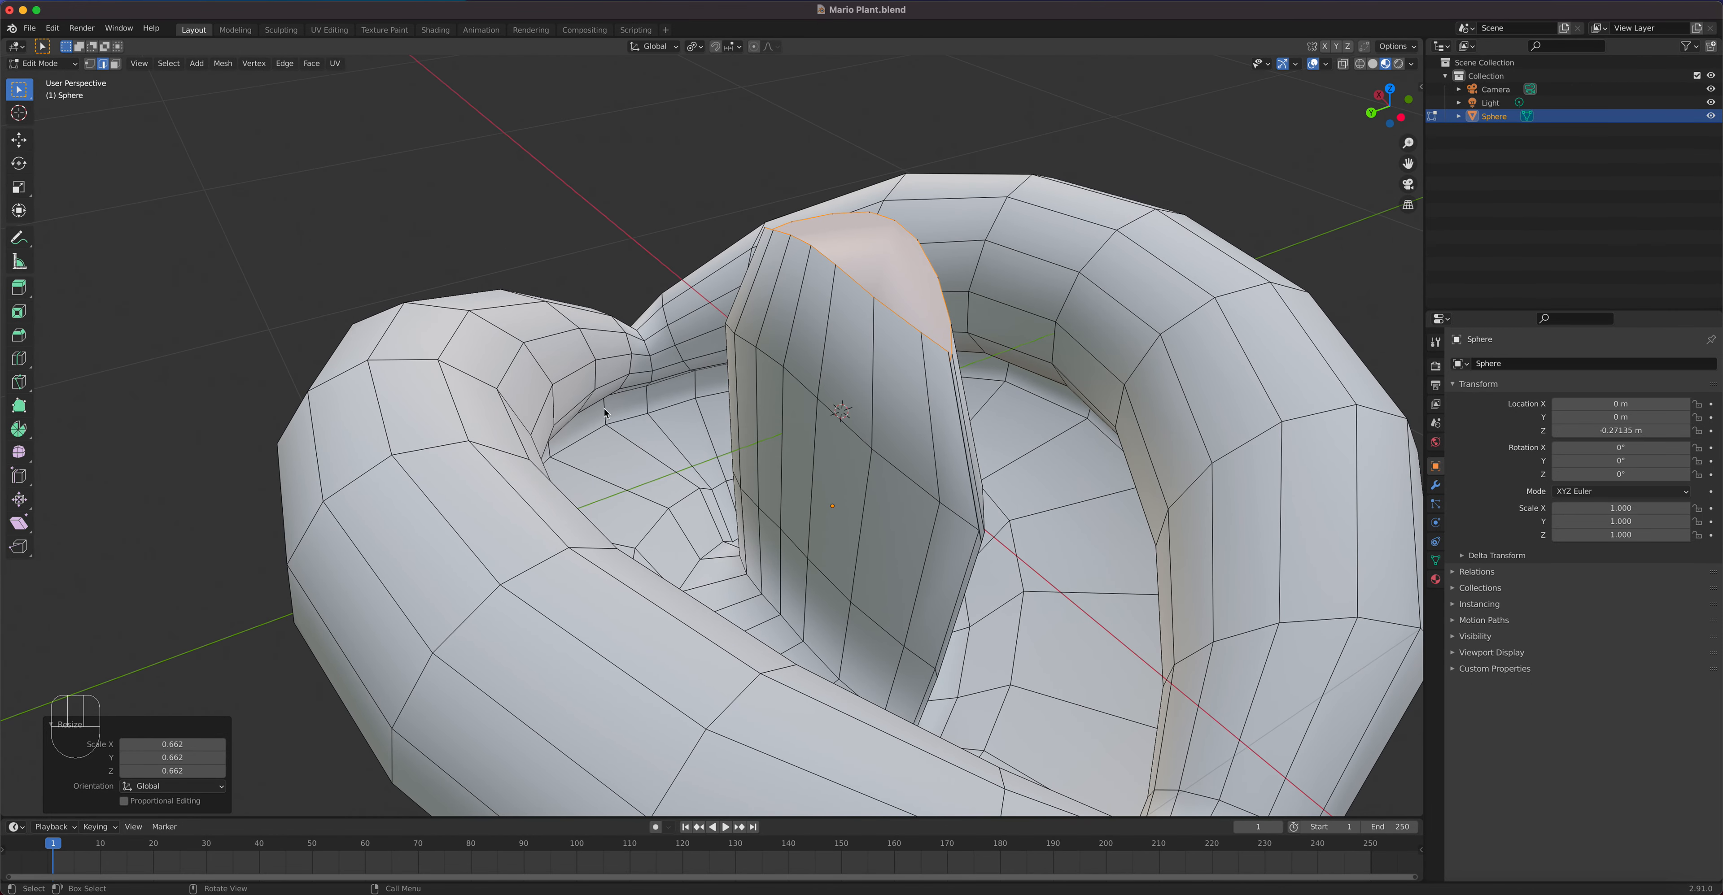
middle_click_drag(641, 422, 884, 525)
key("1")
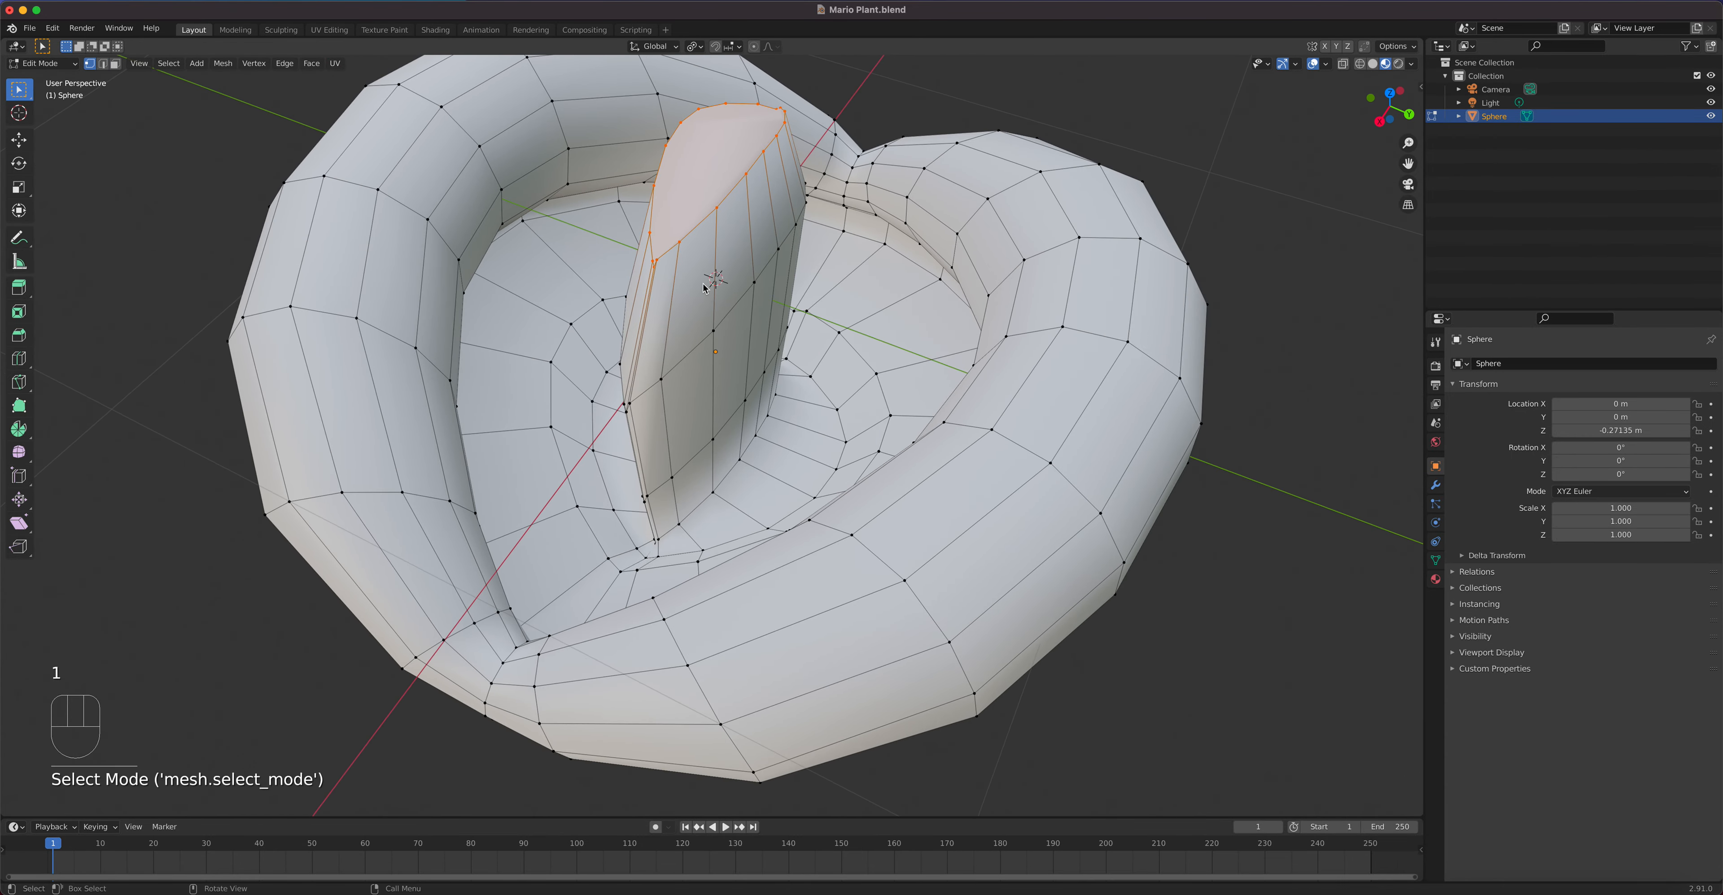
scroll(768, 404, "up", 2)
middle_click_drag(692, 288, 741, 385, "shift")
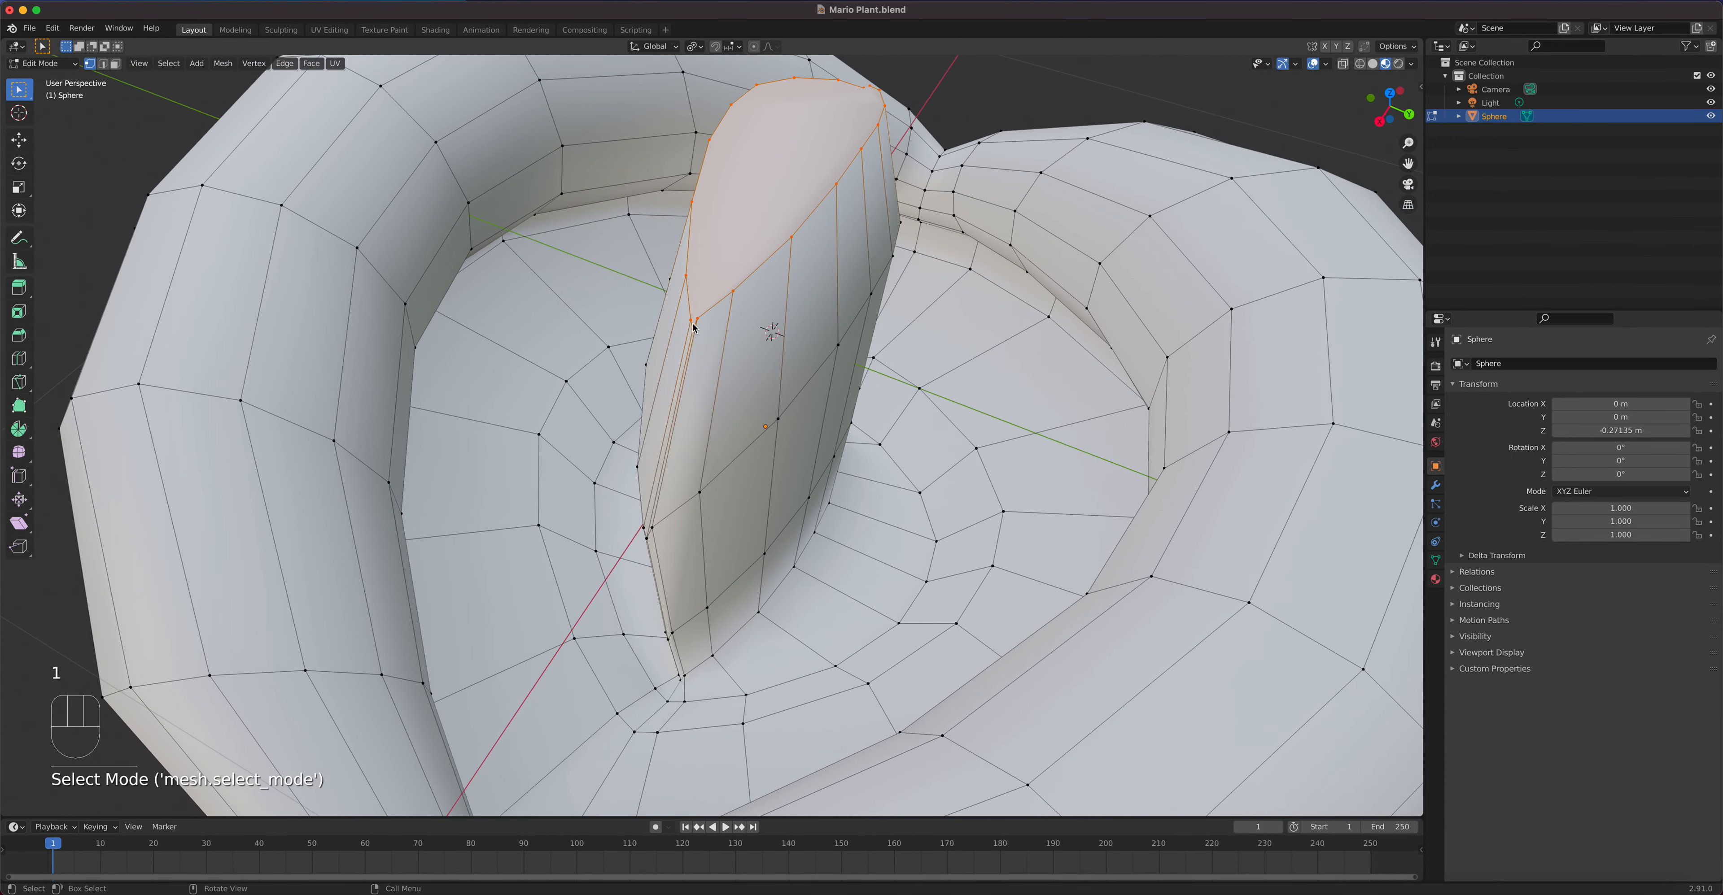
middle_click_drag(680, 646, 715, 343)
left_click_drag(707, 332, 709, 349)
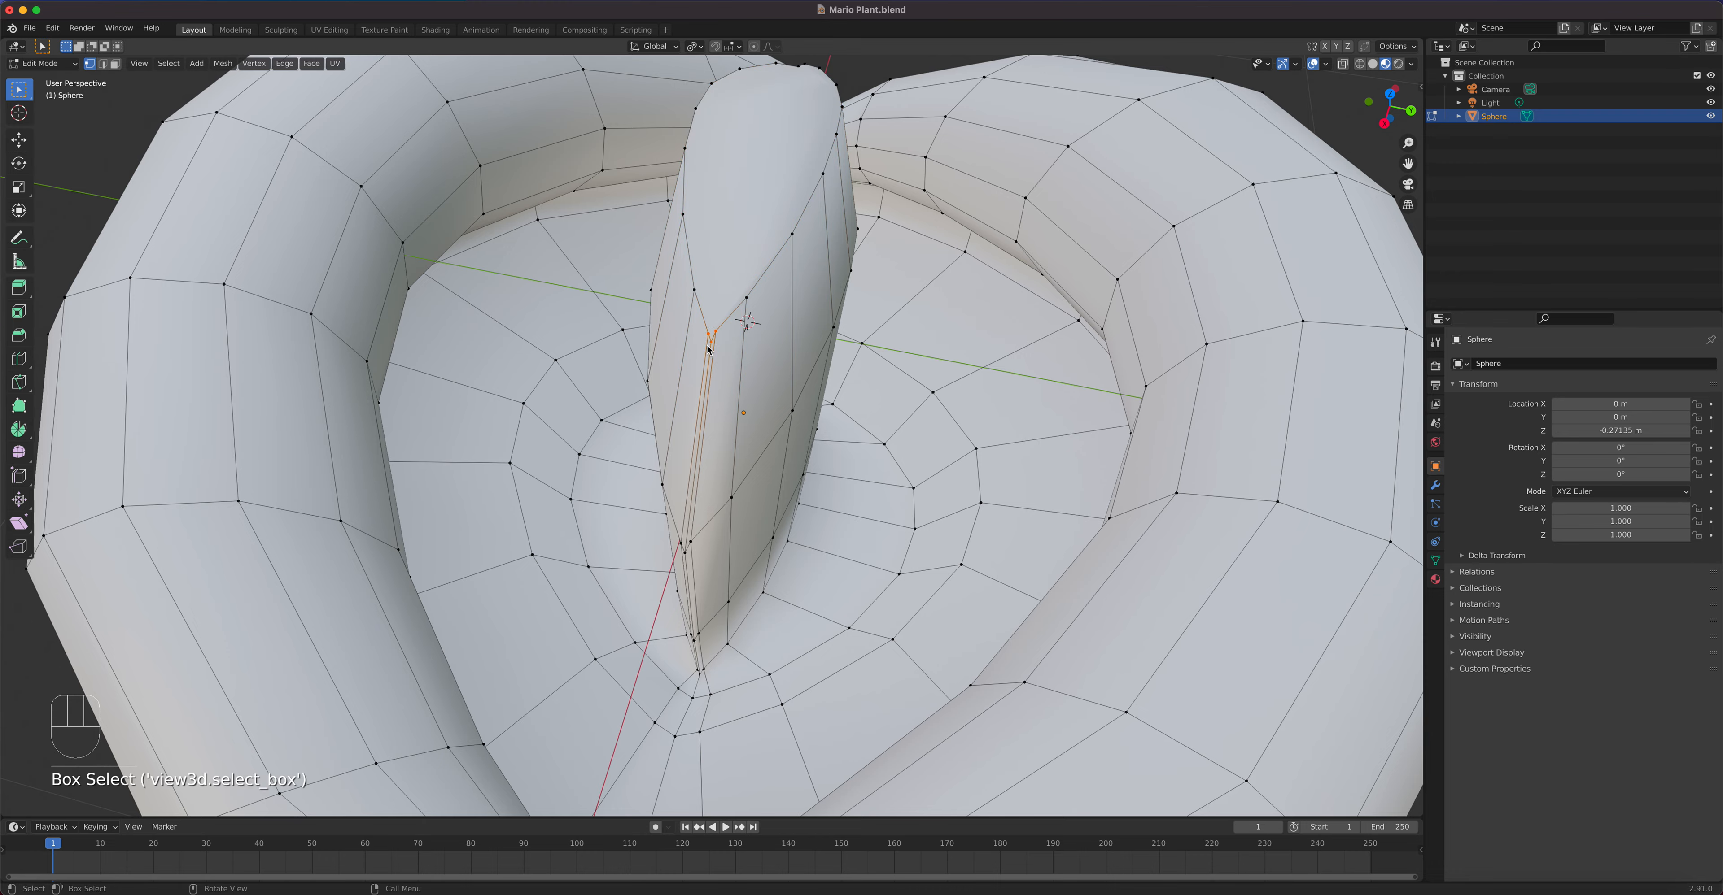
scroll(702, 337, "up", 5)
scroll(709, 343, "down", 3)
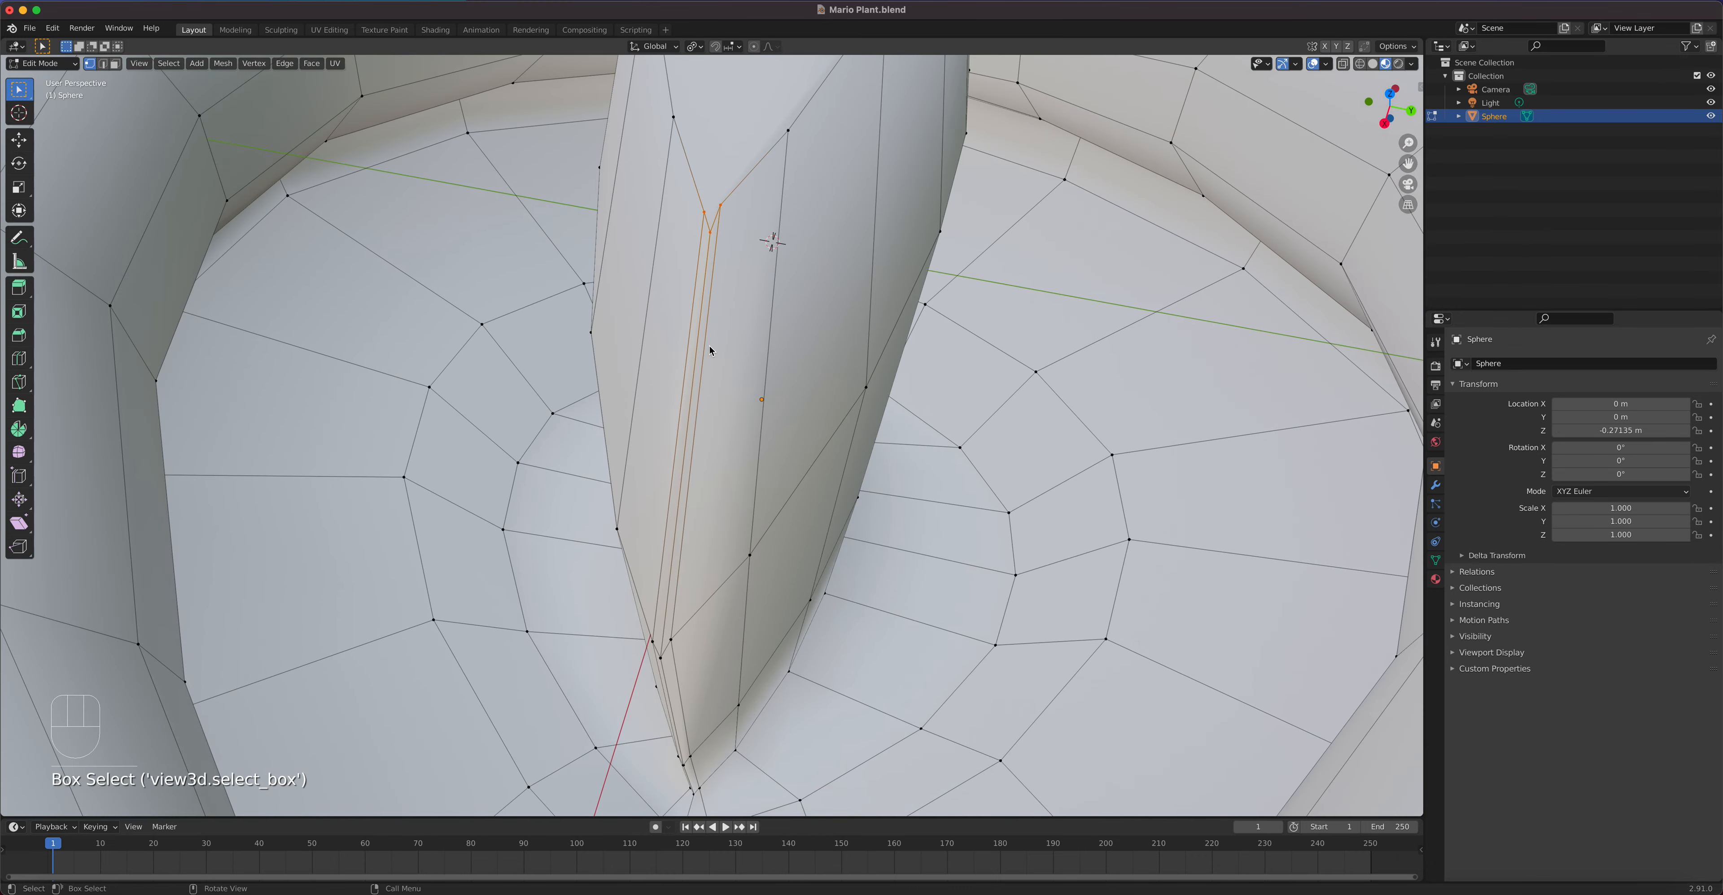
middle_click_drag(709, 334, 705, 347, "shift")
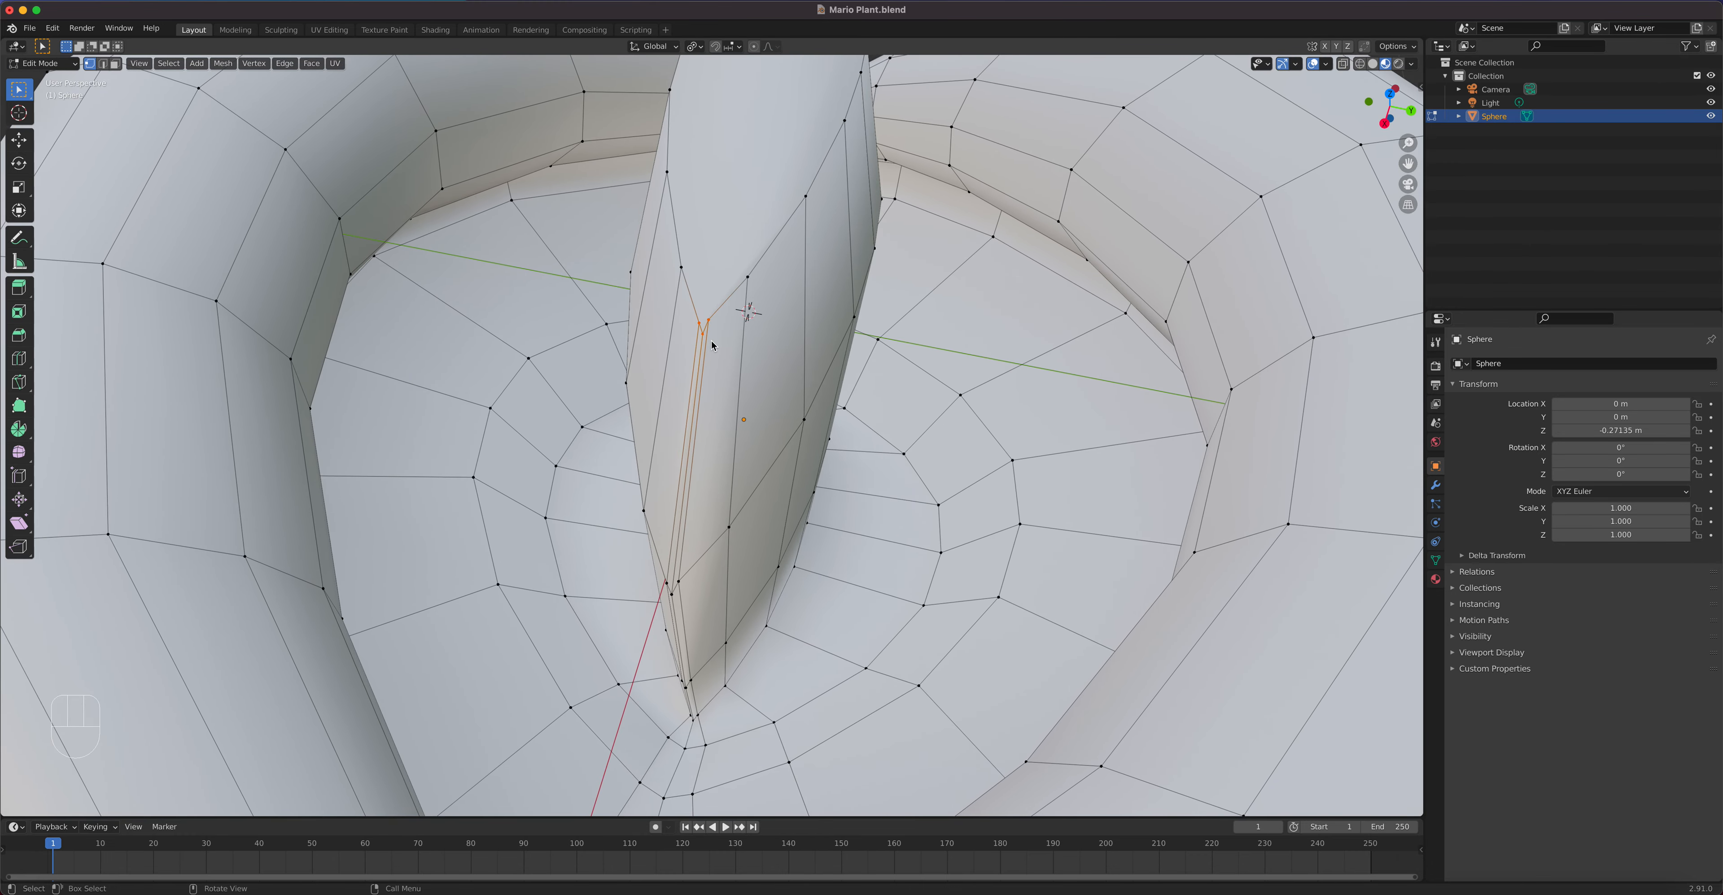
key("m")
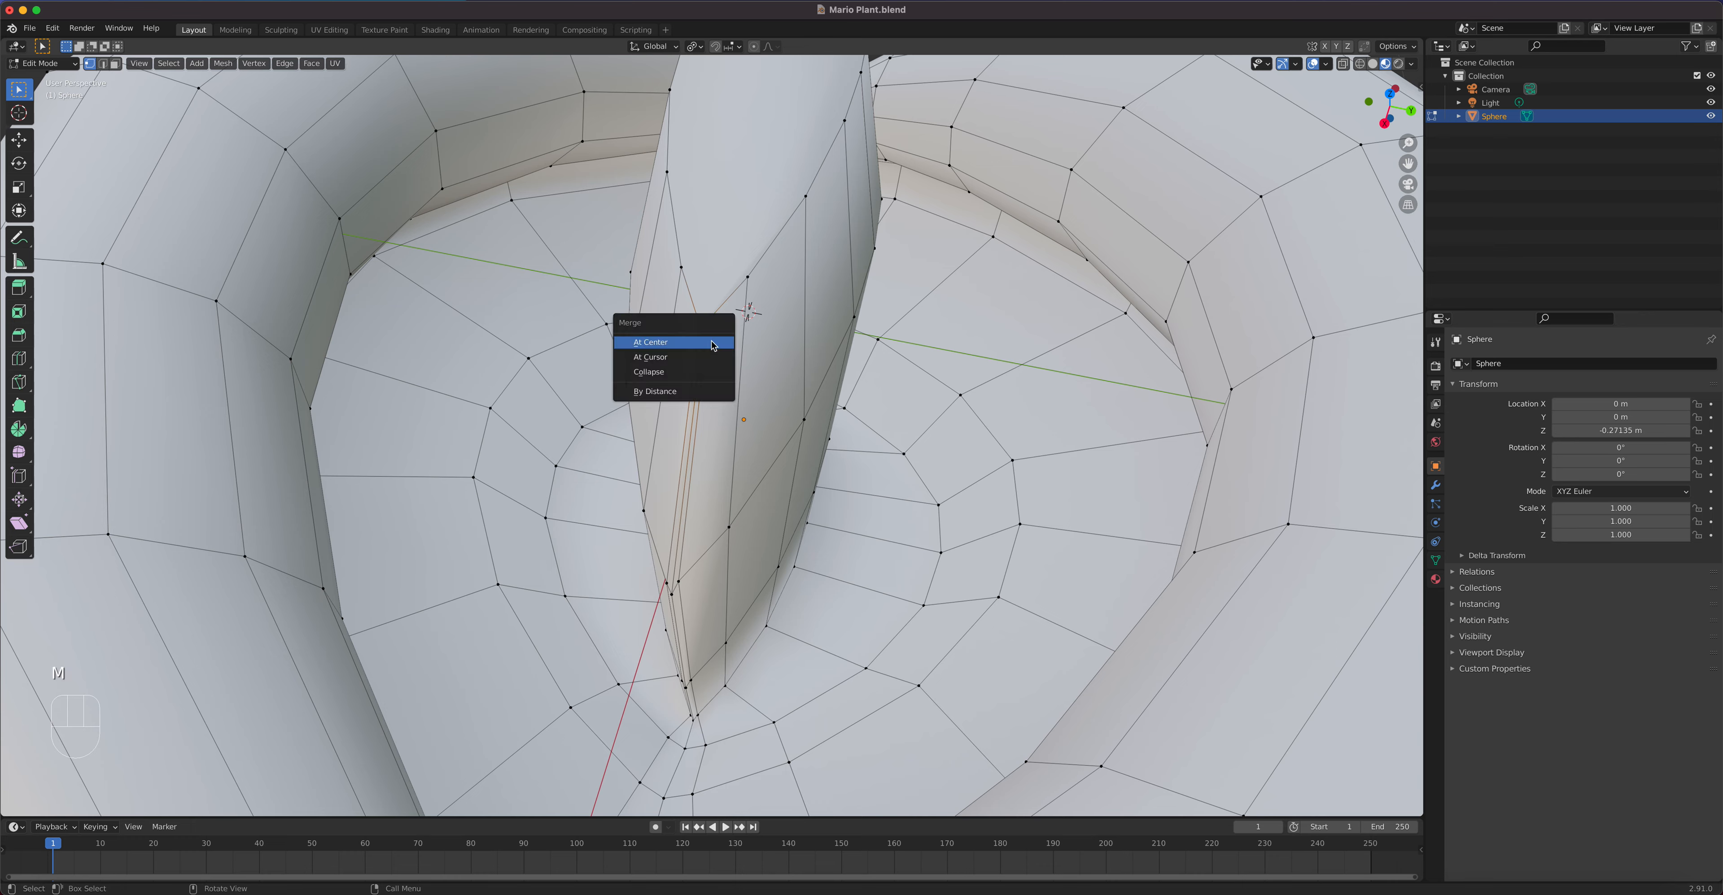
left_click(713, 343)
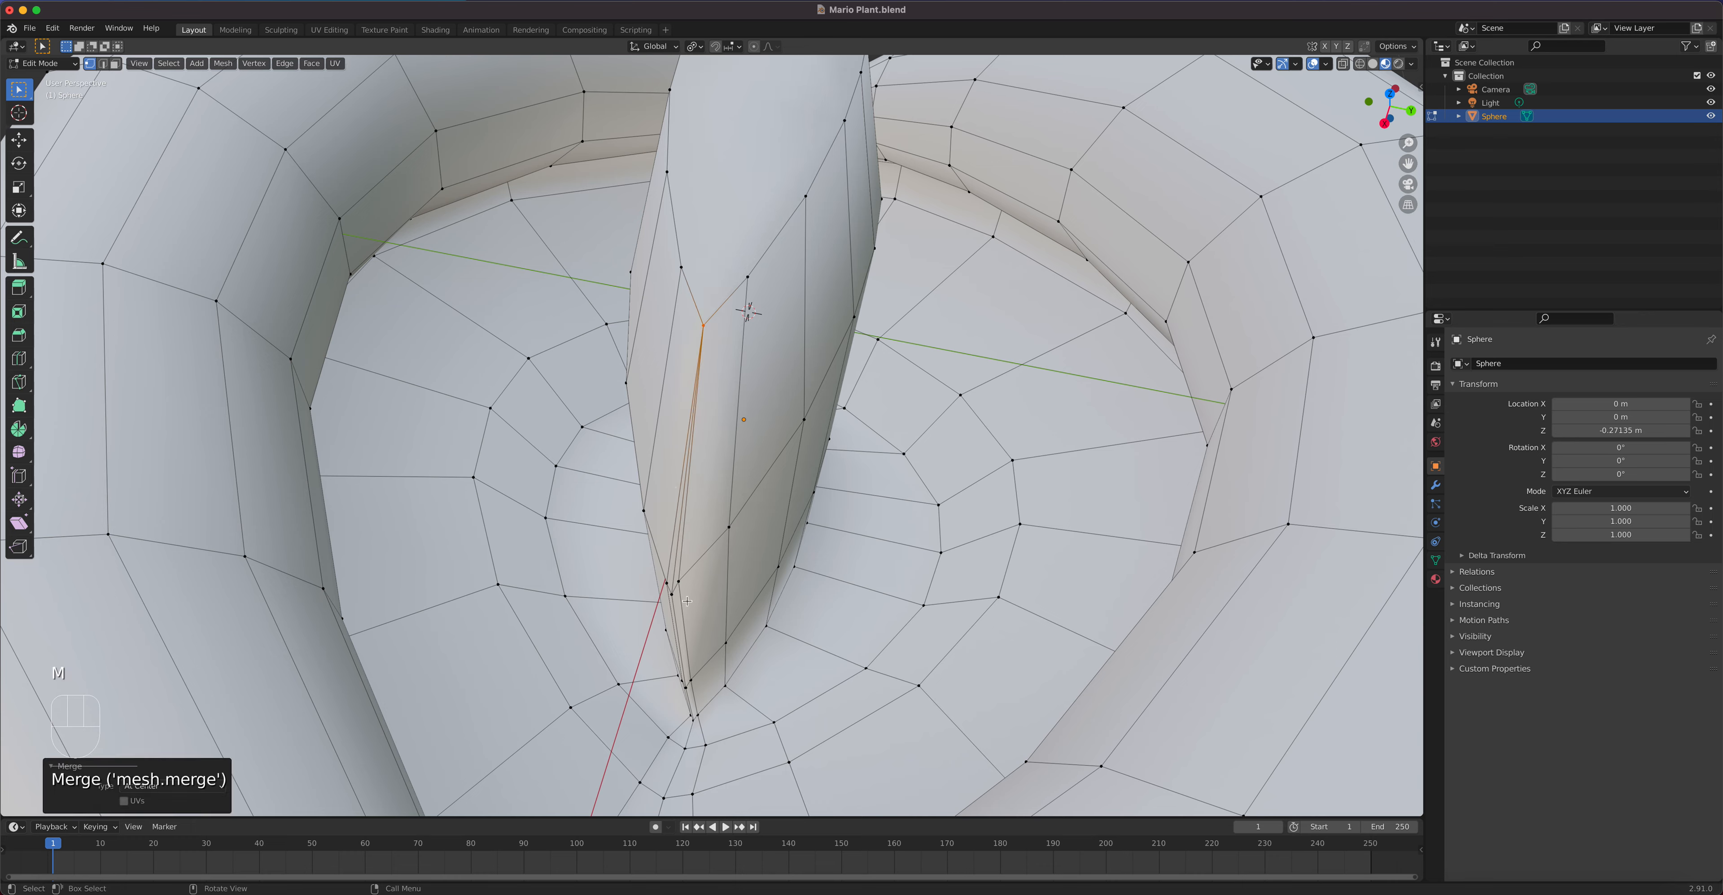
Step: Merge each remaining vertex cluster down that end of the tongue at its center, from the middle loop to the base
left_click_drag(654, 568, 708, 604)
middle_click_drag(703, 595, 722, 579)
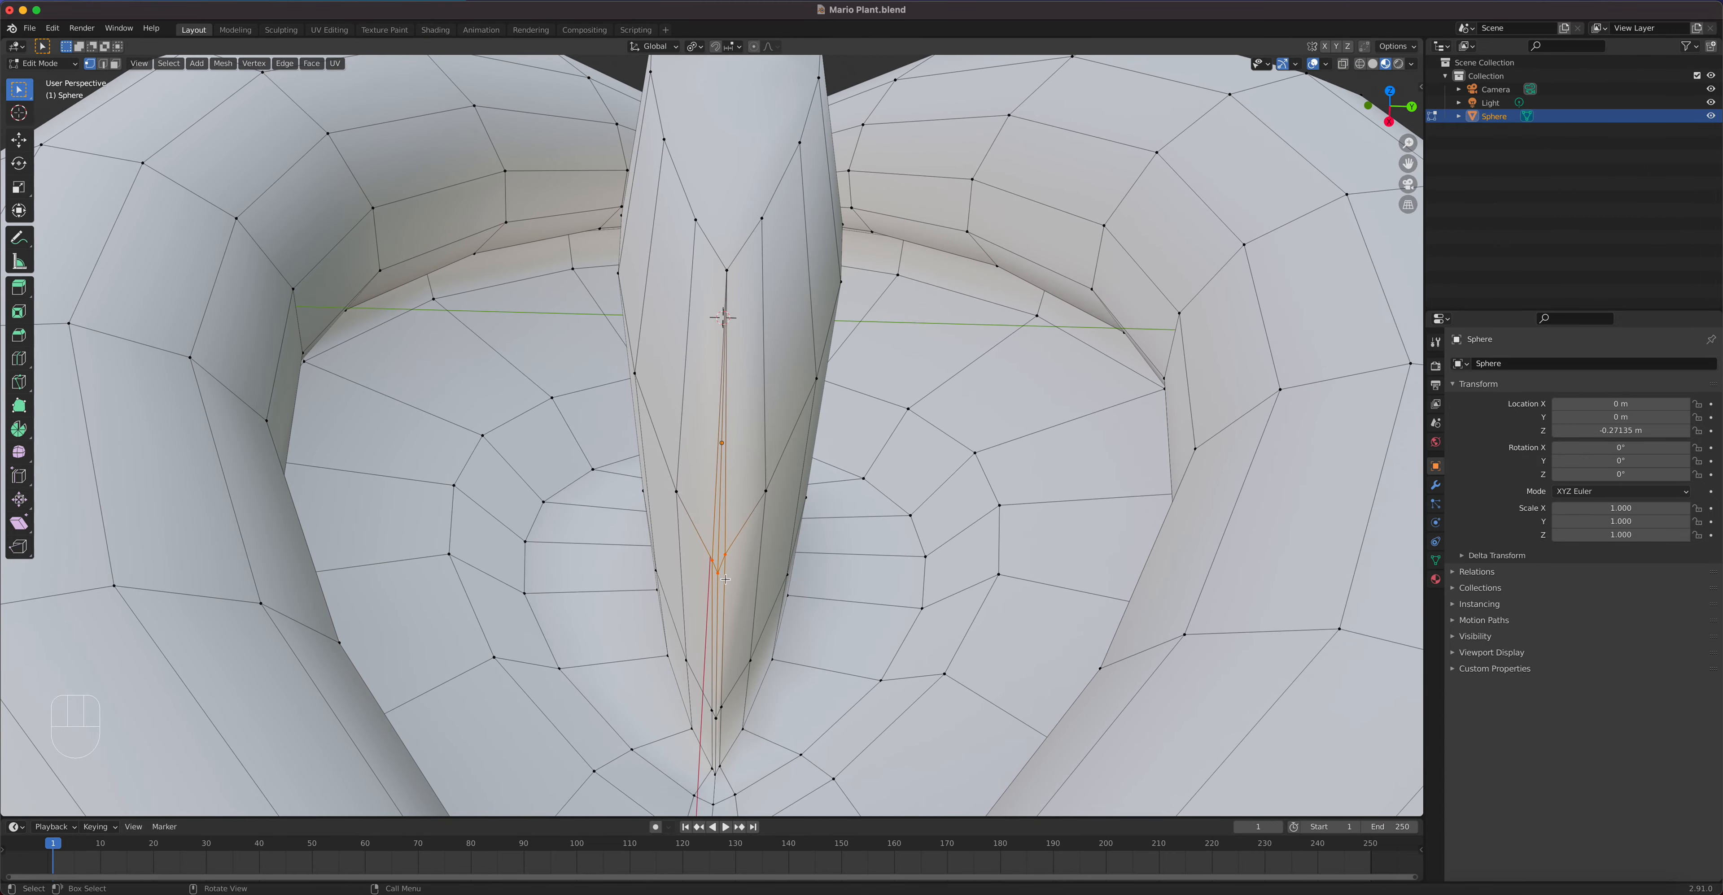
key("shift+r")
left_click_drag(705, 706, 733, 727)
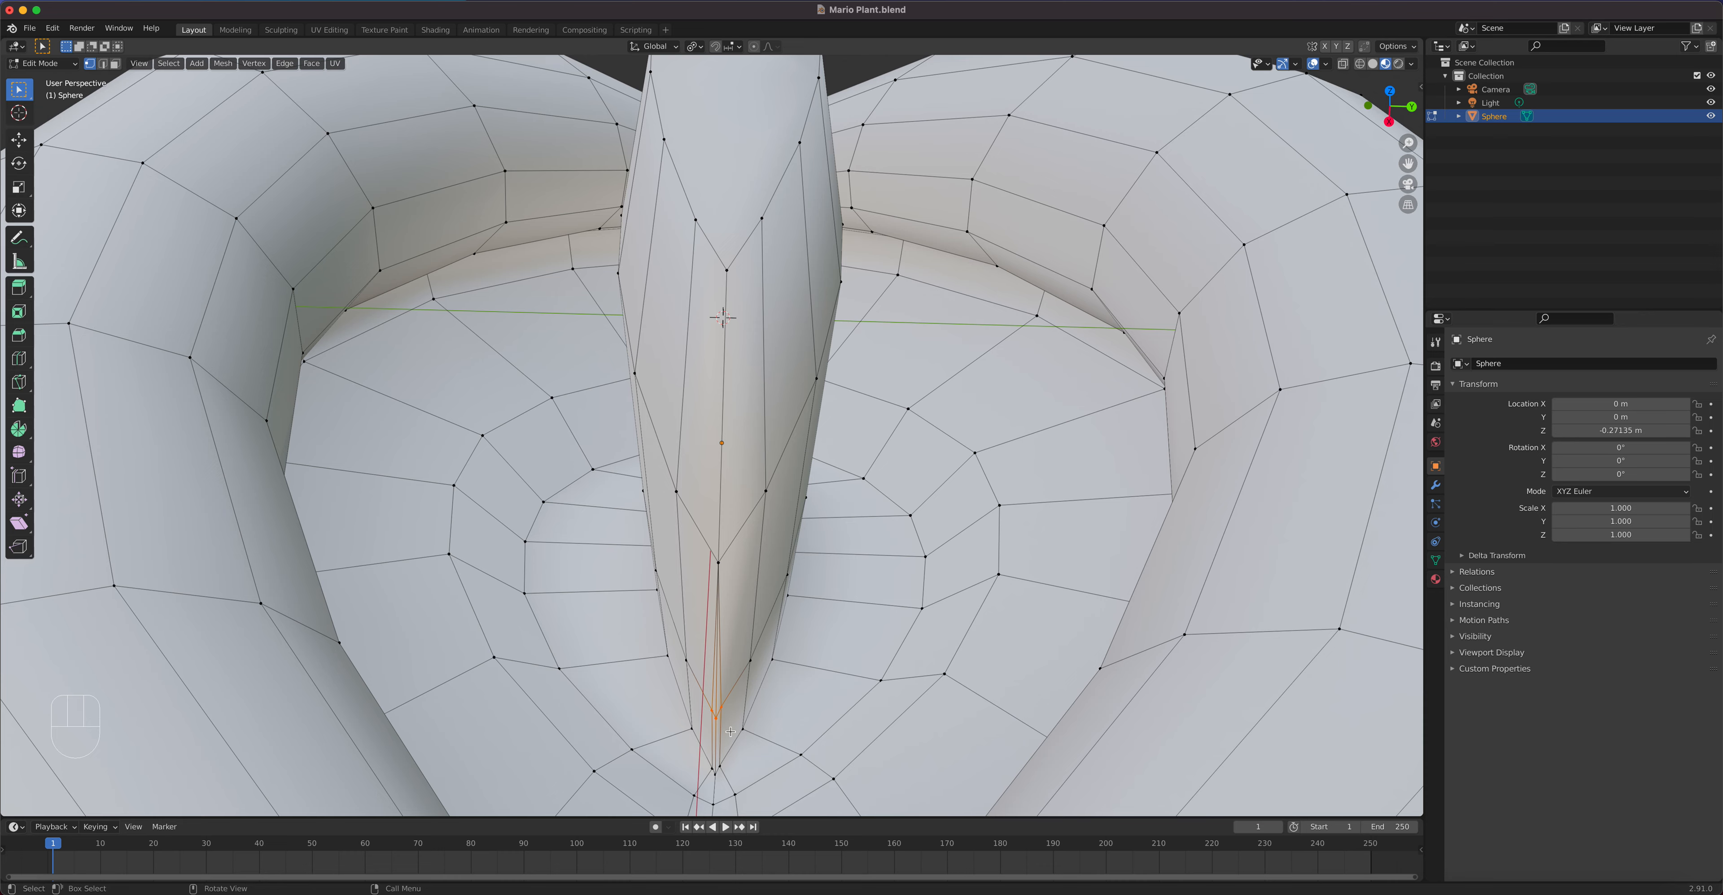
key("shift+r")
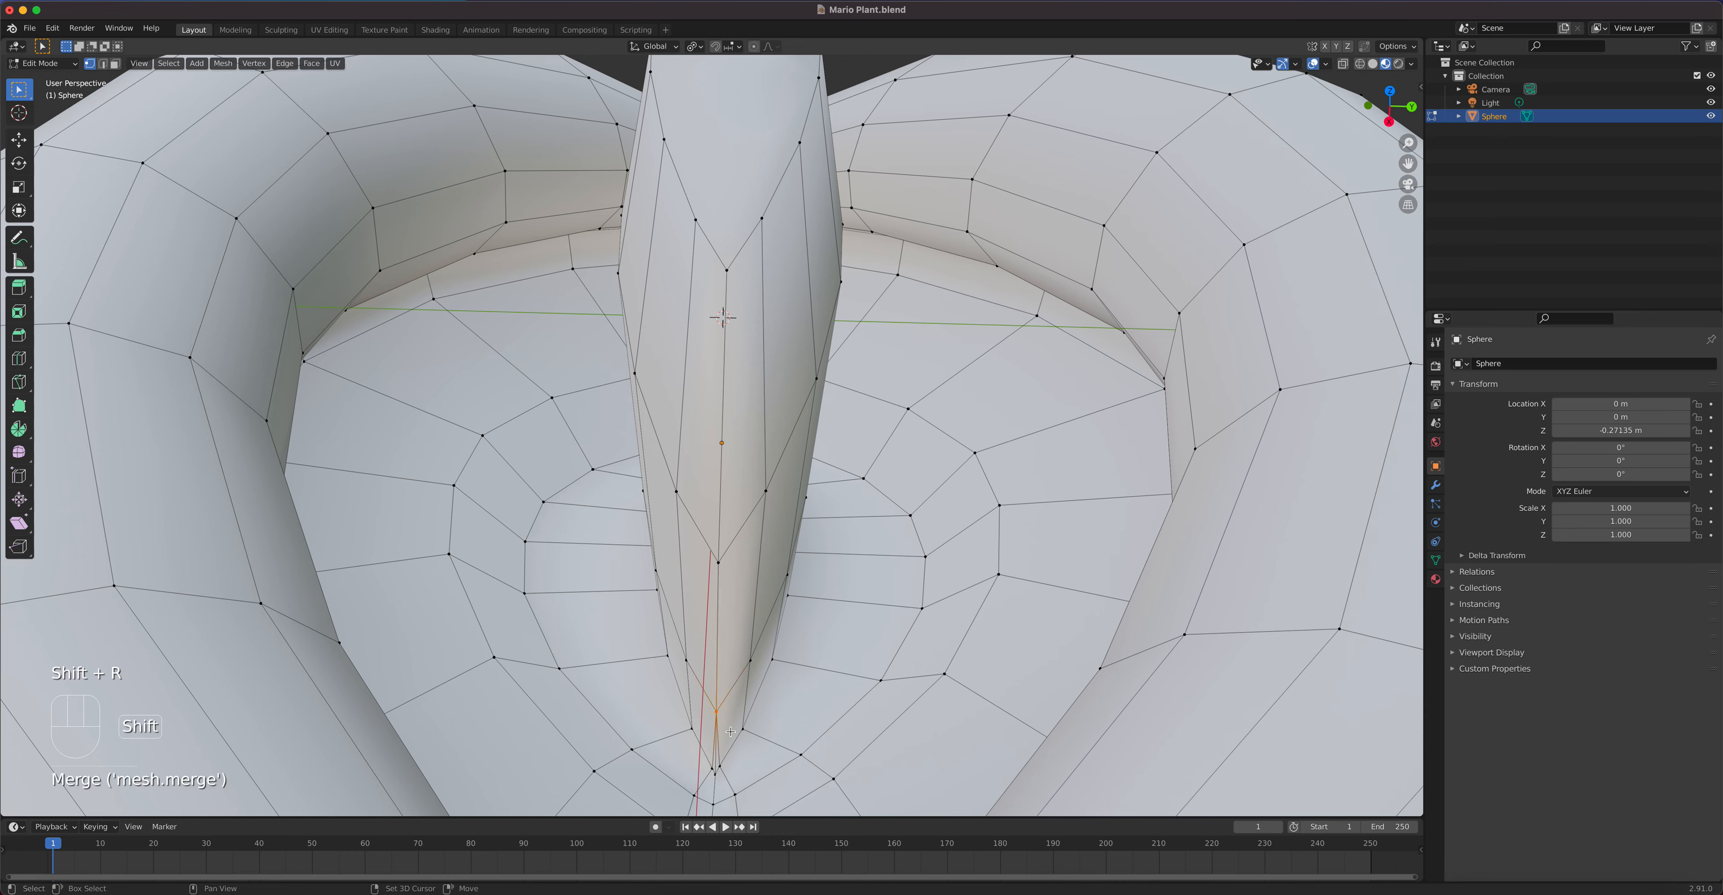
left_click_drag(699, 754, 737, 779)
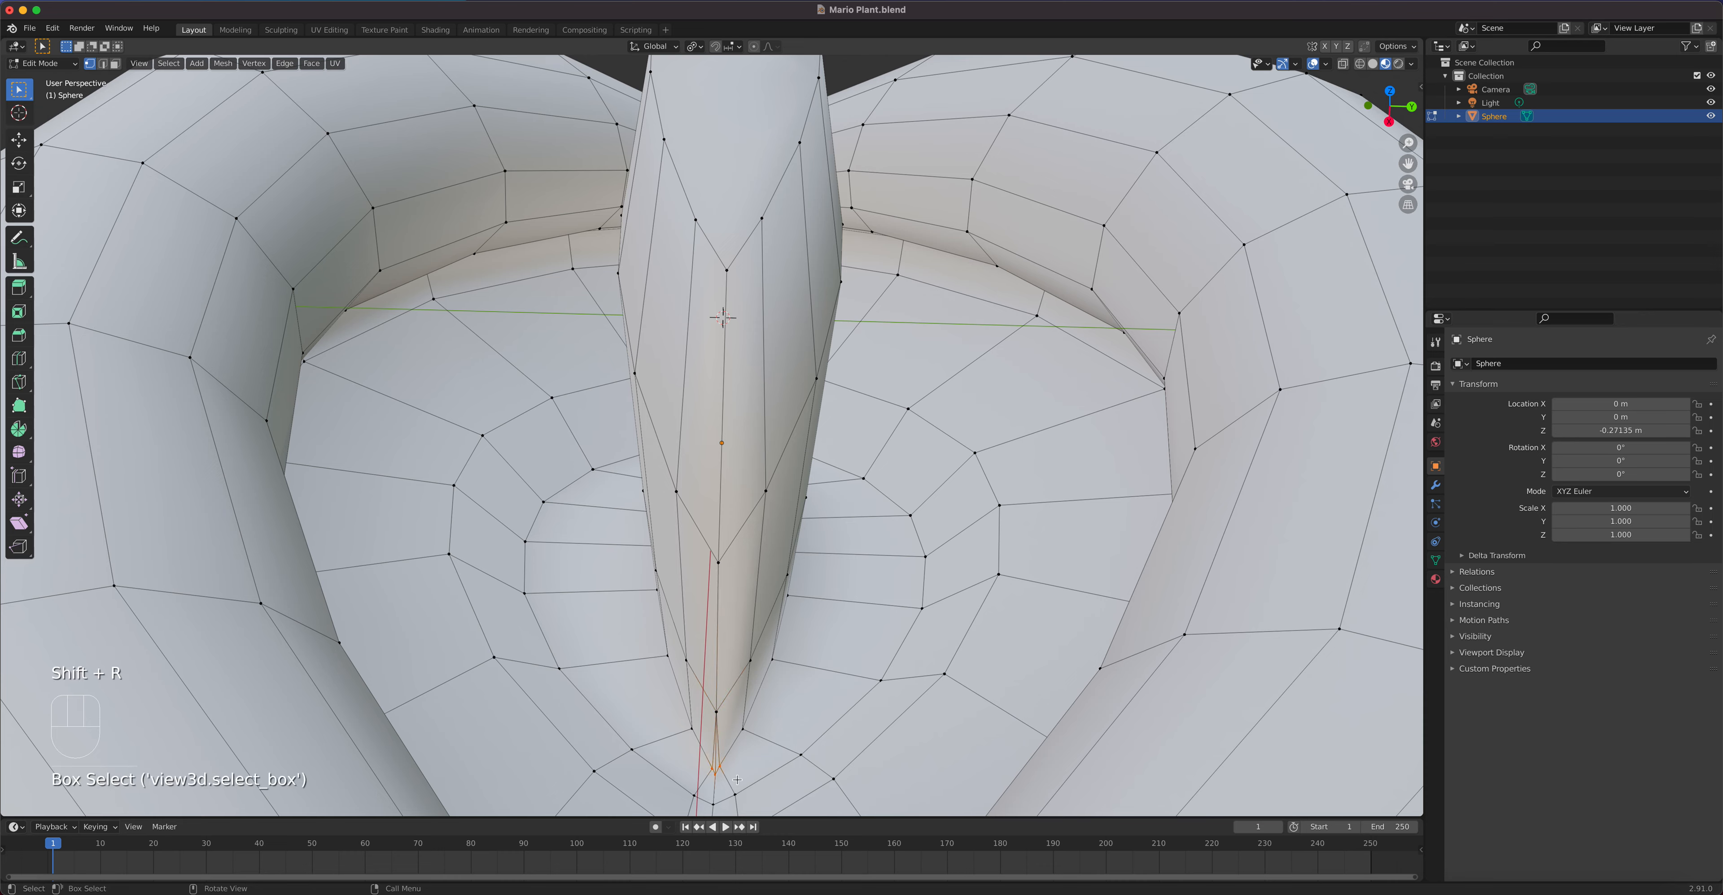
key("shift+r")
Step: Merge the clustered vertices on the two mouth-floor rings in front of that tongue end, one ring at a time
middle_click_drag(737, 779, 699, 529, "shift")
left_click(699, 529, "shift")
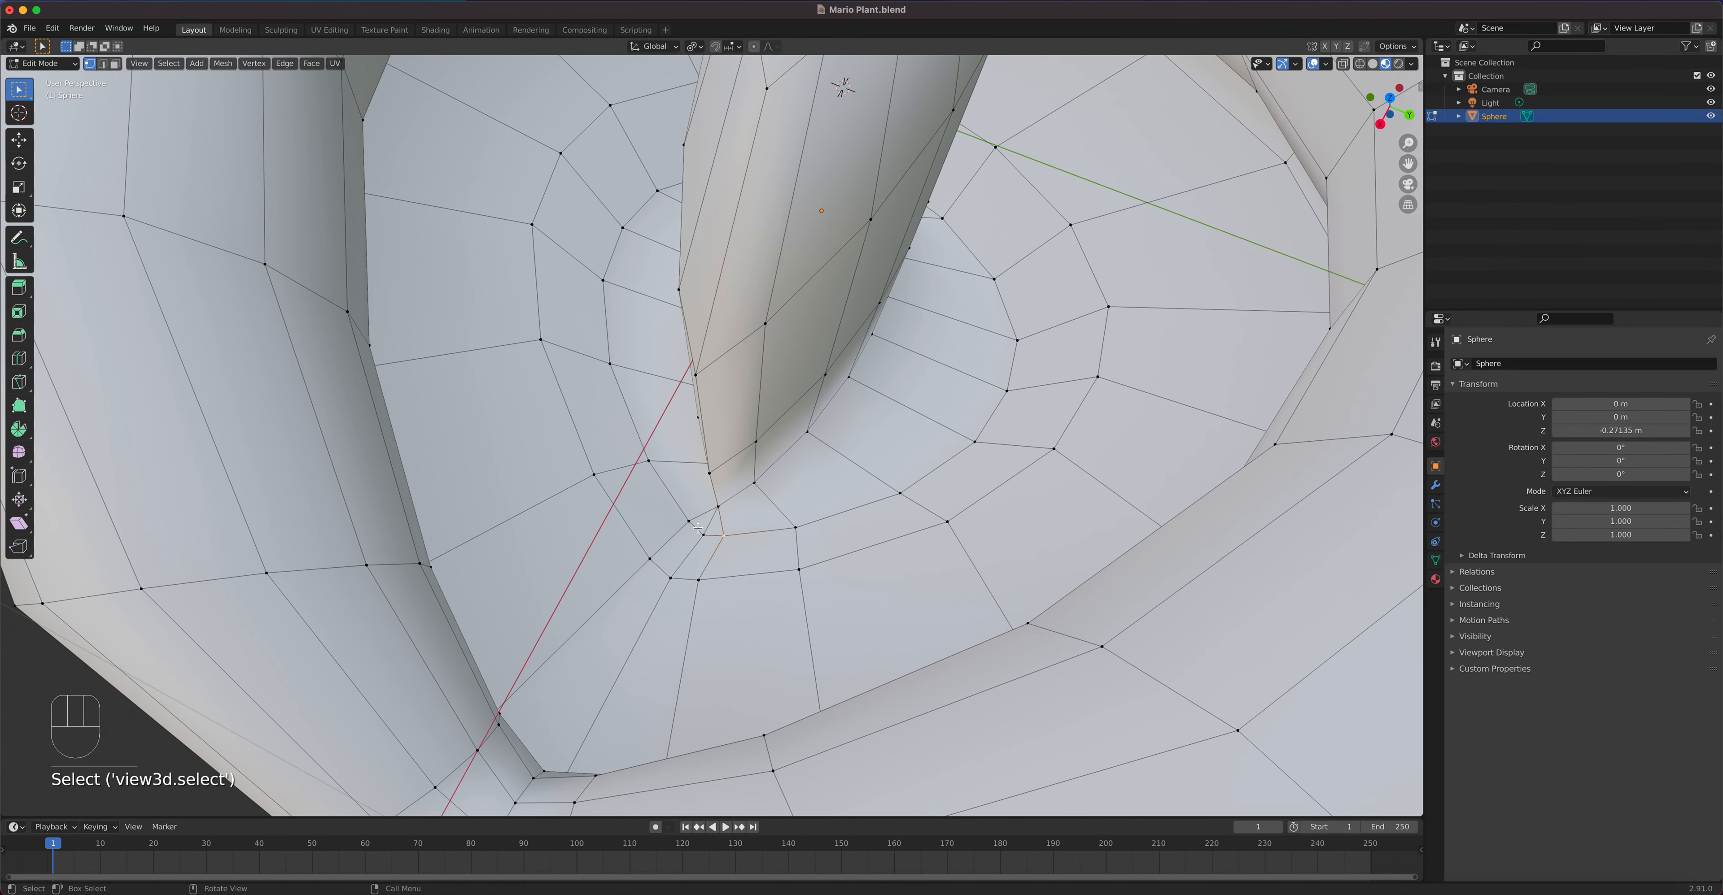
left_click(700, 534, "shift")
key("shift+r")
left_click_drag(631, 552, 715, 598)
key("shift+r")
middle_click_drag(716, 598, 651, 483)
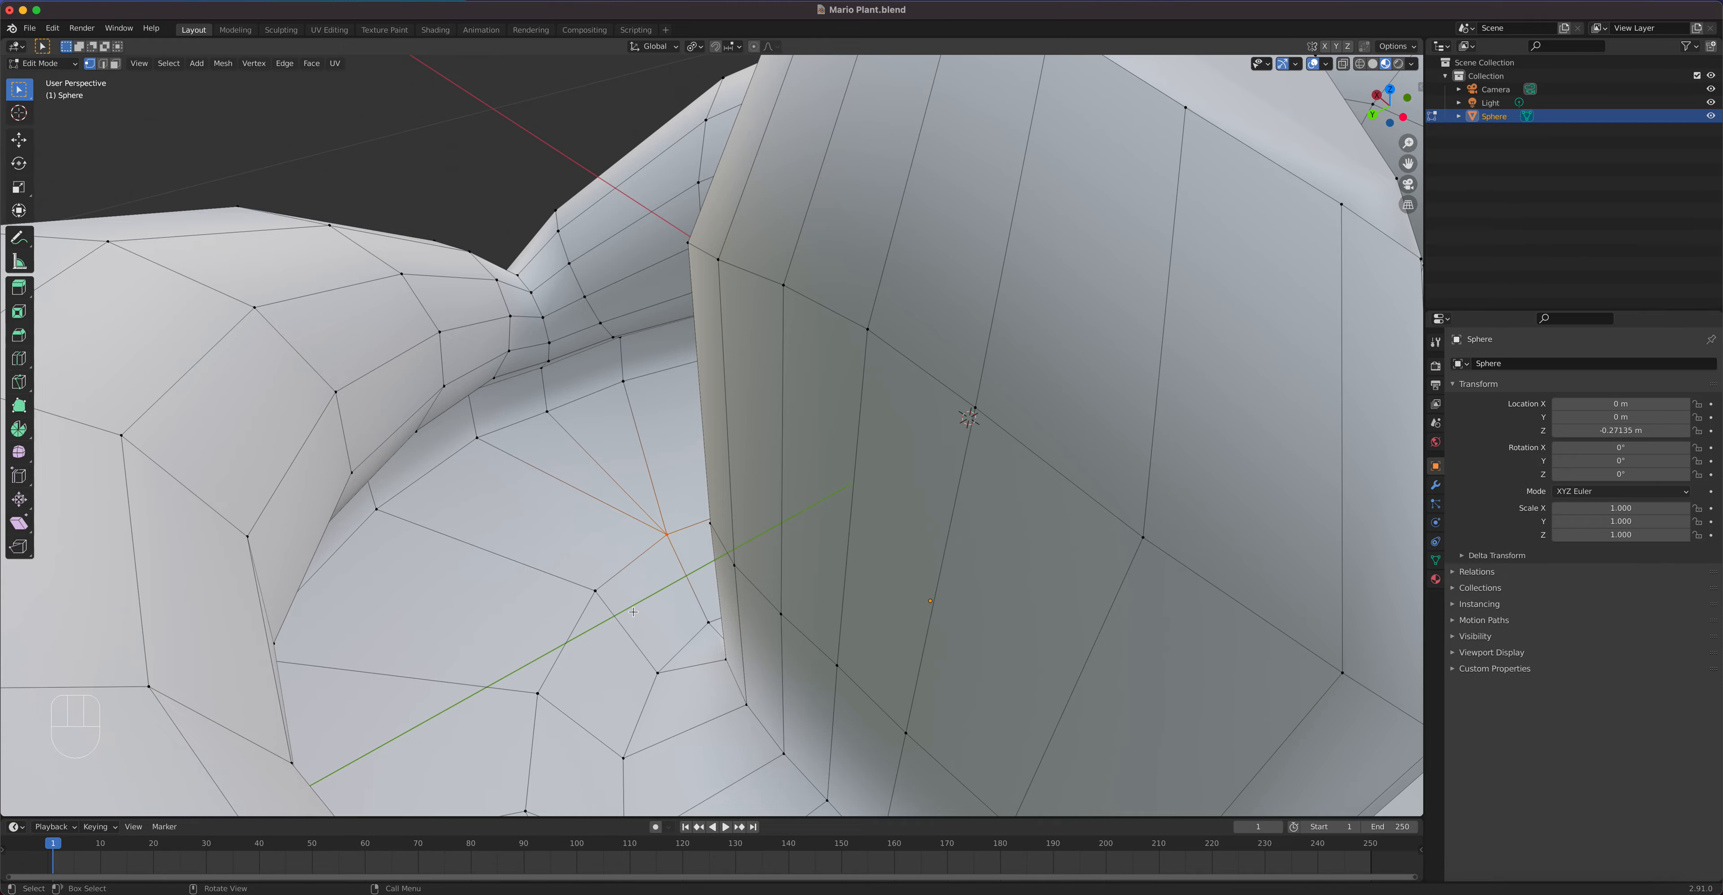
Step: Dissolve the extra edge running from the merged outer floor vertex to the mouth's inner rim
middle_click_drag(634, 605, 702, 603)
scroll(684, 466, "down", 7)
scroll(731, 466, "up", 6)
scroll(628, 435, "up", 2)
middle_click_drag(613, 405, 714, 539, "shift")
key("2")
left_click(666, 514)
key("x")
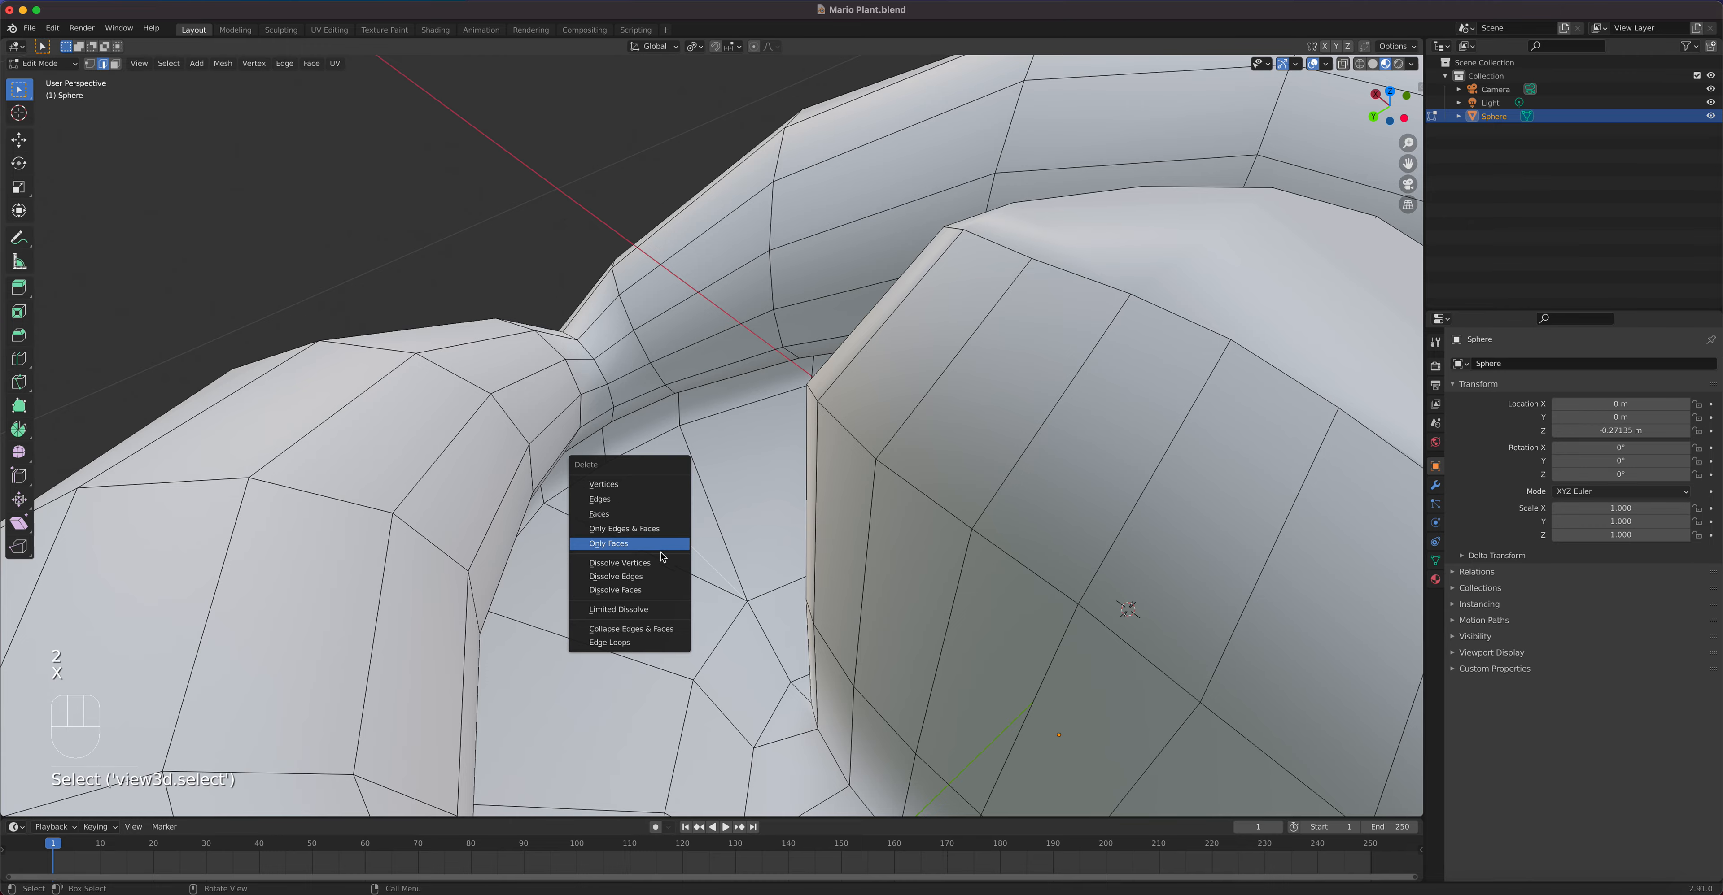
left_click(664, 577)
Step: Try to move a vertex at the mouth floor's rim near the lip corner, and undo the move
middle_click_drag(663, 577, 702, 416)
key("1")
left_click(677, 400)
key("g")
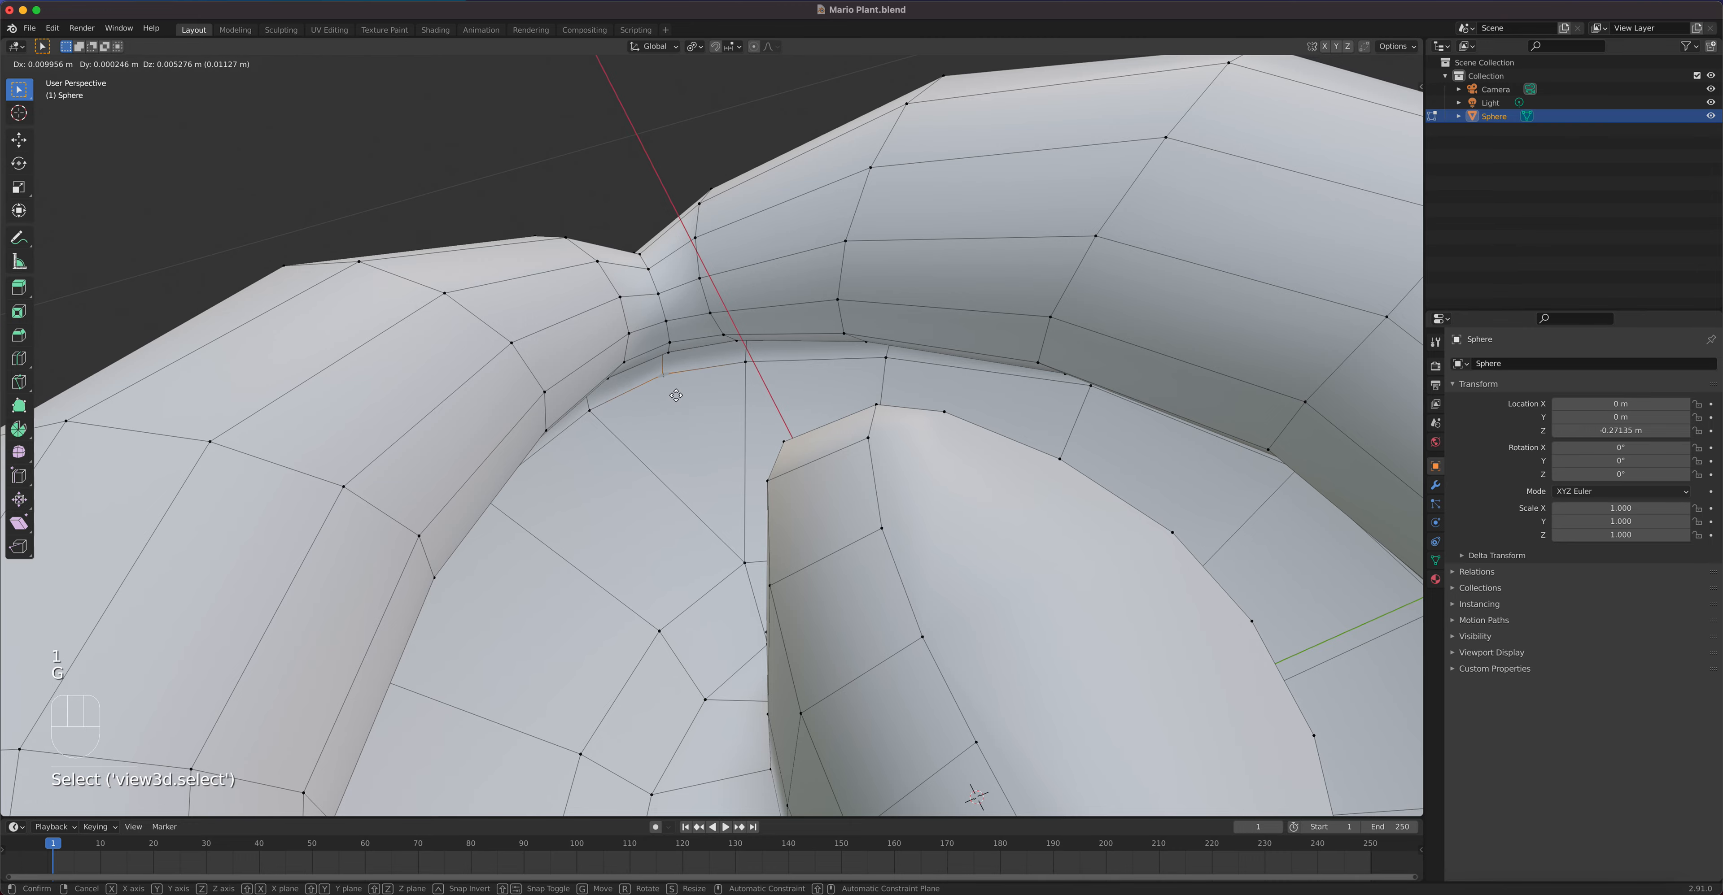
left_click(713, 415)
key("super+z")
Step: Merge the closely spaced vertices at the opposite pointed end of the tongue's top face at their center
middle_click_drag(714, 416, 880, 460)
scroll(1007, 533, "down", 4)
left_click_drag(833, 418, 843, 437)
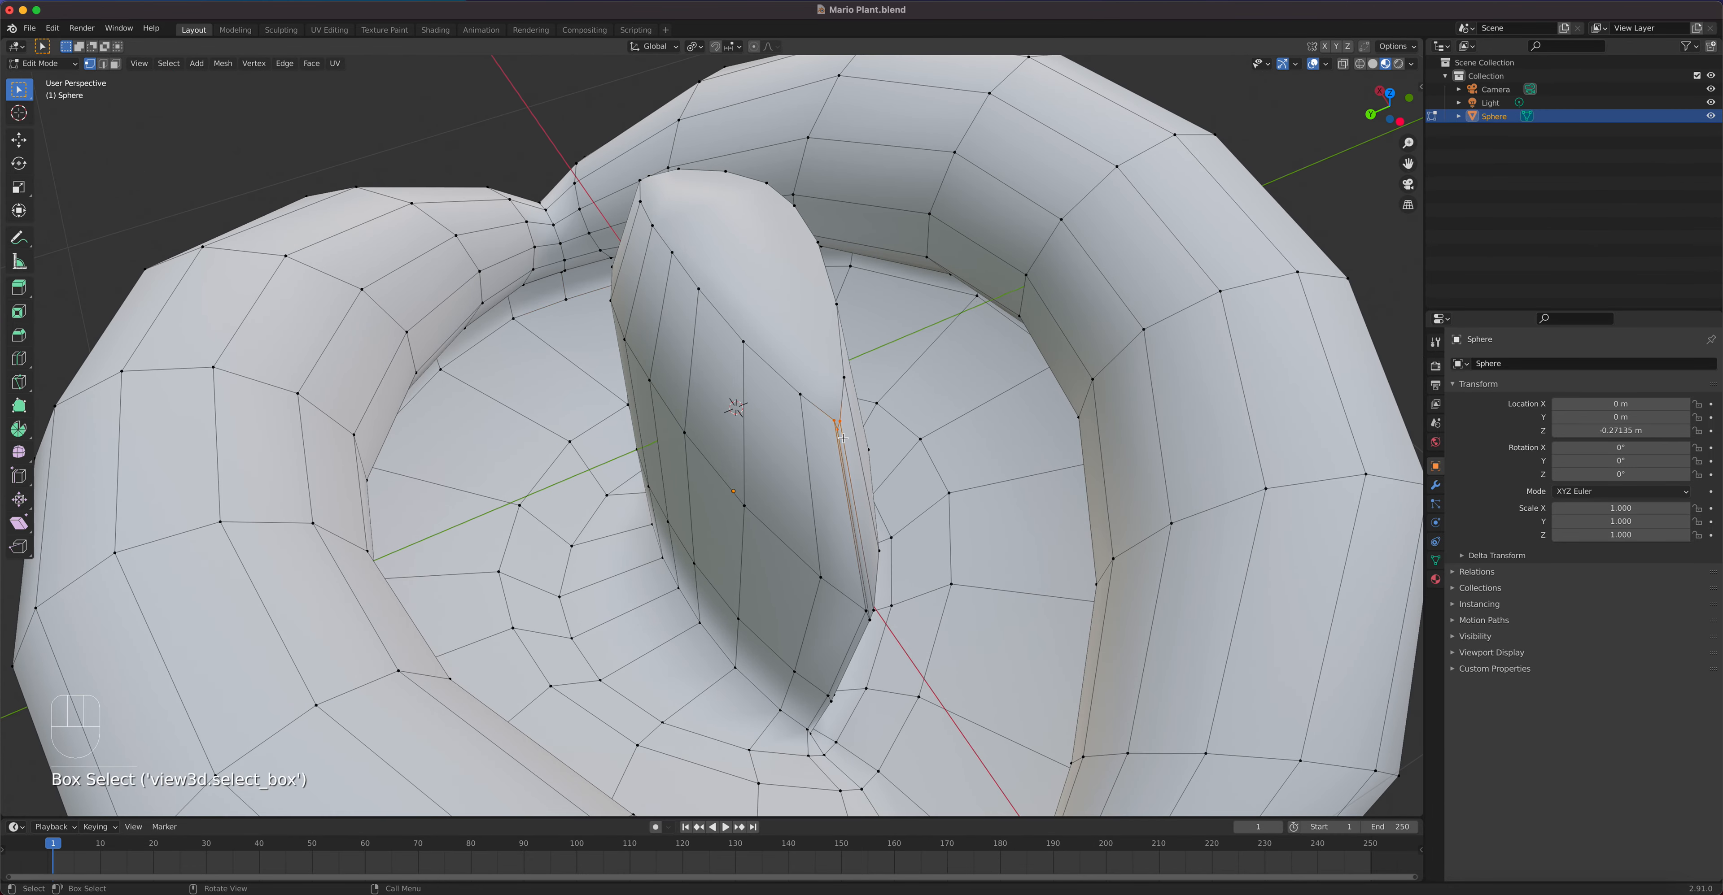
key("m")
left_click(842, 442)
Step: Merge each vertex cluster down the opposite end of the tongue, from the middle loop to its base
middle_click_drag(842, 442, 766, 456)
left_click_drag(747, 435, 762, 464, "shift")
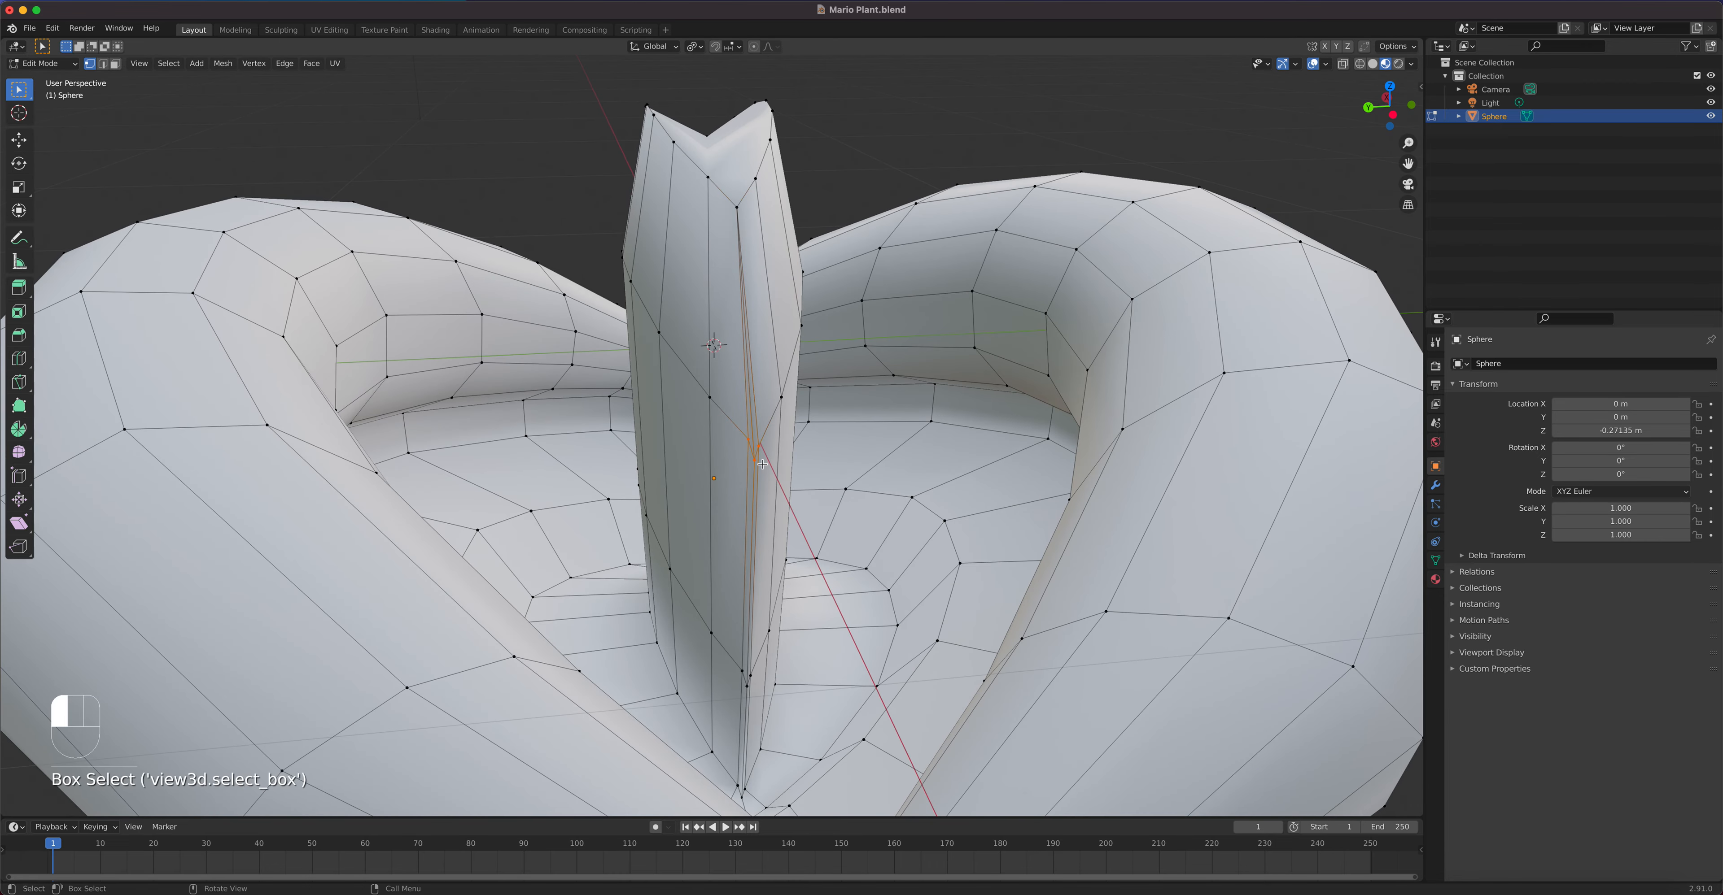
key("shift+r")
left_click_drag(736, 643, 759, 693)
key("shift+r")
middle_click_drag(758, 611, 732, 515, "shift")
left_click_drag(699, 639, 738, 692)
key("shift+r")
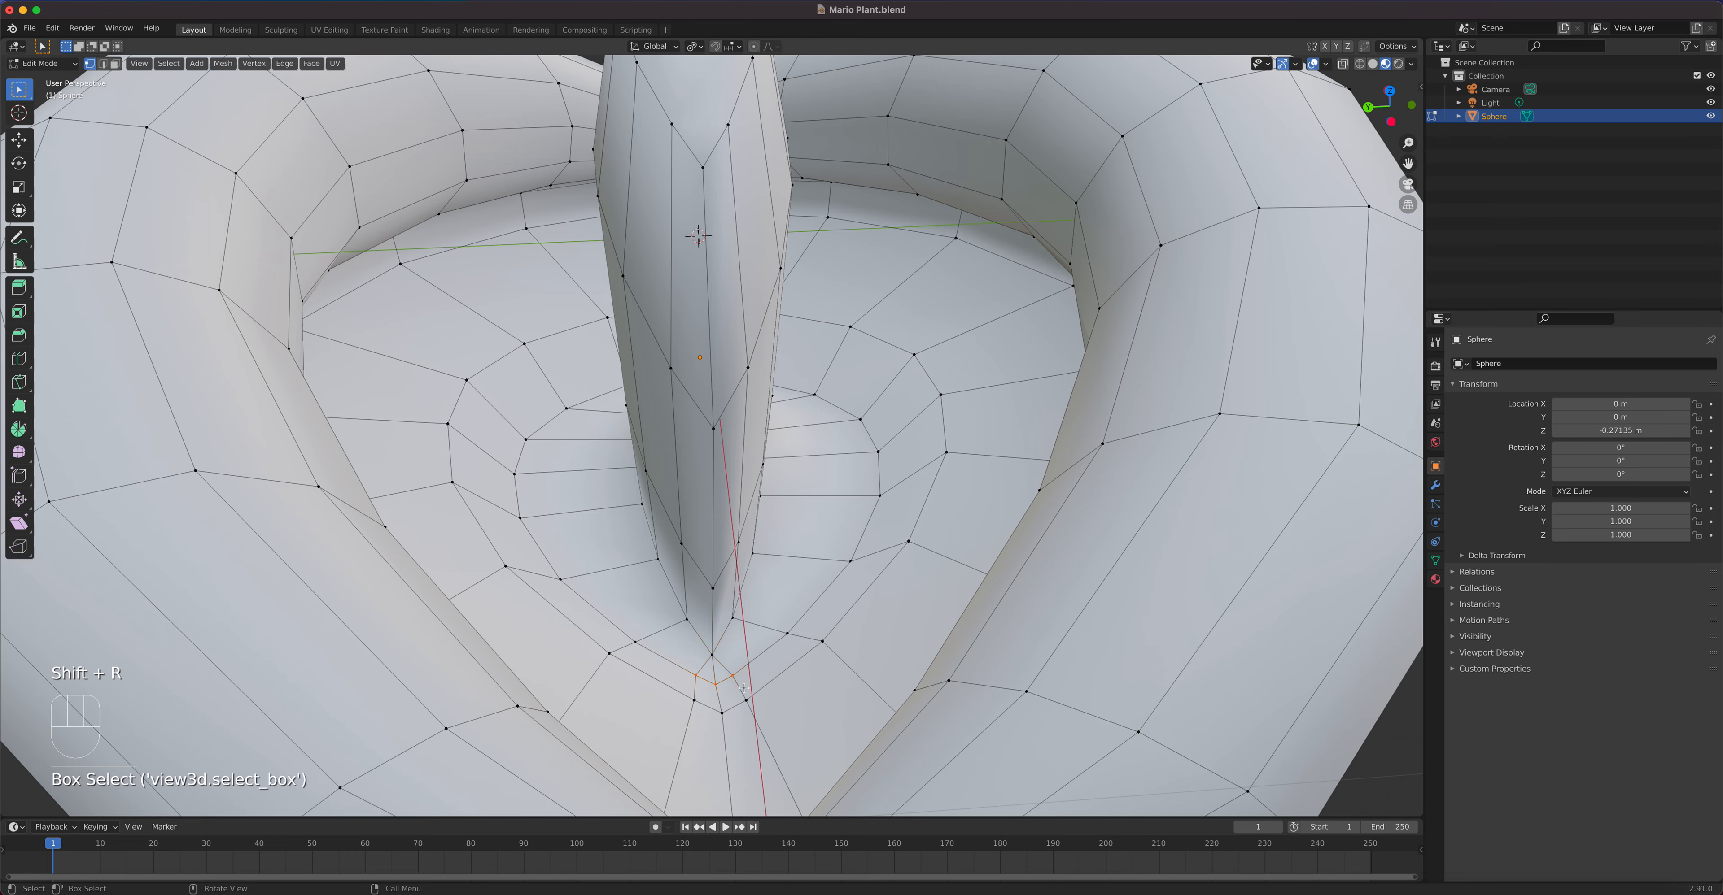
Step: Merge the vertex clusters on the two mouth-floor rings in front of the tongue's opposite end
key("shift+r")
left_click(722, 713)
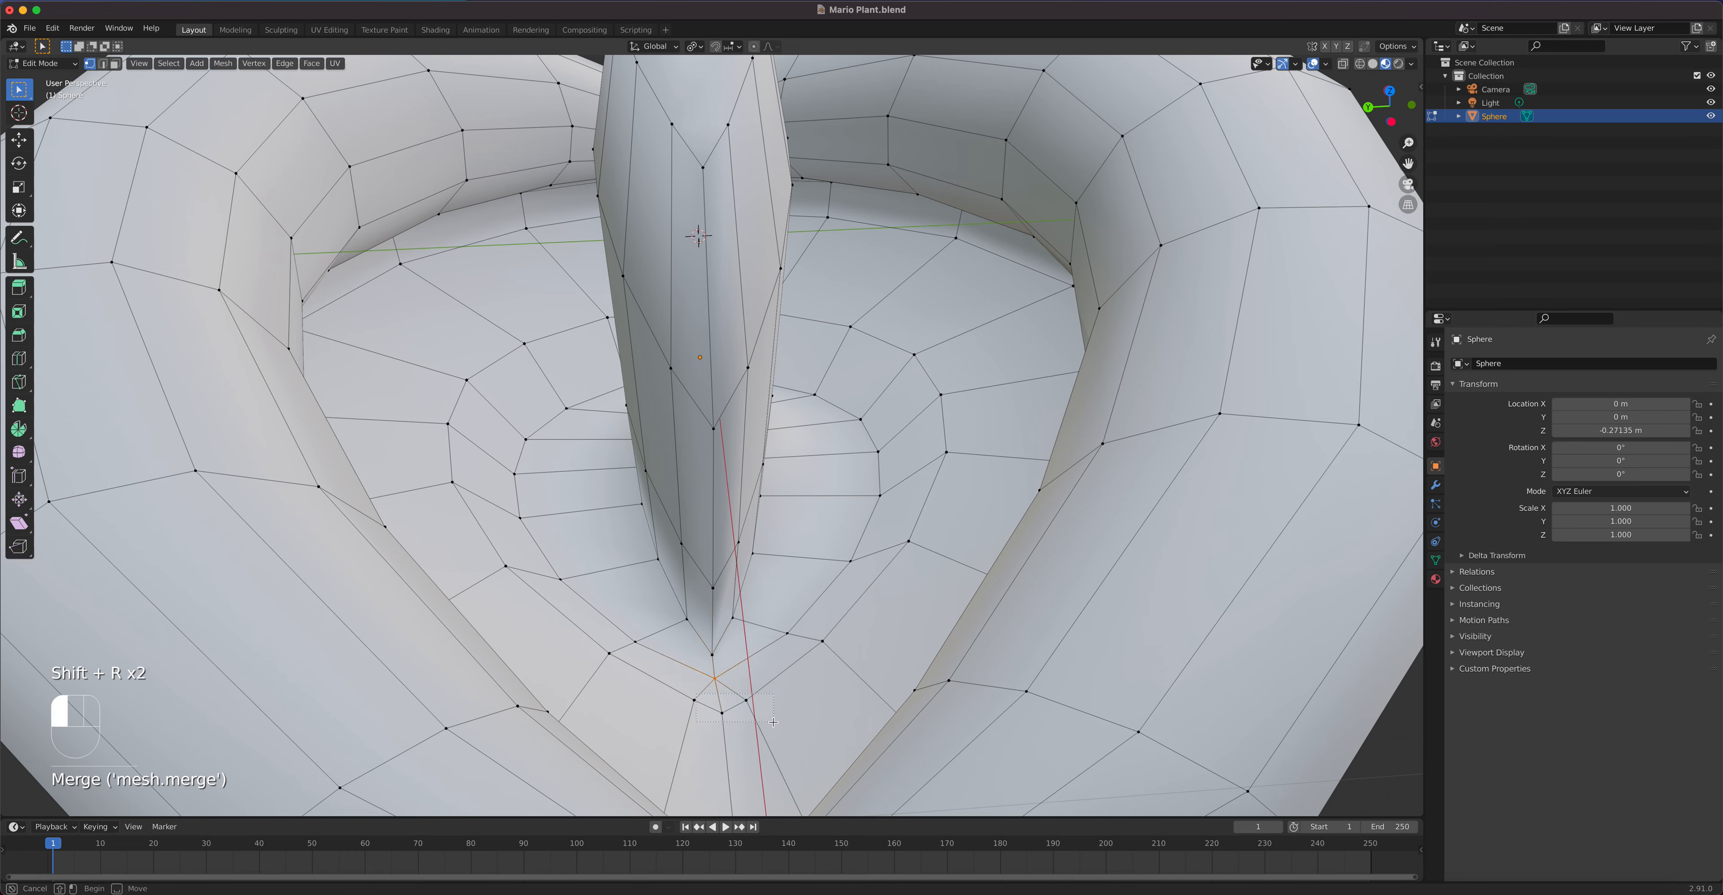
key("shift+r")
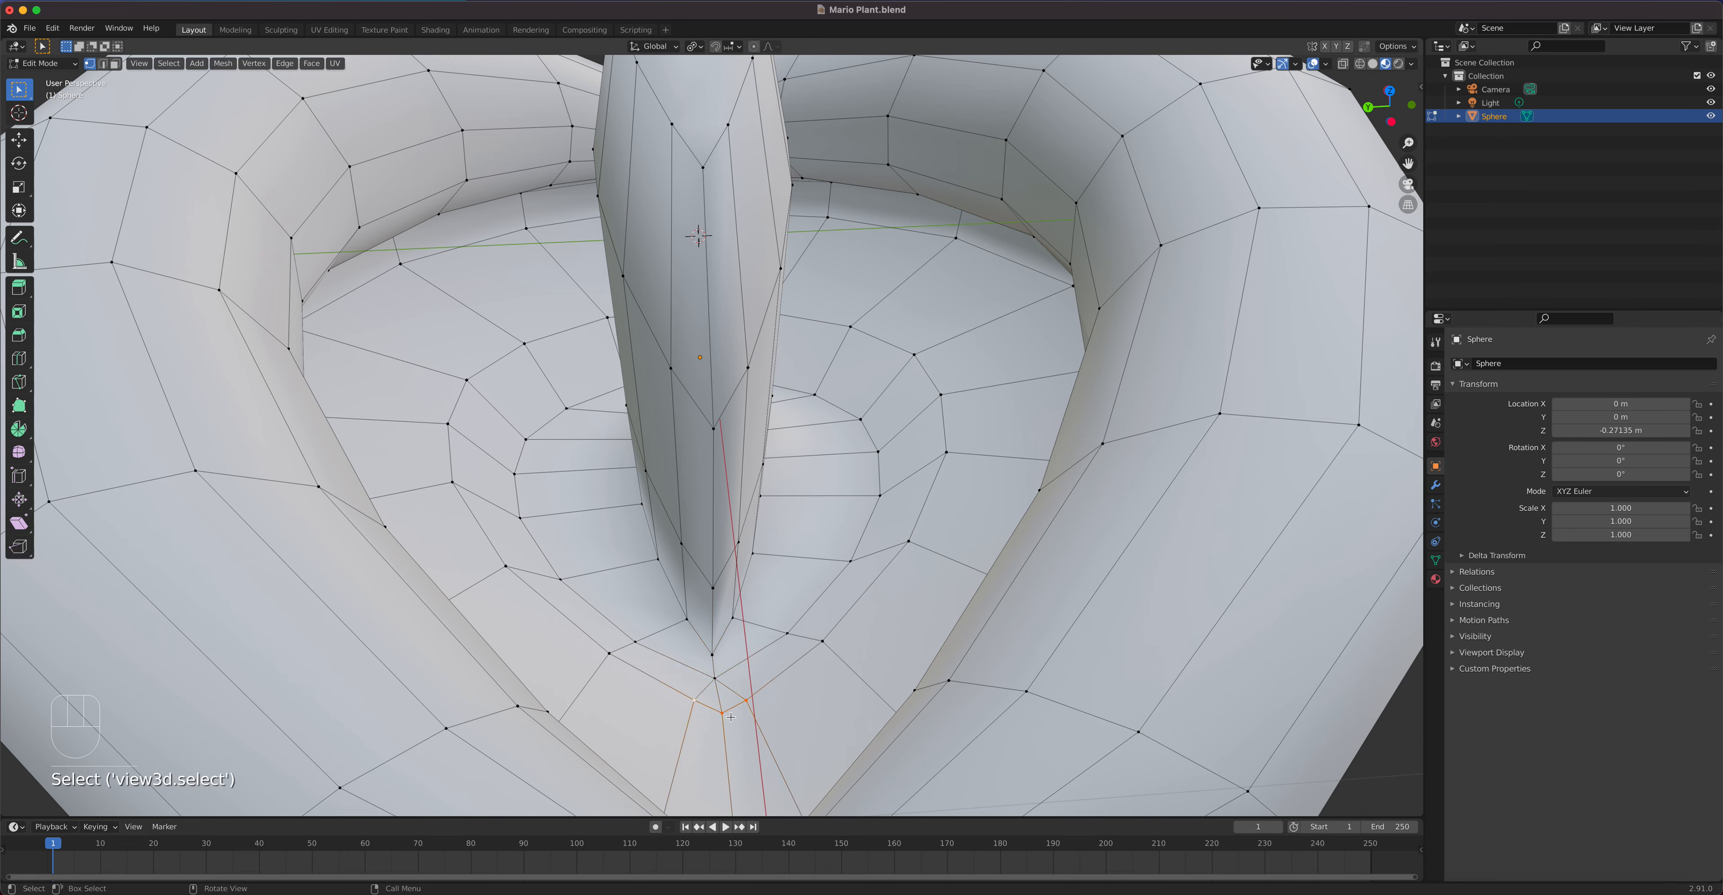
Step: Dissolve the extra floor edge between the merged vertex and the mouth rim on this side, and save the file
middle_click_drag(722, 713, 1092, 475)
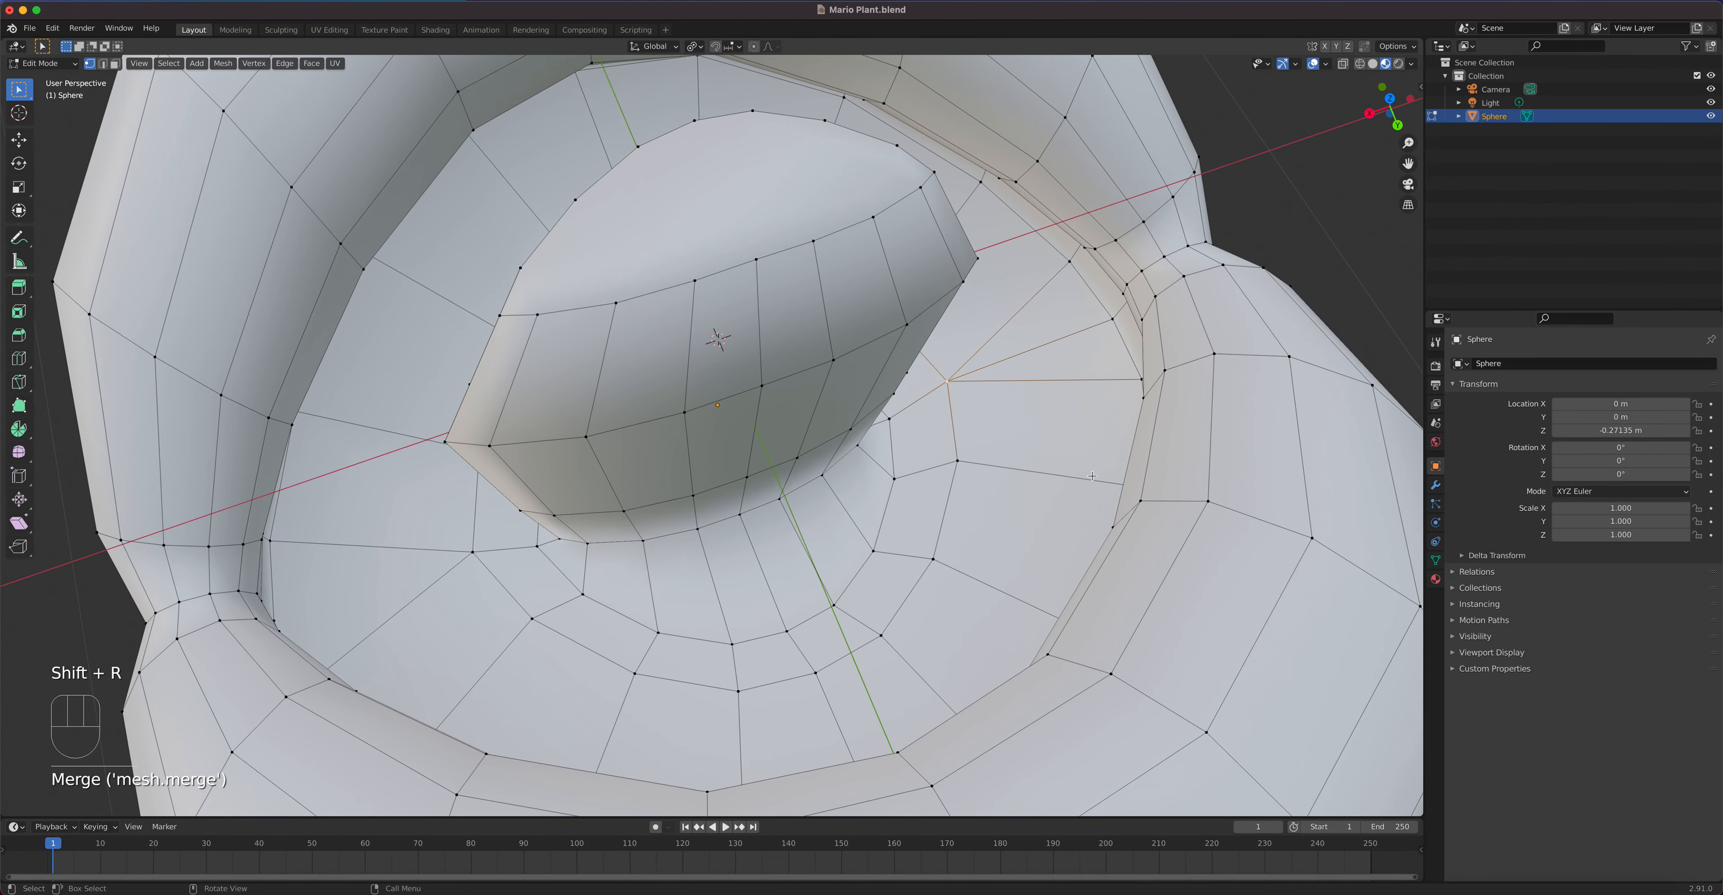
key("2")
left_click(1048, 333)
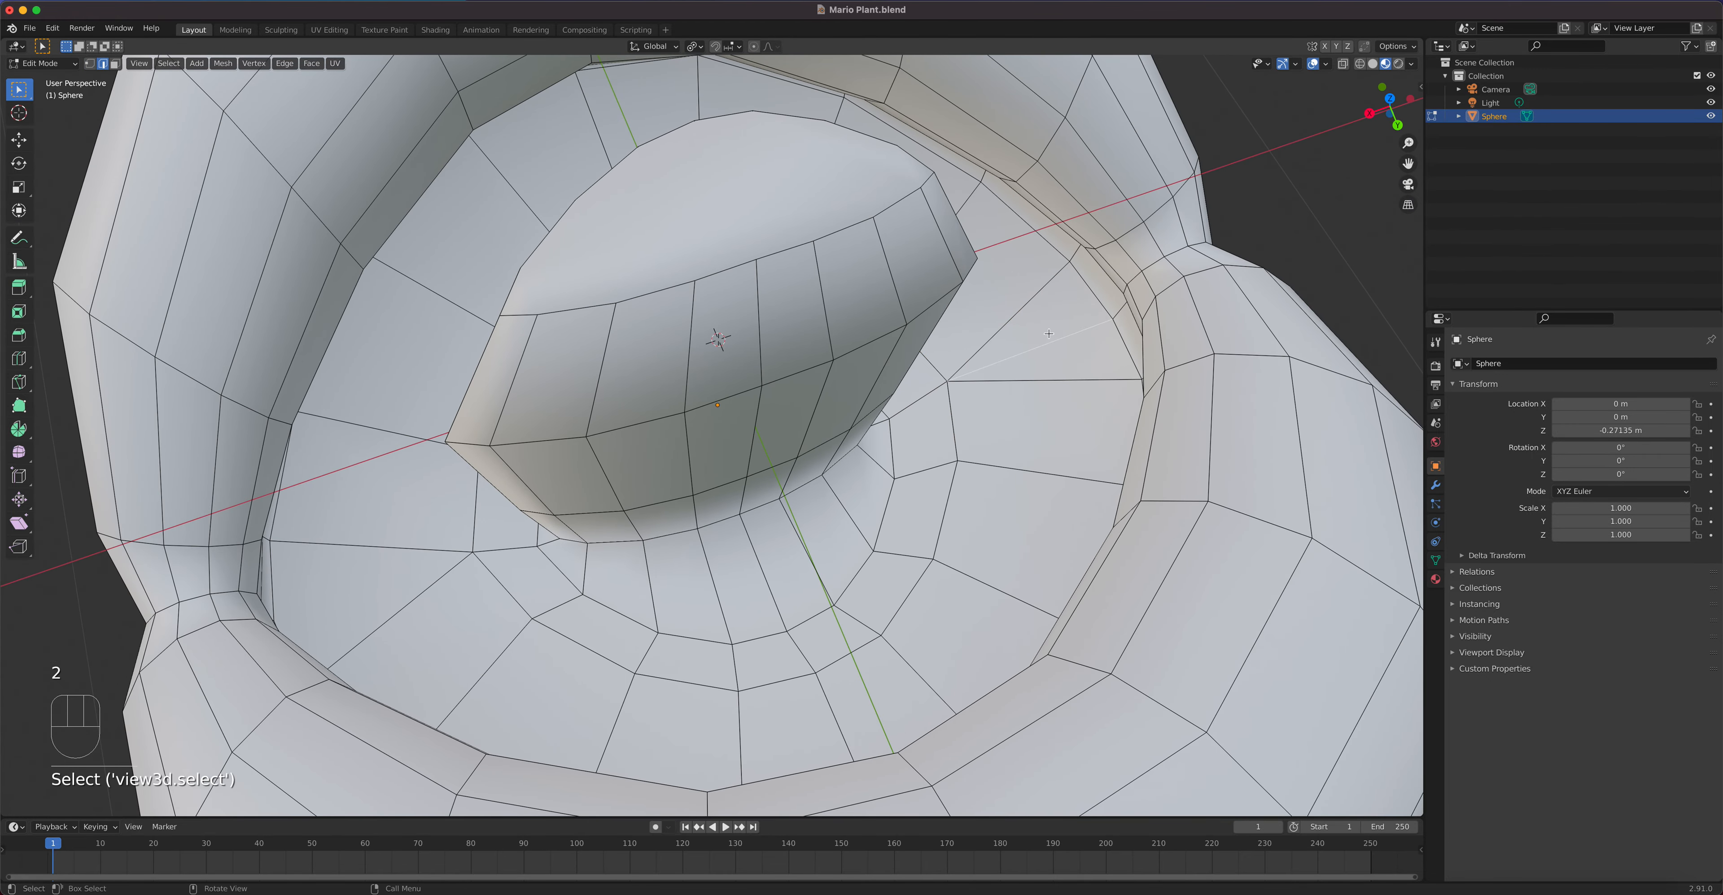
key("x")
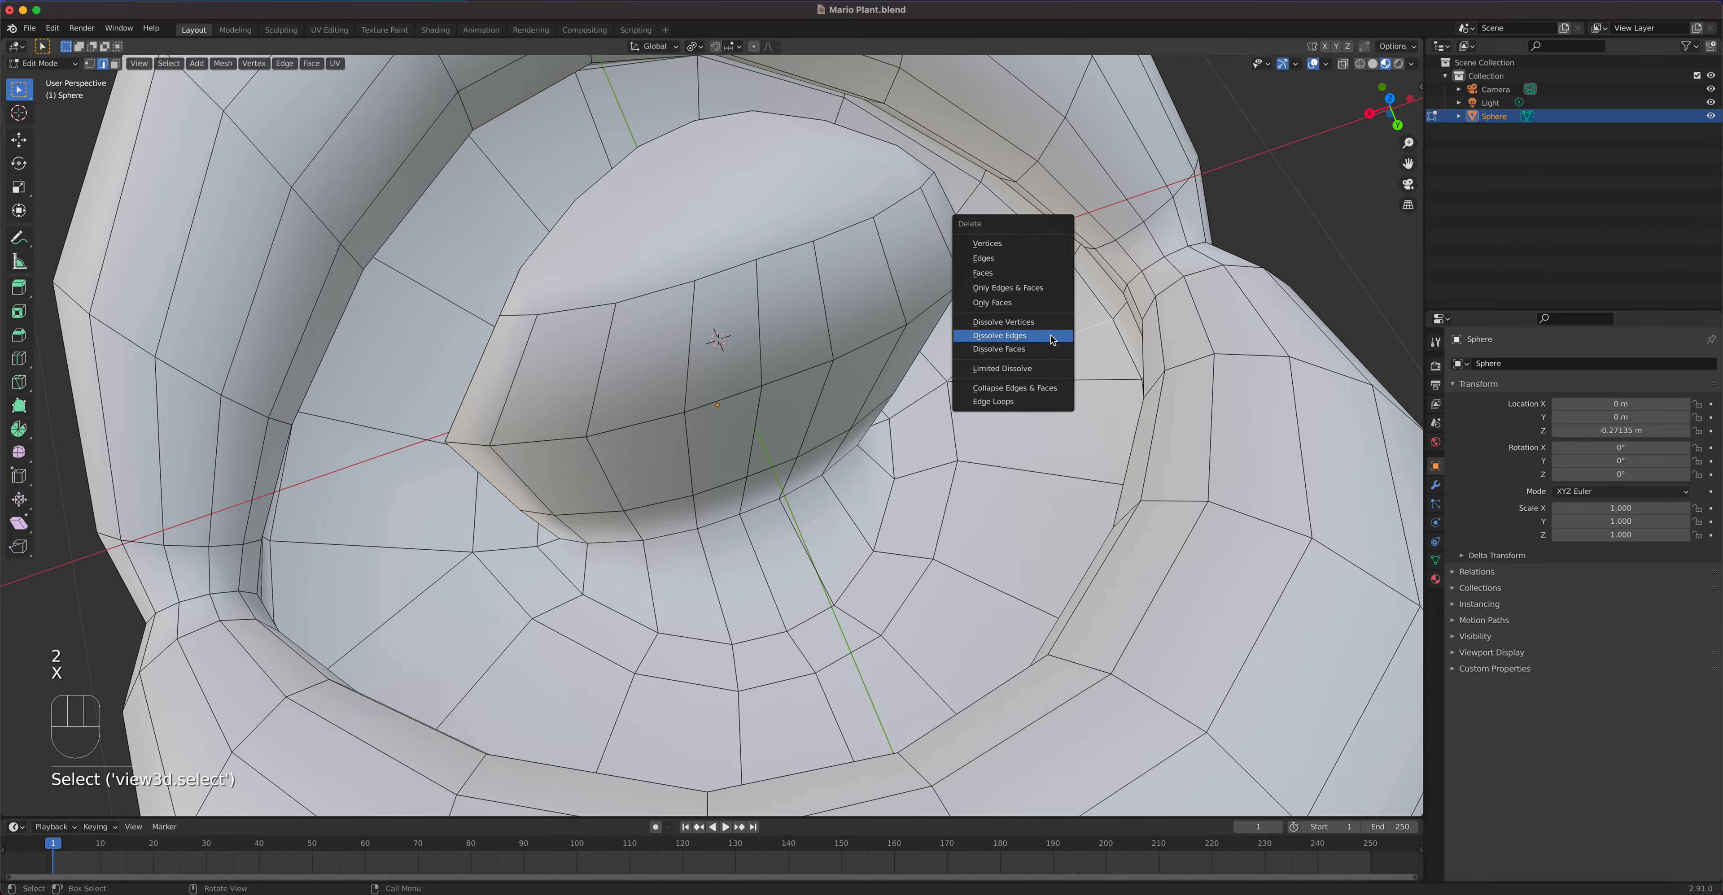
left_click(1051, 336)
scroll(1030, 375, "down", 6)
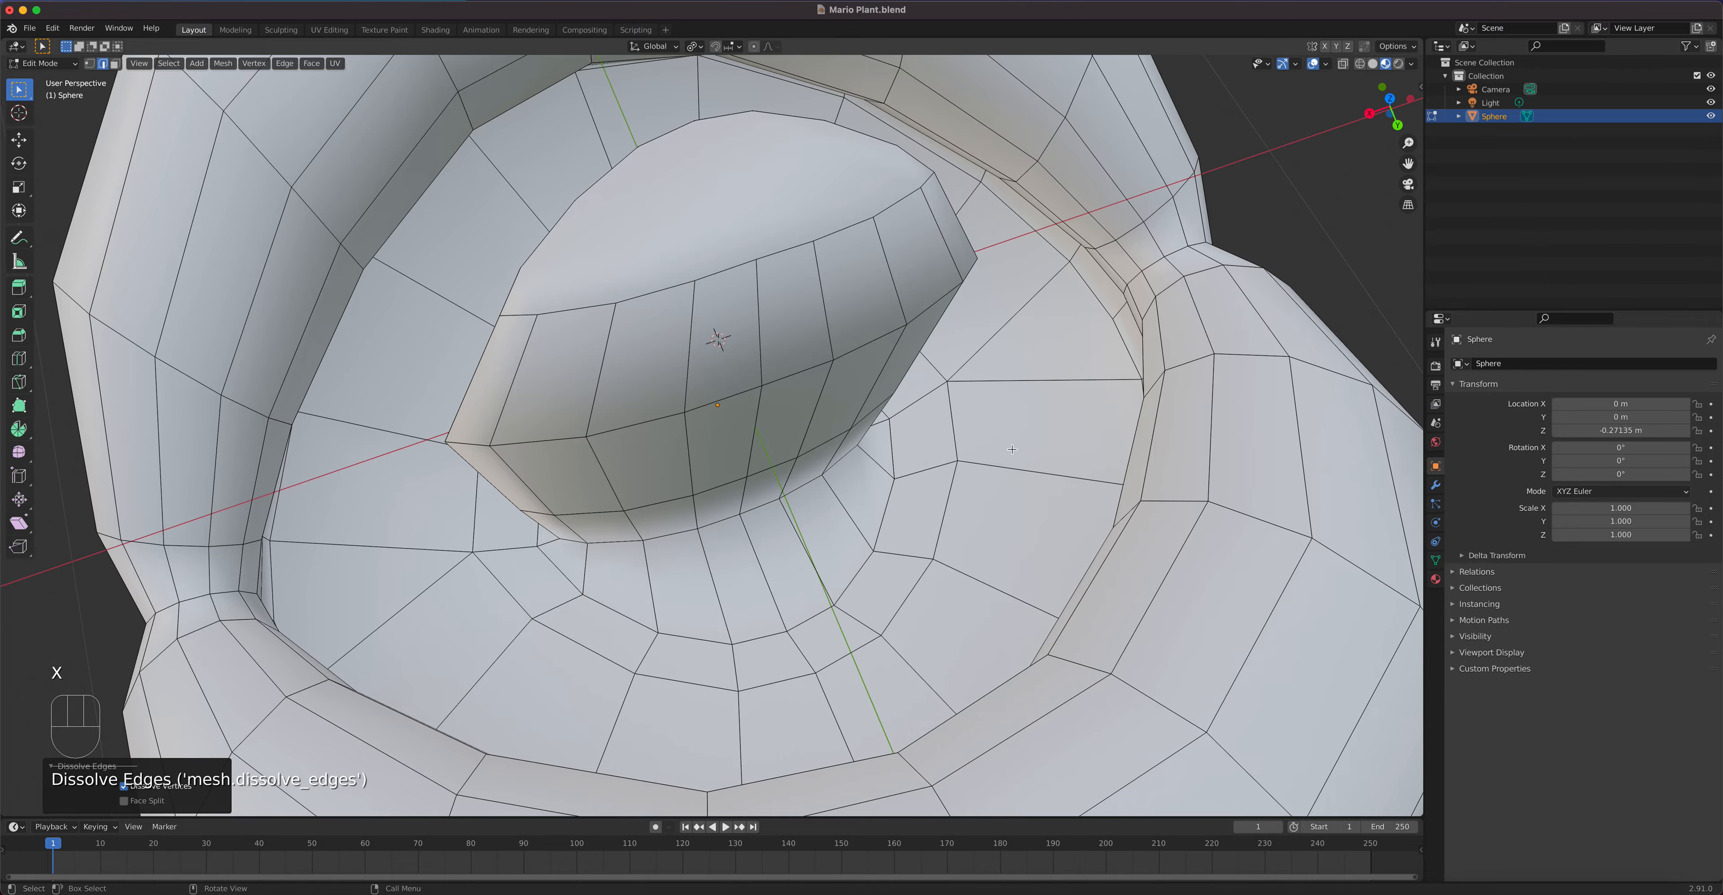
key("super+s")
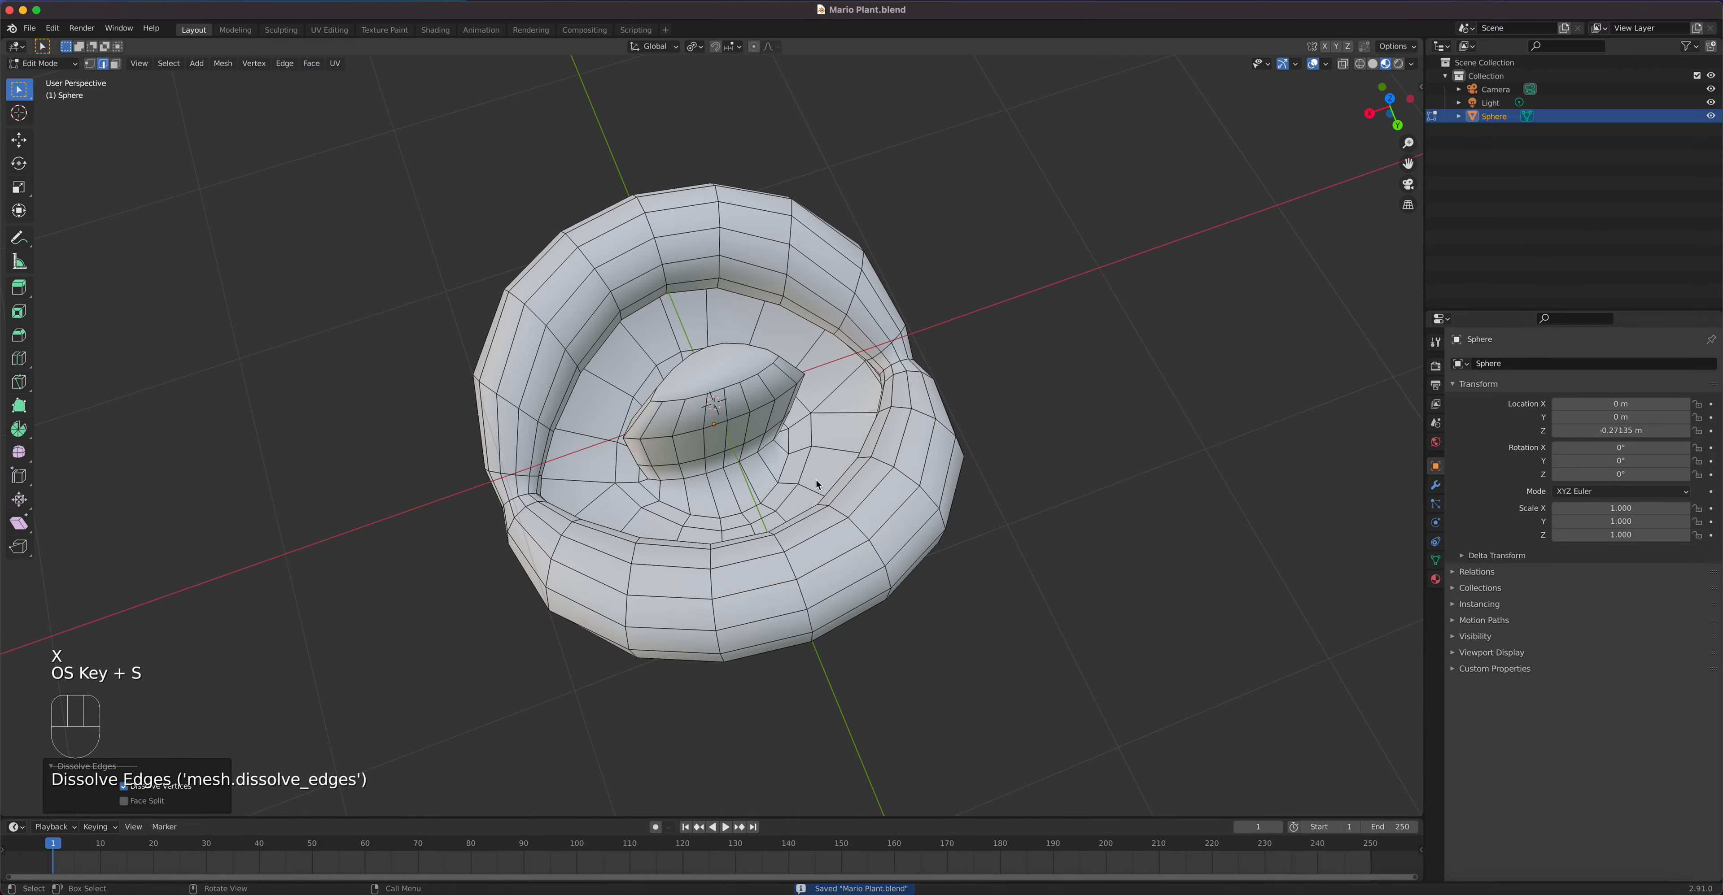
Step: Knife-cut an edge across the middle of the tongue's top face, joining the opposite vertices along the Y axis
scroll(774, 455, "up", 6)
middle_click_drag(738, 448, 623, 515)
middle_click_drag(673, 588, 666, 602)
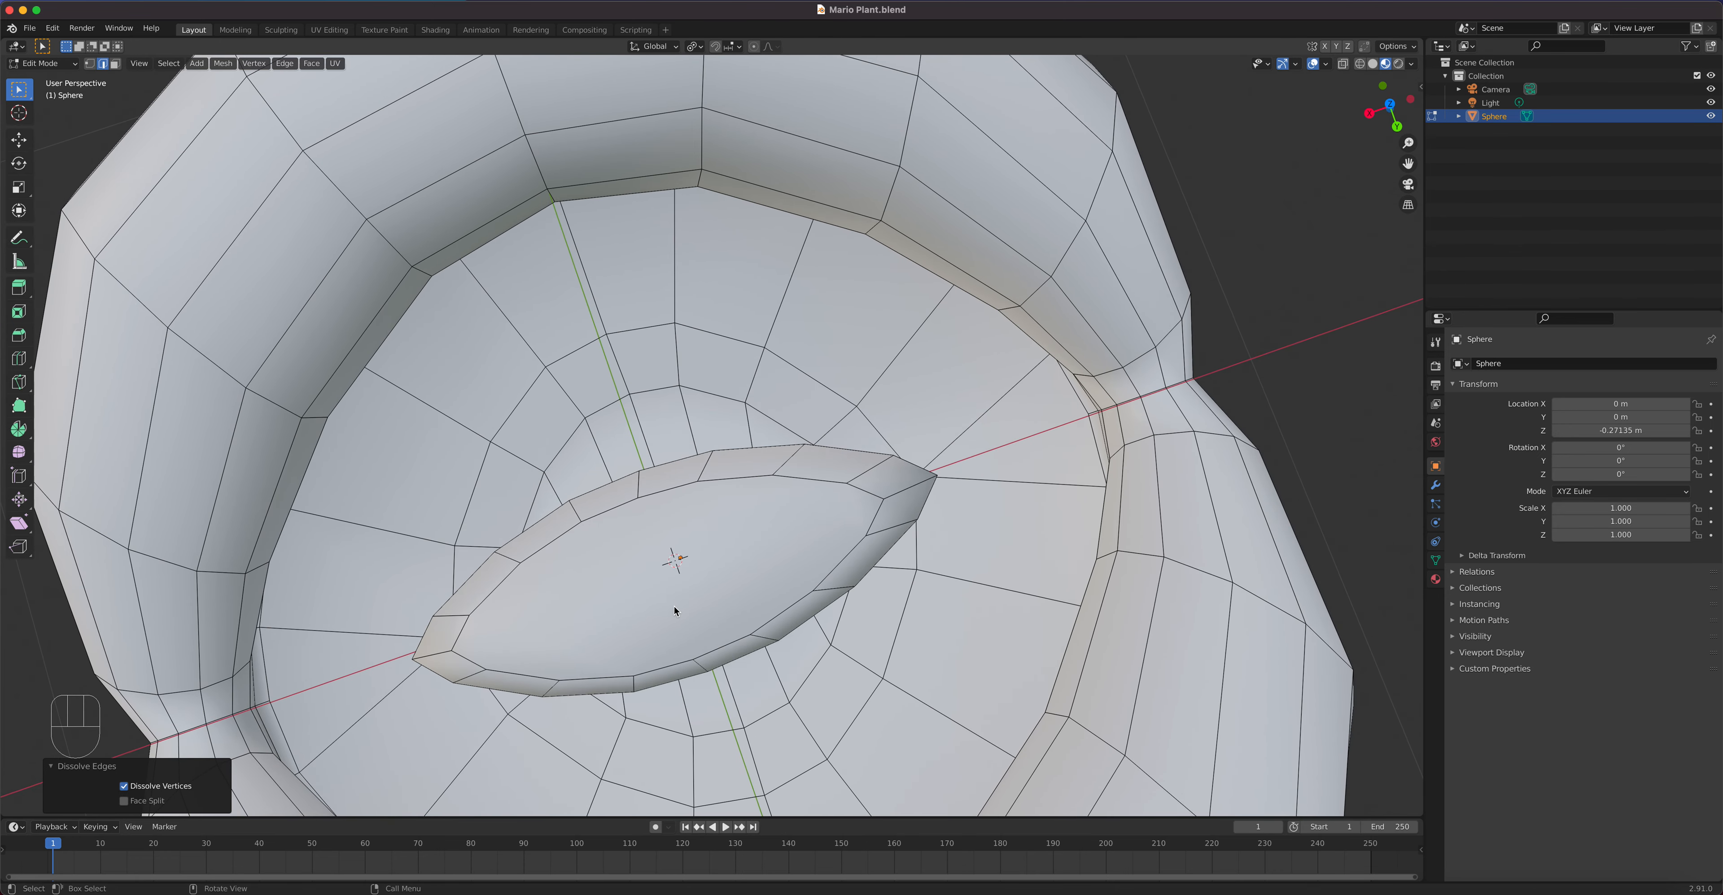
middle_click_drag(671, 599, 705, 549)
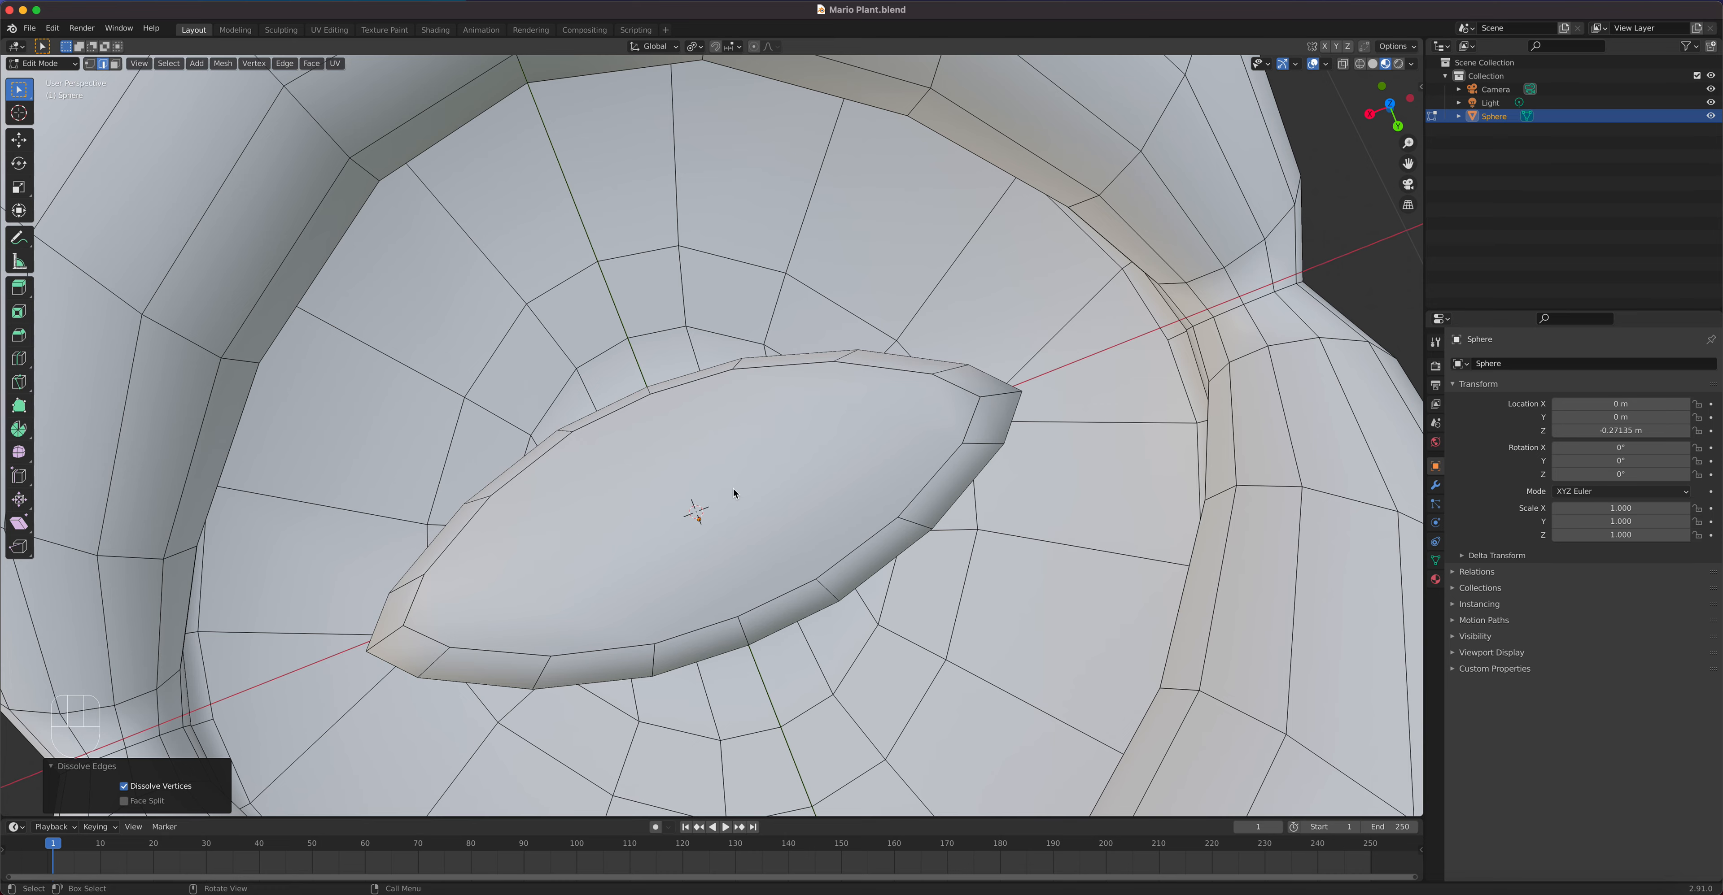
key("k")
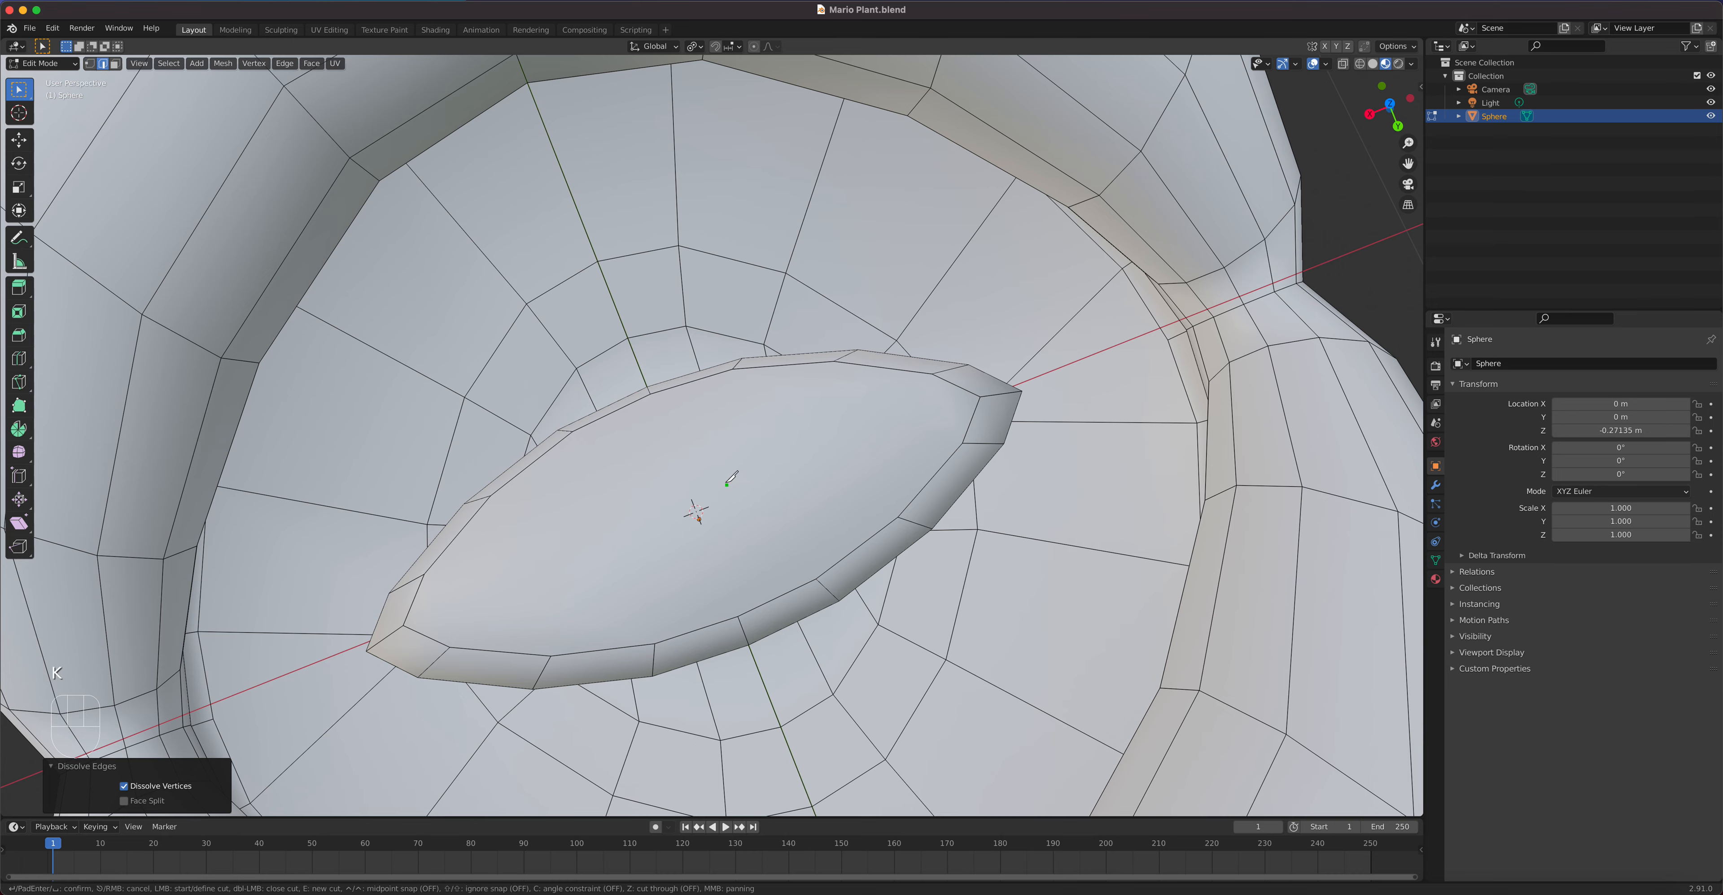
left_click(650, 394)
left_click(739, 615)
left_click(737, 615)
key("Return")
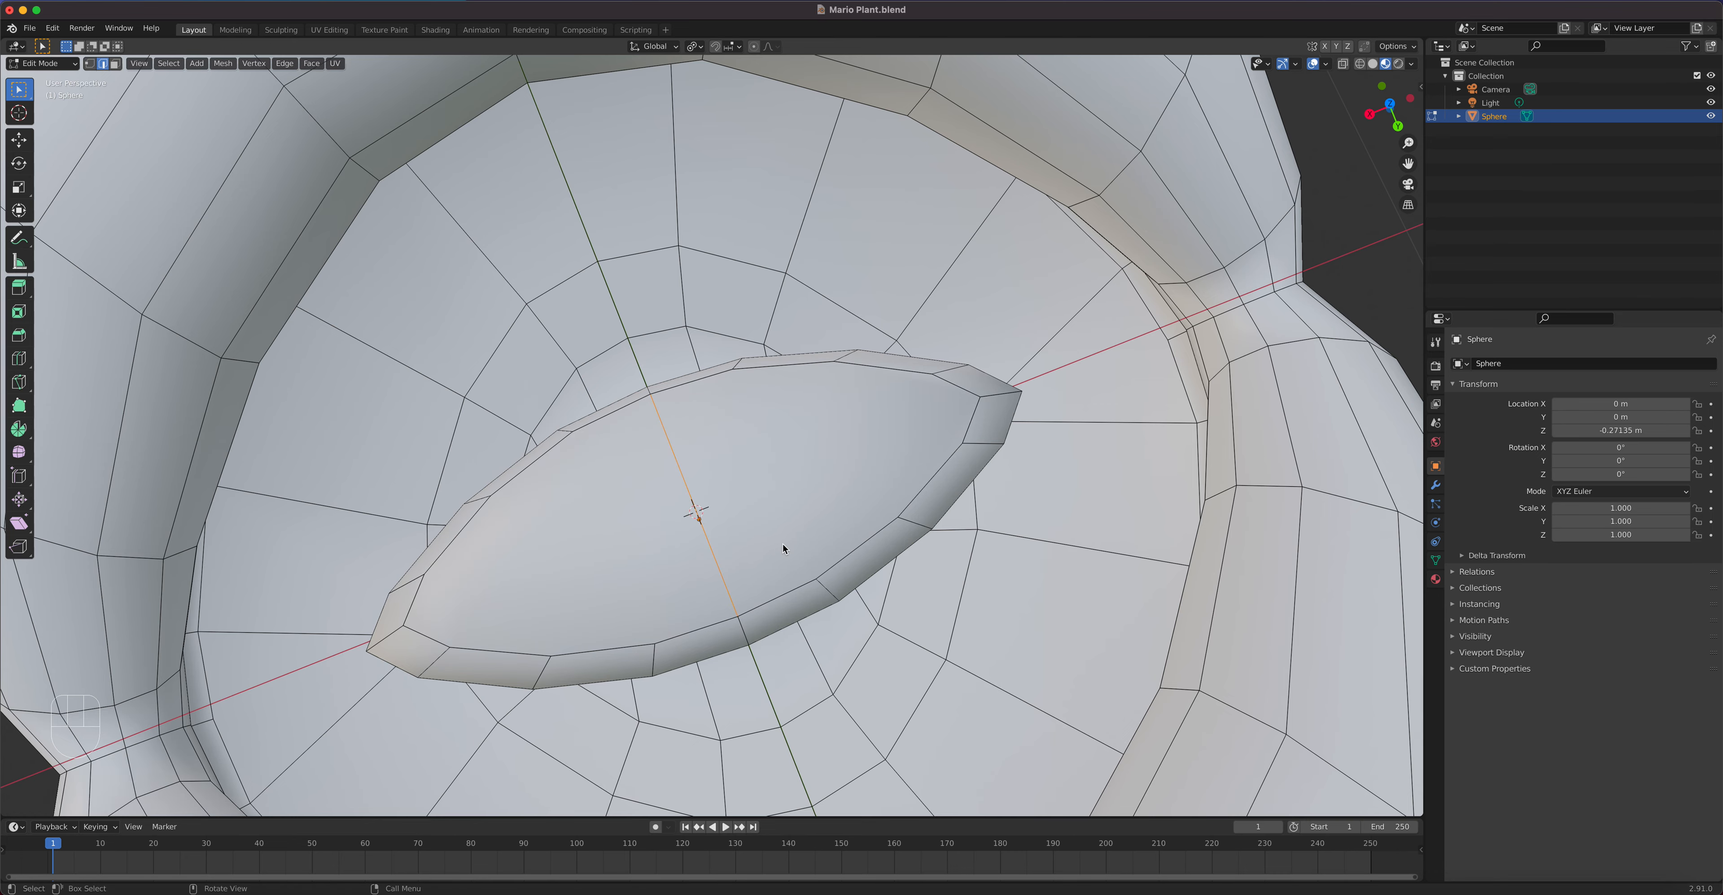
Step: Knife-cut two more edges across one half of the tongue's top face, each joining a pair of opposite rim vertices
key("k")
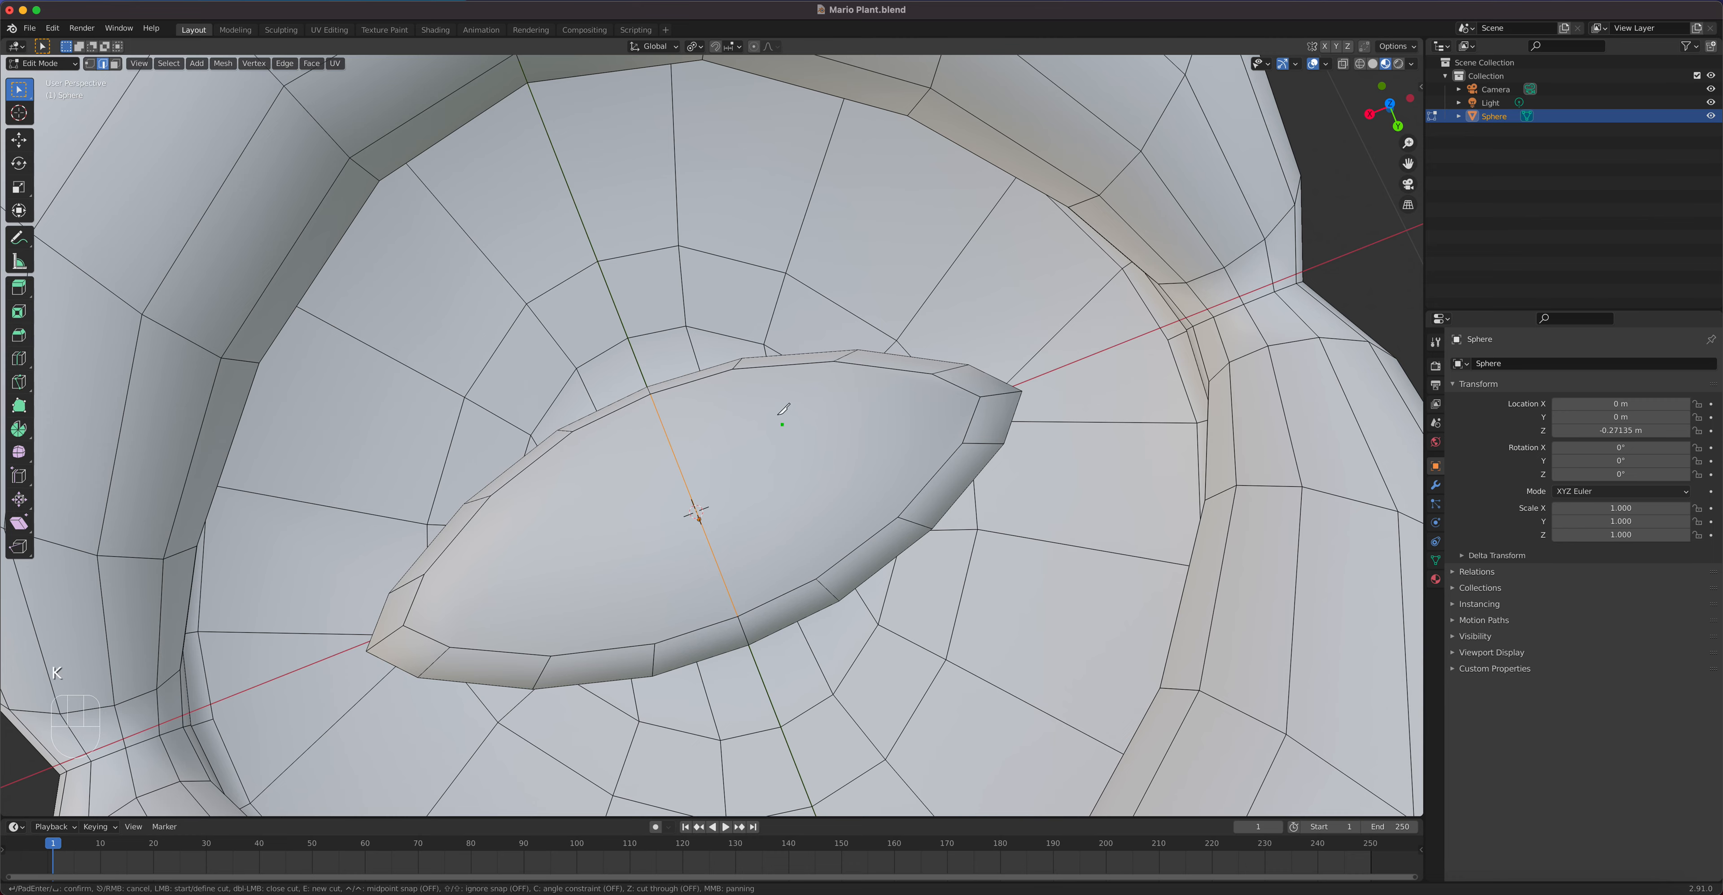
left_click(733, 368)
left_click(816, 578)
key("Return")
key("k")
left_click(834, 362)
left_click(898, 517)
key("Return")
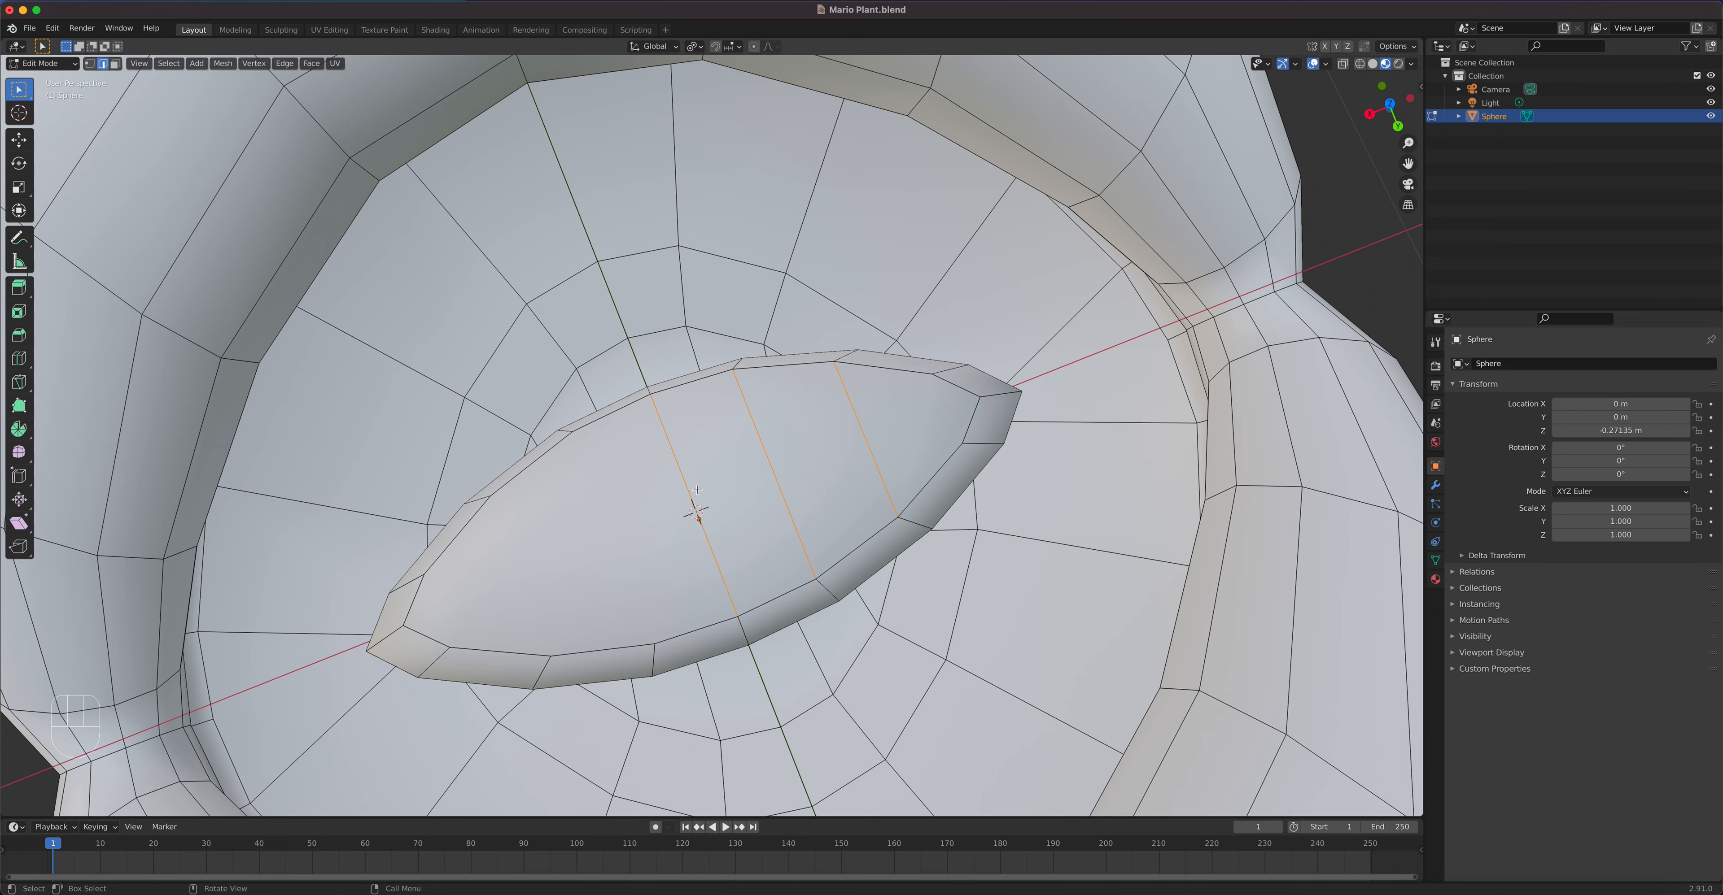
Step: Knife-cut two matching edges across the other half of the tongue's top face between opposite rim vertices
key("k")
left_click(574, 430)
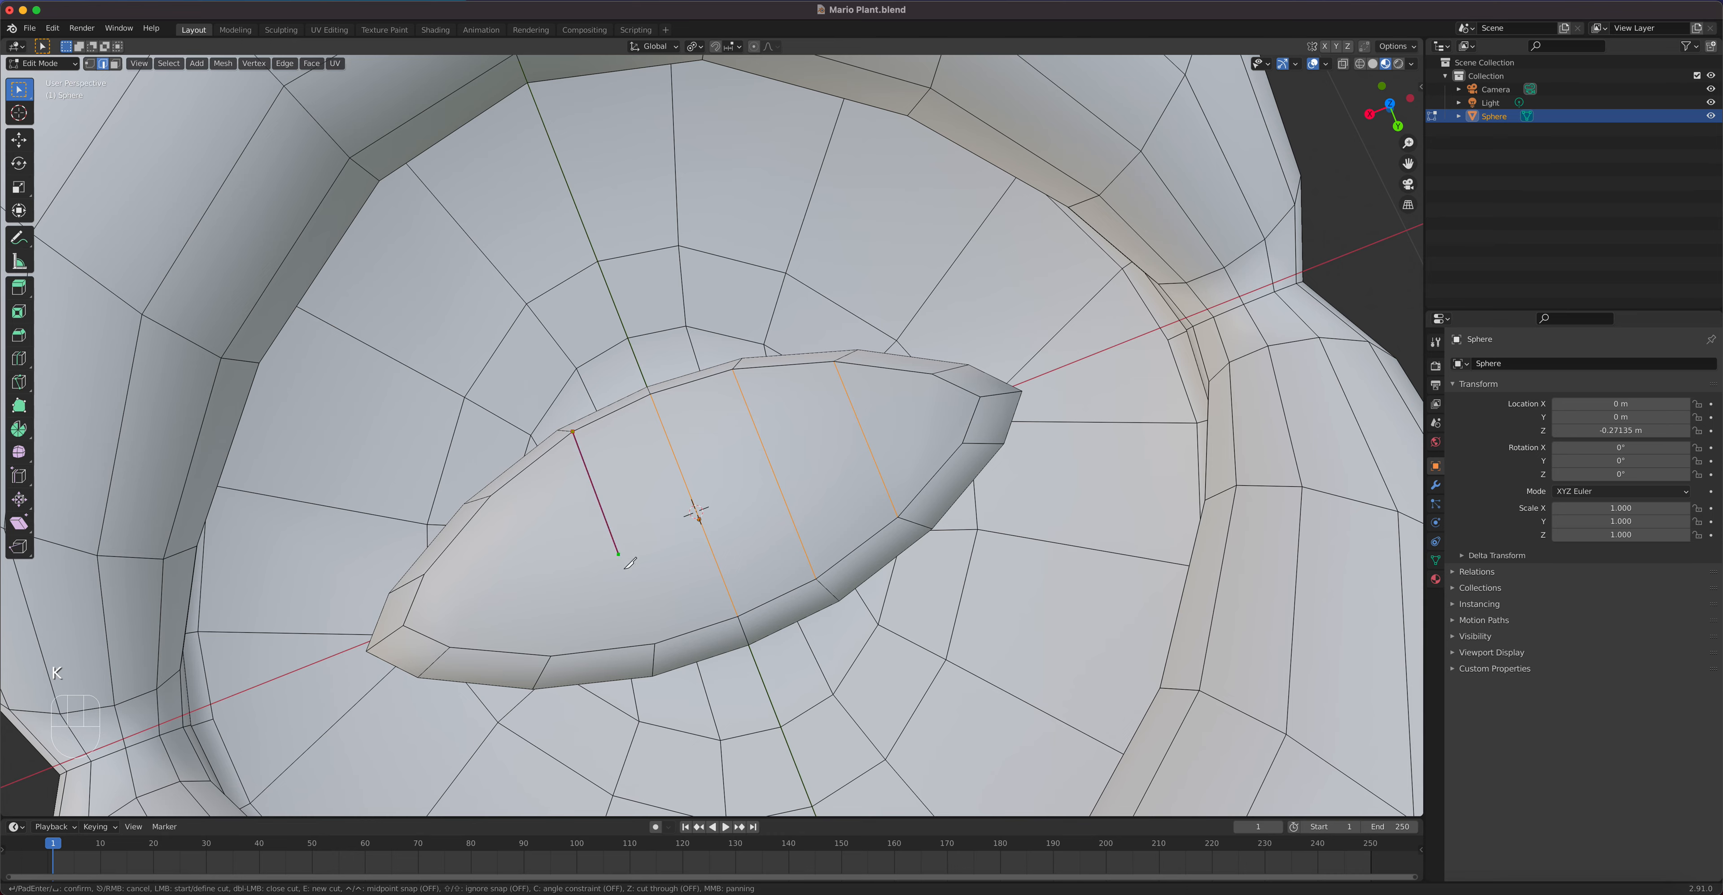
left_click(655, 644)
key("Return")
key("k")
left_click(492, 495)
left_click(551, 656)
key("Return")
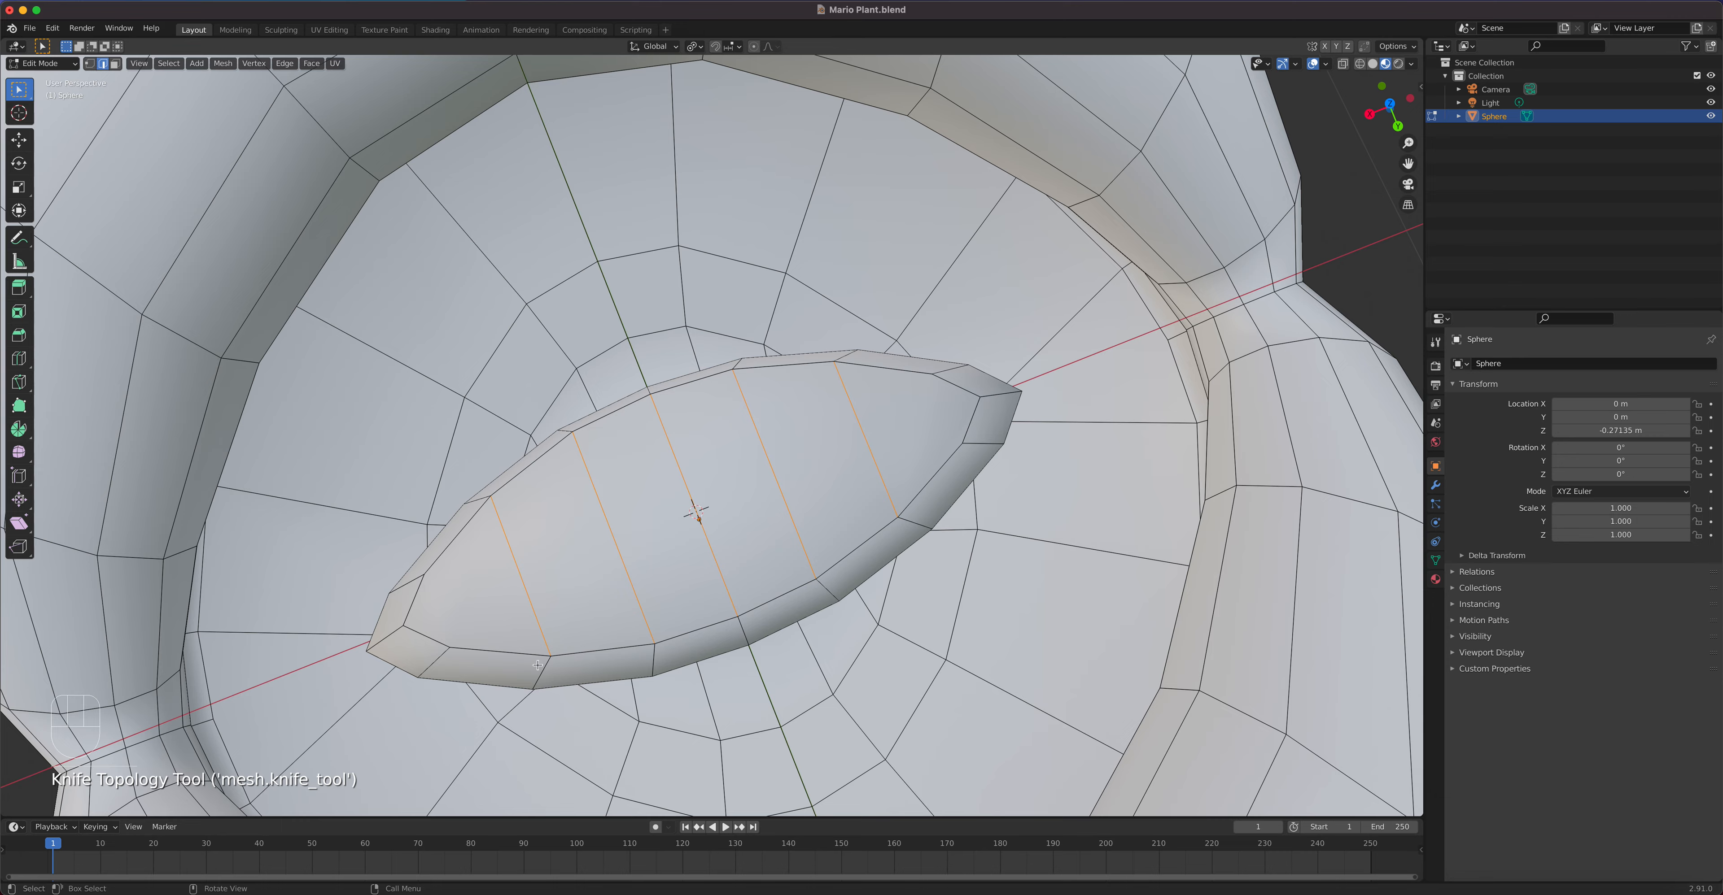
middle_click_drag(571, 628, 624, 592)
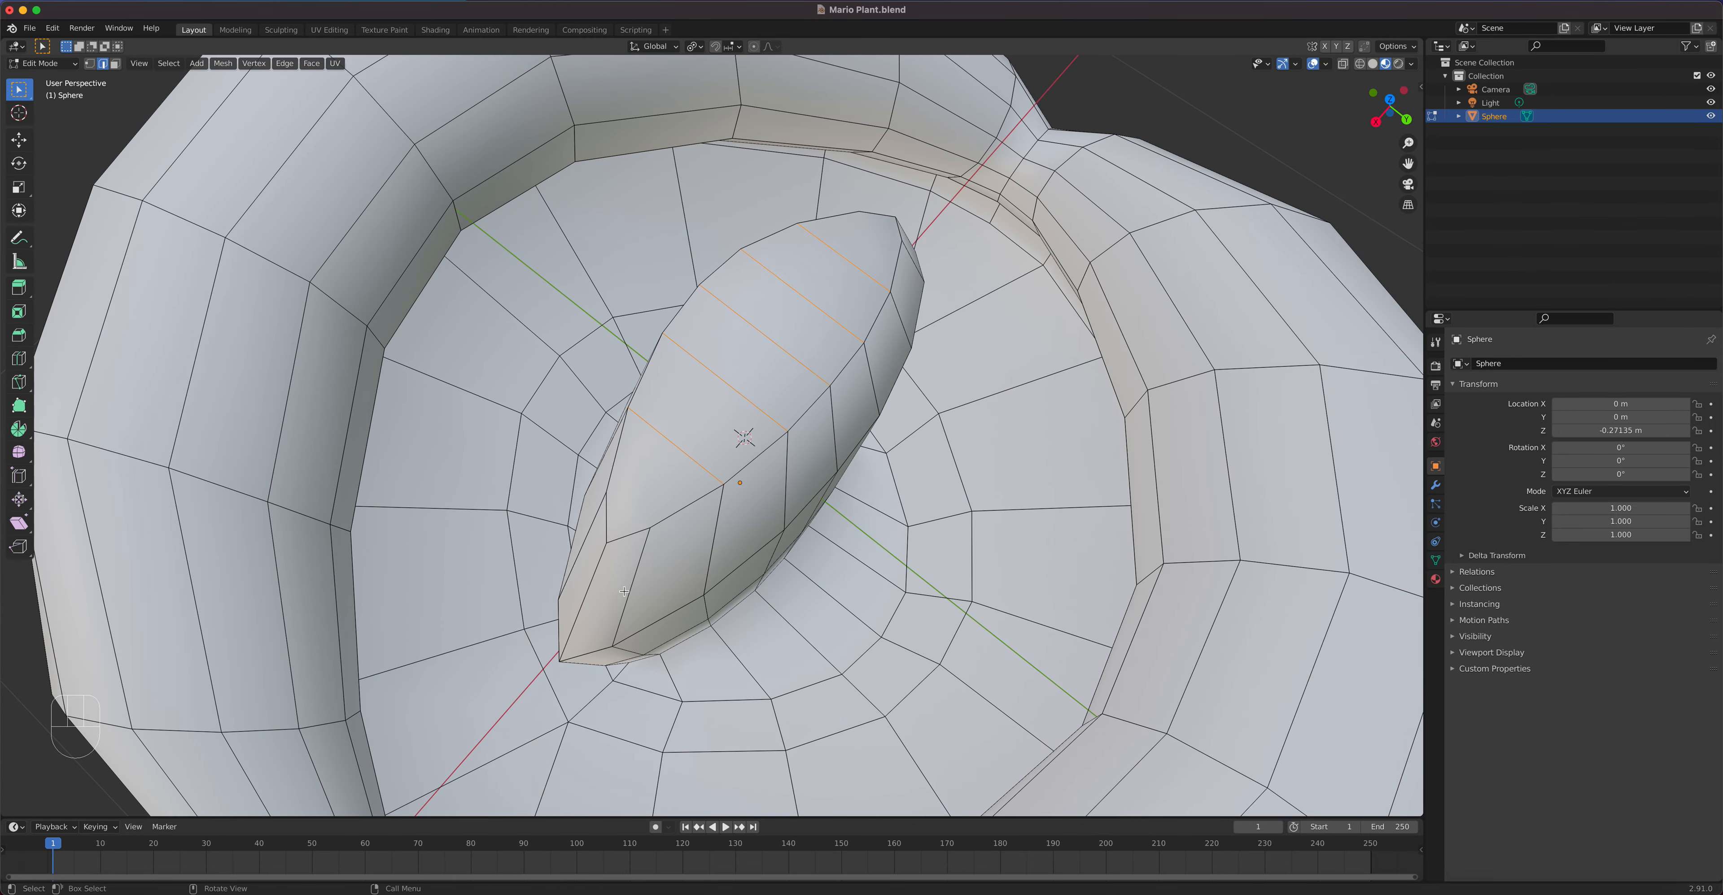
Step: Knife-cut an edge lengthwise along the middle of the tongue's top face, from one pointed tip to the other
key("k")
left_click(614, 539)
middle_click_drag(842, 323, 762, 368)
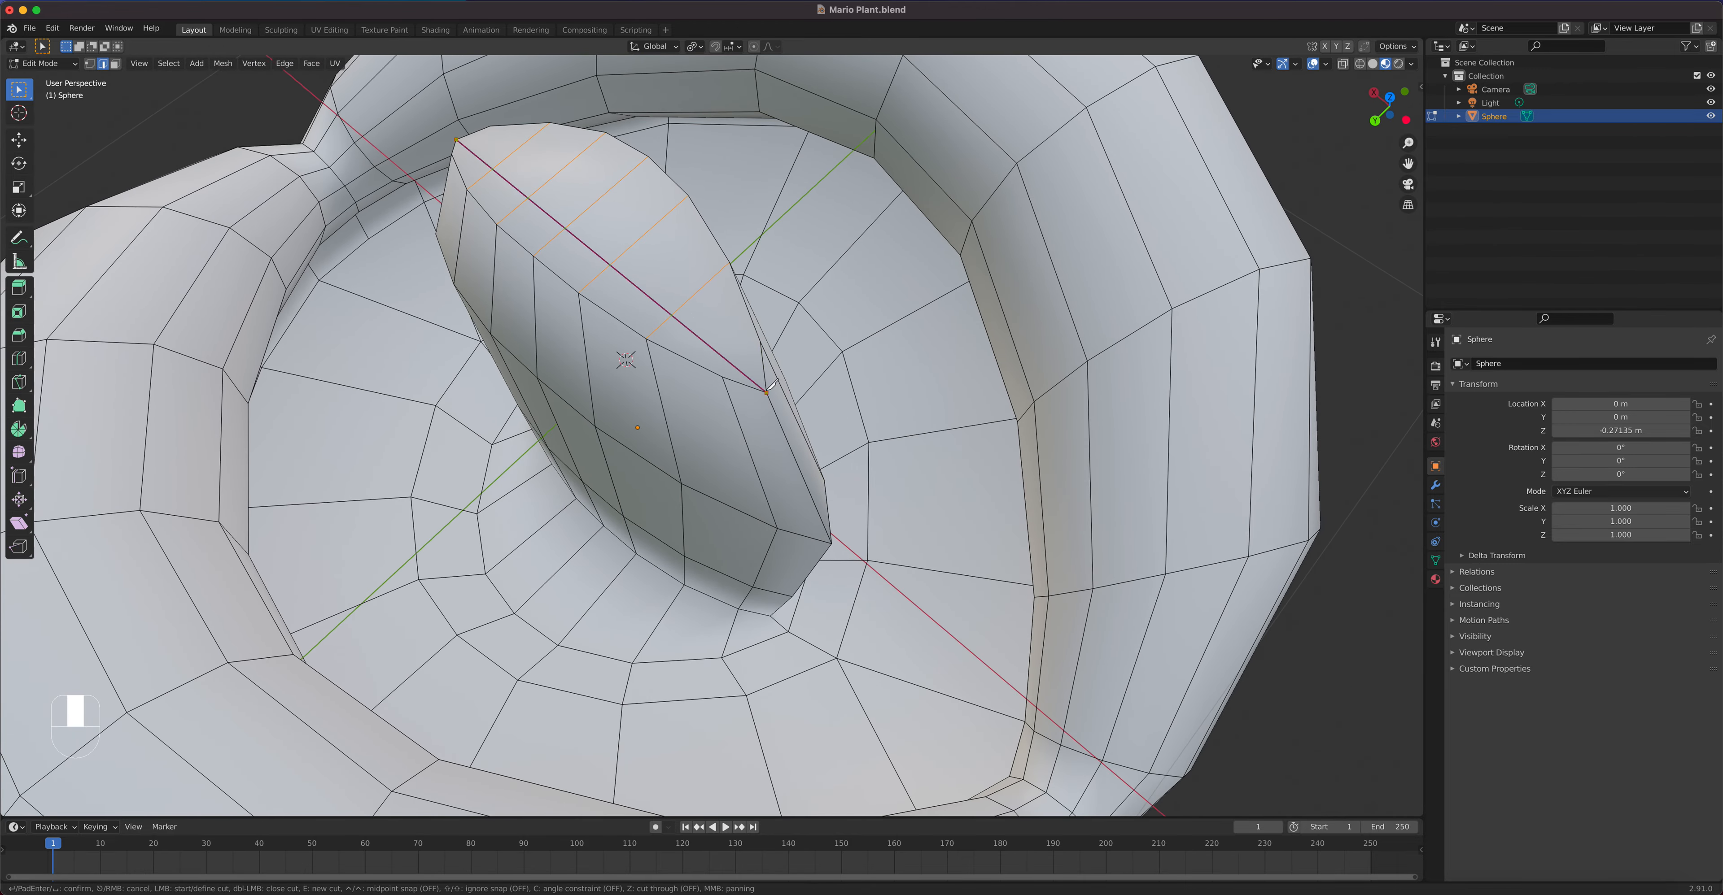
left_click(767, 391)
key("Return")
middle_click_drag(711, 348, 699, 497)
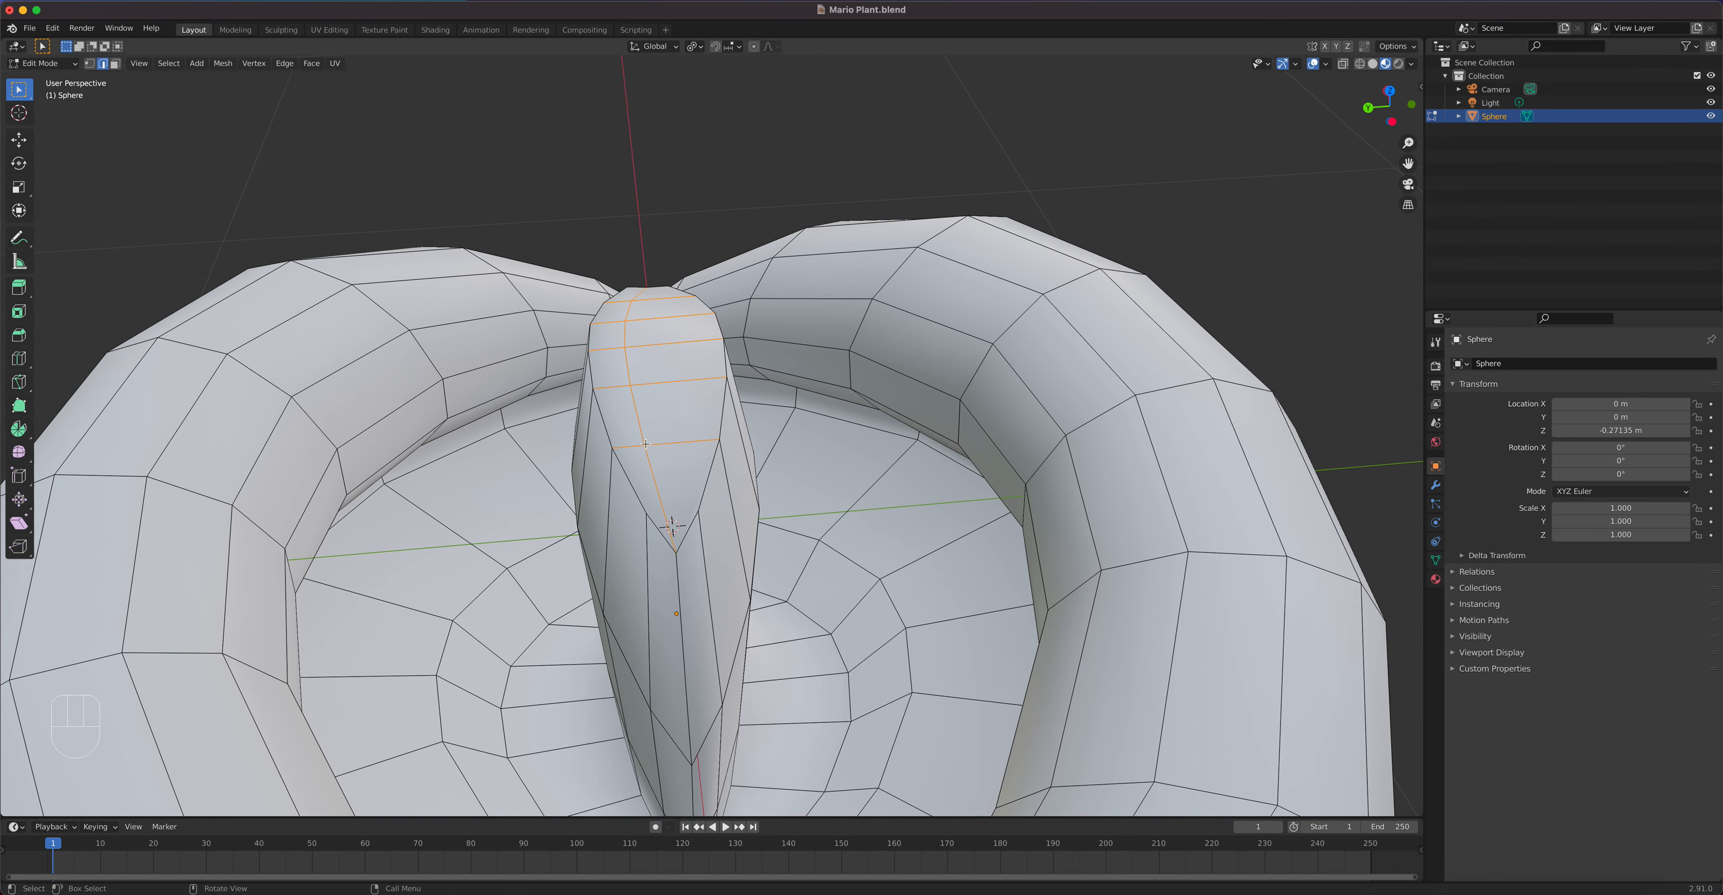
Step: Raise the vertices of the tongue's new centre line about 0.08 m in side view and rotate them about 22°
key("1")
left_click(632, 312, "shift")
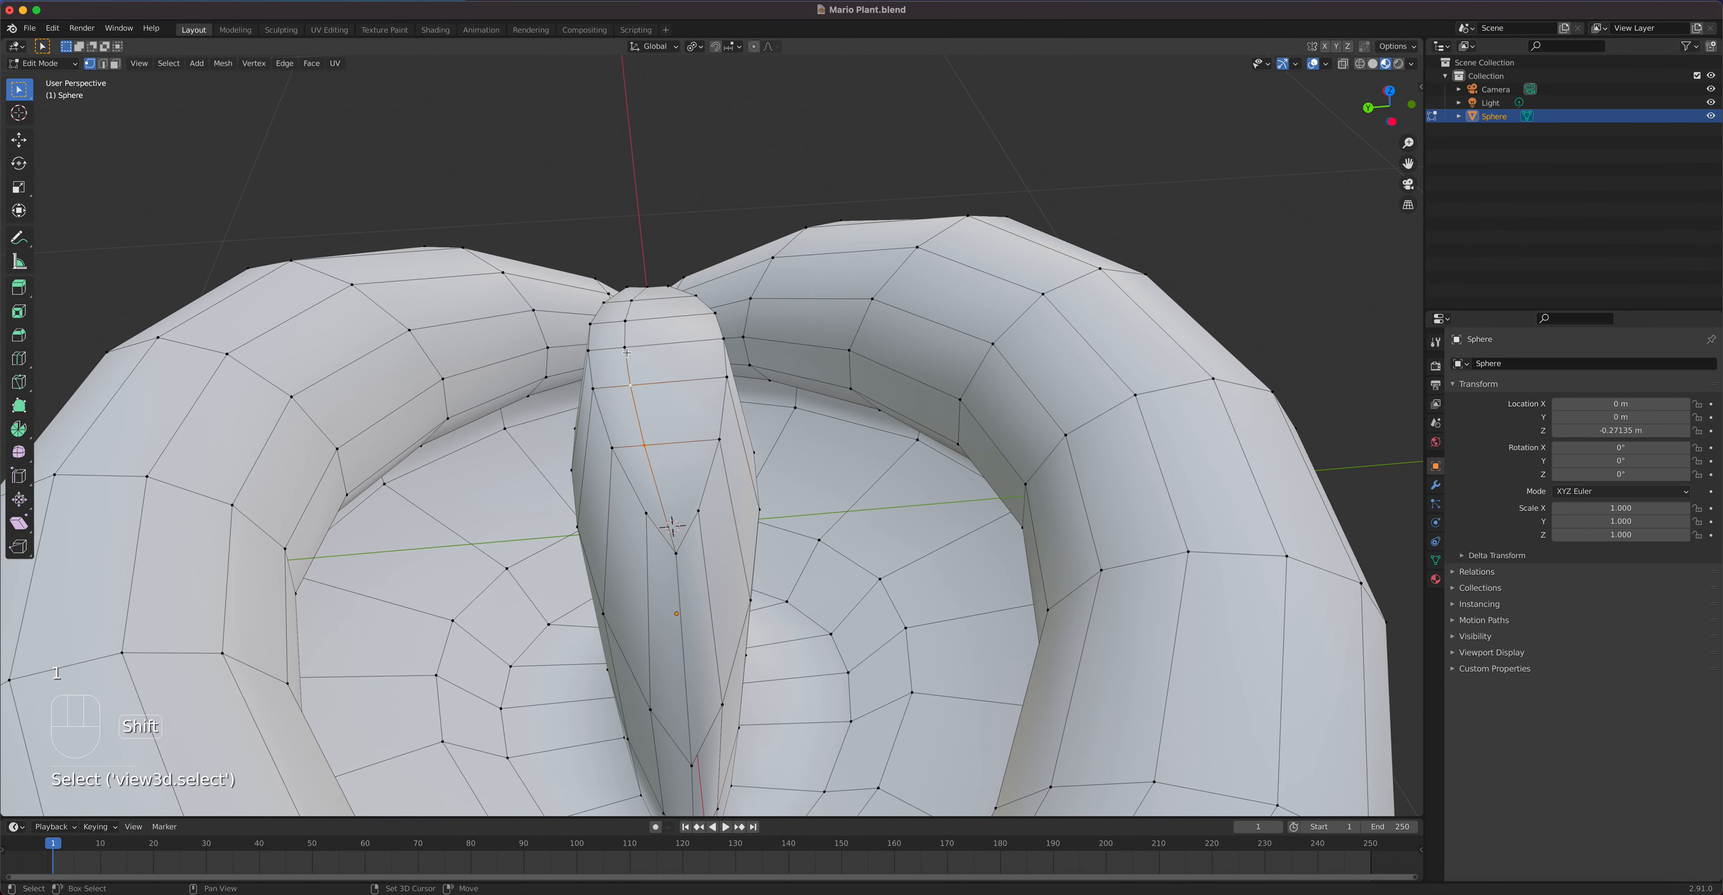
middle_click_drag(632, 313, 654, 395)
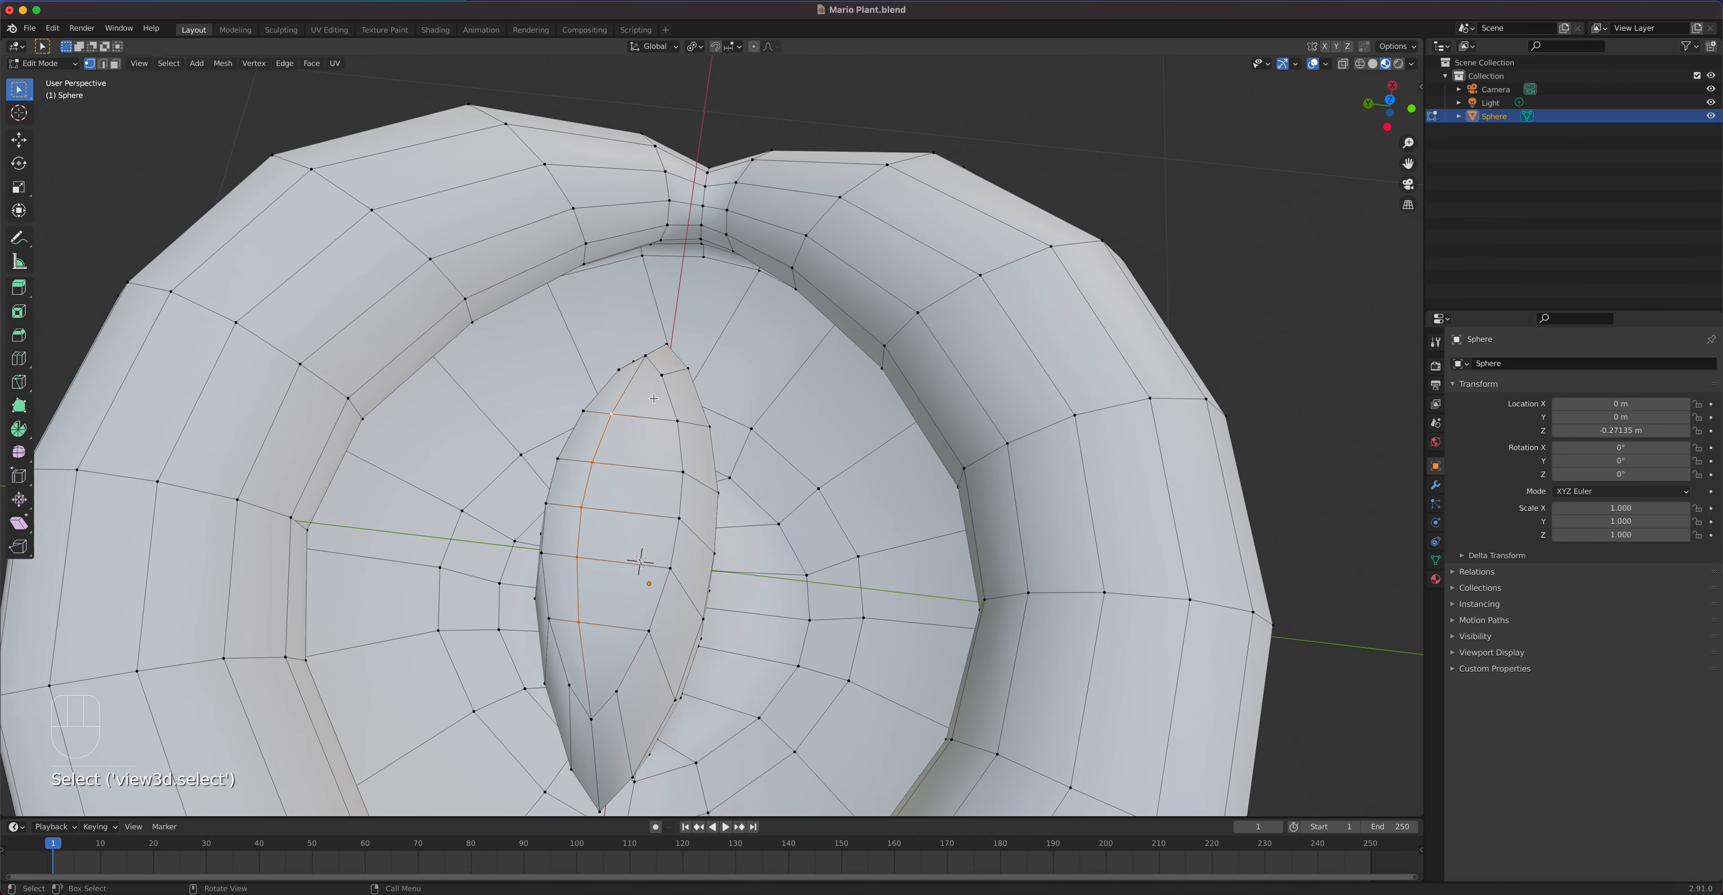
key("KP_3")
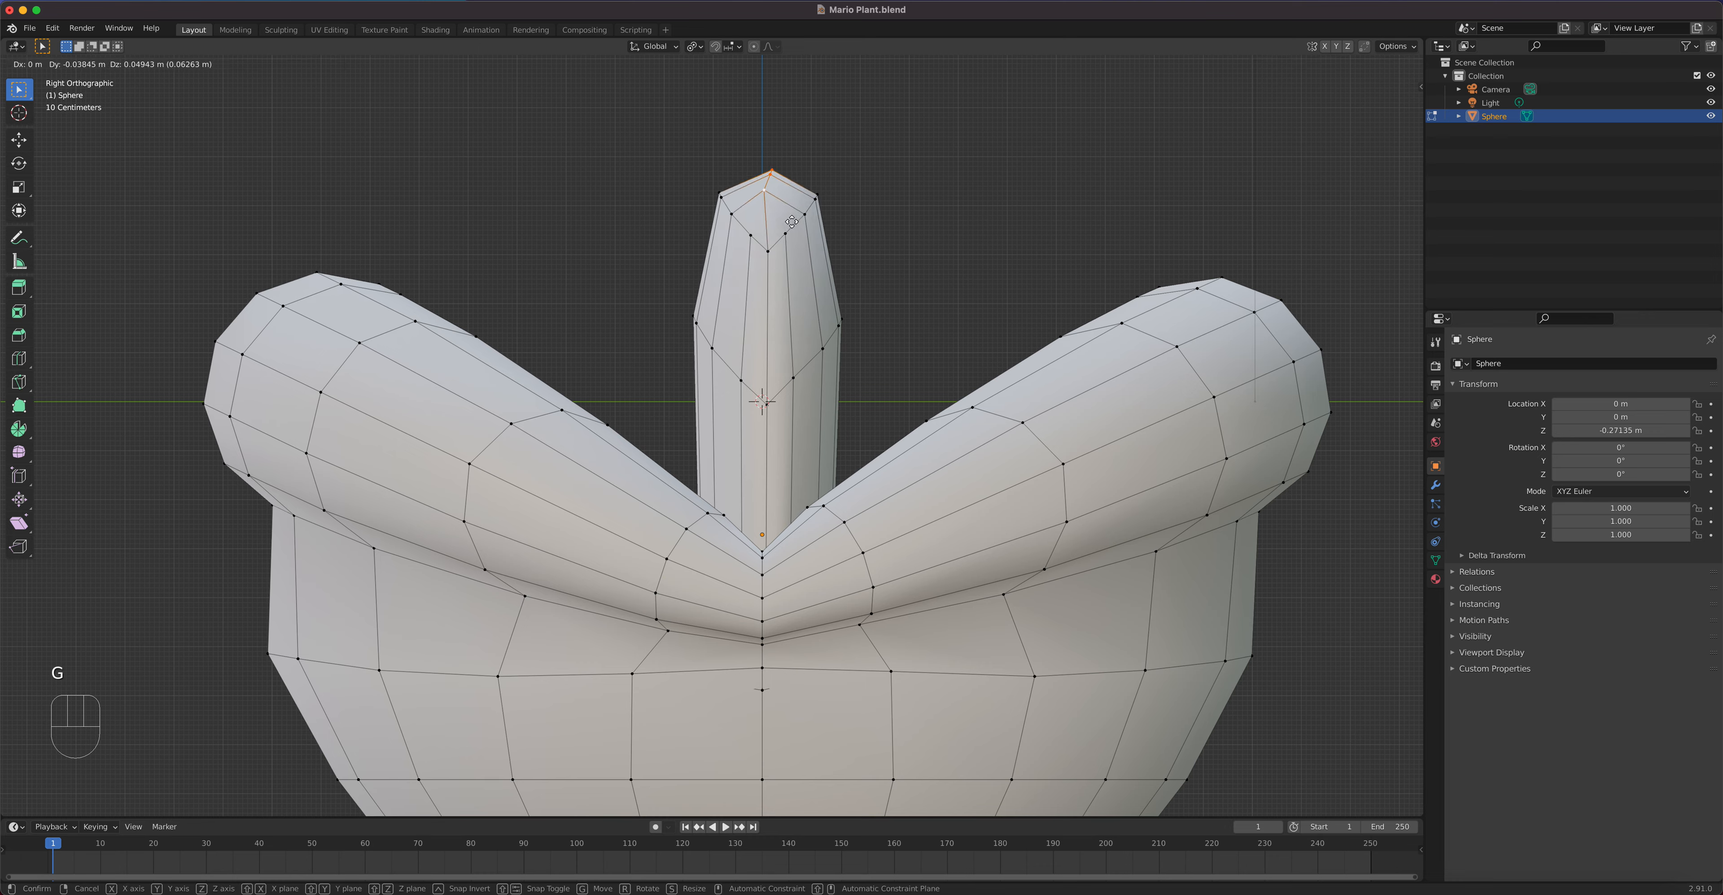
left_click(820, 249)
key("r")
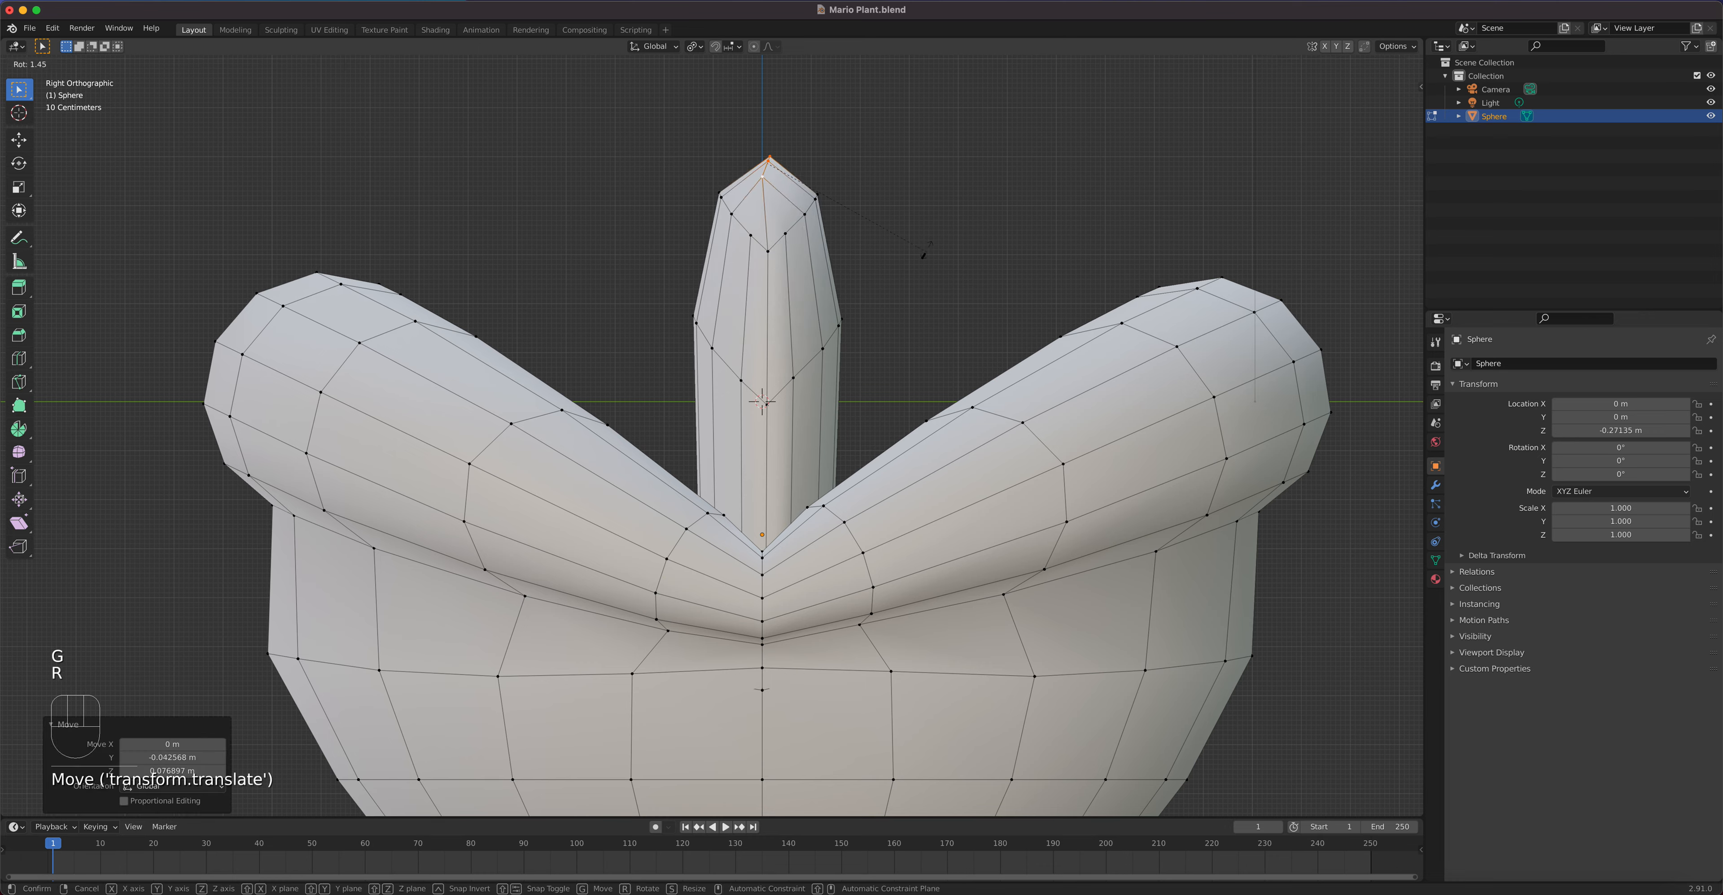
left_click(891, 181)
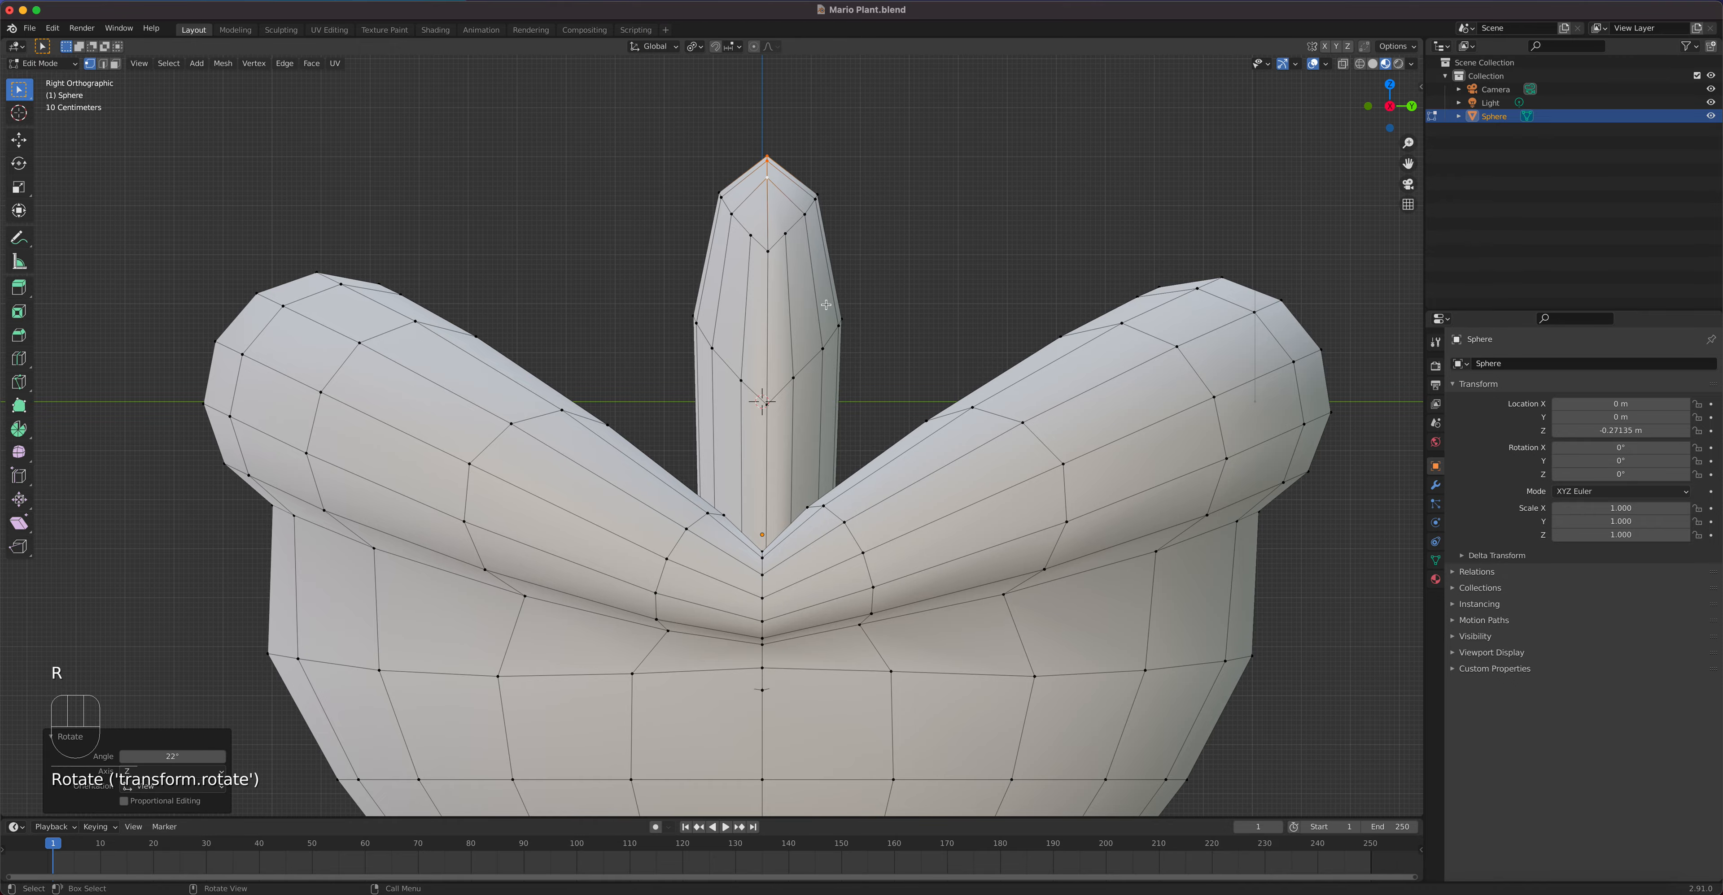
Step: Expand the selection over the tongue and rotate it about -12.5° in right orthographic view
scroll(822, 325, "down", 2)
middle_click_drag(819, 328, 827, 286)
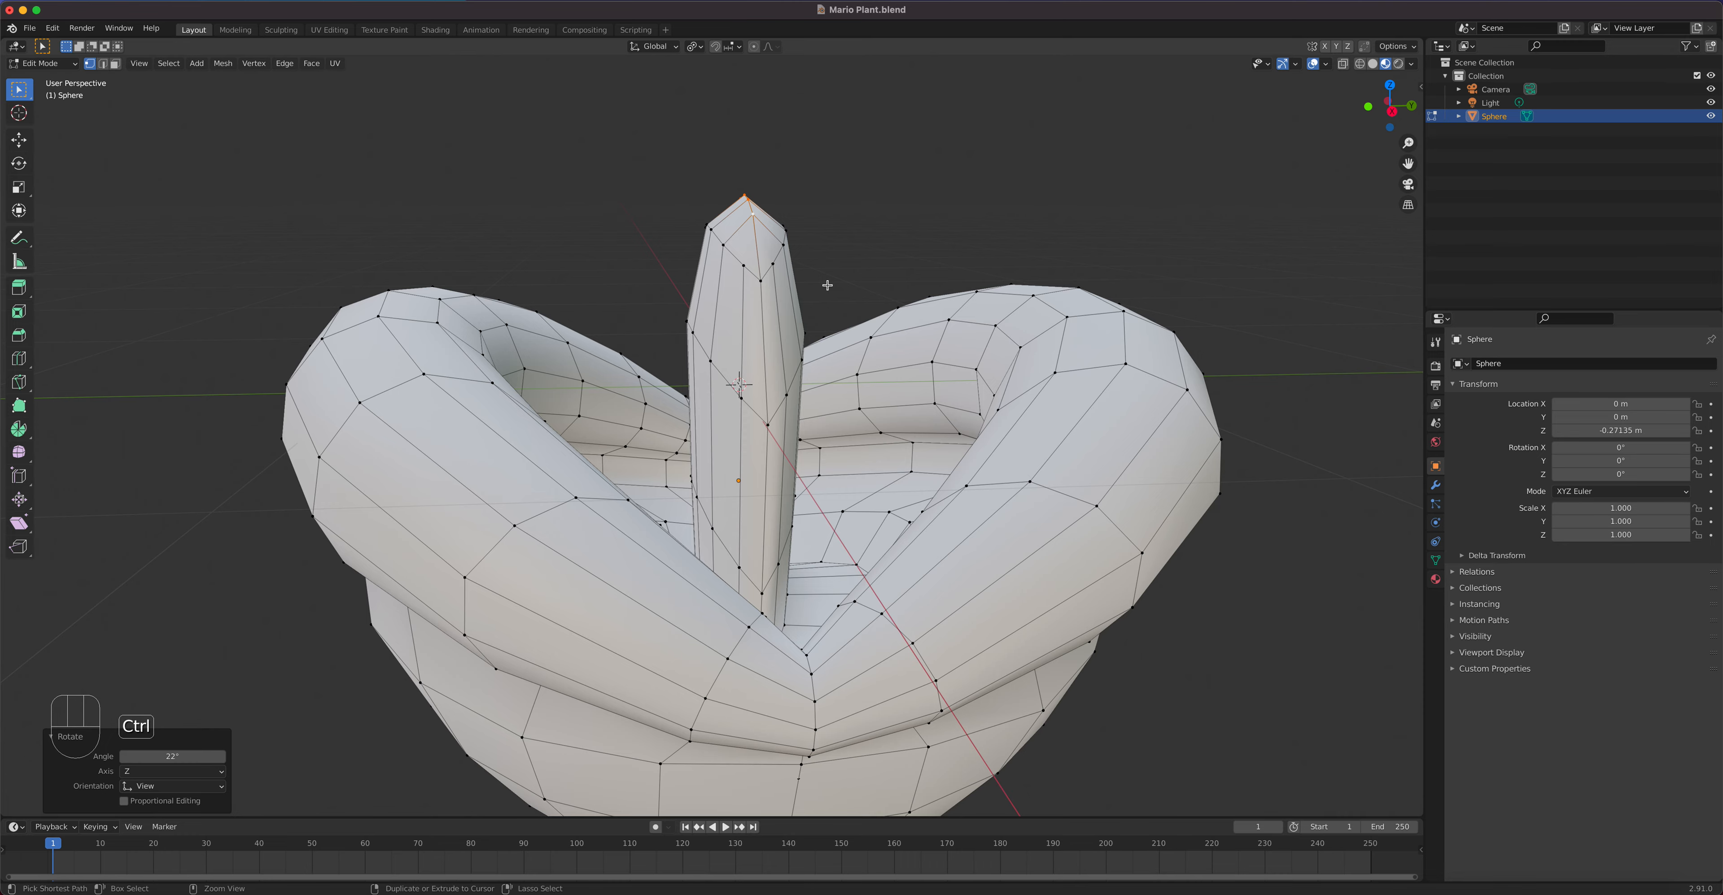
key("ctrl+KP_Add")
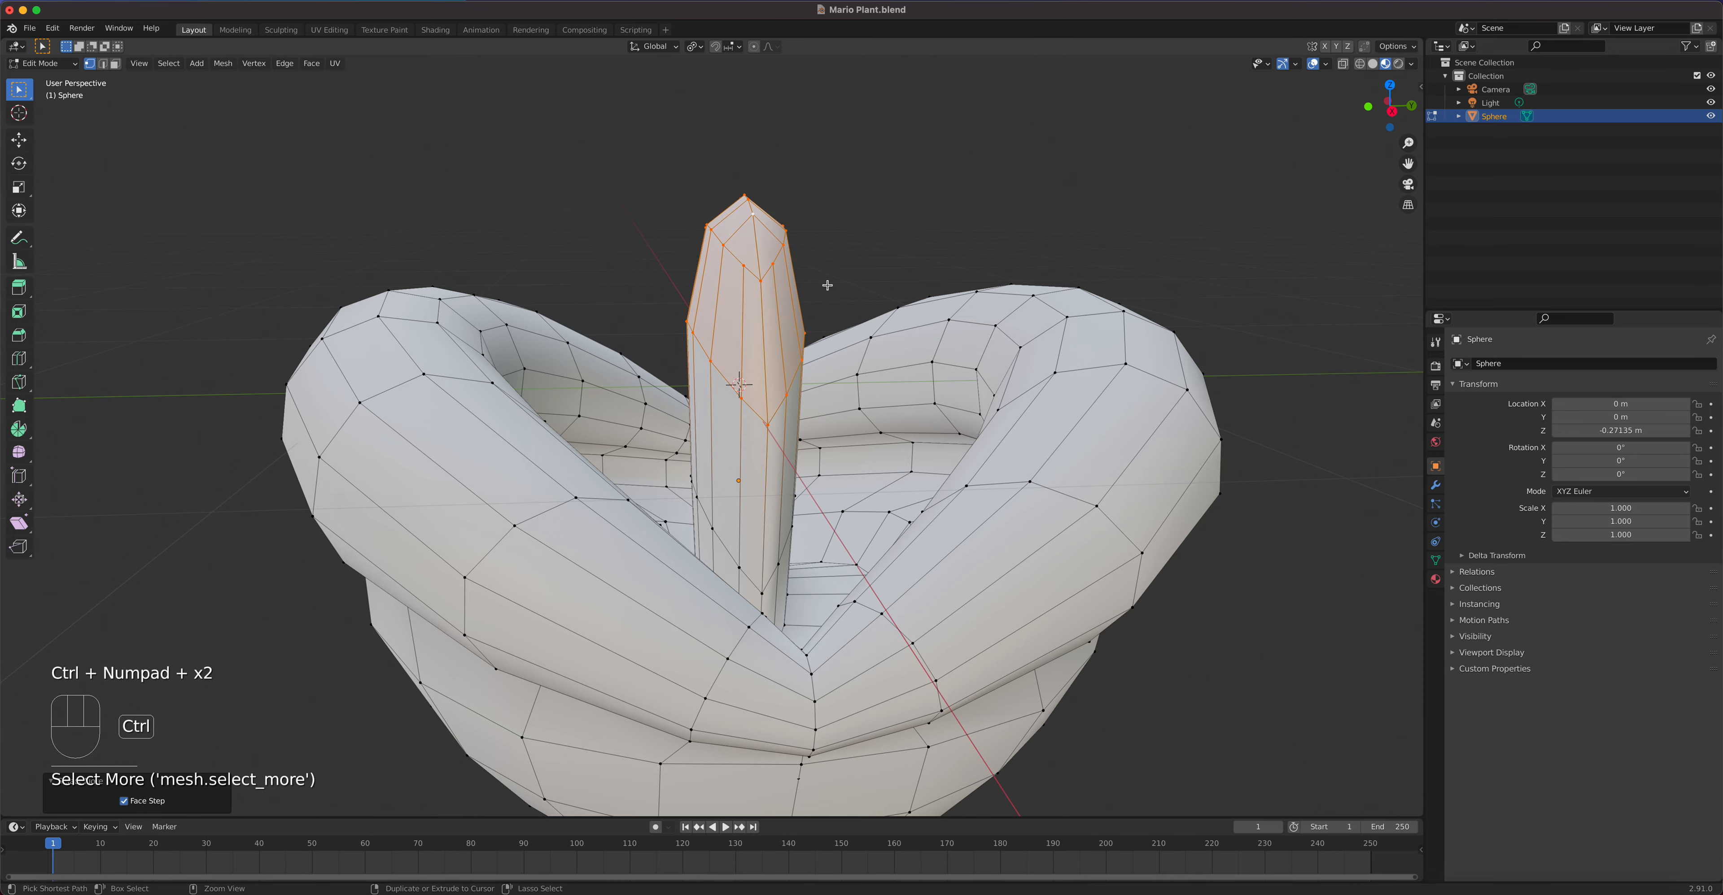
middle_click_drag(788, 336, 888, 344)
key("KP_3")
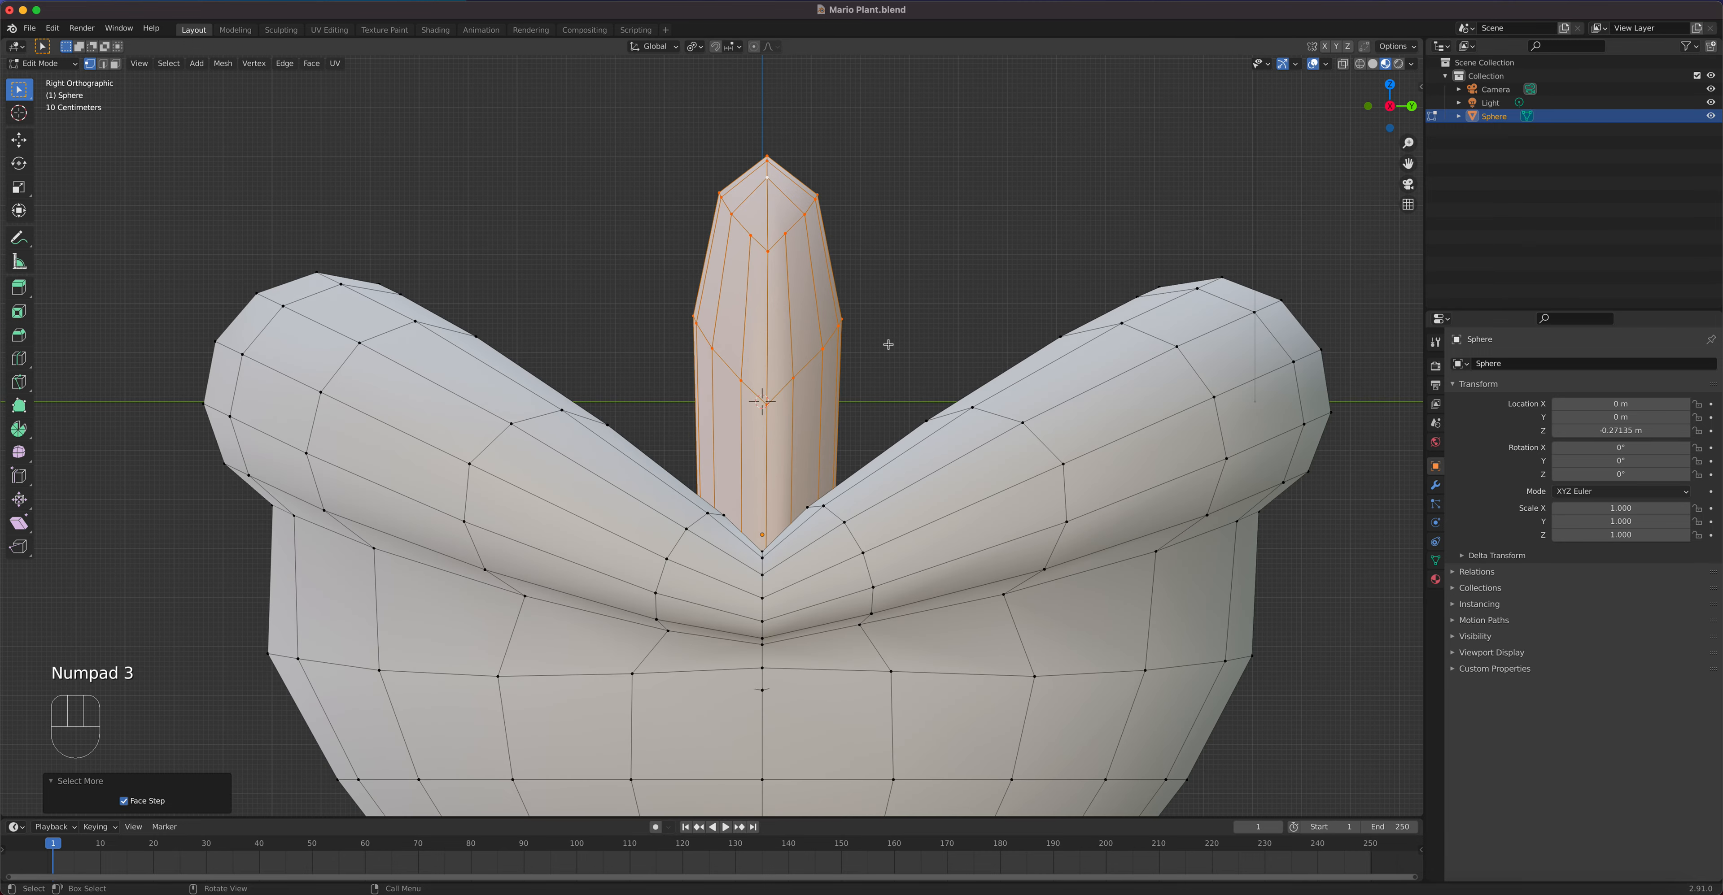
key("r")
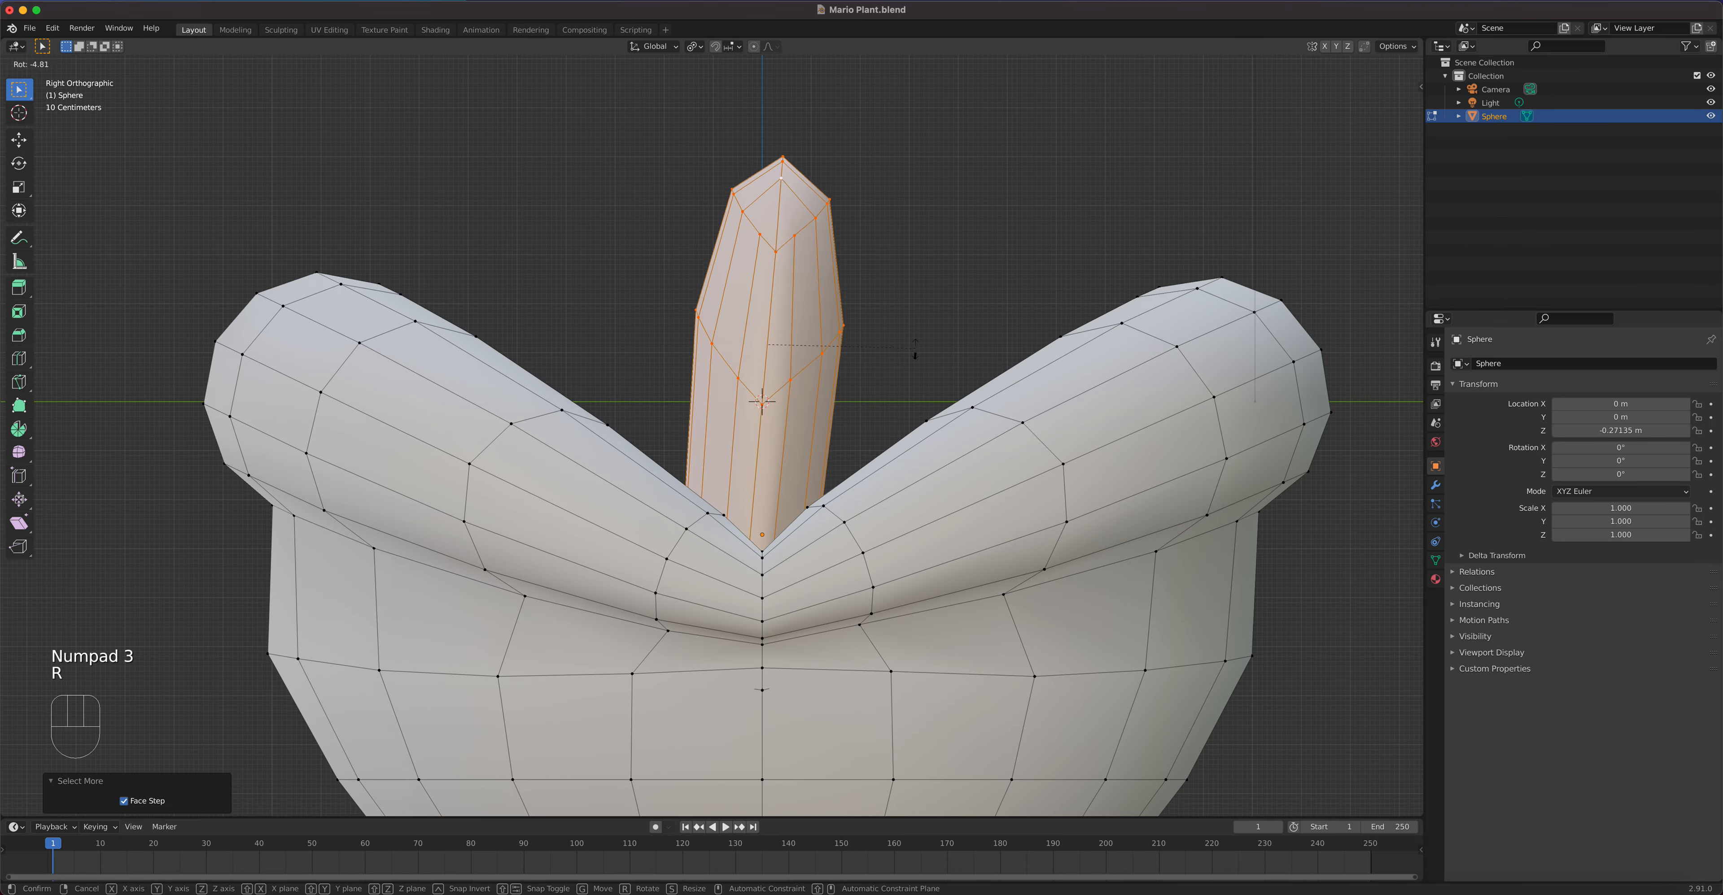
left_click(919, 369)
middle_click_drag(938, 448, 946, 480)
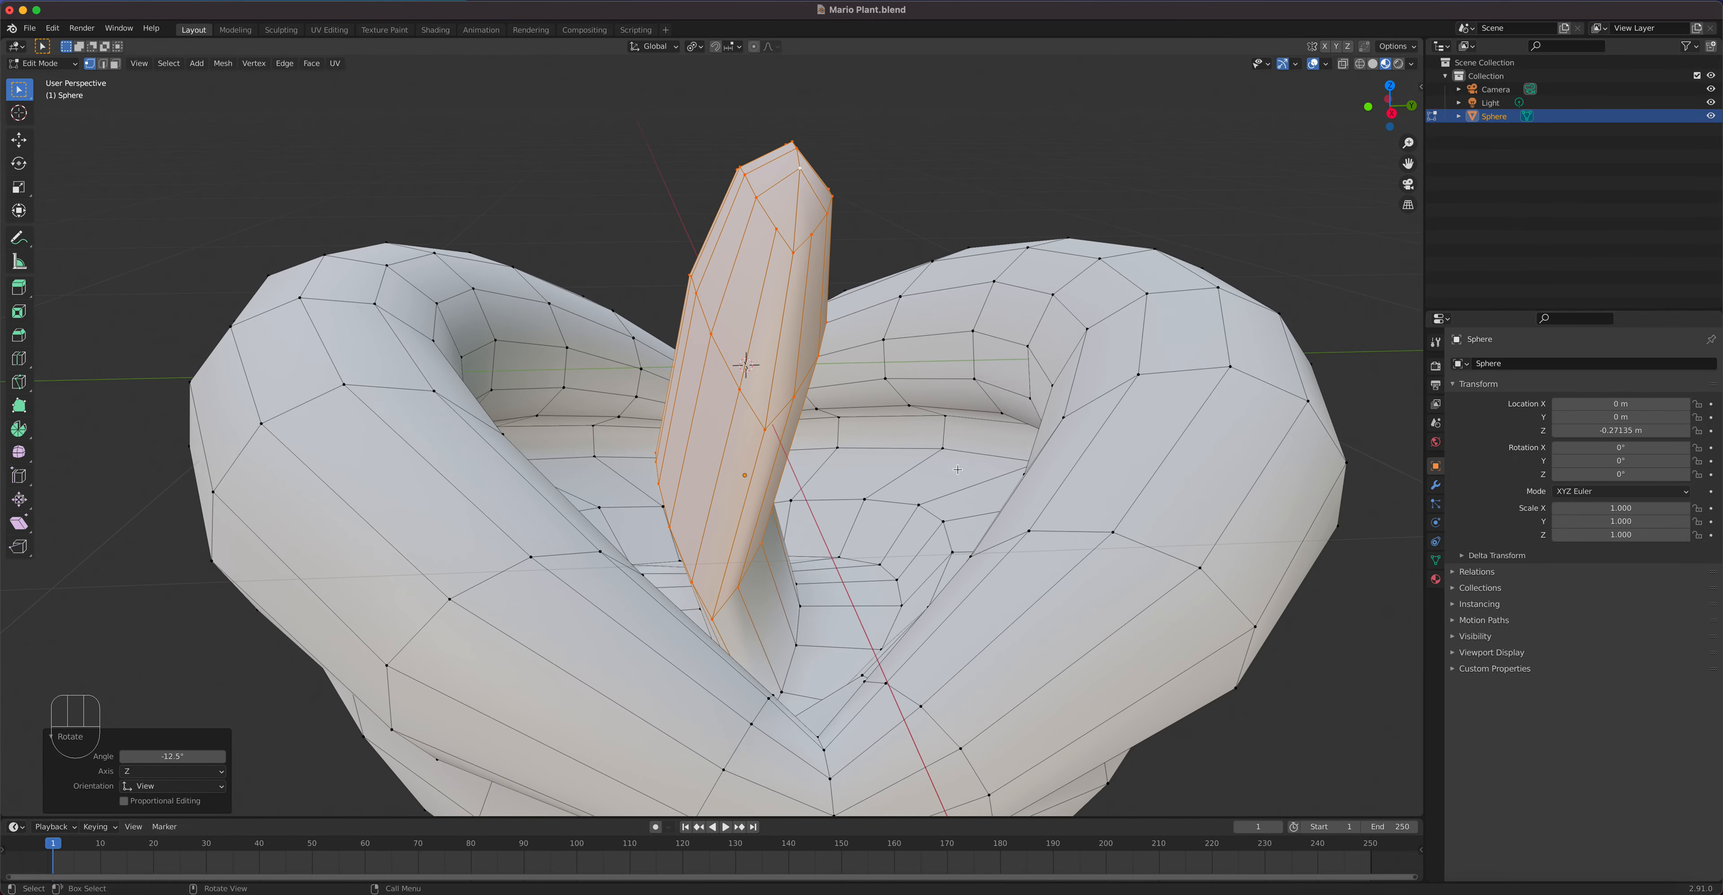
Step: Shrink the selection to the tongue's upper part, rotate it further, shift it about 0.09 m along Y, and save the file
key("KP_3")
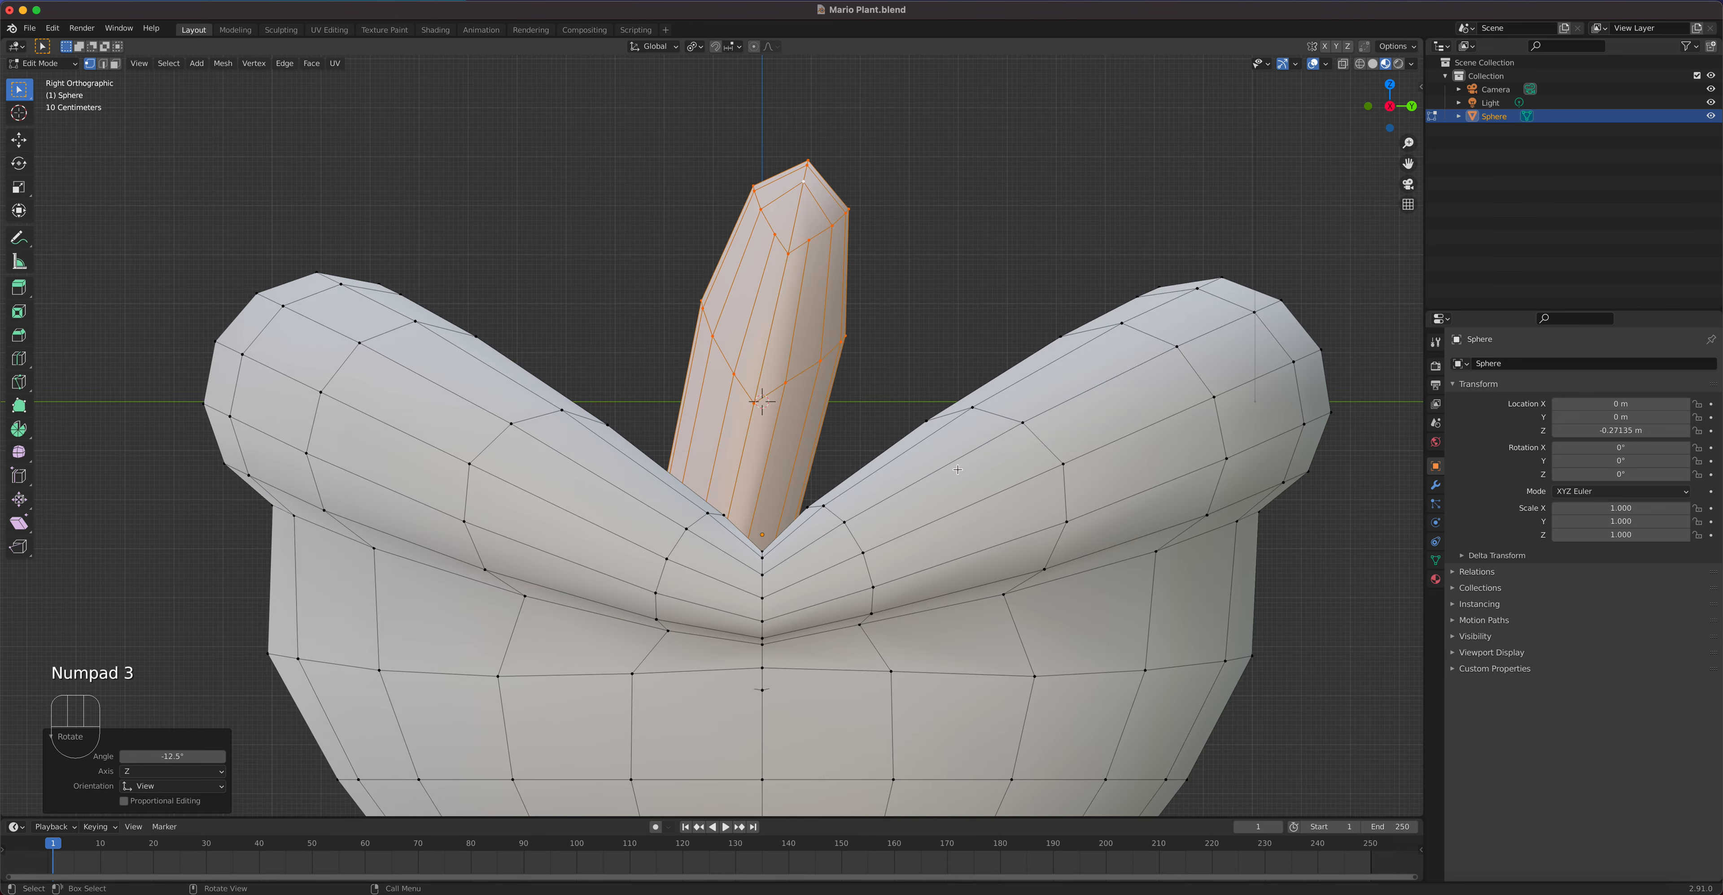
key("ctrl")
key("ctrl+KP_Subtract")
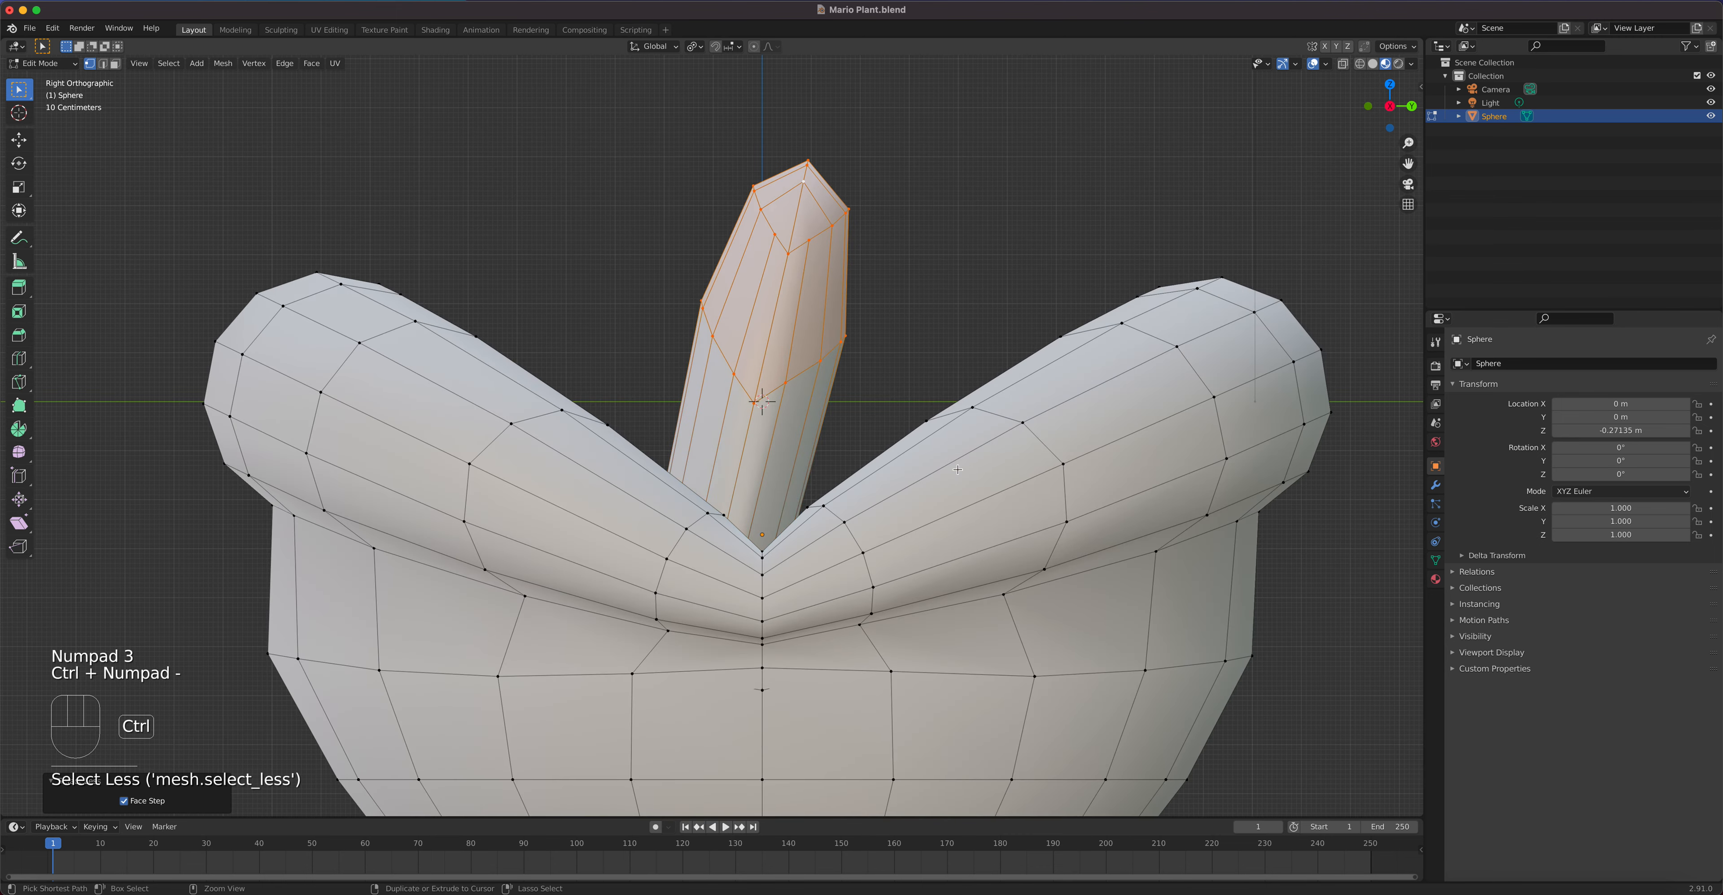
key("r")
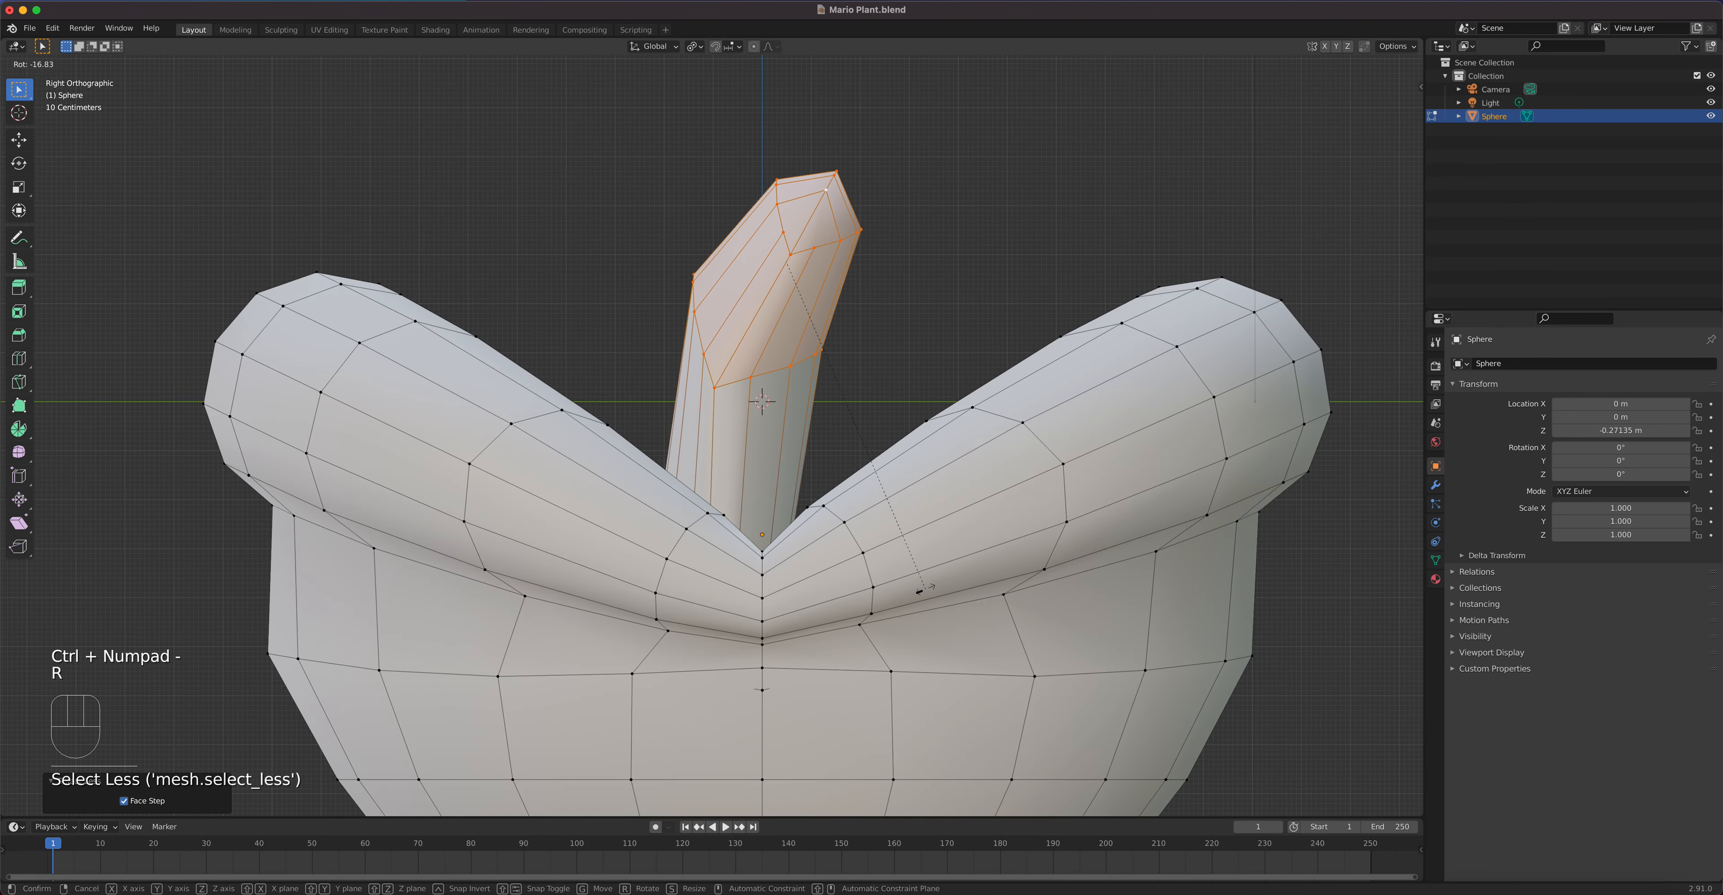
left_click(944, 586)
key("g")
left_click(974, 587)
middle_click_drag(974, 587, 757, 536)
scroll(812, 644, "down", 5)
key("super+s")
scroll(767, 487, "up", 3)
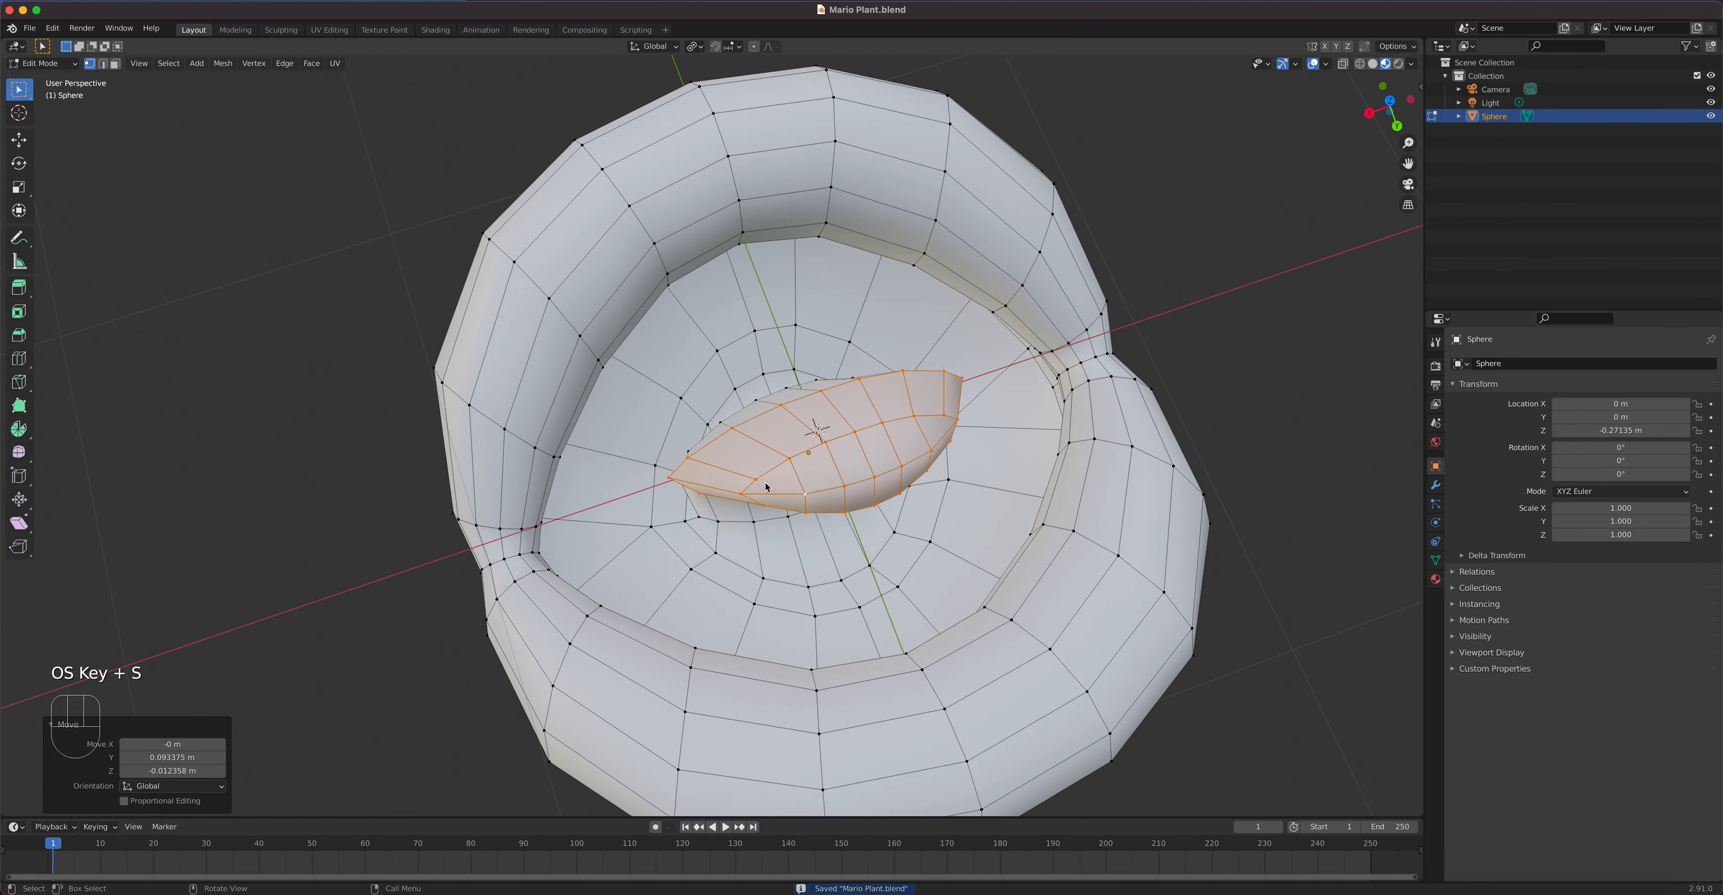
Step: Examine the head's underside in Object Mode and compare it with the Mario plant reference images in Google Chrome
key("Tab")
middle_click_drag(767, 487, 798, 365)
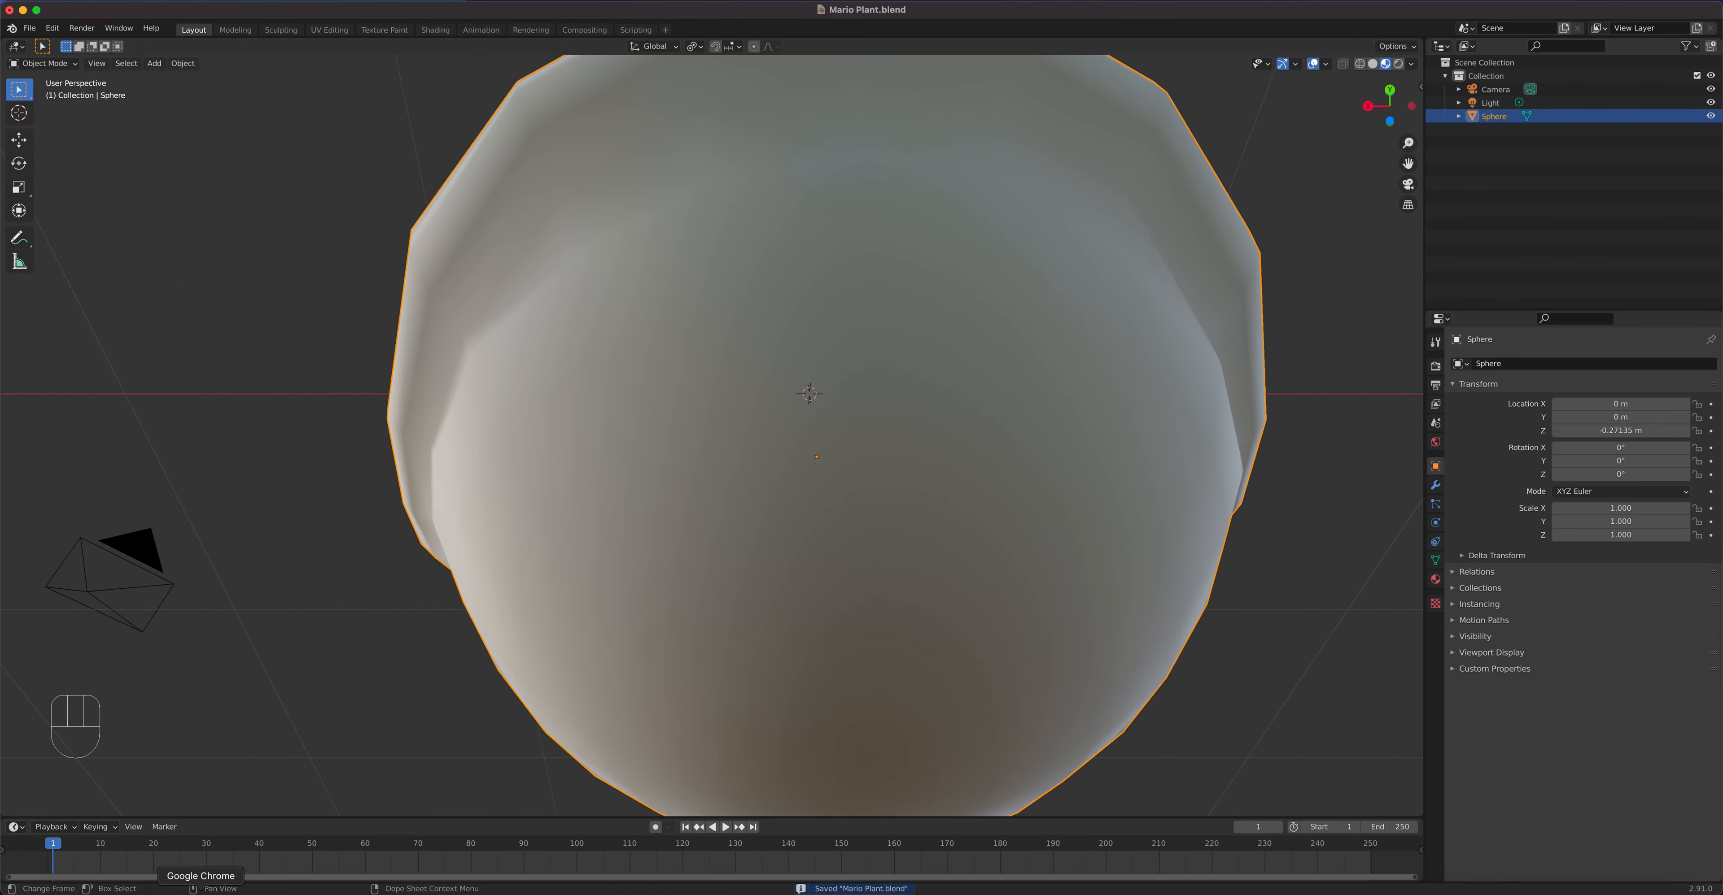
key("super+Tab")
mouse_move(646, 454)
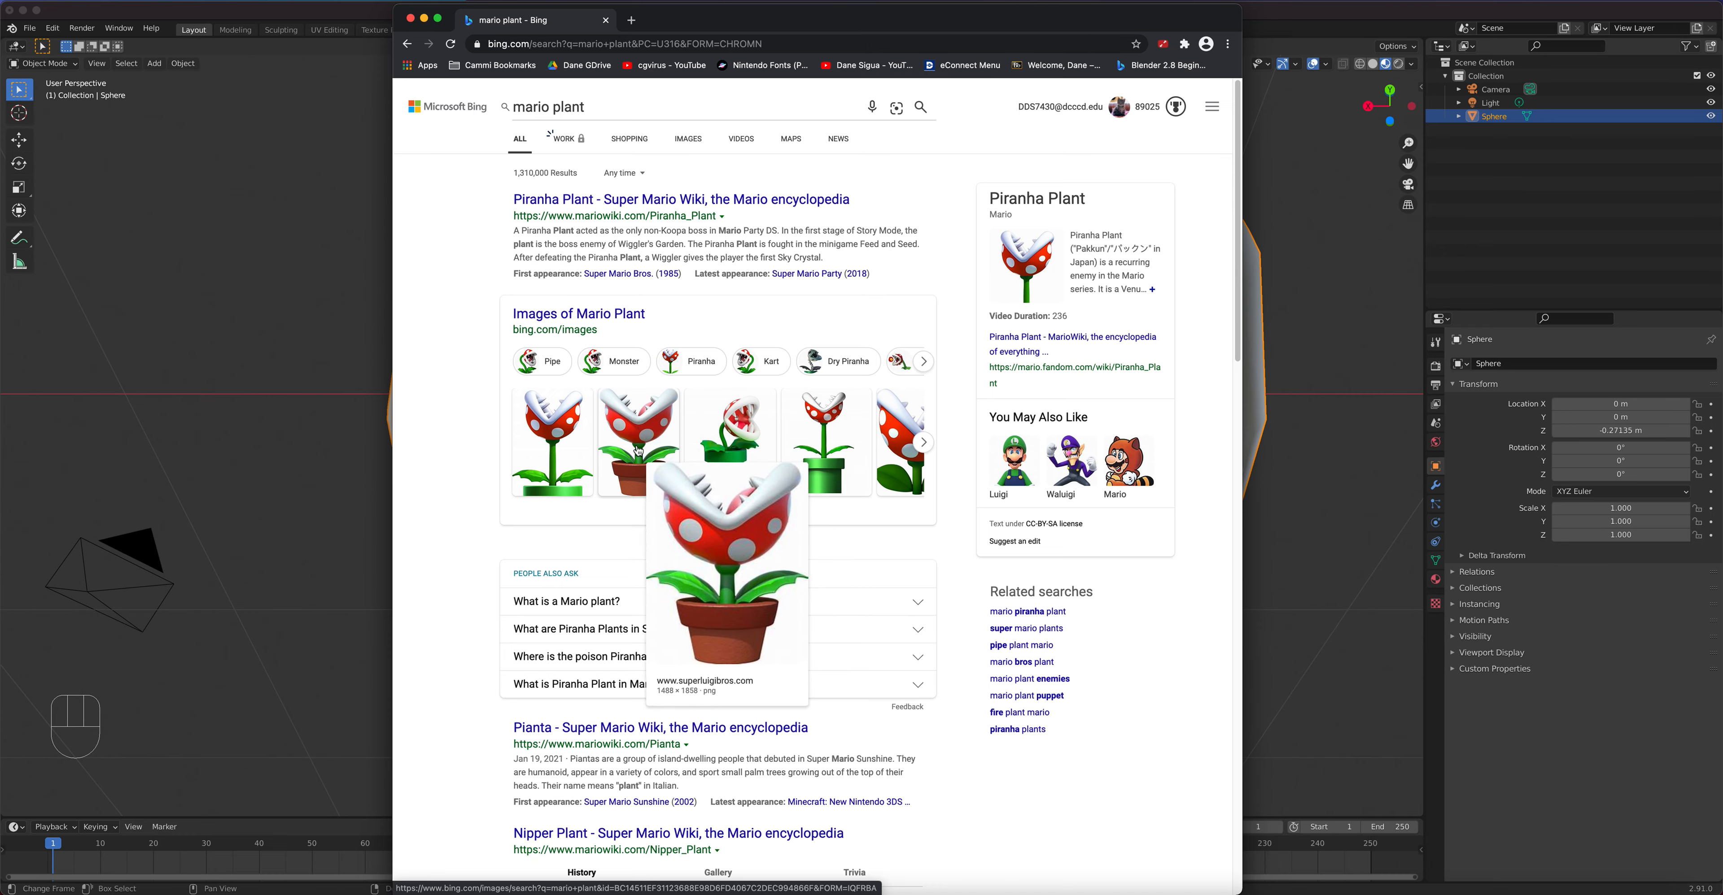
left_click(329, 377)
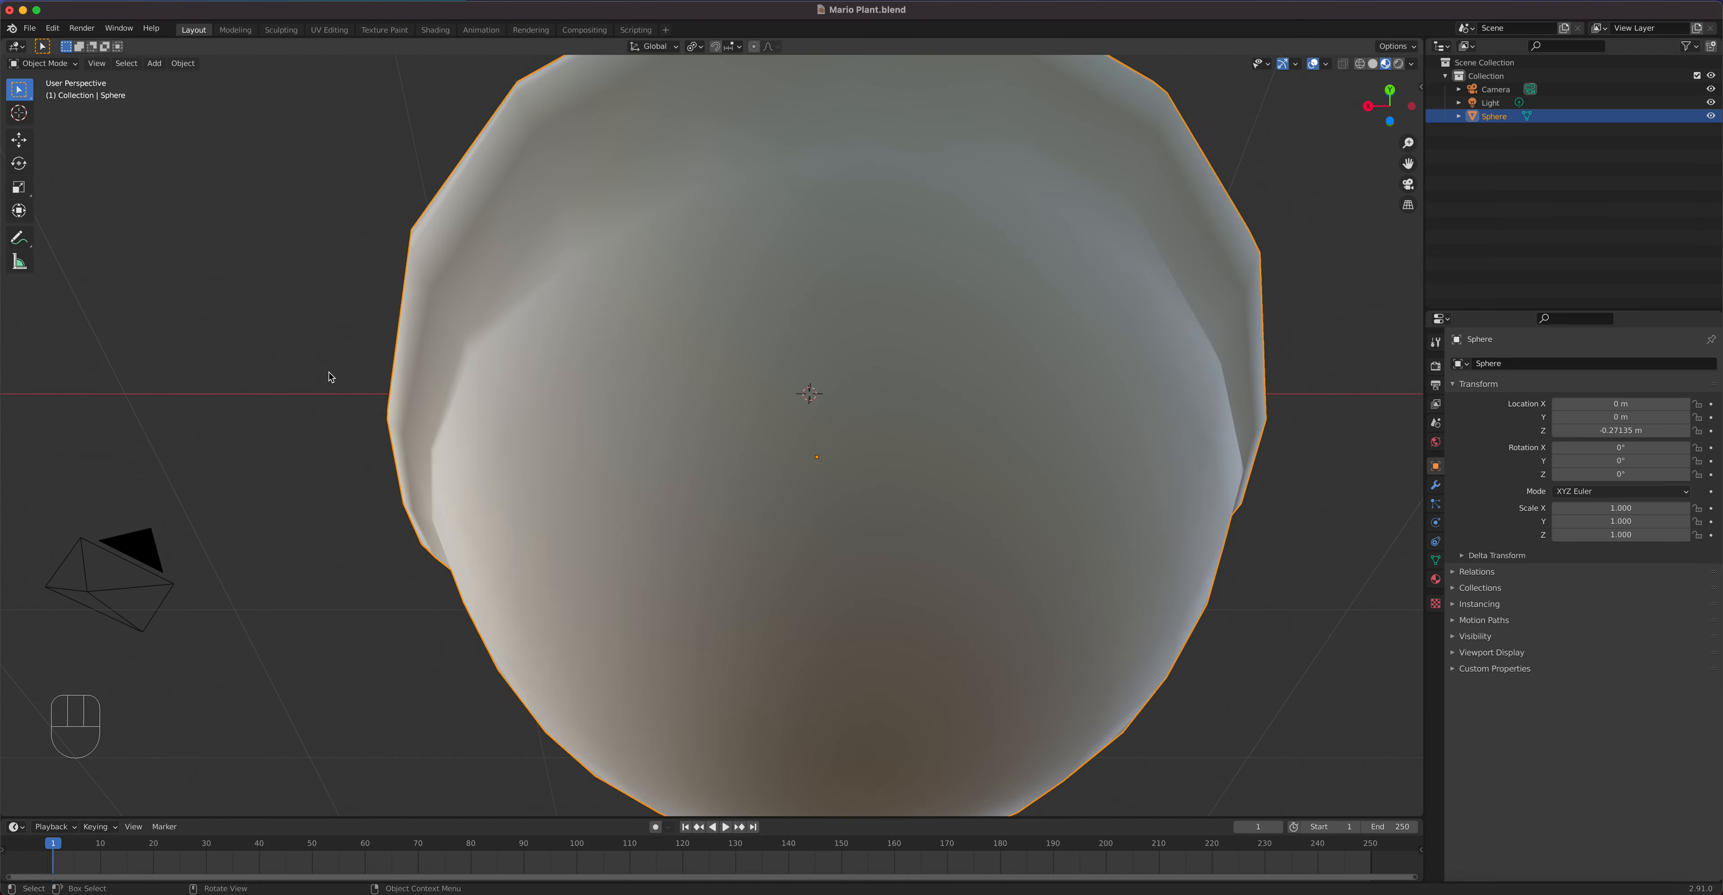
left_click(329, 376)
Step: In Edit Mode, select all radial edges that meet at the pole on the head's underside
scroll(802, 478, "down", 3)
key("Tab")
middle_click_drag(799, 543, 796, 499)
scroll(796, 499, "up", 2)
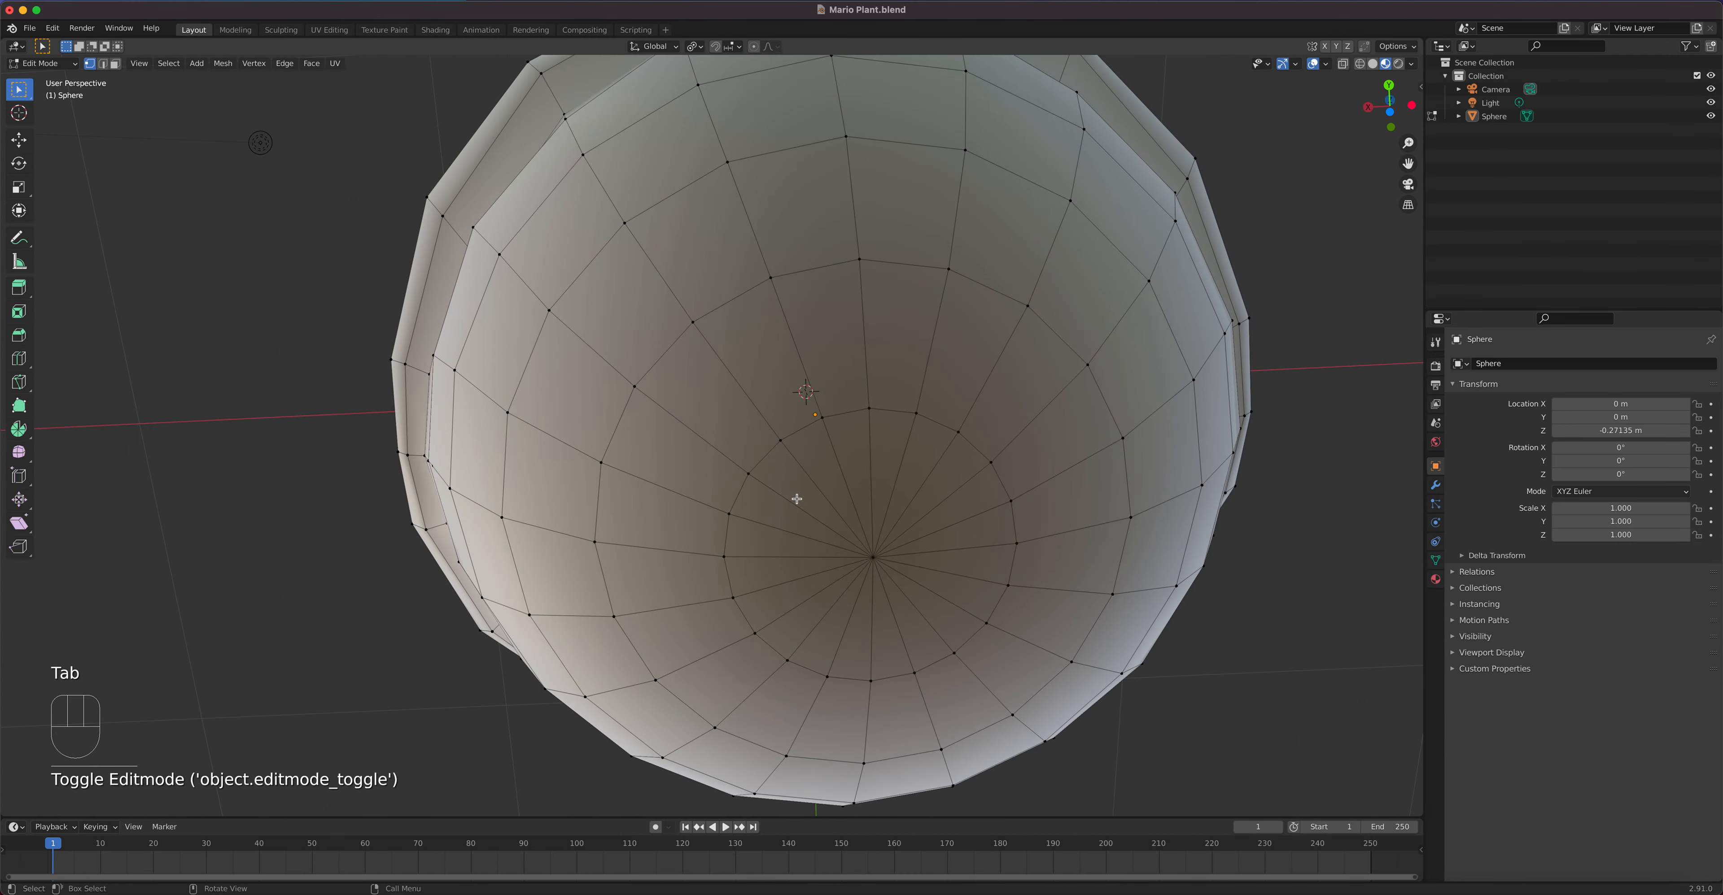
key("2")
left_click(845, 489, "shift")
left_click_drag(869, 529, 889, 475)
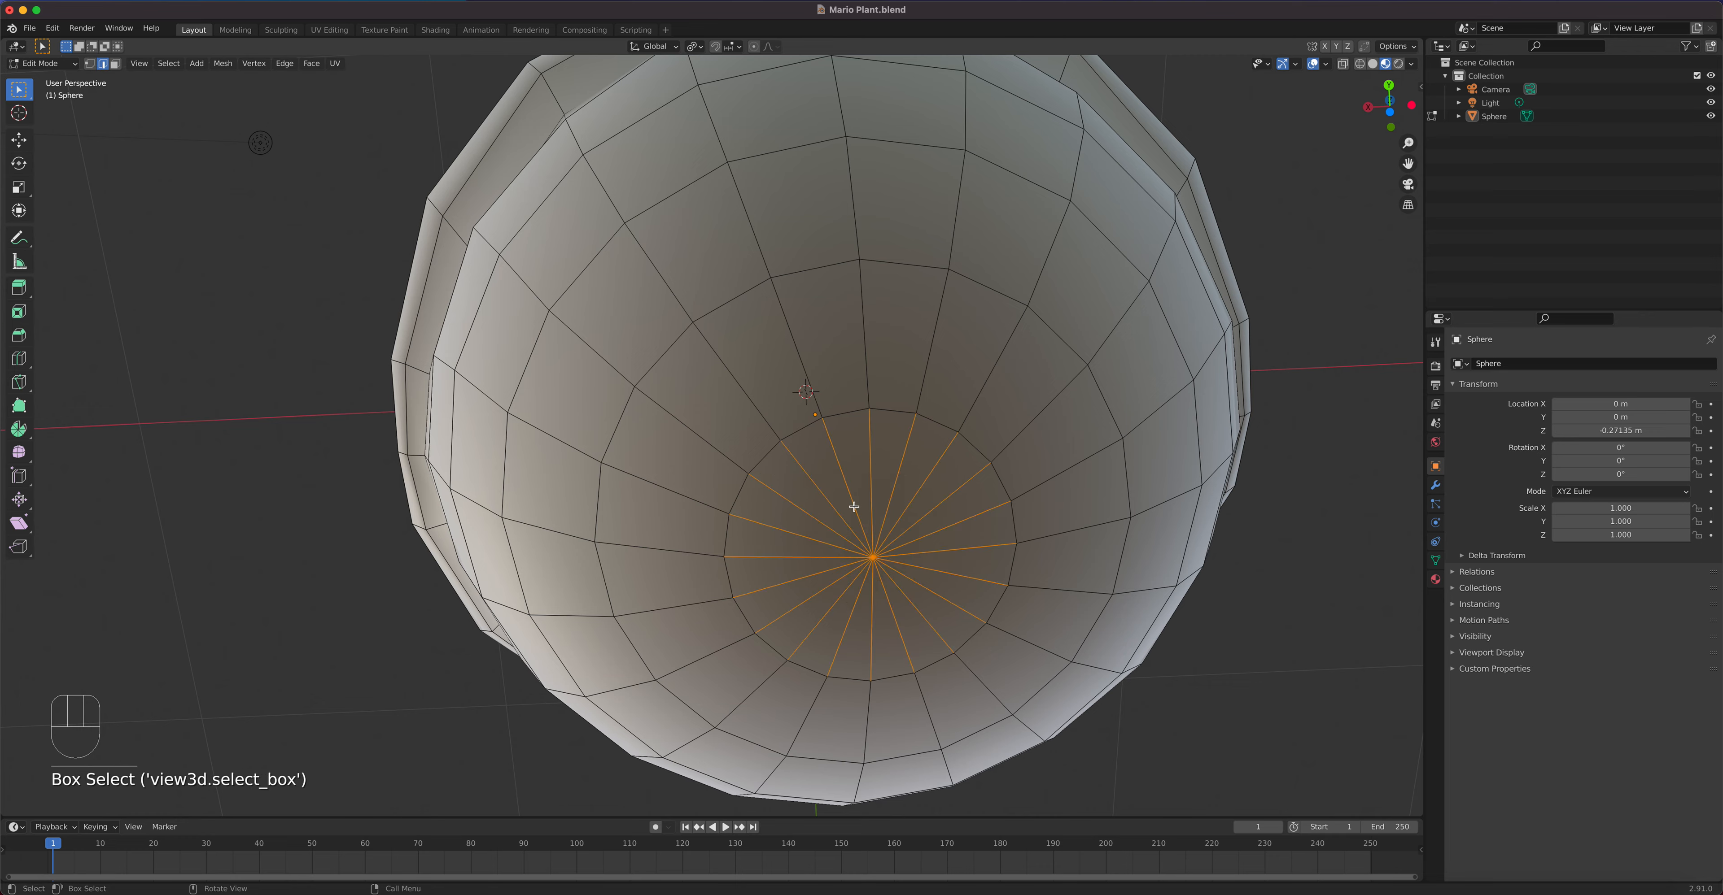
Step: Try to dissolve the radial edges at the underside pole, and undo the dissolve
key("x")
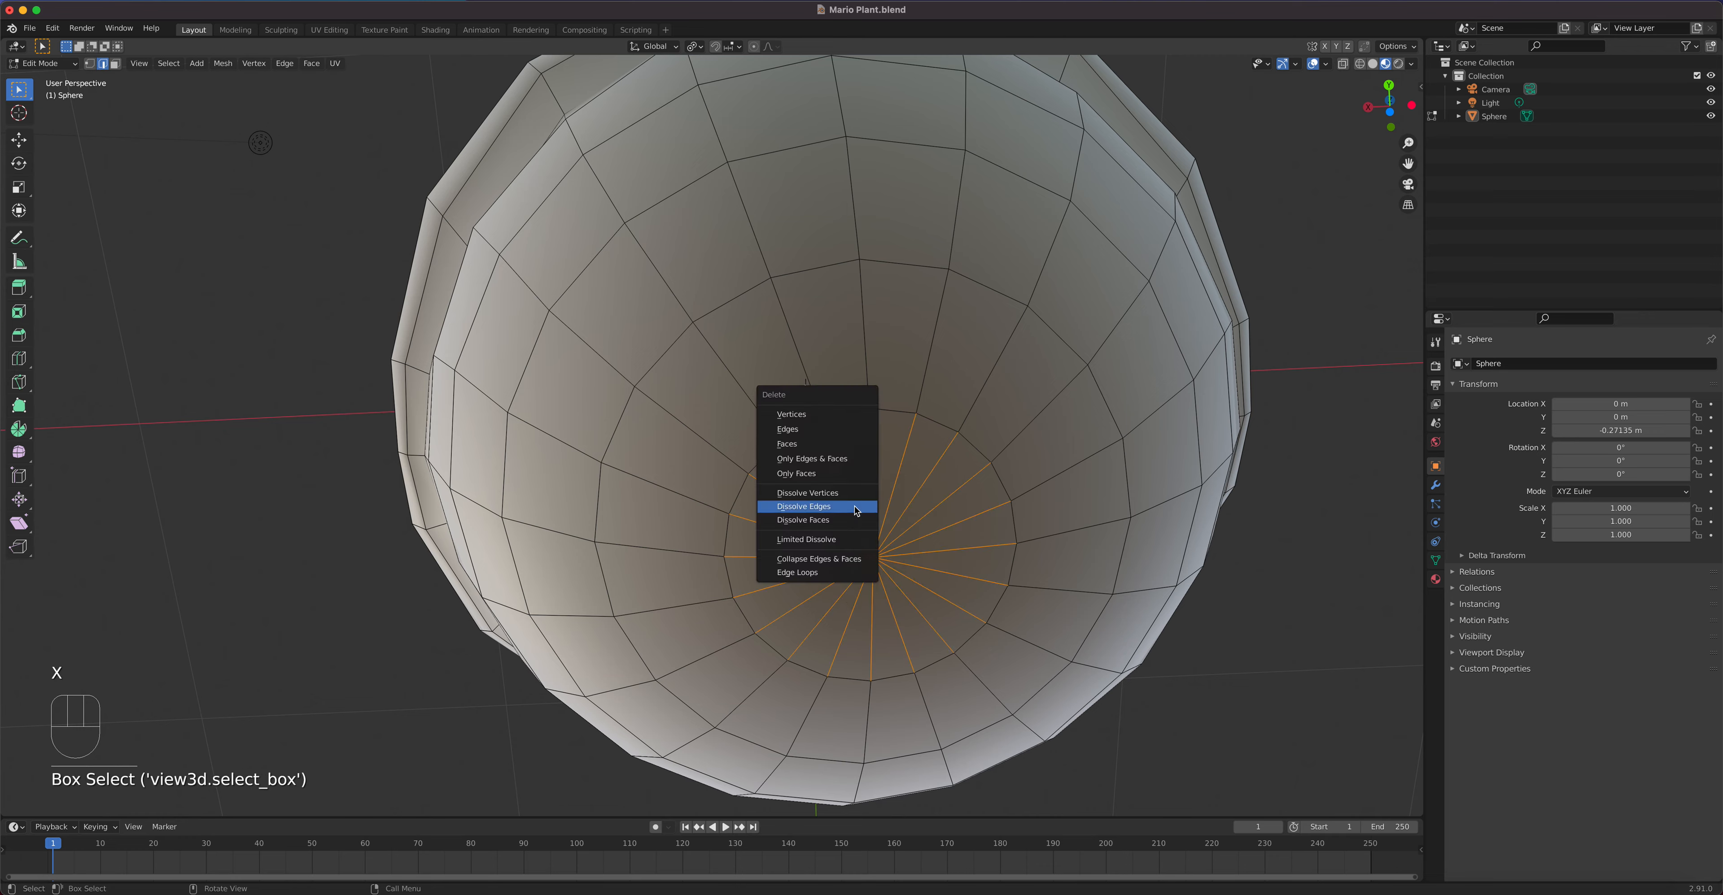
left_click(855, 510)
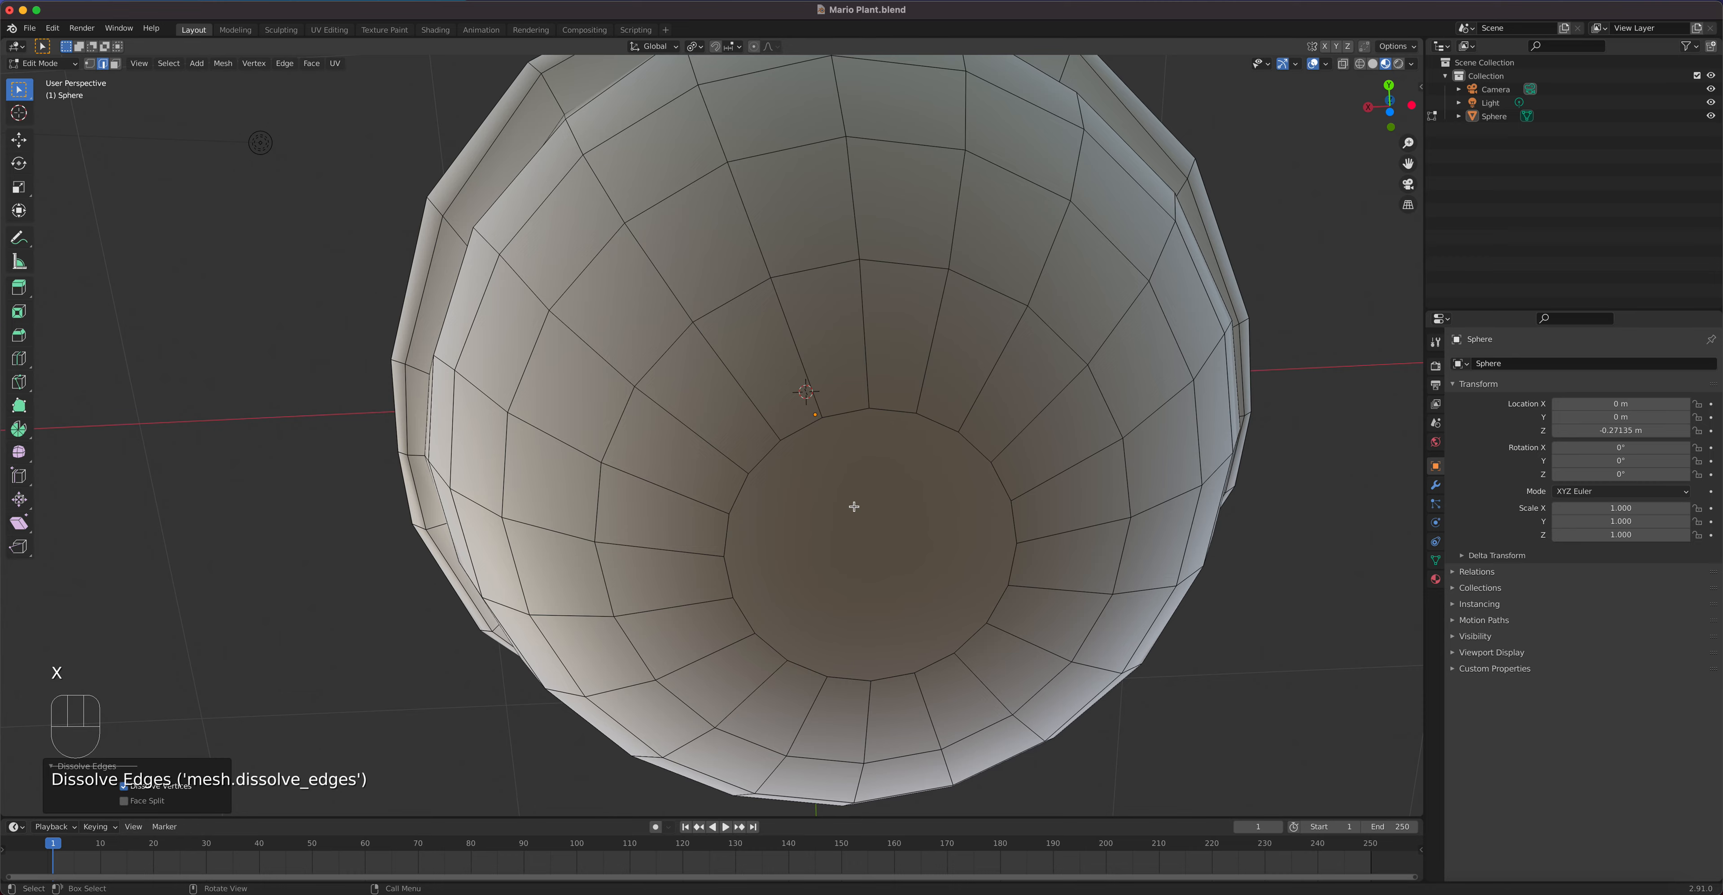
scroll(859, 528, "down", 2)
mouse_move(861, 528)
middle_mouse_down()
mouse_move(865, 724)
mouse_move(849, 548)
middle_mouse_up()
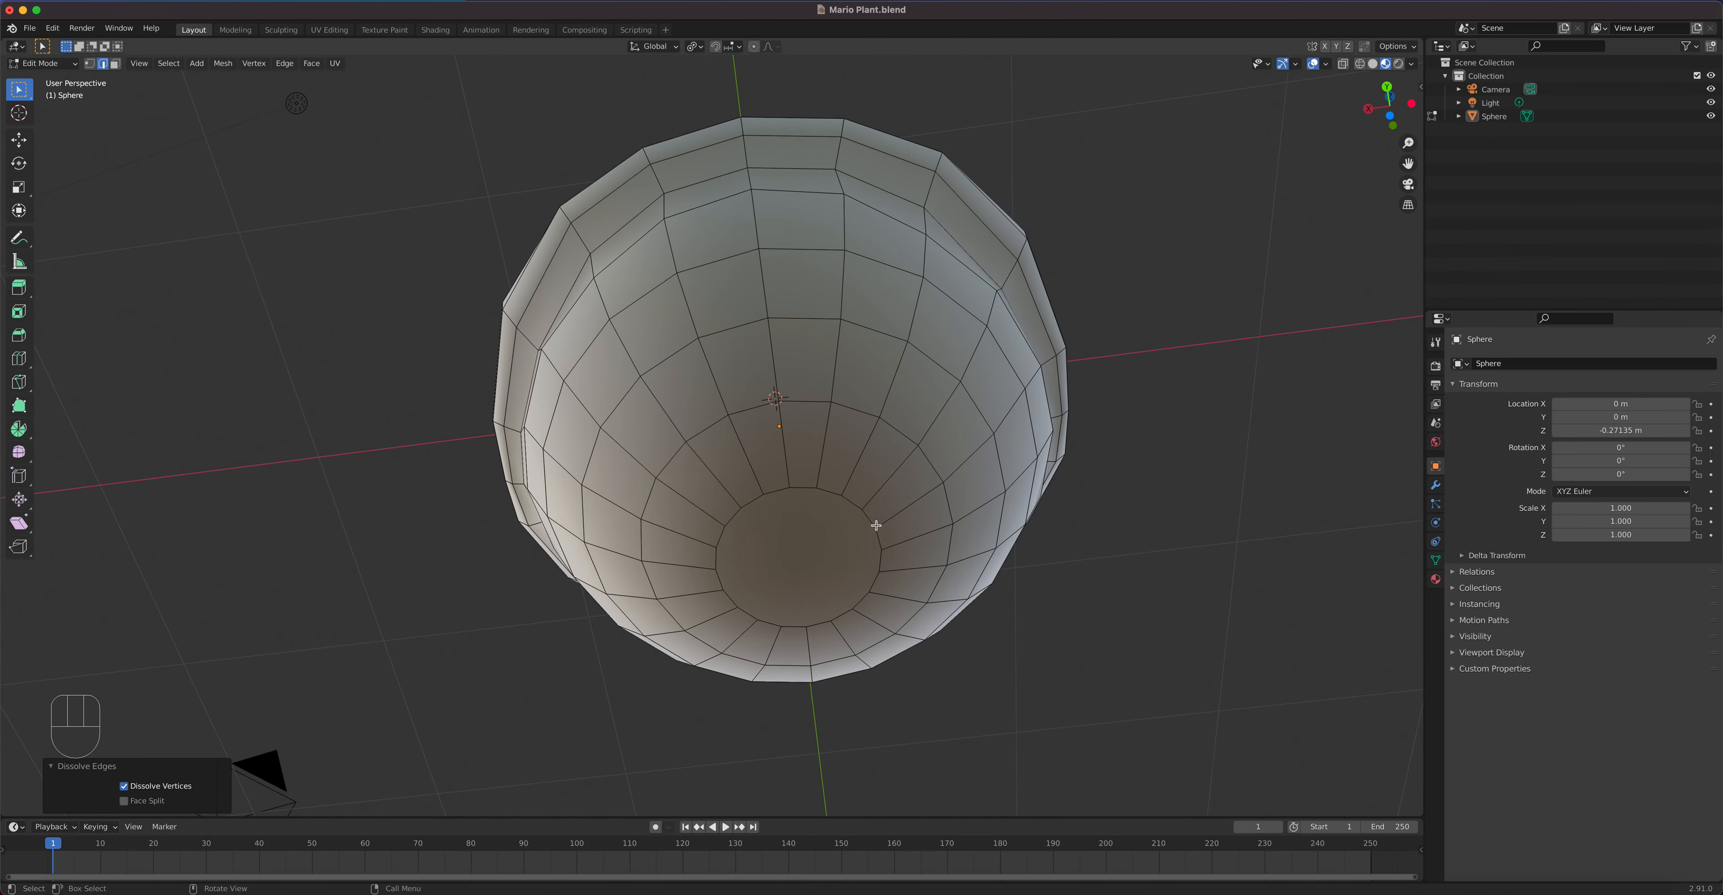
mouse_move(842, 475)
middle_mouse_down()
mouse_move(877, 569)
mouse_move(868, 482)
middle_mouse_up()
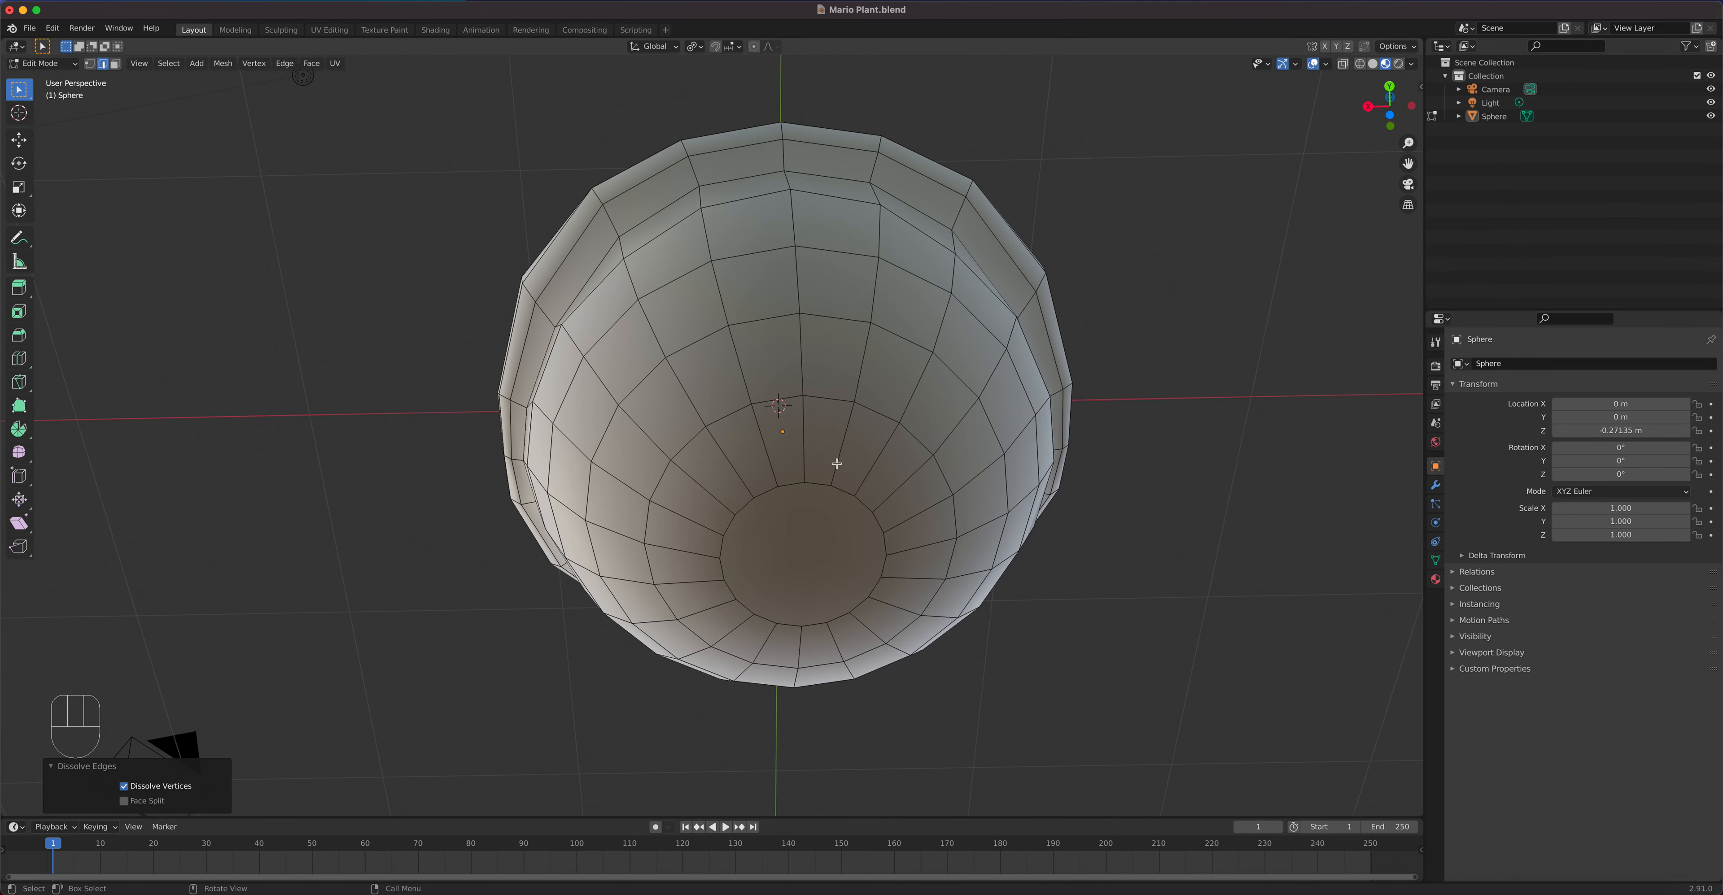
key("super+z")
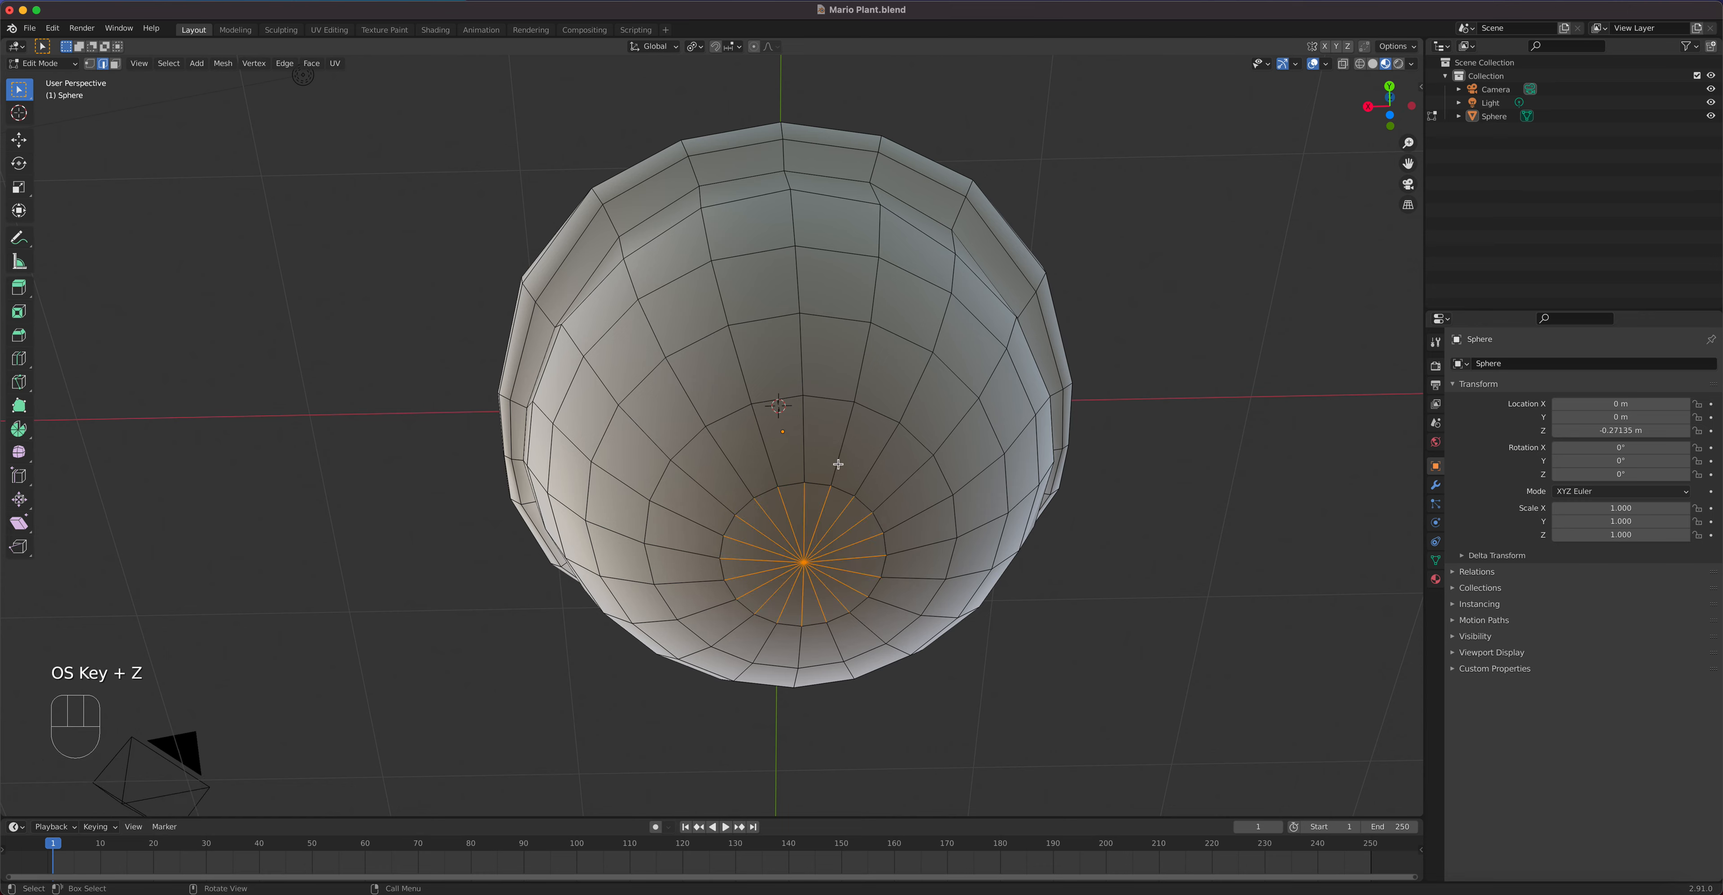
Step: Extend the selection by one ring, deselect its outer loop, and dissolve the selected edges into one larger bottom face
key("ctrl+KP_Add")
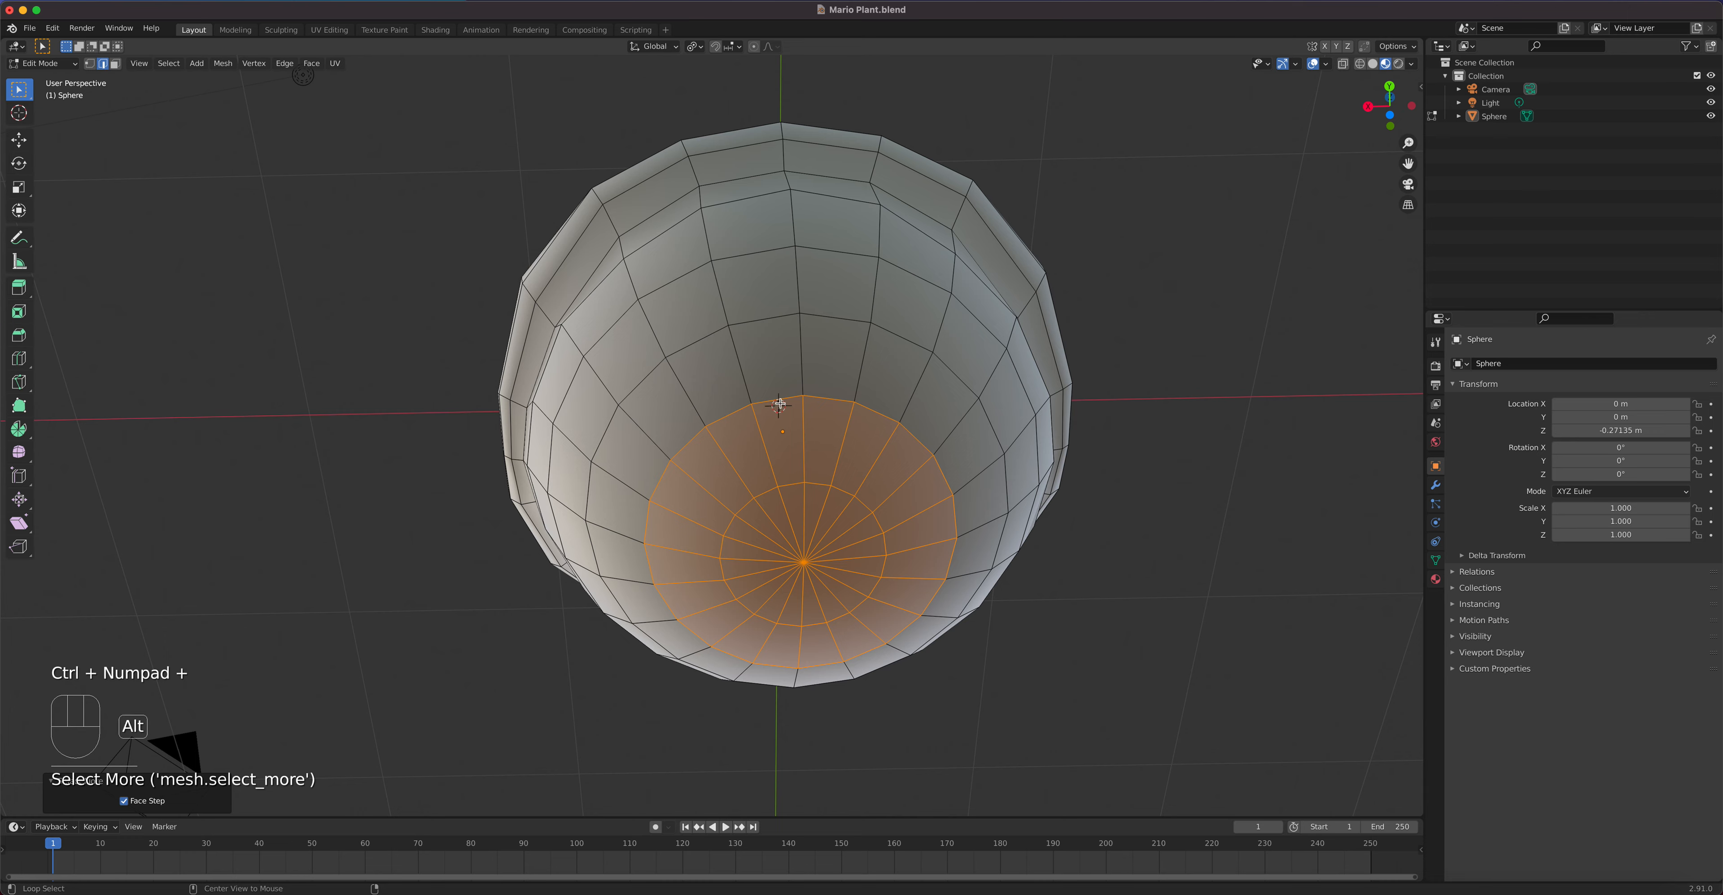
left_click(735, 413, "alt+shift")
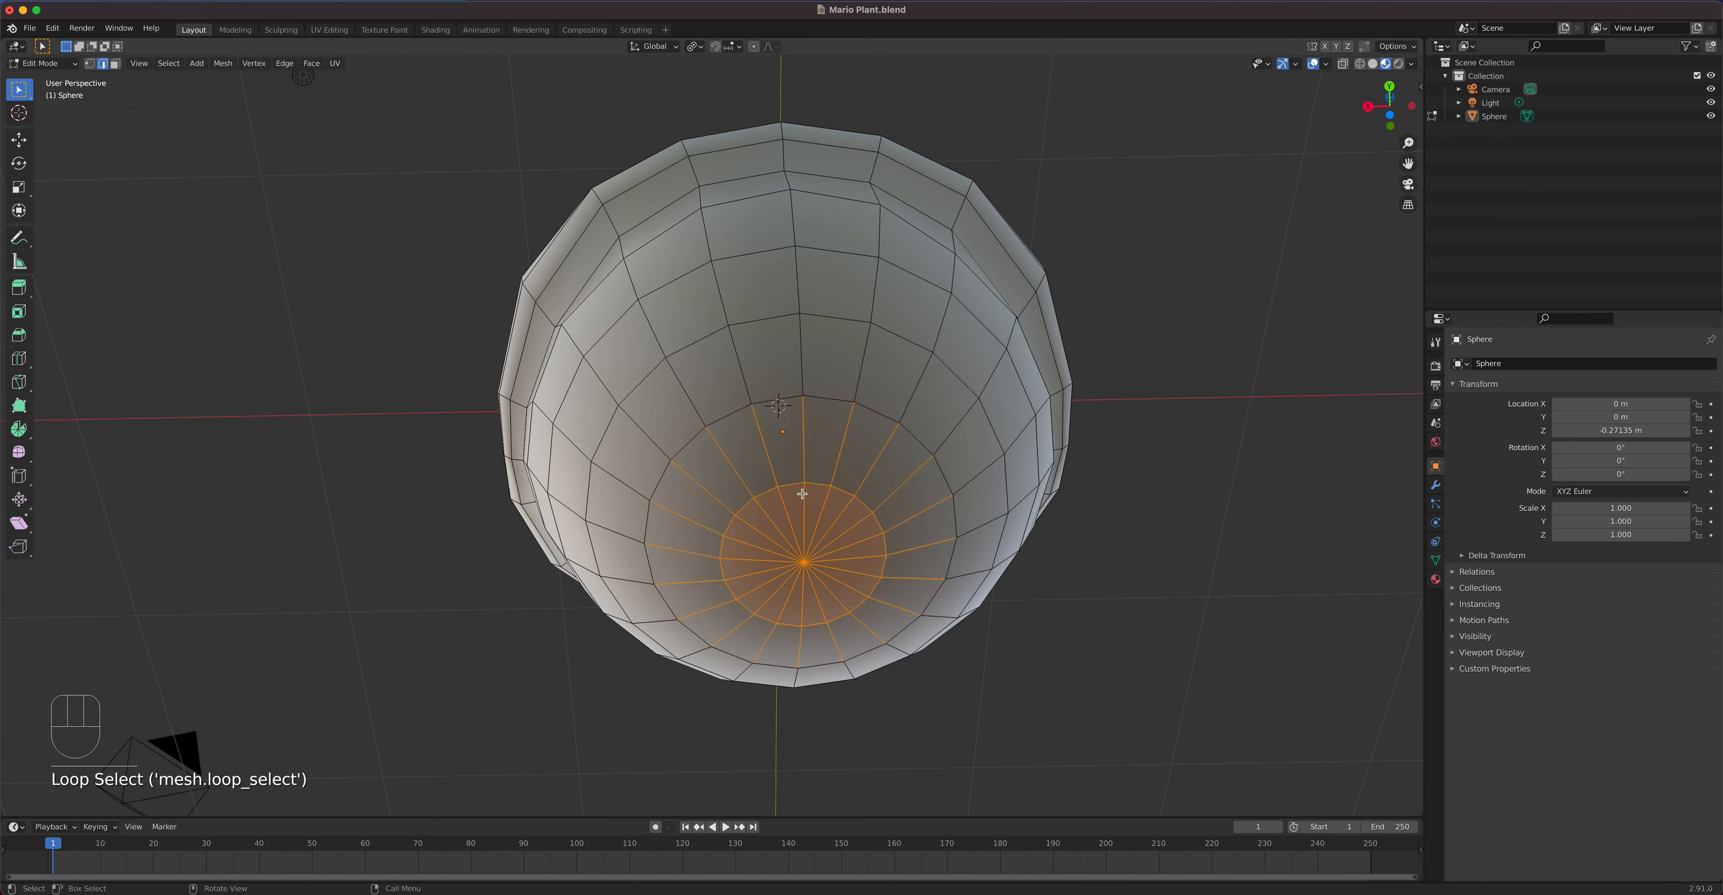
key("x")
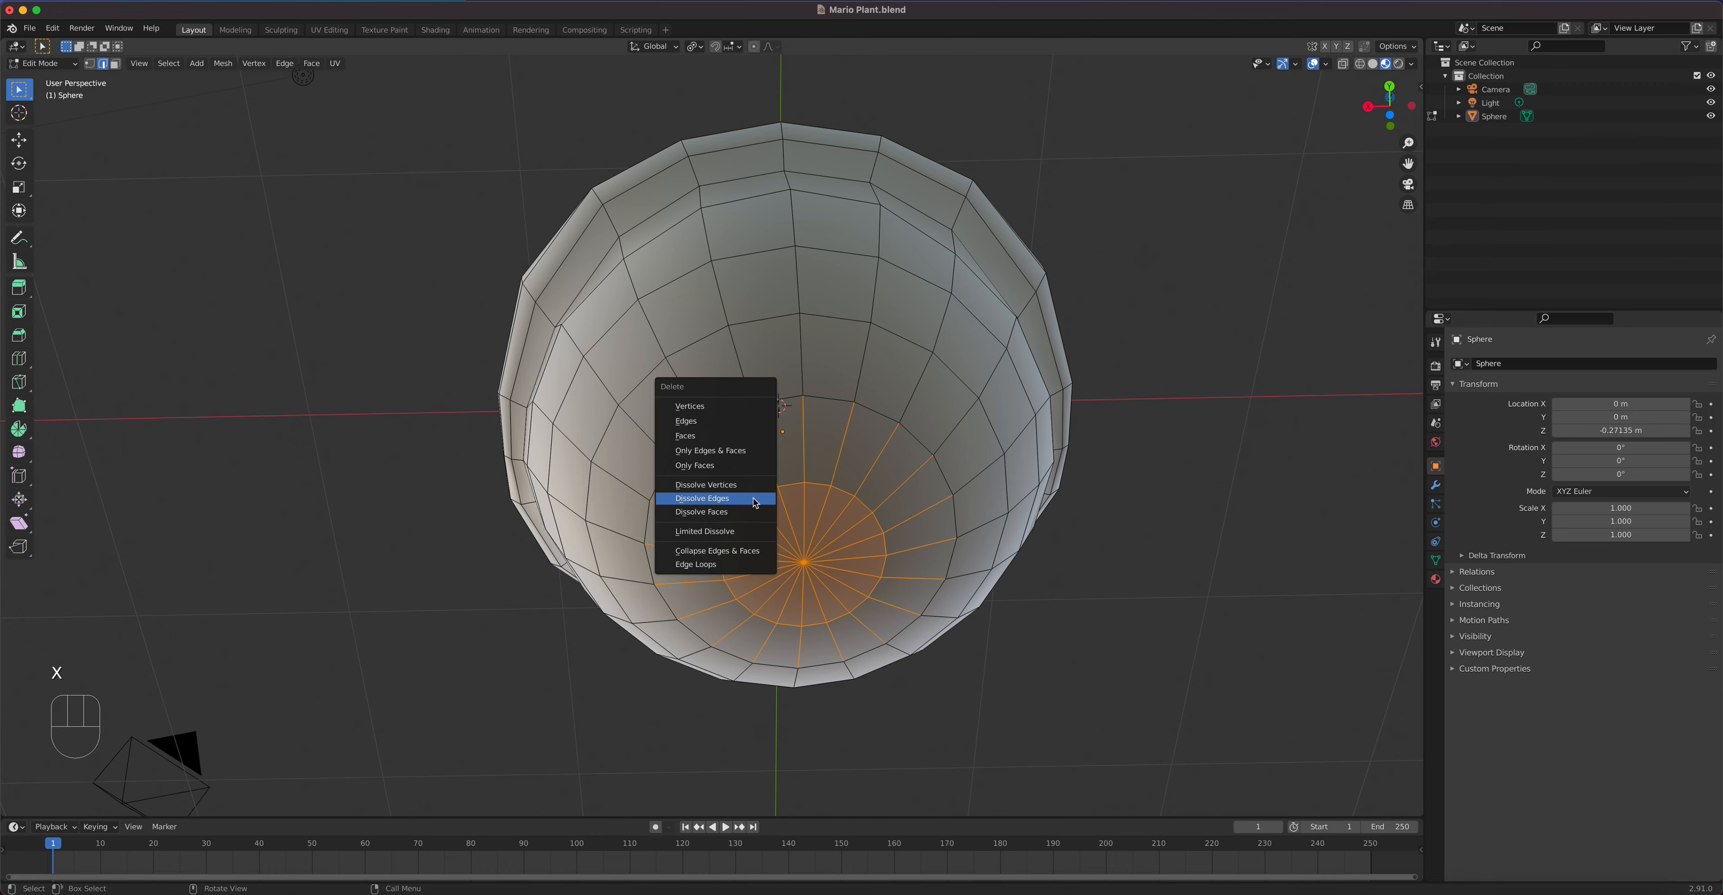
left_click(753, 499)
middle_click_drag(773, 497, 789, 511)
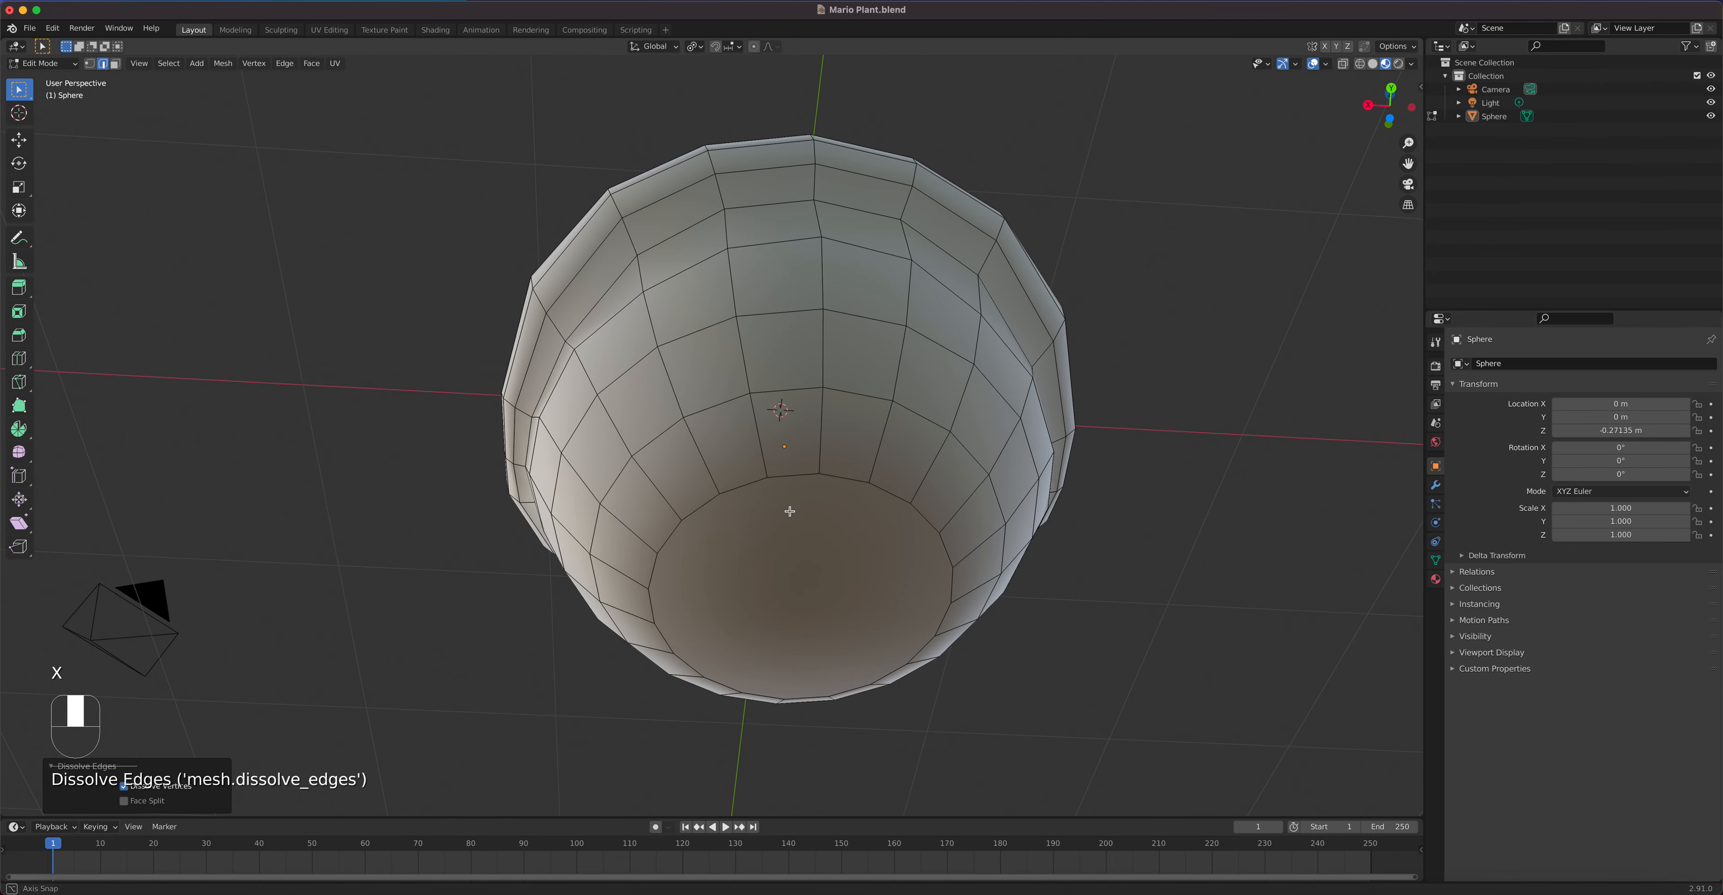
Step: Extrude the large bottom face outward twice along its normal, first about 0.023 m and once more about 0.114 m
key("3")
left_click(747, 629)
middle_click_drag(820, 625, 805, 538, "shift")
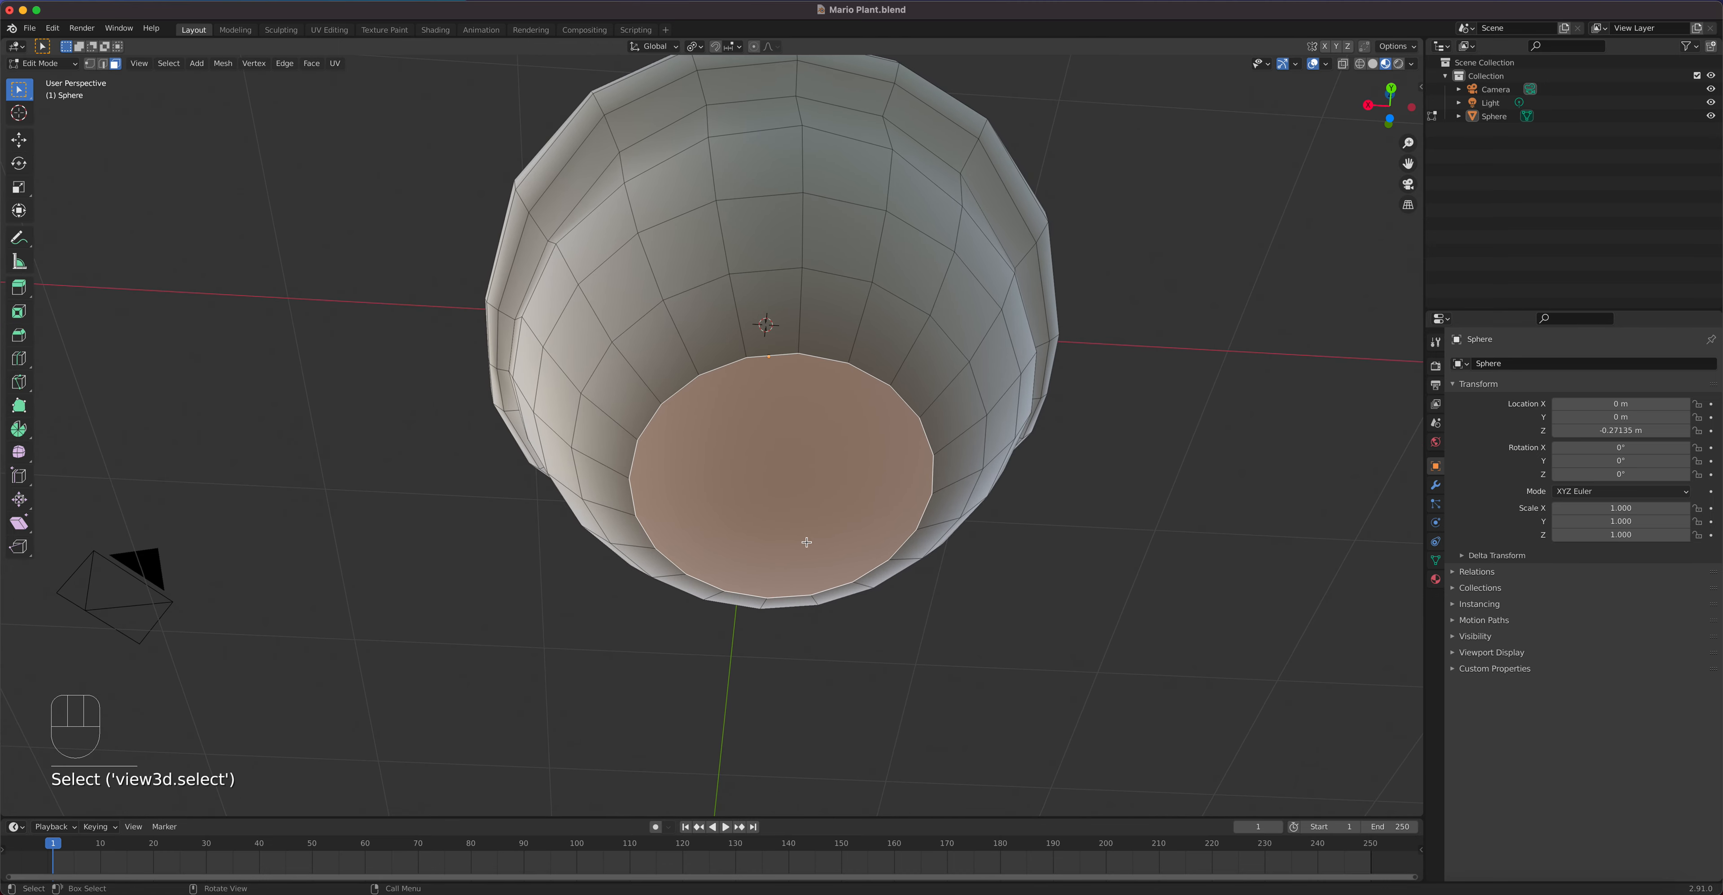
mouse_move(806, 535)
middle_mouse_down()
mouse_move(815, 507)
mouse_move(811, 527)
middle_mouse_up()
key("e")
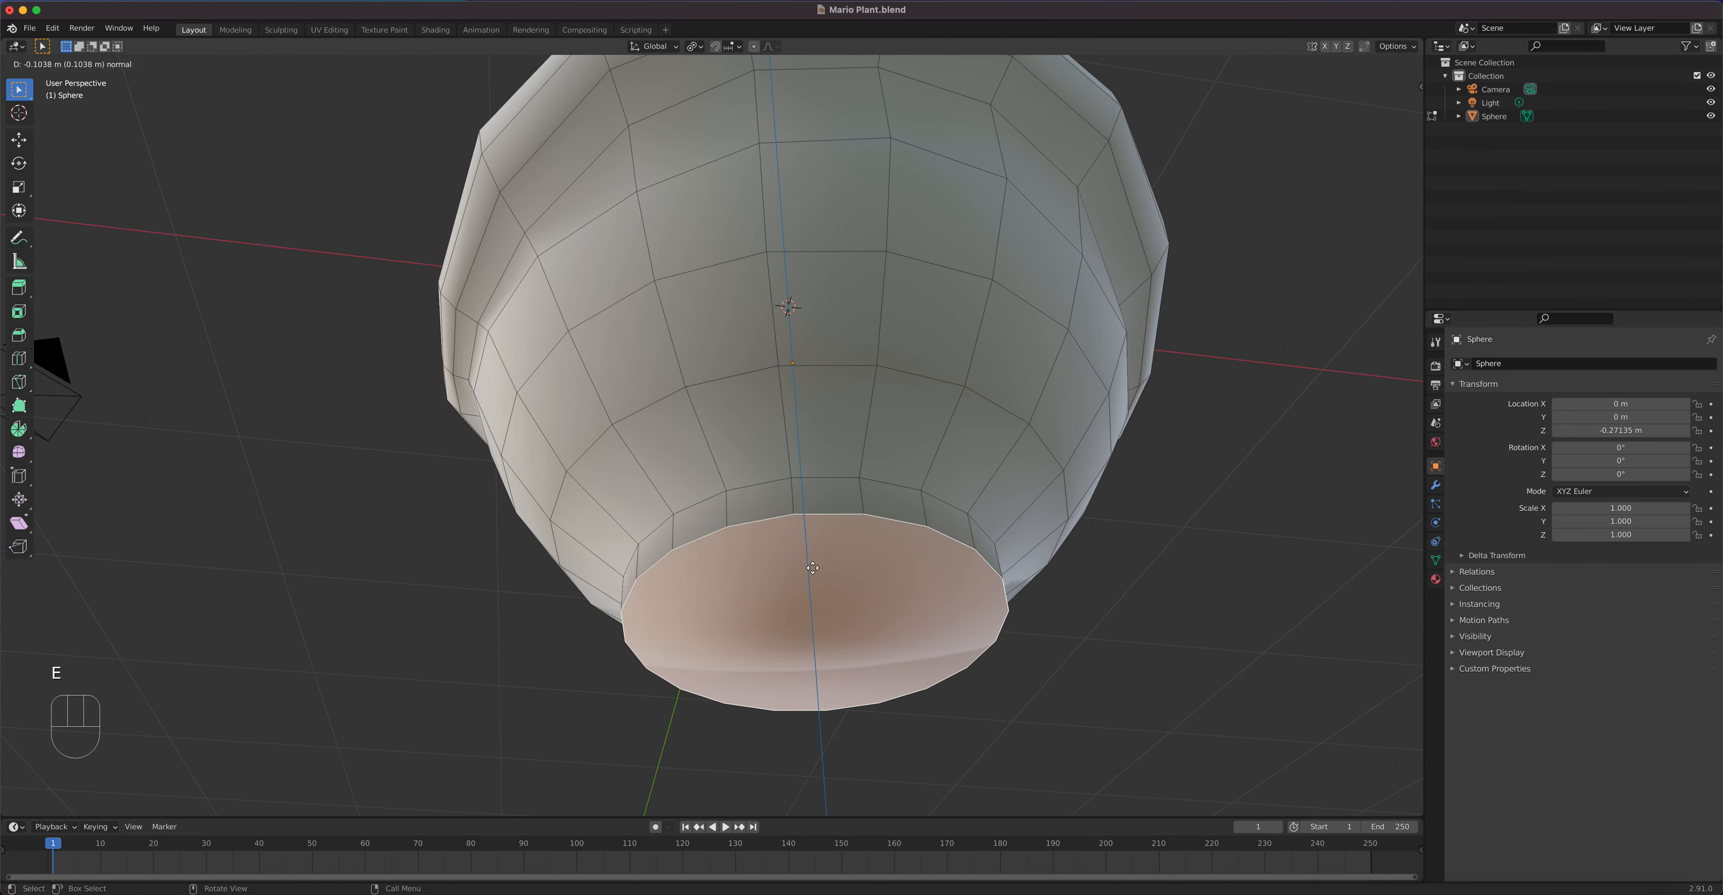
left_click(813, 538)
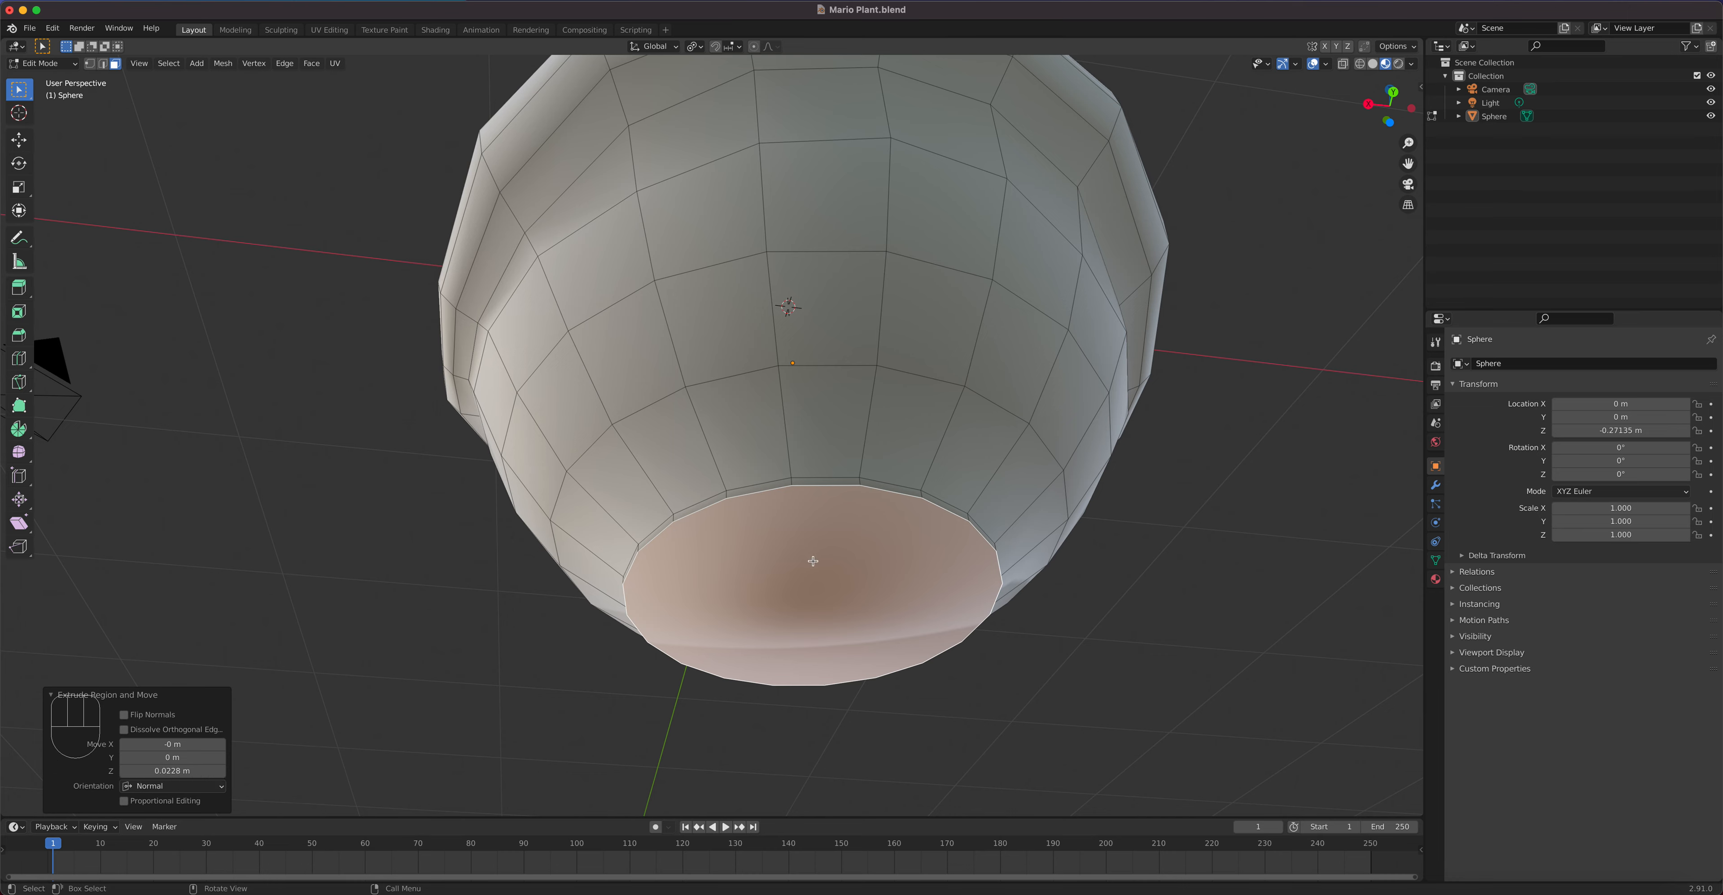
key("e")
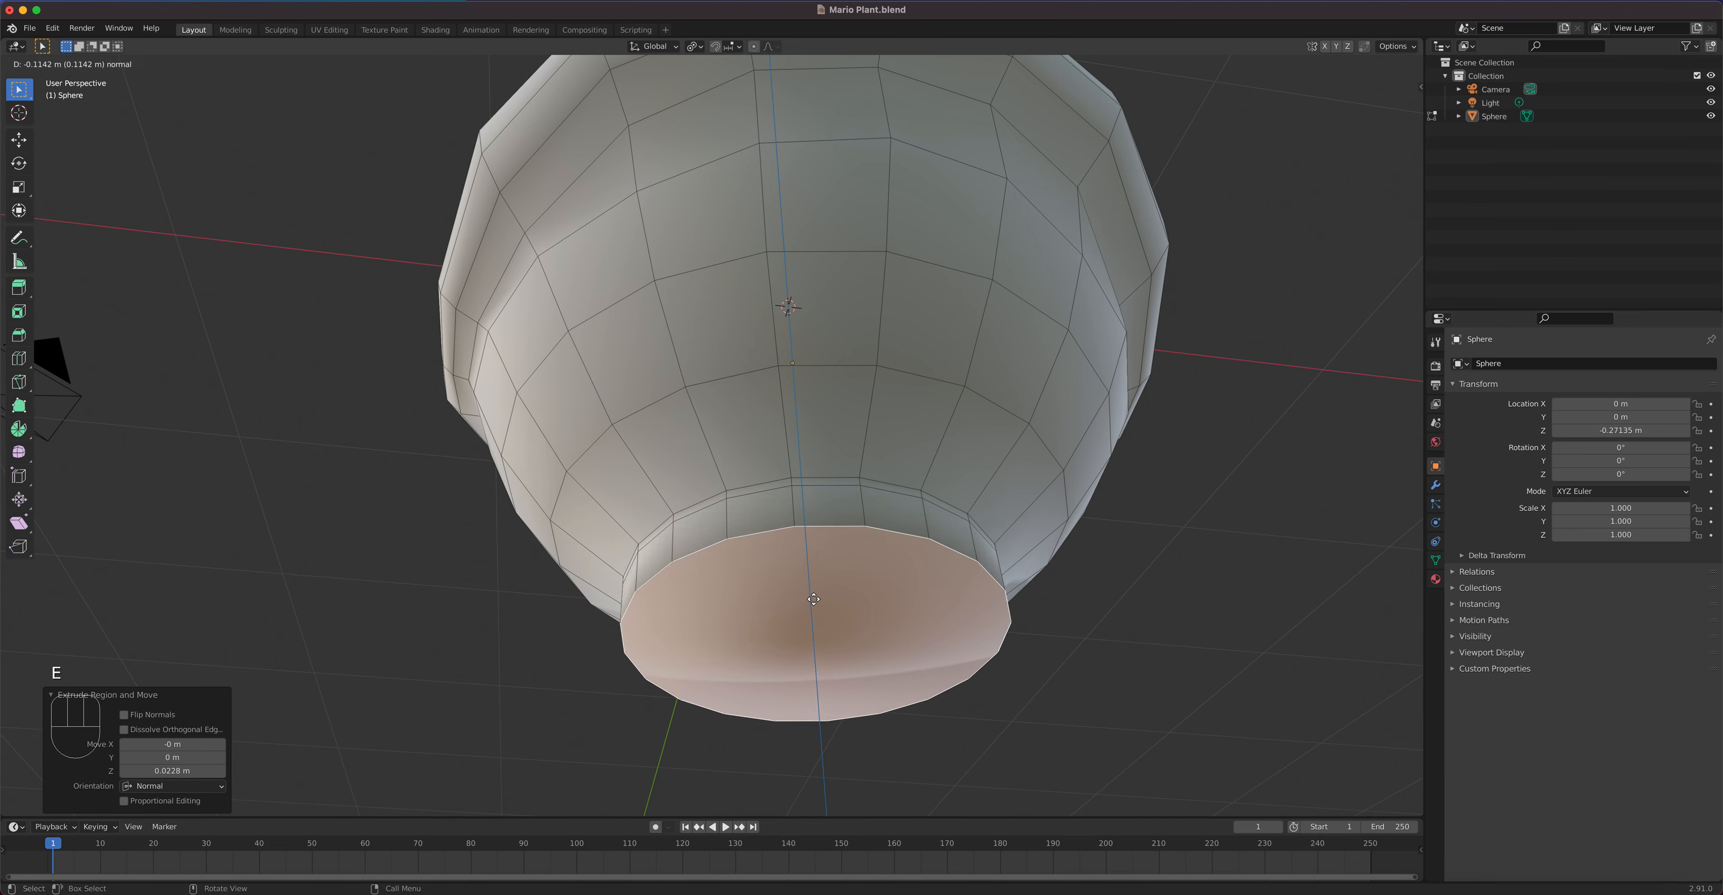
left_click(813, 599)
Step: Extrude the bottom face once more and scale it to about 0.852 to taper the neck's lower end
key("e")
left_click(1006, 715)
key("s")
left_click(979, 712)
middle_click_drag(971, 625, 909, 590)
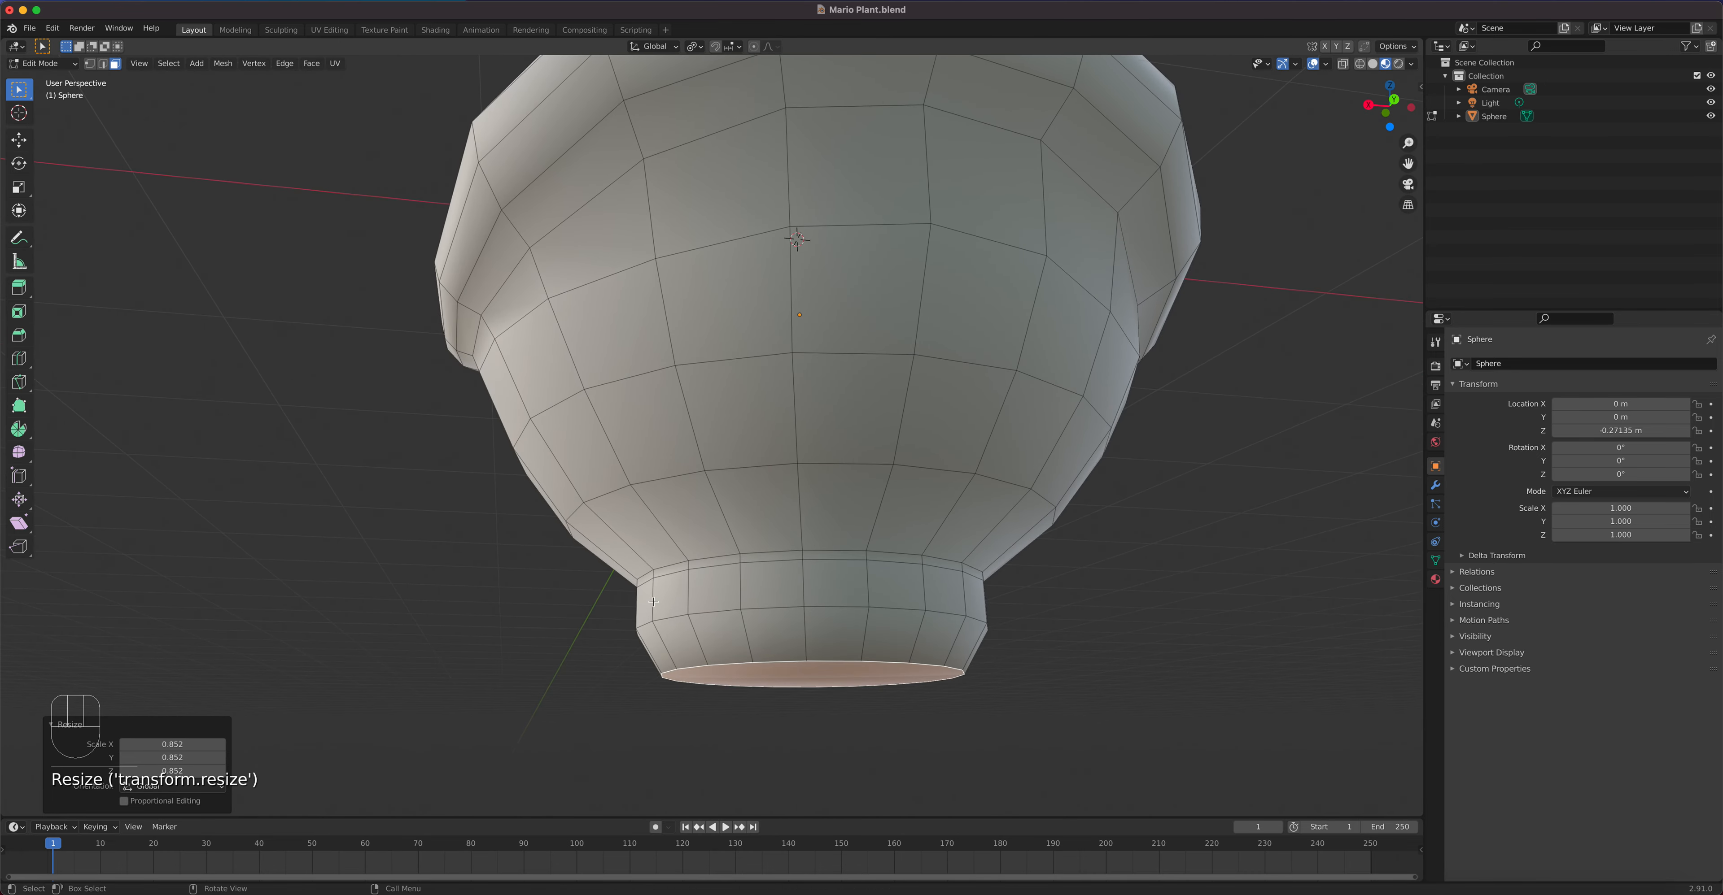
Step: Extrude the neck's bottom face downward about 0.02 m and scale it down twice, to 0.769 and by a further 0.934
key("e")
left_click(935, 734)
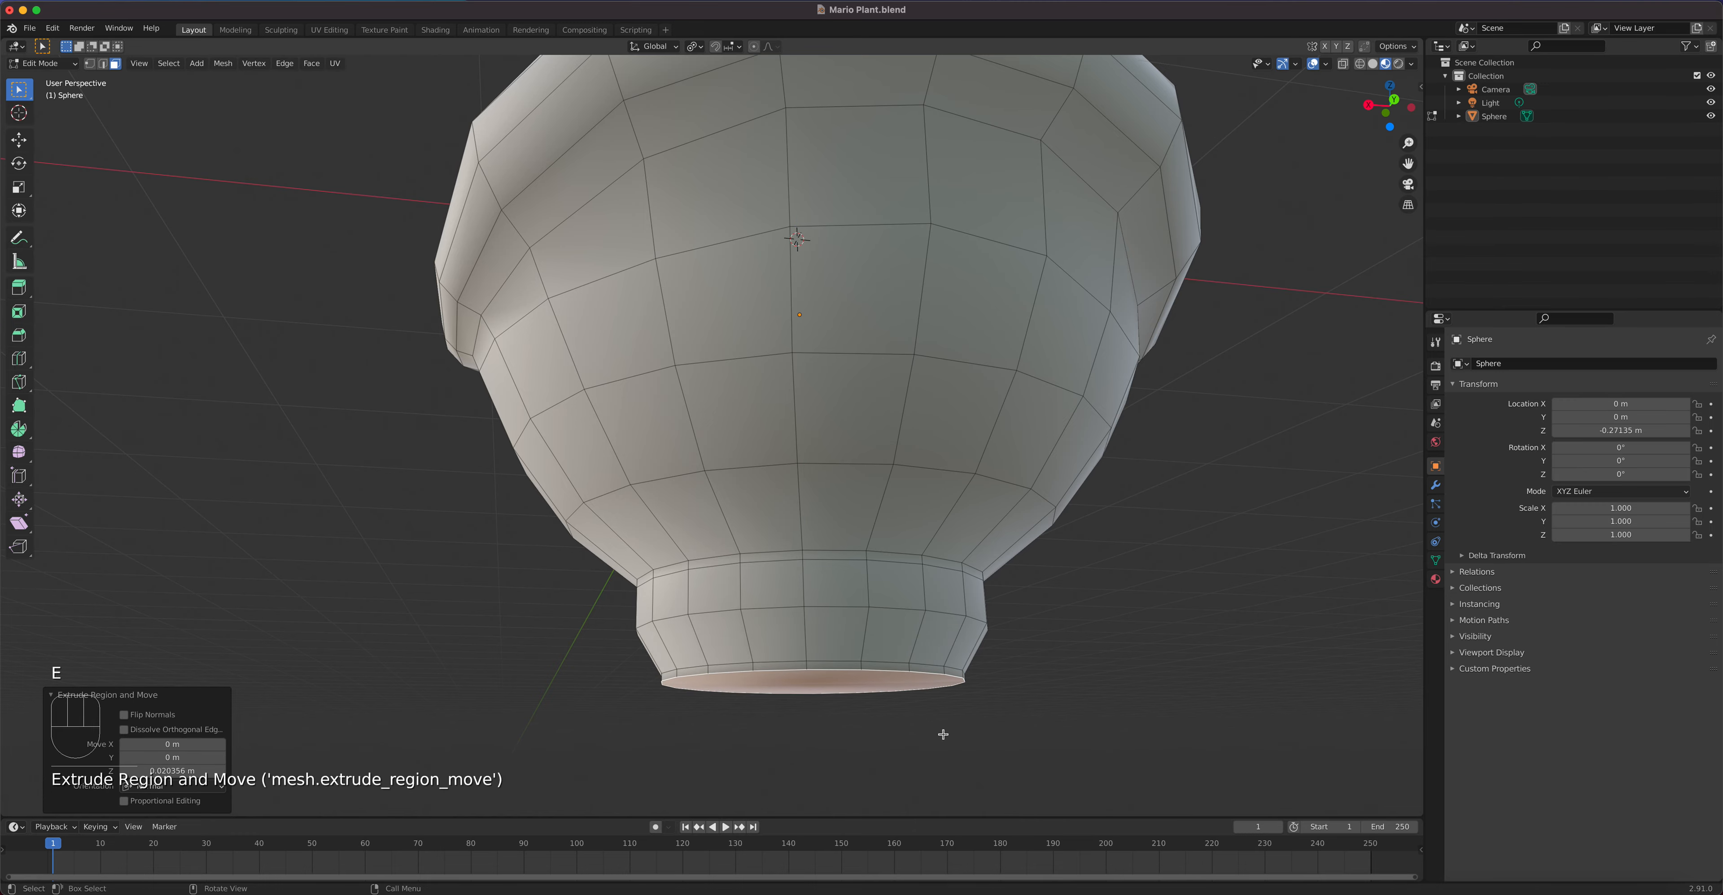
key("s")
left_click(950, 745)
middle_click_drag(890, 610, 864, 455)
key("s")
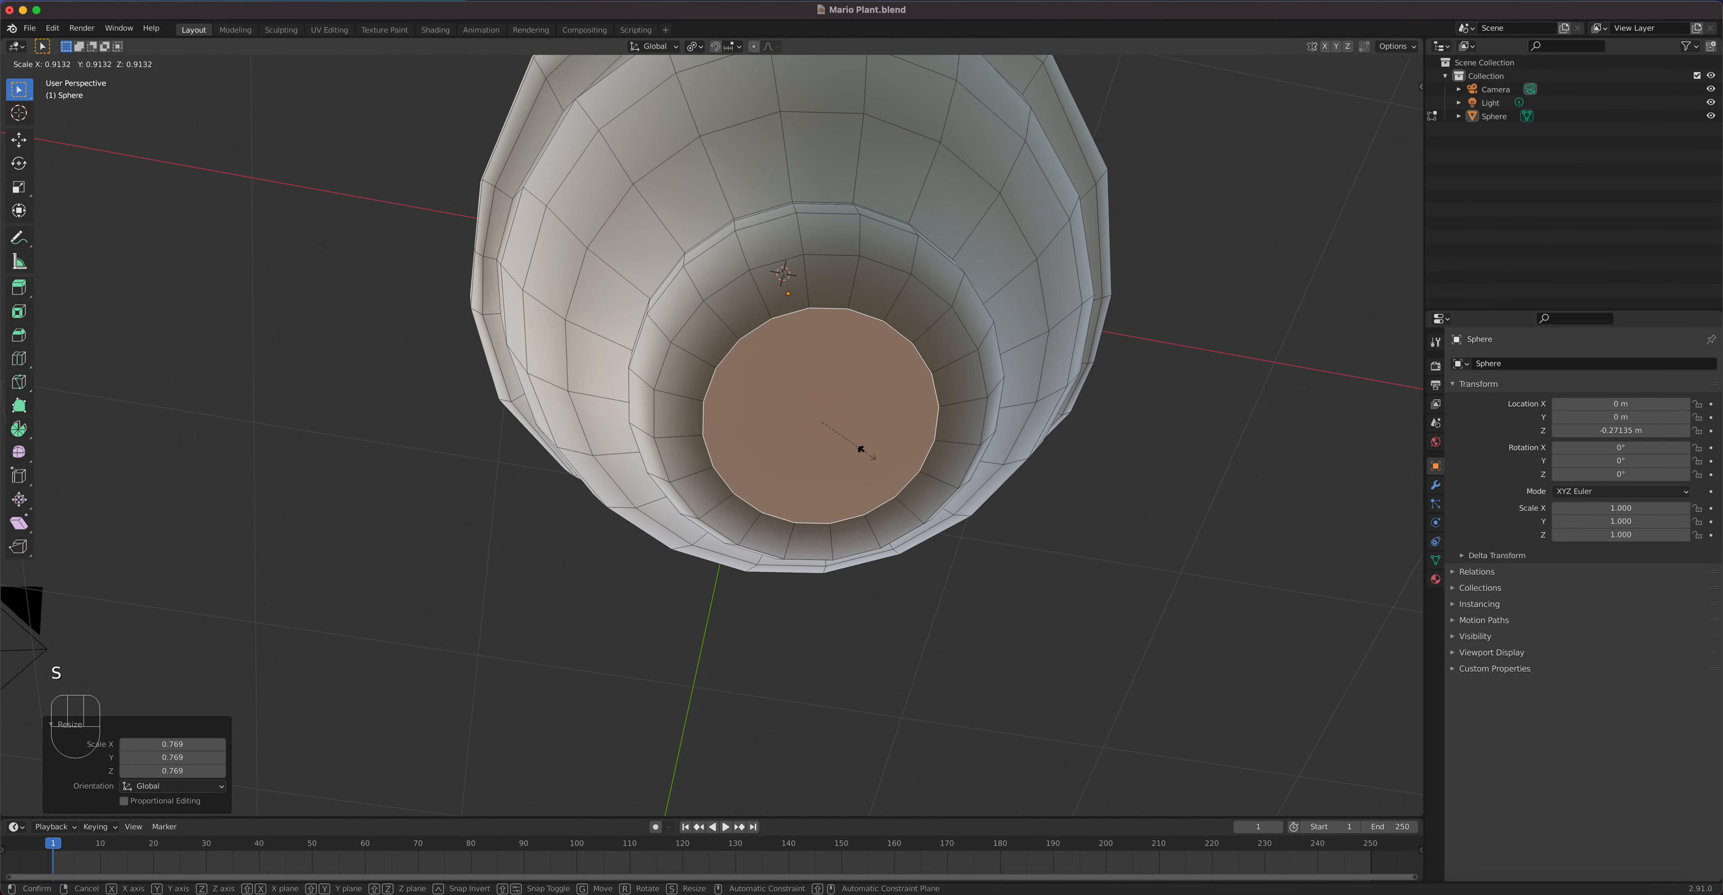
left_click(868, 453)
Step: Extrude the bottom face about 0.19 m into the neck to hollow its end, and return to Object Mode
key("e")
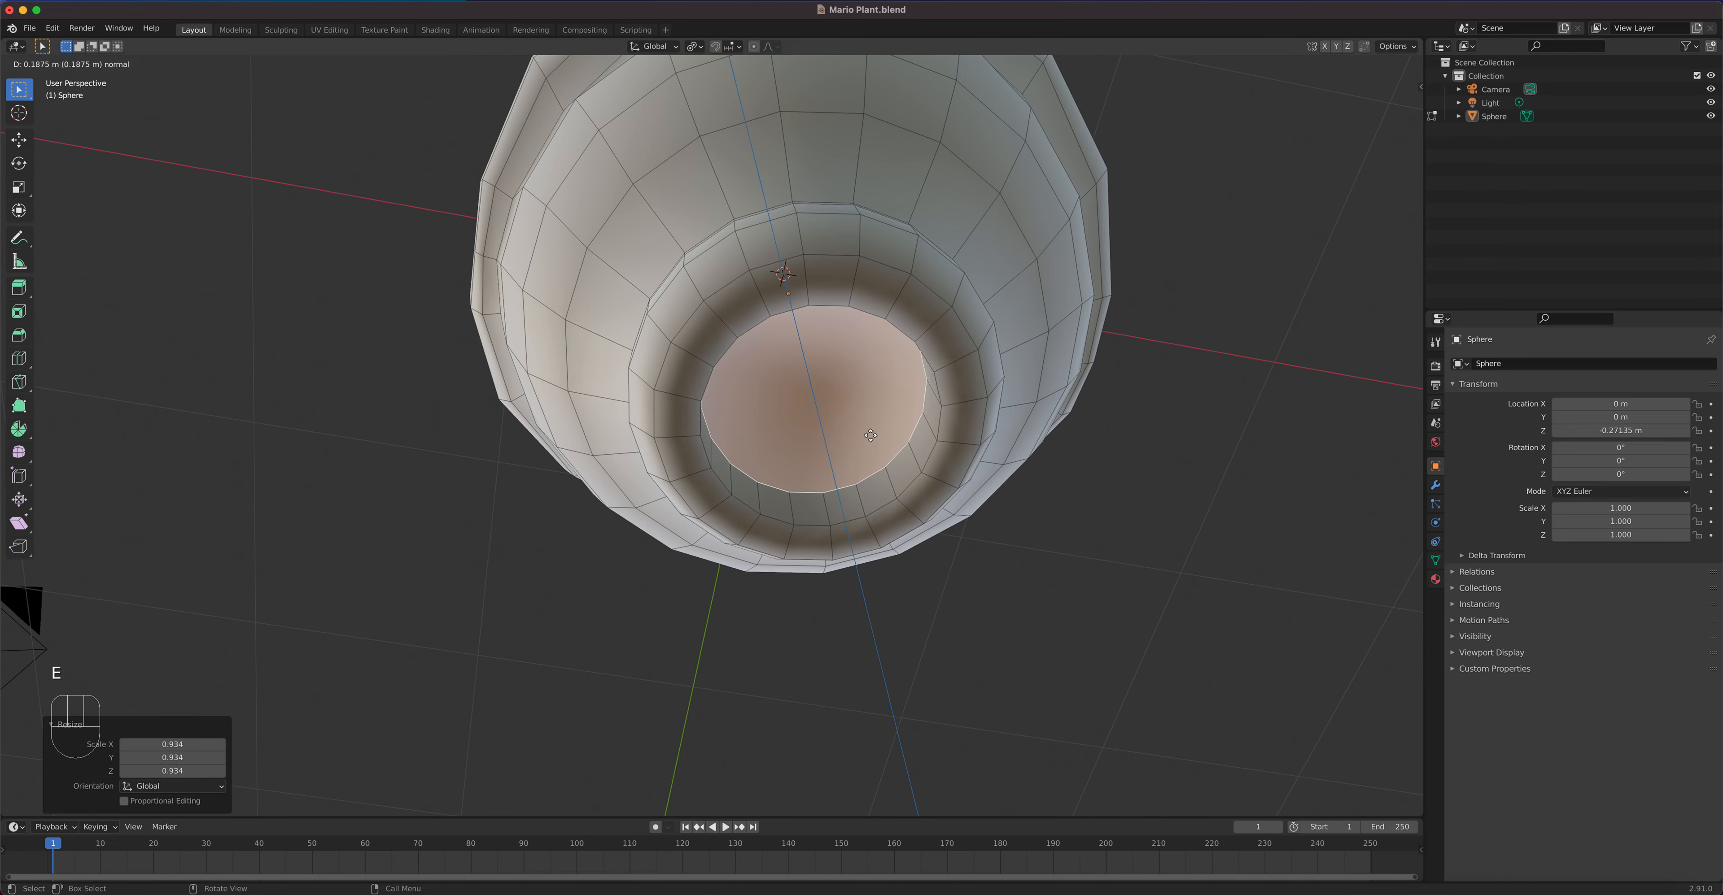
left_click(870, 435)
scroll(879, 445, "down", 3)
middle_click_drag(817, 440, 829, 637)
key("Tab")
Step: Examine the mouth and tongue from above, and compare them with the Mario piranha plant reference image in Chrome
middle_click_drag(878, 463, 740, 616)
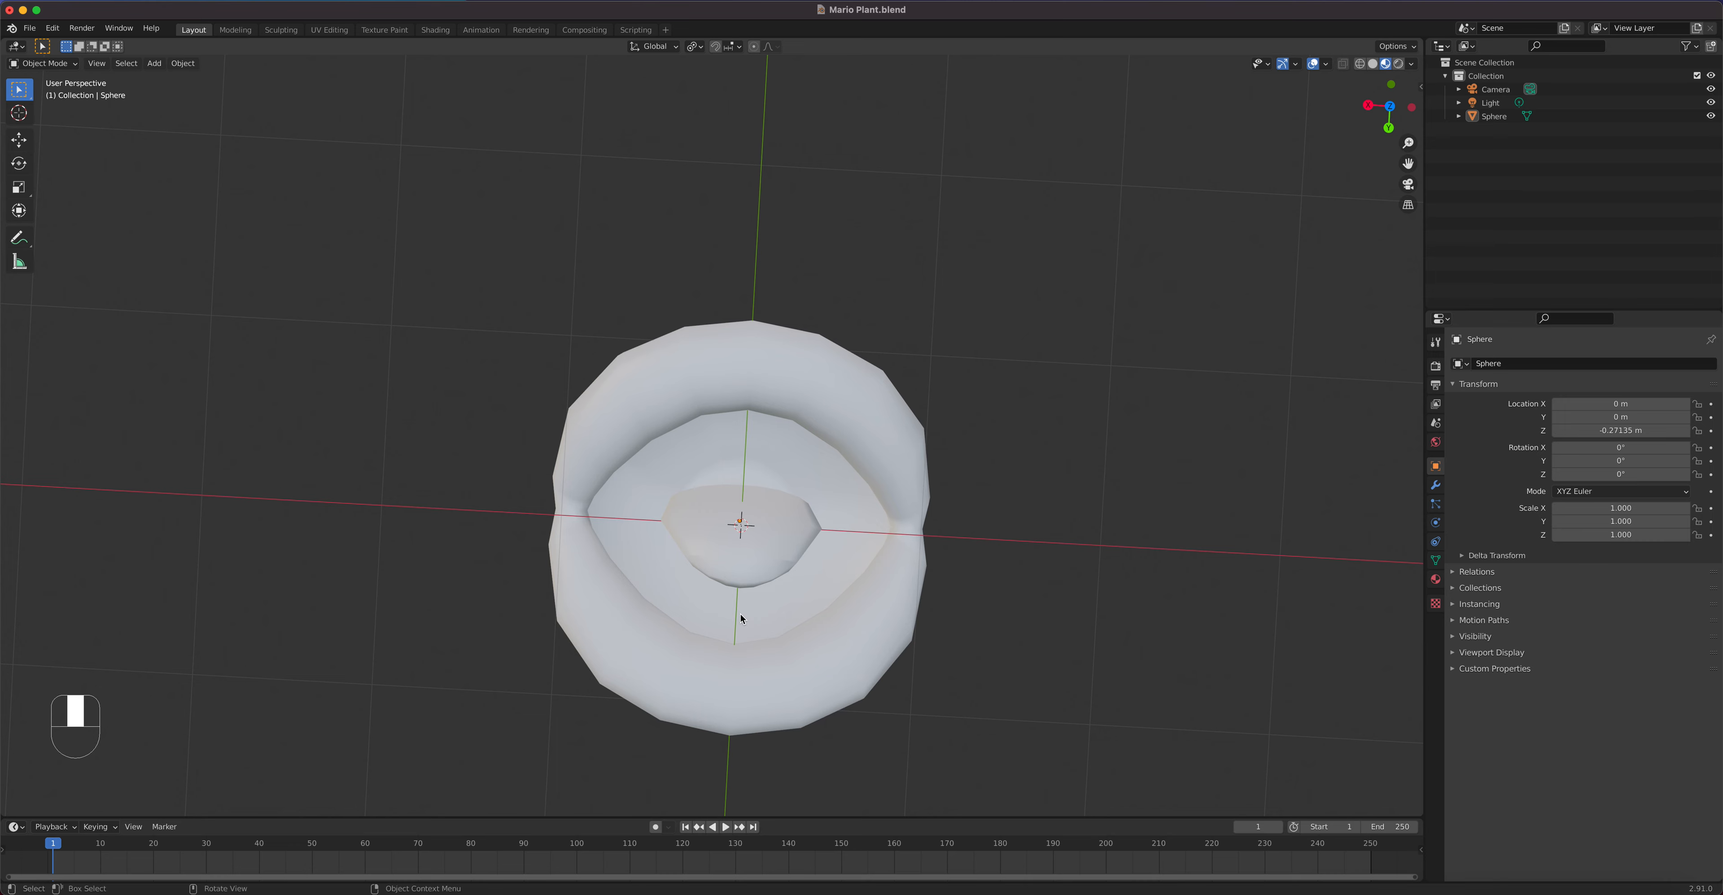
middle_click_drag(641, 565, 703, 474)
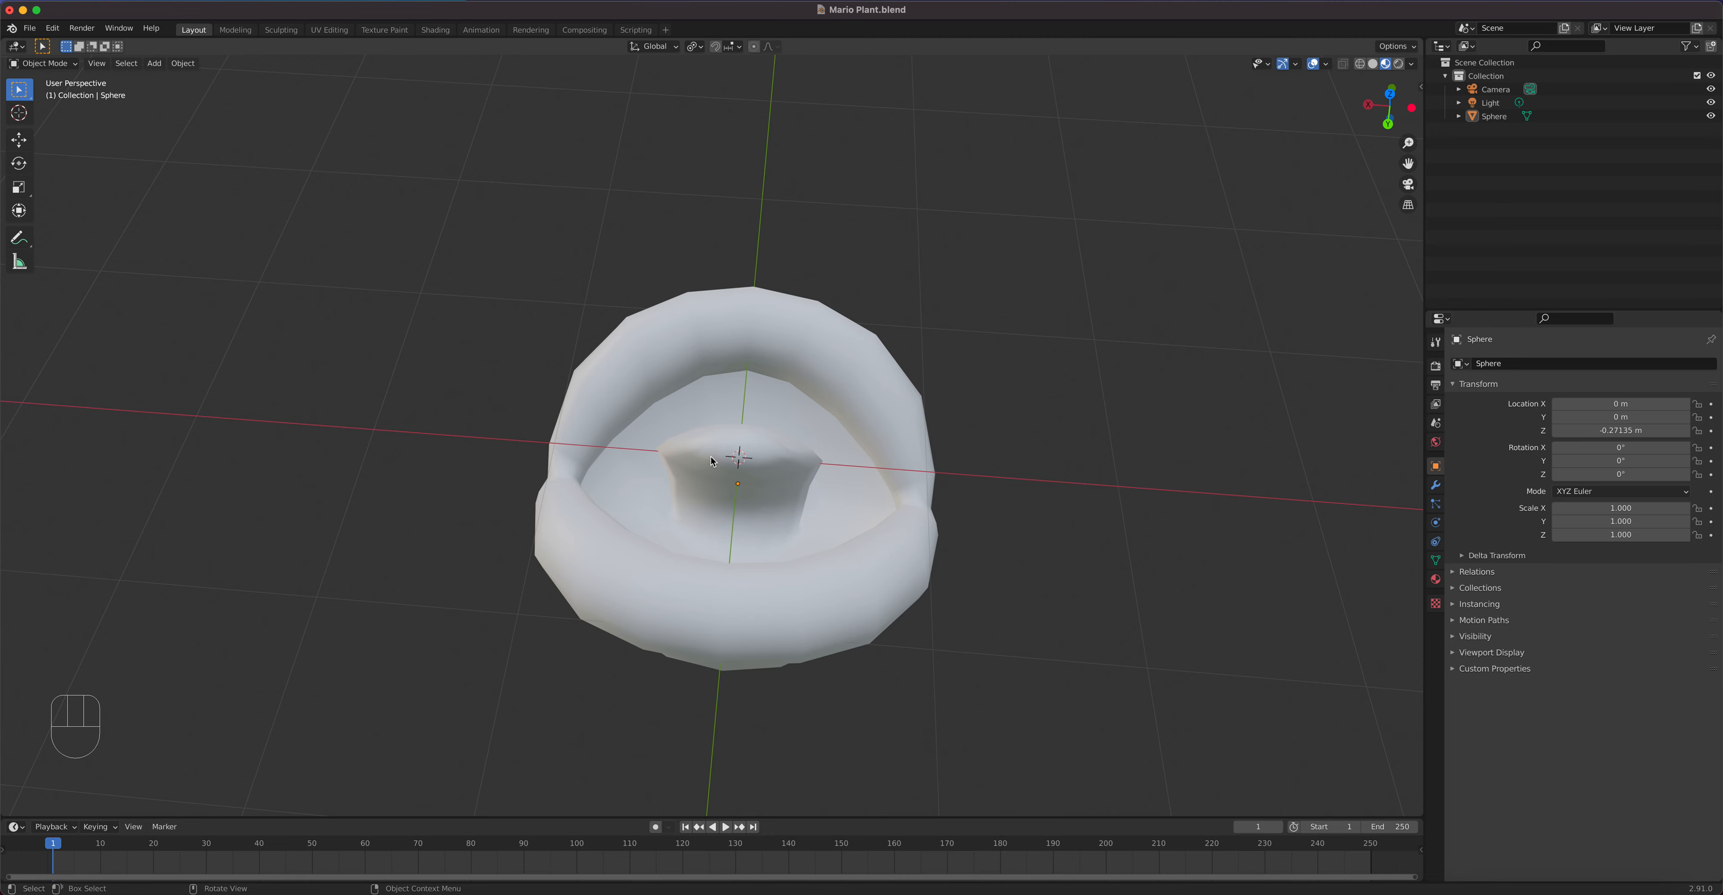
scroll(712, 460, "up", 5)
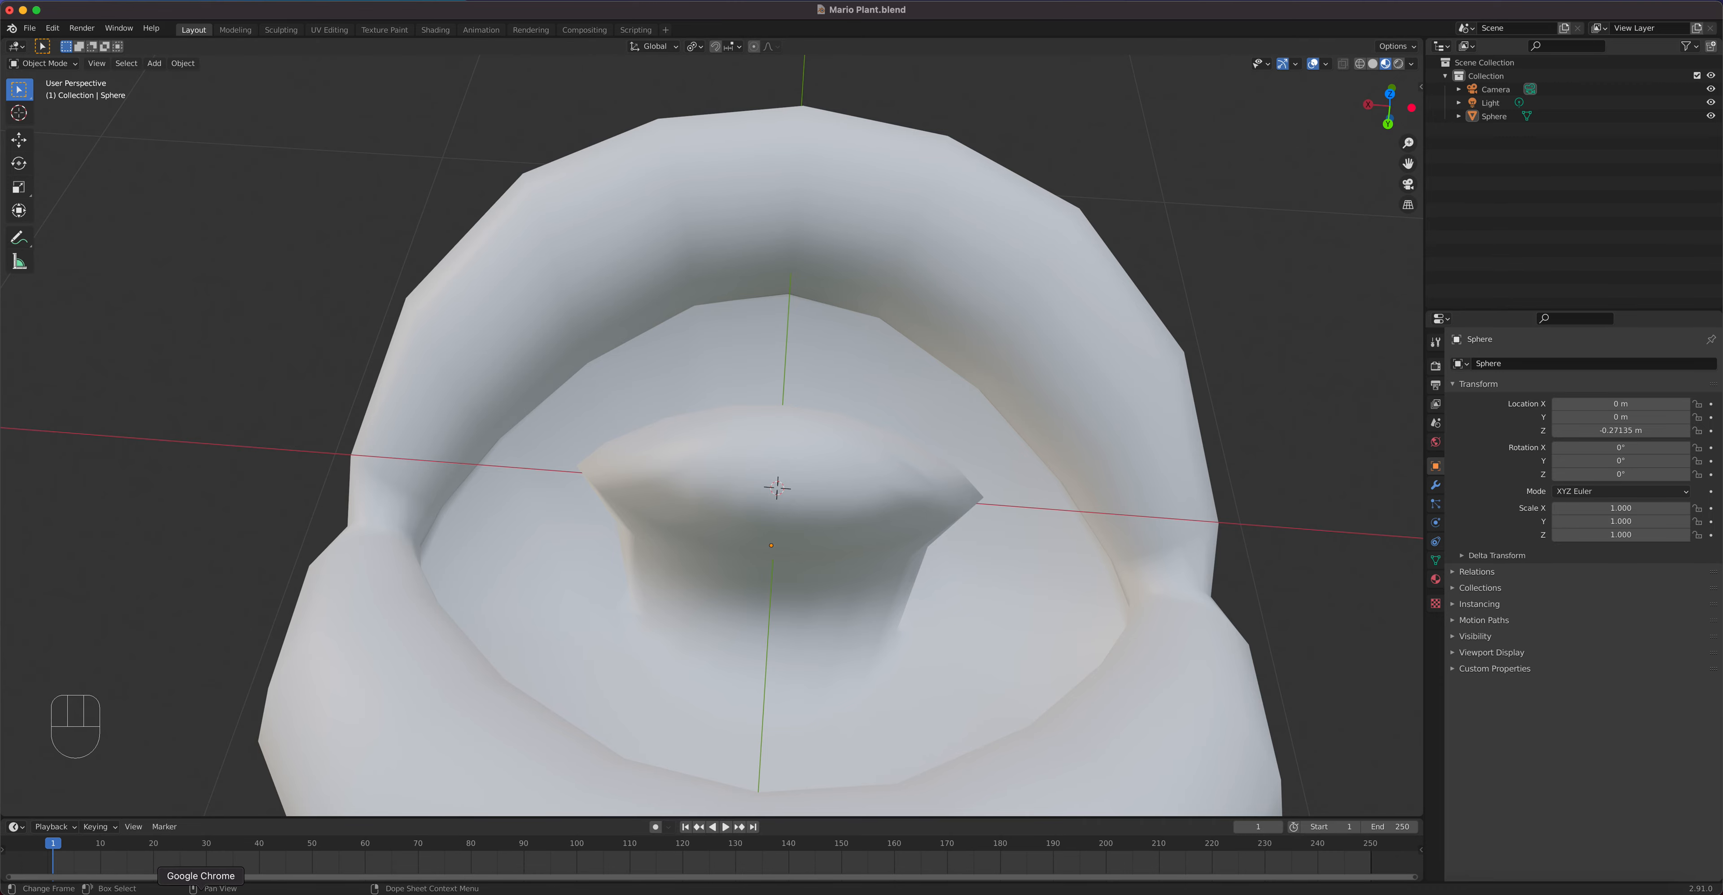
key("super+Tab")
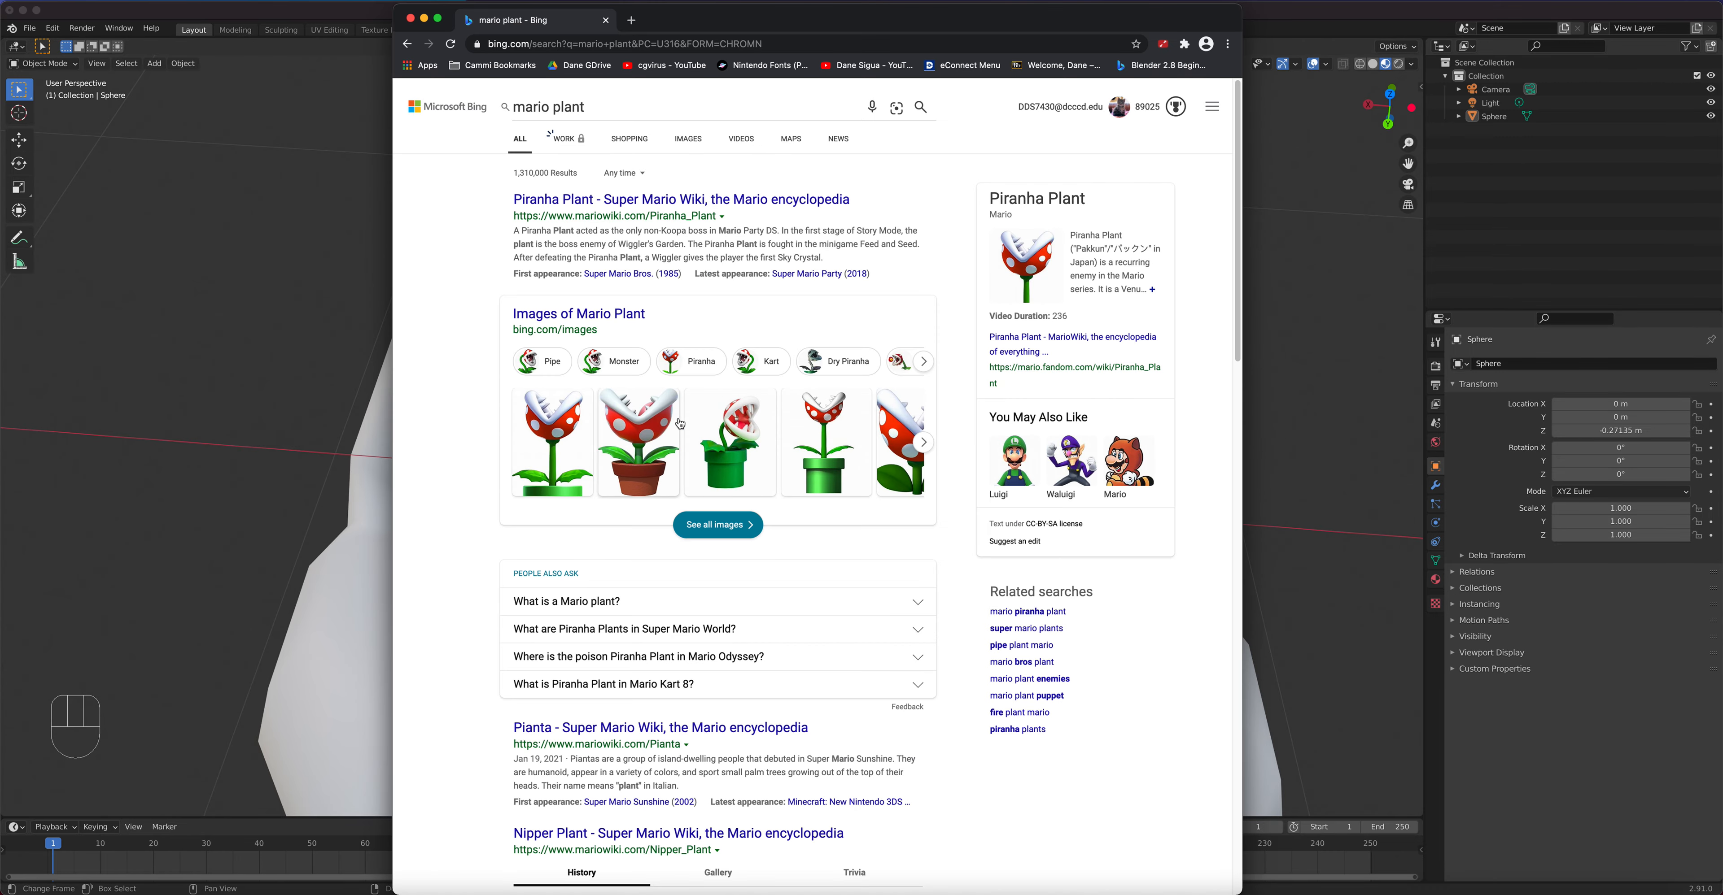
mouse_move(743, 422)
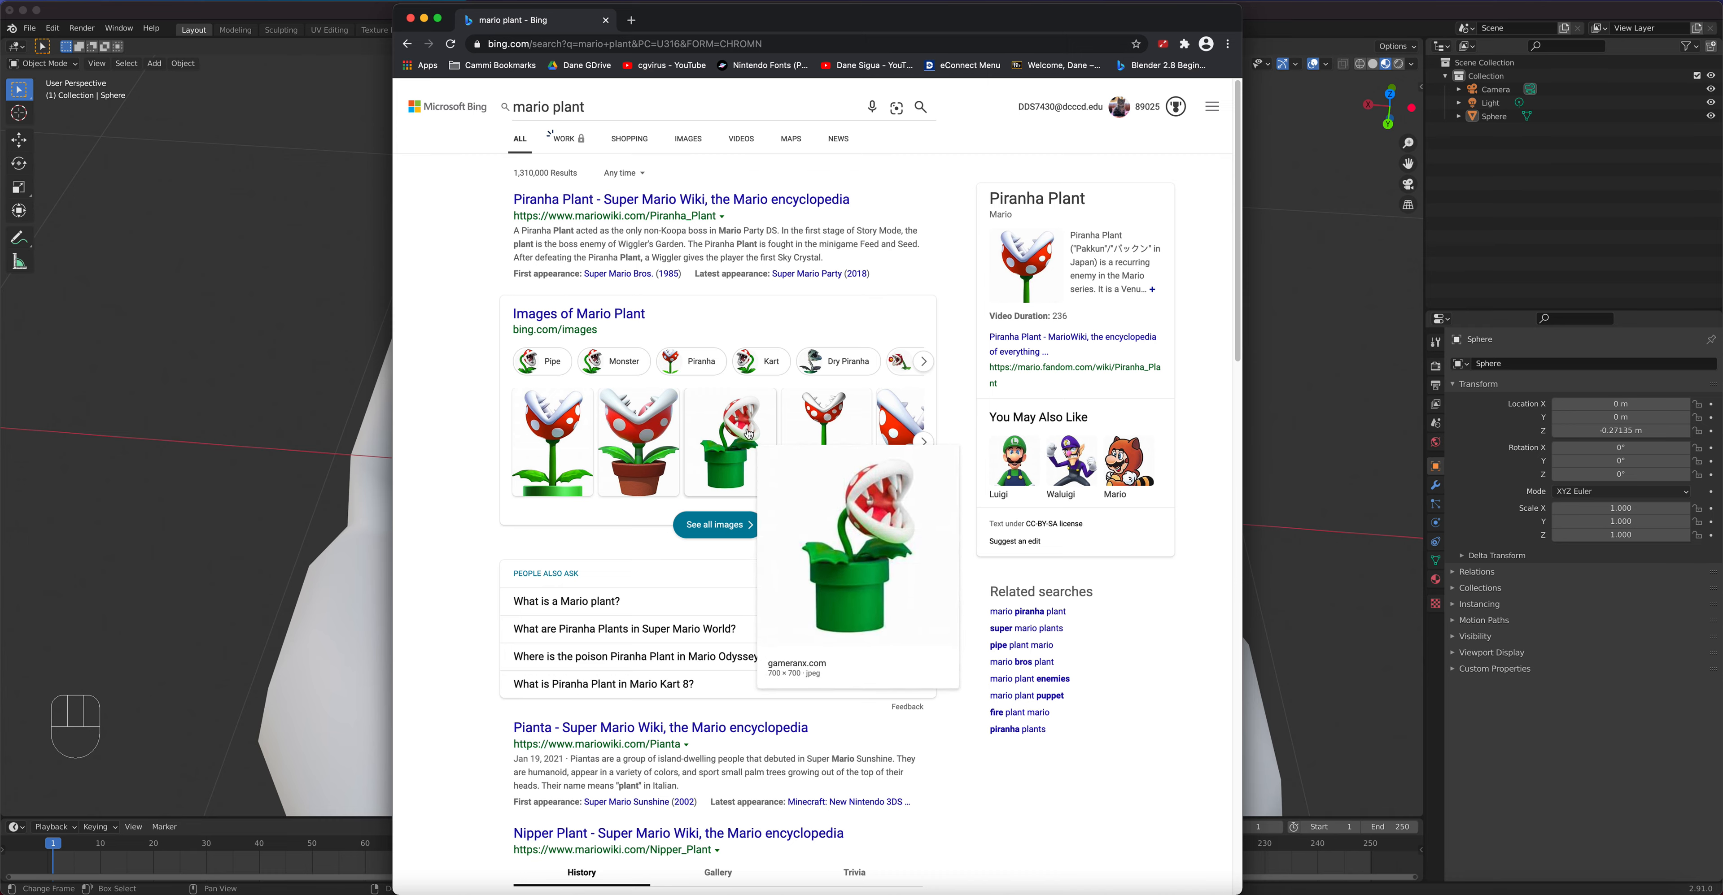
mouse_move(797, 441)
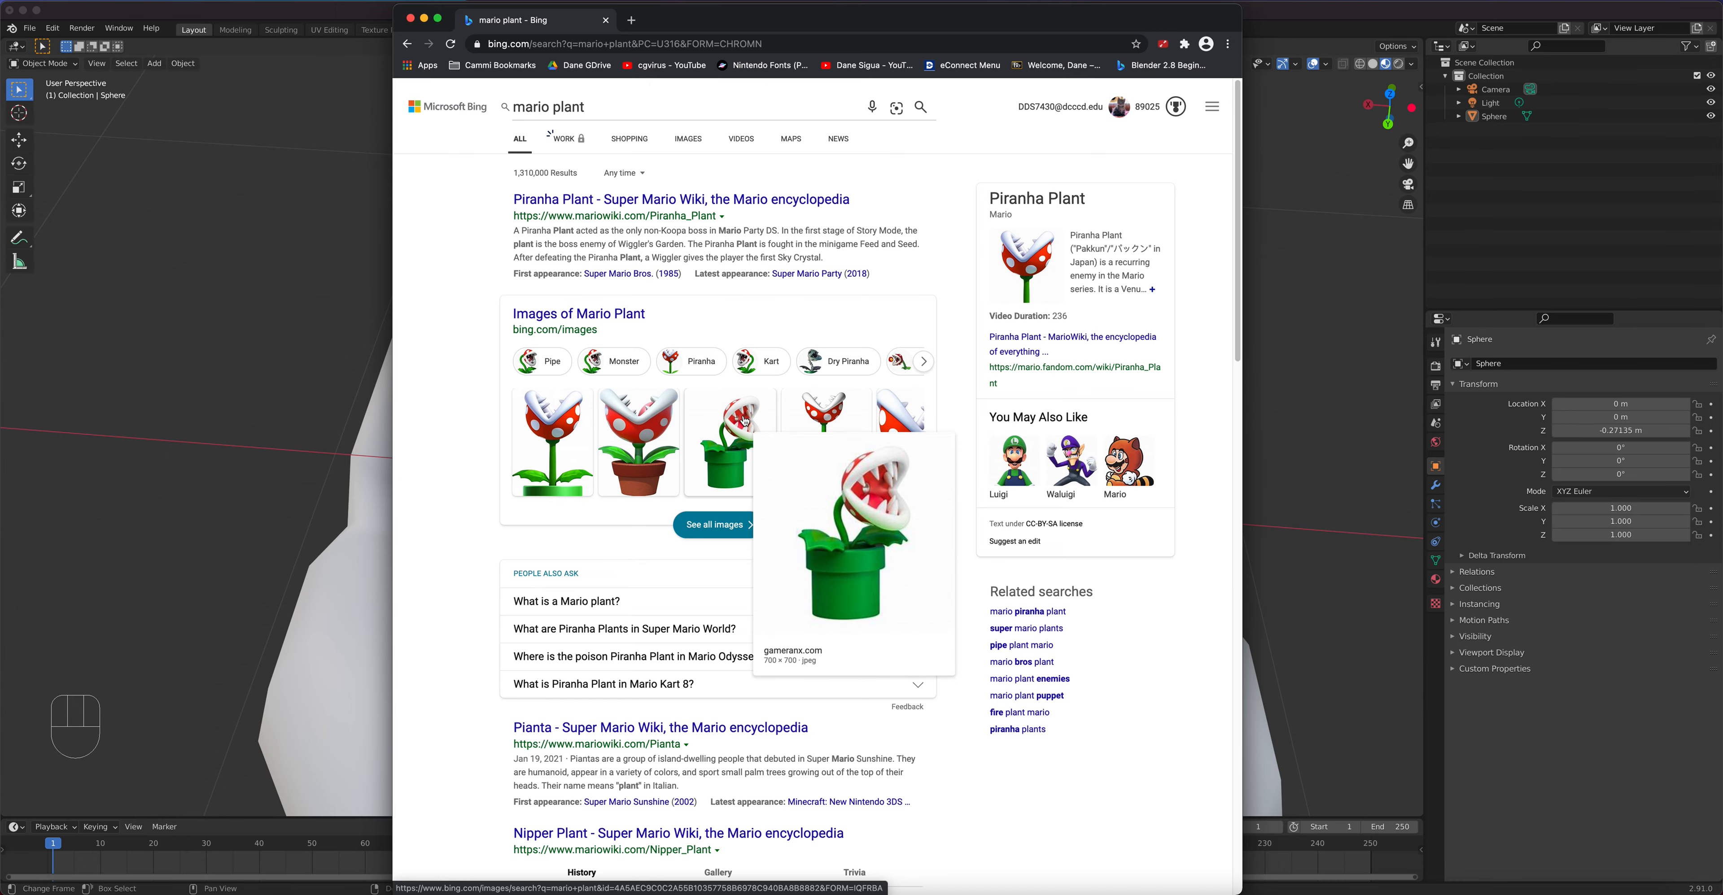
left_click(336, 442)
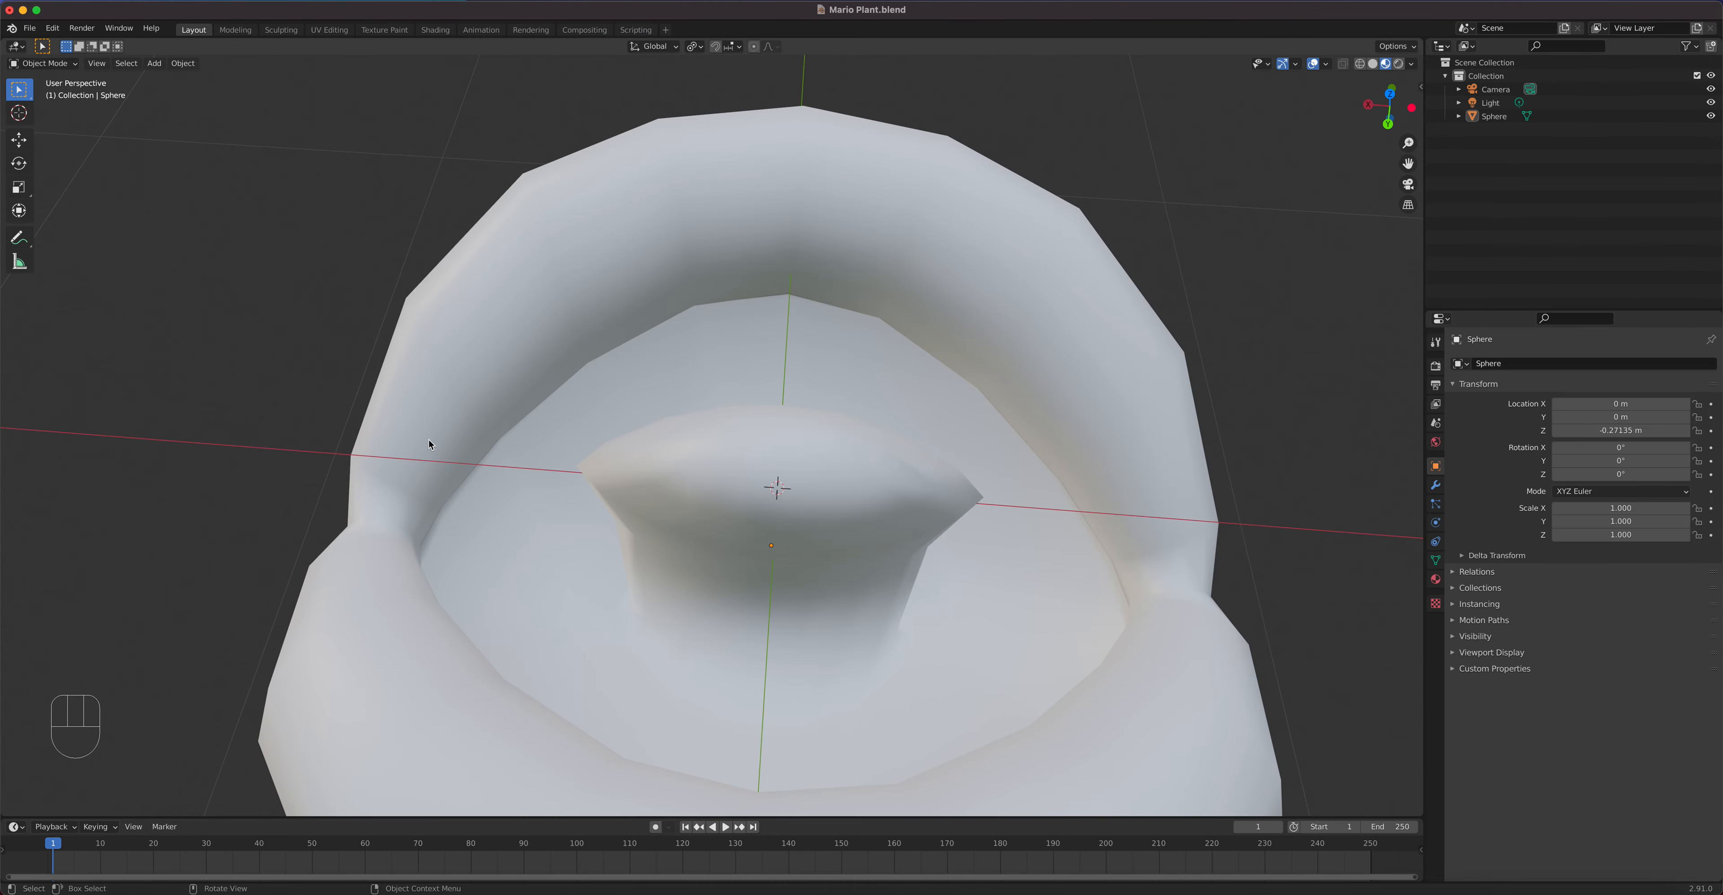
Step: Select the plant head in the right orthographic view and rotate it -90° so the mouth faces sideways
scroll(772, 535, "down", 6)
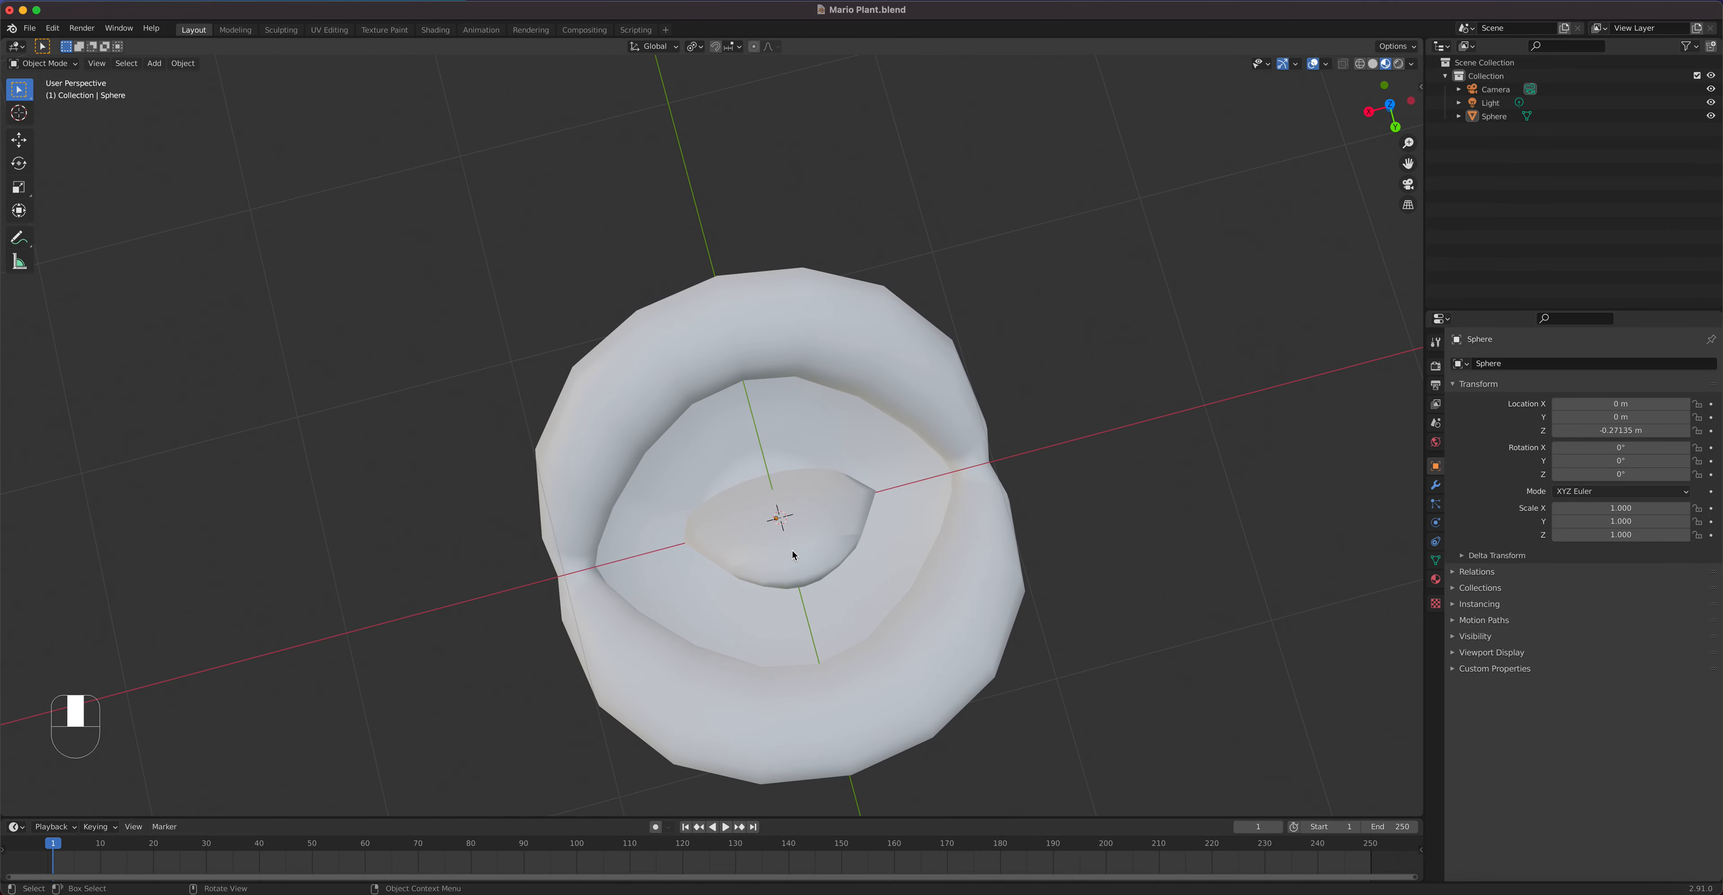
middle_click_drag(791, 555, 634, 447)
key("KP_1")
key("KP_3")
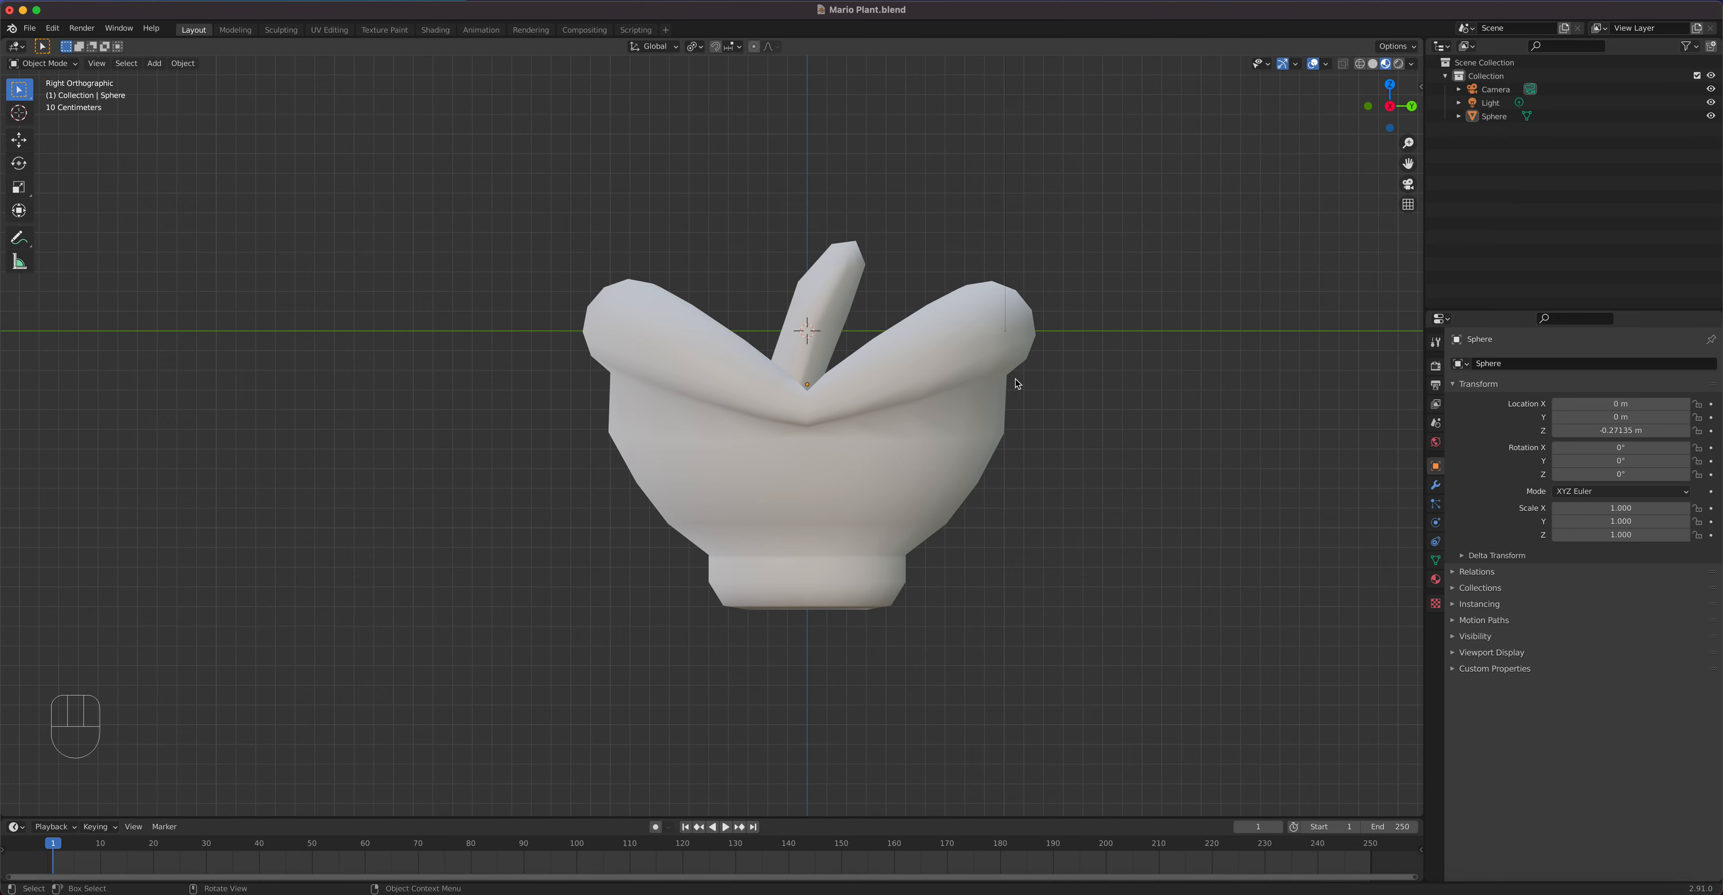
key("ctrl")
left_click(942, 448)
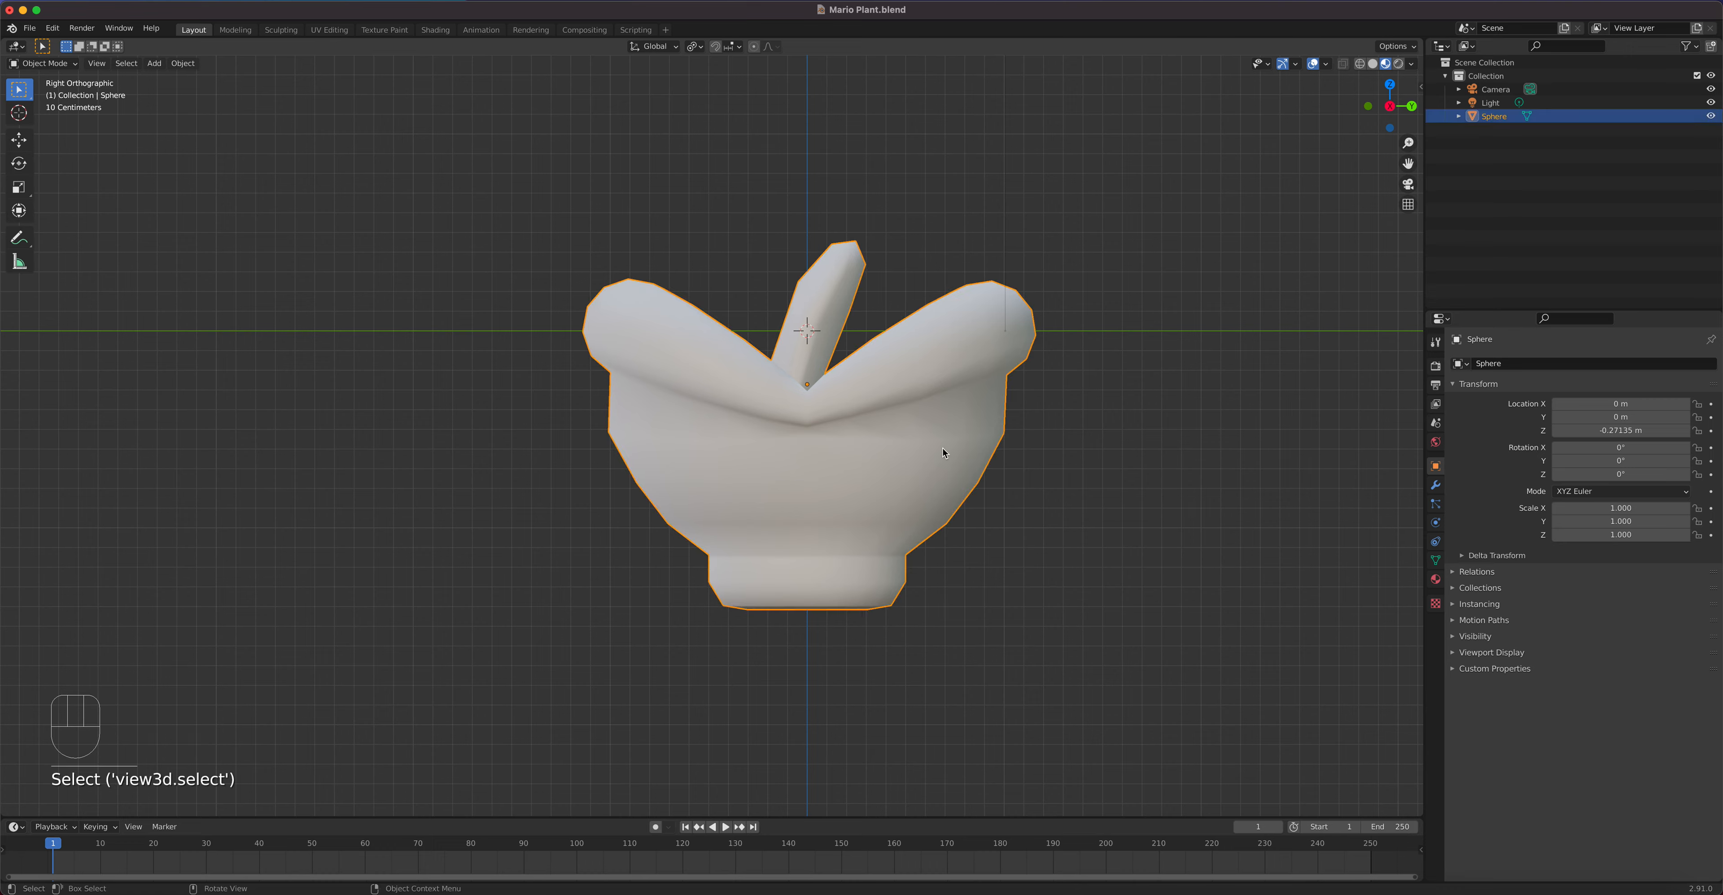
key("r")
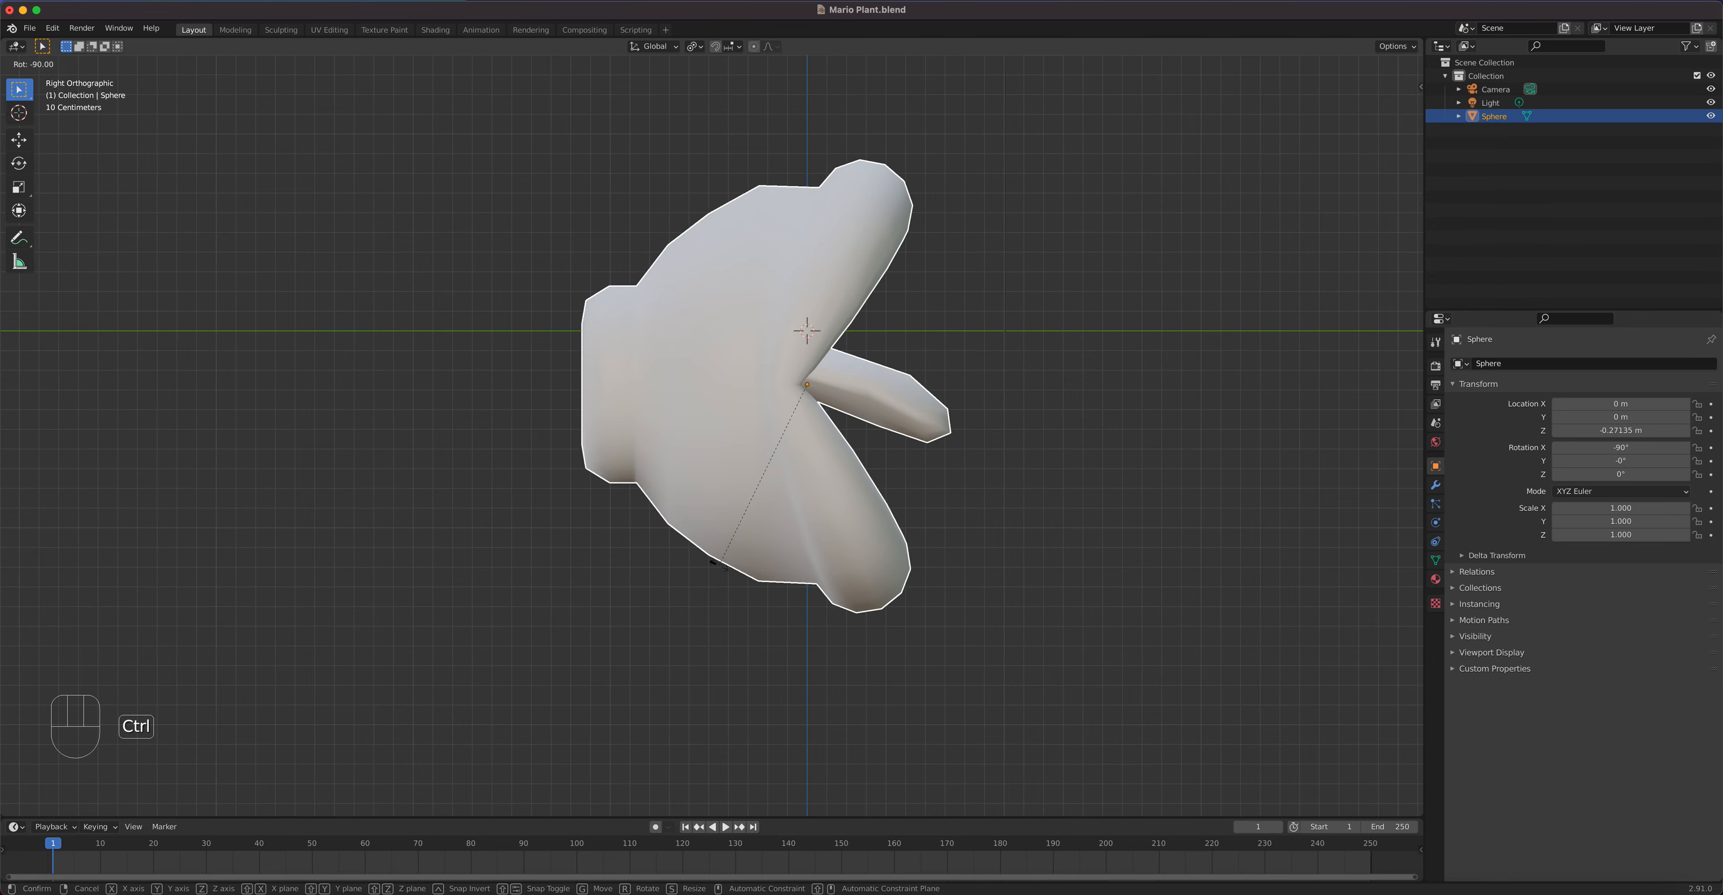
Step: Finish rotating the plant head mesh -90° in the right orthographic view and save the file
left_click(721, 564)
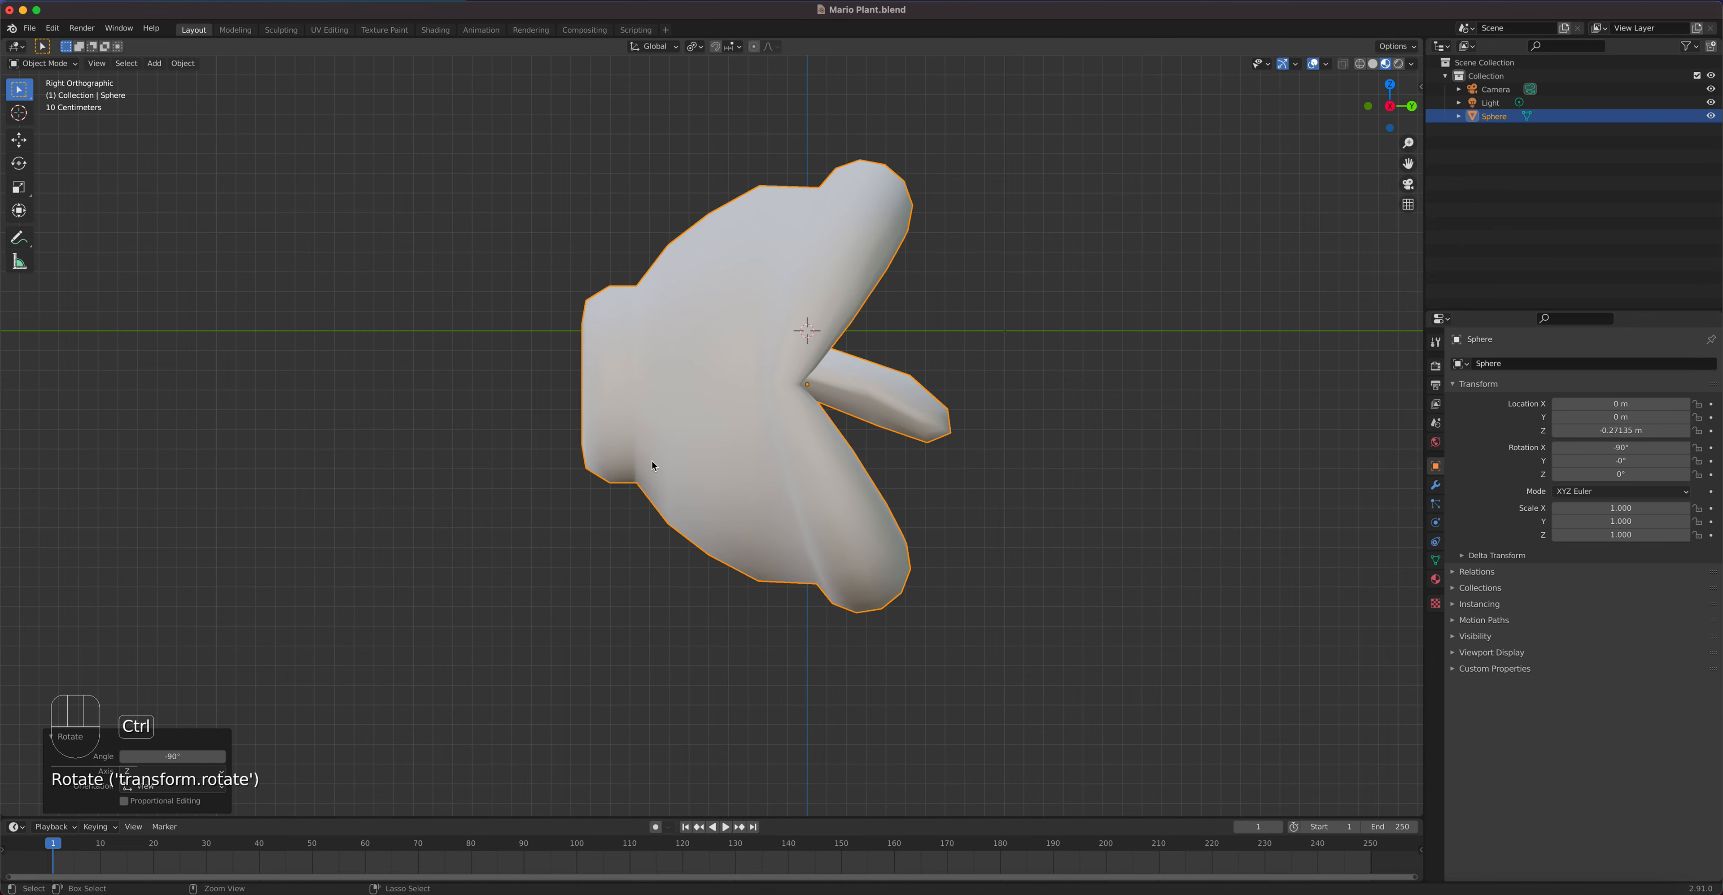
middle_click_drag(728, 364, 660, 363)
key("super+s")
middle_click_drag(813, 386, 936, 411)
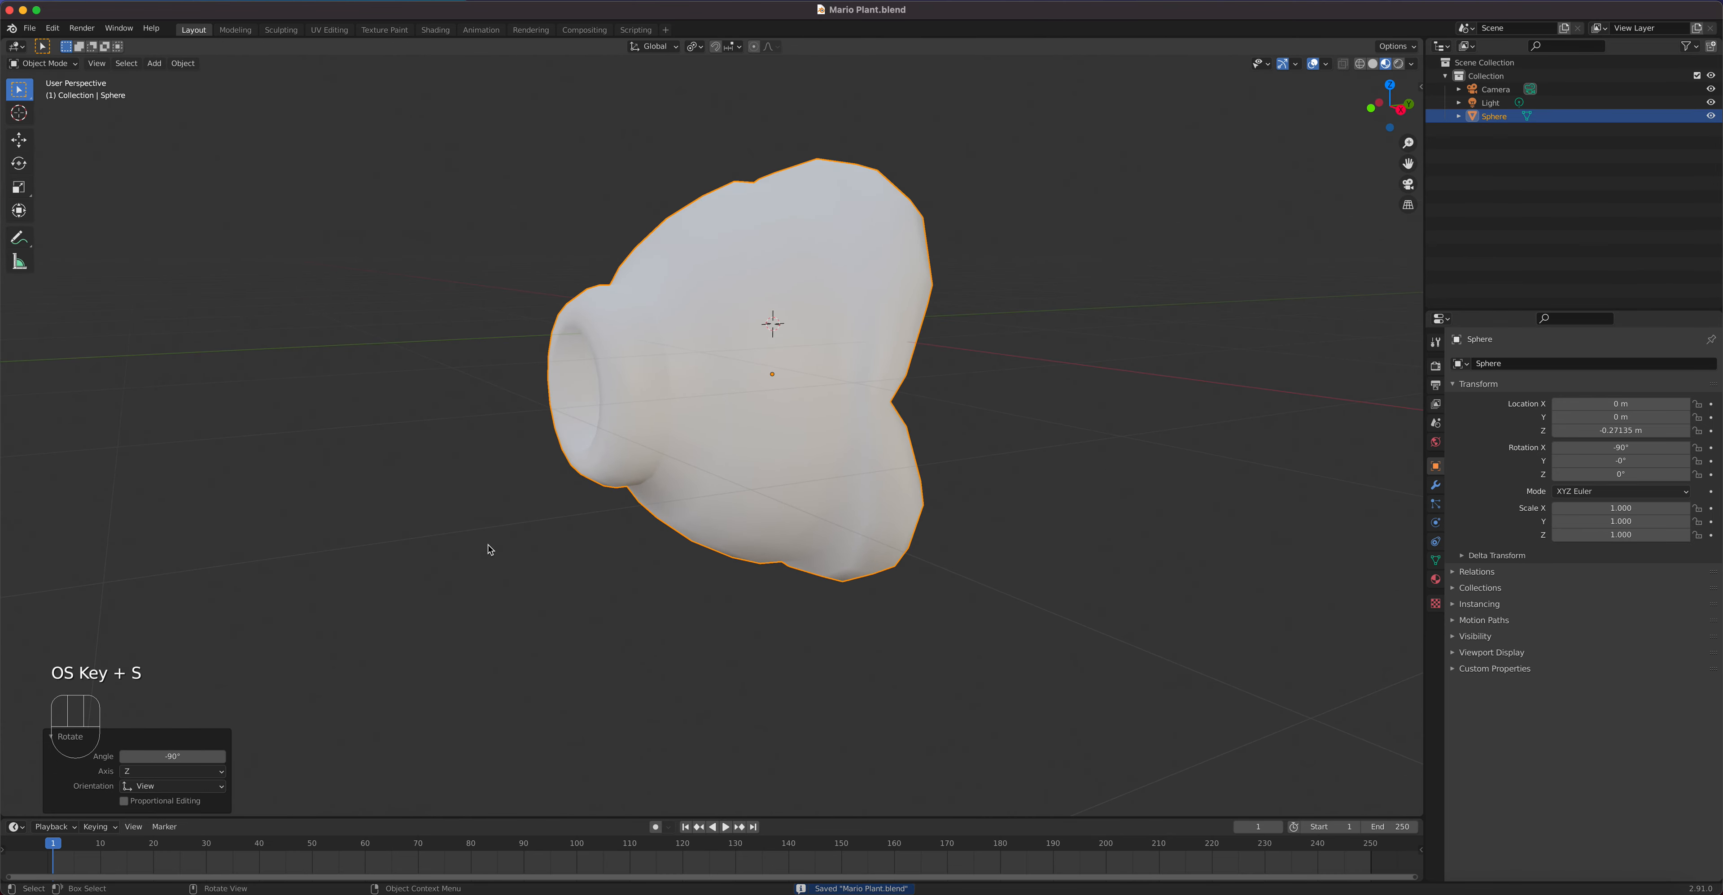
scroll(749, 411, "down", 2)
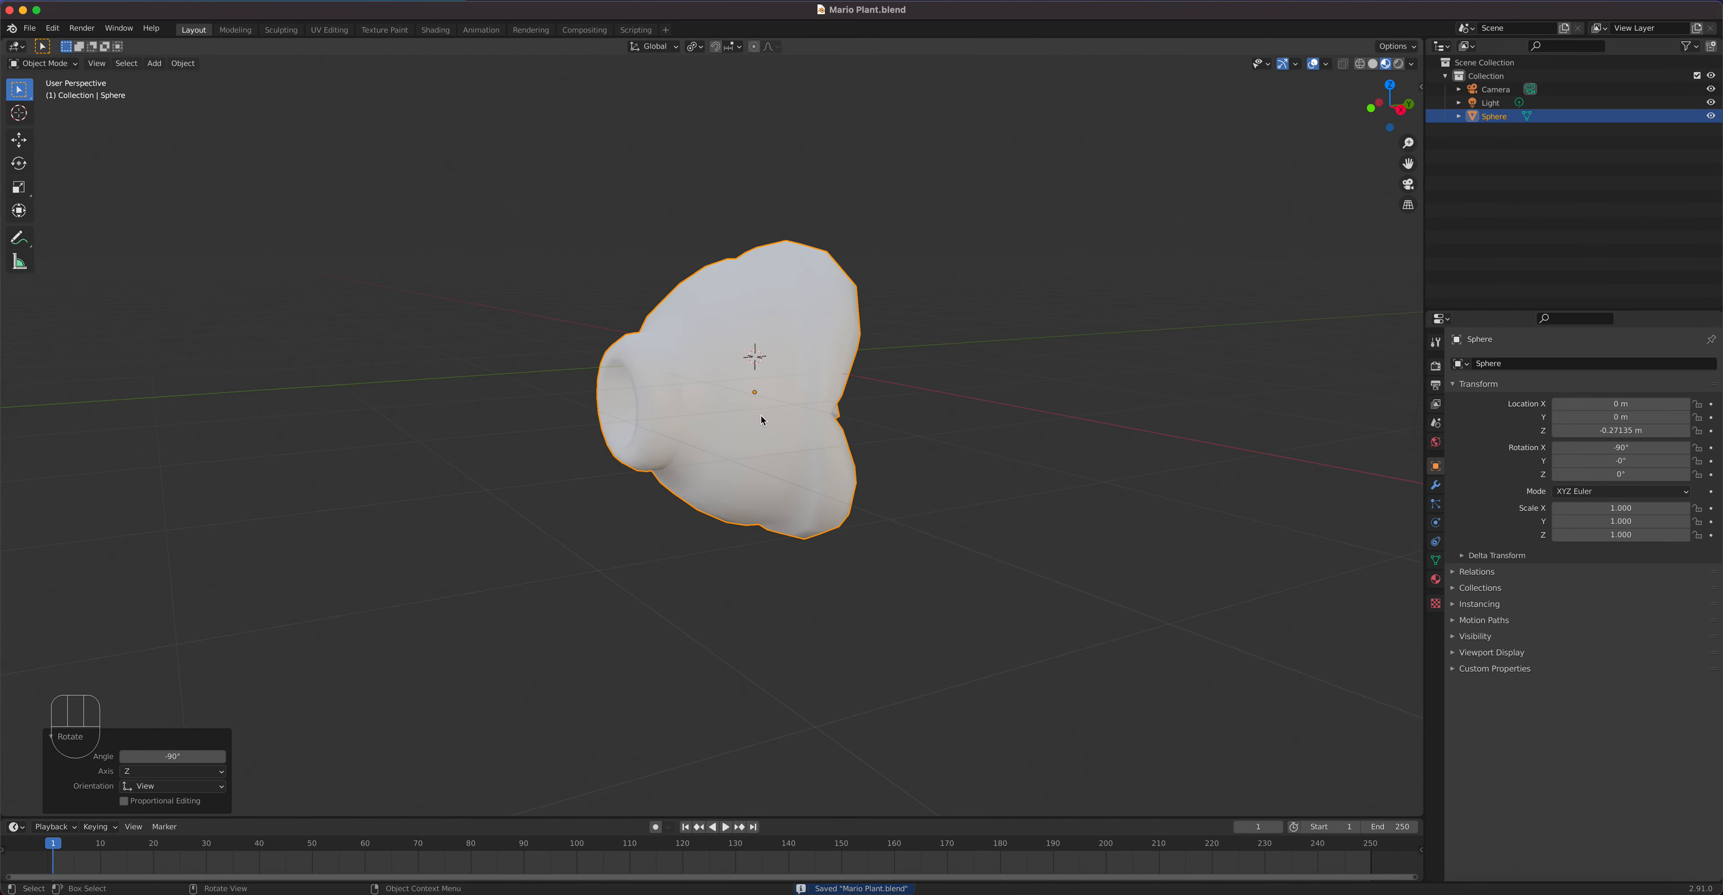
Step: Rename the Sphere object as Plant Head and hide it in the viewport
double_click(1490, 118)
type("Plant Head")
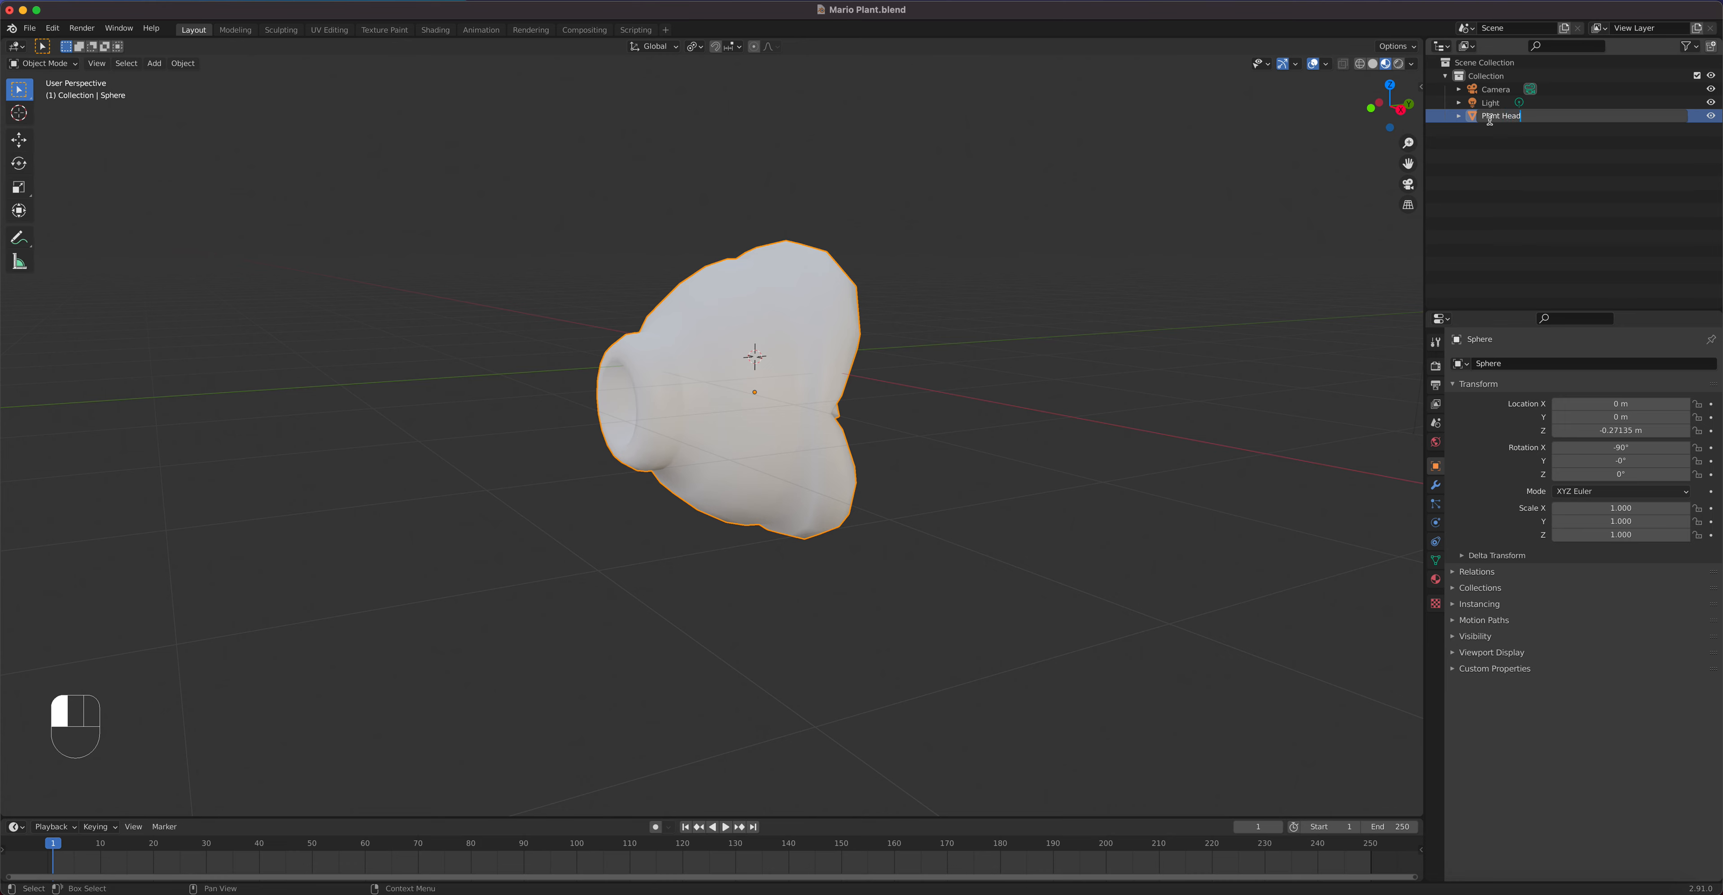
key("Return")
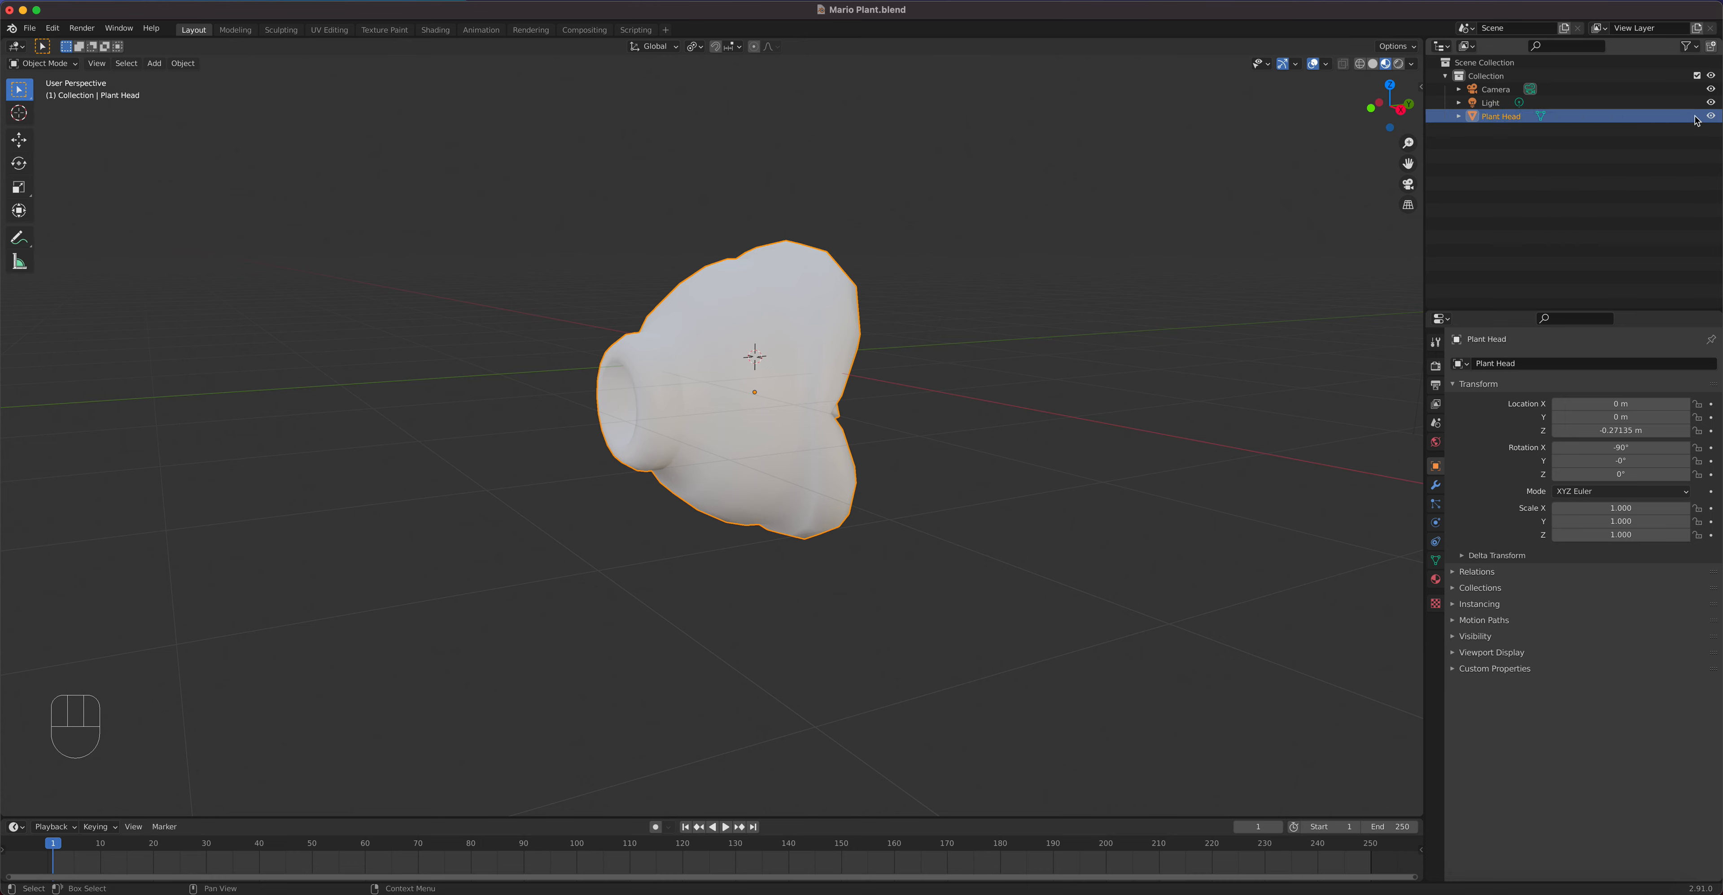
left_click(1710, 117)
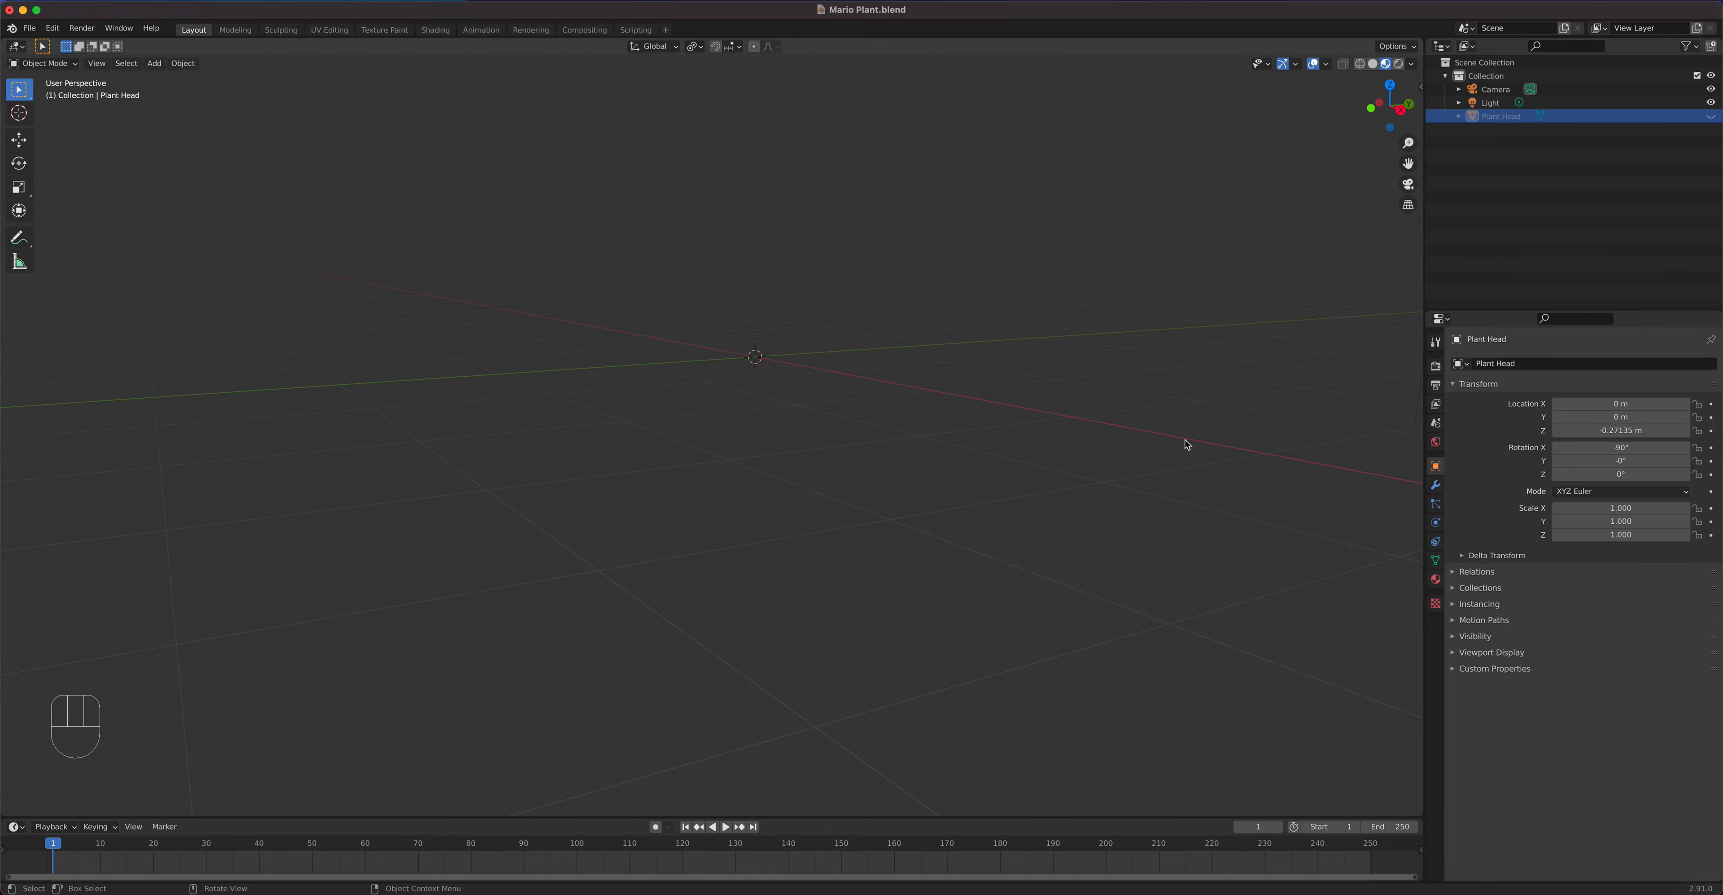
Step: Switch to the browser to examine the Mario plant reference images, and return to Blender
left_click(200, 894)
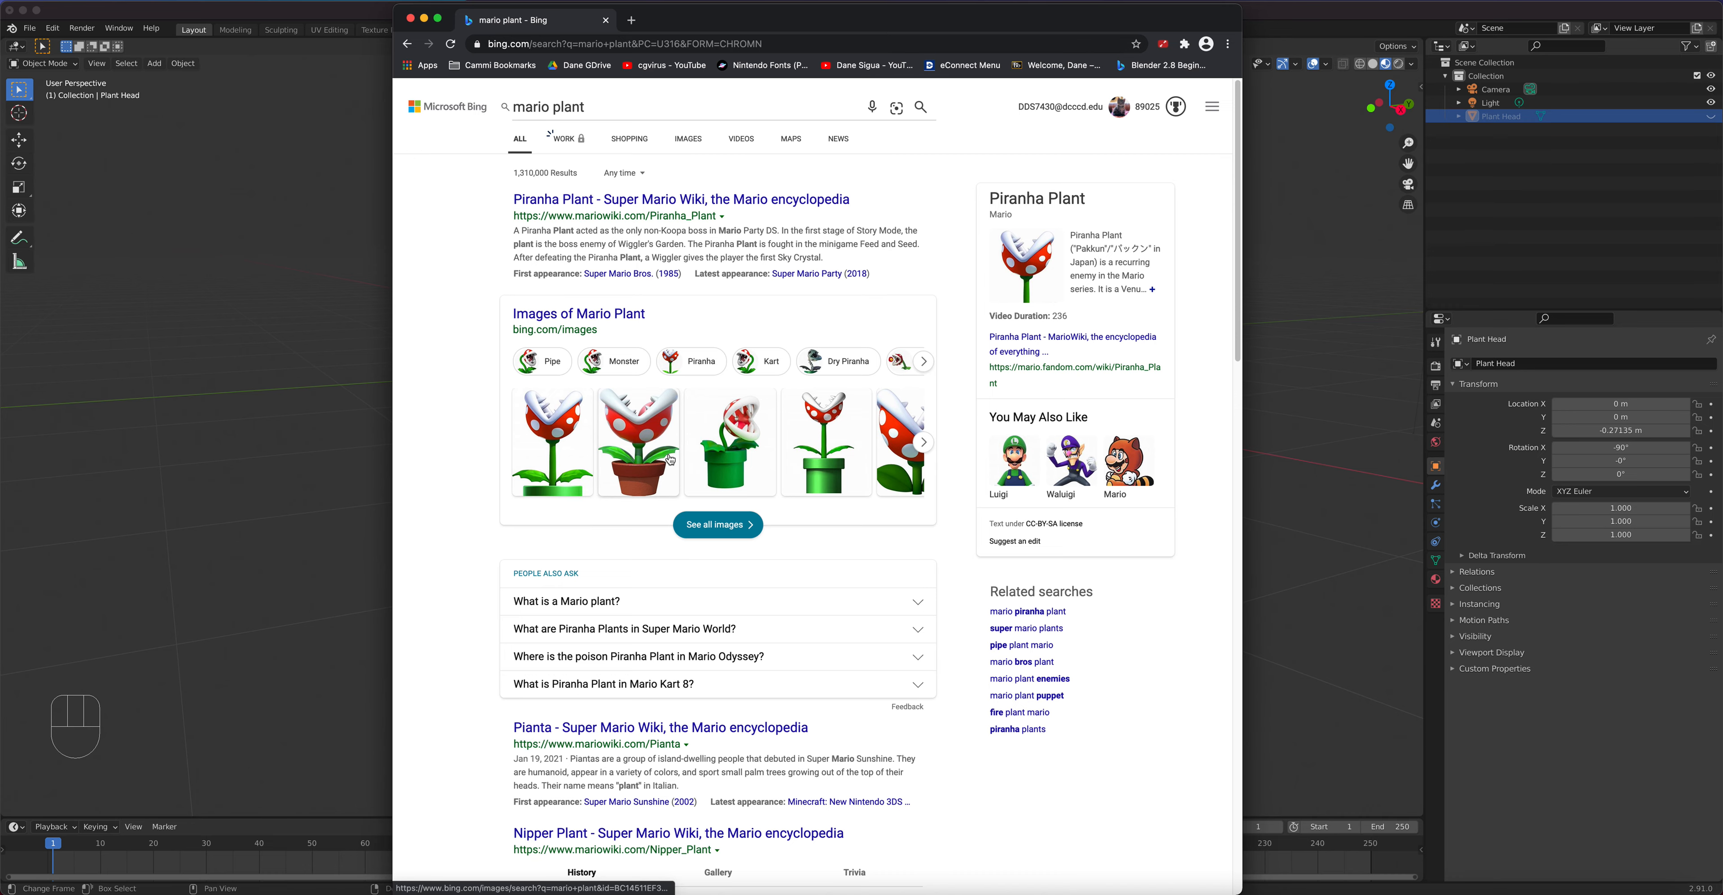
mouse_move(666, 464)
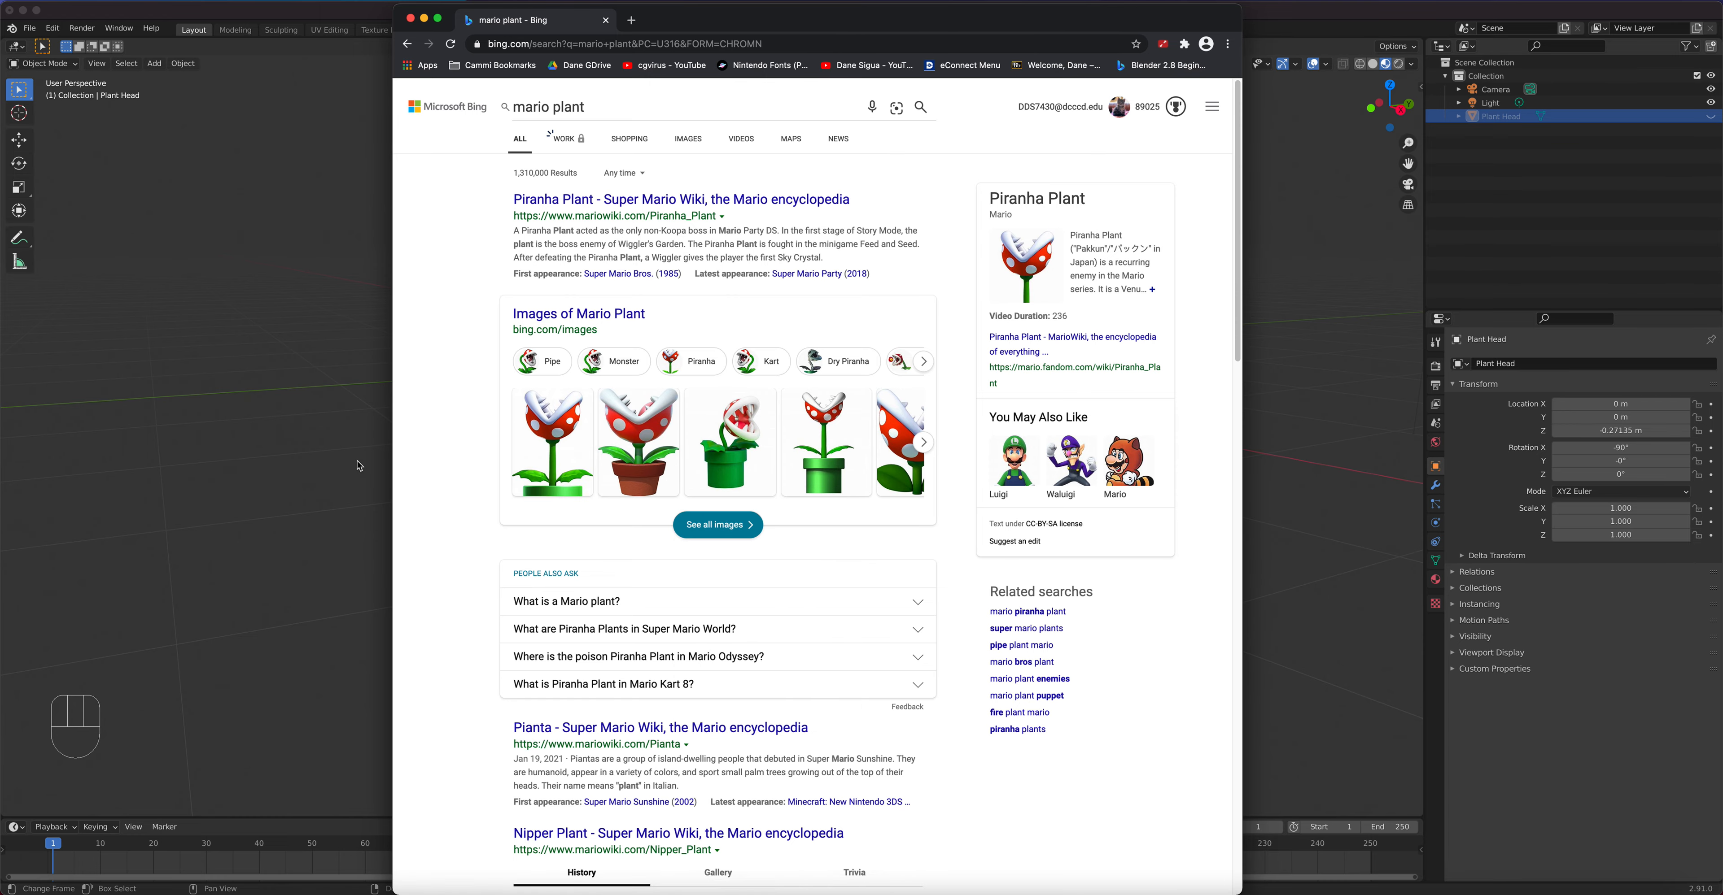
key("super+Tab")
Step: Add a cylinder mesh with 16 vertices at the origin and show the viewport in solid shading
middle_click_drag(677, 510, 720, 539)
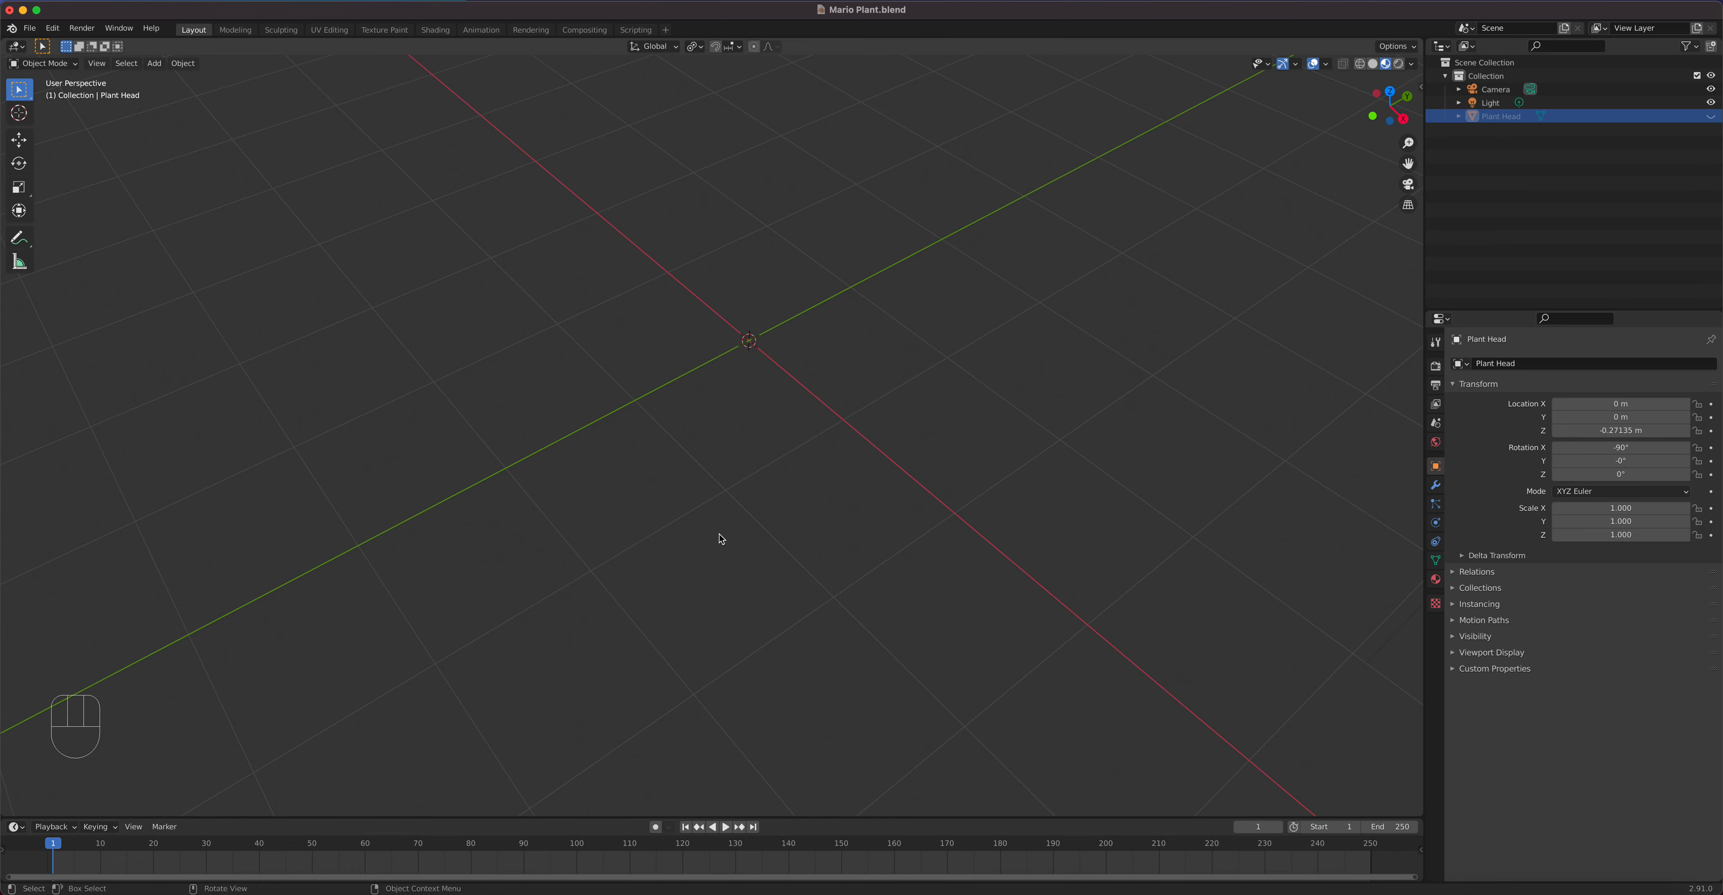
key("shift+a")
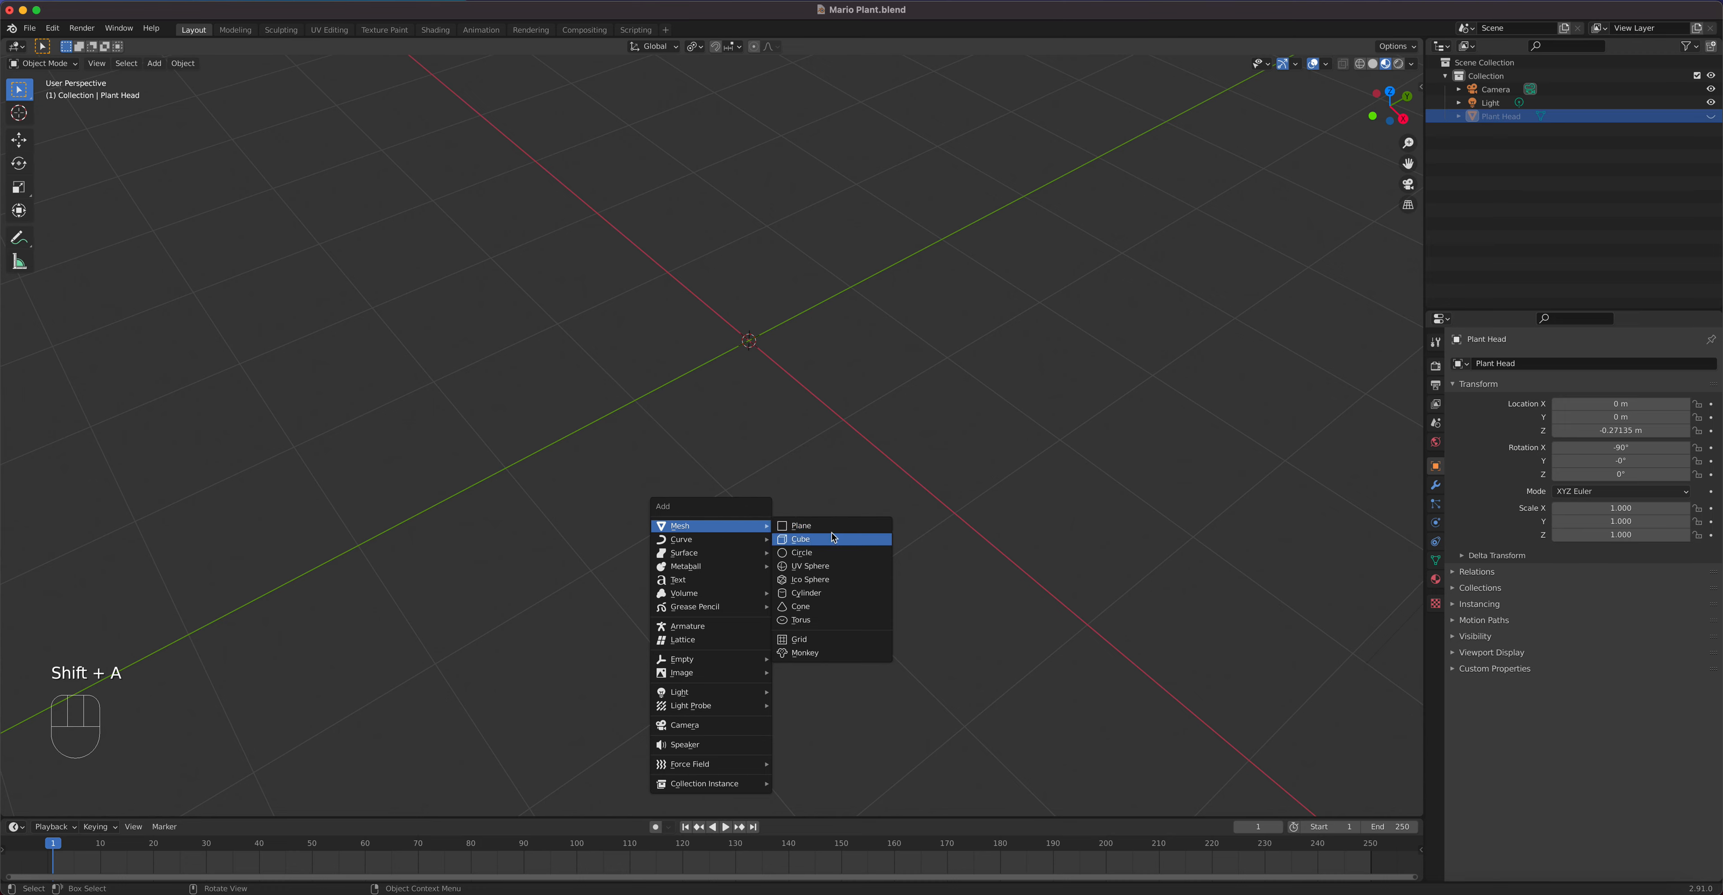
left_click(836, 593)
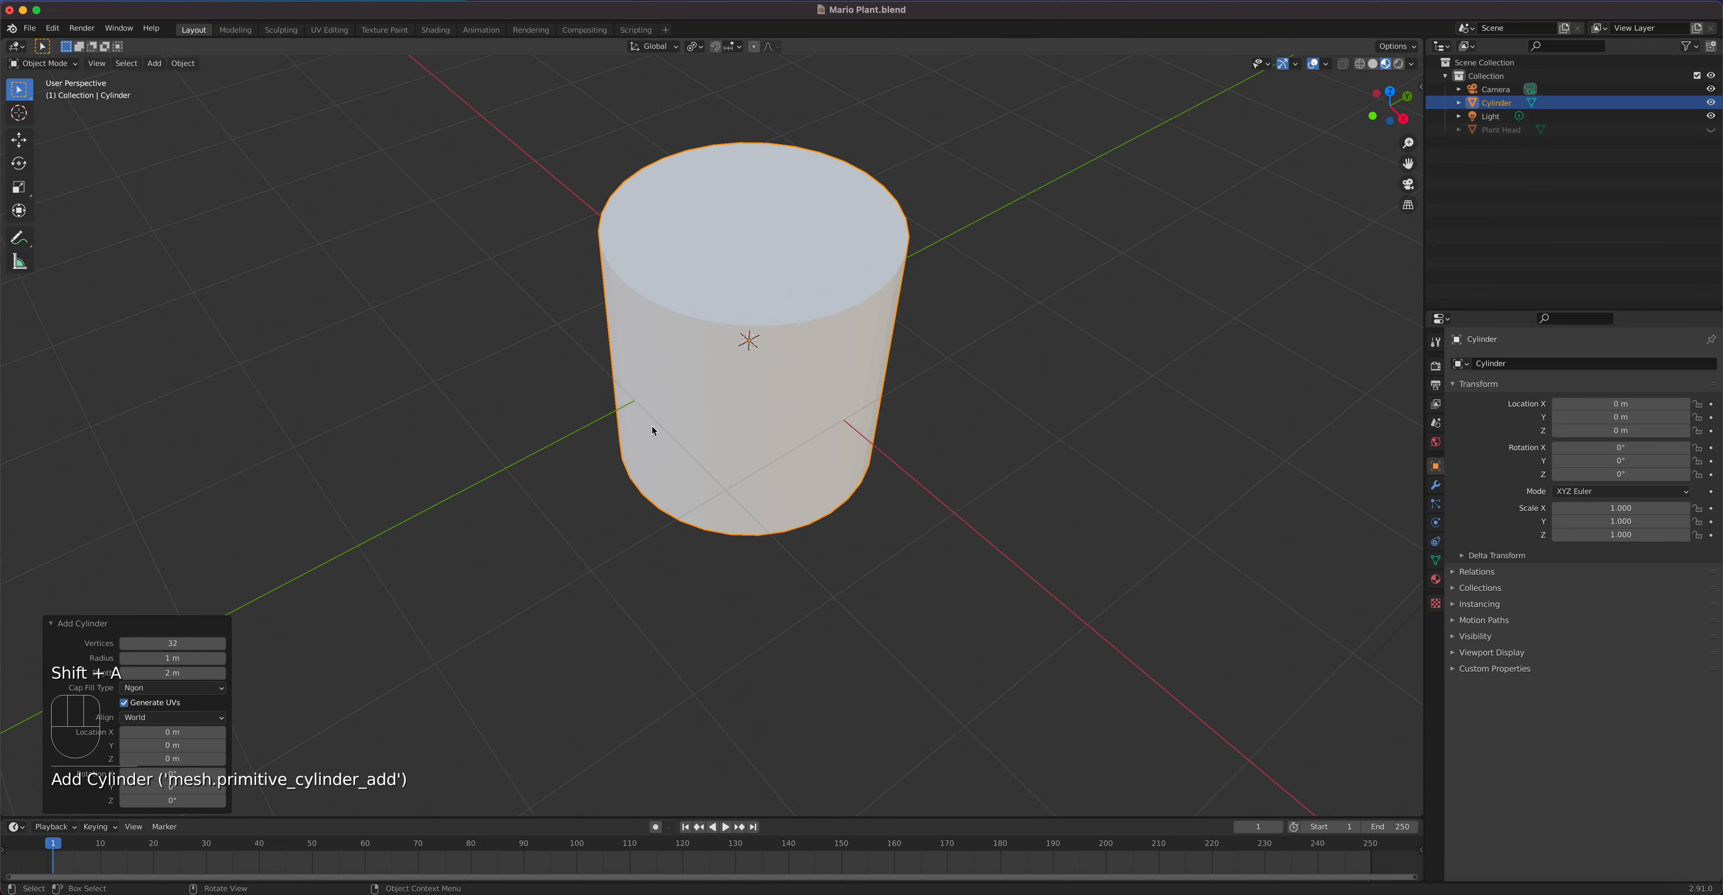
left_click(1372, 63)
left_click(203, 641)
type("16")
key("Return")
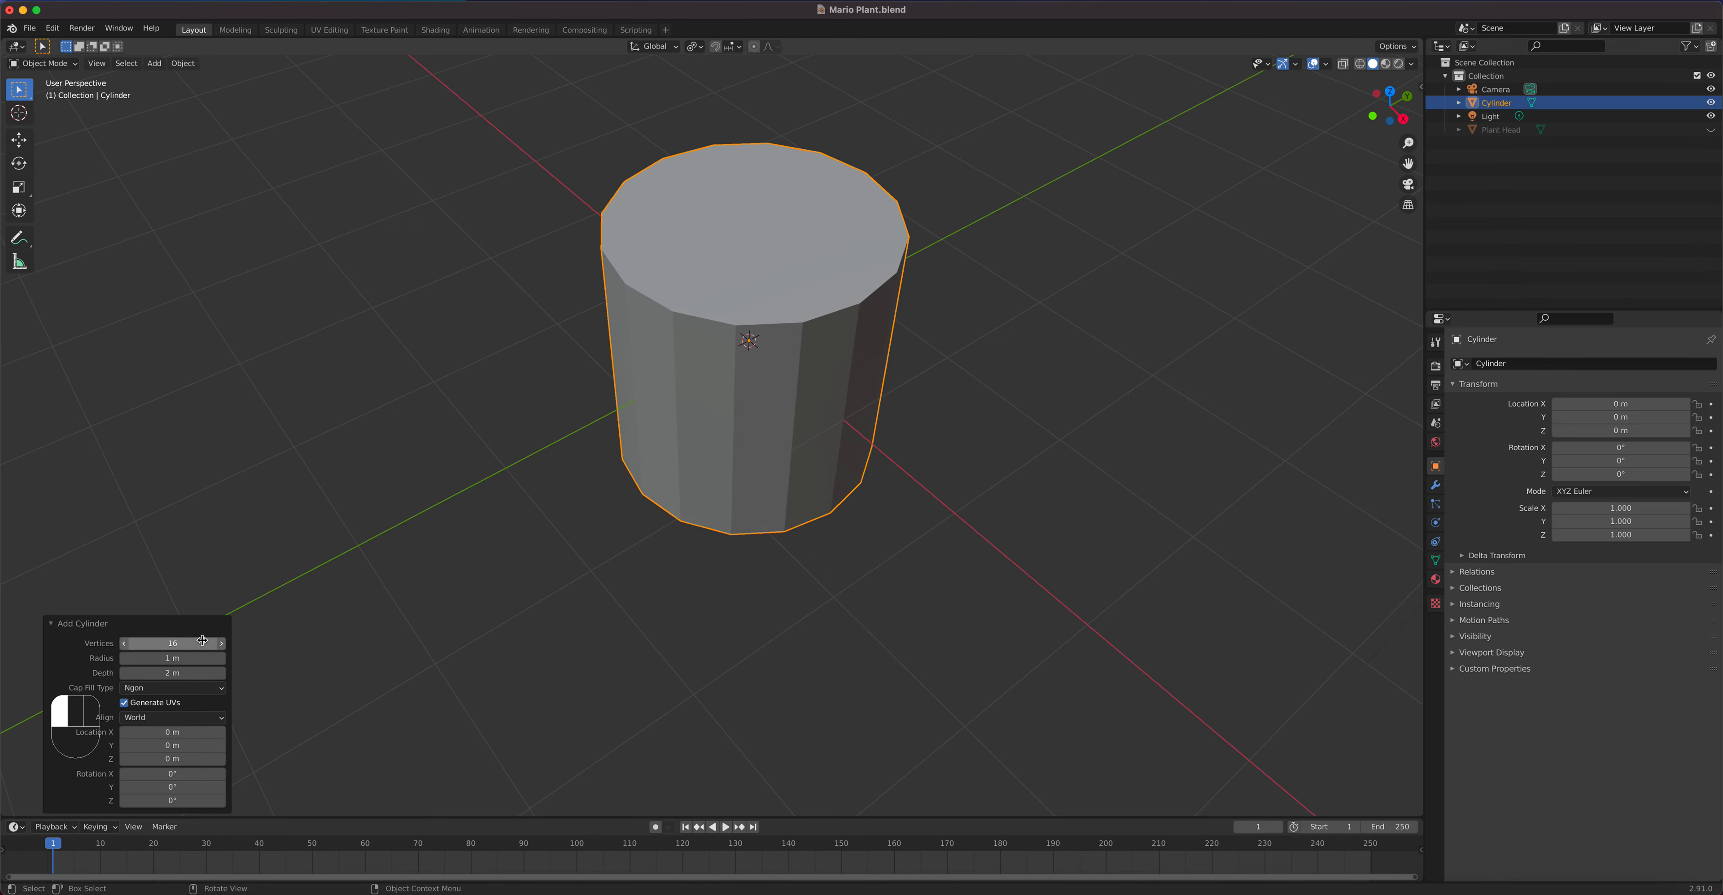
Step: Delete all of the cylinder's faces except its top cap, and select the remaining disc
middle_click_drag(470, 465, 651, 459)
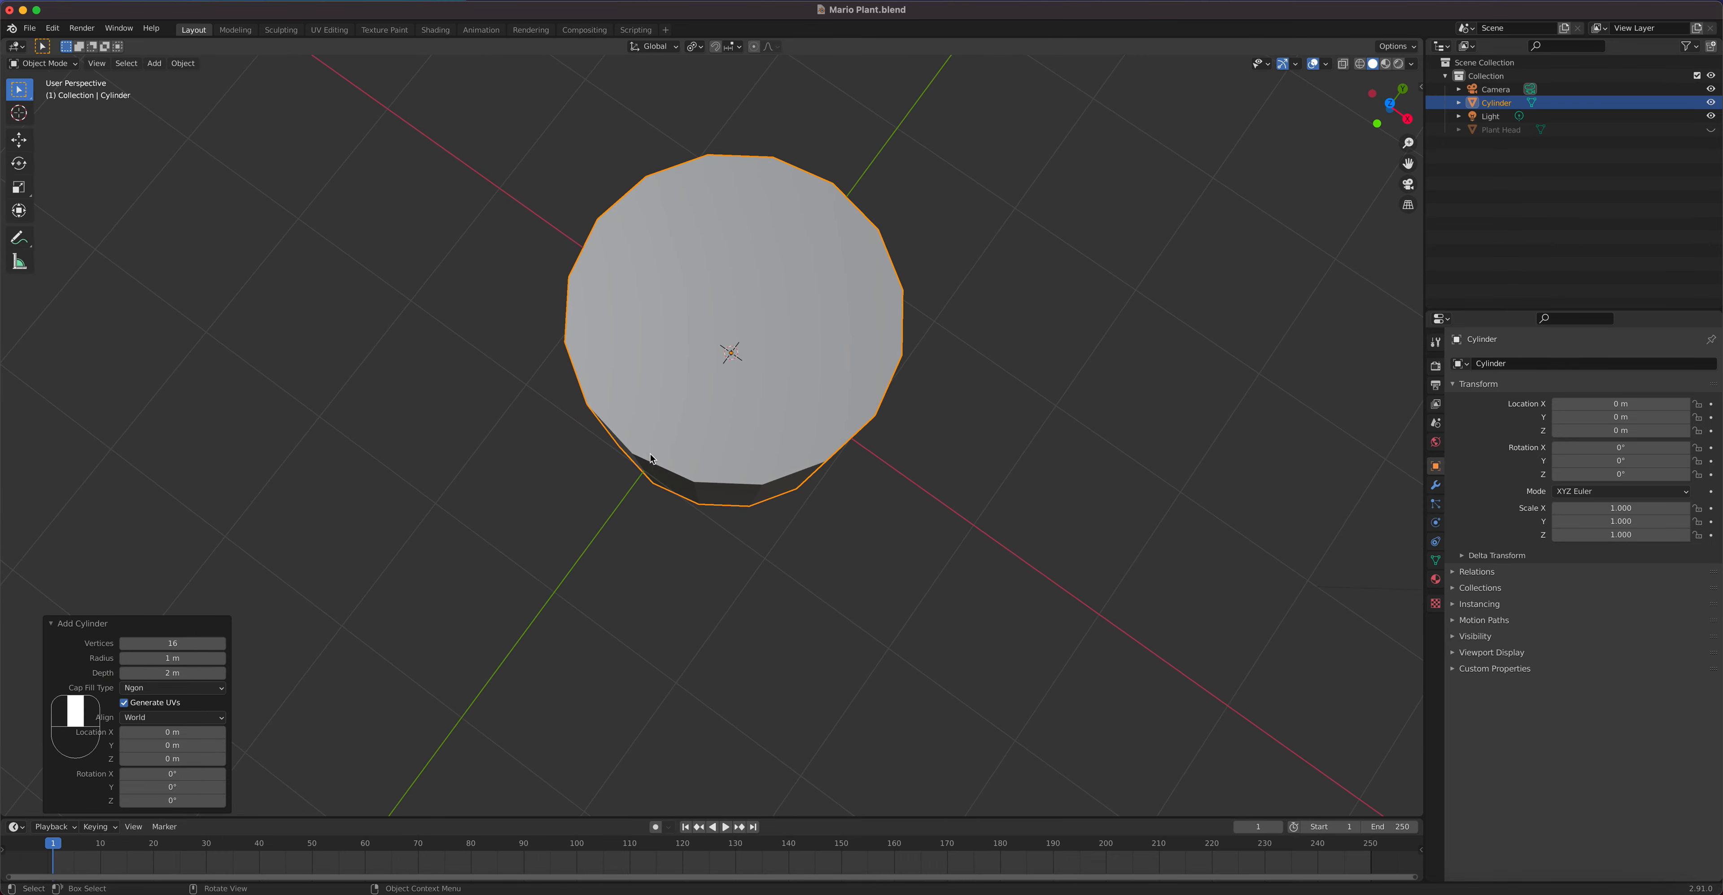
key("Tab")
left_click(682, 322)
middle_click_drag(746, 329, 733, 303)
key("ctrl+i")
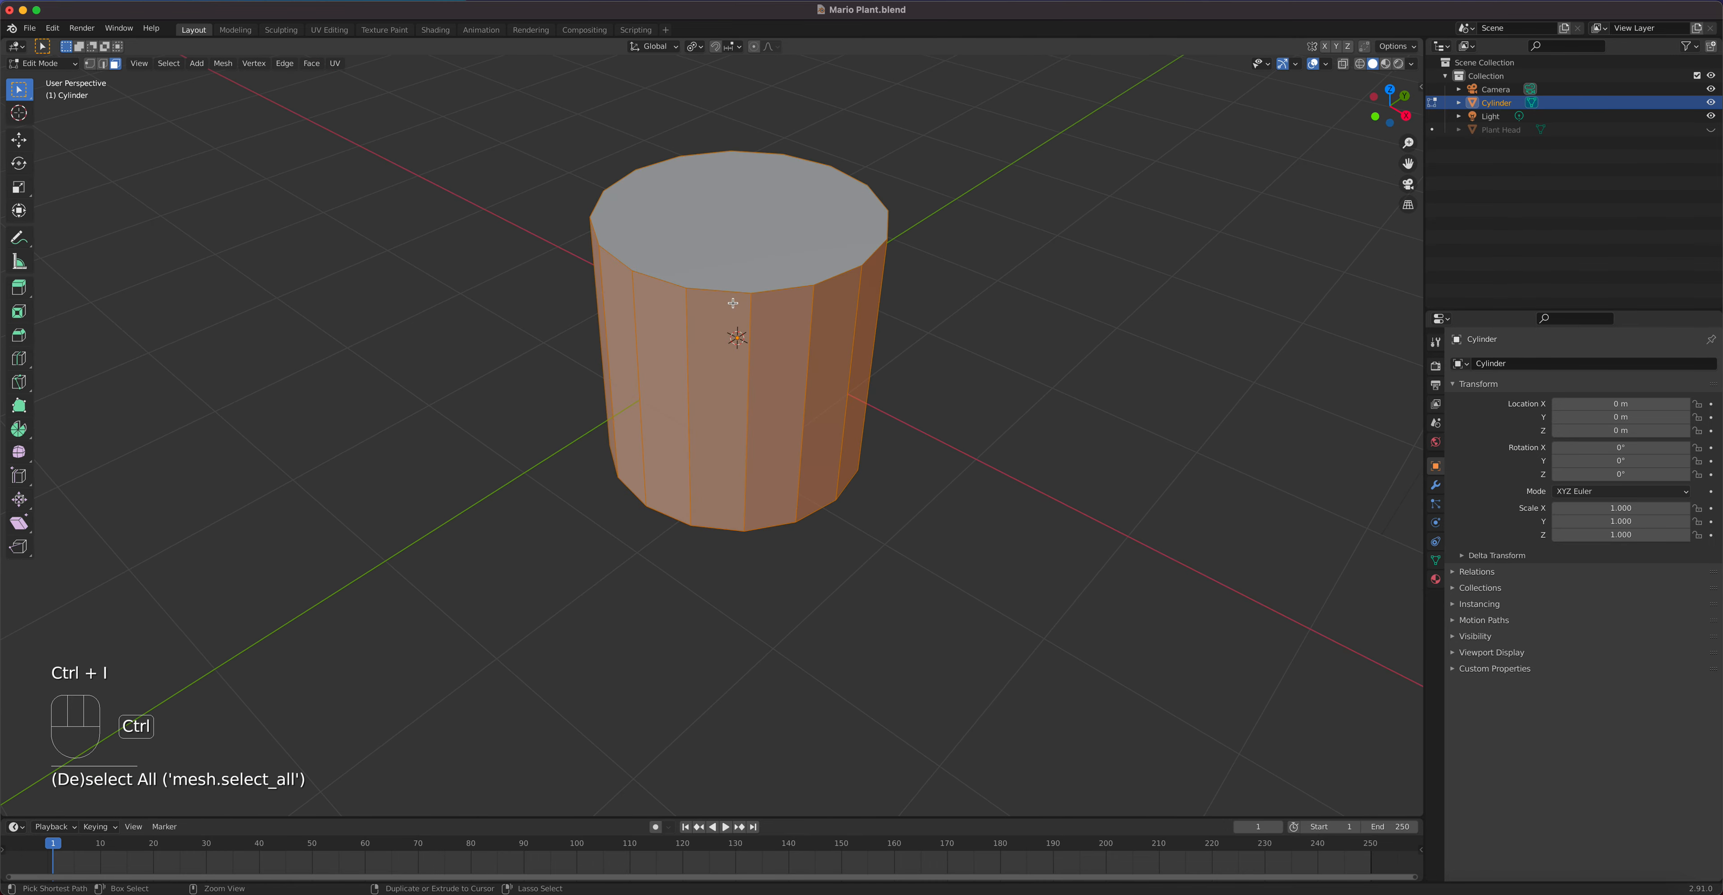
key("x")
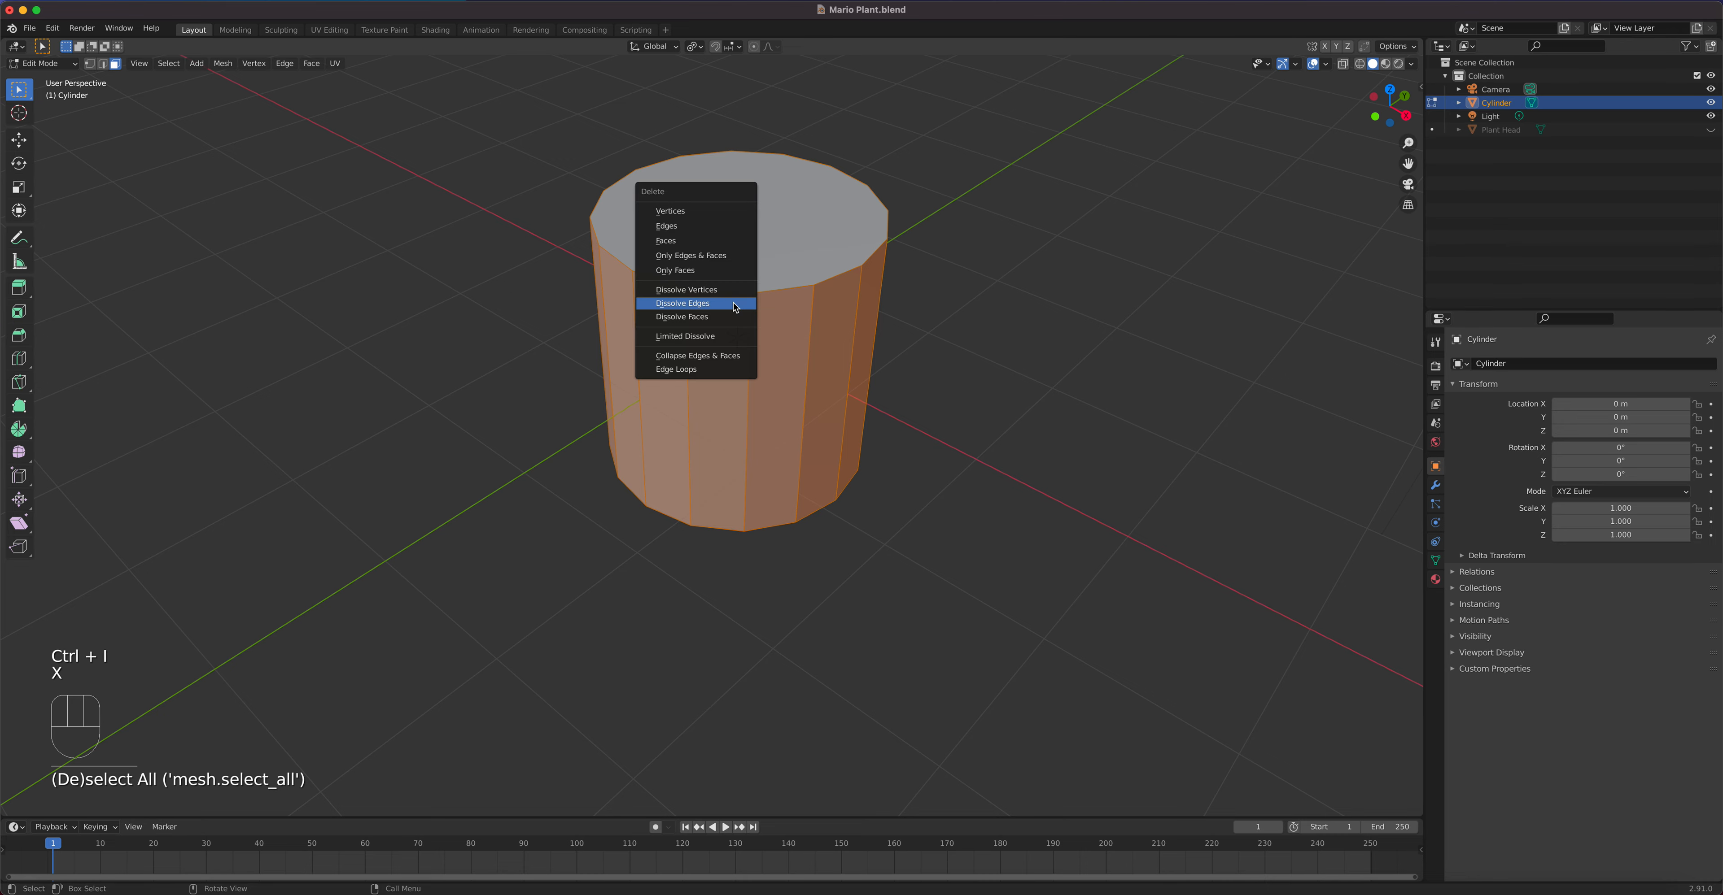
left_click(703, 235)
left_click(754, 232)
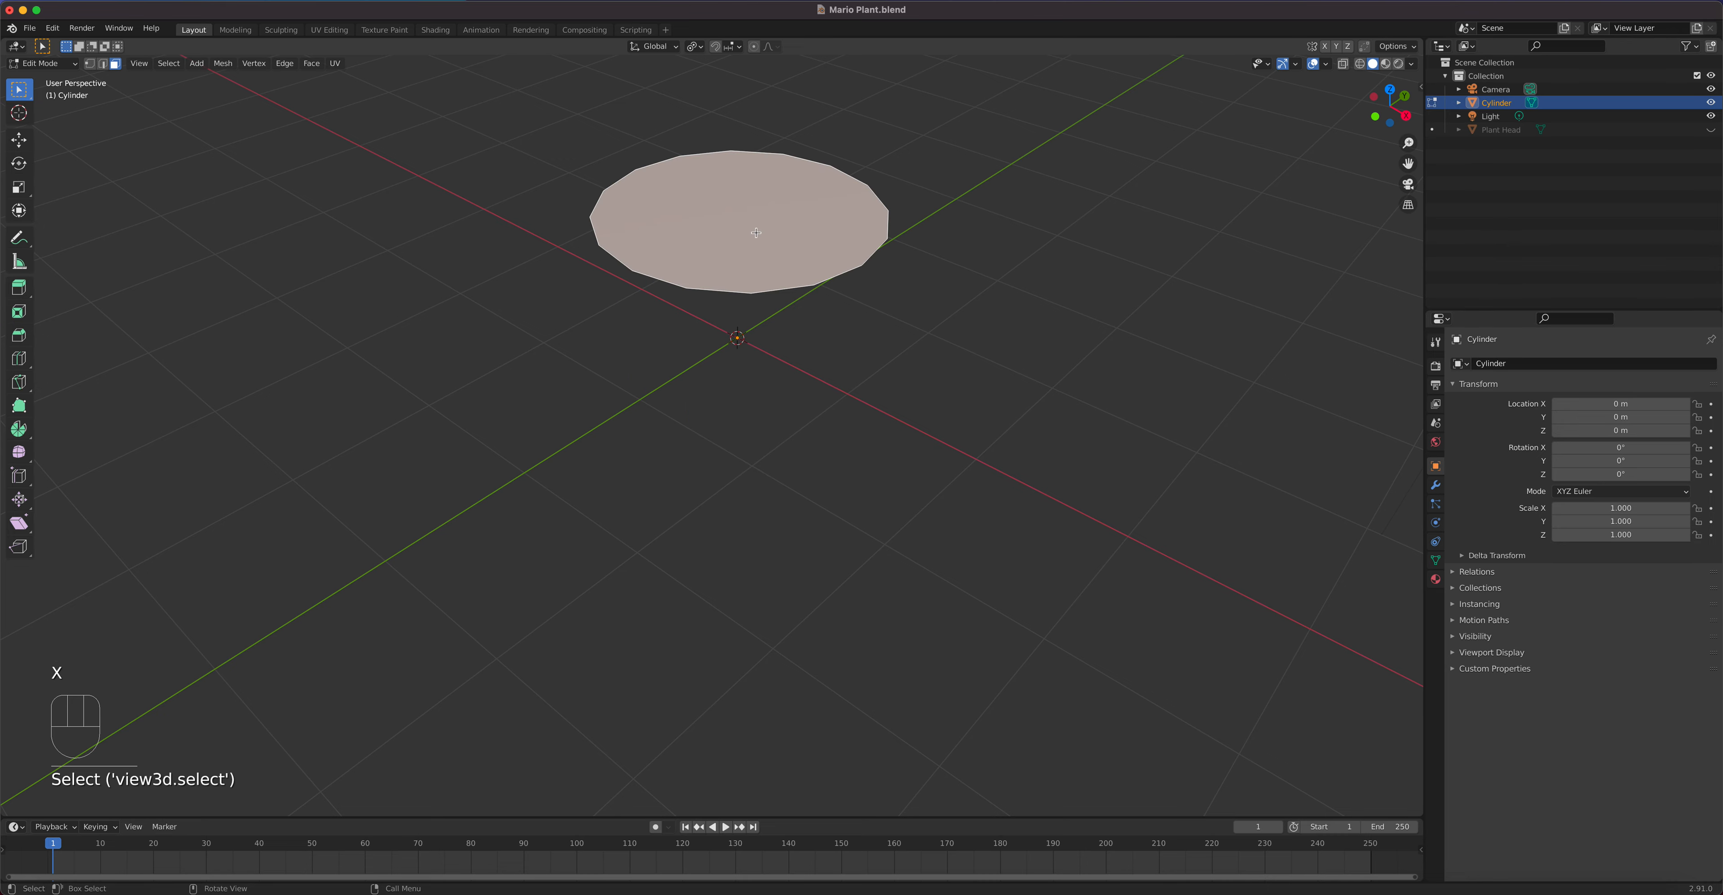
Step: Inset the disc face by about 0.51 m from the top view
key("KP_7")
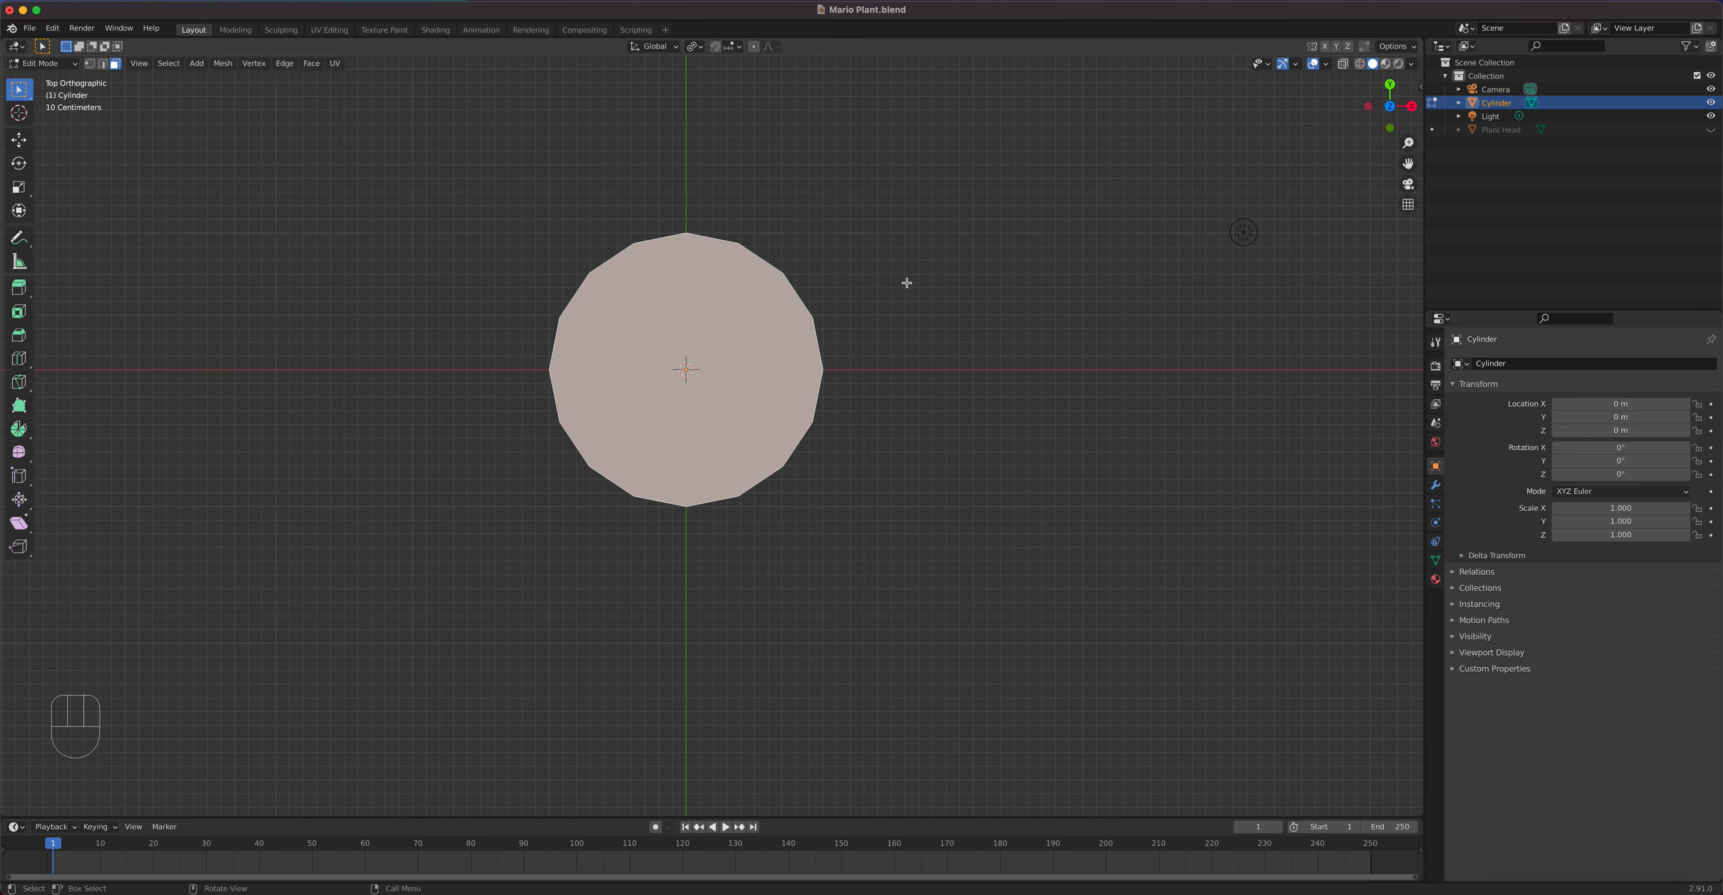
key("i")
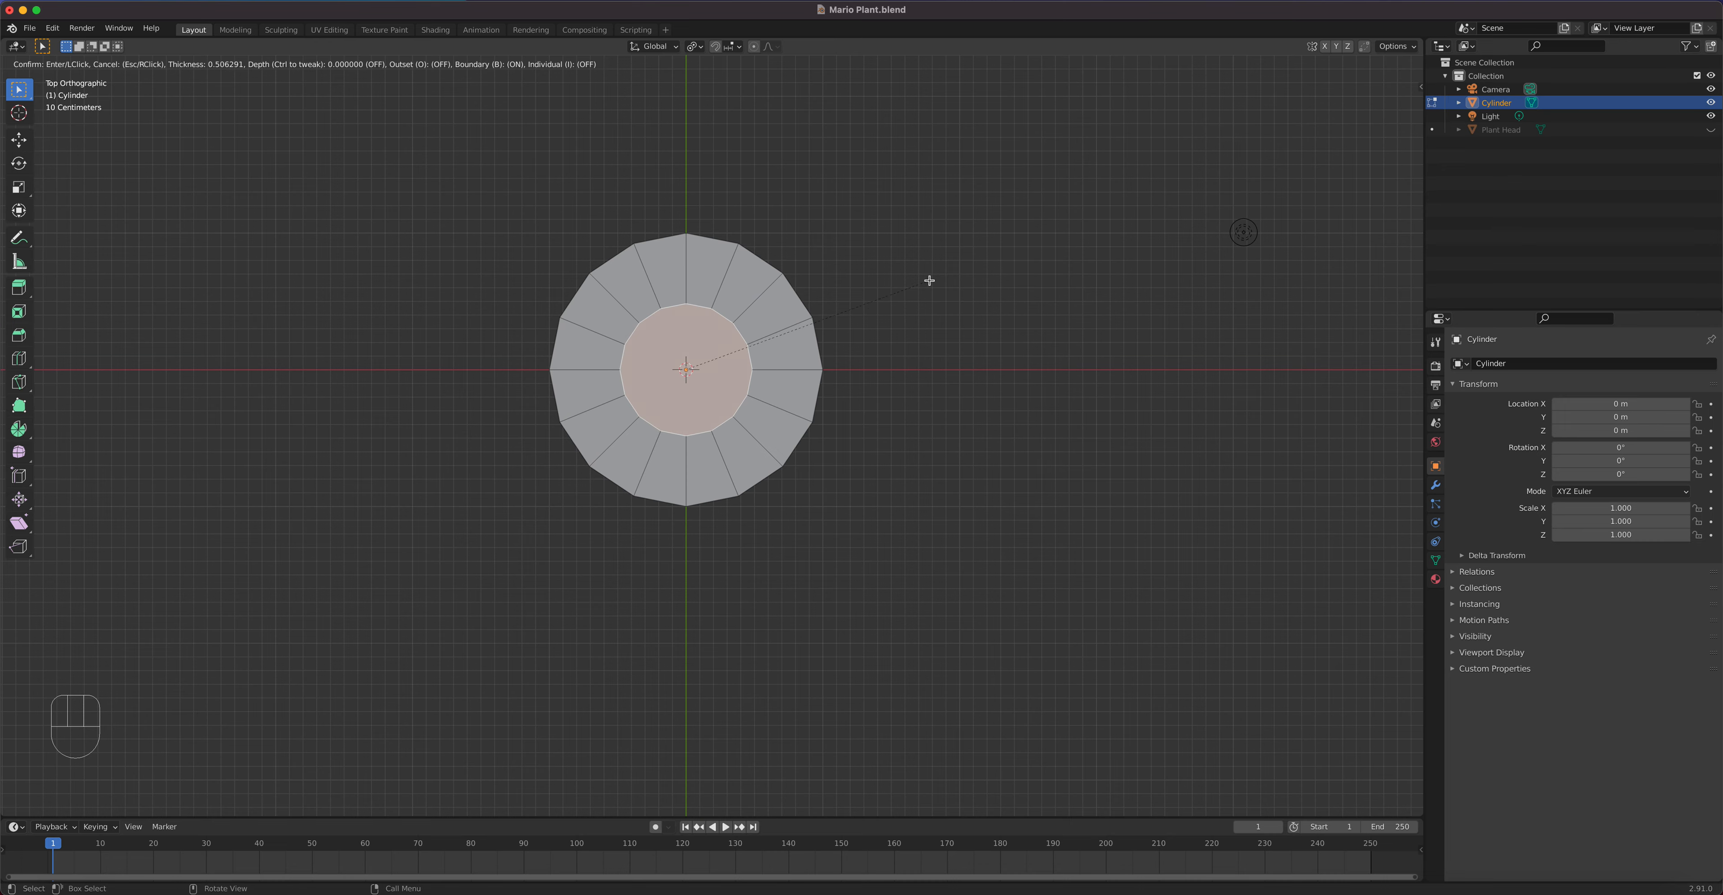
left_click(929, 280)
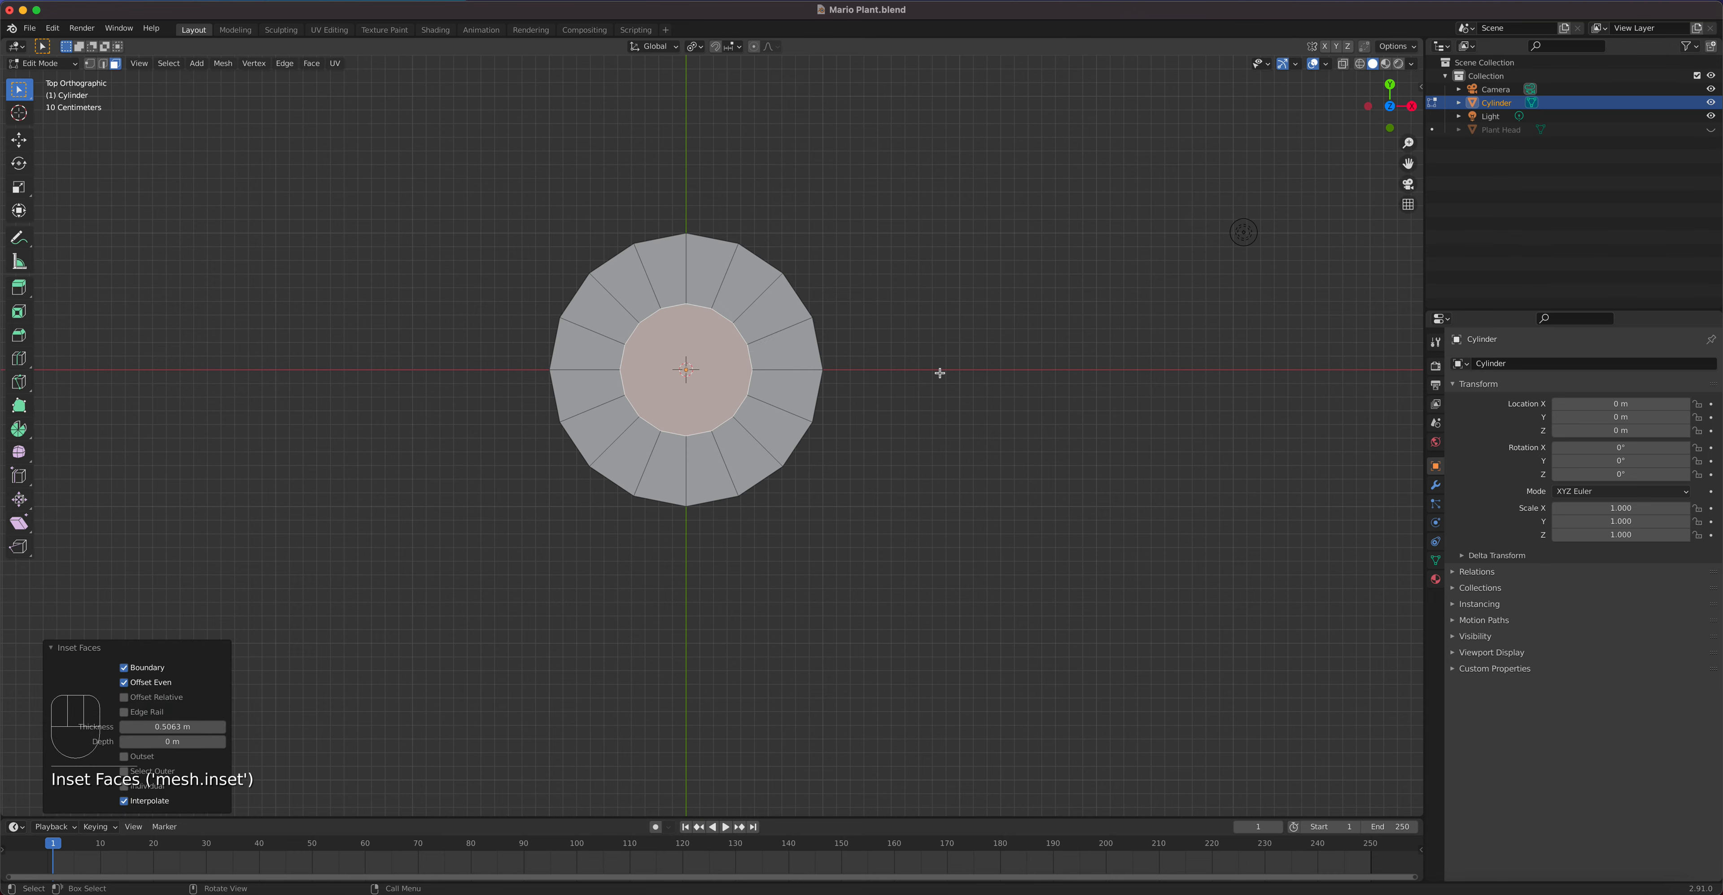
Step: Select every second radial edge of the ring, going clockwise from just beside the upper vertical edge to the lower-left one
scroll(822, 378, "up", 2)
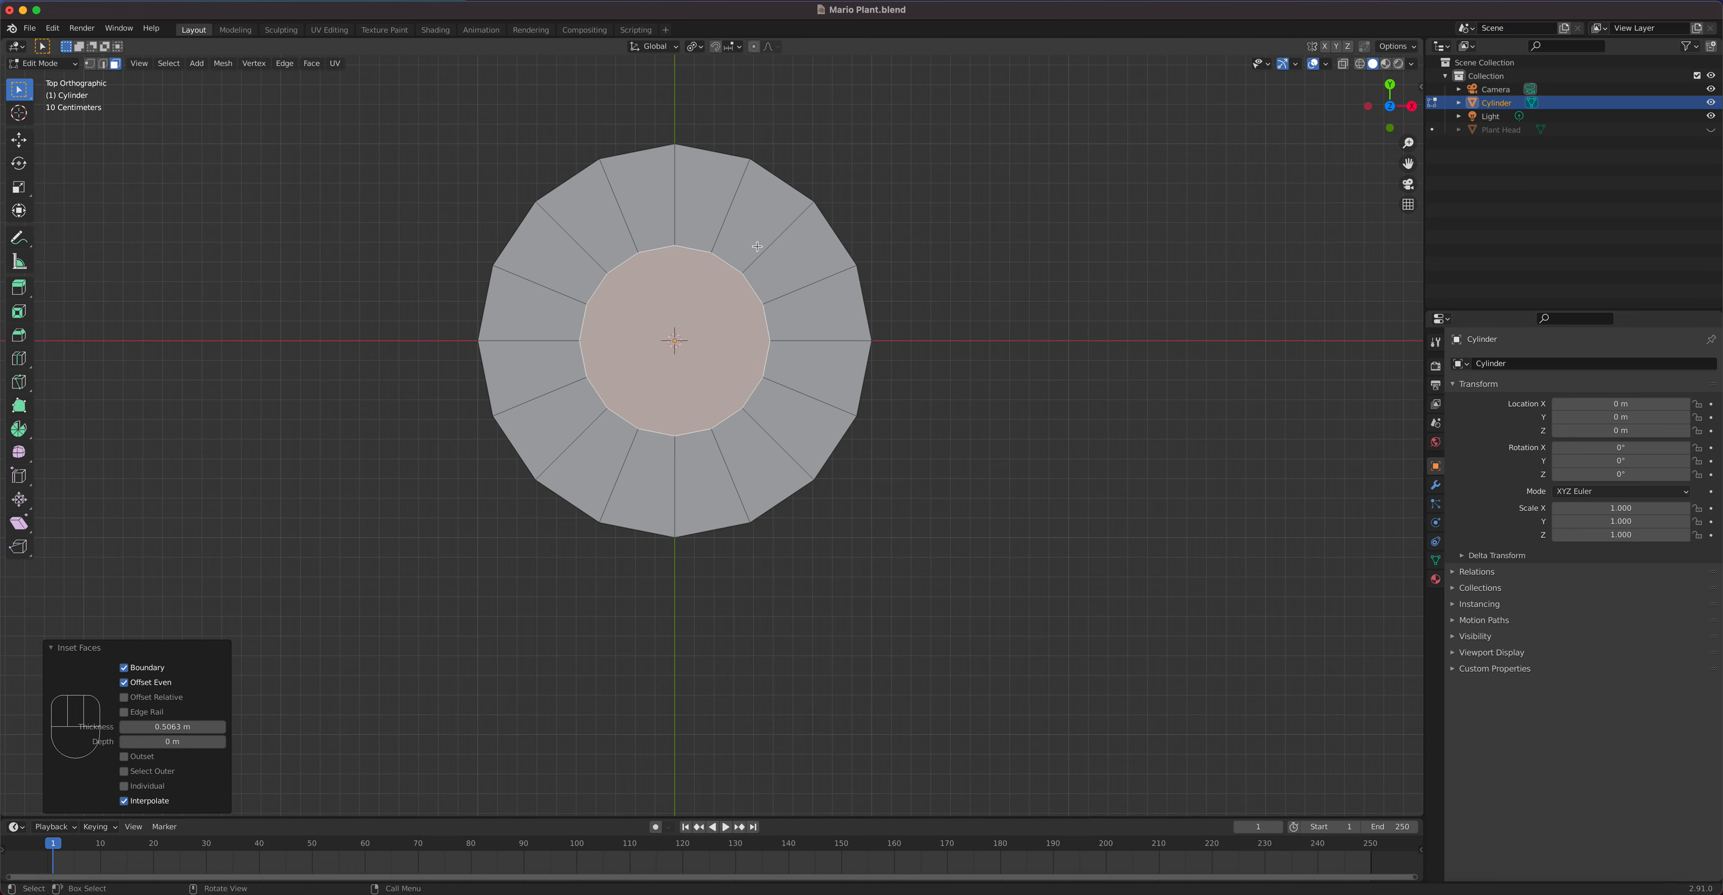
key("2")
left_click(729, 221)
left_click(798, 288, "shift")
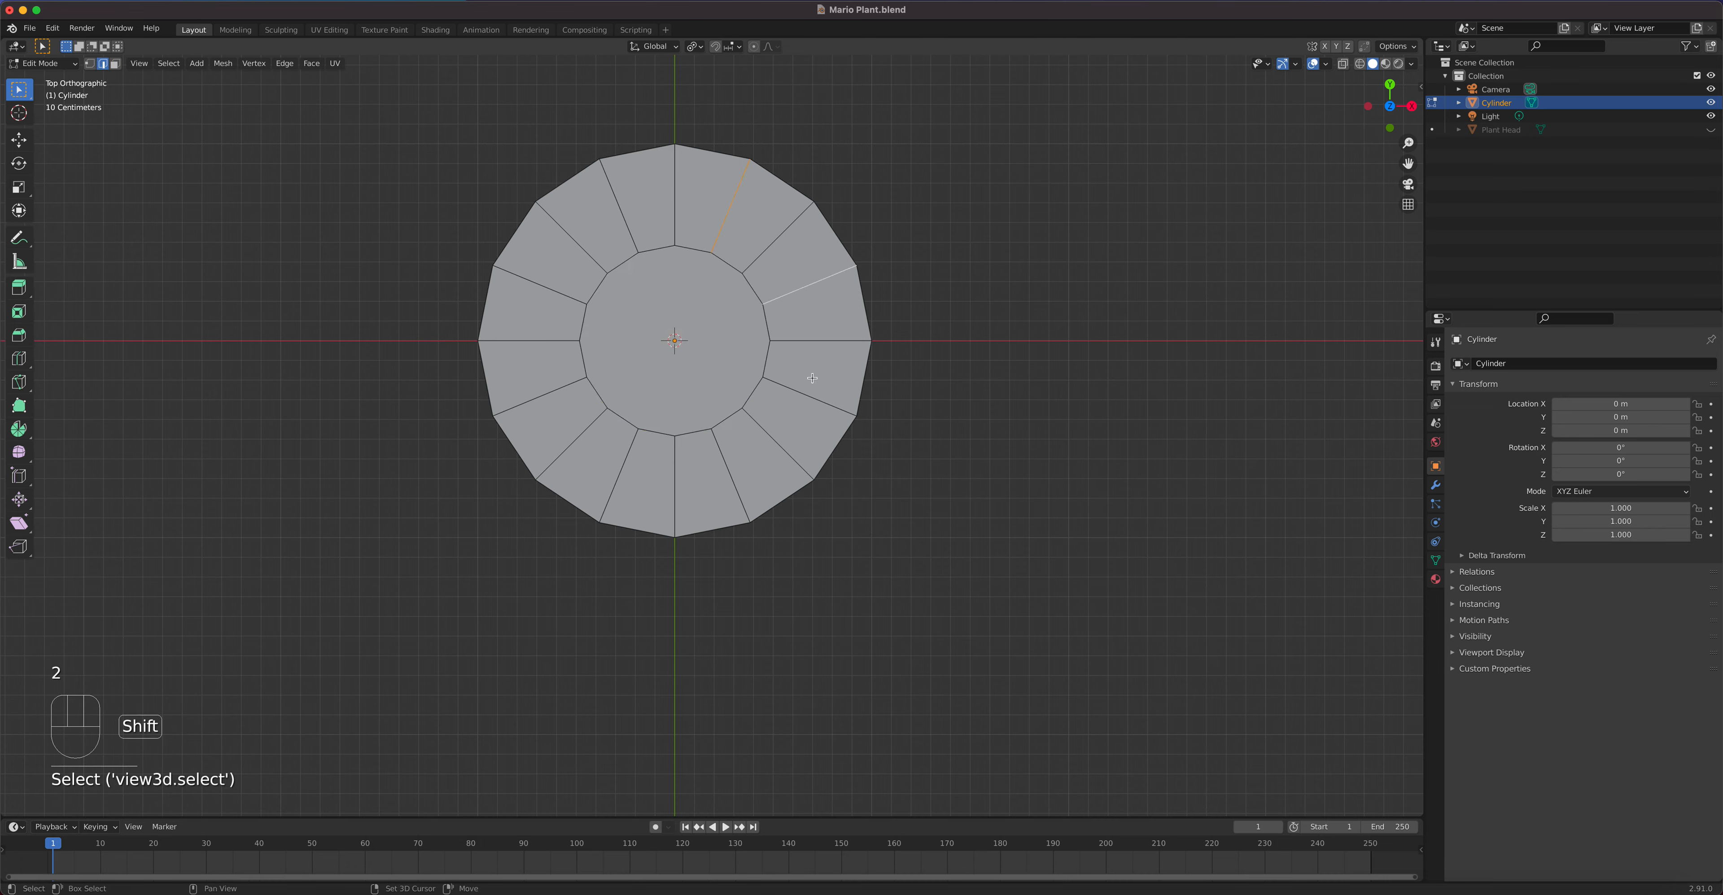
left_click(806, 395, "shift")
left_click(734, 469, "shift")
left_click(617, 469, "shift")
left_click(562, 395, "shift")
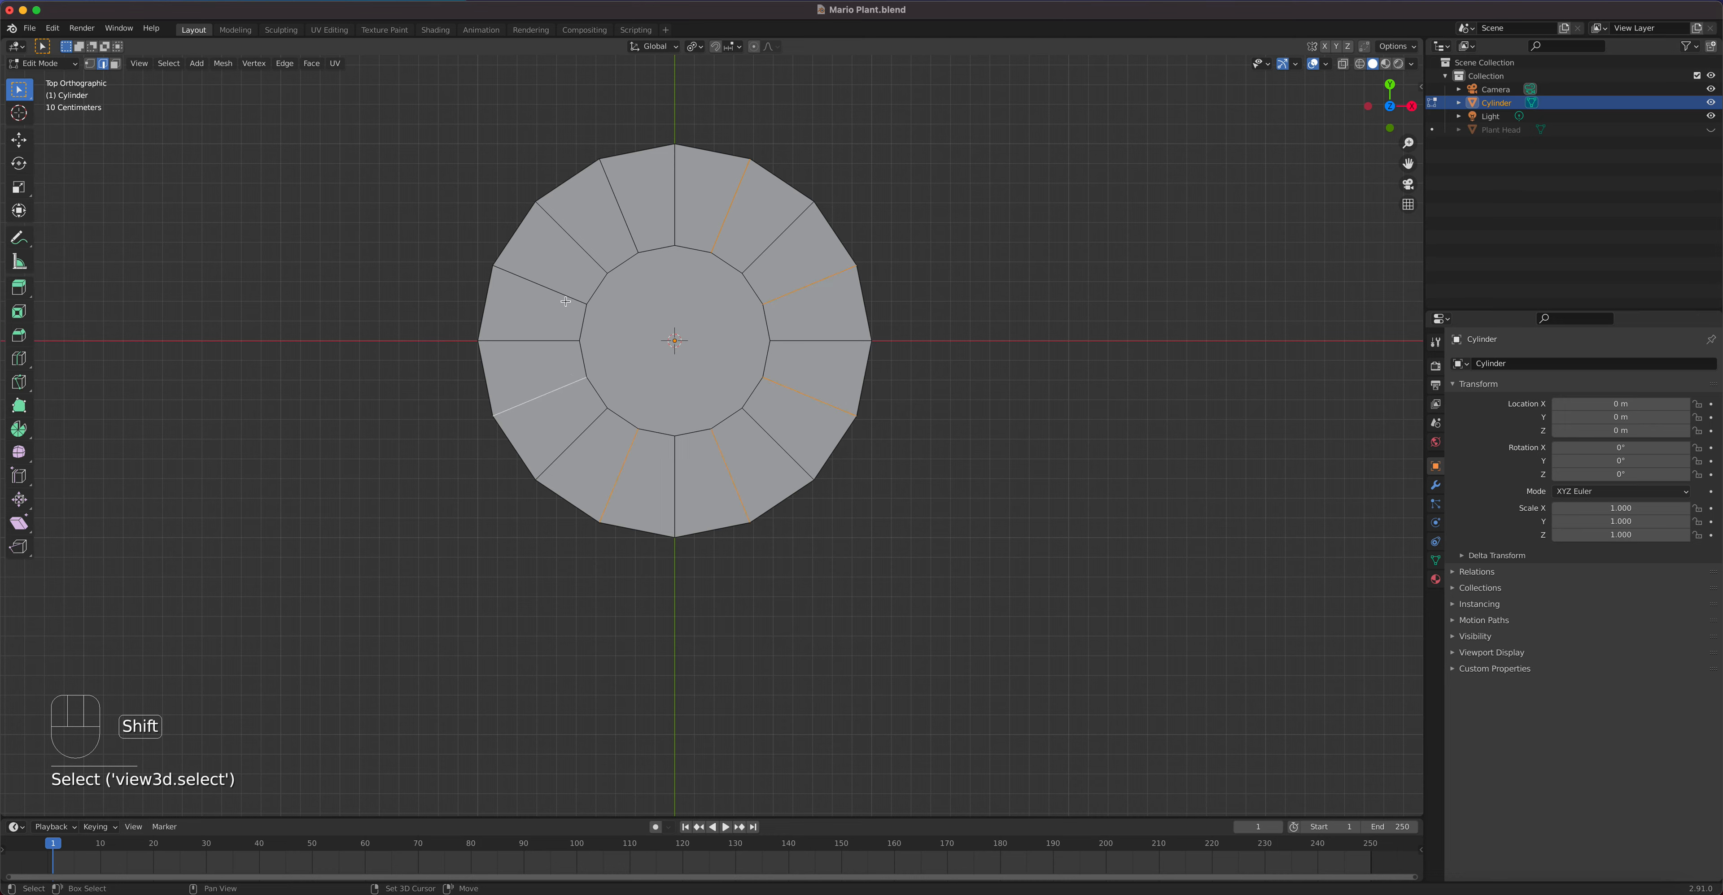
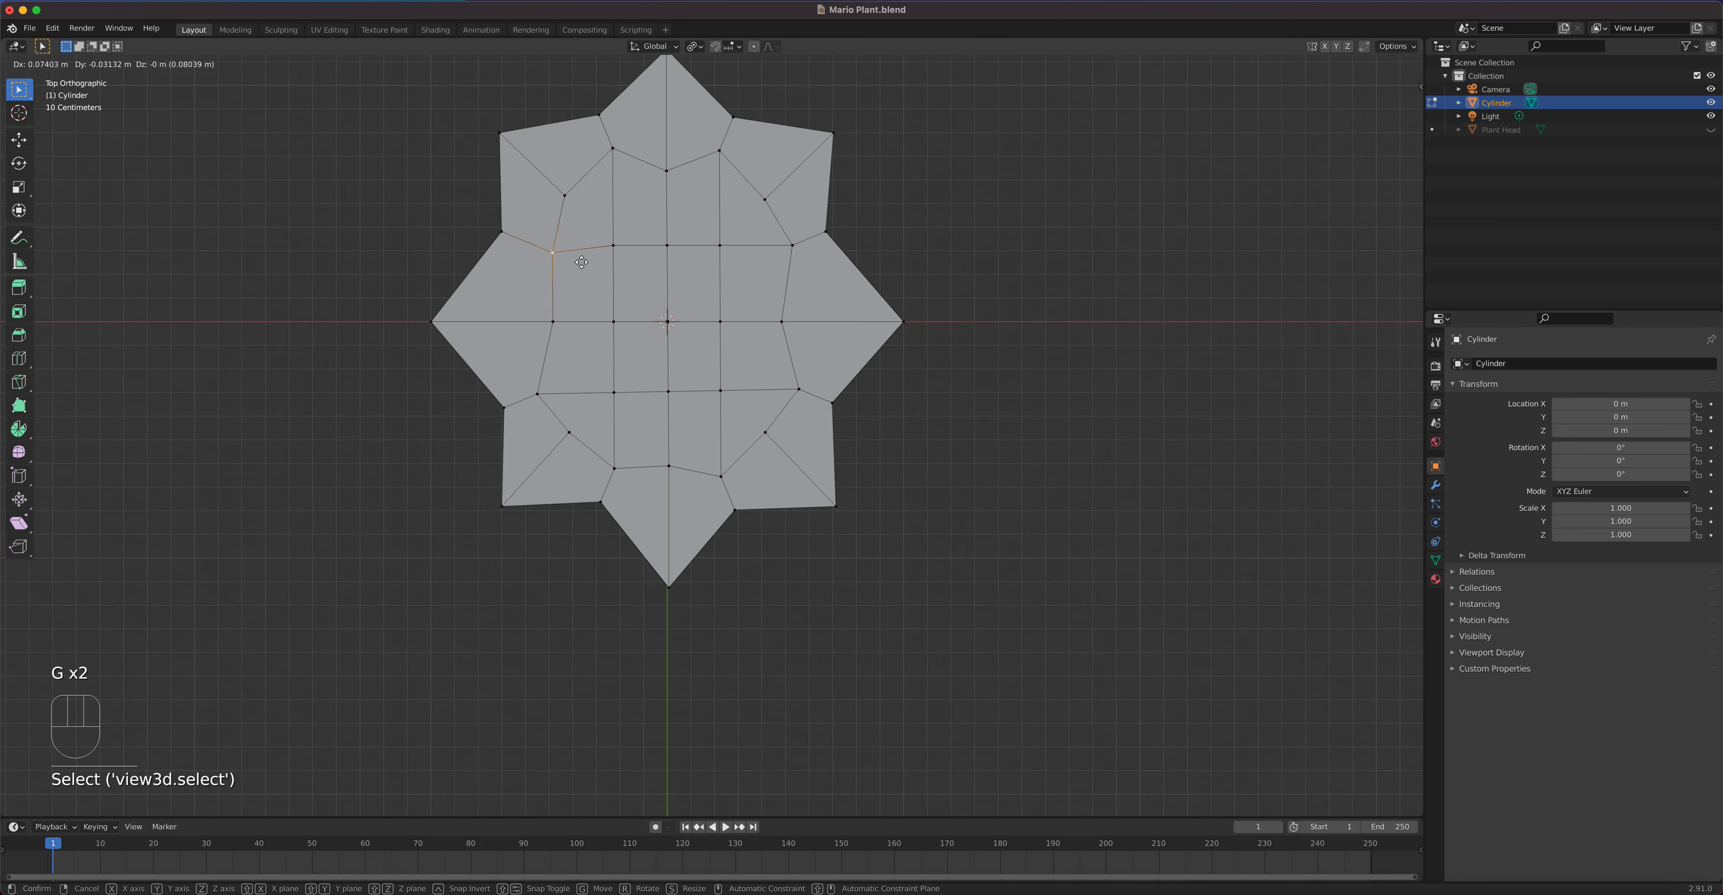
Step: Reposition the upper-left and lower-left vertices of the star's inner ring slightly inward to even out its curve
left_click(585, 263)
left_click(538, 393)
key("g")
left_click(551, 388)
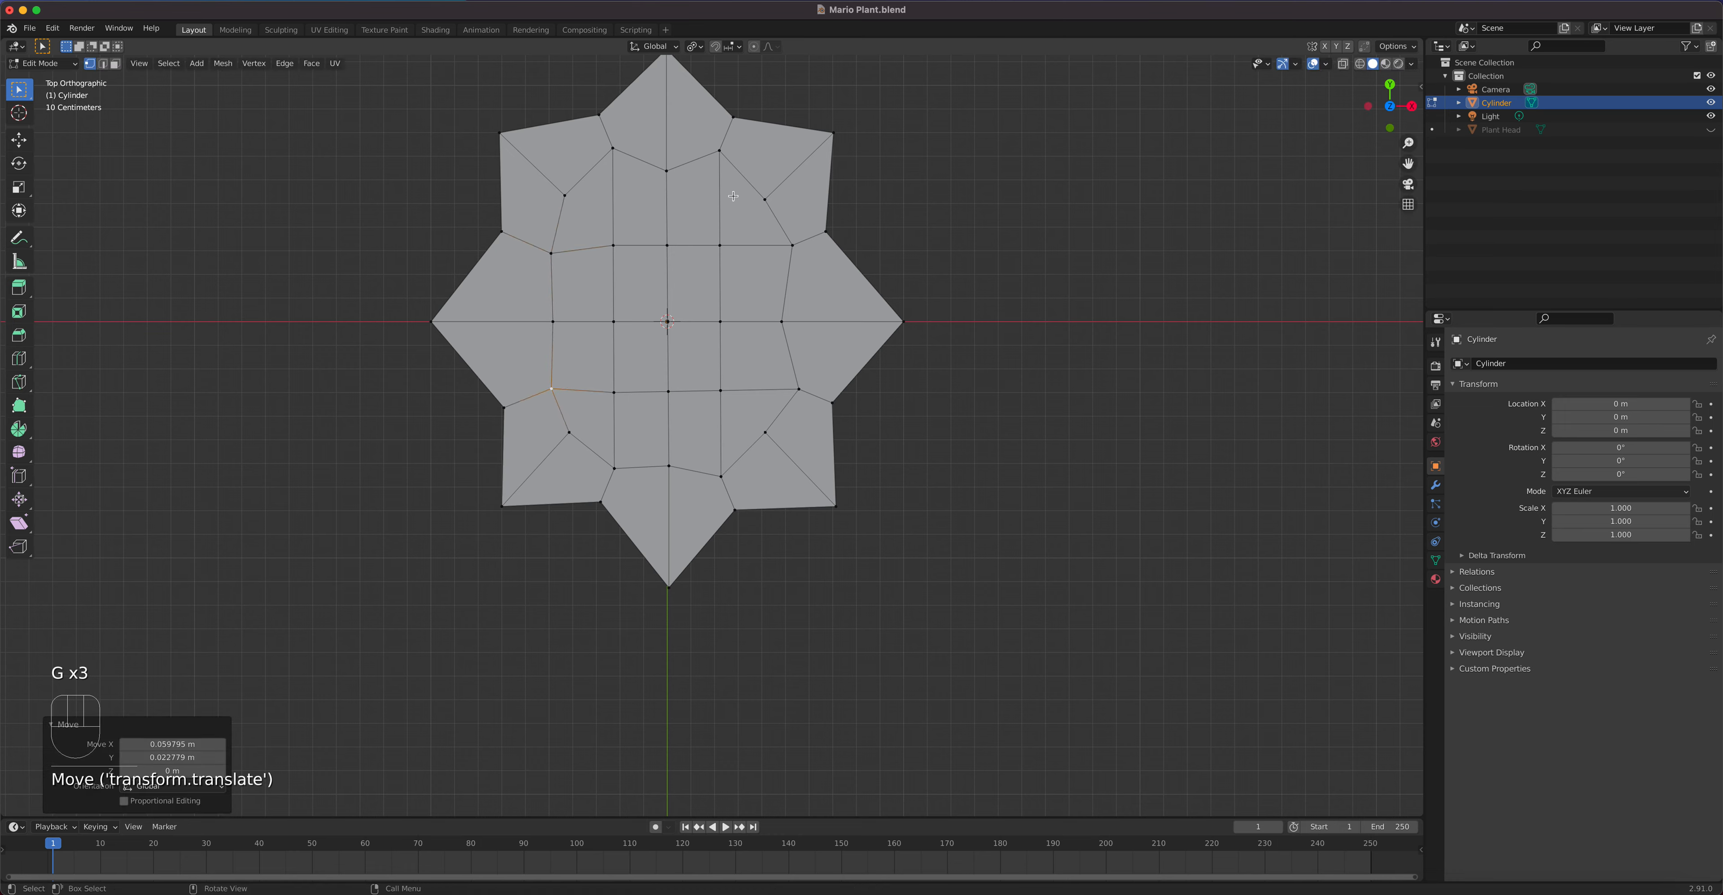
Step: Round the inner ring's upper and lower ends by nudging its upper-right vertex and moving the top and bottom centre vertices outward
left_click(729, 160)
key("g")
left_click(725, 163)
left_click(671, 159)
key("g")
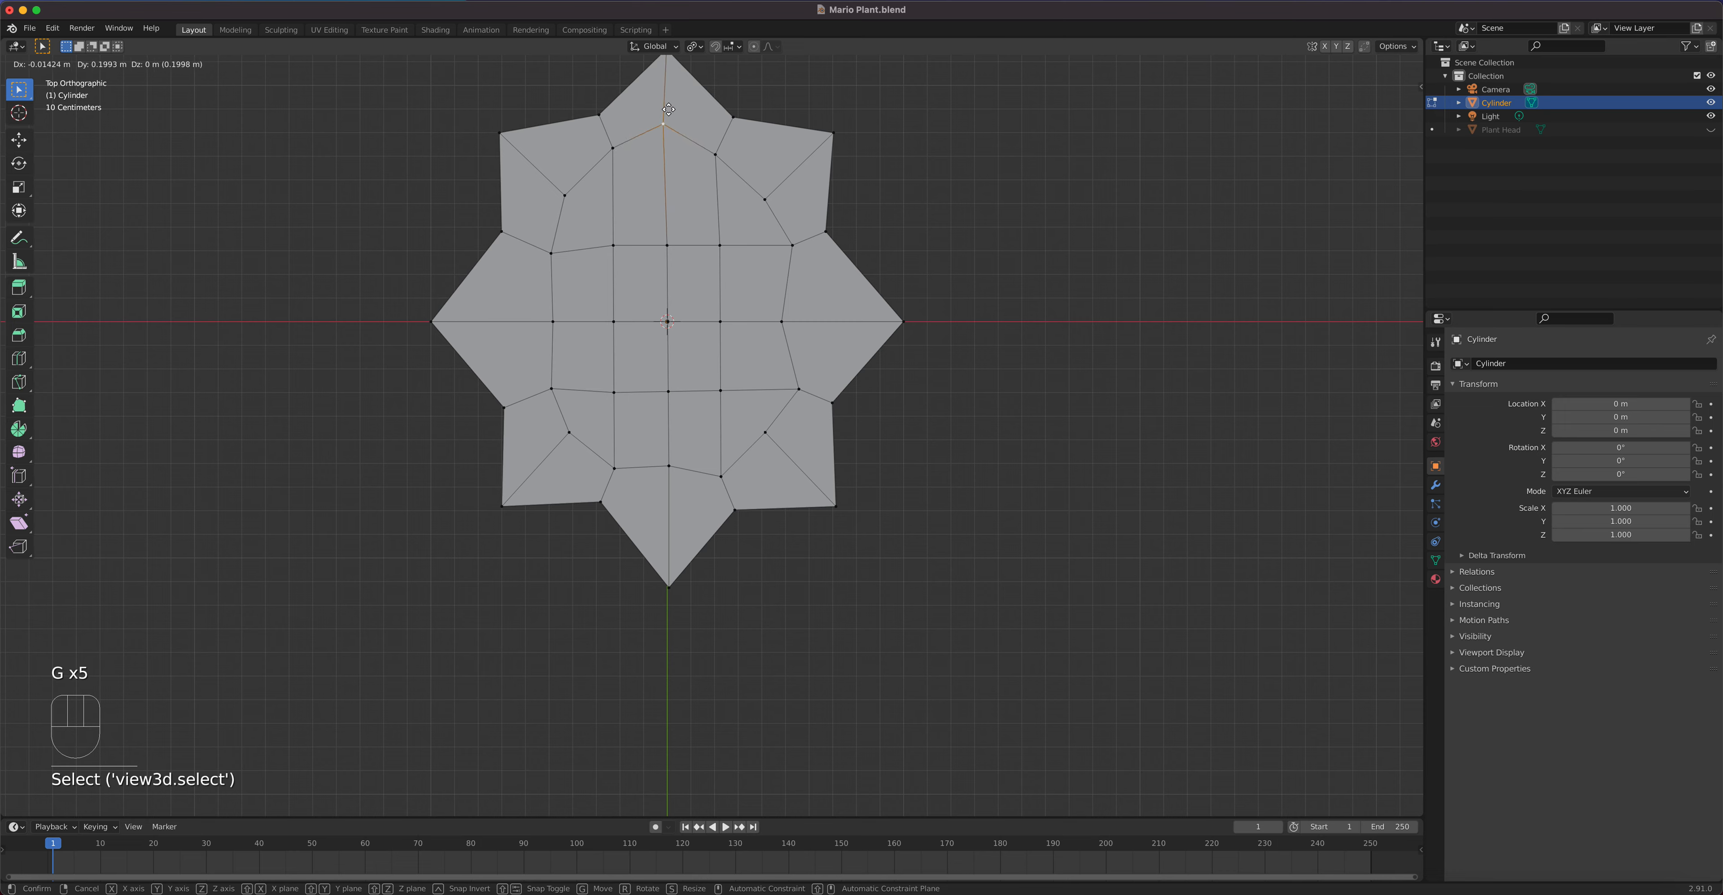
left_click(668, 123)
left_click(668, 469)
key("g")
left_click(671, 525)
Step: Nudge the inner ring's lower-right vertex and move its right and left centre vertices outward to round the sides
left_click(781, 322)
key("g")
left_click(786, 324)
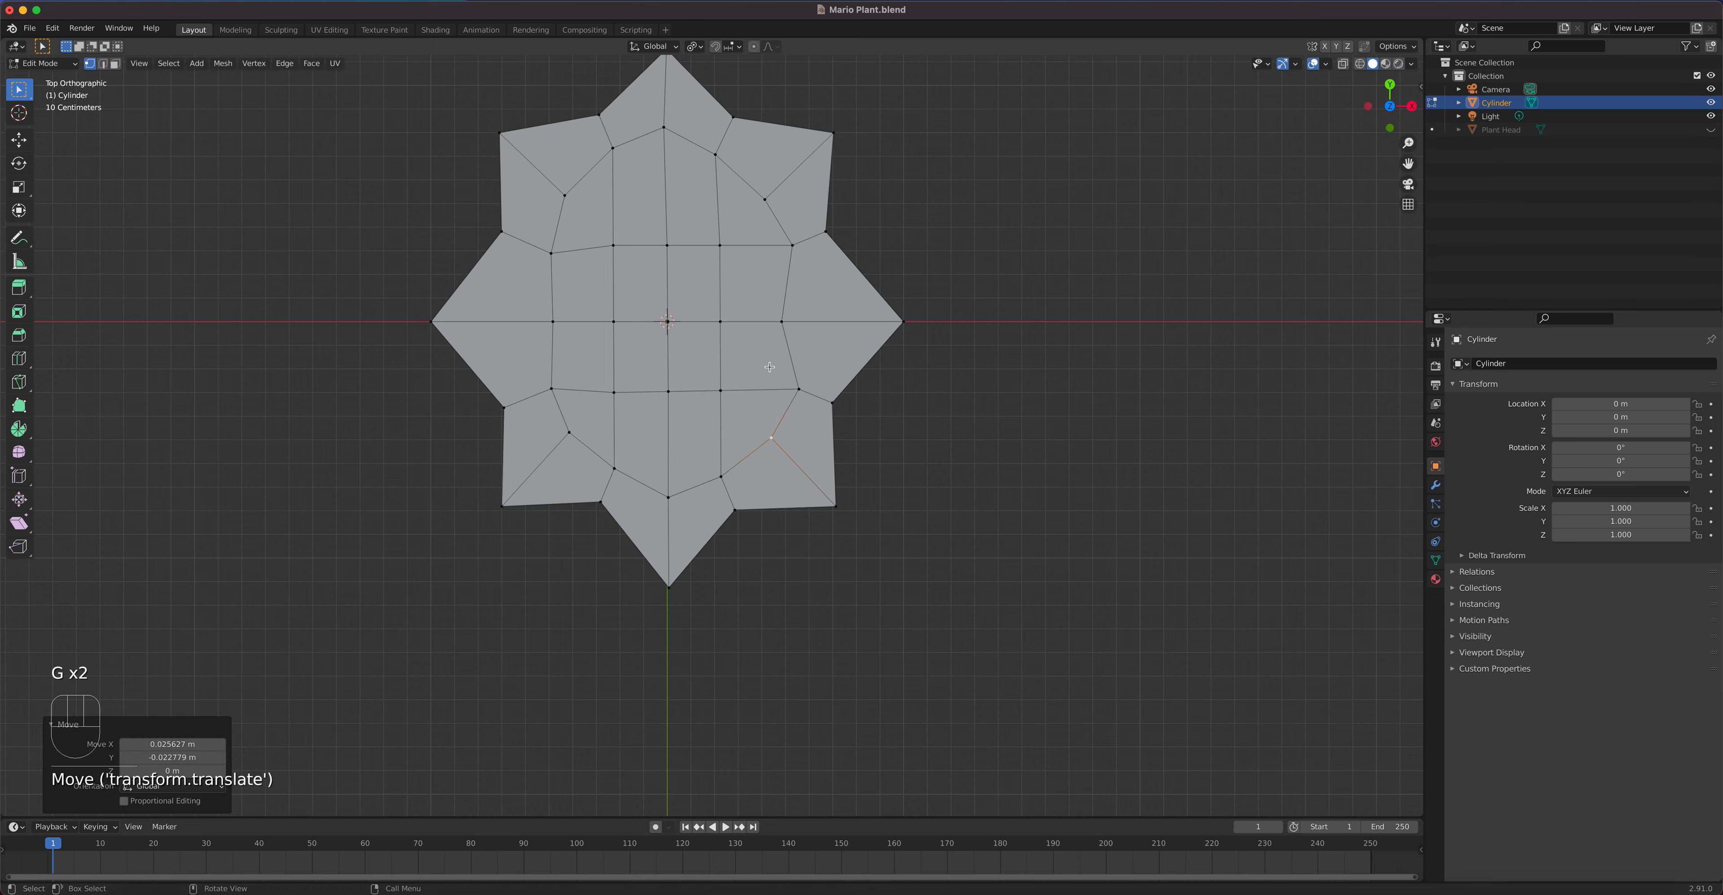
key("g")
left_click(814, 324)
left_click(543, 321)
key("g")
left_click(527, 323)
Step: Move the three interior vertices of the column left of centre slightly outward so the column bows to the left
left_click(614, 247)
key("g")
left_click(606, 249)
left_click(612, 322)
key("g")
left_click(597, 328)
left_click(600, 393)
key("g")
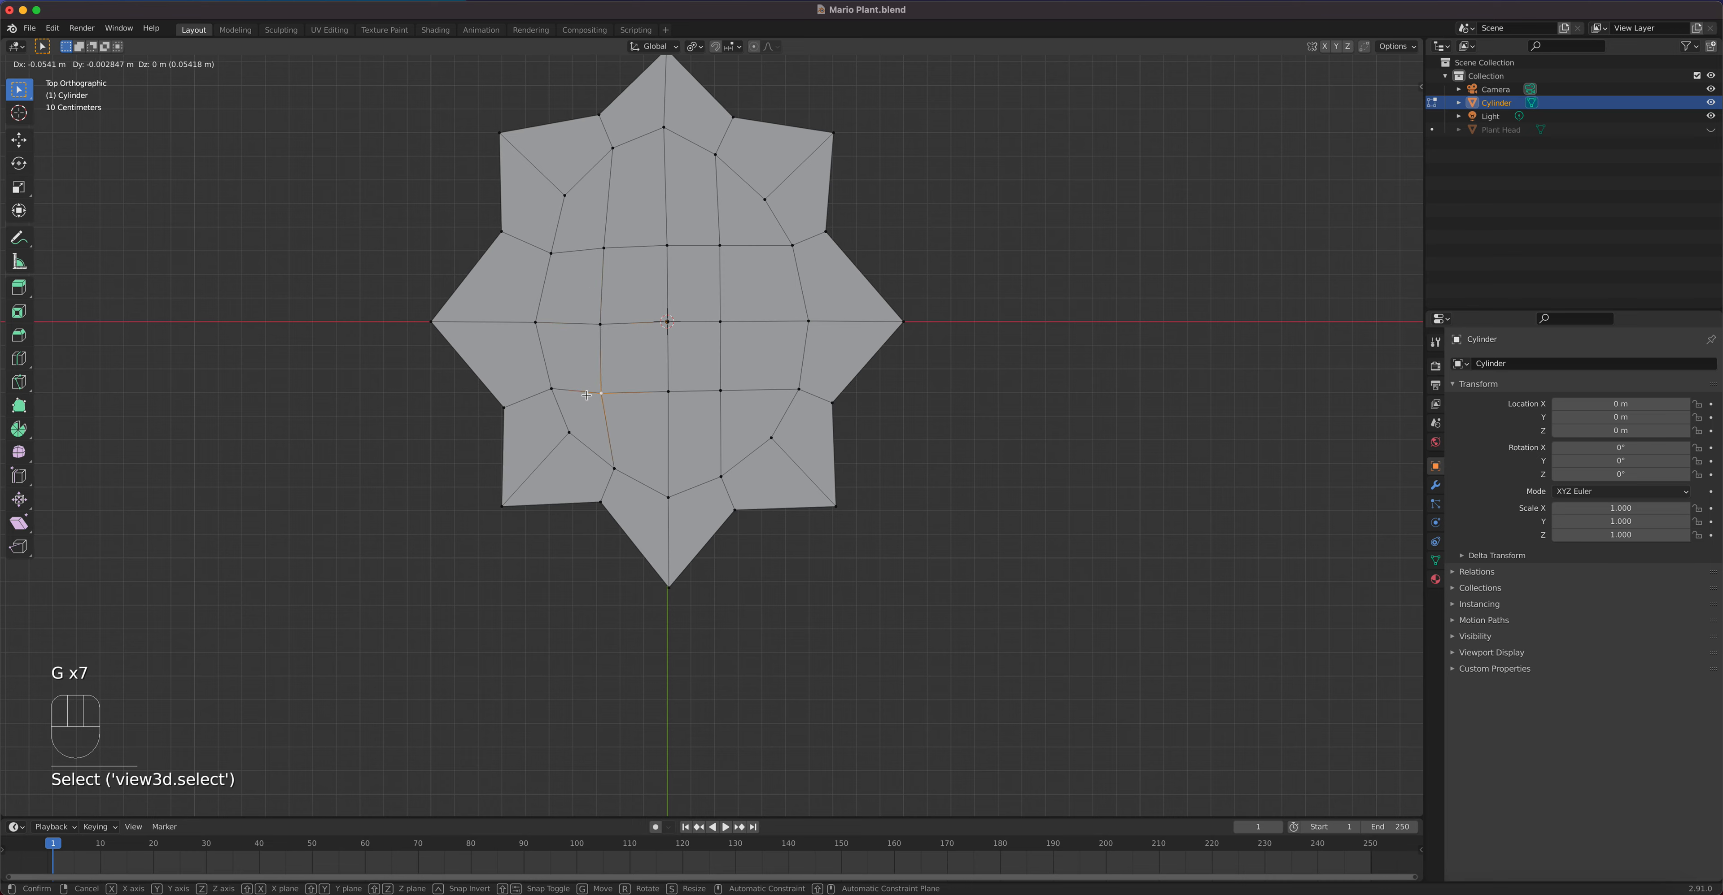
left_click(586, 396)
Step: Move the three interior vertices of the column right of centre slightly outward so the column bows to the right
left_click(719, 245)
key("g")
left_click(726, 248)
left_click(722, 322)
key("g")
left_click(738, 320)
left_click(720, 390)
key("g")
left_click(727, 386)
Step: Select the two vertex columns on either side of the star's centre line and raise them about 0.15 m along Z
mouse_move(742, 432)
middle_mouse_down()
mouse_move(738, 277)
mouse_move(735, 434)
middle_mouse_up()
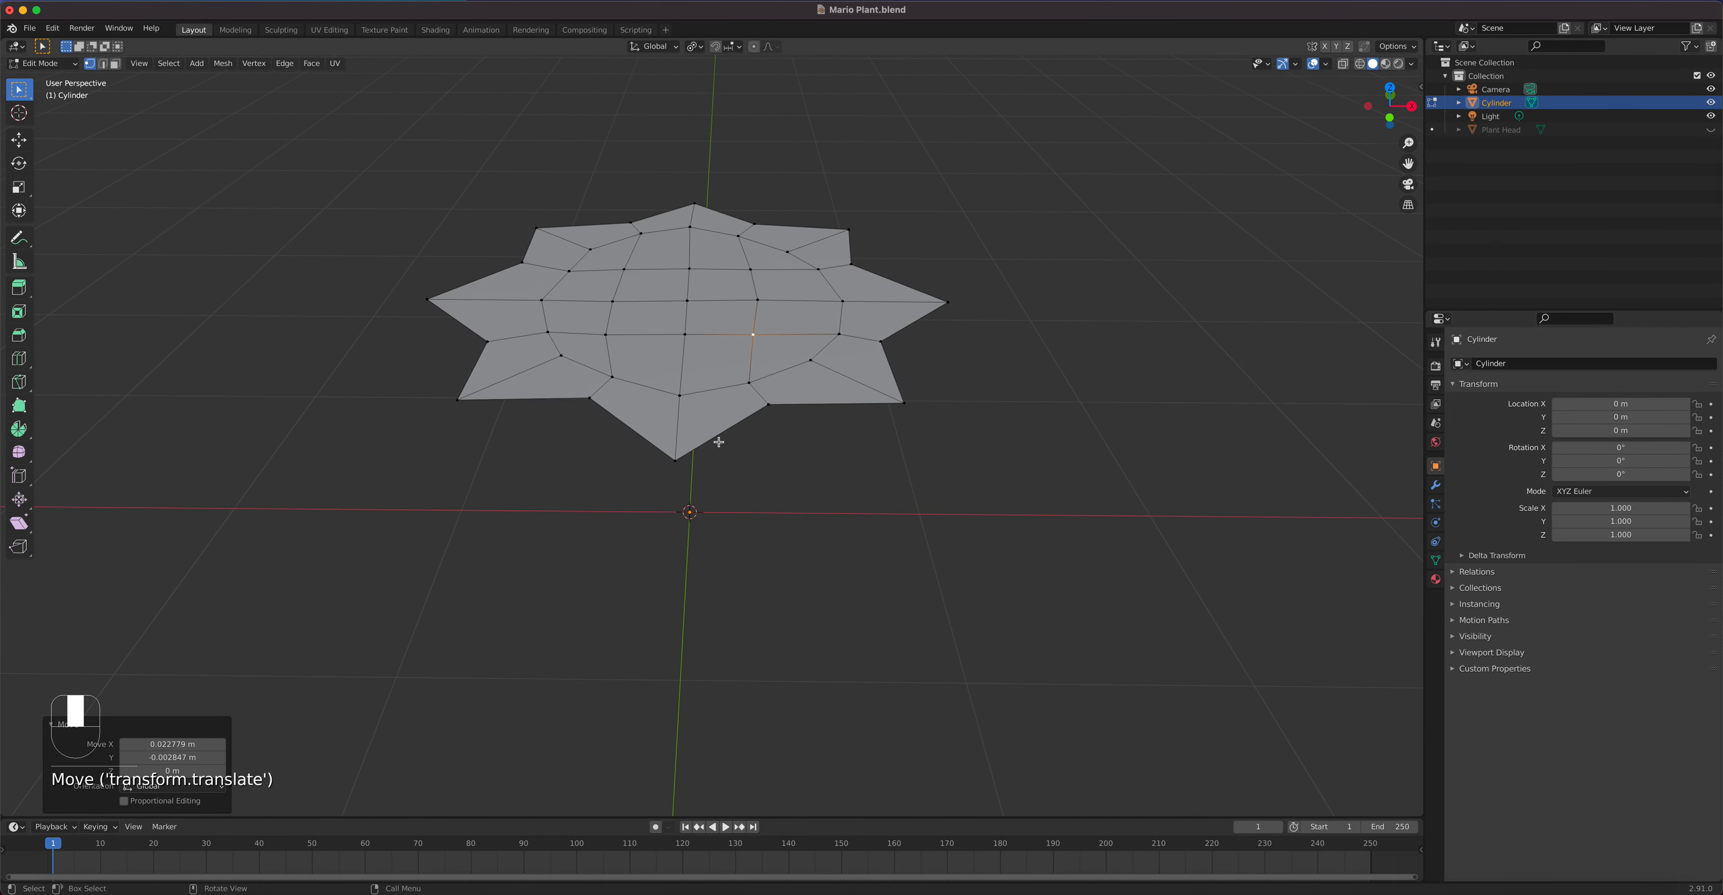
left_click(677, 408, "shift")
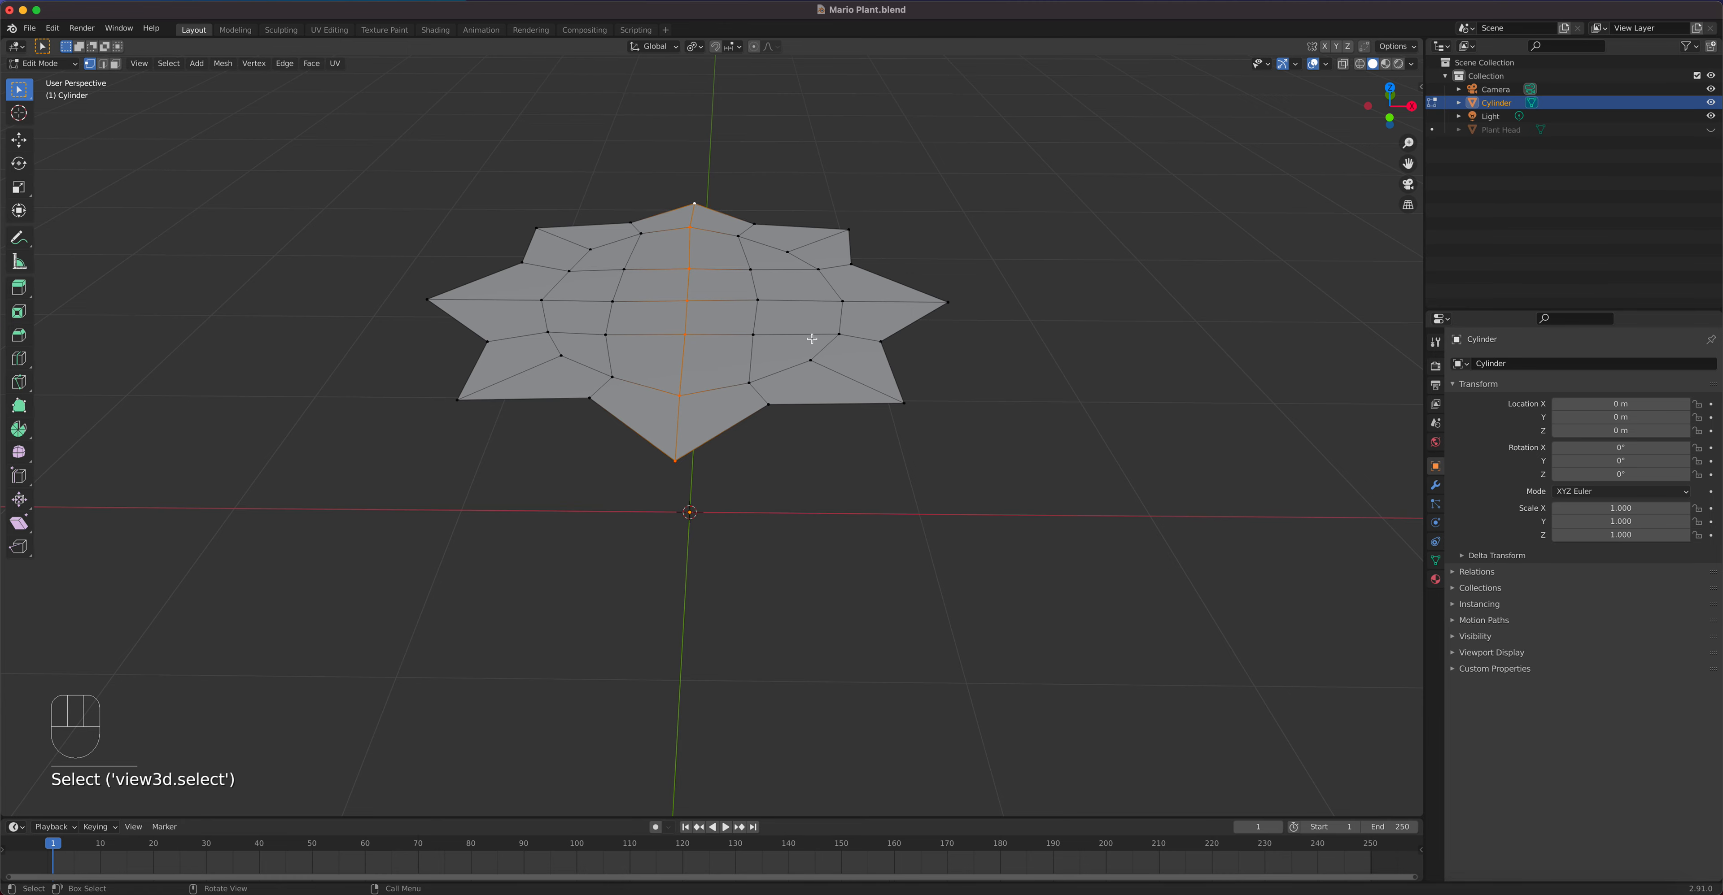
middle_click_drag(806, 352, 765, 349)
left_click_drag(735, 225, 781, 411)
left_click(640, 256, "alt+shift")
key("g")
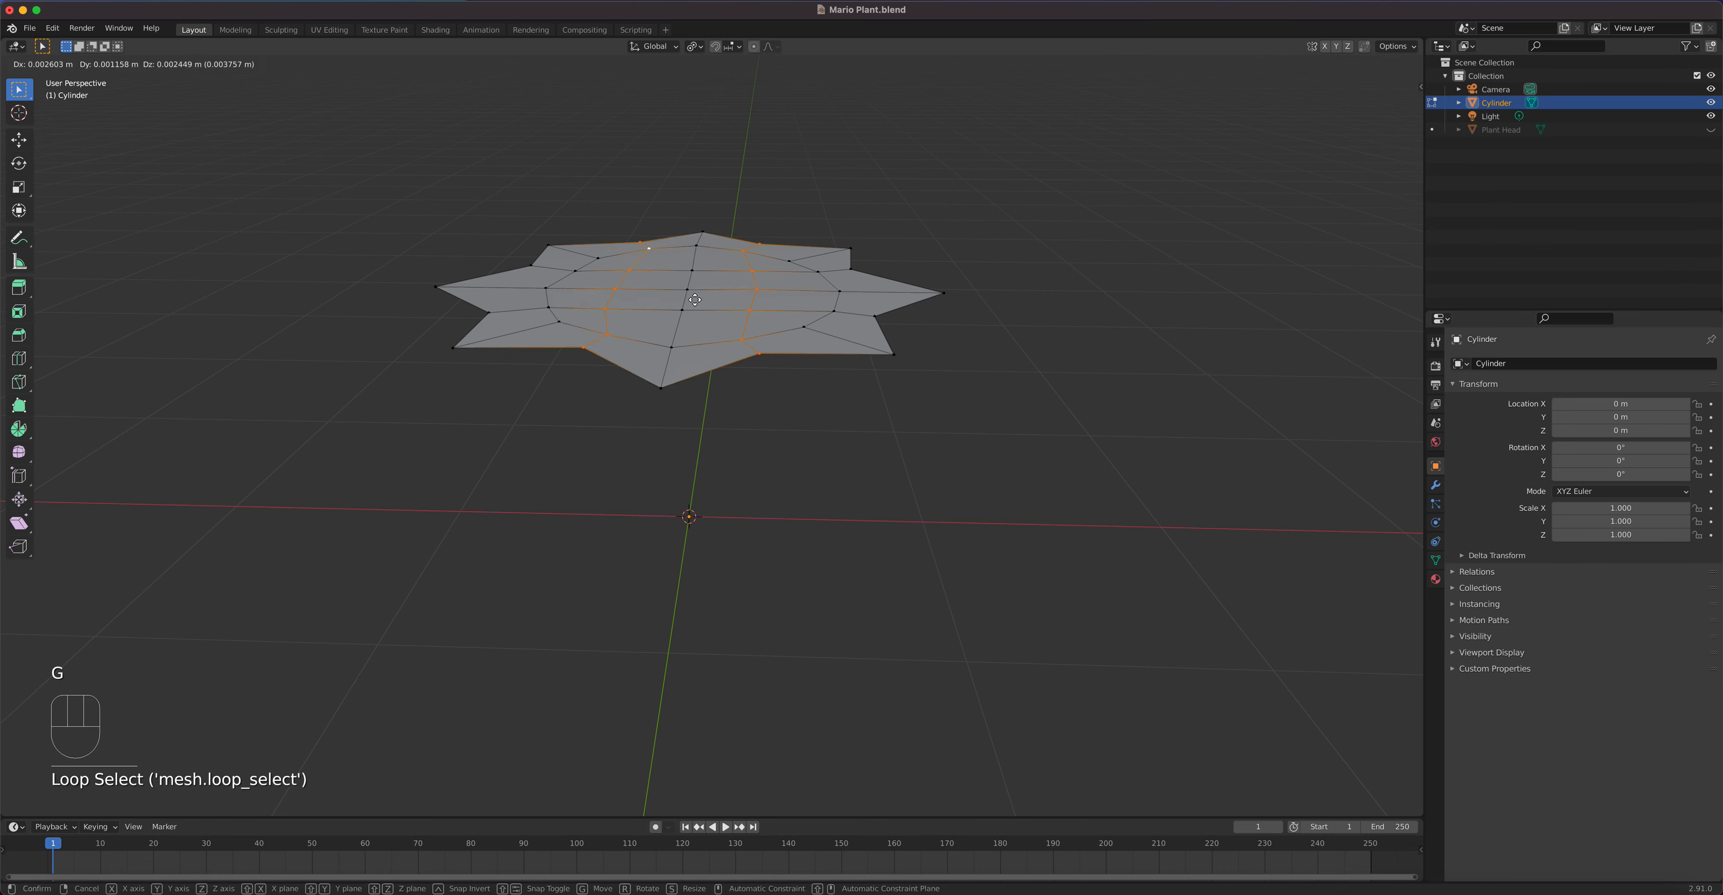
key("z")
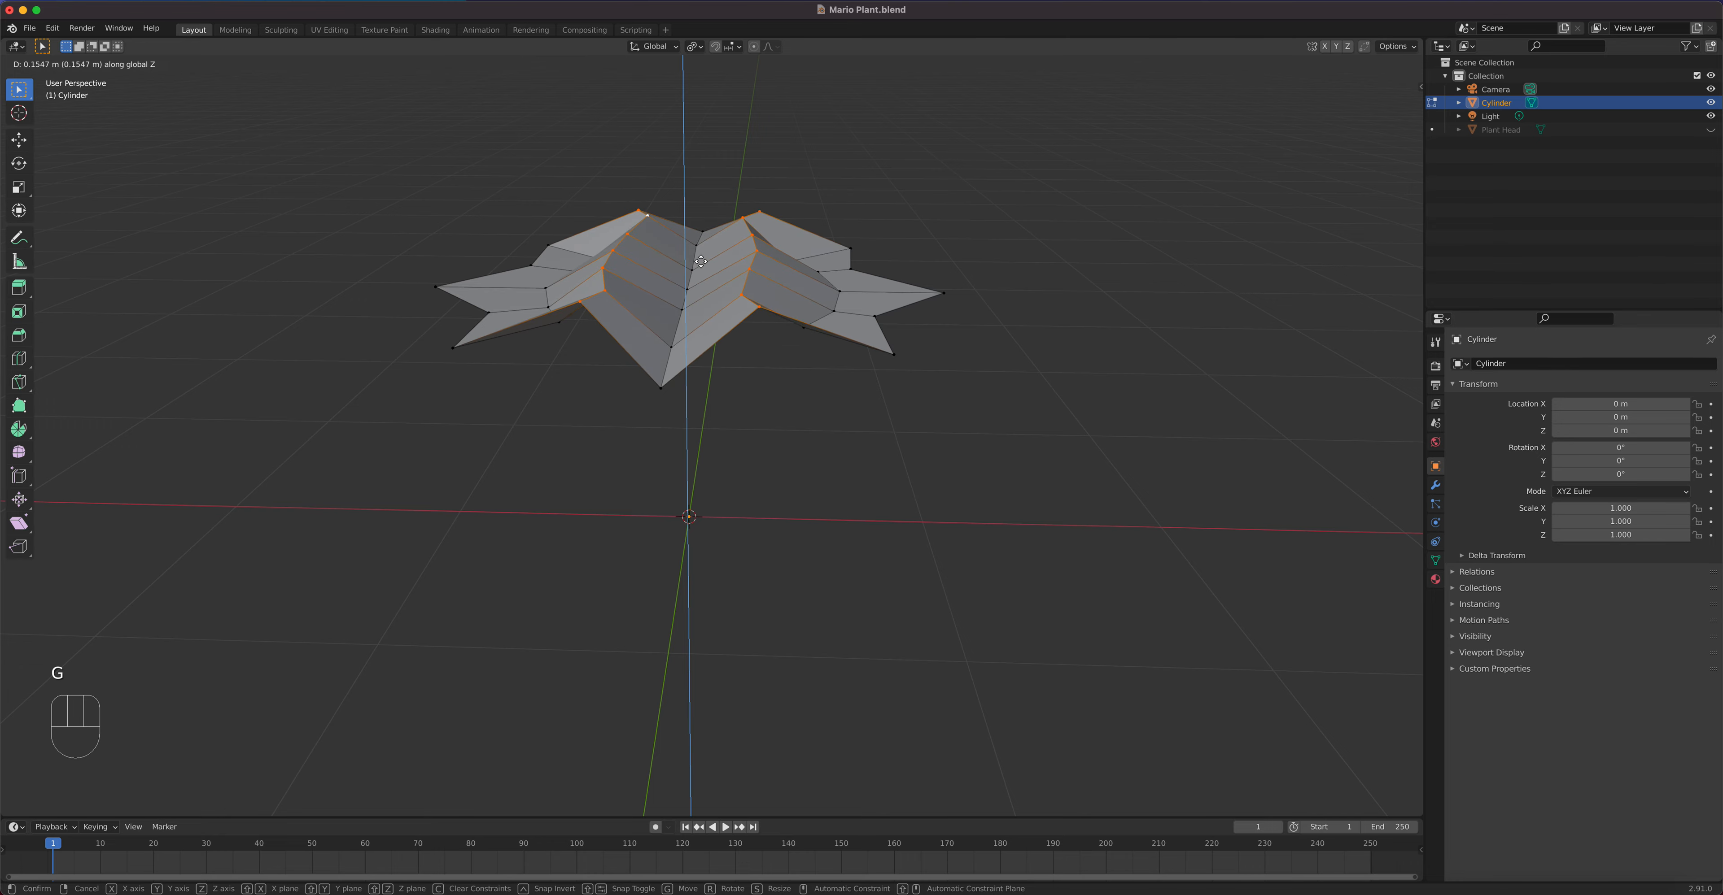
left_click(701, 261)
Step: Select the inner-ring vertices on the star's right side and raise them along Z with the Move tool
middle_click_drag(804, 320, 704, 366)
left_click(701, 368)
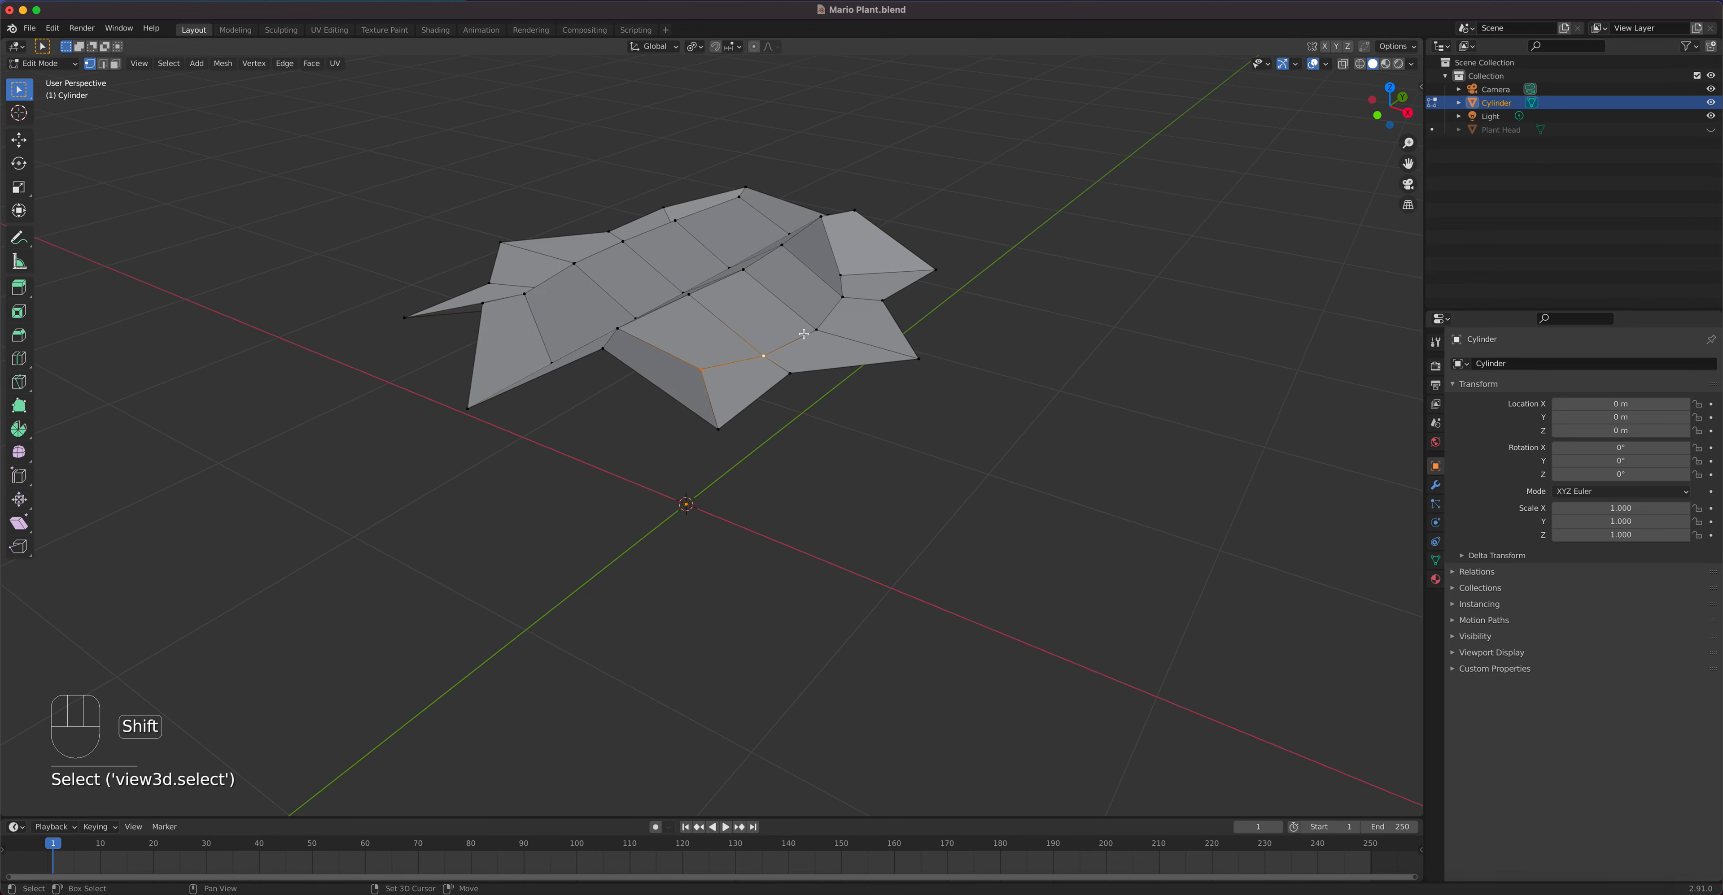
middle_click_drag(822, 335, 808, 335)
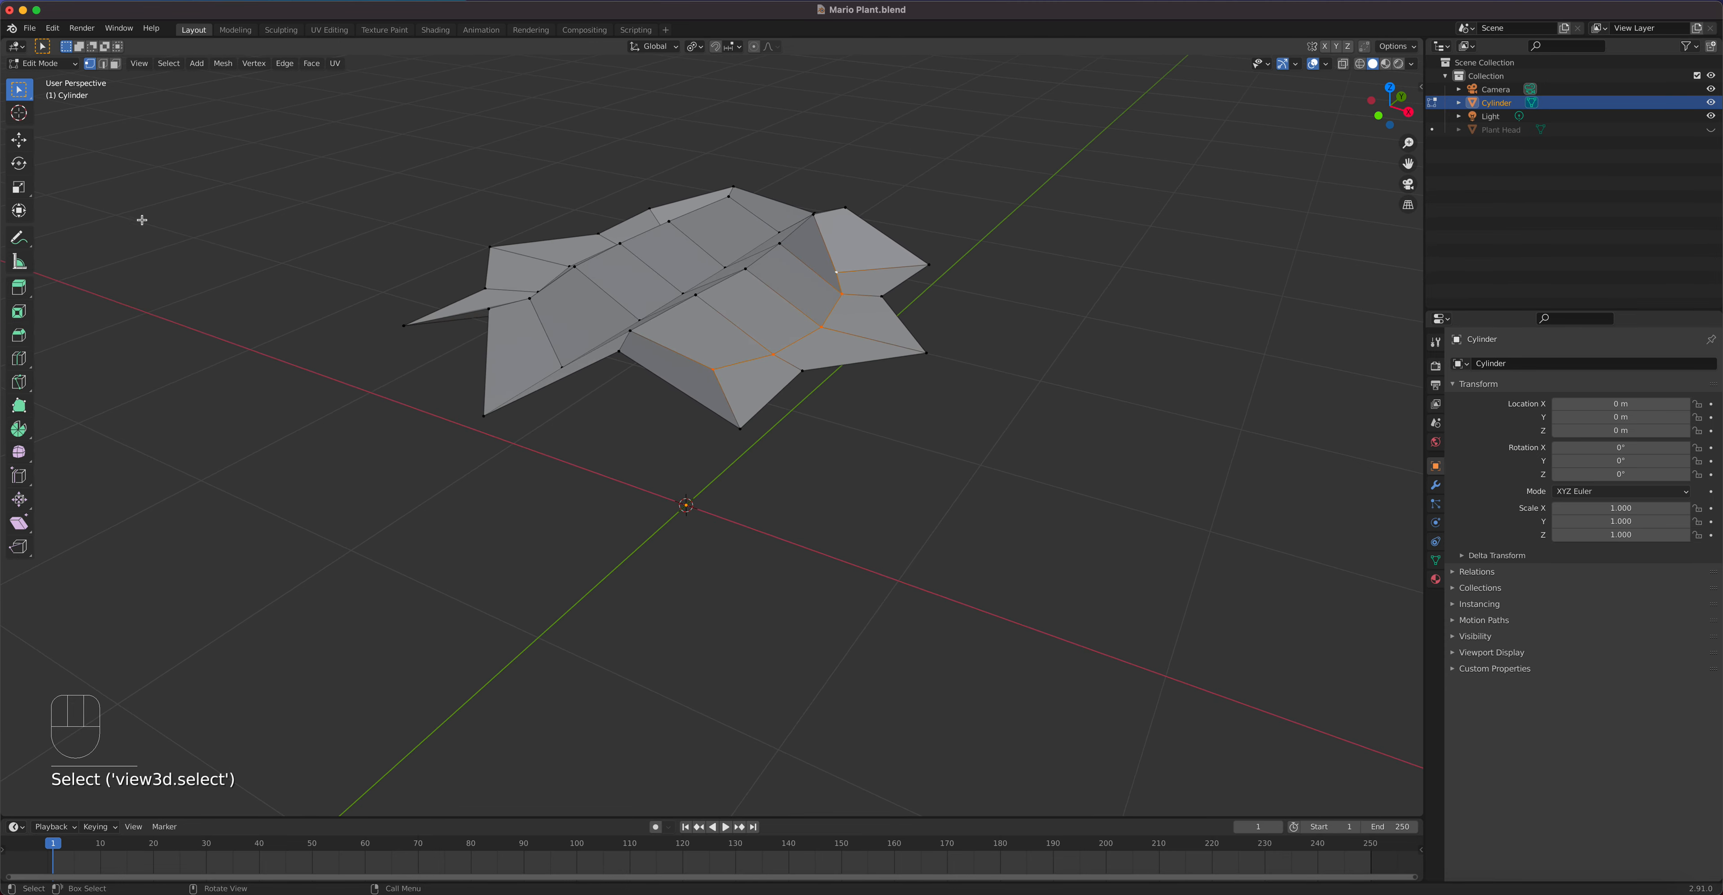
left_click(18, 139)
left_click_drag(803, 280, 804, 244)
middle_click_drag(804, 244, 805, 317)
left_click_drag(814, 202, 813, 221)
Step: Select the inner-ring vertices on the star's left side and raise them about 0.13 m along Z
middle_click_drag(813, 220, 778, 358)
left_click(623, 372)
left_click(587, 354, "shift")
left_click_drag(565, 267, 563, 233)
Step: In front view, move the leaf's rightmost tip inward about 0.09 m and down about 0.07 m, and the leftmost tip inward and down similarly
middle_click_drag(640, 317, 591, 288)
key("KP_1")
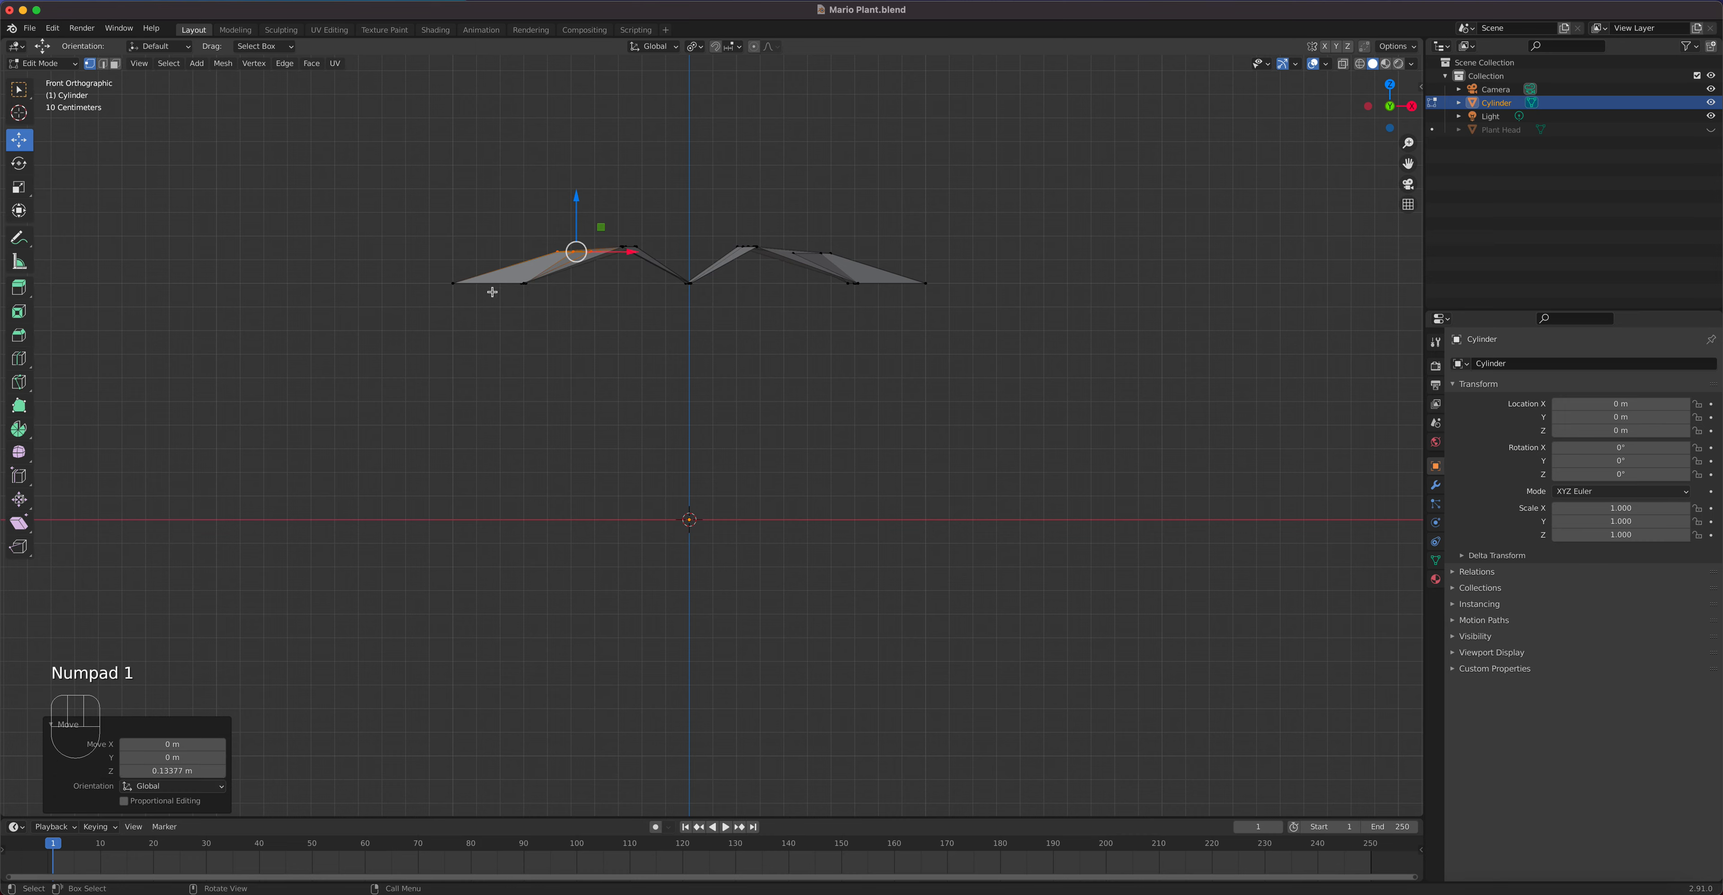
left_click_drag(952, 328, 879, 243)
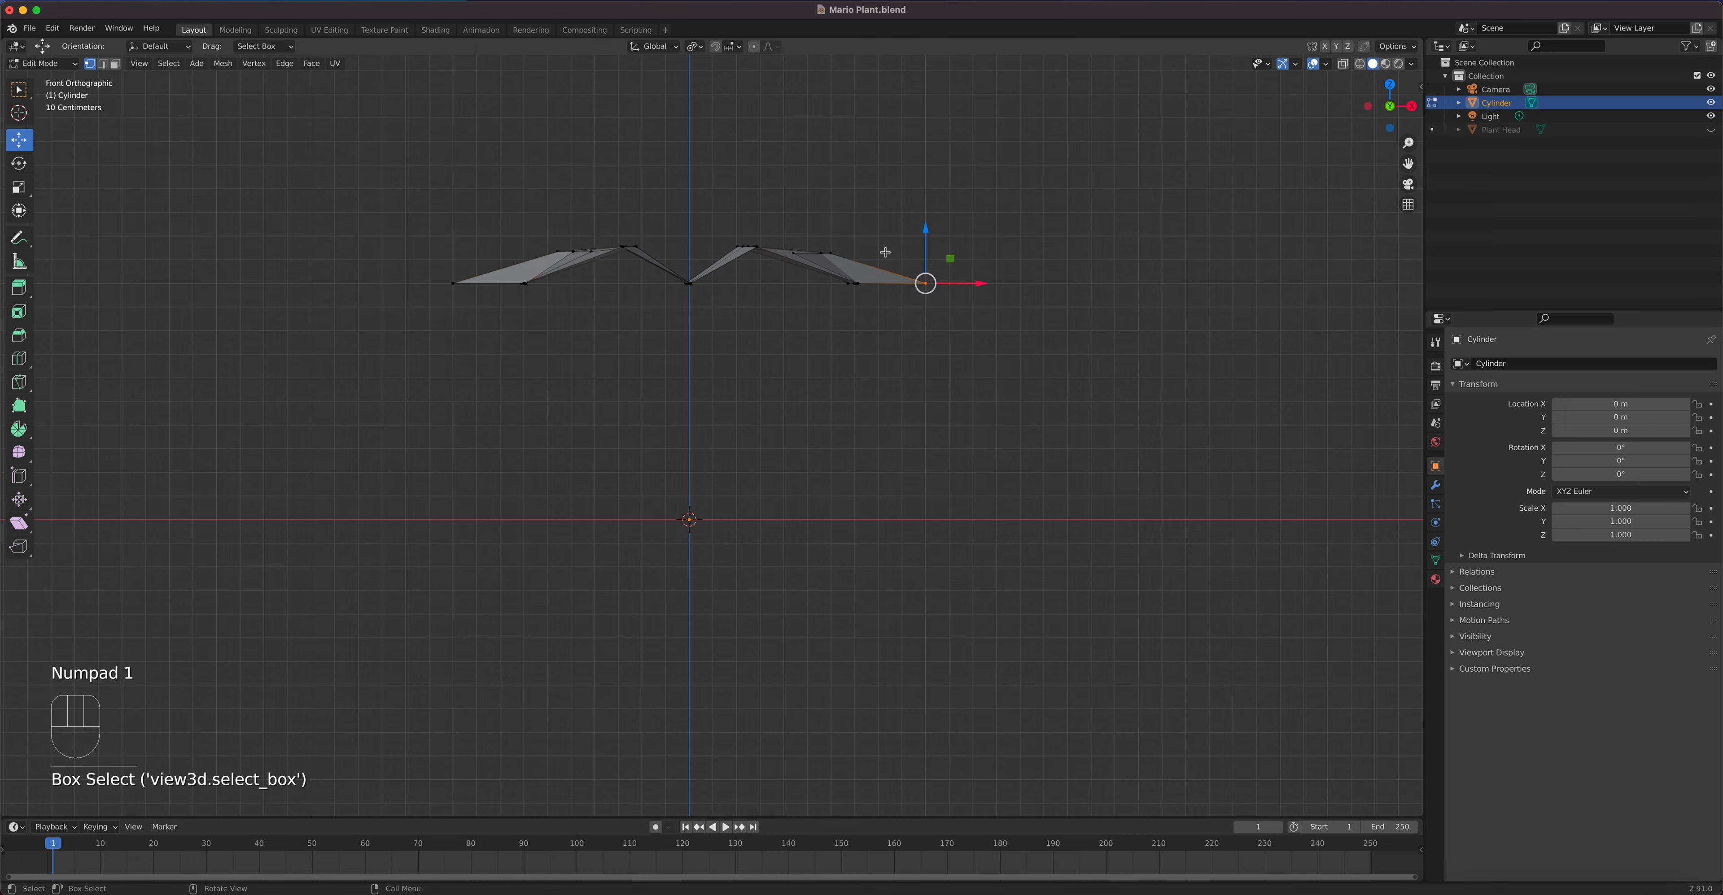
key("g")
left_click(849, 329)
left_click(435, 271)
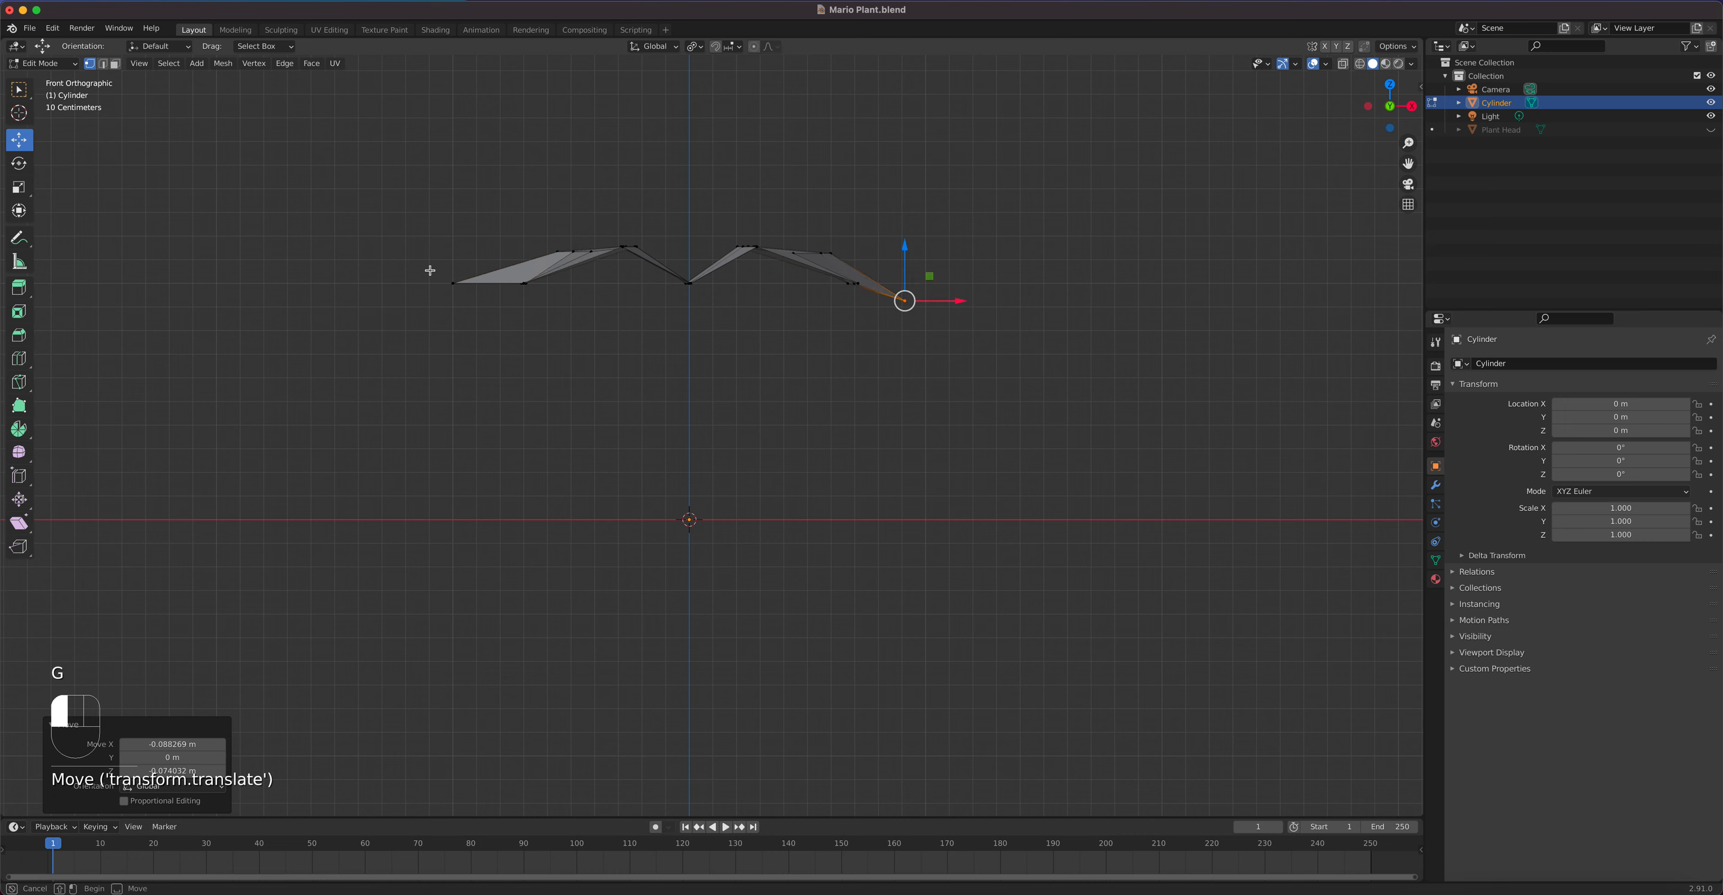
key("g")
left_click(508, 342)
middle_click_drag(508, 342, 739, 352)
middle_click_drag(608, 287, 1070, 374)
Step: Leave Edit Mode and add a Solidify modifier to the leaf with a thickness of 0.04 m
key("Tab")
left_click(1542, 361)
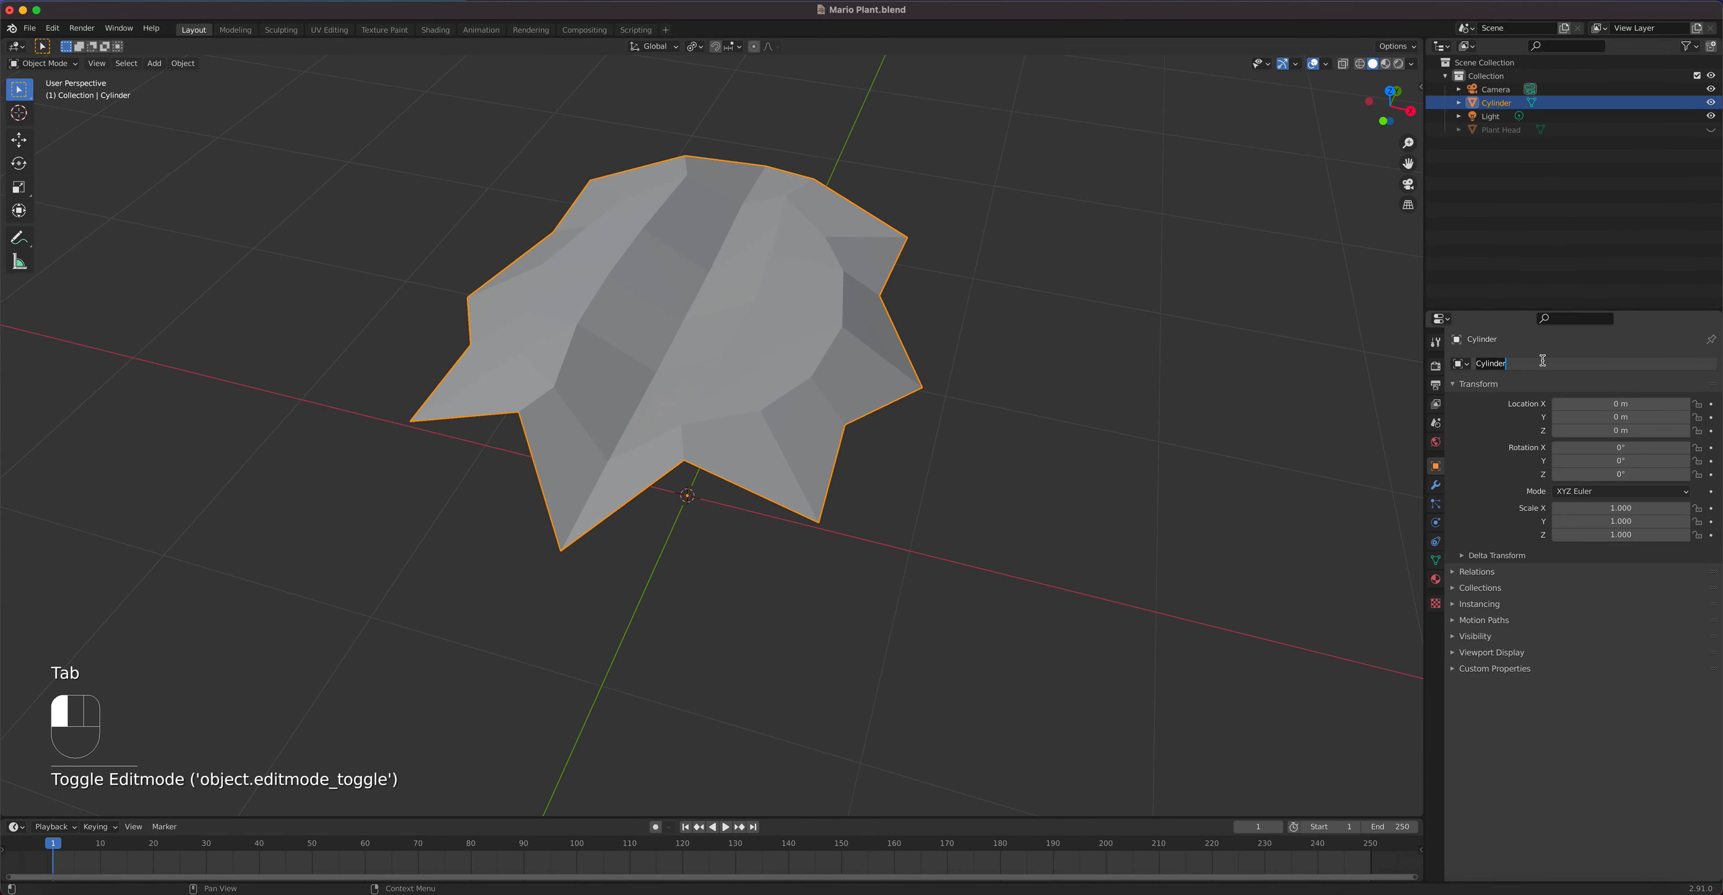
left_click(1435, 485)
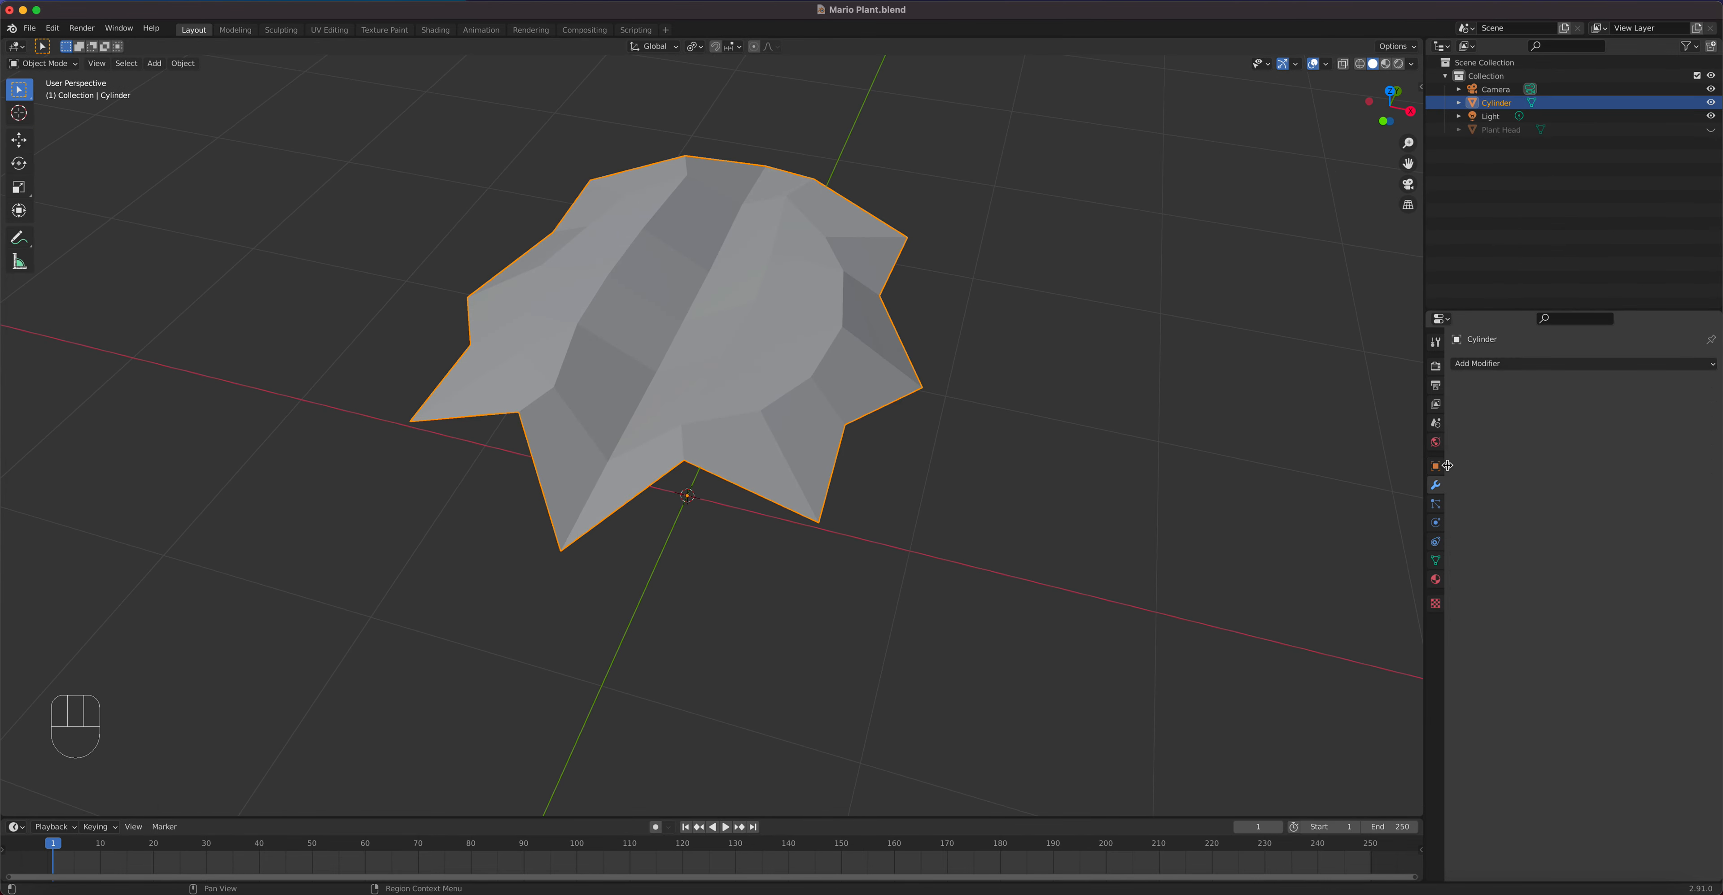
left_click(1514, 365)
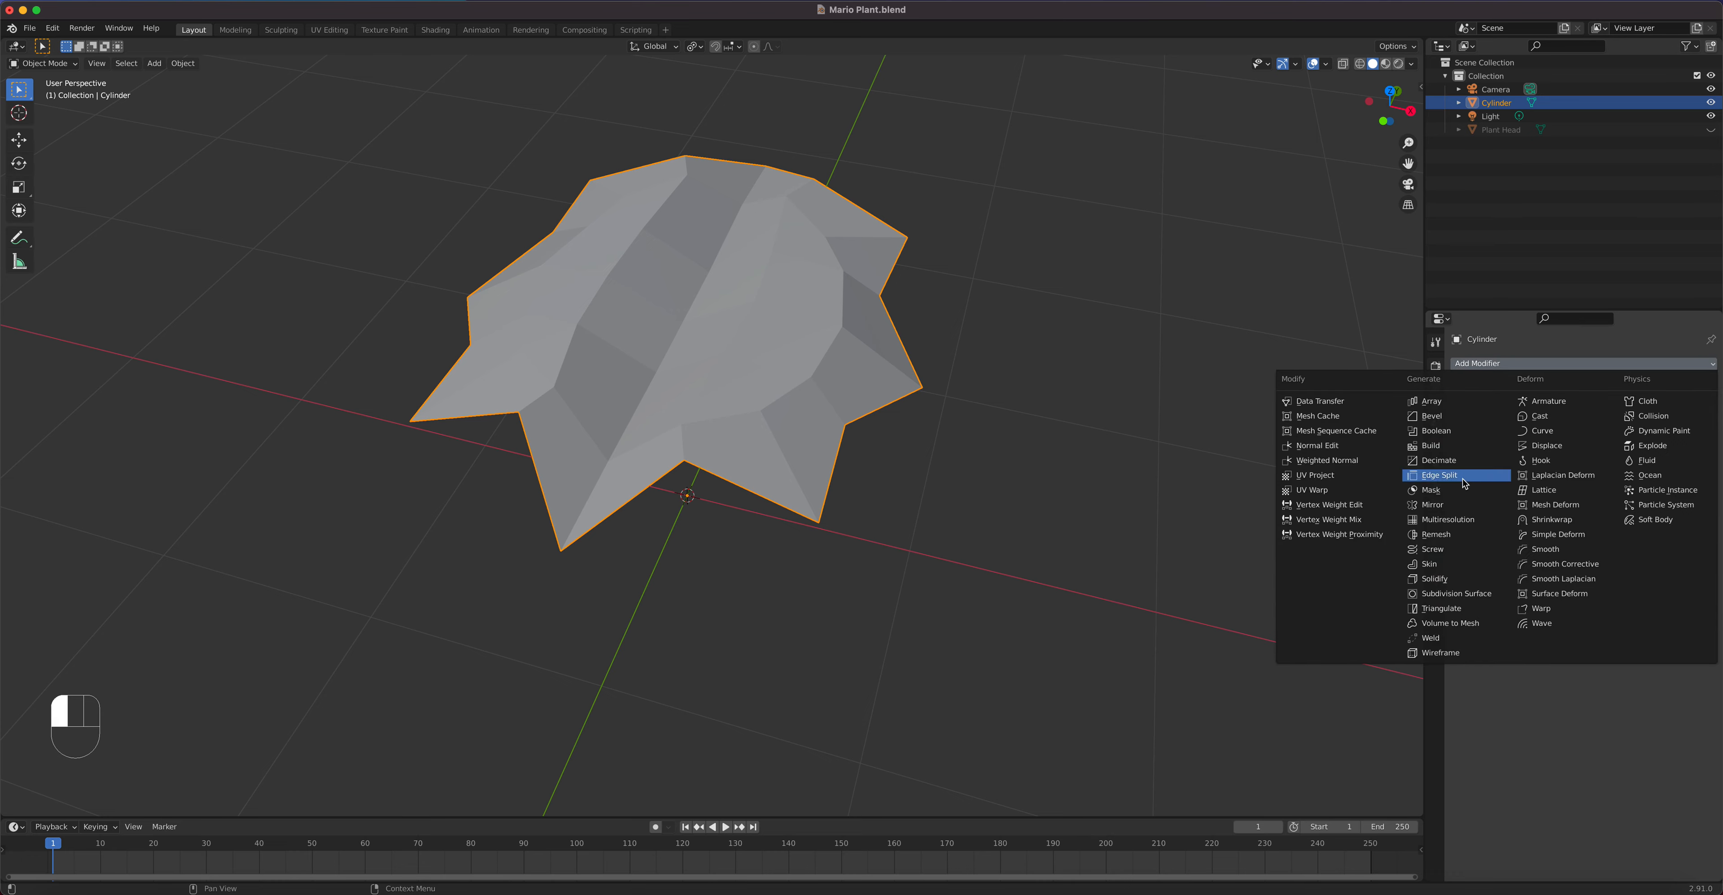
left_click(1438, 579)
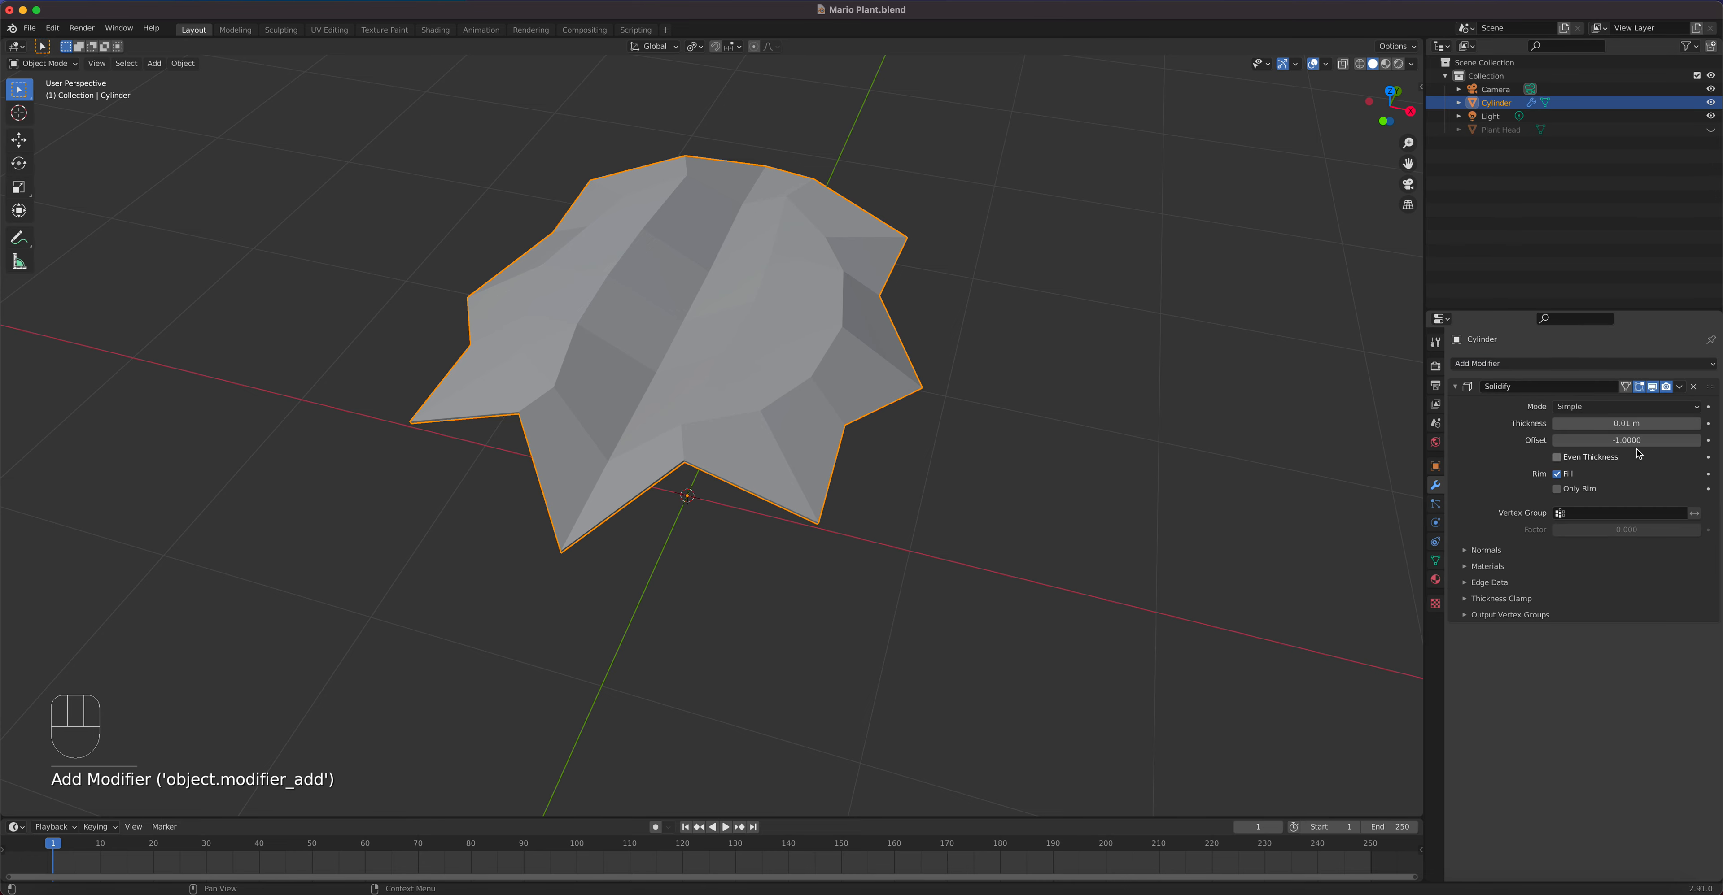
left_click(1697, 425)
left_click(1696, 425)
left_click(1697, 425)
middle_click_drag(676, 315, 745, 346)
Step: Add a Subdivision Surface modifier with viewport level 2 and shade the leaf smooth
left_click(1498, 363)
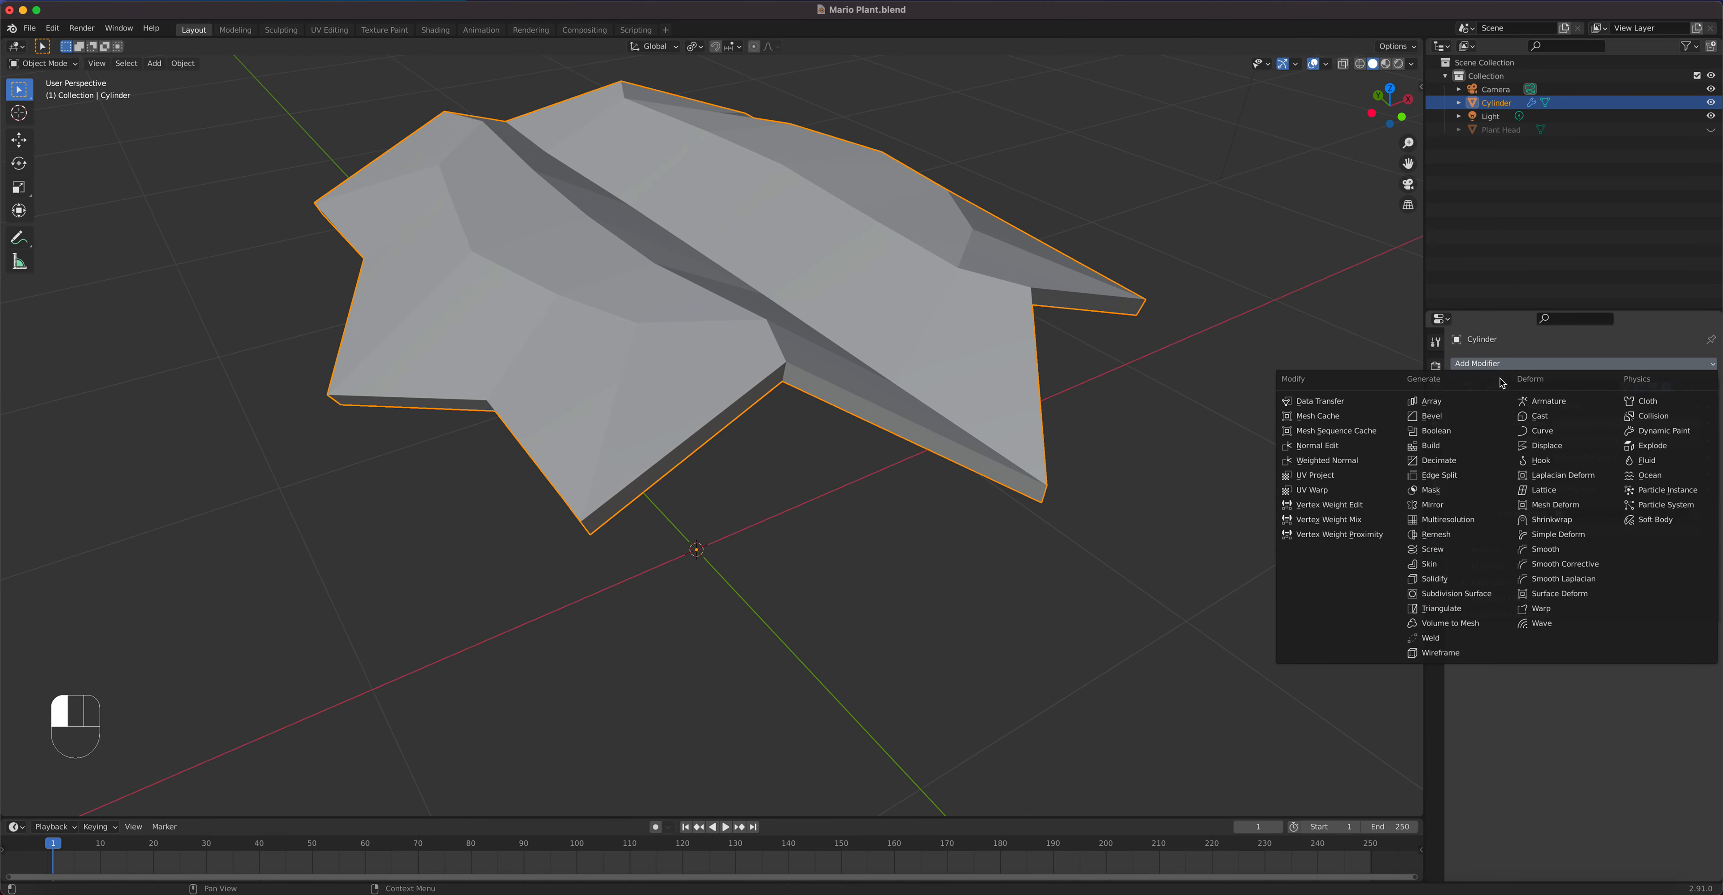
left_click(1454, 593)
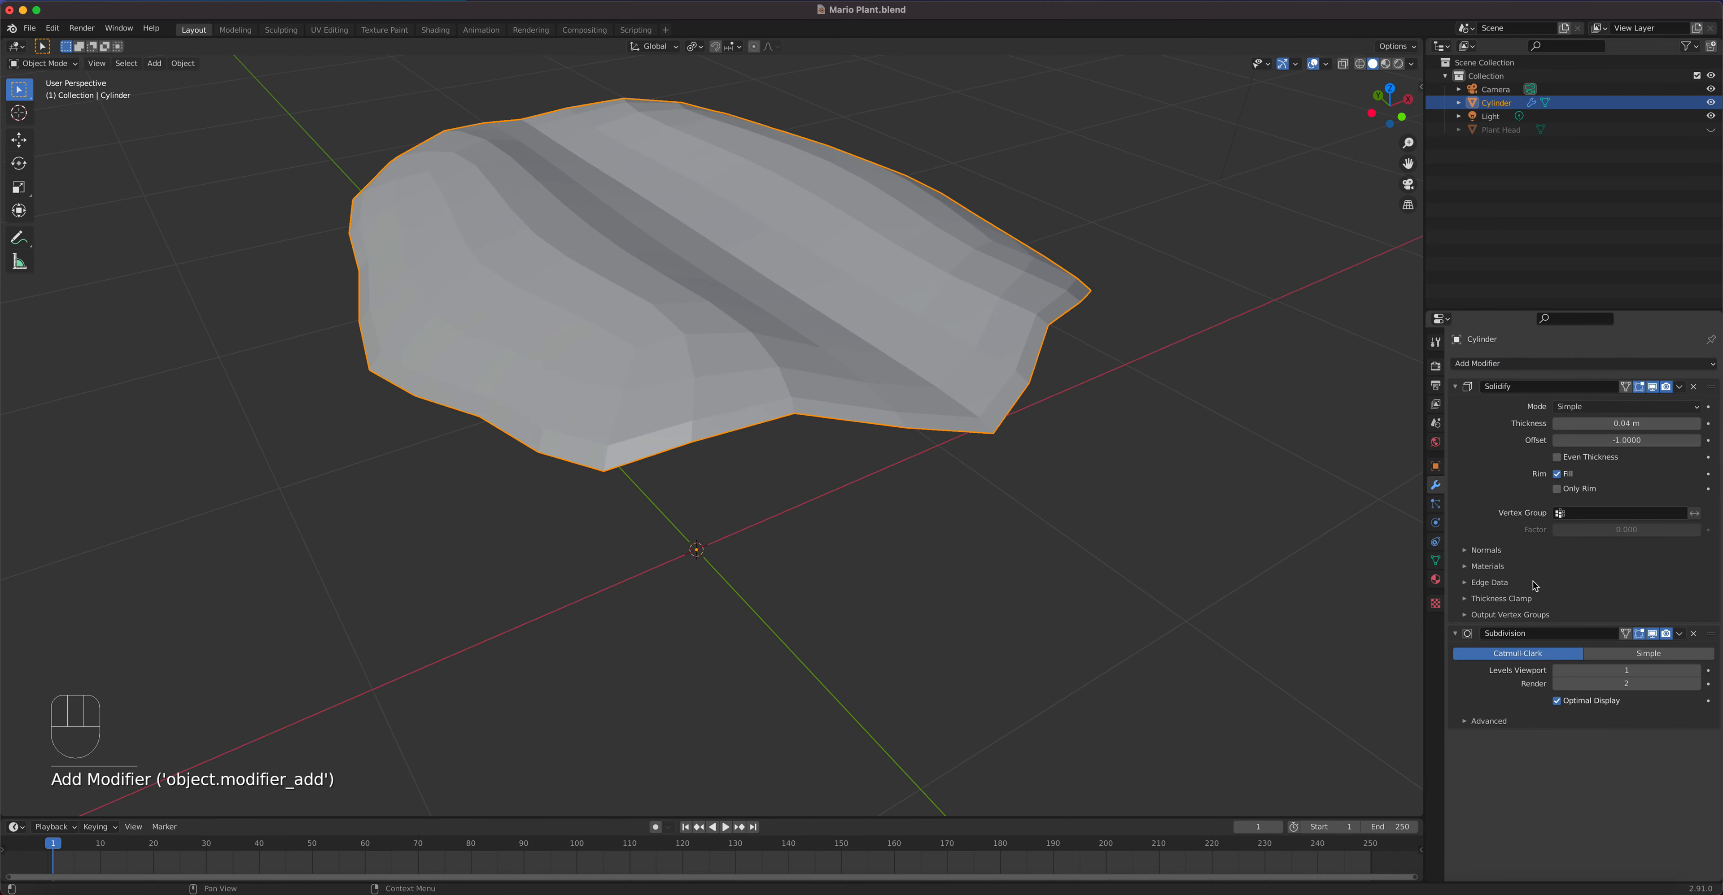
left_click(1704, 670)
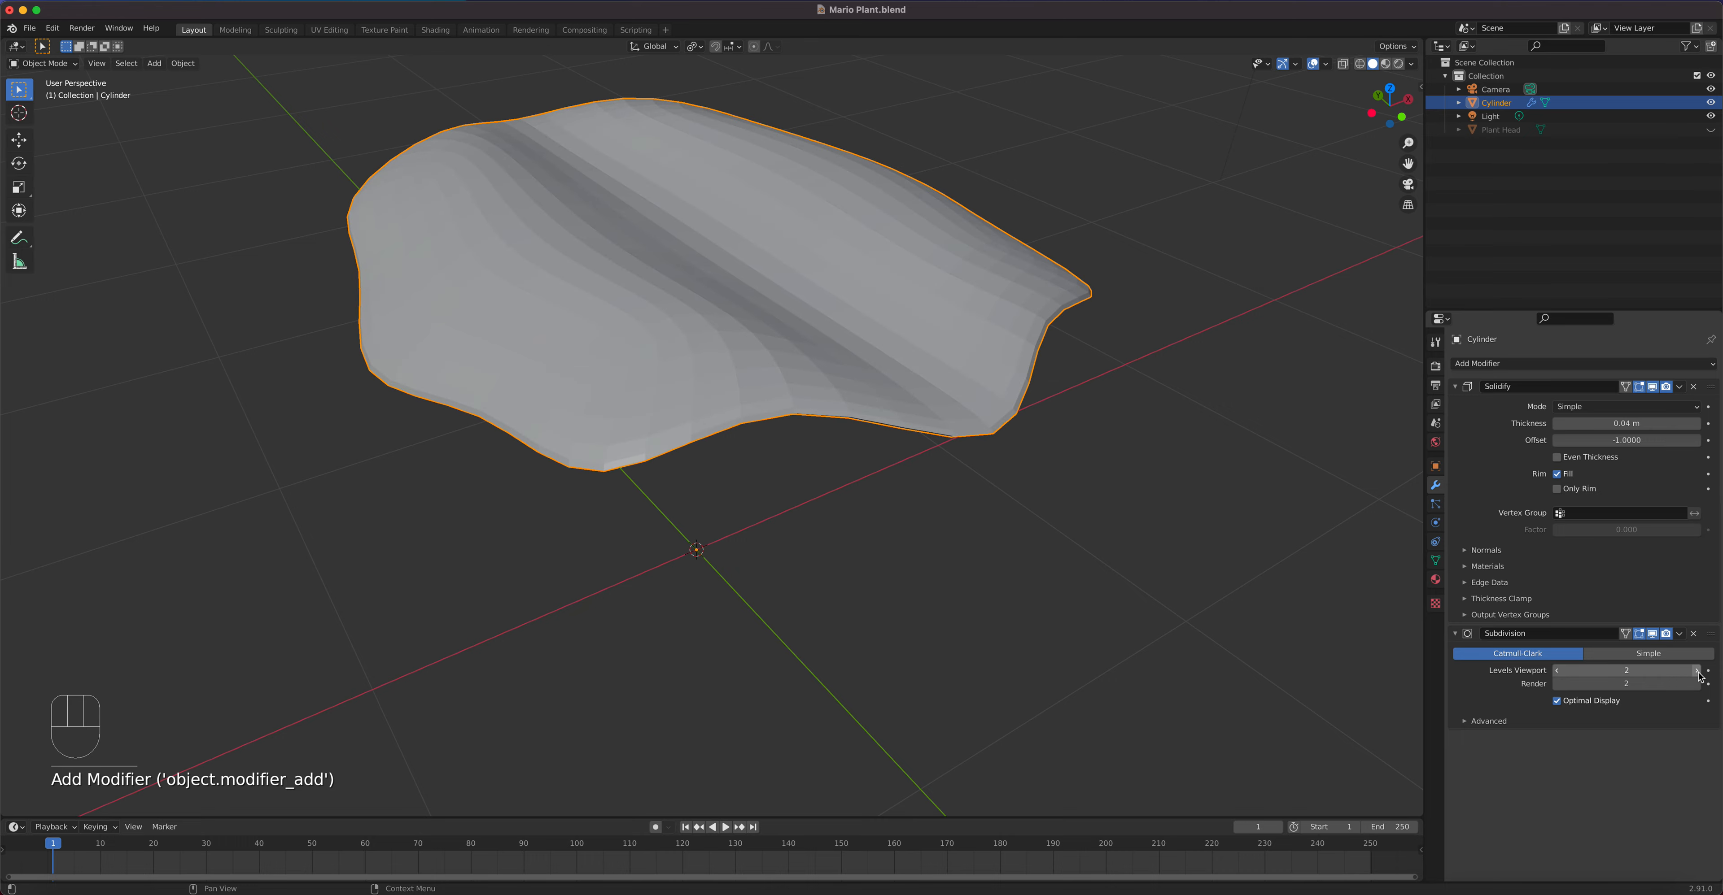
right_click(985, 383)
left_click(900, 358)
mouse_move(758, 319)
middle_mouse_down()
mouse_move(855, 350)
mouse_move(950, 313)
mouse_move(912, 310)
middle_mouse_up()
middle_click_drag(787, 342, 751, 352)
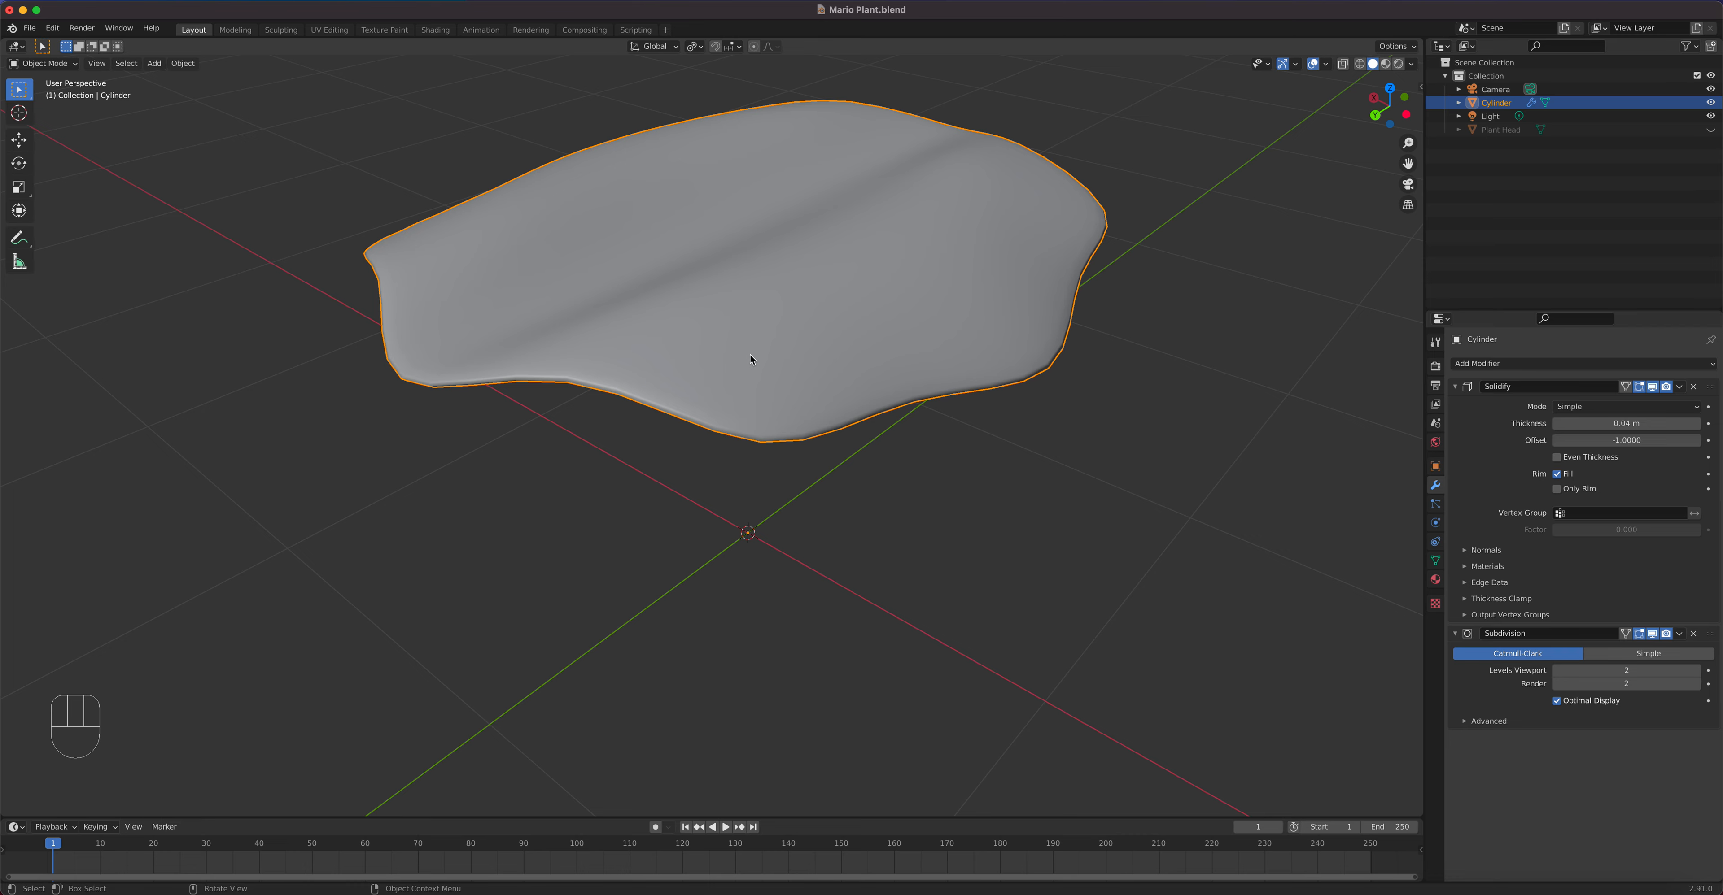
Step: Hide the subdivision effect in the viewport and set the Solidify thickness to 0.07 m
key("Tab")
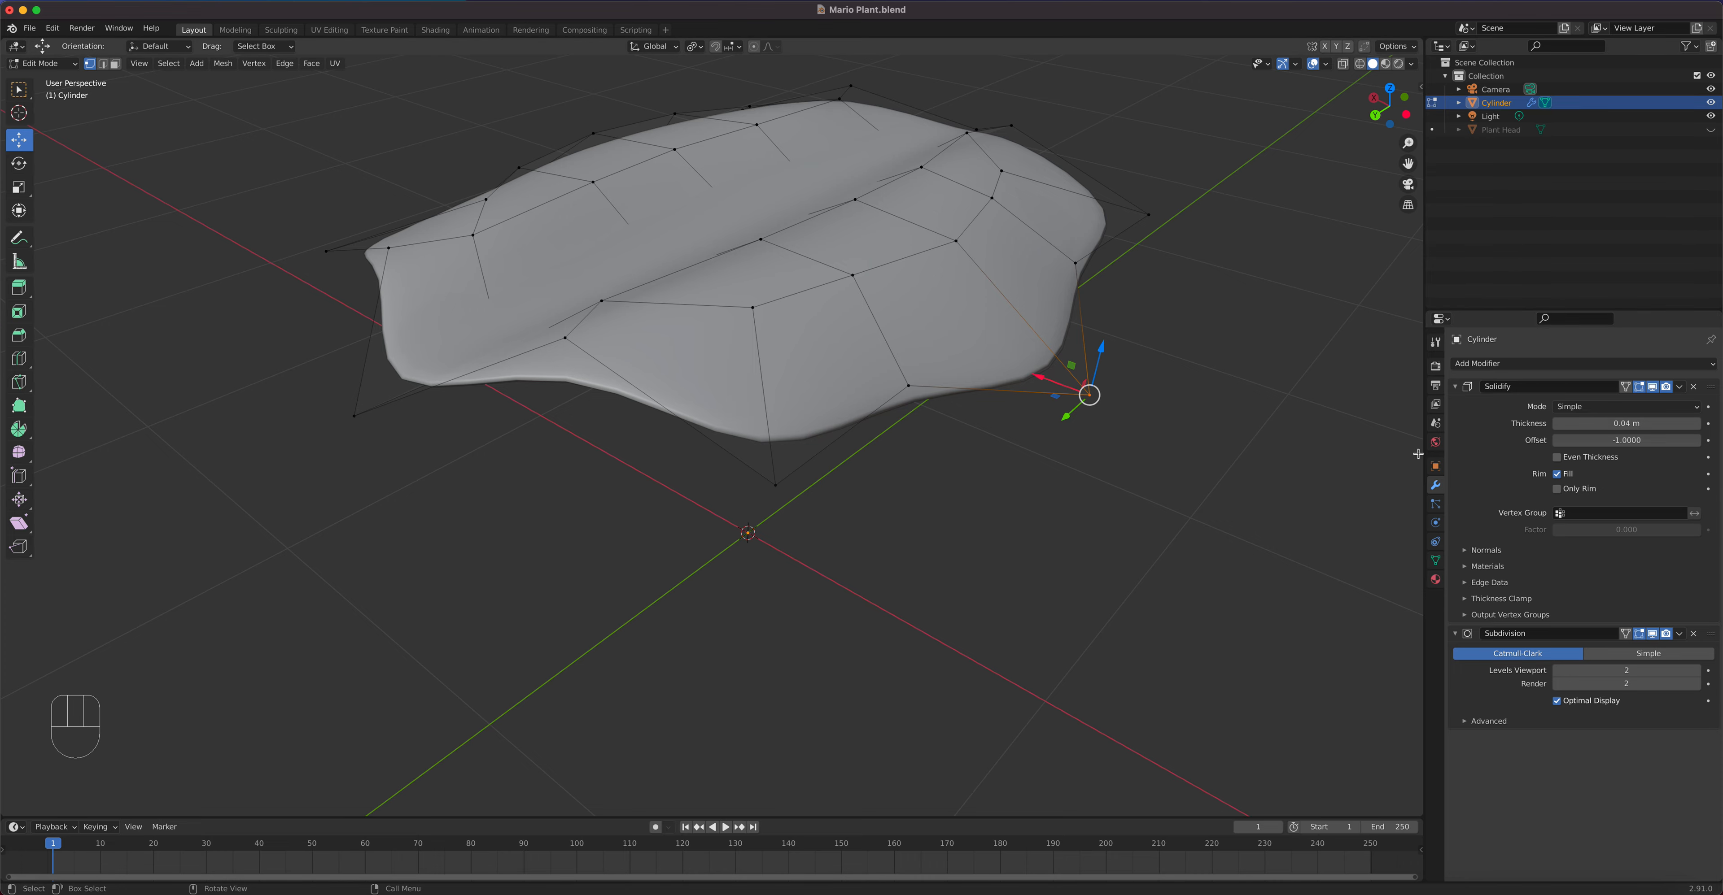
middle_click_drag(566, 289, 640, 340)
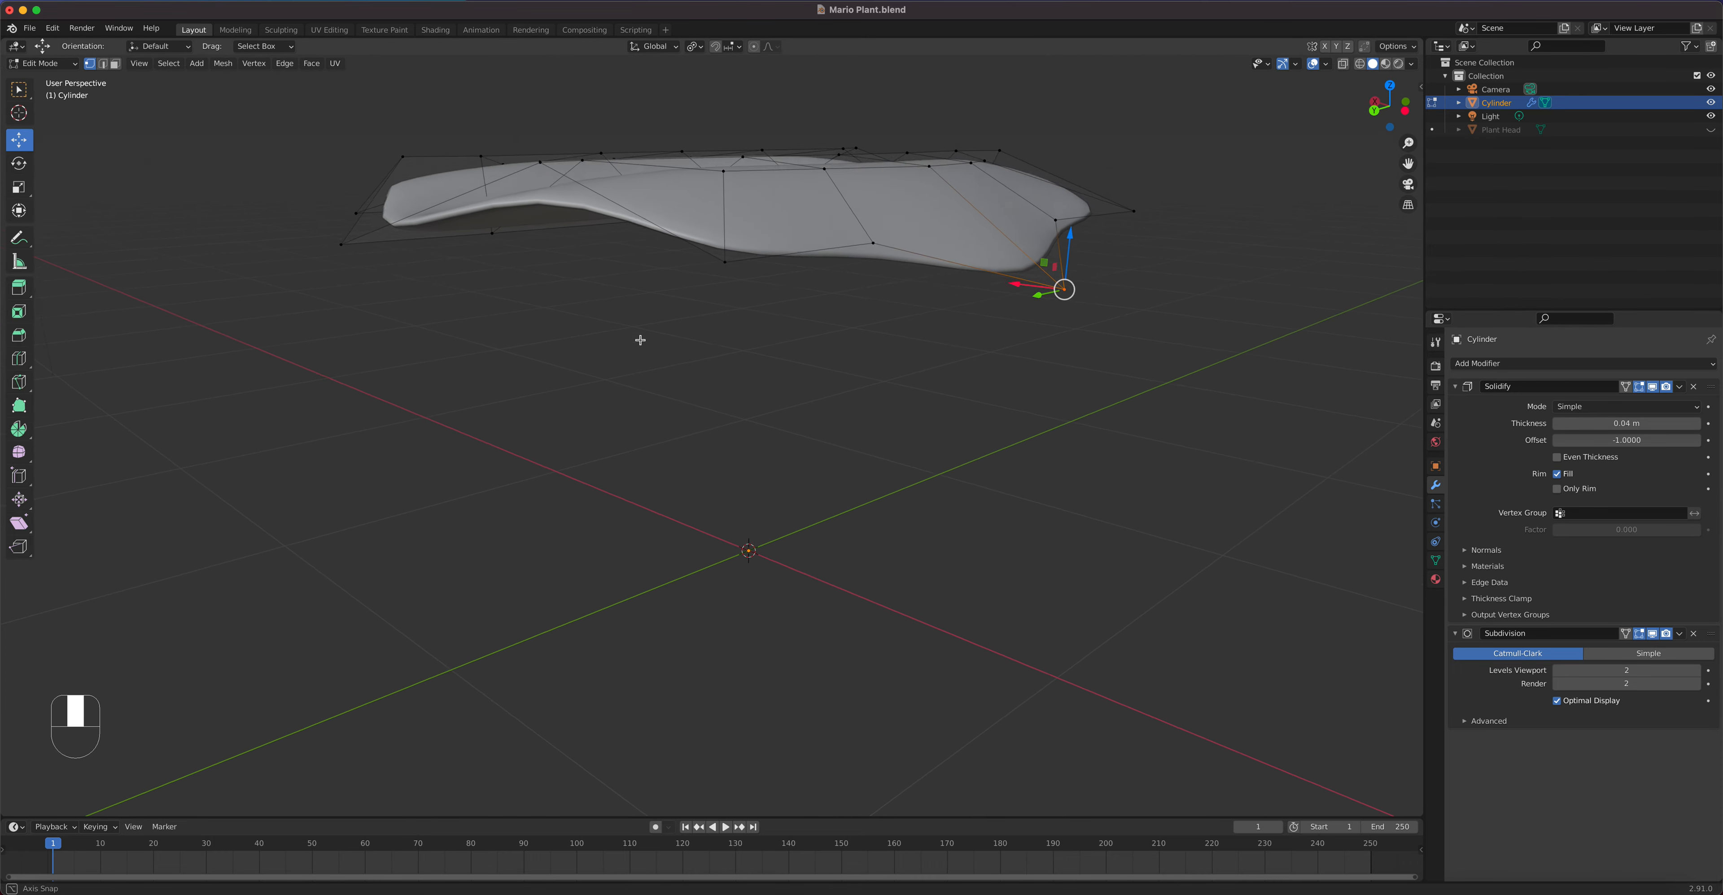
key("Tab")
left_click_drag(1594, 426, 1594, 425)
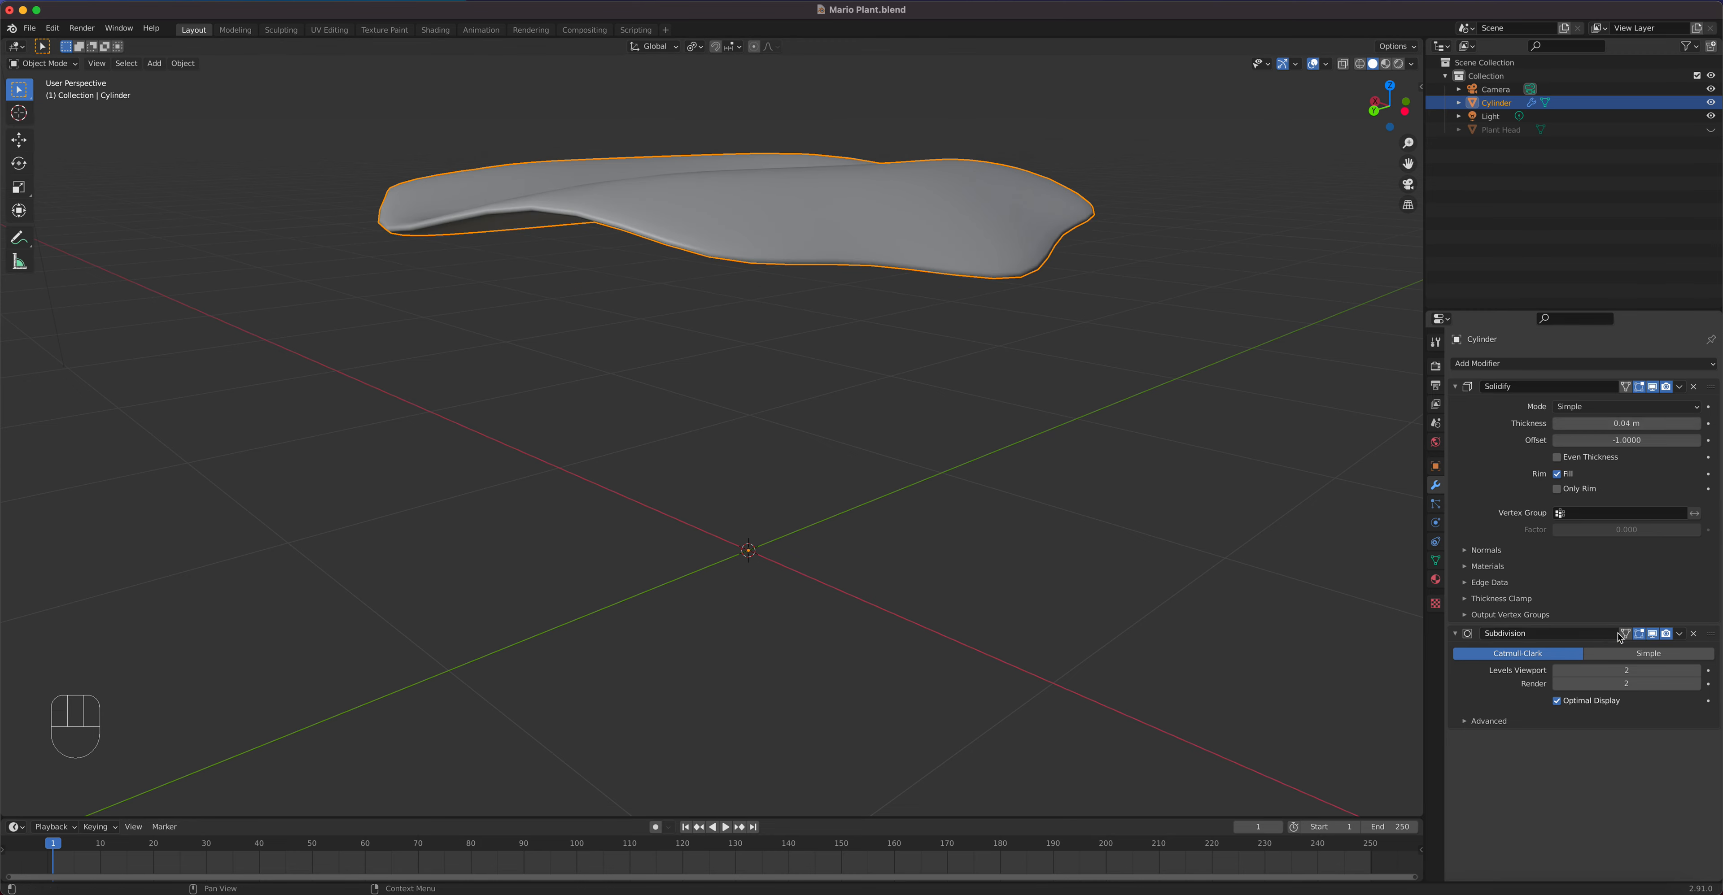
left_click(1654, 634)
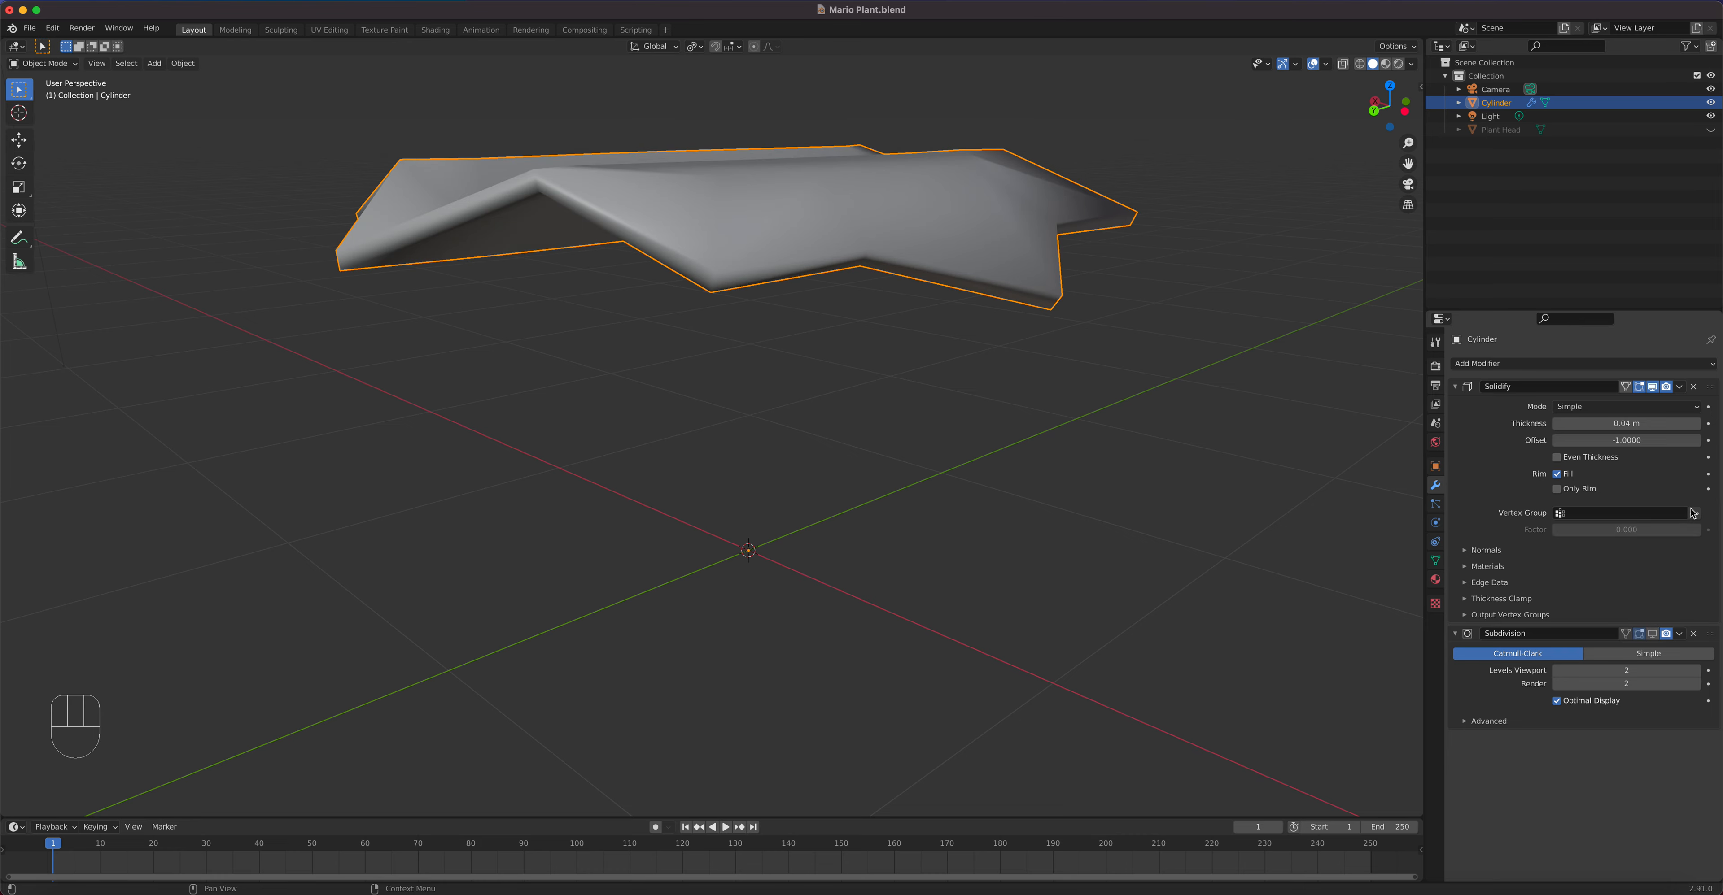
left_click_drag(1696, 426, 1696, 425)
left_click(1697, 426)
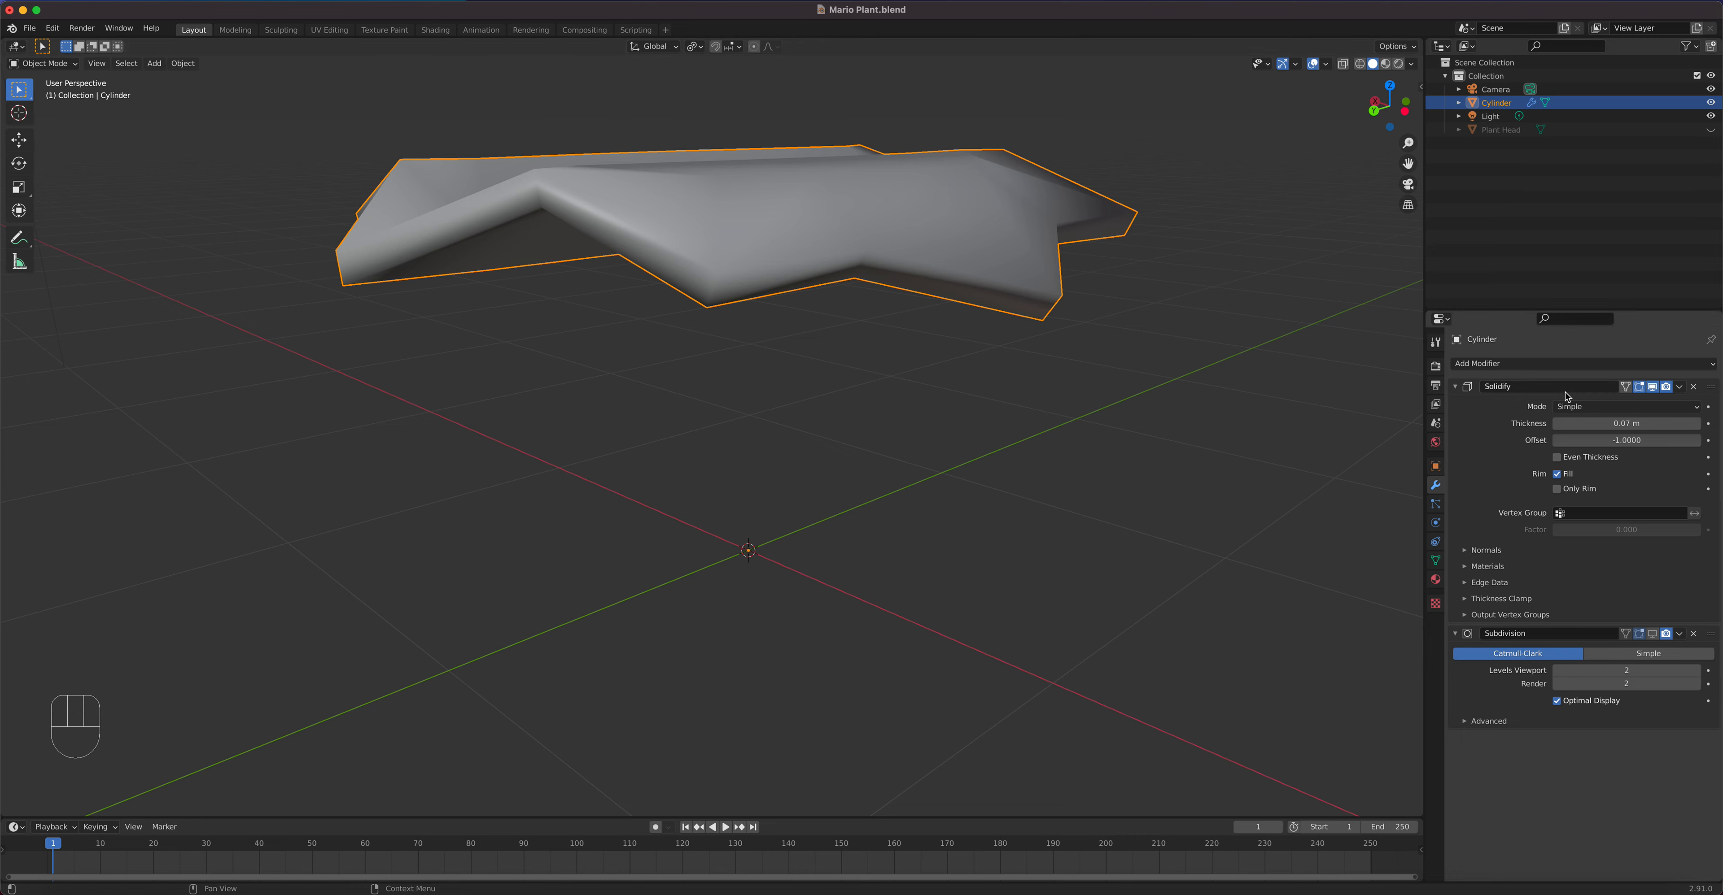
Step: Apply the Solidify modifier and turn the subdivision's viewport display back on in Edit Mode
left_click(1680, 388)
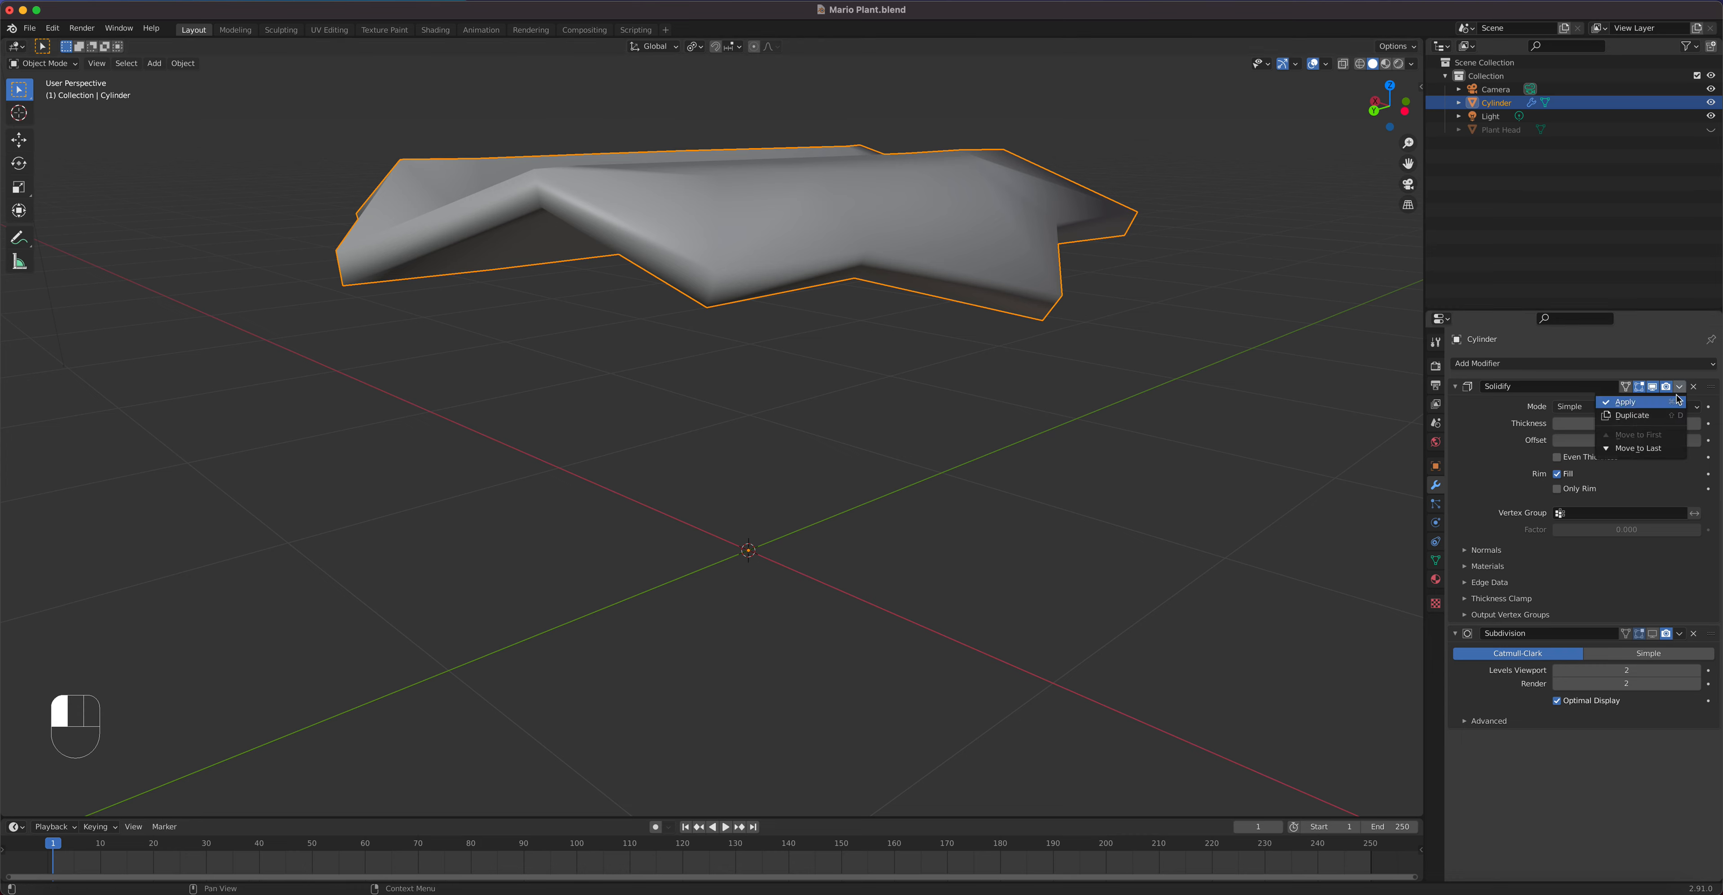
left_click(1678, 402)
key("Tab")
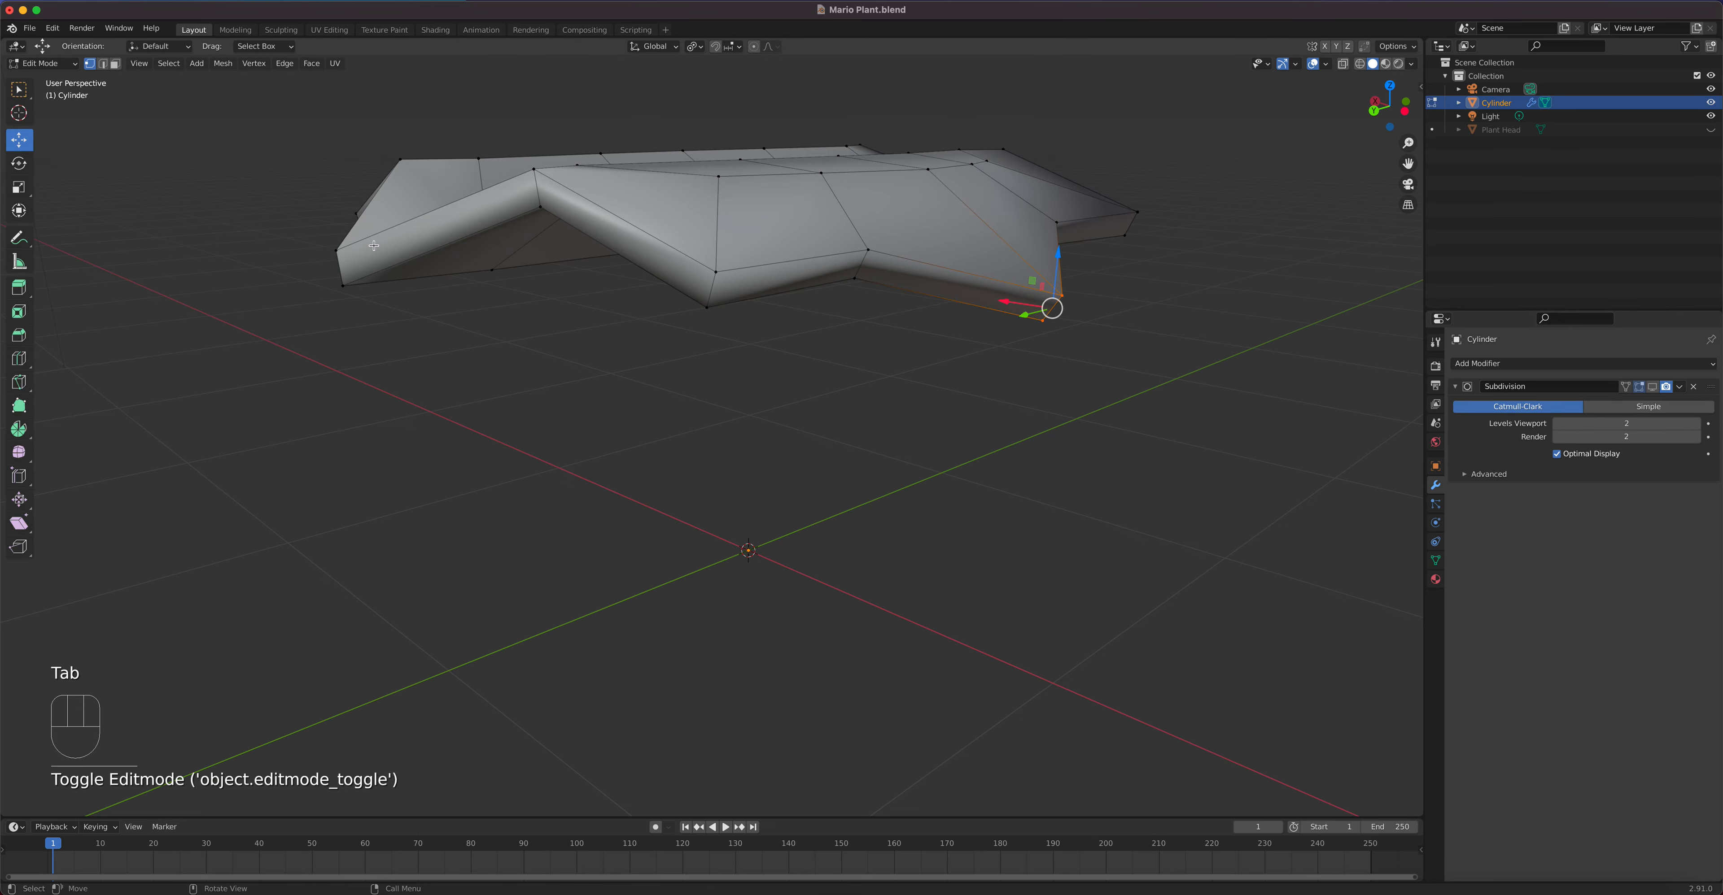
middle_click_drag(681, 214, 1270, 368)
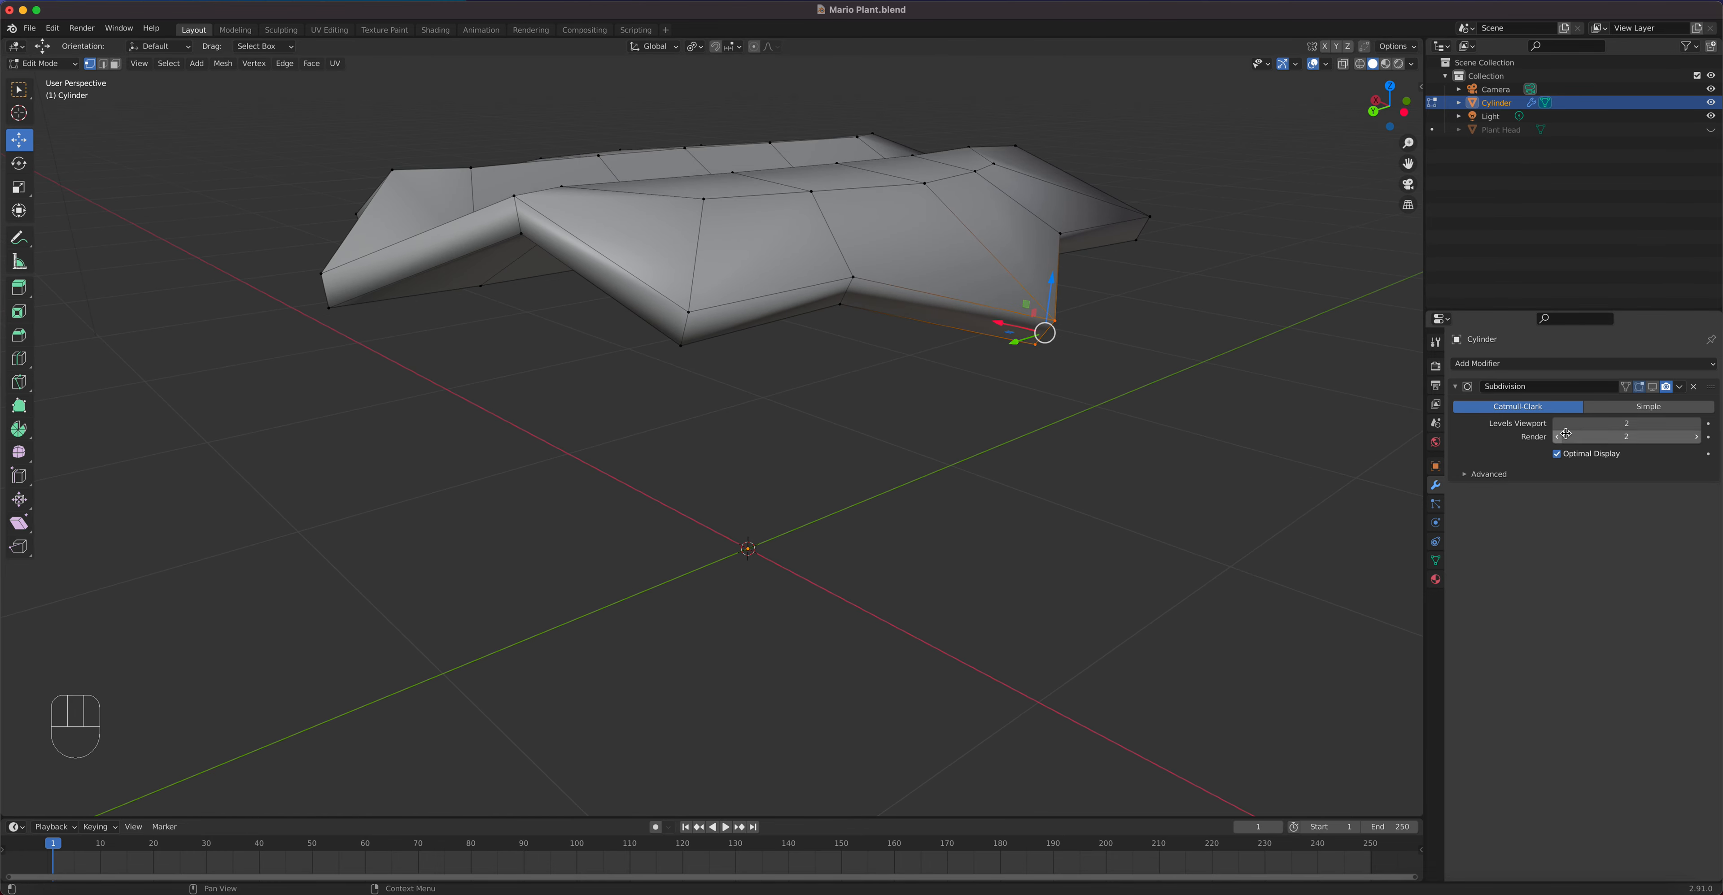
left_click(1652, 386)
Step: In edge select mode, select the short vertical edges at all the pointed tips around the leaf
middle_click_drag(949, 335, 796, 306)
key("2")
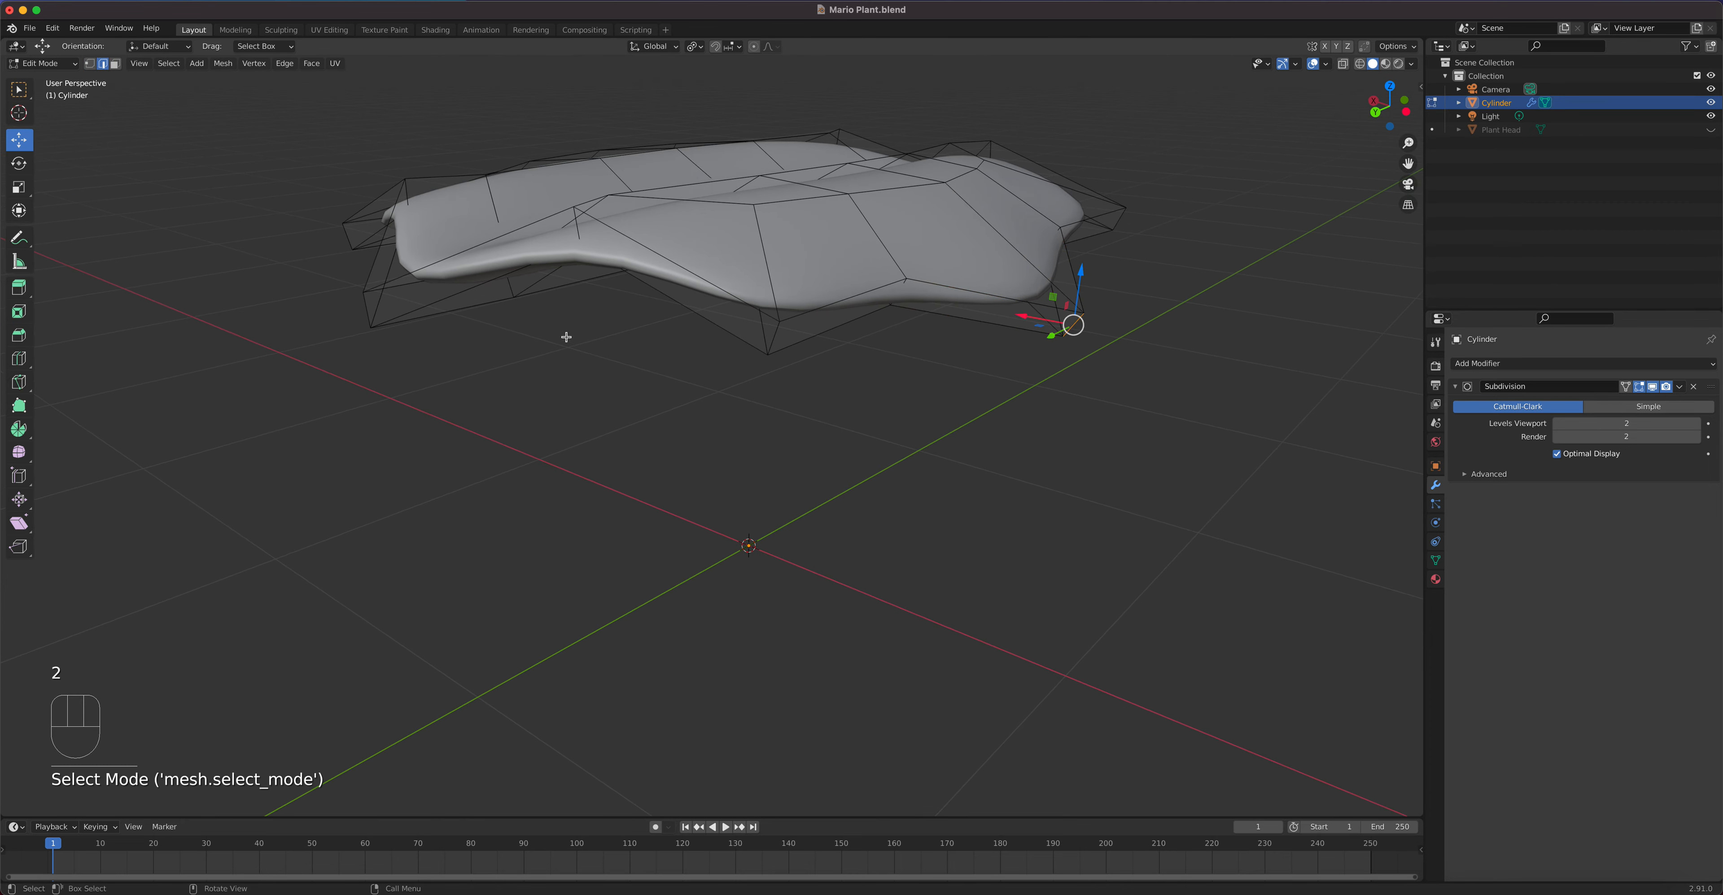
left_click(779, 335)
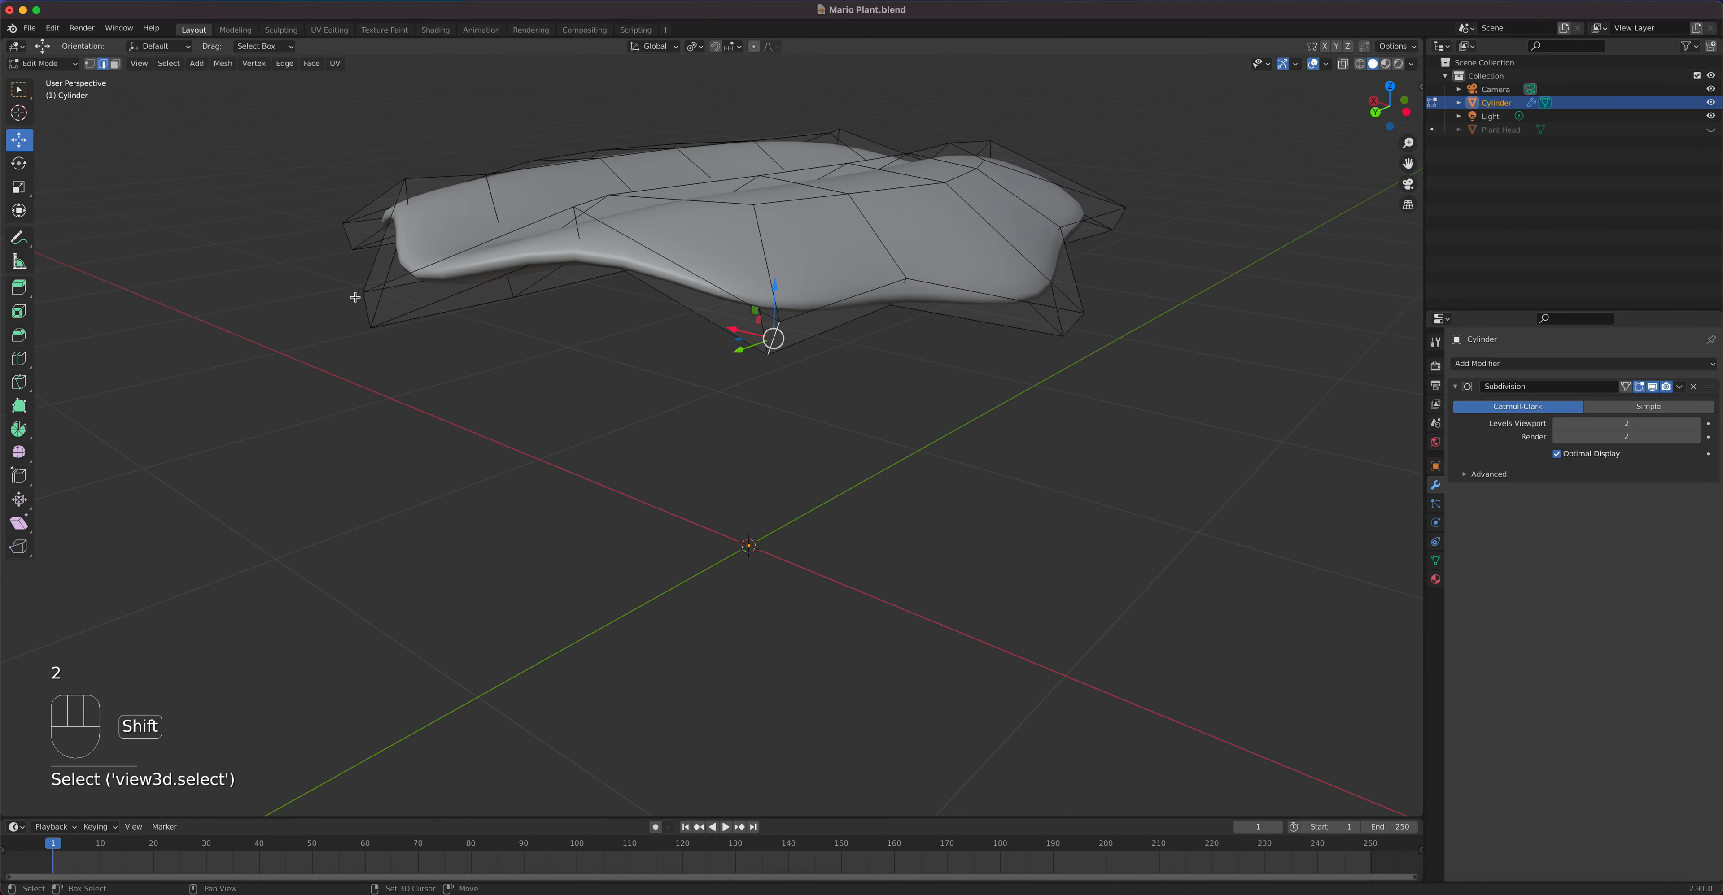
middle_click_drag(433, 297, 573, 317)
middle_click_drag(413, 357, 492, 335)
middle_click_drag(295, 302, 707, 321)
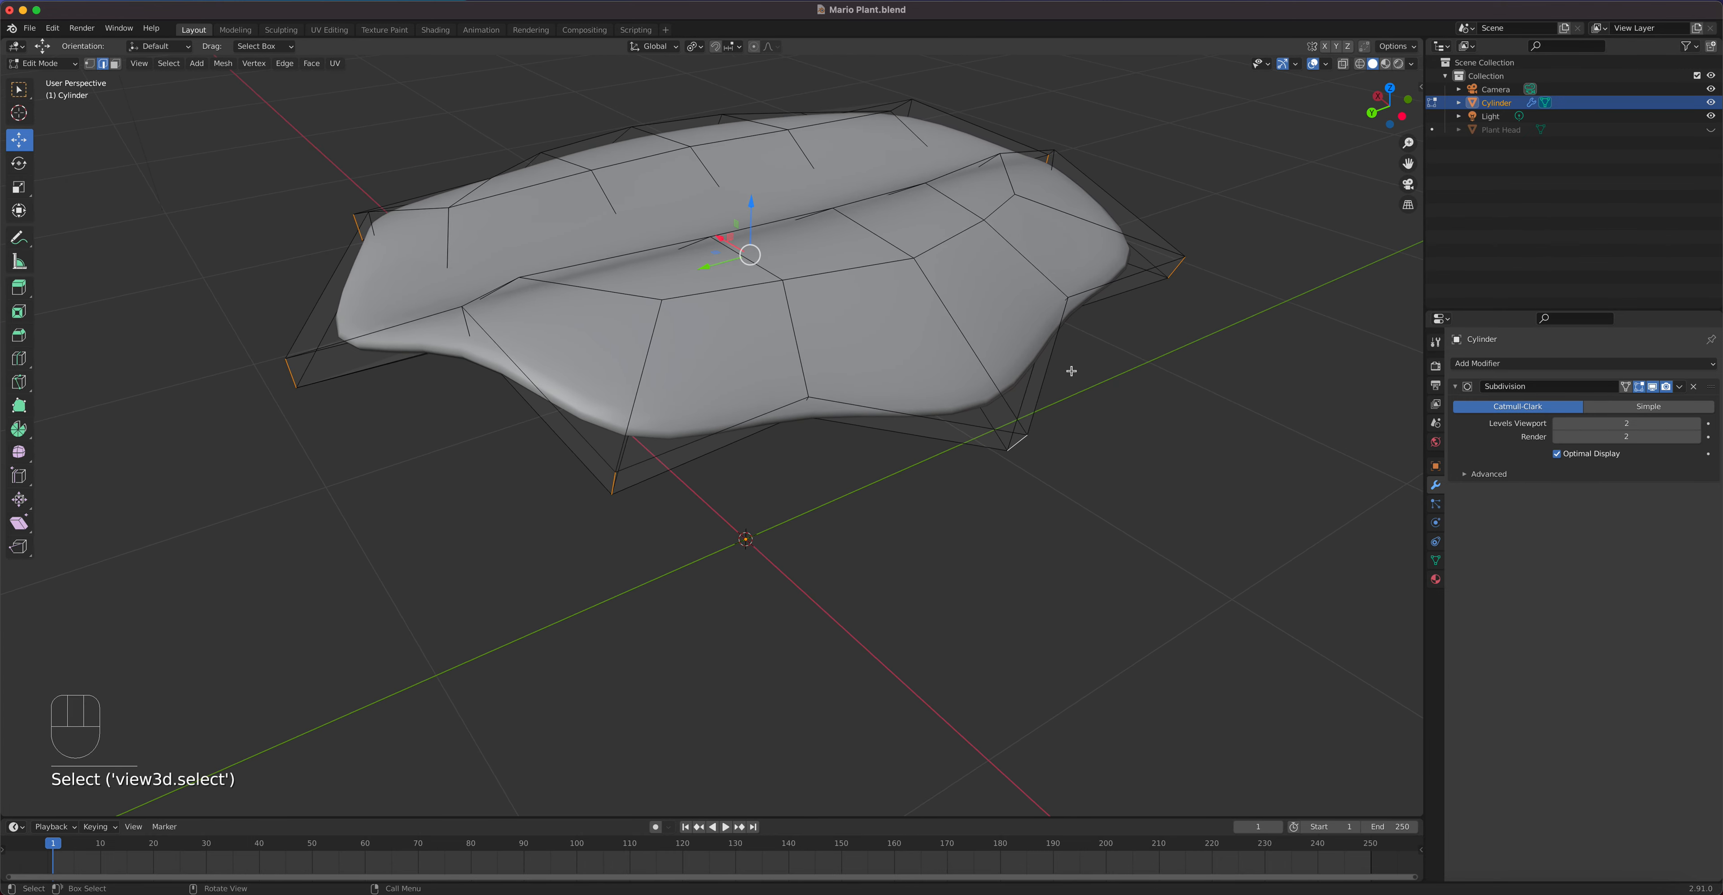
Step: Set the mean crease of the selected tip edges to 1.00 to sharpen the leaf's points
key("n")
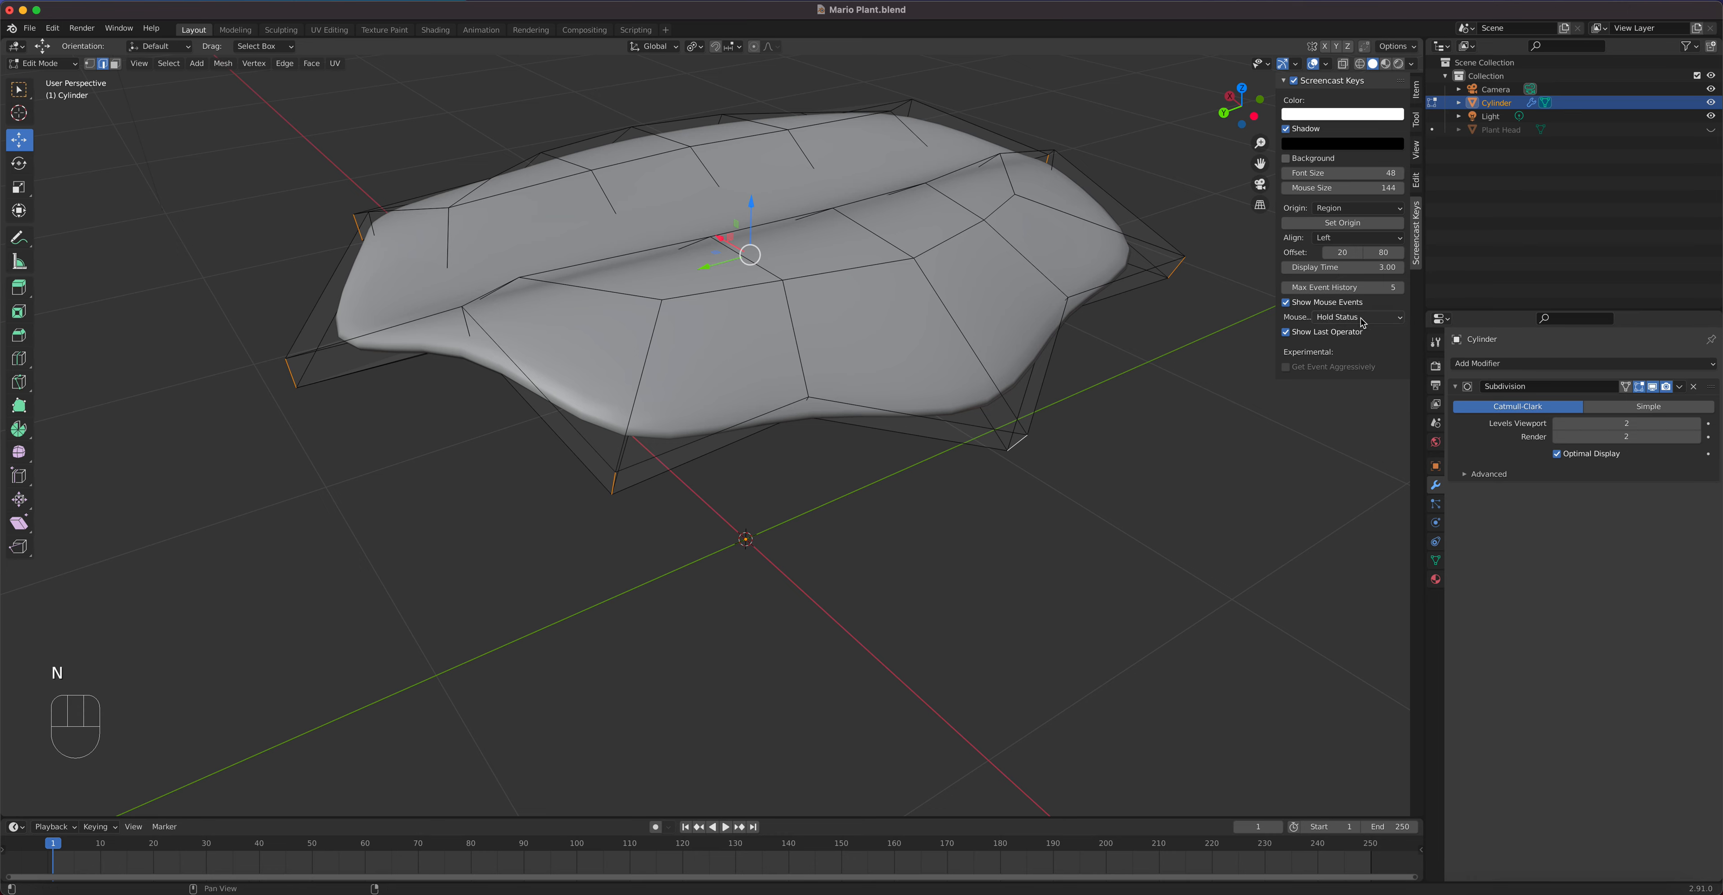
left_click(1416, 95)
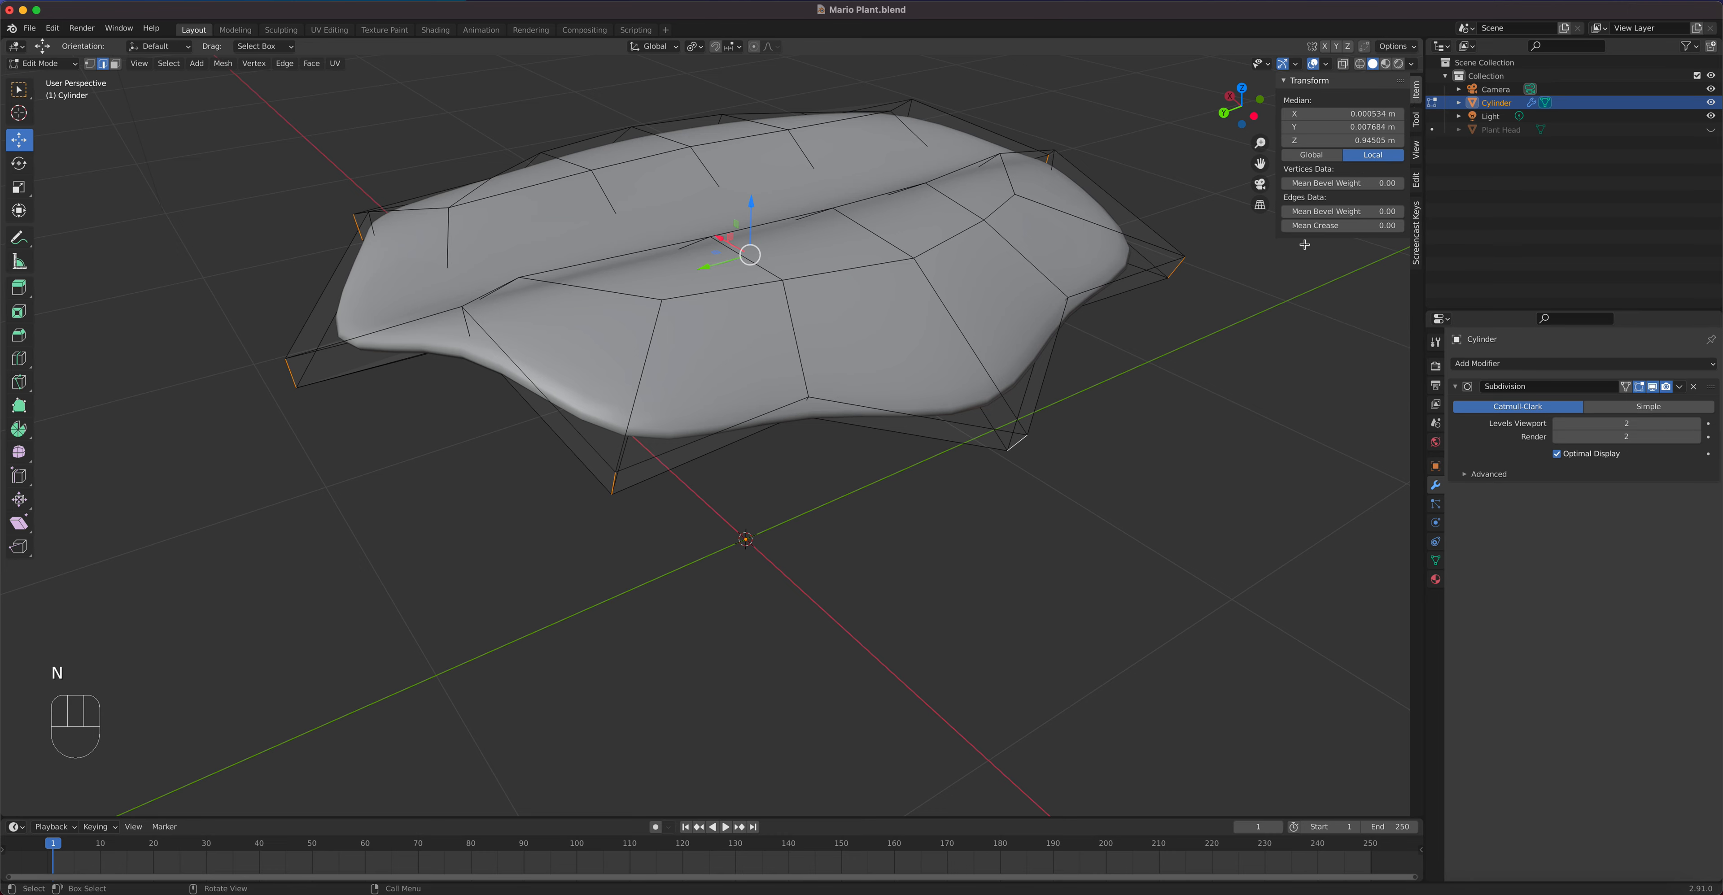
left_click_drag(1304, 227, 1377, 227)
middle_click_drag(790, 385, 1108, 411)
key("Tab")
key("Tab")
scroll(790, 361, "up", 3)
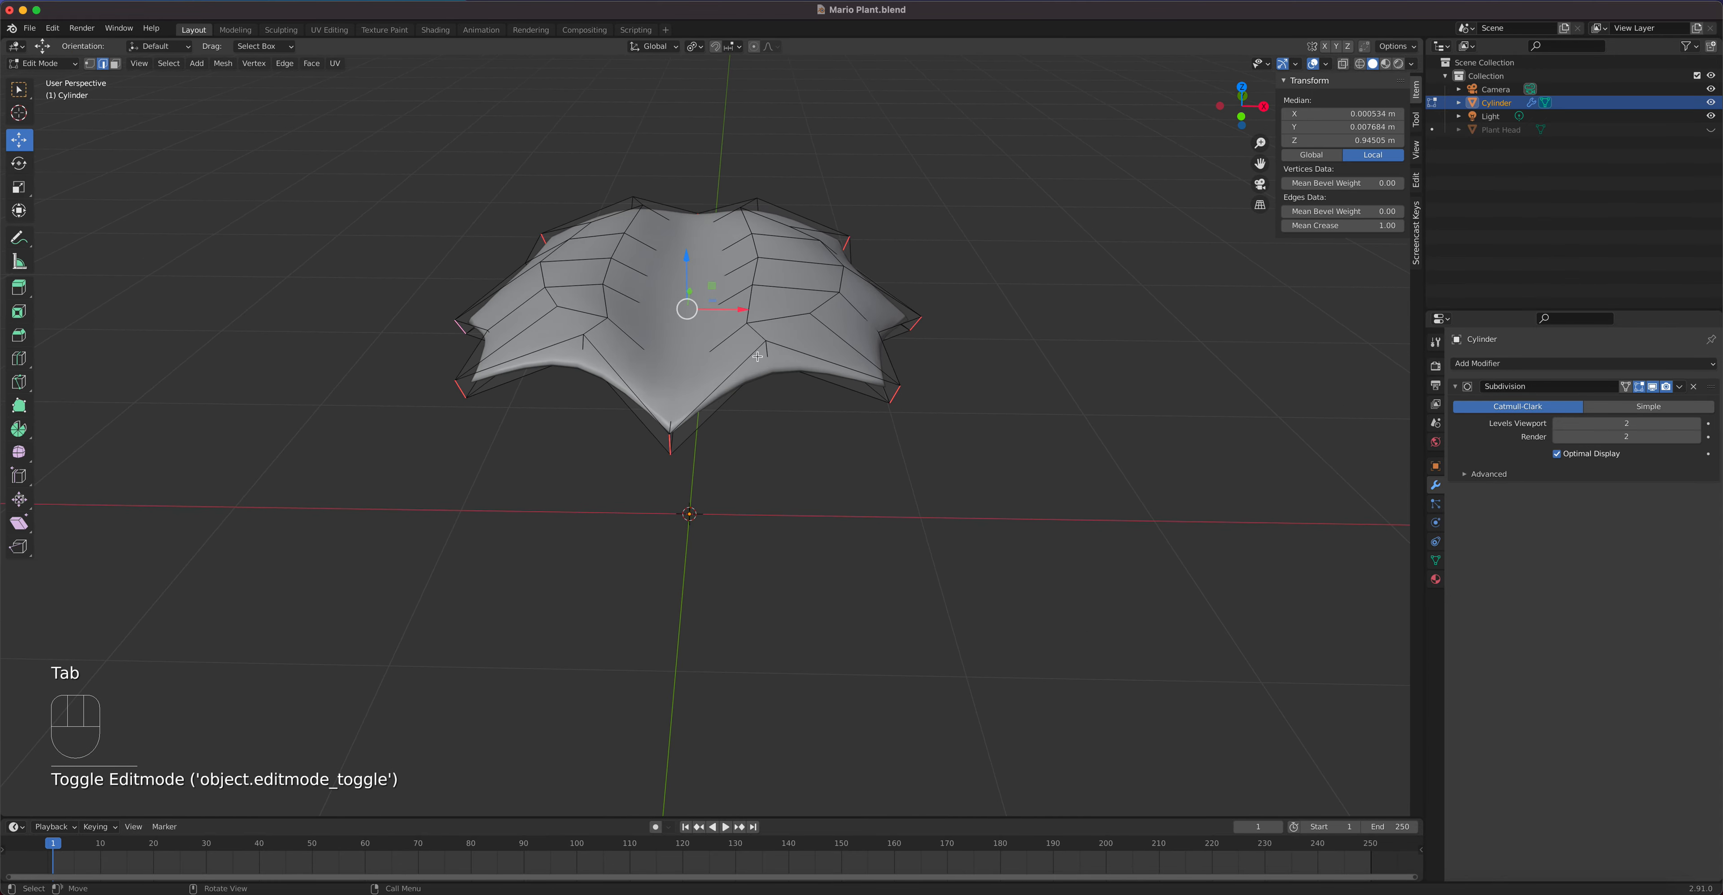
middle_click_drag(757, 365, 754, 366)
Step: Add a lengthwise loop cut just right of the central groove and move it about 0.08 m up and 0.04 m toward the centre
key("ctrl")
key("ctrl+r")
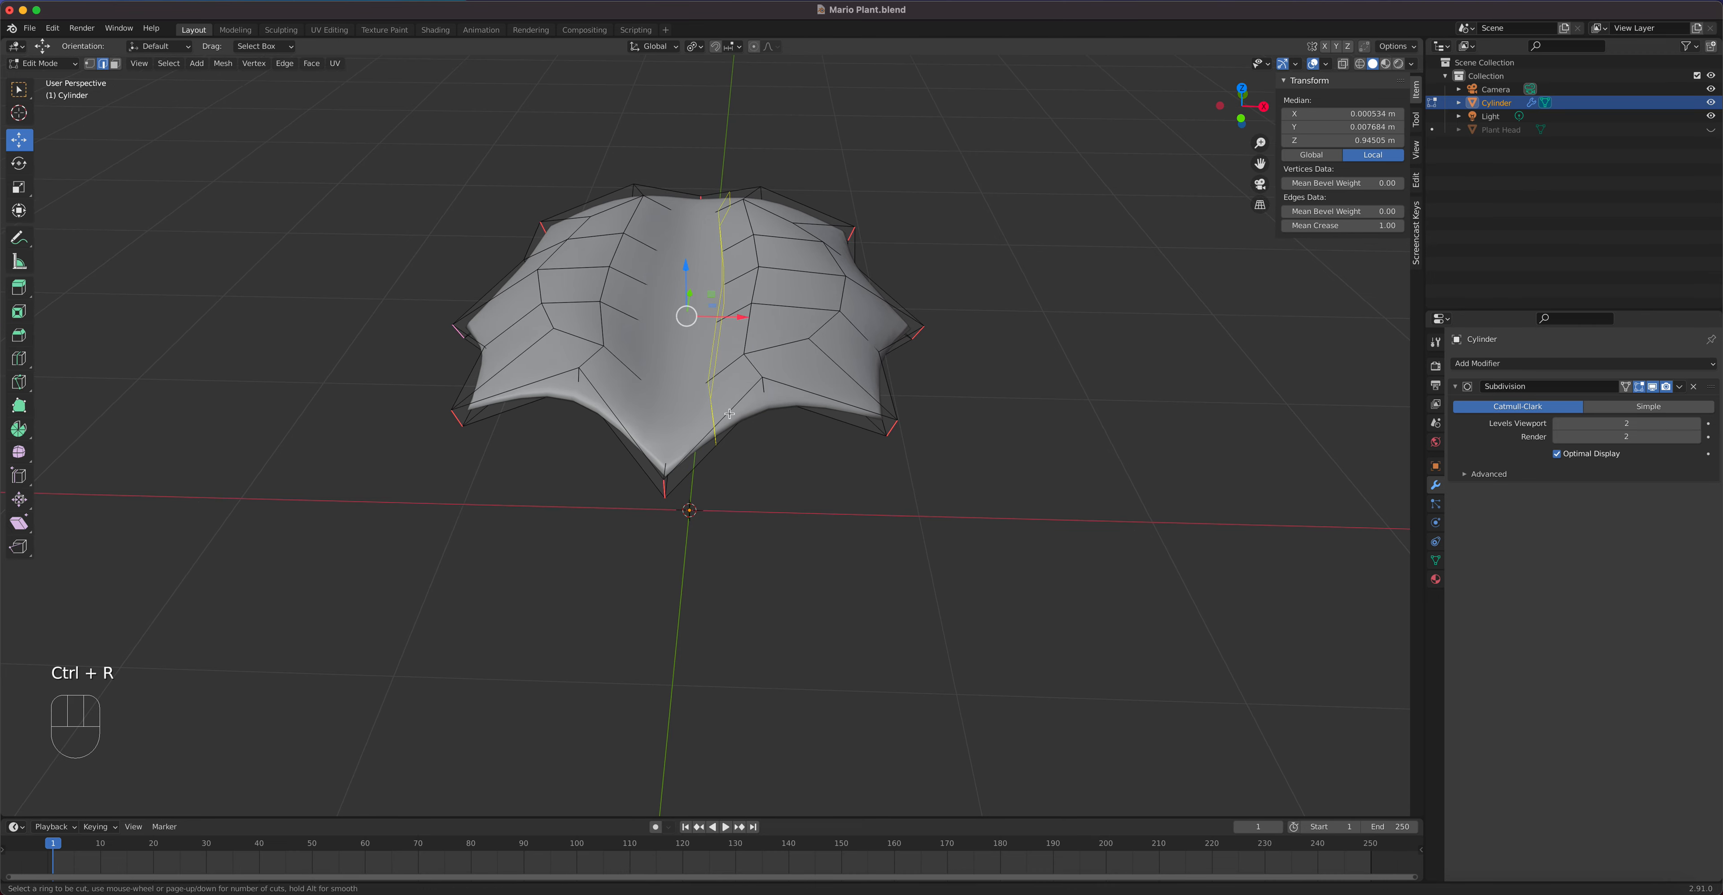
left_click(729, 414)
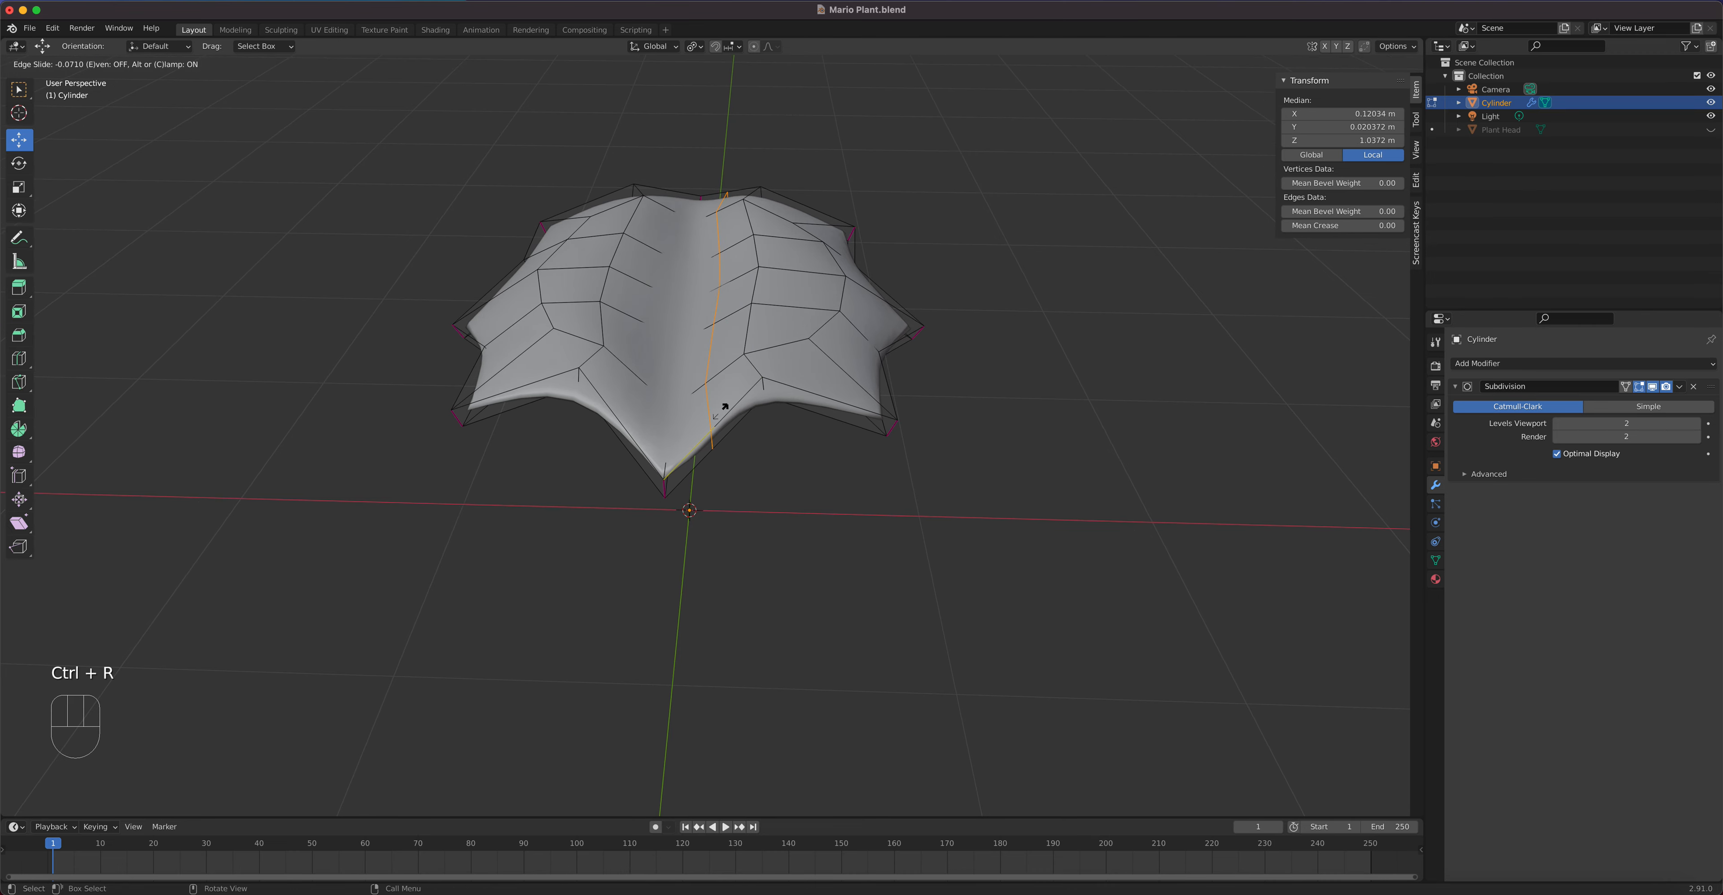
left_click(724, 407)
key("KP_1")
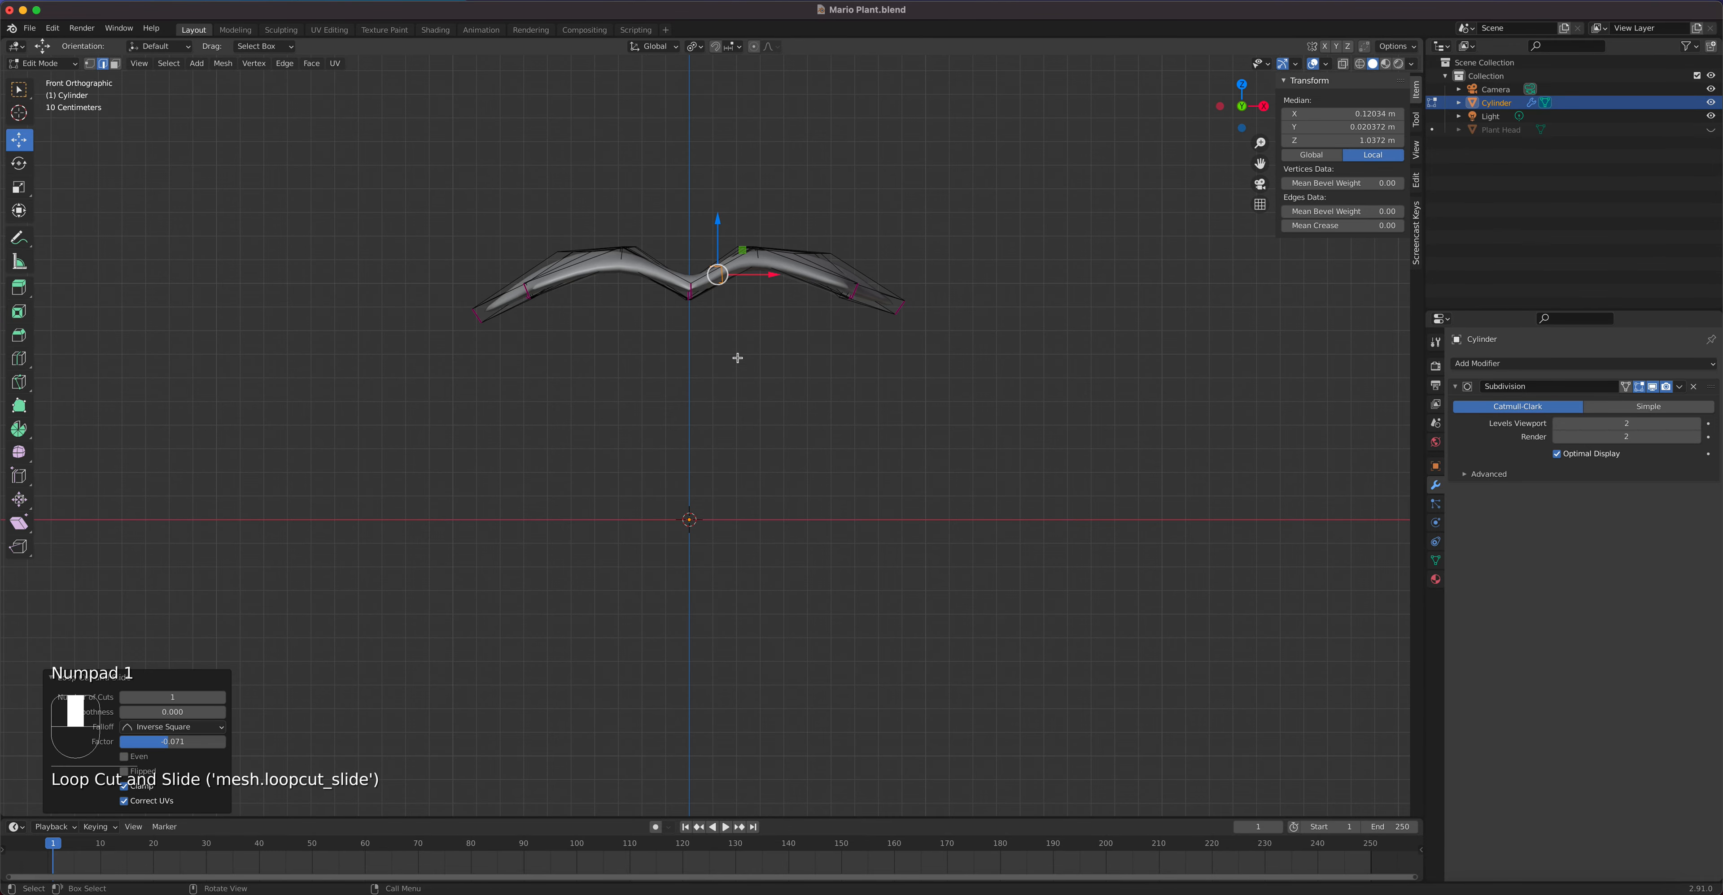
key("g")
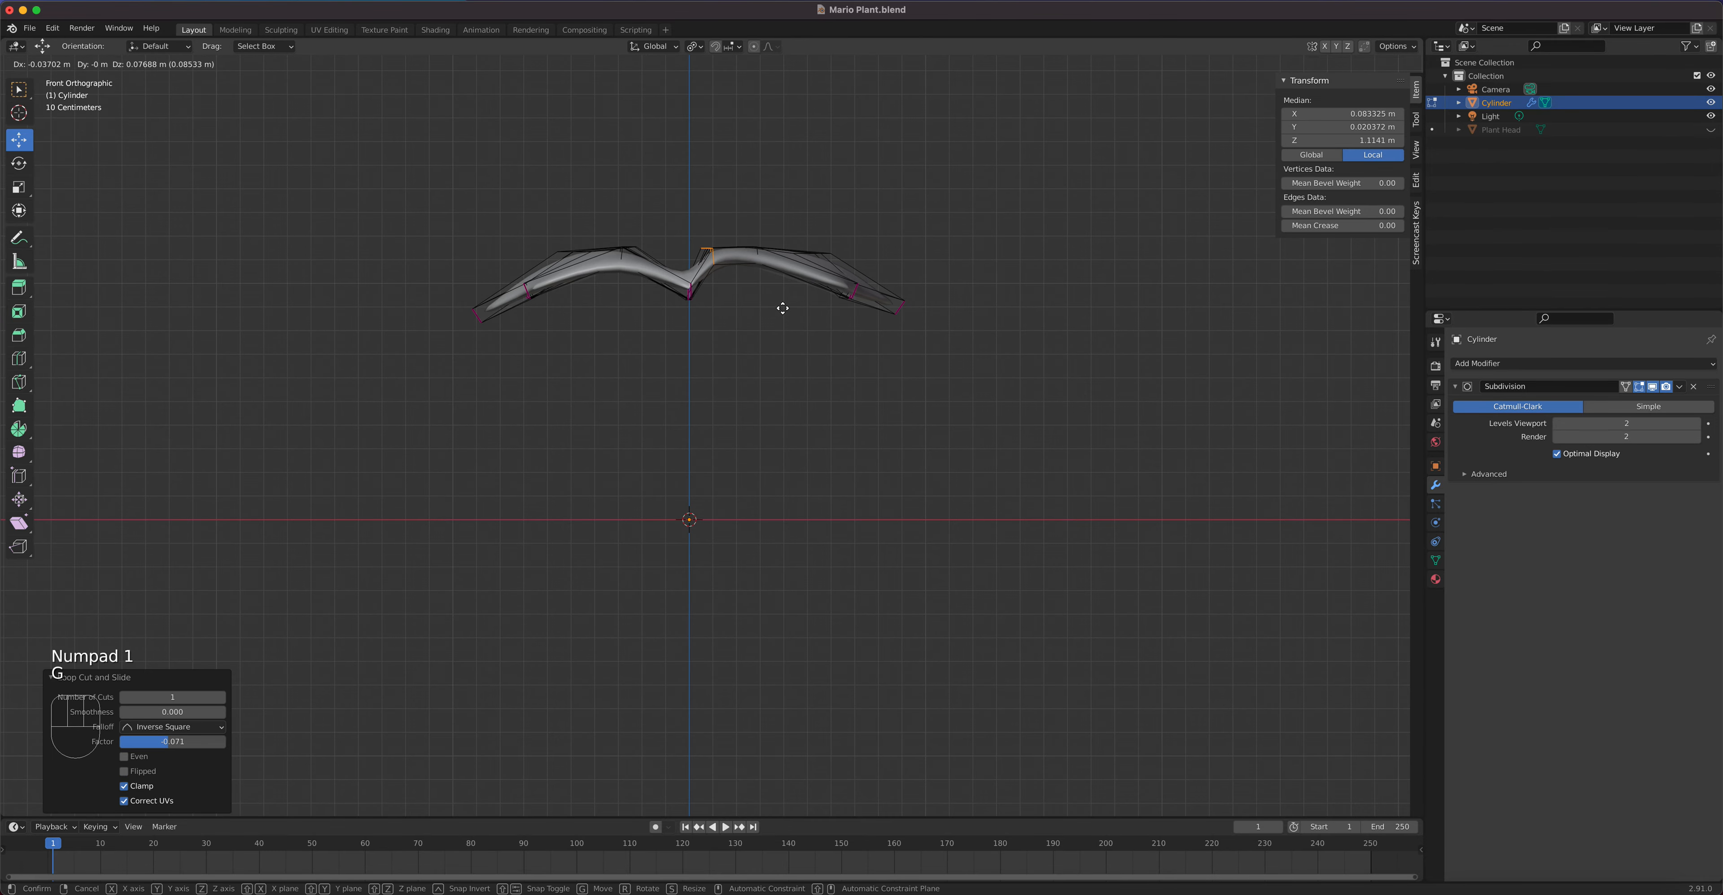
left_click(782, 308)
Step: Add a matching centred loop cut just left of the central groove and move it upward in front view
middle_click_drag(784, 307, 694, 315)
key("ctrl+r")
left_click(593, 350)
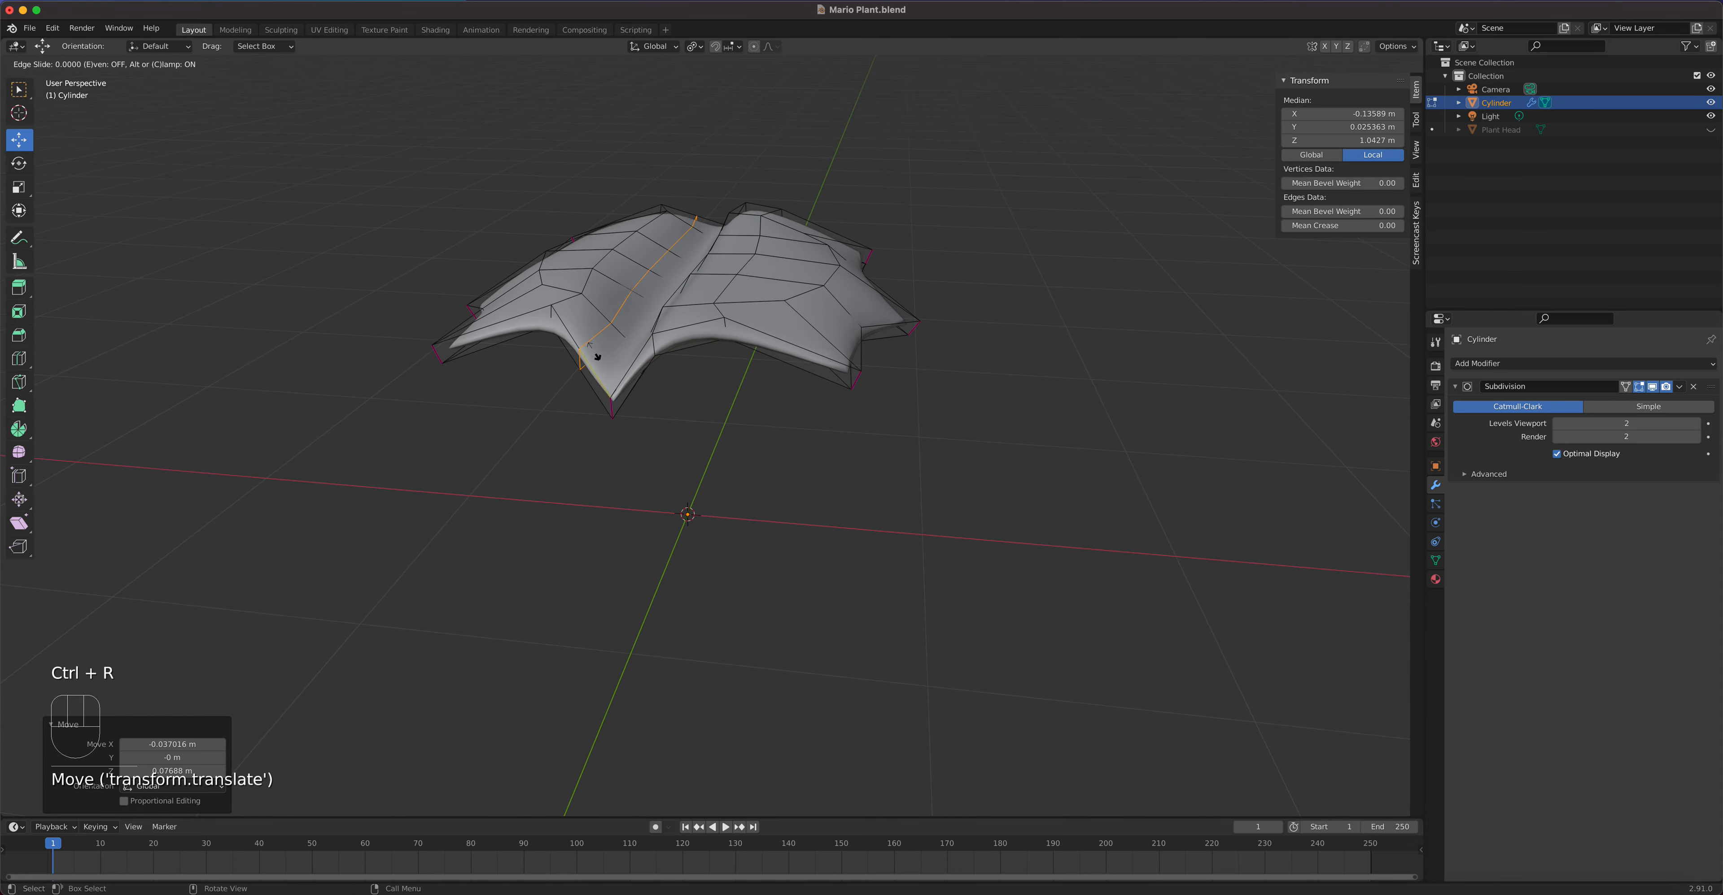
right_click(593, 351)
key("KP_1")
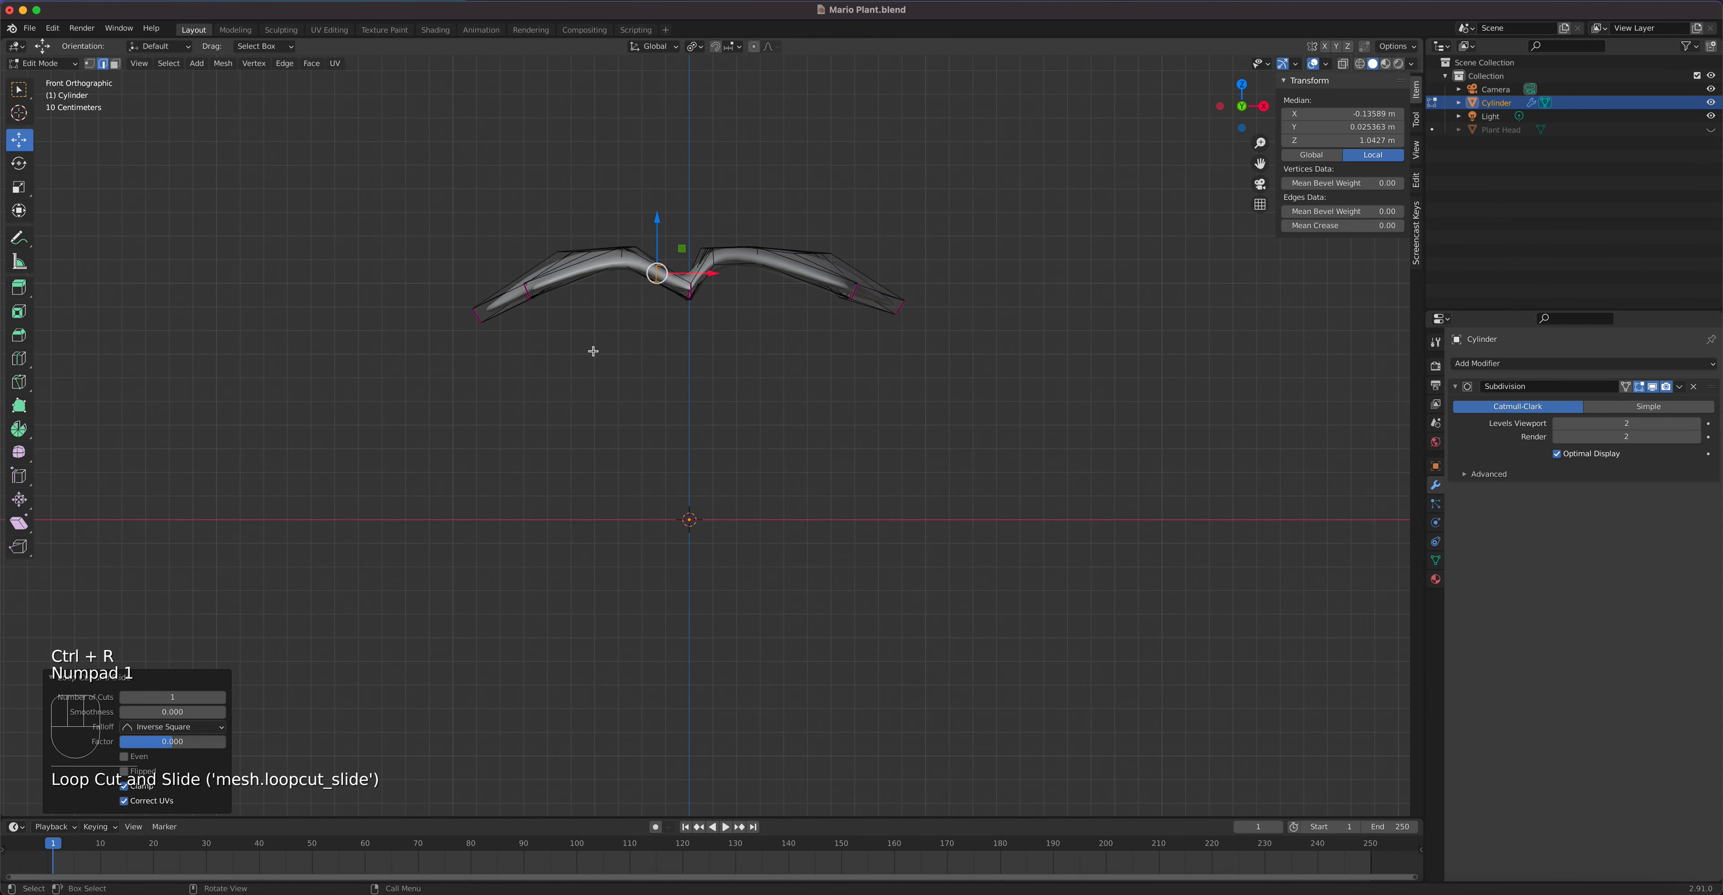
key("g")
left_click(603, 336)
Step: Select the edge loop right of the central groove and shift it outward about 0.04 m along X
scroll(769, 293, "down", 2)
mouse_move(769, 296)
middle_mouse_down()
mouse_move(726, 387)
mouse_move(755, 411)
mouse_move(764, 324)
middle_mouse_up()
scroll(729, 391, "down", 2)
scroll(729, 391, "up", 4)
left_click_drag(718, 265, 778, 262)
left_click(714, 289)
left_click(722, 285, "alt")
middle_click_drag(742, 328, 730, 424)
middle_click_drag(846, 411, 941, 378)
key("Tab")
key("Tab")
Step: In right view with X-ray on, select the leaf's negative-Y end, rotate it about 15° downward and lower it about 0.10 m
middle_click_drag(843, 355, 648, 376)
key("KP_3")
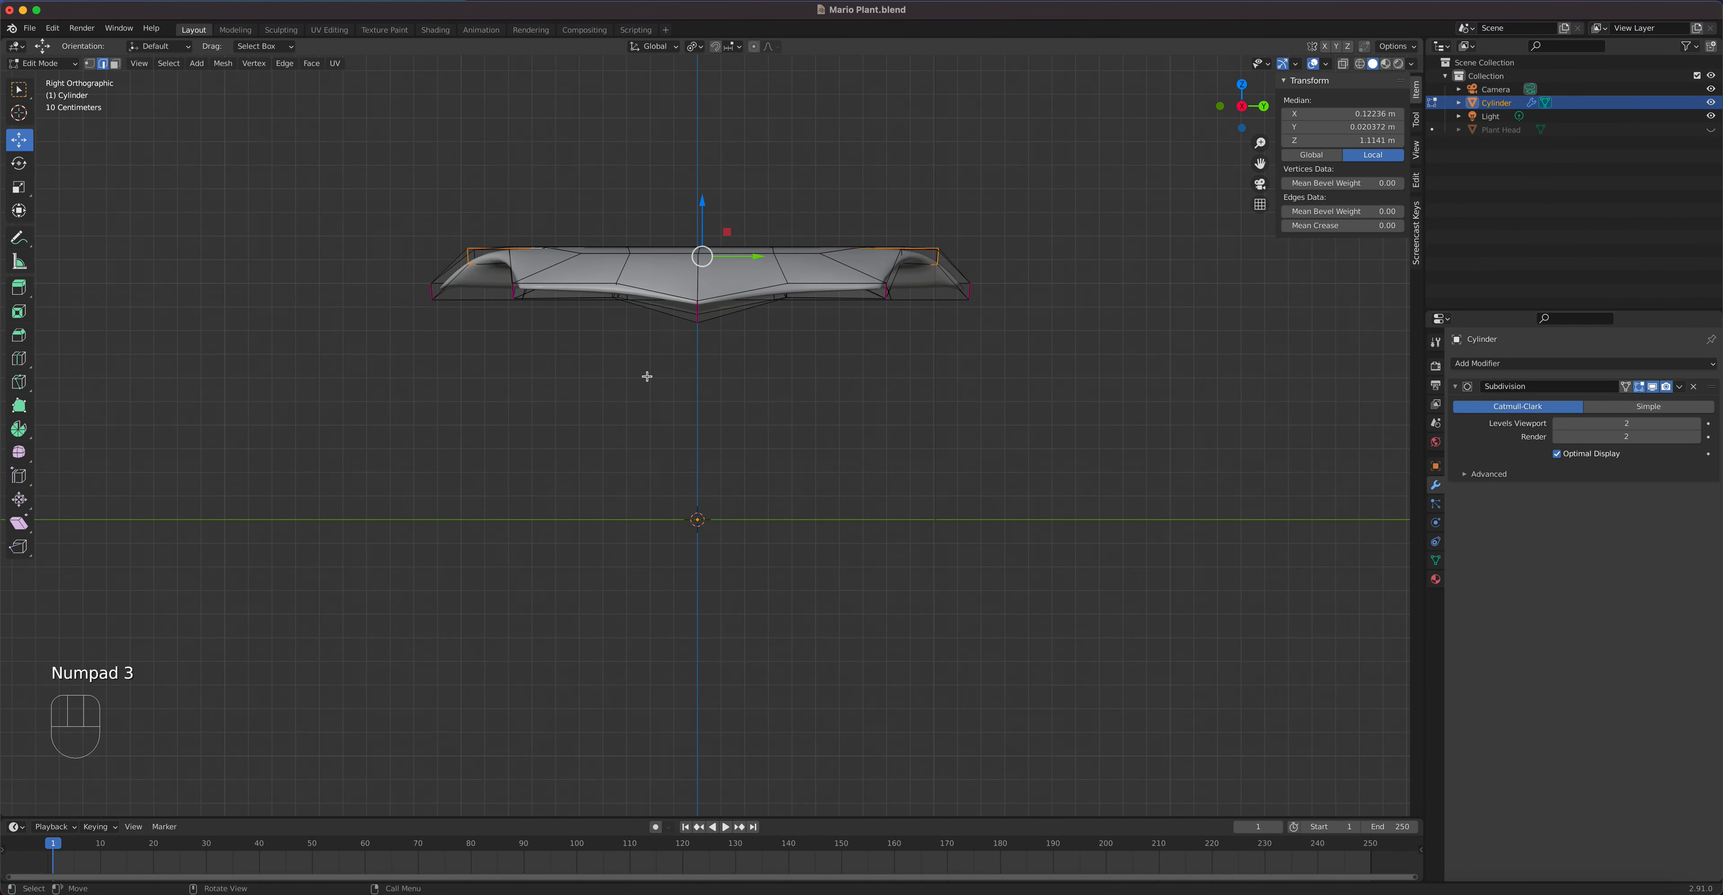
left_click(1342, 63)
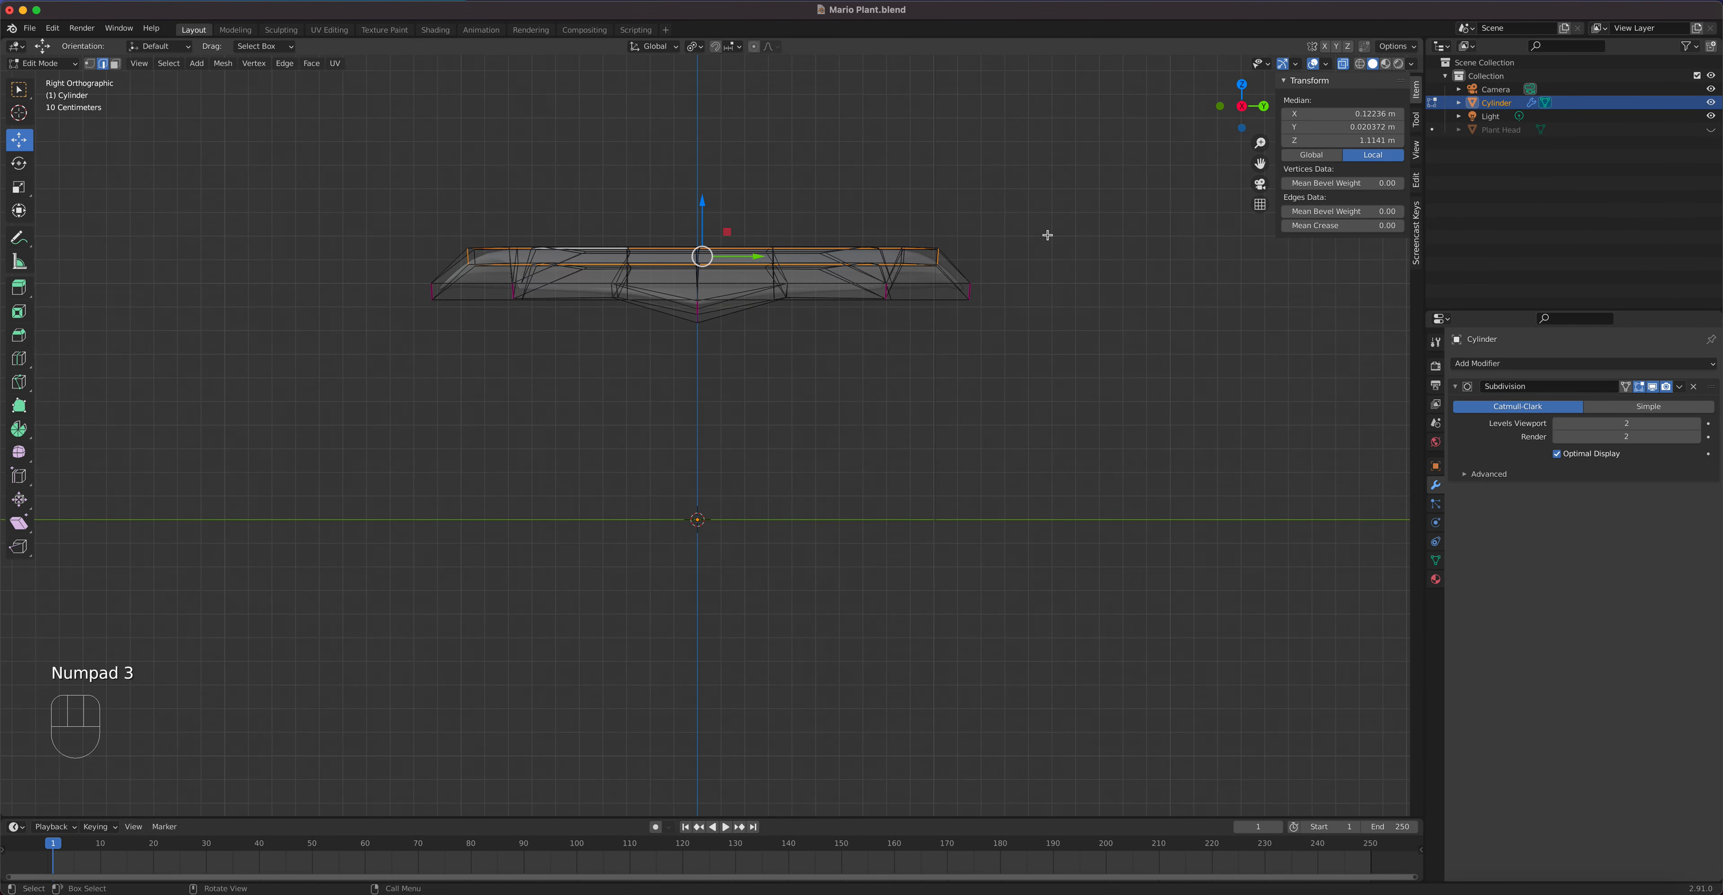
key("1")
scroll(605, 314, "up", 1)
left_click_drag(295, 175, 690, 297)
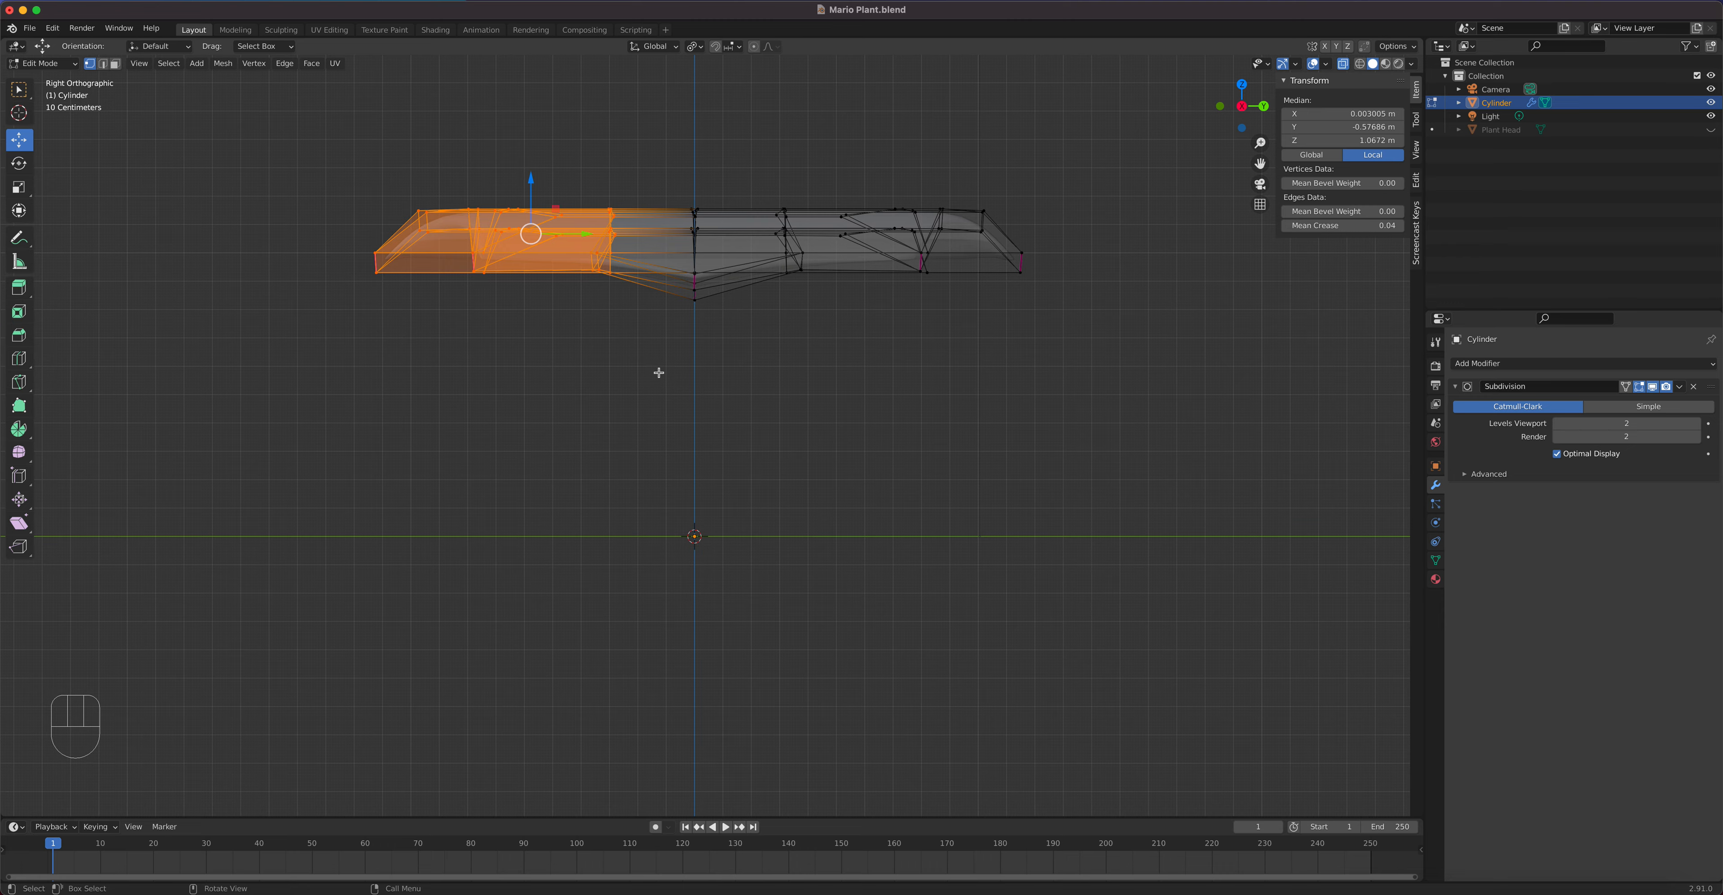
key("r")
left_click(655, 315)
key("g")
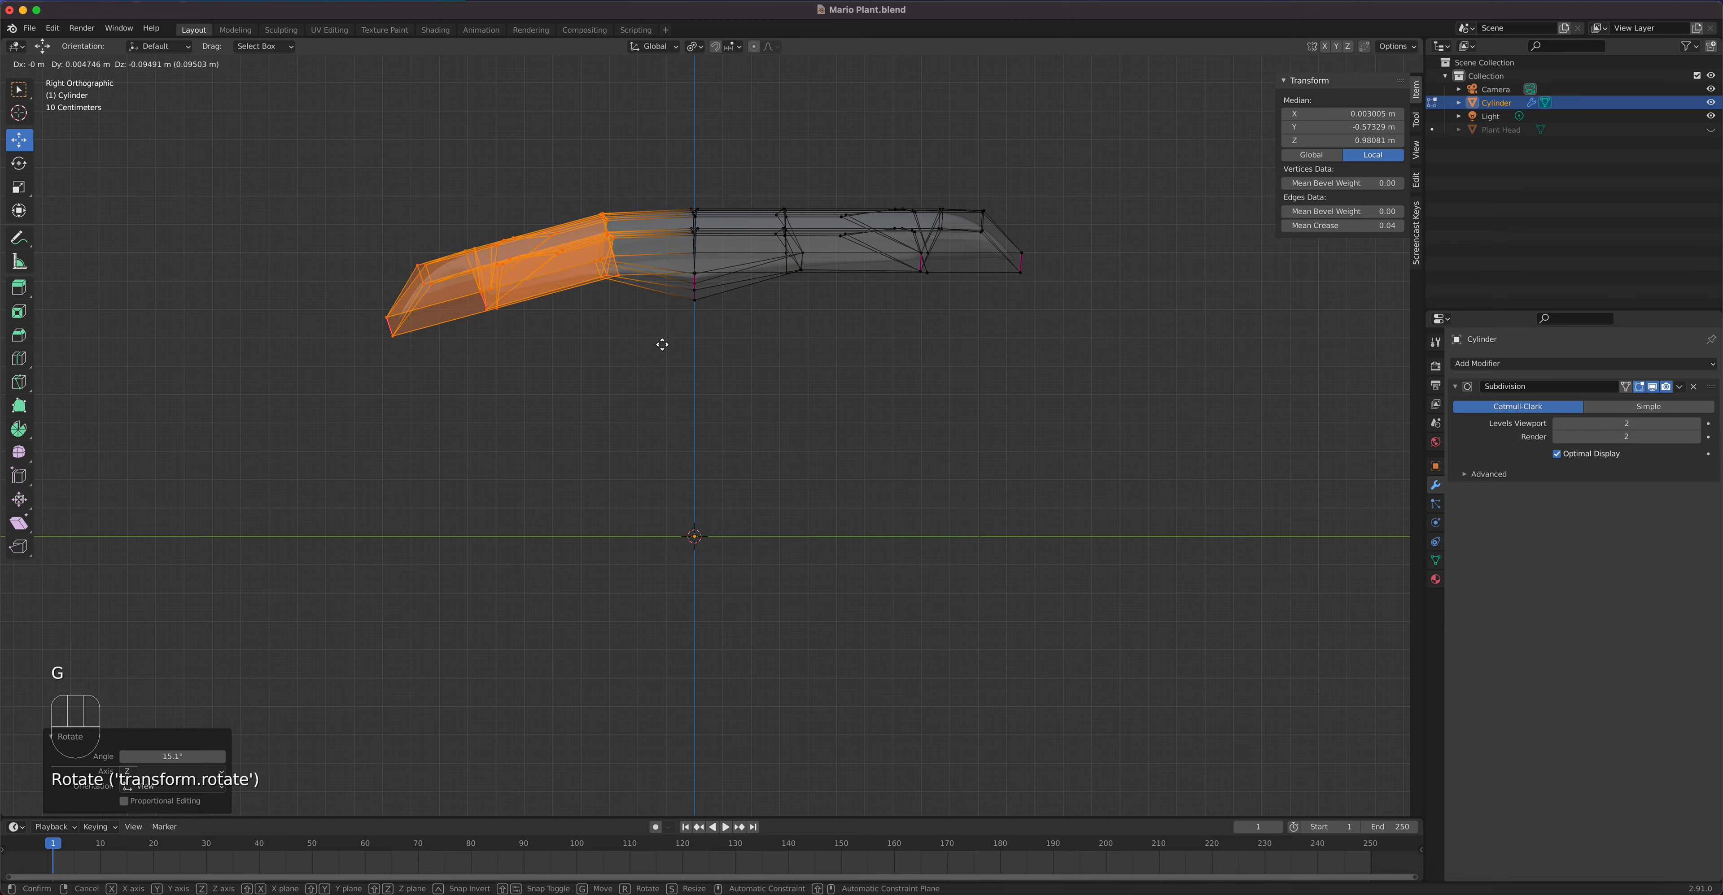
left_click(662, 344)
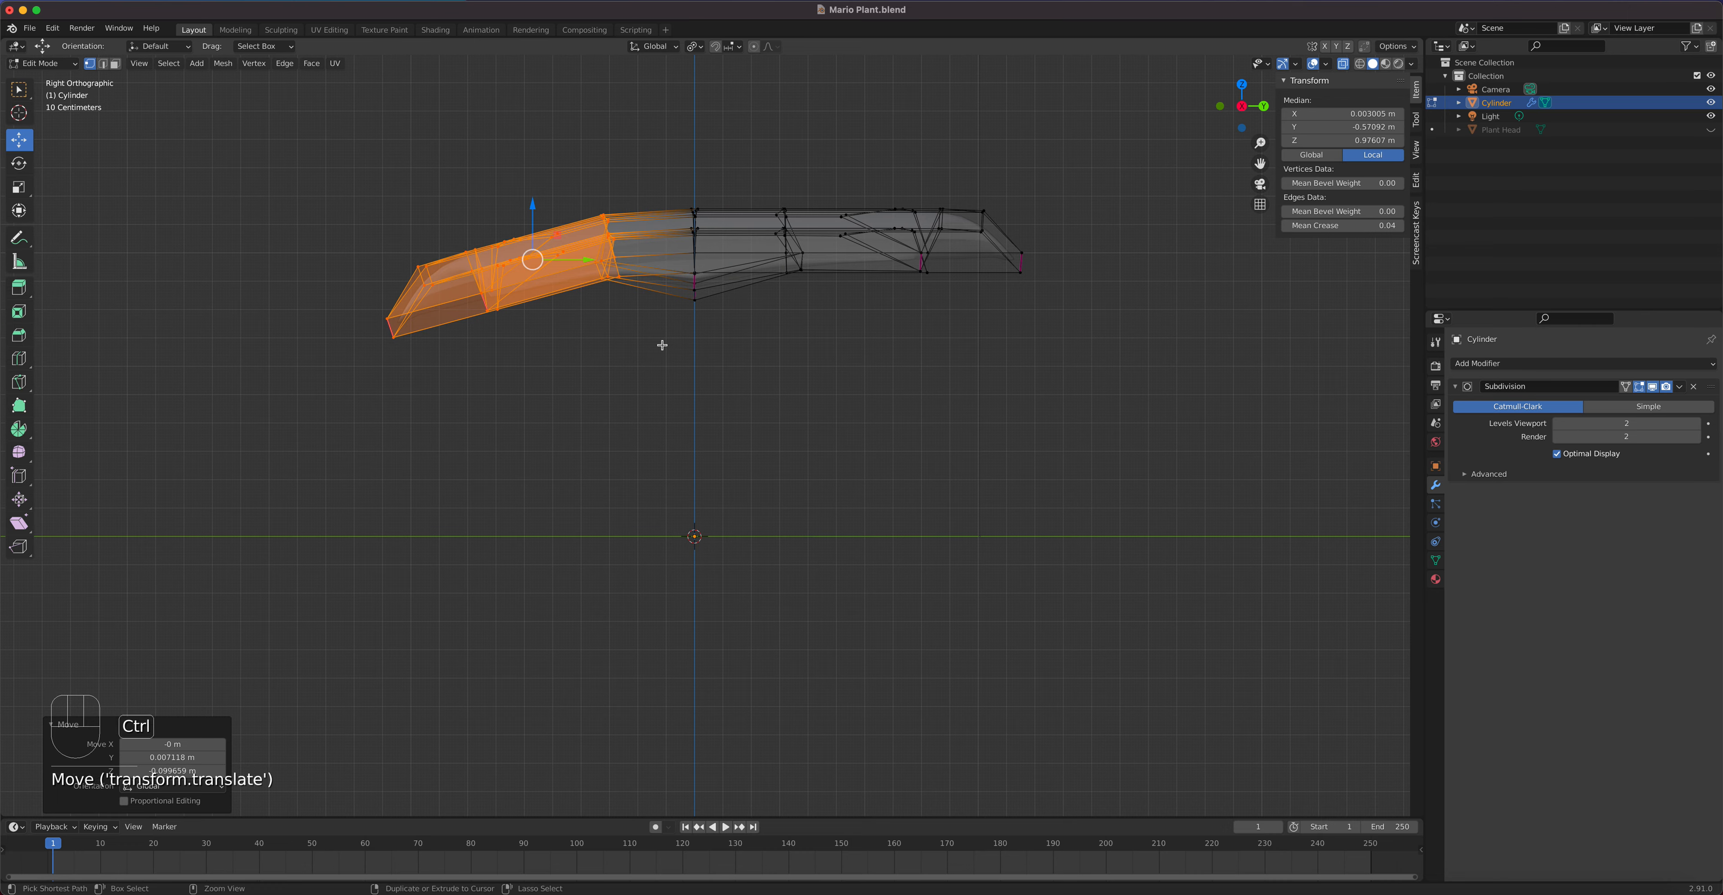
Step: Shrink the selection to the outer part of that end, rotate it about 8° further downward and lower it slightly
key("ctrl+KP_Subtract")
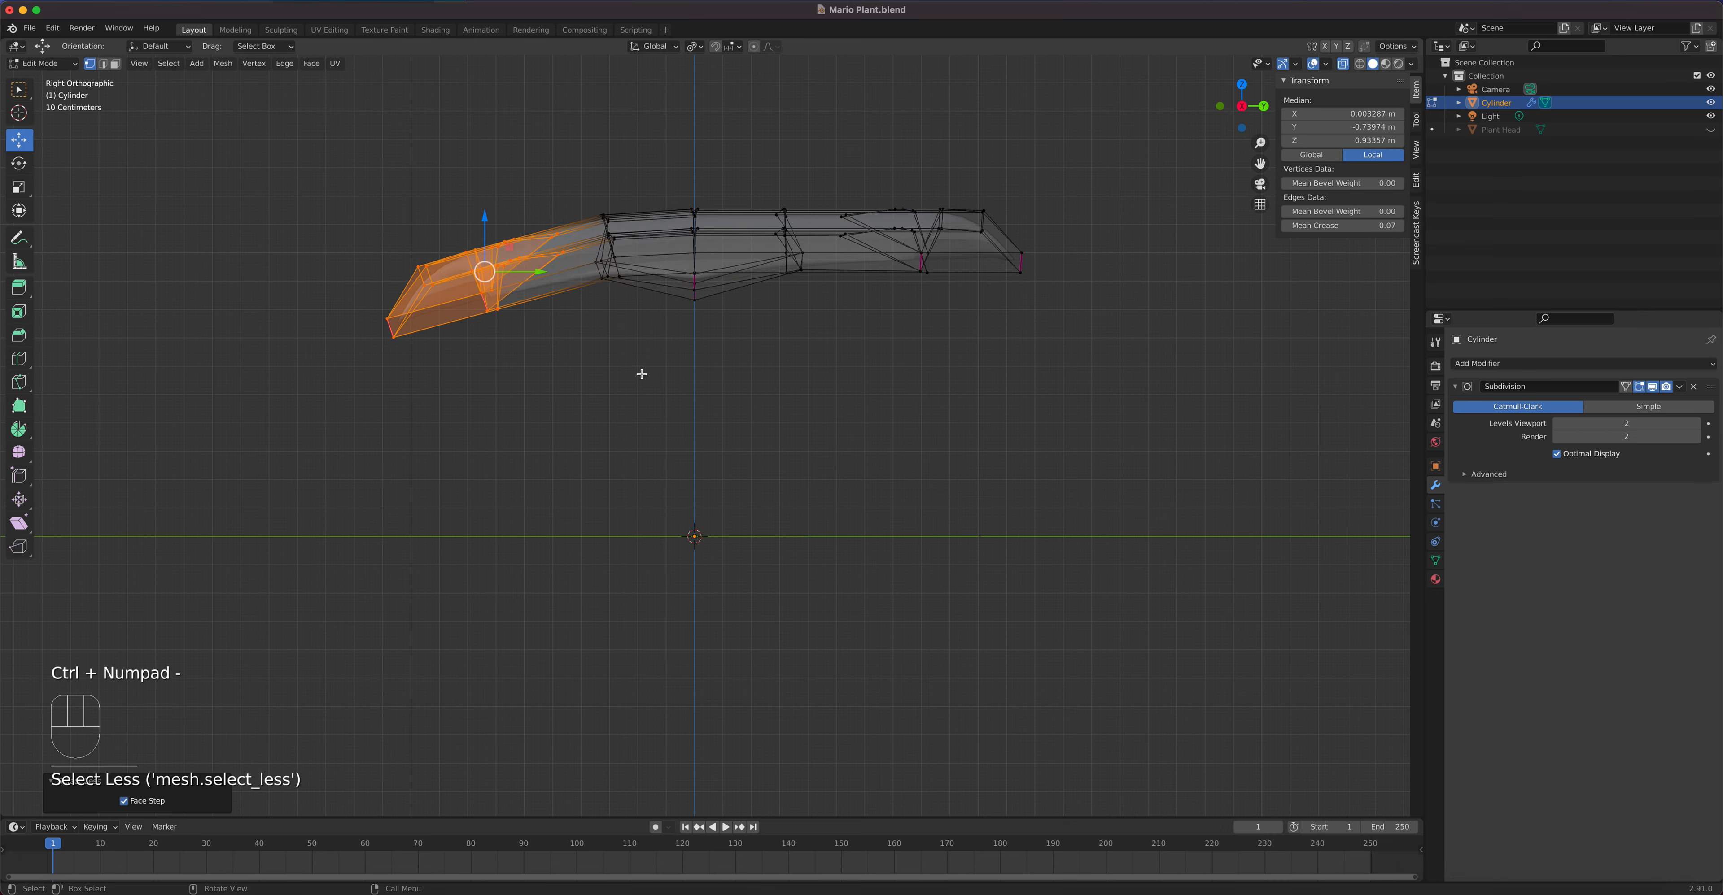
key("r")
left_click(638, 346)
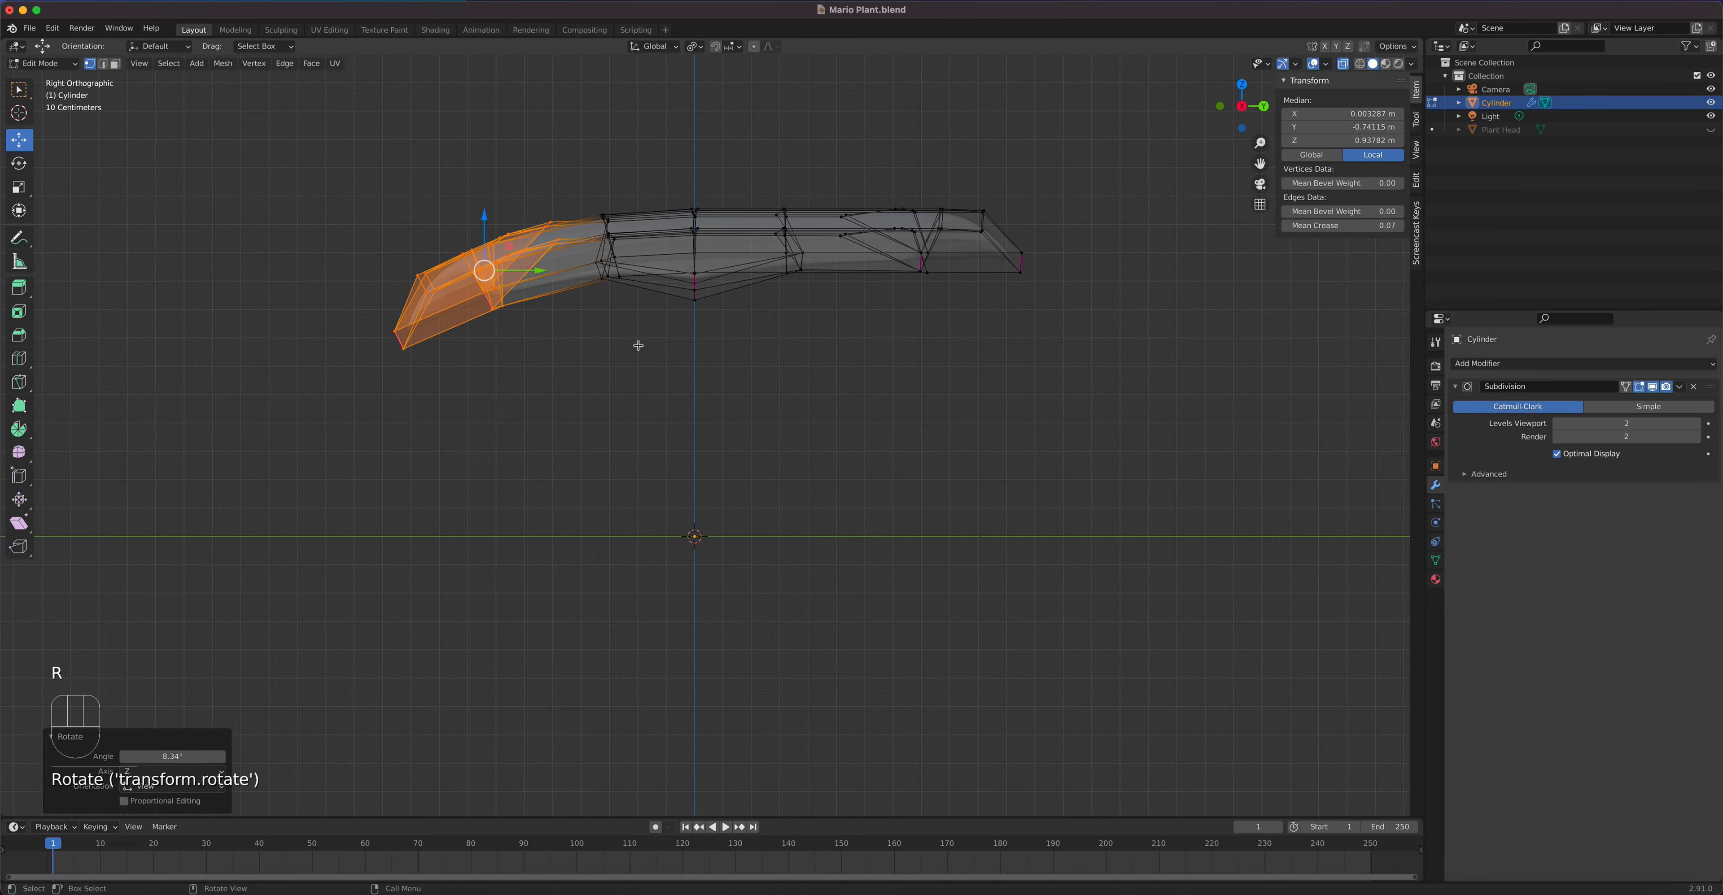
key("g")
left_click(638, 365)
Step: Select the leaf's positive-Y end, rotate it about 8° downward, lower it slightly and check the bent leaf in Object Mode
left_click_drag(754, 138, 1053, 347)
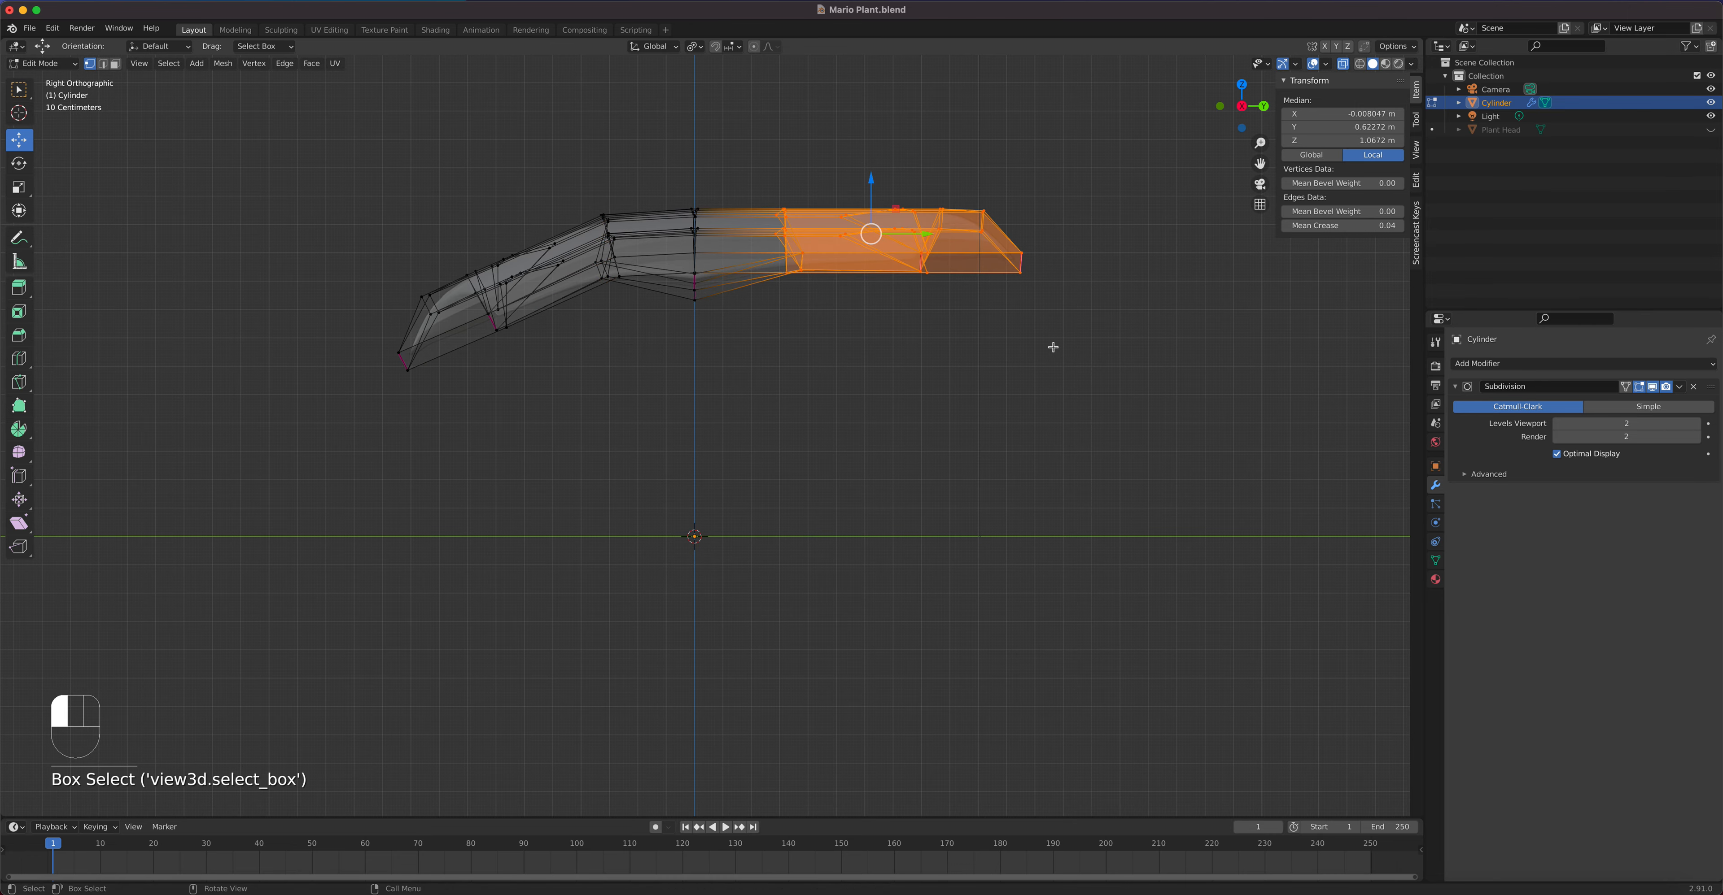
key("r")
left_click(1046, 381)
key("g")
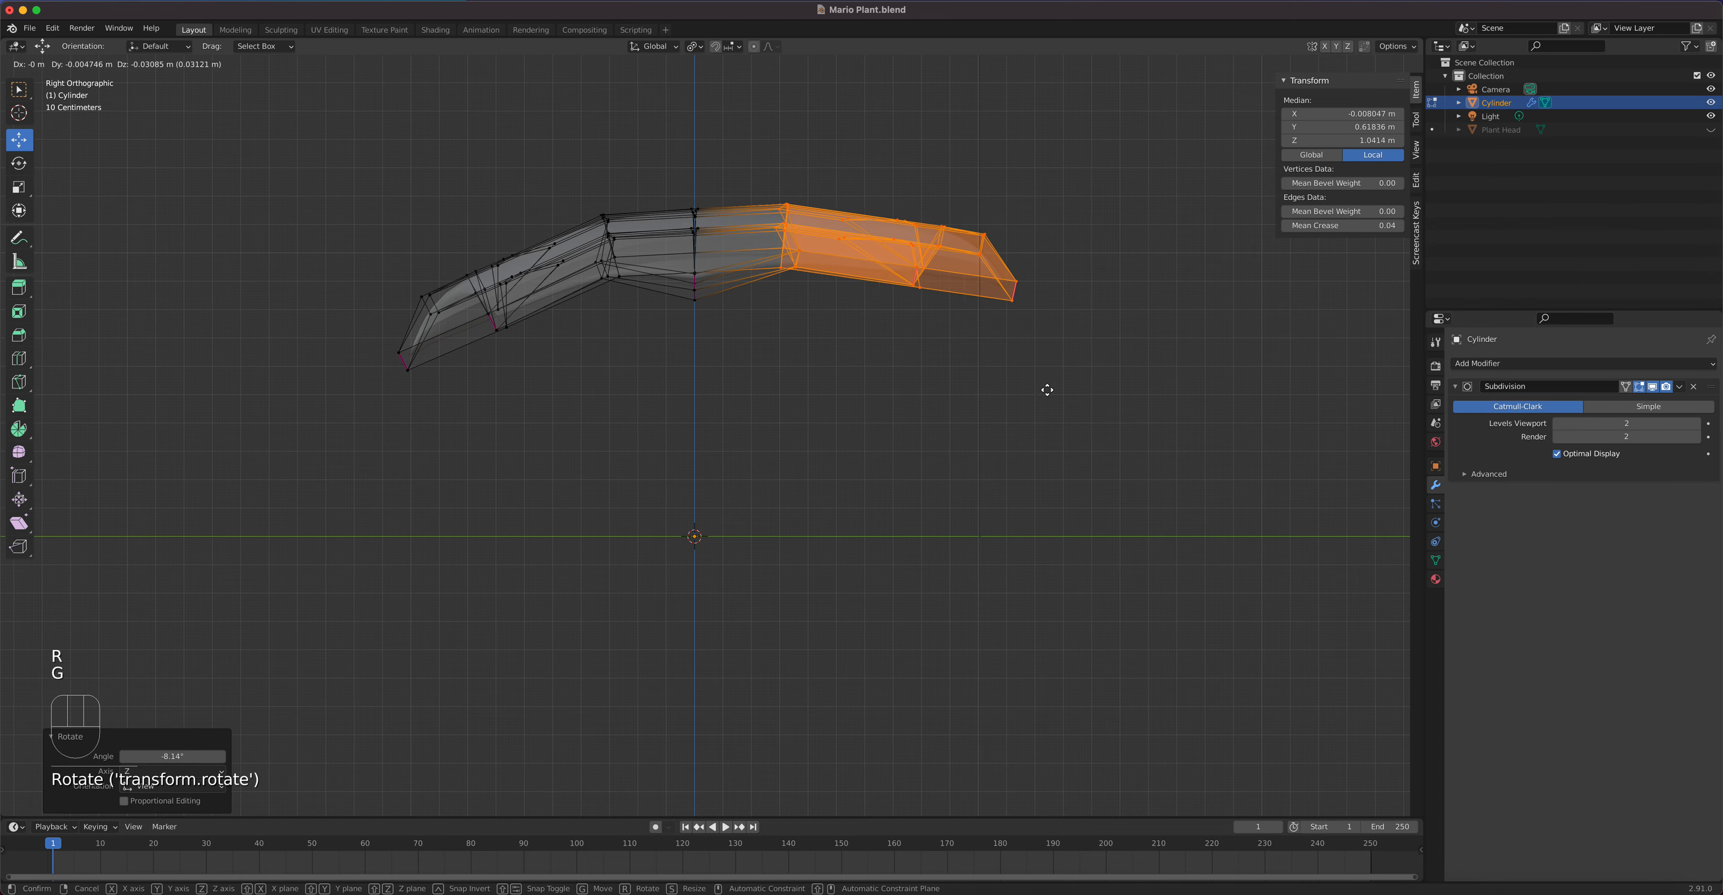
left_click(1045, 396)
key("Tab")
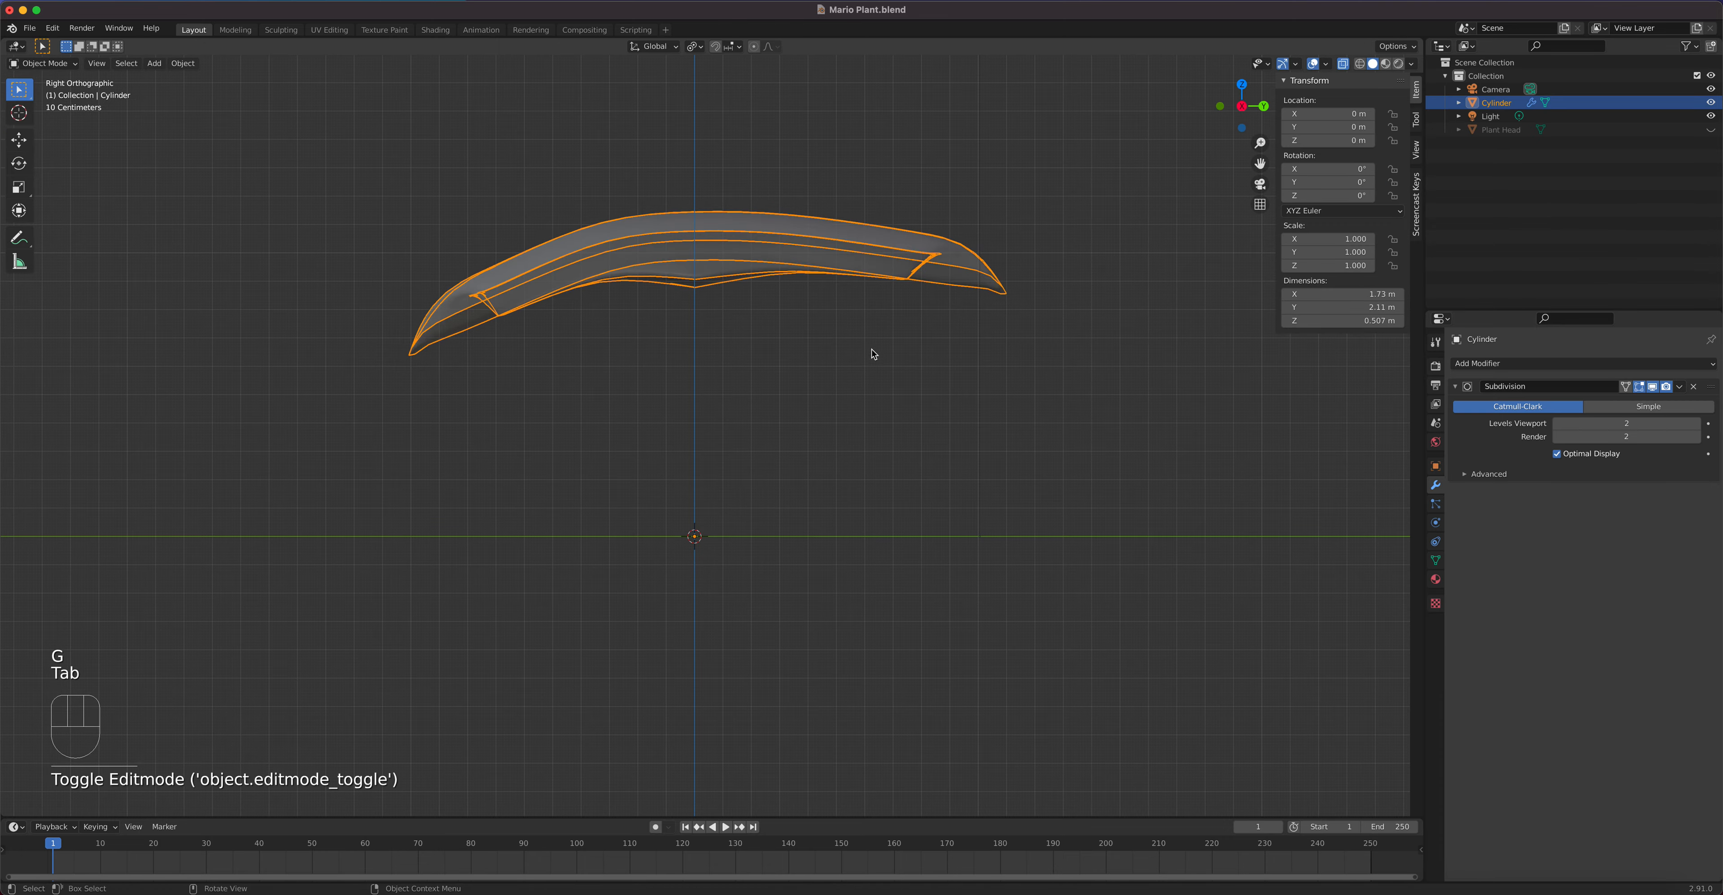
middle_click_drag(872, 353, 910, 374)
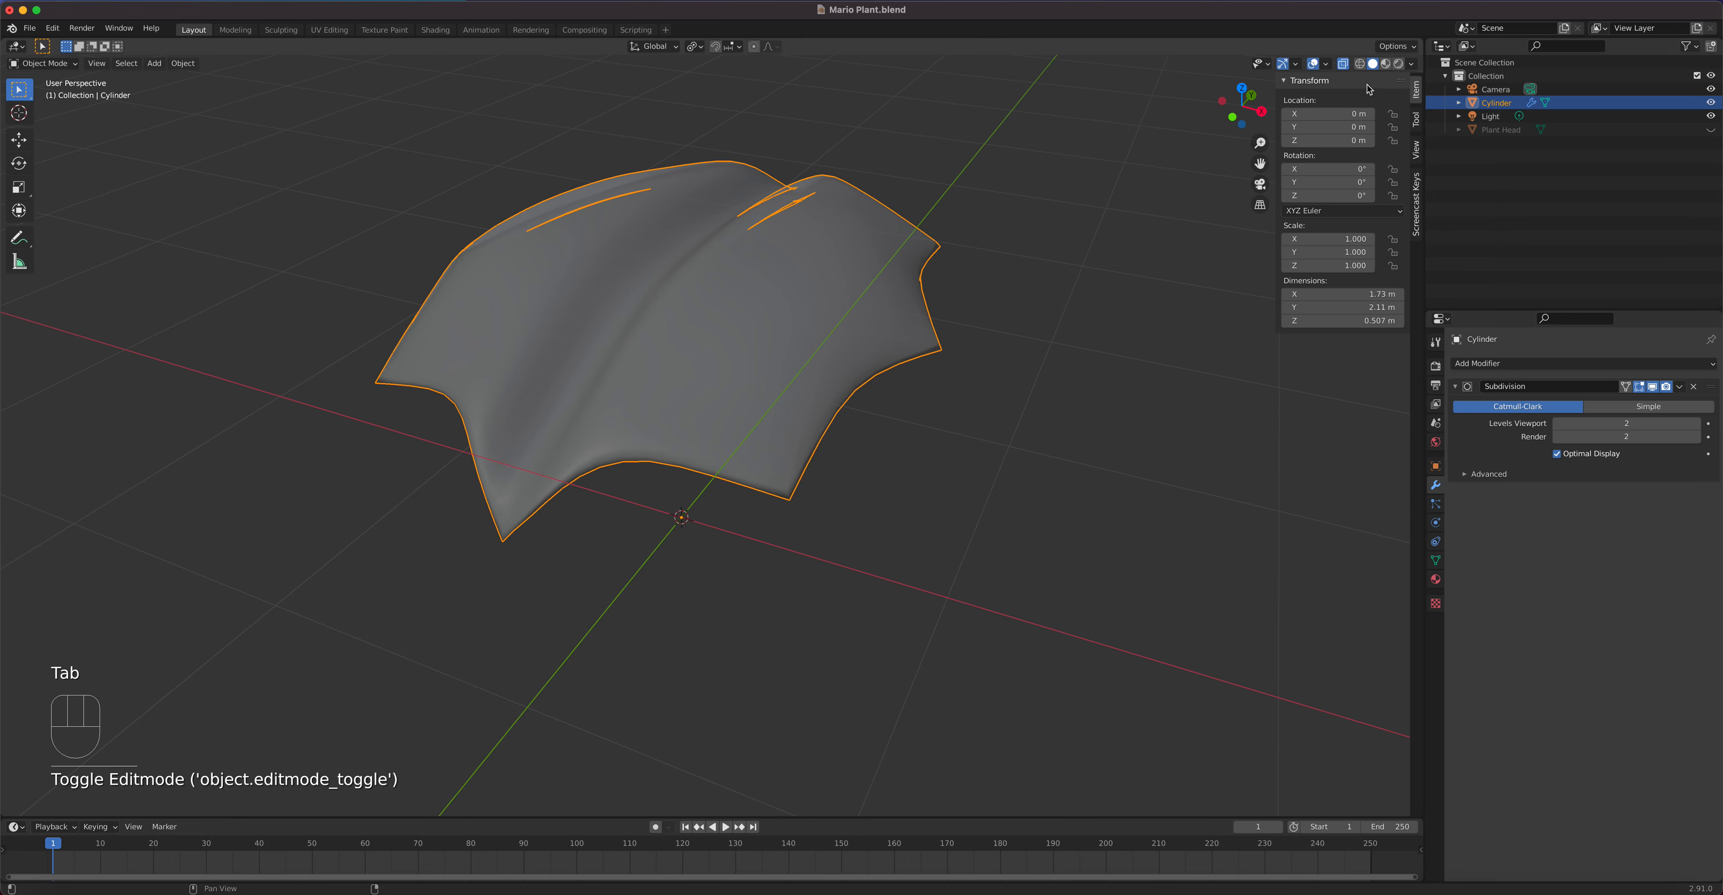
Step: In Edit Mode, nudge the two middle vertices left of the central groove closer to the groove
middle_click_drag(866, 318, 738, 395)
key("Tab")
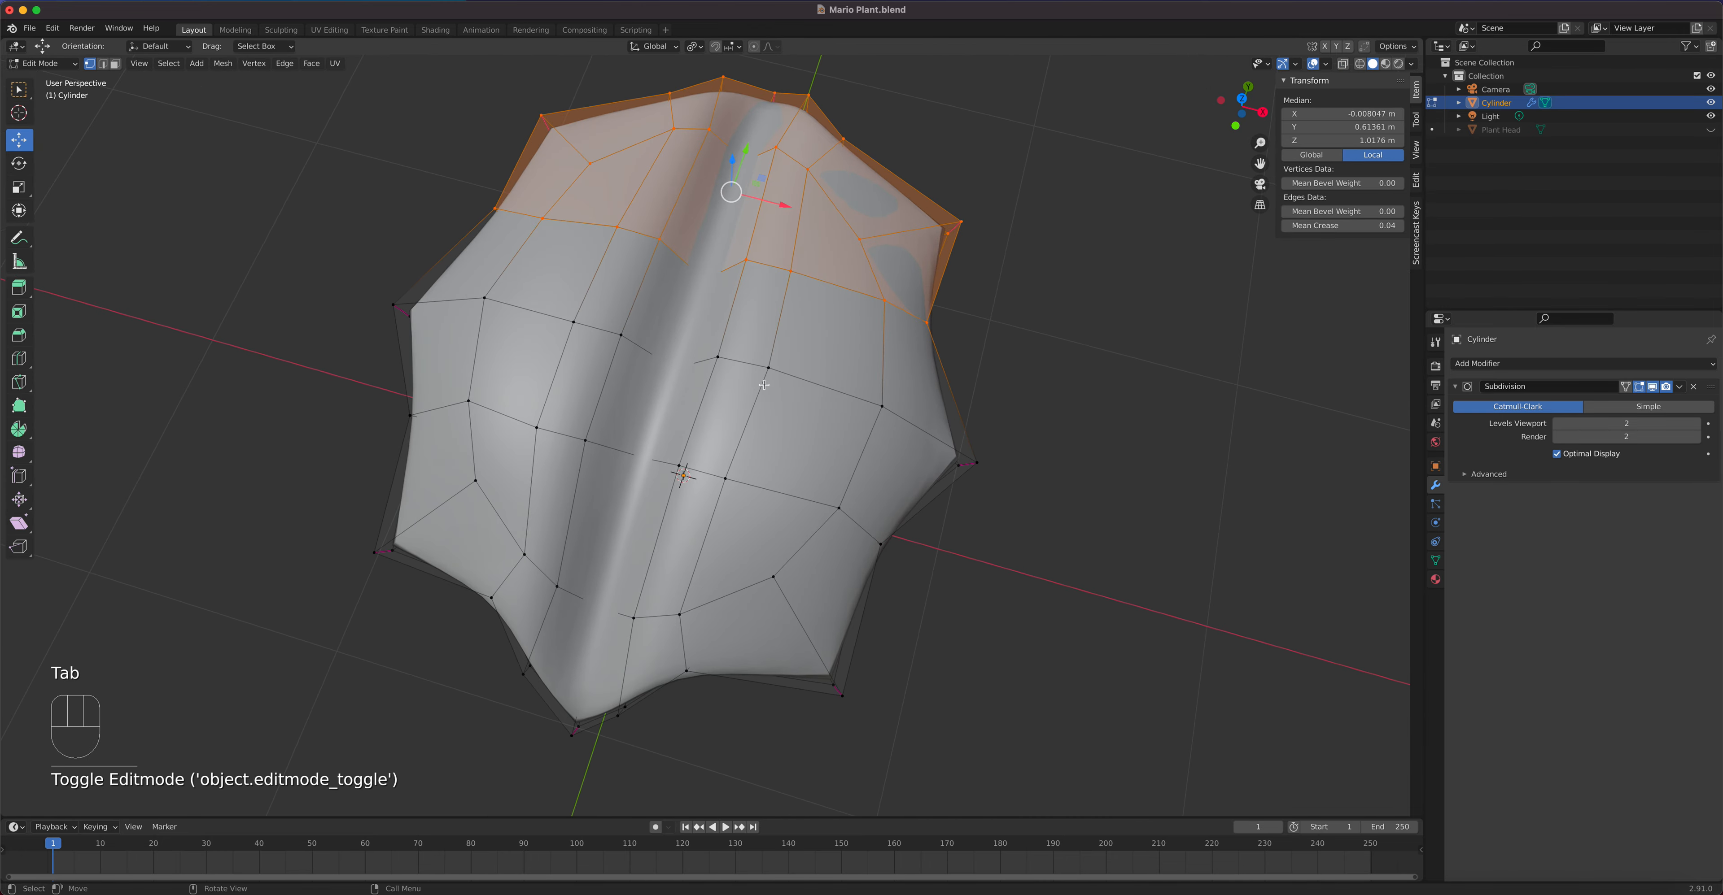
left_click(585, 441)
key("g")
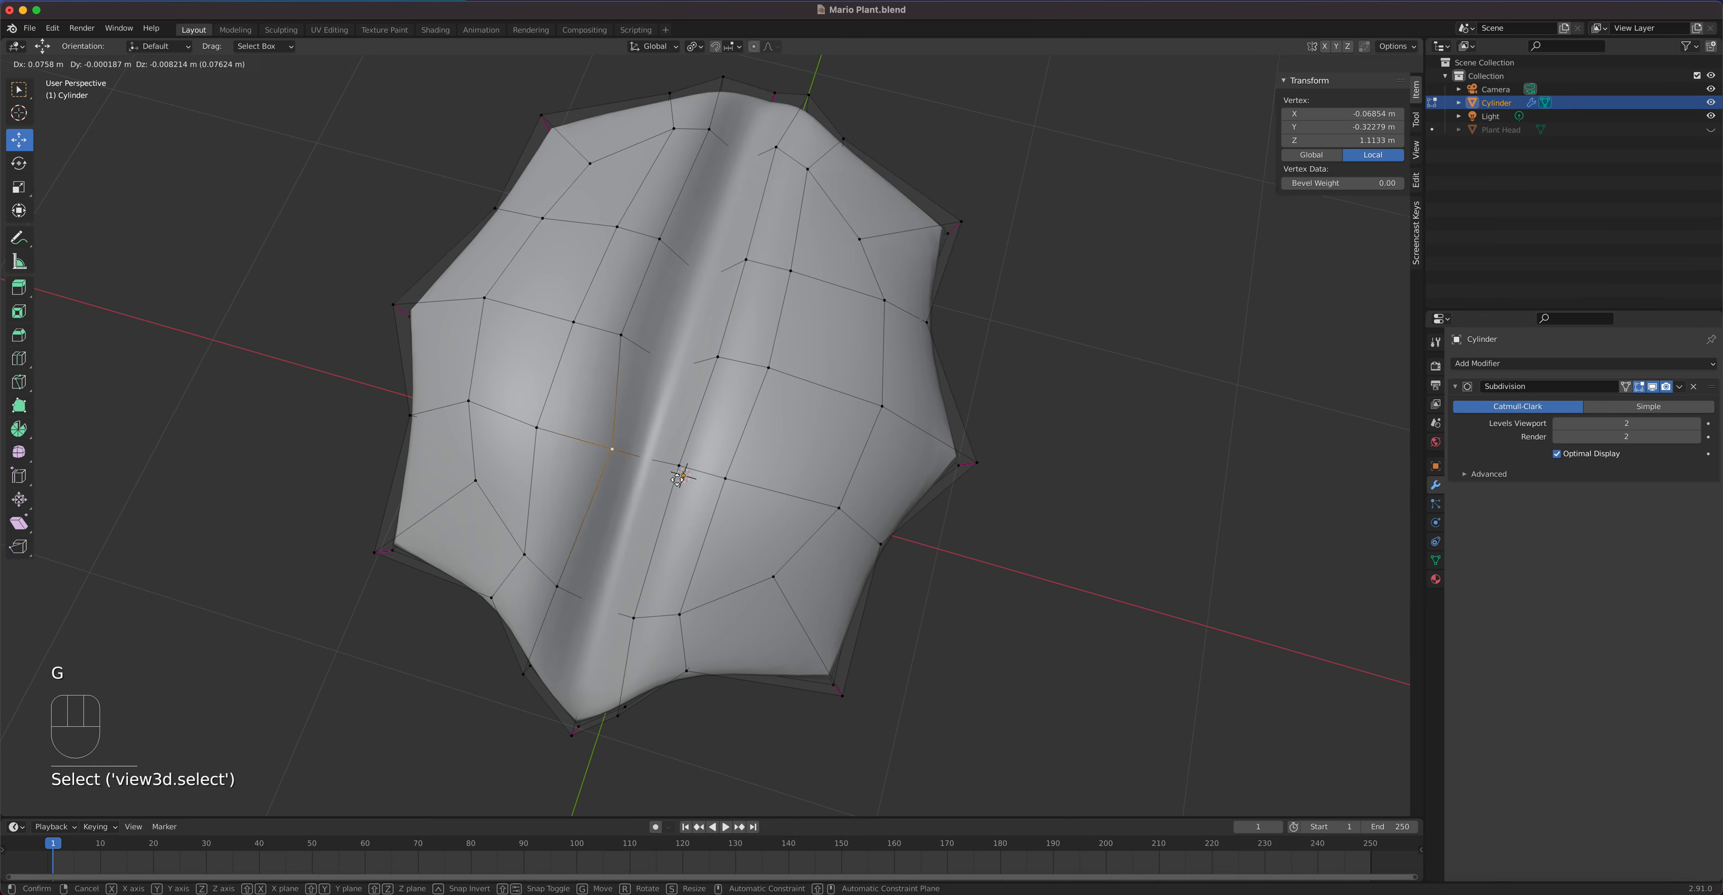
left_click(647, 372)
left_click(632, 342)
key("g")
left_click(654, 352)
Step: Reposition the lower middle vertex left of the groove and shift the vertex near the tip about 0.02 m toward the groove
left_click(616, 455)
key("g")
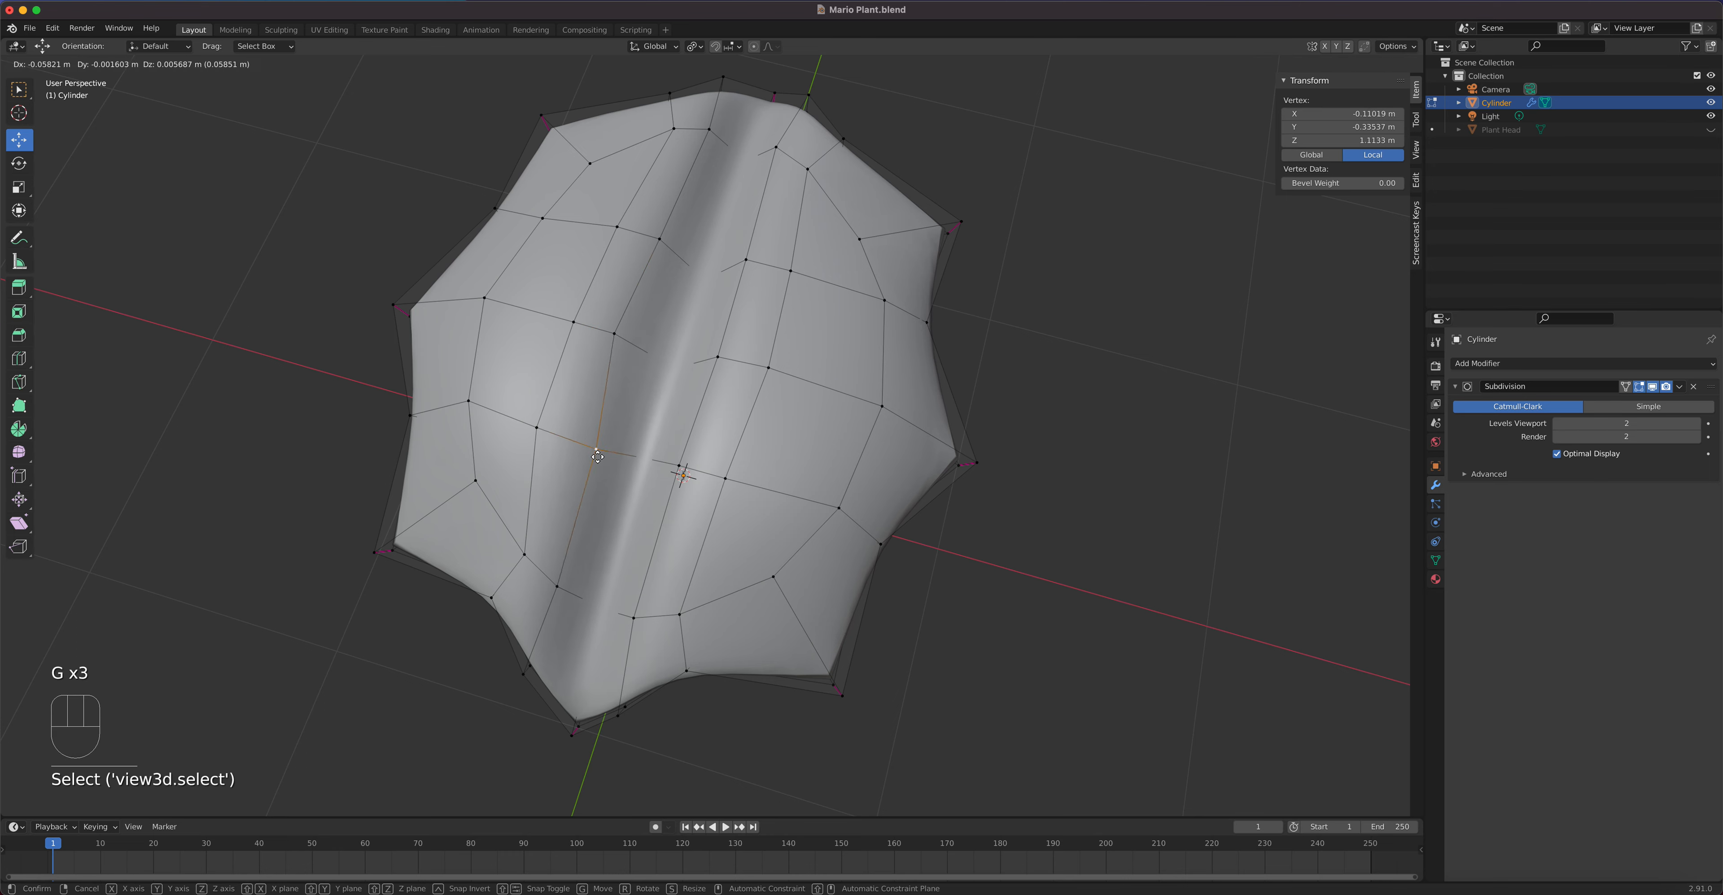
left_click(628, 501)
left_click(574, 586)
key("g")
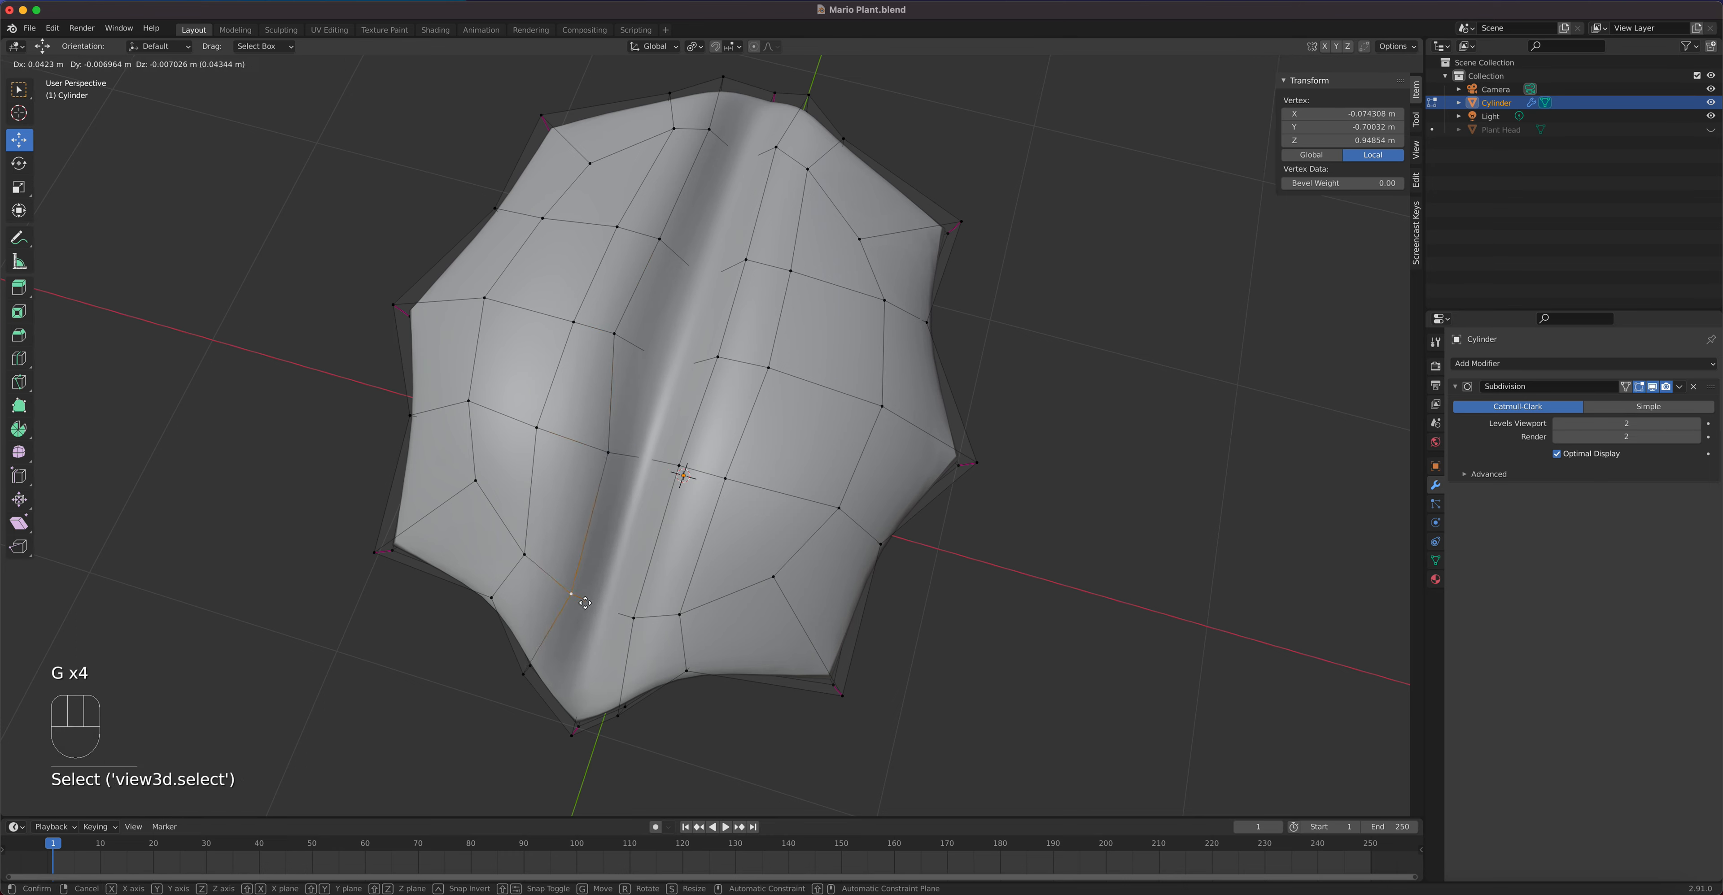
left_click(577, 601)
Step: Raise the middle ridge vertices on both sides of the groove slightly and lift the pair near the tip about 0.03 m
middle_click_drag(577, 601, 910, 298)
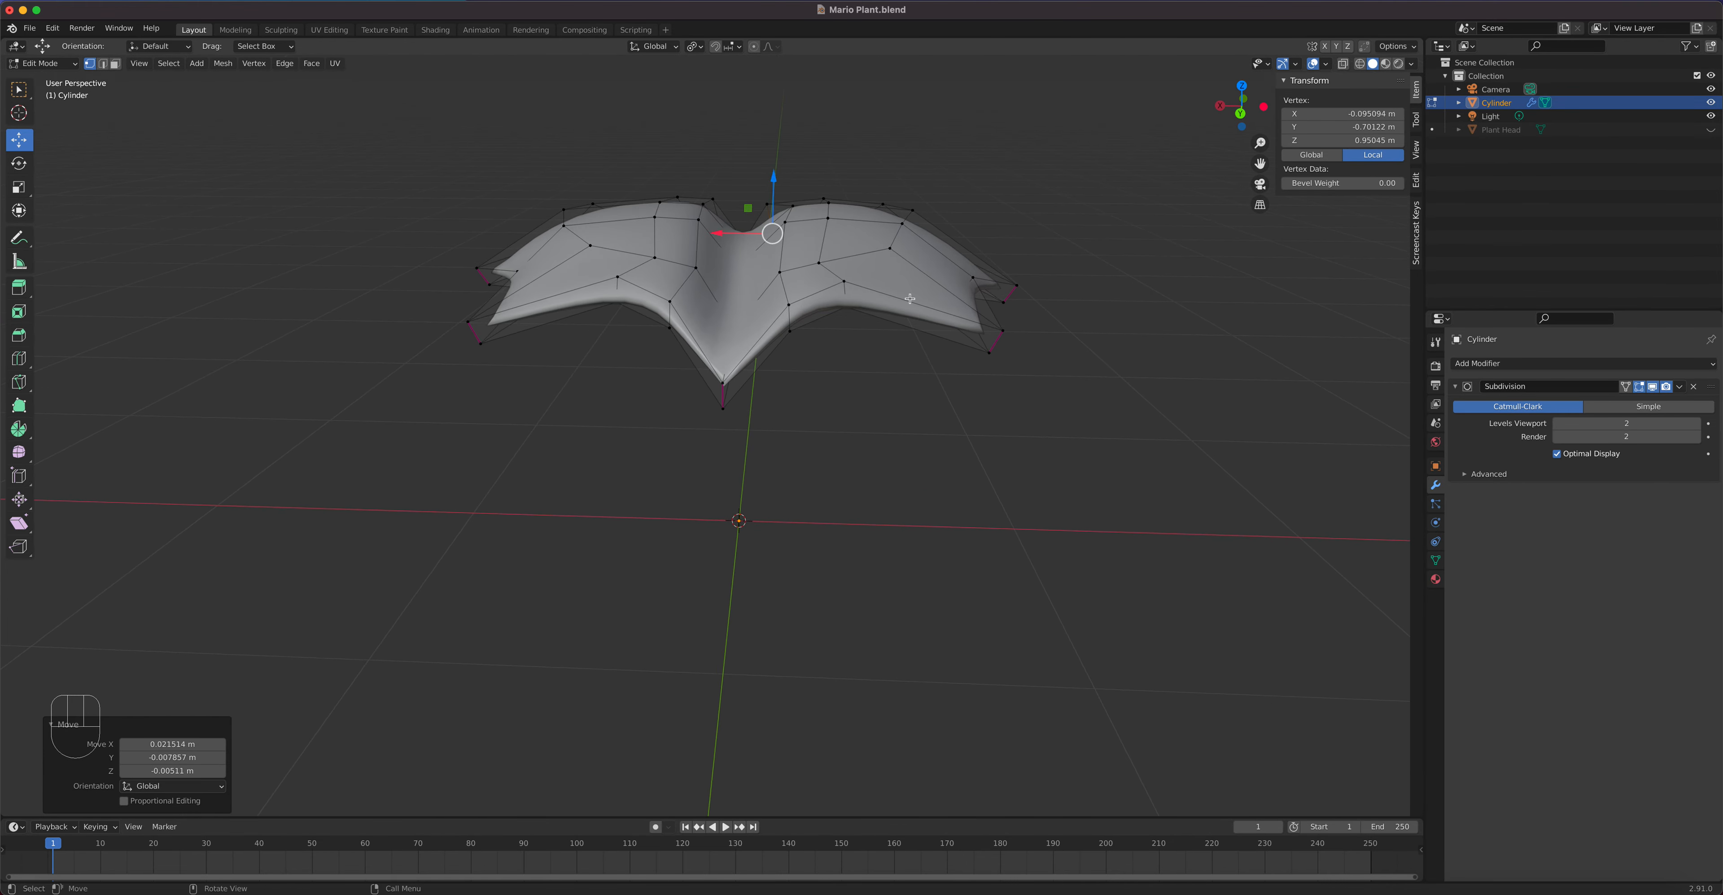
left_click(831, 213)
left_click_drag(820, 188, 840, 233)
left_click_drag(832, 144, 832, 137)
left_click_drag(641, 170, 681, 244)
left_click_drag(669, 147, 669, 144)
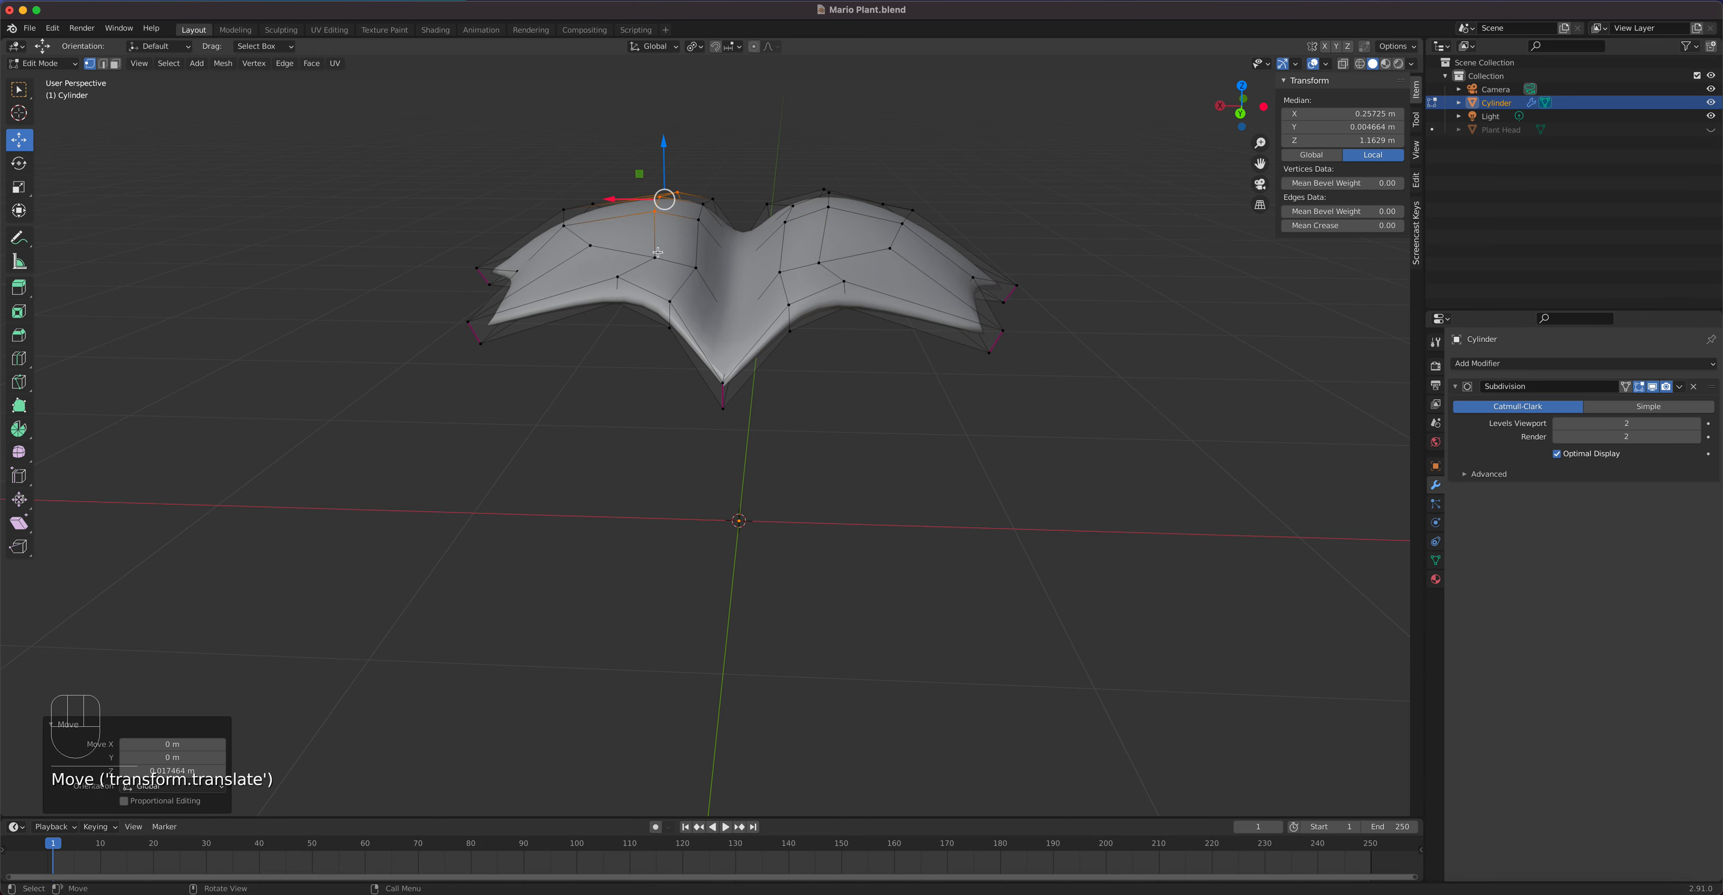
left_click(655, 259)
left_click_drag(738, 209, 739, 204)
middle_click_drag(738, 204, 957, 323)
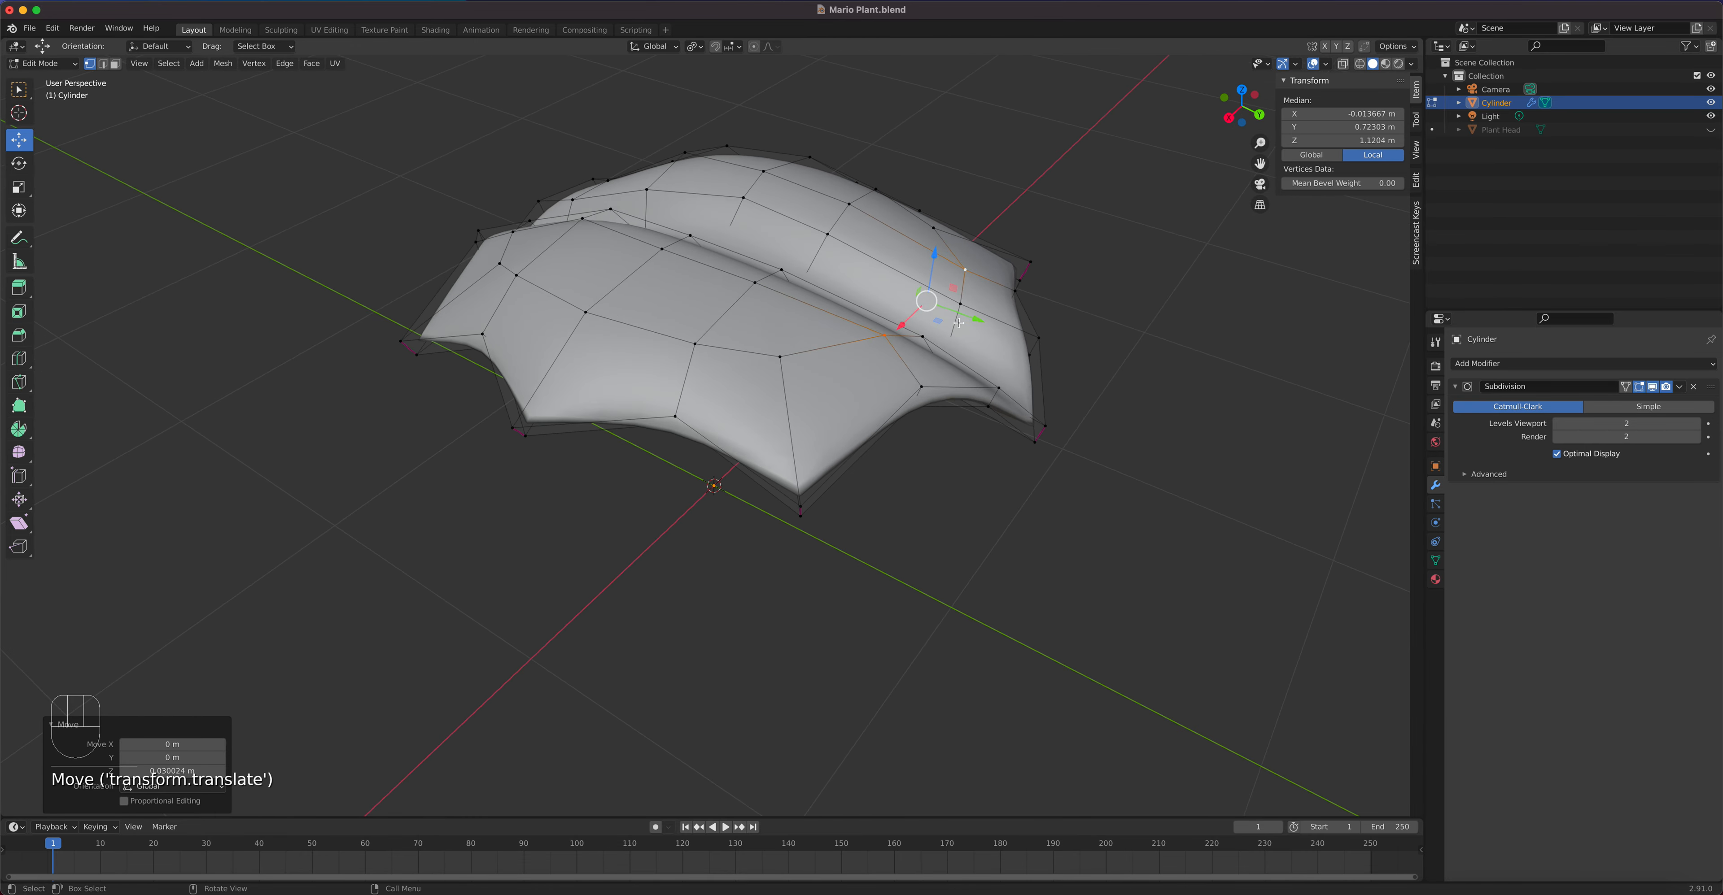
key("Tab")
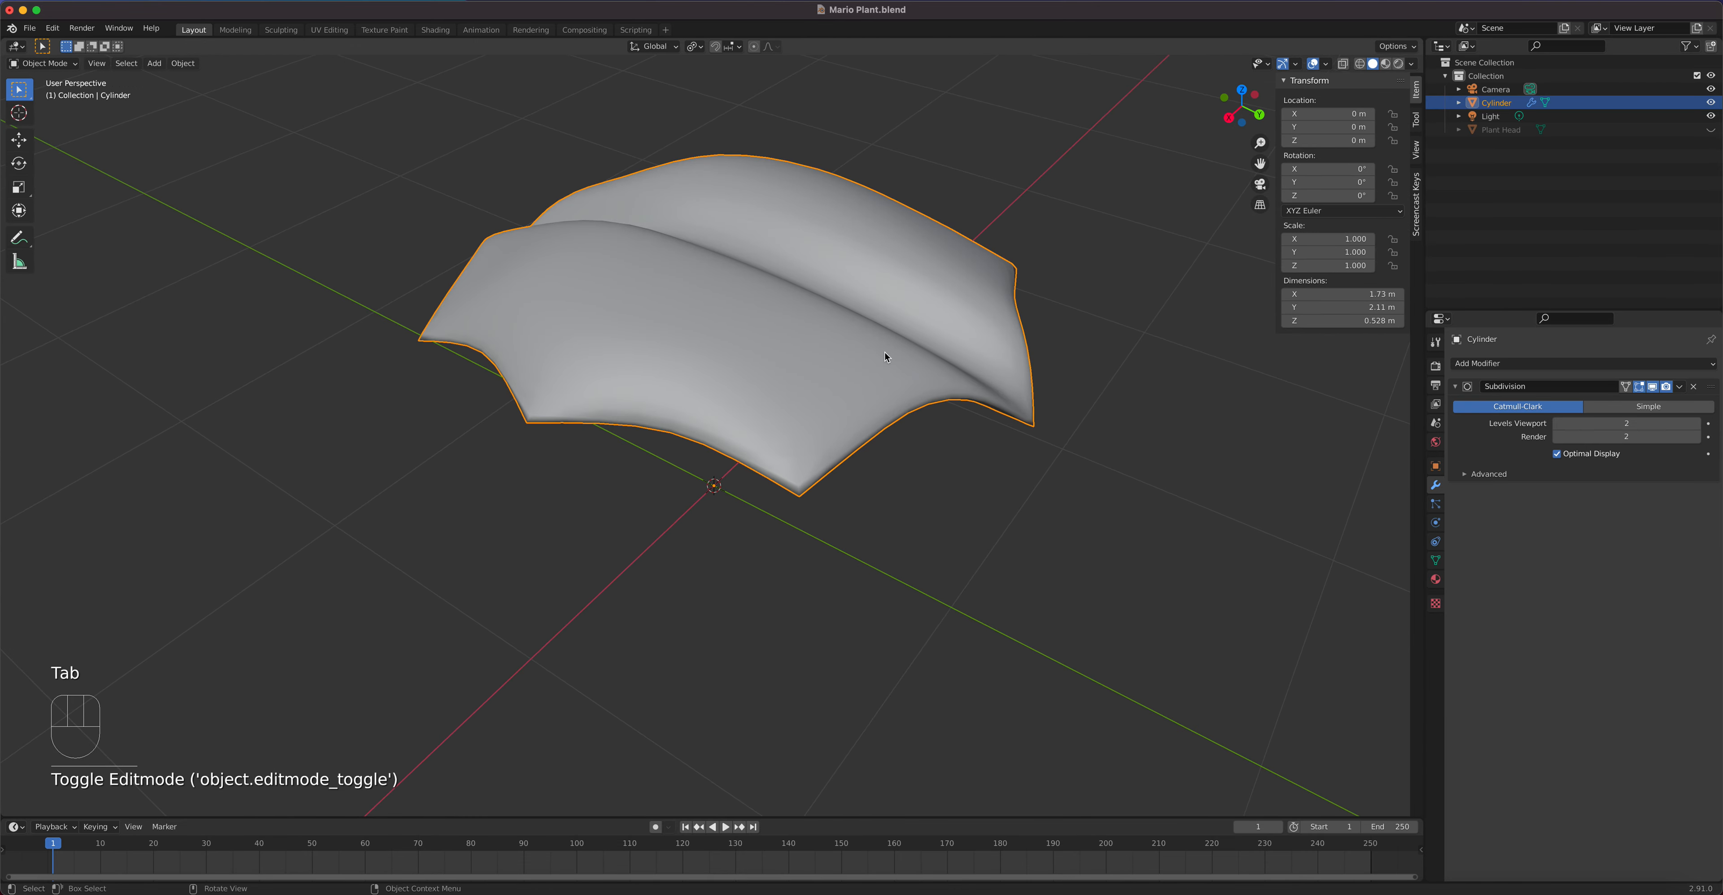
Step: Rename the Cylinder object as Leaf
double_click(1493, 102)
type("Le")
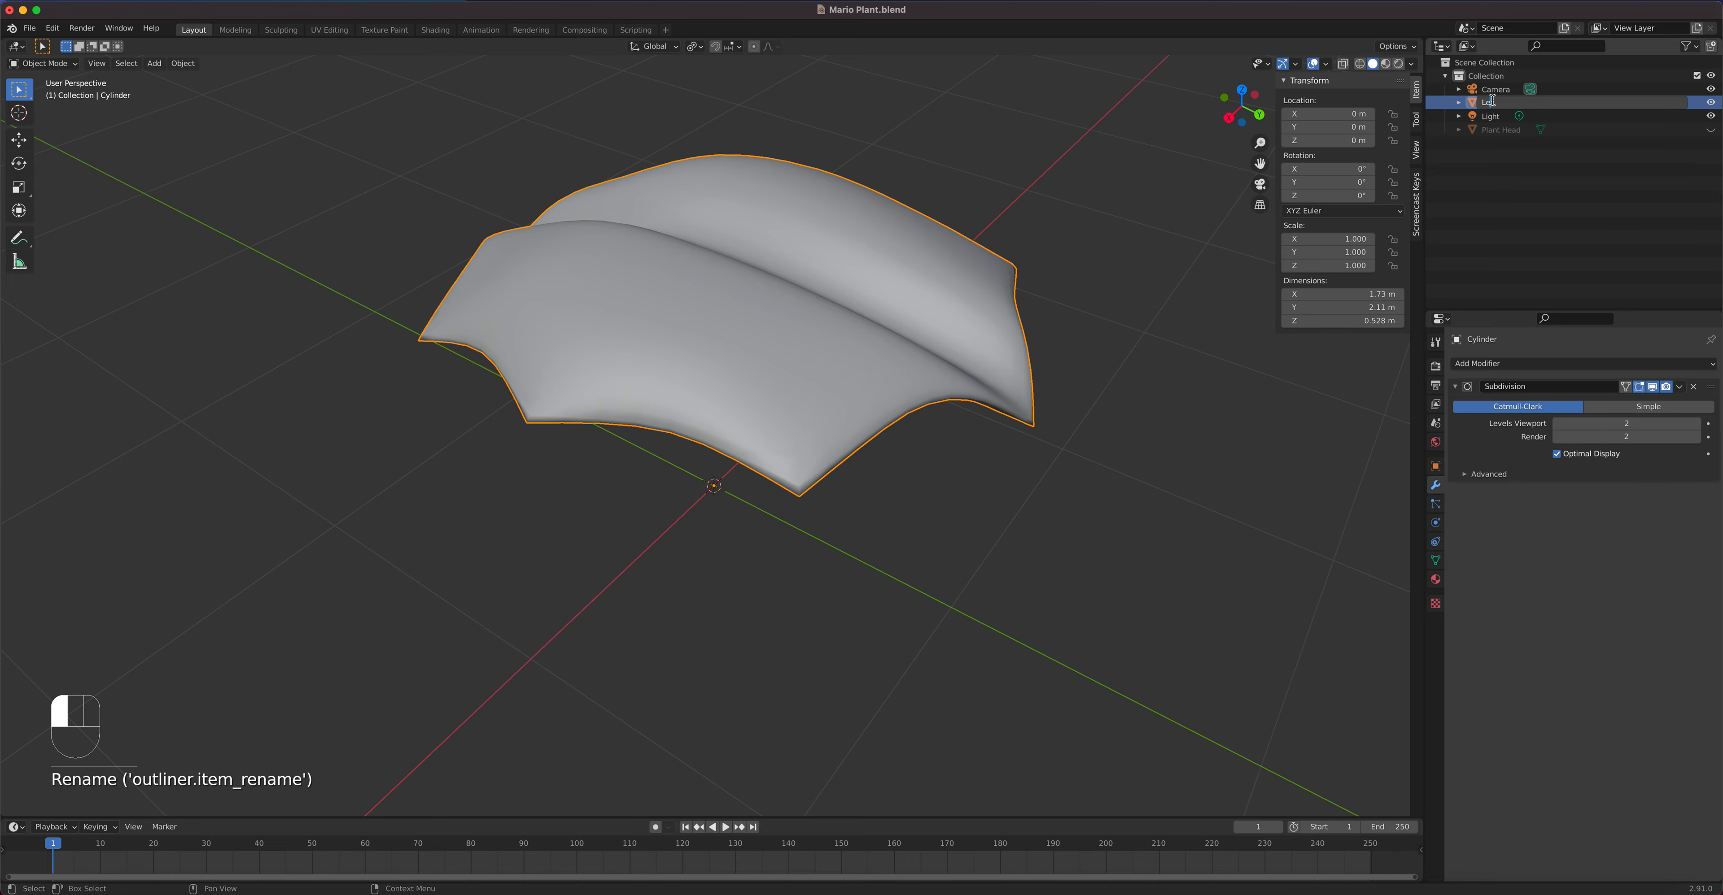
type("af")
key("Return")
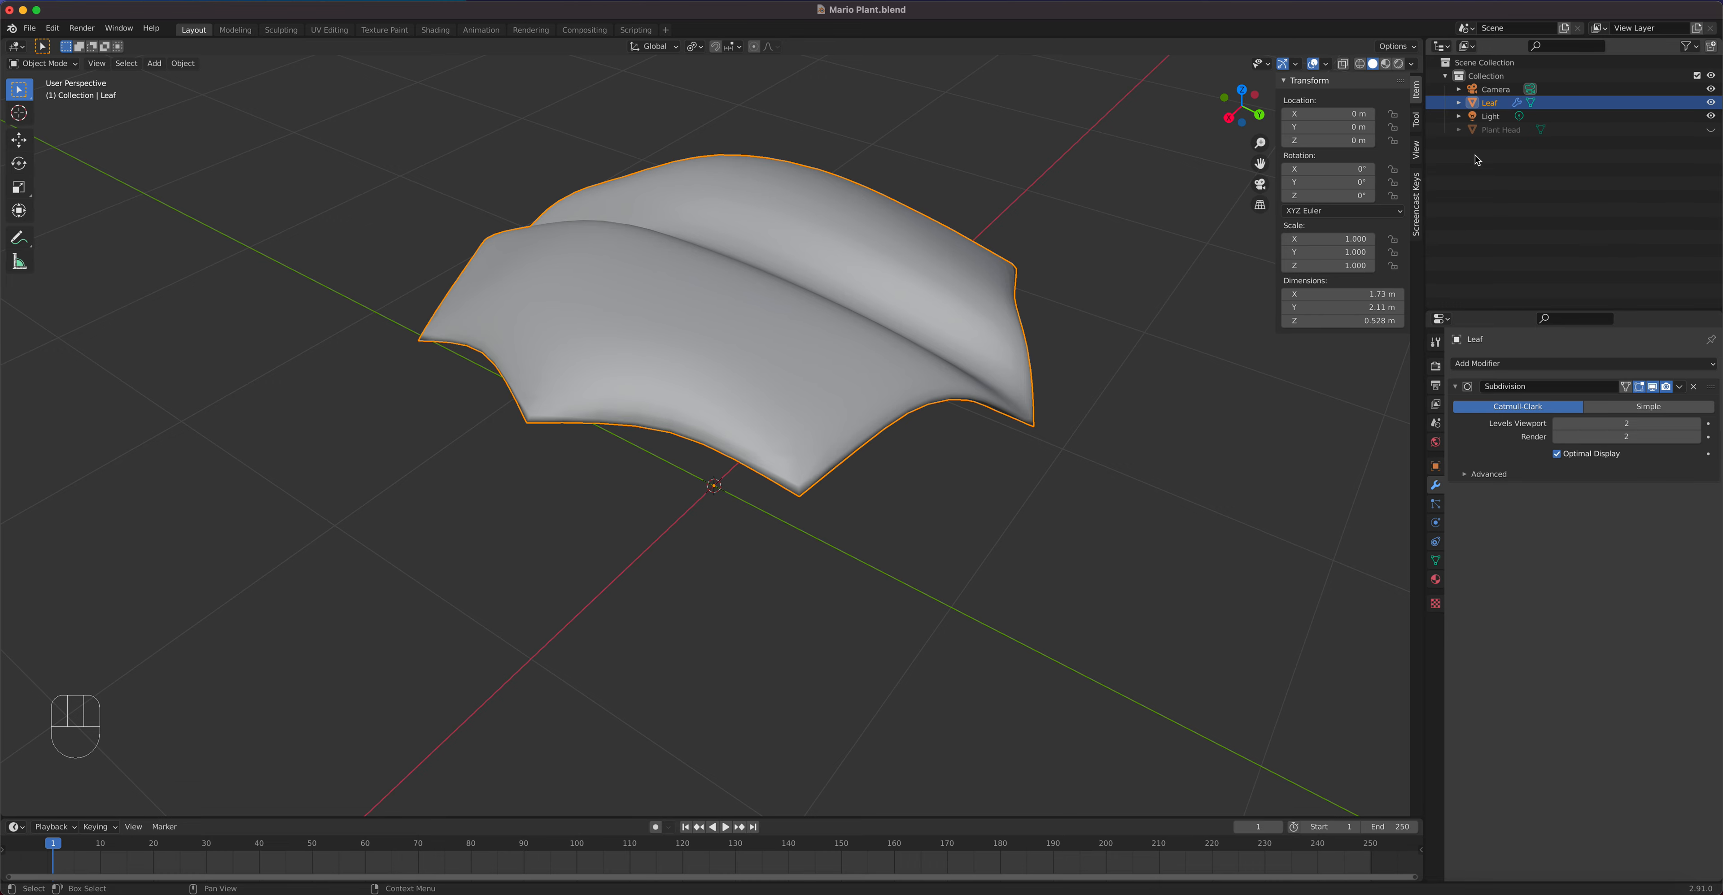
Step: In Edit Mode, select the upper vertex of the positive-Y tip at the end of the groove and raise it along Z
middle_click_drag(918, 303, 856, 267)
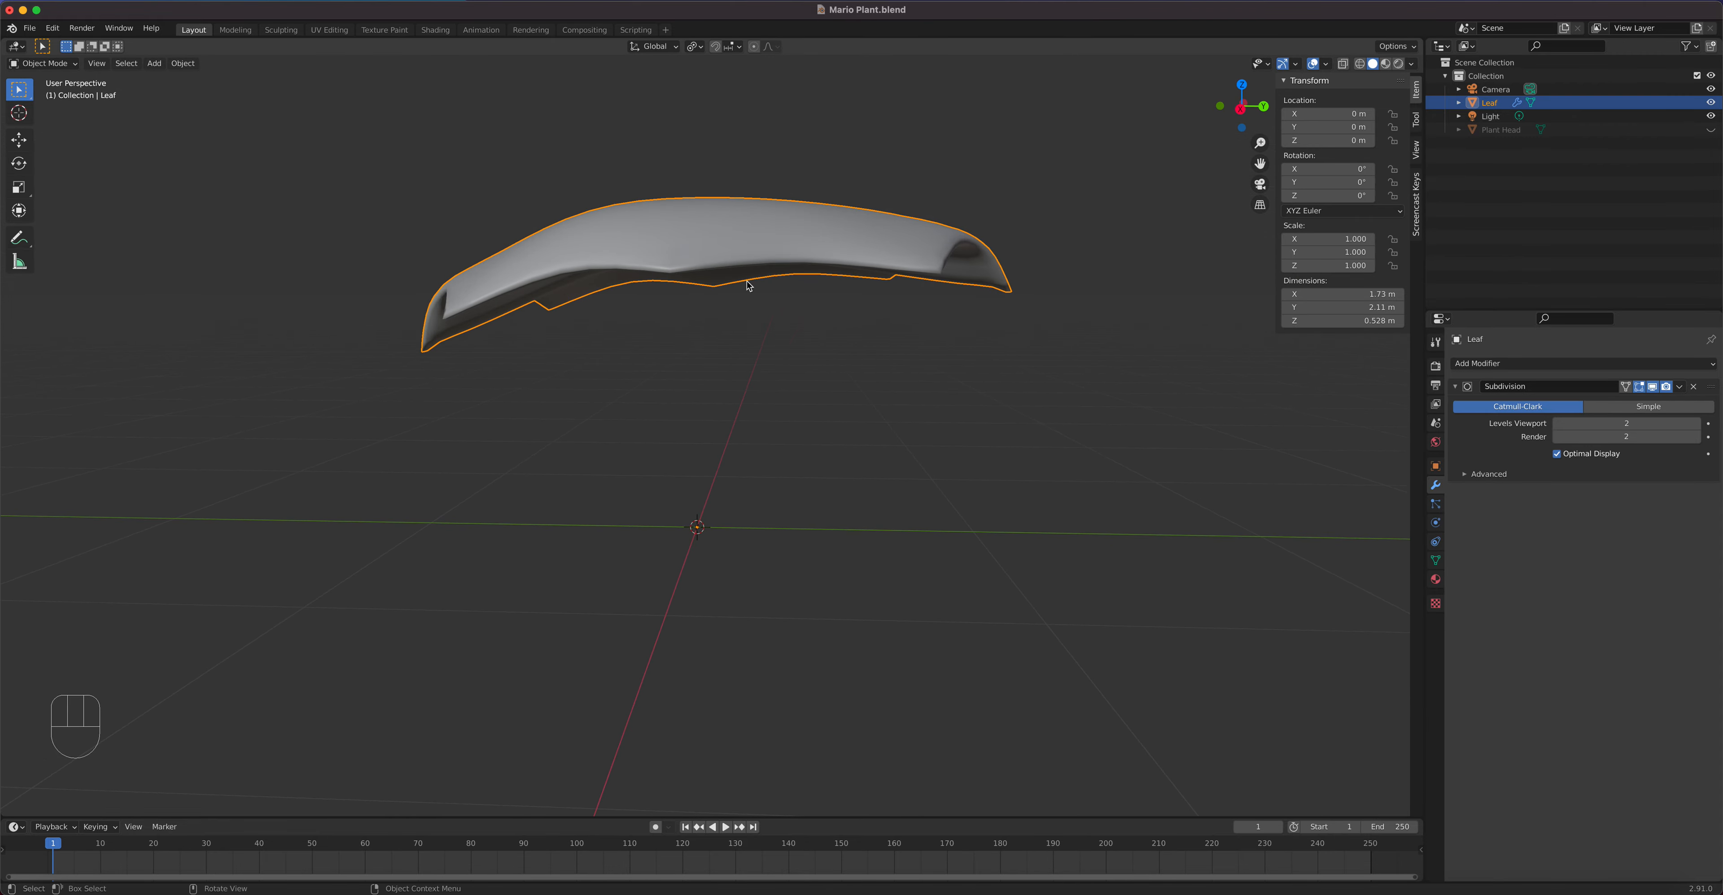
key("Tab")
middle_click_drag(1006, 327, 712, 322)
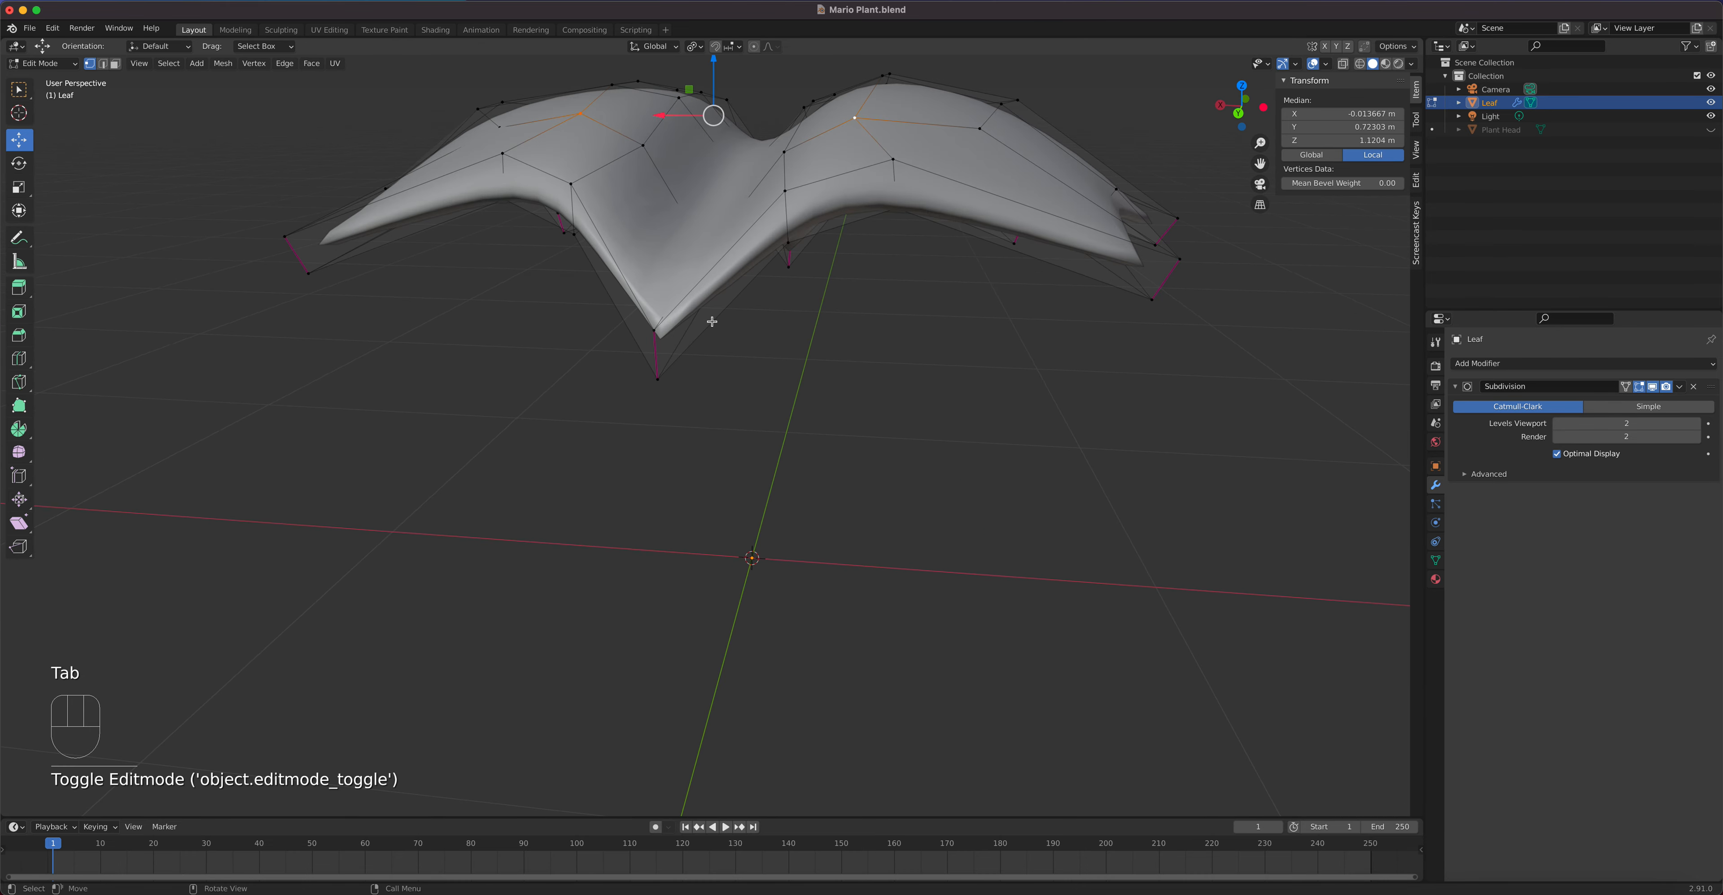
left_click(655, 326)
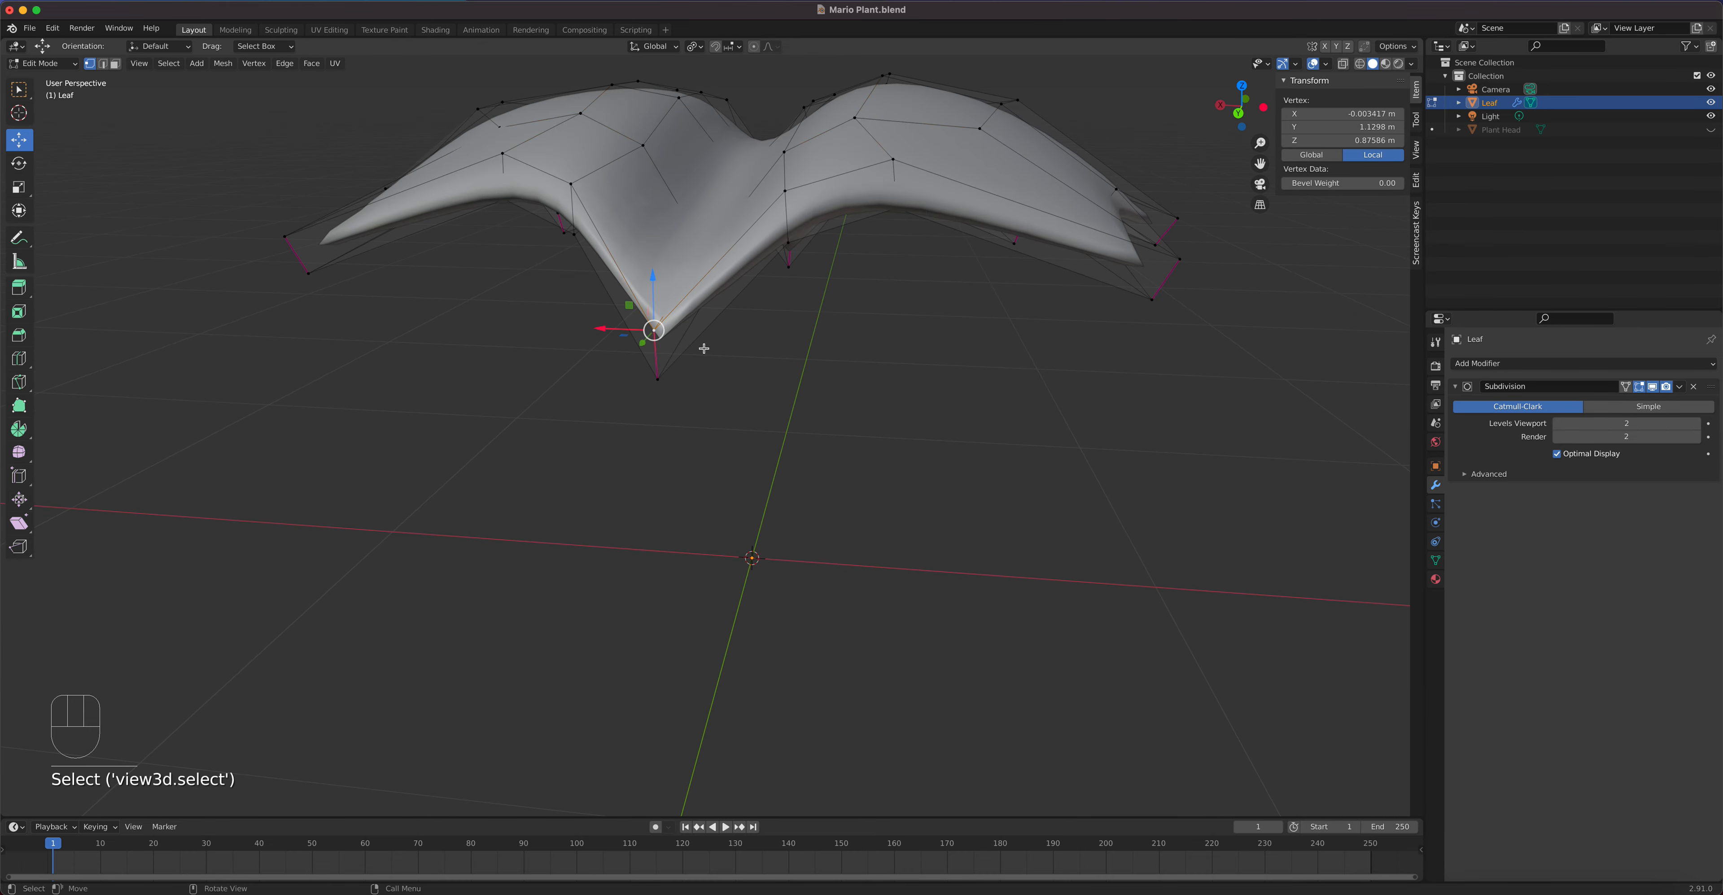
left_click_drag(655, 289, 657, 235)
Step: Select the two side faces that meet at the tip at the end of the groove
middle_click_drag(685, 346, 729, 317)
key("3")
left_click(694, 325)
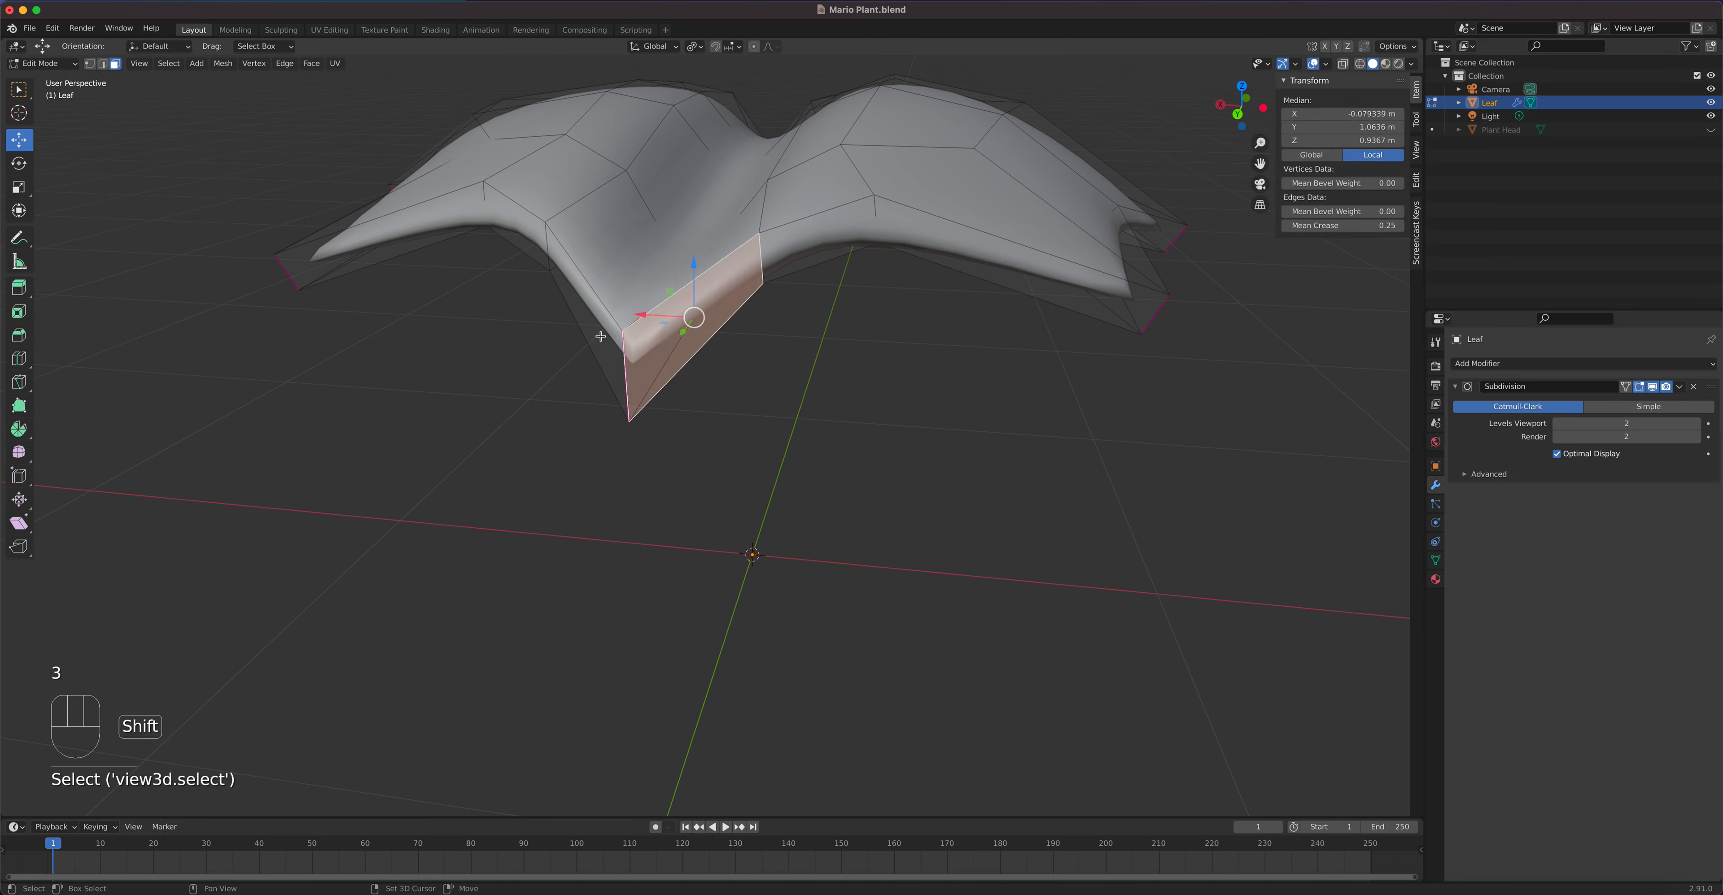
left_click(619, 336, "shift")
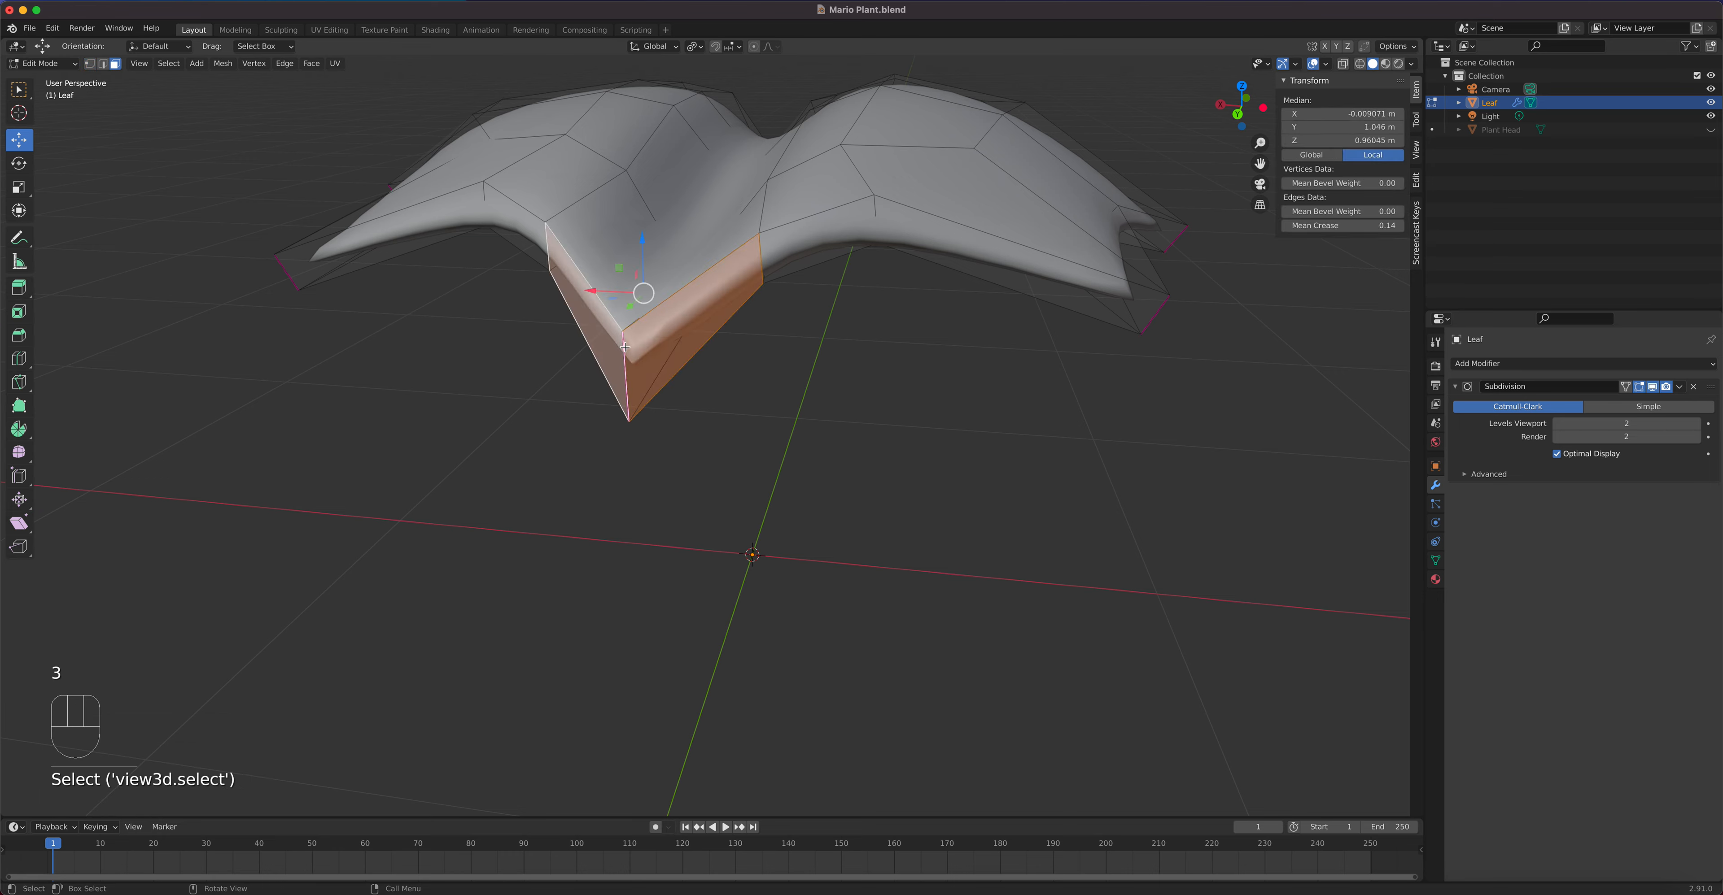
right_click(624, 347)
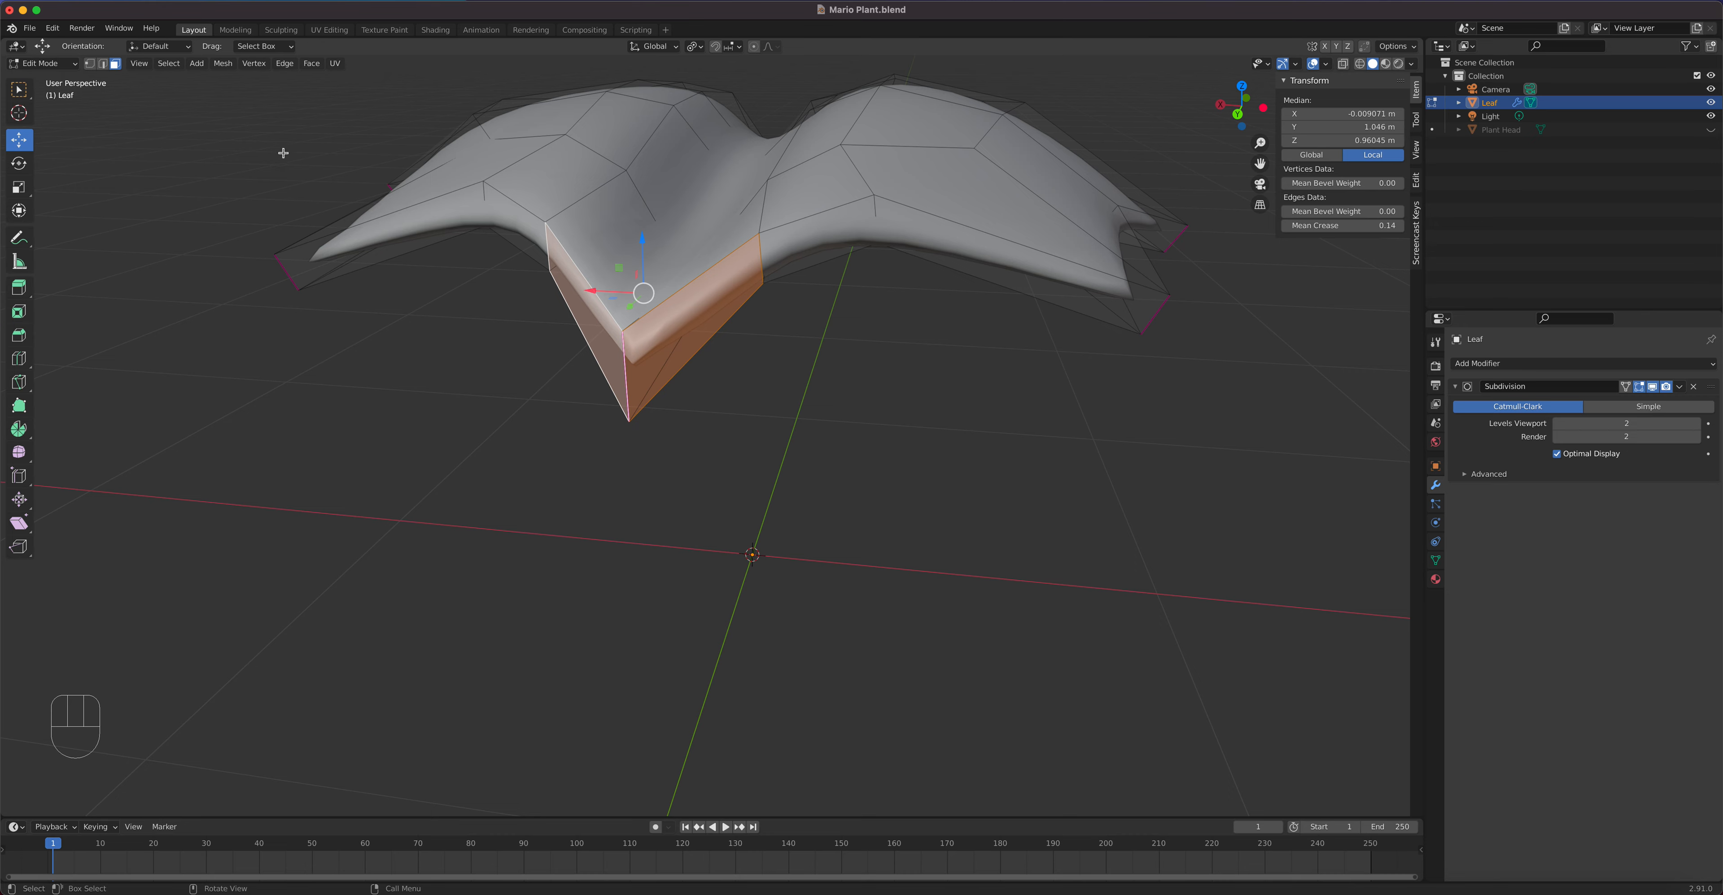
Step: Search the add-on preferences for "loop" to check whether the LoopTools add-on is enabled
left_click(52, 27)
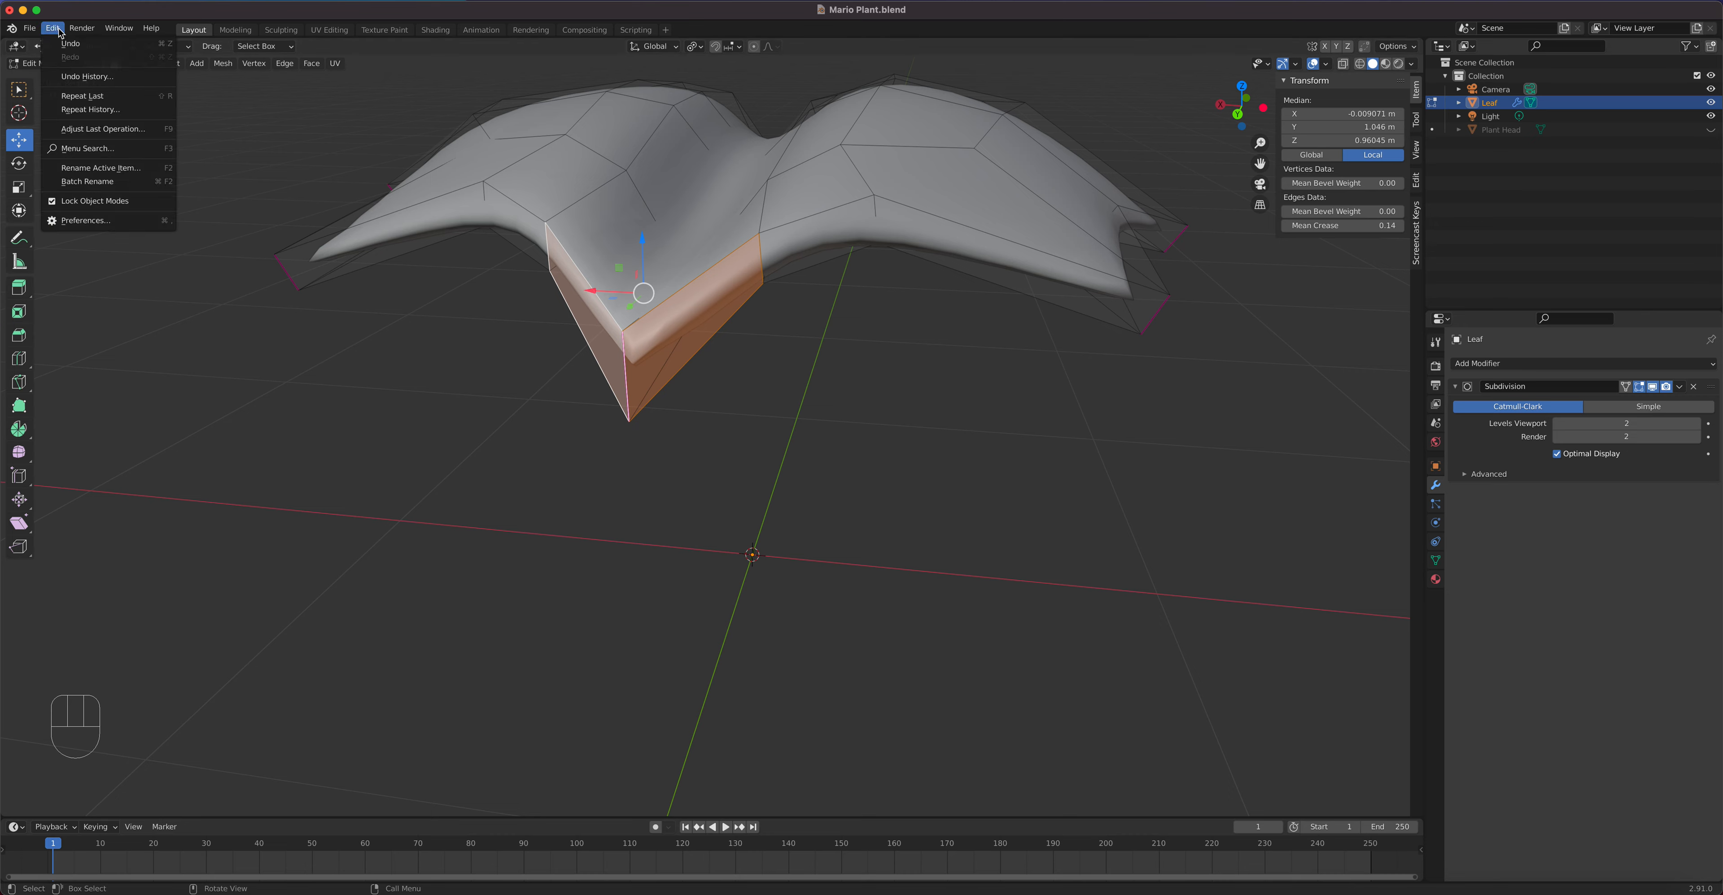
left_click(95, 221)
left_click(53, 167)
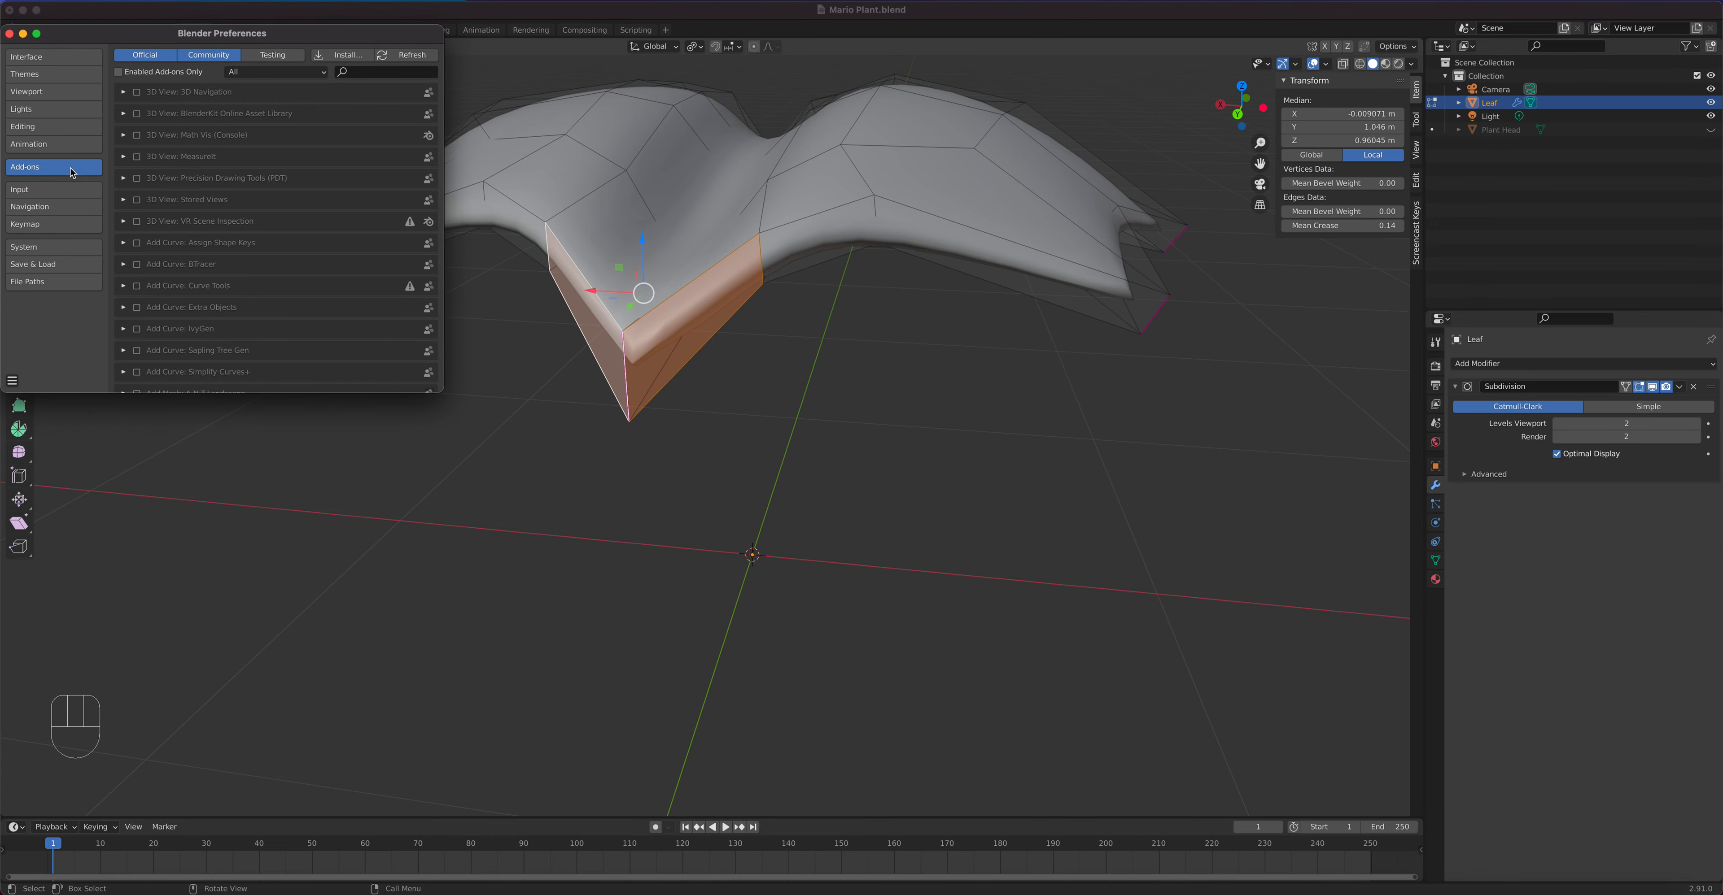
type("loop")
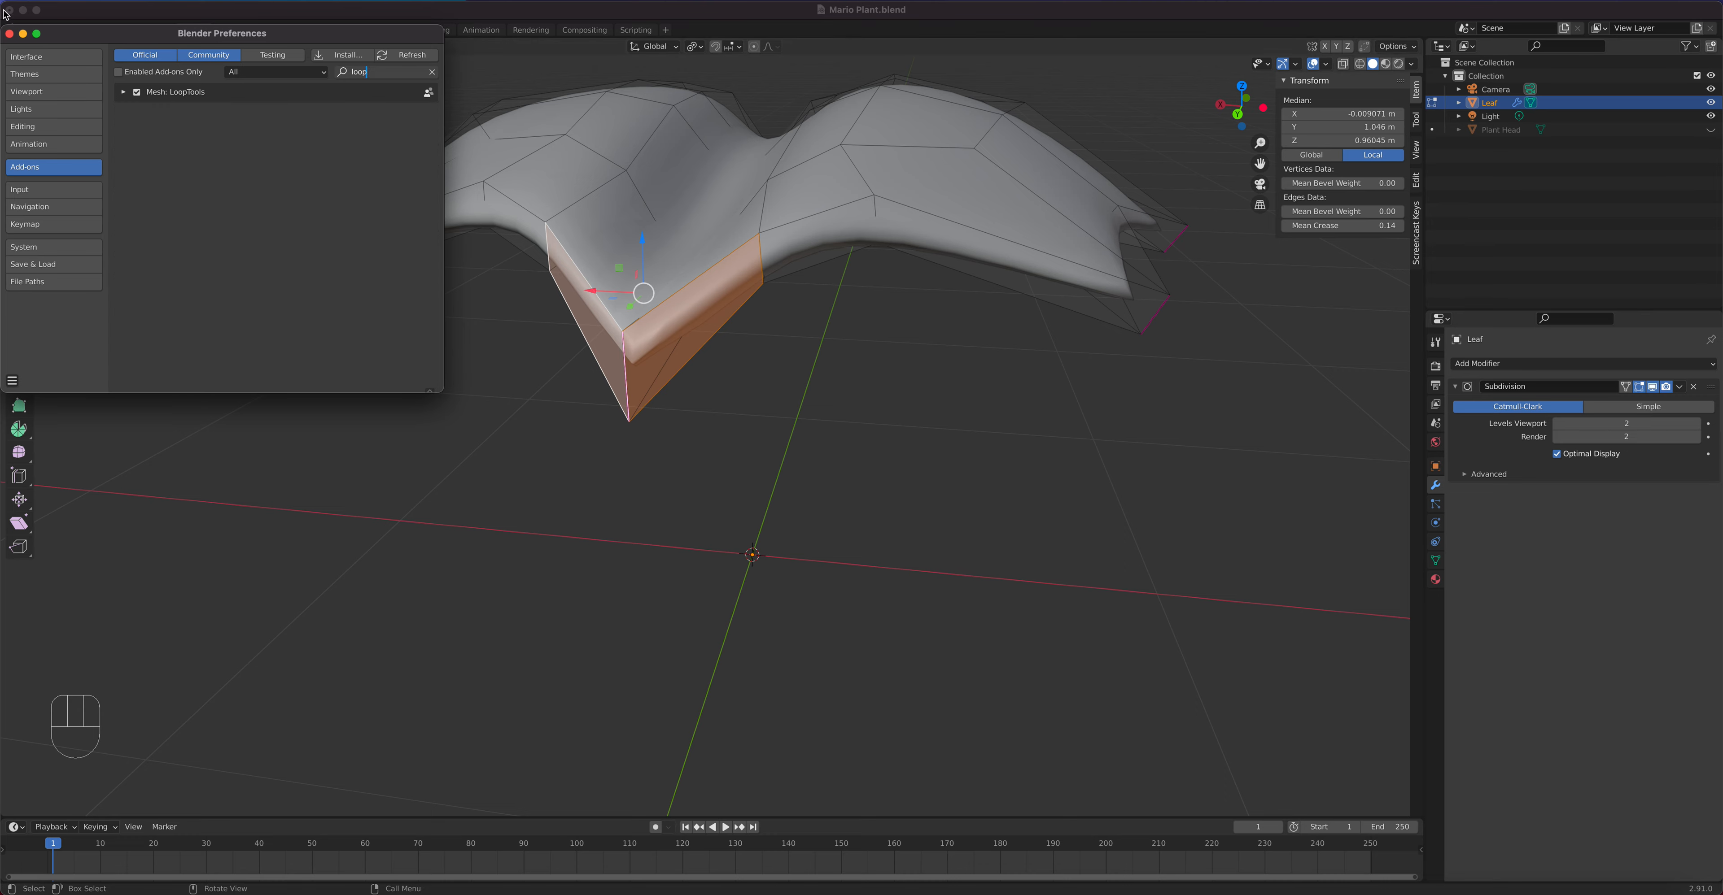
left_click(9, 33)
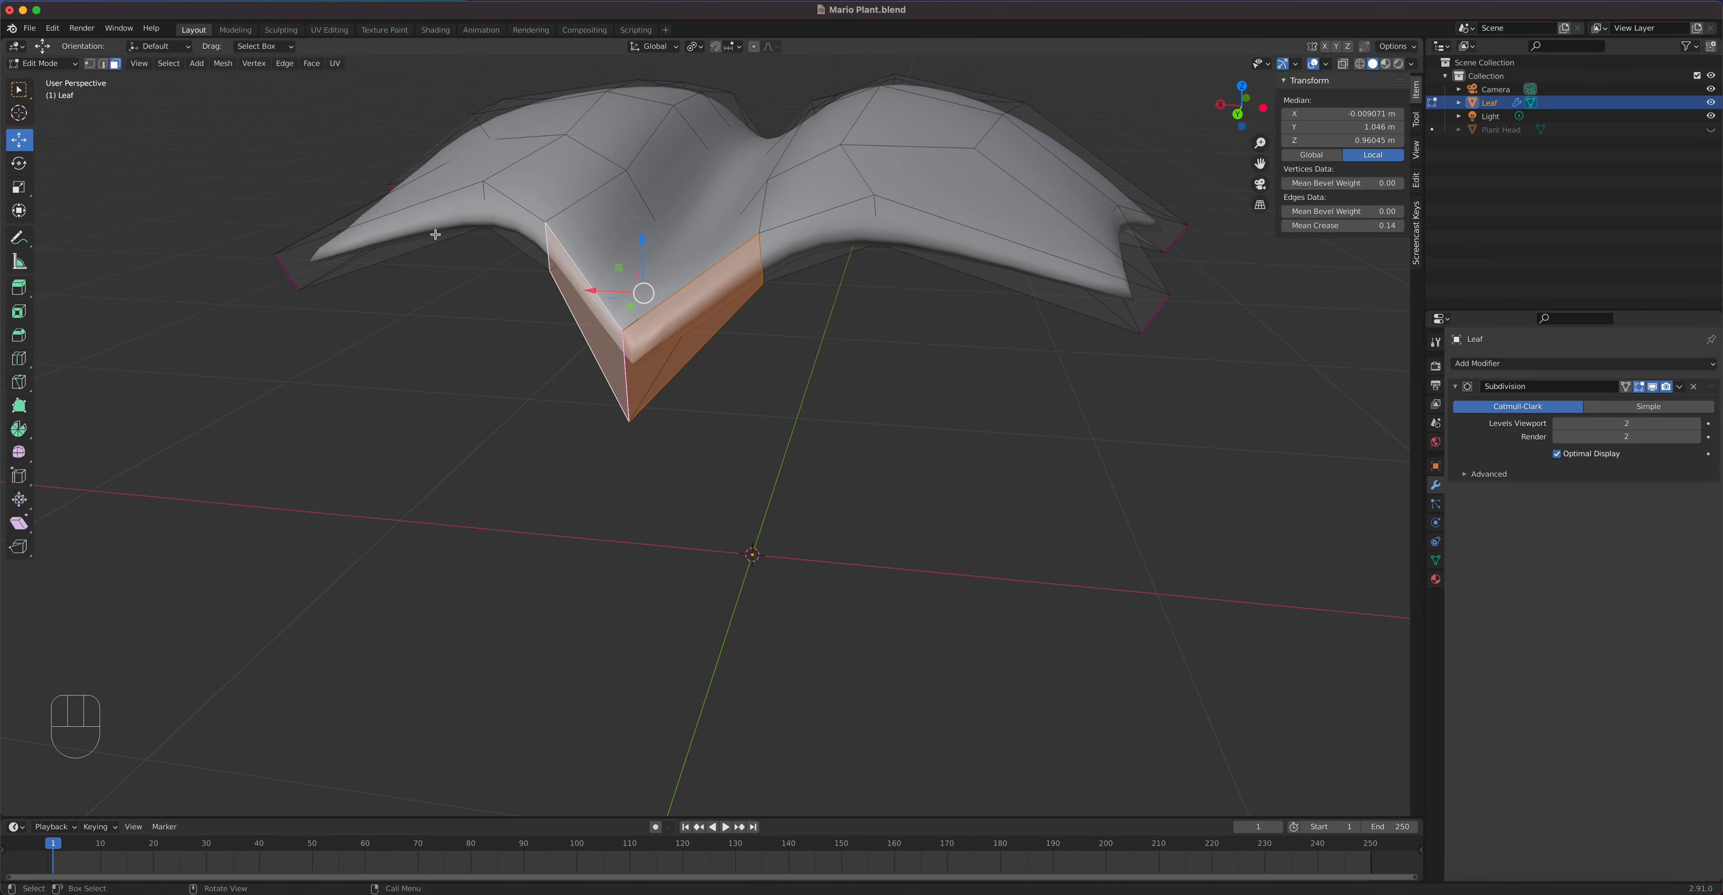
Step: Apply the LoopTools Circle operation to the two selected tip faces
right_click(658, 333)
mouse_move(661, 331)
left_click(717, 343)
middle_click_drag(717, 340, 657, 333)
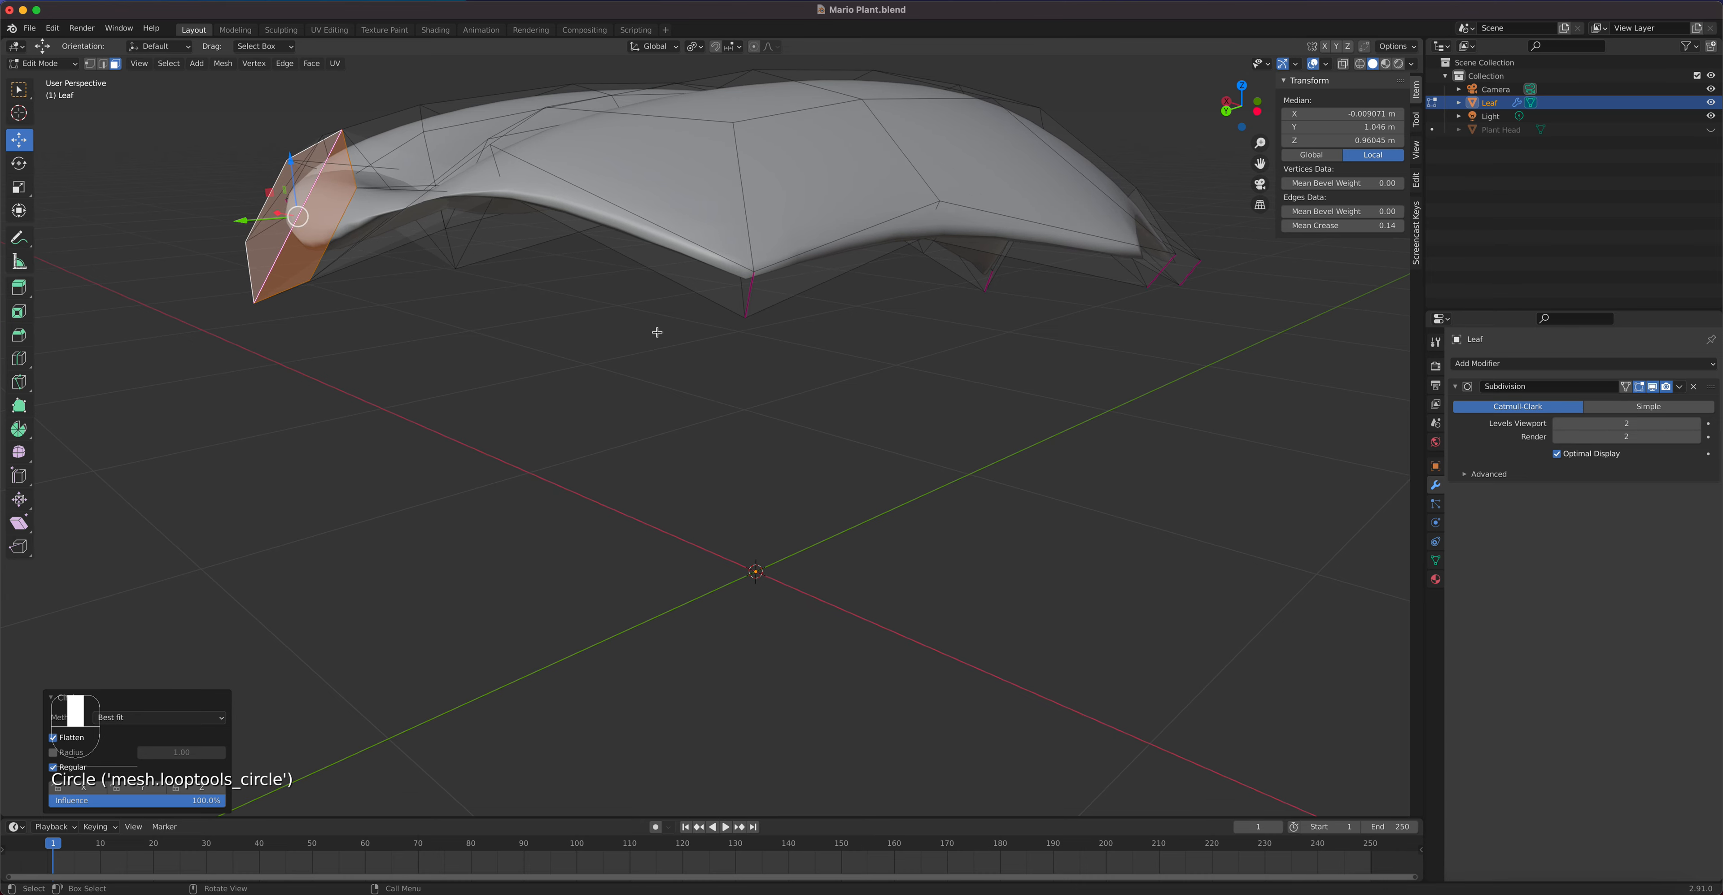
Step: Rotate the circular tip faces by about -205° in right view
key("KP_3")
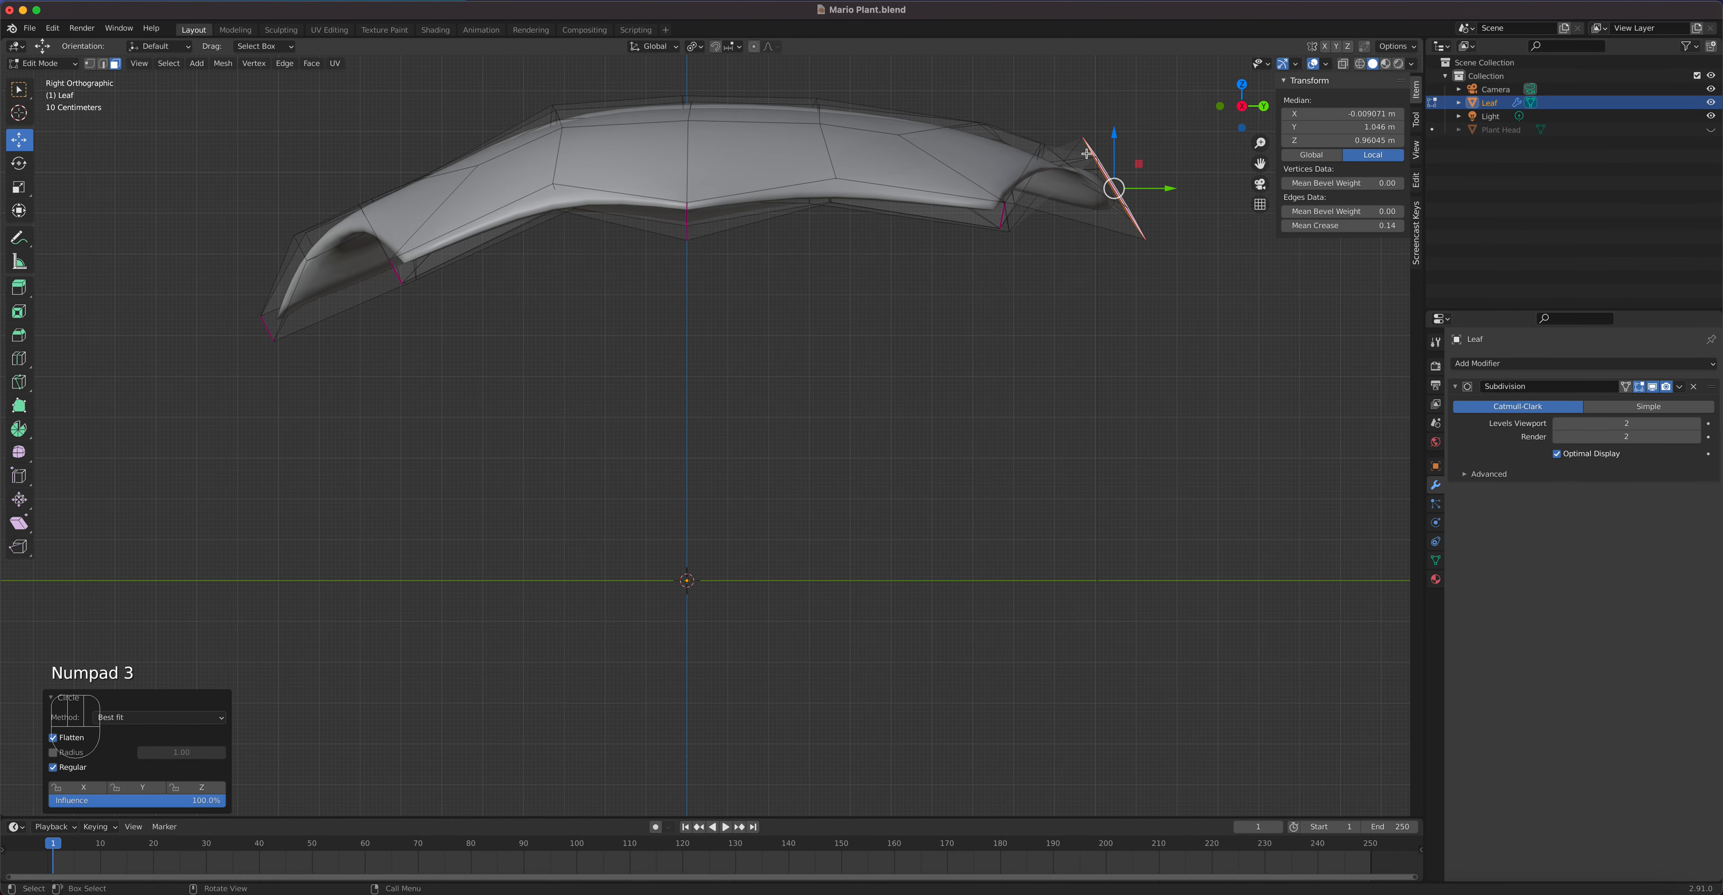
key("r")
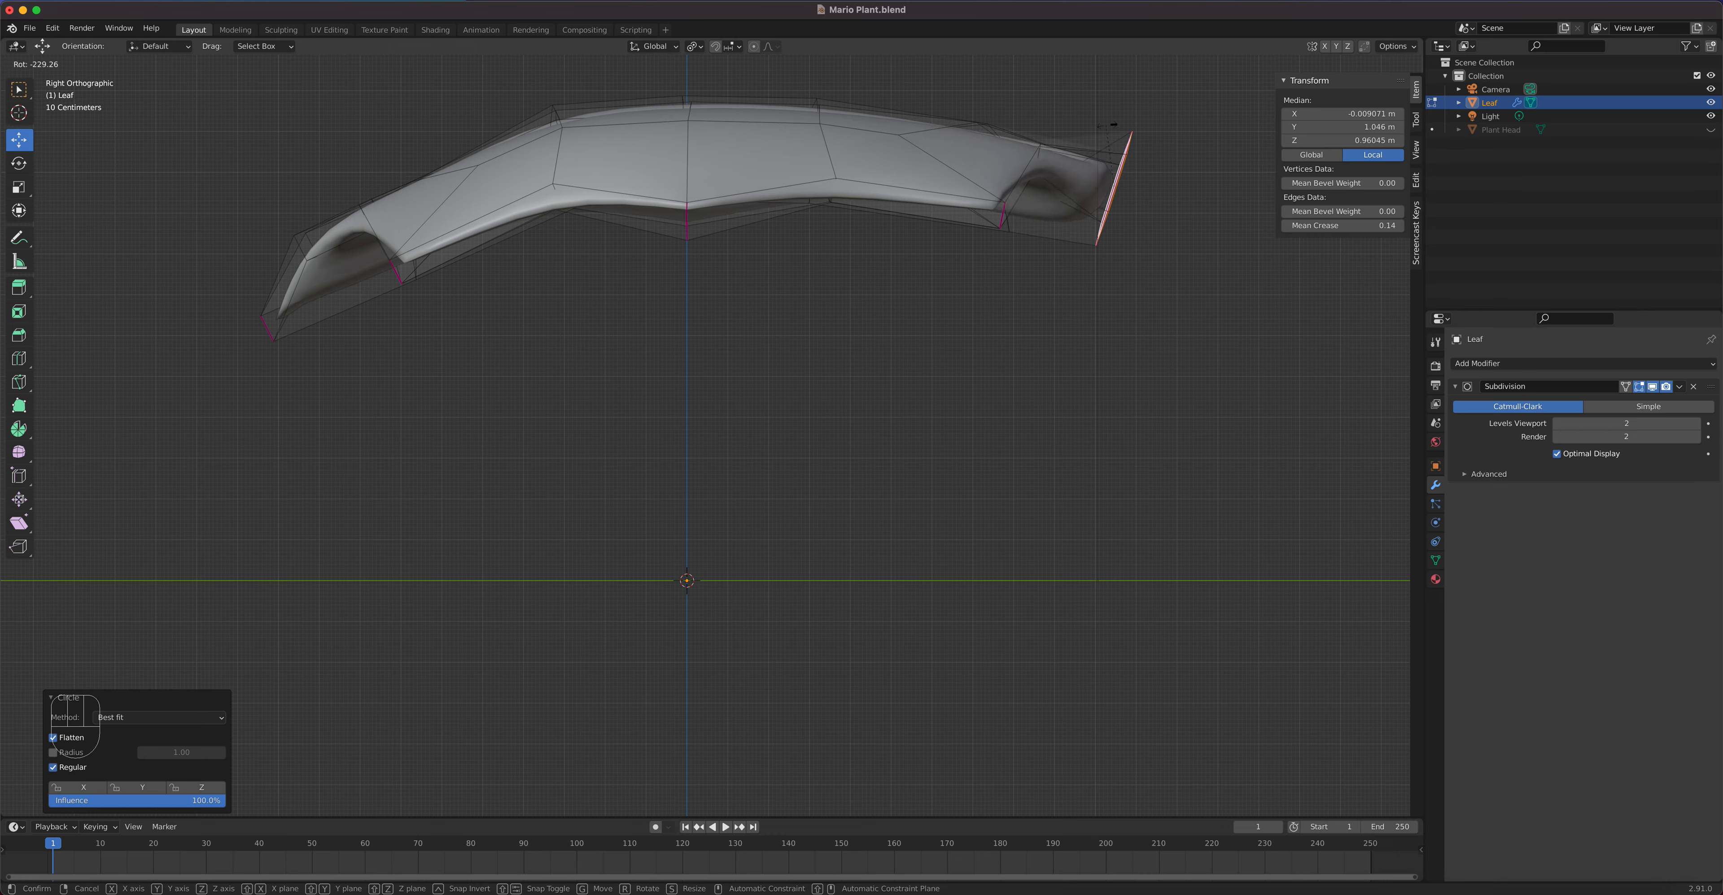
left_click(1083, 130)
middle_click_drag(1083, 130, 992, 277)
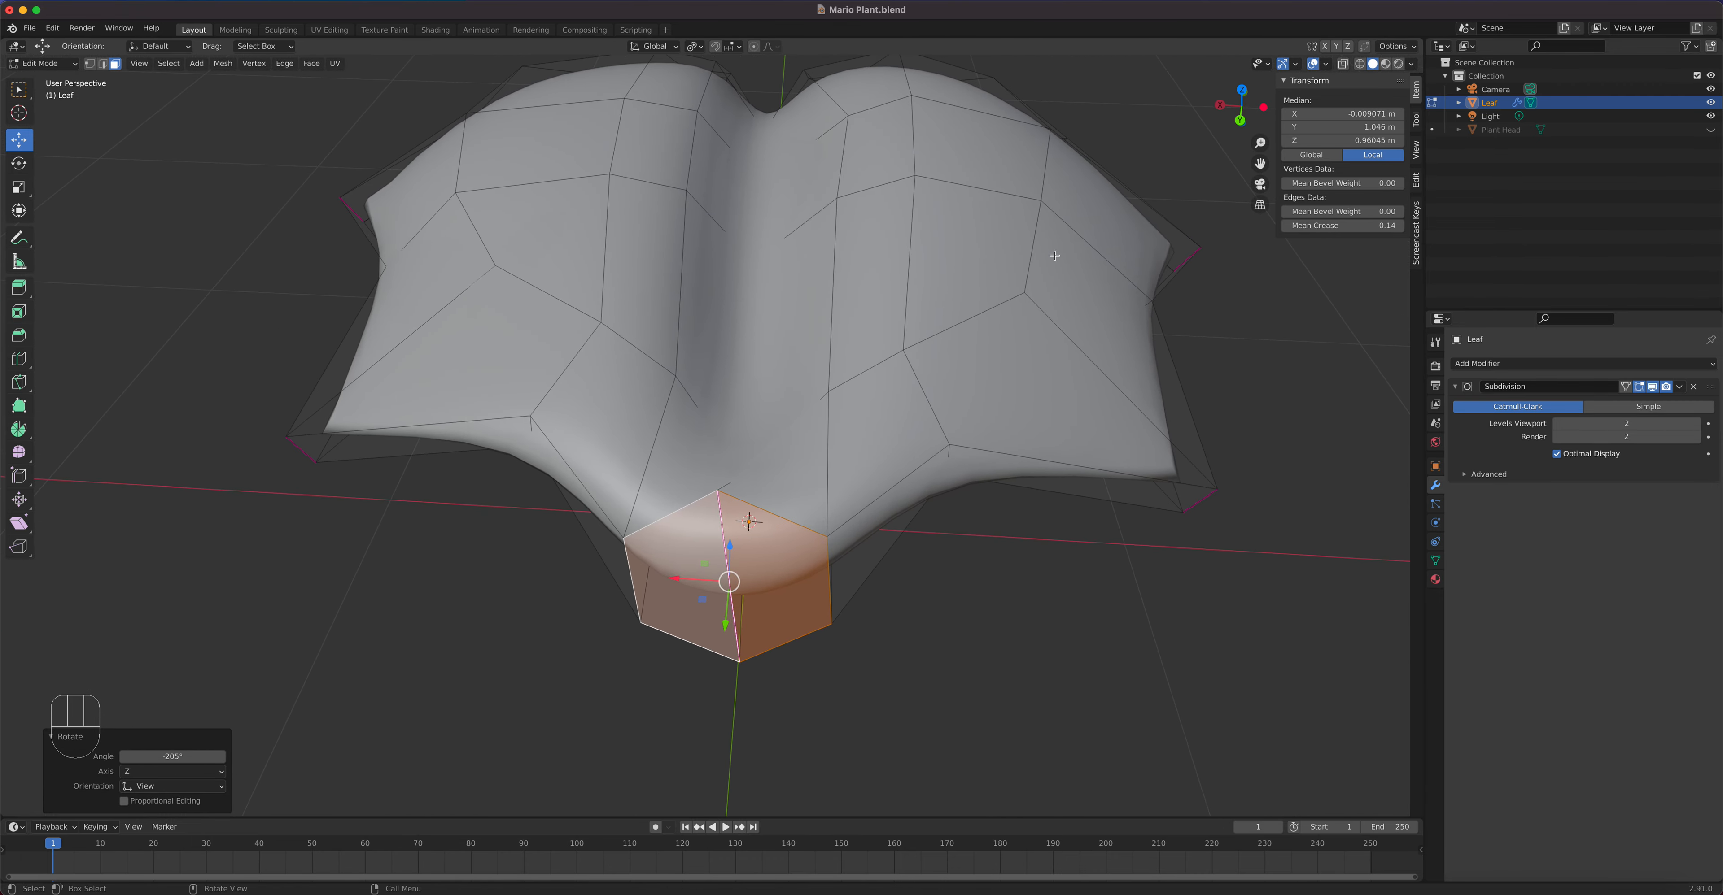
Step: Turn off the leaf's subdivision preview in Edit Mode and lower the circular tip faces about 0.08 m along Z
left_click(1652, 388)
middle_click_drag(1097, 401, 382, 339)
left_click_drag(274, 341, 276, 364)
middle_click_drag(276, 365, 475, 300)
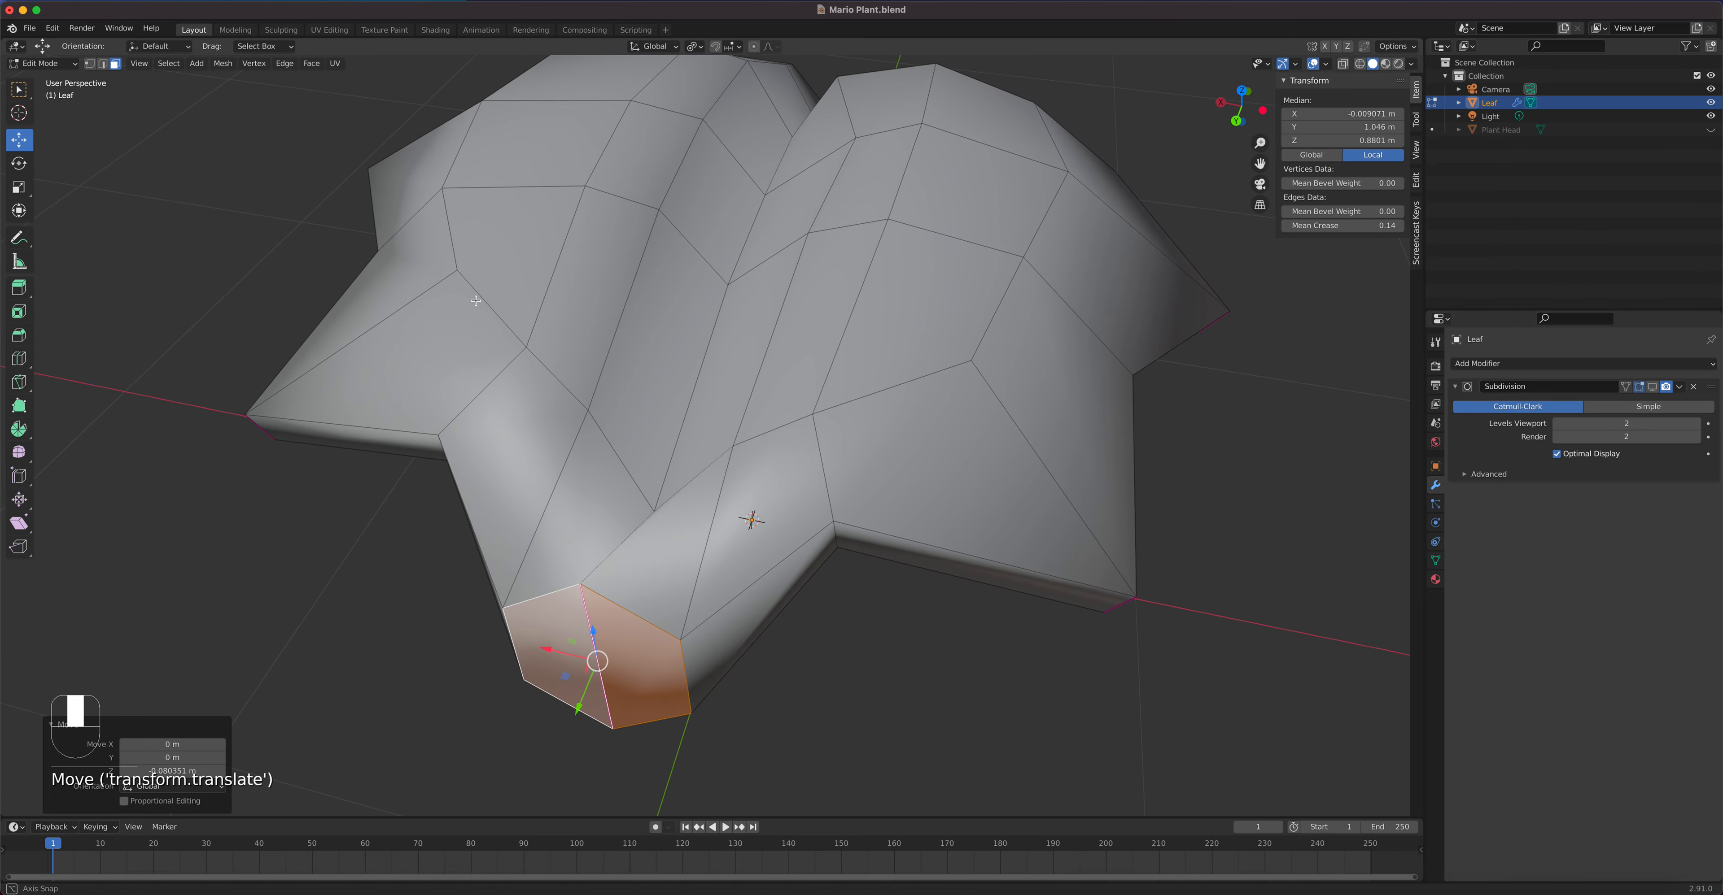
Step: Raise the single groove vertex just before the circular tip along Z
key("1")
middle_click_drag(655, 515, 937, 375)
left_click(1051, 295)
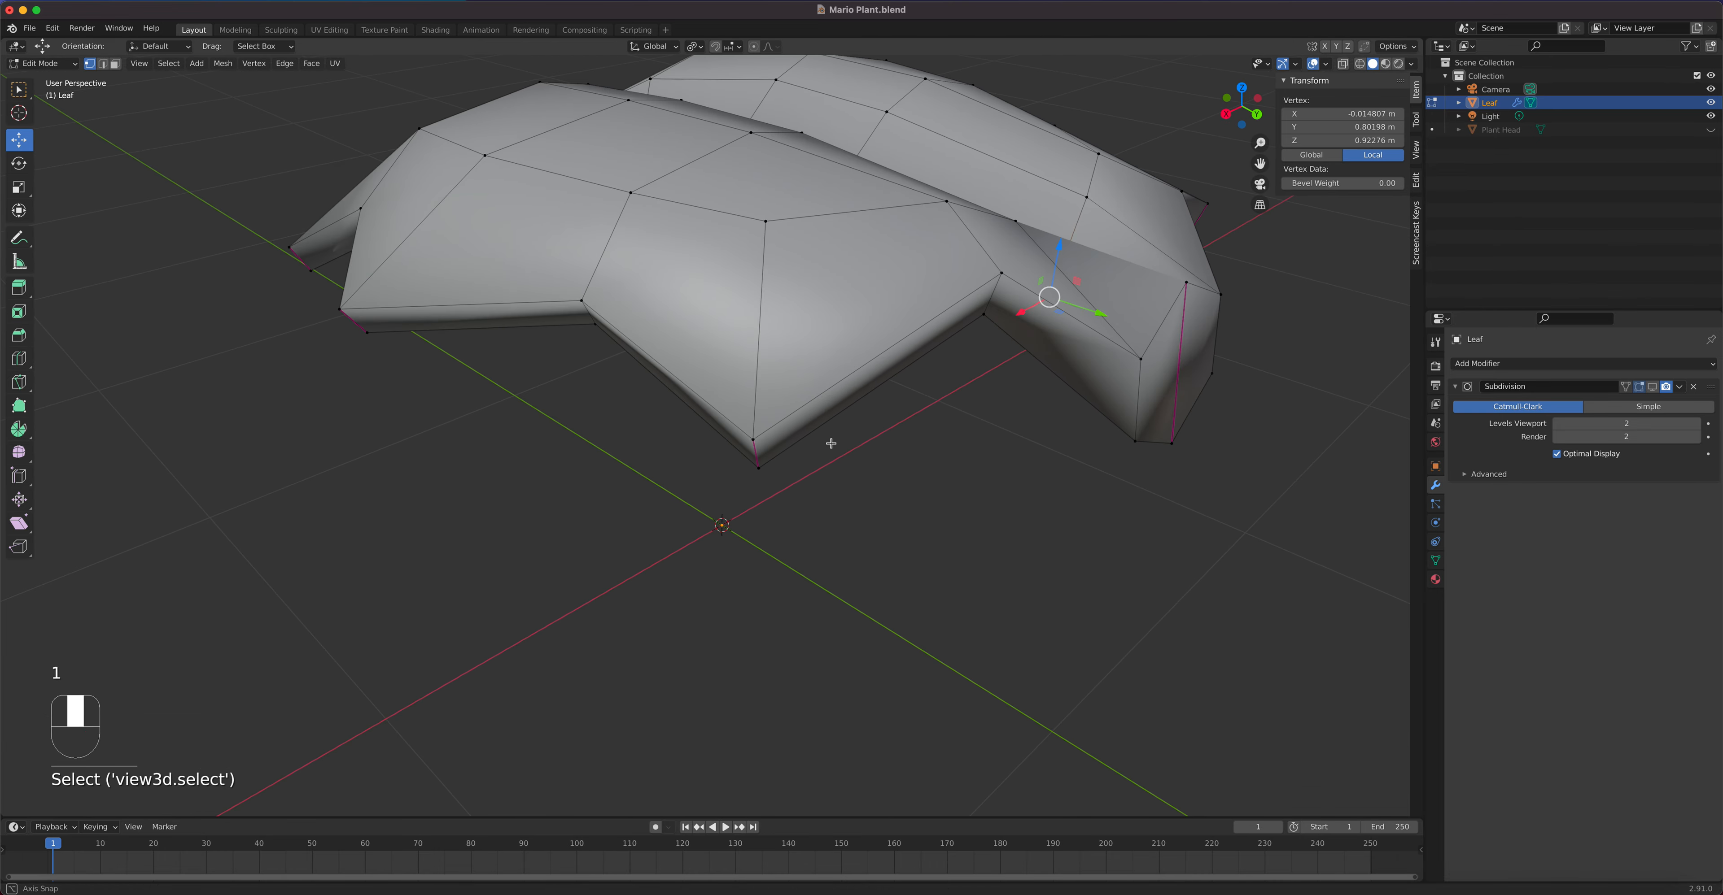
left_click_drag(1066, 255, 1090, 160)
middle_click_drag(1090, 161, 871, 286)
Step: Select the two vertices flanking the groove near the circular tip and lower them slightly along Z
left_click(582, 253)
left_click(871, 287, "shift")
left_click_drag(871, 286, 872, 314)
middle_click_drag(873, 313, 555, 478)
Step: Set the crease of the edge shared by the two tip faces to 0
key("3")
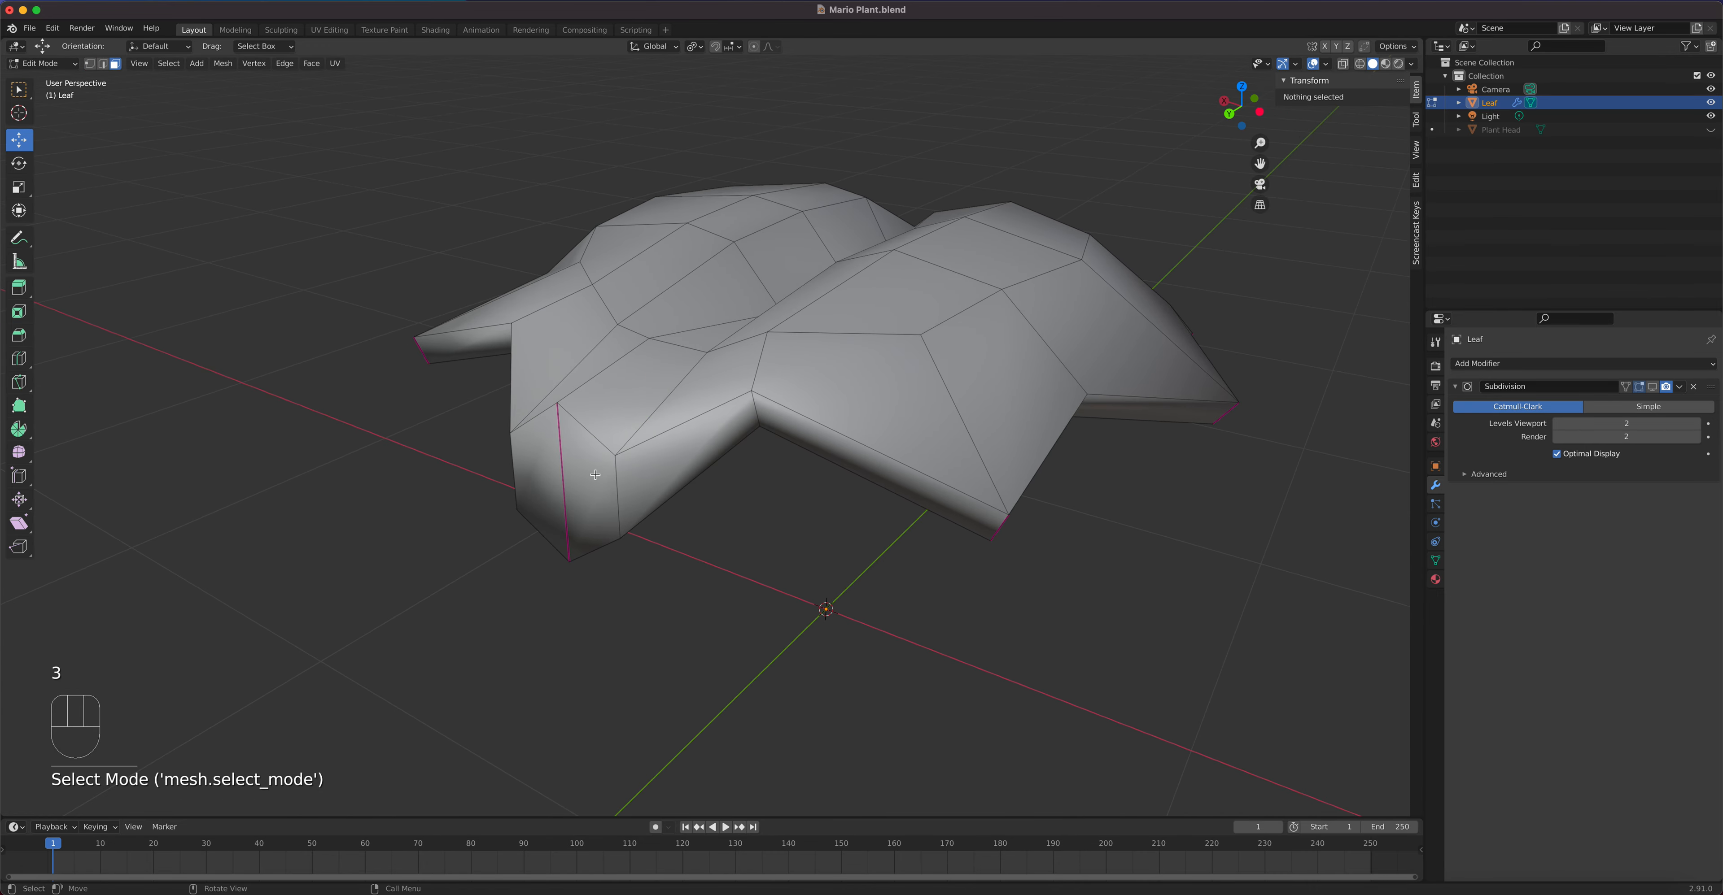
left_click(555, 478, "shift")
left_click(554, 477, "shift")
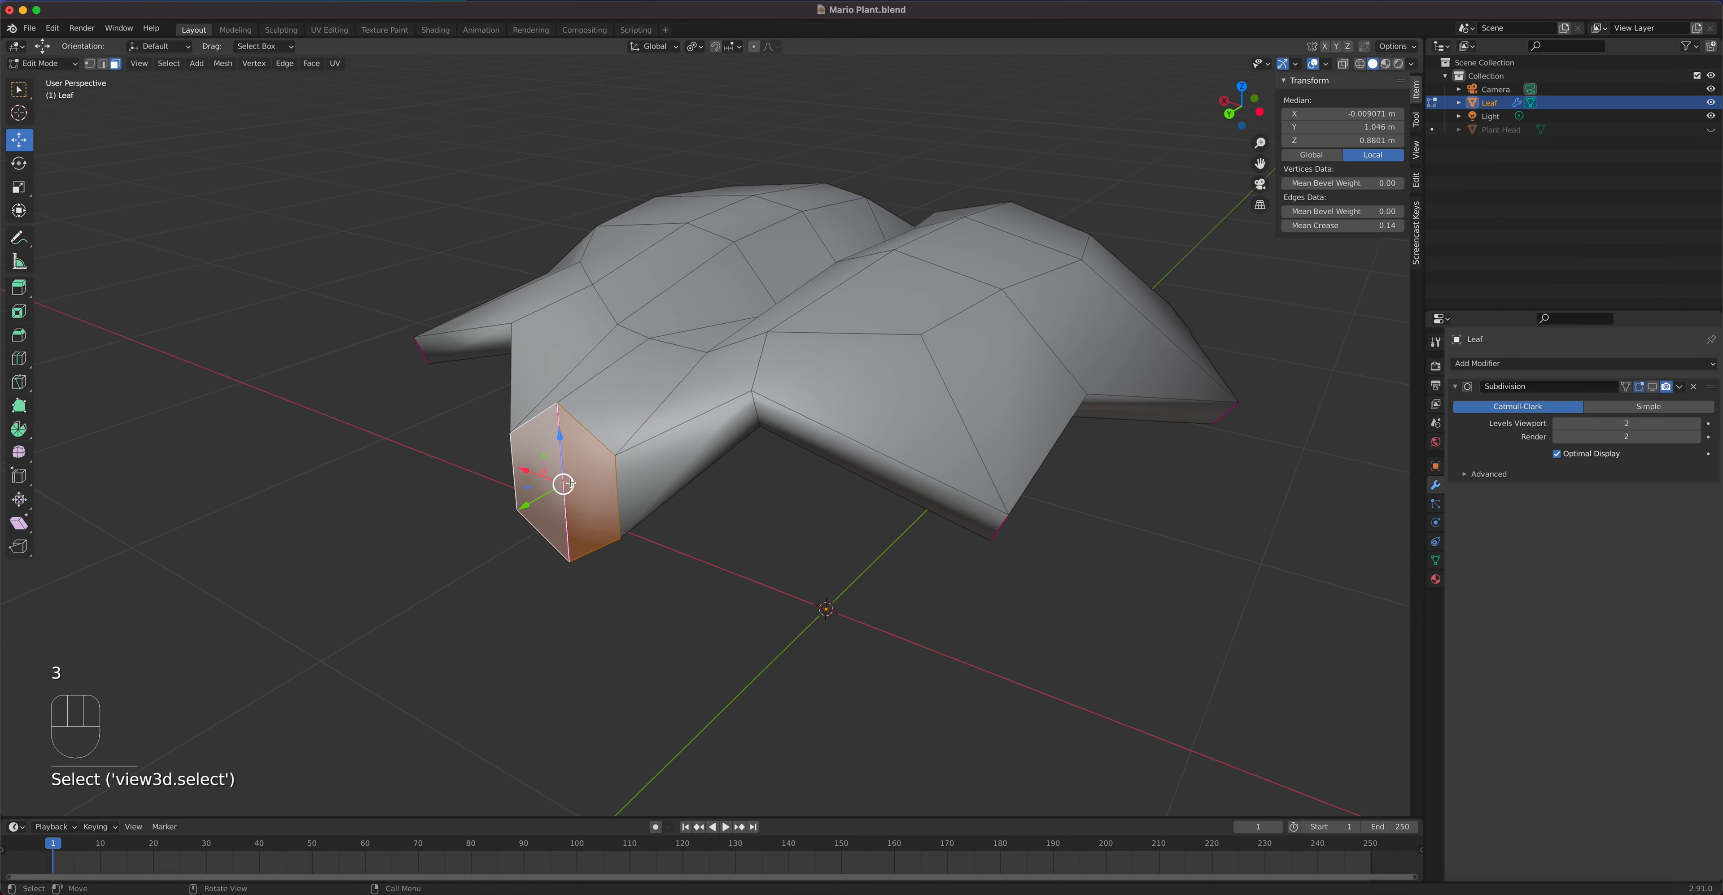
left_click(555, 465)
left_click(562, 462)
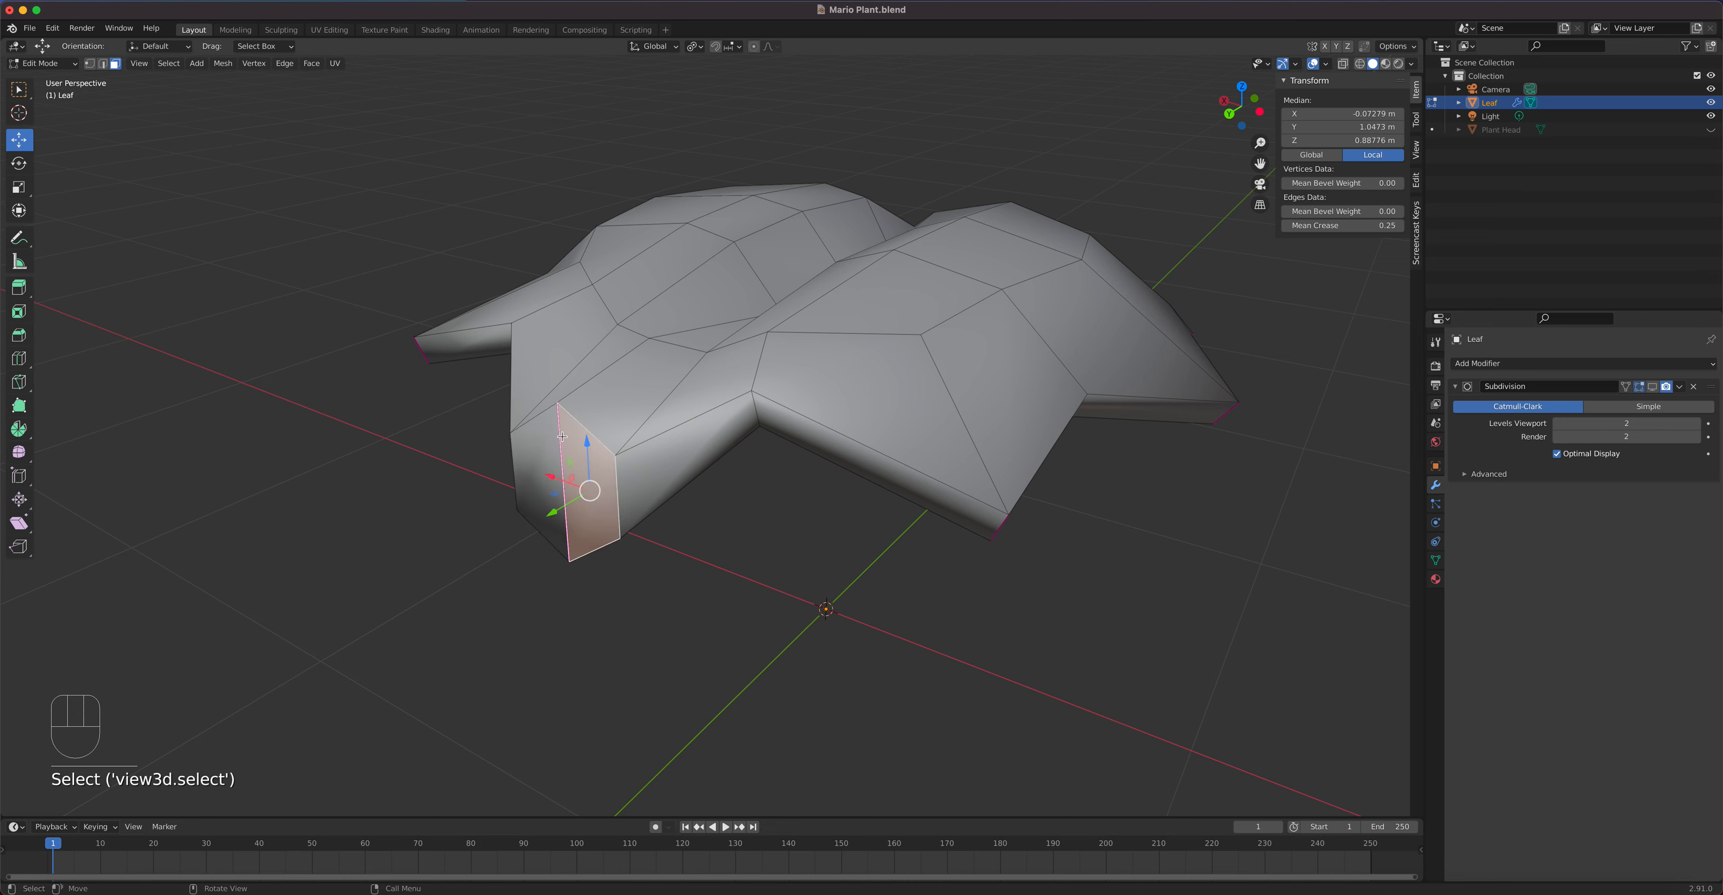
key("2")
left_click(561, 445)
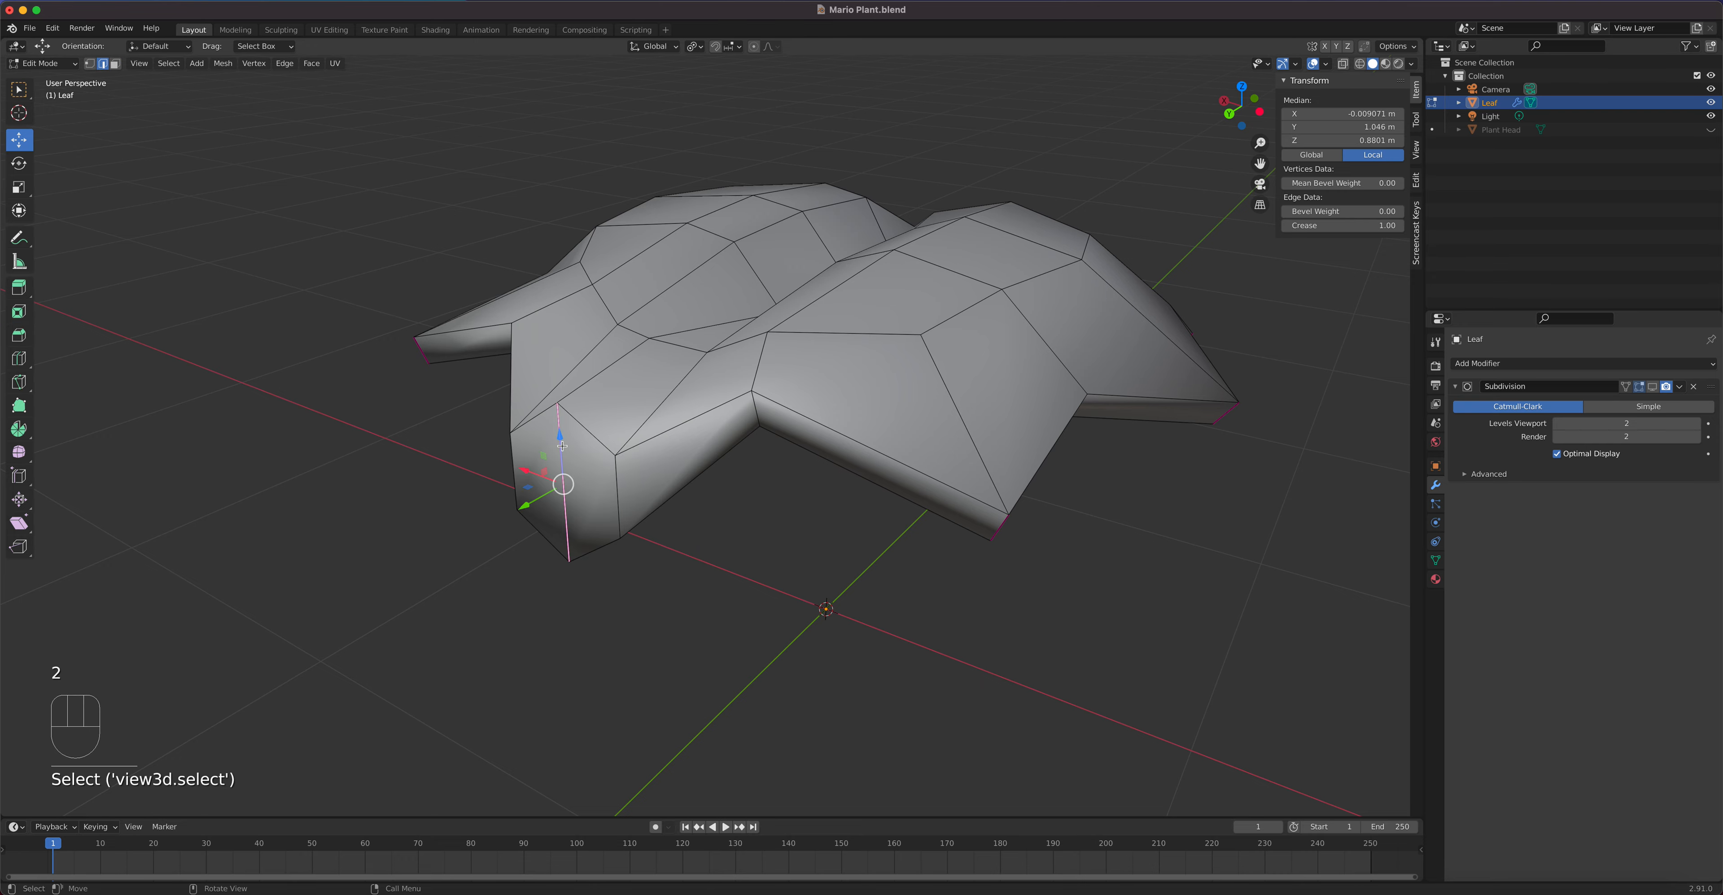
left_click_drag(1376, 229, 1374, 229)
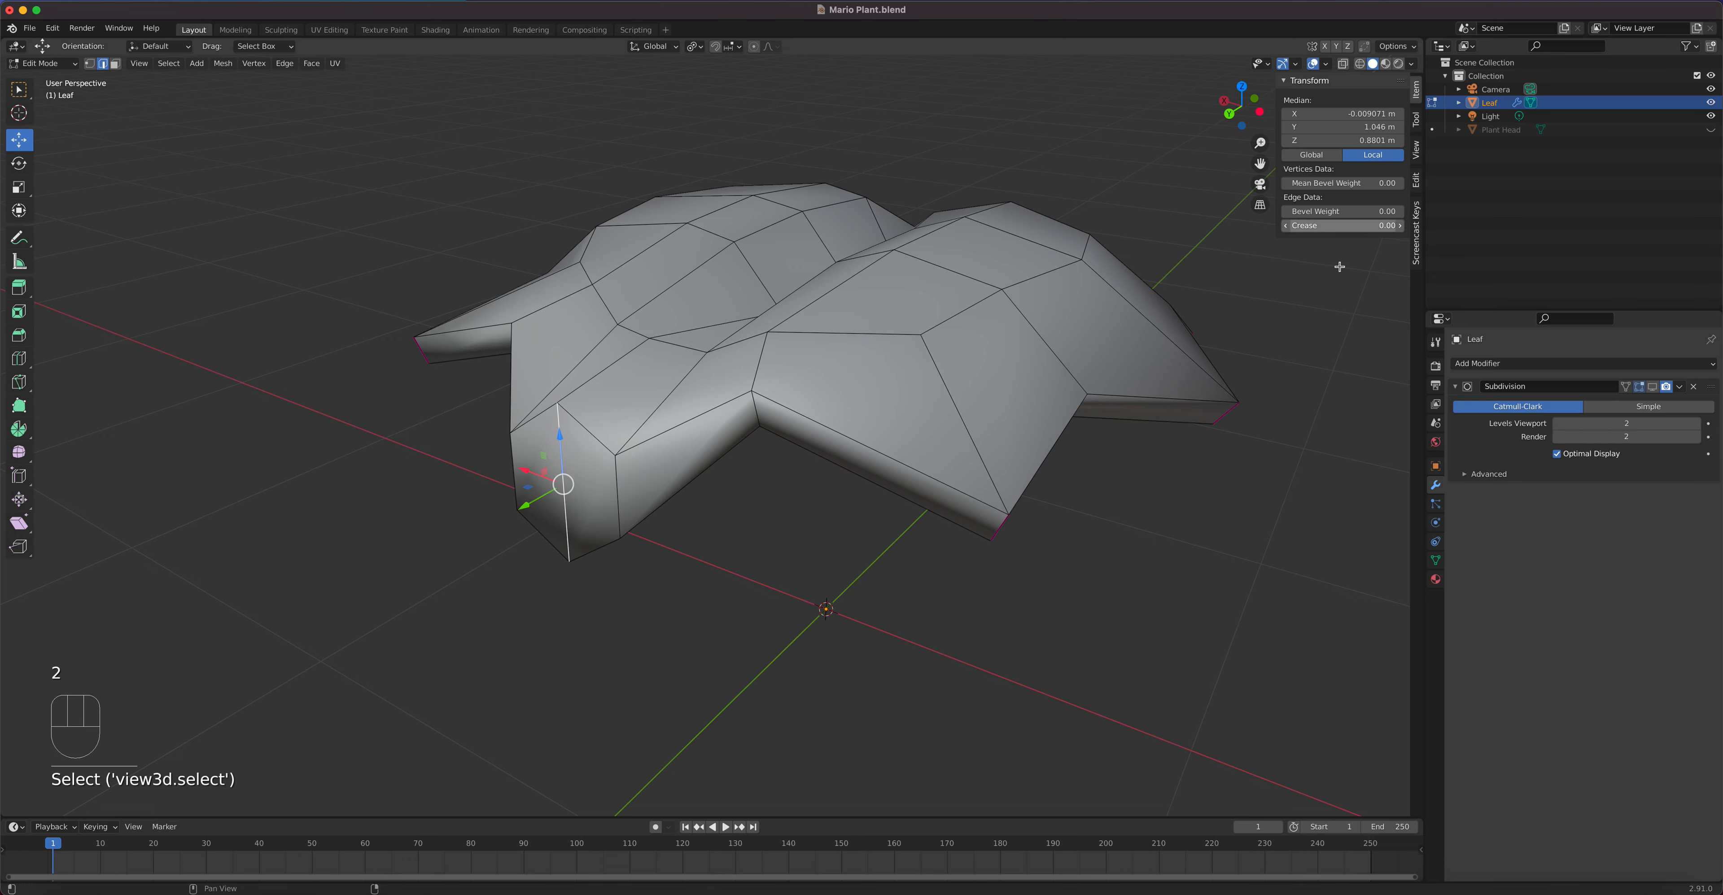
Step: Select both circular tip faces again in face selection mode
key("3")
left_click(594, 499)
left_click(546, 483, "shift")
middle_click_drag(622, 455, 701, 553)
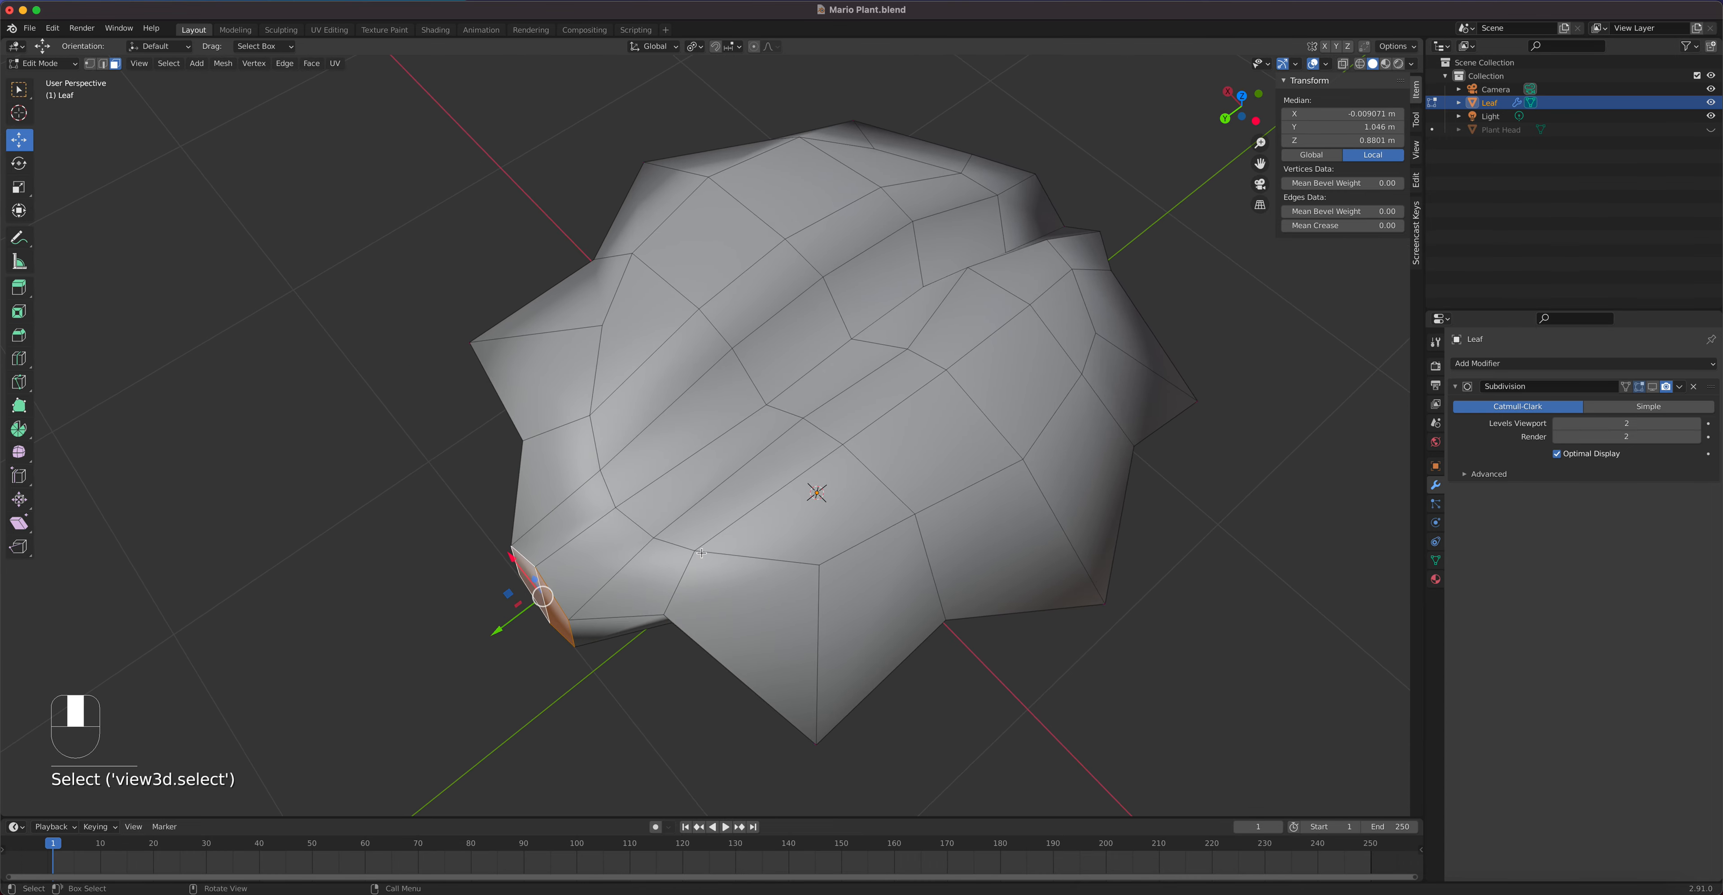
Step: Try extruding the tip faces outward twice by about 0.2 m each and undo both extrusions
key("e")
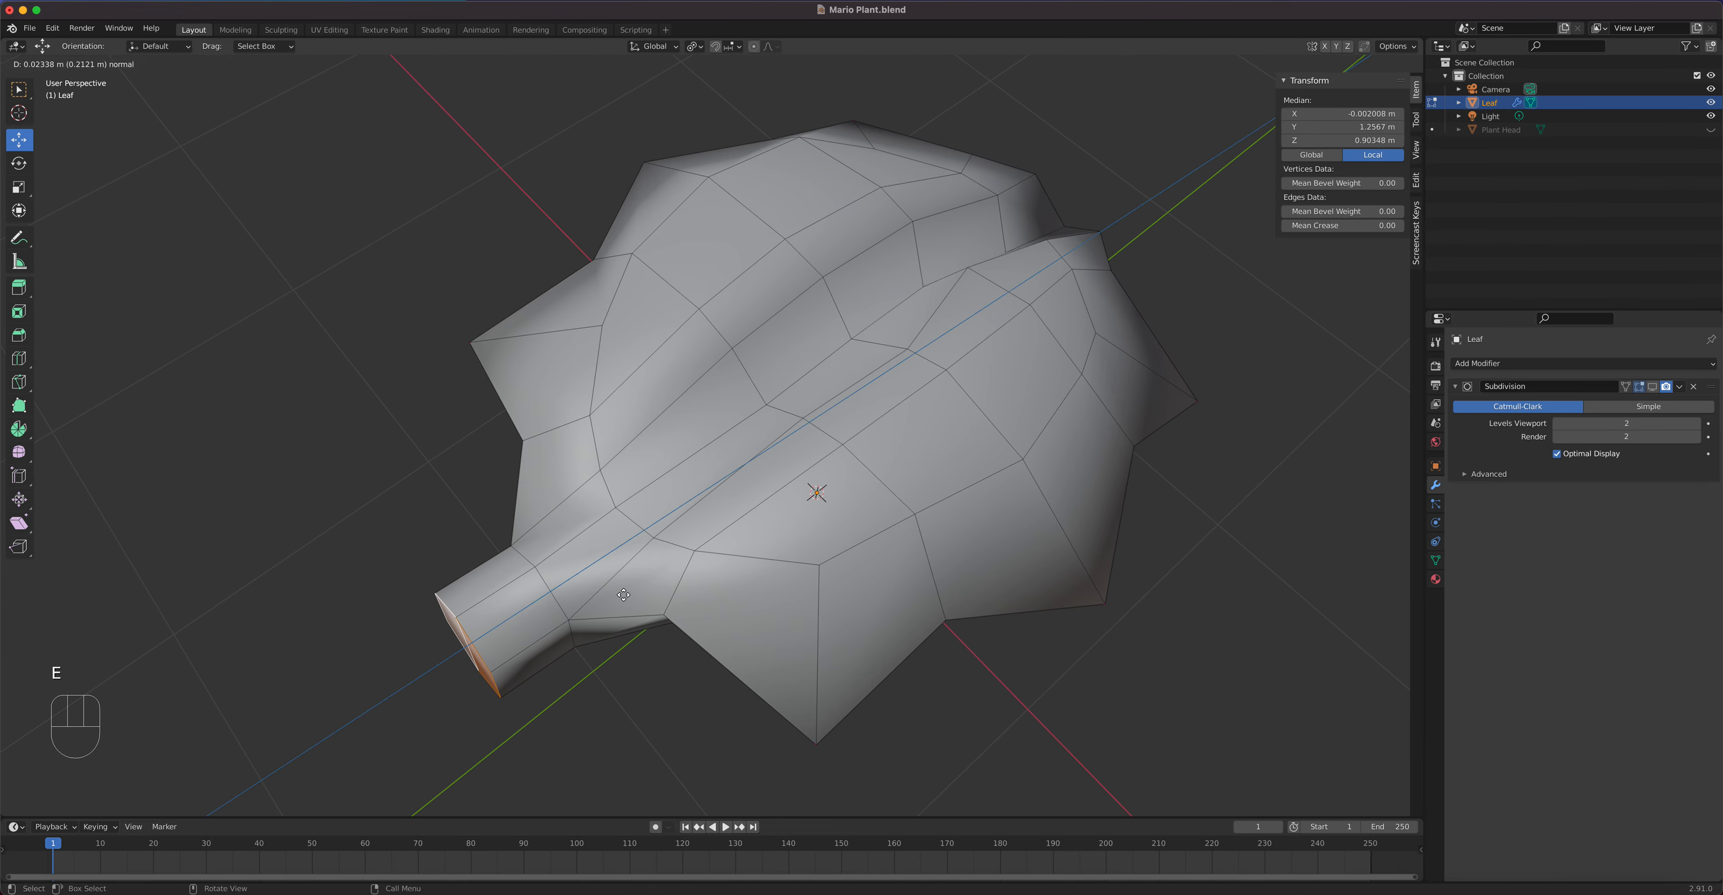
left_click(623, 595)
key("e")
left_click(543, 628)
middle_click_drag(543, 628, 937, 415)
key("KP_1")
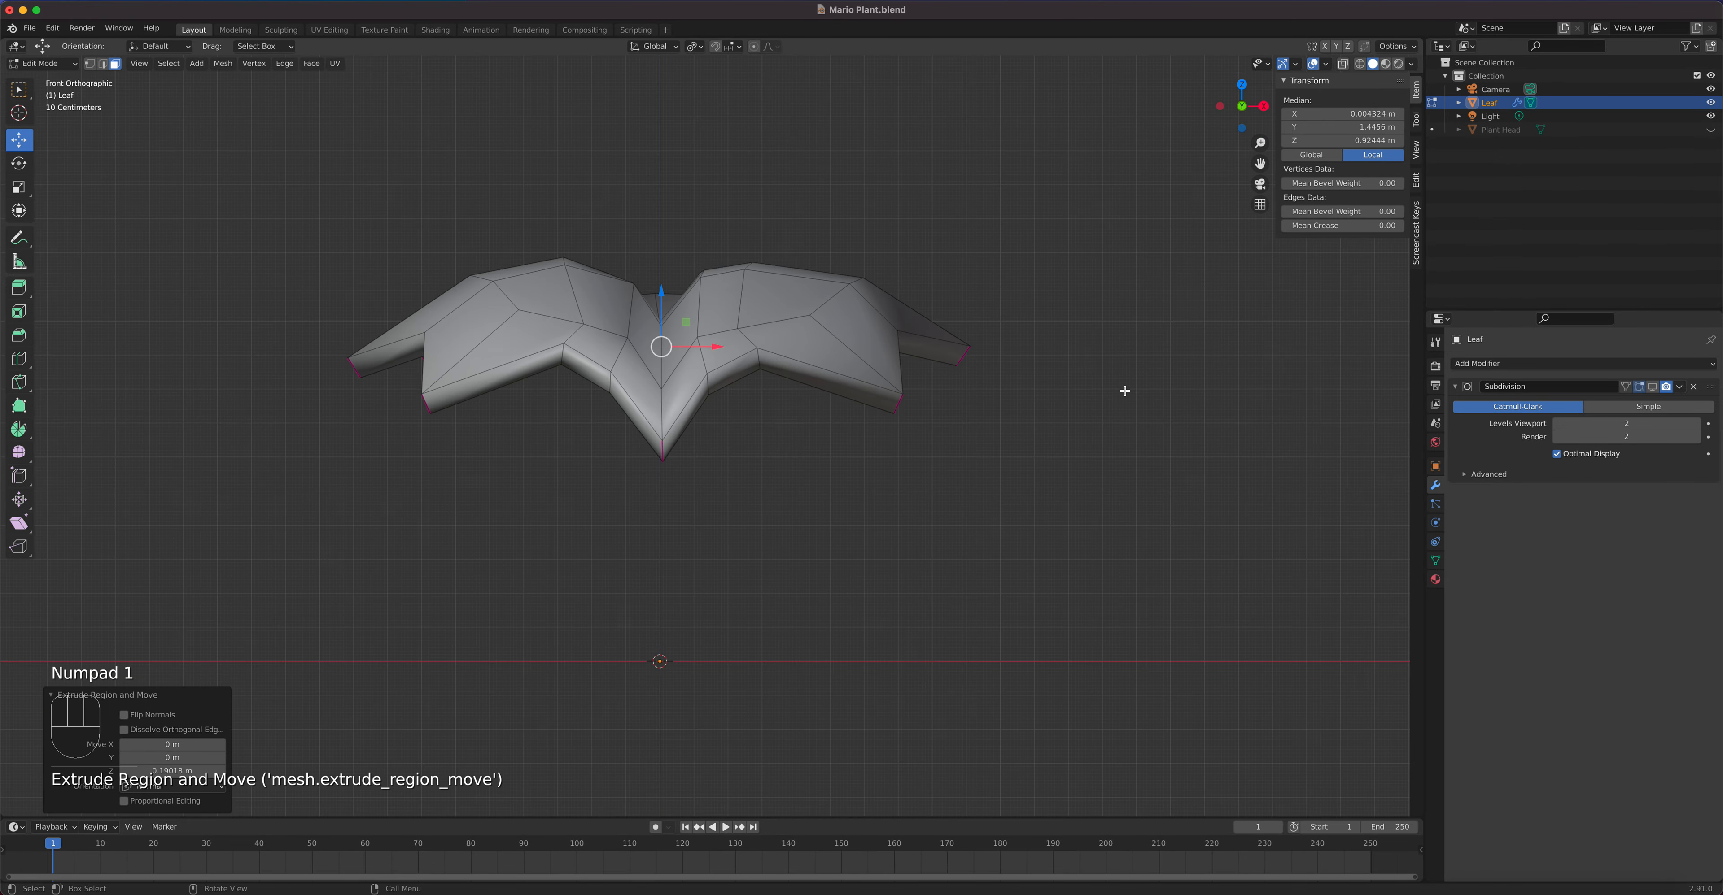
key("KP_3")
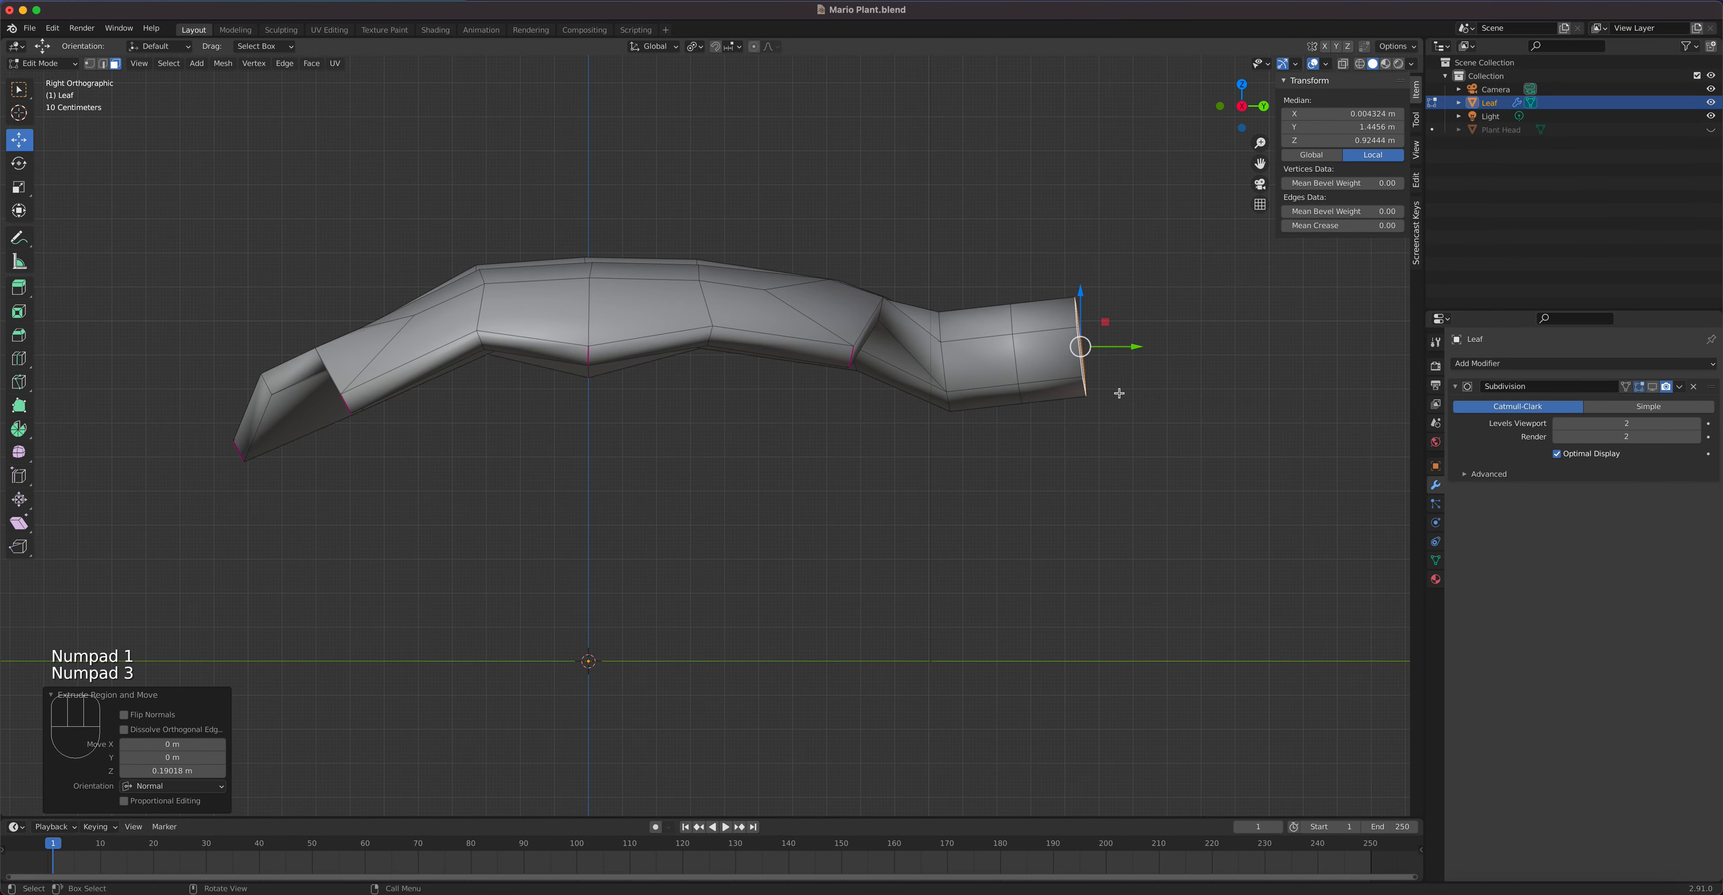
key("super+z")
key("super+z")
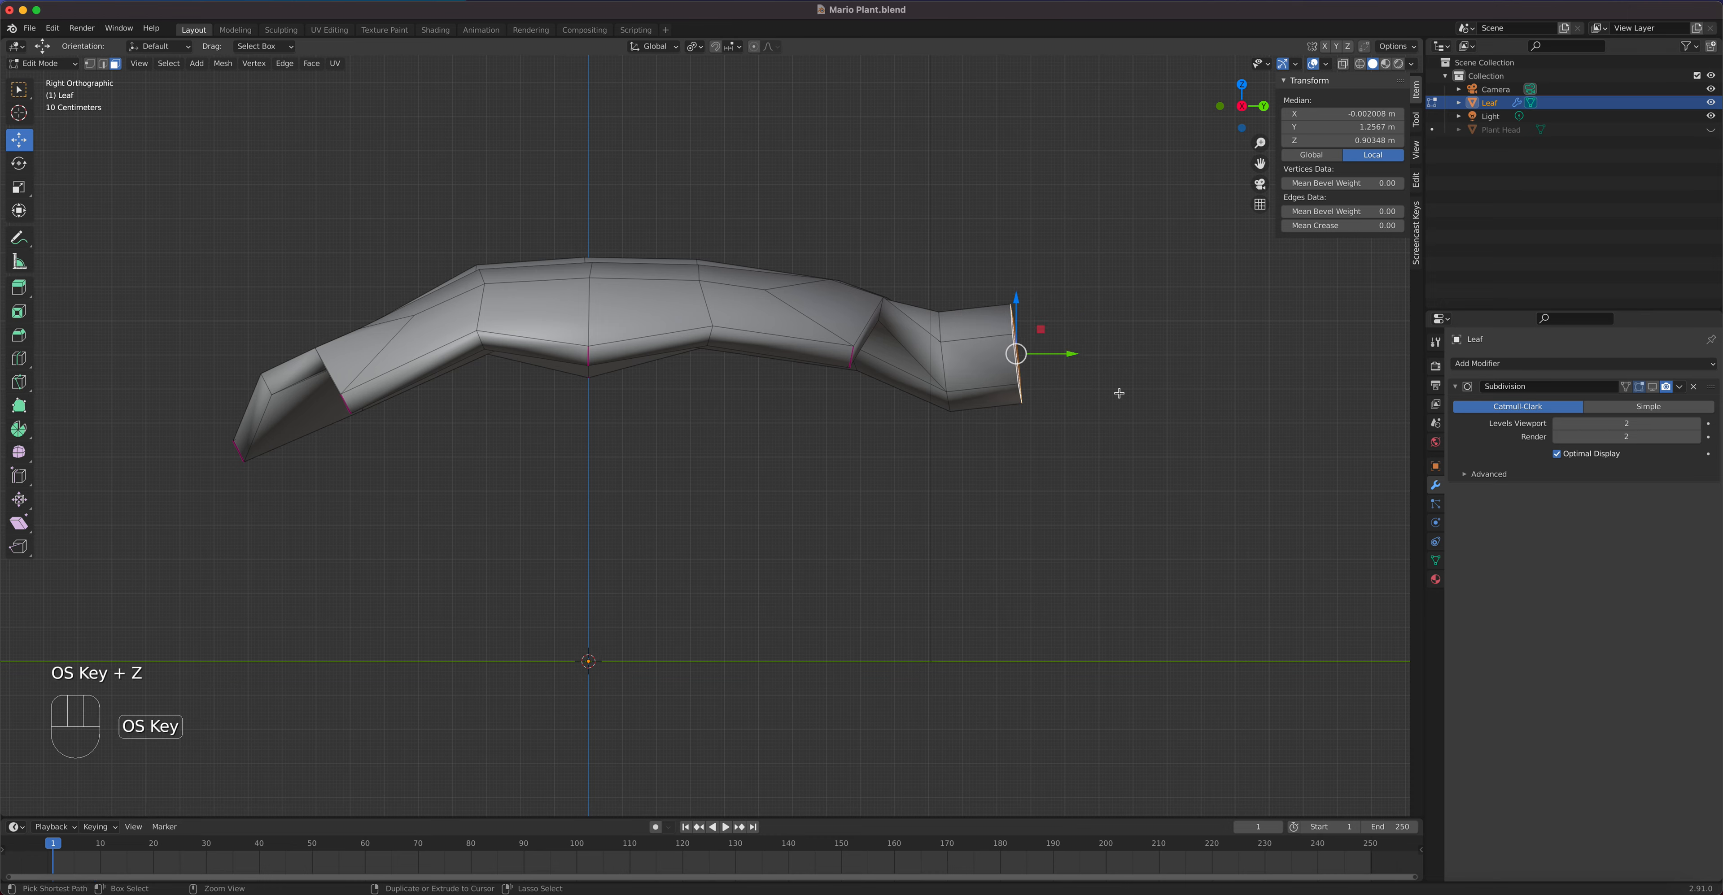
Step: Rotate the tip faces by about -34.6° in right view and scale them to about 0.885
key("r")
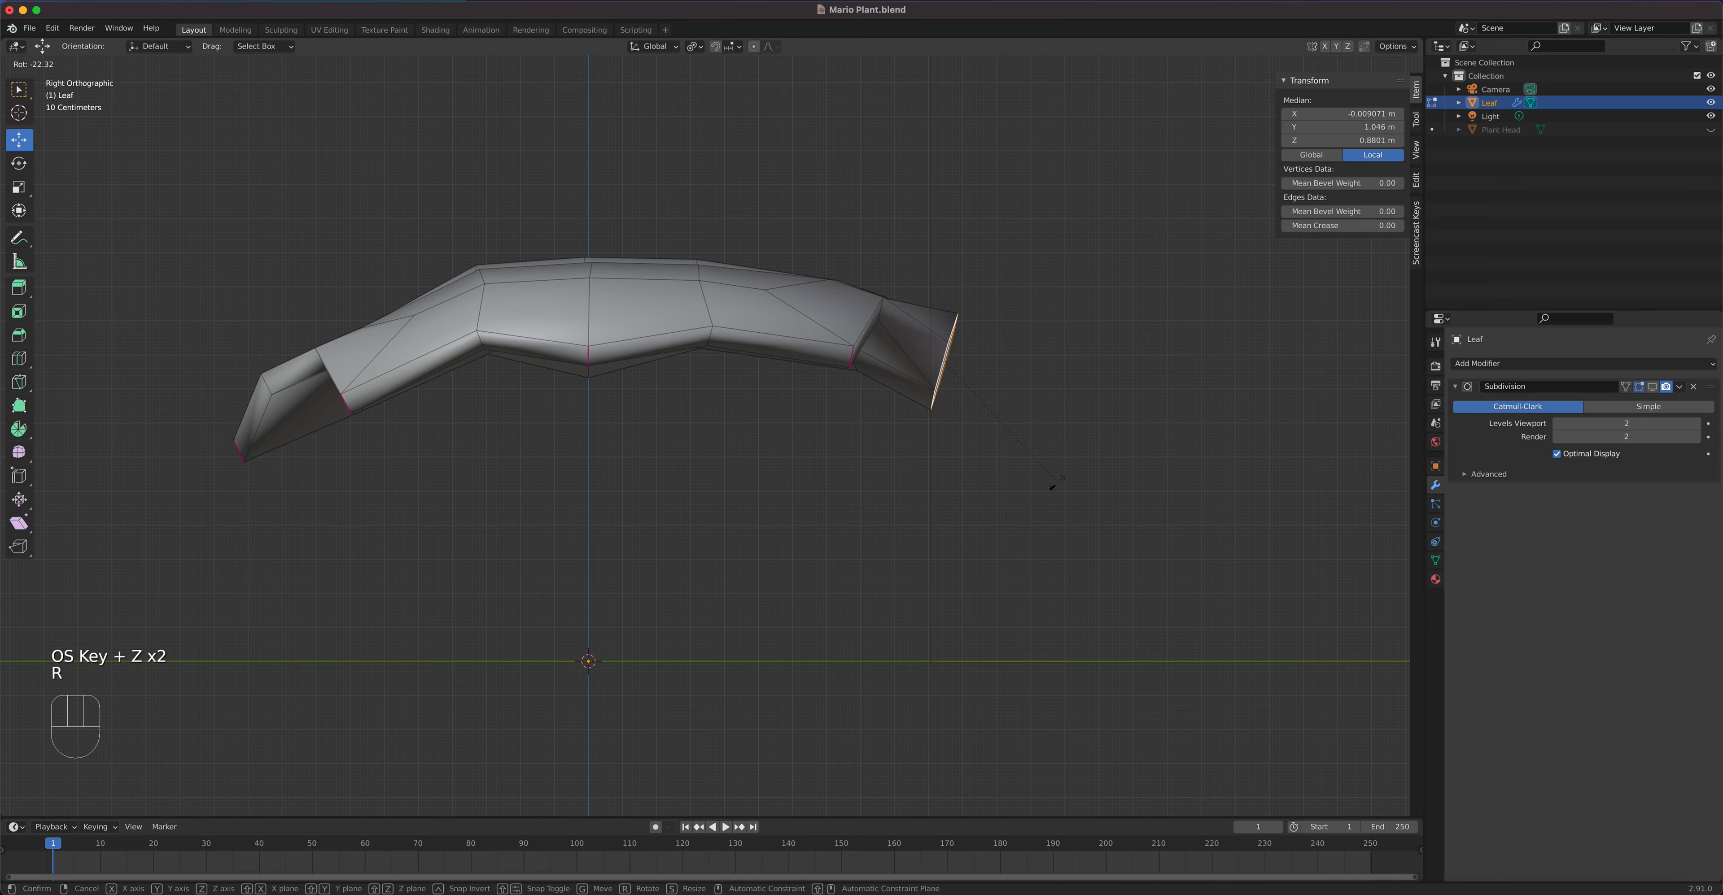
left_click(1022, 493)
key("s")
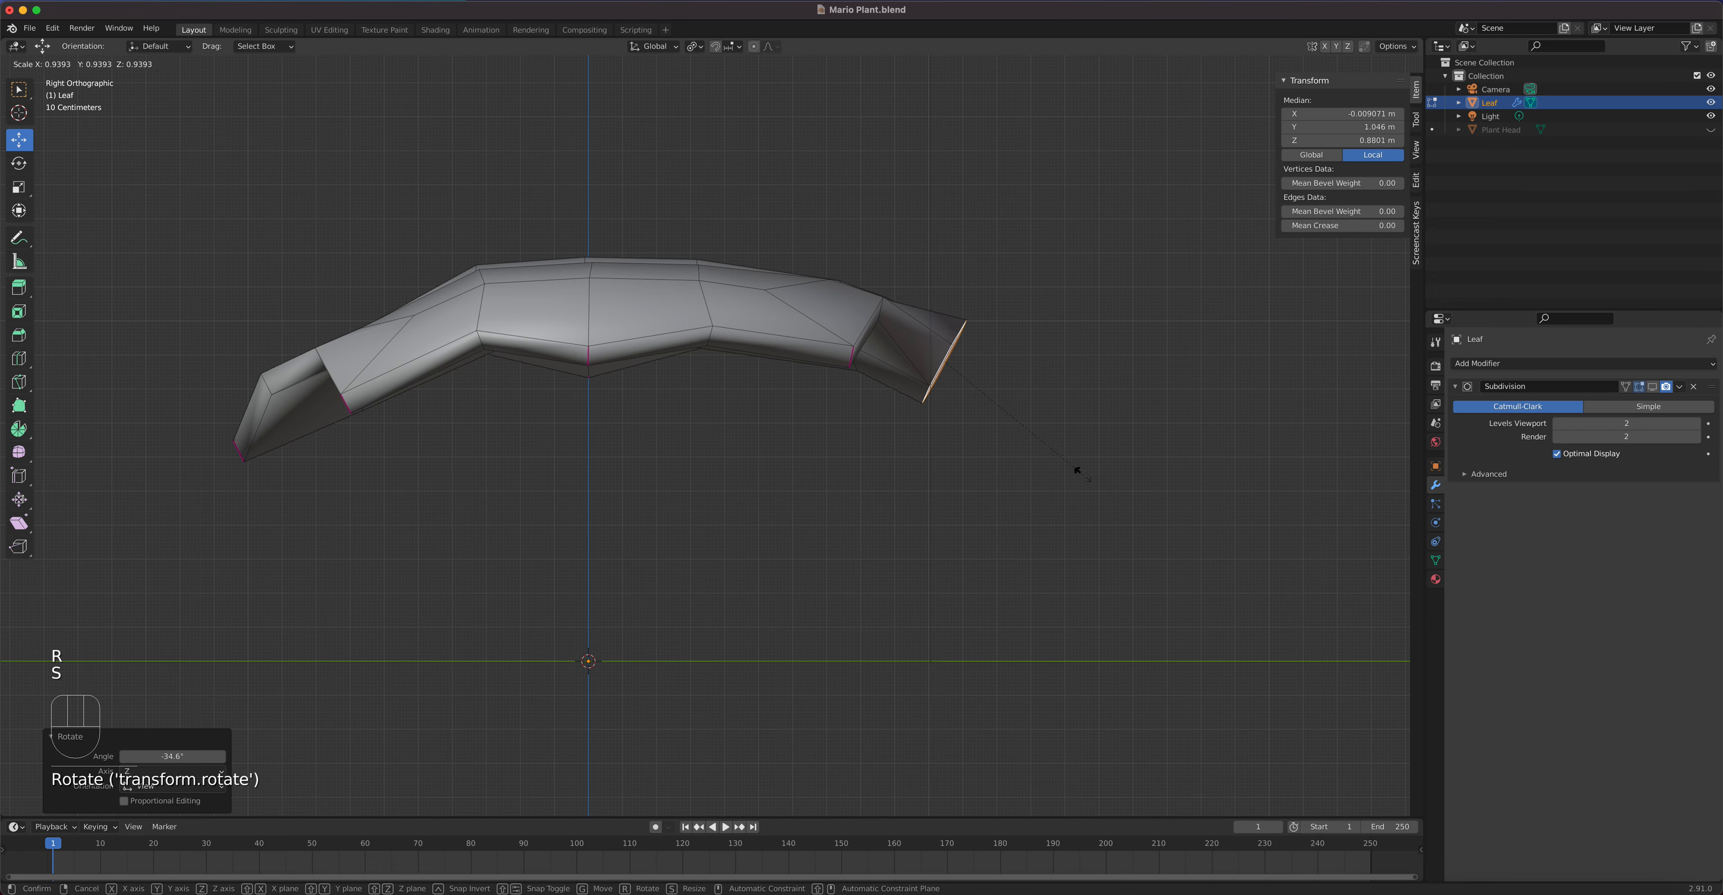
left_click(1067, 467)
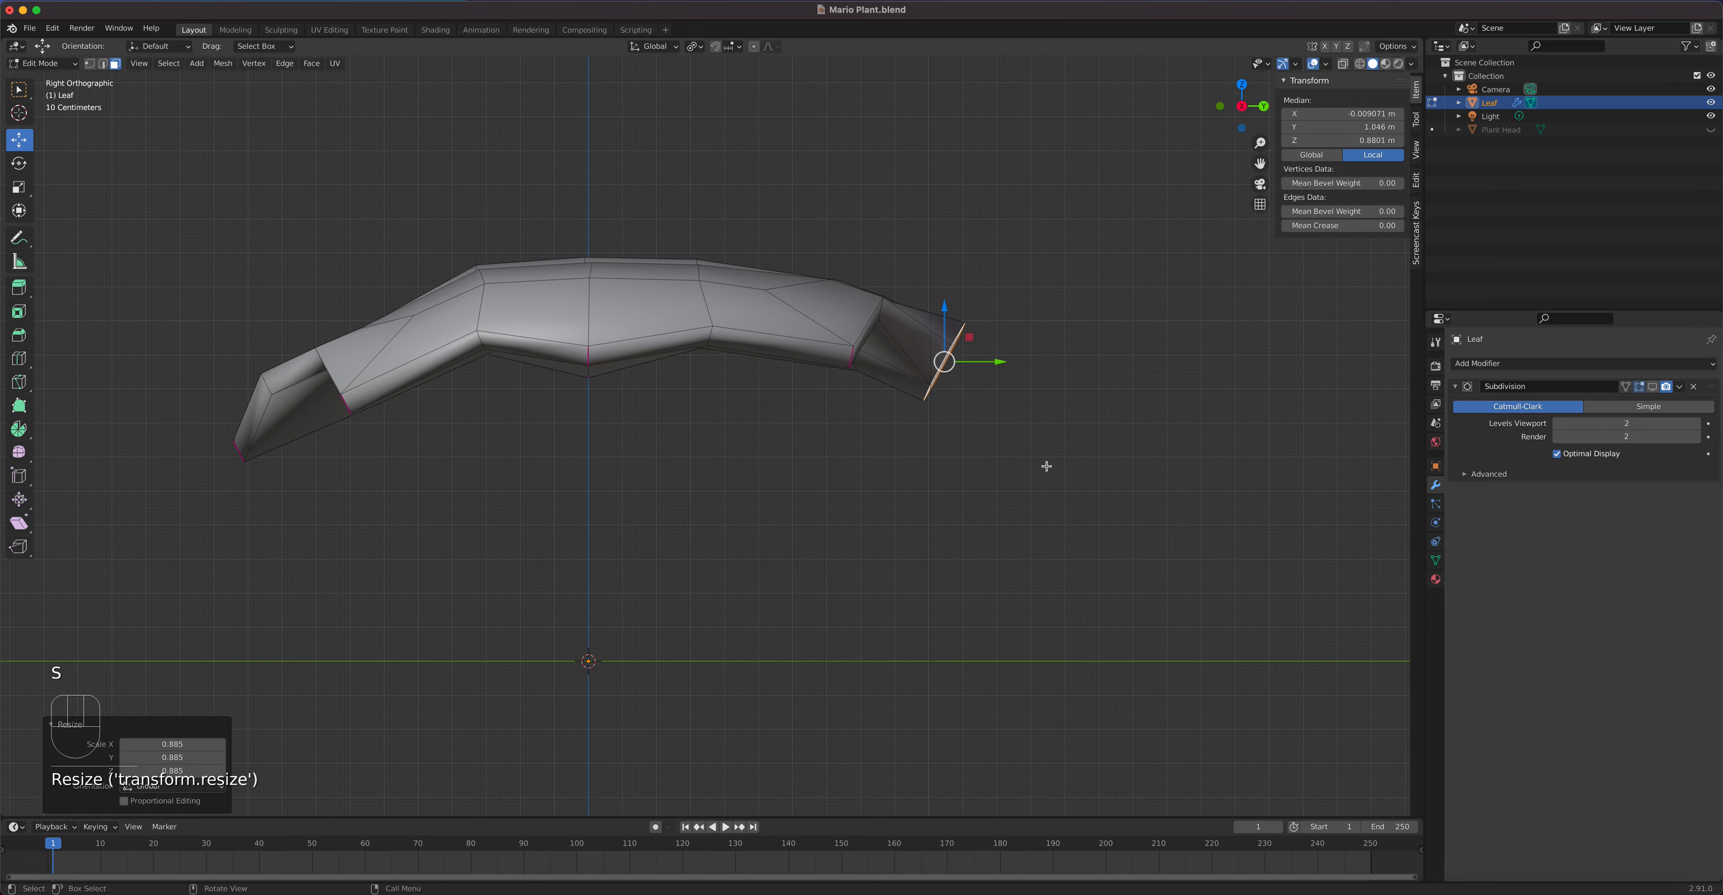
Step: Extrude the tip faces outward about 0.27 m and raise the whole new stem section about 0.04 m along Z
key("e")
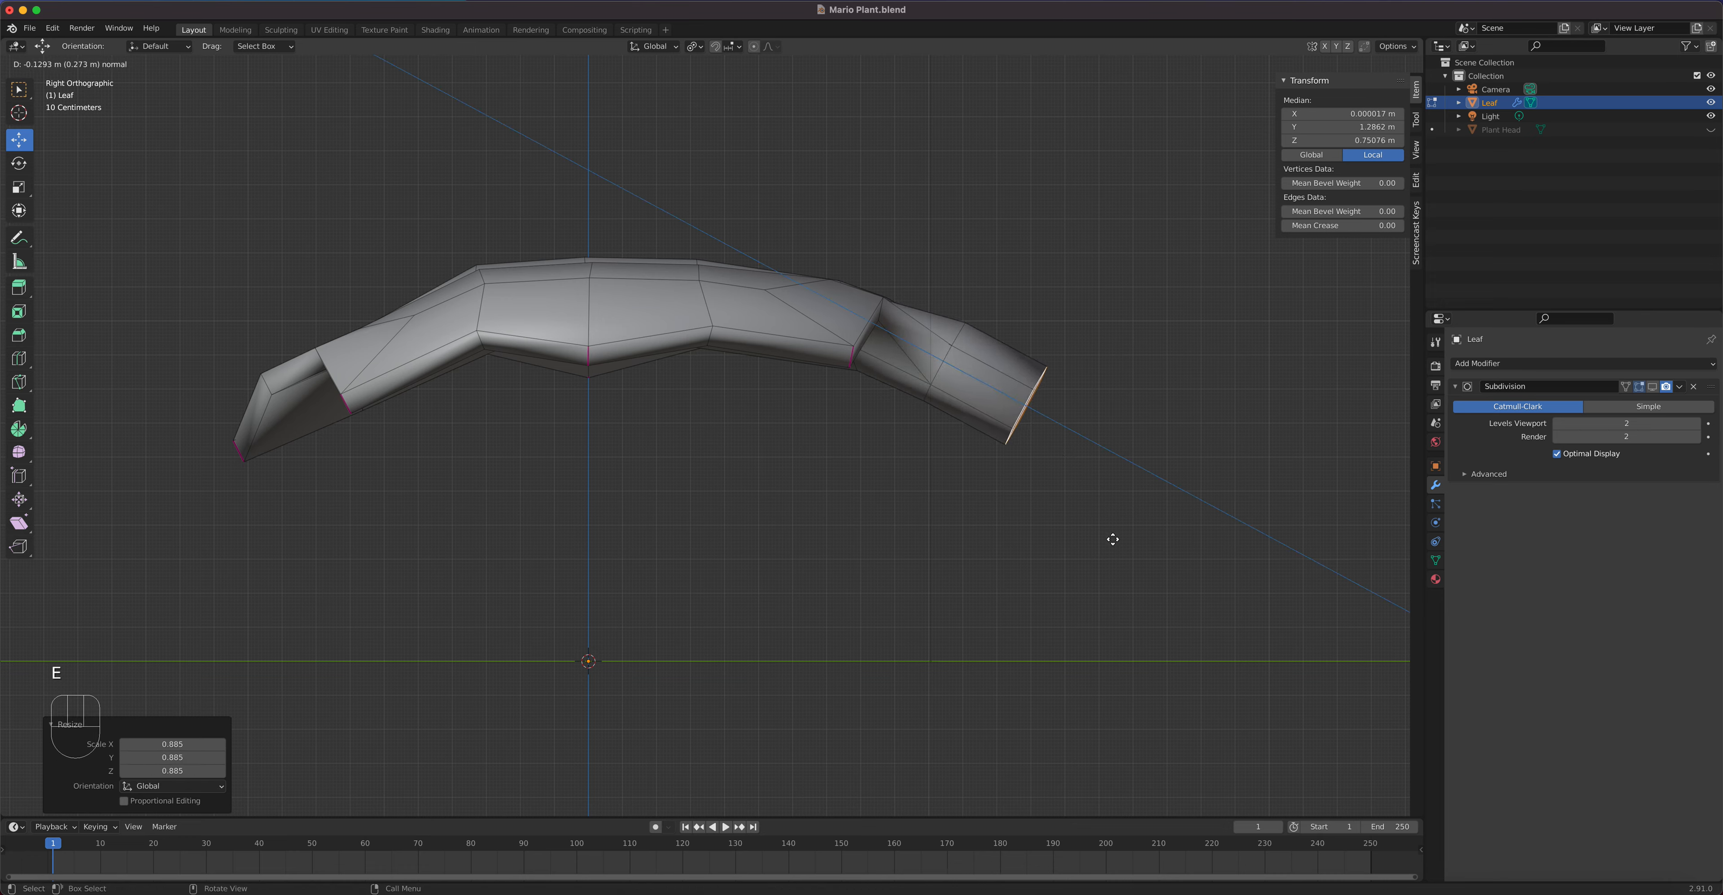
left_click(1113, 540)
middle_click_drag(1112, 540, 909, 443)
key("ctrl+KP_Add")
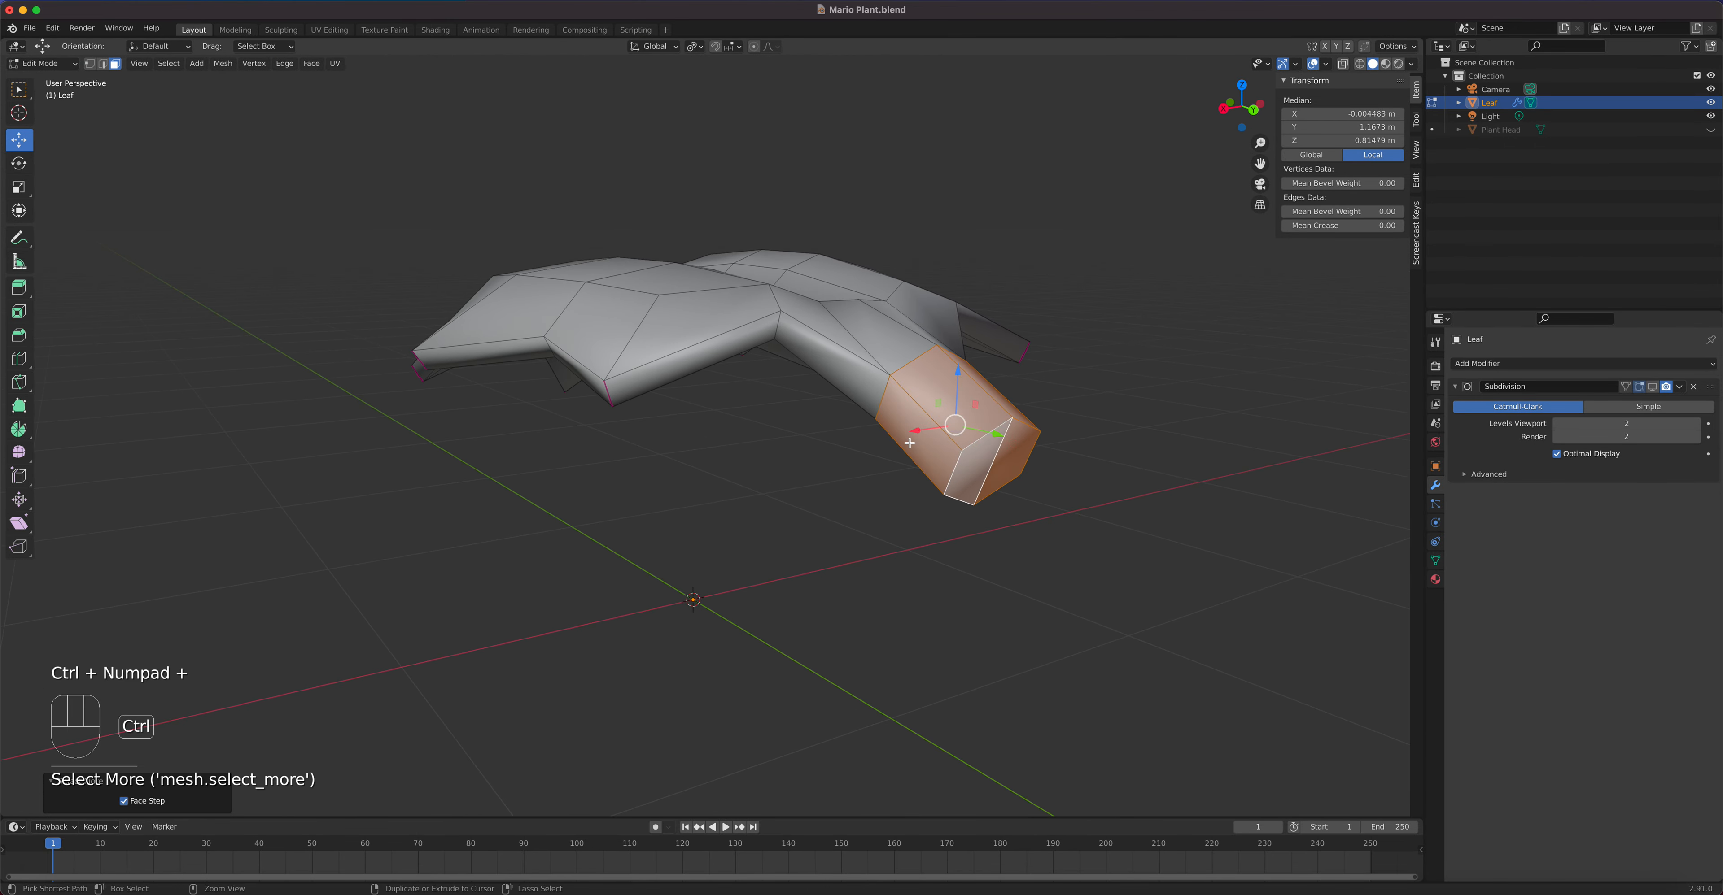
left_click_drag(957, 395, 958, 376)
mouse_move(934, 411)
middle_mouse_down()
mouse_move(937, 392)
mouse_move(950, 429)
middle_mouse_up()
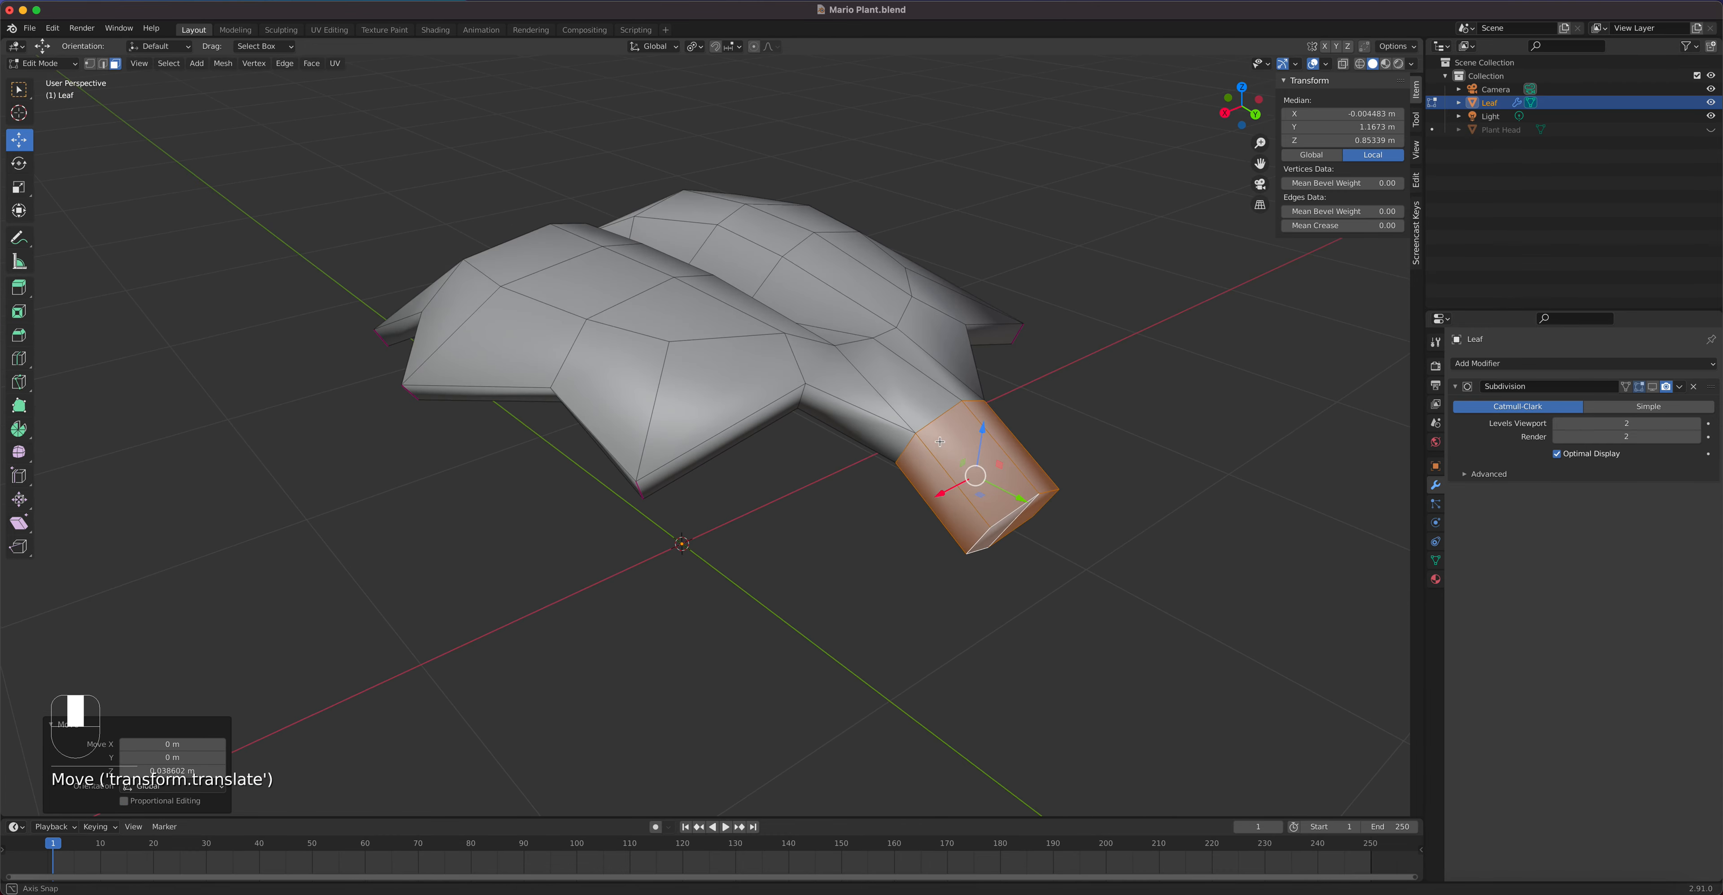
Step: Restore the leaf's subdivision preview, return to Object Mode and save the file
left_click(1653, 386)
key("Tab")
middle_click_drag(754, 372, 846, 384)
scroll(758, 393, "down", 3)
scroll(759, 392, "up", 1)
key("super+s")
key("super+s")
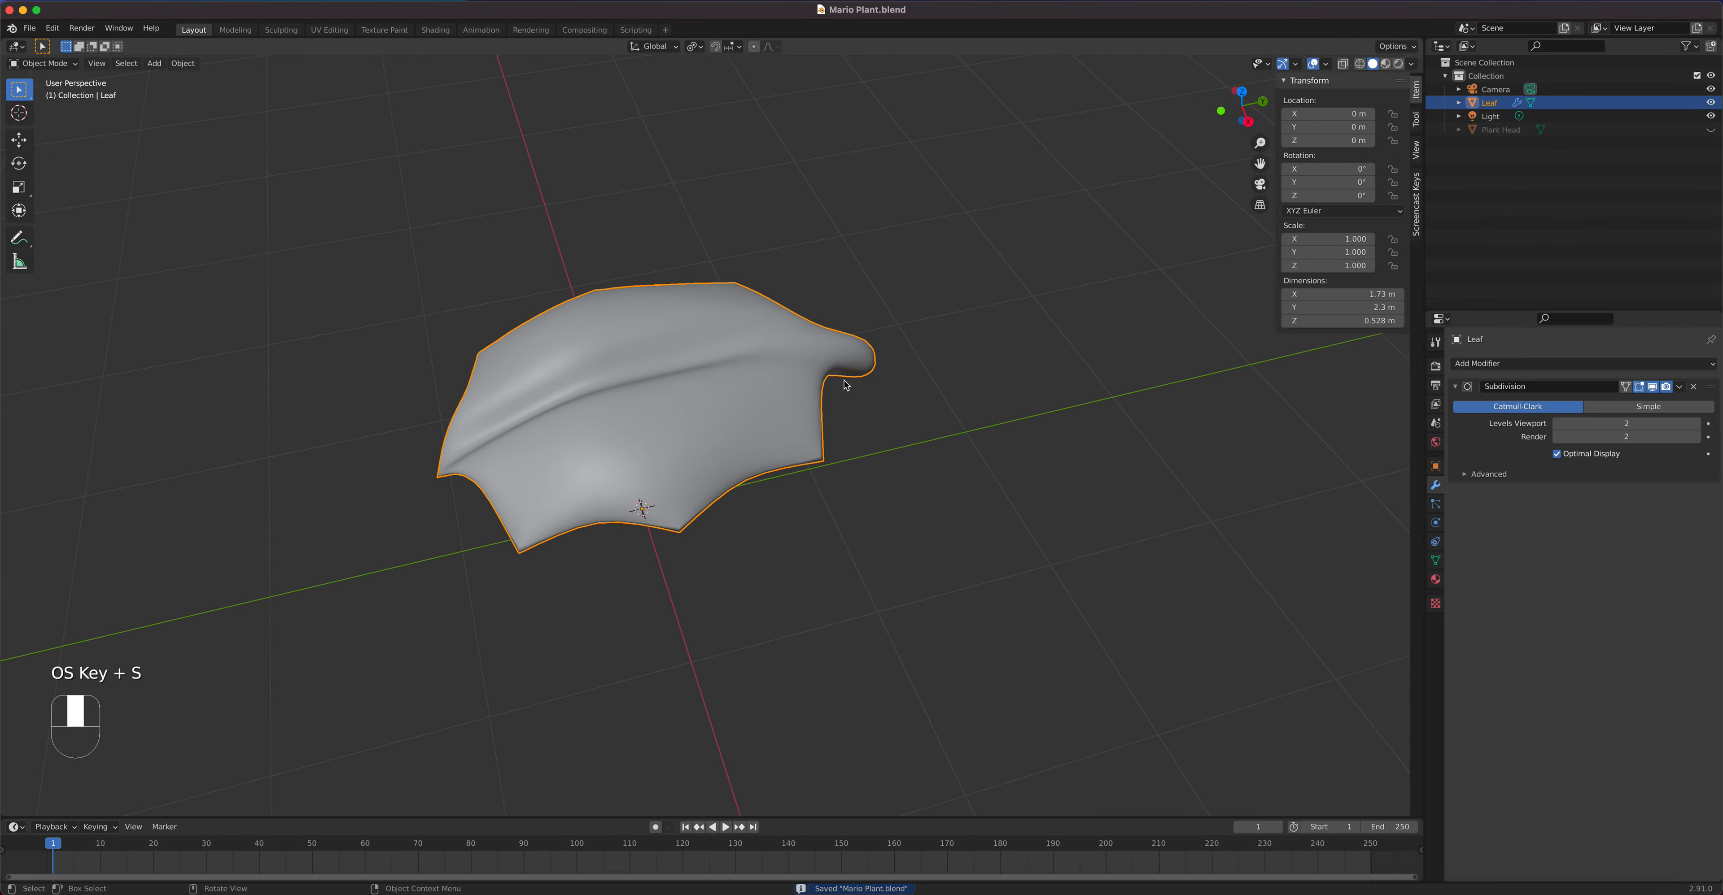
Step: Unhide the Plant Head object alongside the leaf
left_click(1710, 130)
middle_click_drag(763, 495, 823, 409)
middle_click_drag(691, 536, 881, 508)
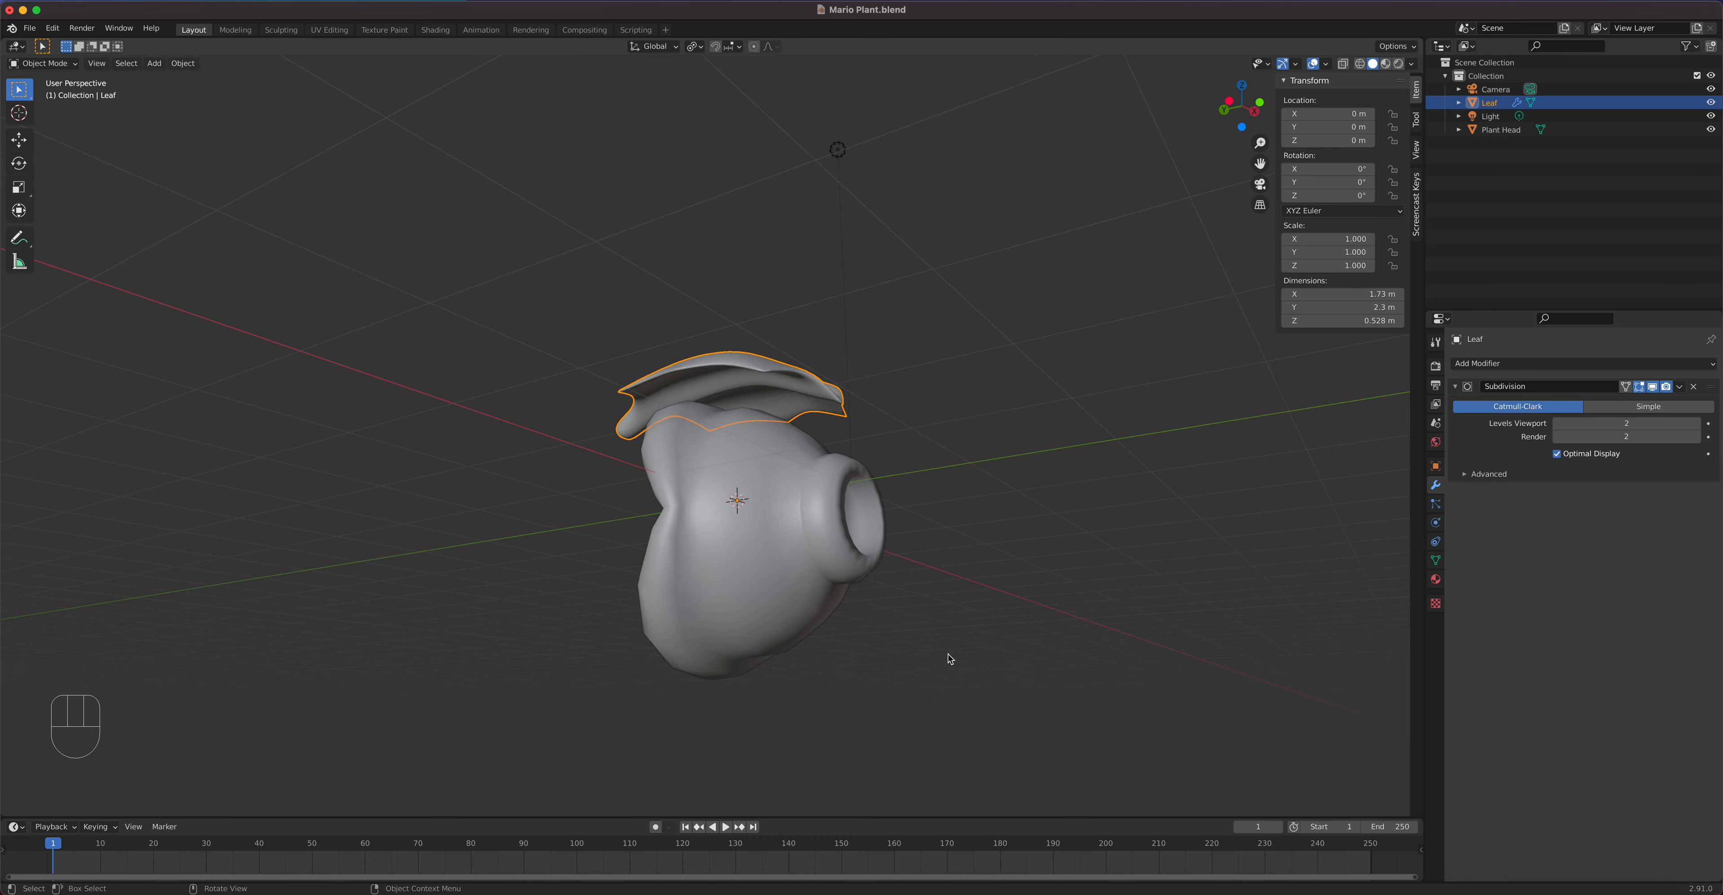
Step: Add a Path curve at the world origin while in right view
key("KP_3")
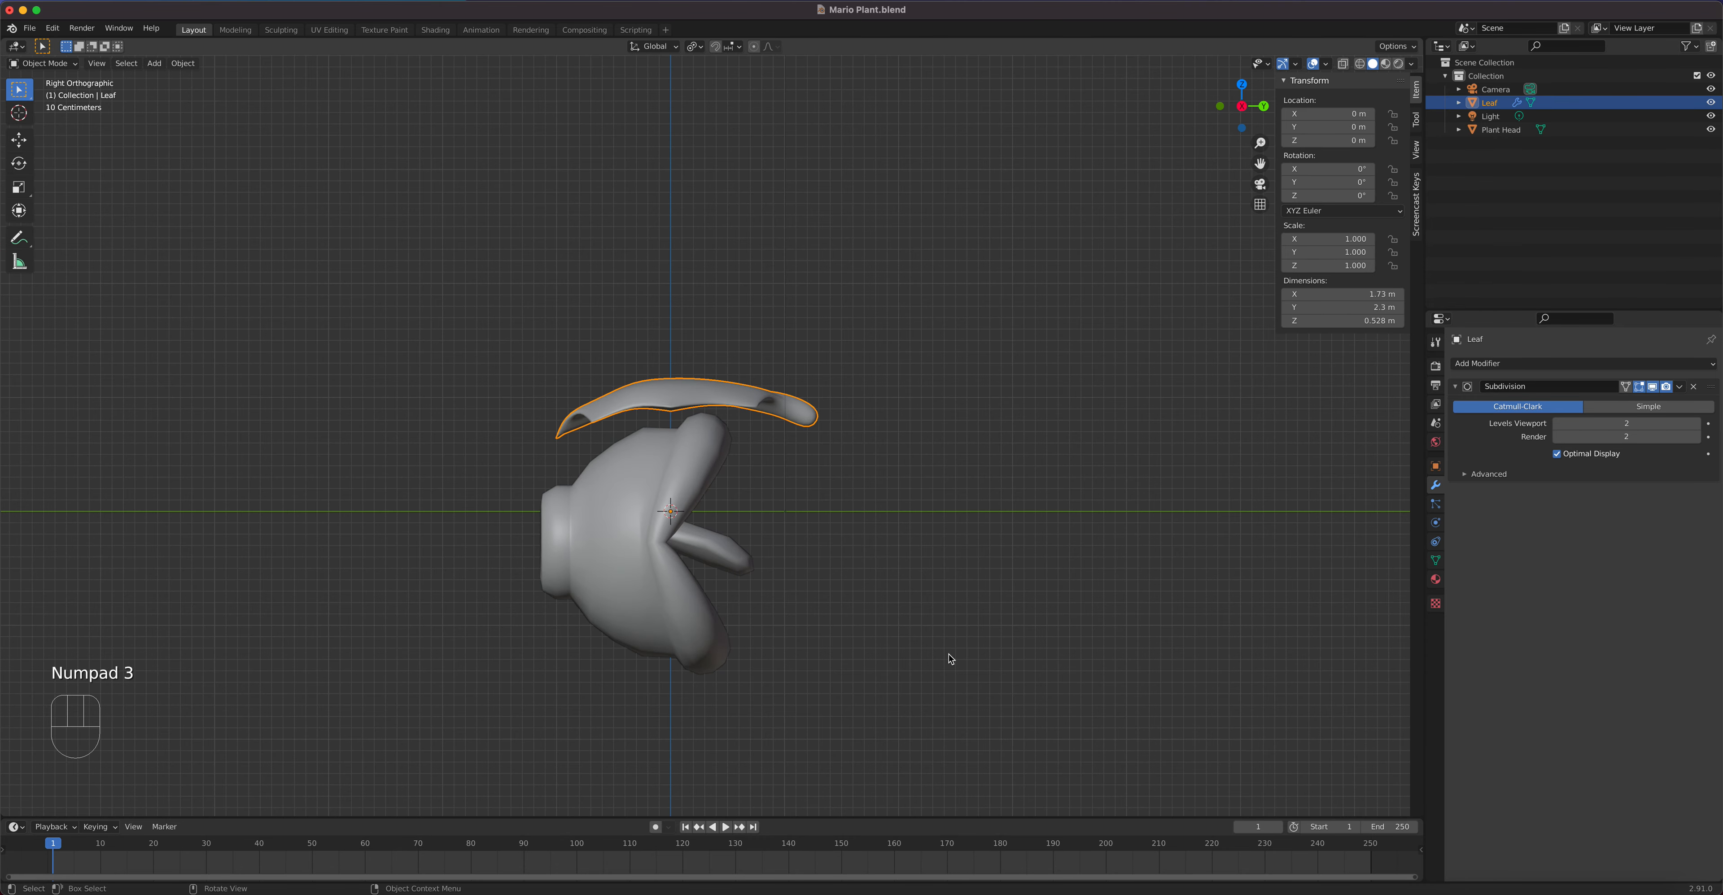
key("shift+a")
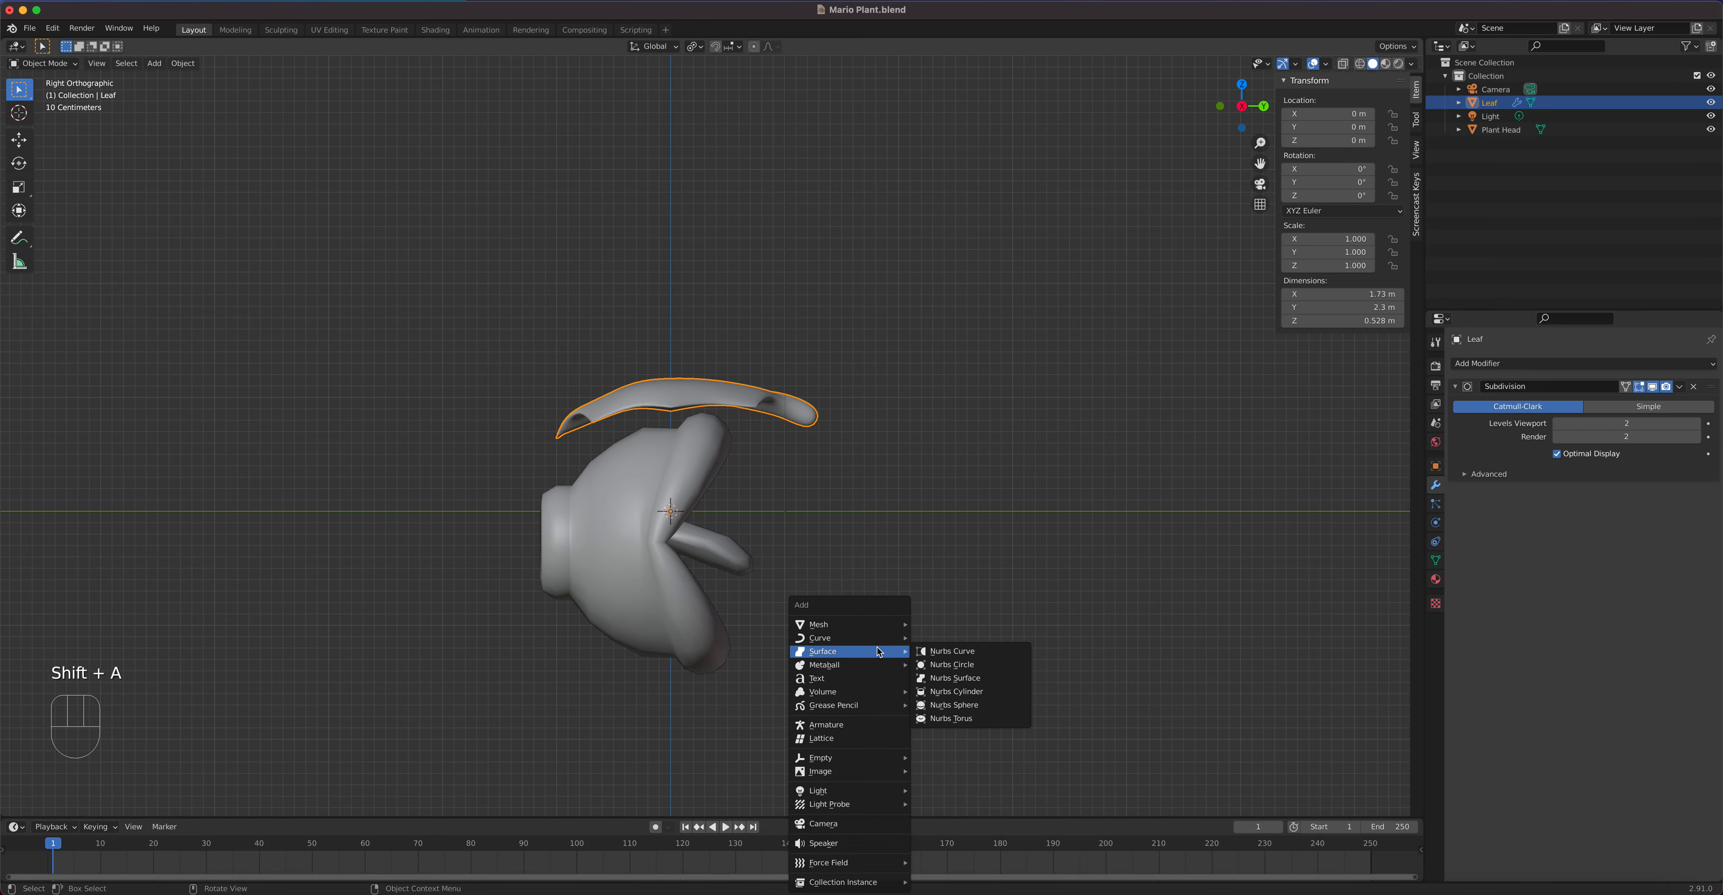
mouse_move(864, 644)
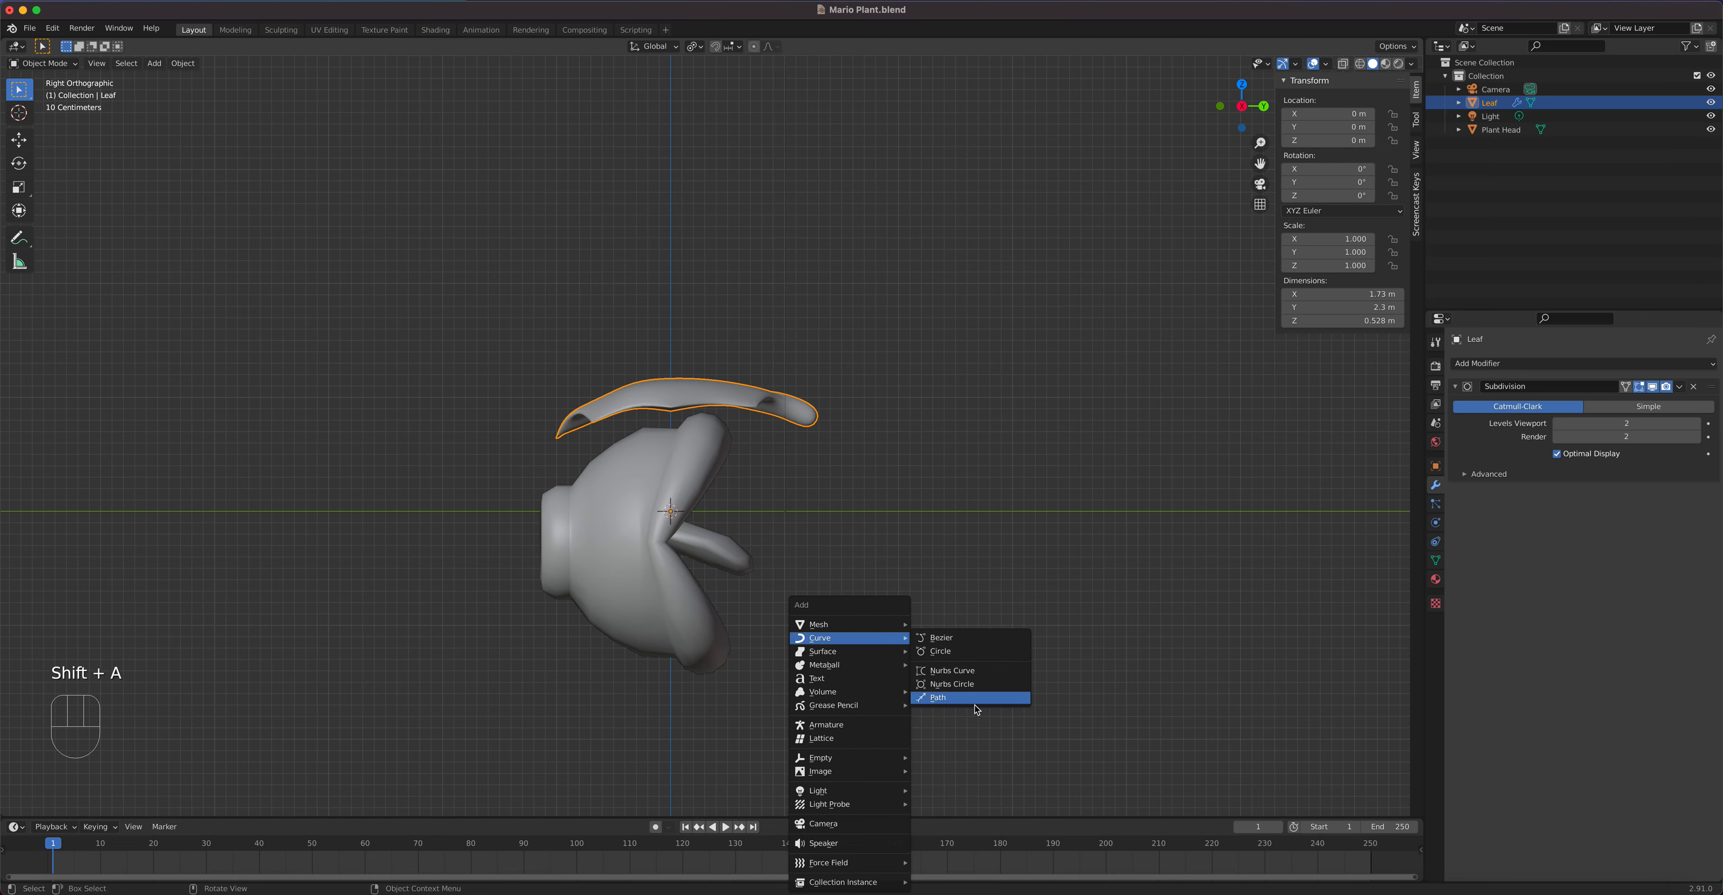
left_click(154, 63)
mouse_move(180, 94)
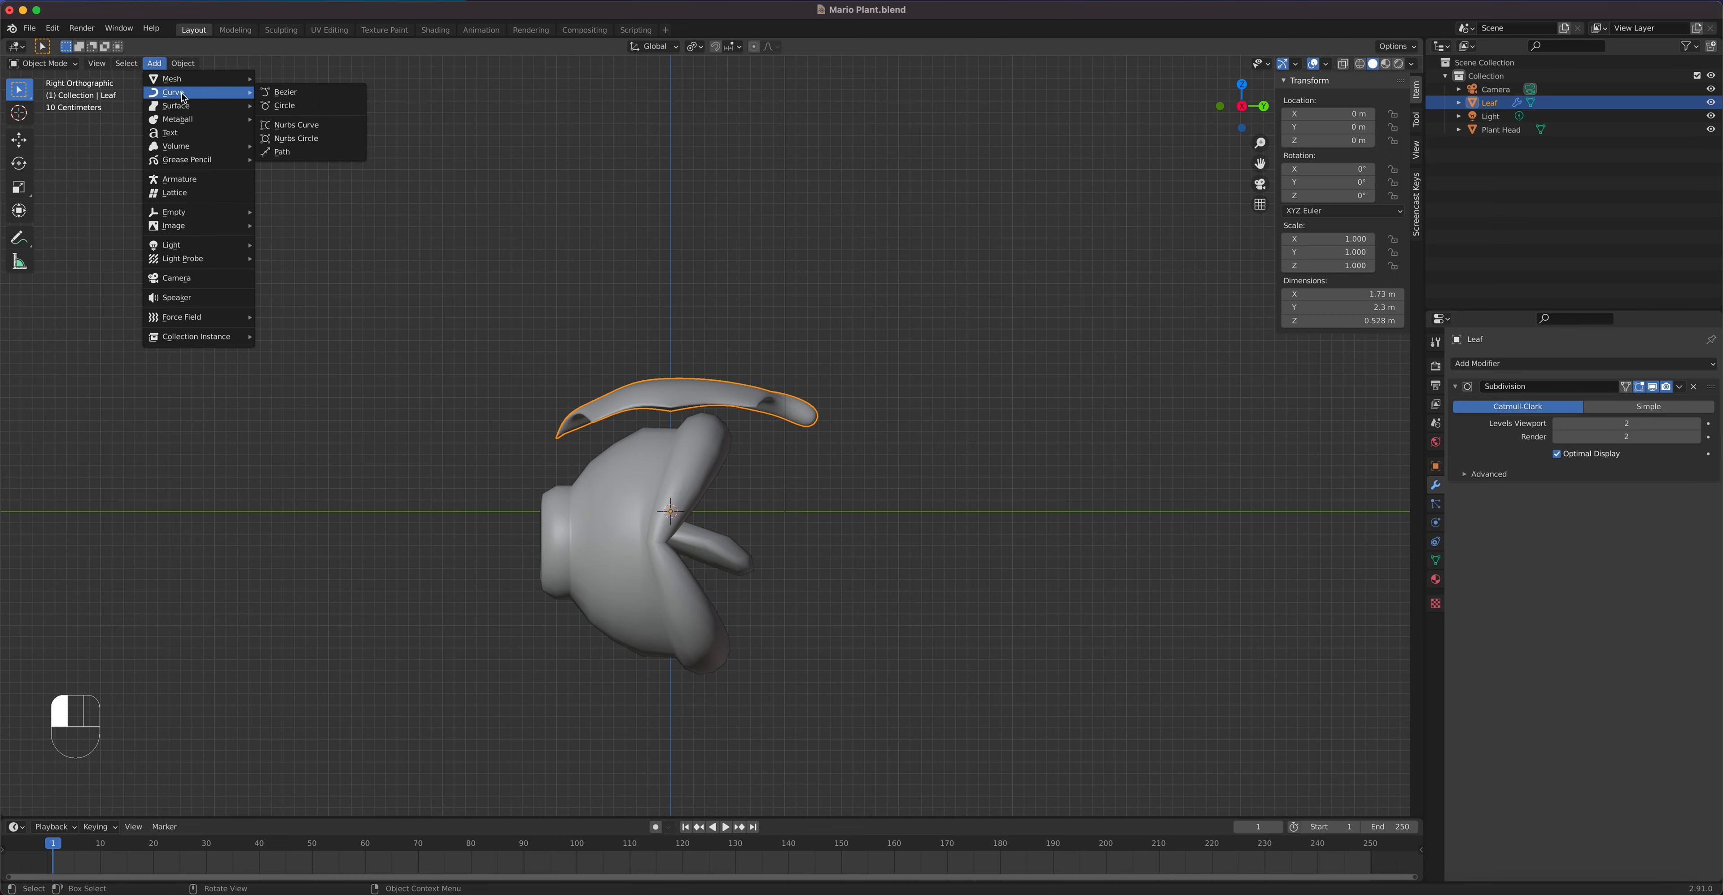
left_click(321, 152)
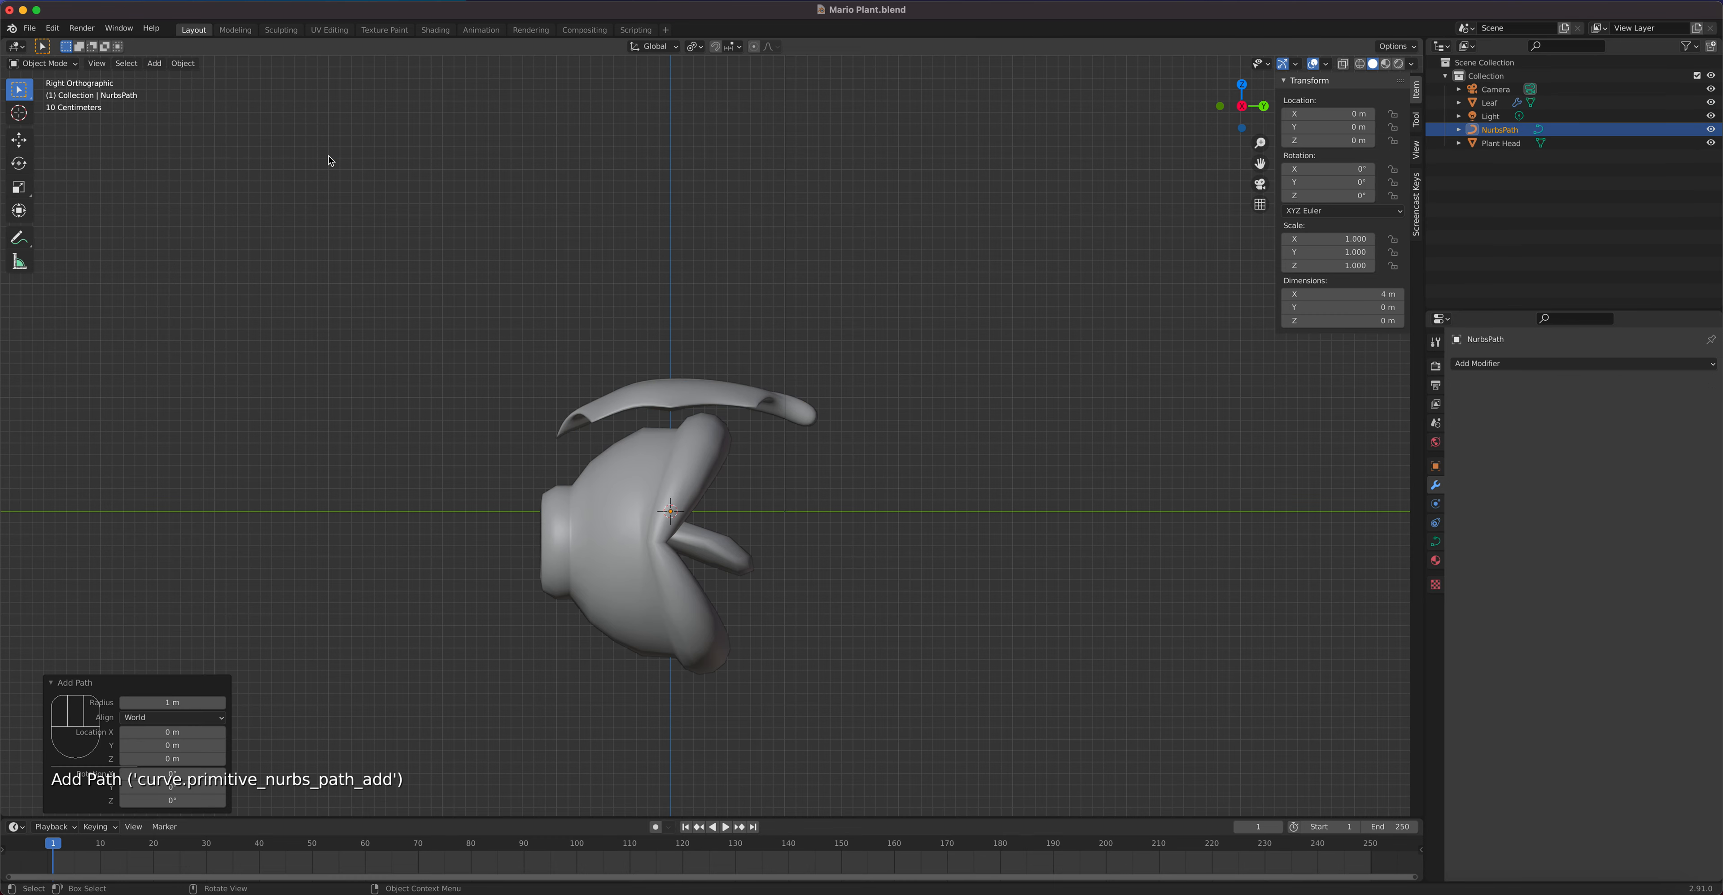
Step: Turn on X-ray display and rotate the new path 90° about the Z axis
left_click(1342, 64)
middle_click_drag(718, 485, 816, 582)
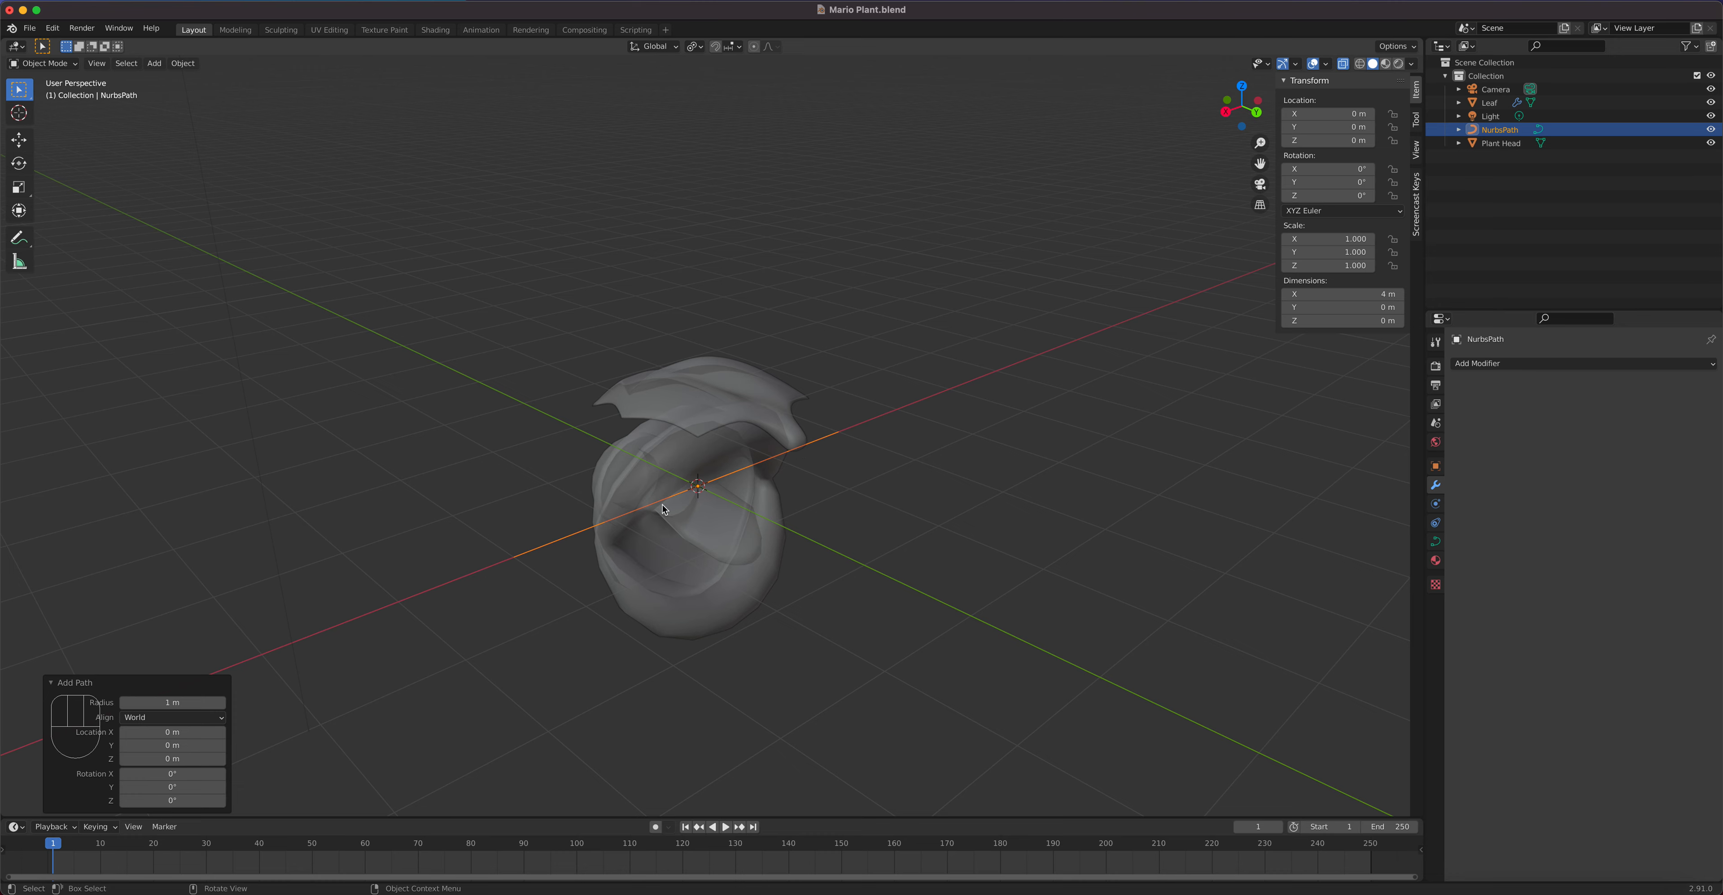
key("r")
type("z")
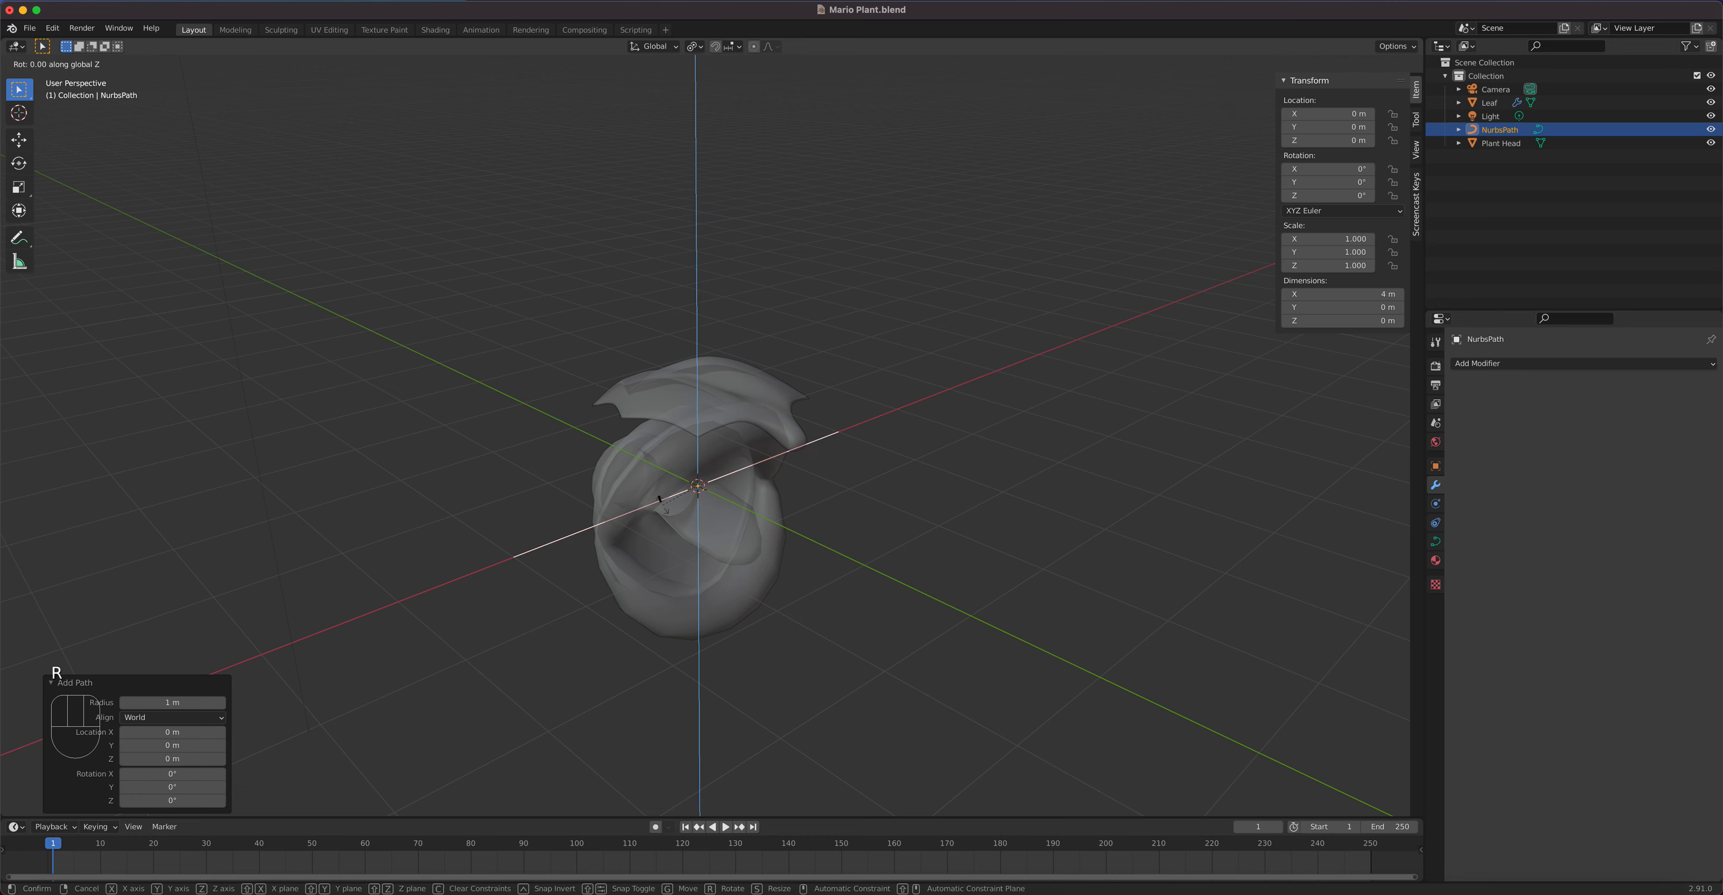
type("90")
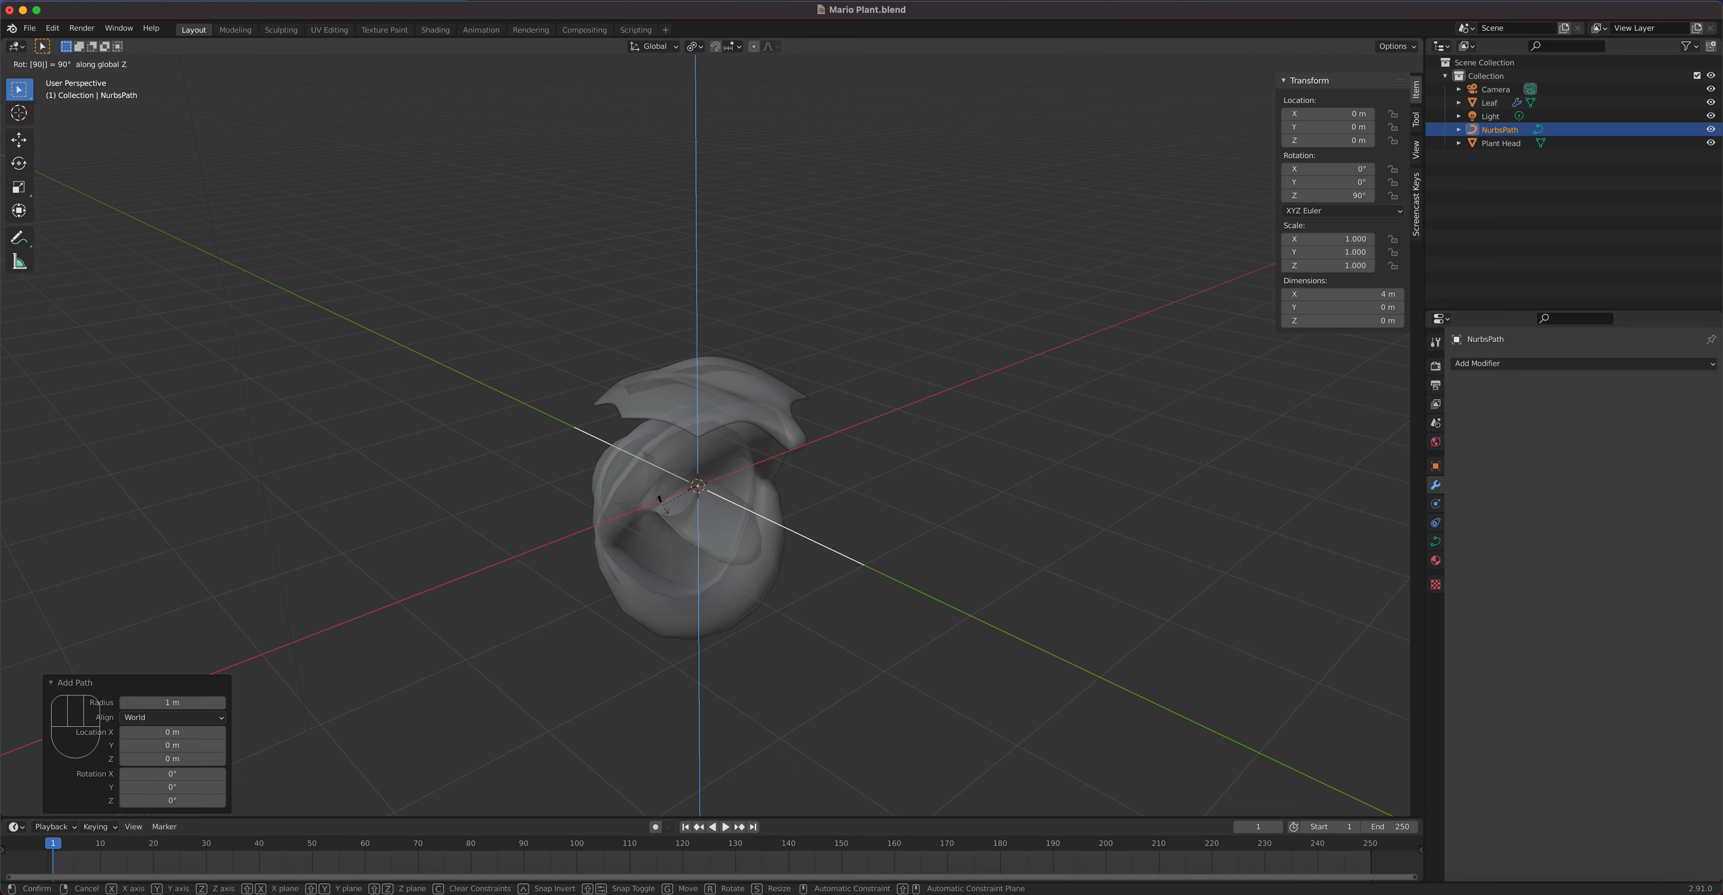
key("Return")
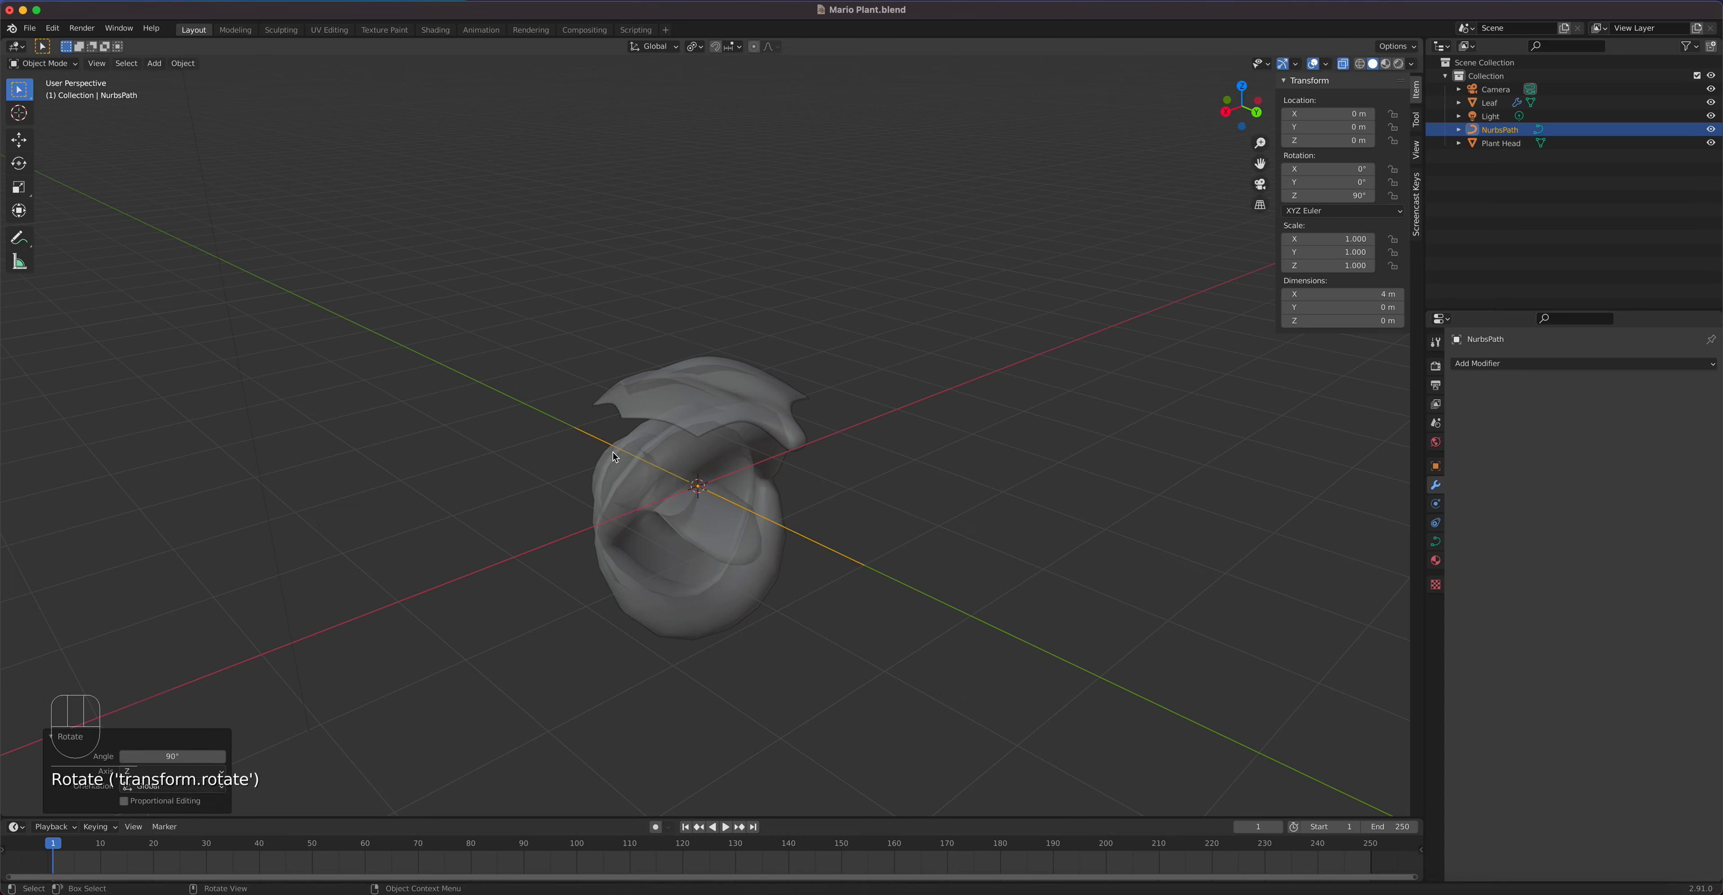
Step: Move the path so its end meets the back of the plant head, at about Y -3.01 m and Z -0.27 m
key("g")
key("y")
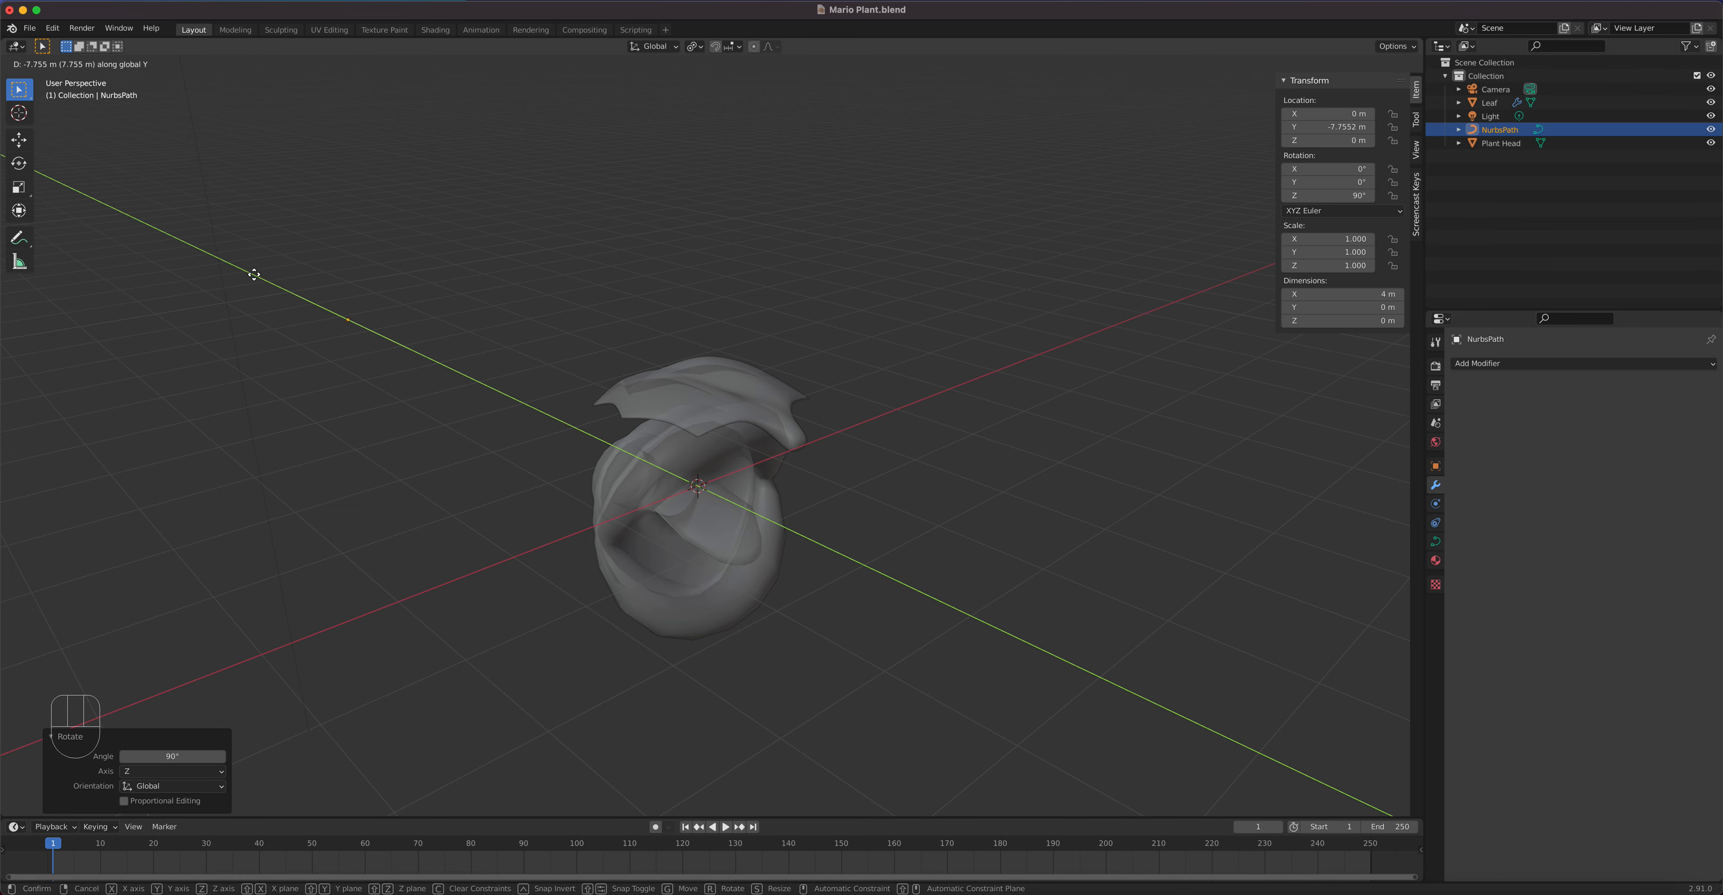
left_click(416, 385)
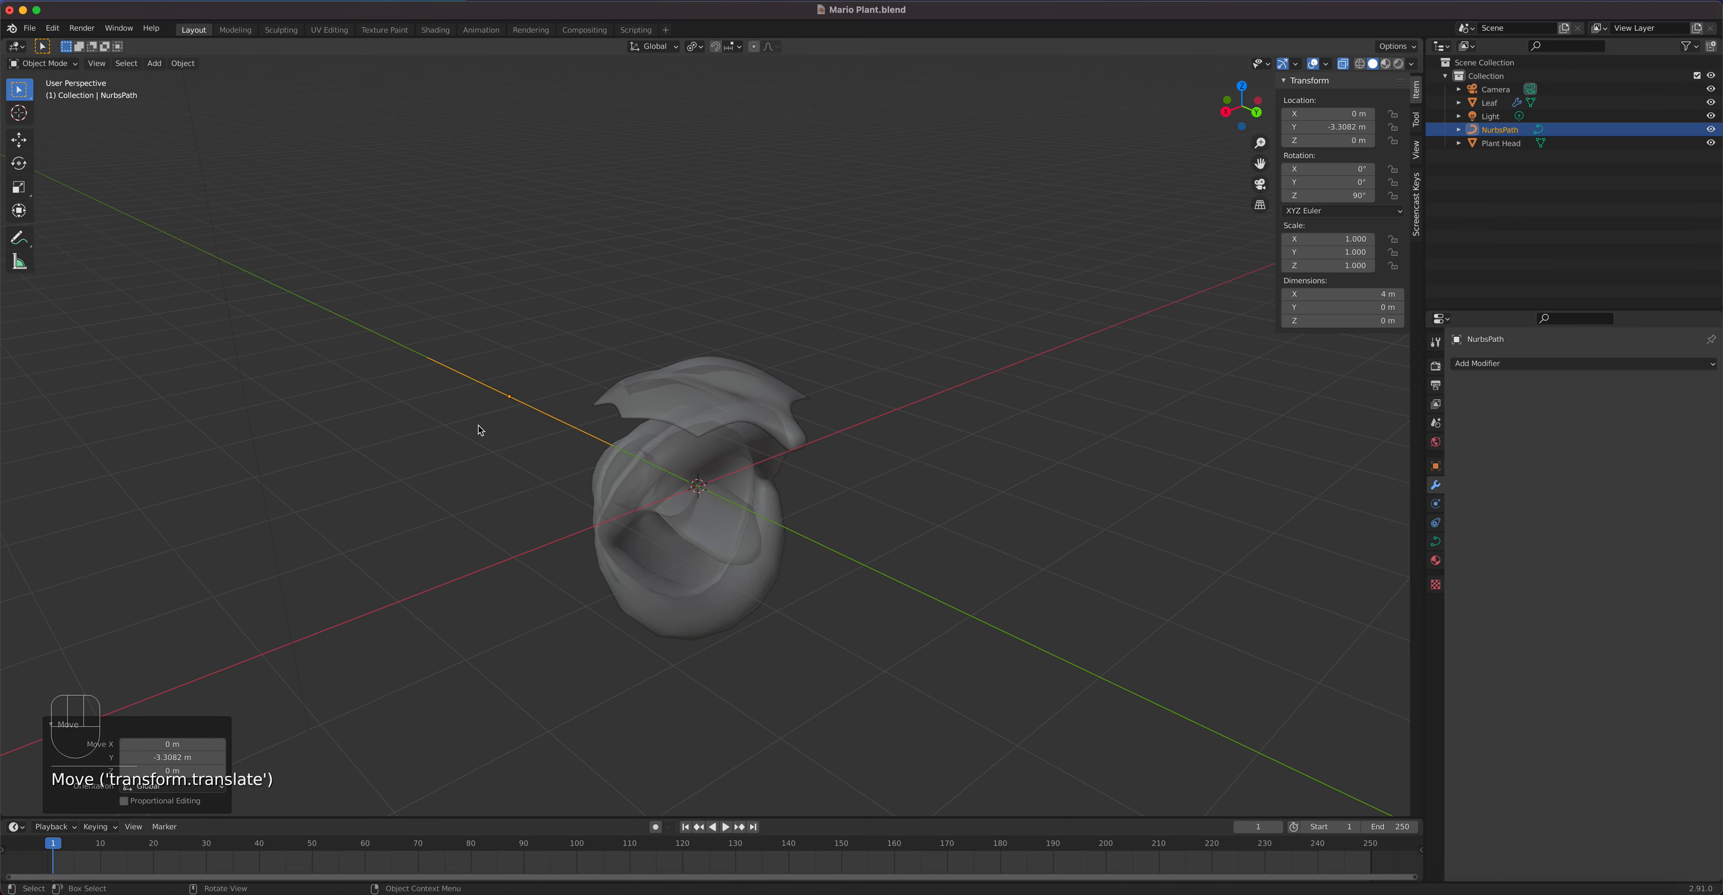
key("KP_3")
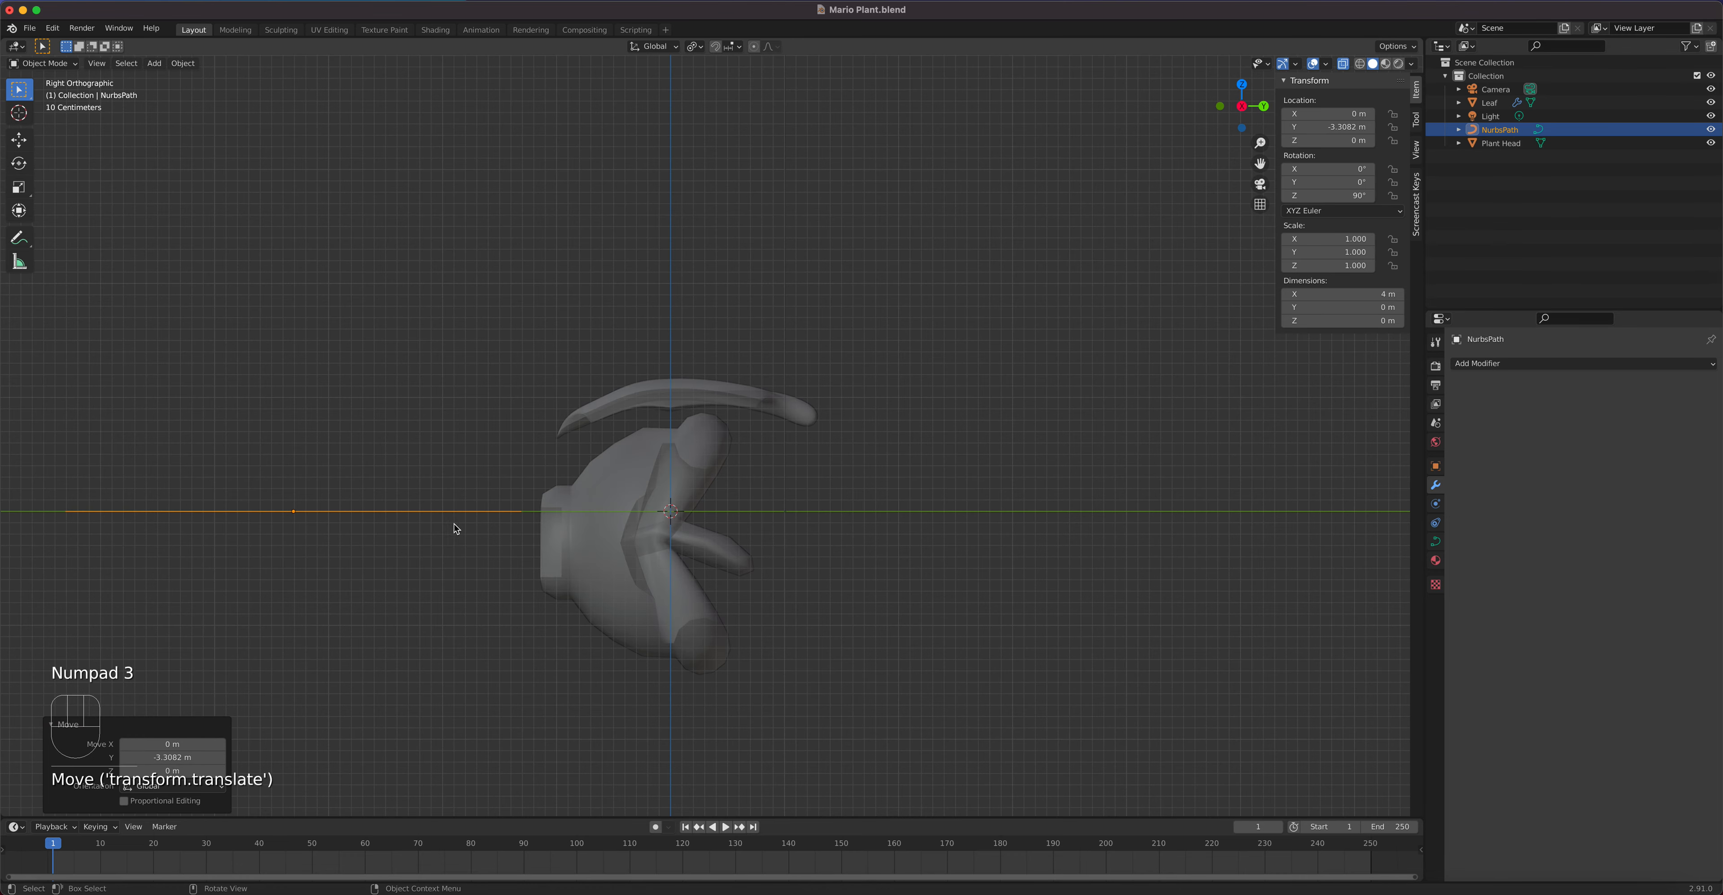
key("g")
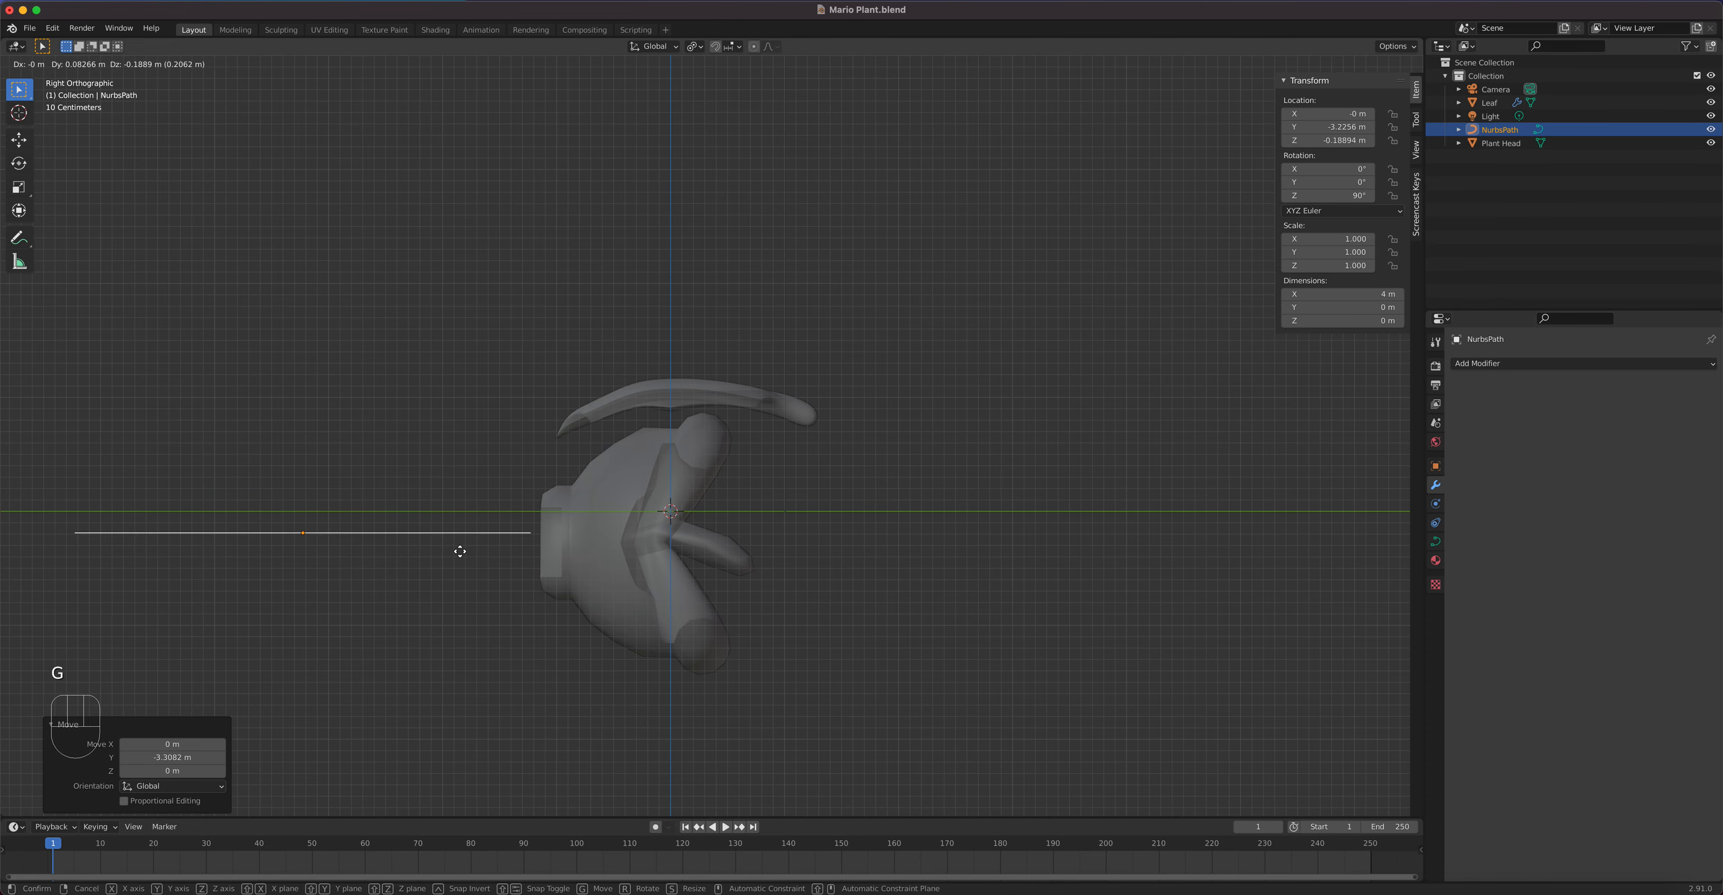
left_click(504, 567)
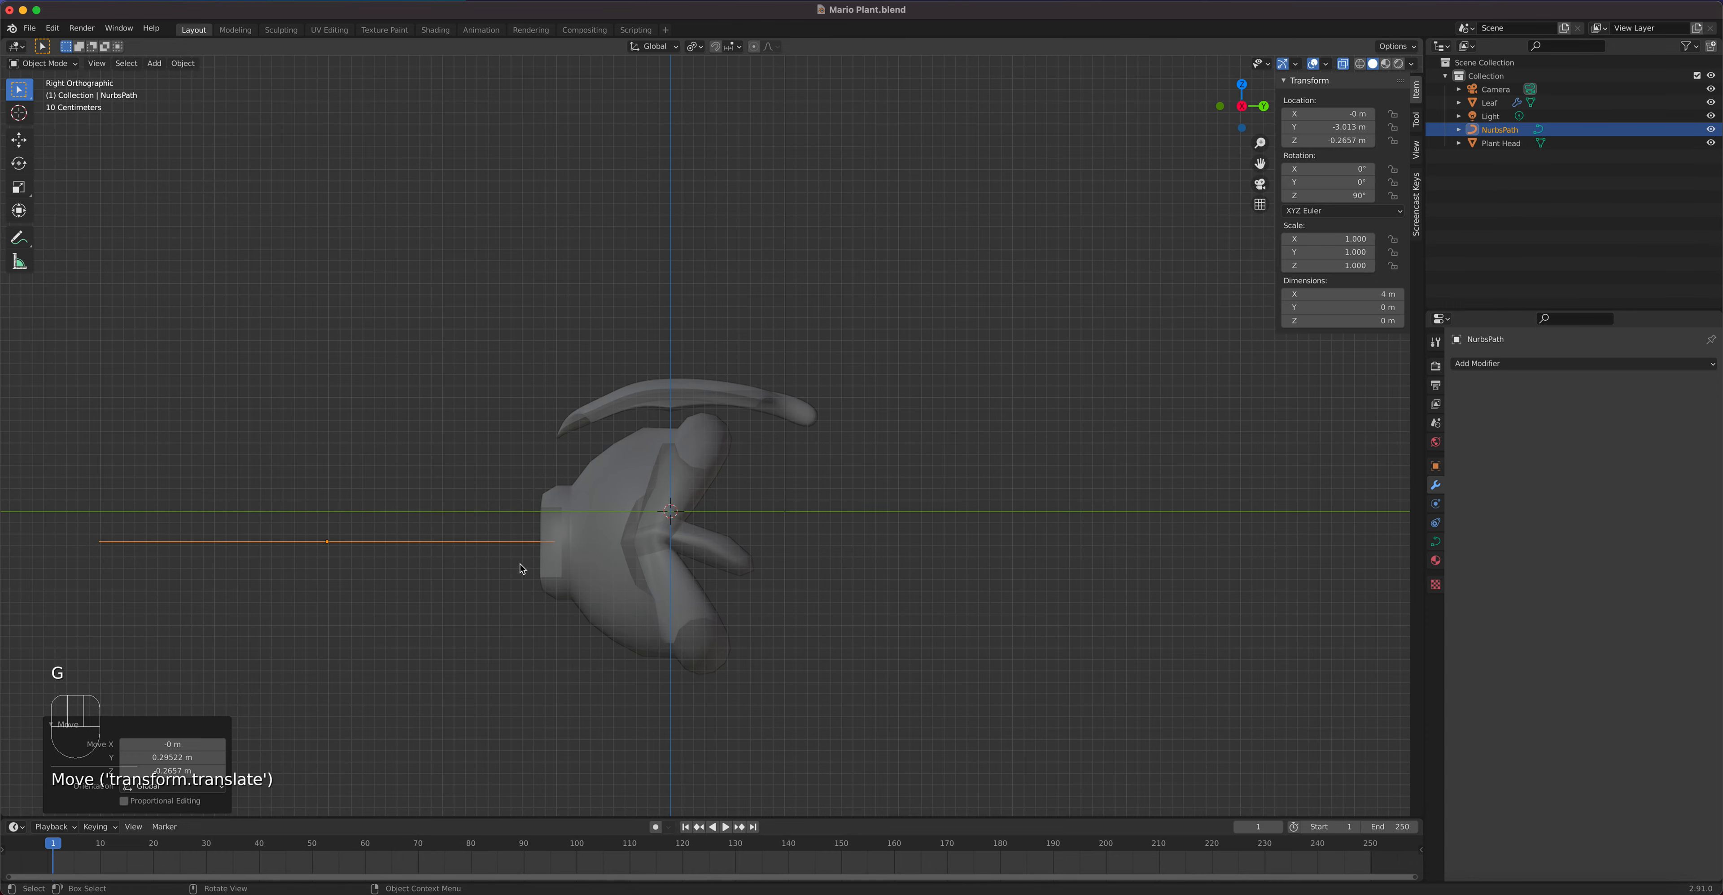
Step: Edit the path and pull its free end point and the neighbouring control point down so it bends below the plant head
key("Tab")
middle_click_drag(435, 558, 650, 358, "shift")
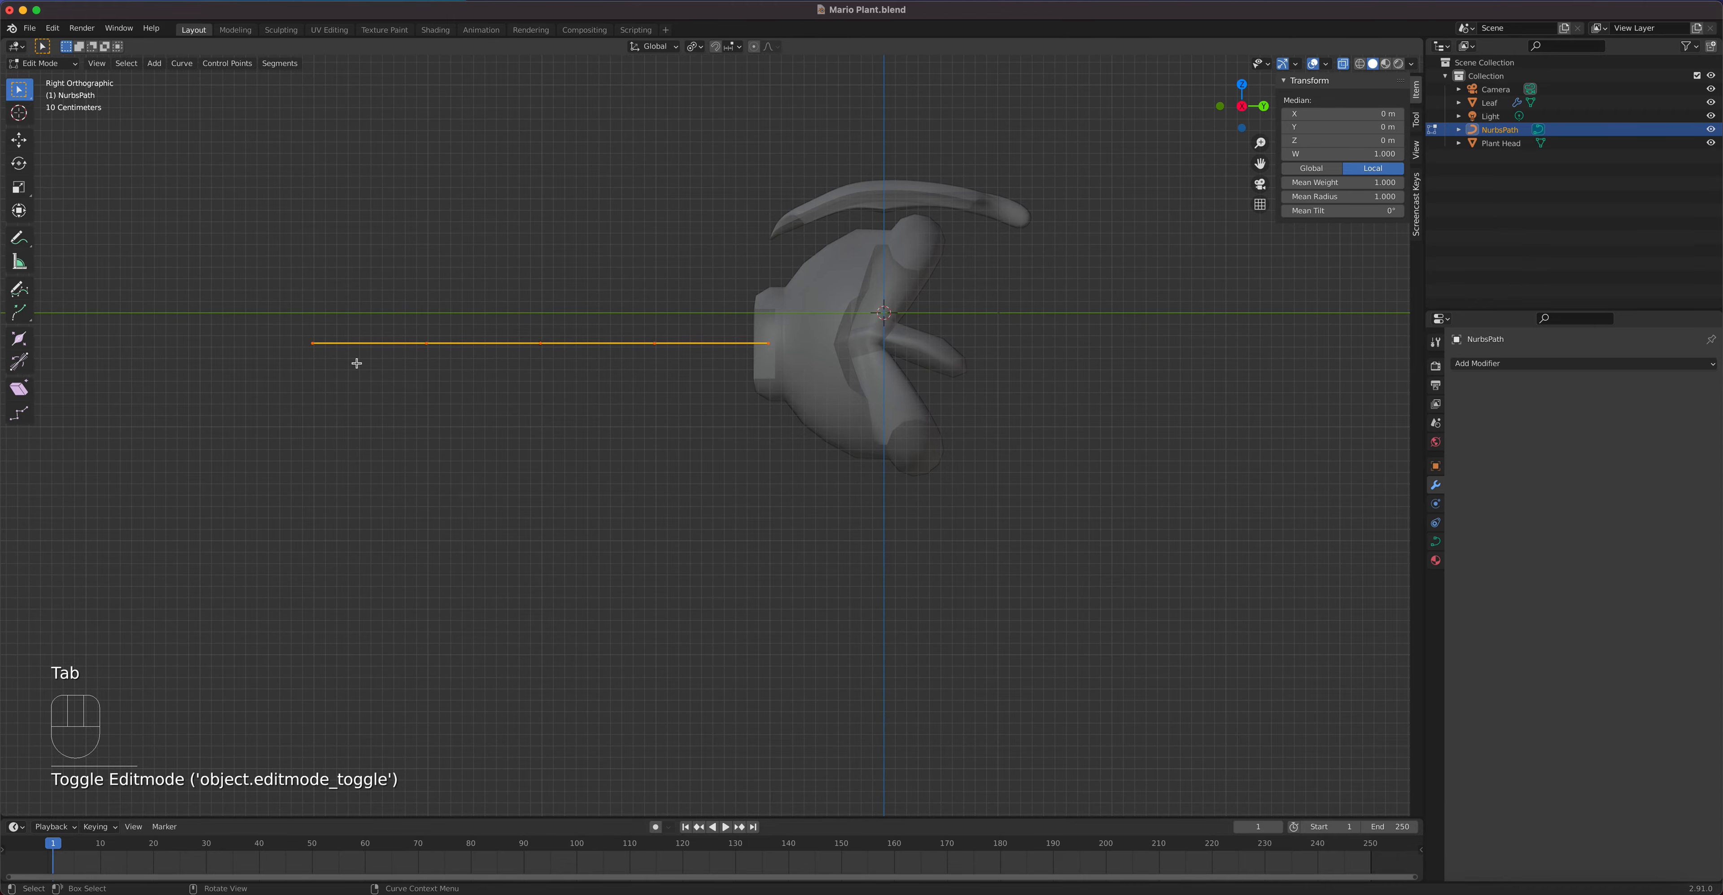
left_click(324, 347)
key("g")
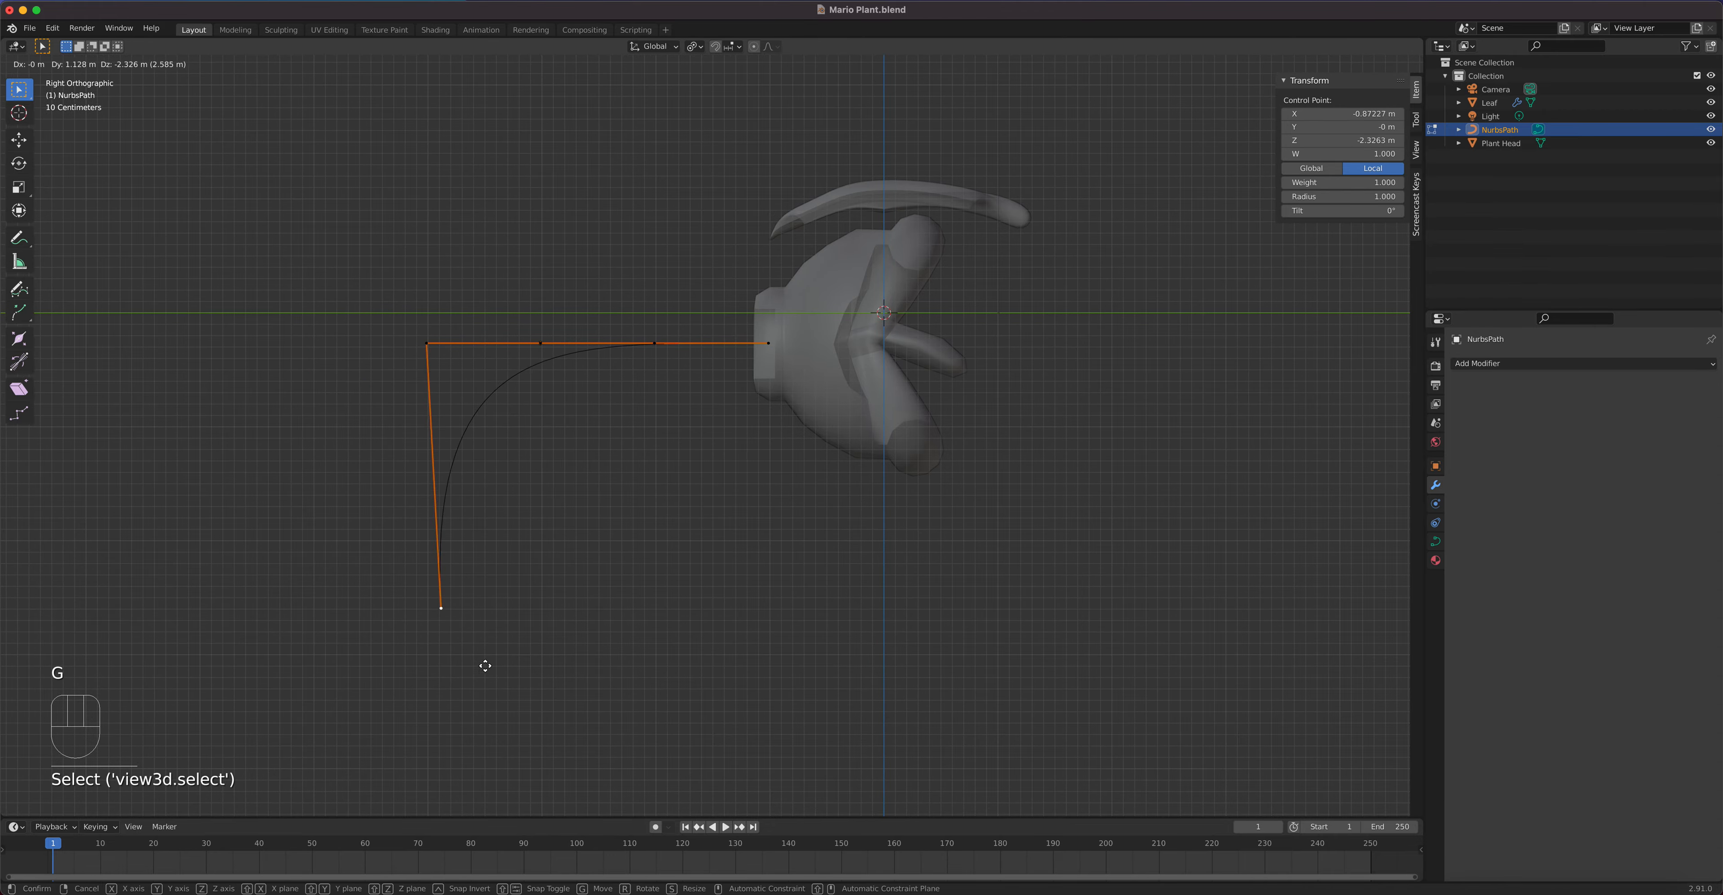
left_click(543, 748)
left_click(432, 340)
key("g")
left_click(528, 530)
Step: Lower the path's middle control point and raise the one beside the head-end point to about local Z 0.11 m
left_click(541, 340)
key("g")
left_click(530, 416)
left_click(654, 343)
key("g")
left_click(654, 331)
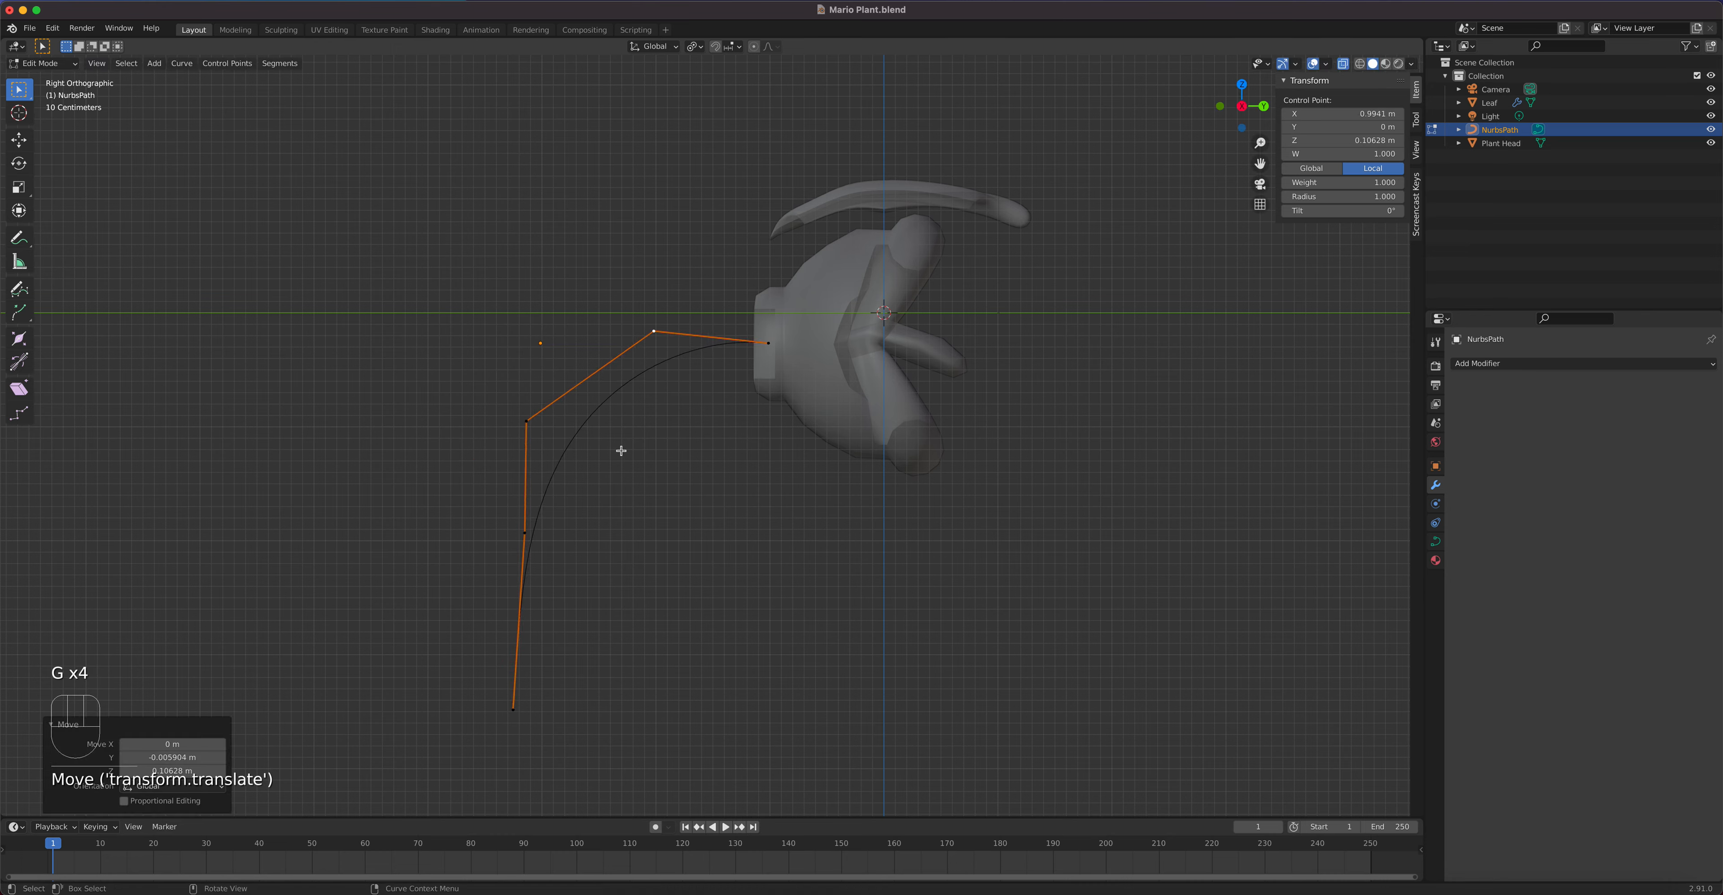
Step: Move the lower control point toward the head and place the bottom end point at about local X 1.74 m, Z -3.45 m
left_click(528, 535)
key("g")
left_click(717, 581)
left_click(535, 721)
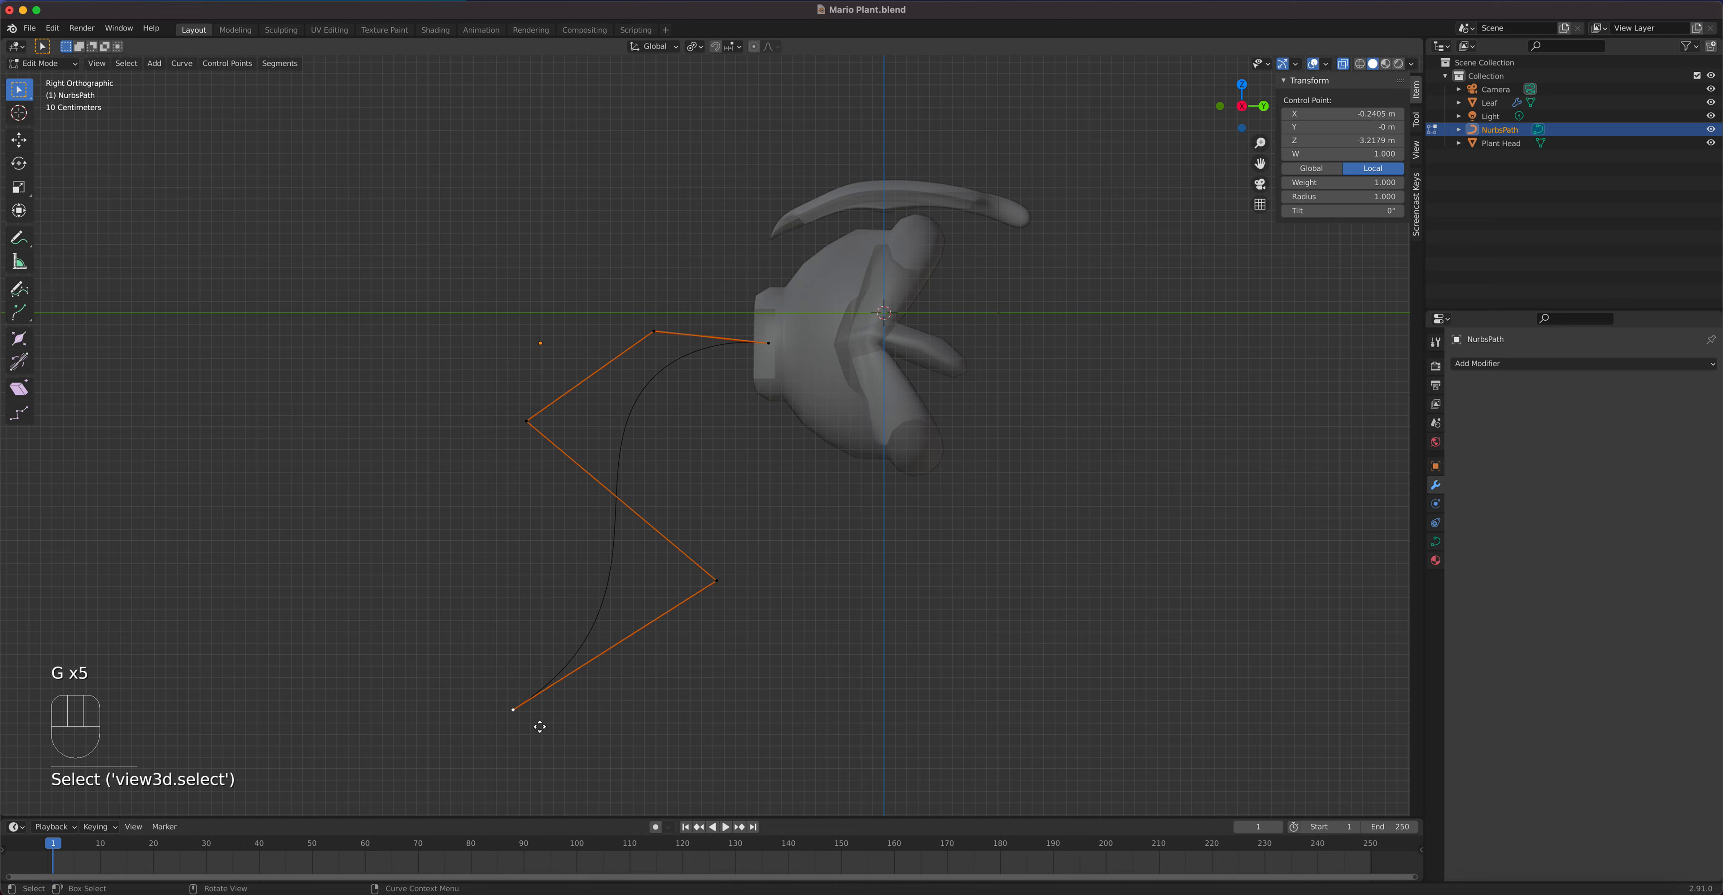
key("g")
left_click(762, 753)
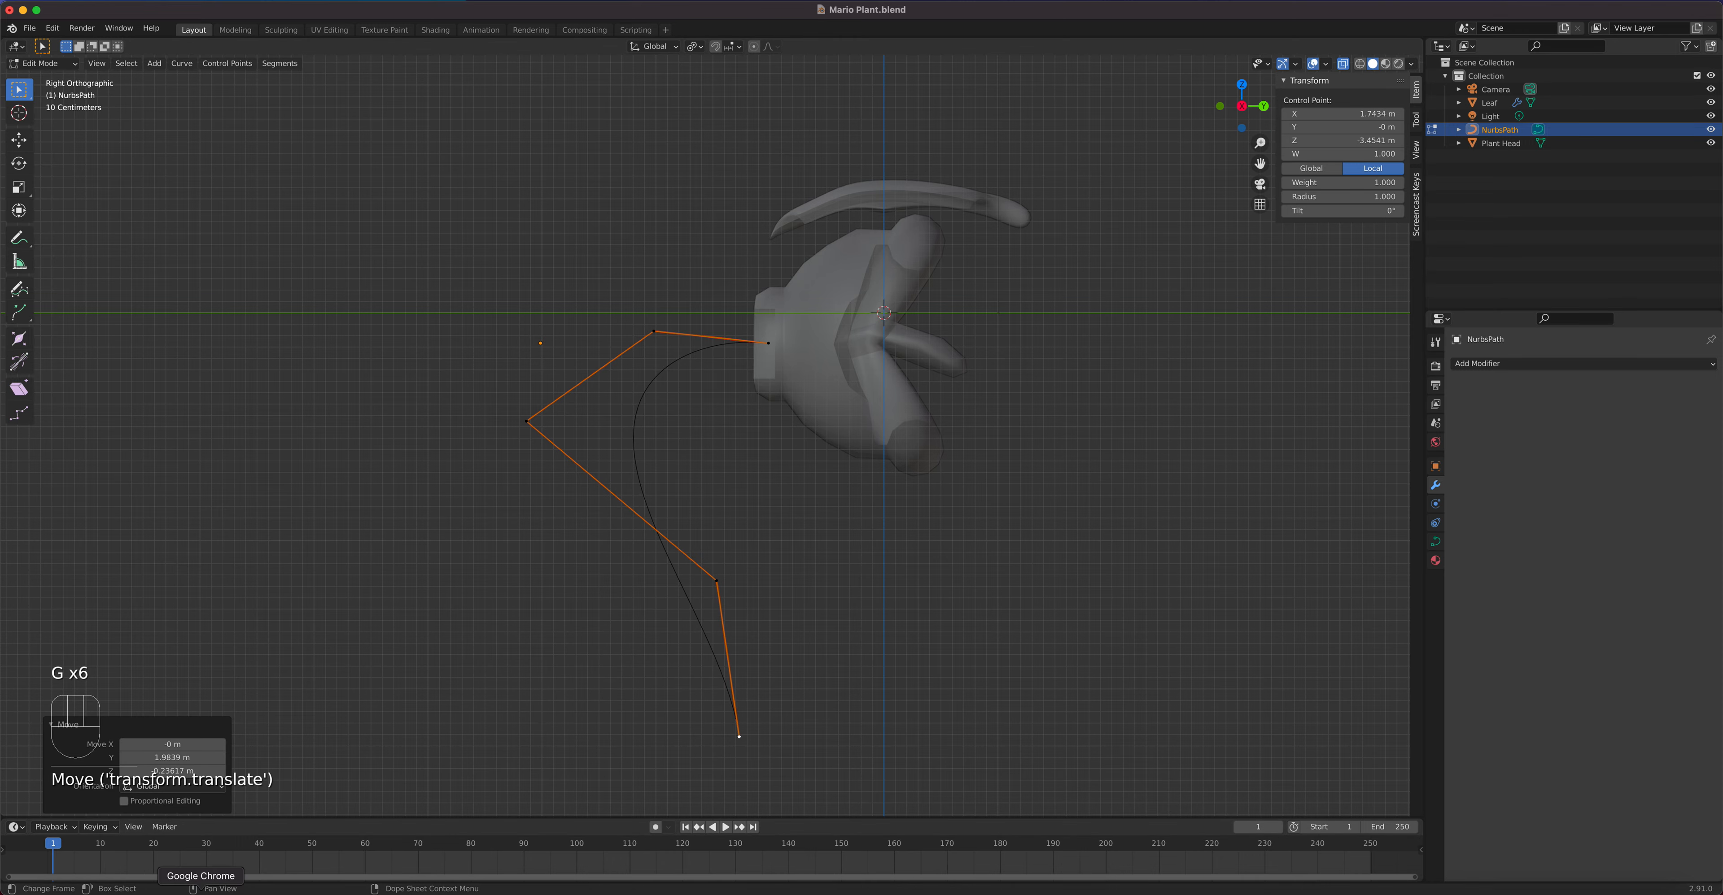
Step: Shift the lower control point further forward and move the bottom end point to about local X 1.68 m, Z -3.84 m for an S-shaped stem
left_click(200, 890)
left_click_drag(735, 417, 844, 550)
left_click(346, 497)
left_click_drag(715, 576, 773, 571)
left_click(739, 737)
key("g")
key("g")
left_click(744, 785)
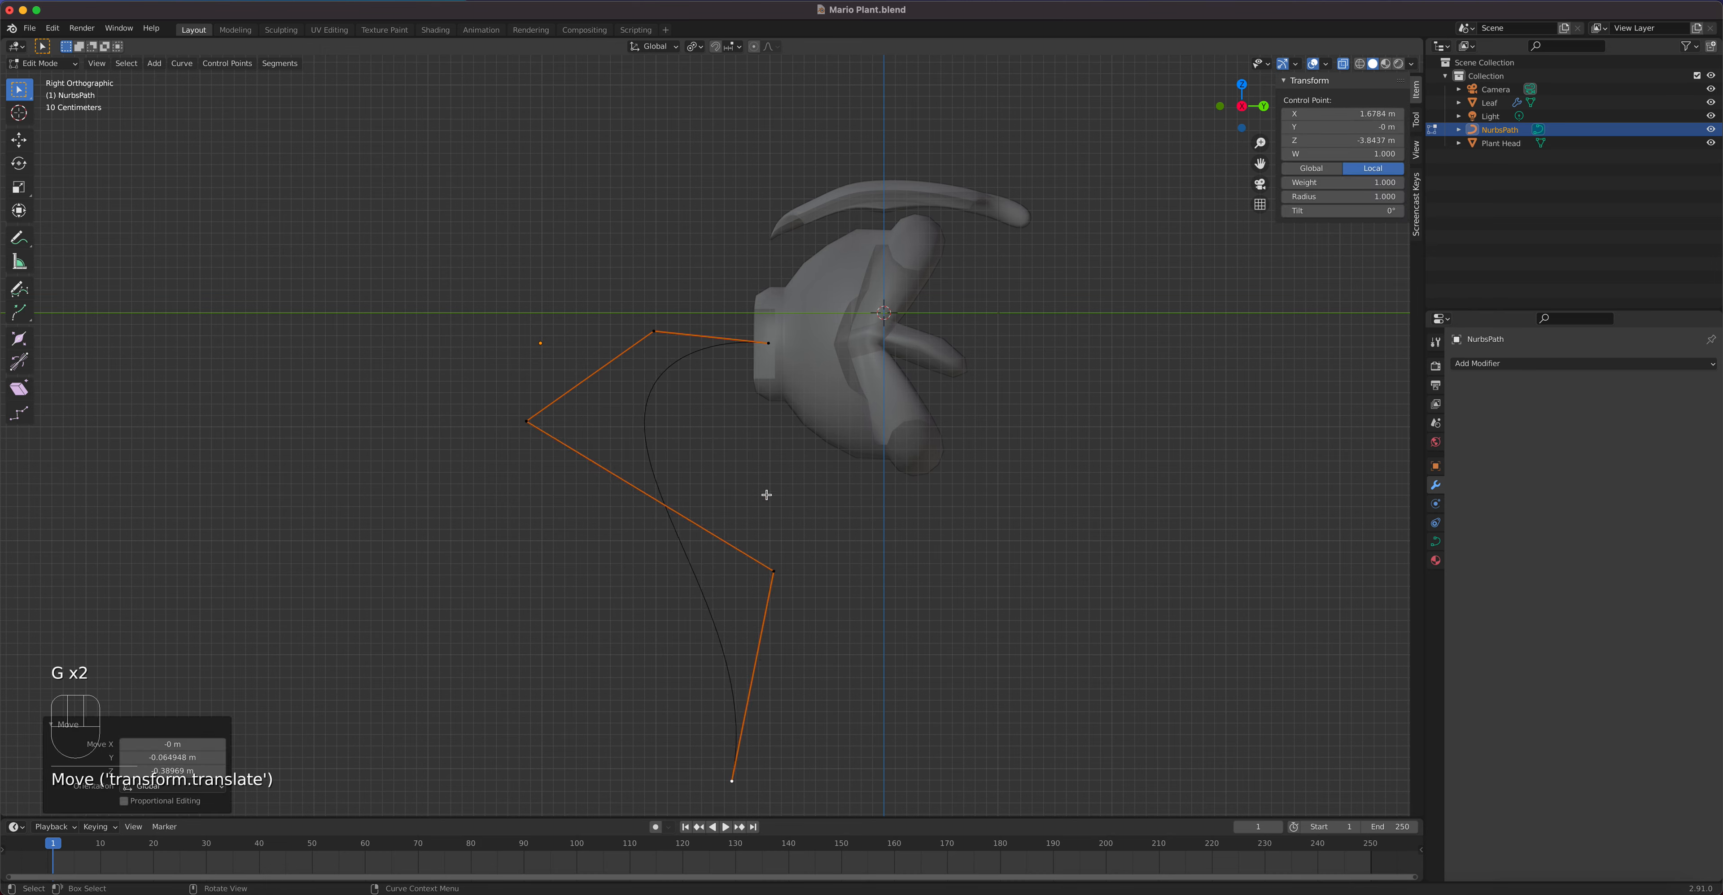
key("Tab")
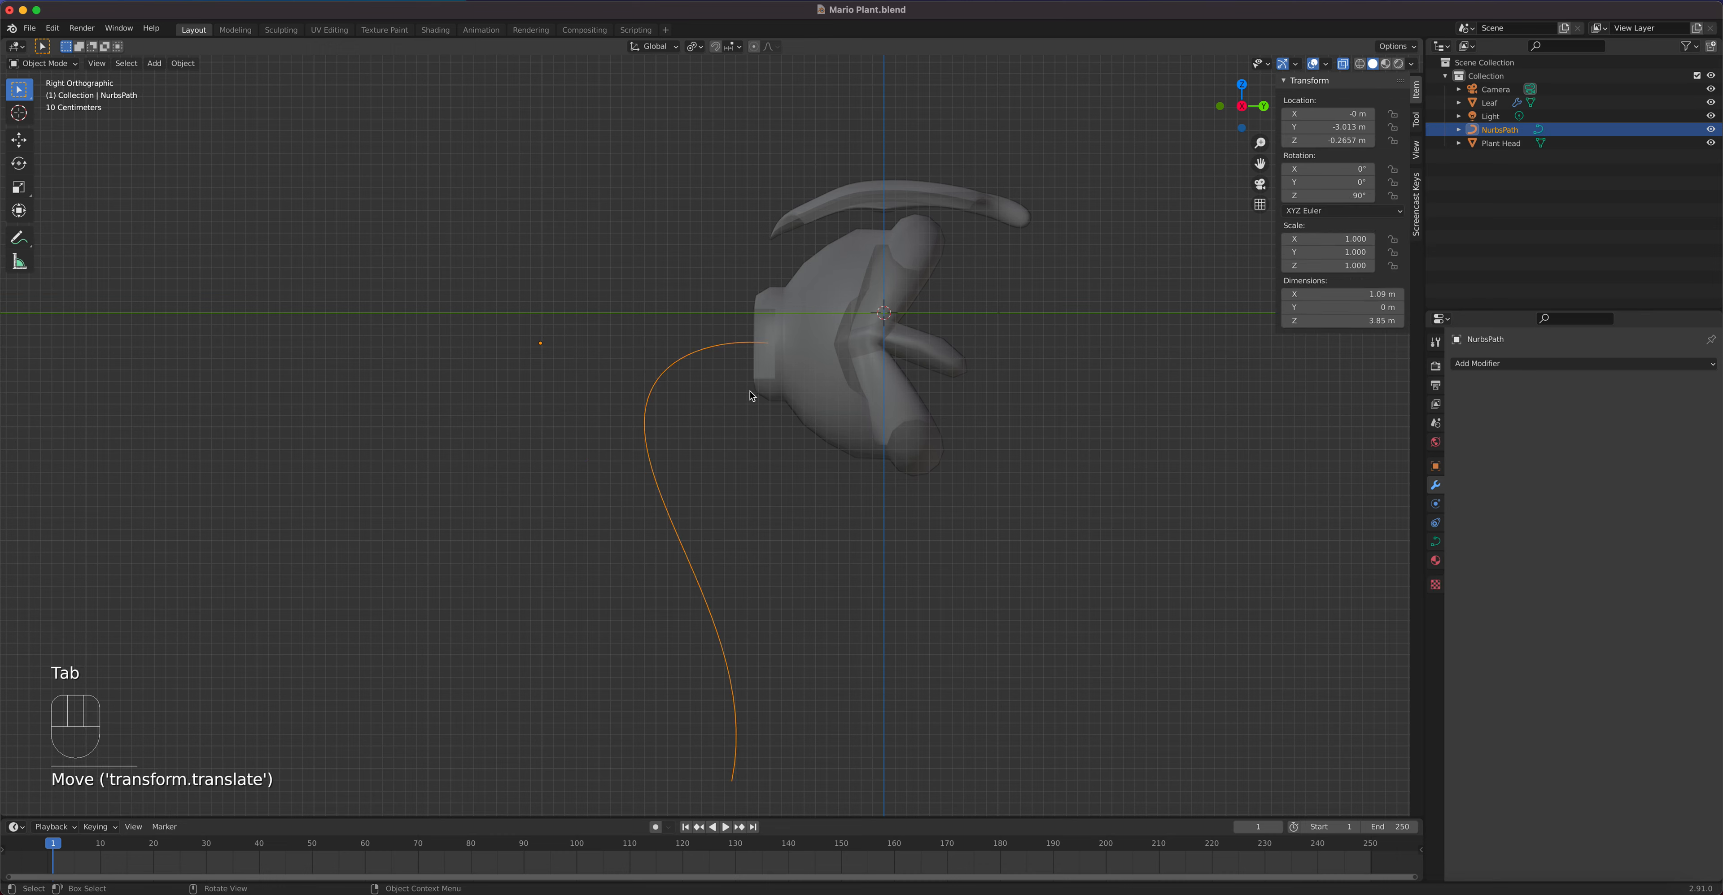
Step: Turn off X-ray display and give the path a round bevel with a depth of 0.25 m
middle_click_drag(750, 398, 763, 429)
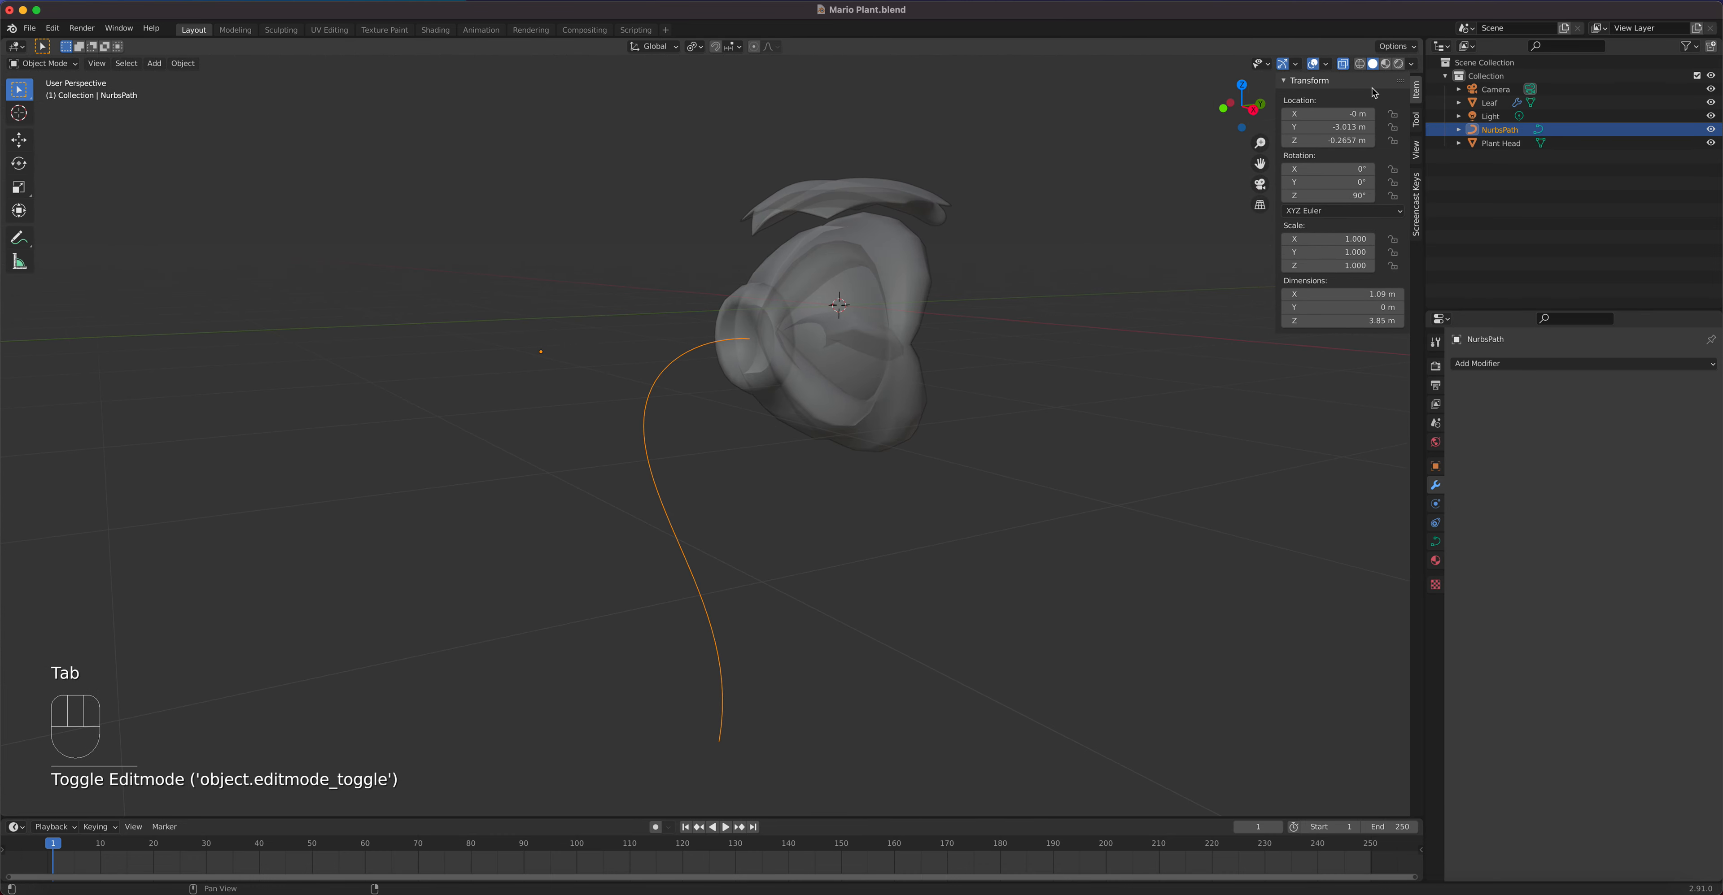
left_click(1342, 64)
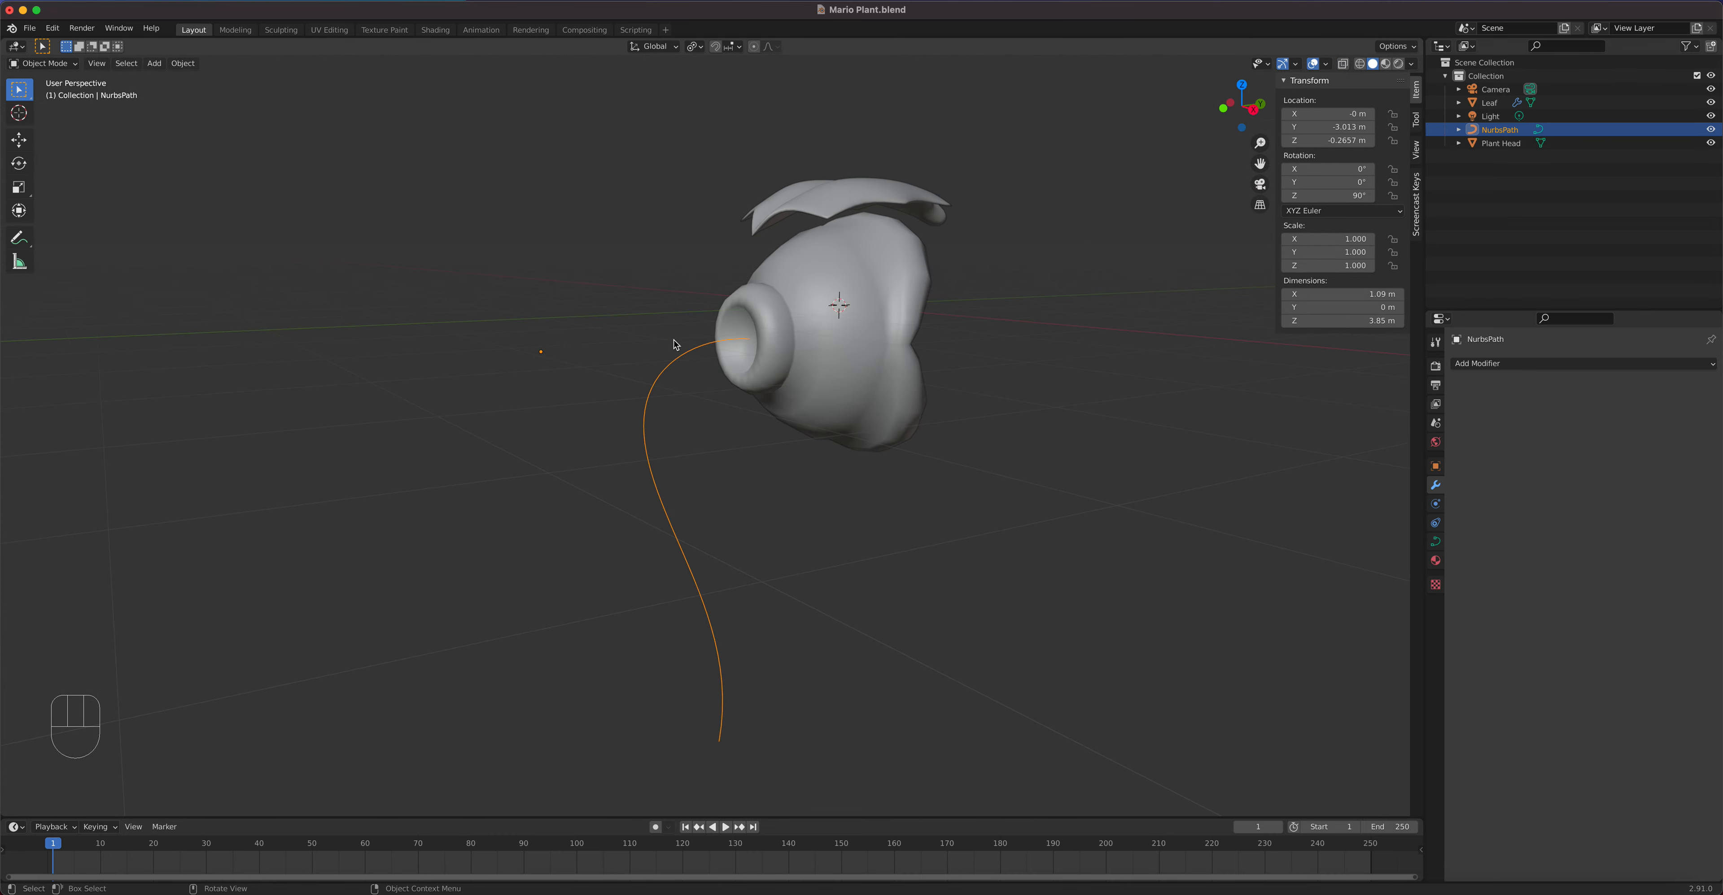
left_click(1436, 543)
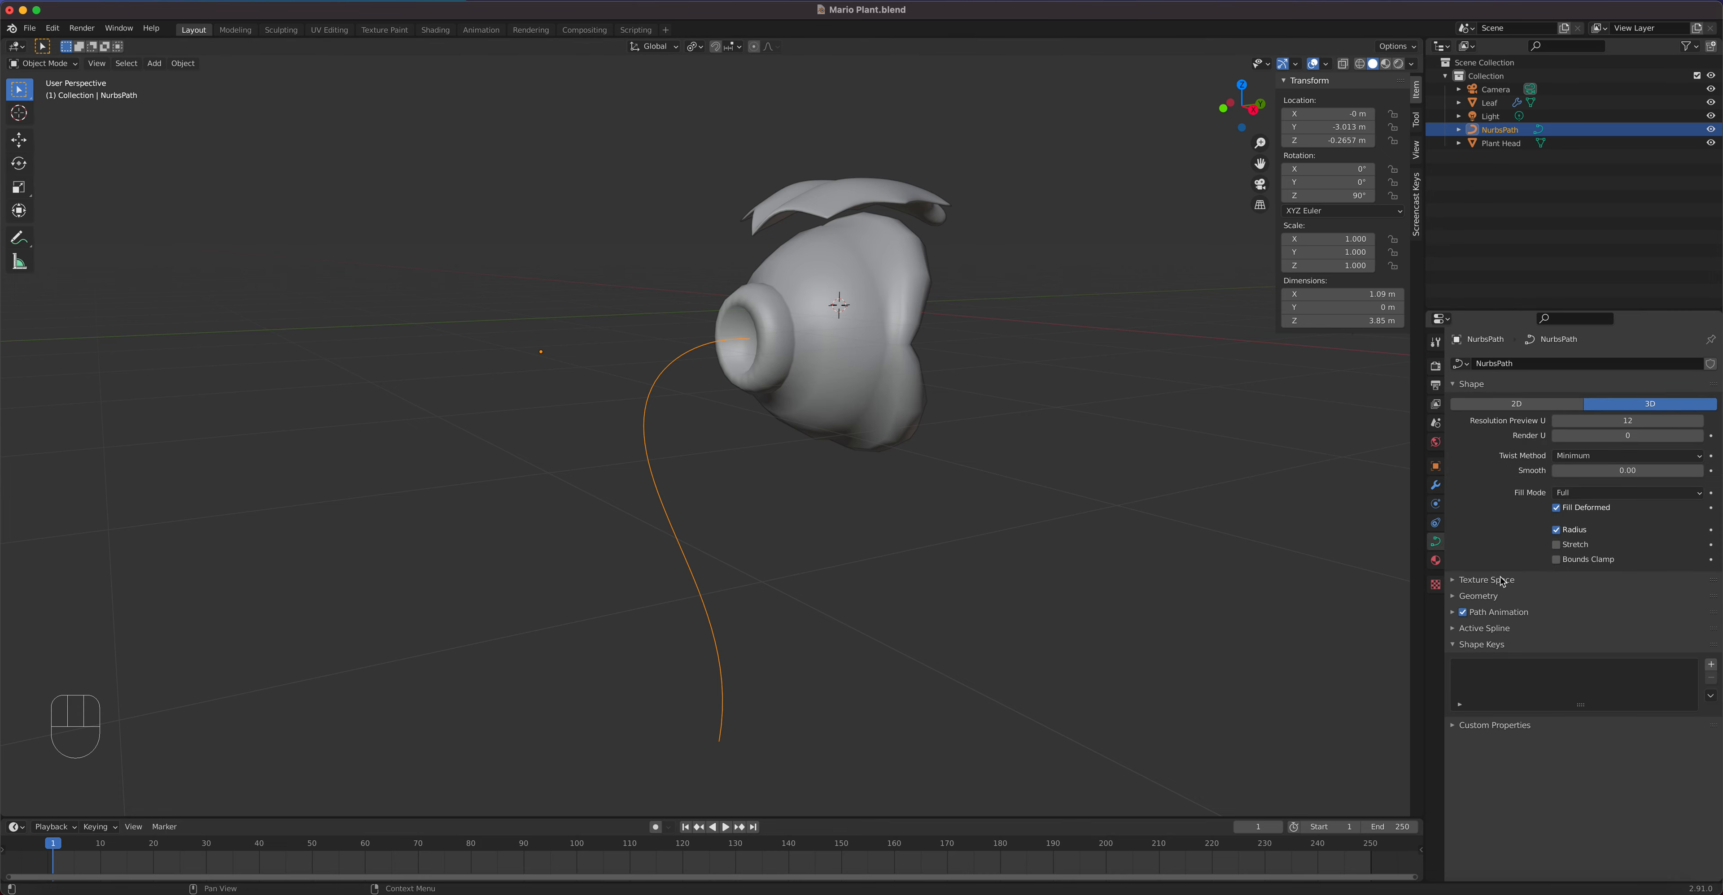
left_click(1456, 598)
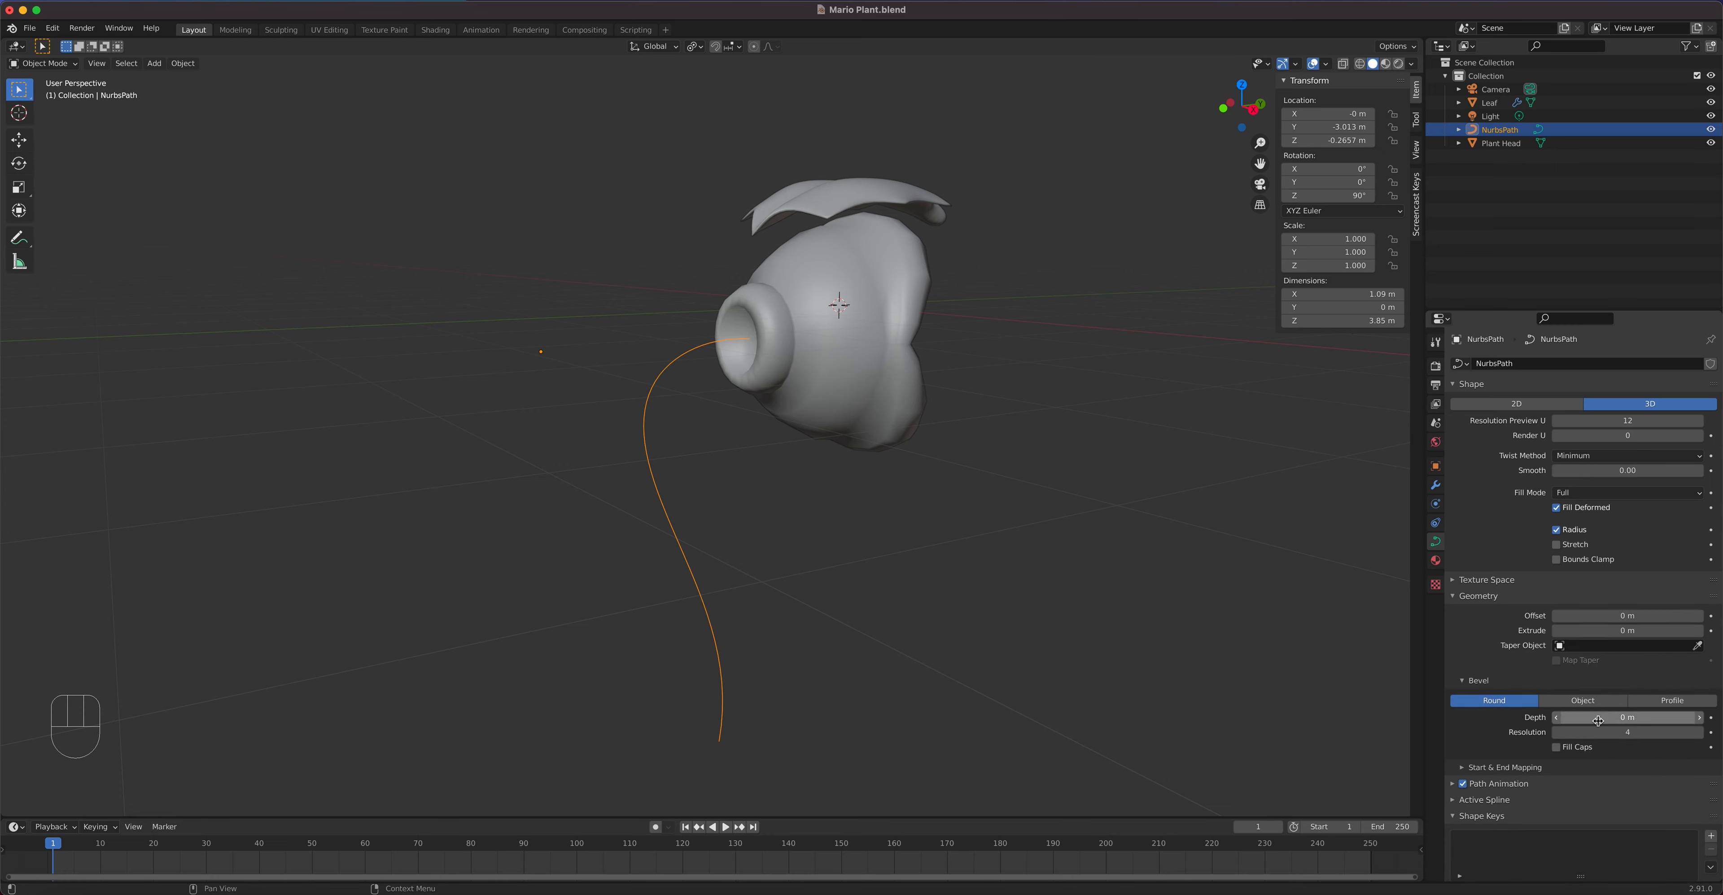
left_click_drag(1599, 721, 1656, 718)
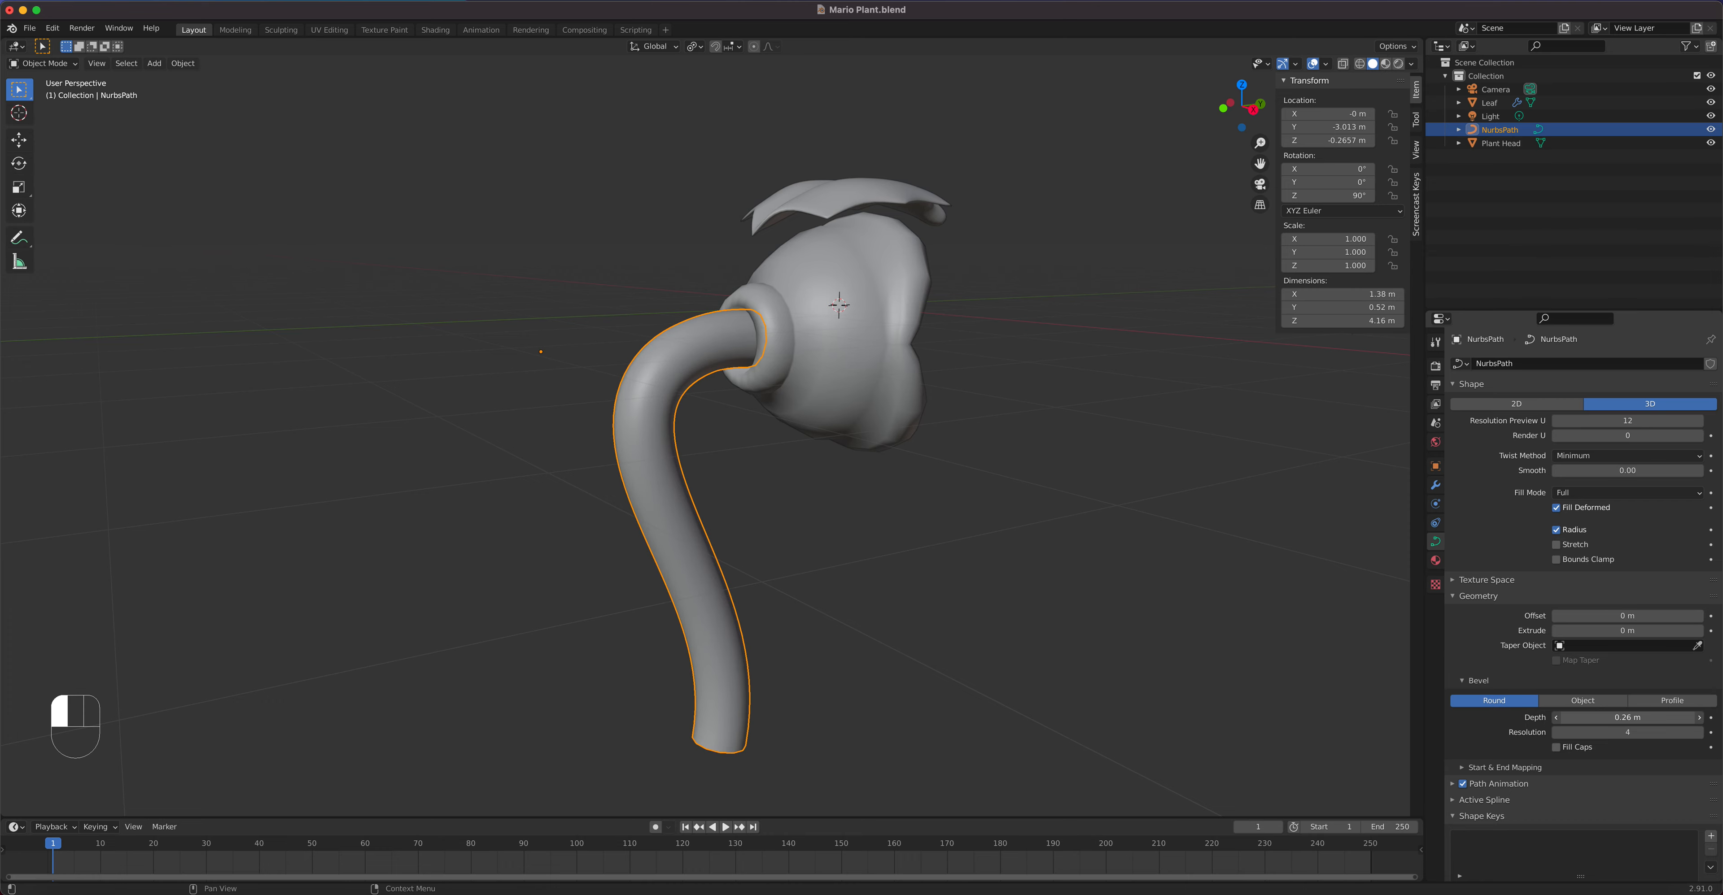
scroll(665, 309, "up", 4)
middle_click_drag(668, 310, 739, 291)
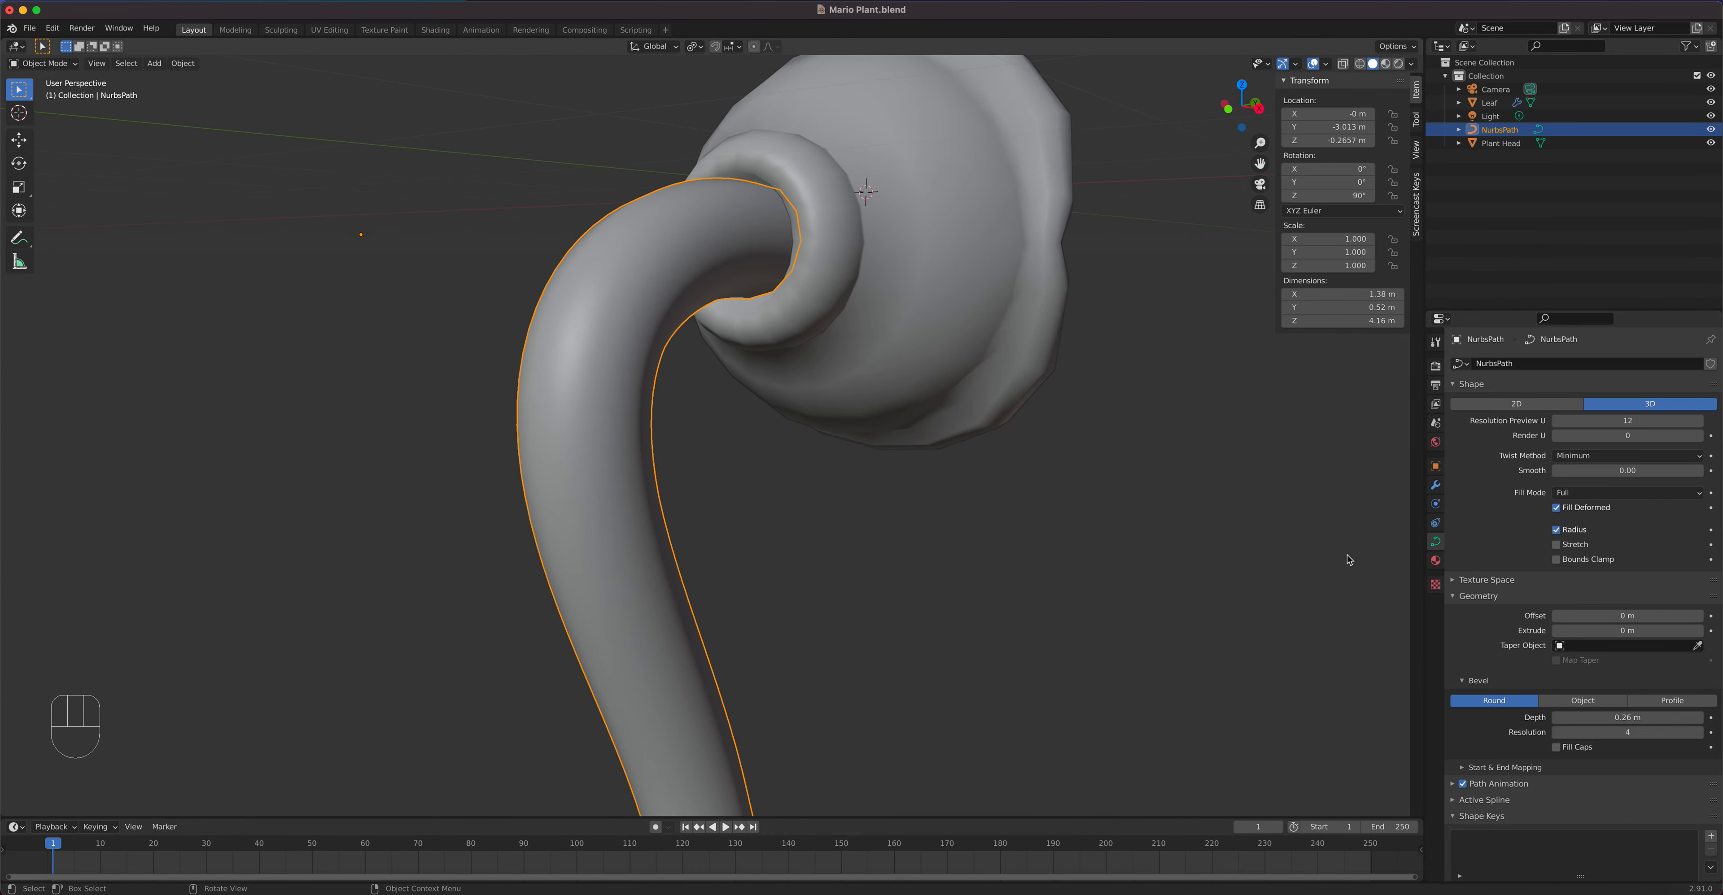
left_click(1627, 720)
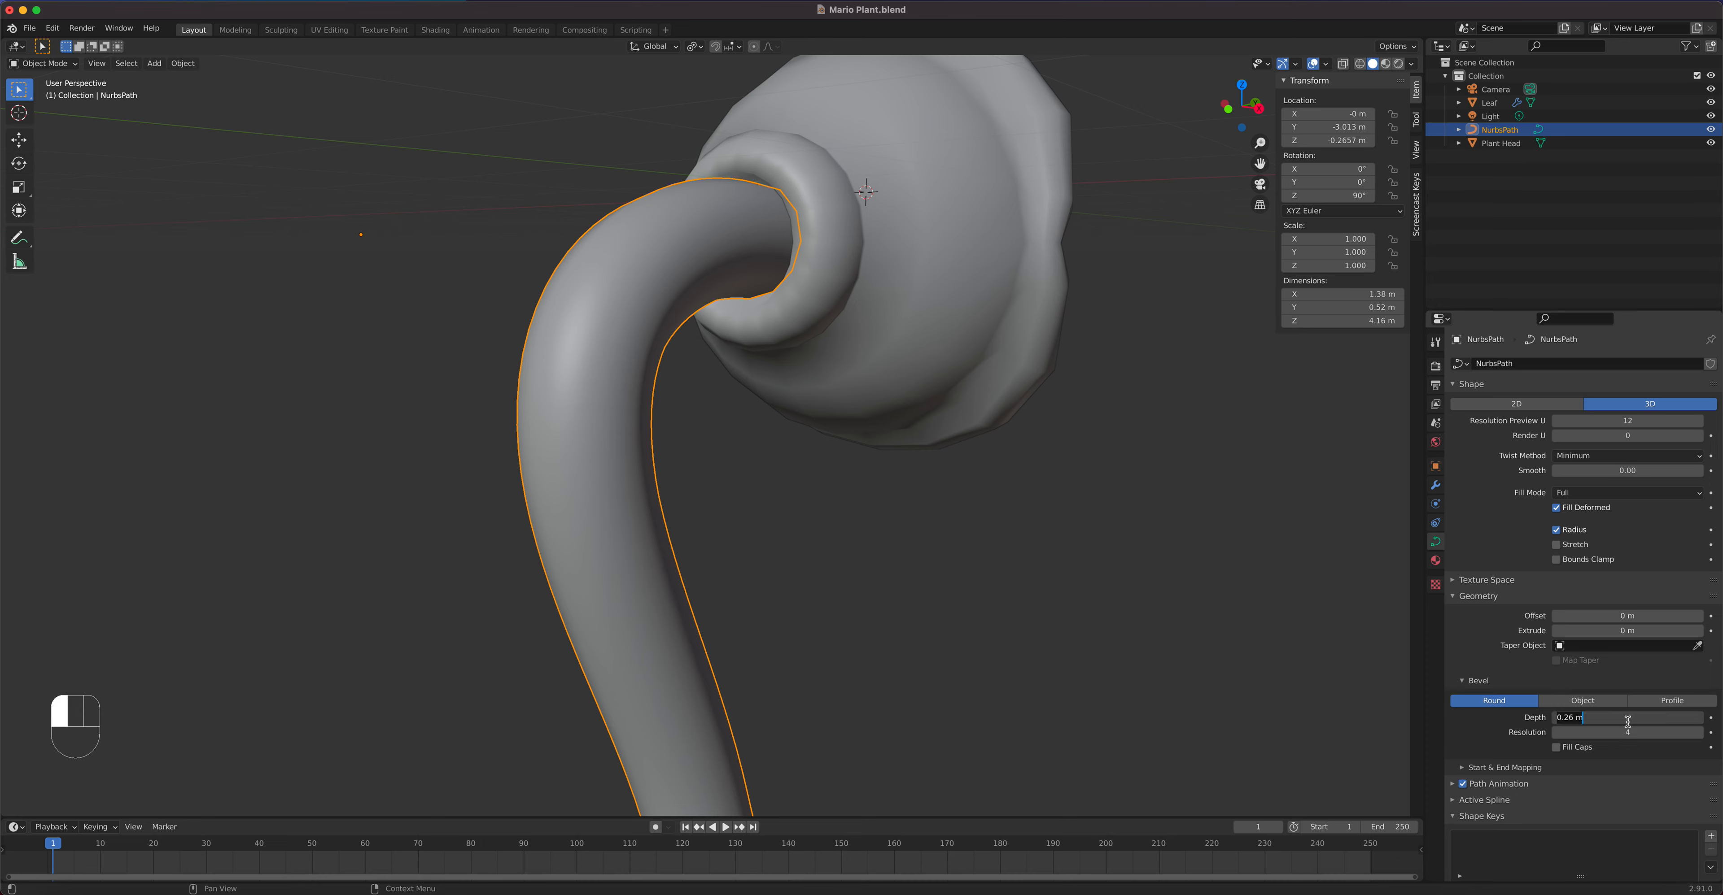
type(".25")
key("Return")
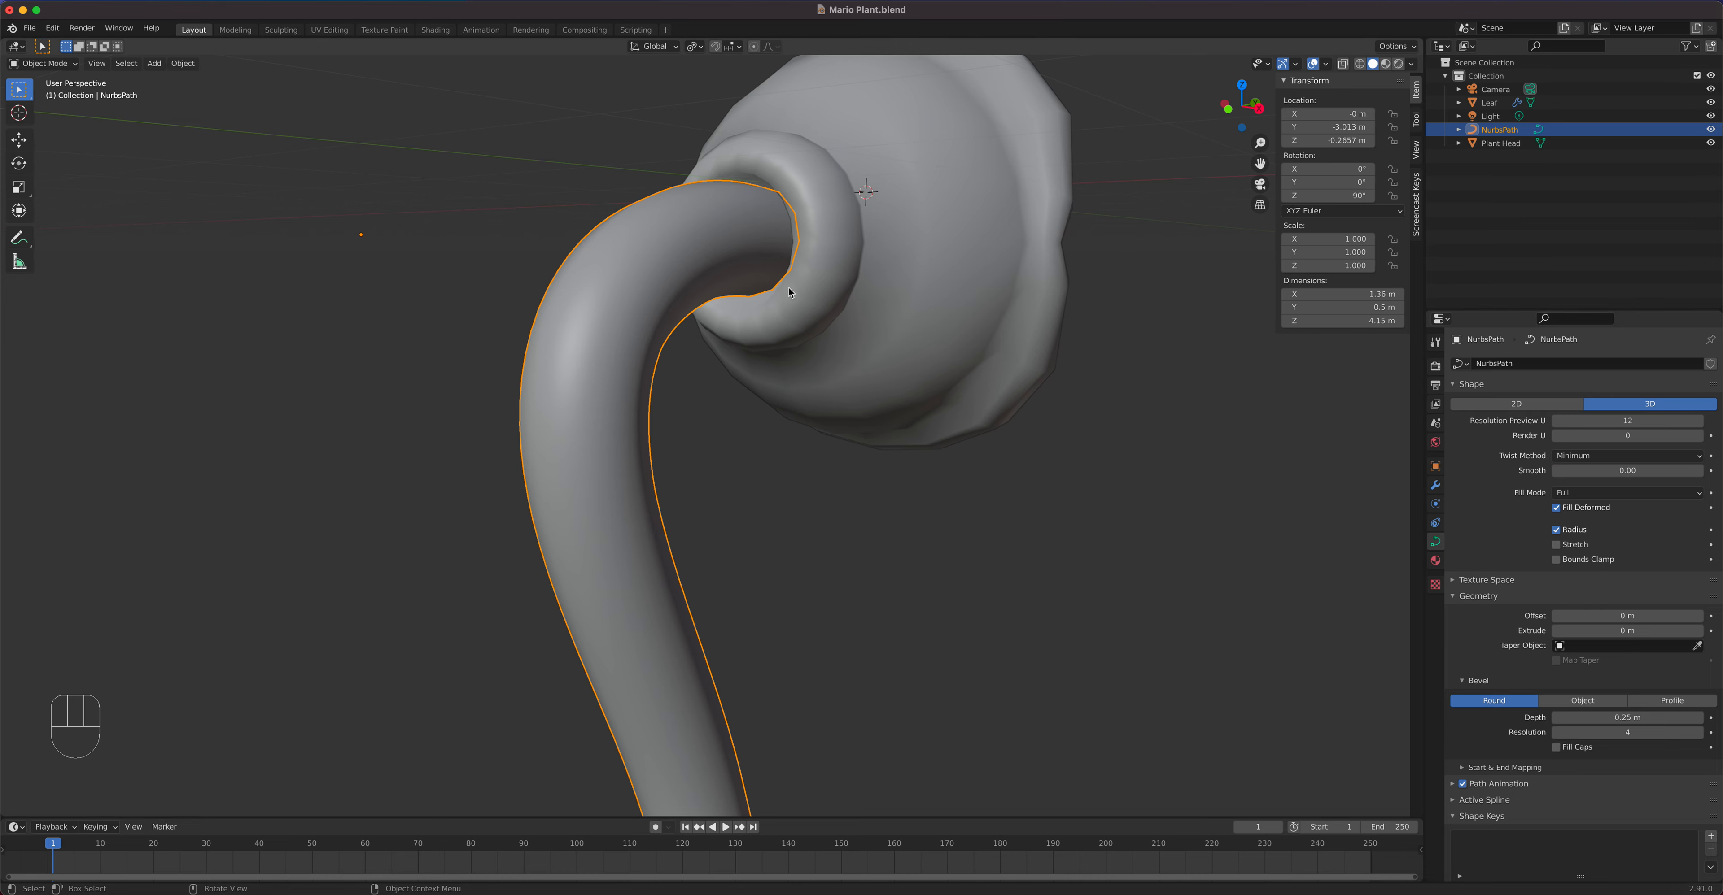
Step: Hide the Leaf object's Subdivision modifier in the viewport
scroll(697, 337, "down", 3)
left_click(794, 163)
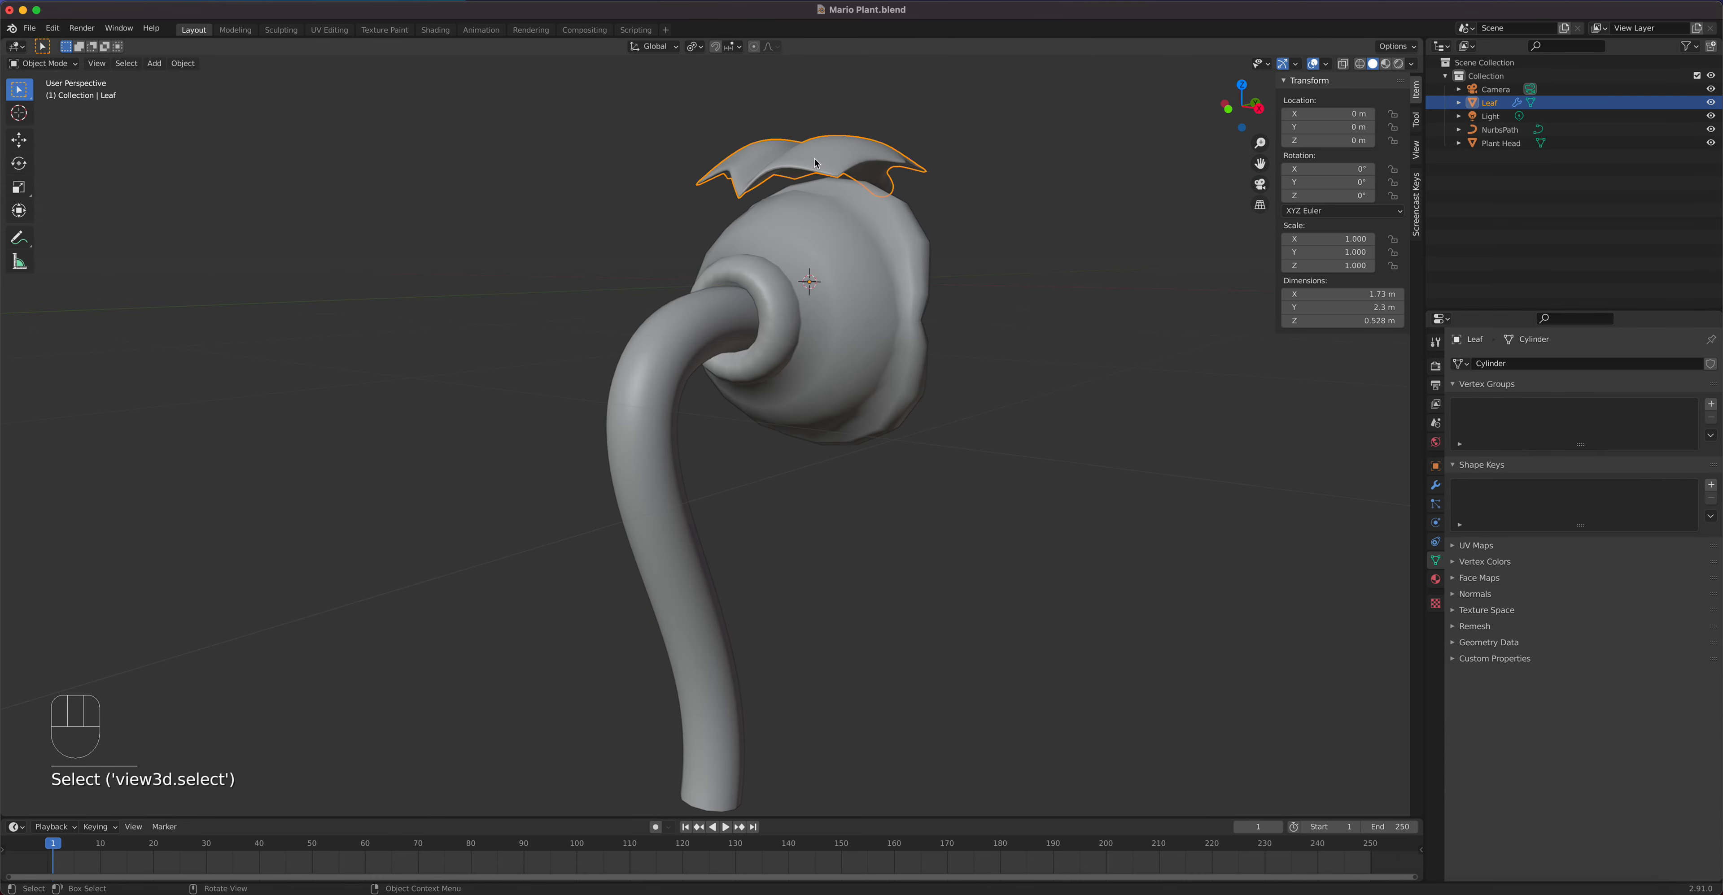
left_click(1436, 487)
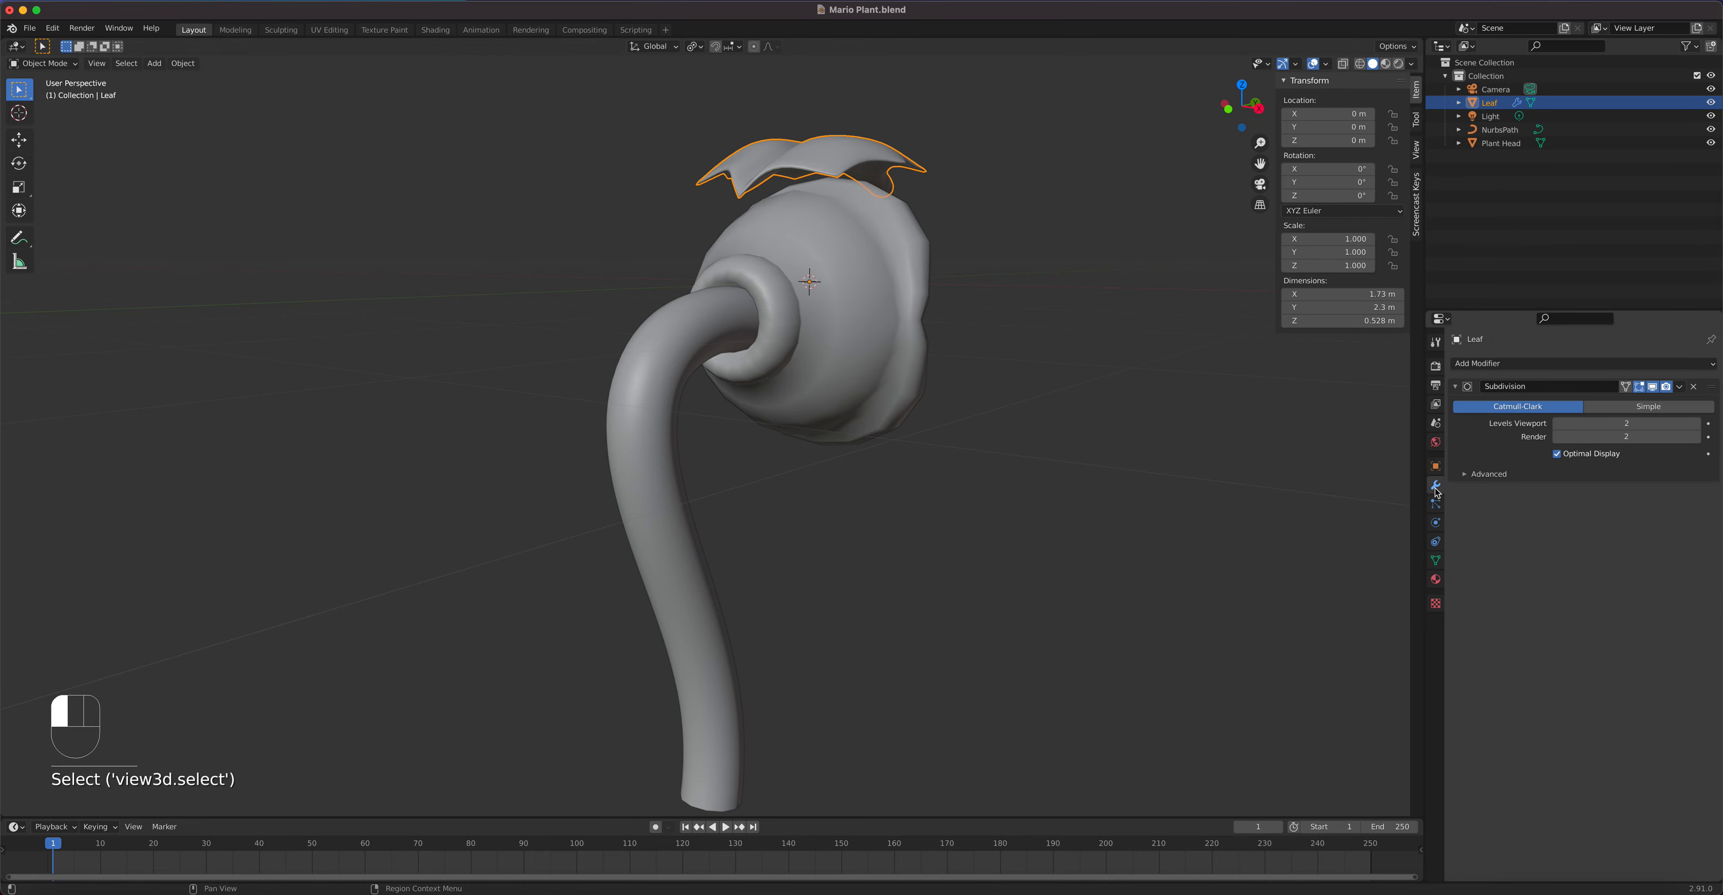
left_click(1652, 386)
middle_click_drag(1132, 342, 717, 322)
Step: Select the stem path and turn on the wireframe overlay to show the geometry of all objects
left_click(678, 327)
left_click(679, 328)
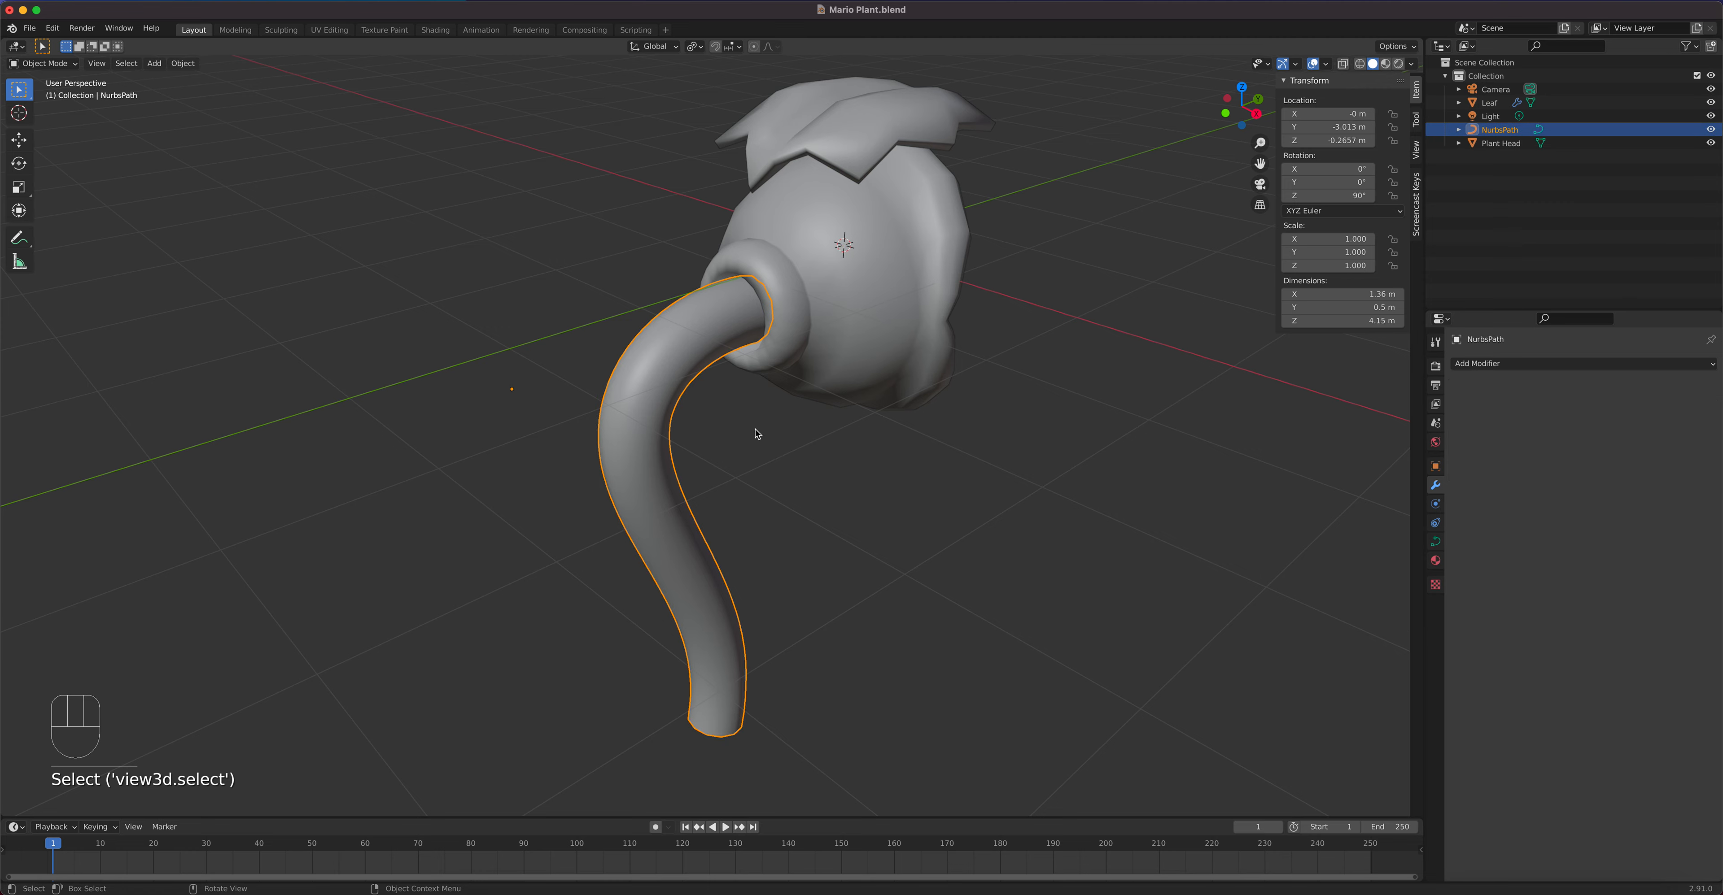
left_click(1325, 65)
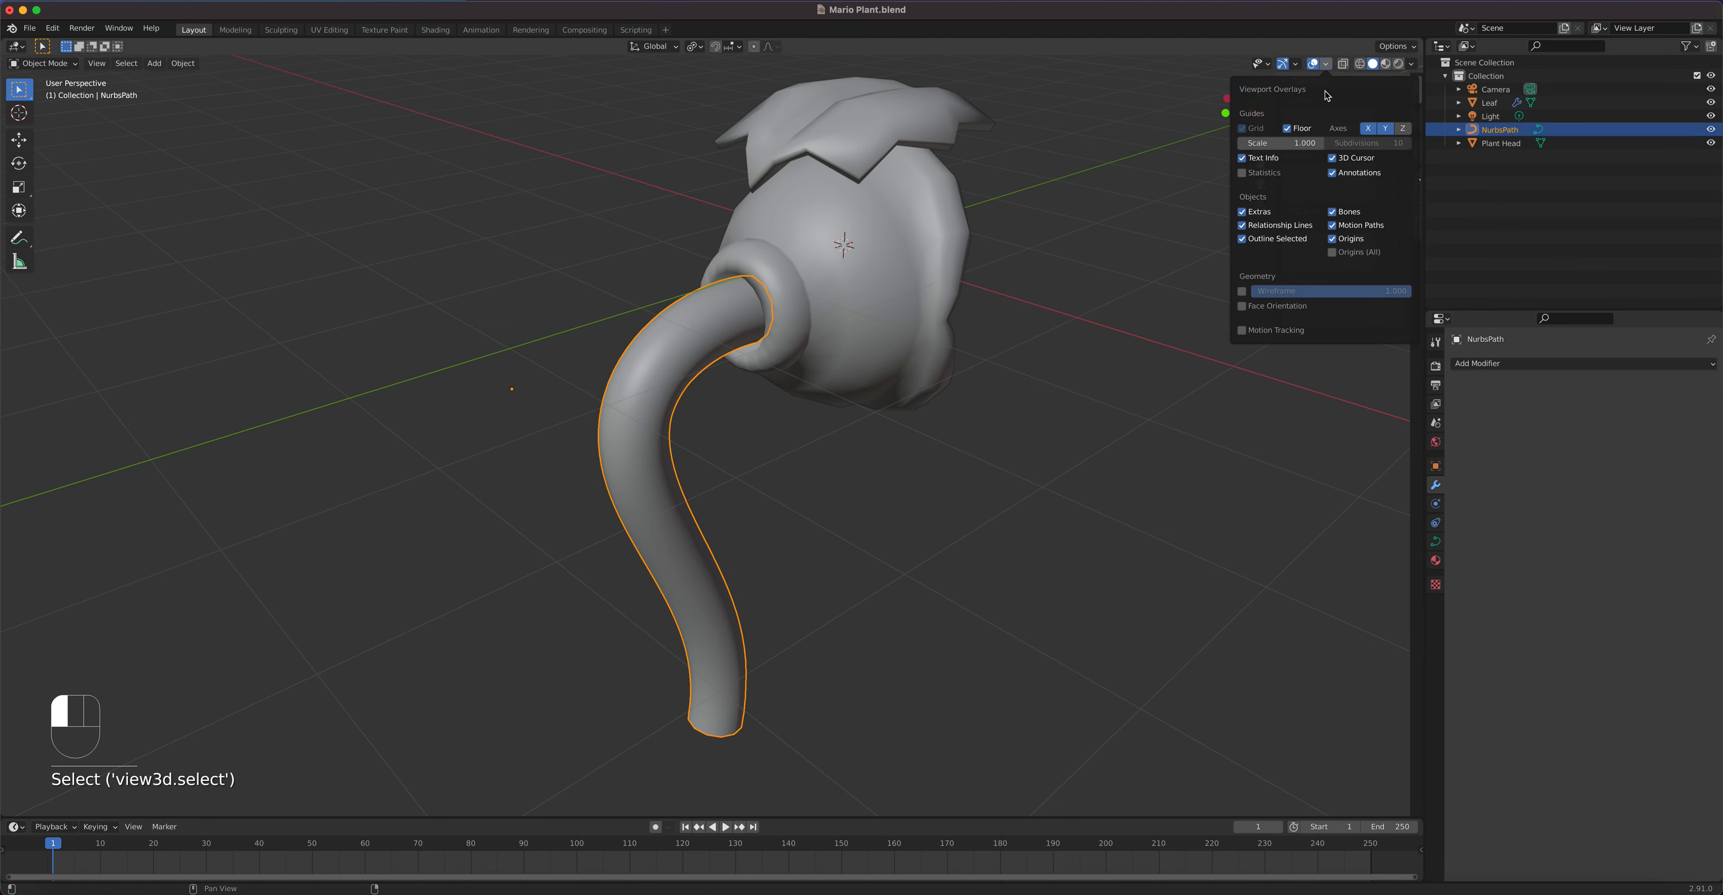
left_click(1242, 295)
middle_click_drag(627, 387, 567, 382)
scroll(646, 386, "up", 1)
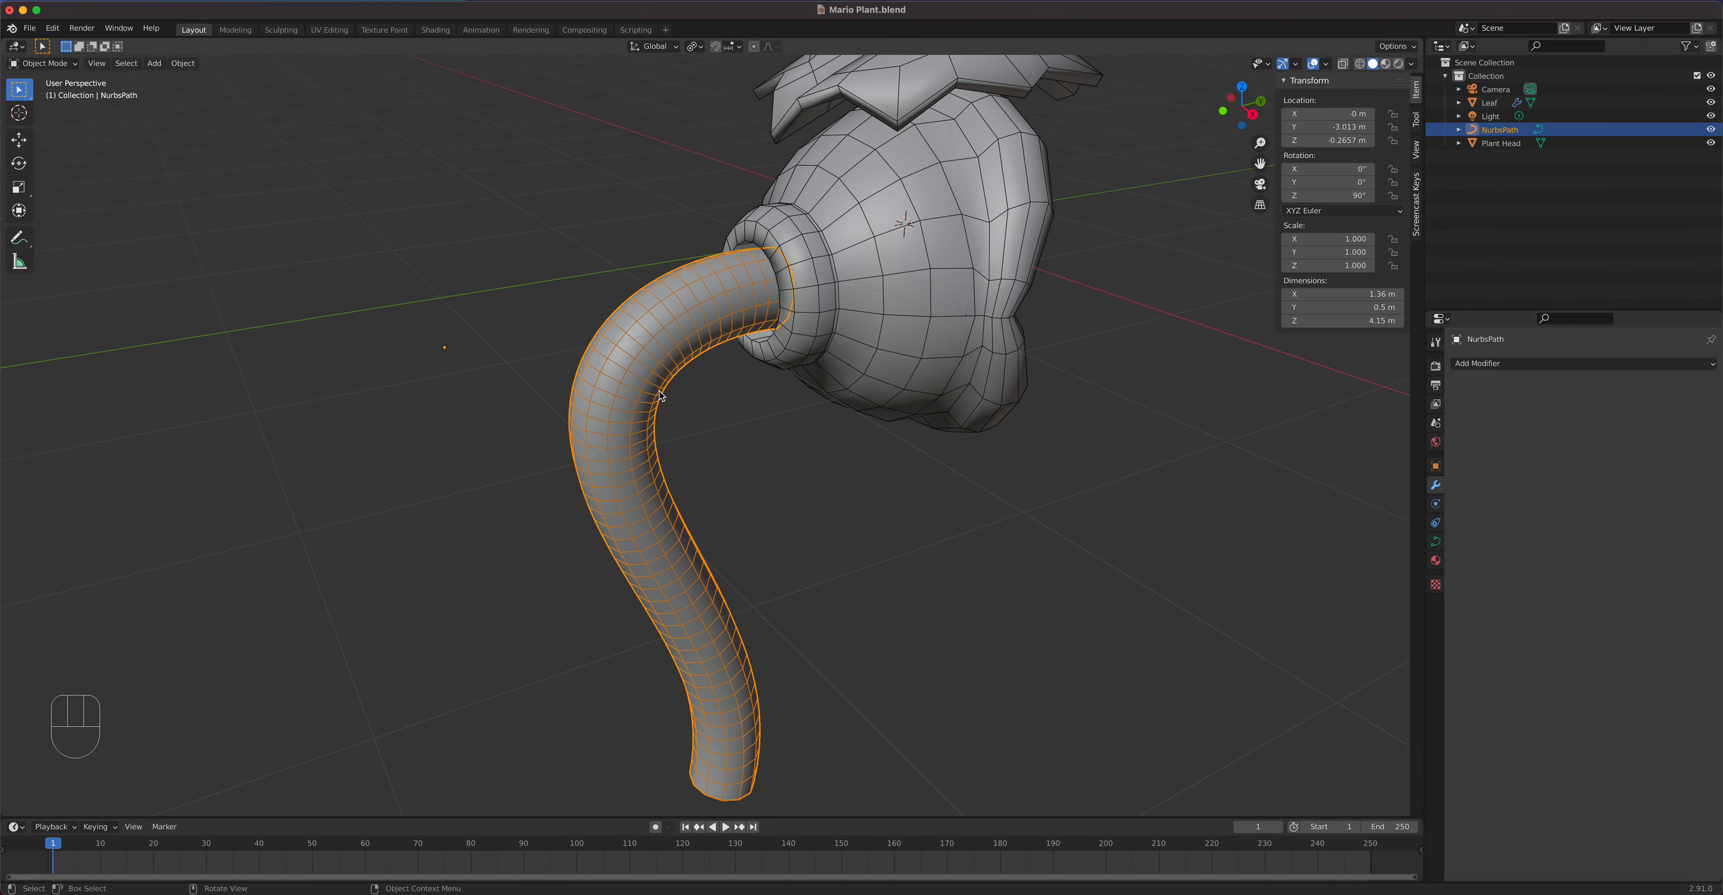
Step: Reduce the stem path's preview resolution U to 4
left_click(788, 438)
left_click(597, 463)
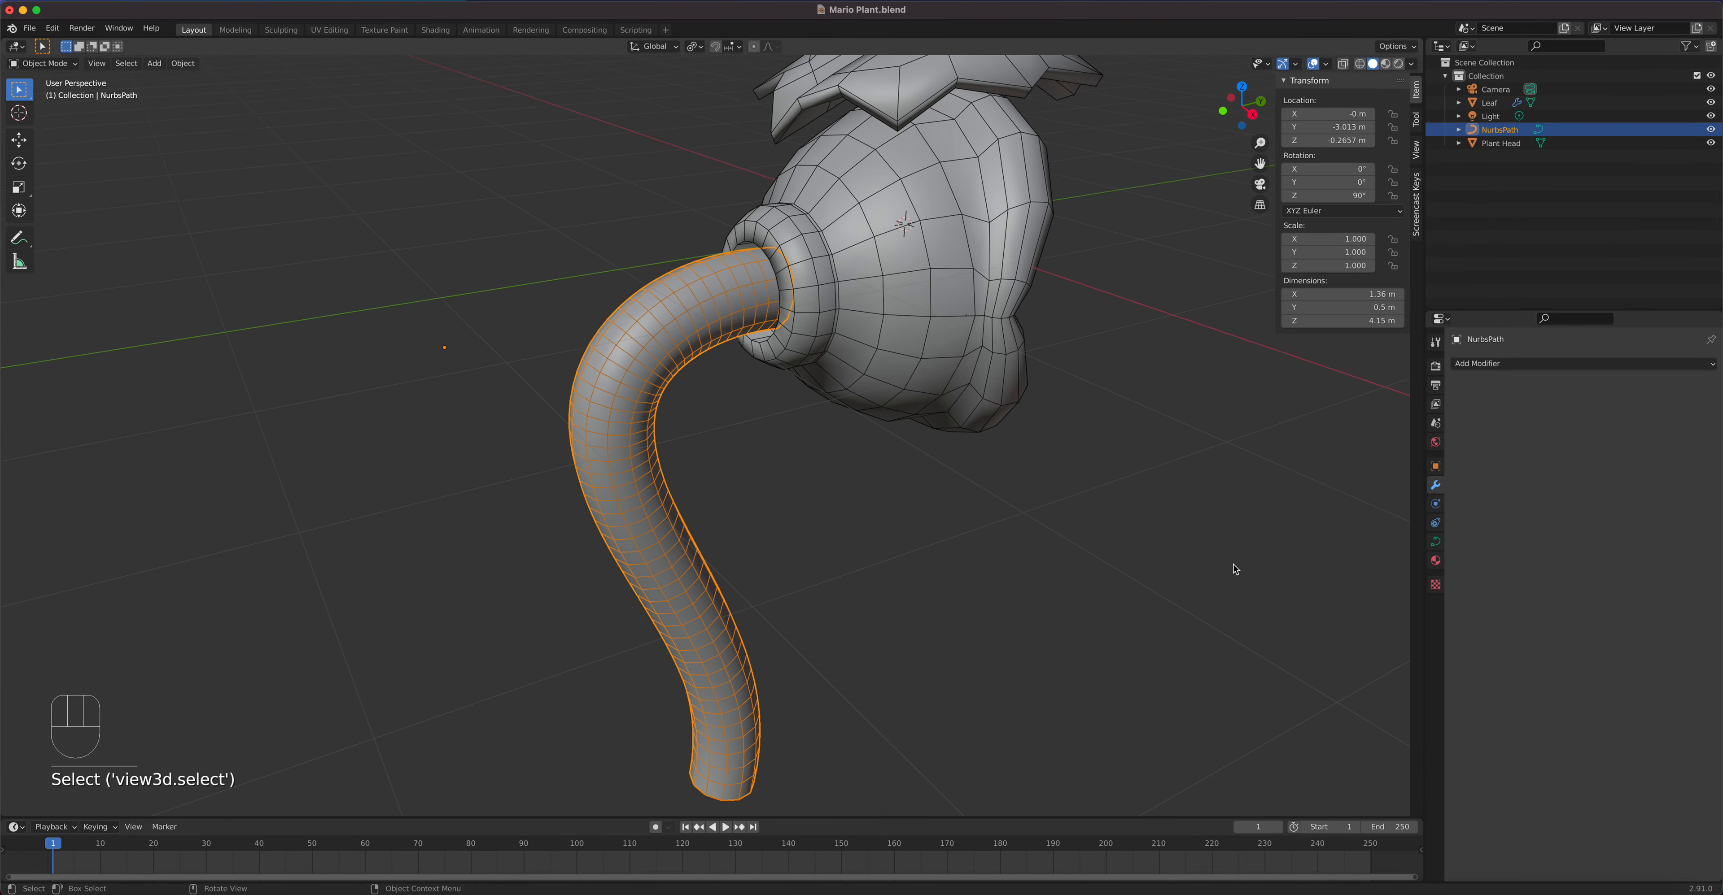
left_click(1435, 541)
left_click(1556, 421)
left_click(1557, 421)
left_click(1557, 420)
left_click(1556, 421)
left_click(1556, 421)
left_click(1556, 421)
left_click(1557, 421)
left_click(1556, 421)
middle_click_drag(1136, 375, 929, 366)
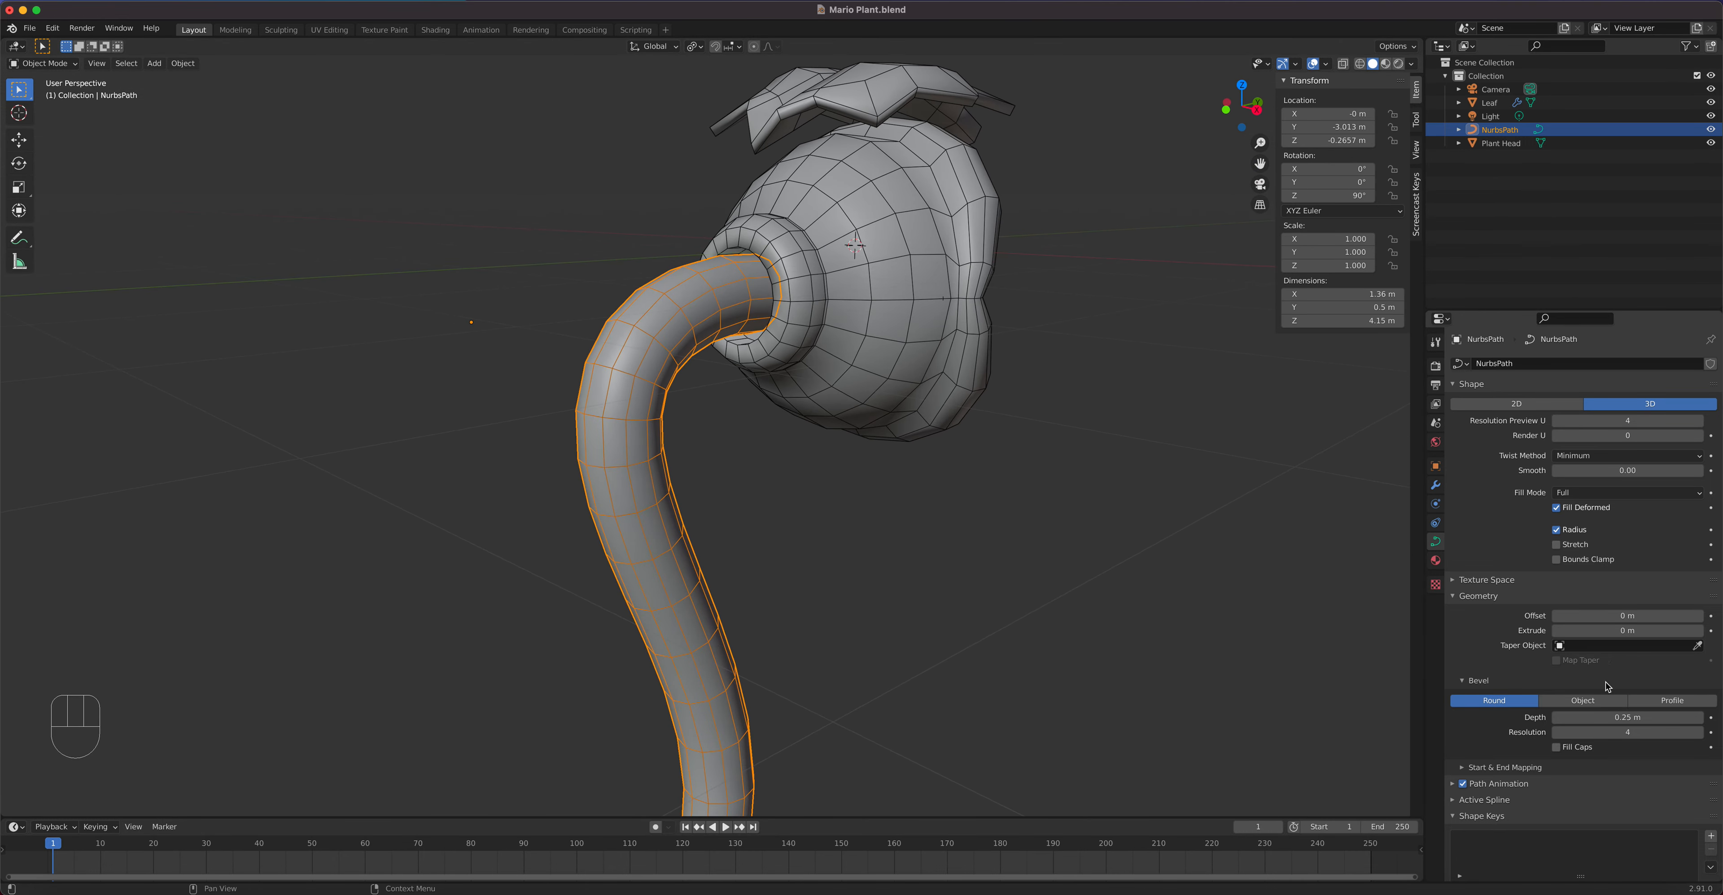
Step: Lower the stem path's bevel resolution to 2
left_click(1558, 733)
mouse_move(1153, 585)
middle_mouse_down()
mouse_move(1249, 539)
mouse_move(1104, 541)
mouse_move(1104, 565)
mouse_move(1165, 588)
middle_mouse_up()
left_click(1558, 733)
middle_click_drag(1097, 495, 696, 395)
Step: Try a Subdivision Surface modifier with viewport level 2 on the stem path, inspect the tube, and remove the modifier
key("Tab")
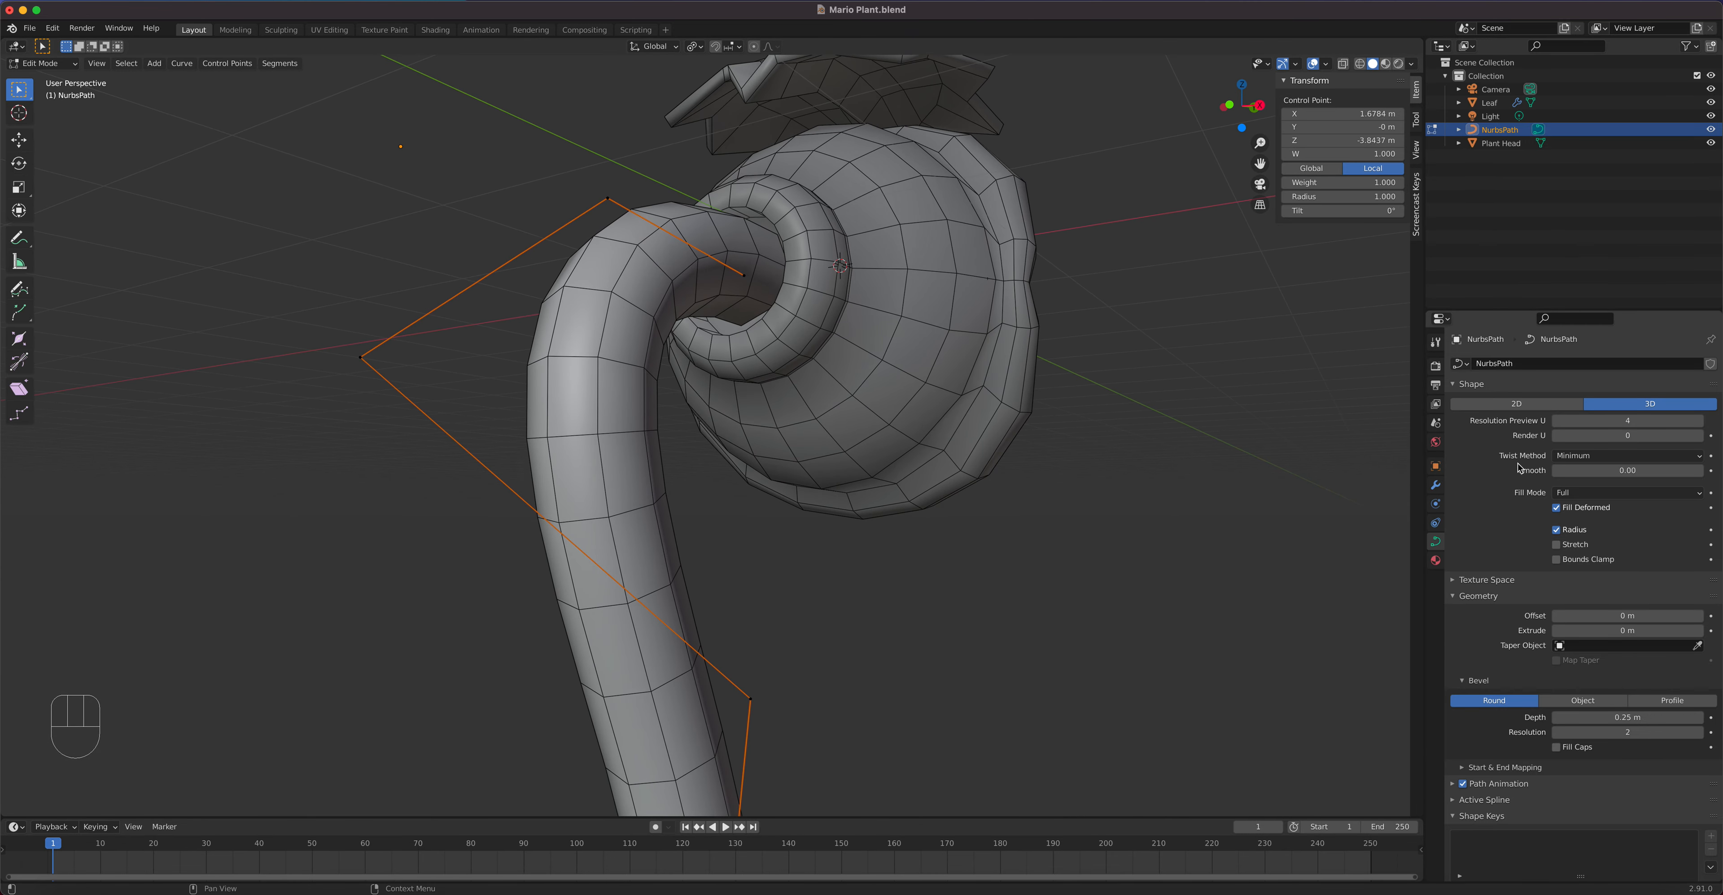
left_click(1434, 485)
left_click(1508, 366)
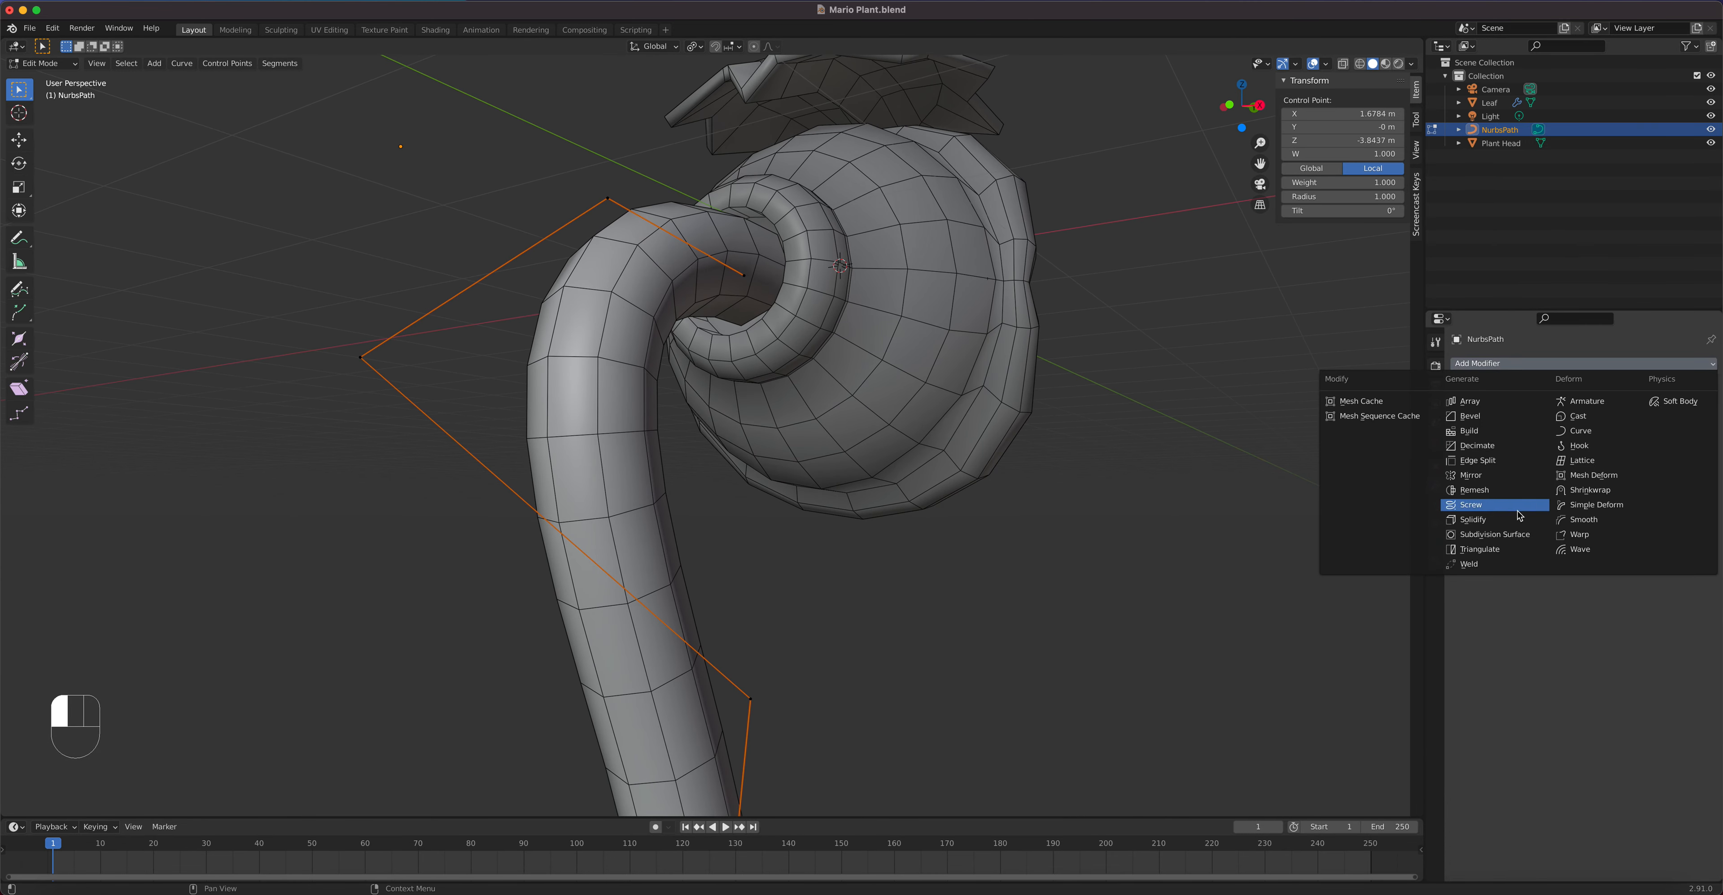
left_click(1515, 534)
left_click(1697, 423)
middle_click_drag(1120, 420, 1100, 455)
key("Tab")
middle_click_drag(897, 418, 744, 120)
middle_click_drag(654, 532, 742, 254, "shift")
scroll(742, 254, "down", 3)
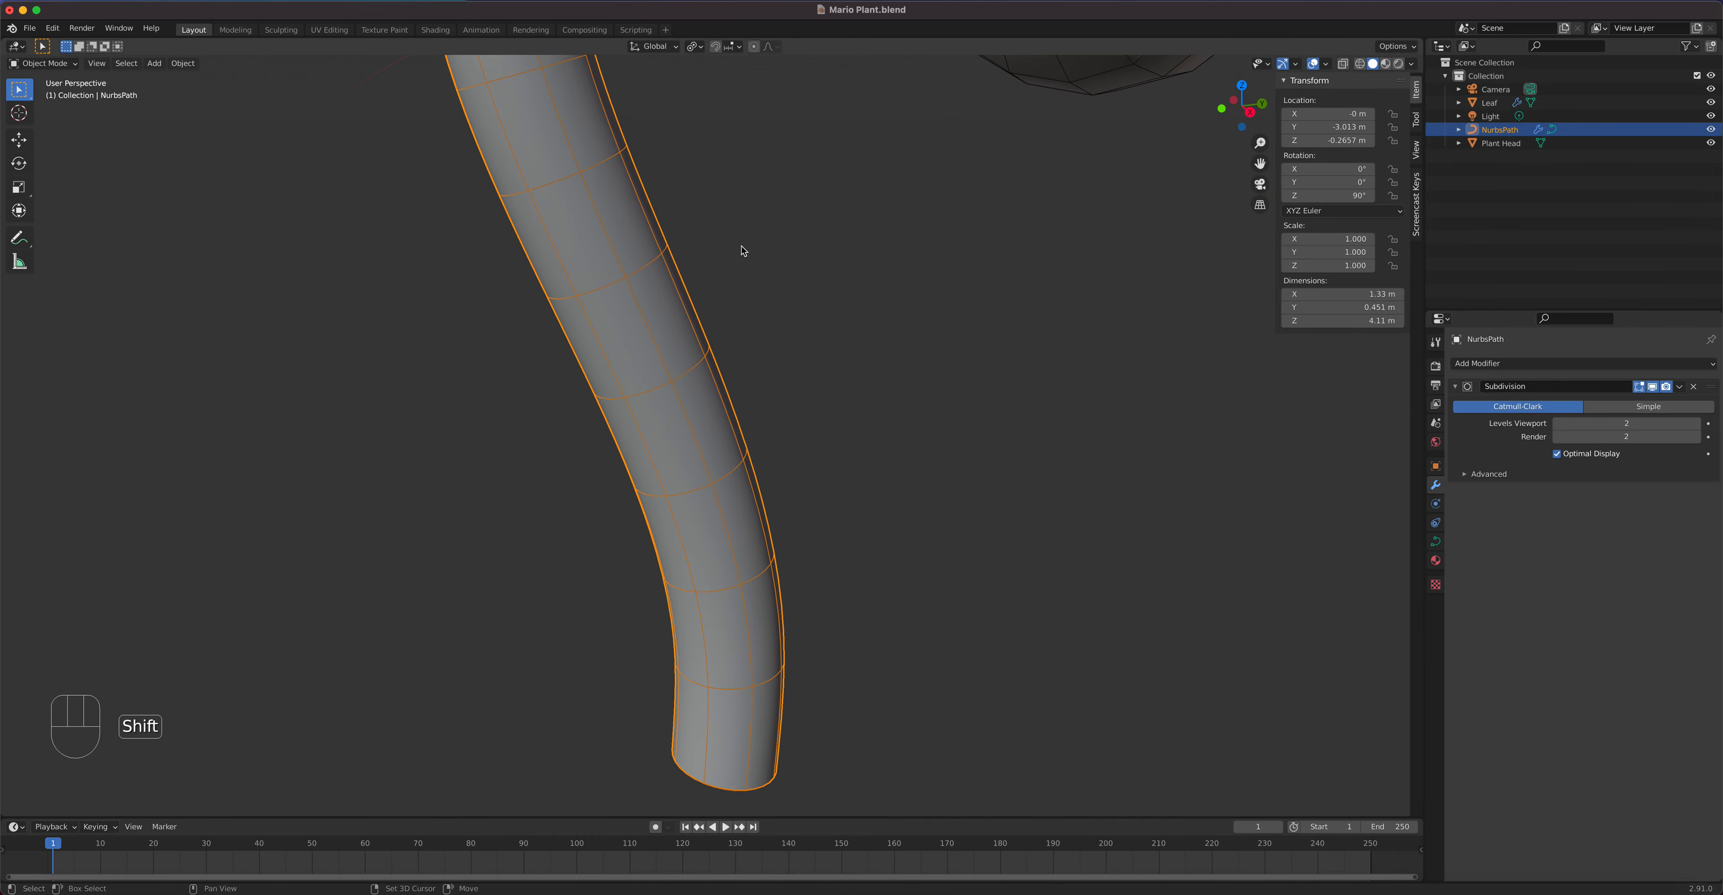
middle_click_drag(731, 316, 696, 450, "shift")
key("Tab")
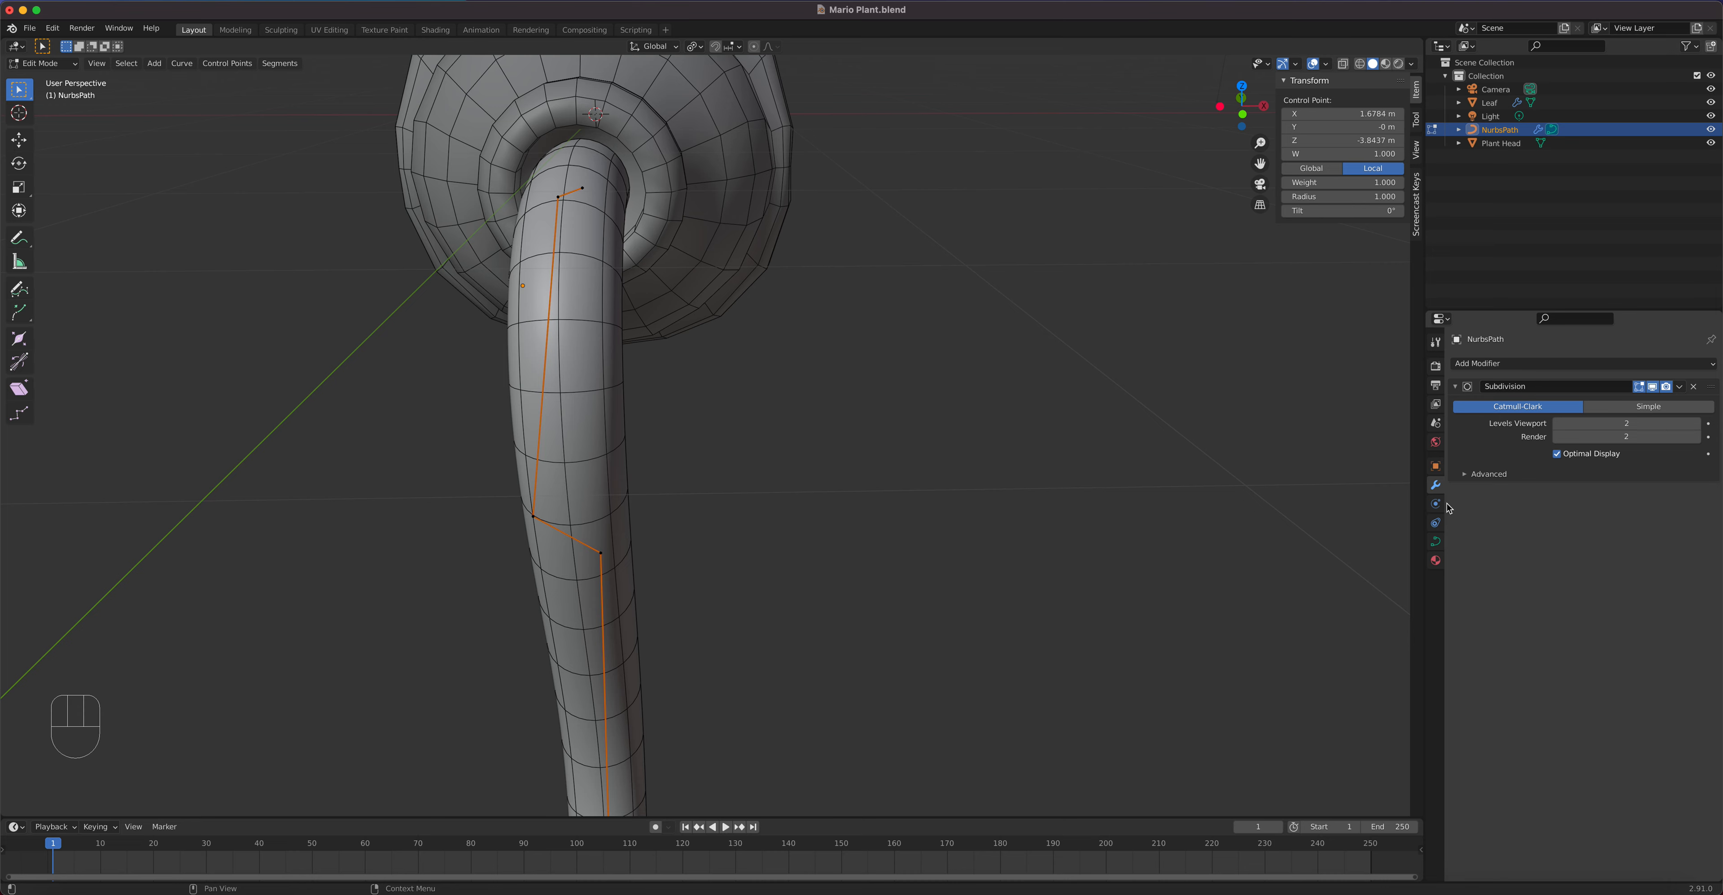
left_click(1694, 387)
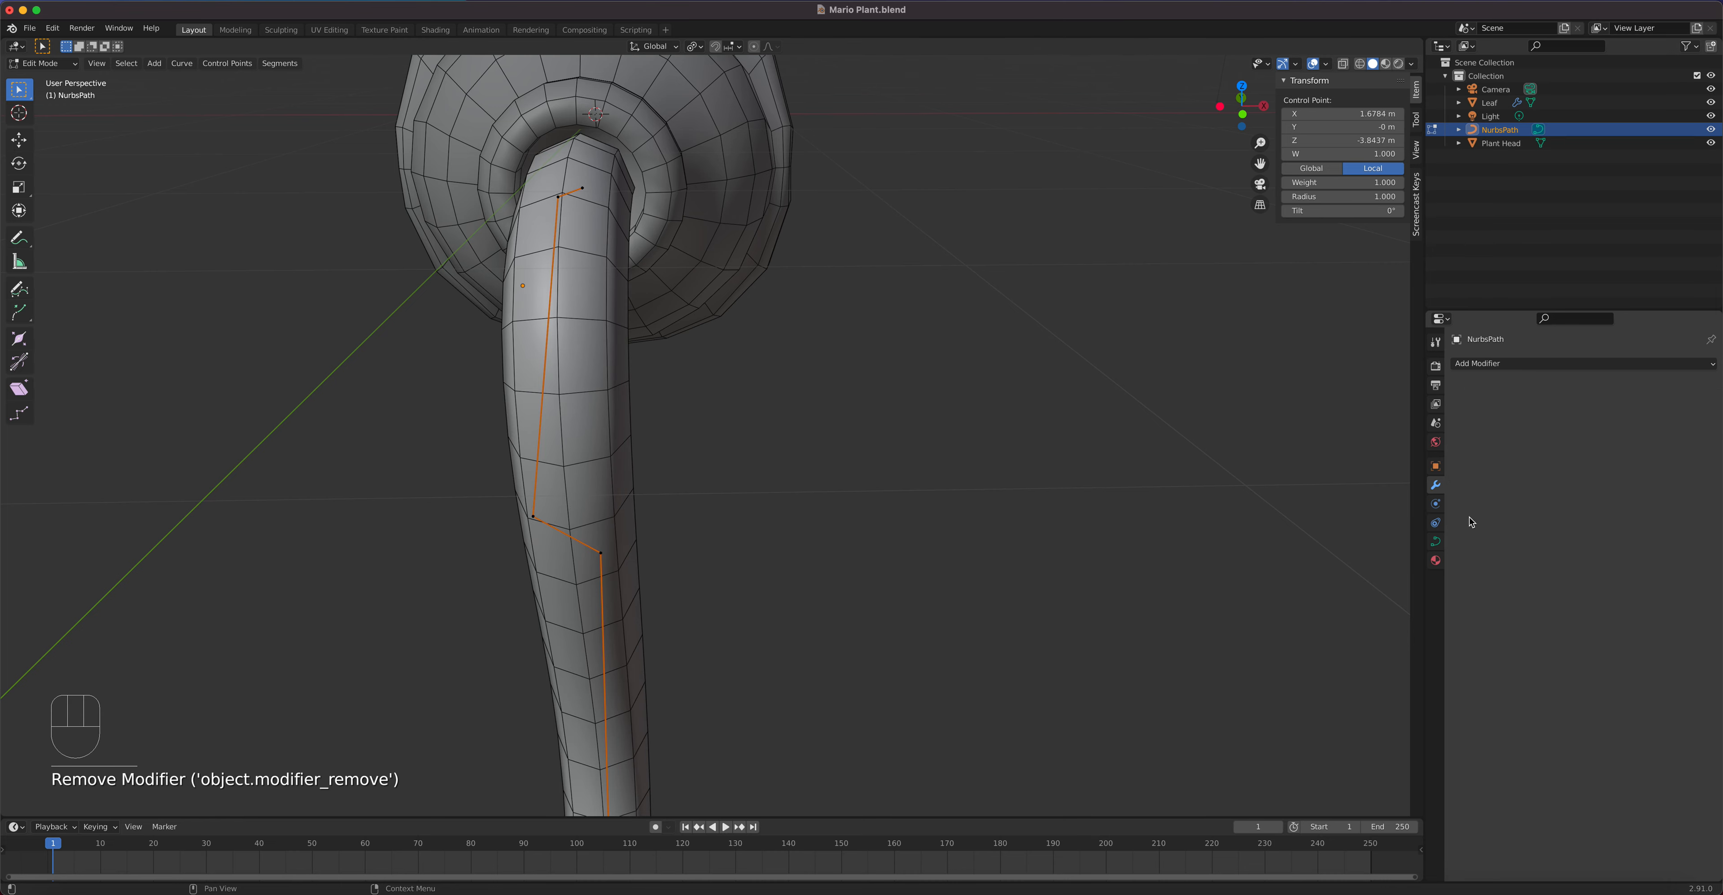
Step: Turn off the wireframe overlay, return the stem to Object Mode and save the file
left_click(1326, 64)
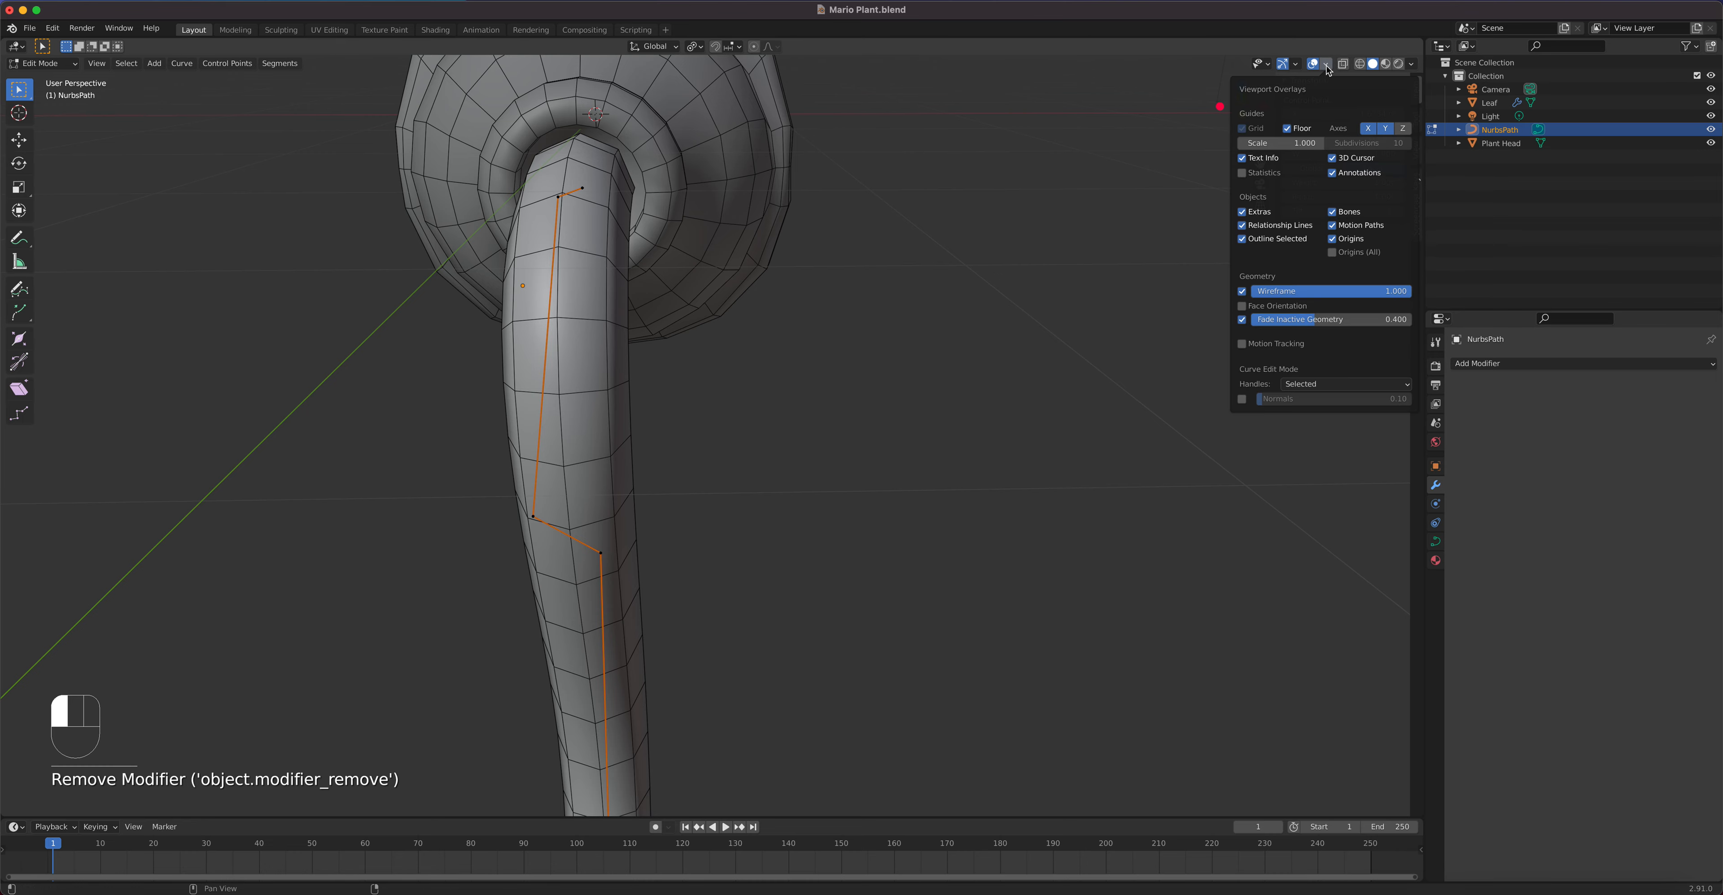
left_click(1248, 293)
middle_click_drag(1161, 293, 606, 331)
left_click(530, 297)
key("Tab")
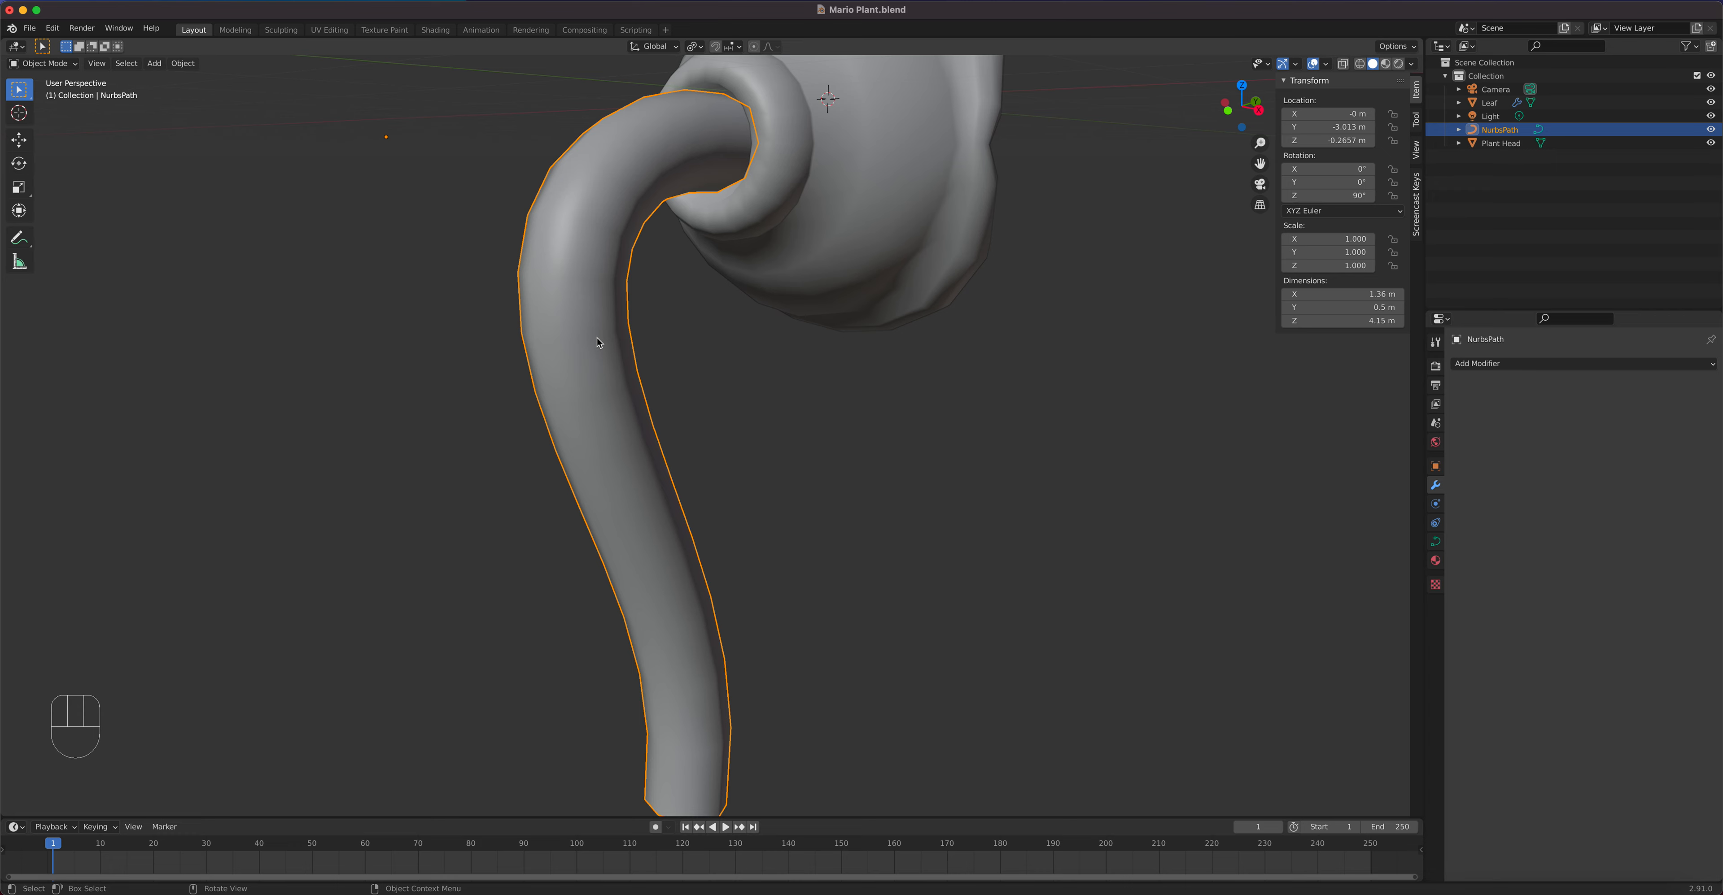
key("Tab")
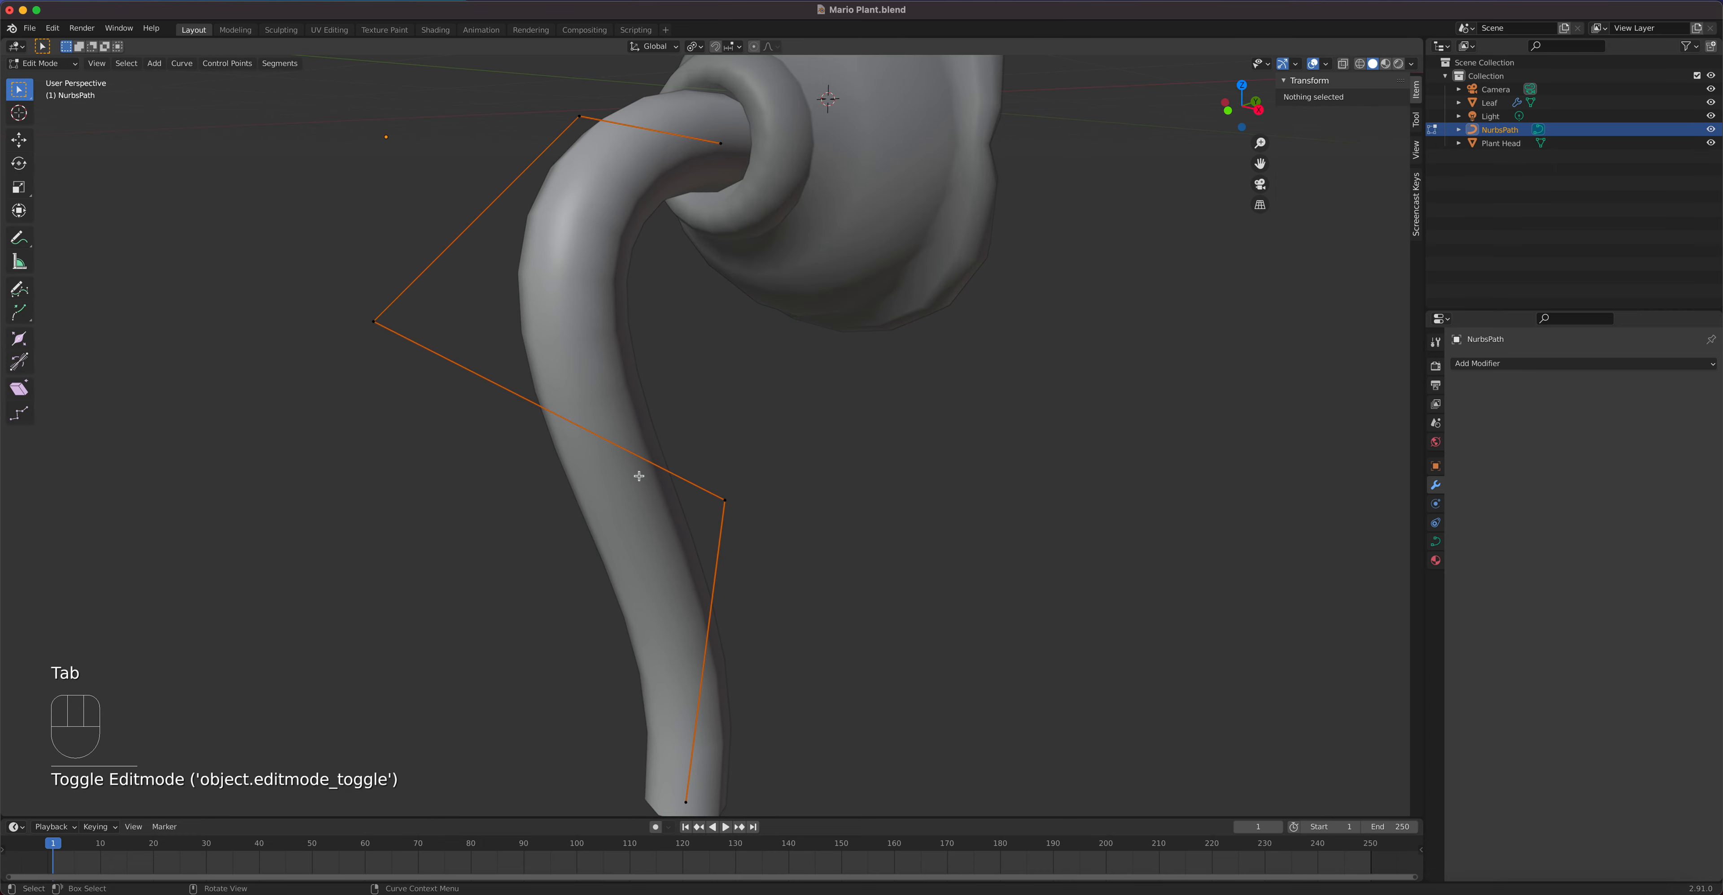
key("Tab")
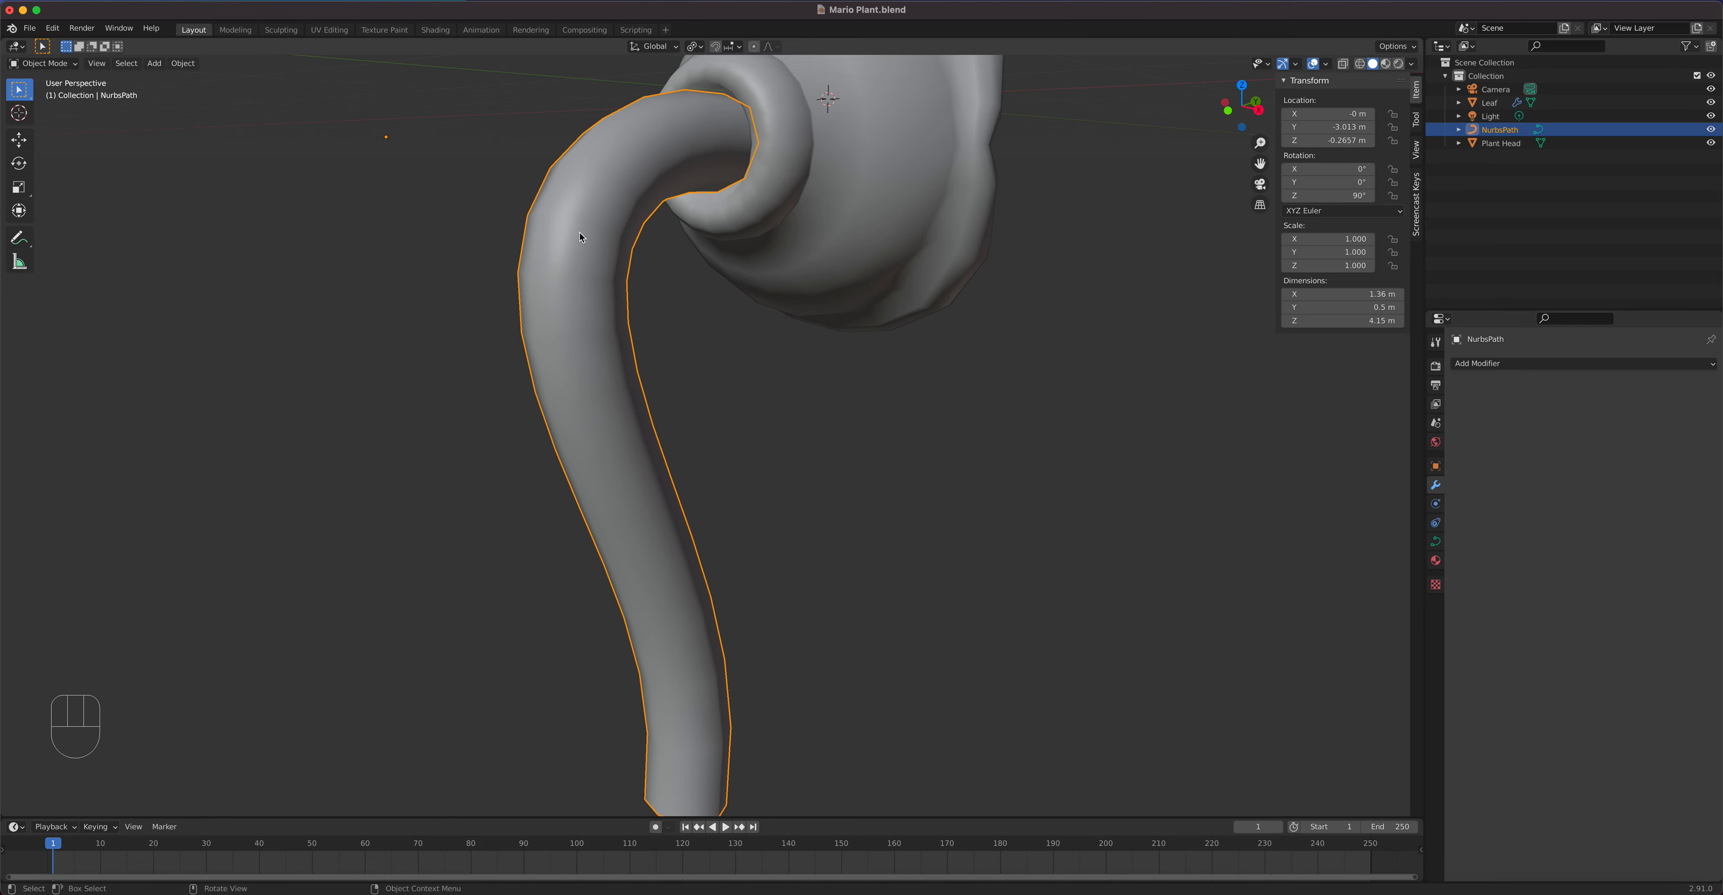
key("super+s")
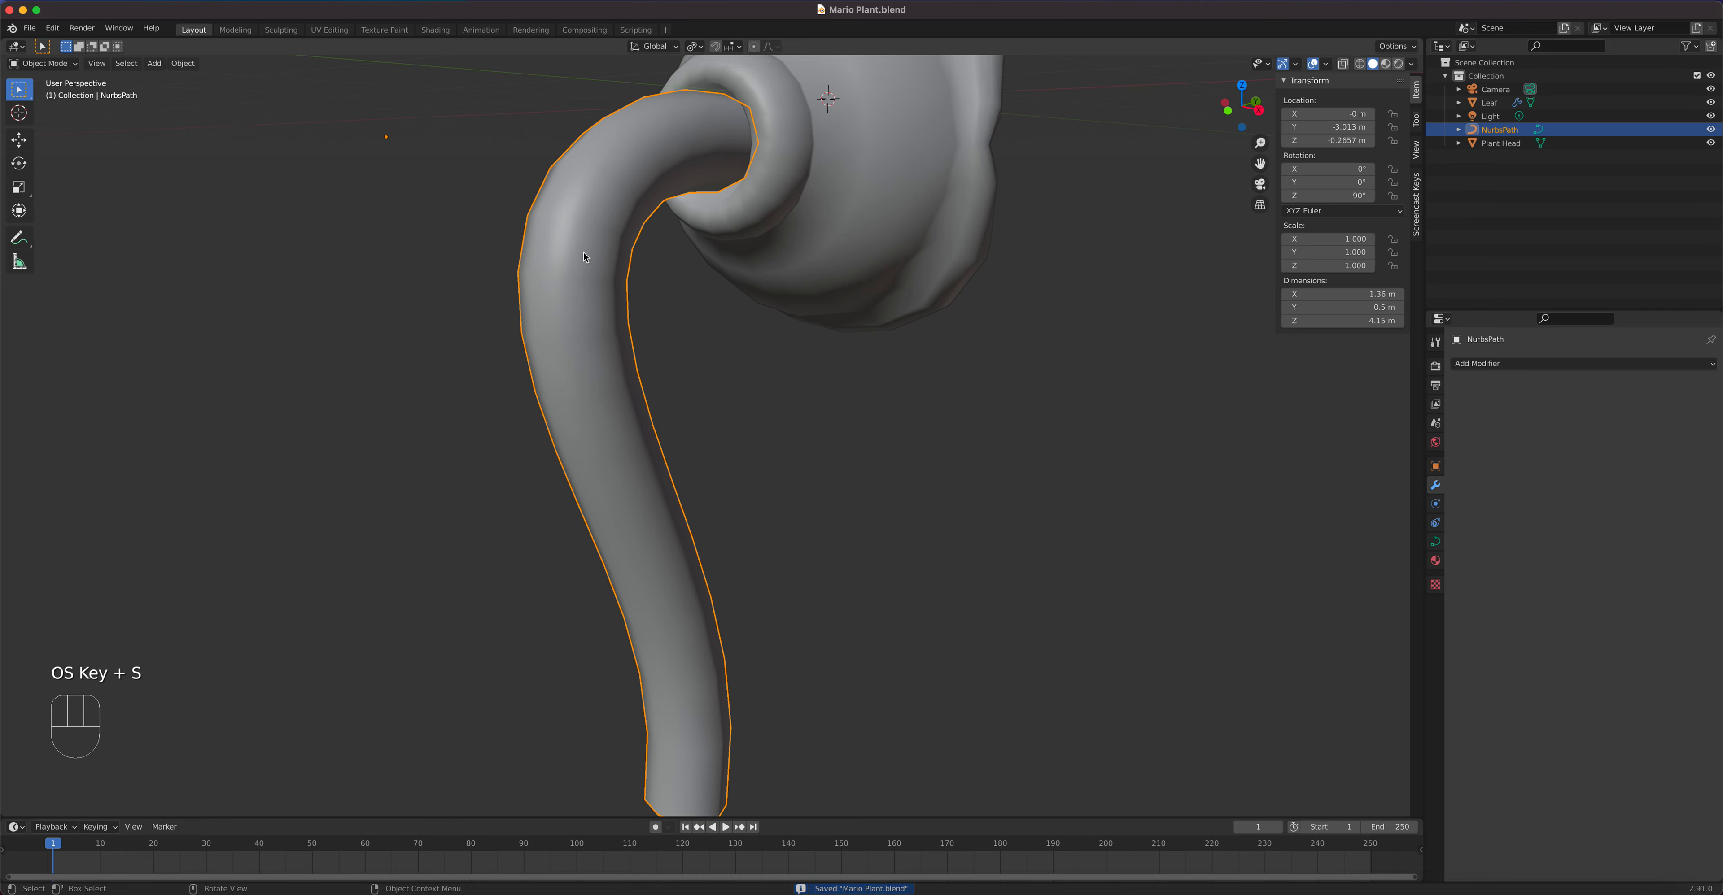
Step: Convert the stem path to a mesh and check its faces in Edit Mode
right_click(582, 252)
left_click(584, 253)
right_click(585, 207)
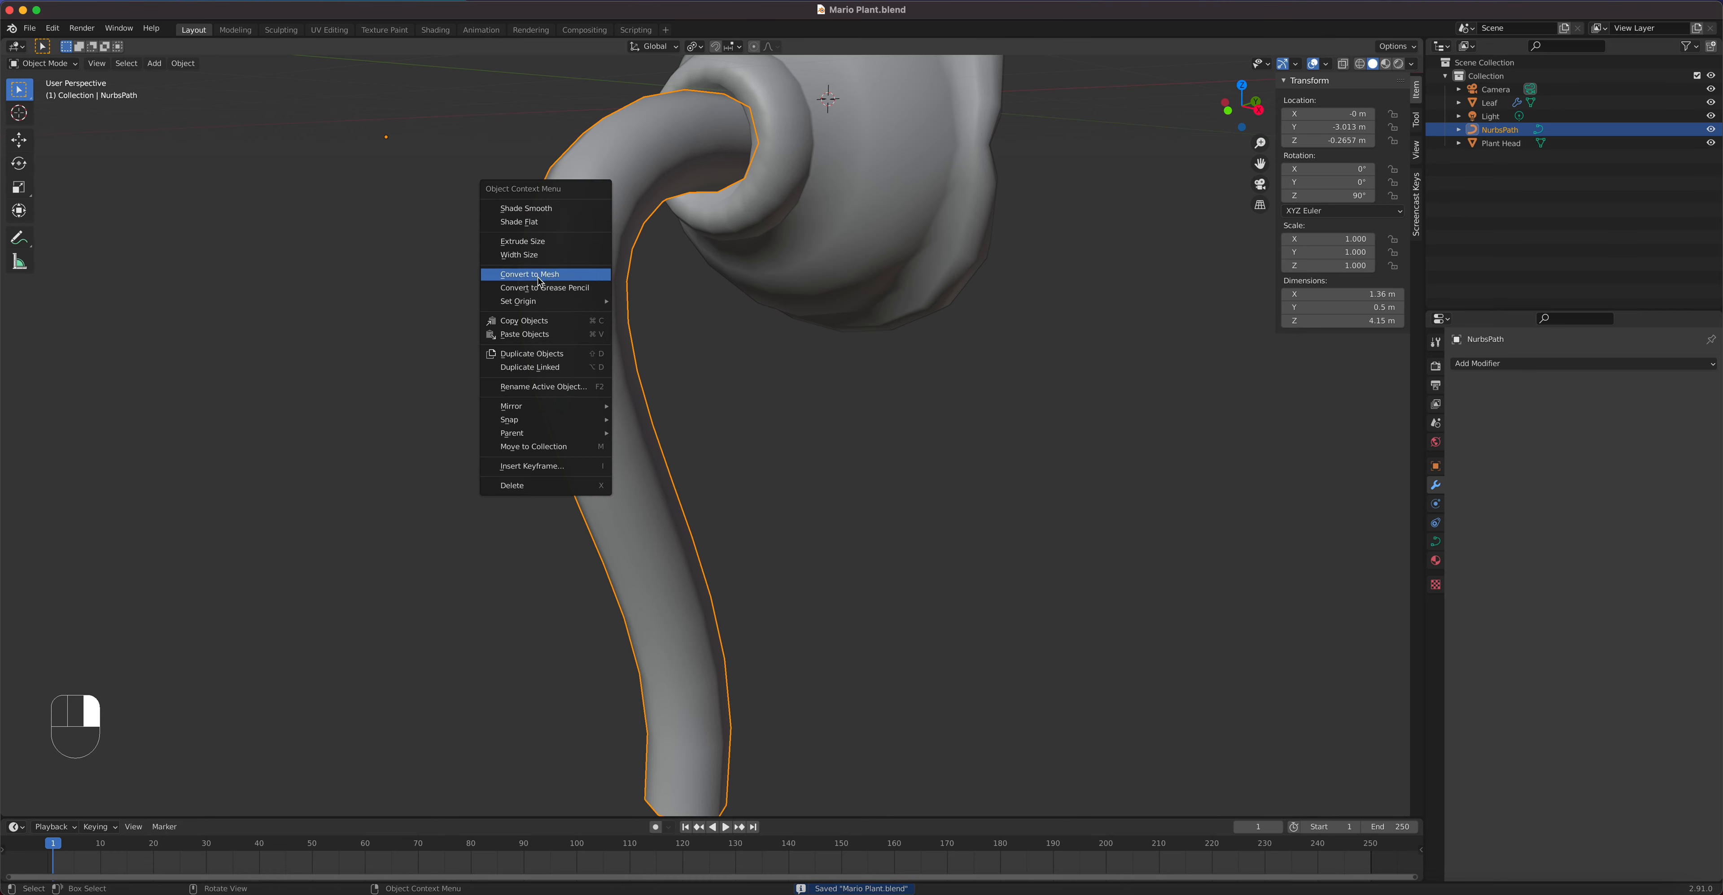
left_click(563, 276)
key("Tab")
middle_click_drag(578, 276, 636, 281)
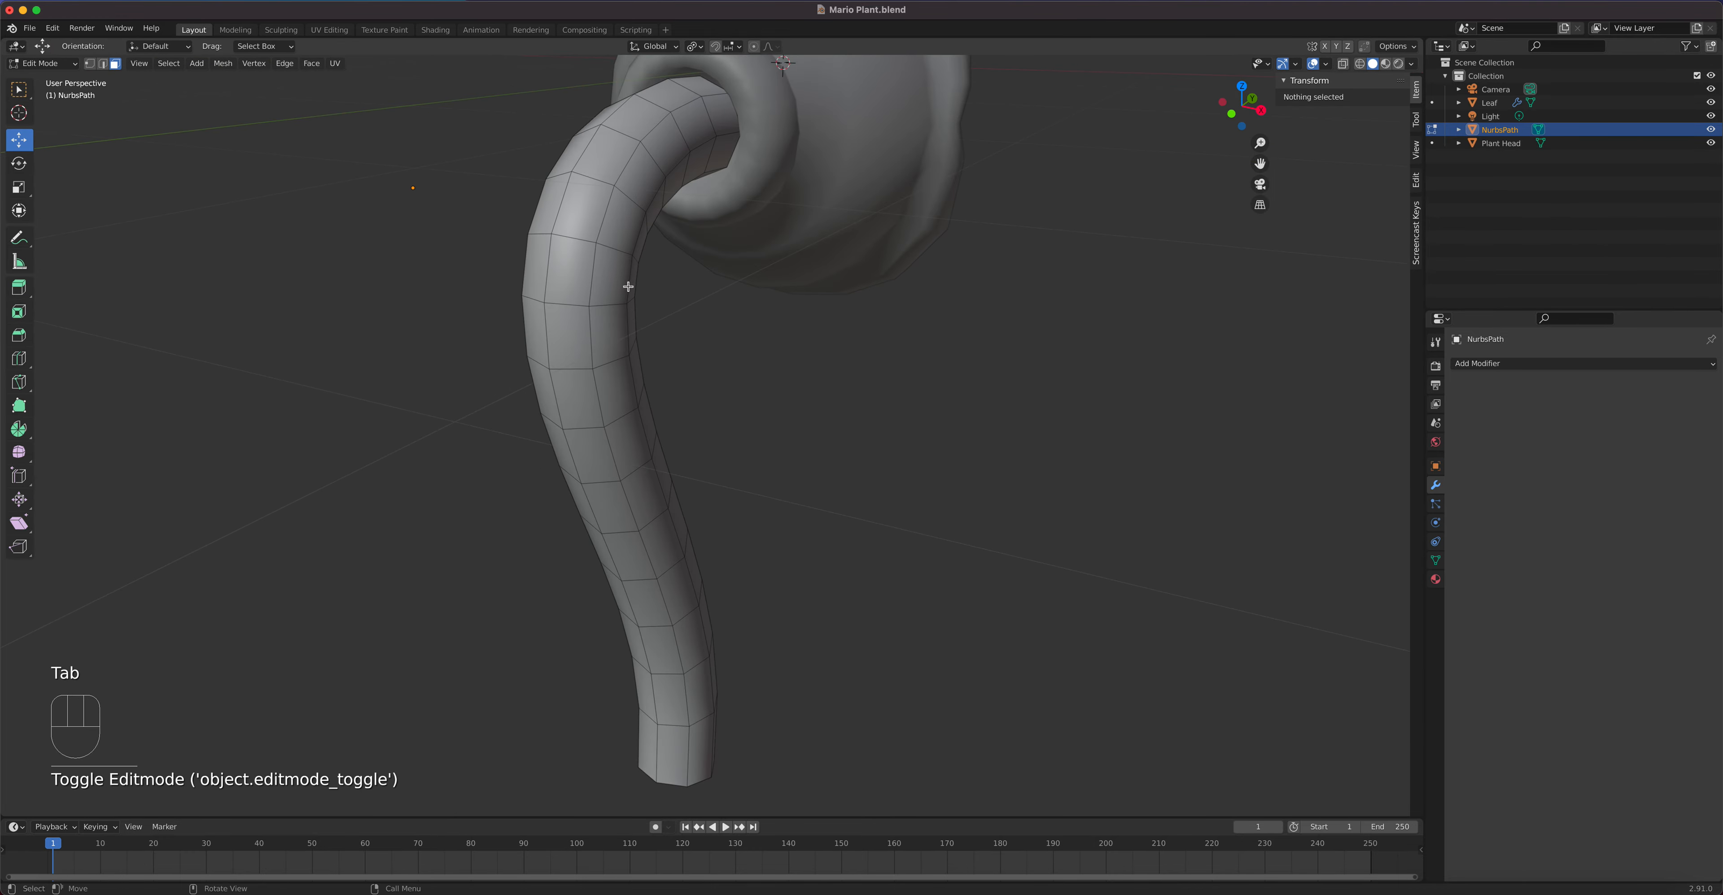
key("Tab")
Step: Select the leaf, rotate it about 126° around Z and move it beside the stem to about X 1.18 m, Y -1.28 m
left_click(768, 168)
middle_click_drag(769, 169, 827, 280)
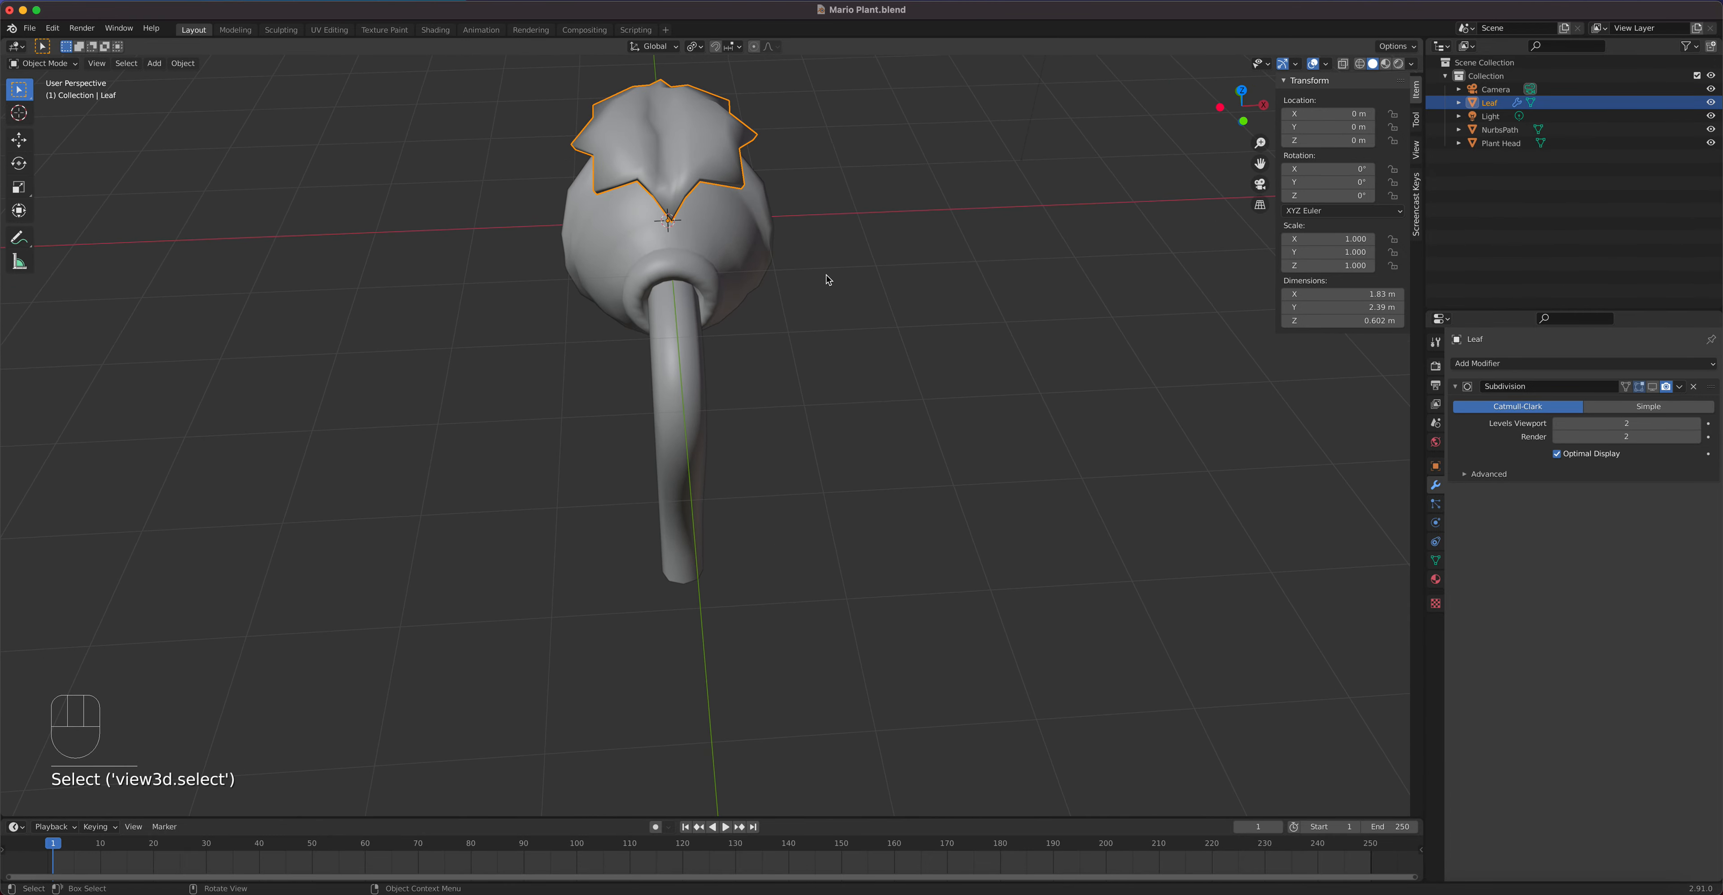
key("KP_7")
key("g")
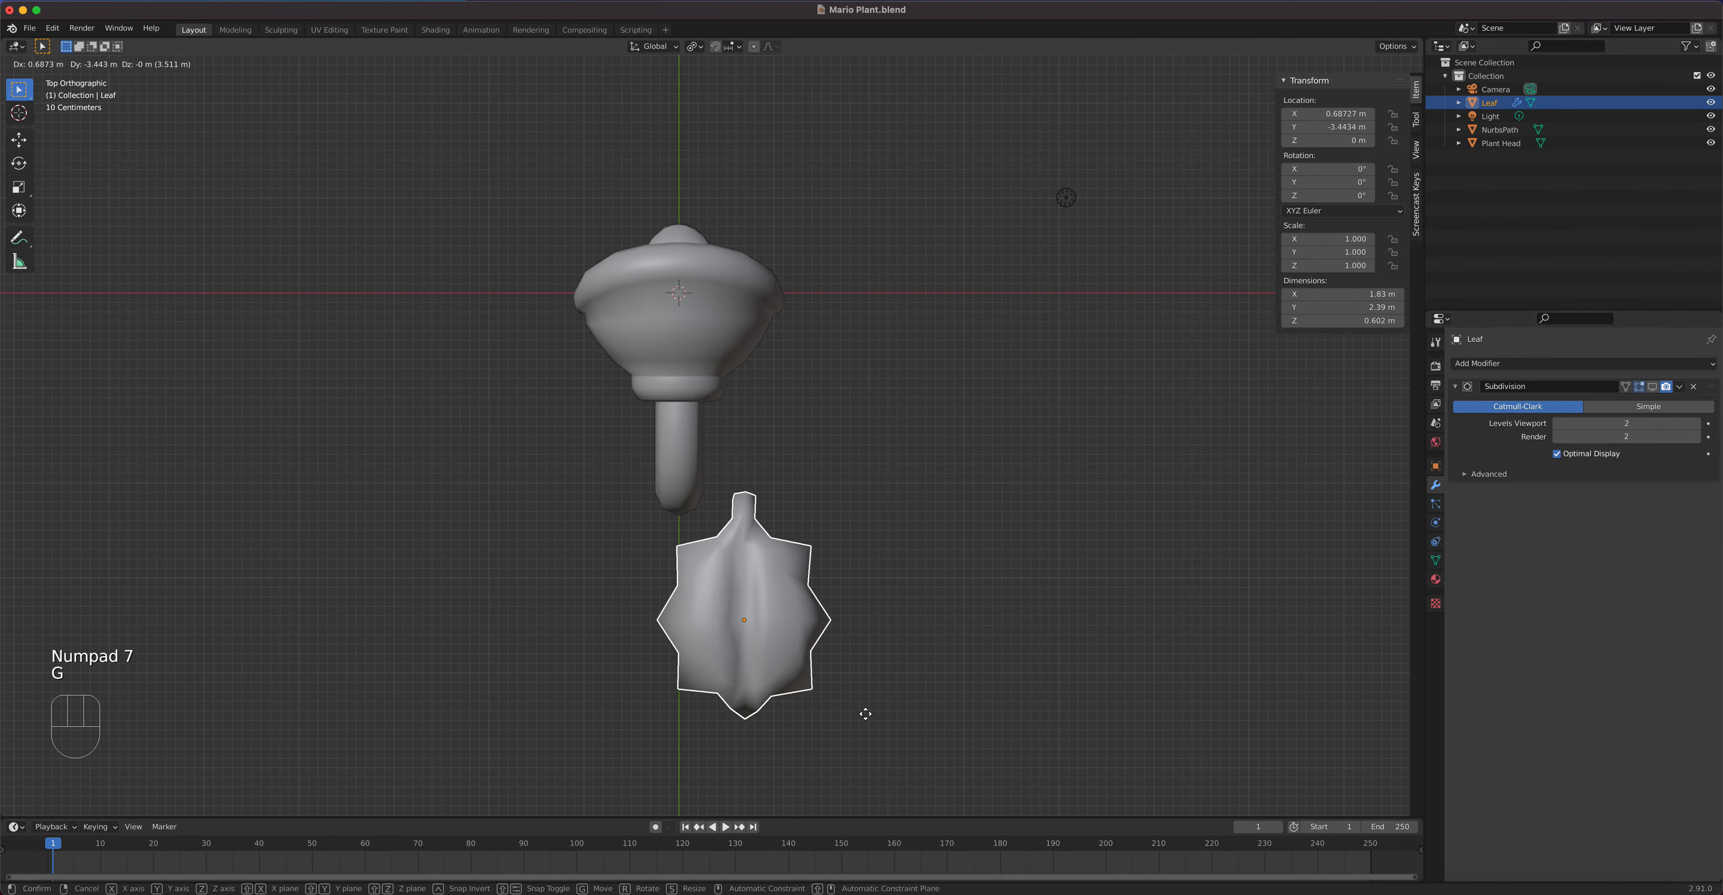
left_click(831, 723)
key("r")
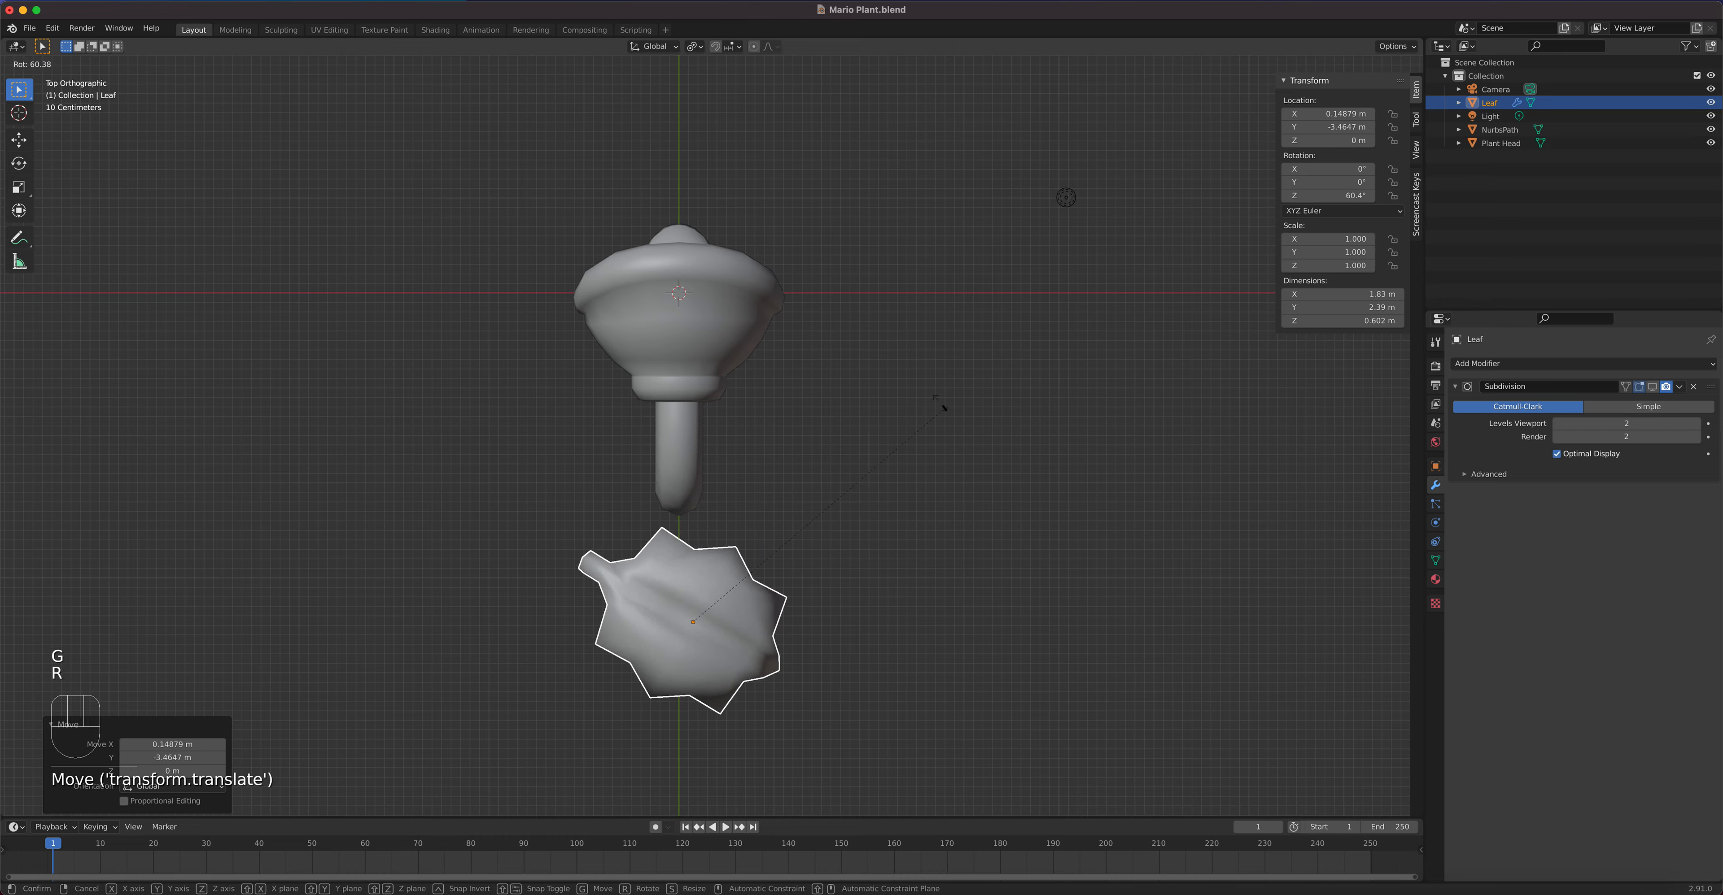
left_click(646, 457)
key("g")
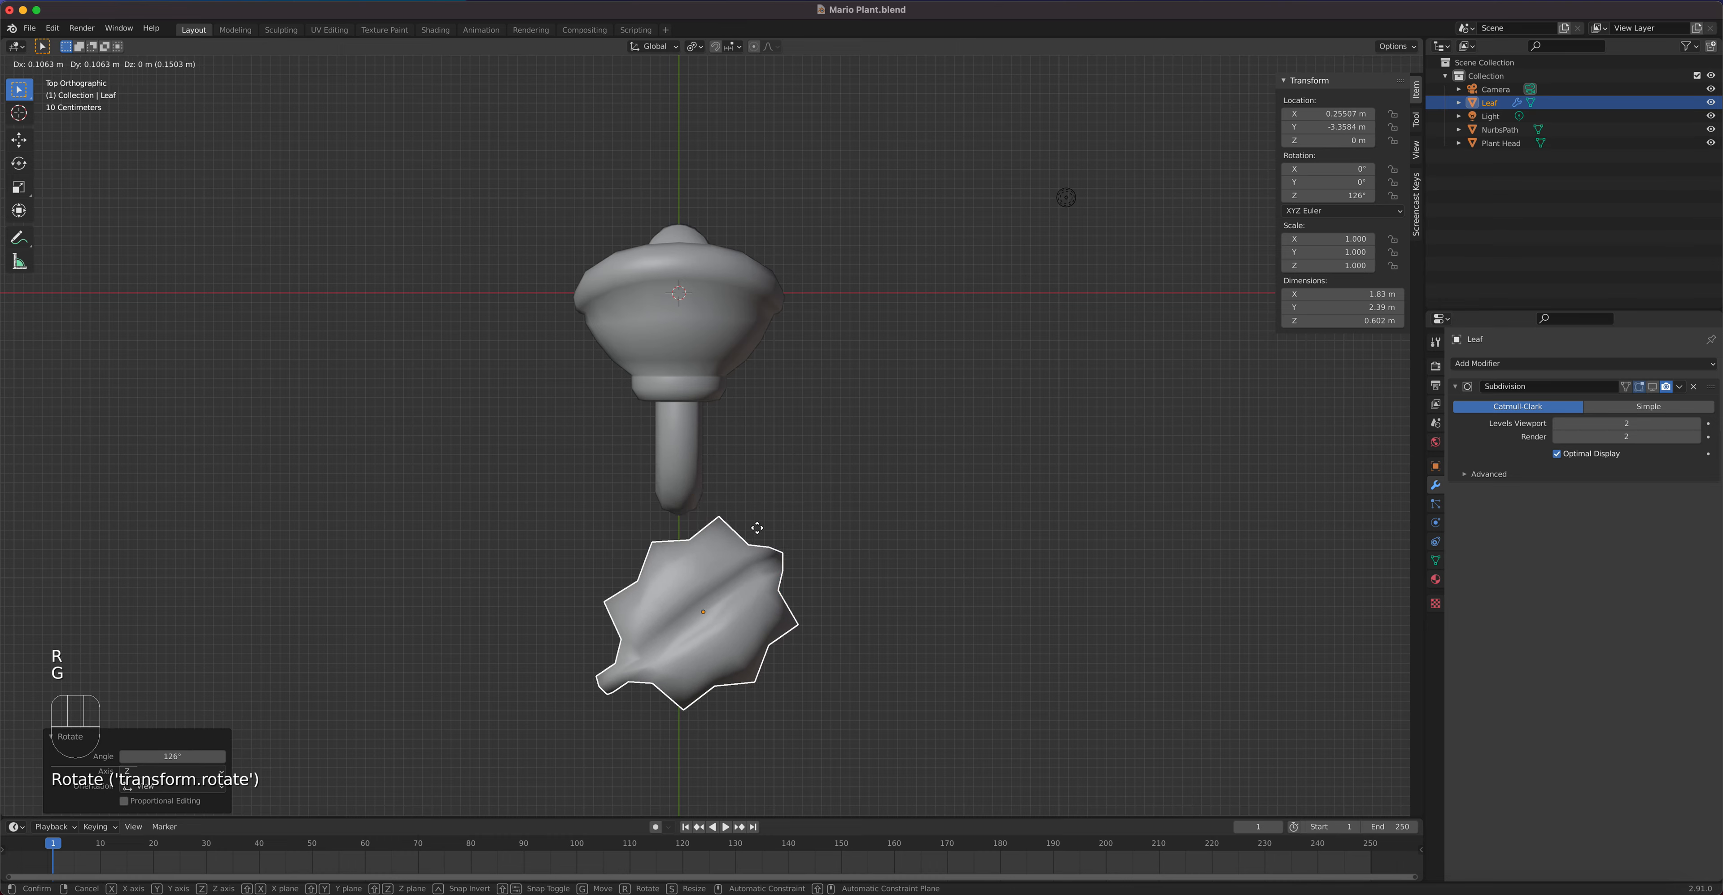
left_click(817, 362)
middle_click_drag(817, 362, 822, 324)
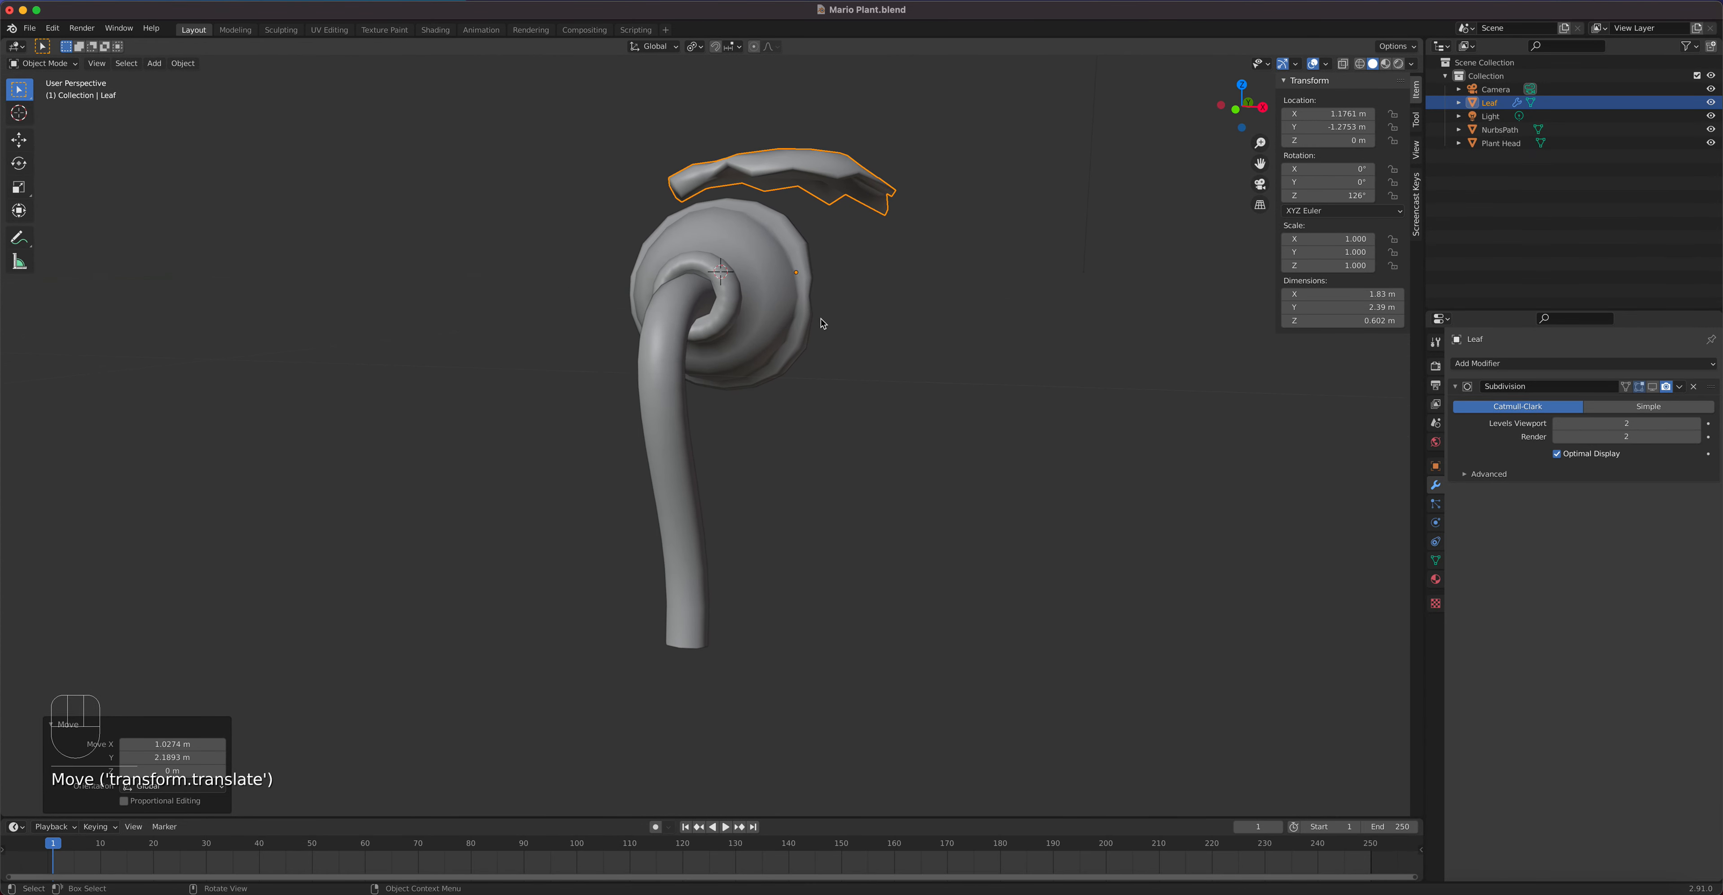
Step: In side view, move the leaf down about 3.32 m and about 0.55 m along Y so it meets the stem
key("KP_3")
key("g")
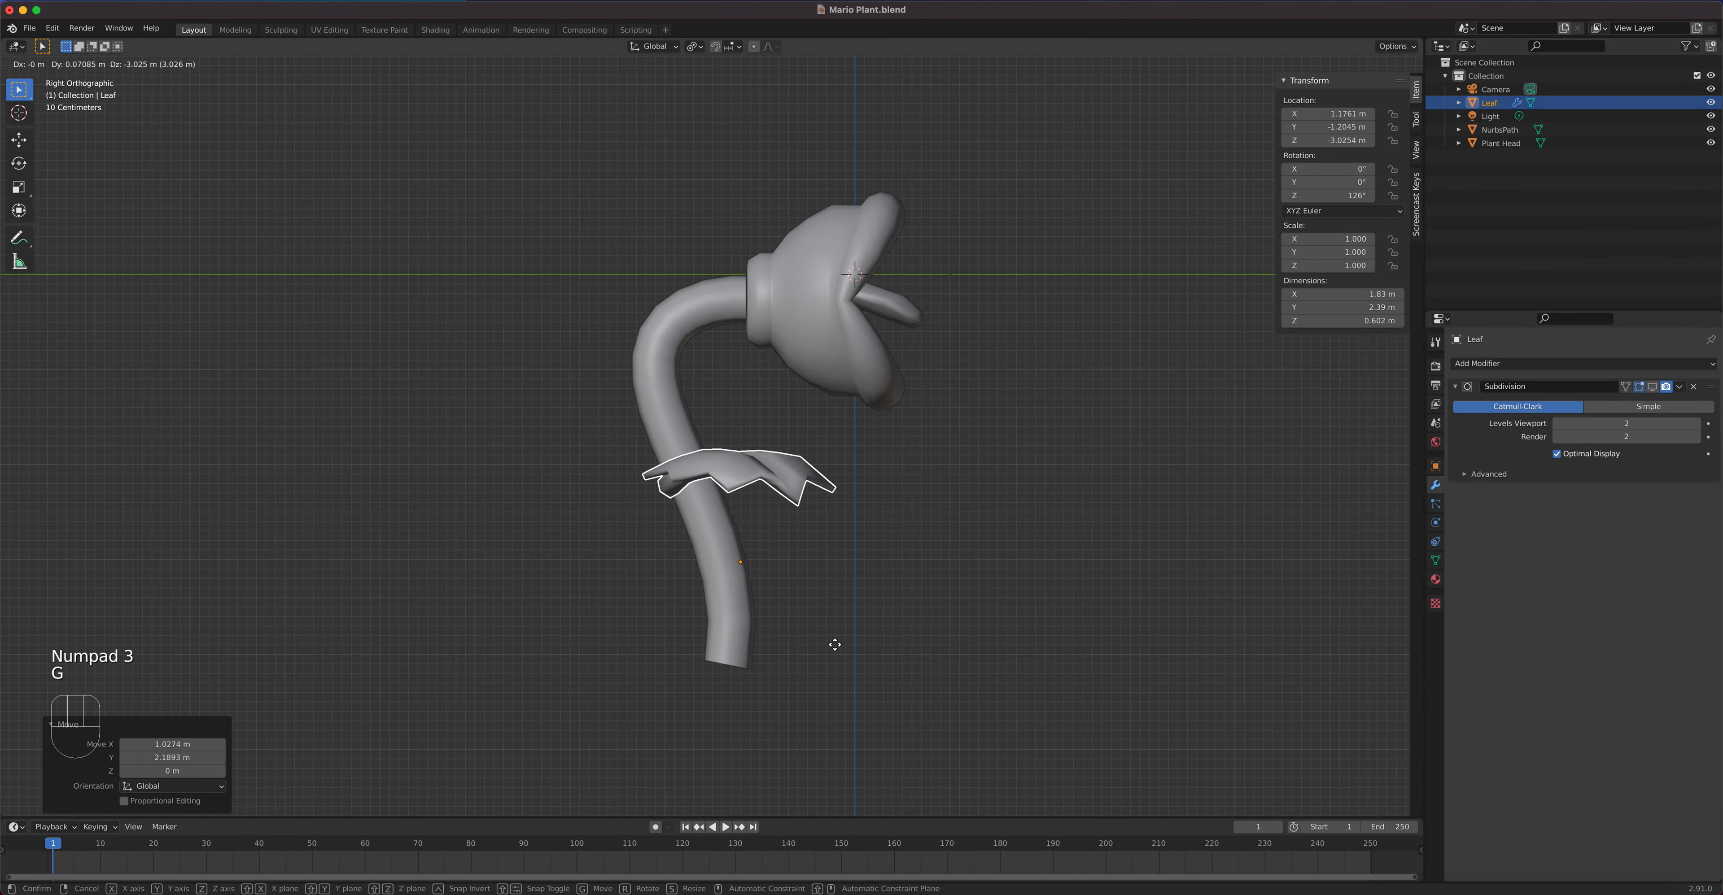
left_click(875, 637)
middle_click_drag(876, 639, 612, 561)
Step: Duplicate the leaf, rotate the copy about 118° around Z and place it on the opposite side of the stem
key("KP_7")
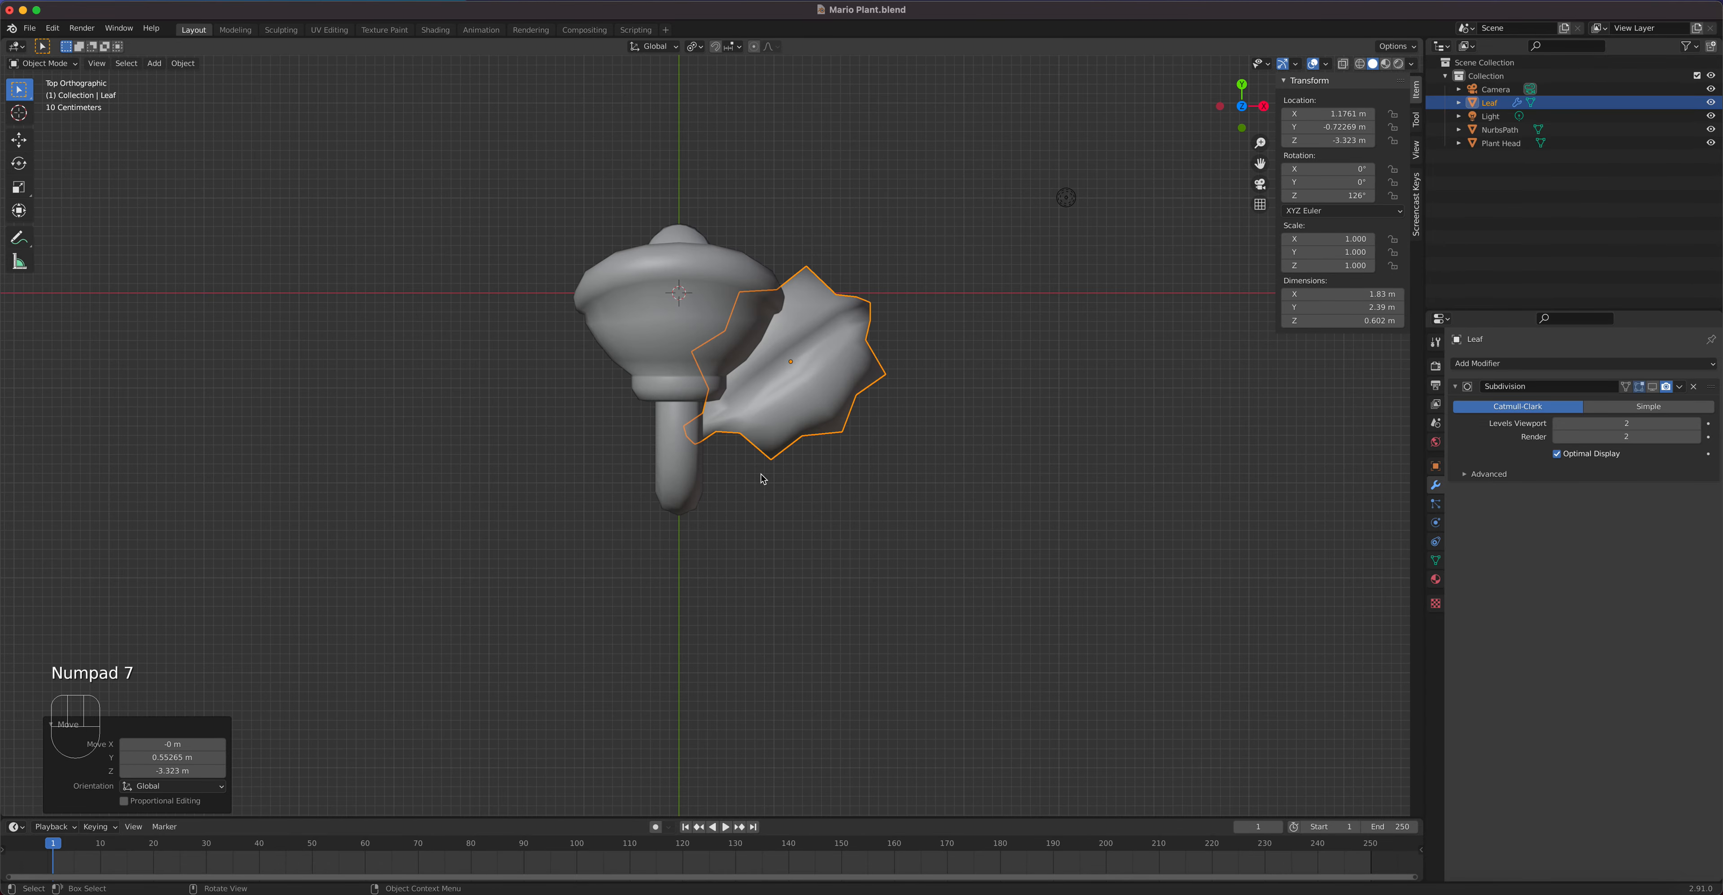
key("shift+d")
right_click(814, 426)
key("r")
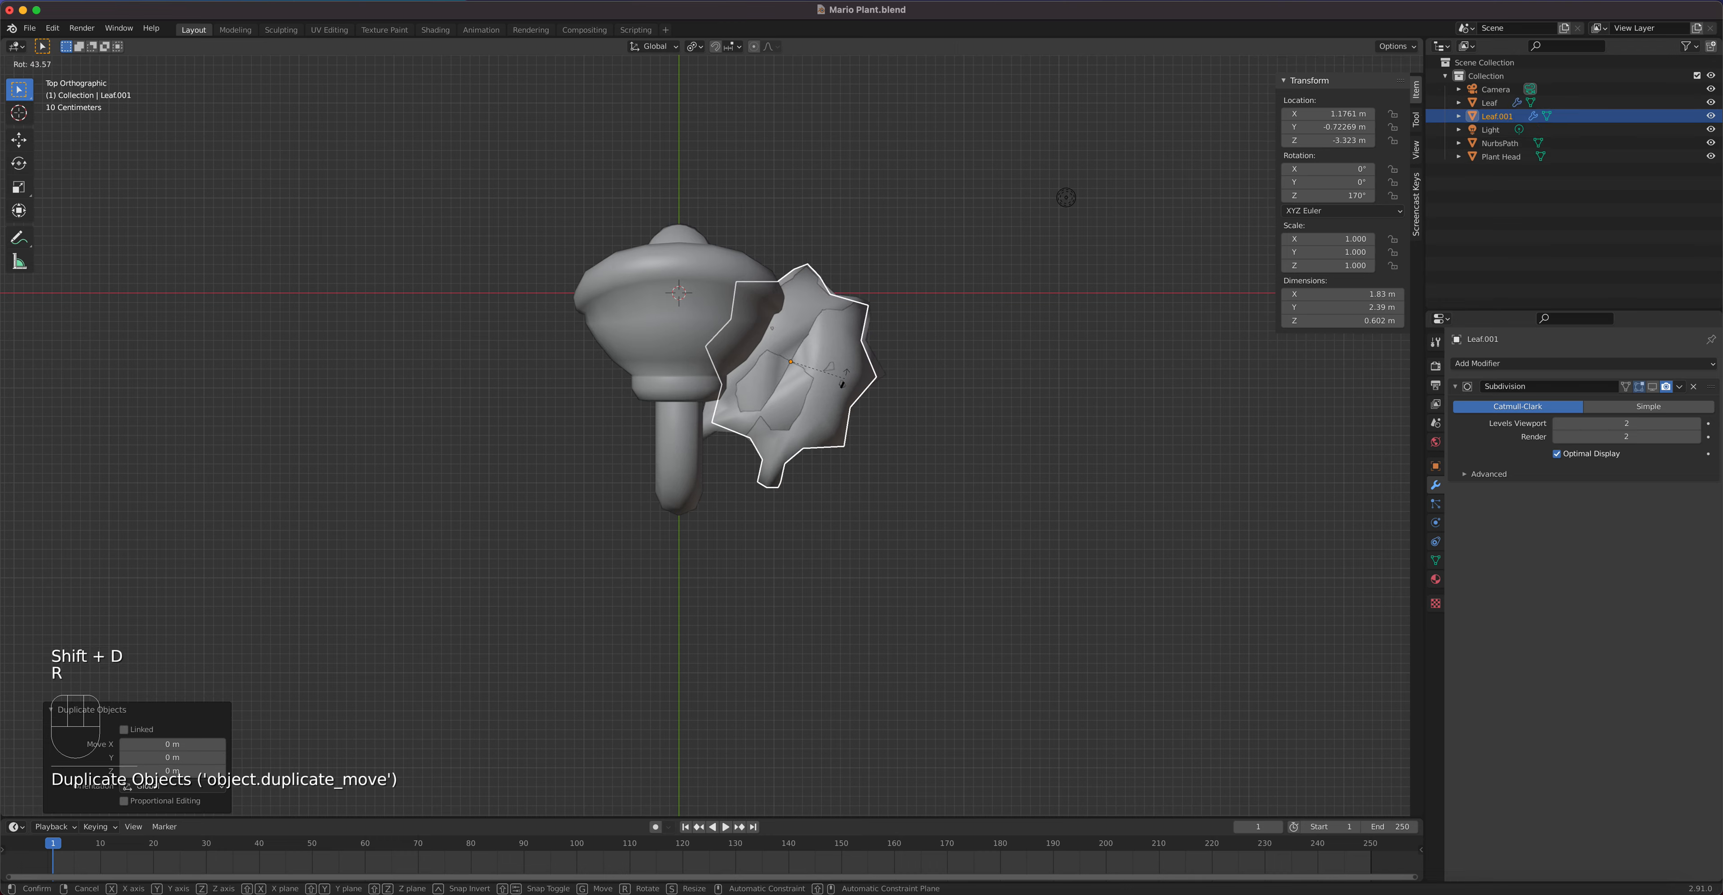
left_click(812, 339)
key("g")
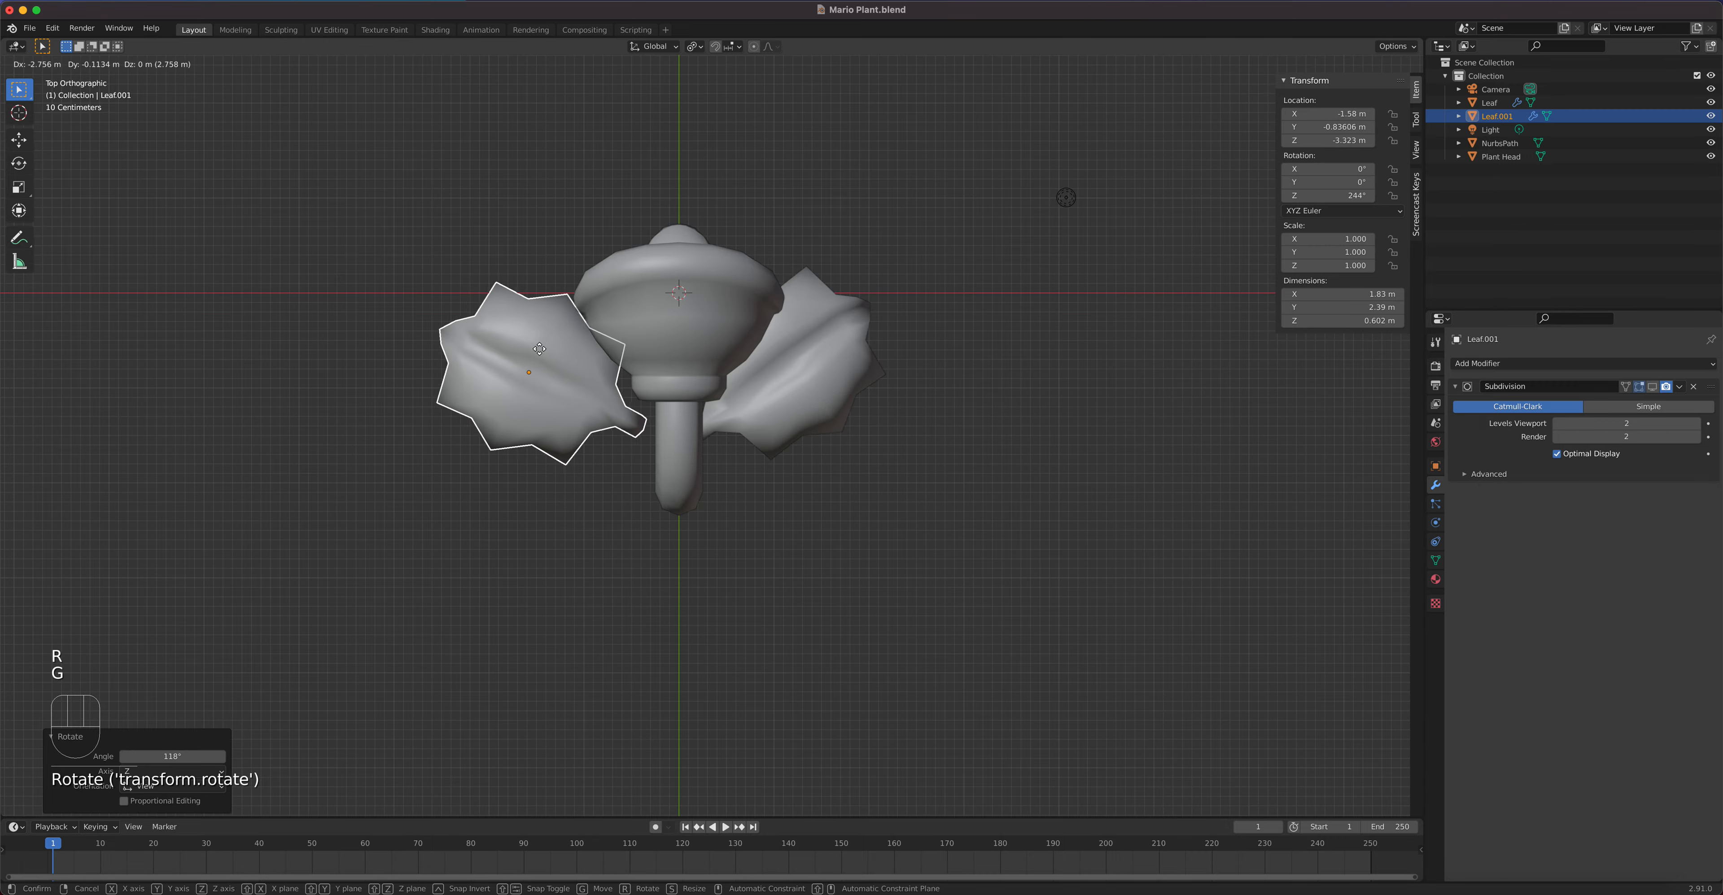
left_click(569, 387)
Step: Raise the duplicated leaf about 0.44 m along Z and nudge its stalk against the stem
middle_click_drag(569, 387, 625, 258)
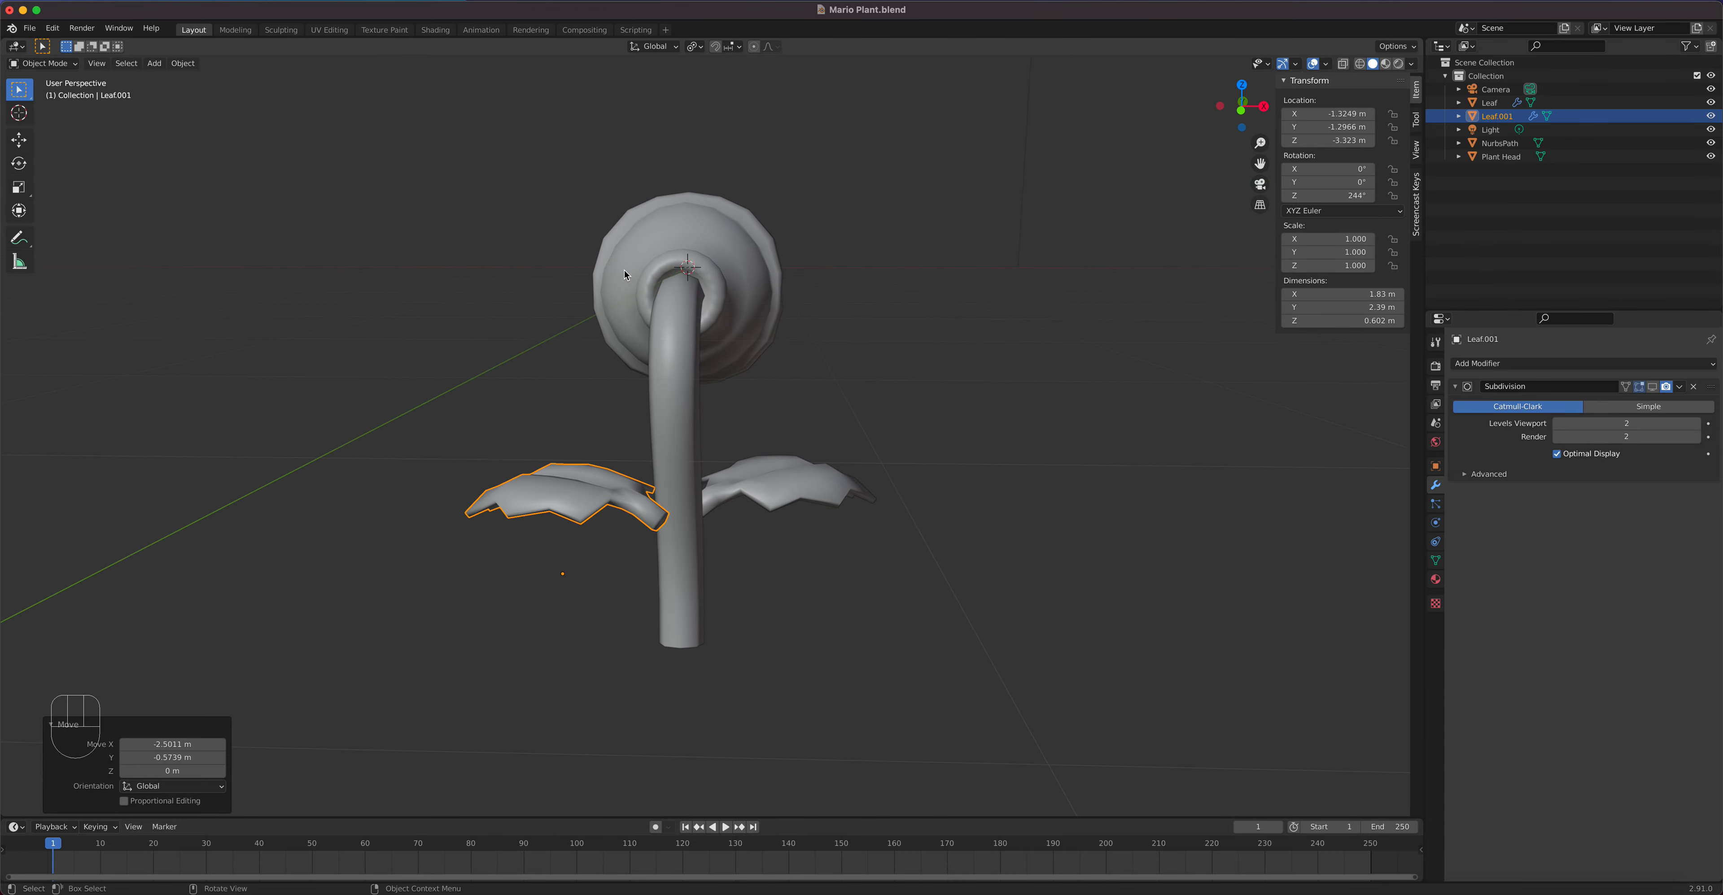
key("g")
key("z")
left_click(626, 233)
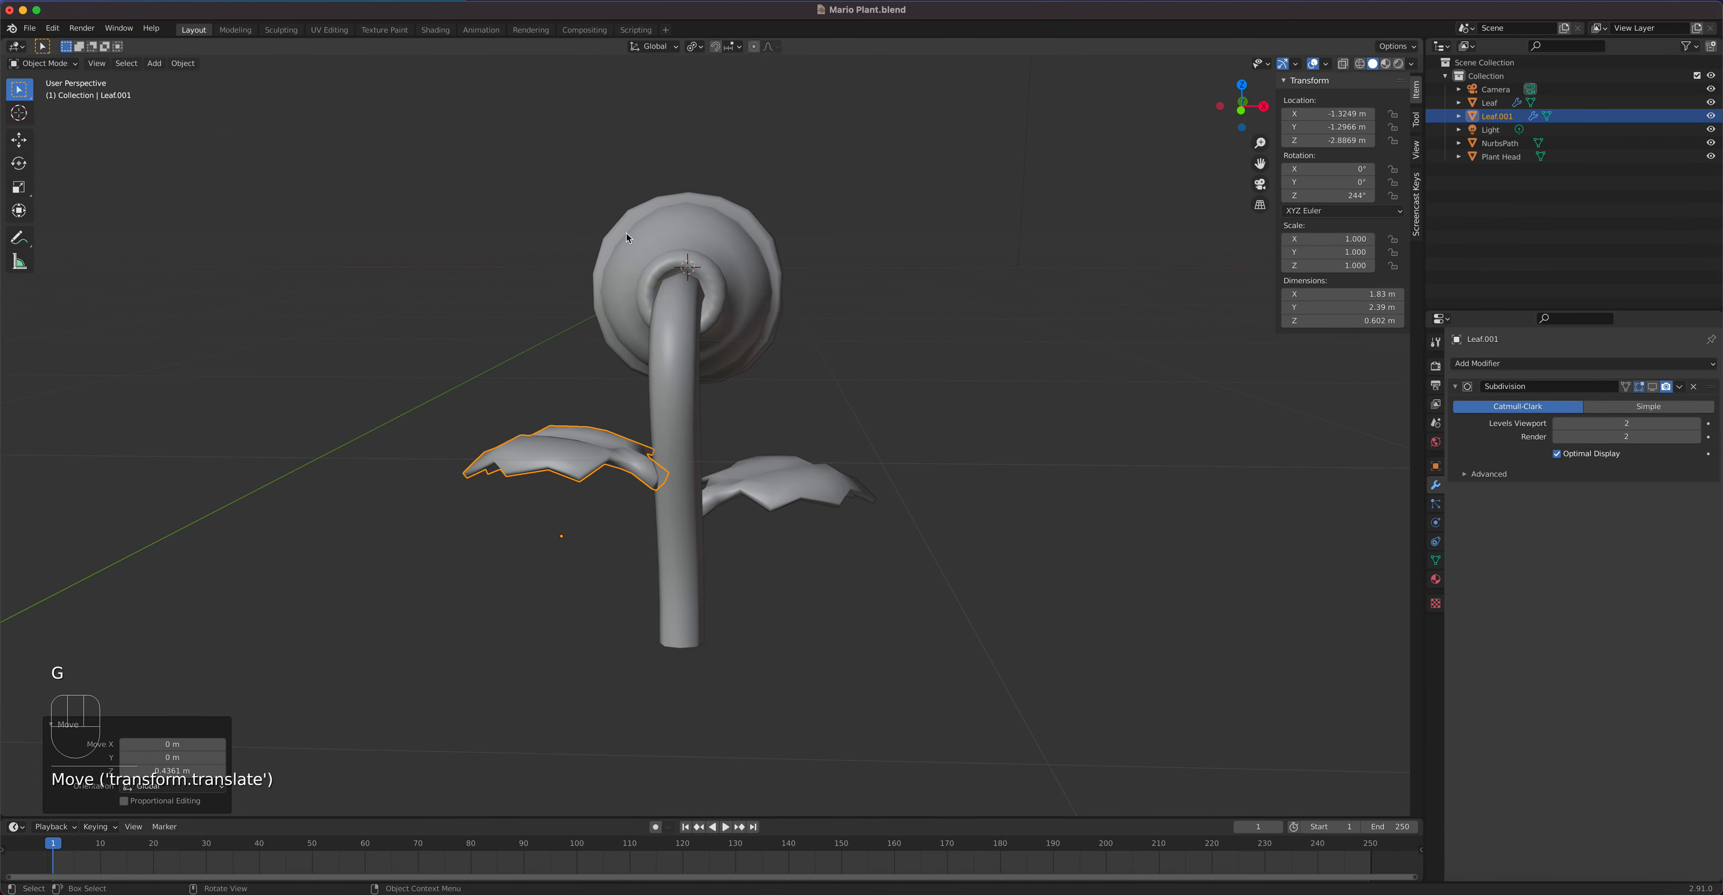
key("KP_7")
key("g")
left_click(646, 263)
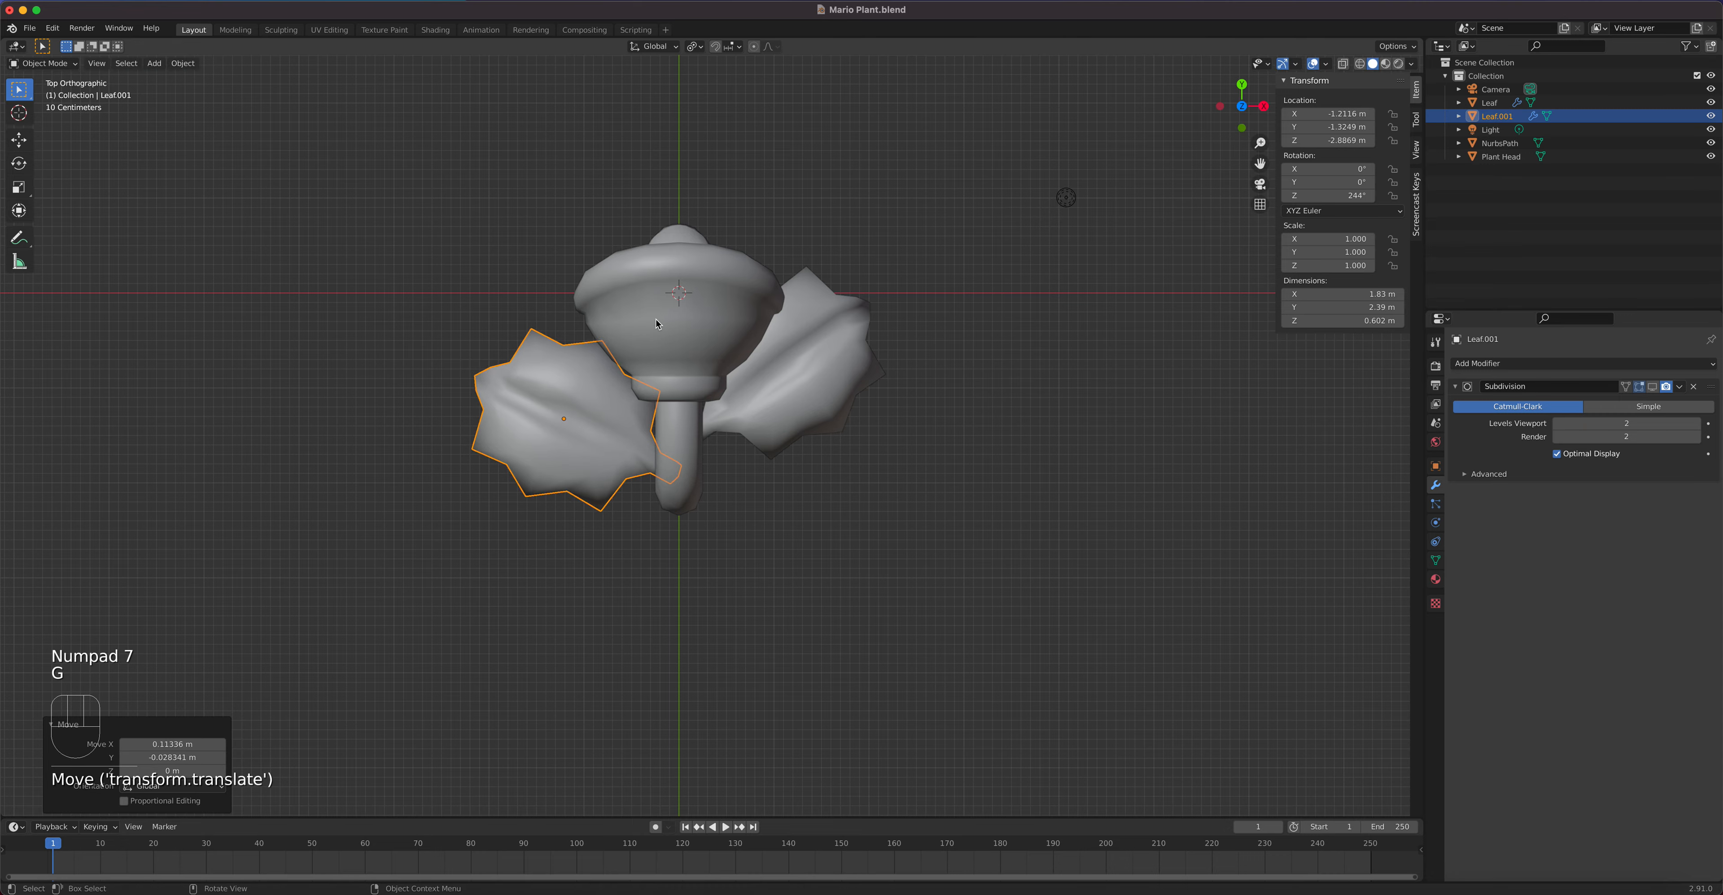
middle_click_drag(670, 386, 798, 446)
key("g")
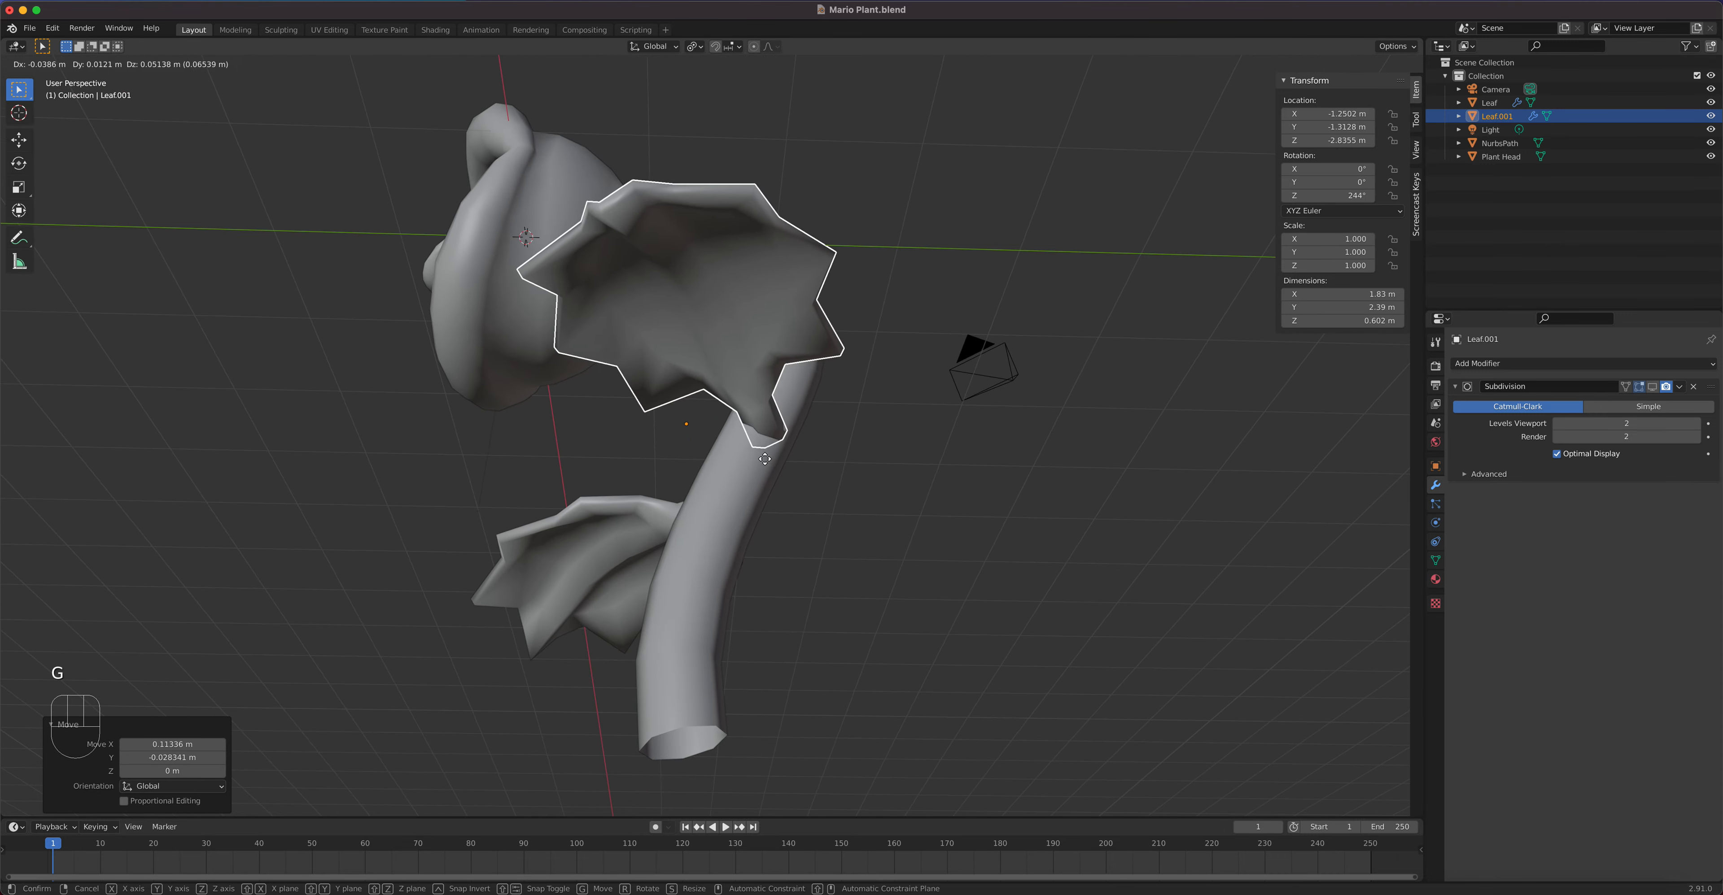
left_click(751, 455)
Step: Inspect both leaves' attachment to the stem from several sides and save the file
middle_click_drag(751, 454, 596, 408)
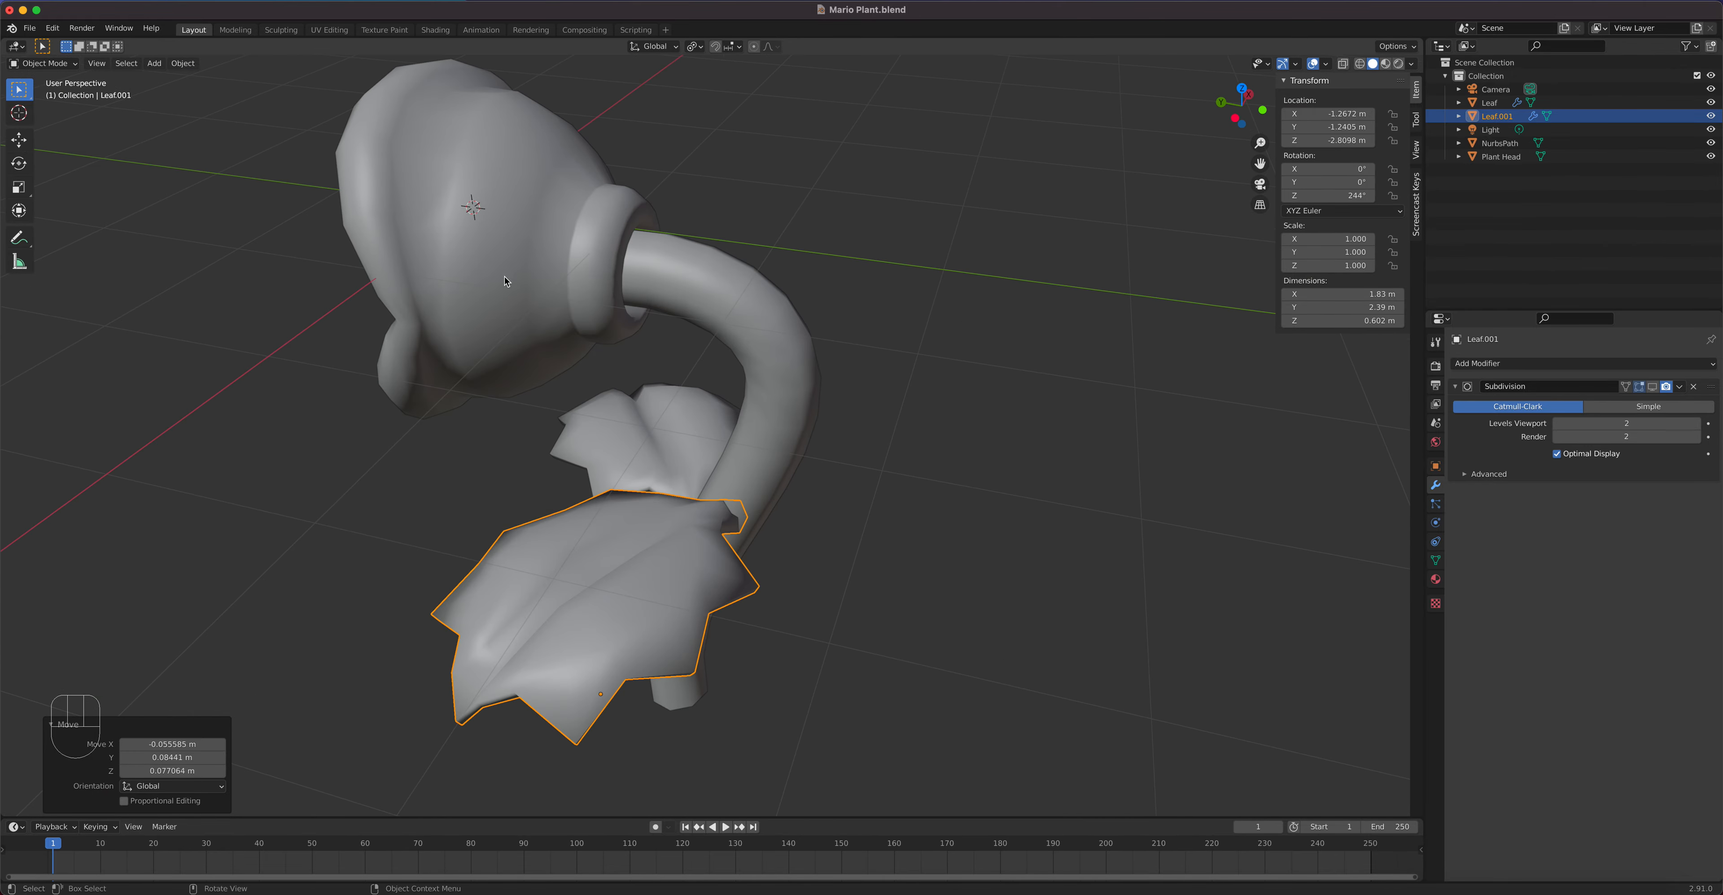
middle_click_drag(603, 525, 862, 509)
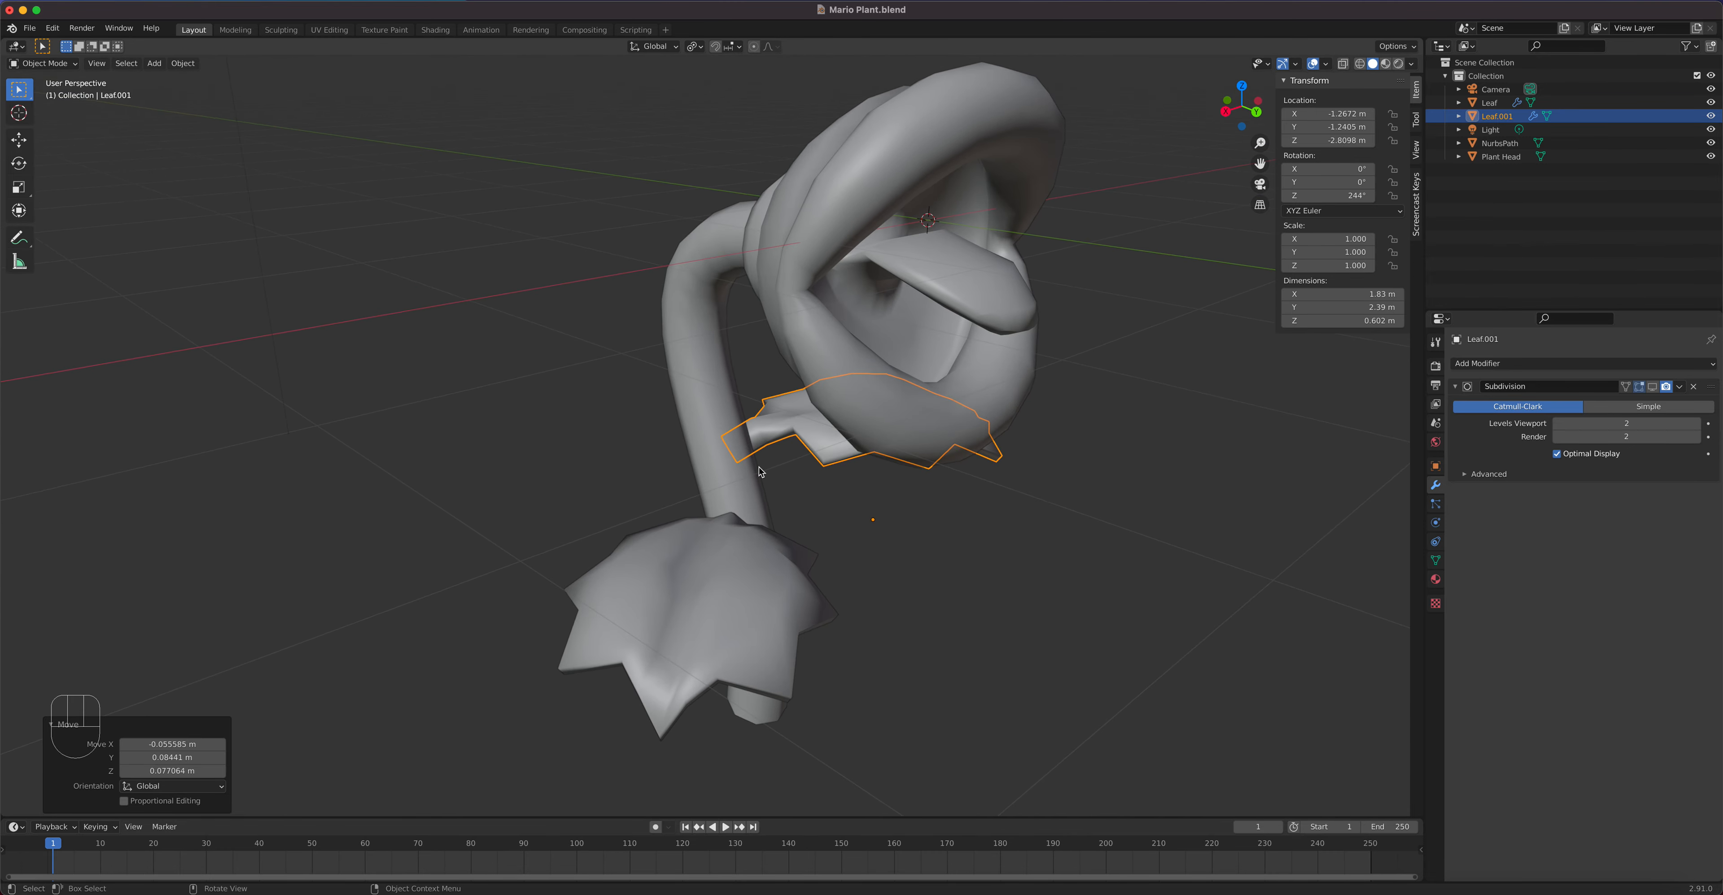
middle_click_drag(786, 542, 784, 439)
key("super+s")
scroll(785, 440, "up", 1)
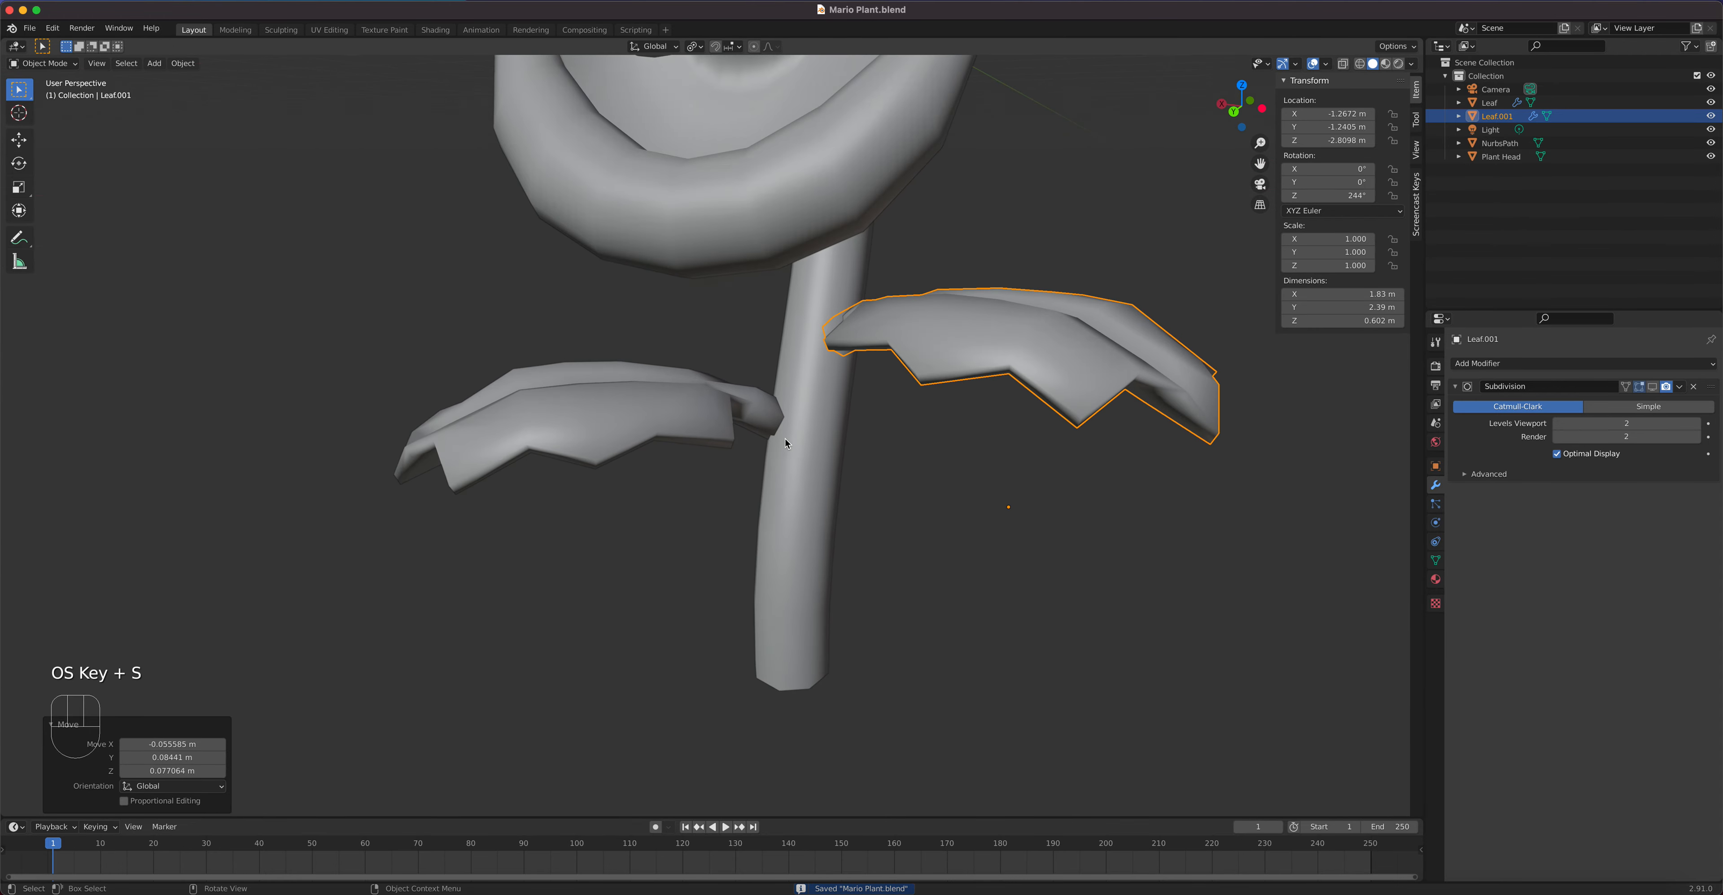
Step: Add a cylinder mesh with 32 vertices for the pot
scroll(785, 439, "down", 3)
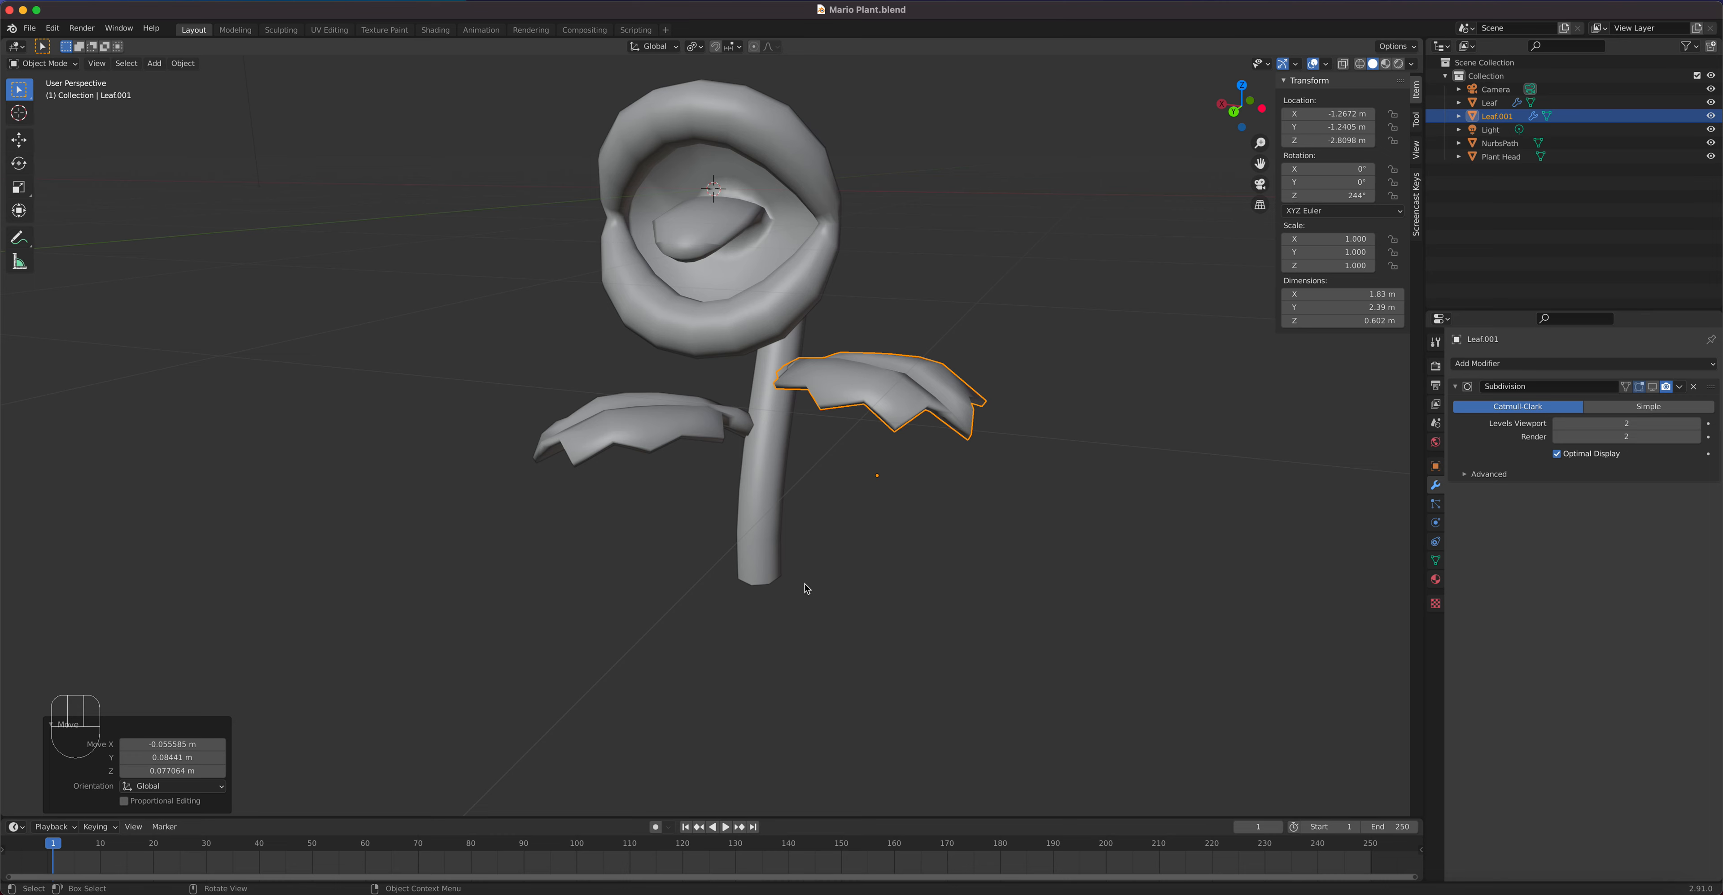
key("shift+a")
mouse_move(806, 588)
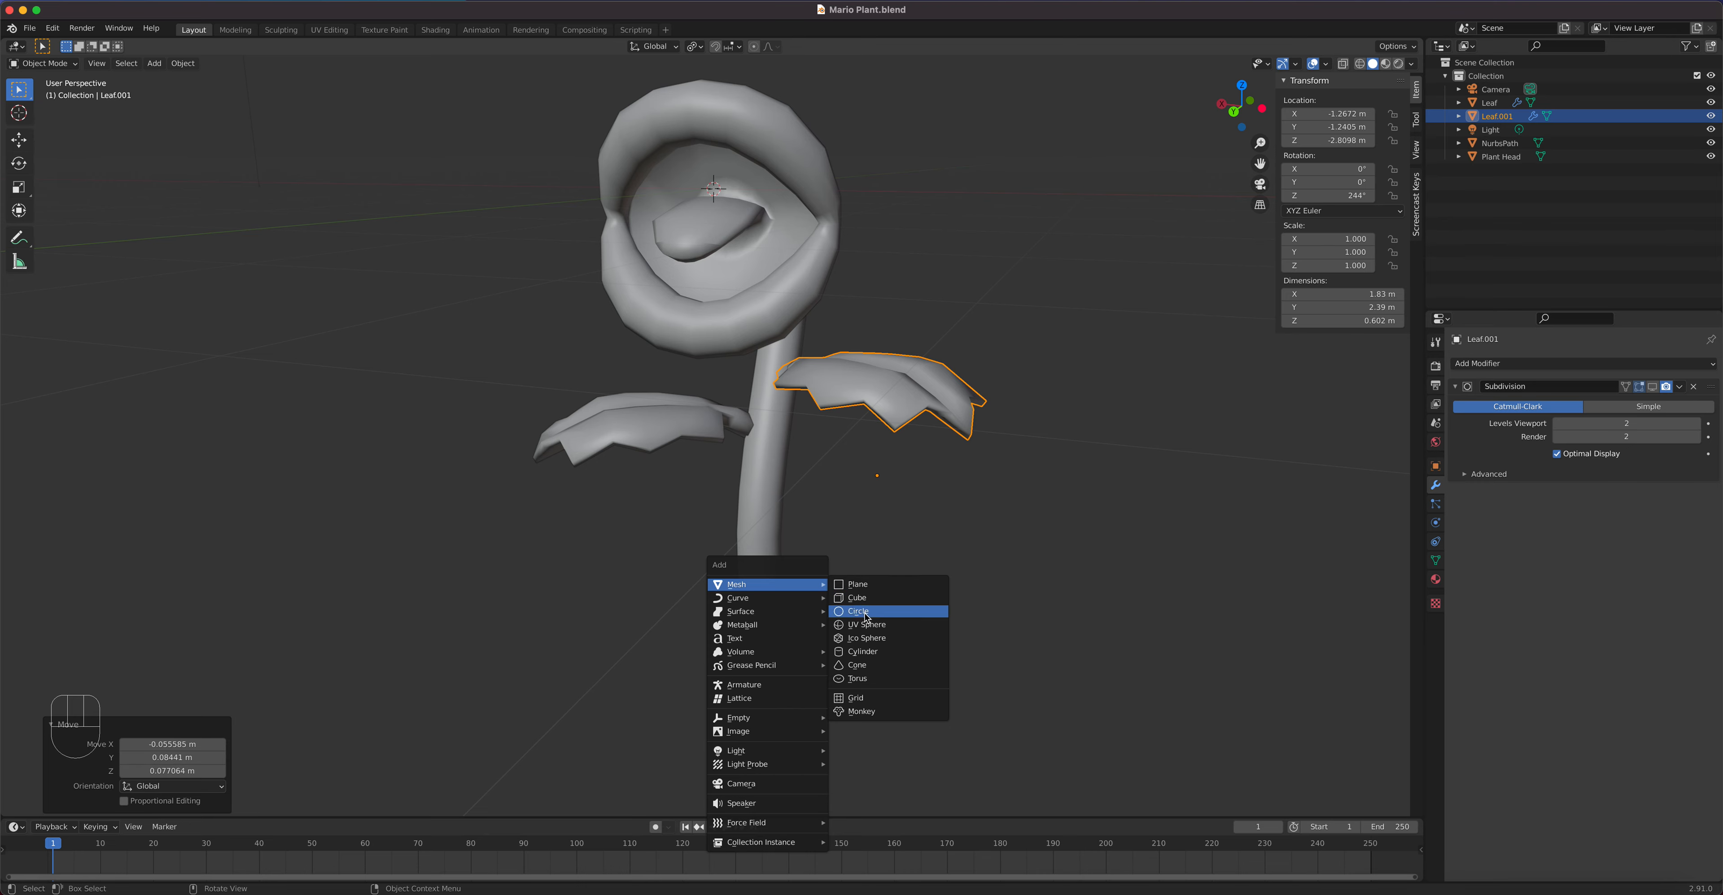
left_click(870, 653)
scroll(818, 387, "down", 3)
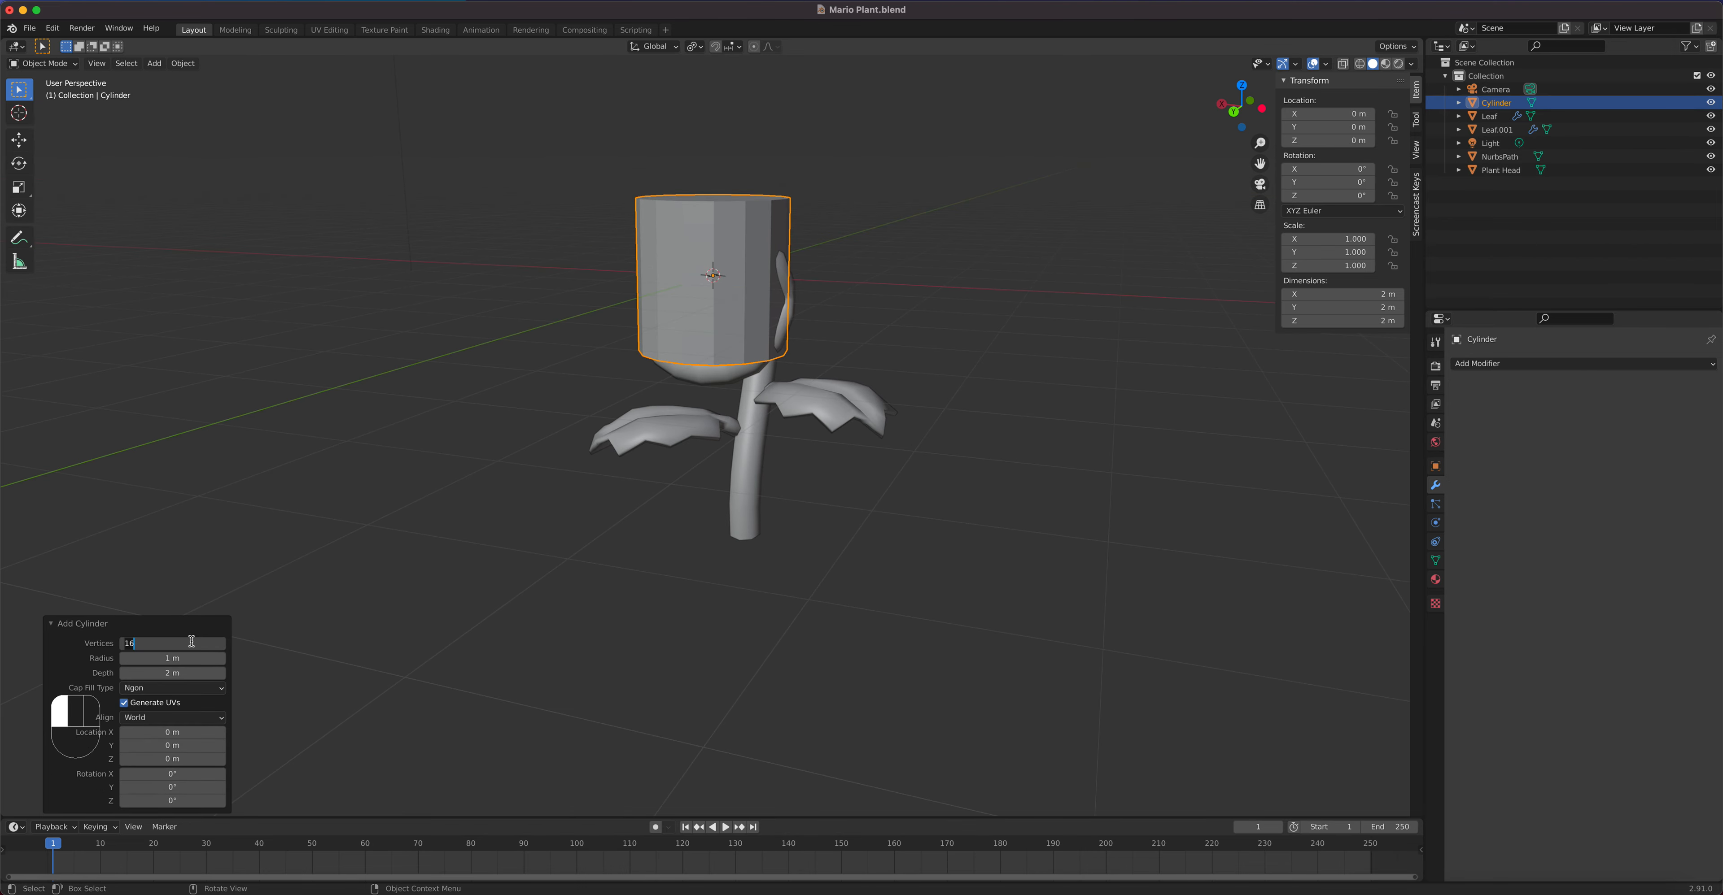
key("Return")
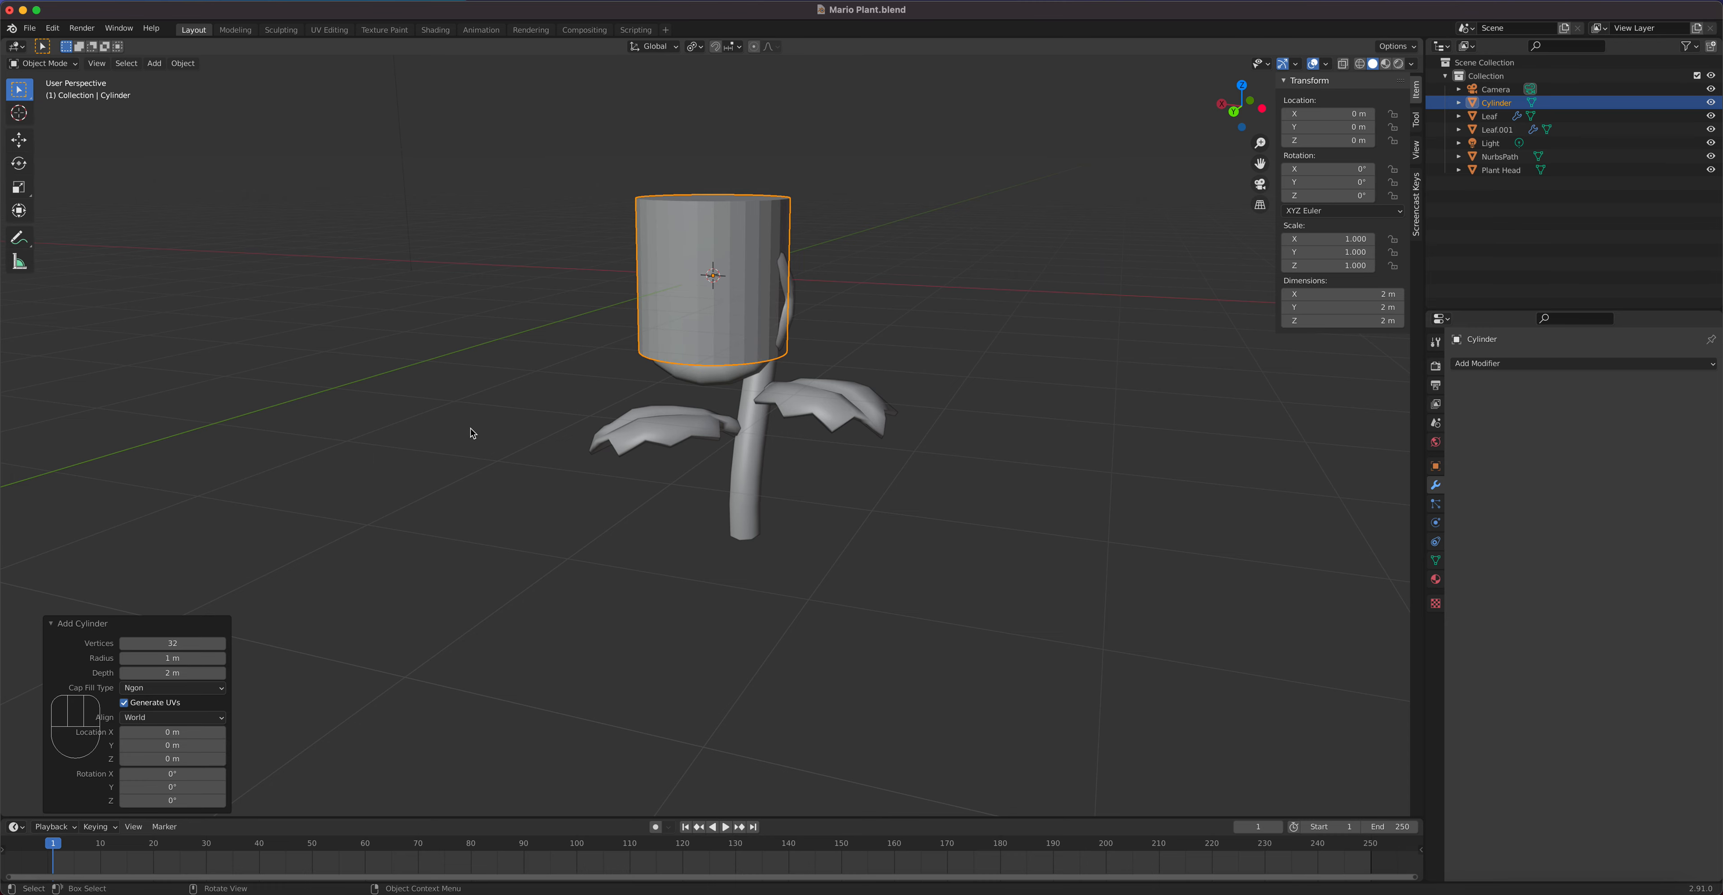
Step: Scale the cylinder up uniformly by a factor of about 1.64
key("KP_1")
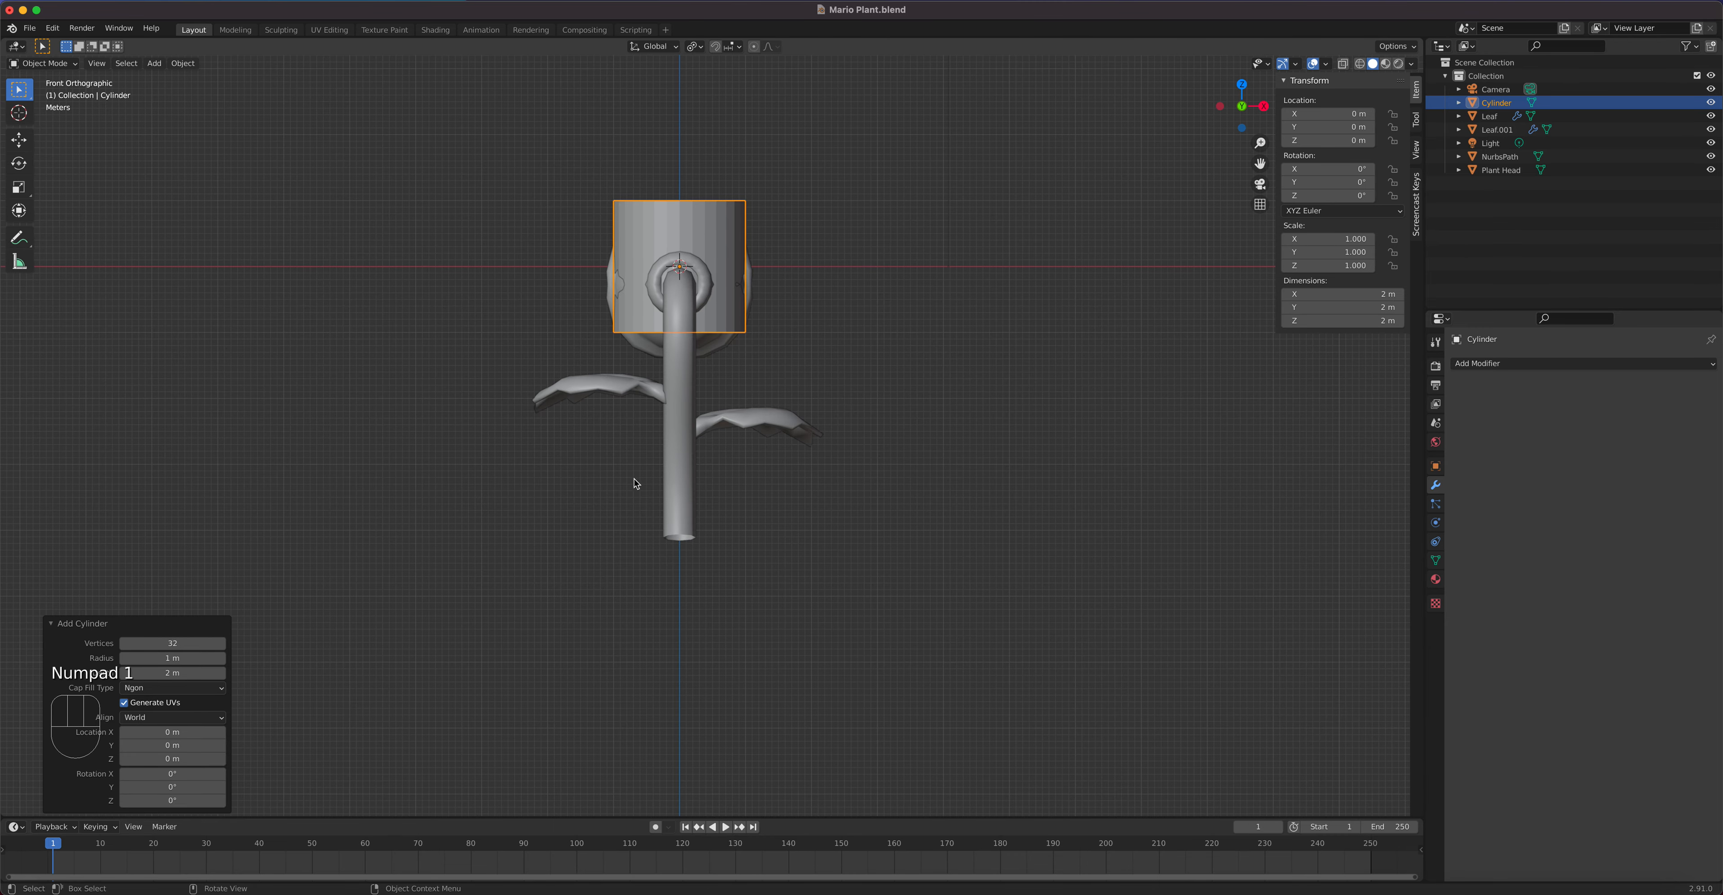
key("s")
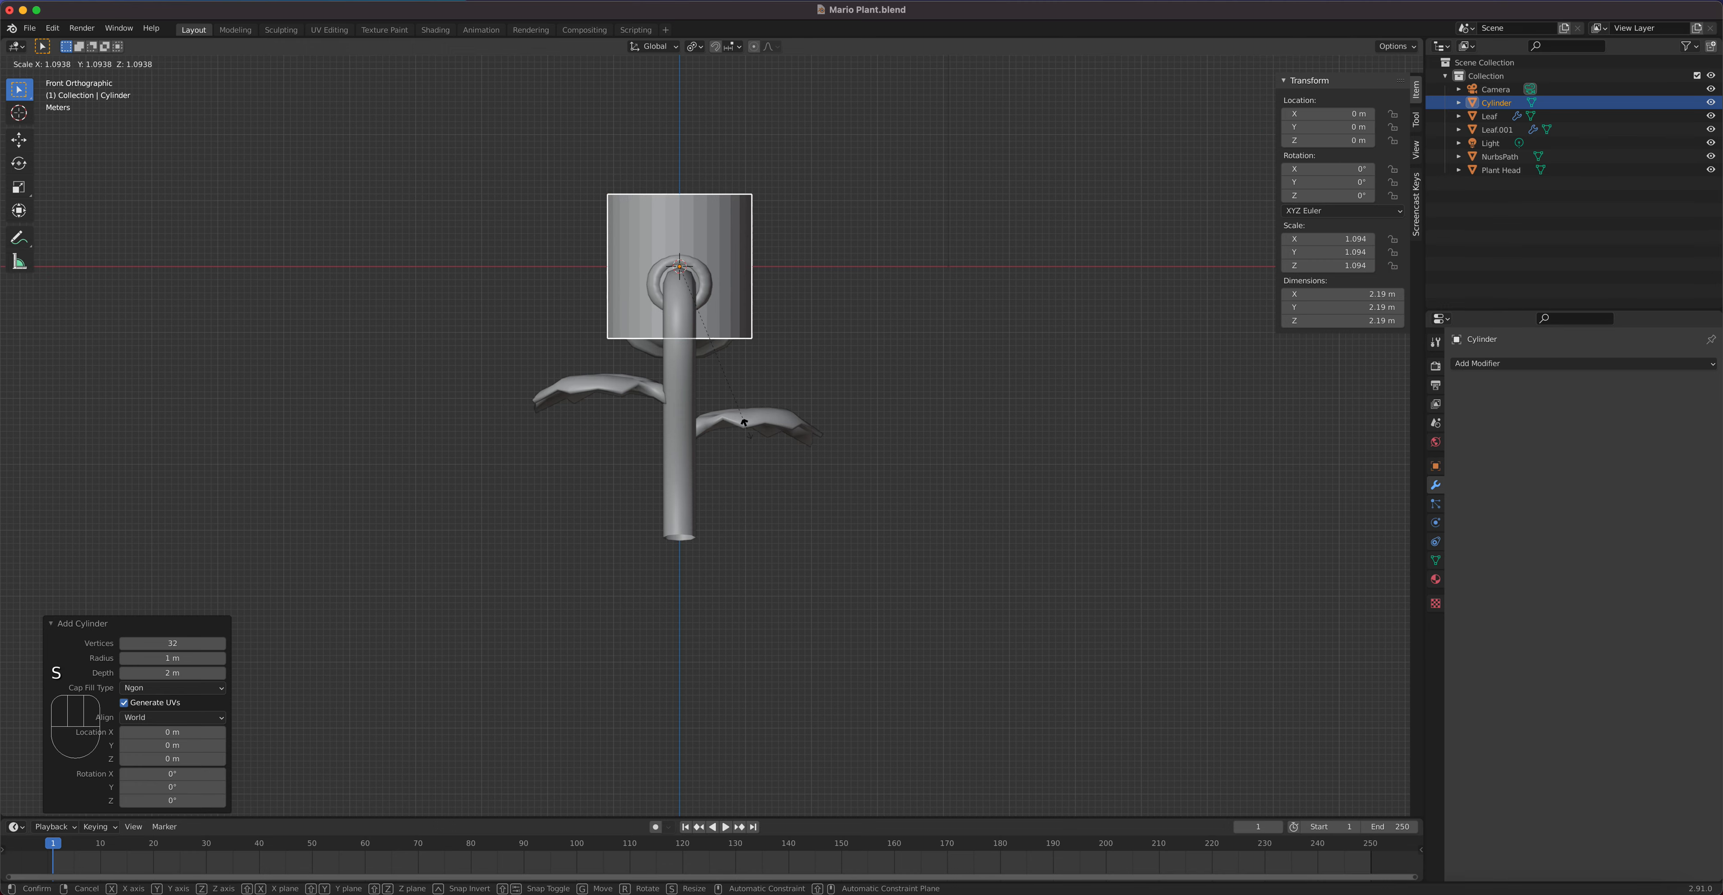
left_click(819, 477)
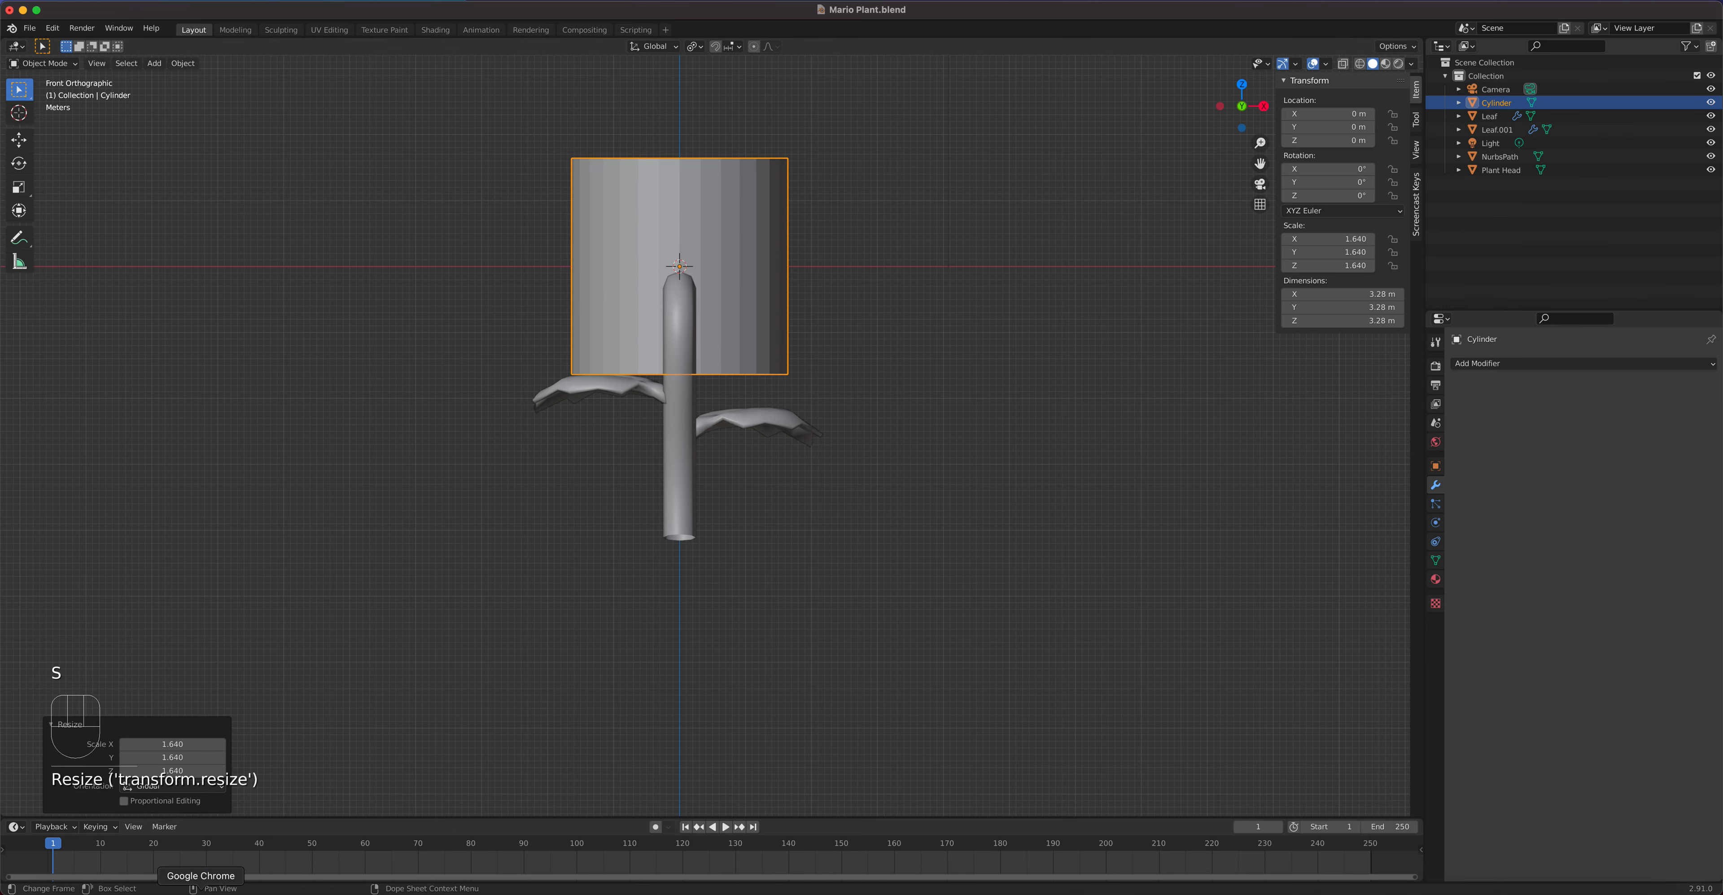
Step: Check the Mario plant reference images in Google Chrome and return to Blender
left_click(201, 894)
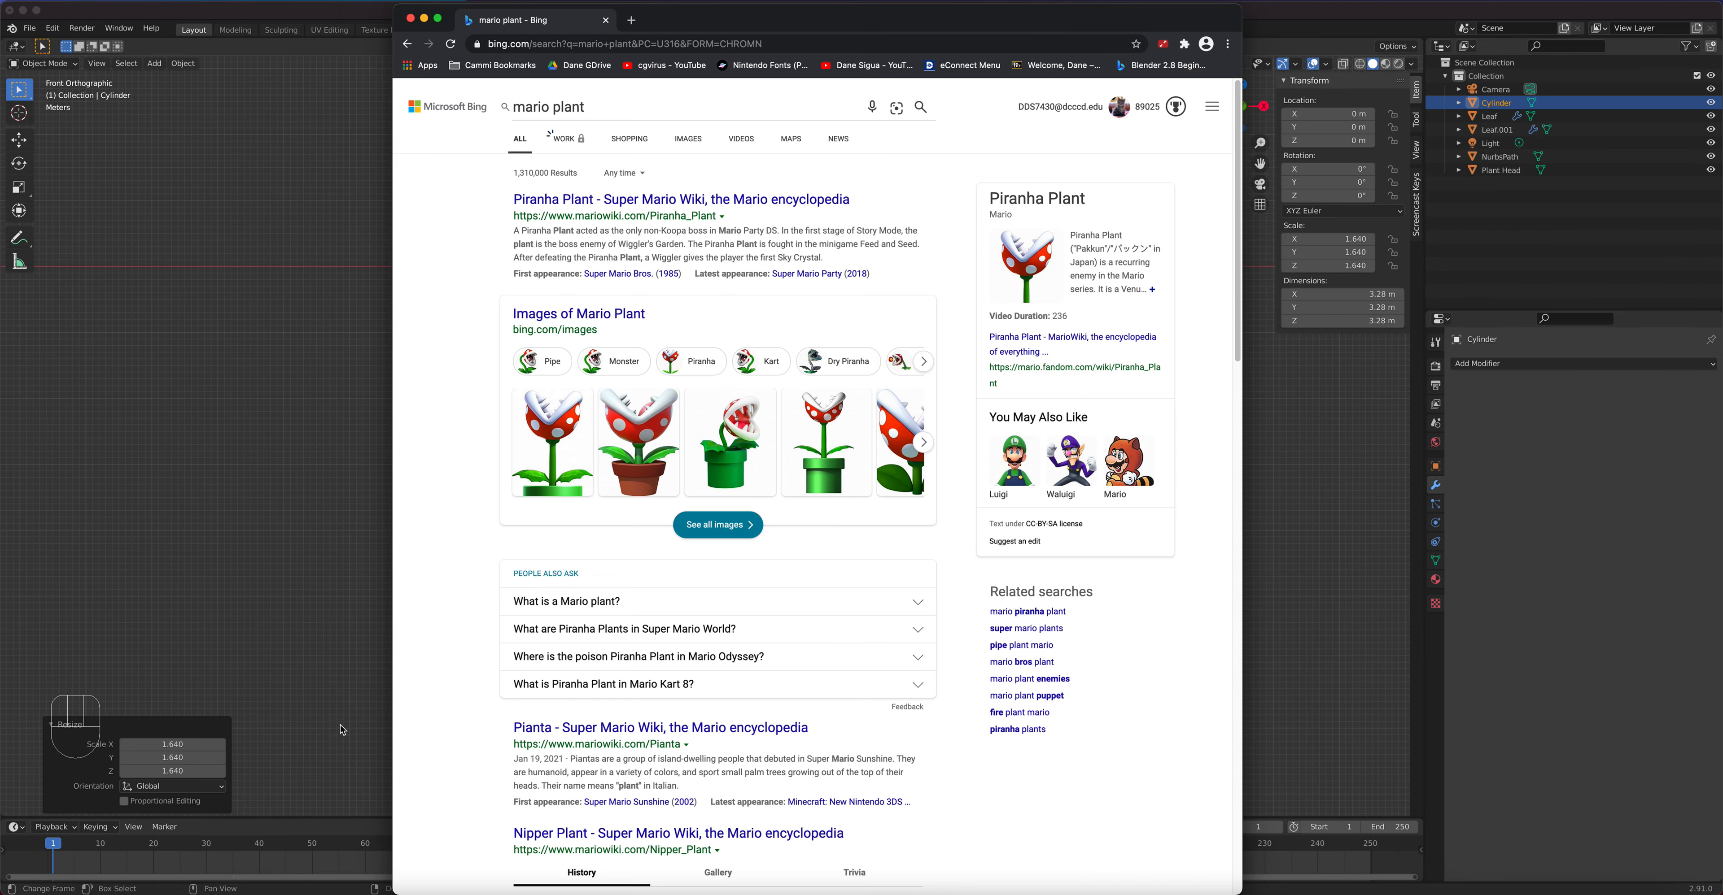
left_click(353, 700)
left_click(756, 346)
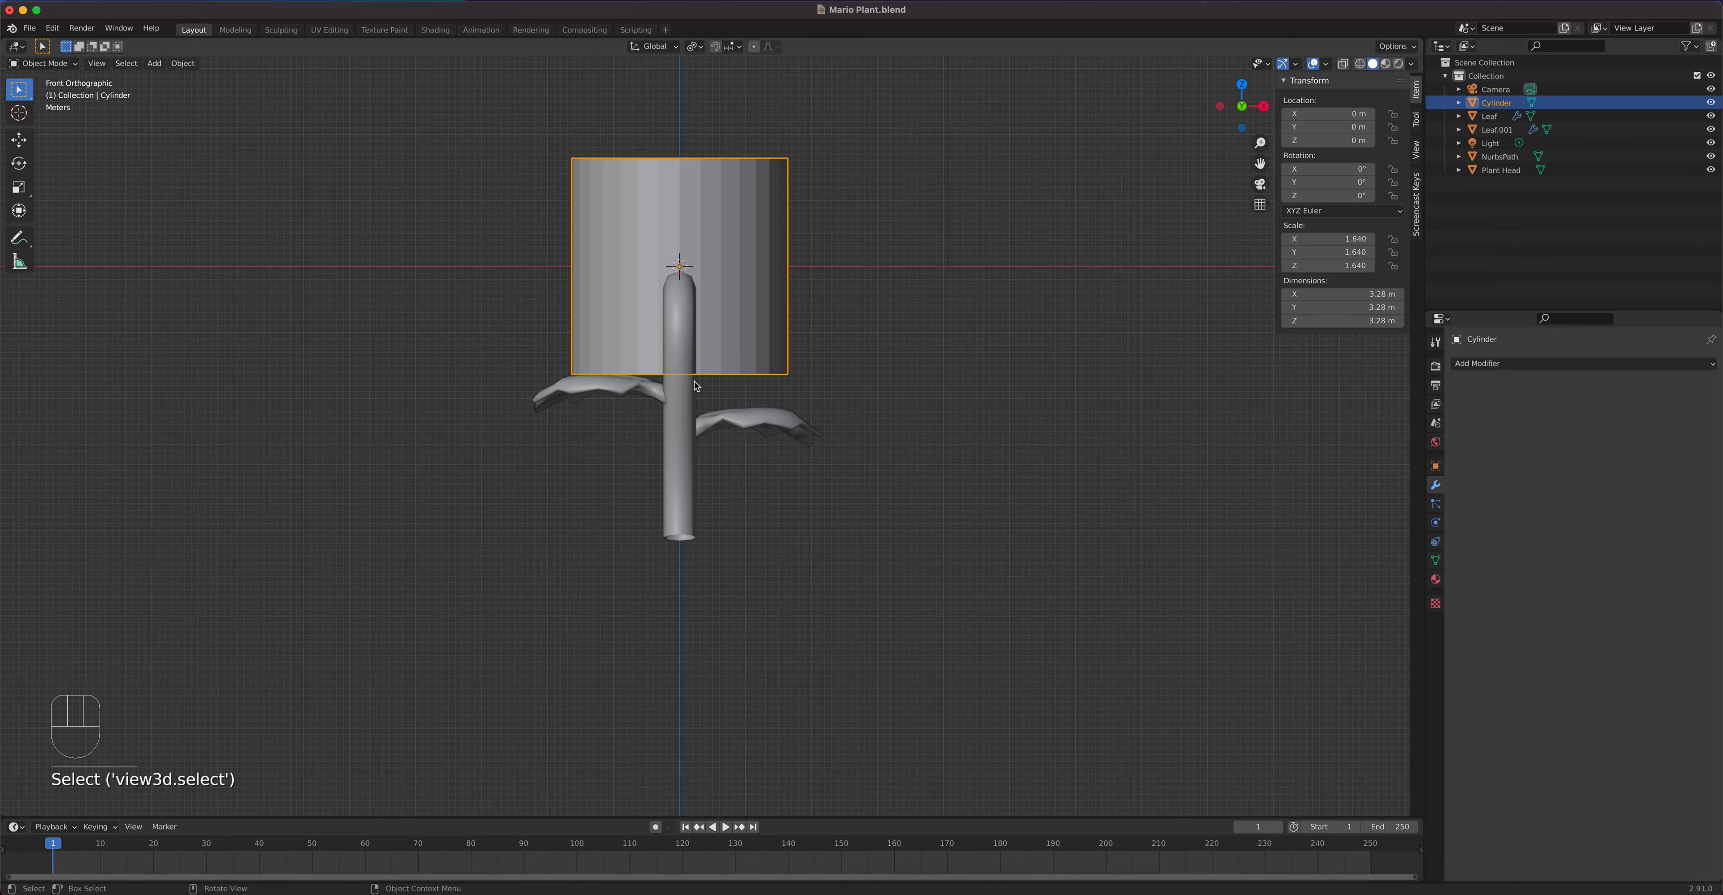
Step: Examine the stem's mesh and its lower end in Edit Mode, ending back in Object Mode
left_click(690, 401)
scroll(690, 401, "up", 2)
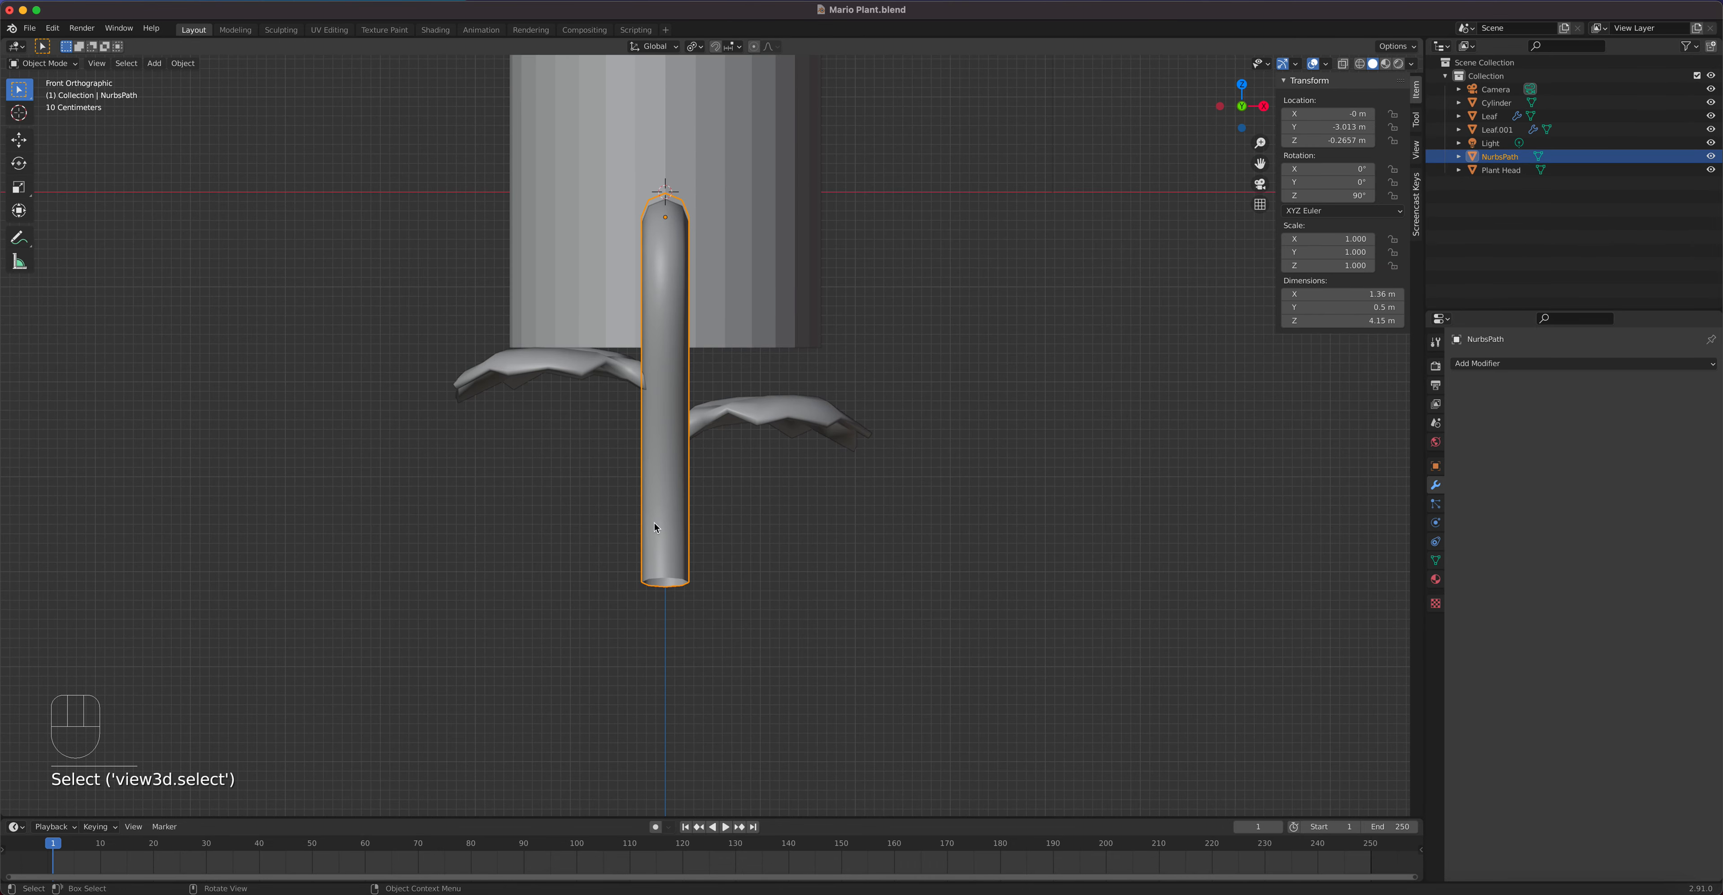
key("Tab")
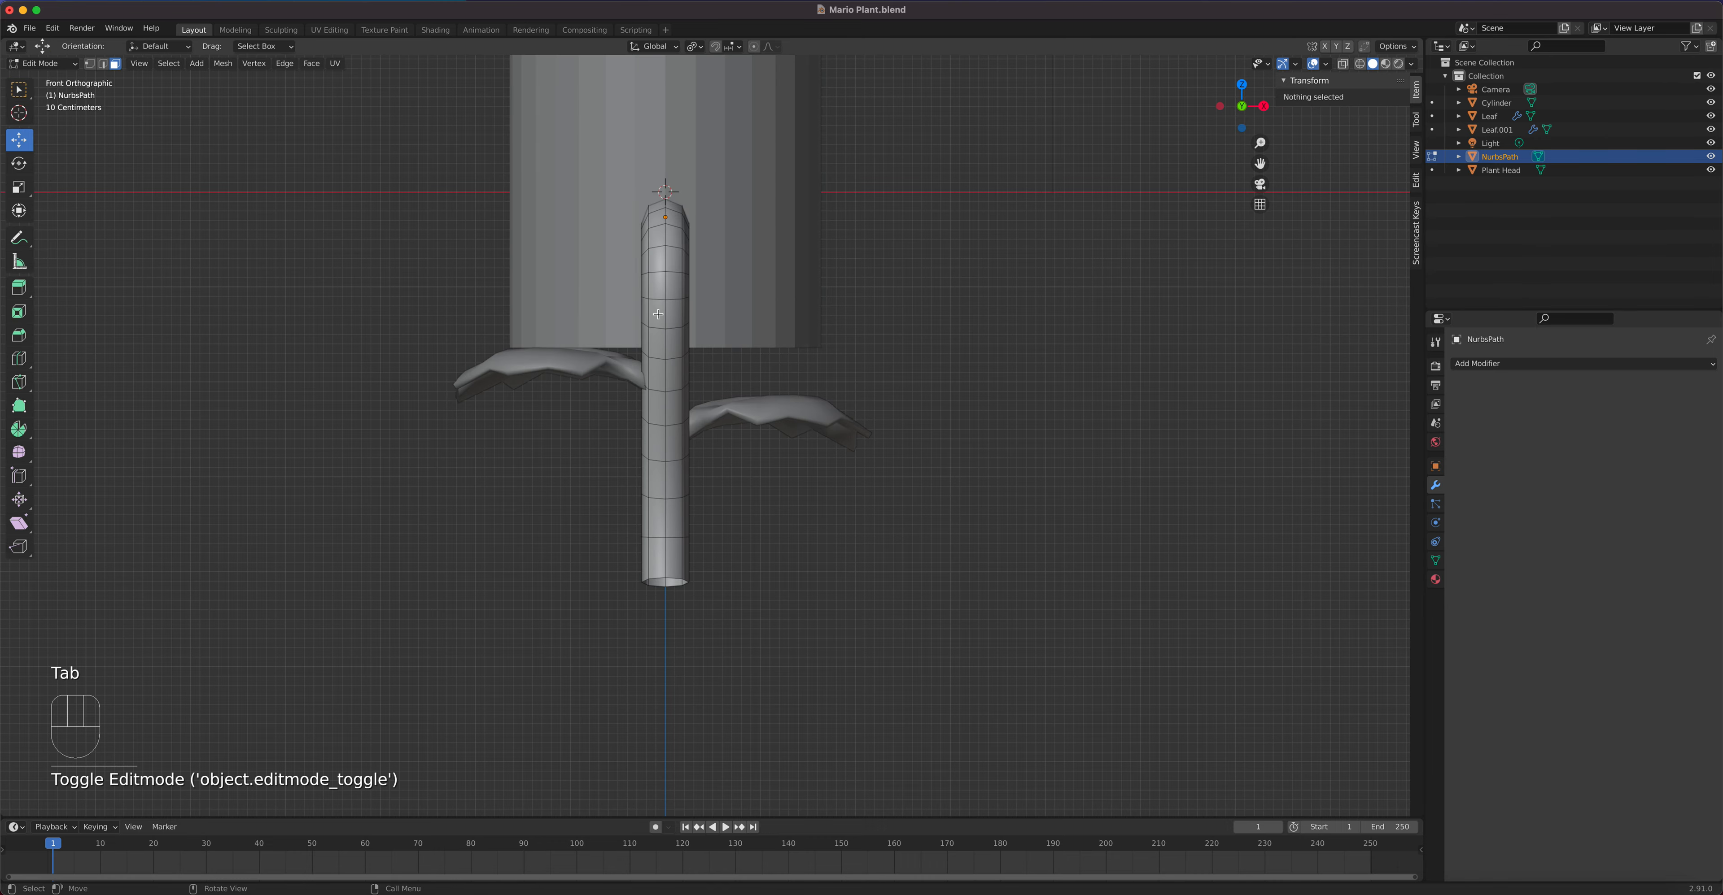
middle_click_drag(649, 365, 663, 314)
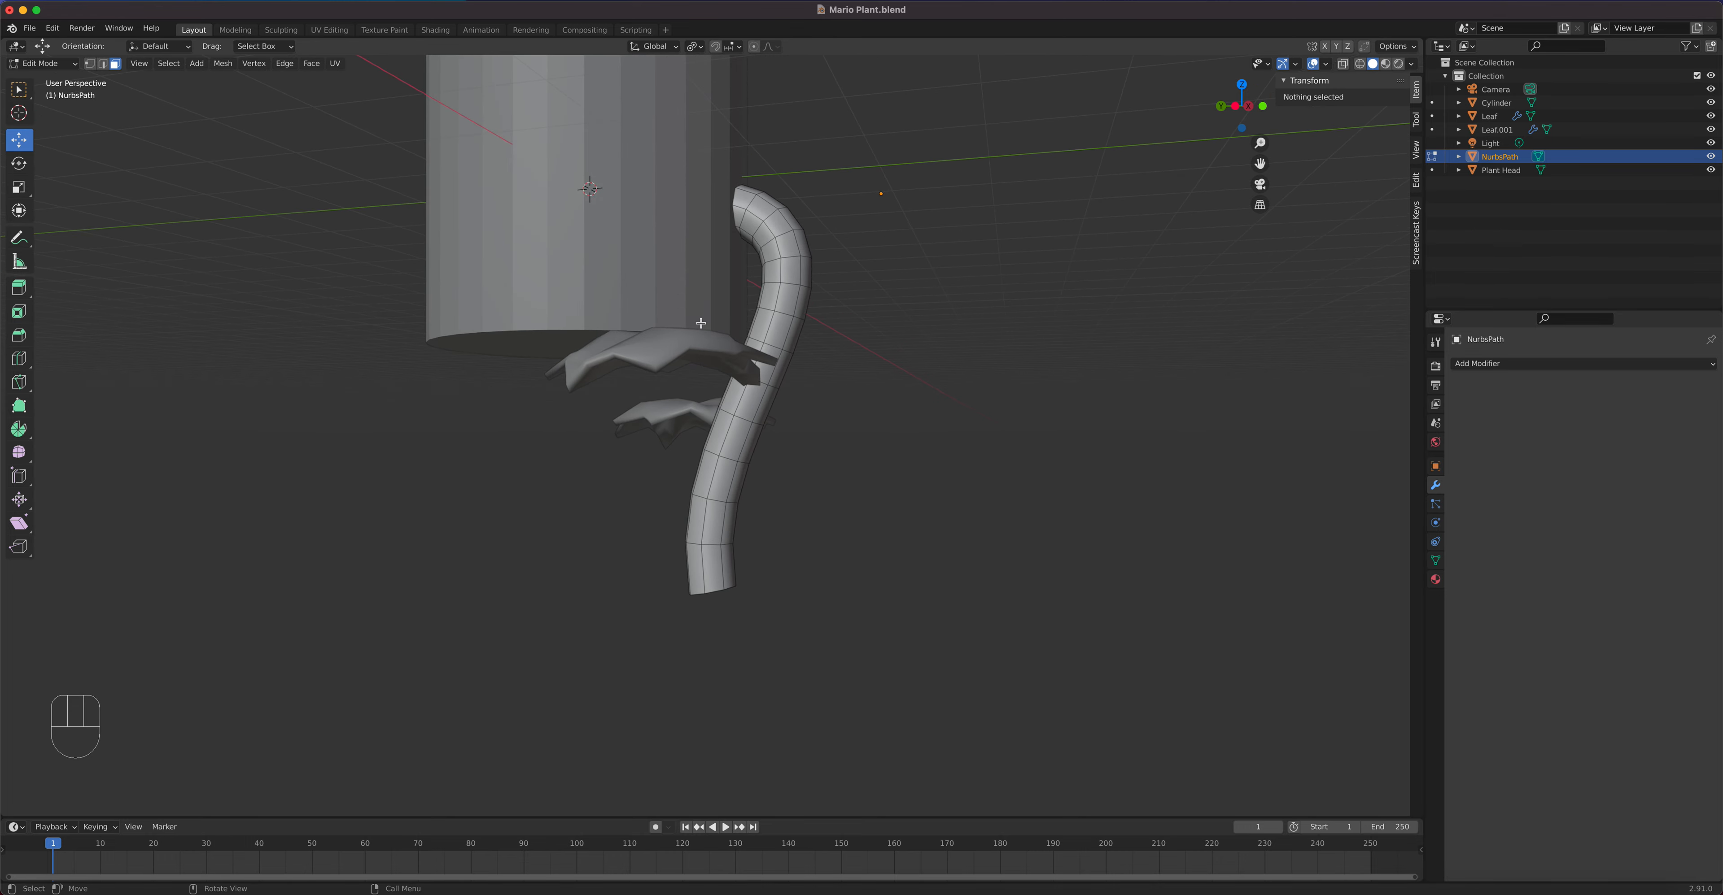
key("Tab")
Step: Lower the cylinder about 4.88 m along Z so its top meets the stem's lower end
left_click(637, 306)
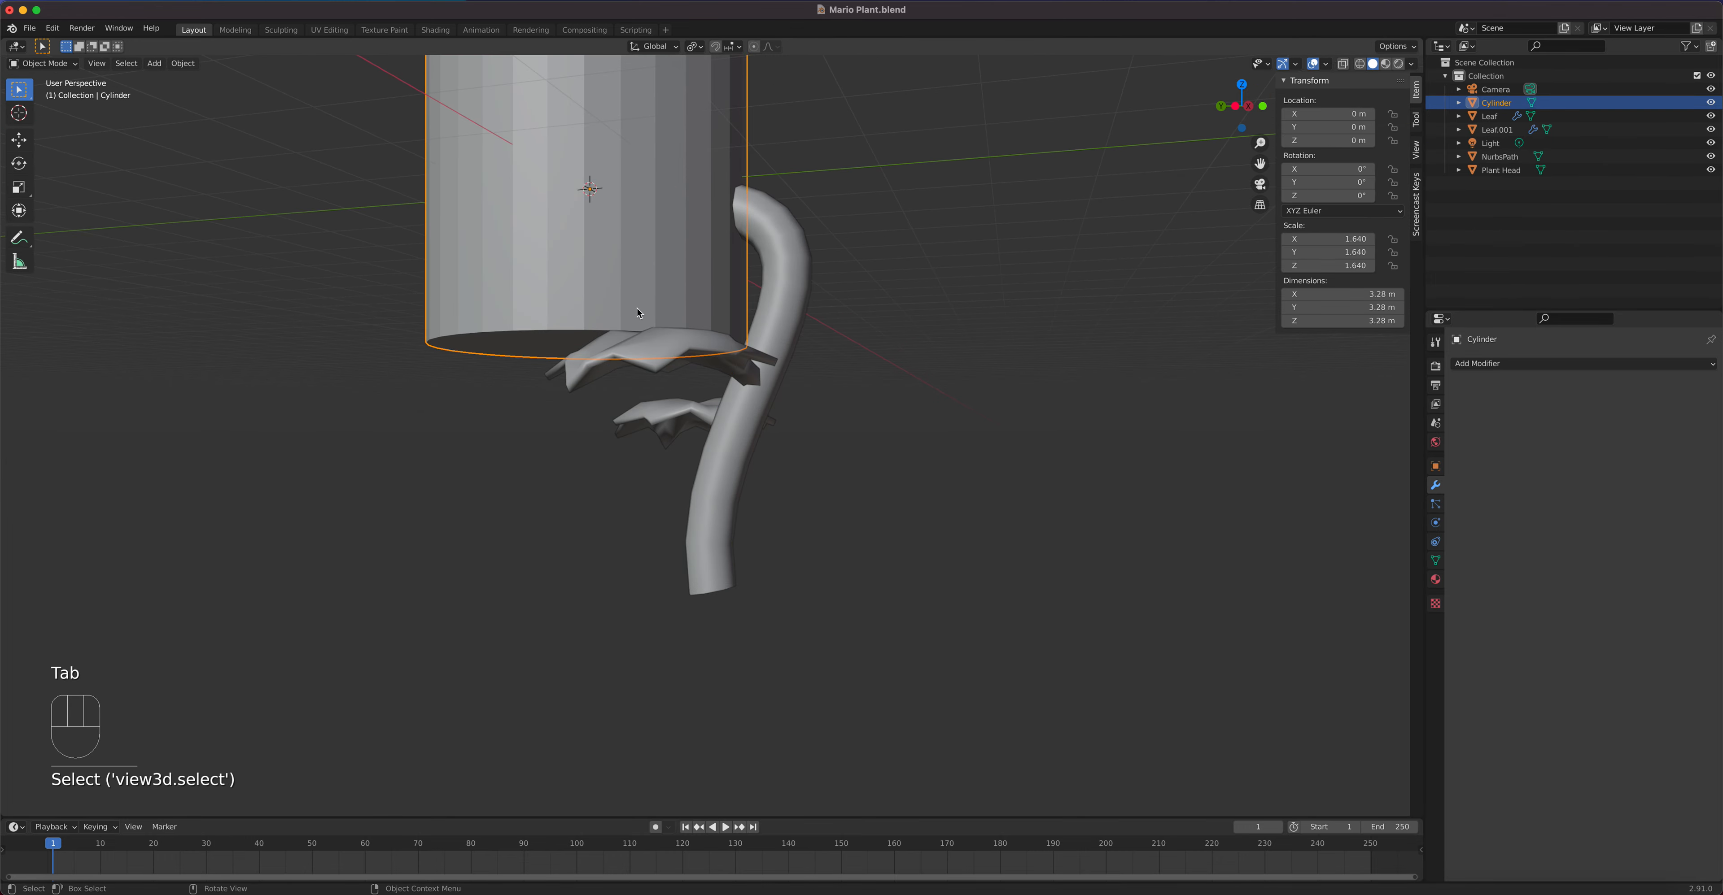
key("KP_1")
scroll(635, 309, "down", 5)
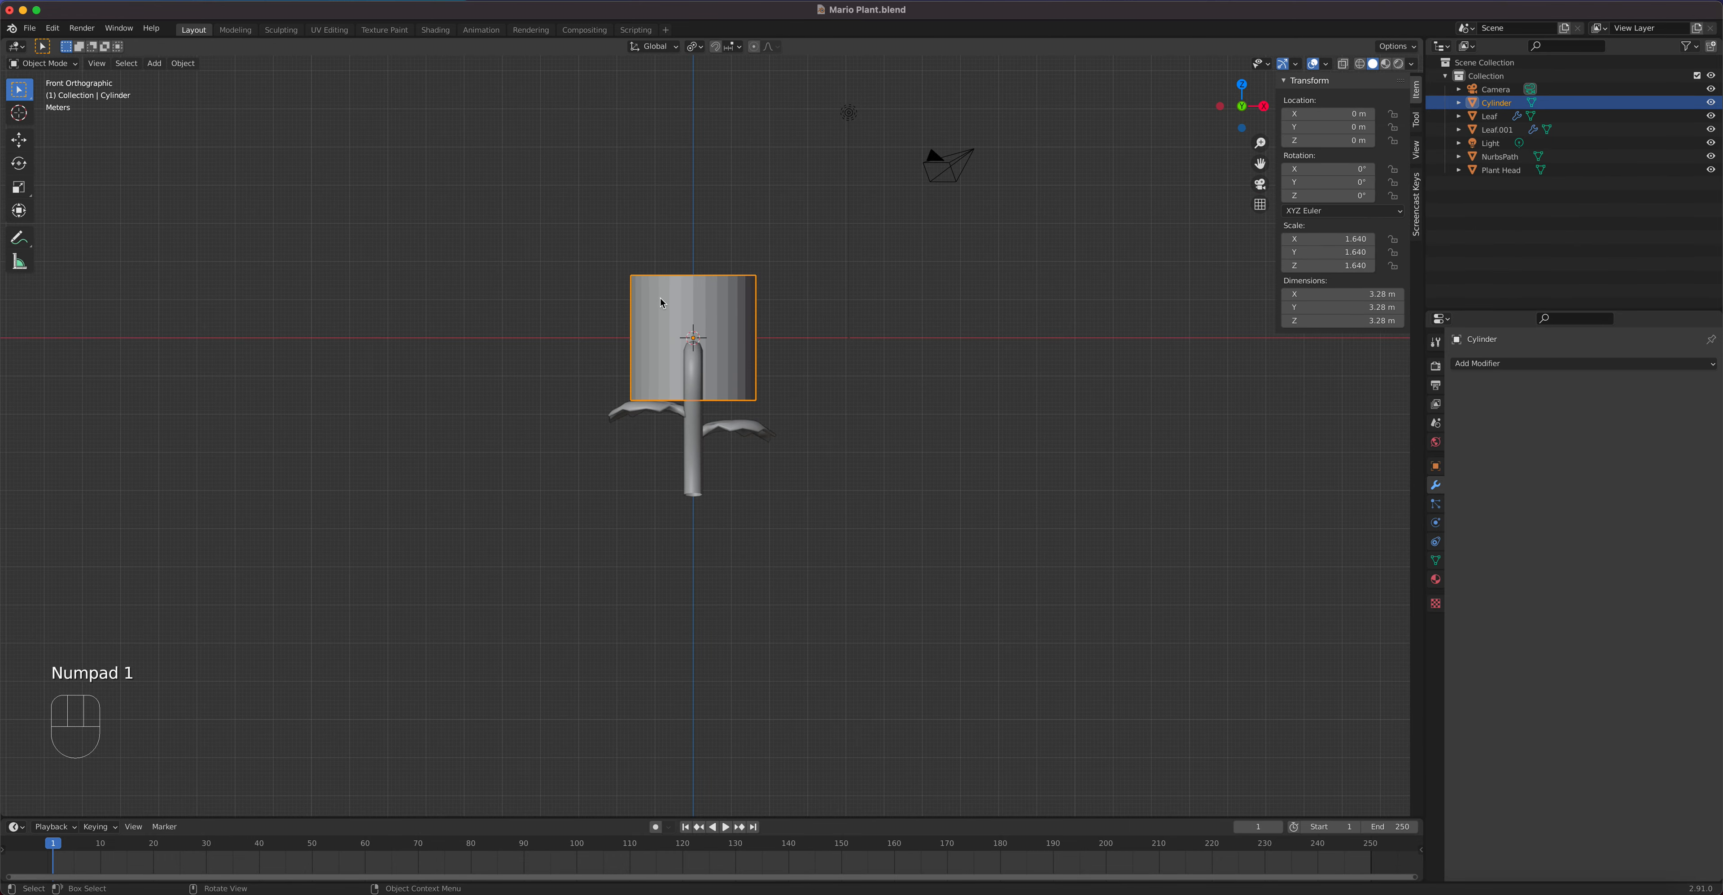
key("g")
key("z")
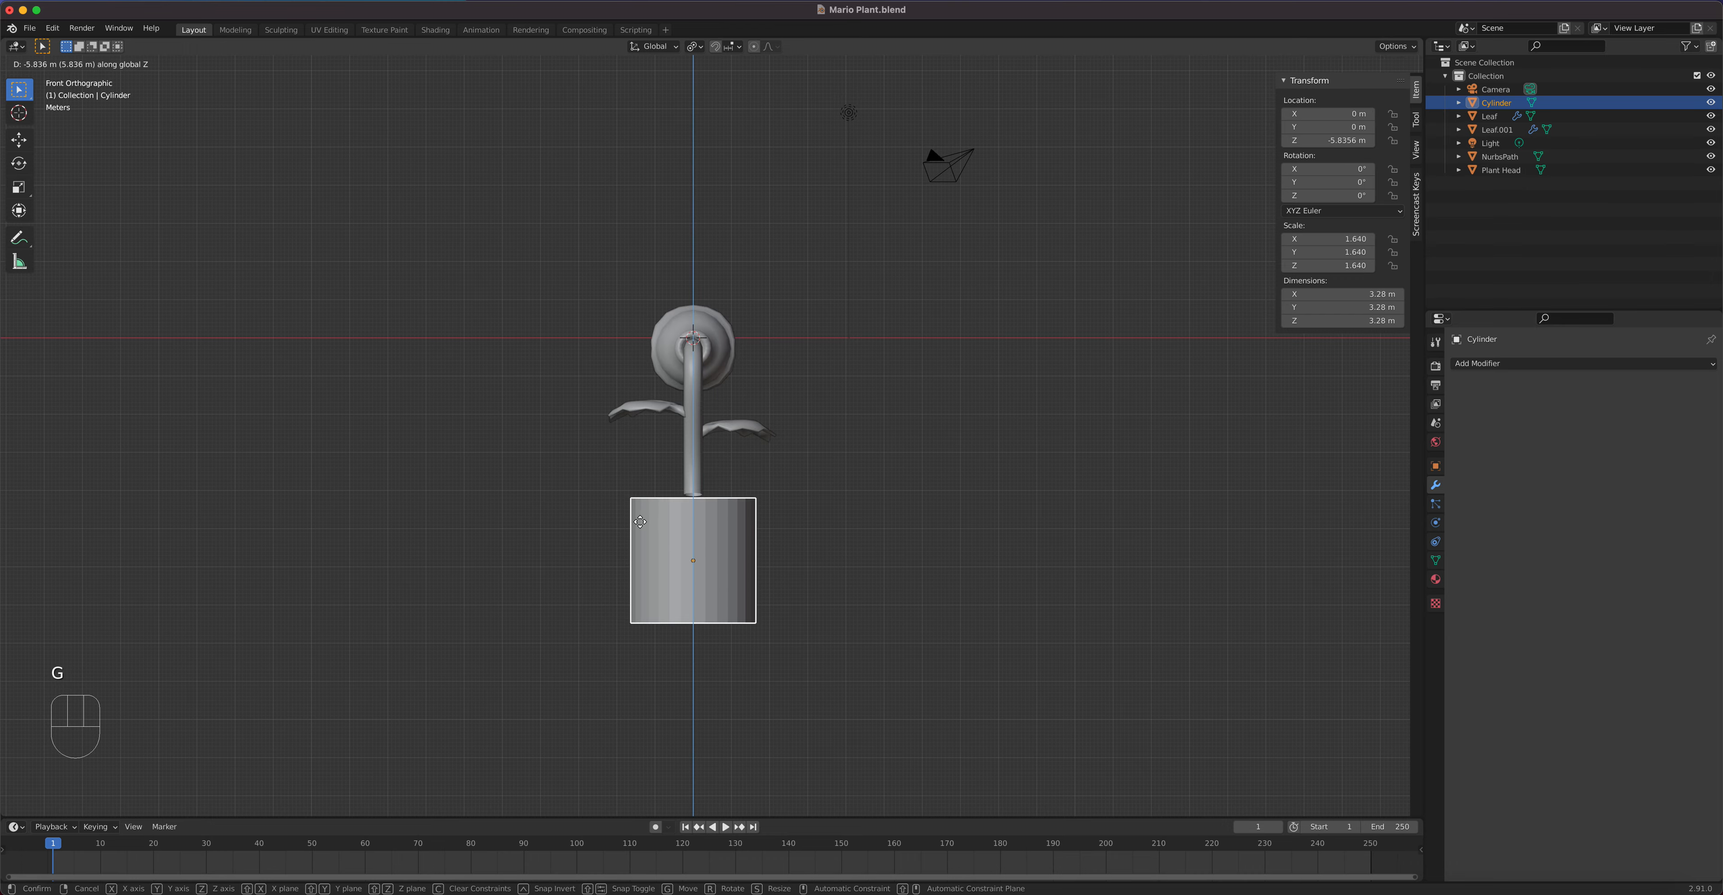
left_click(635, 485)
Step: Shift the cylinder about 1.37 m in the negative Y direction to sit beneath the stem
middle_click_drag(636, 485, 816, 472)
key("g")
key("y")
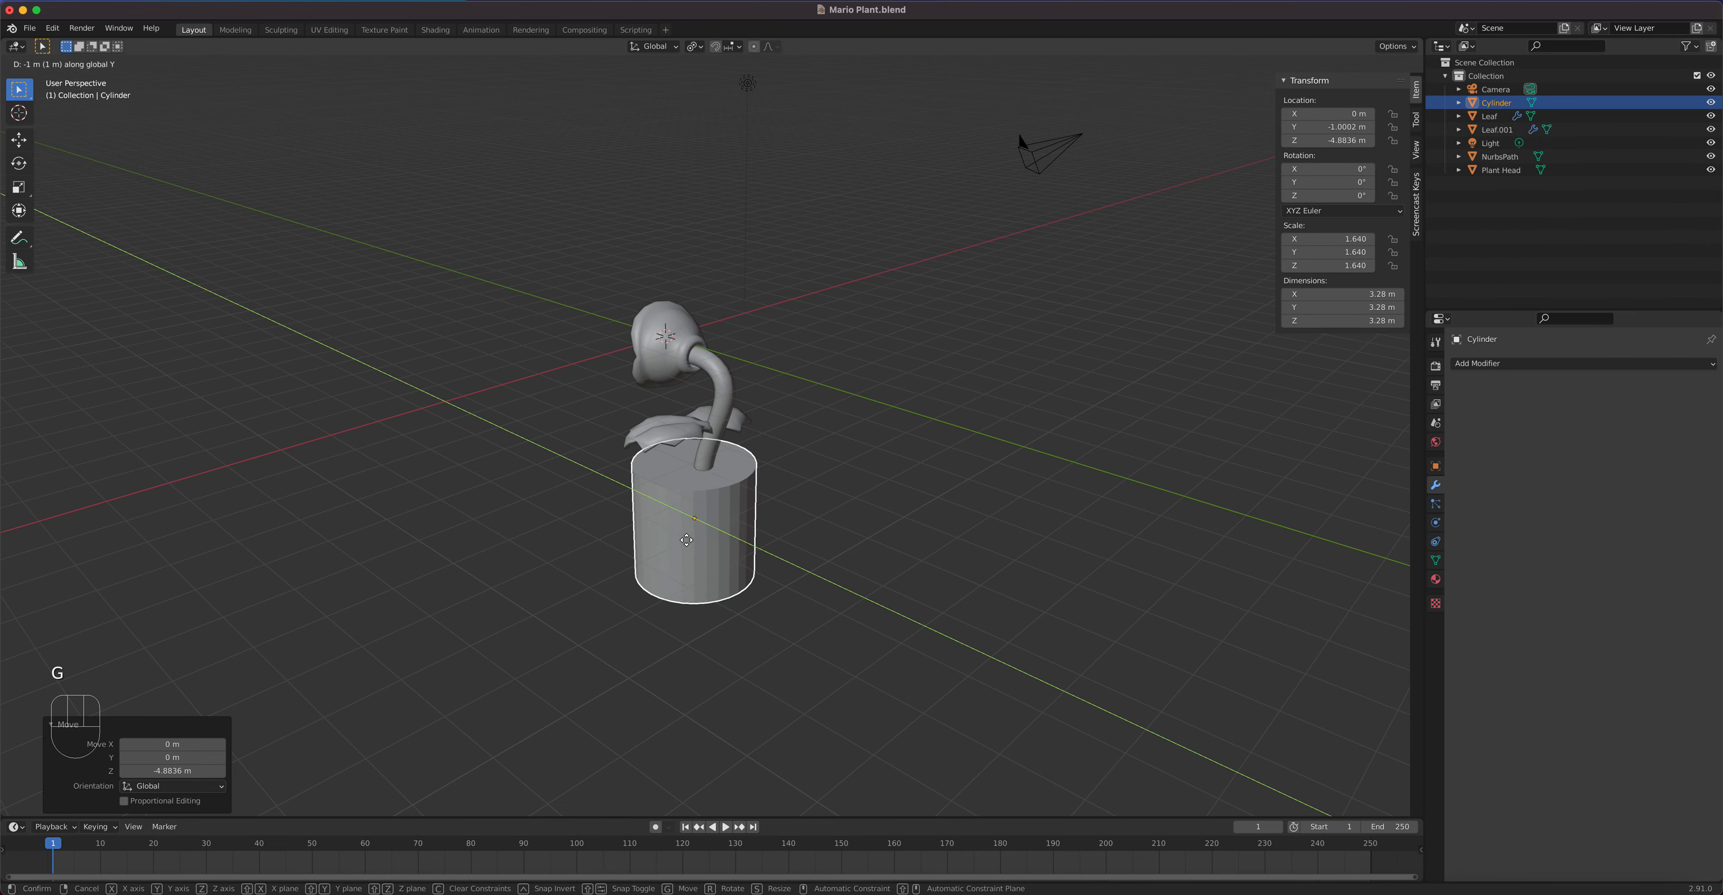
left_click(697, 545)
Step: Extrude the cylinder's top face outward at a scale of about 1.26 and extrude it up about 0.88 m to form the pot's rim
scroll(699, 539, "up", 5)
middle_click_drag(721, 426, 703, 293, "shift")
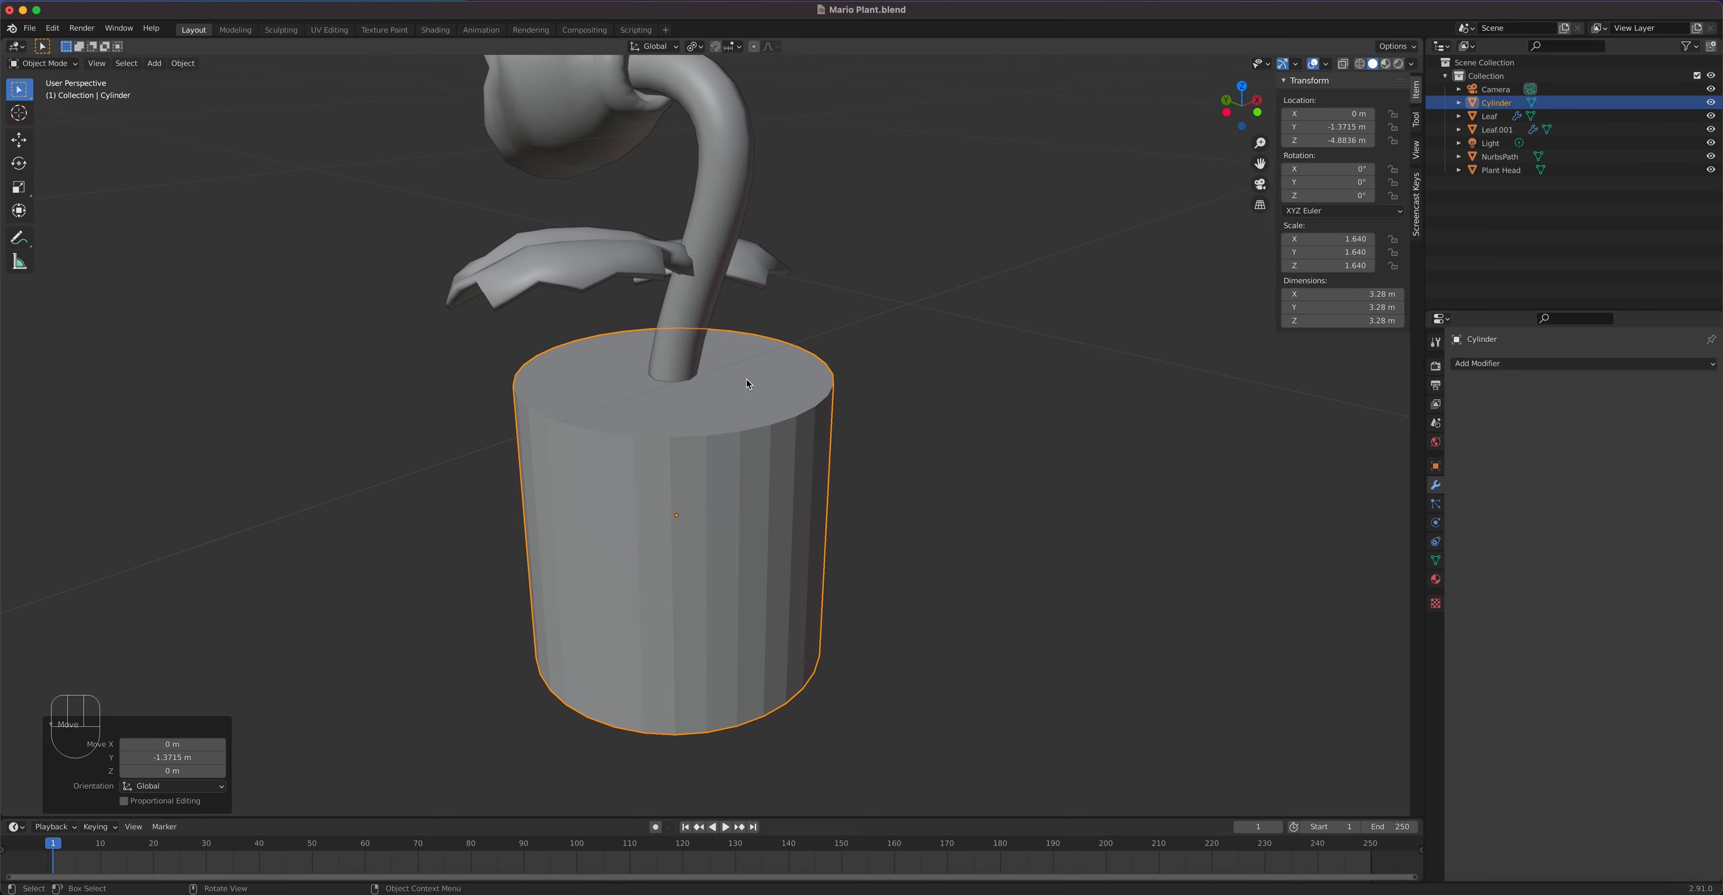
key("Tab")
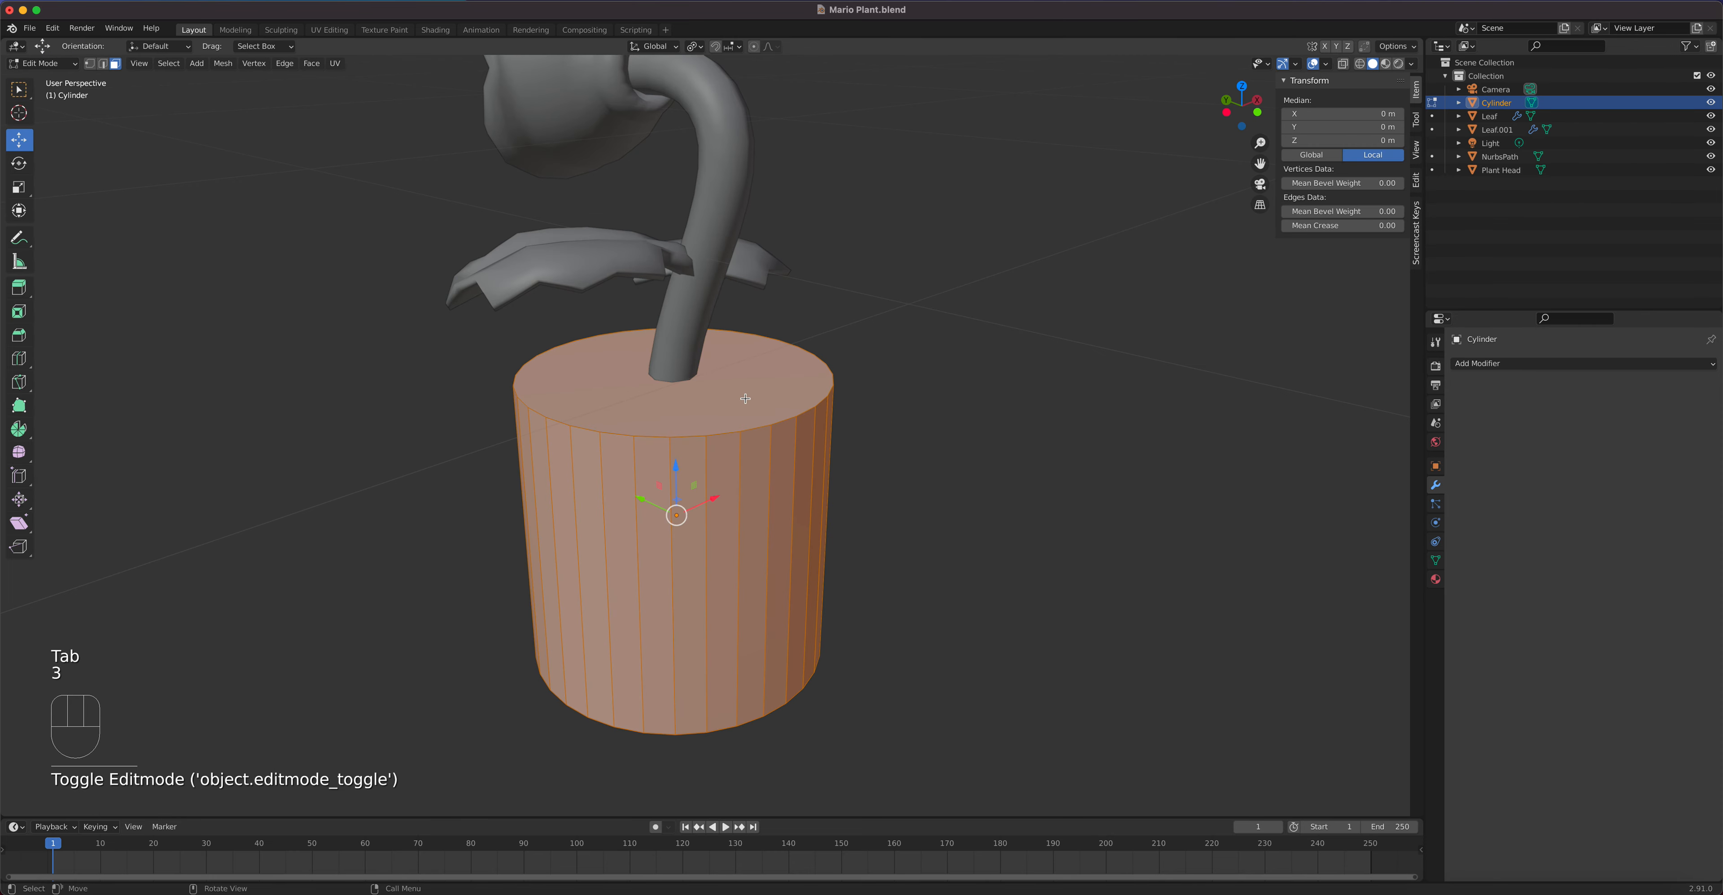
left_click(745, 398)
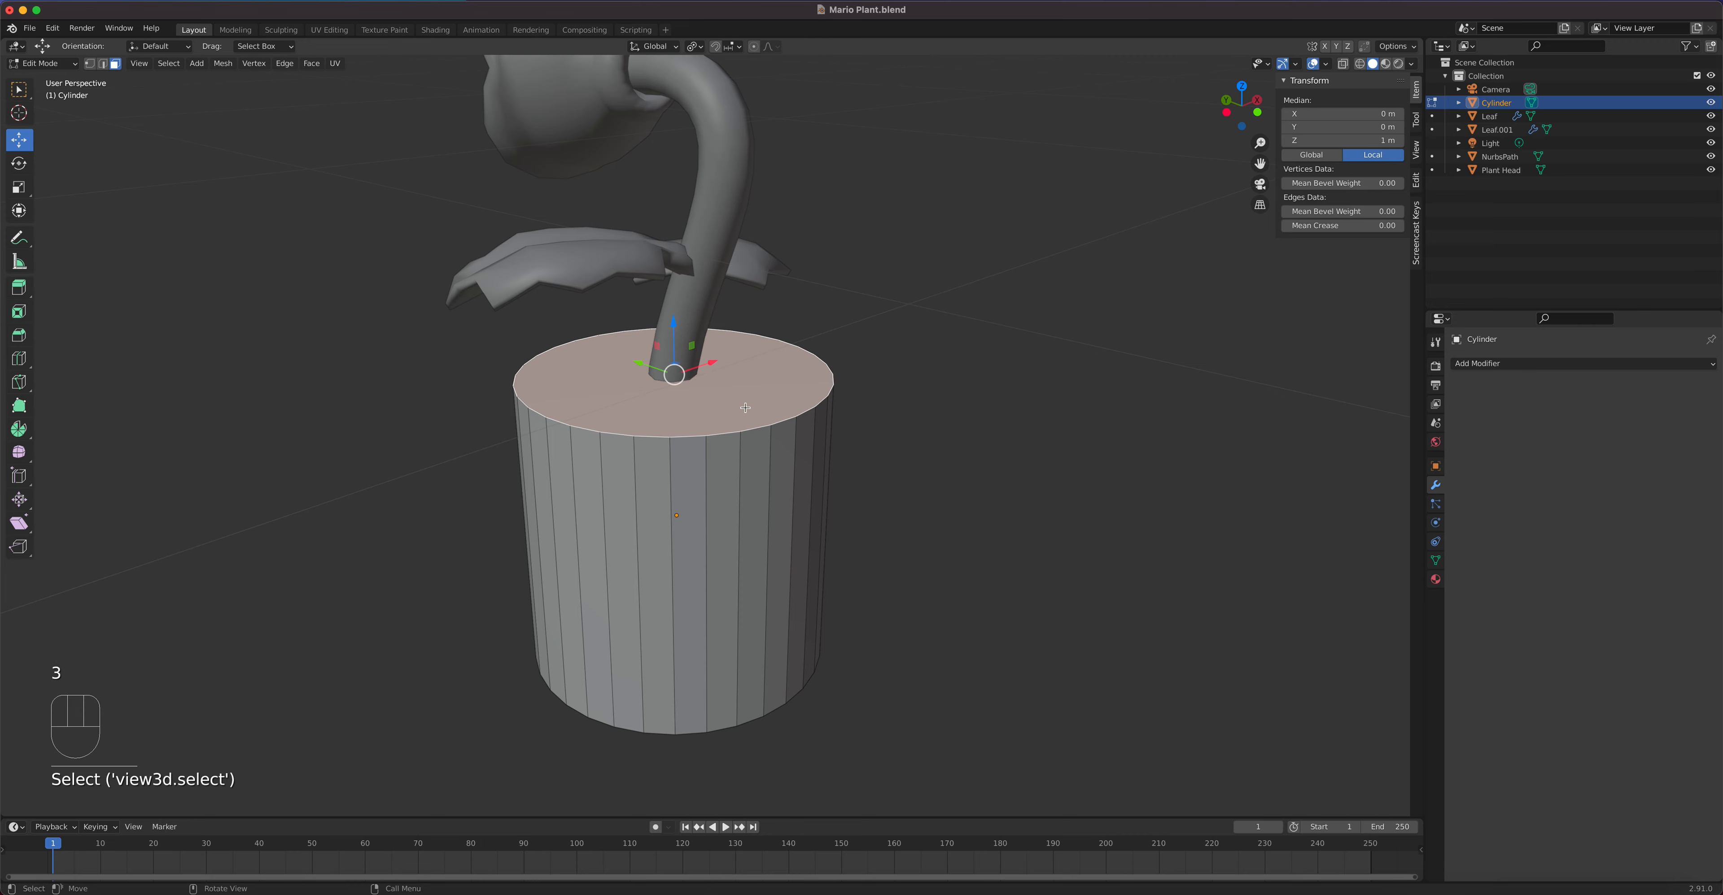
key("e")
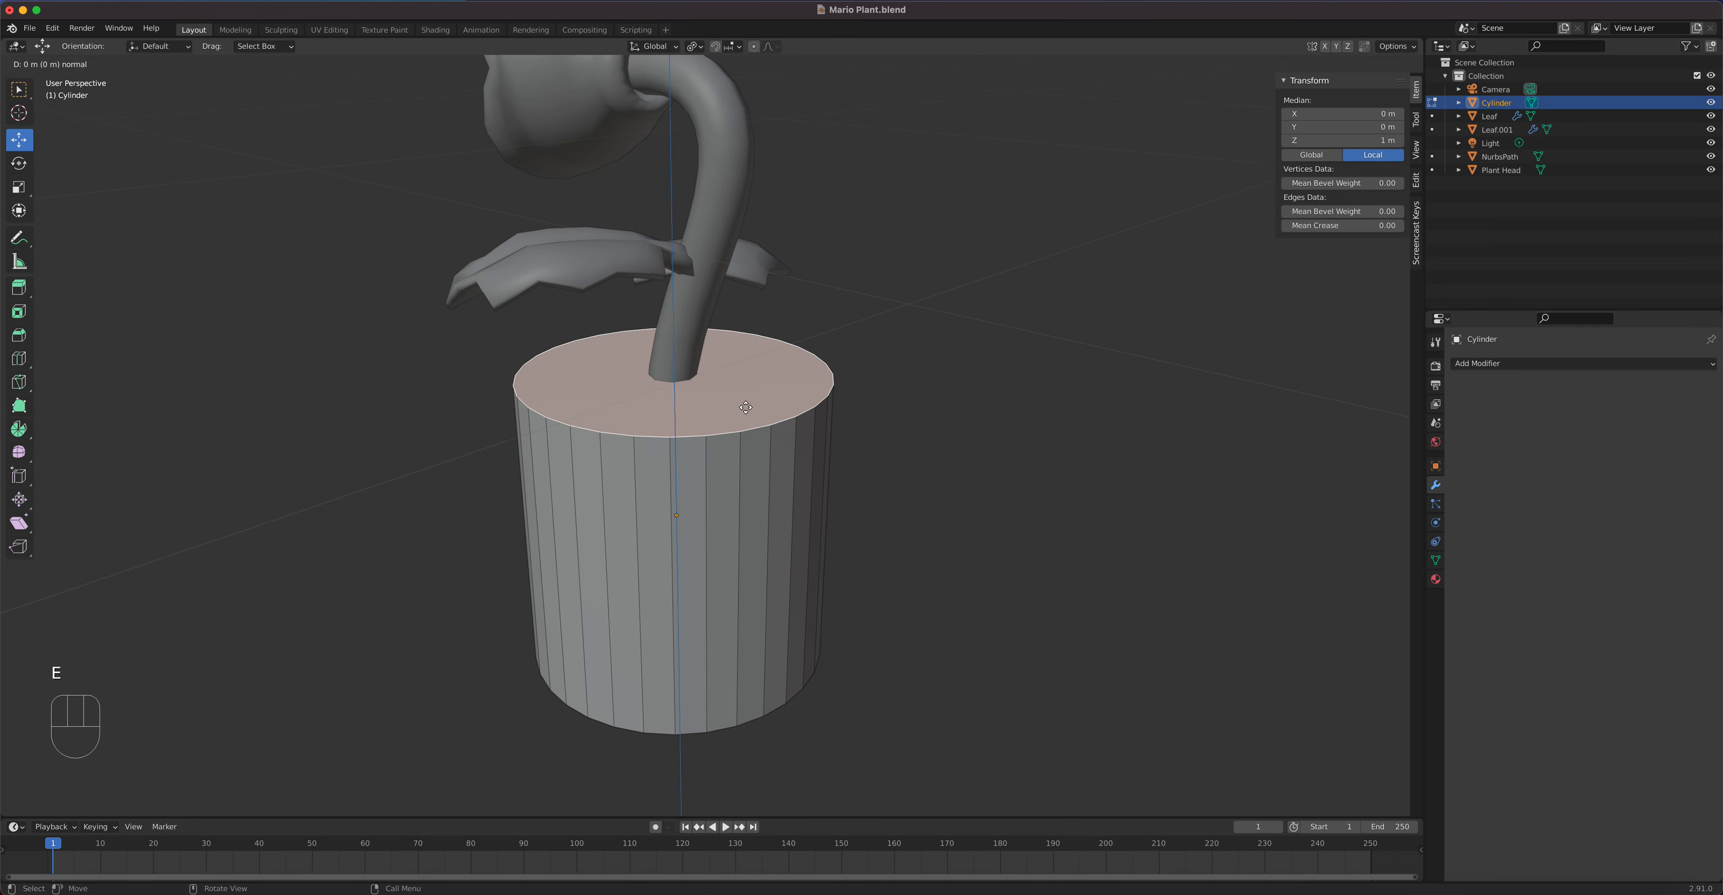
key("s")
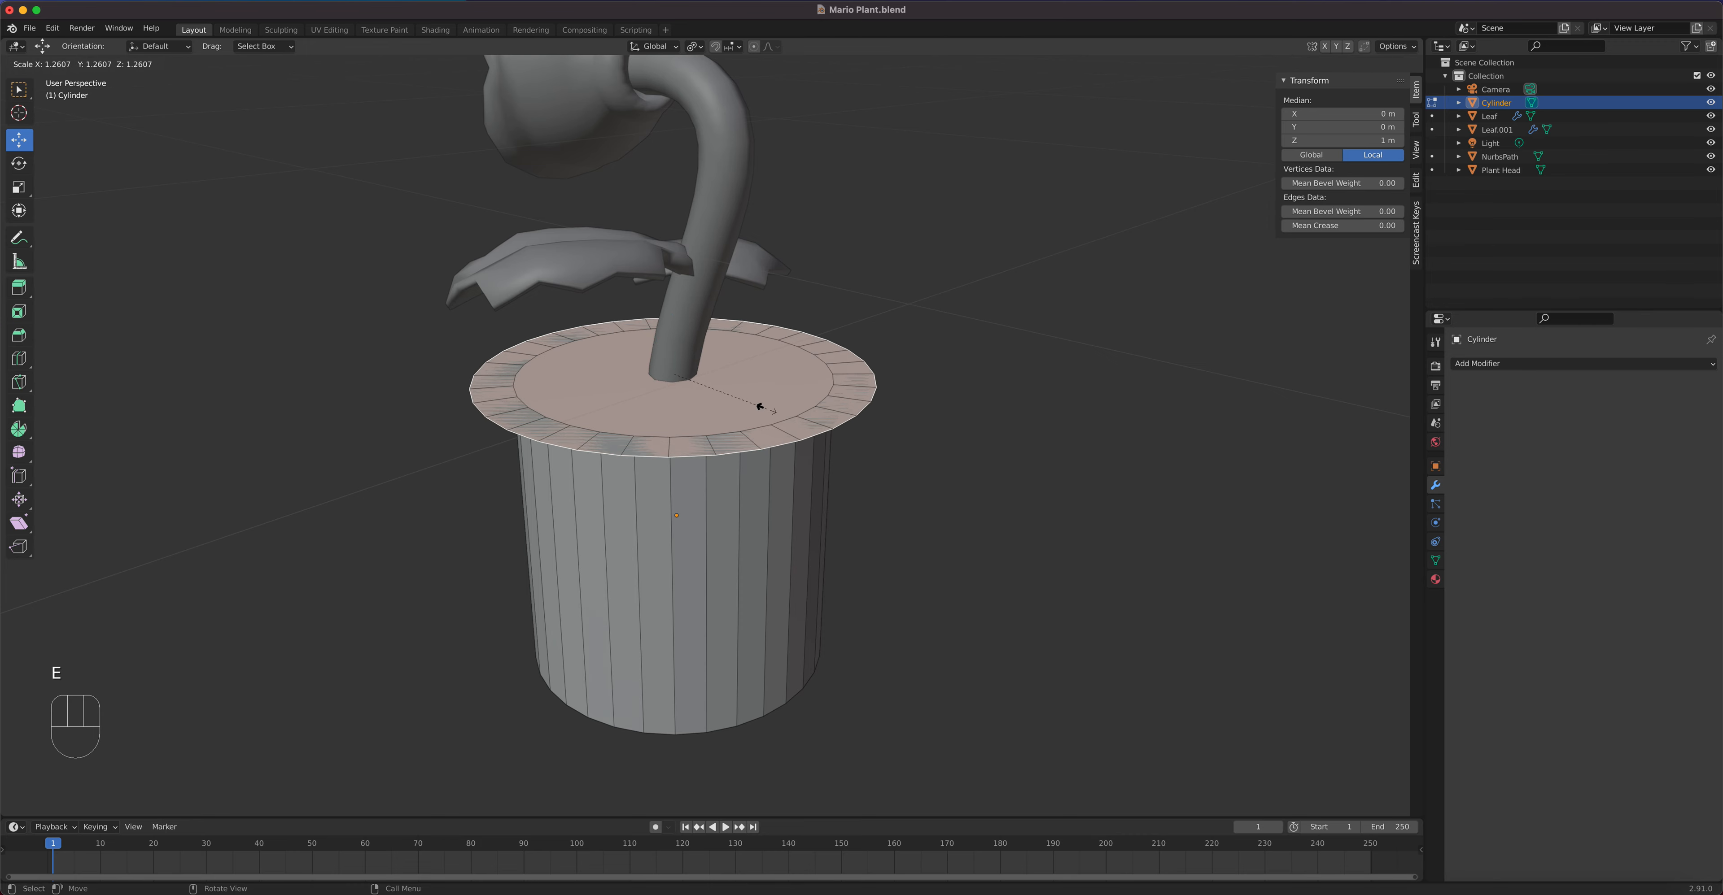
left_click(759, 406)
key("e")
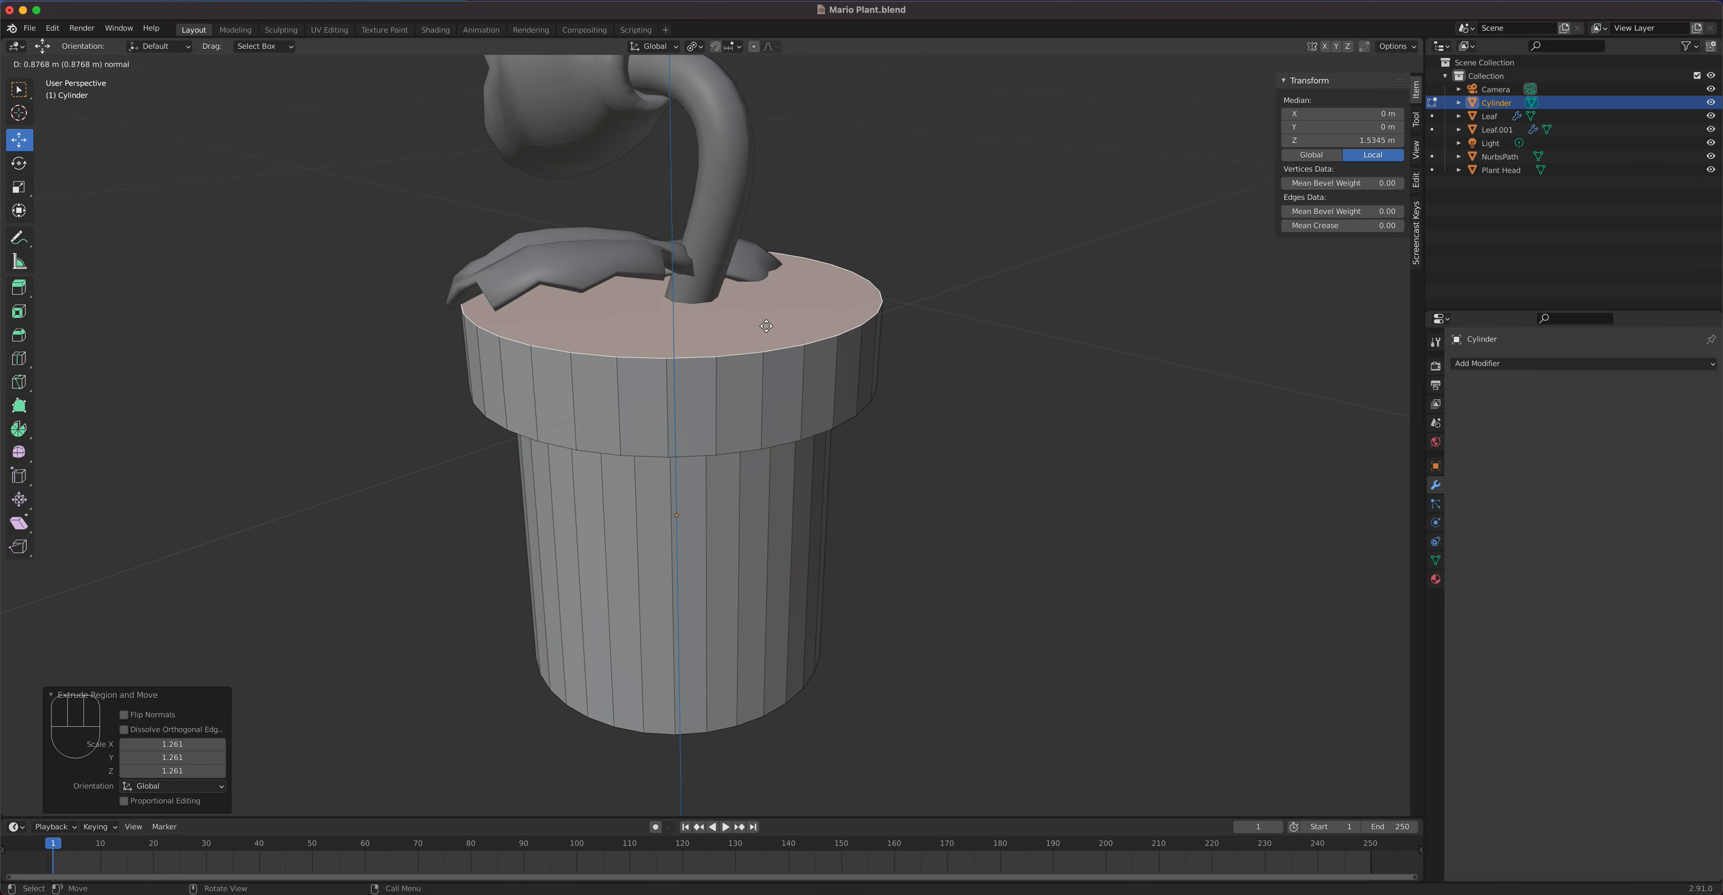
left_click(766, 326)
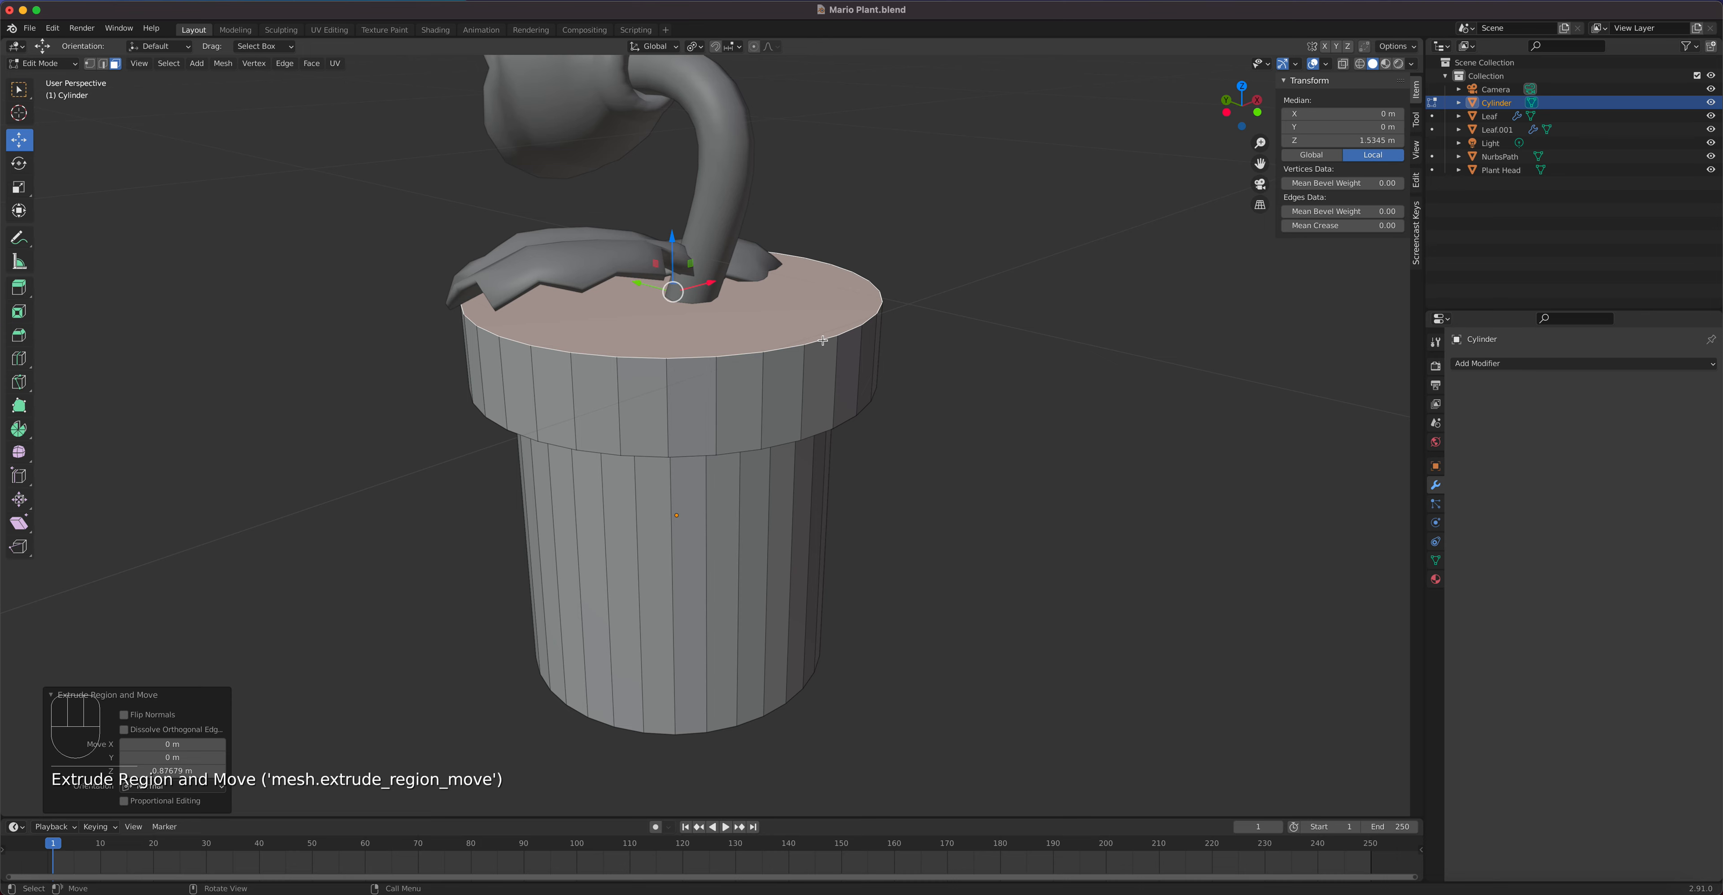
Step: Inset the rim's top face about 0.333 m and extrude the inner face downward to hollow the pot's opening
key("i")
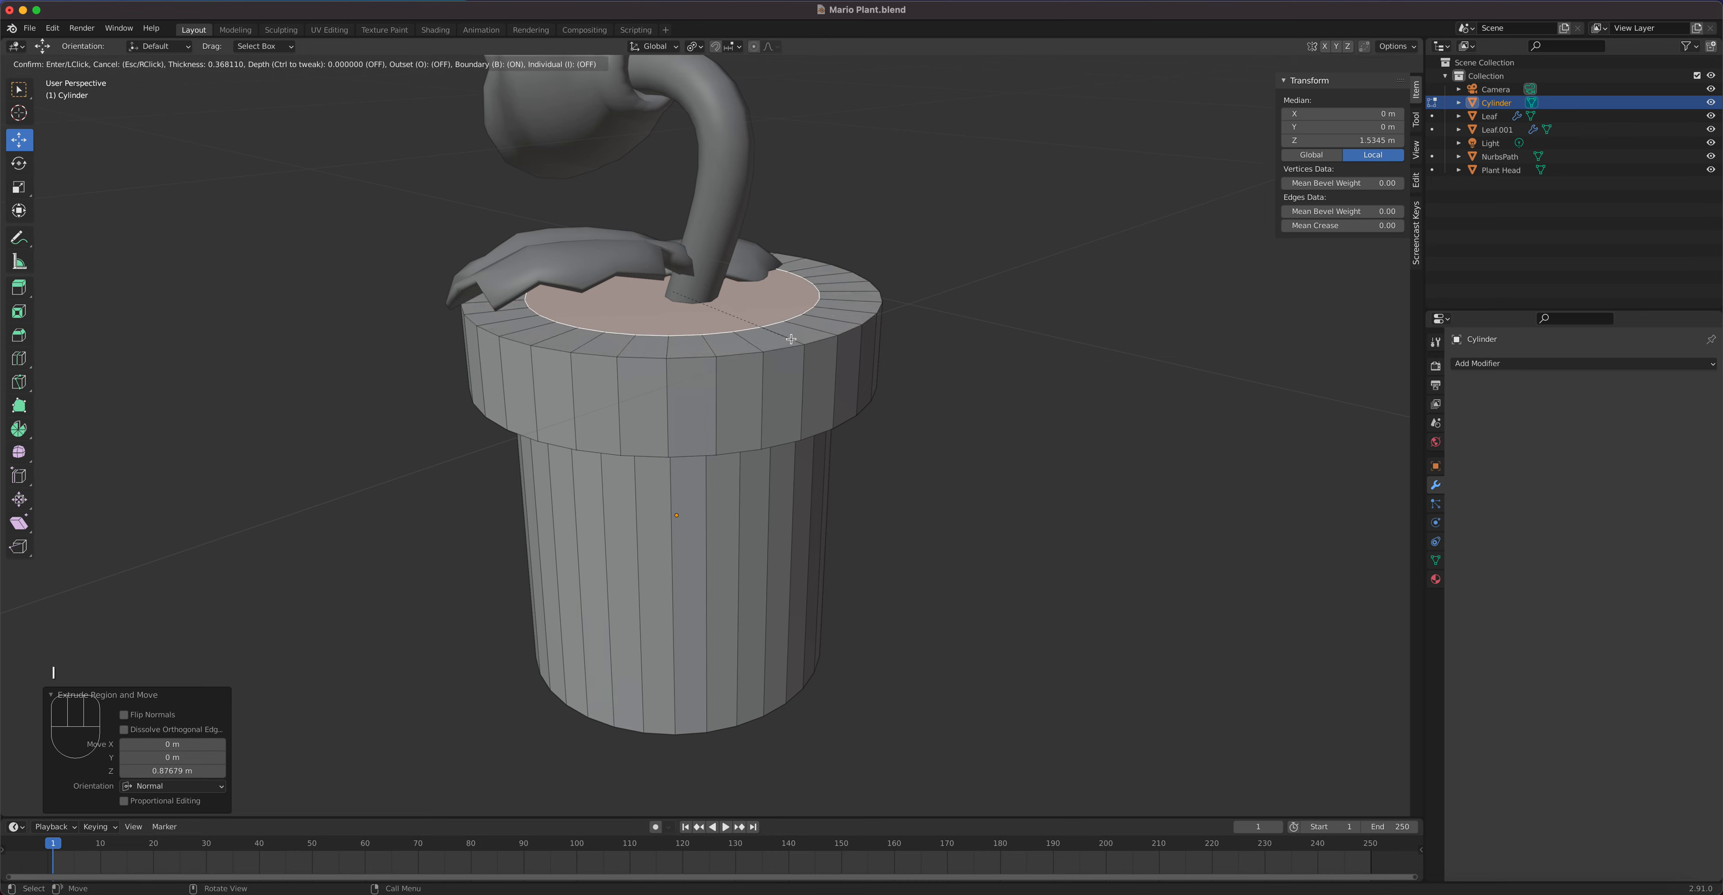
left_click(786, 322)
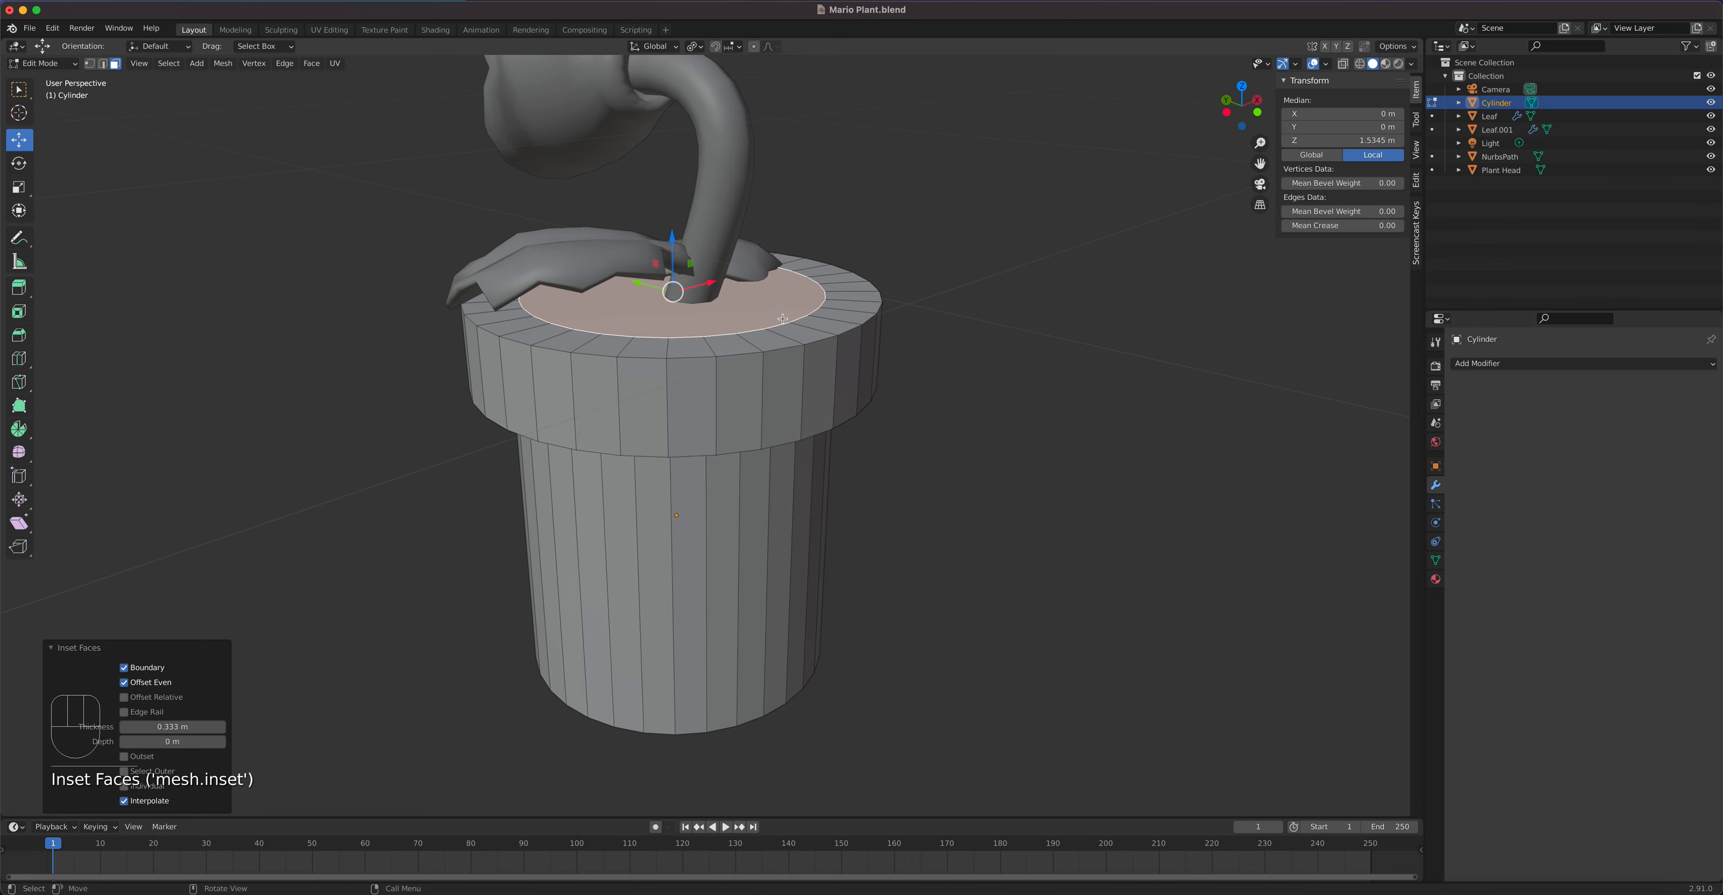
key("e")
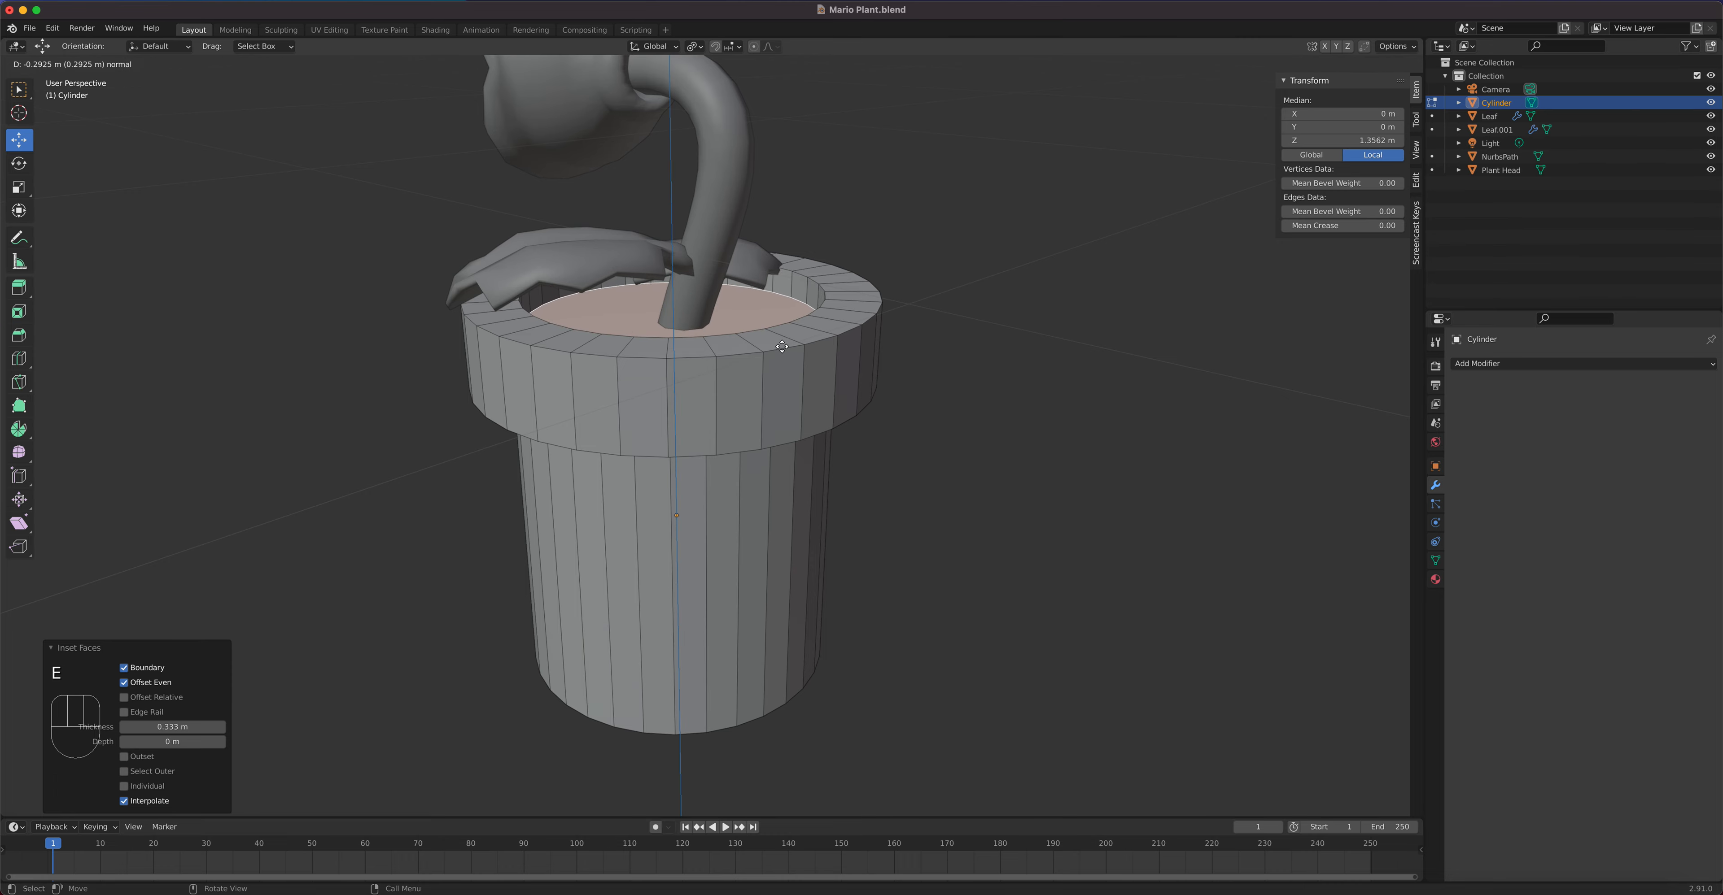
left_click(780, 357)
middle_click_drag(781, 357, 910, 346)
Step: Lower the whole pot about 1 m along Z in Object Mode so its rim sits beneath the leaves
key("Tab")
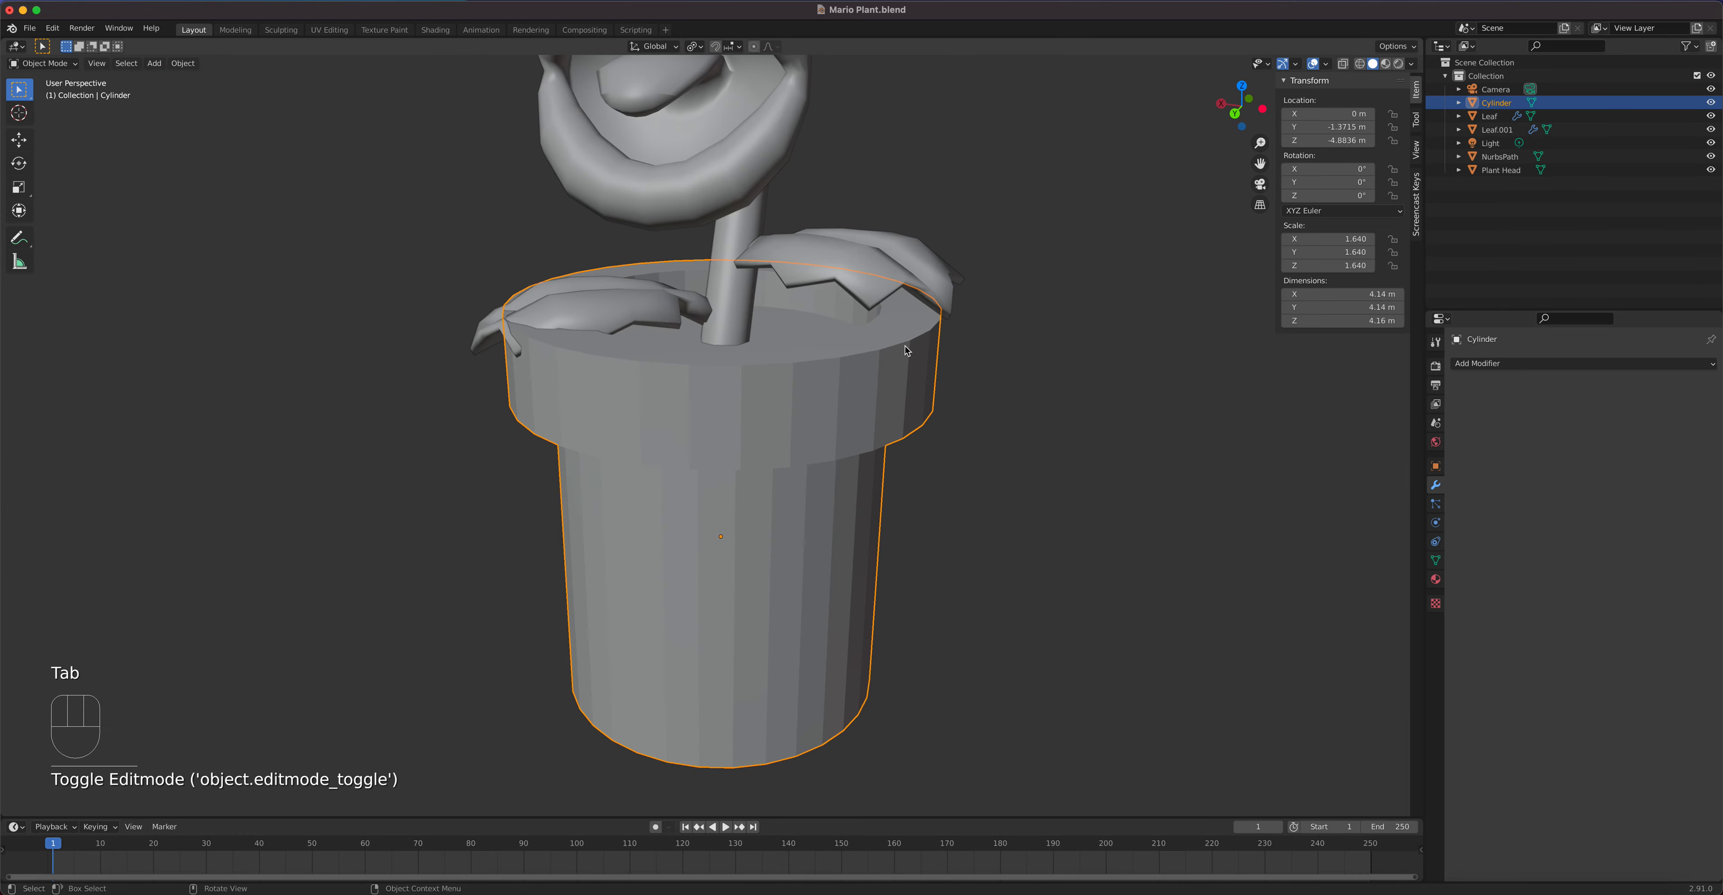
key("g")
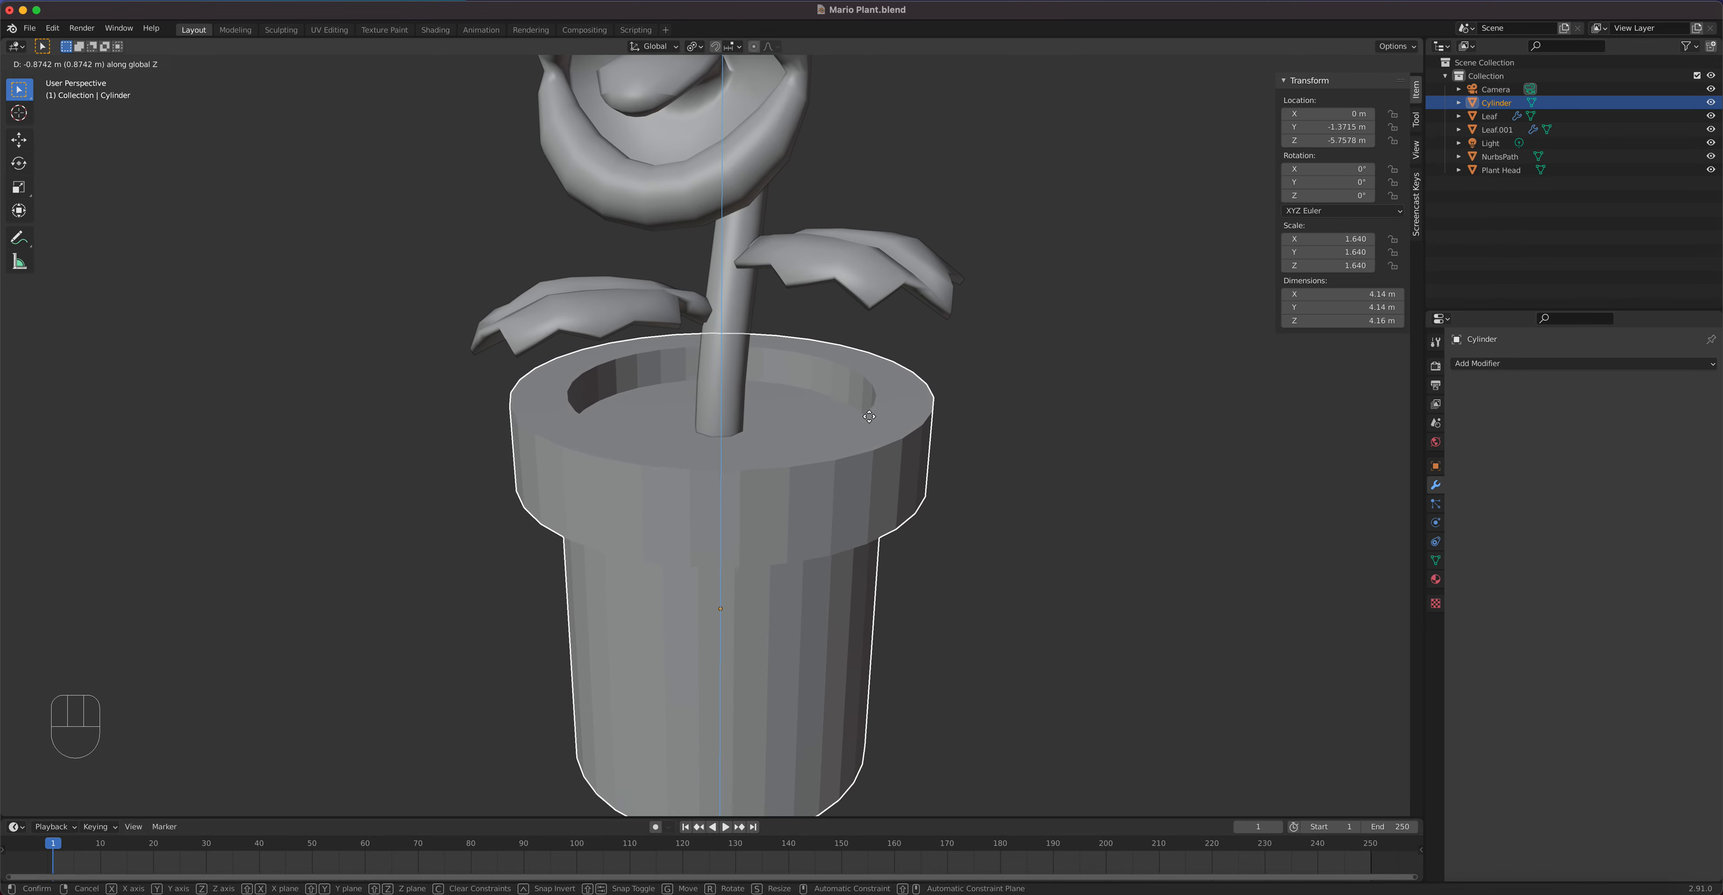
left_click(821, 423)
Step: Move the pot's inner floor face further down along Z to deepen the opening around the stem
key("Tab")
middle_click_drag(822, 424, 730, 484)
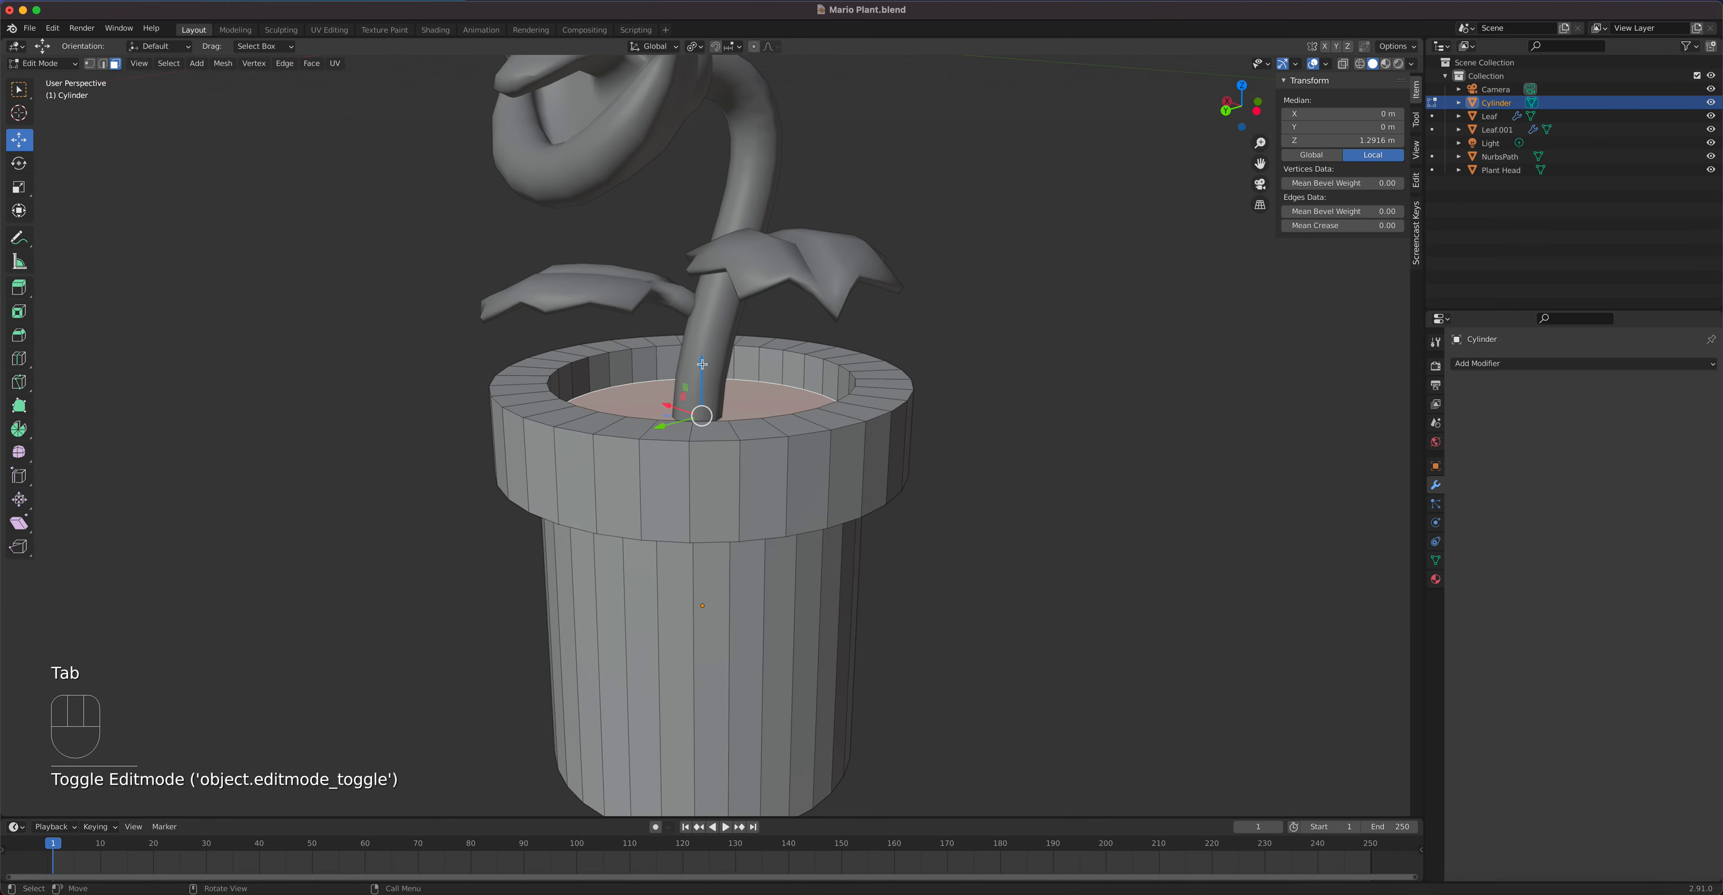
left_click_drag(702, 365, 702, 398)
mouse_move(702, 398)
middle_mouse_down()
mouse_move(712, 442)
mouse_move(715, 393)
middle_mouse_up()
left_click_drag(715, 393, 705, 411)
middle_click_drag(705, 411, 831, 431)
key("Tab")
Step: Shade the pot smooth and enable Auto Smooth in its mesh normals settings
right_click(832, 431)
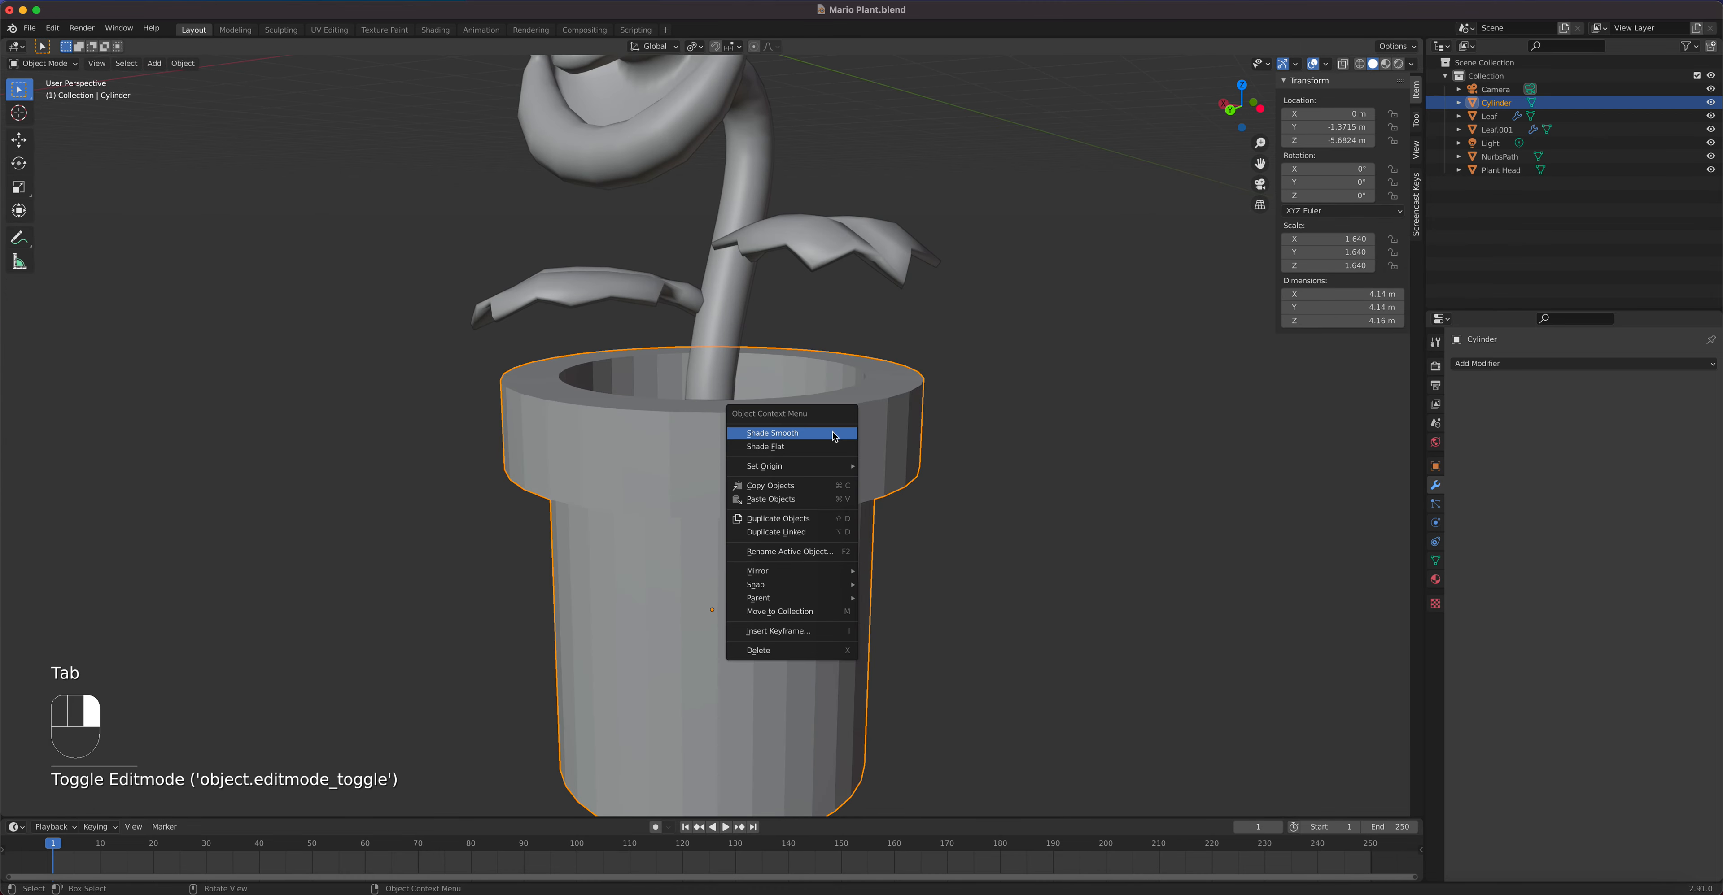
left_click(834, 435)
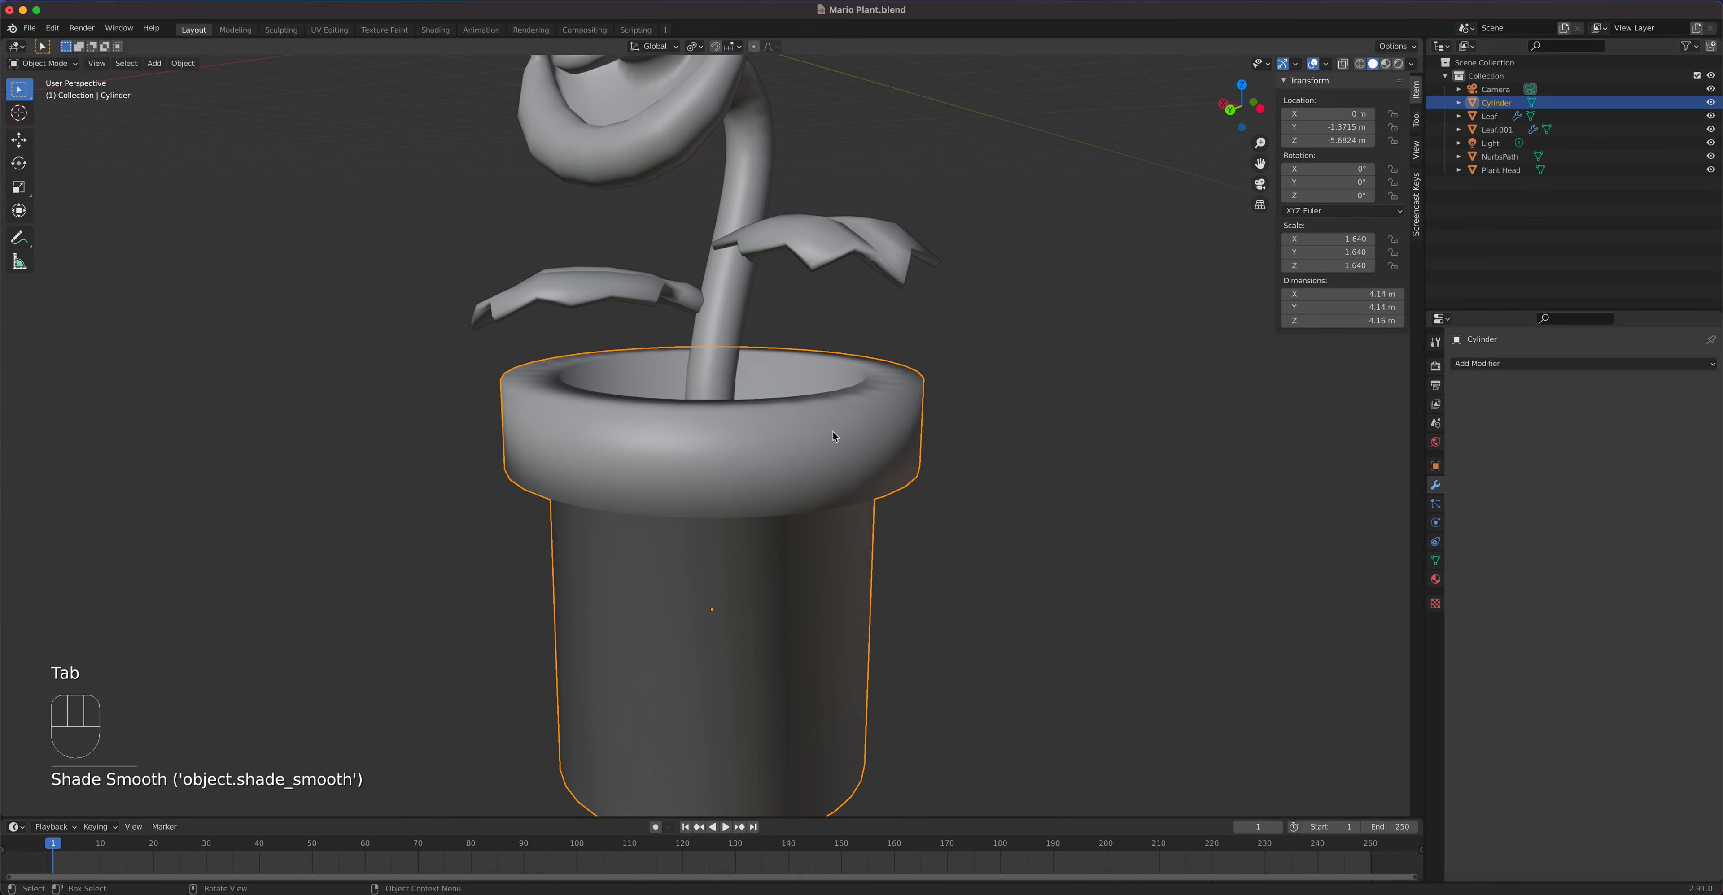
left_click(1435, 560)
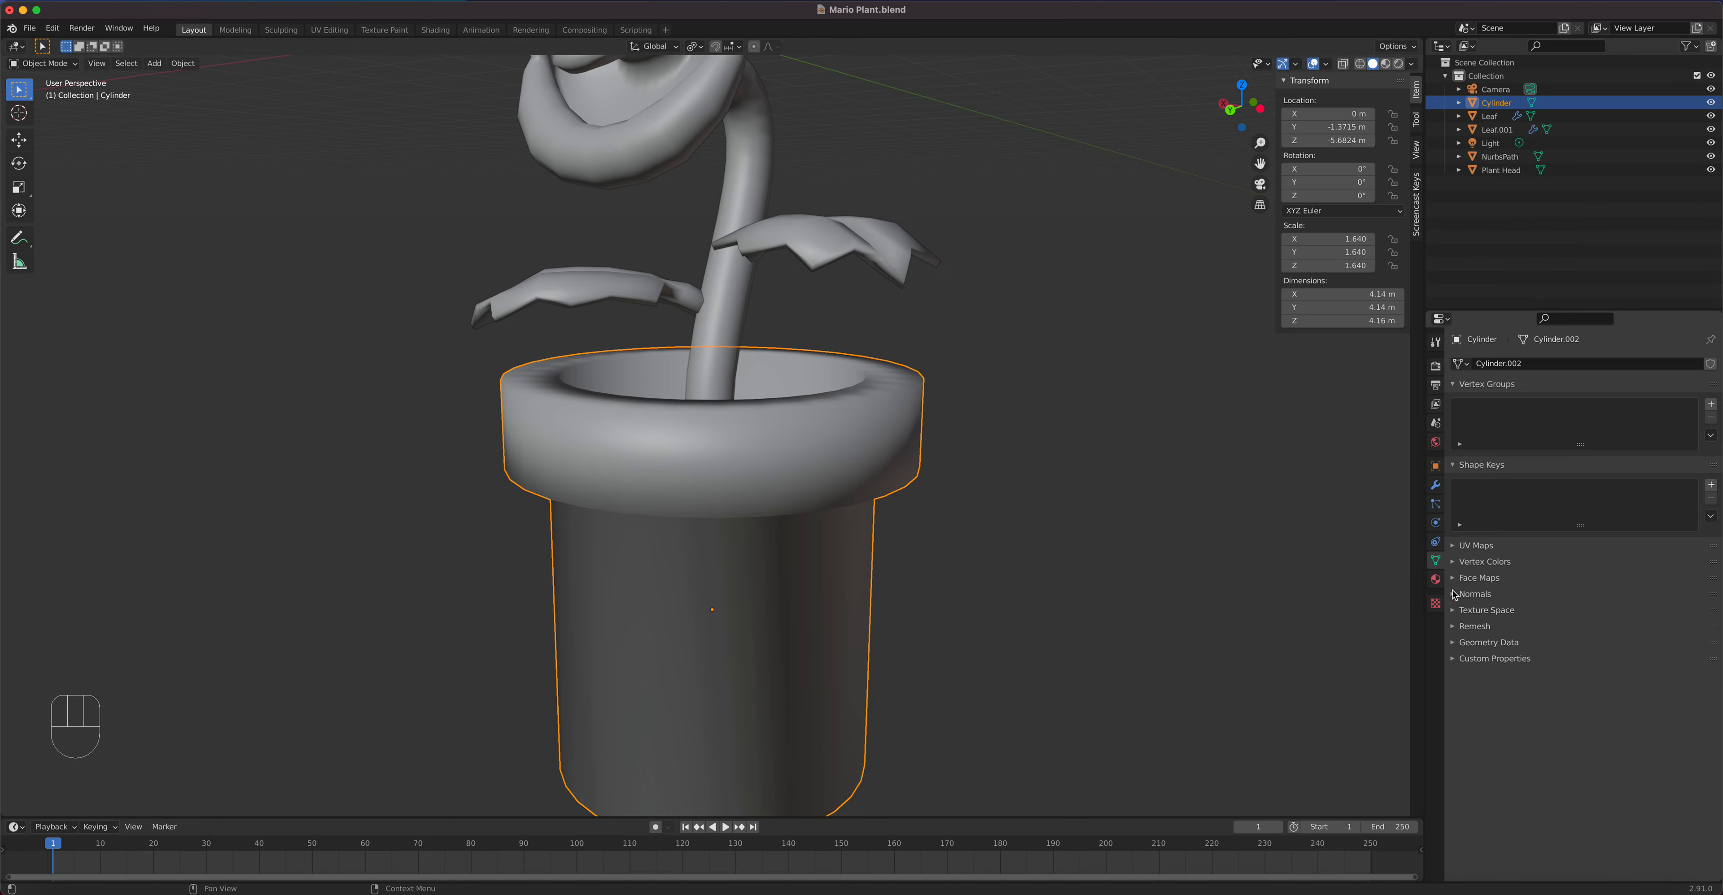
left_click(1474, 593)
left_click(1556, 614)
Step: Select the upper outer edge loop of the pot's rim in Edit Mode
mouse_move(836, 469)
middle_mouse_down()
mouse_move(869, 428)
mouse_move(843, 468)
mouse_move(856, 455)
middle_mouse_up()
scroll(856, 455, "up", 4)
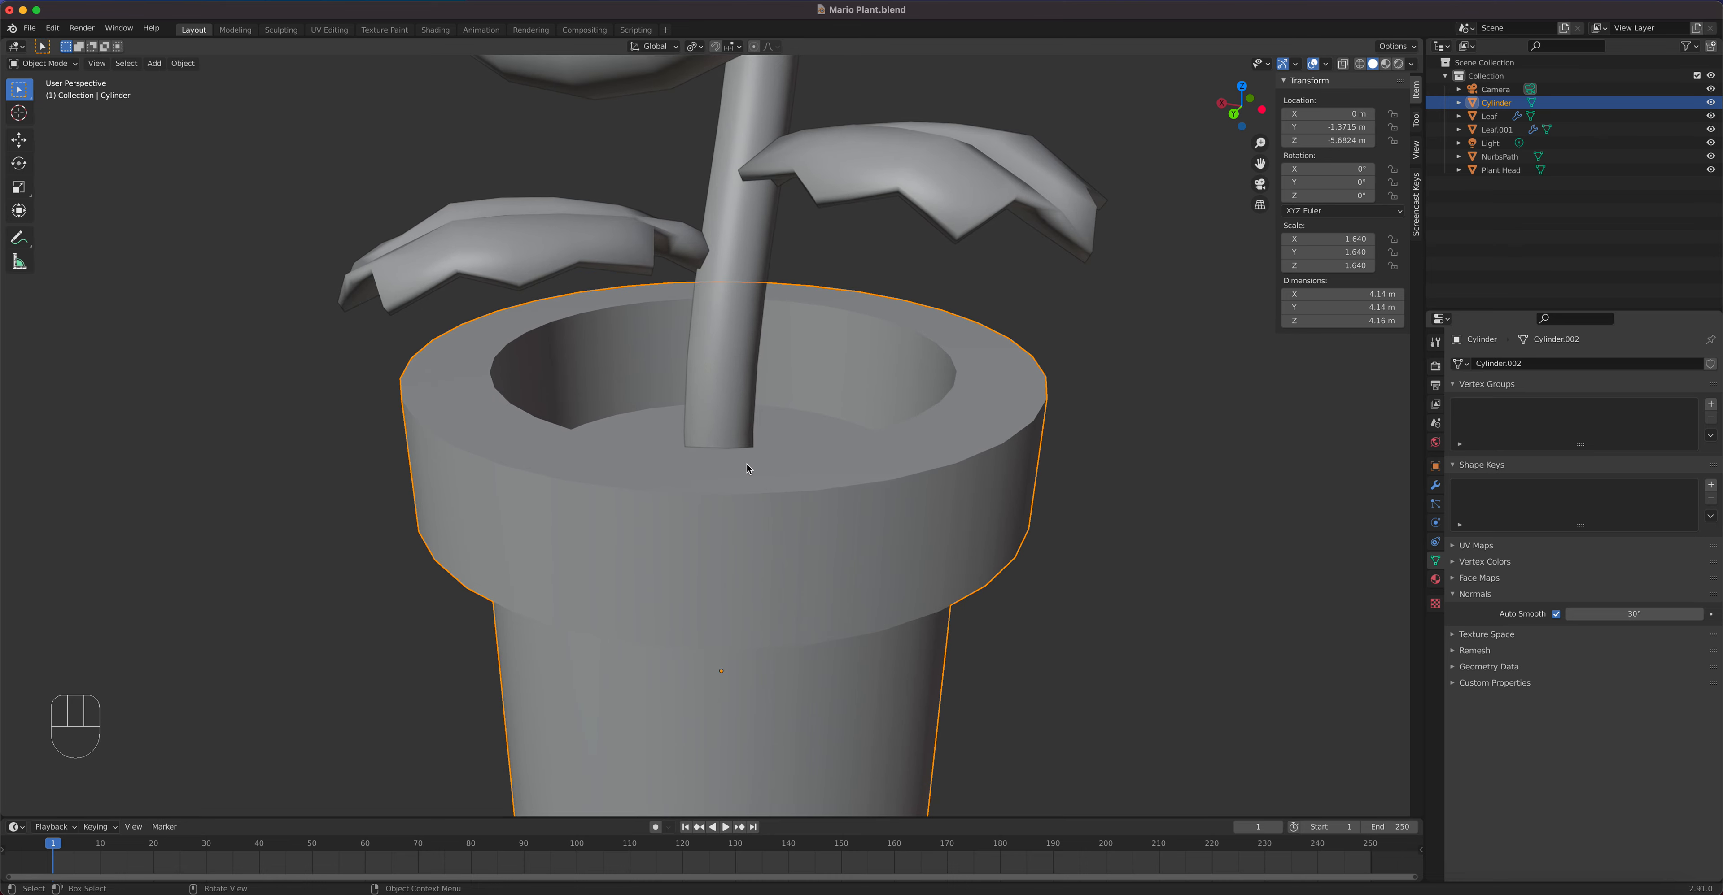
key("Tab")
key("2")
left_click(692, 492)
left_click(692, 495, "alt")
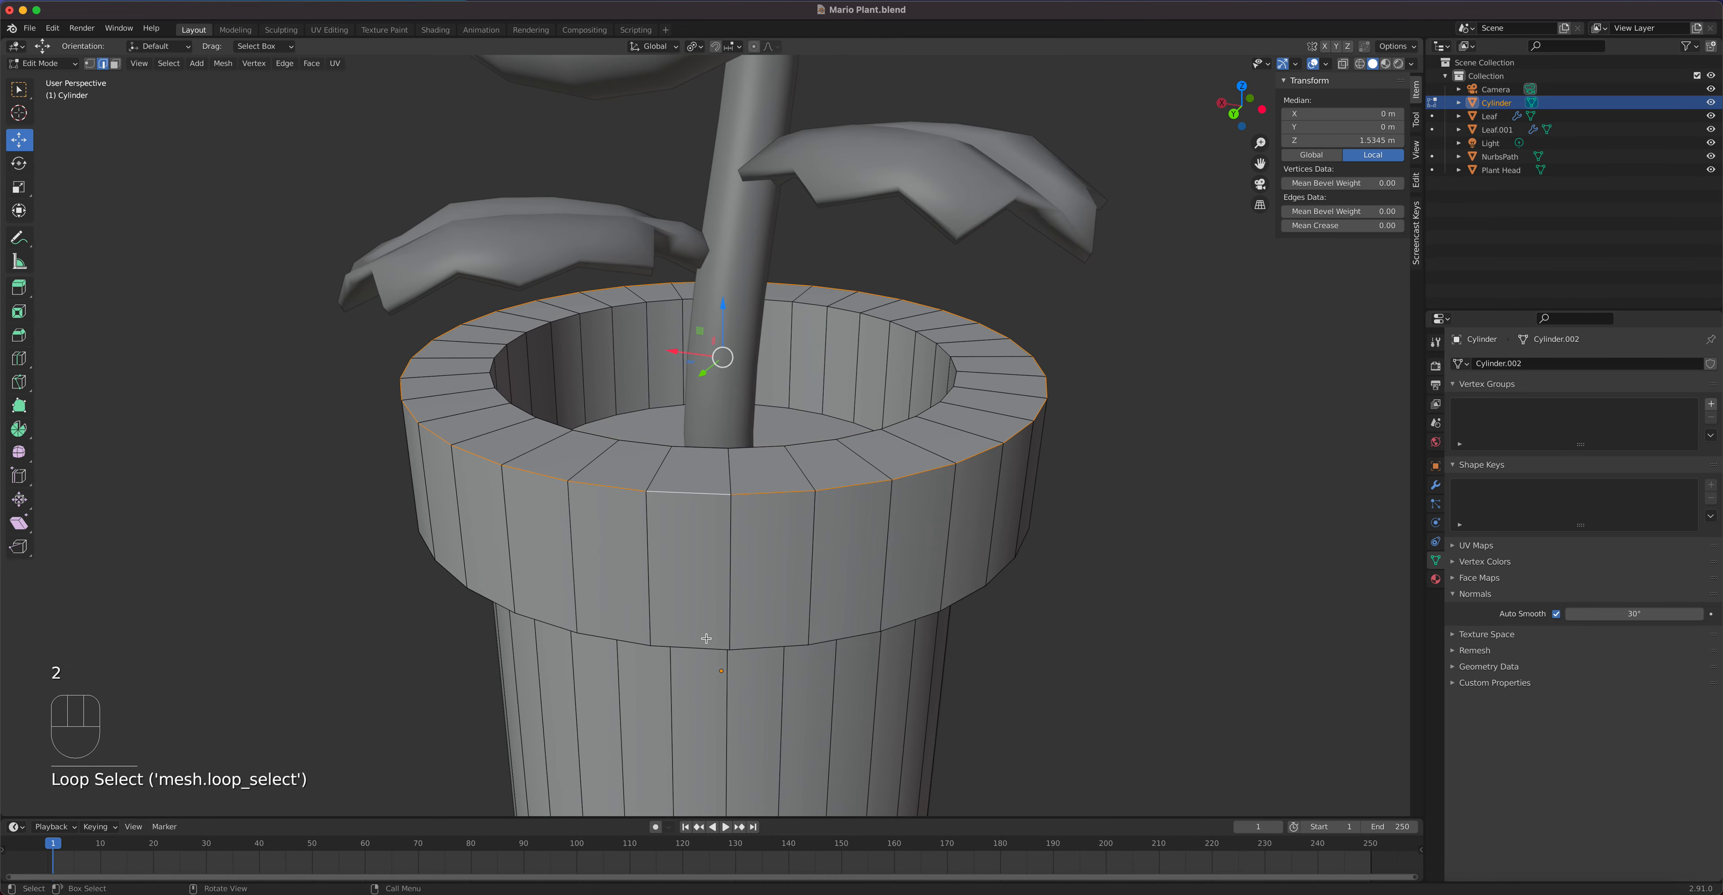
Step: Apply the pot's scale in Object Mode
key("Tab")
left_click(185, 63)
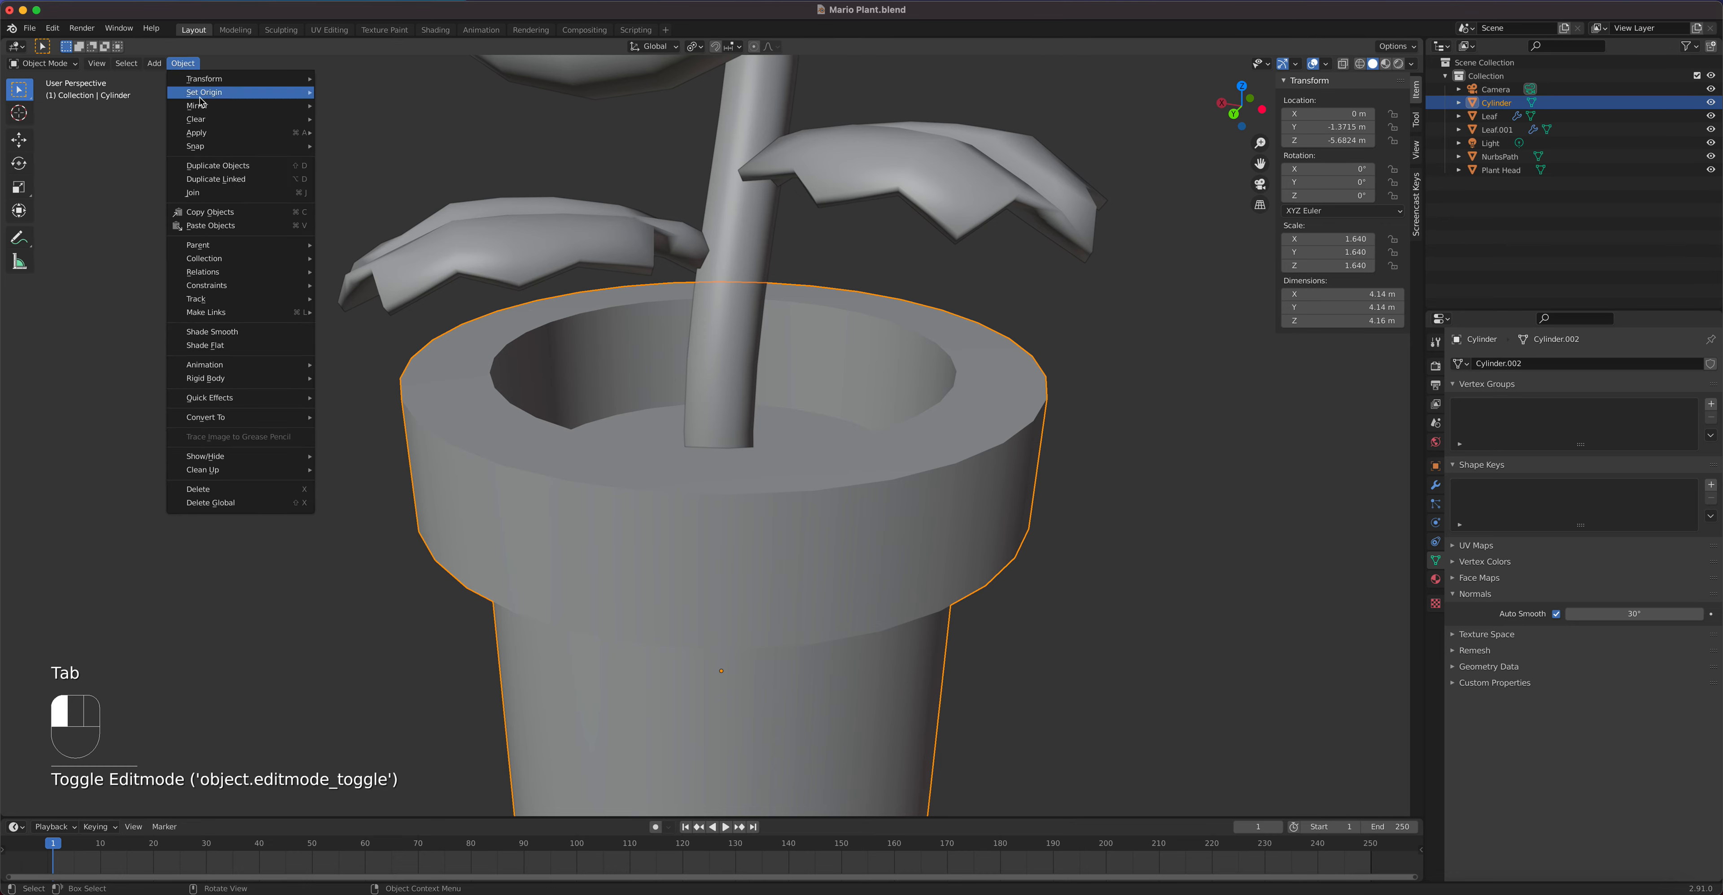
mouse_move(281, 132)
left_click(343, 160)
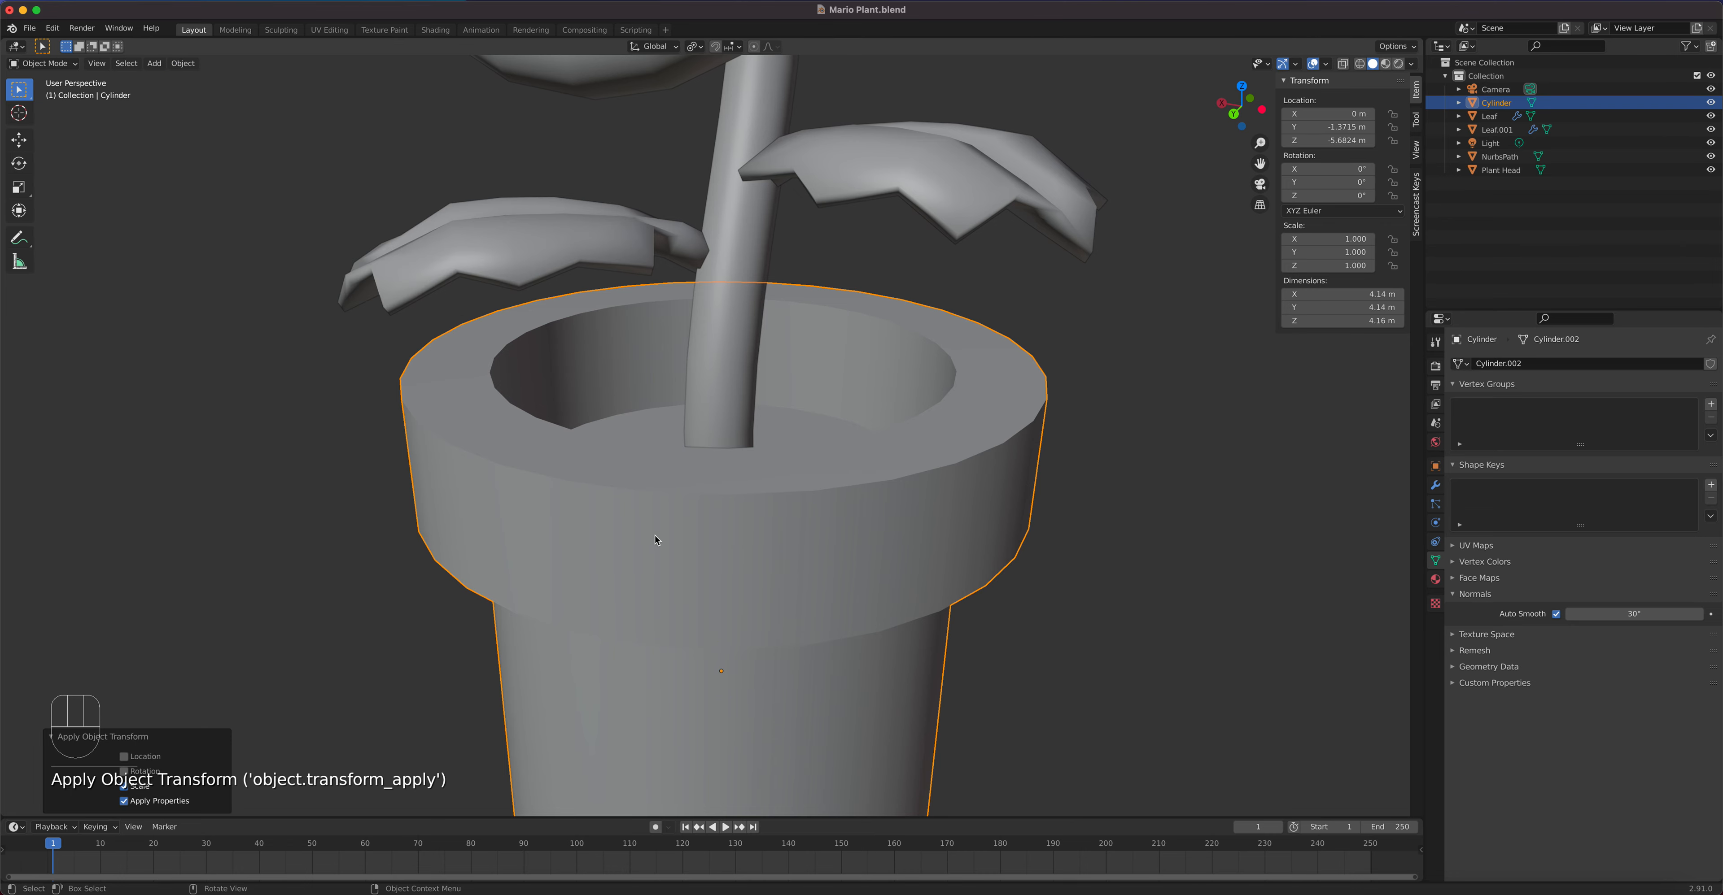
Step: Bevel the rim's upper and lower, inner and outer edge loops with a width of about 0.041 m and 4 segments
key("Tab")
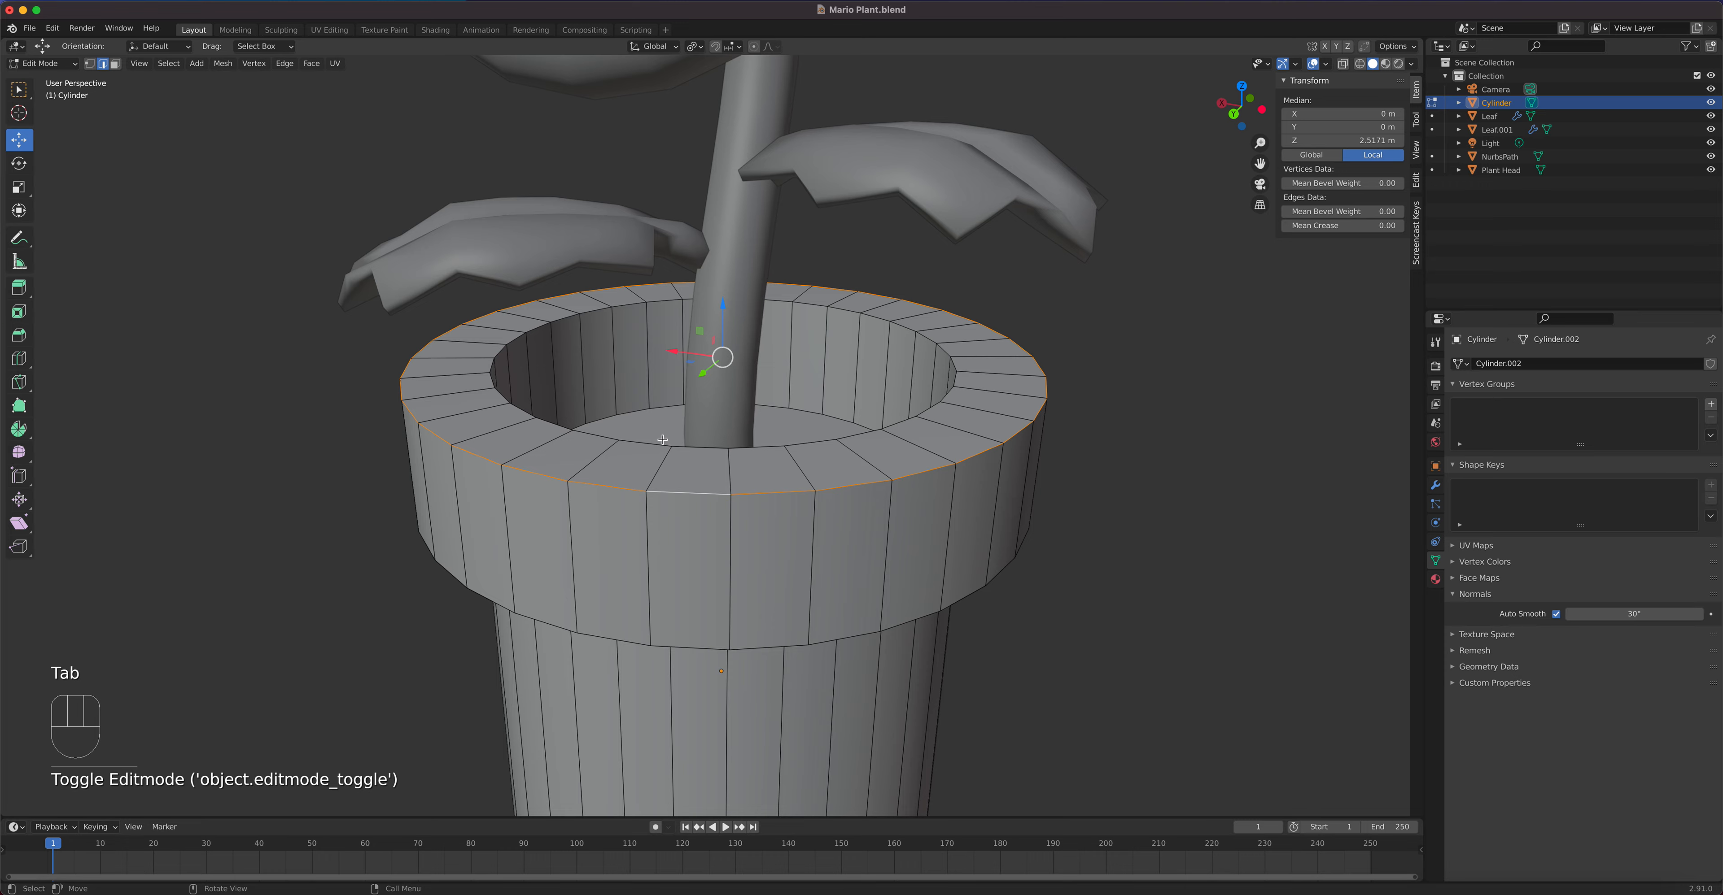
left_click(597, 307, "alt+shift")
middle_click_drag(596, 307, 633, 494)
left_click(593, 356, "alt+shift")
left_click(619, 374, "alt+shift")
right_click(632, 472)
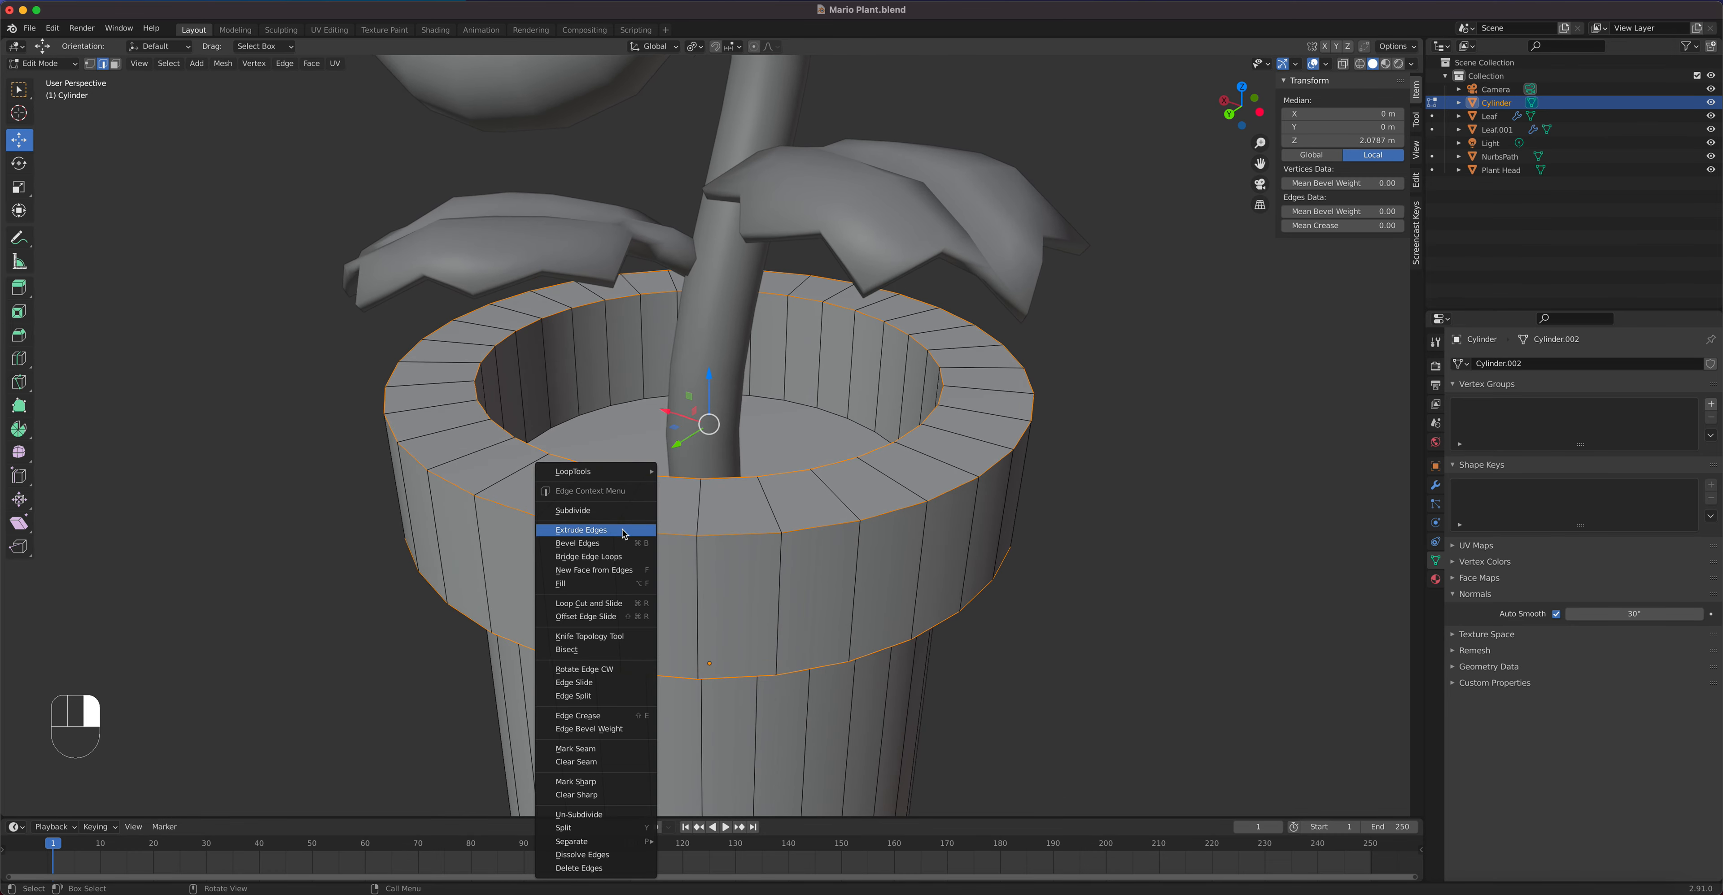
left_click(622, 543)
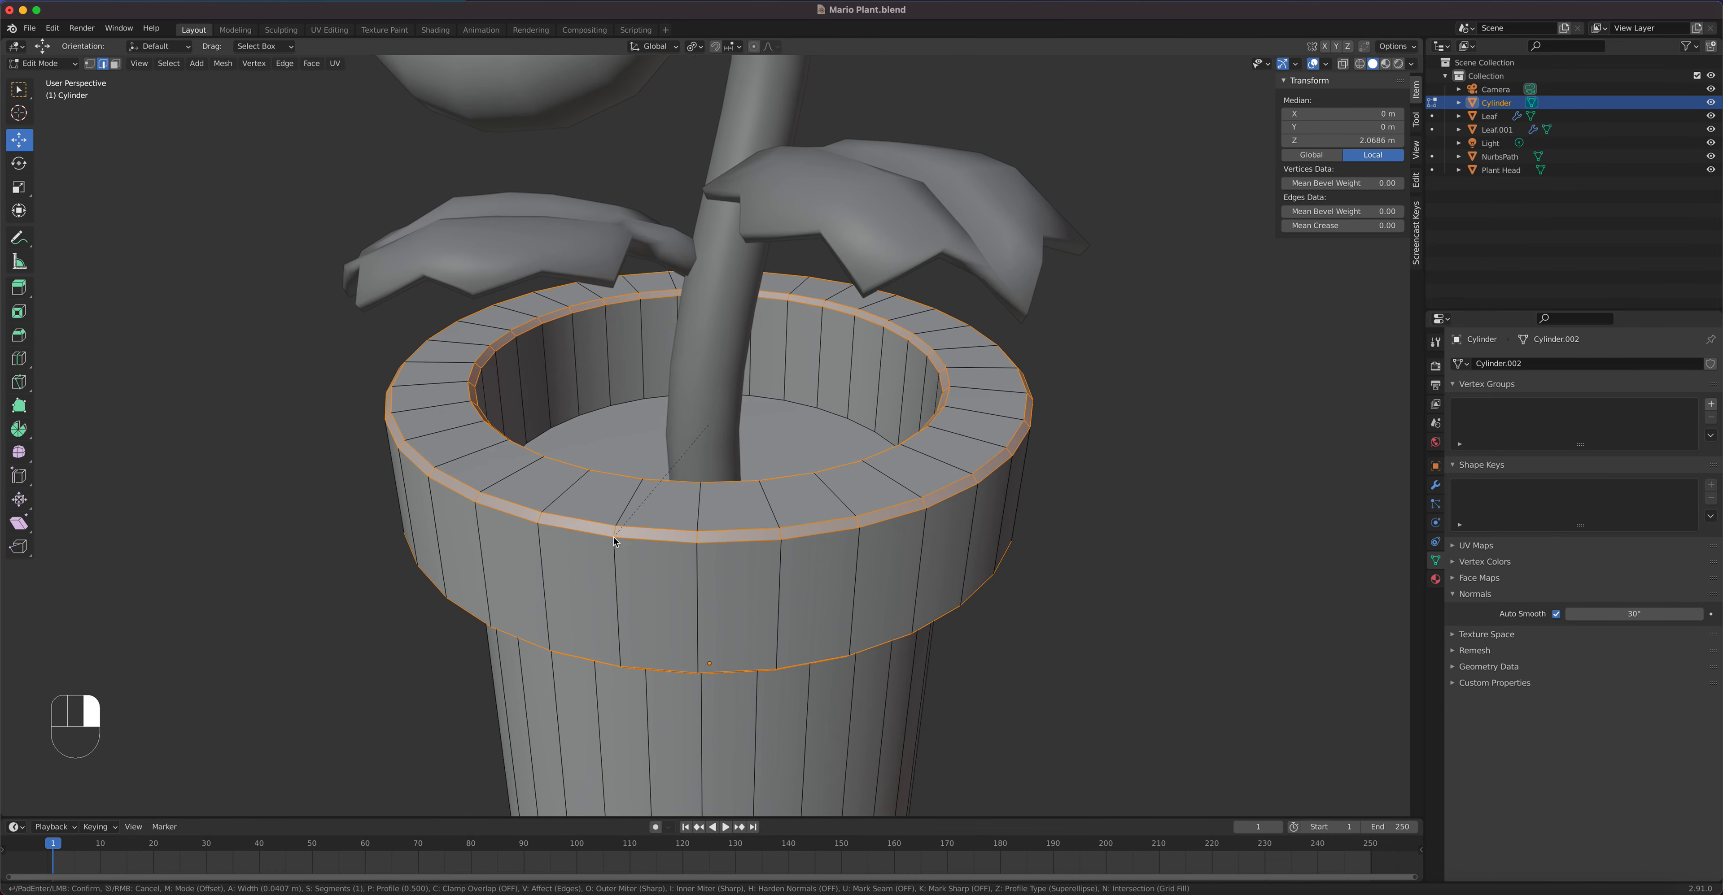
left_click(615, 542)
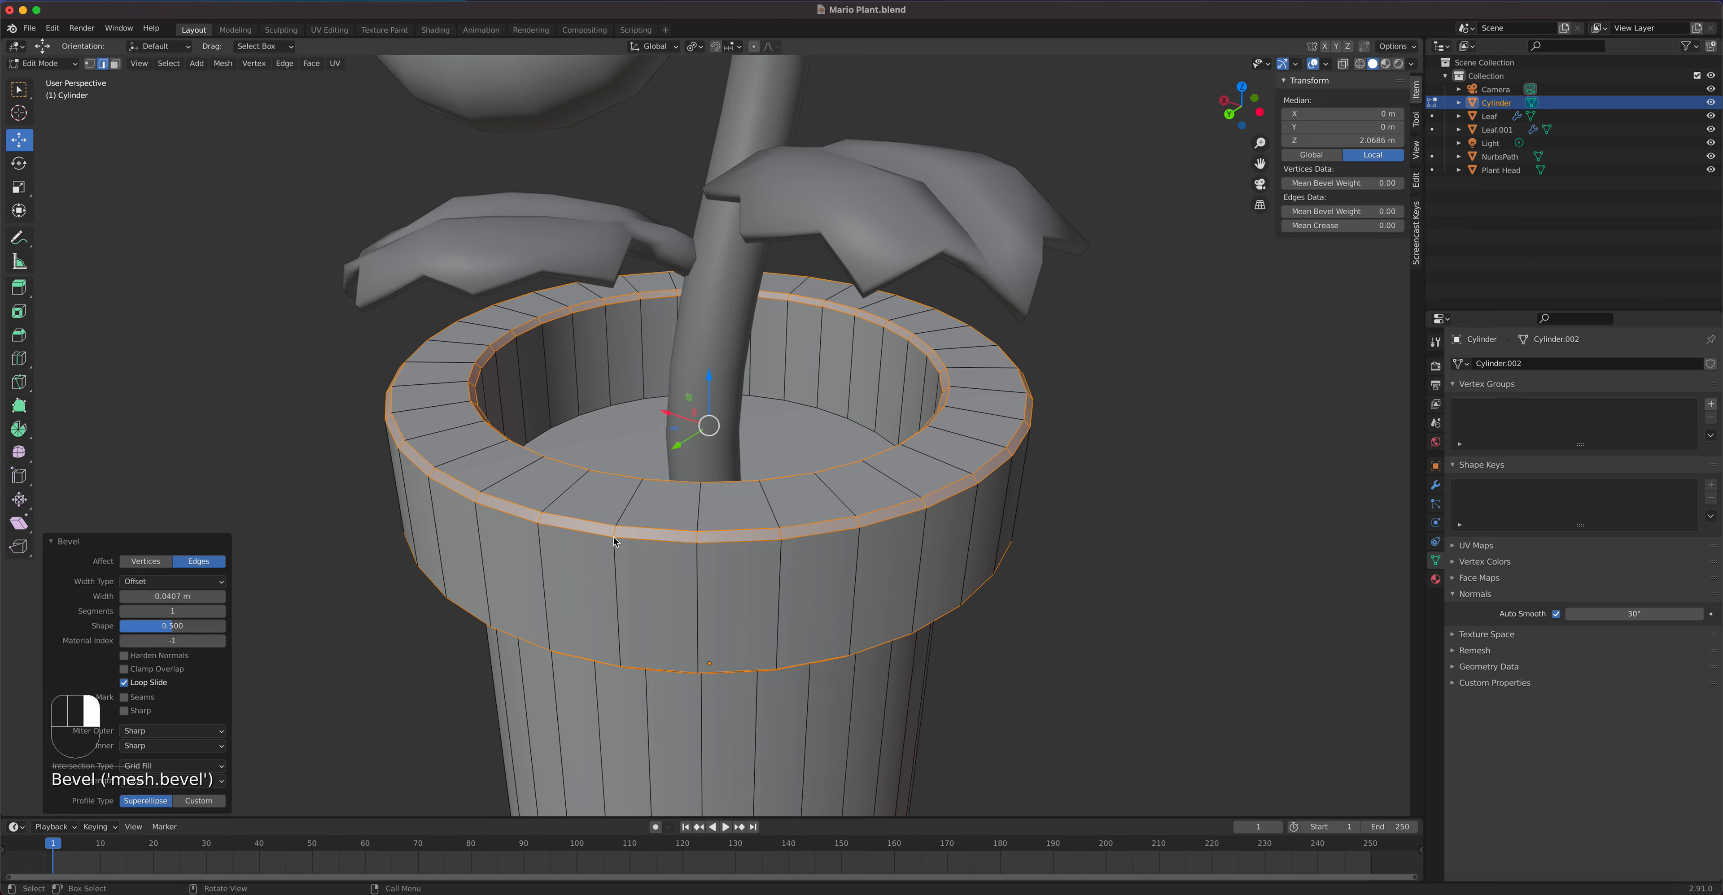
left_click(221, 611)
left_click(221, 611)
left_click(221, 611)
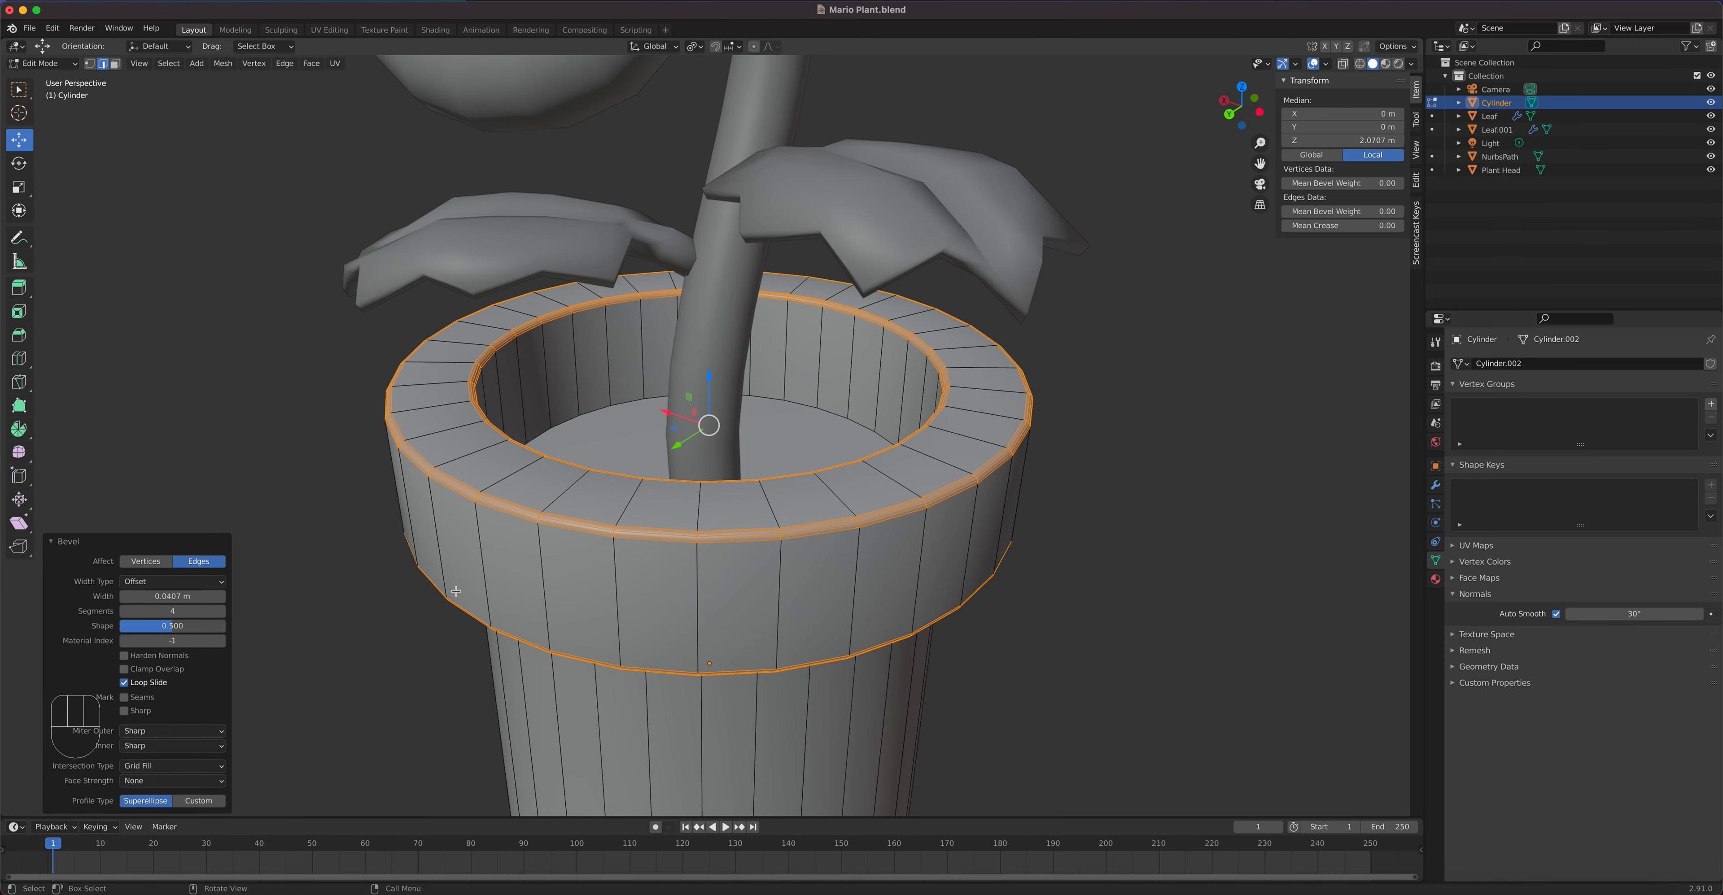
key("Tab")
Step: Turn off Auto Smooth for the pot and add a Subdivision Surface modifier
middle_click_drag(598, 508, 840, 506)
scroll(775, 510, "down", 5)
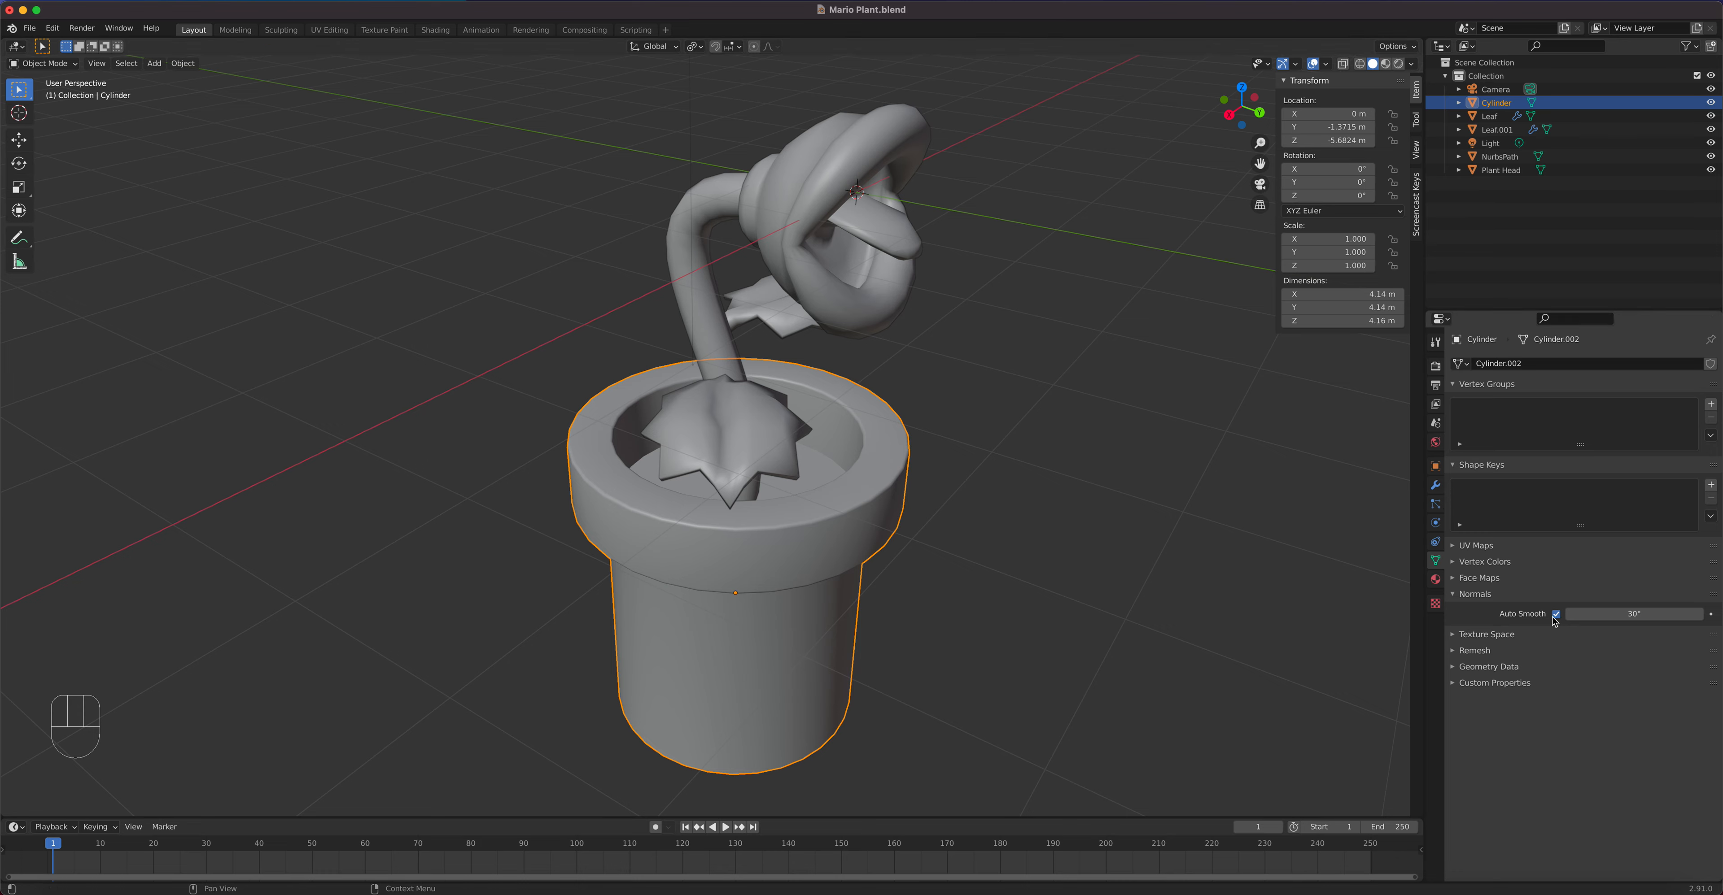
left_click(1555, 615)
left_click(1435, 488)
left_click(1503, 364)
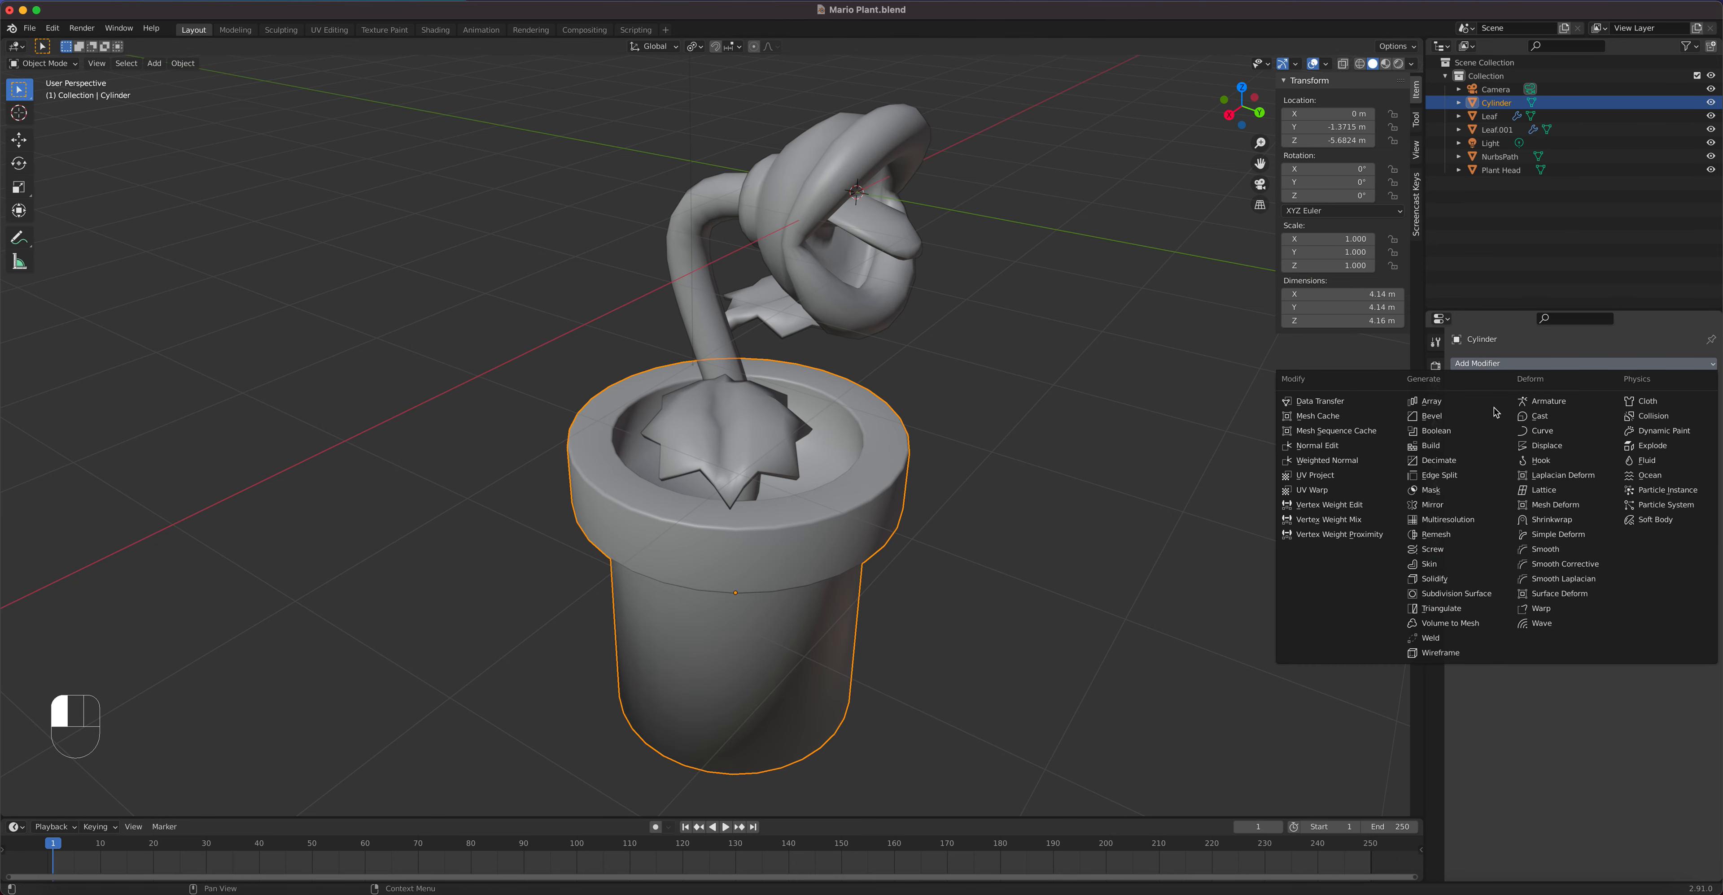
left_click(1455, 593)
Step: Cut an edge loop around the pot's inner wall and slide it close to the inner floor, at a factor of about -0.920
middle_click_drag(1003, 569, 929, 548)
scroll(782, 461, "up", 3)
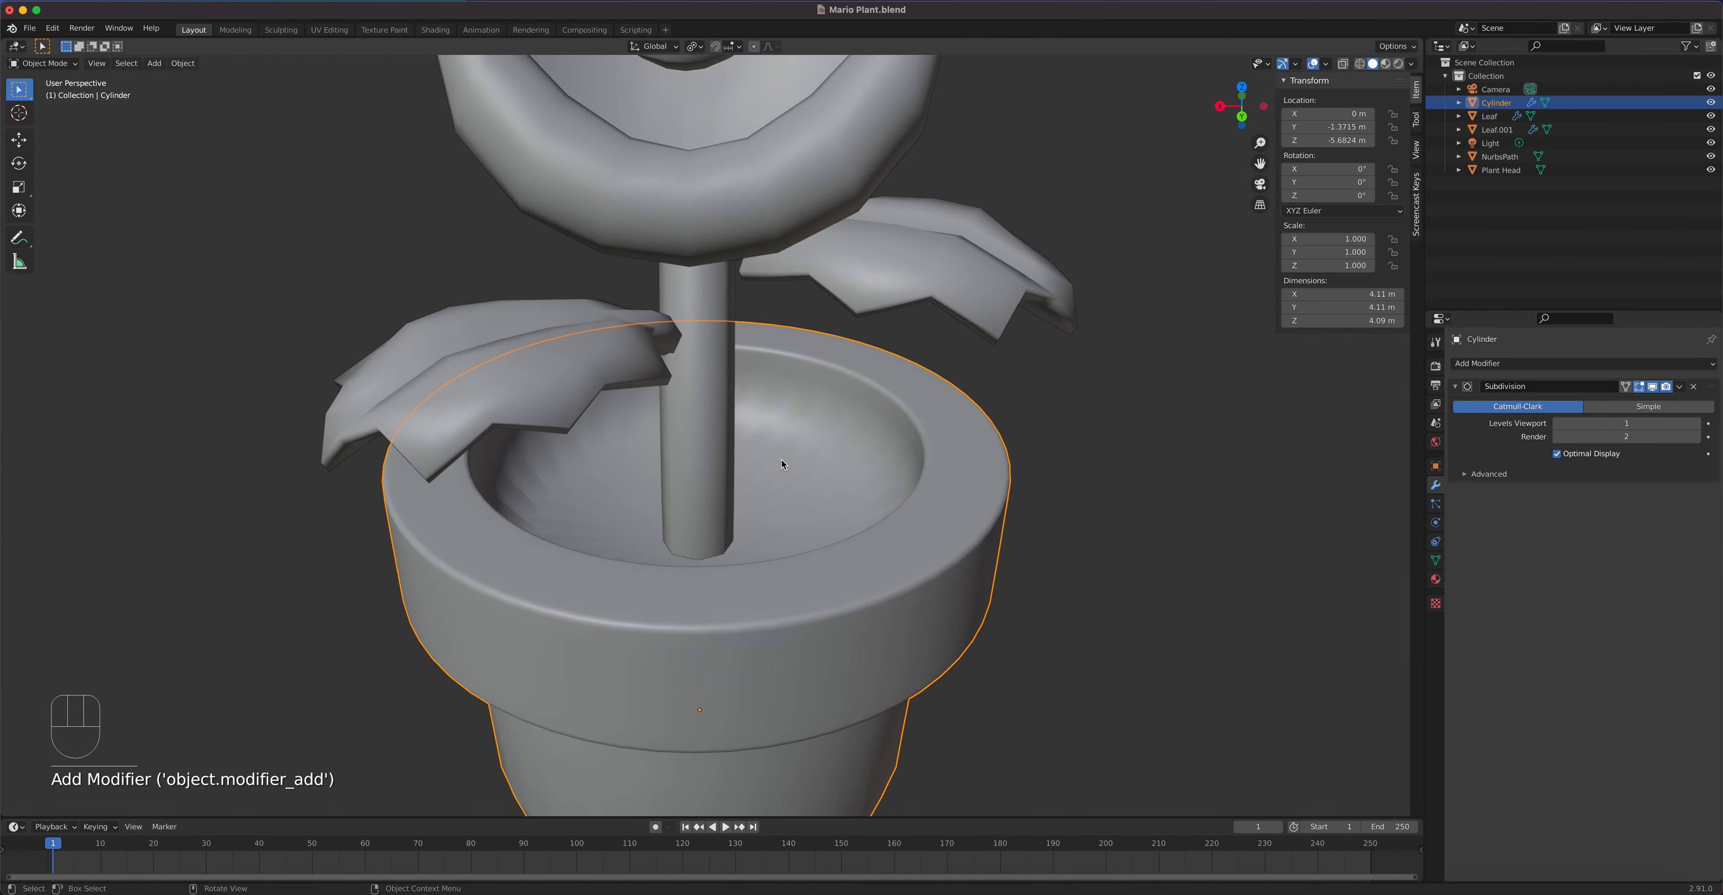
key("Tab")
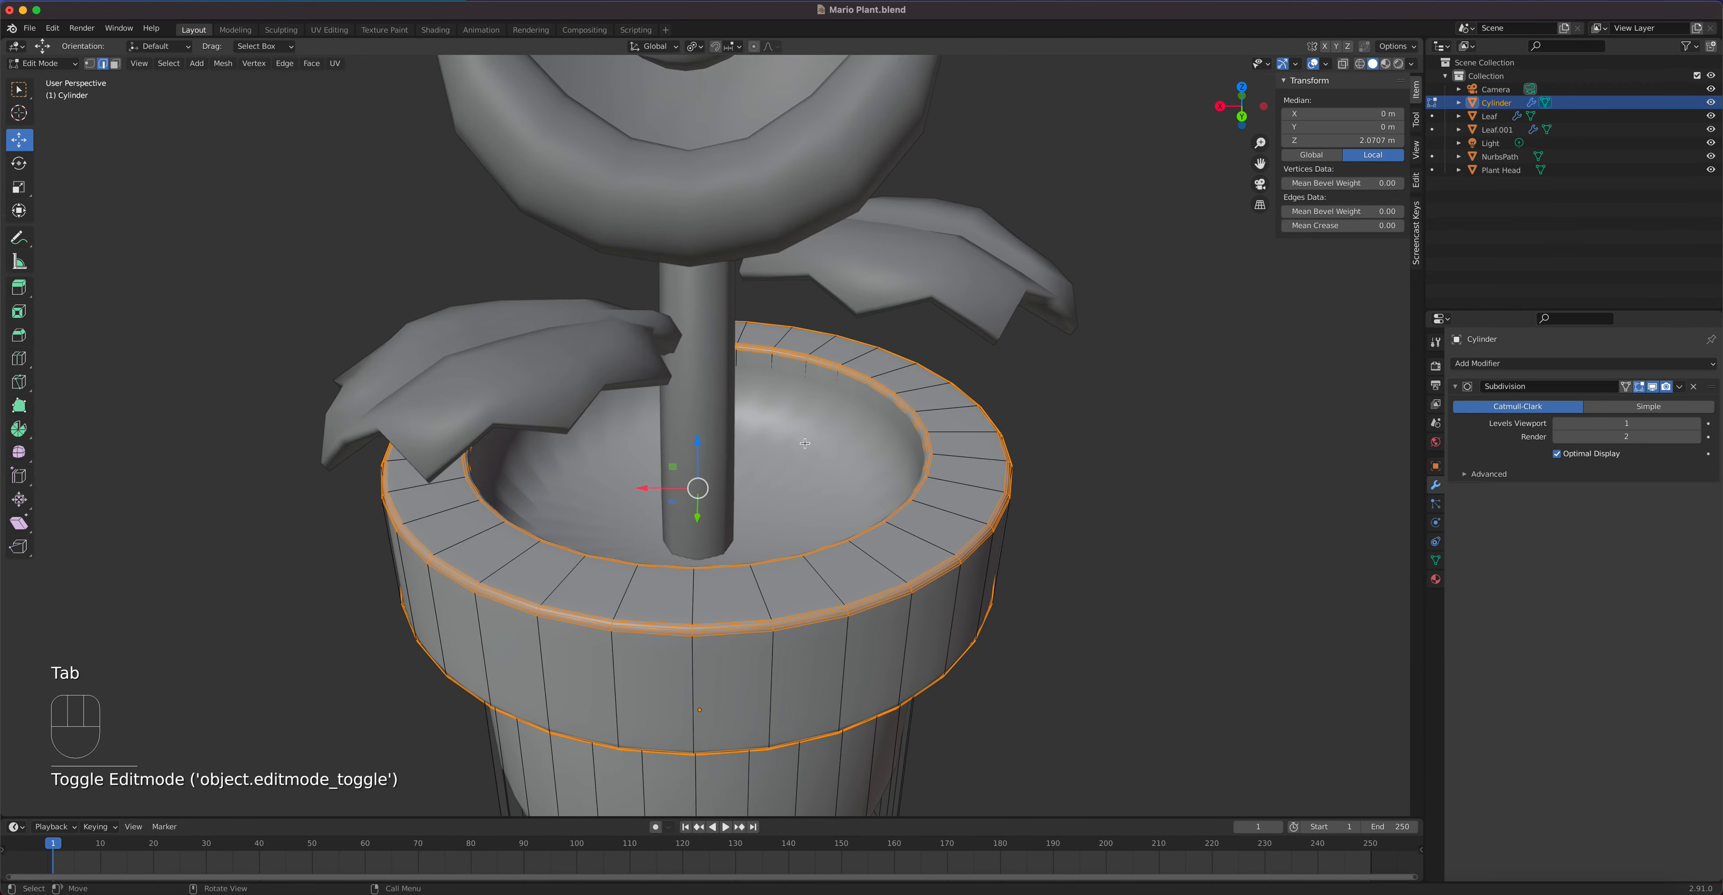
key("ctrl+r")
left_click(838, 398)
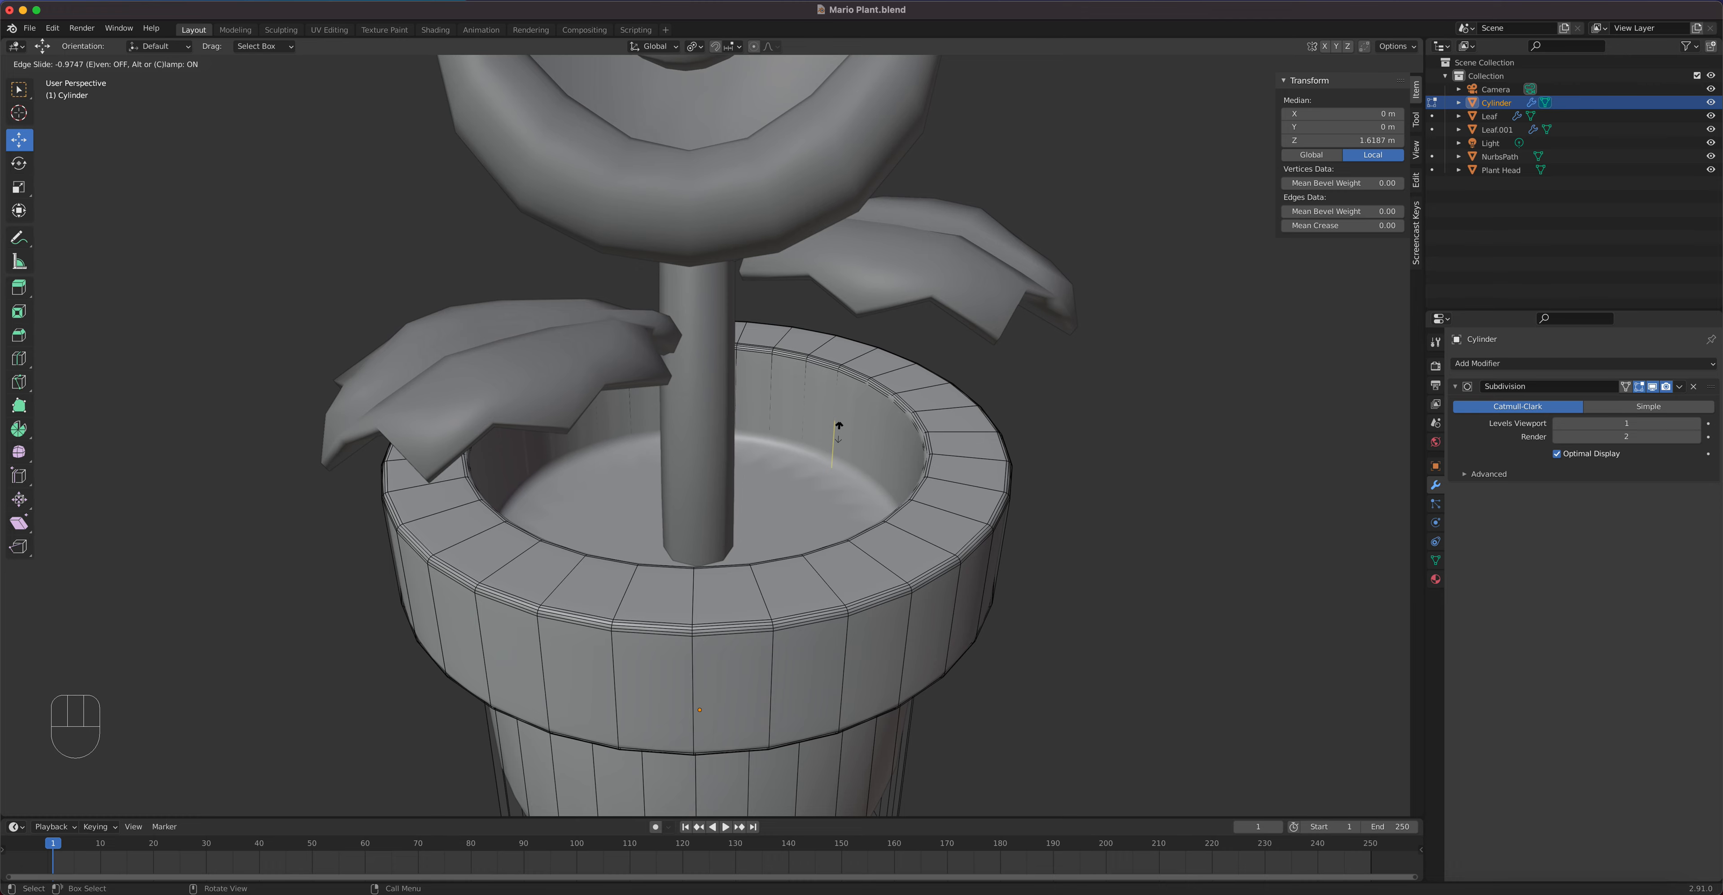
left_click(839, 441)
Step: Cut an edge loop around the pot's outer body and slide it close to the base, at a factor of about 0.924
scroll(757, 685, "down", 5, "shift")
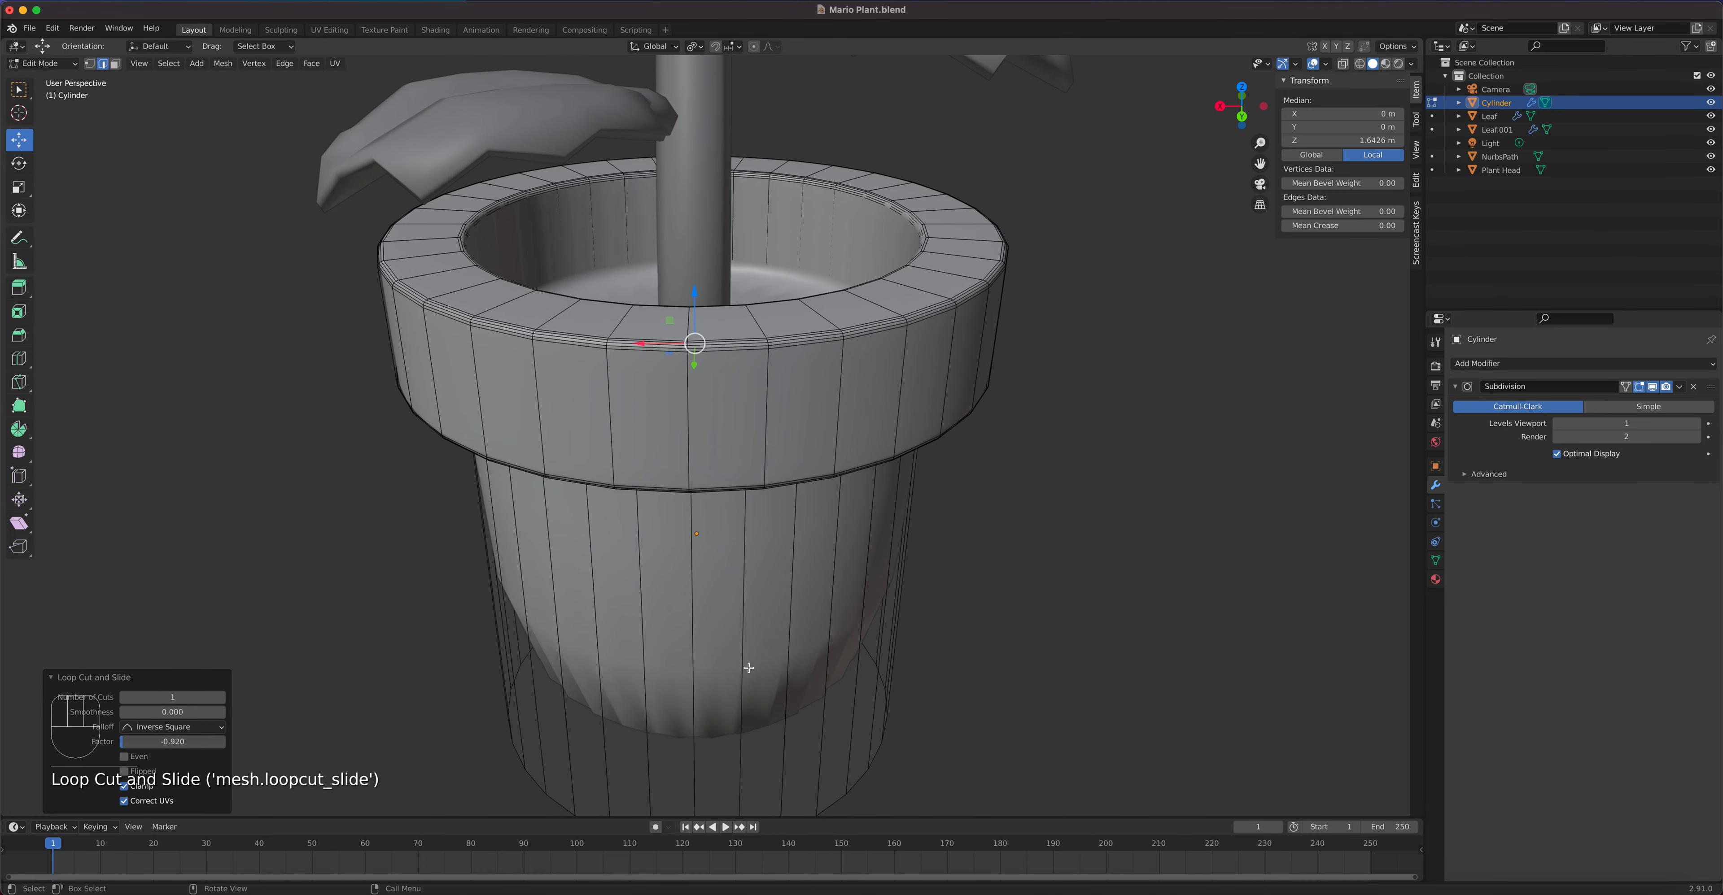
key("ctrl+r")
left_click(746, 655)
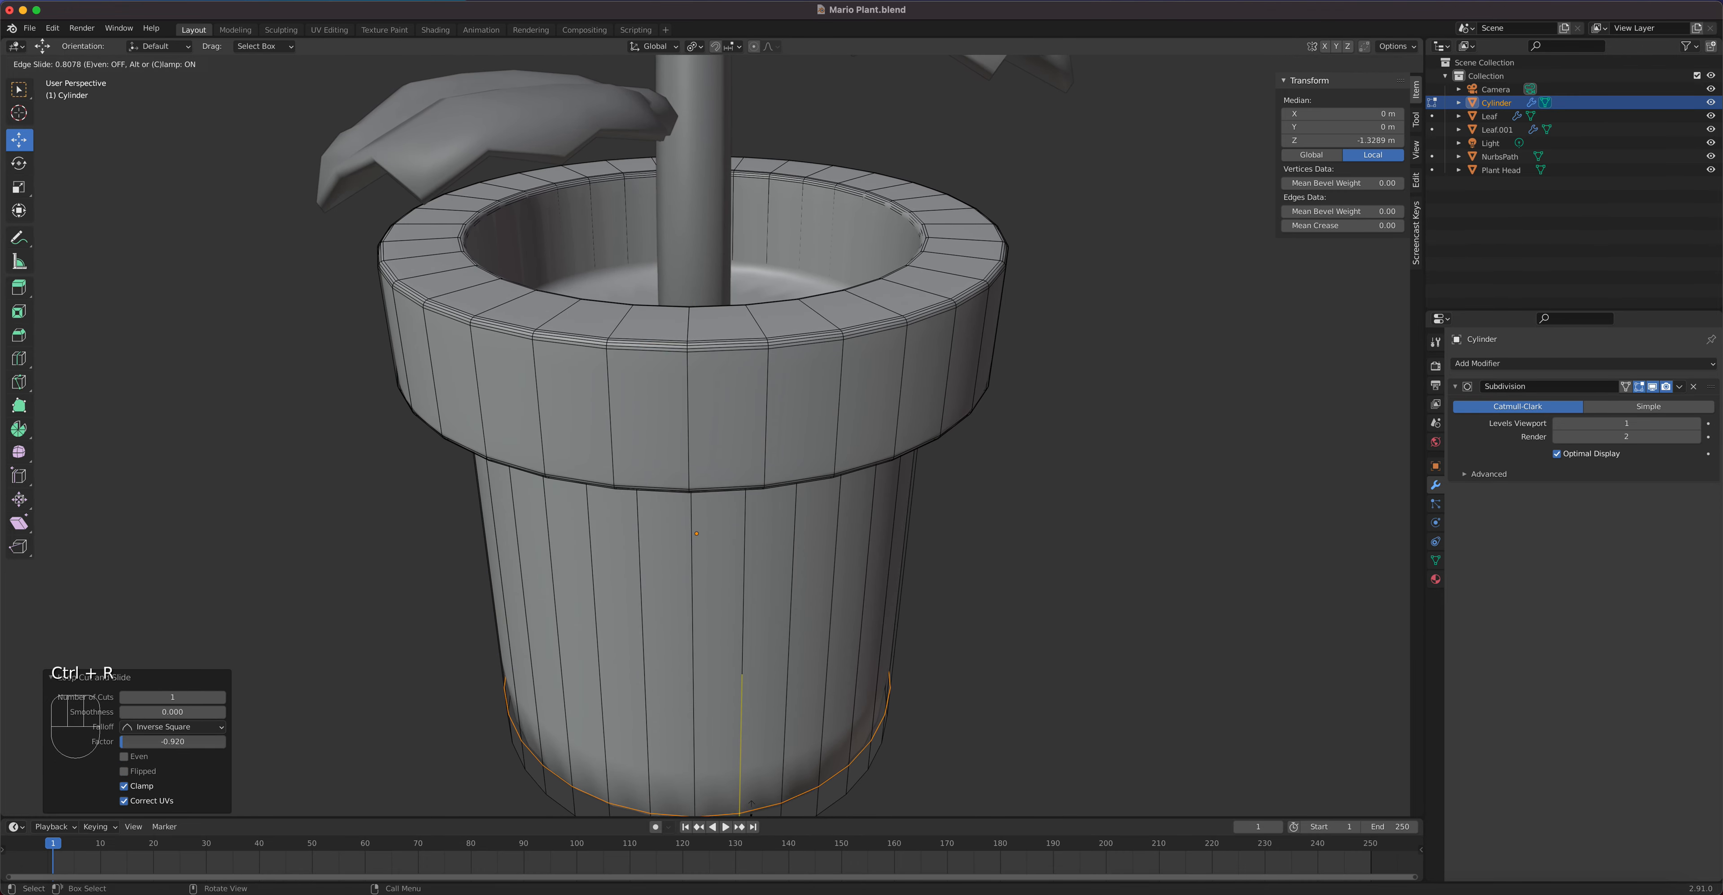
left_click(748, 80)
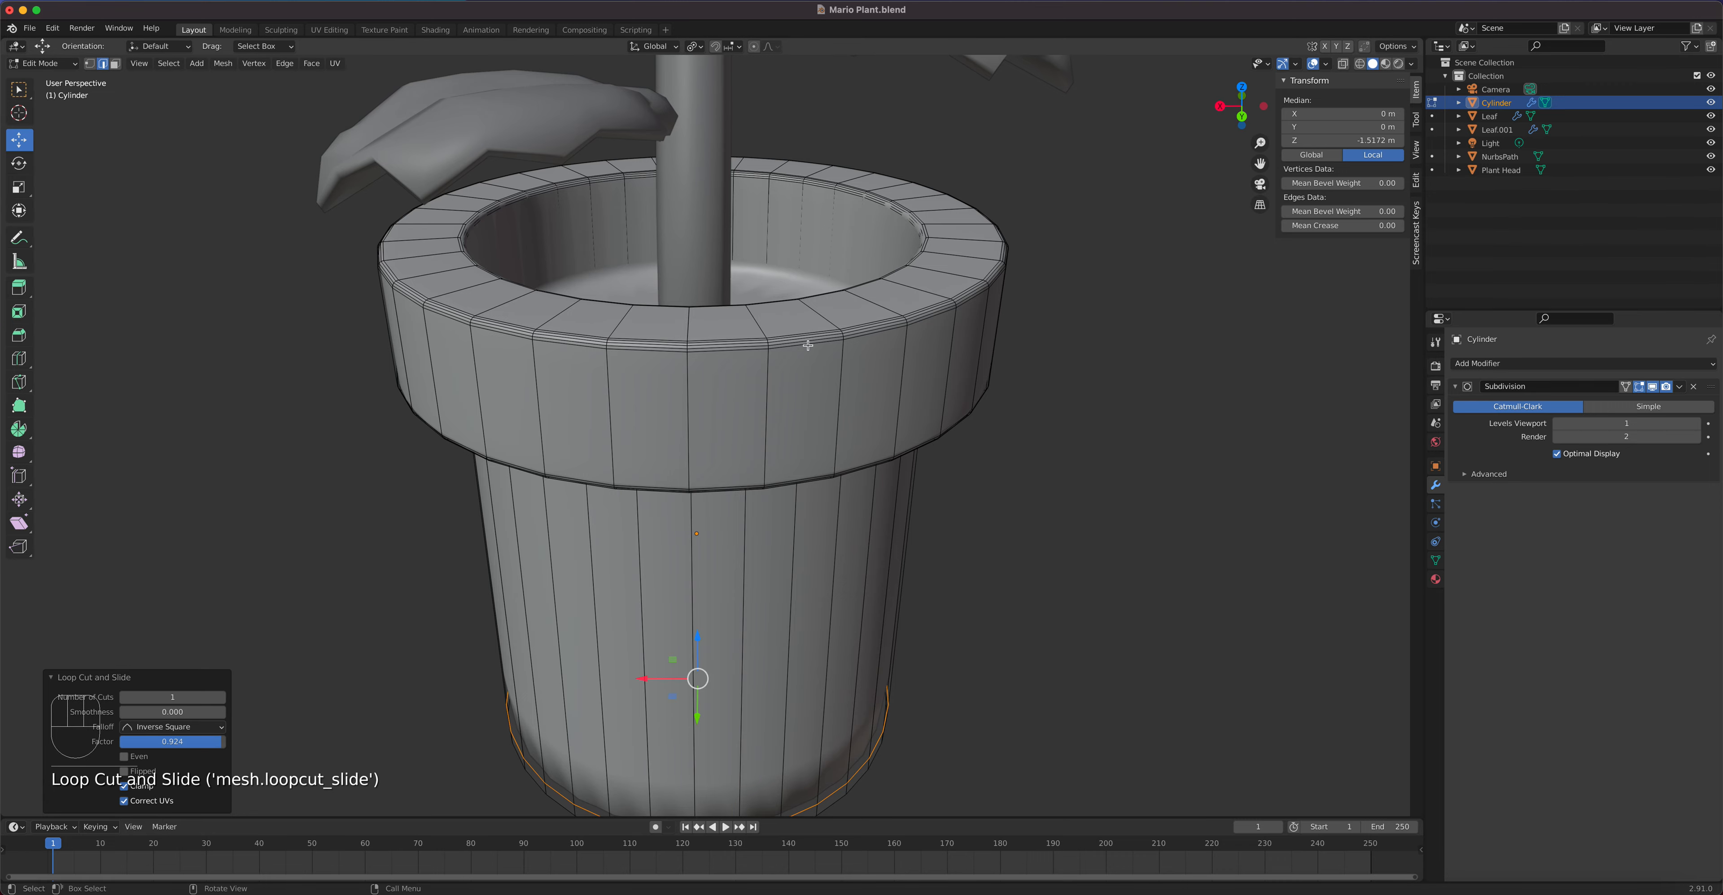
Step: Inset the pot's underside face by about 0.297 m to support the base edge under subdivision
middle_click_drag(808, 342, 795, 181)
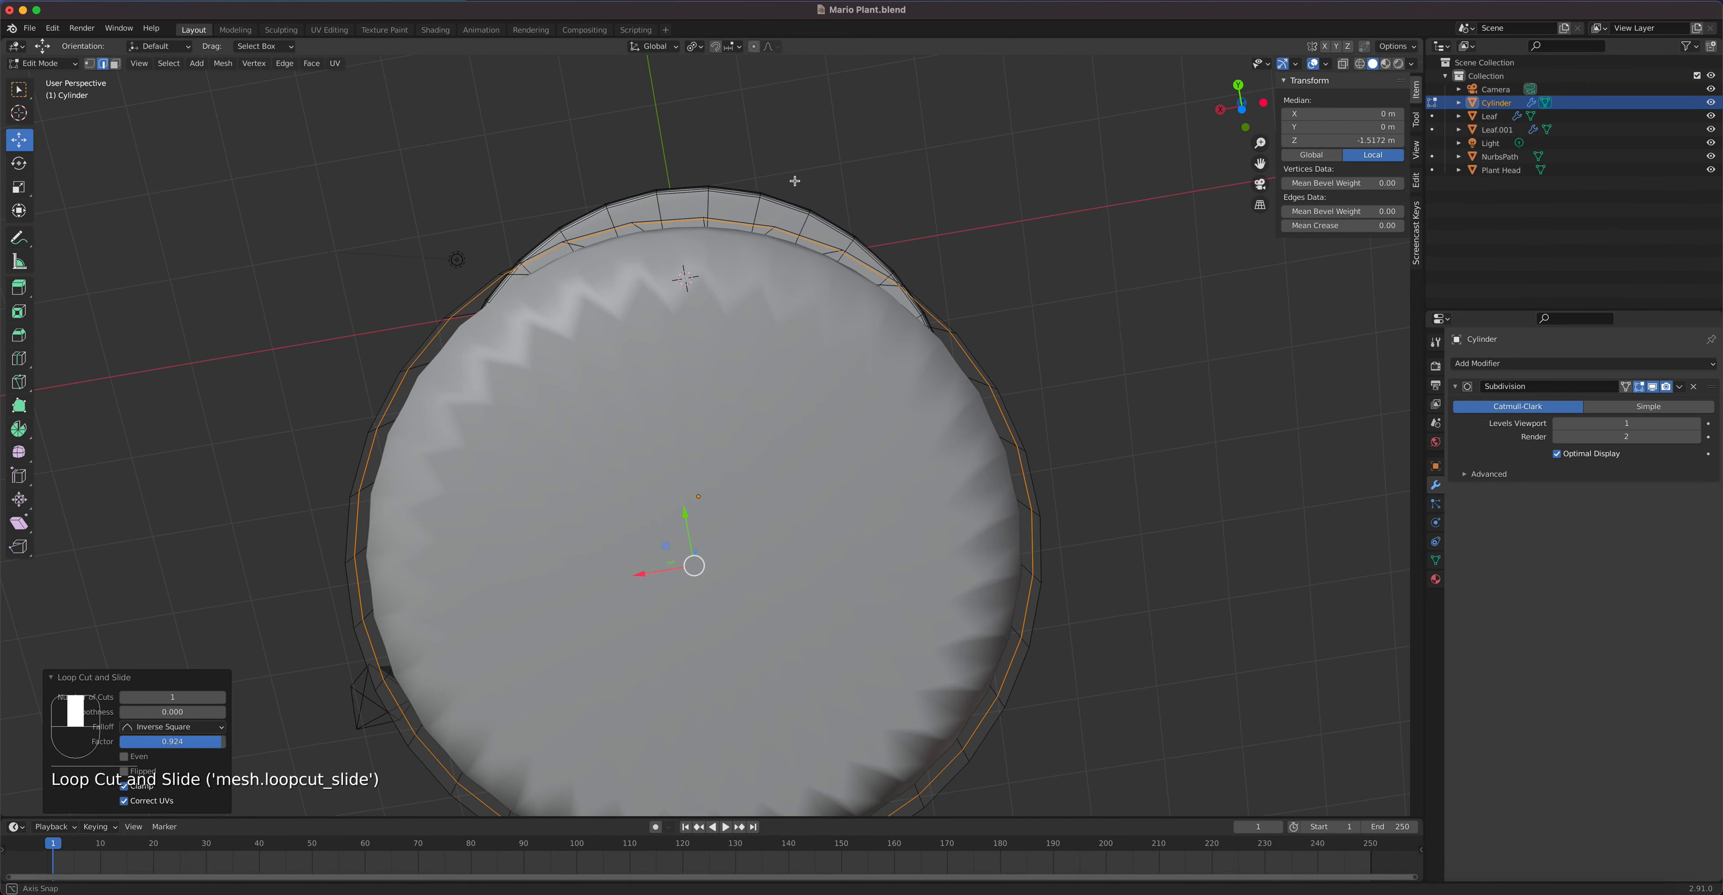
key("3")
left_click(684, 464)
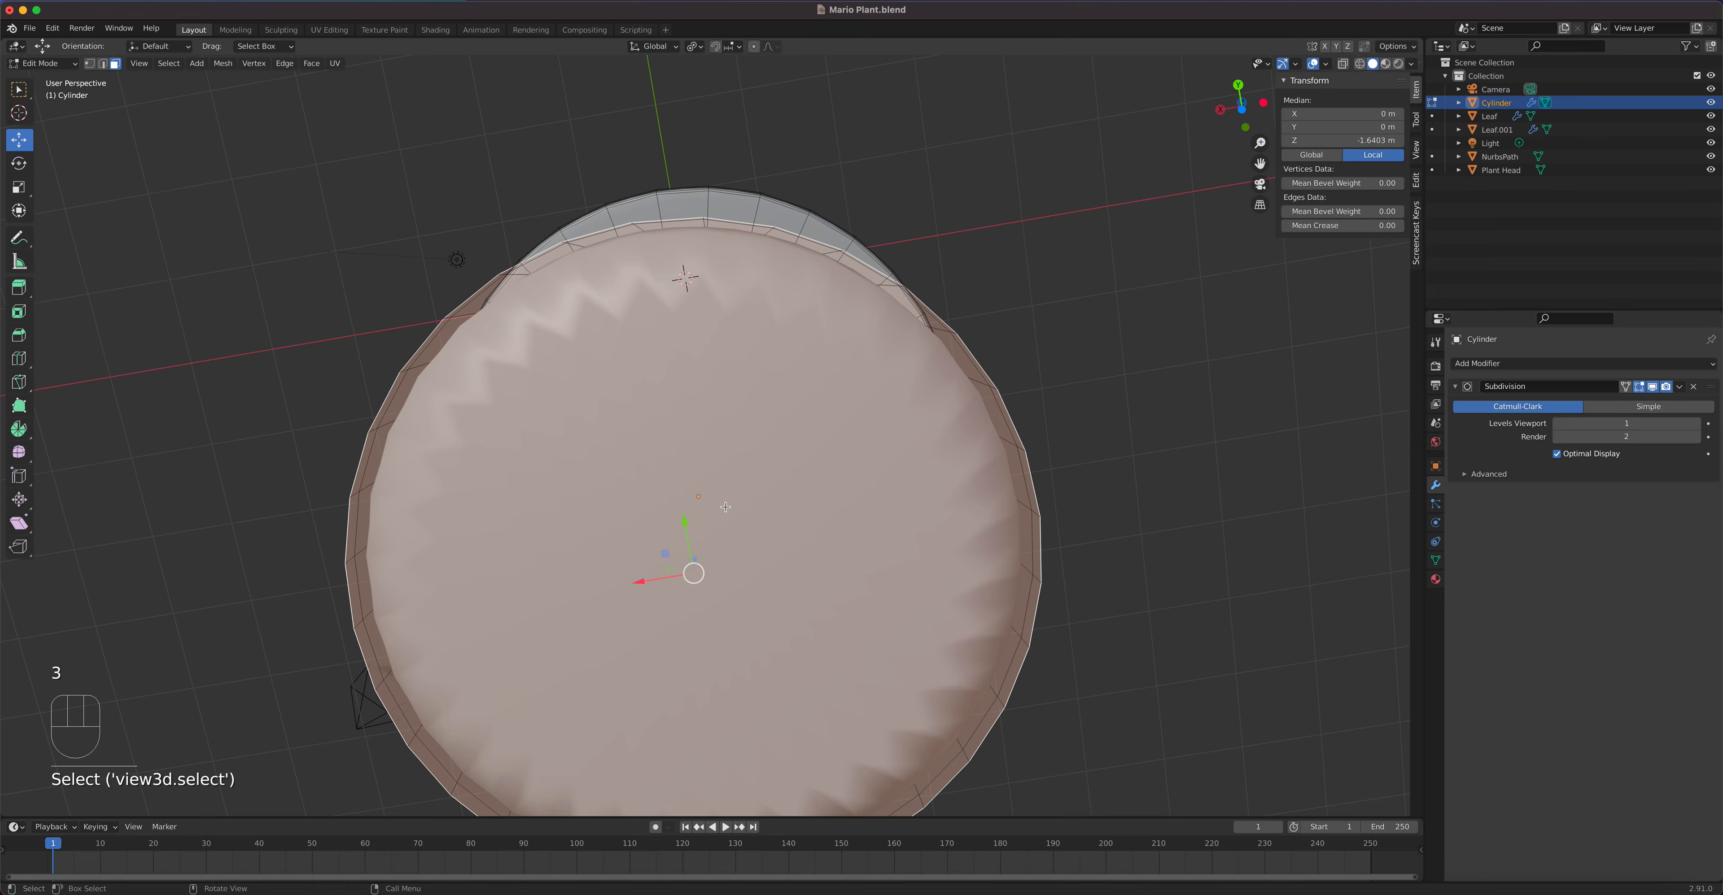
key("i")
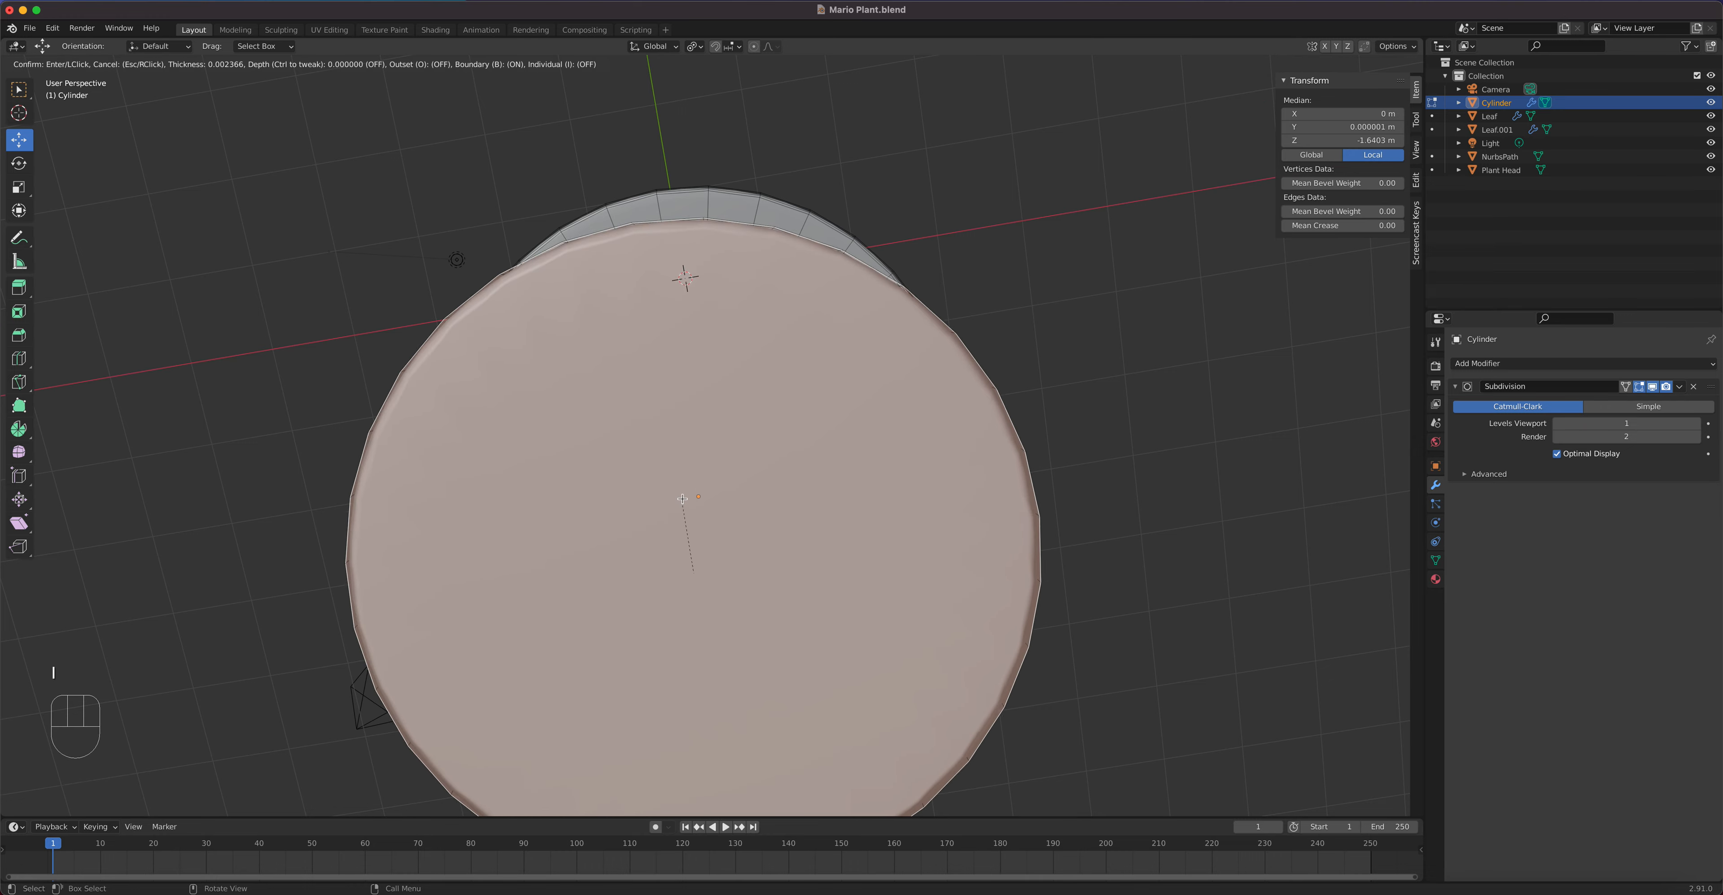
left_click(692, 573)
middle_click_drag(692, 573, 819, 450)
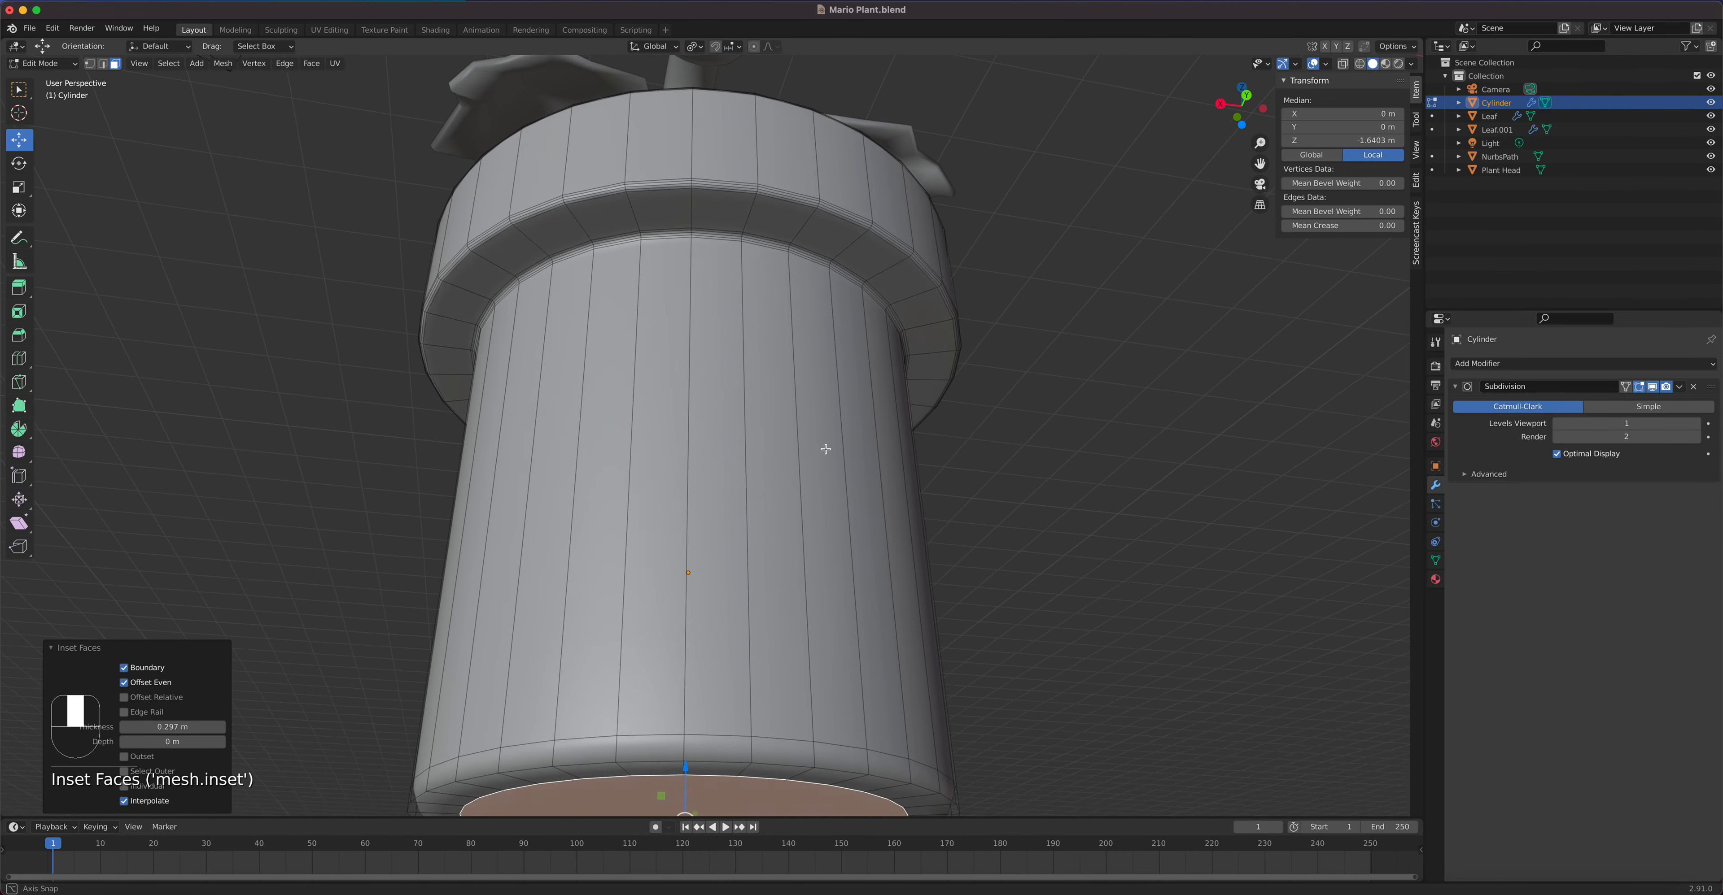
key("Tab")
scroll(798, 392, "down", 5)
middle_click_drag(798, 393, 799, 359)
Step: Inset the pot's inner floor face by about 0.1985 m, using a see-through wireframe display
key("Tab")
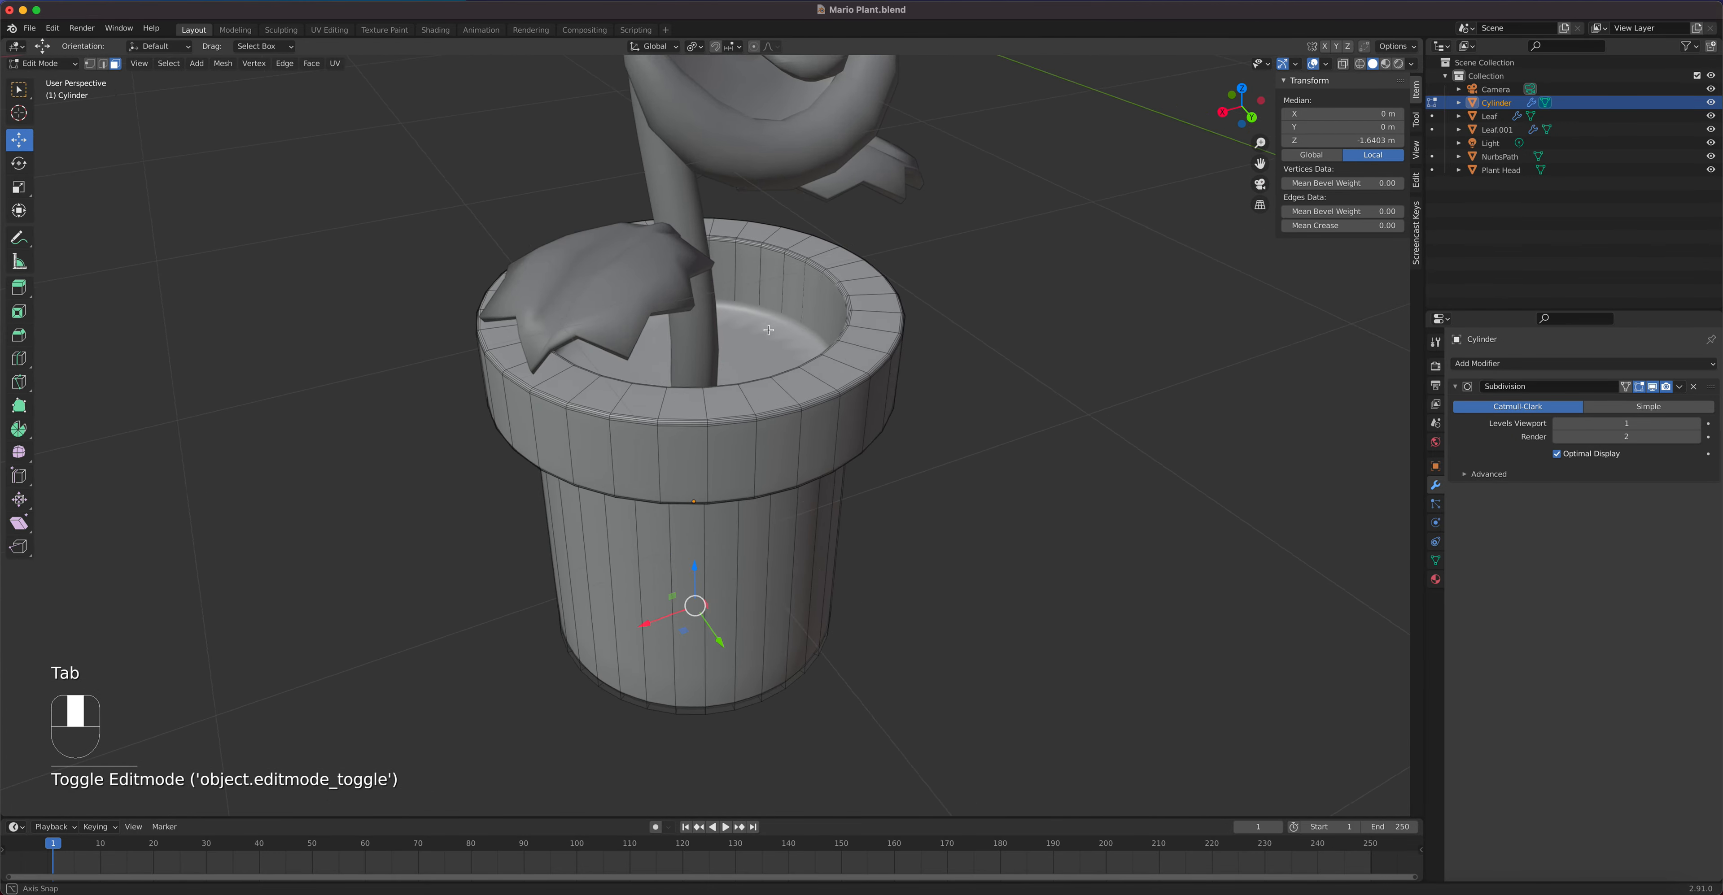
scroll(754, 377, "up", 2)
left_click(754, 377)
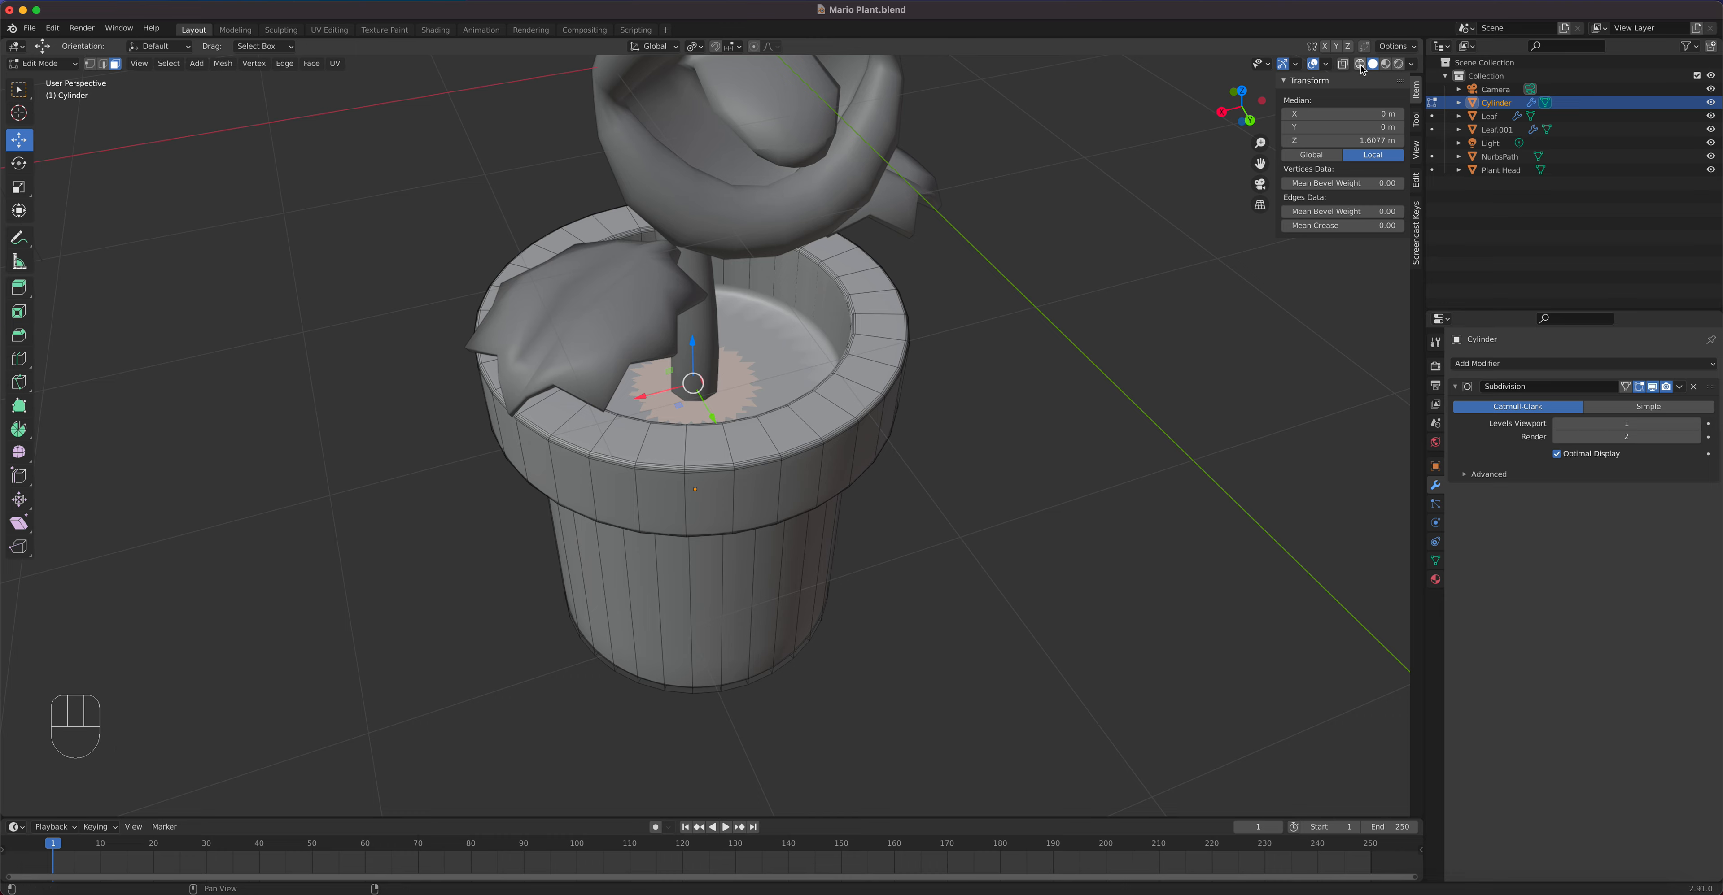
left_click(1342, 64)
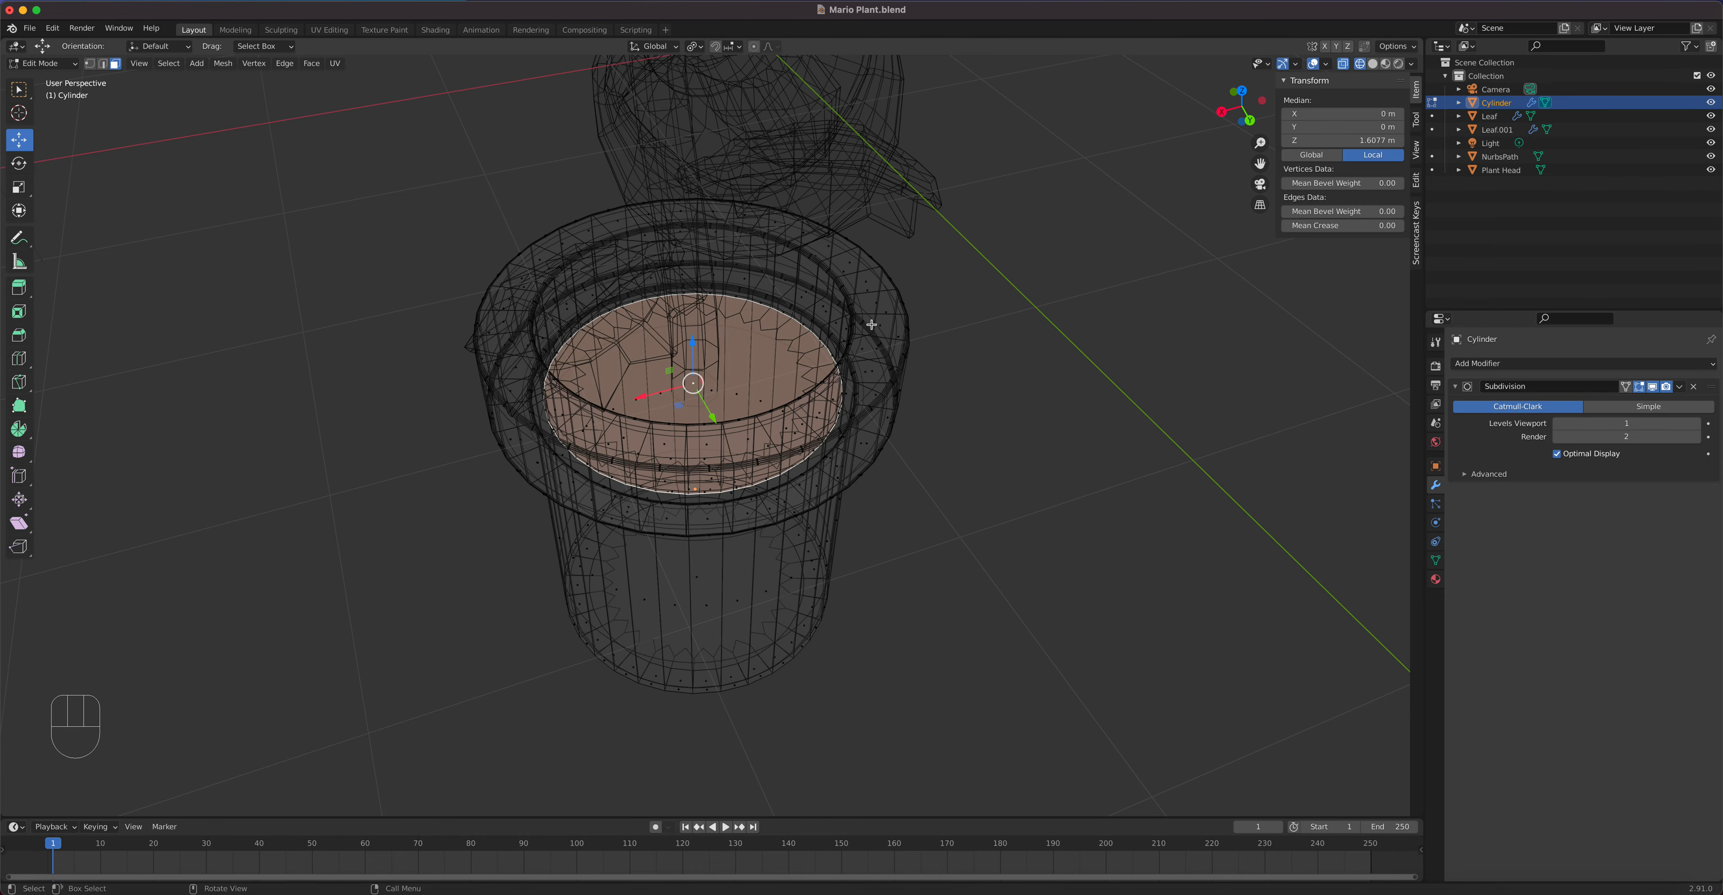
key("i")
left_click(903, 338)
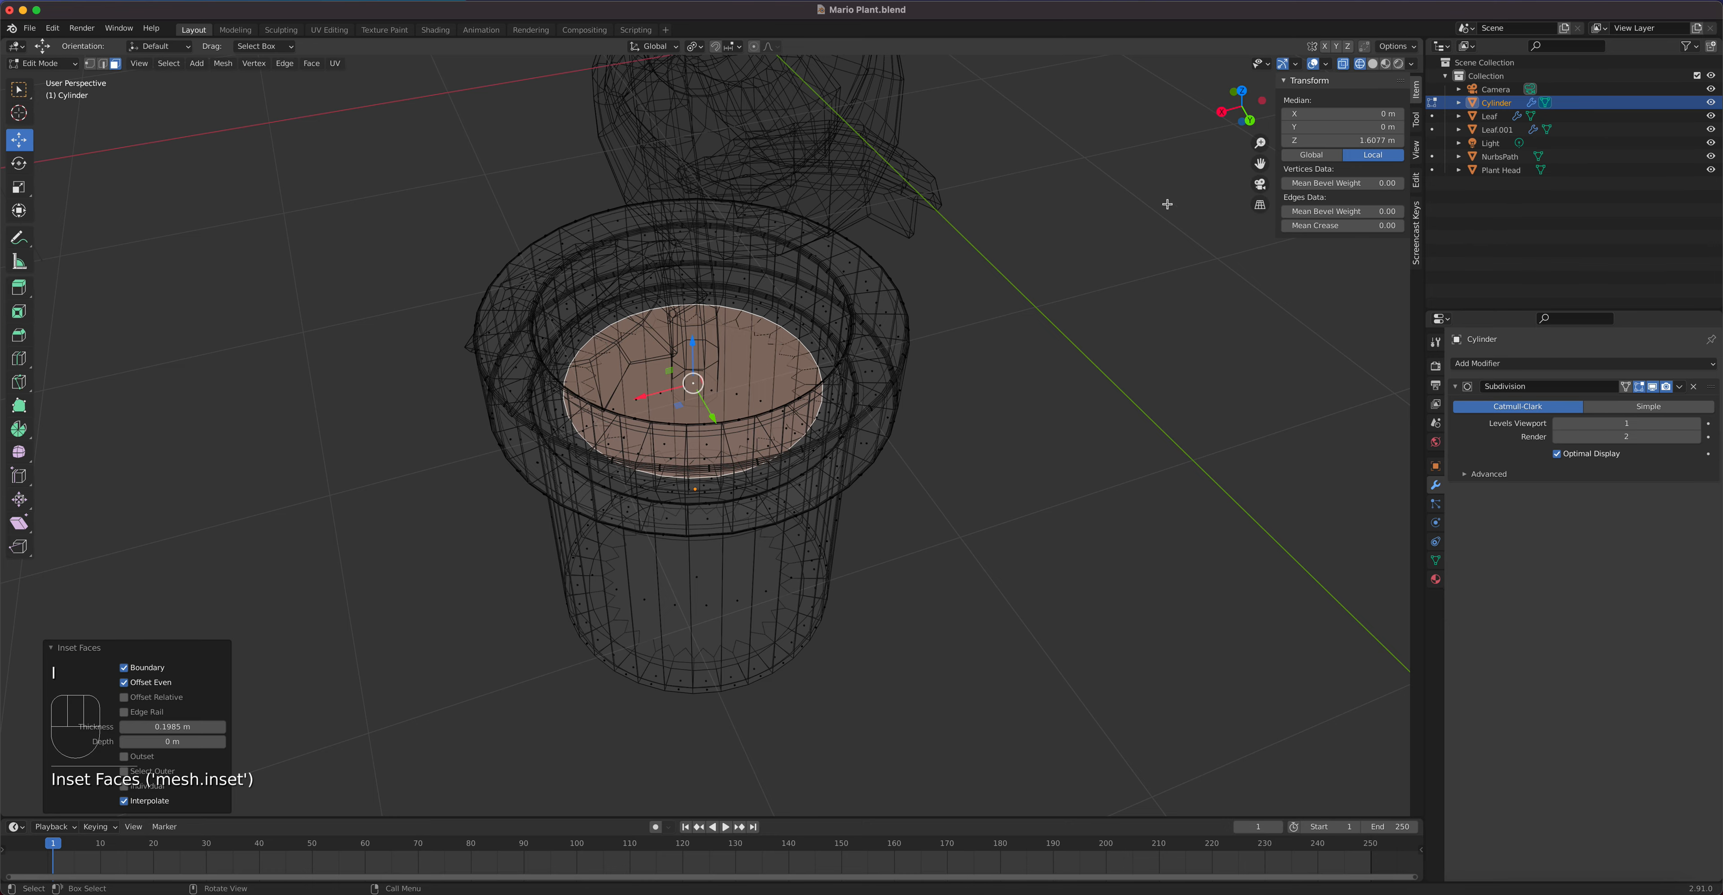
Step: Examine the pot in Object Mode with Material Preview shading, comparing it with the Subdivision modifier's viewport display off and on
left_click(1385, 64)
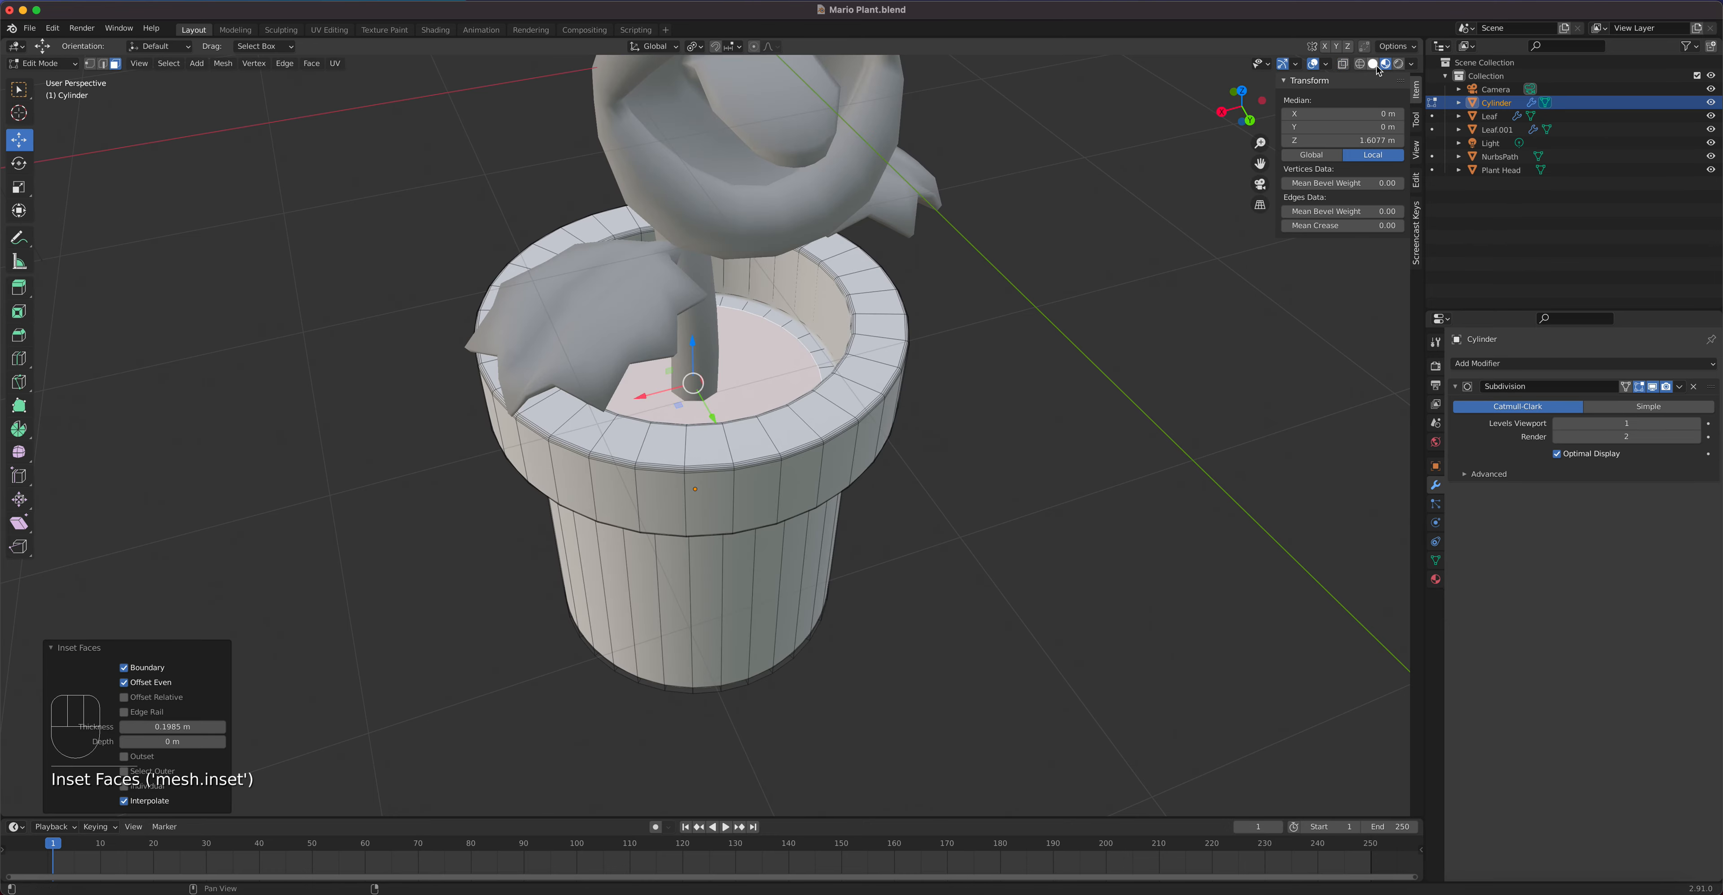
key("Tab")
middle_click_drag(825, 358, 1134, 415)
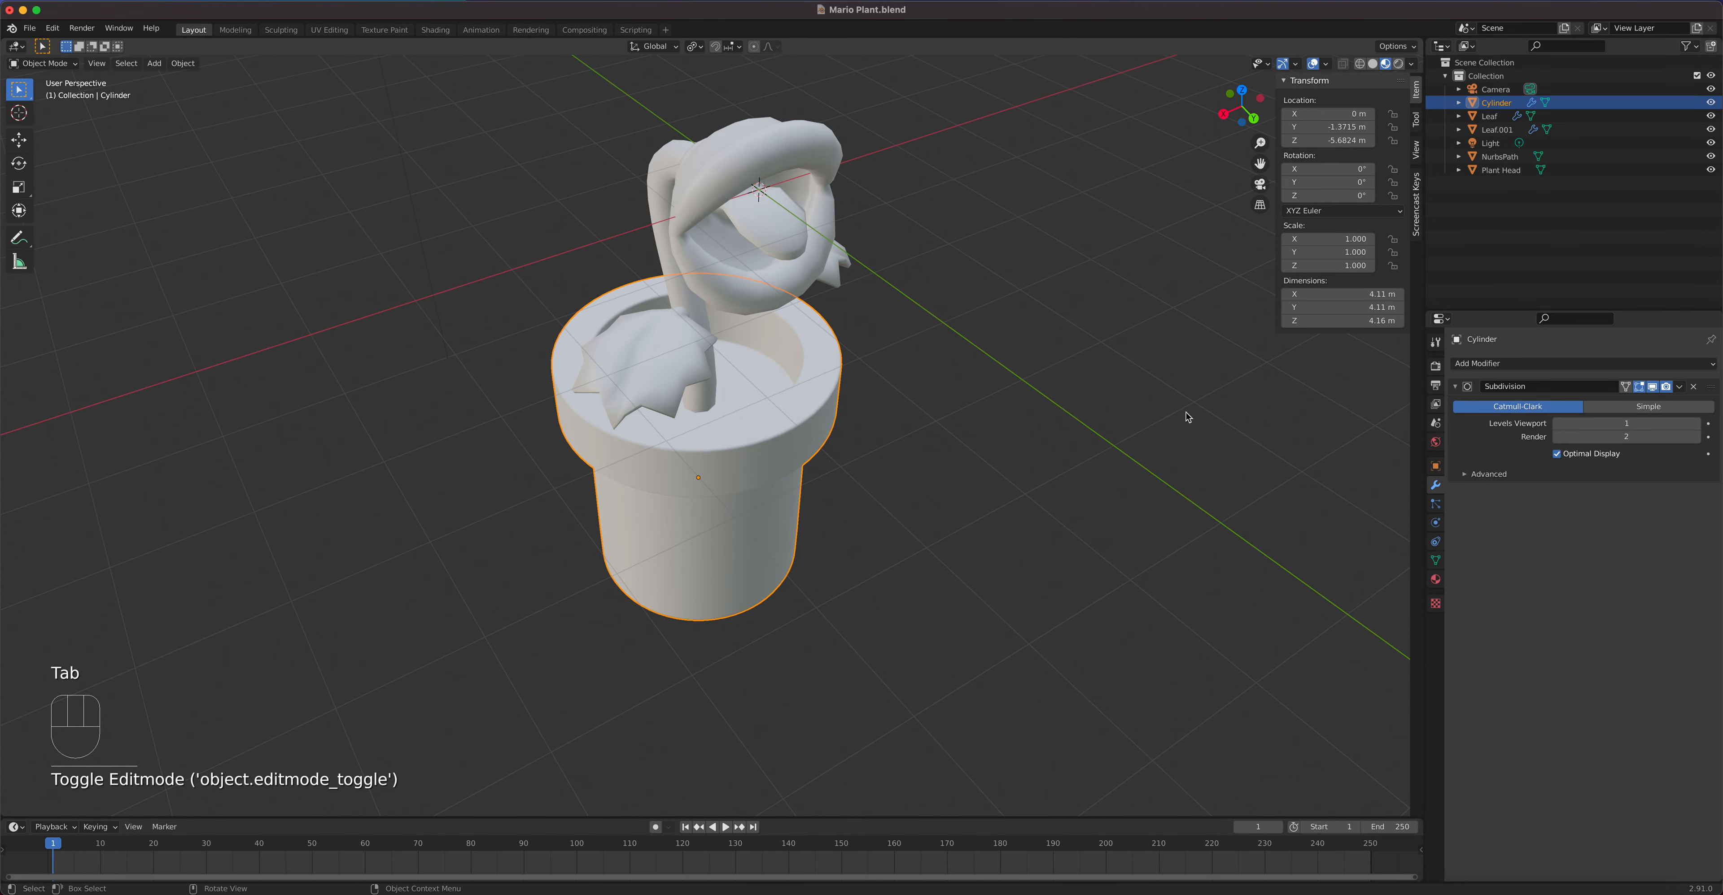
left_click(1650, 388)
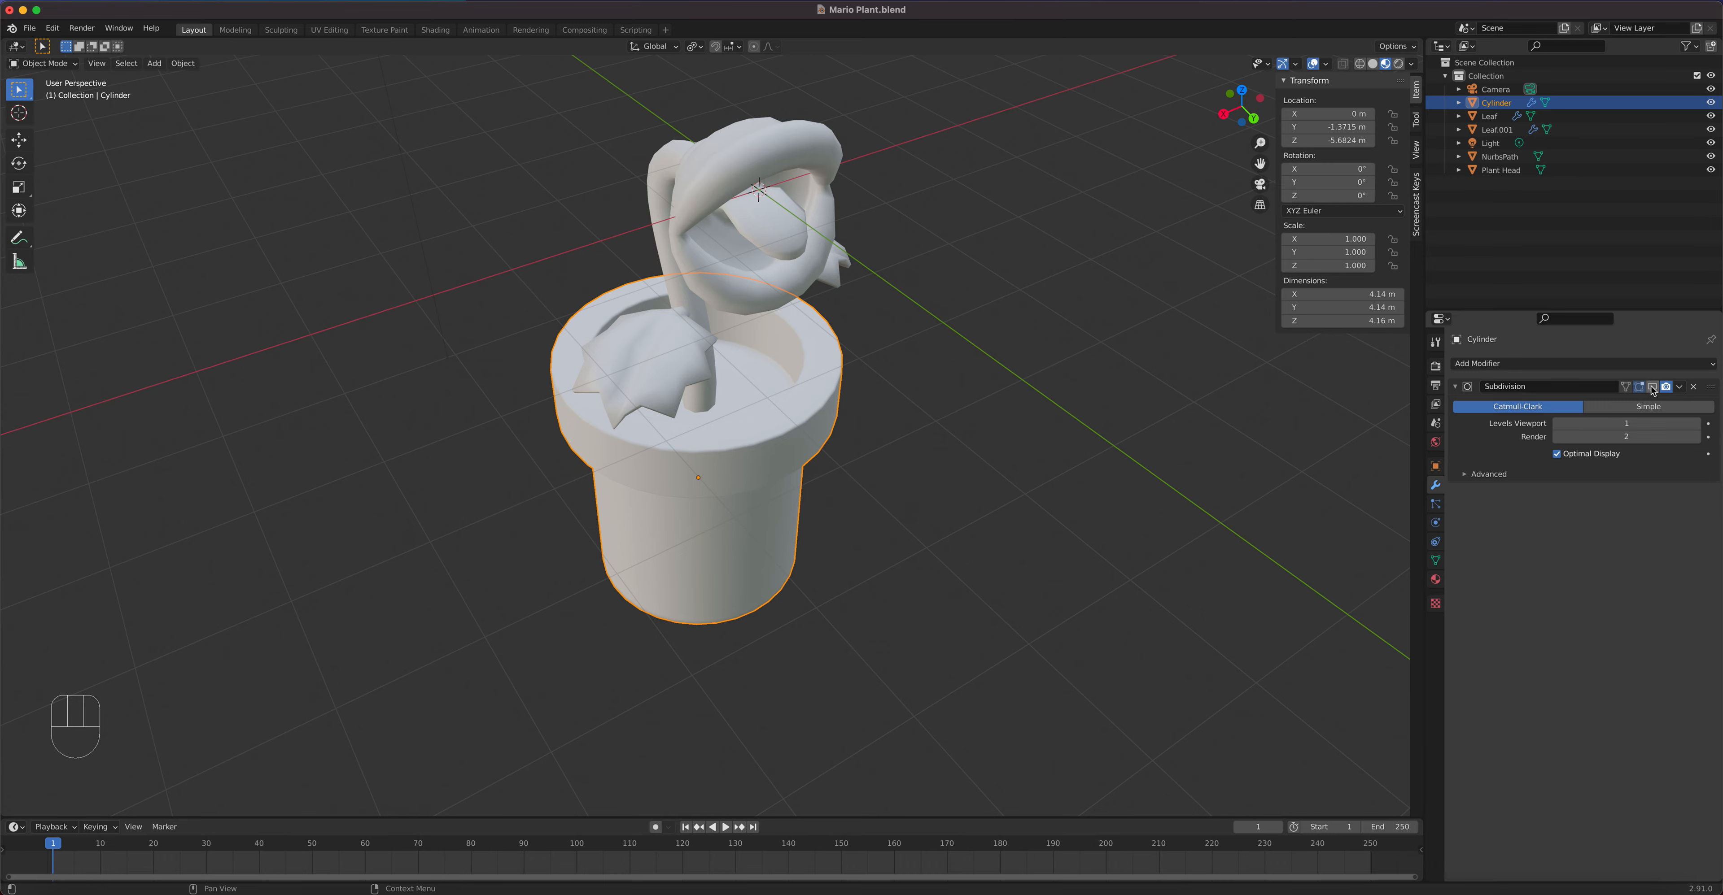
left_click(1651, 387)
middle_click_drag(757, 401, 646, 399)
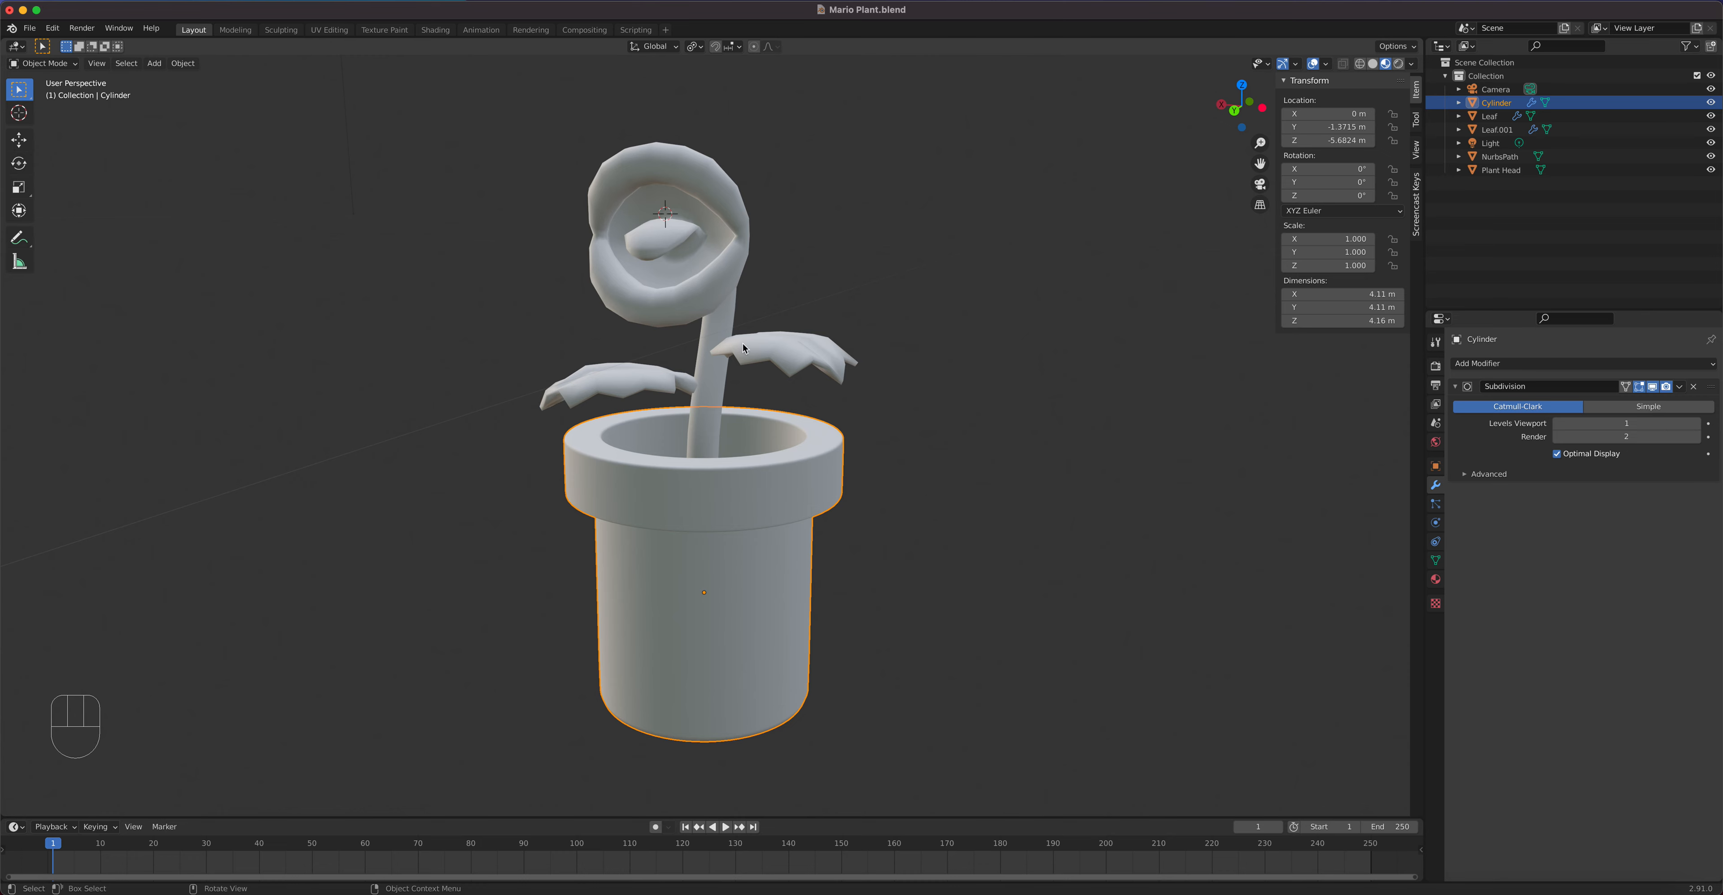
middle_click_drag(712, 382, 815, 388)
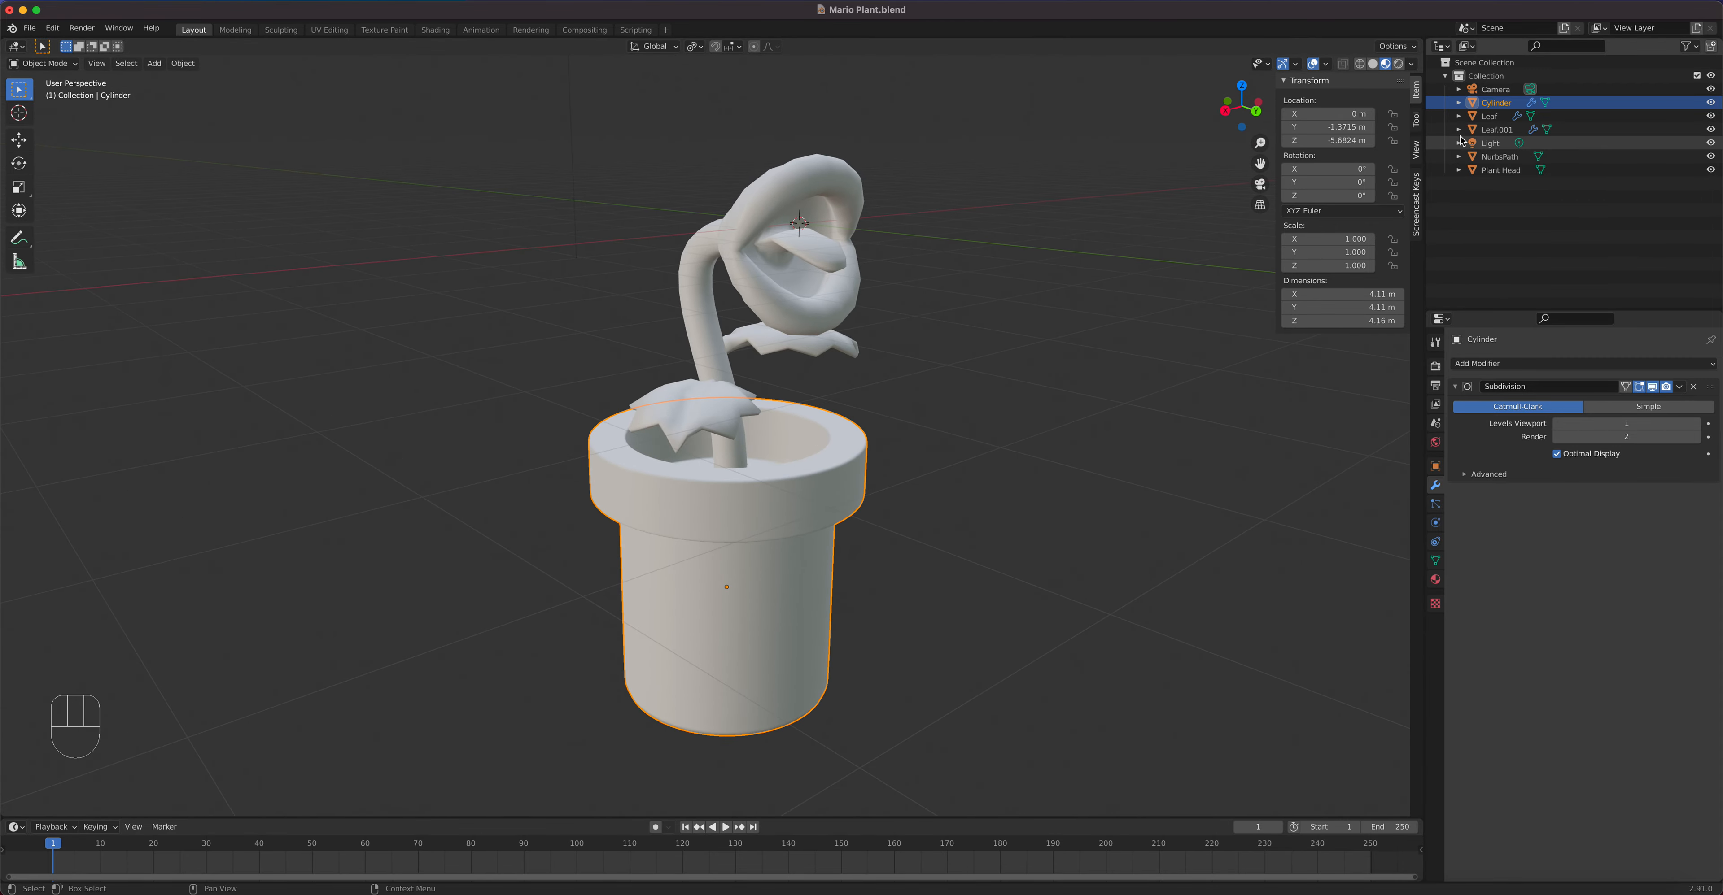